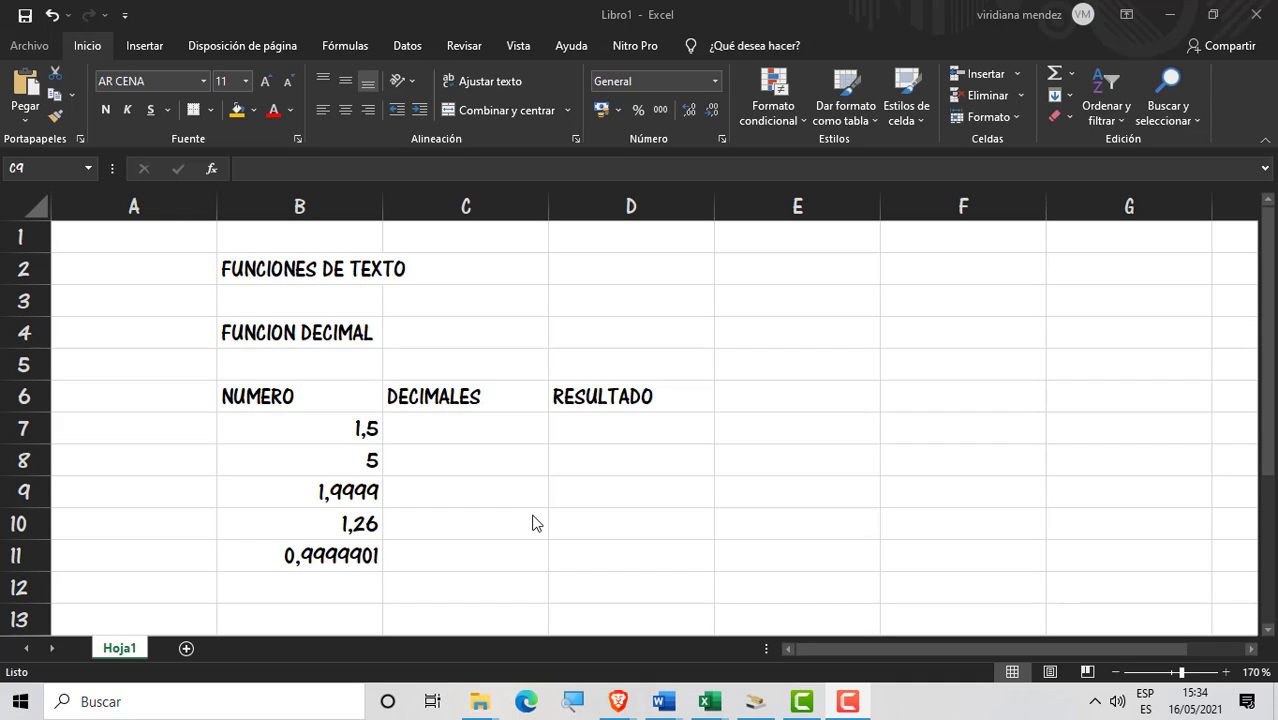
# Step: Fill the DECIMALES column, cells C7 to C11, with the values 10, 2, 10, 4 and 15
pyautogui.doubleClick(498, 433)
pyautogui.click(497, 433)
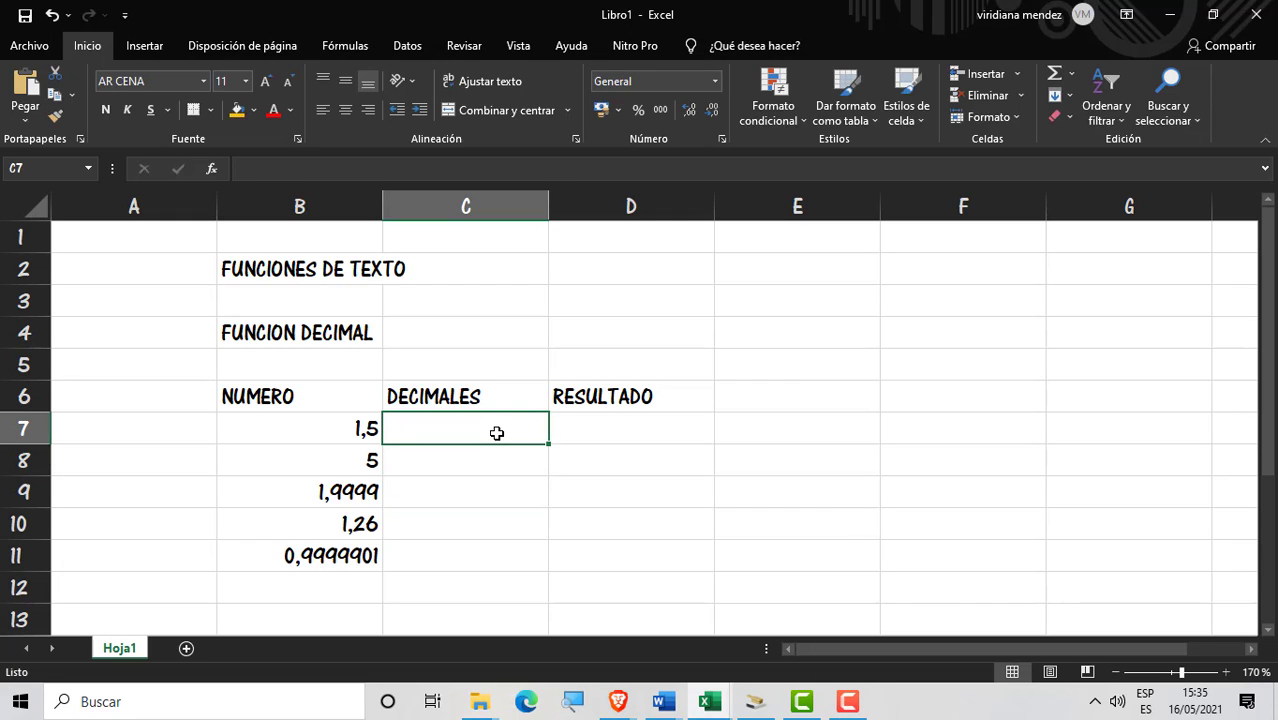
pyautogui.write('10')
pyautogui.press('Return')
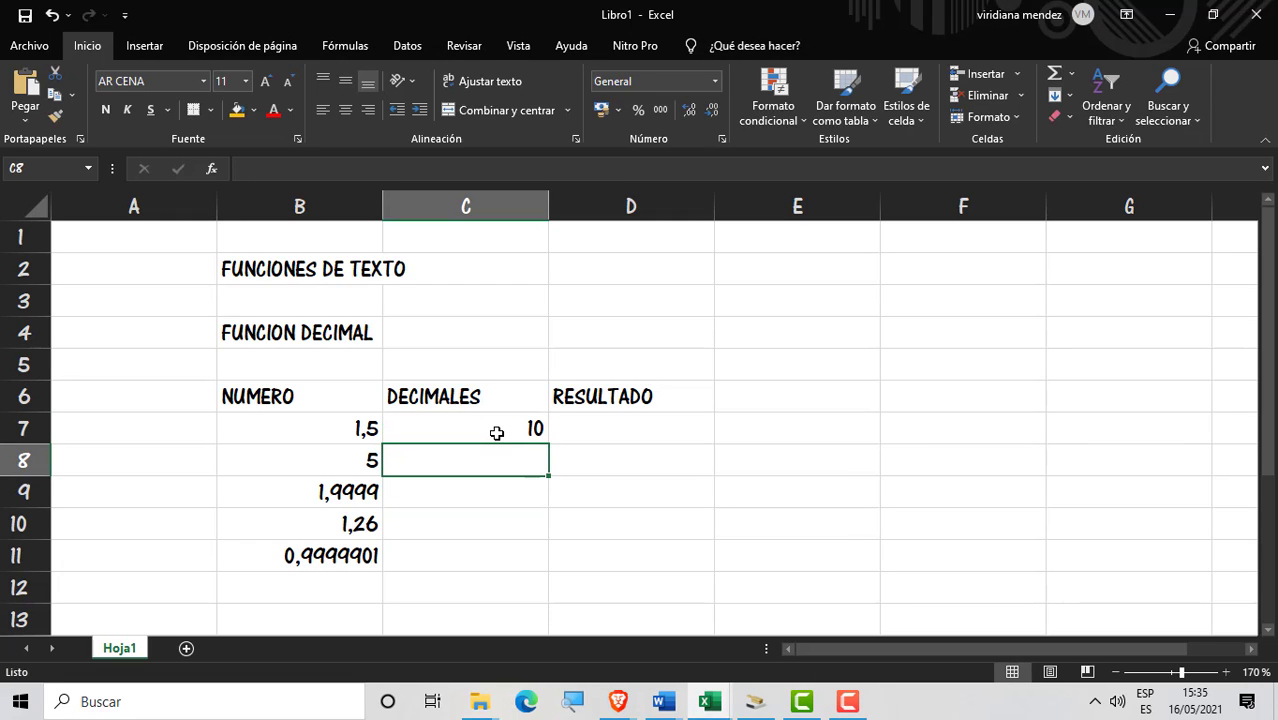
pyautogui.write('2')
pyautogui.press('Return')
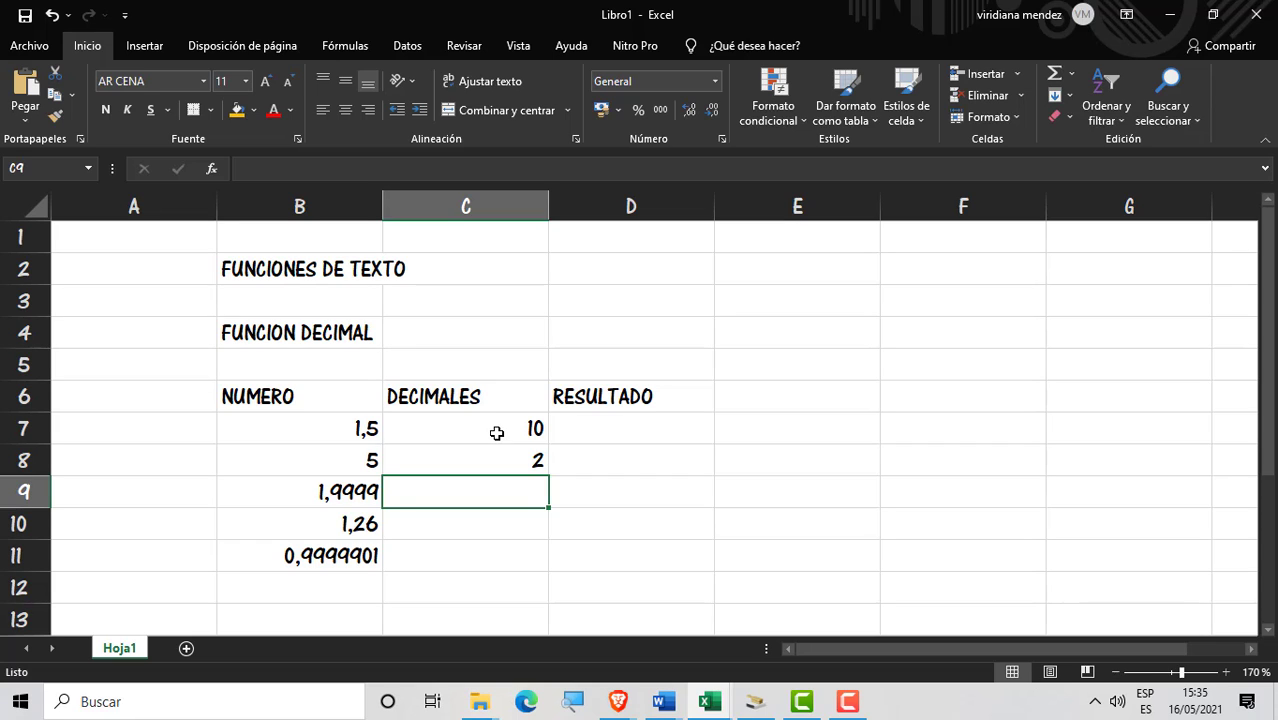
pyautogui.write('10')
pyautogui.press('Return')
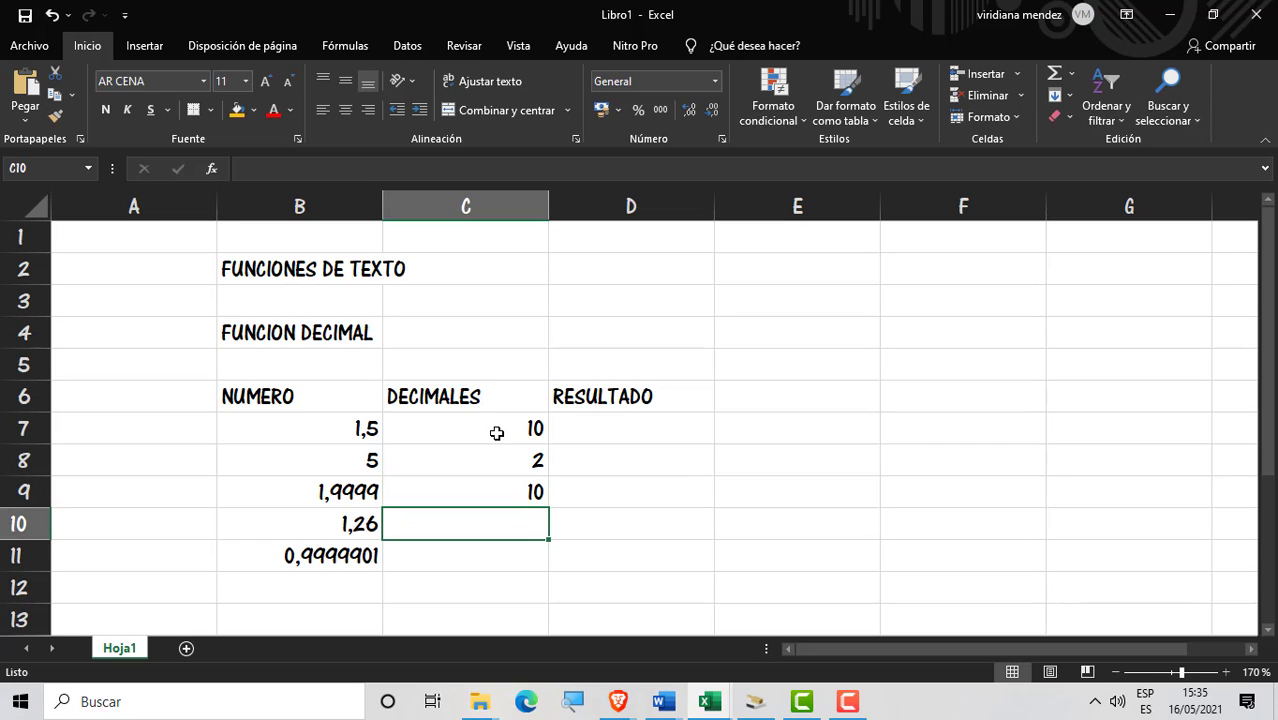
pyautogui.write('4')
pyautogui.press('Return')
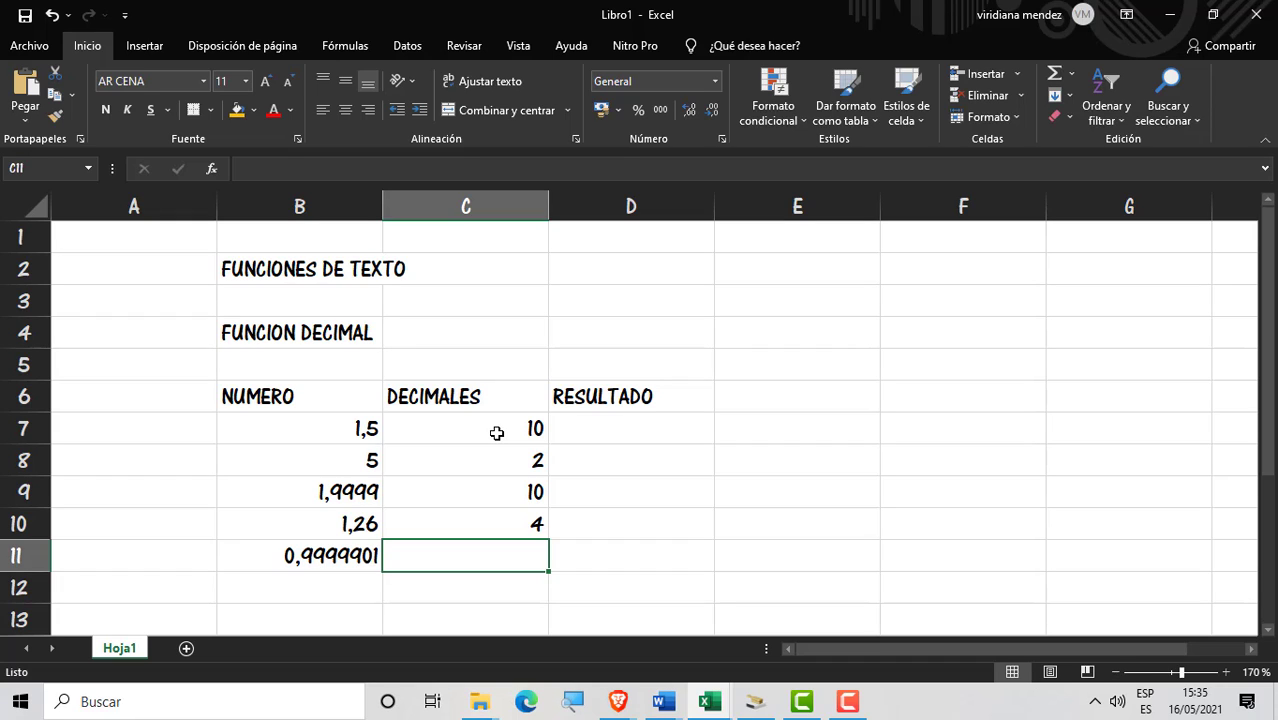
pyautogui.write('15')
pyautogui.press('Return')
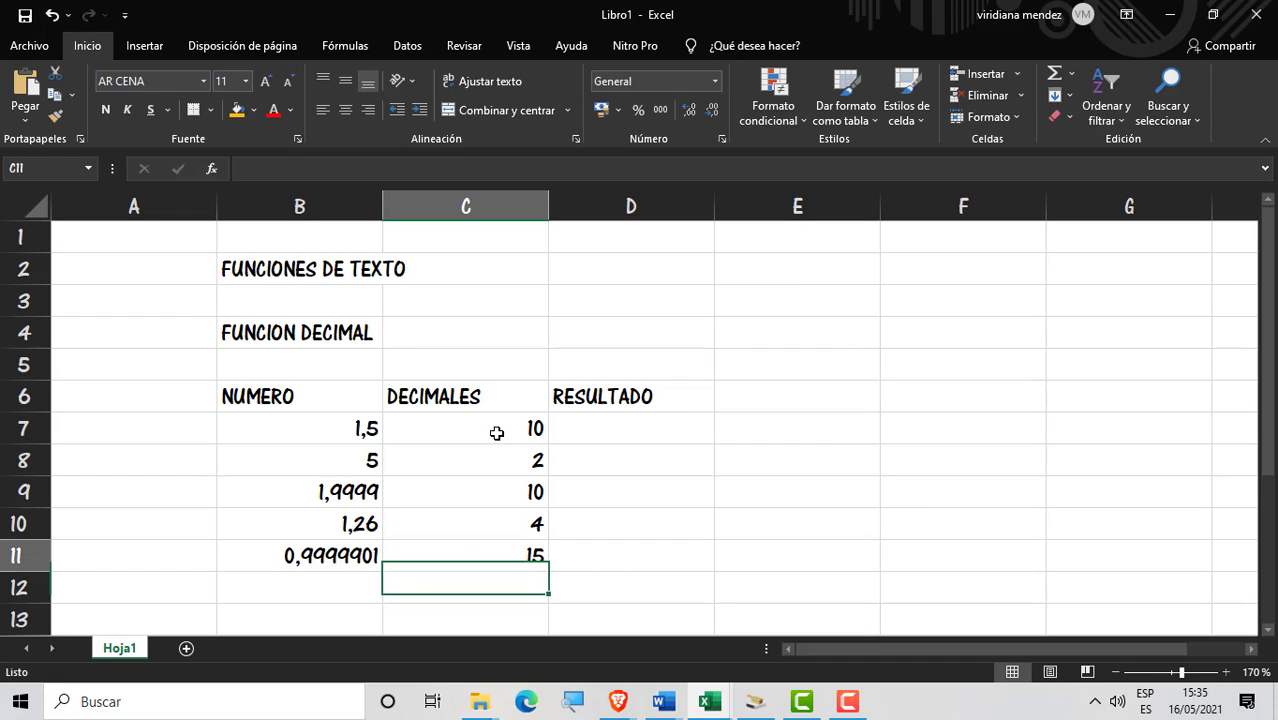
pyautogui.press('Up')
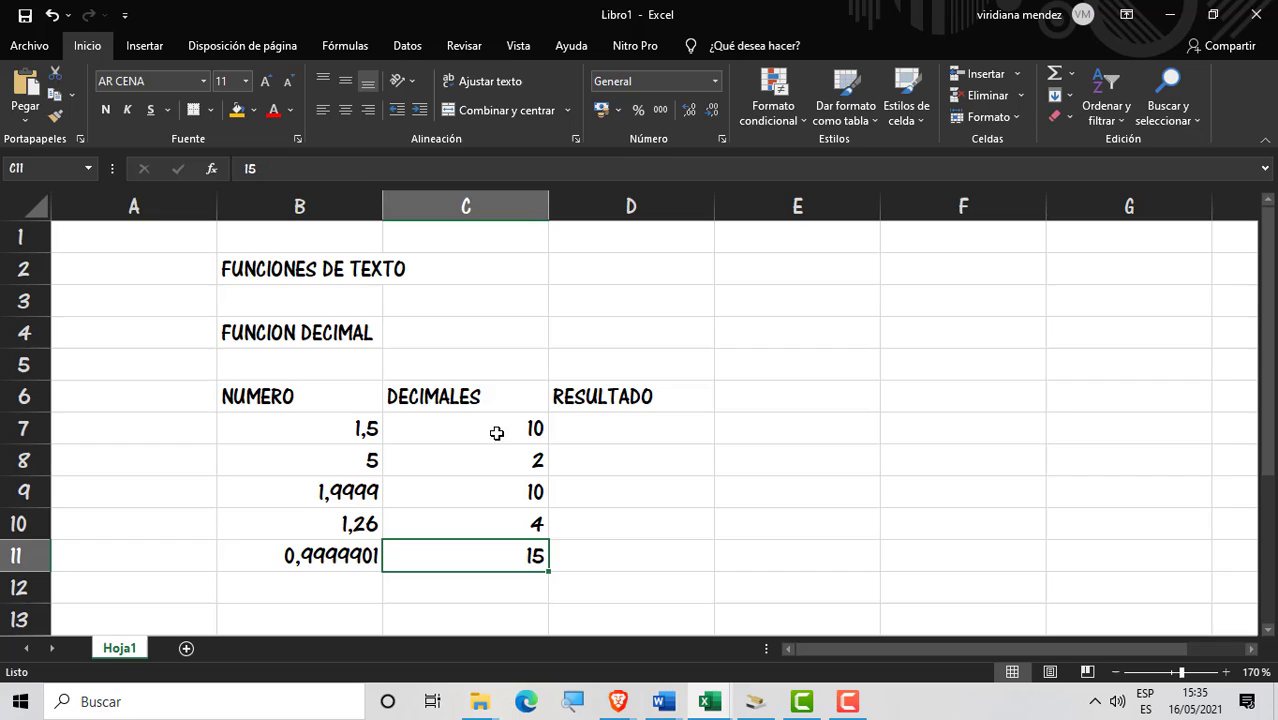
# Step: Enter the formula =DECIMAL(B7;C7;VERDADERO) in cell D7 under RESULTADO
pyautogui.click(577, 428)
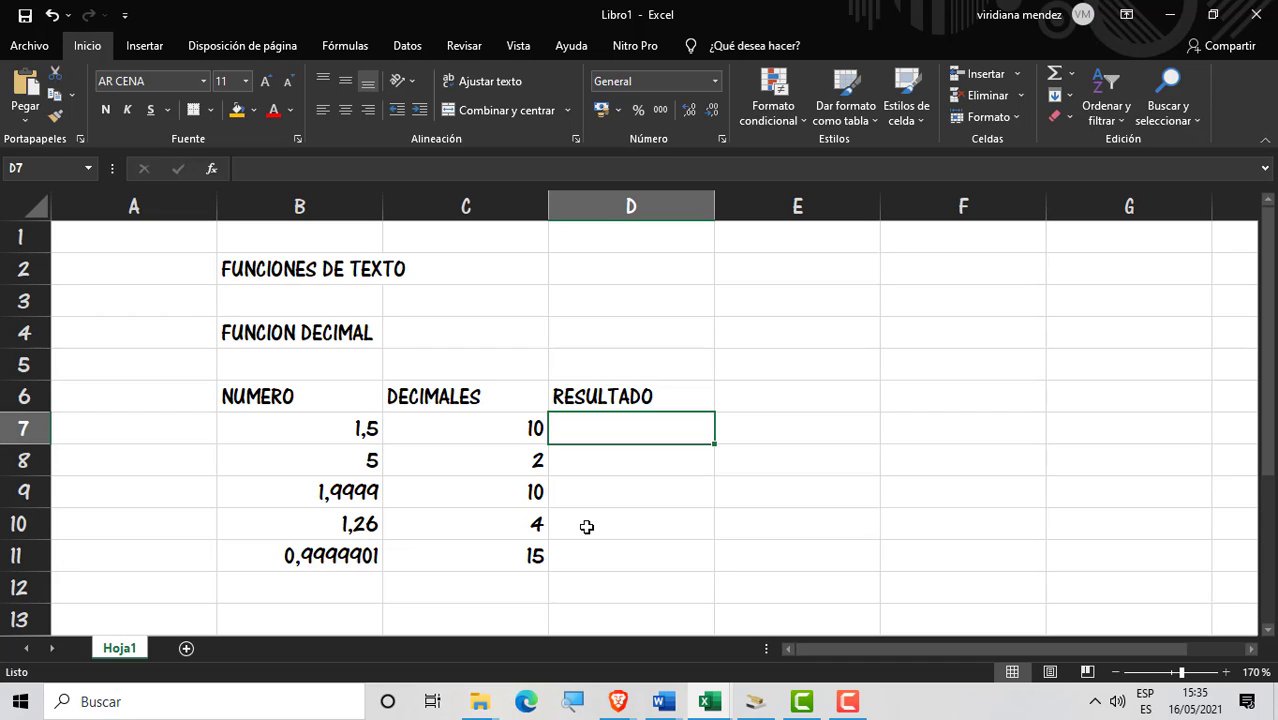
pyautogui.write('=')
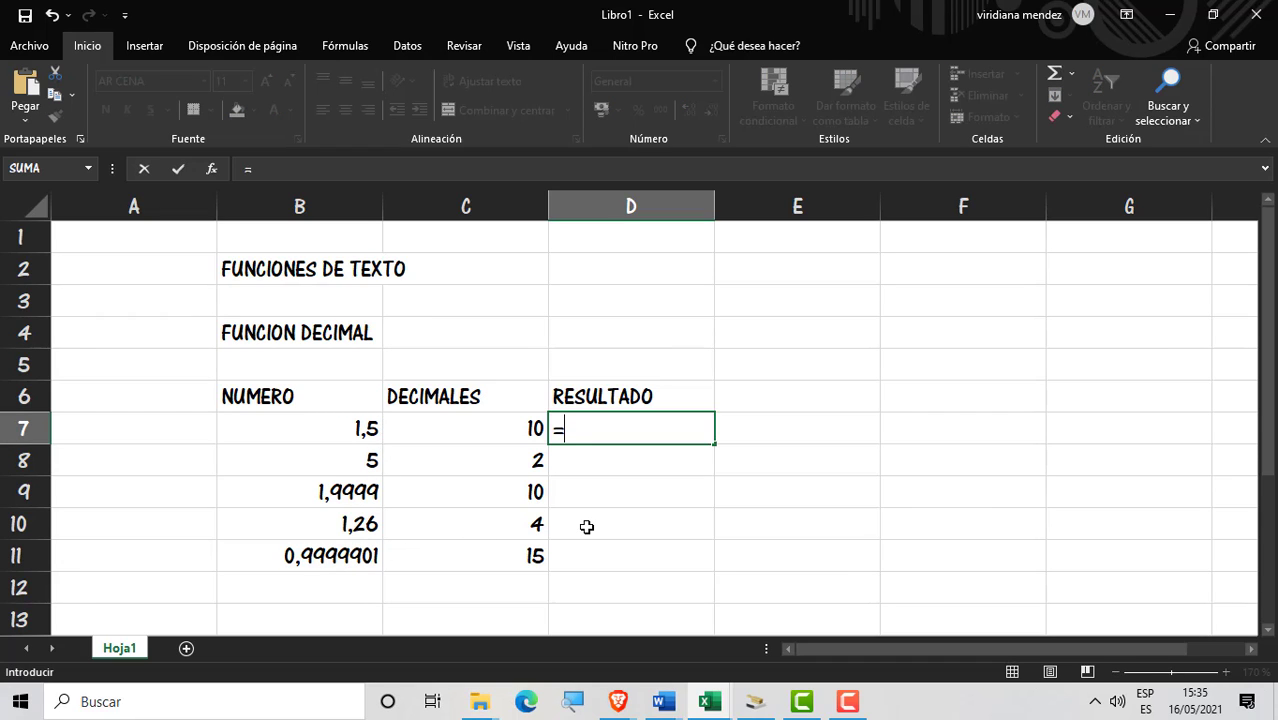
pyautogui.write('DECIMAL')
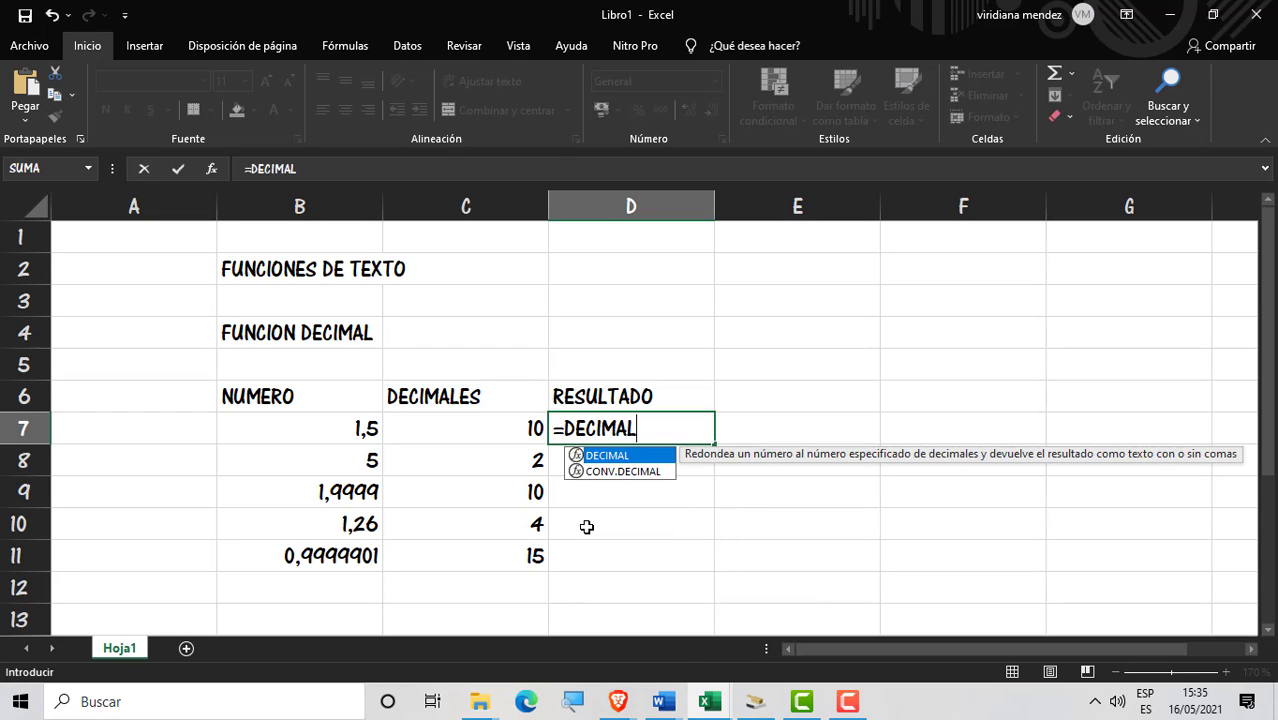
pyautogui.doubleClick(630, 456)
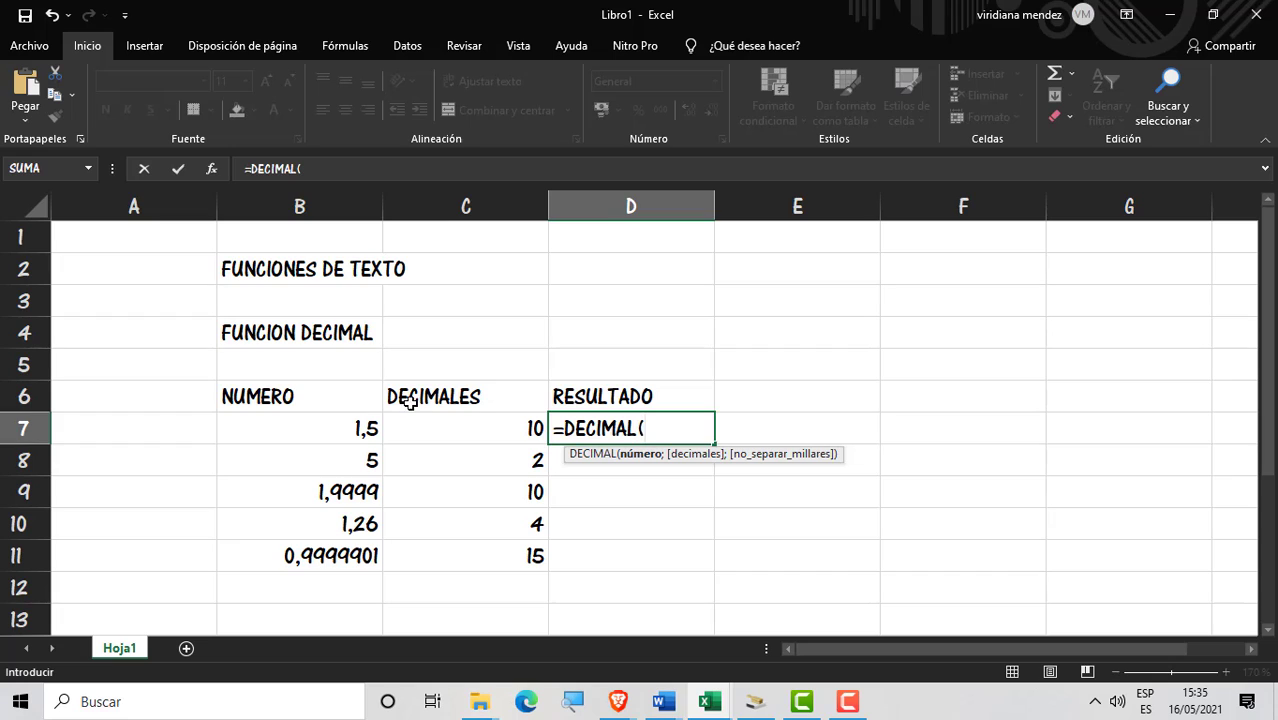
pyautogui.click(336, 428)
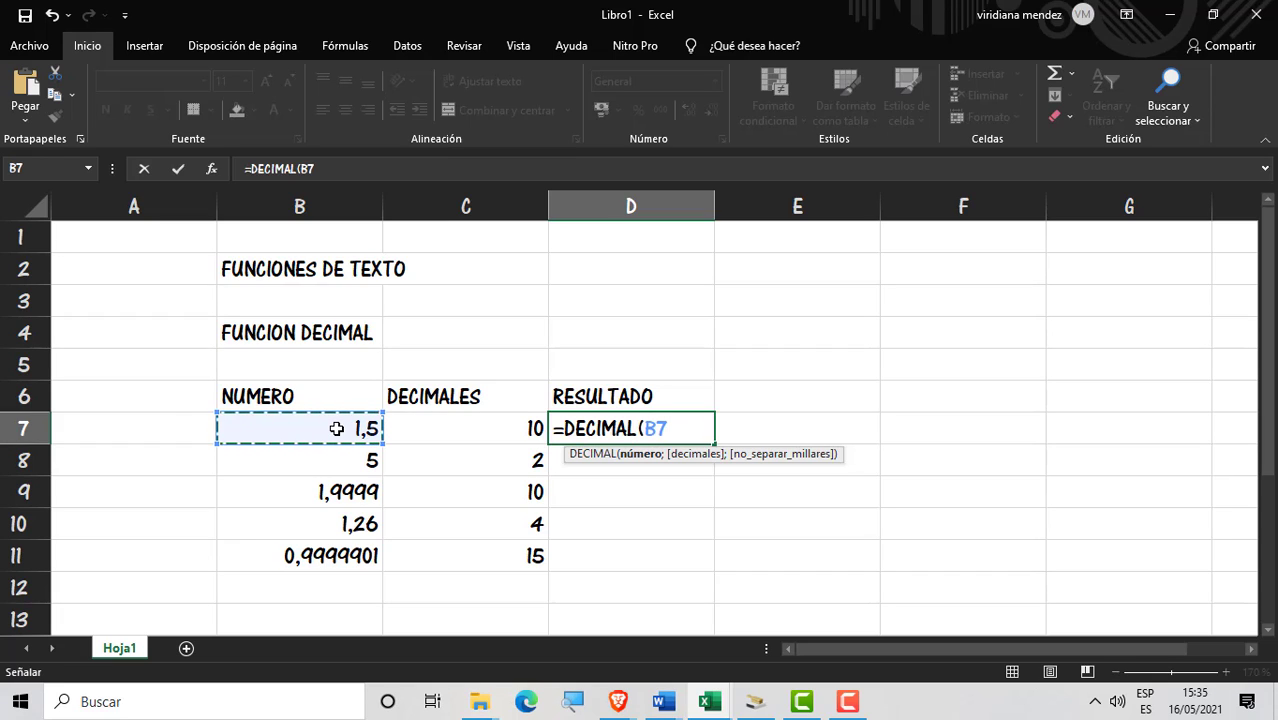
pyautogui.write(';')
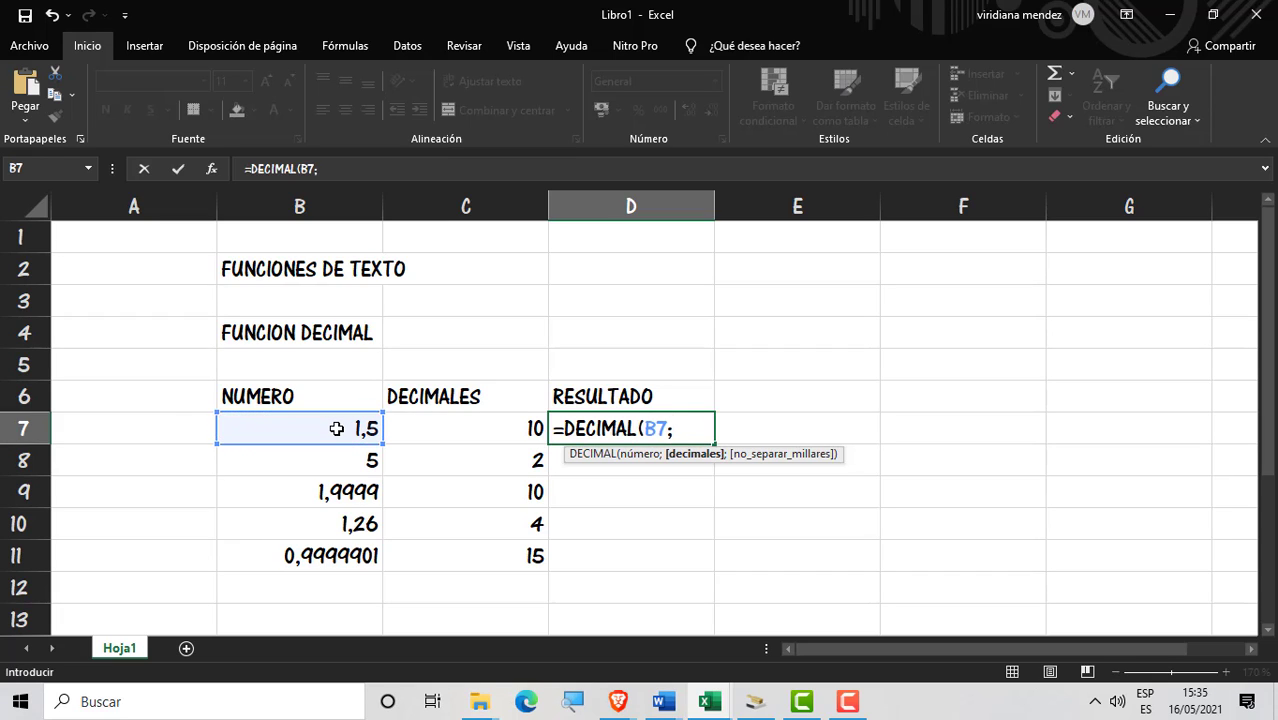
pyautogui.click(468, 427)
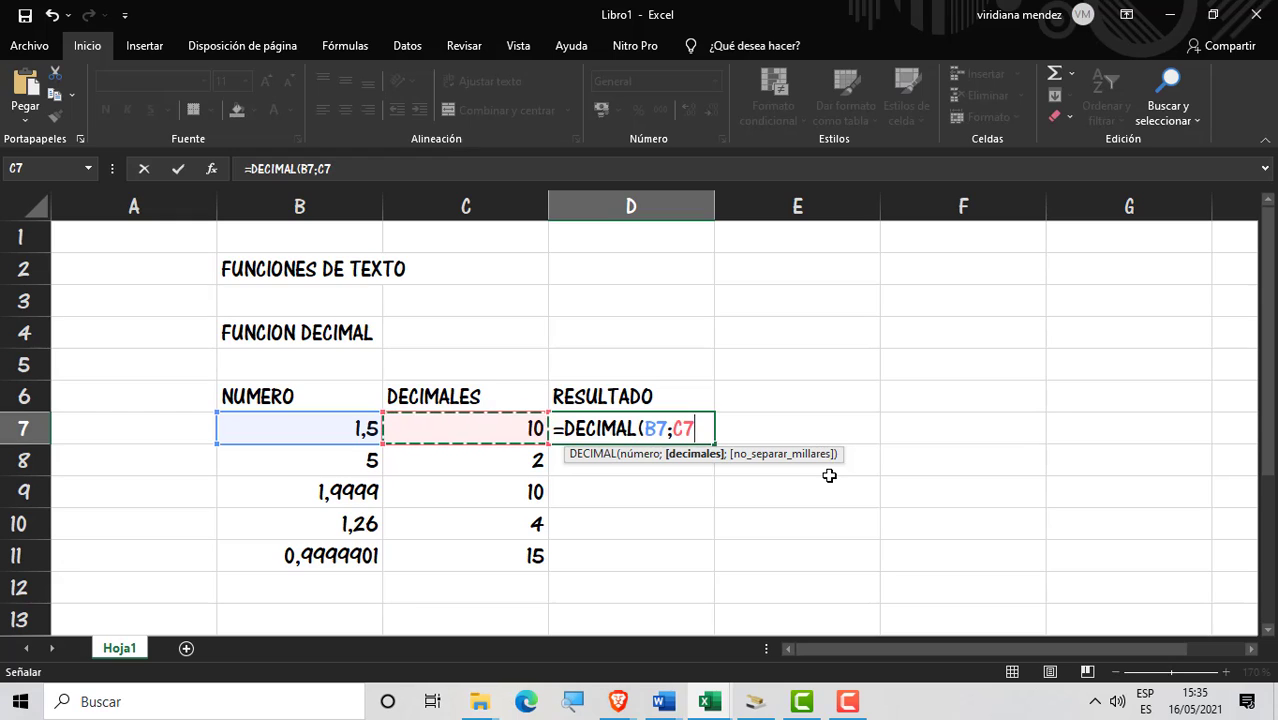
pyautogui.write(';')
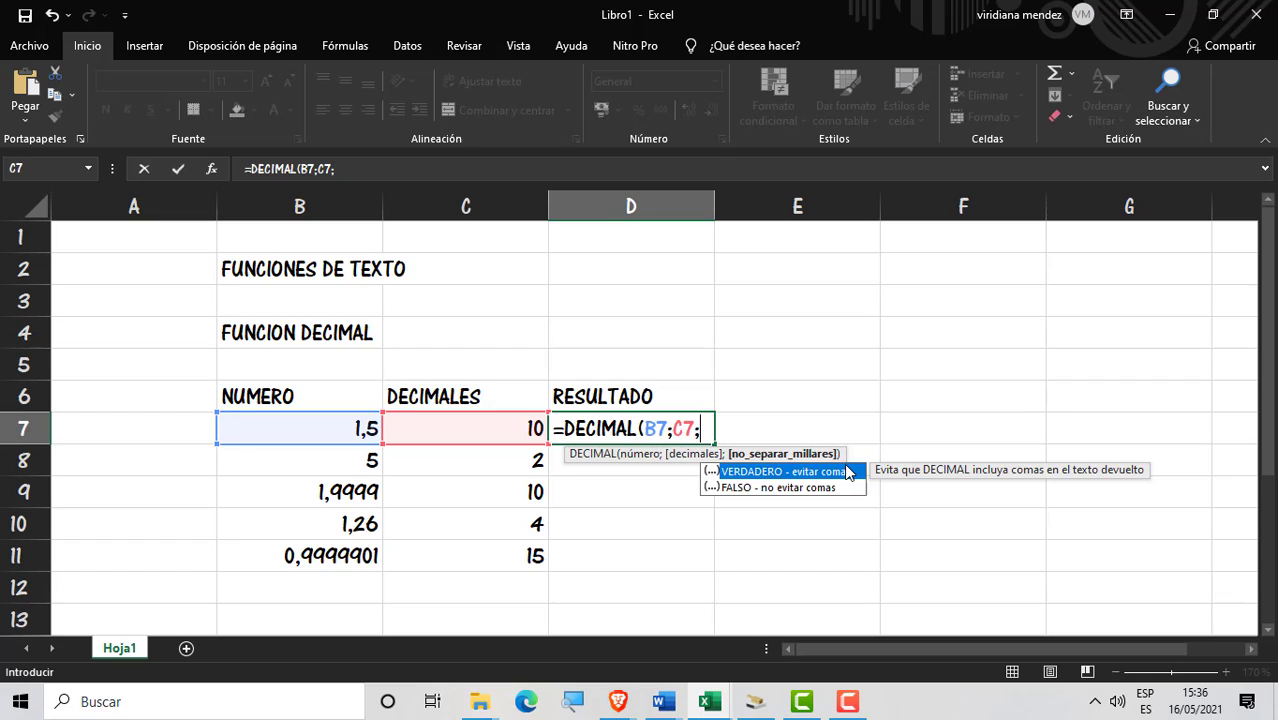
pyautogui.doubleClick(848, 472)
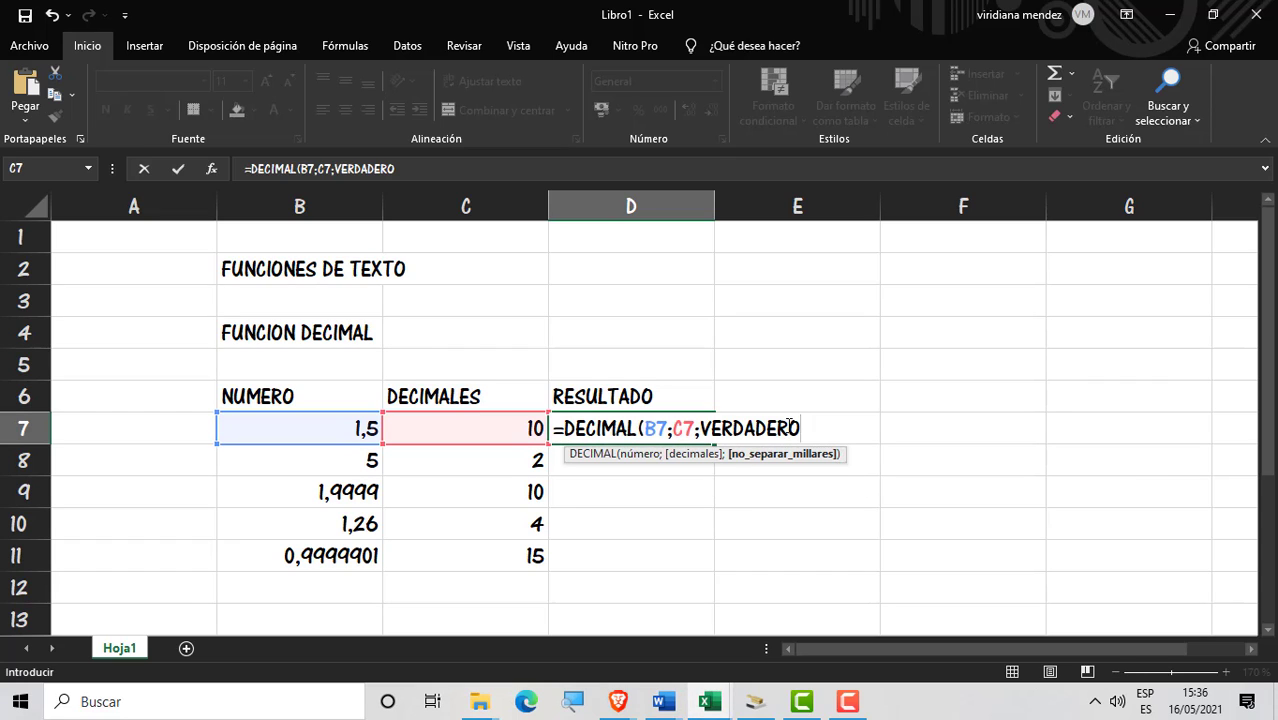
pyautogui.press('Return')
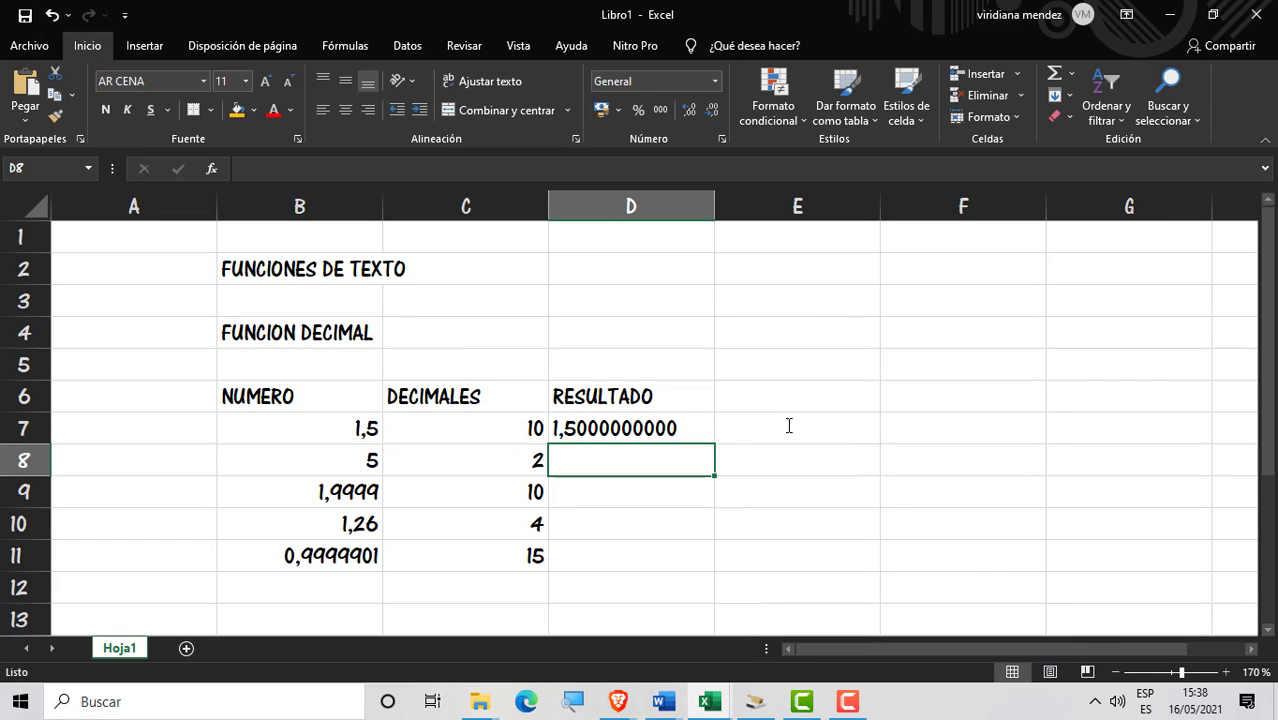
# Step: Copy the D7 formula down through D11 and widen column D to fit the results
pyautogui.click(698, 436)
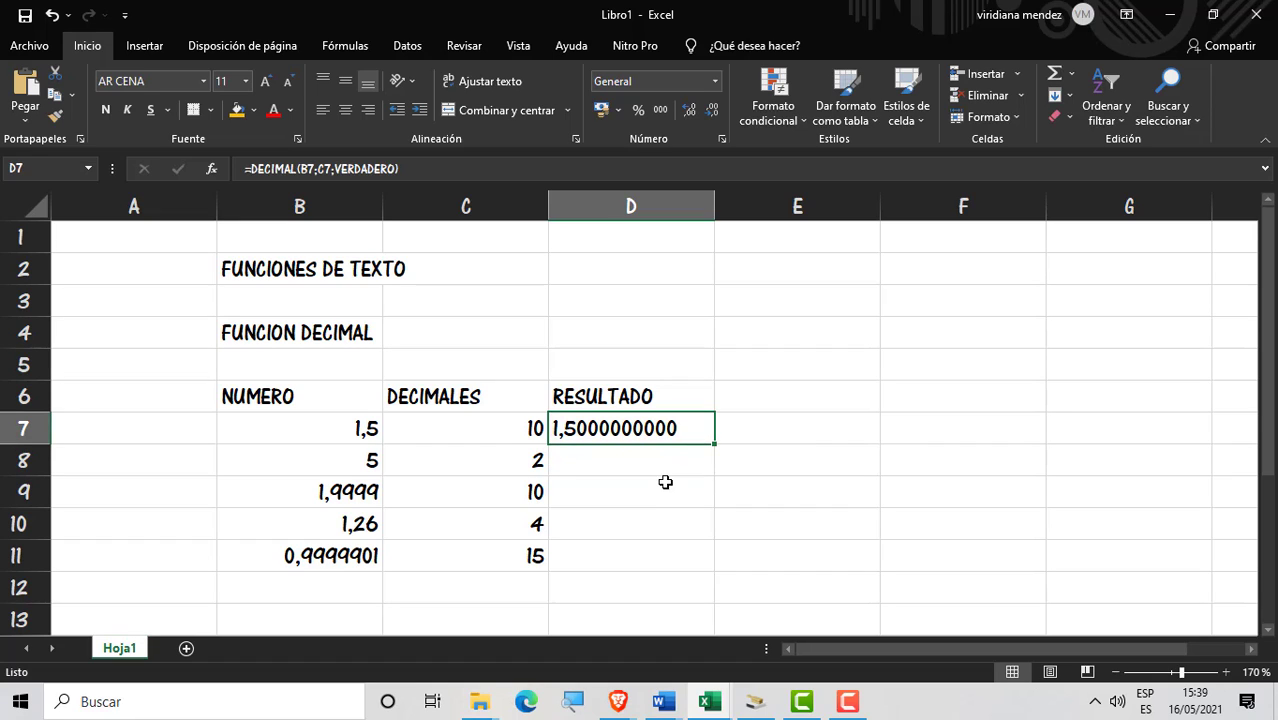
pyautogui.moveTo(716, 446); pyautogui.dragTo(696, 566)
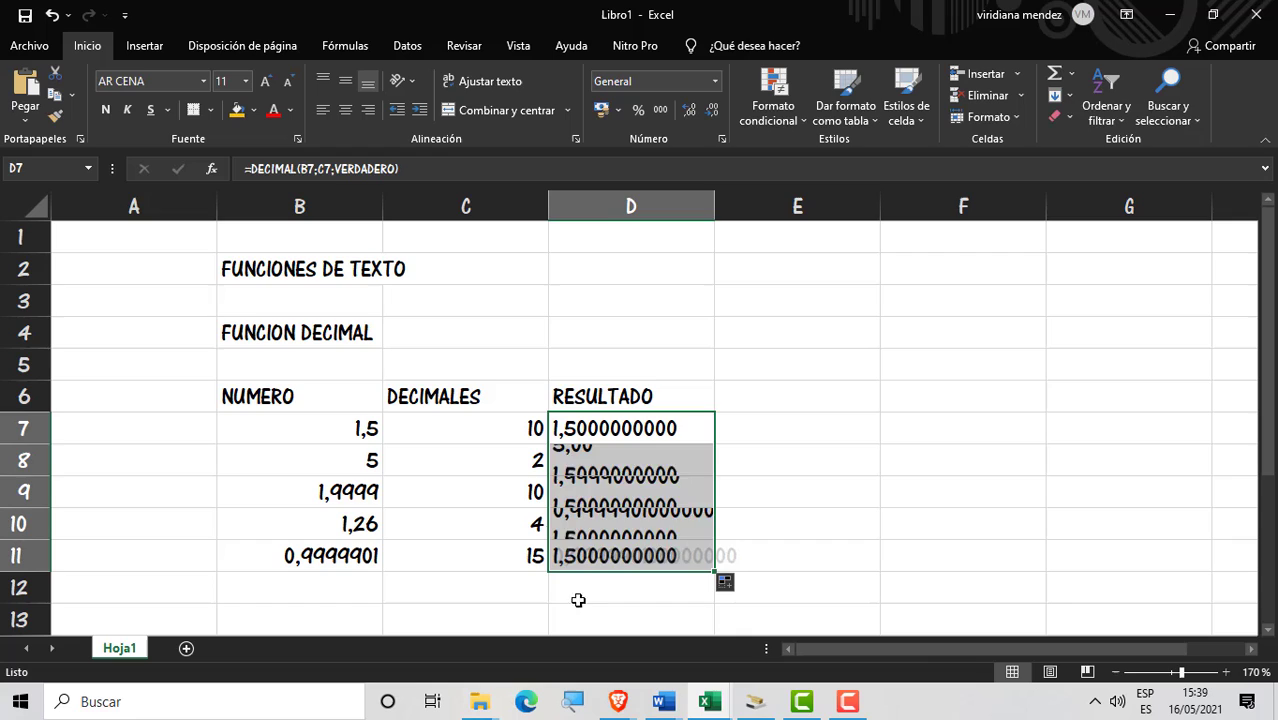
pyautogui.click(767, 499)
pyautogui.moveTo(725, 220); pyautogui.dragTo(750, 214)
pyautogui.click(882, 428)
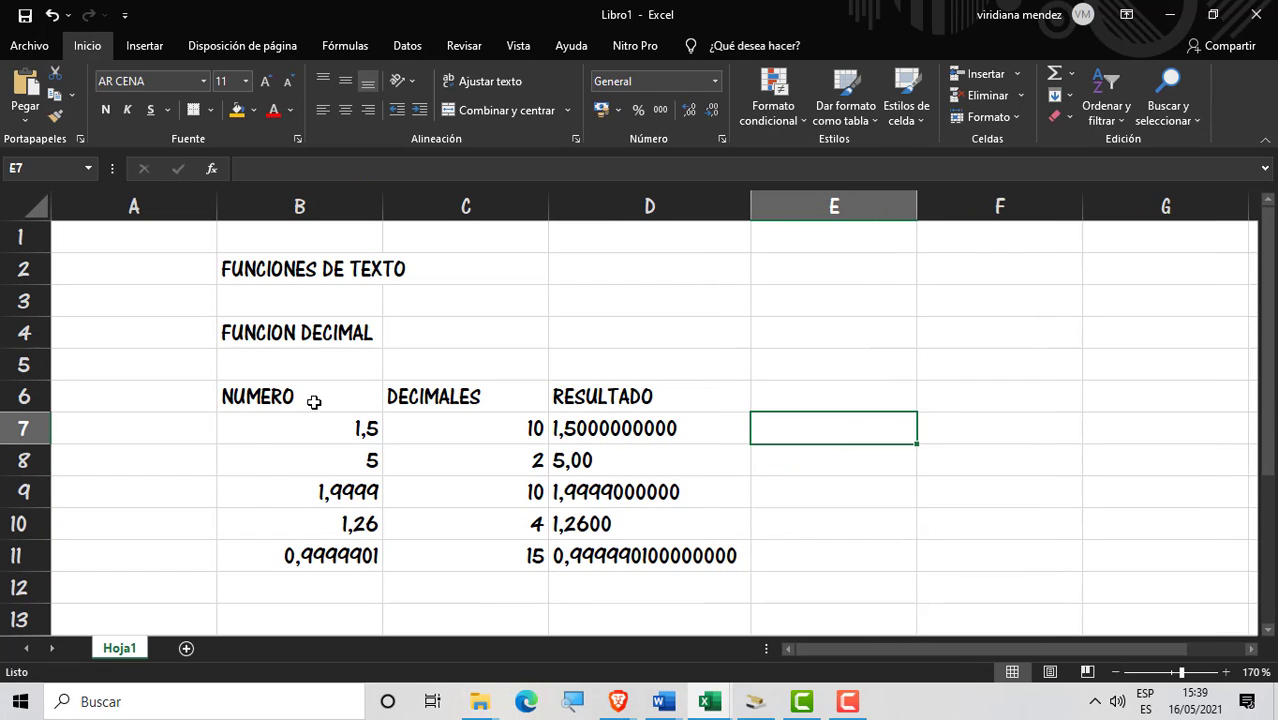
# Step: Review the RESULTADO values against their number of decimals, checking the formulas in D8 and D11
pyautogui.click(505, 455)
pyautogui.click(598, 458)
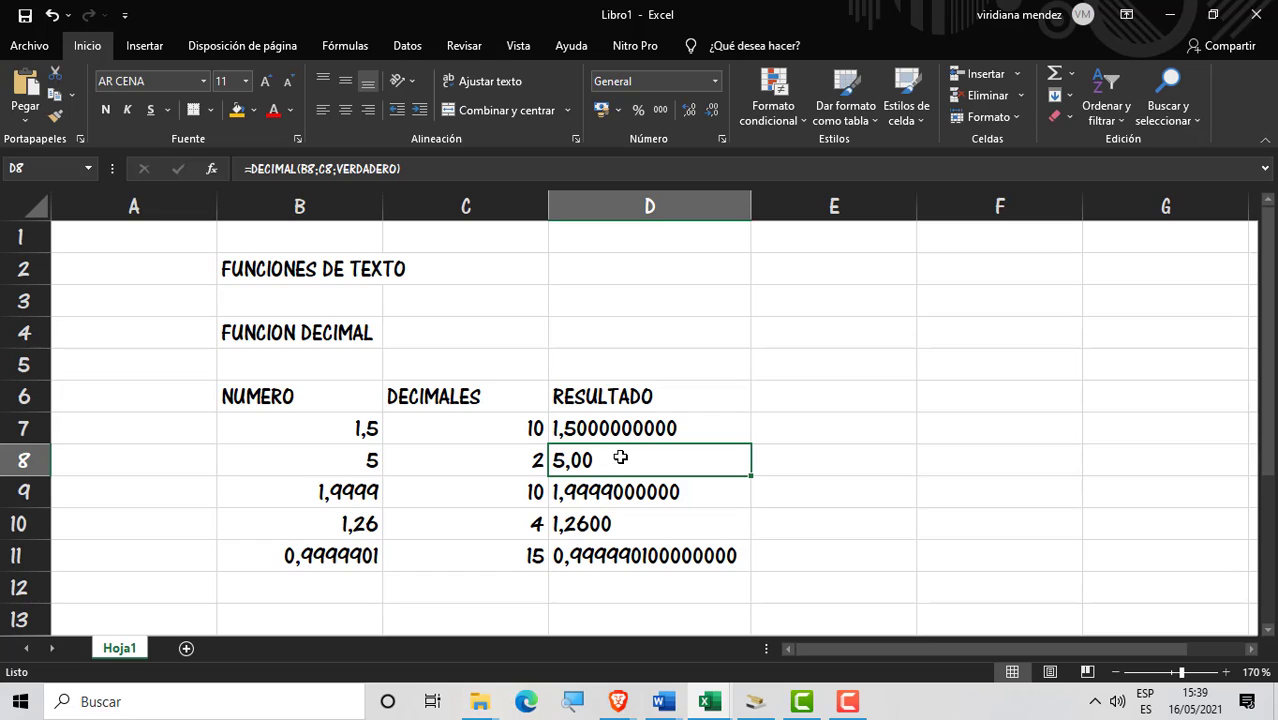
pyautogui.click(817, 521)
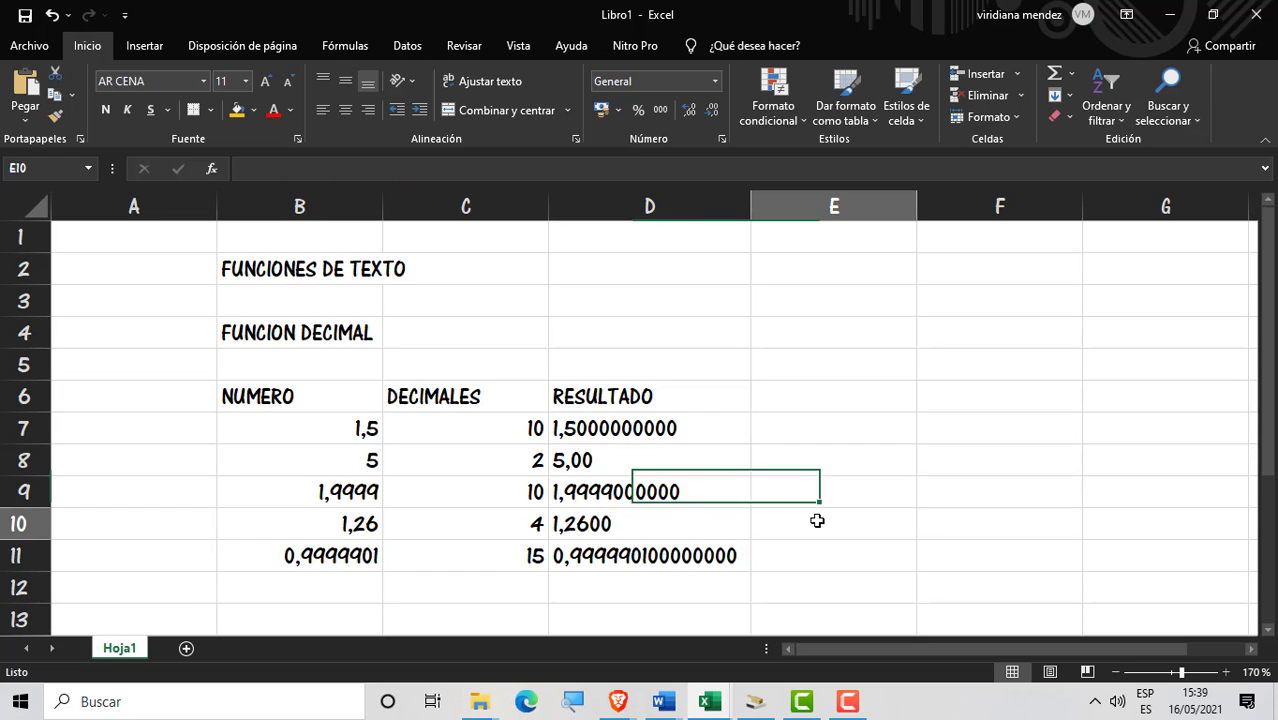
pyautogui.click(708, 562)
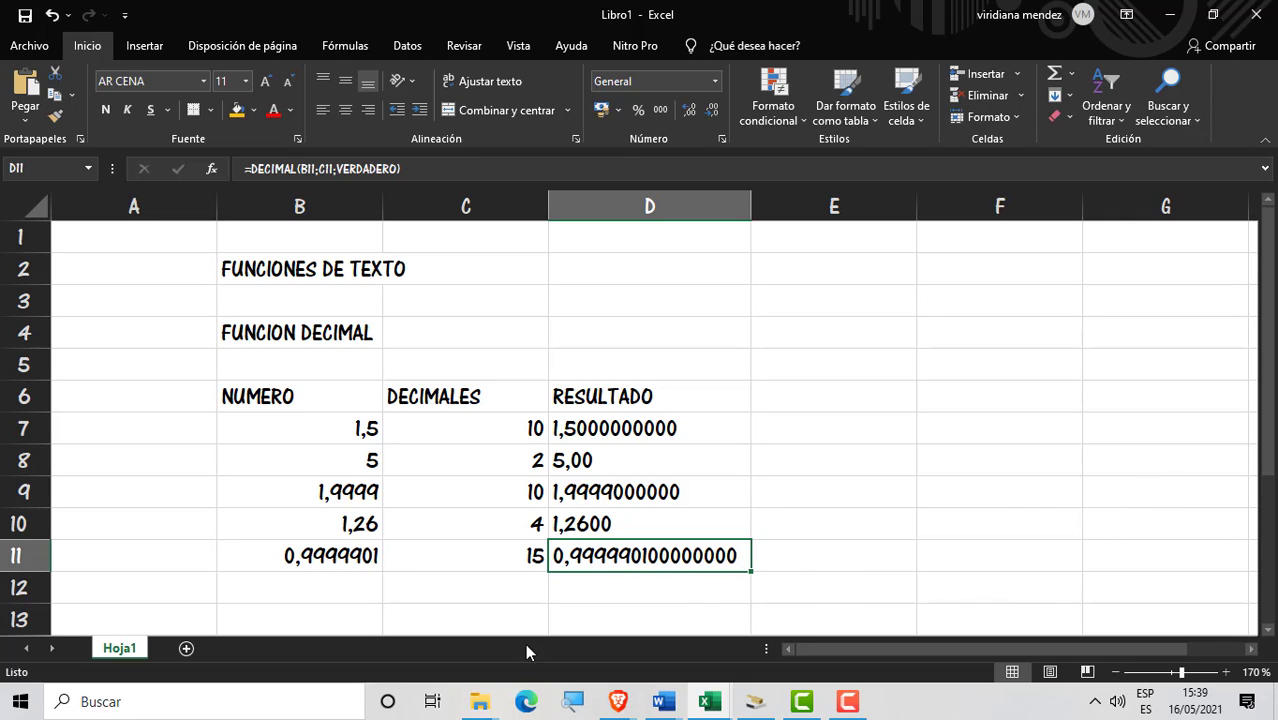
pyautogui.click(921, 452)
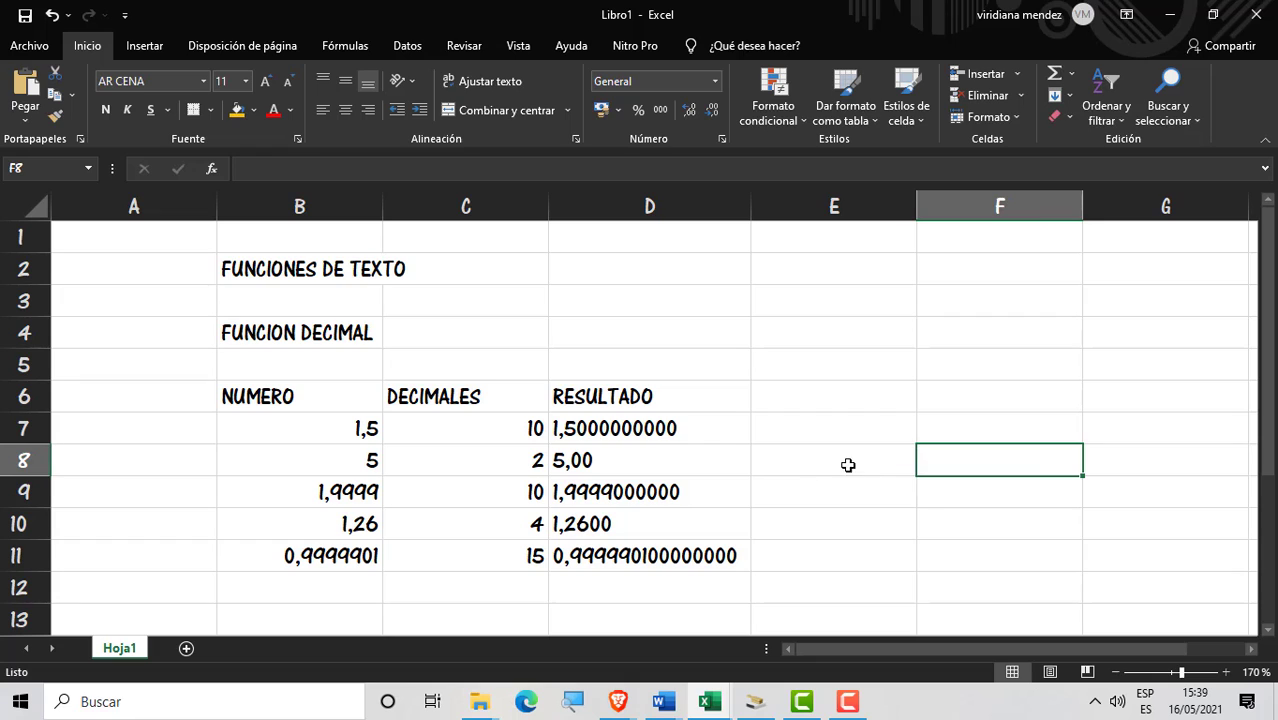
pyautogui.click(868, 488)
pyautogui.click(948, 432)
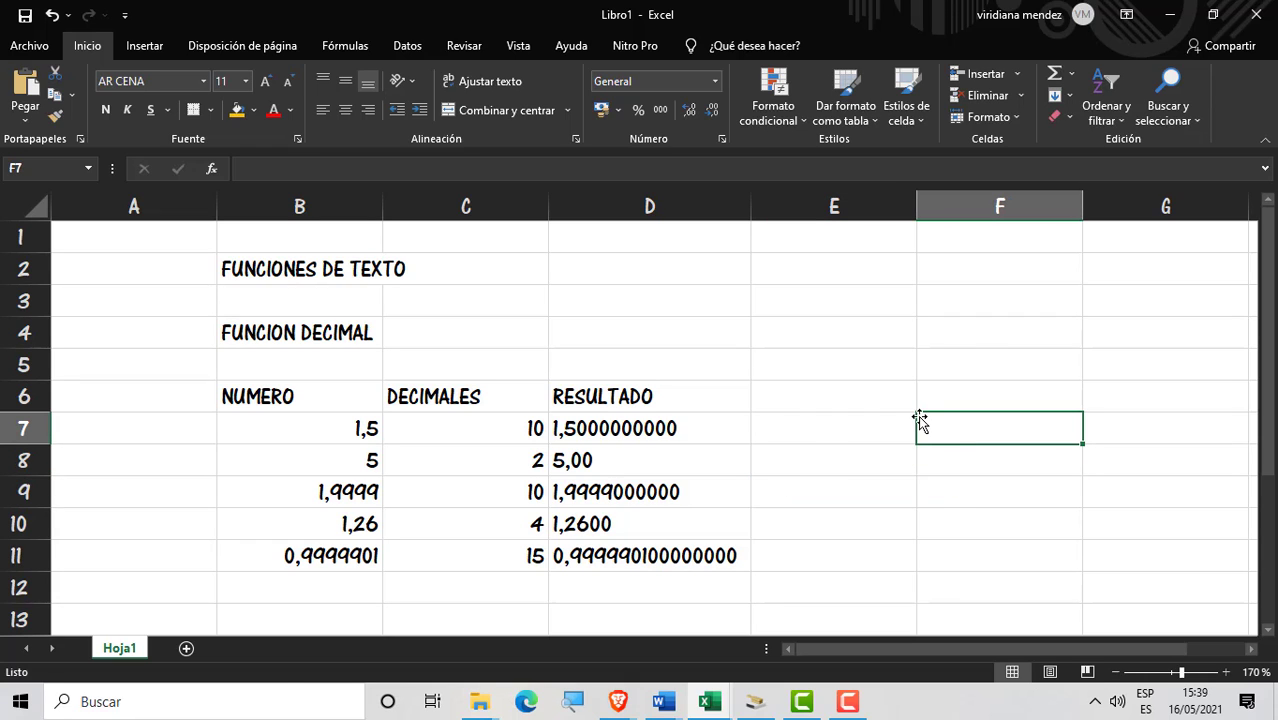
# Step: Center the contents of the table B6:D11 horizontally
pyautogui.moveTo(1269, 345); pyautogui.dragTo(1269, 429)
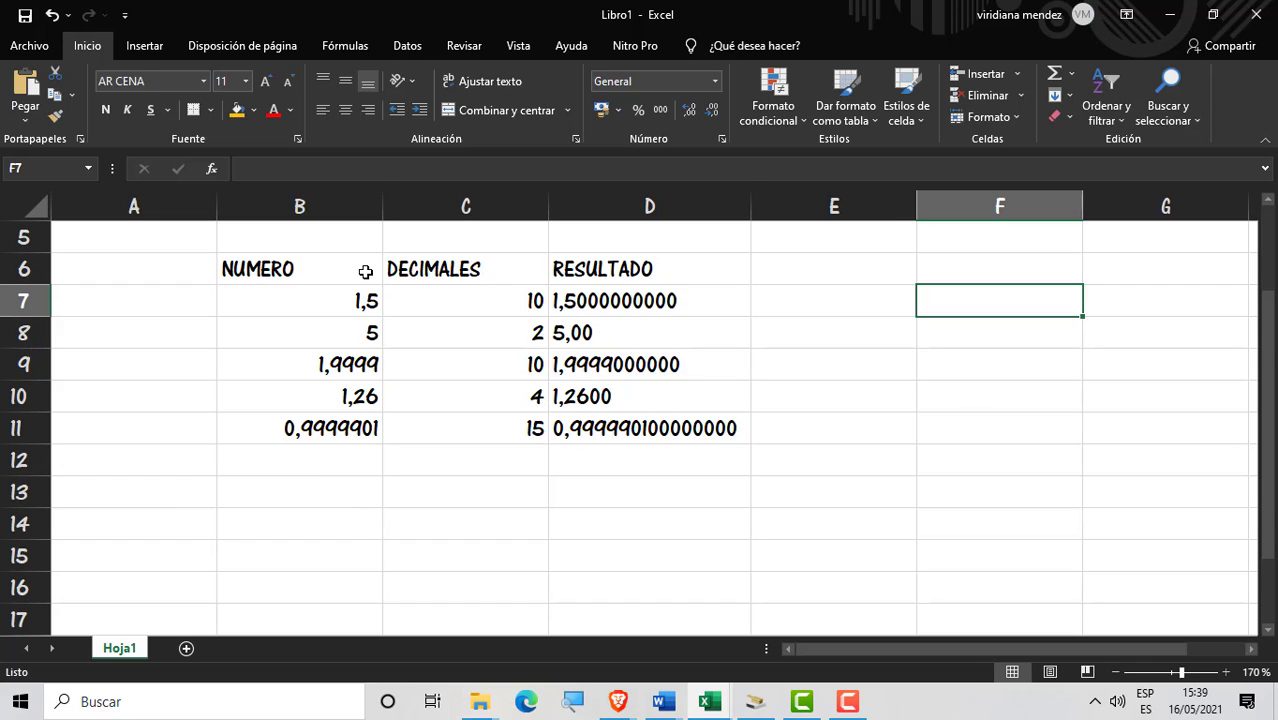
pyautogui.moveTo(366, 271); pyautogui.dragTo(690, 428)
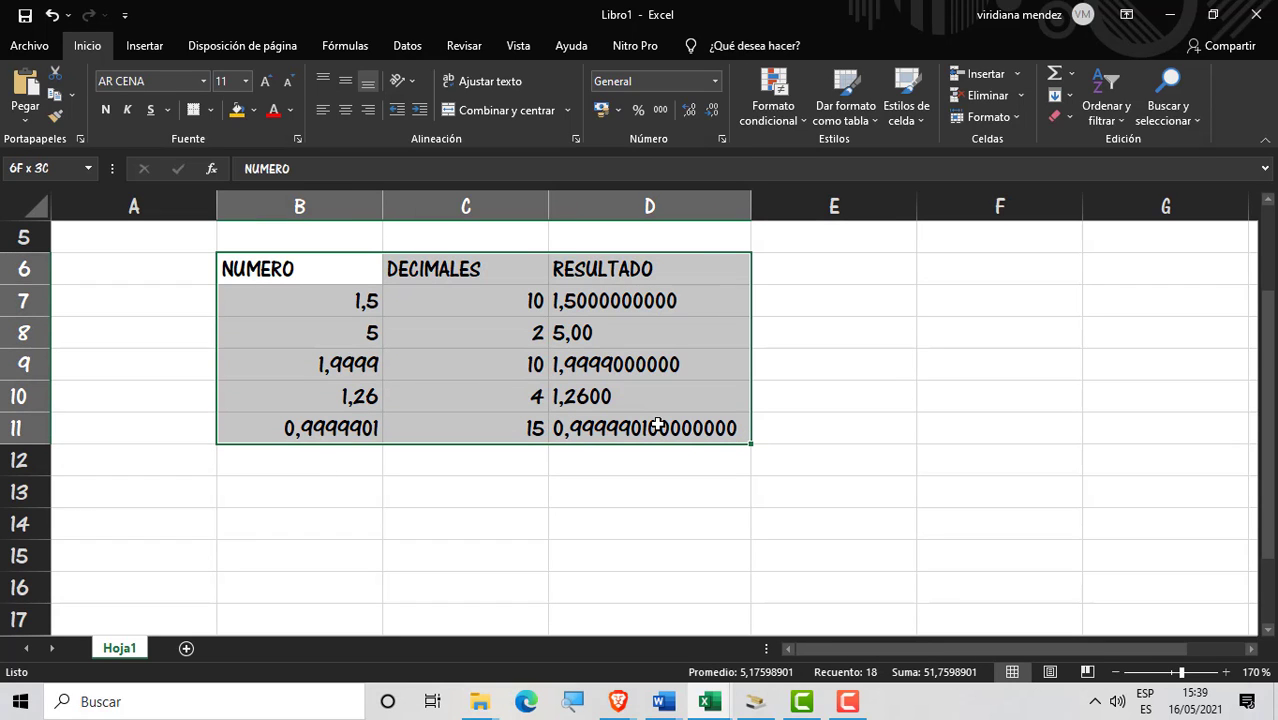
pyautogui.click(348, 116)
# Step: Apply all borders to the table B6:D11 using a thick dark red line
pyautogui.moveTo(1269, 430); pyautogui.dragTo(1272, 360)
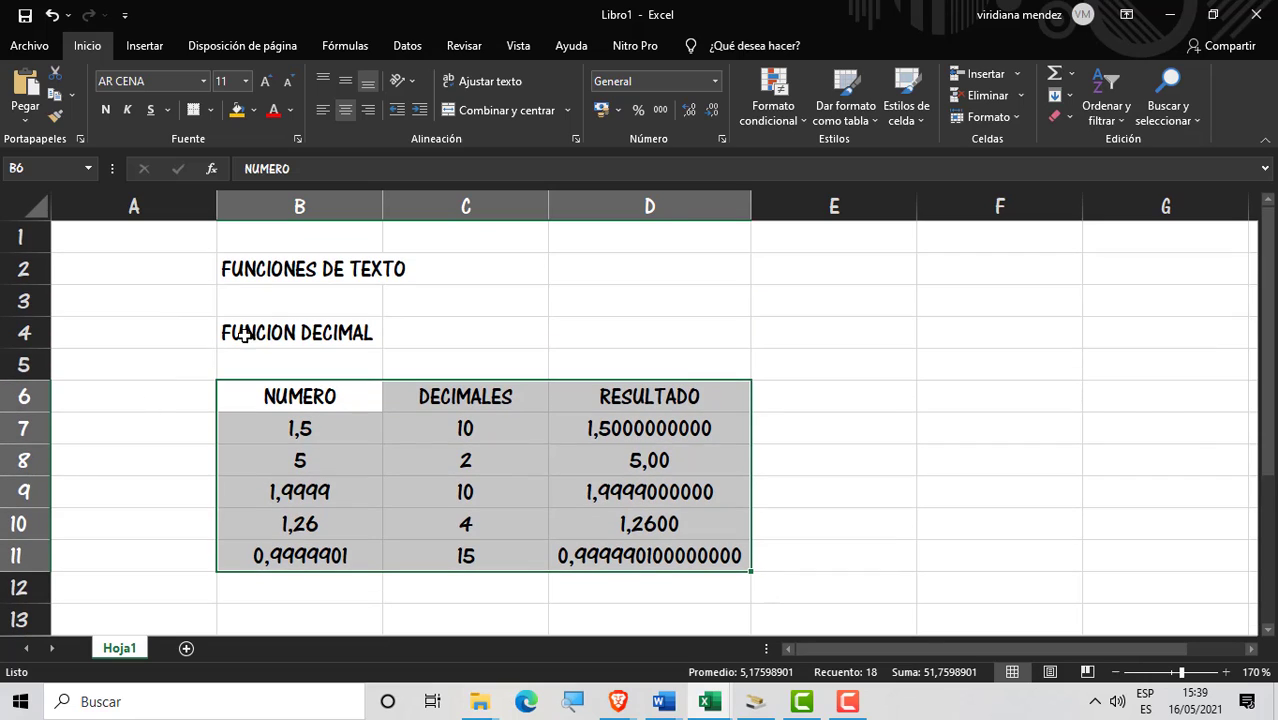
pyautogui.click(211, 114)
pyautogui.moveTo(363, 565)
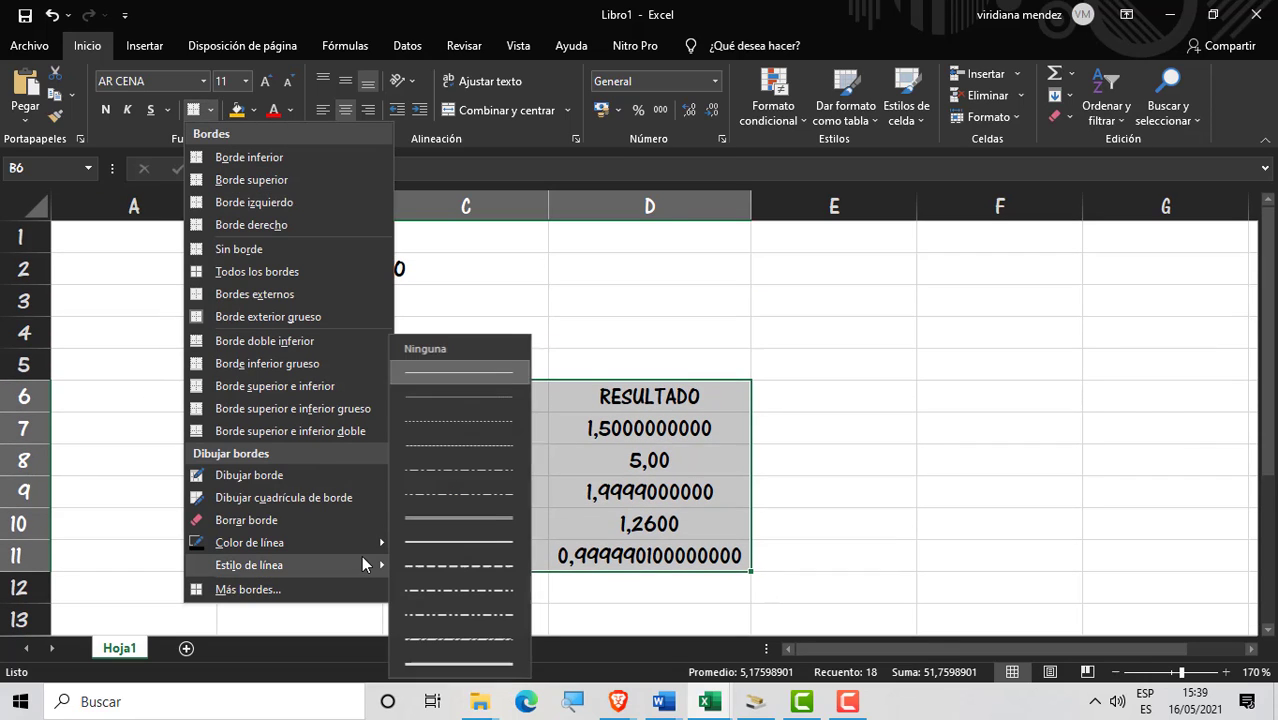
pyautogui.click(453, 655)
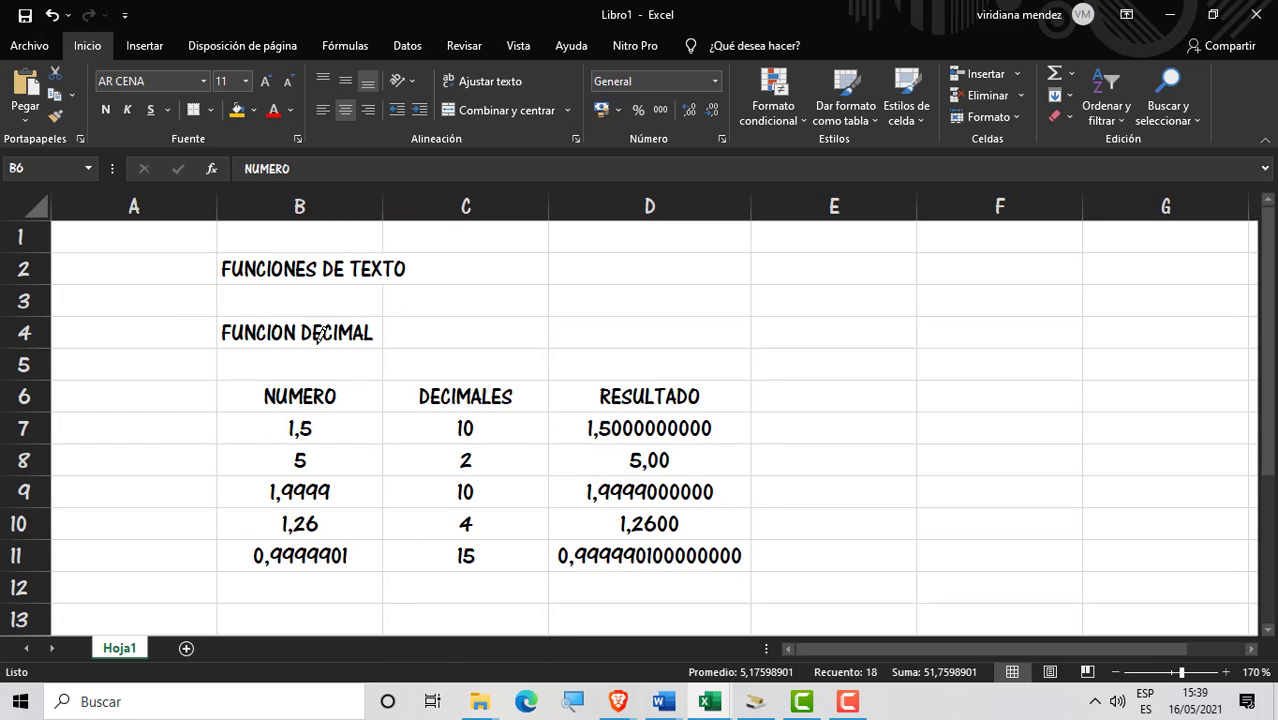
pyautogui.click(211, 117)
pyautogui.moveTo(359, 546)
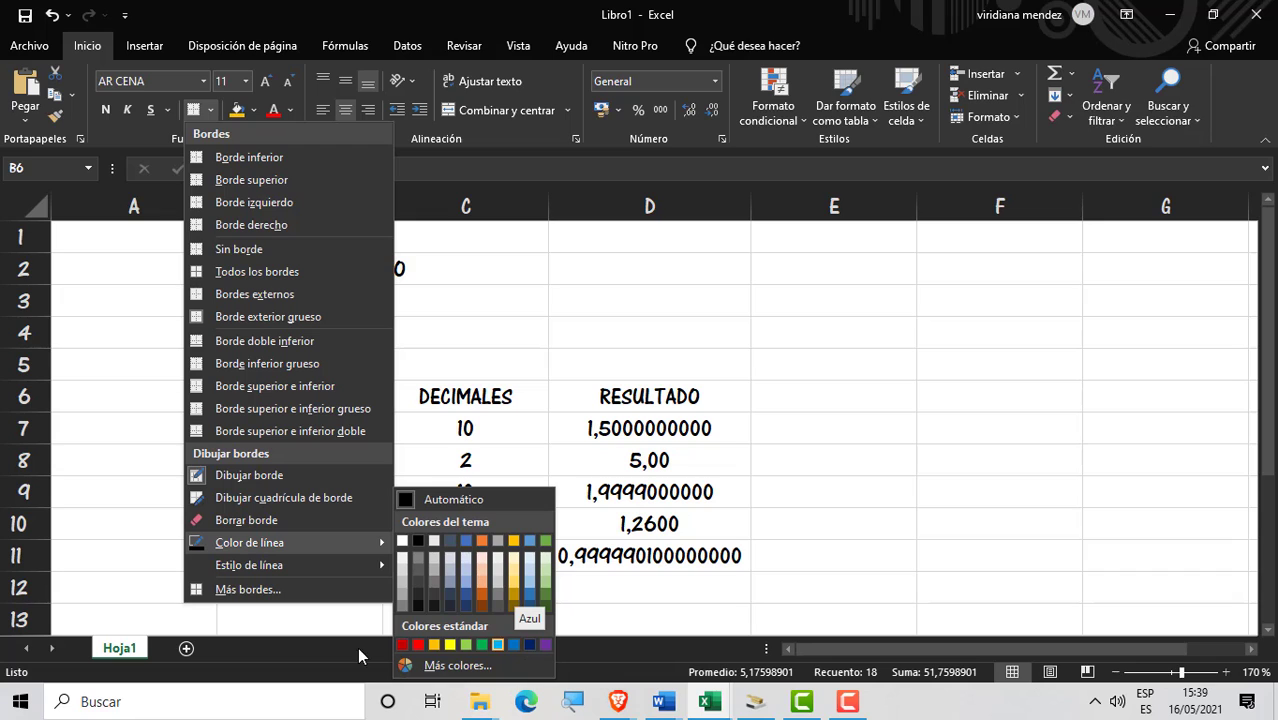
pyautogui.click(402, 646)
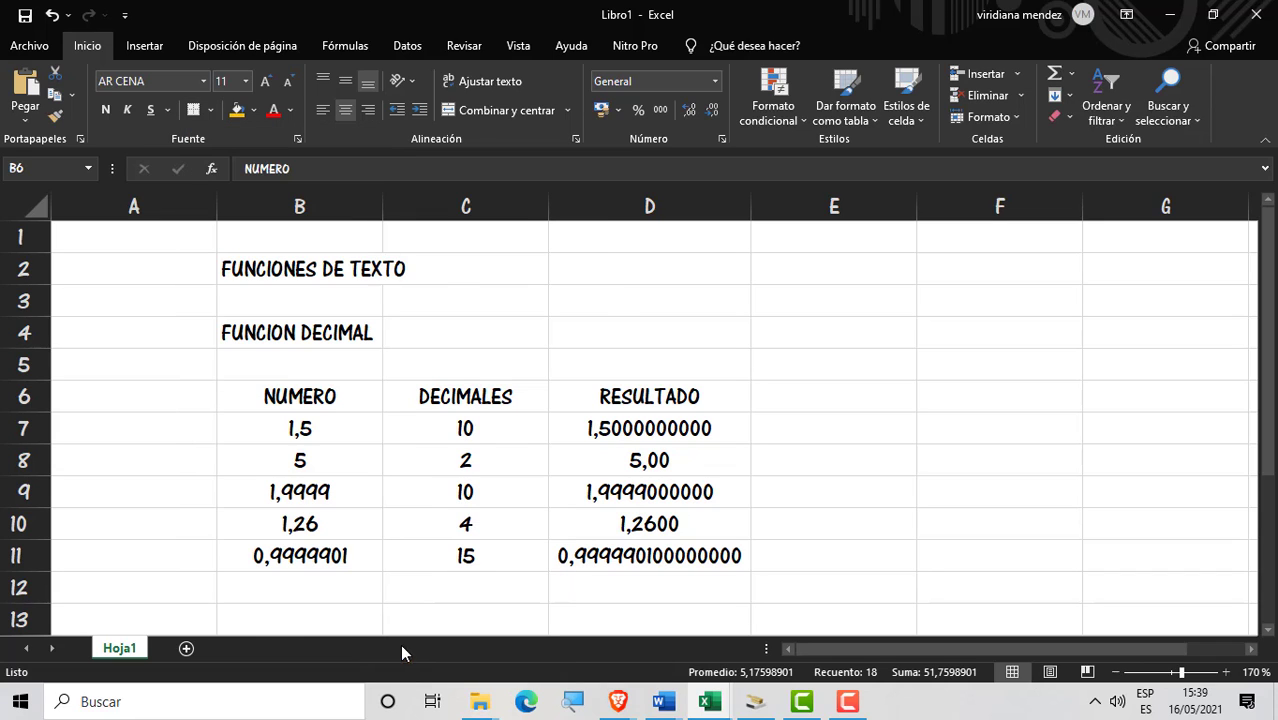
pyautogui.click(212, 114)
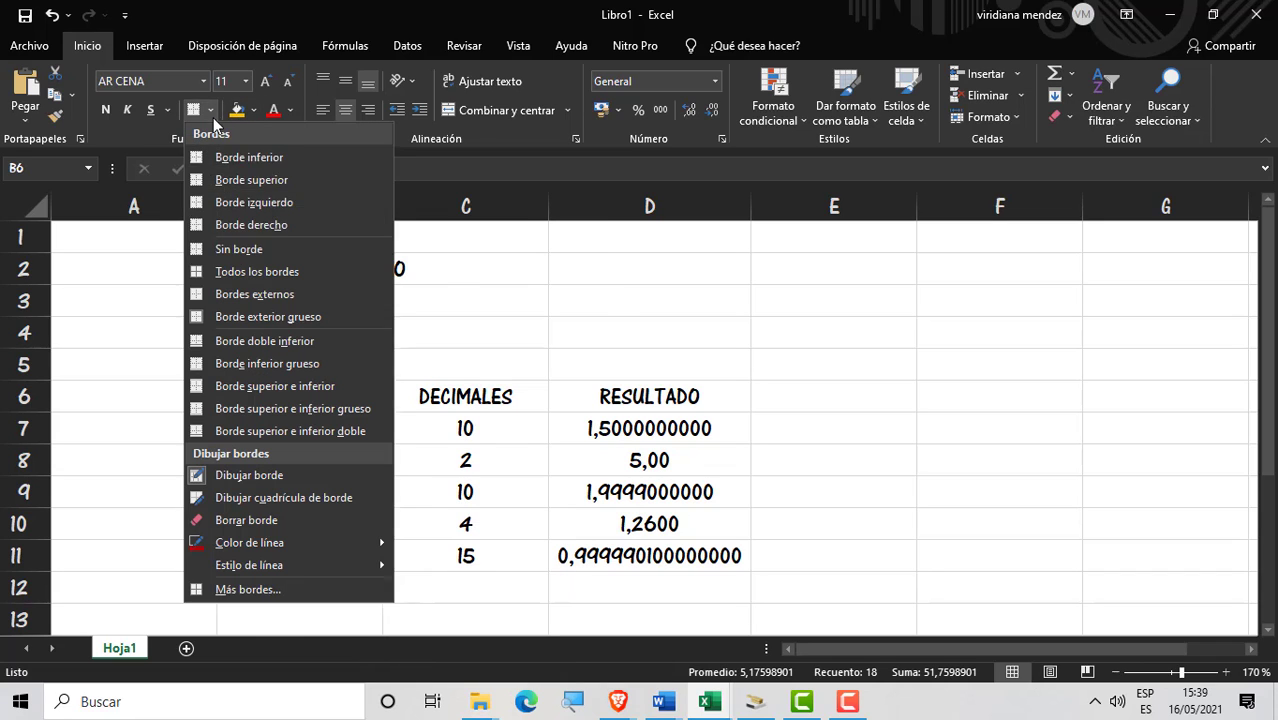
pyautogui.click(281, 271)
pyautogui.click(499, 476)
# Step: Fill the table header row B6:D6 with light orange and make its text bold
pyautogui.moveTo(374, 399); pyautogui.dragTo(741, 394)
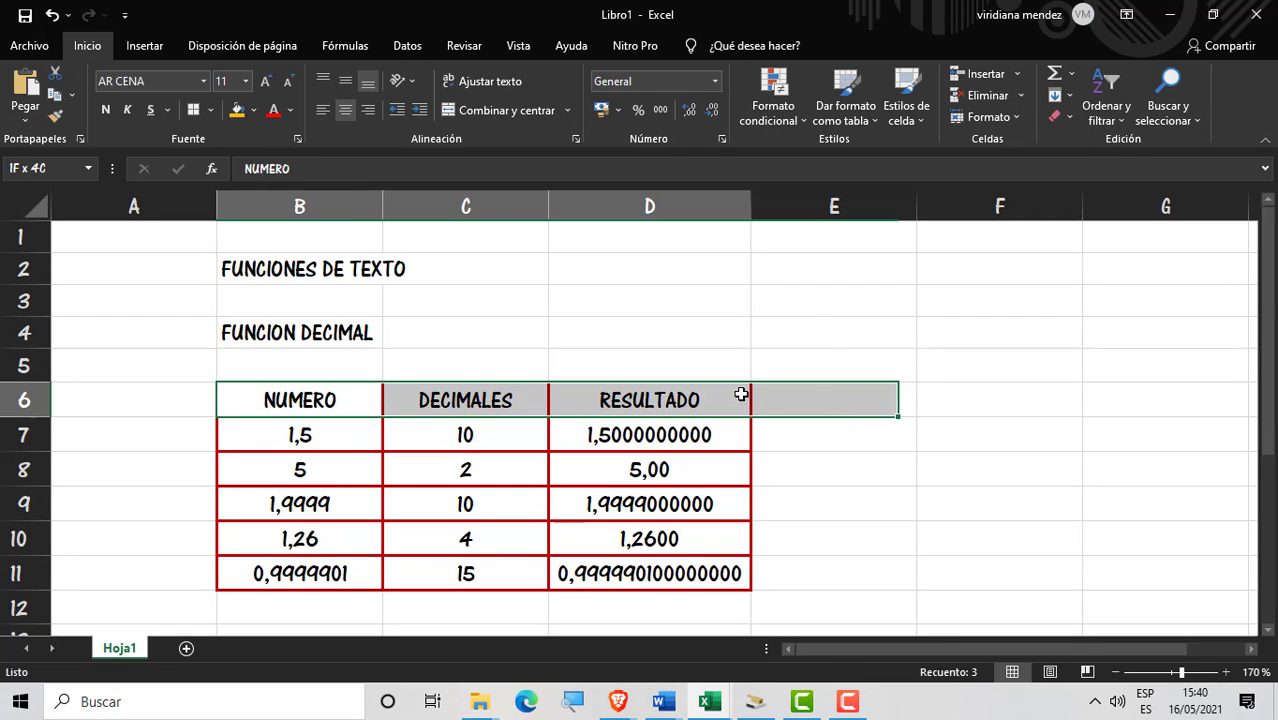
pyautogui.click(240, 111)
pyautogui.click(253, 110)
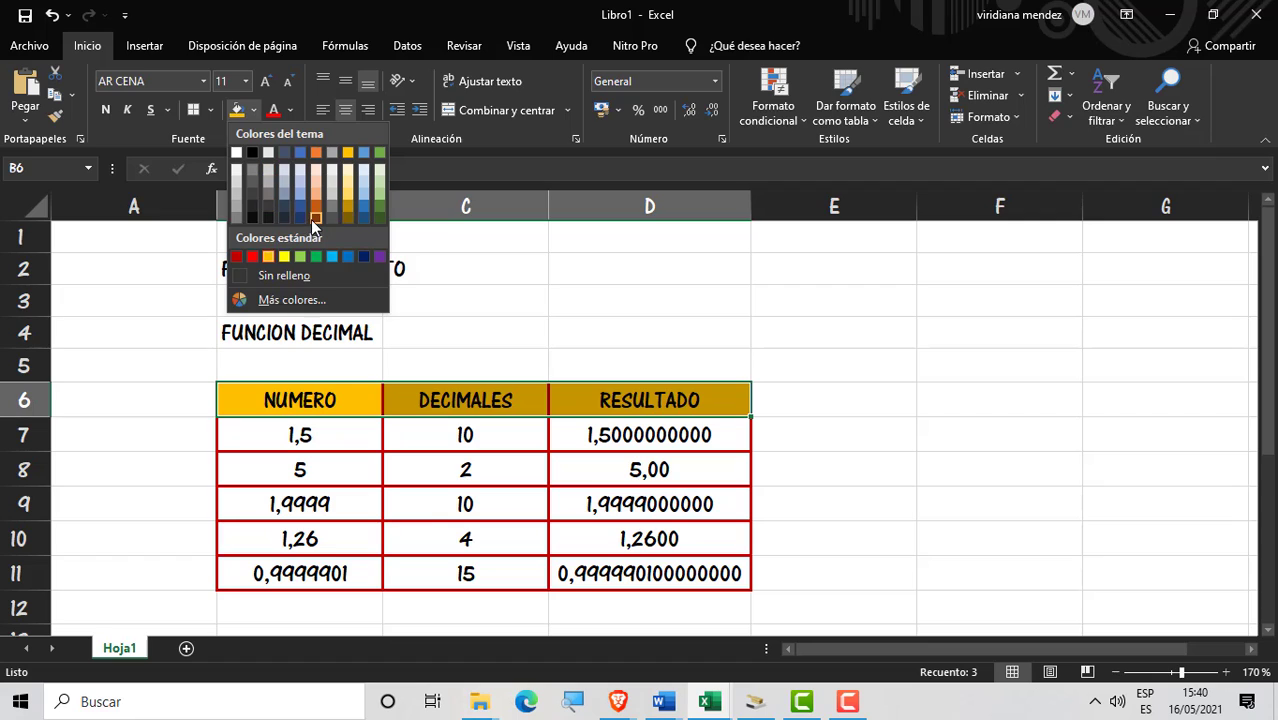
pyautogui.click(316, 187)
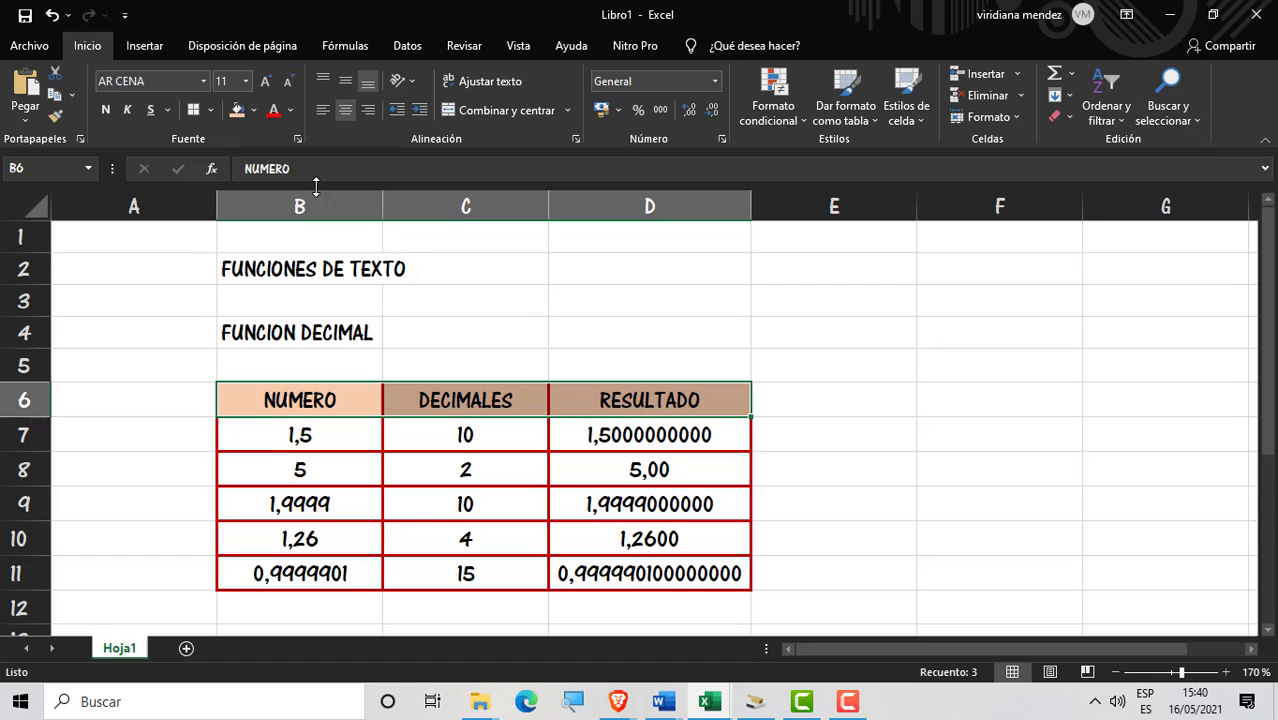
pyautogui.click(110, 109)
pyautogui.click(648, 468)
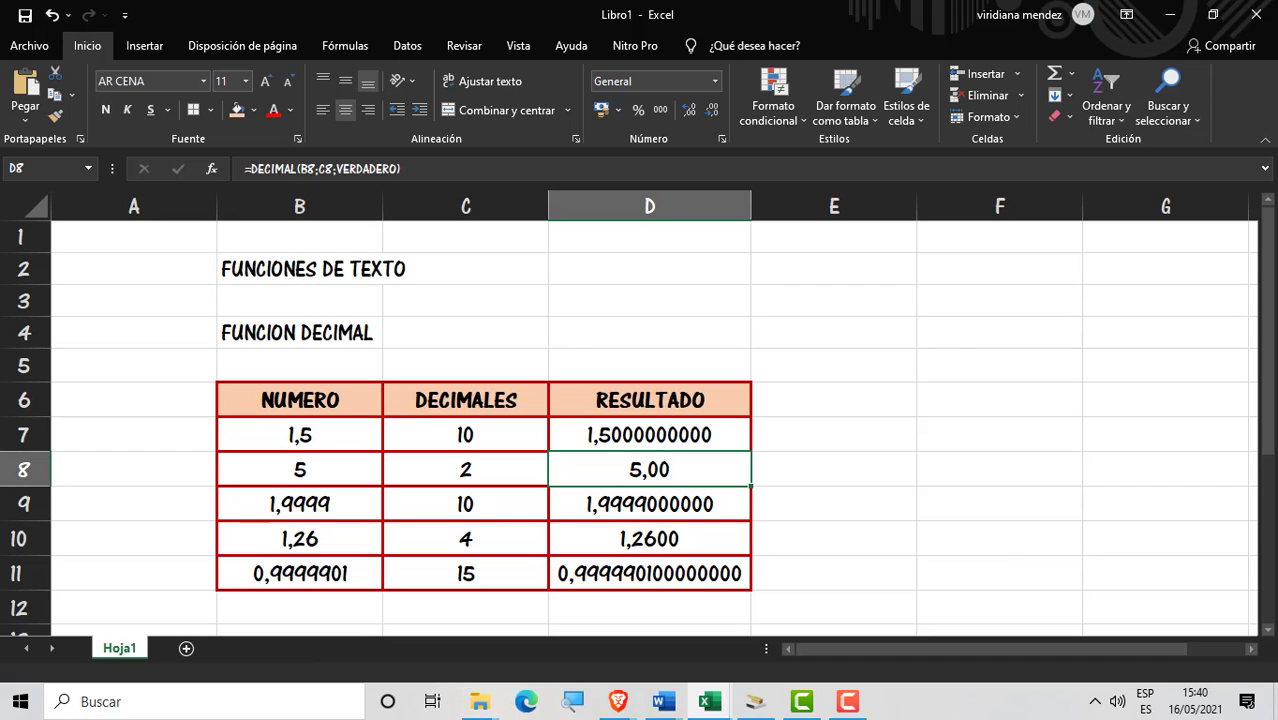
pyautogui.moveTo(1274, 357); pyautogui.dragTo(1274, 374)
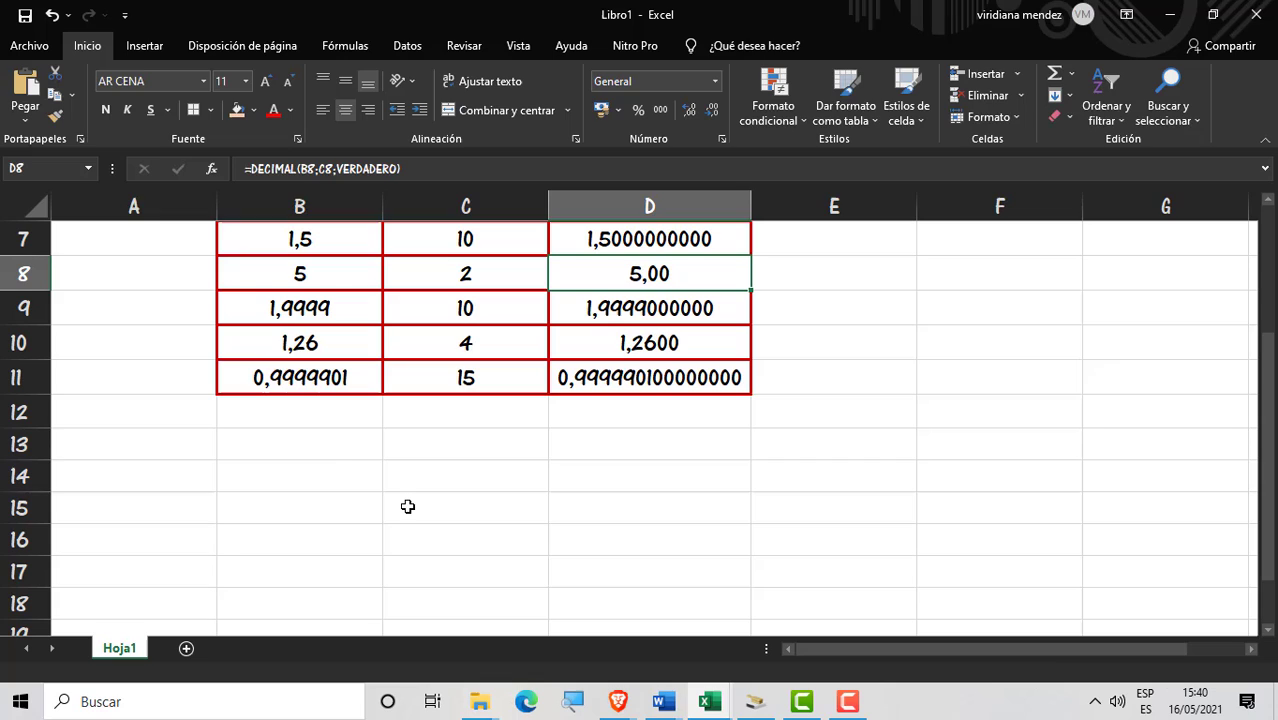
pyautogui.click(345, 447)
pyautogui.click(352, 479)
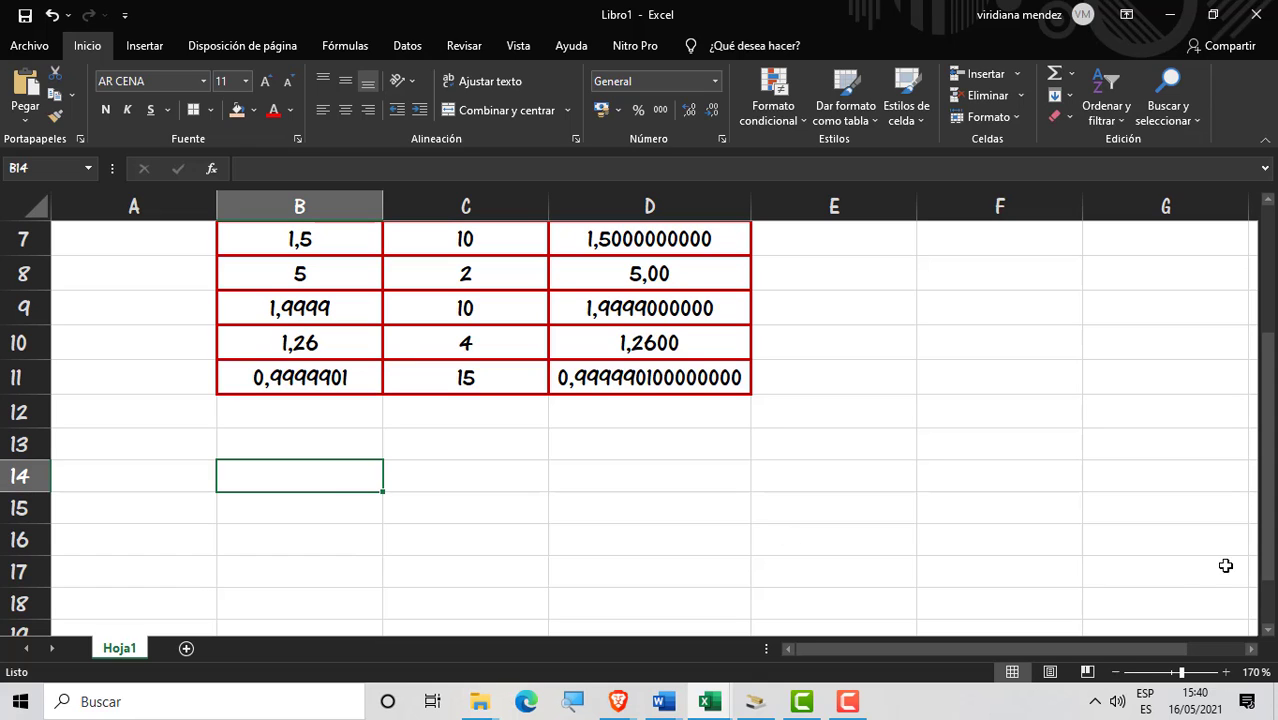
pyautogui.moveTo(1270, 500); pyautogui.dragTo(1272, 380)
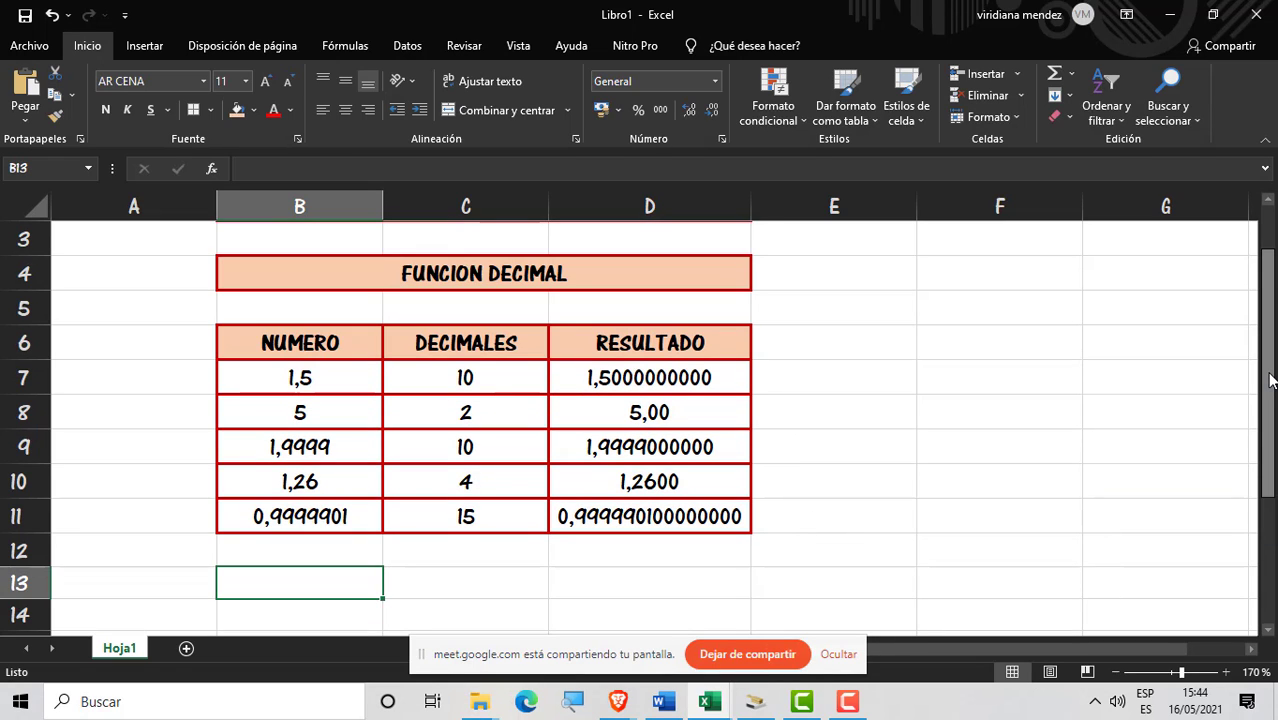
# Step: Enter the formula =DECIMAL(1500,1999;20;VERDADERO) in cell B14, below the table
pyautogui.moveTo(1272, 380); pyautogui.dragTo(1271, 398)
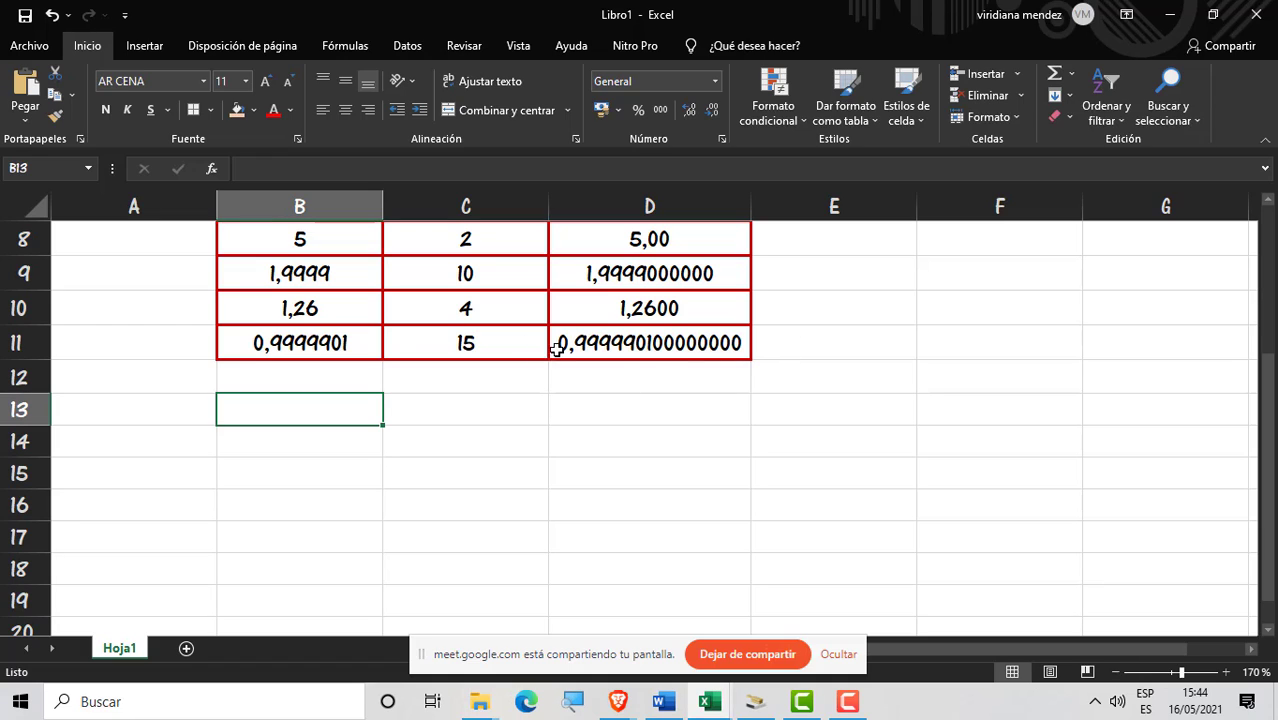
pyautogui.click(310, 446)
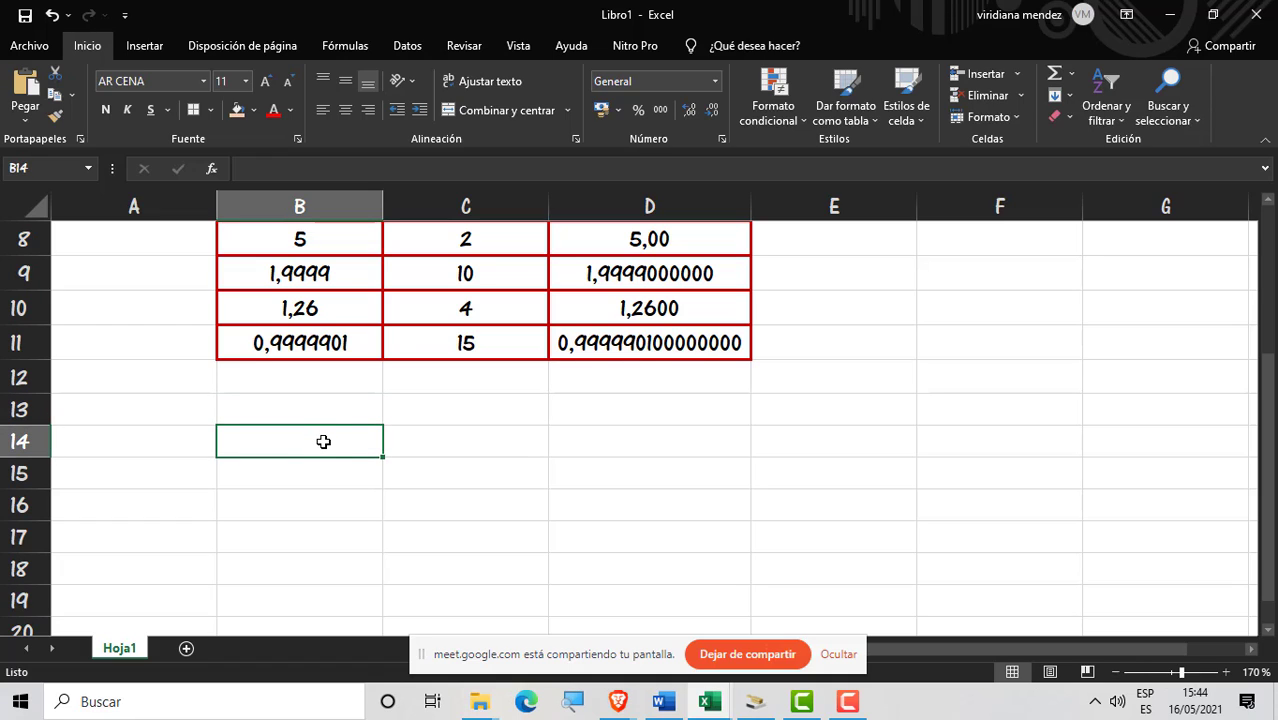
pyautogui.write('=')
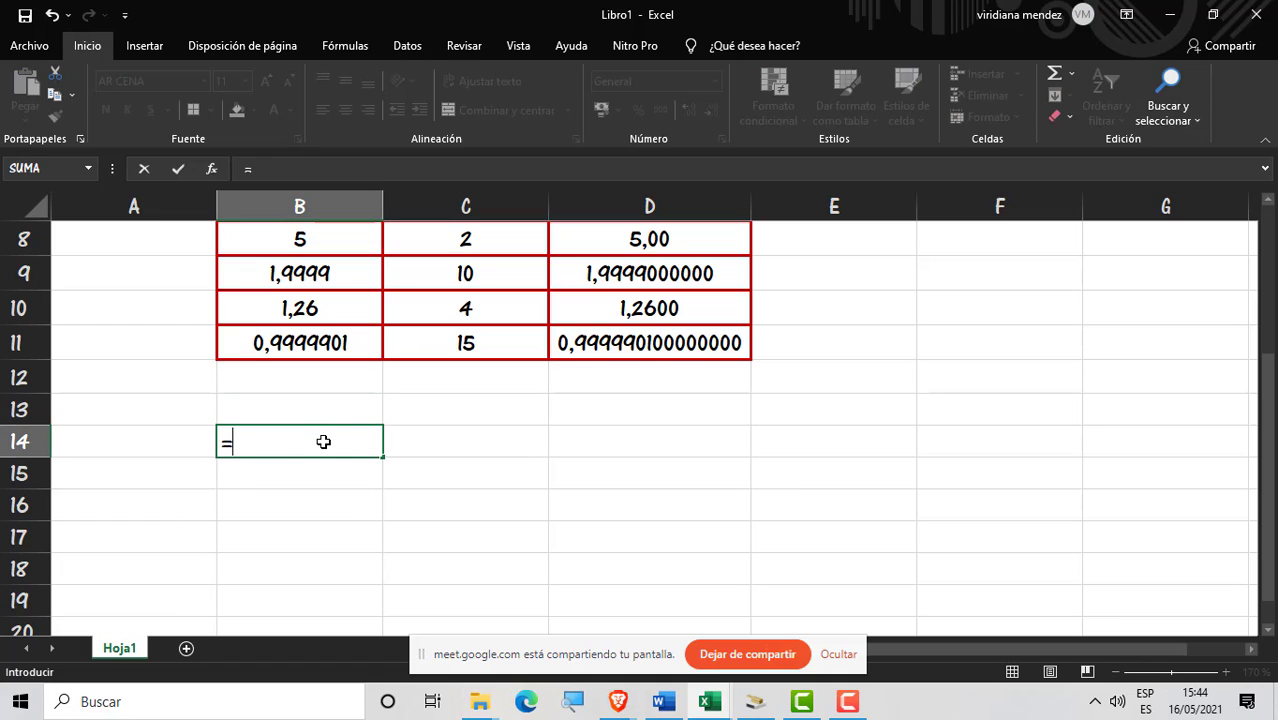
pyautogui.write('DECIMAL')
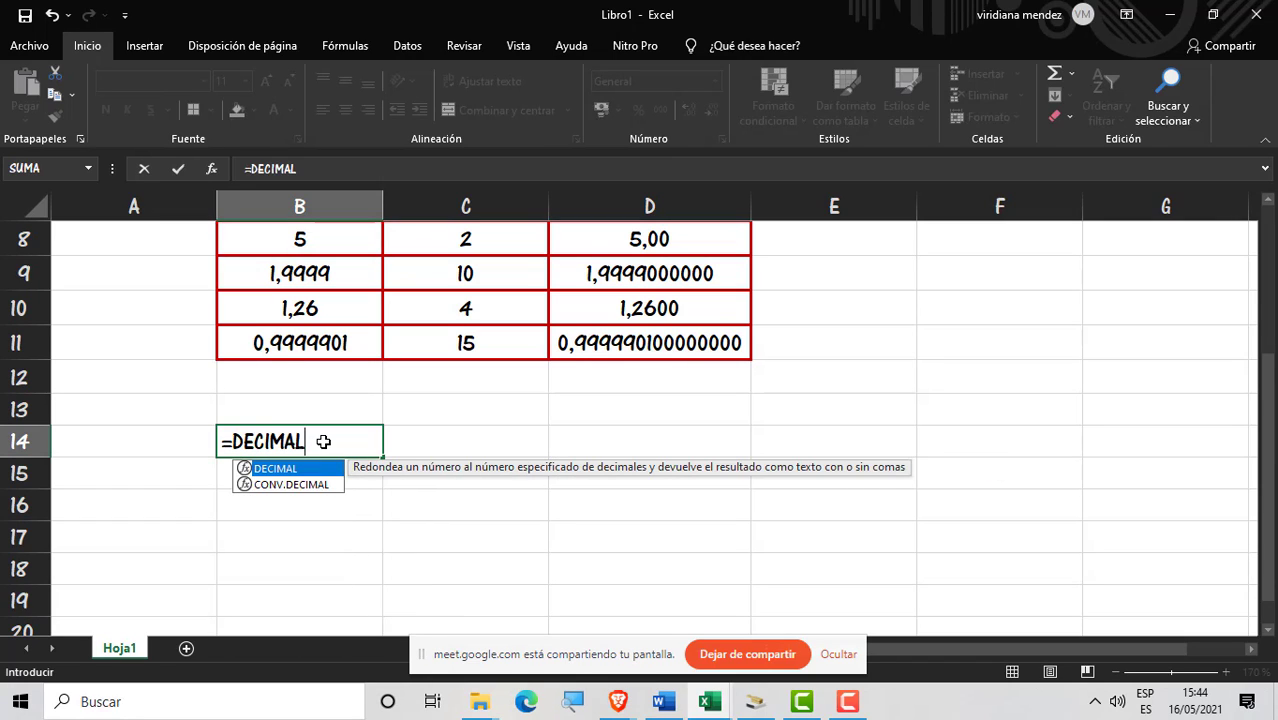
pyautogui.write('(')
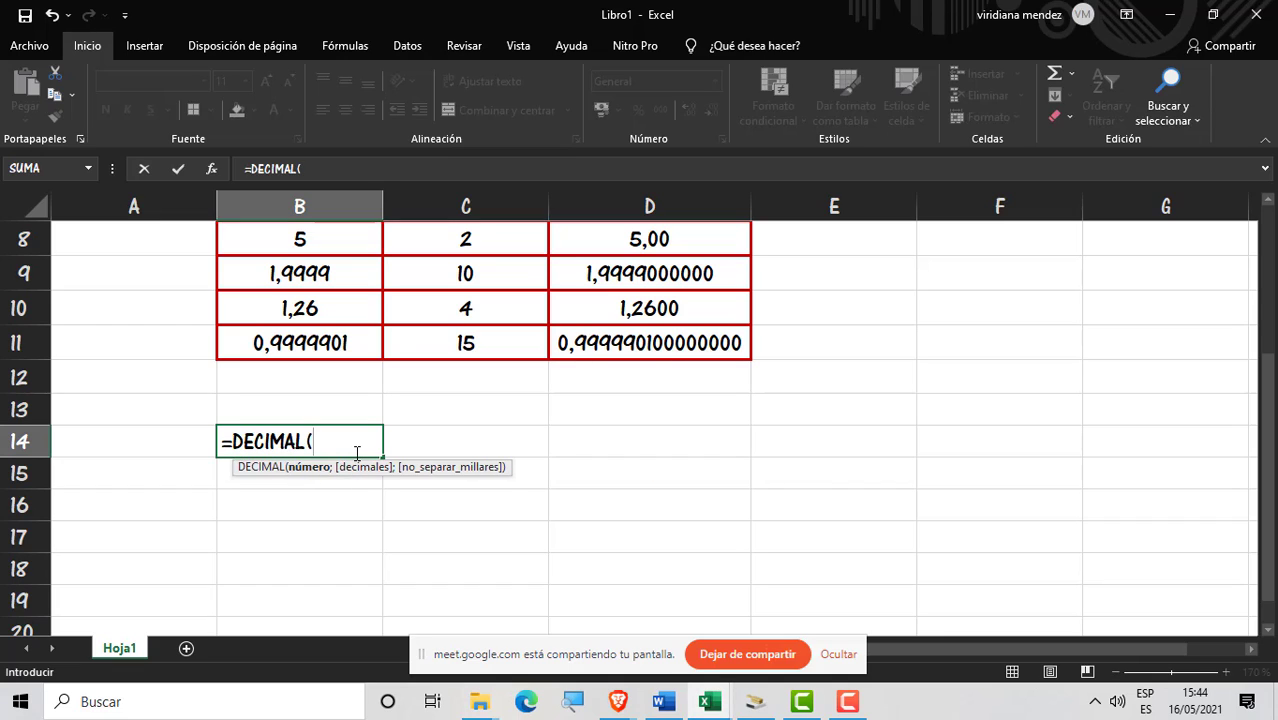
pyautogui.write('1500,1')
pyautogui.write('999')
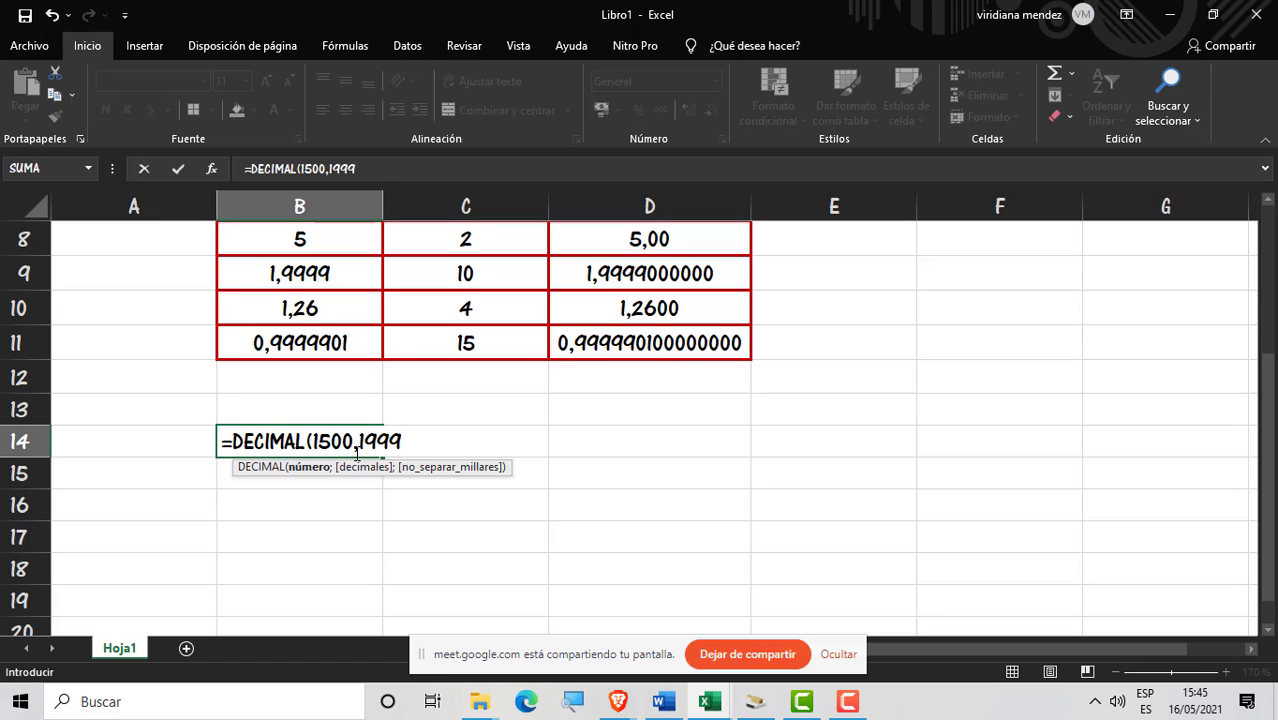
pyautogui.write(';20')
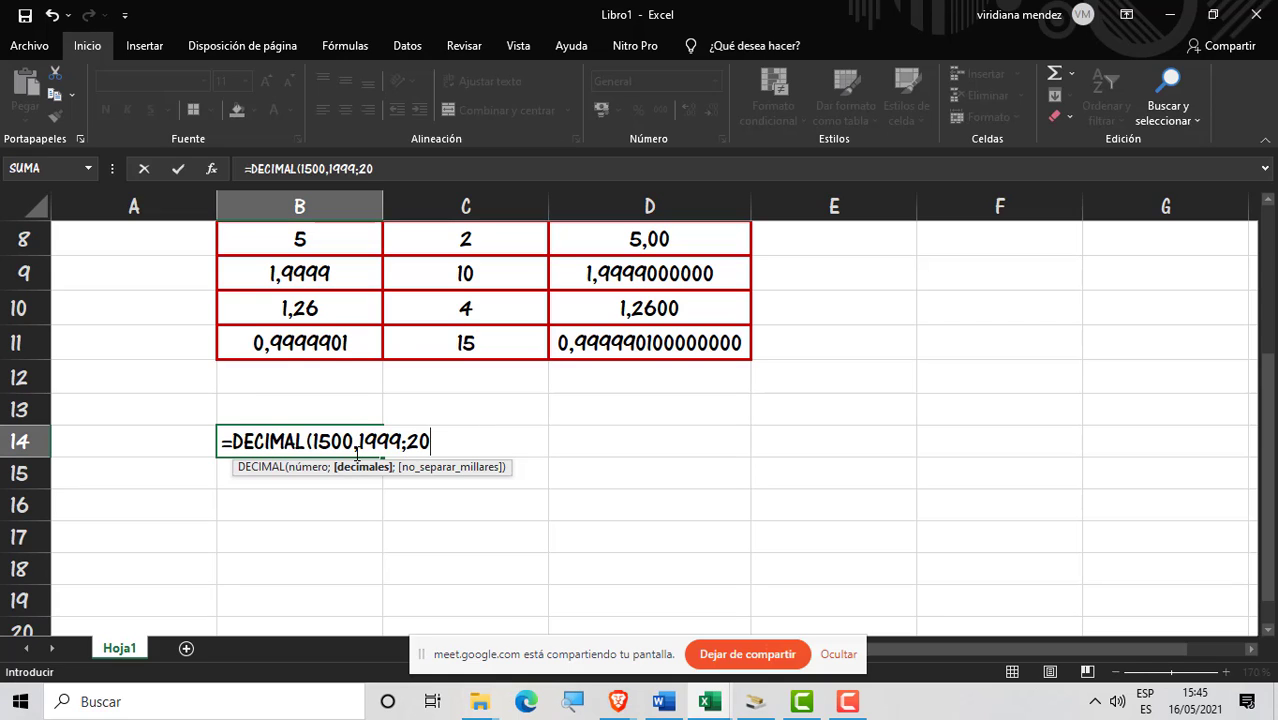
pyautogui.write(';')
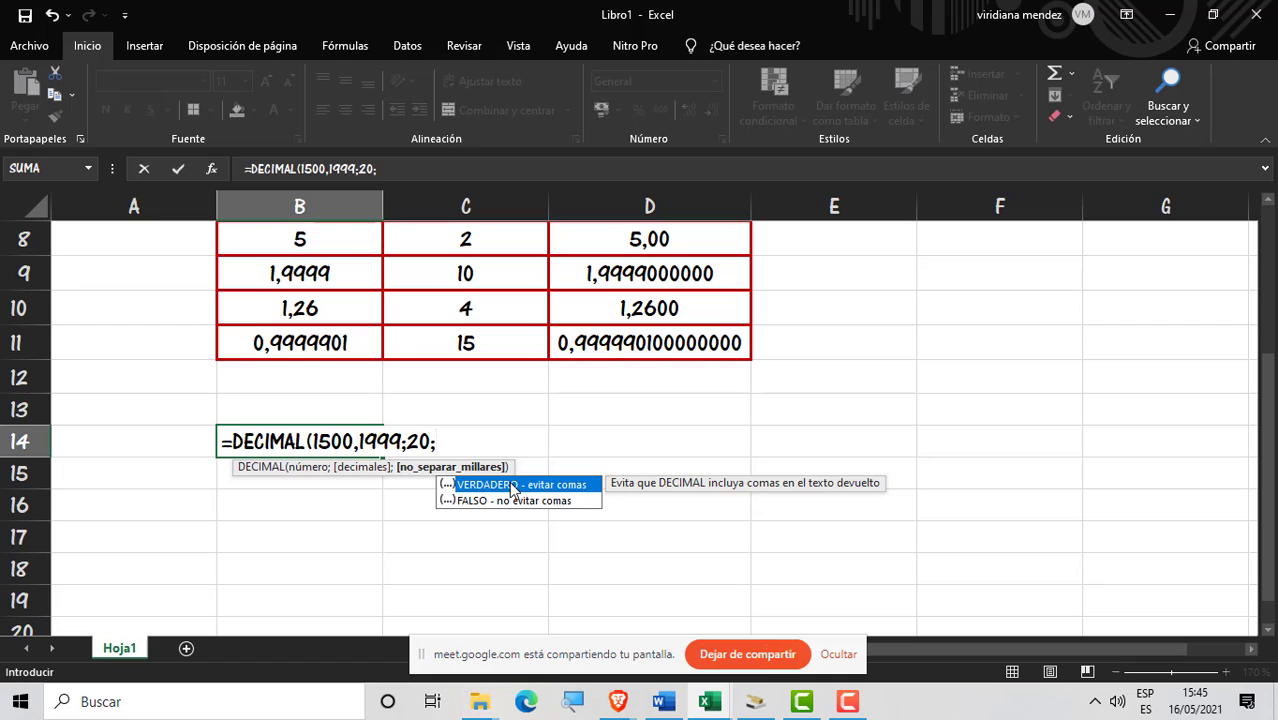
pyautogui.doubleClick(512, 486)
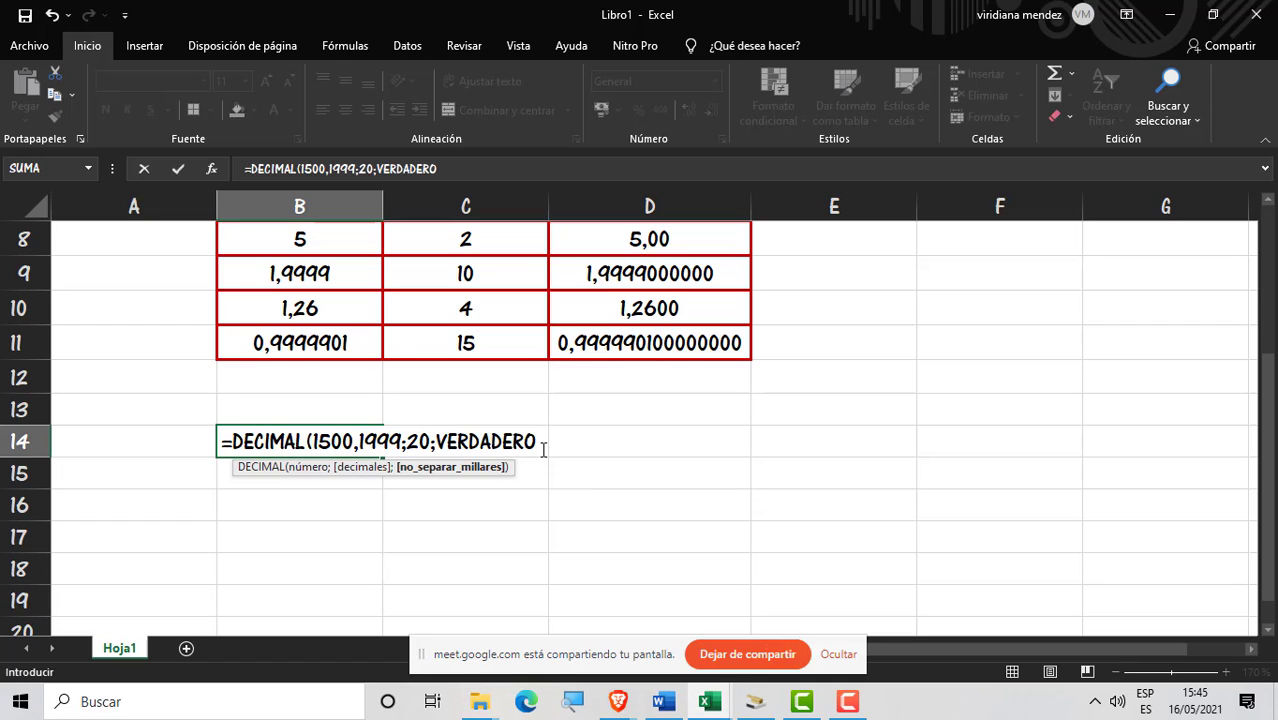
pyautogui.press('Return')
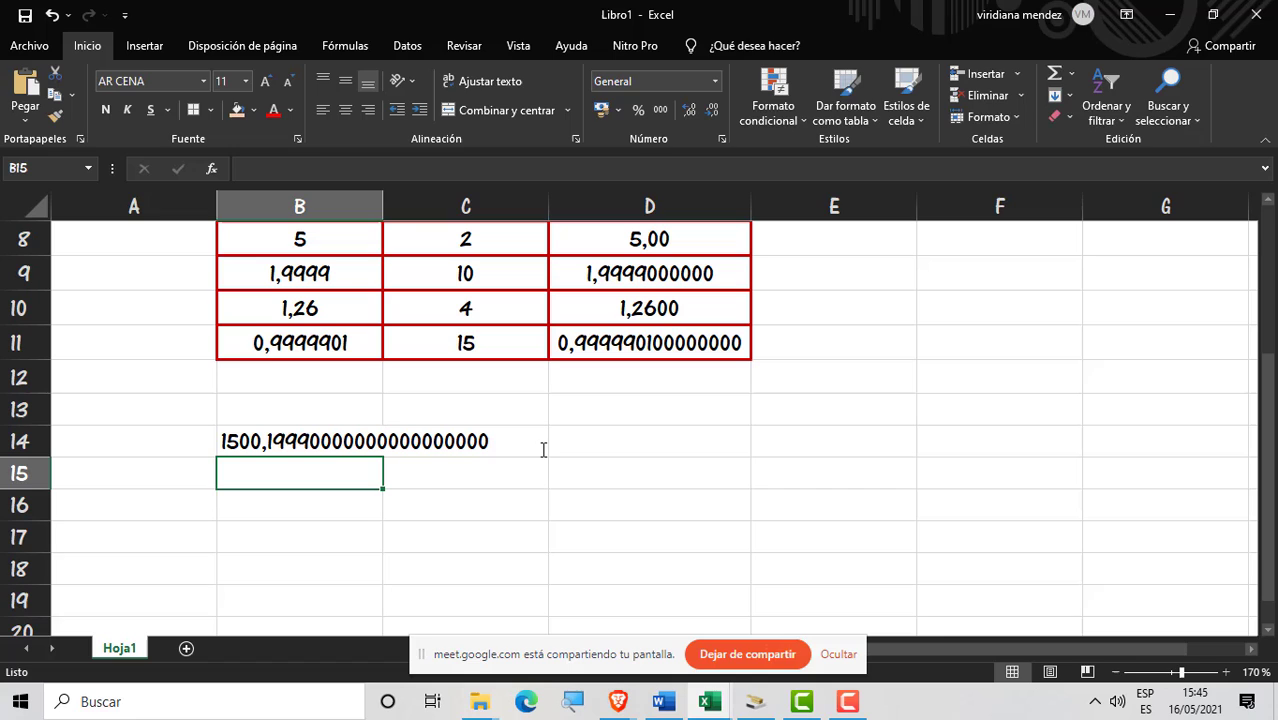
# Step: Examine the result and formula of B14, comparing it with the table of DECIMAL results
pyautogui.click(342, 426)
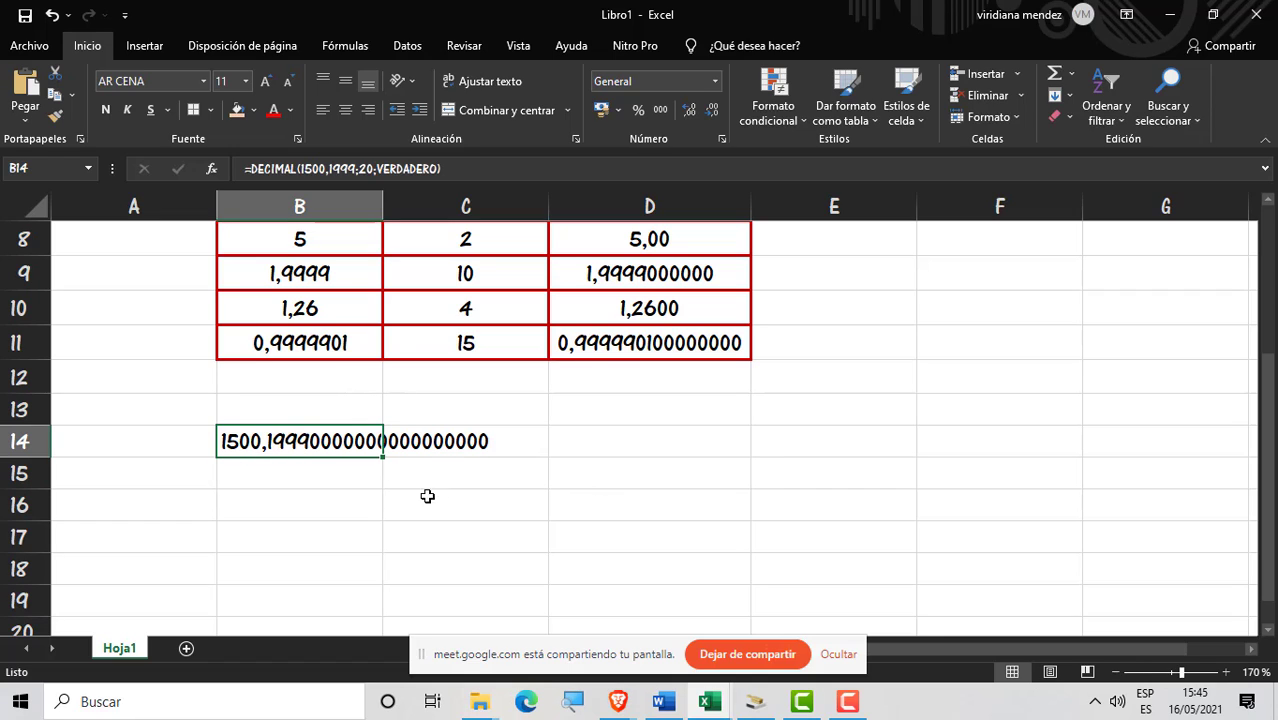
pyautogui.click(285, 490)
pyautogui.click(314, 445)
pyautogui.moveTo(1269, 574); pyautogui.dragTo(1272, 516)
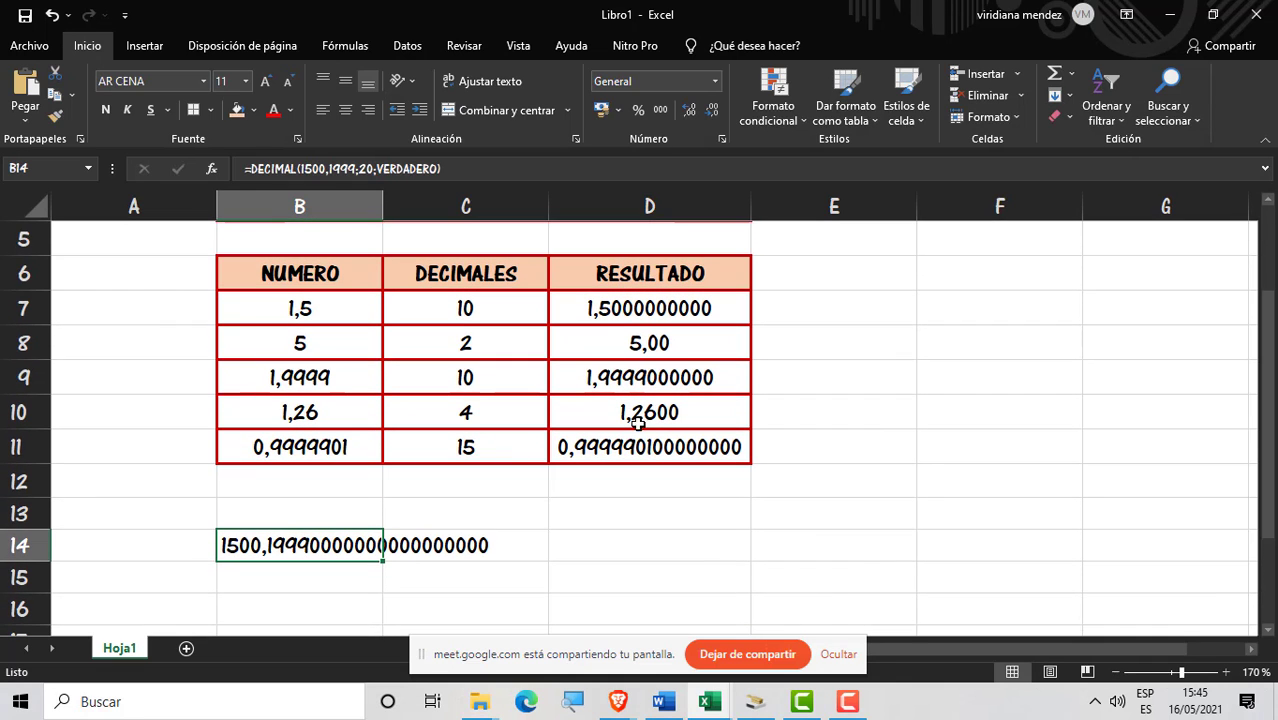
pyautogui.click(865, 583)
pyautogui.click(365, 545)
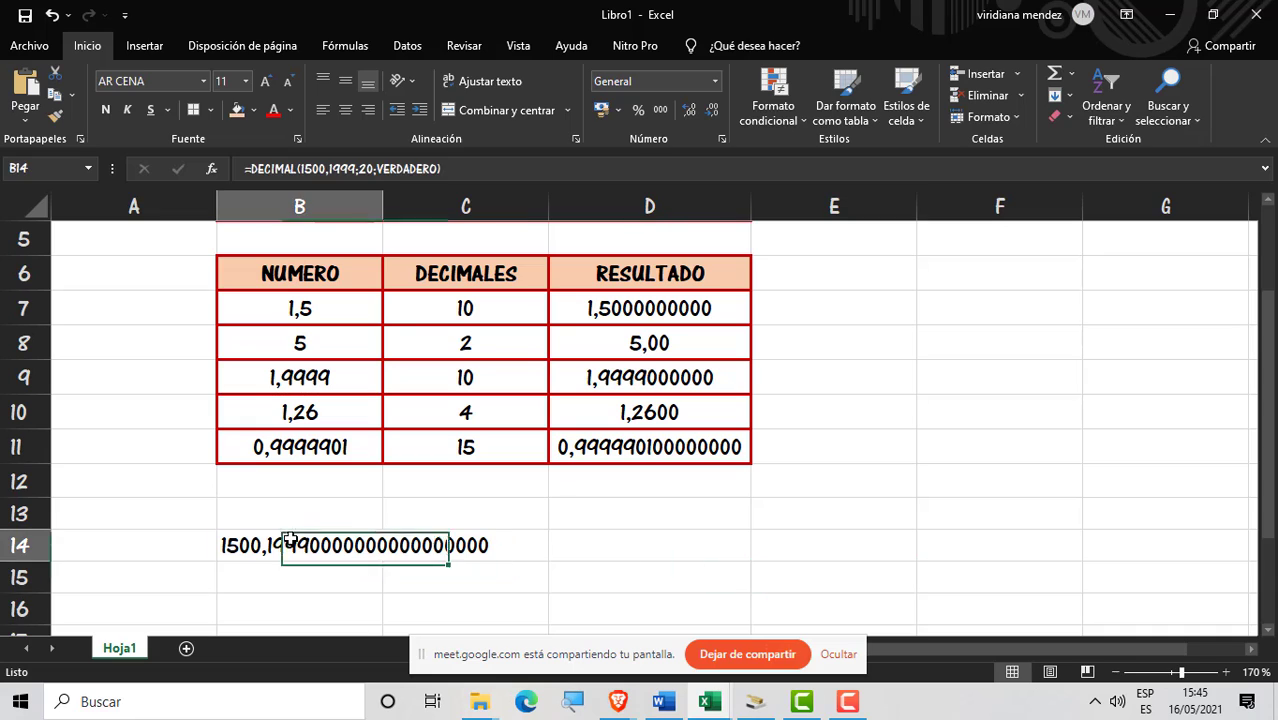
pyautogui.click(462, 568)
pyautogui.click(348, 578)
pyautogui.click(337, 538)
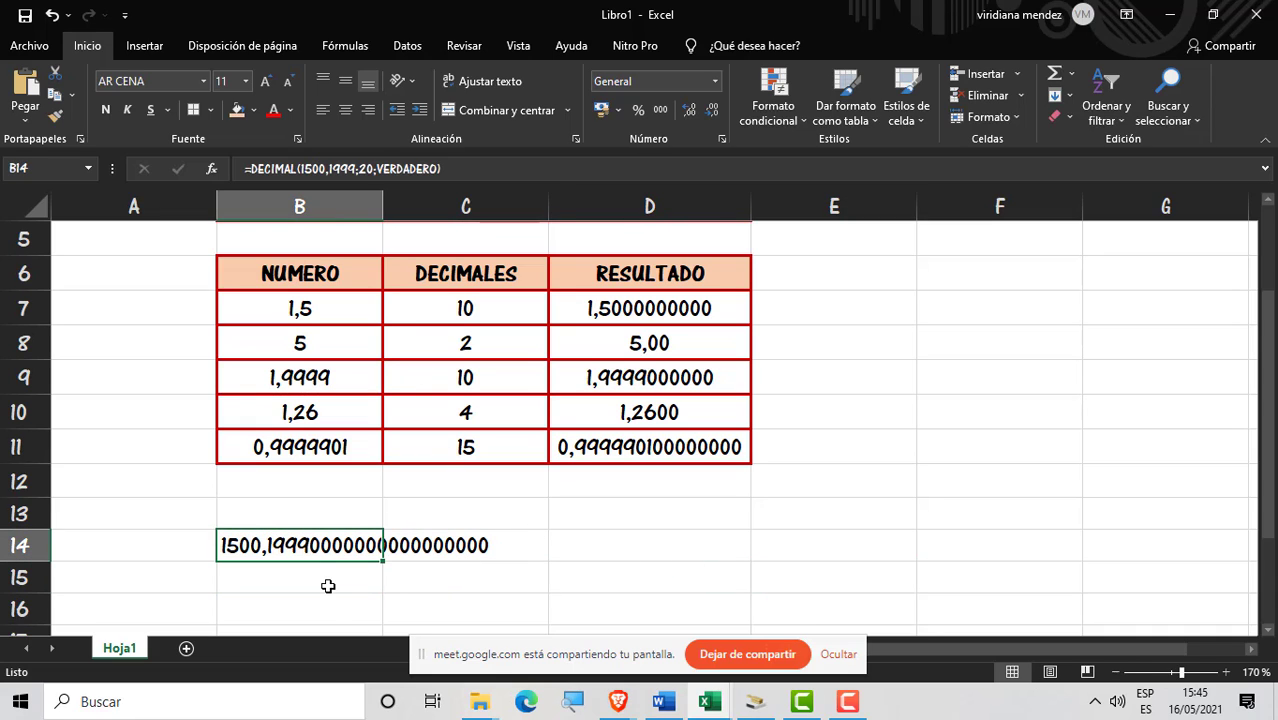
pyautogui.click(334, 533)
pyautogui.click(342, 598)
pyautogui.click(331, 542)
pyautogui.click(357, 577)
pyautogui.click(368, 550)
pyautogui.click(344, 582)
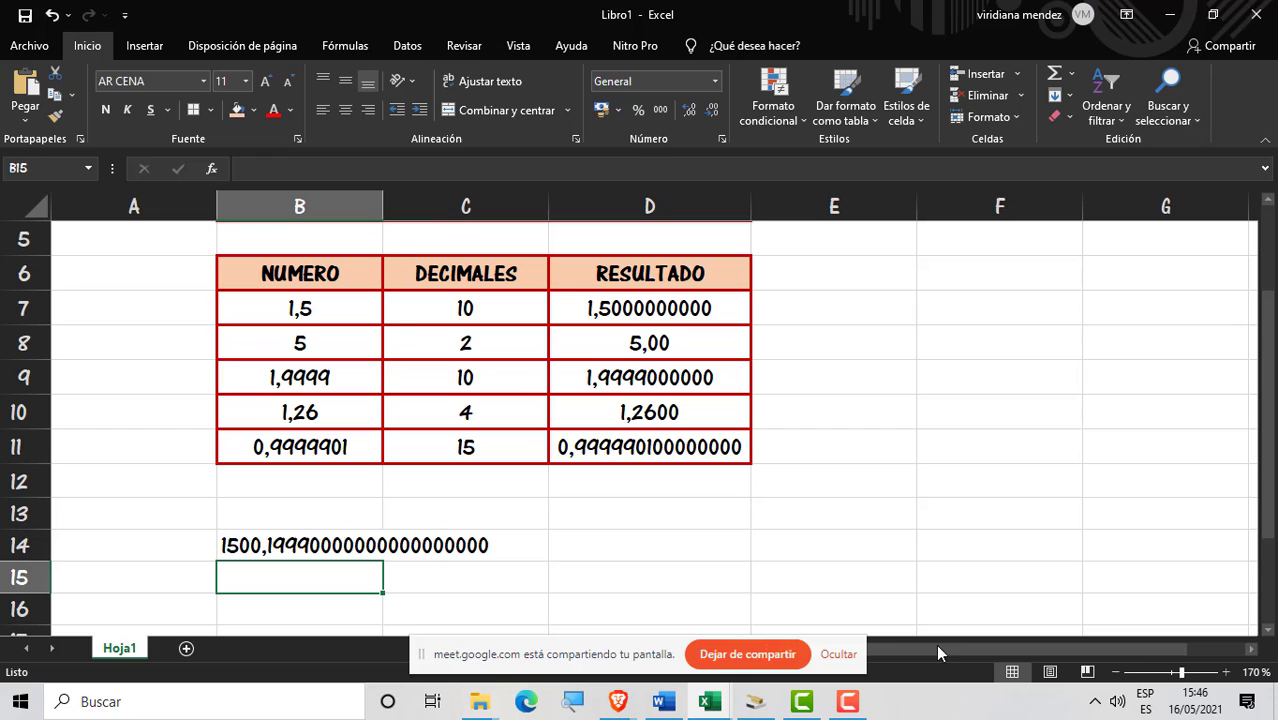
# Step: Hide the screen-sharing notice and inspect the DECIMAL formula in B14
pyautogui.click(840, 654)
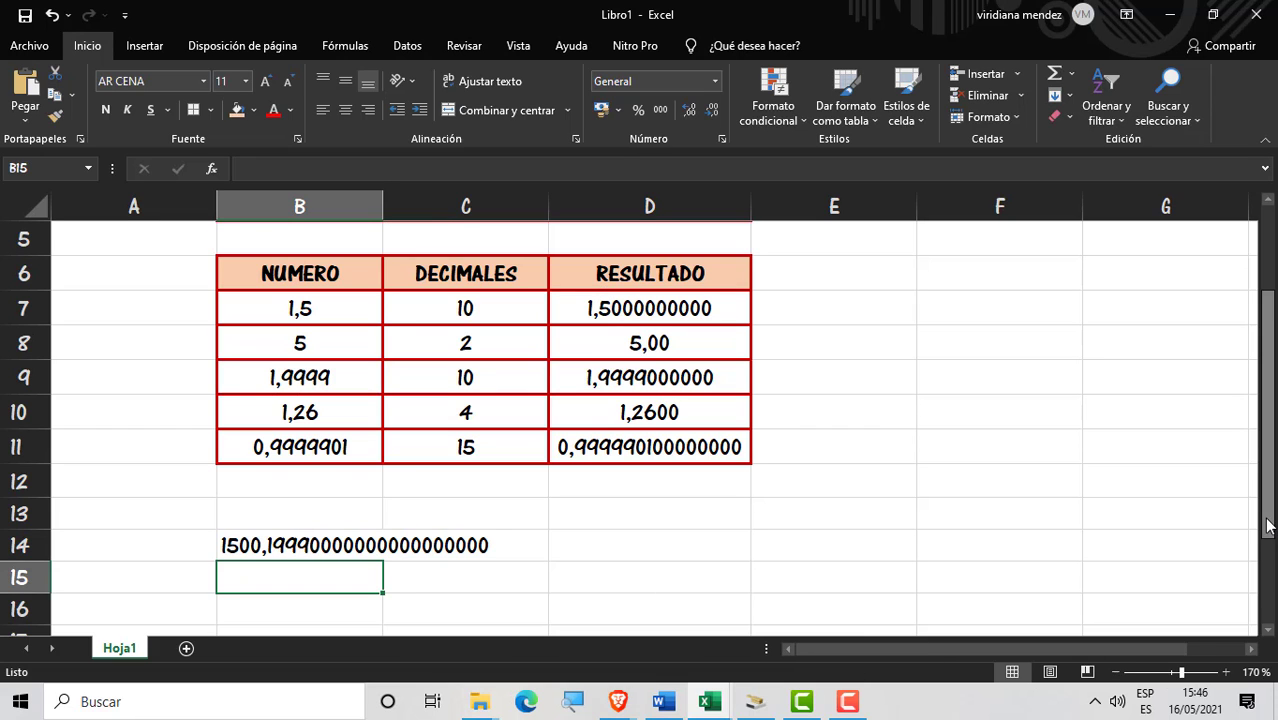
pyautogui.moveTo(1268, 527); pyautogui.dragTo(1167, 525)
pyautogui.click(412, 588)
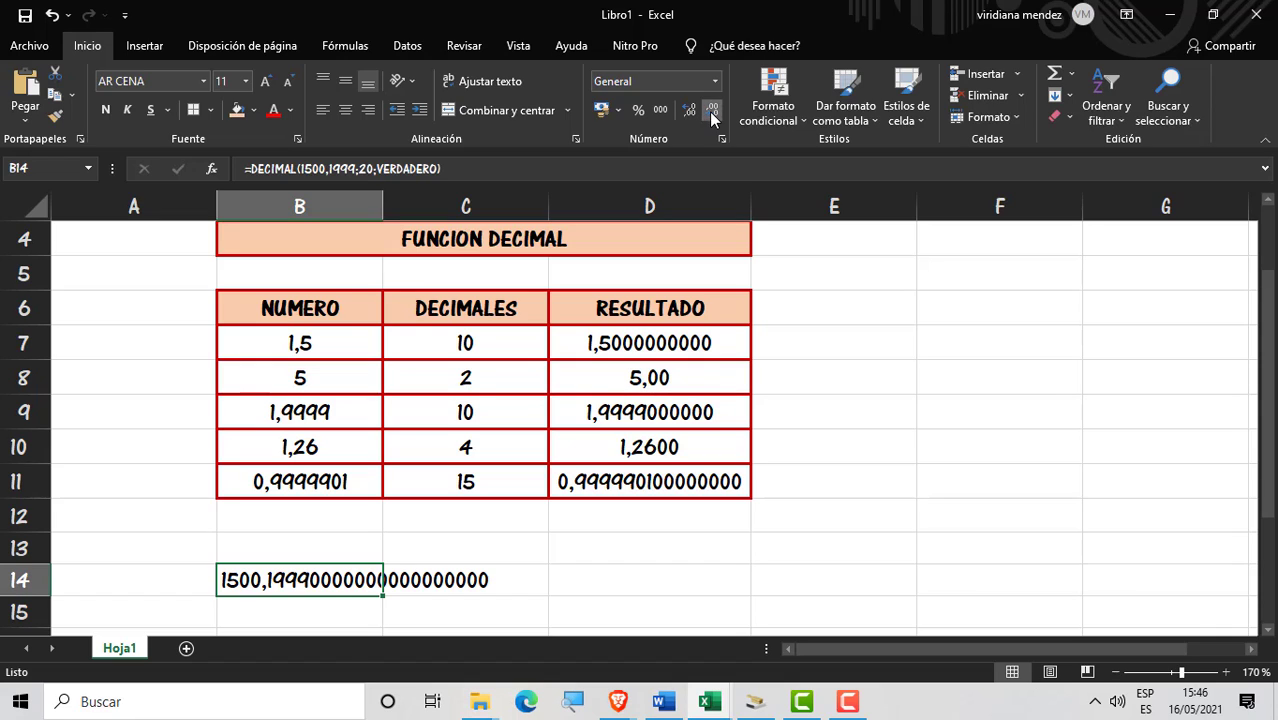
pyautogui.click(330, 618)
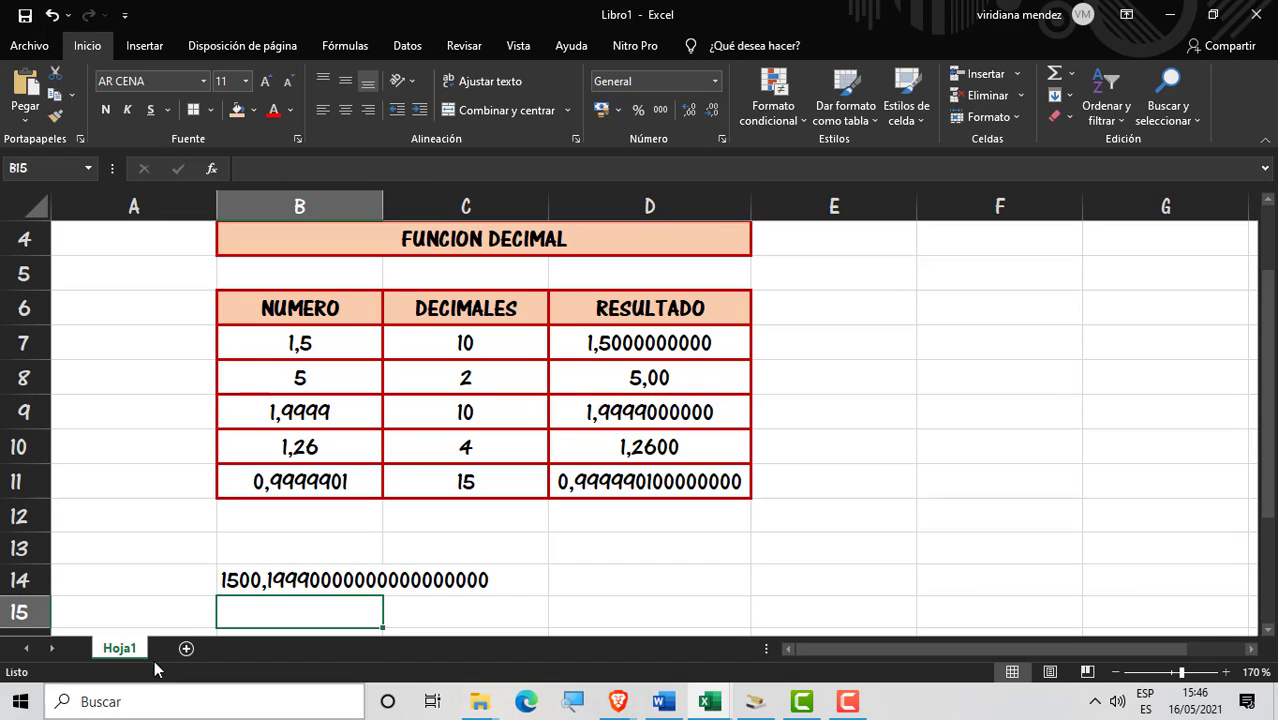
# Step: Try decreasing and increasing the number of decimal places displayed for B9, ending at four decimals
pyautogui.click(326, 405)
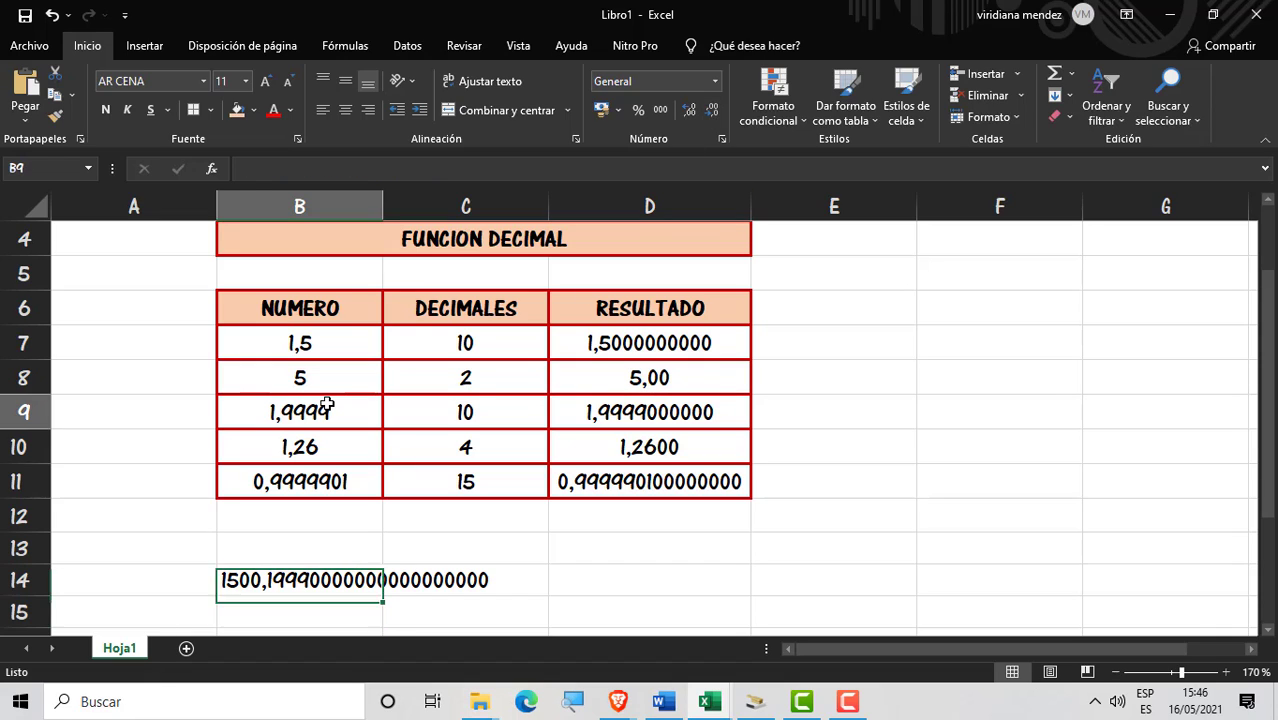
pyautogui.click(709, 114)
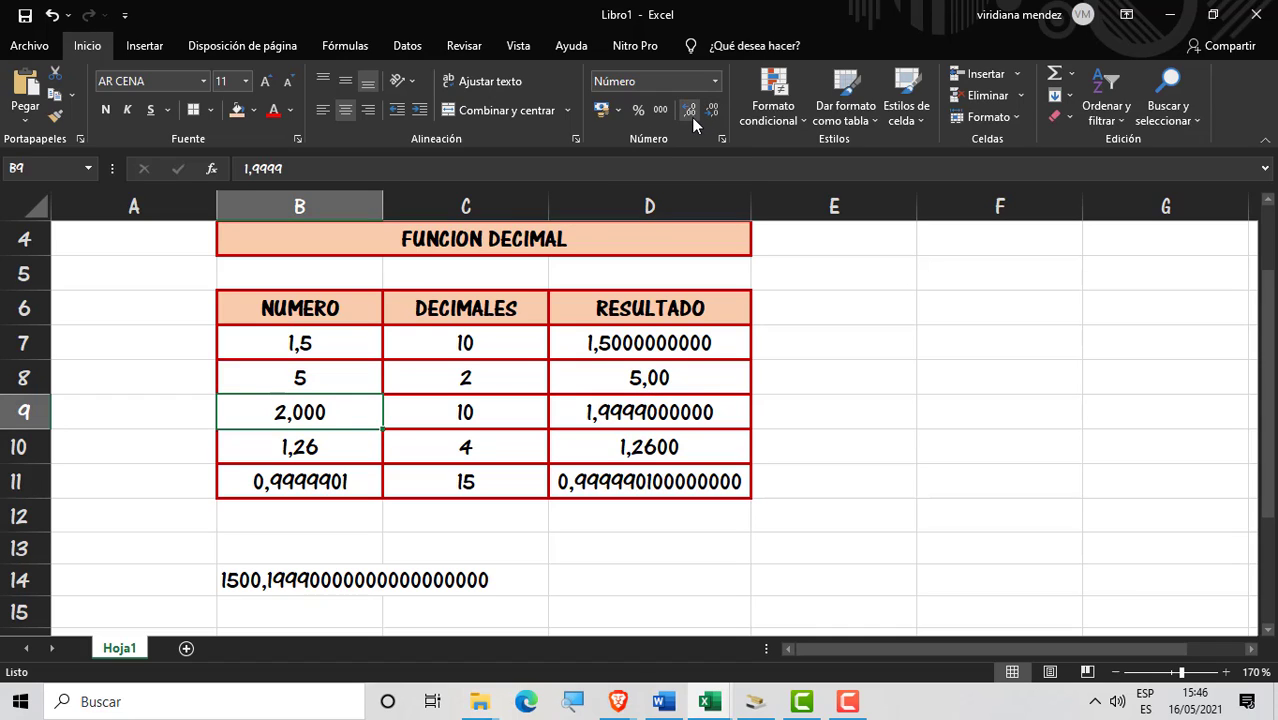
pyautogui.click(690, 114)
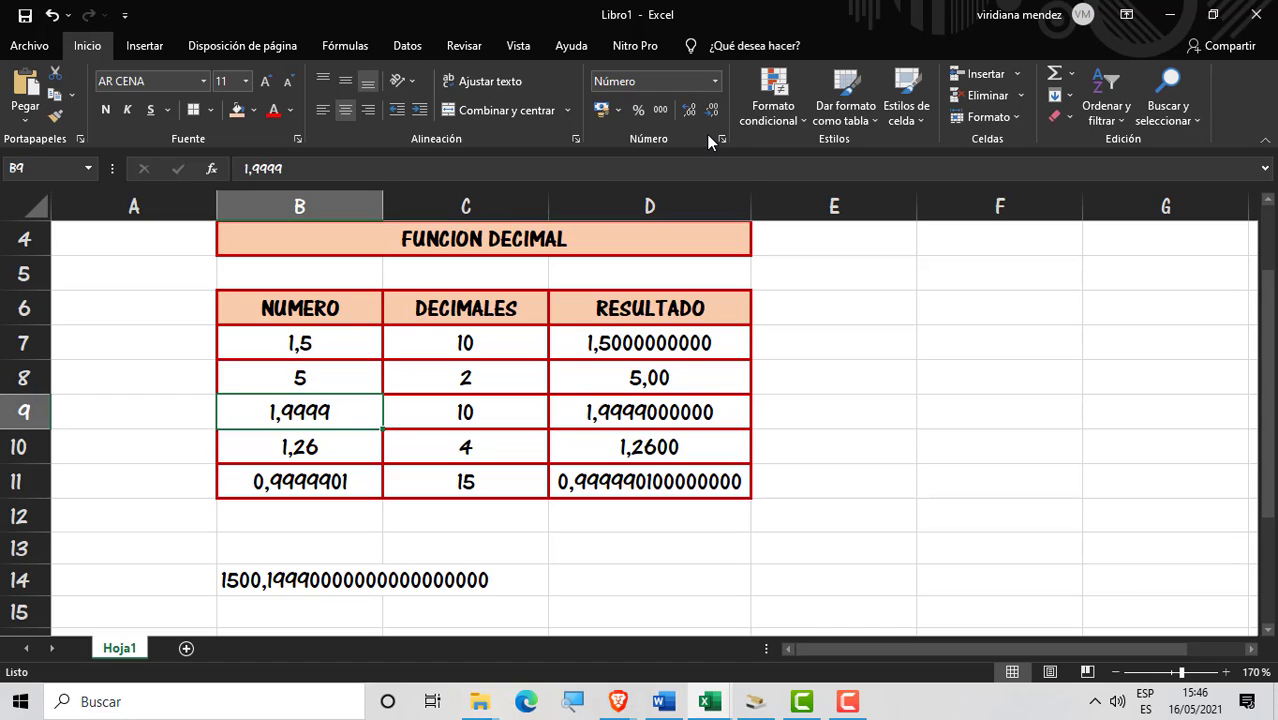
pyautogui.click(687, 112)
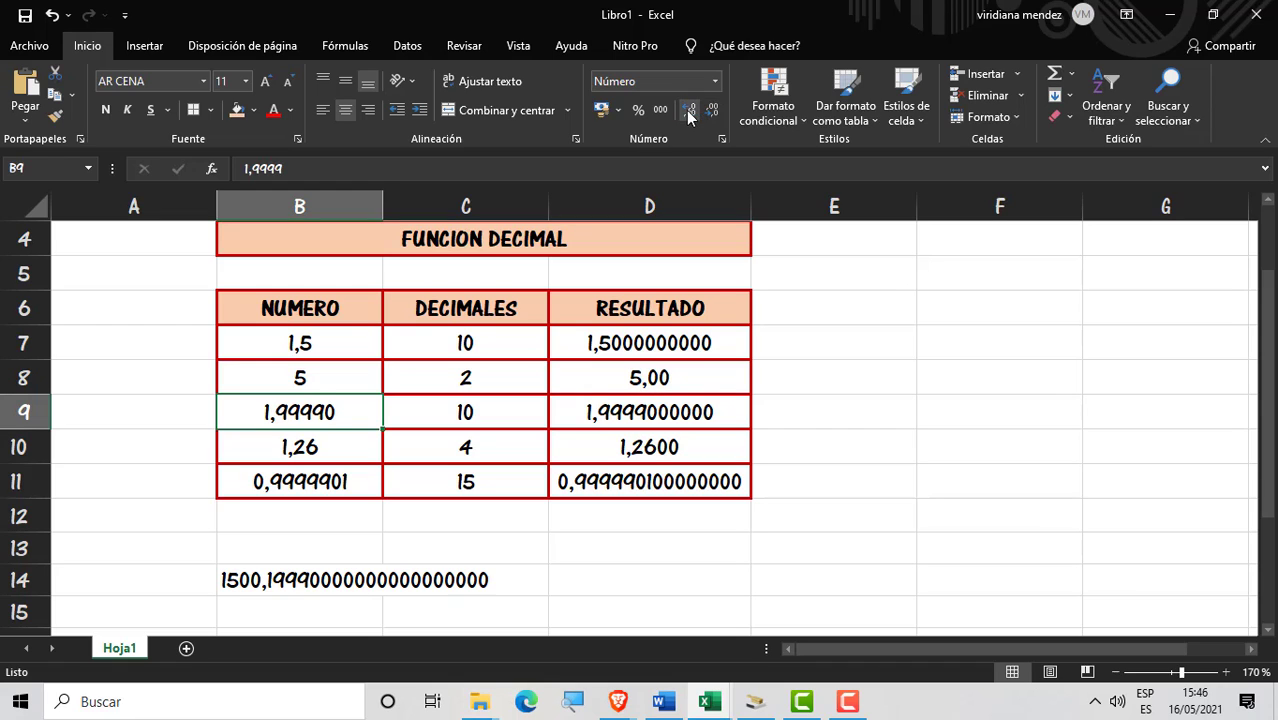
pyautogui.click(714, 114)
# Step: Compare the cell-reference formula in D7 with the typed-value formula in B14, leaving both as they are
pyautogui.click(716, 333)
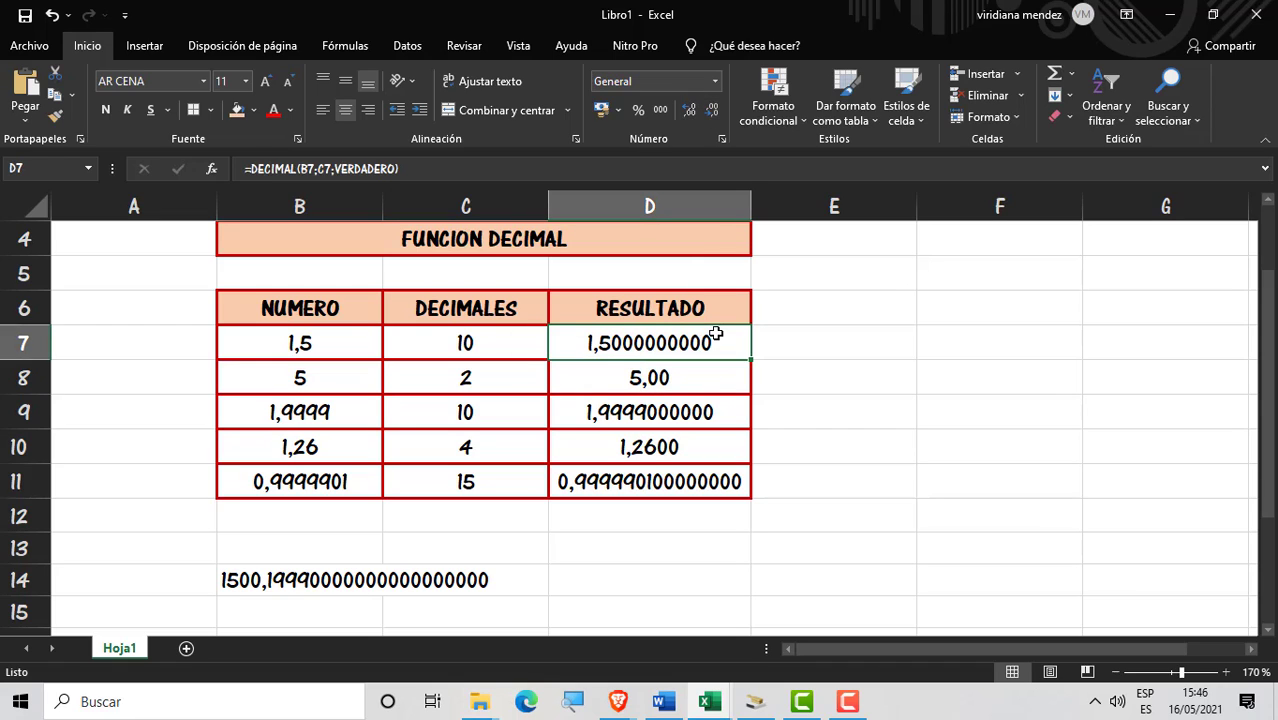
pyautogui.doubleClick(716, 333)
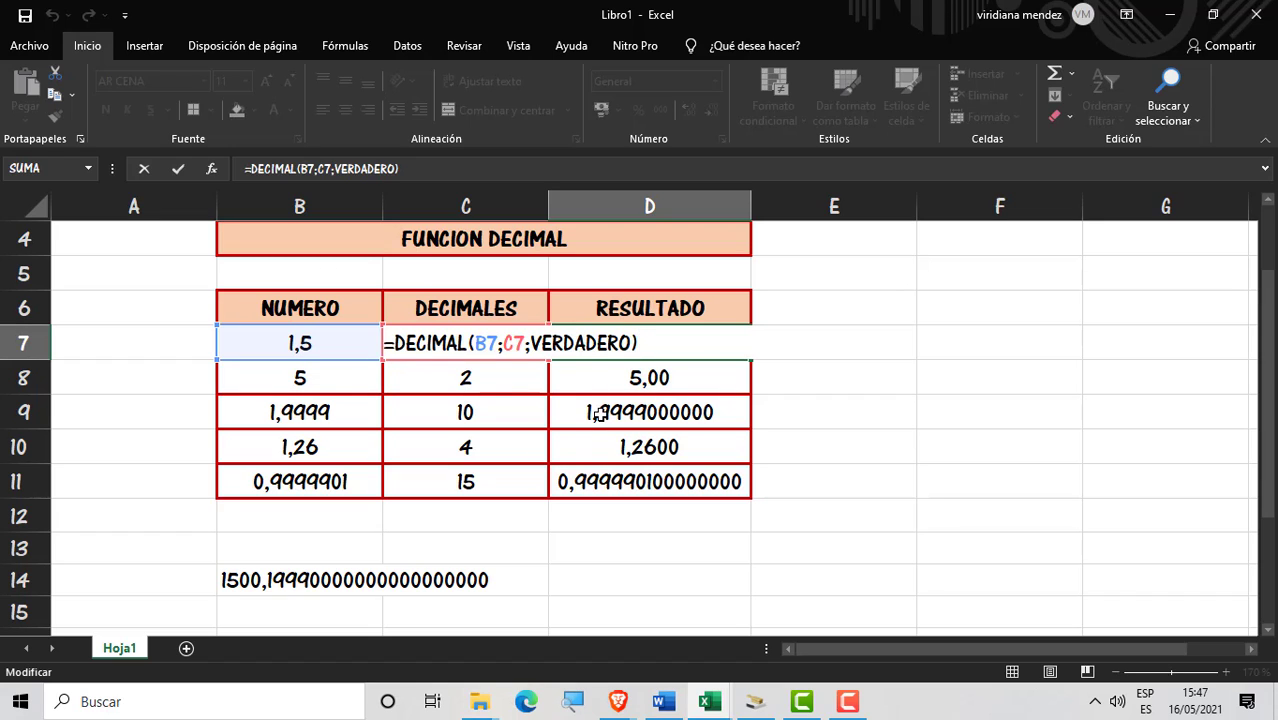
pyautogui.press('Return')
pyautogui.doubleClick(362, 580)
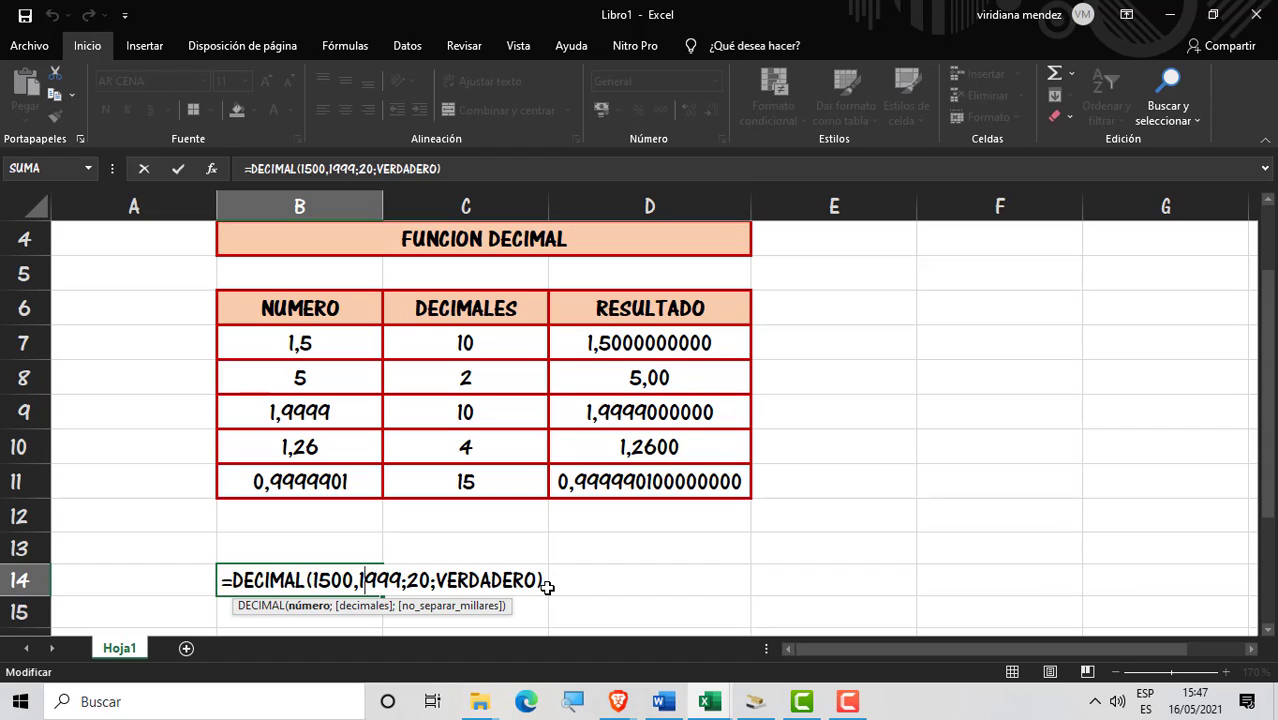
pyautogui.press('End')
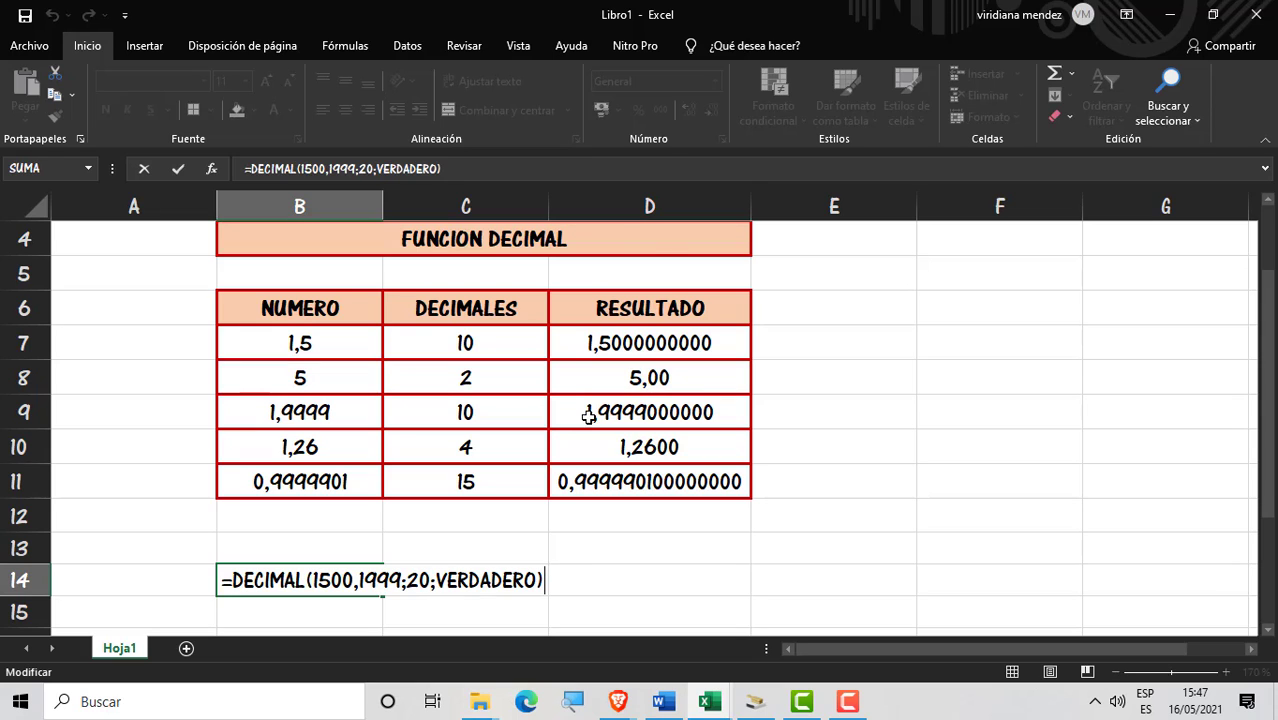
pyautogui.press('Return')
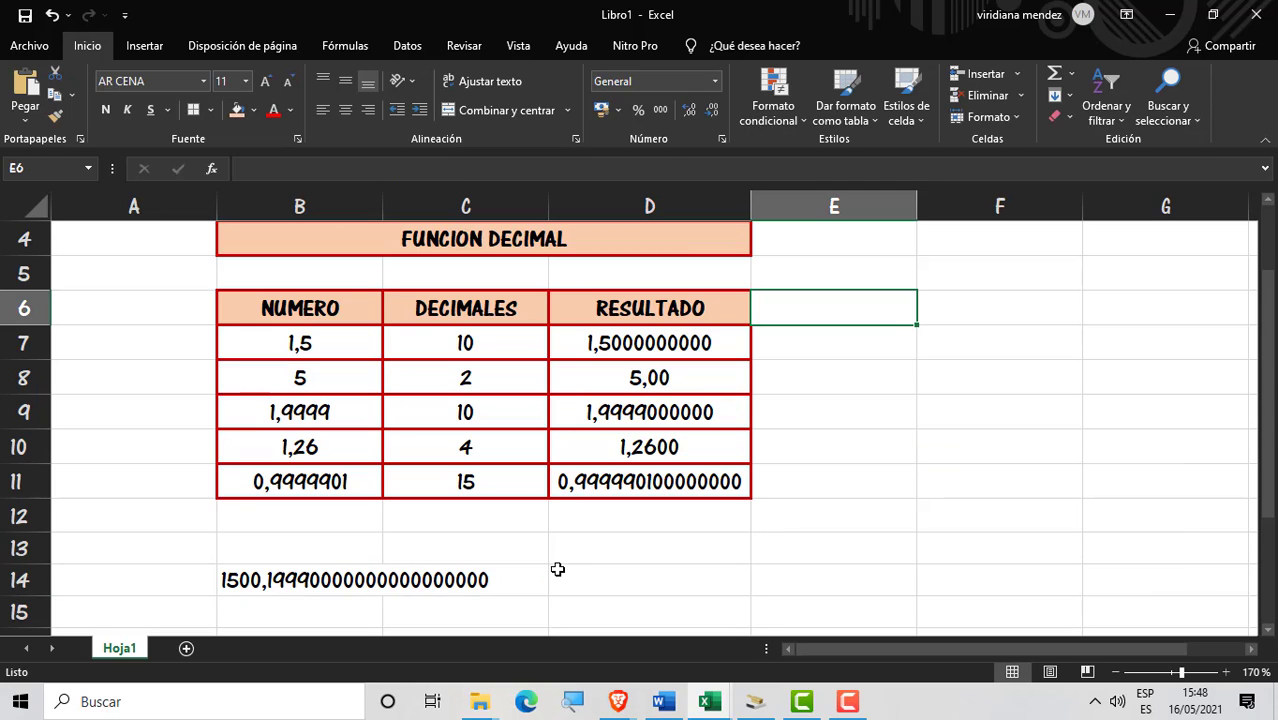
pyautogui.moveTo(1266, 405); pyautogui.dragTo(1267, 394)
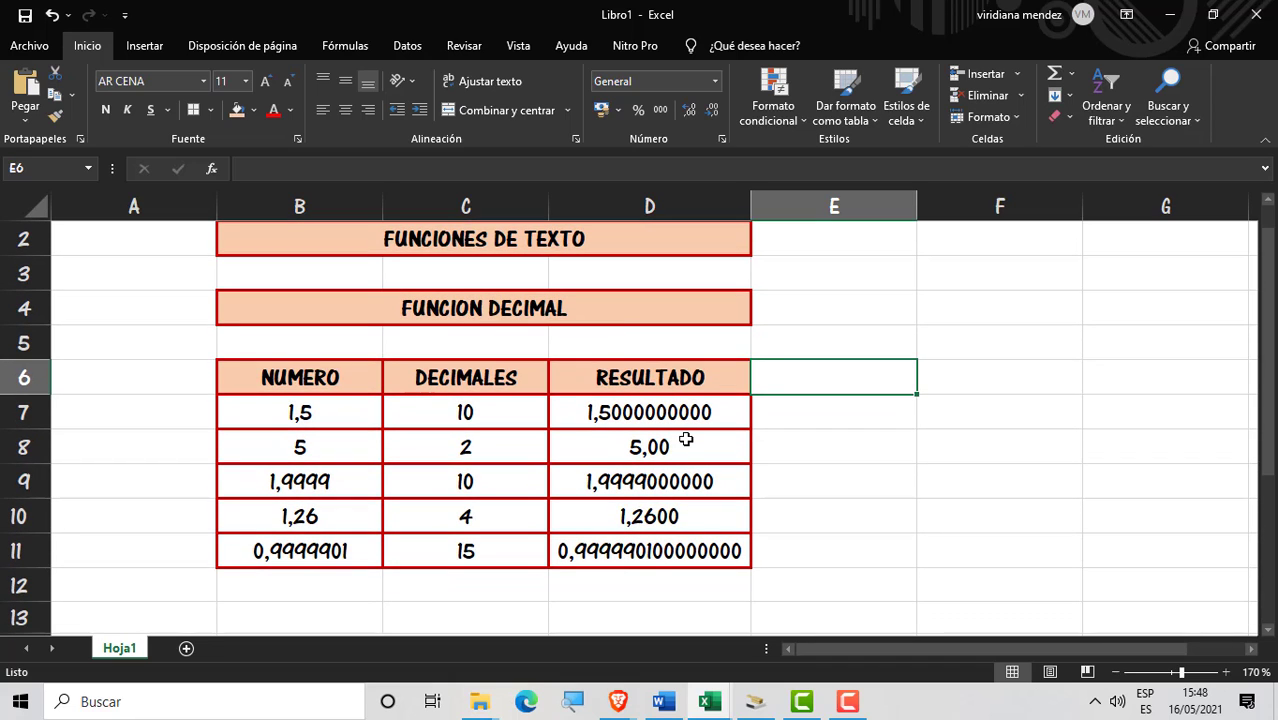
# Step: Enter VERDADERO in E6, and merge and center it across E6:E11 beside the results table
pyautogui.write('VERDADERO')
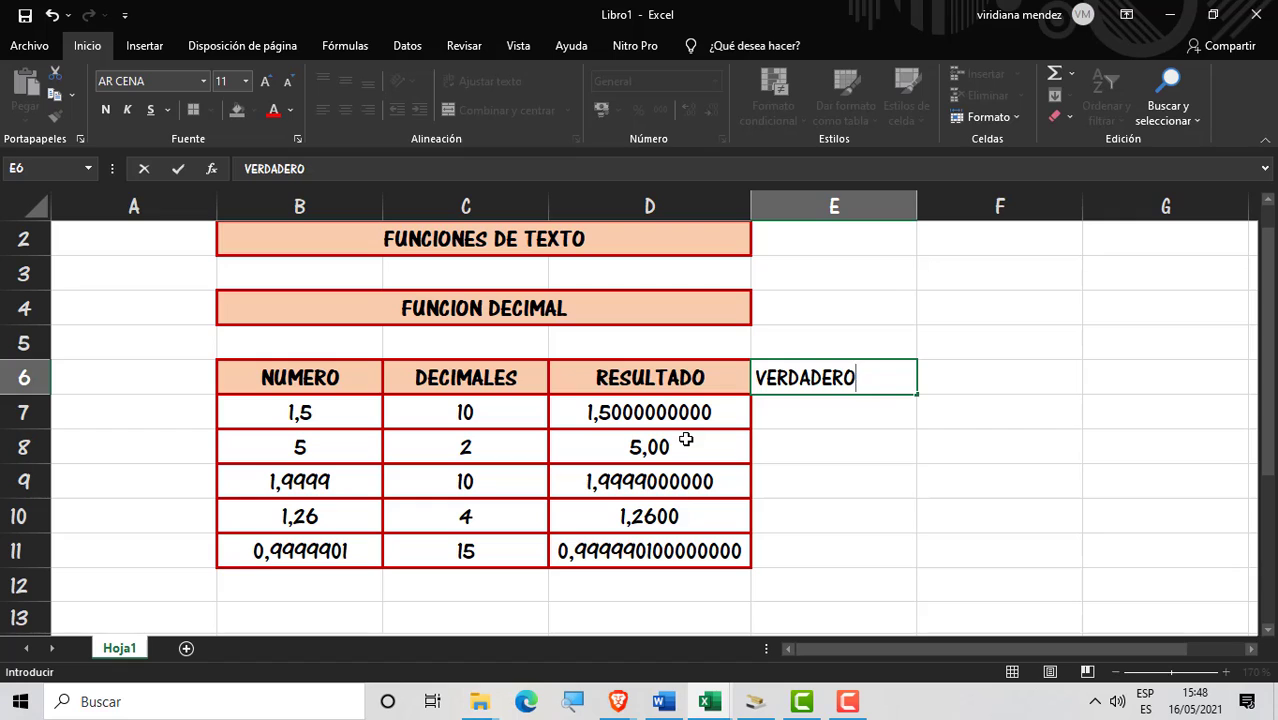
pyautogui.press('Return')
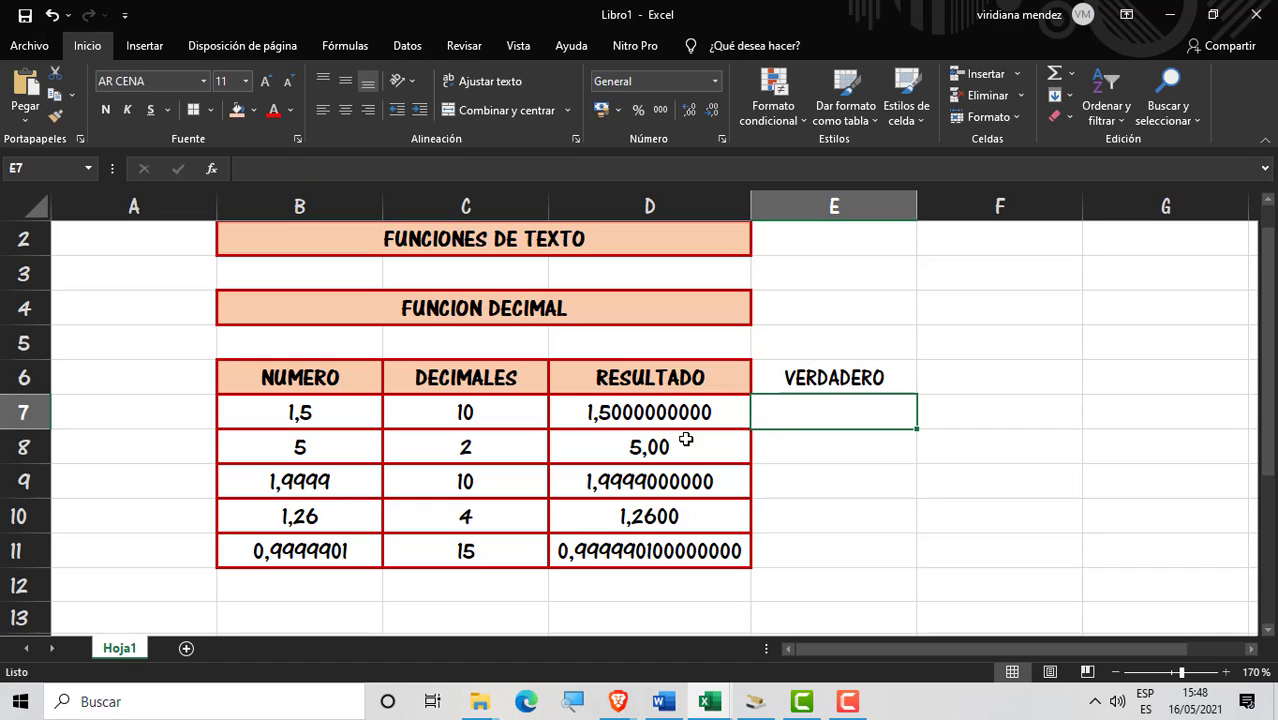
pyautogui.click(842, 369)
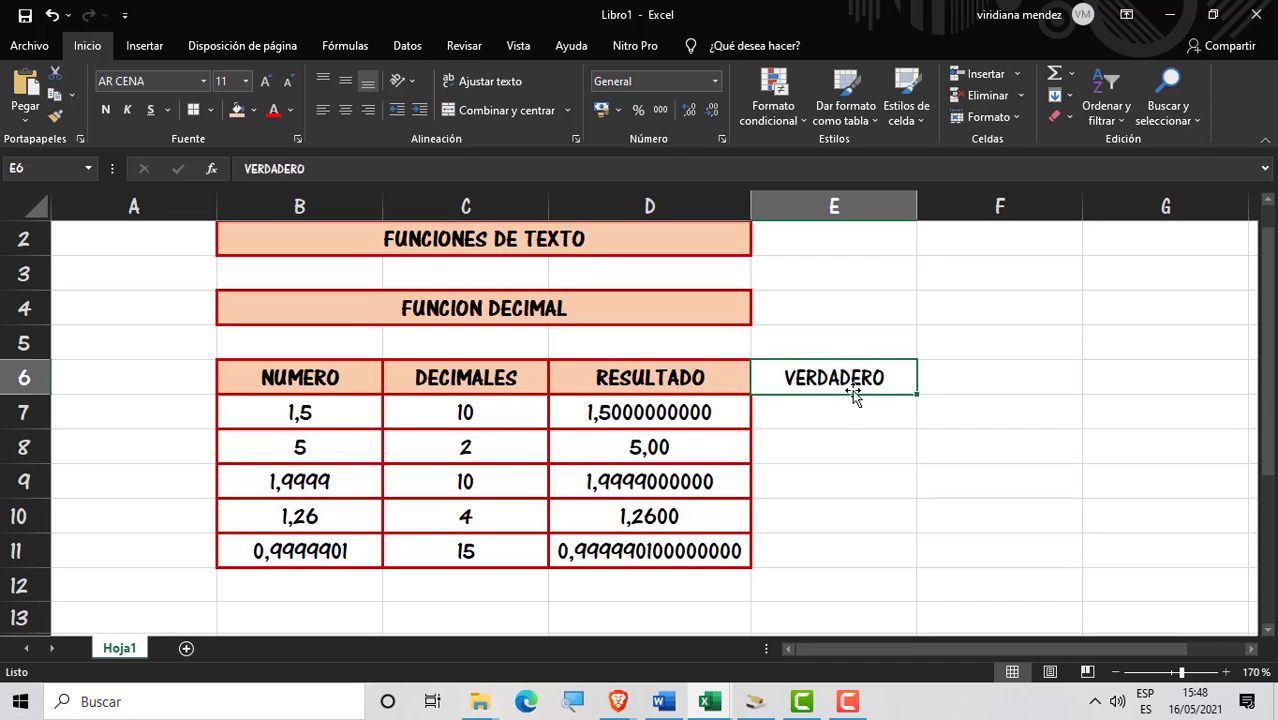
pyautogui.moveTo(848, 375); pyautogui.dragTo(836, 548)
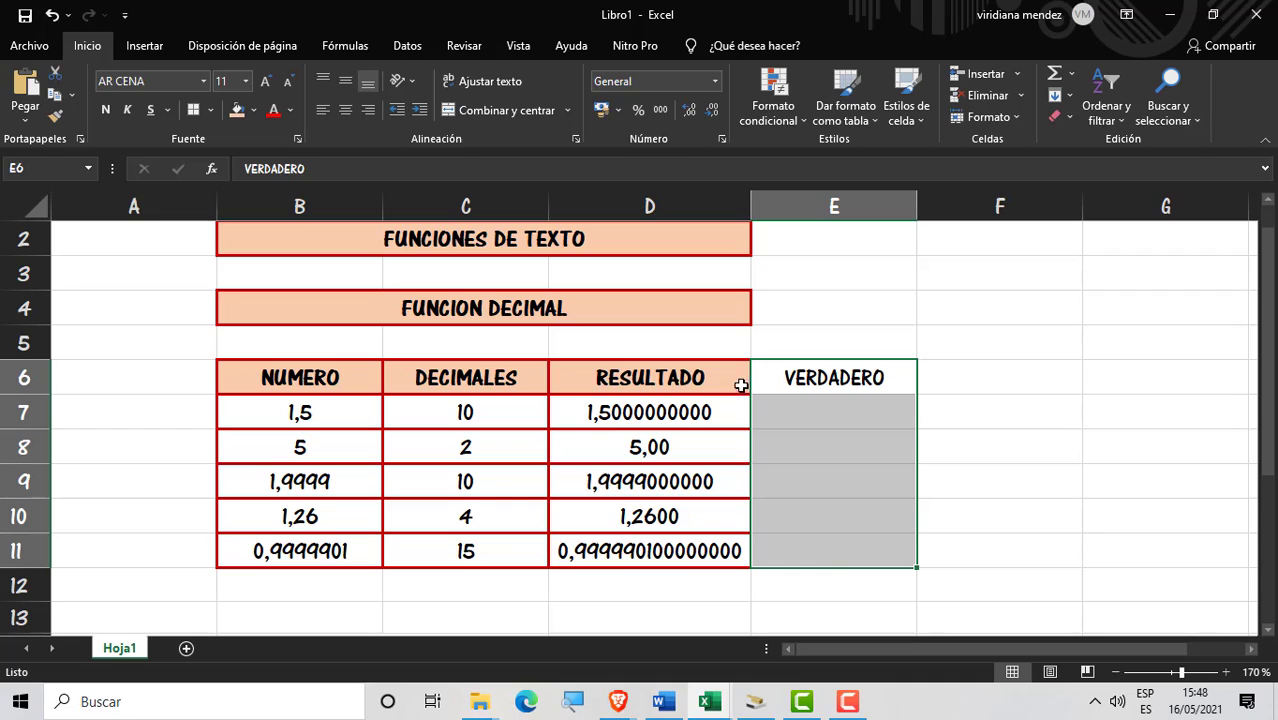
pyautogui.click(487, 112)
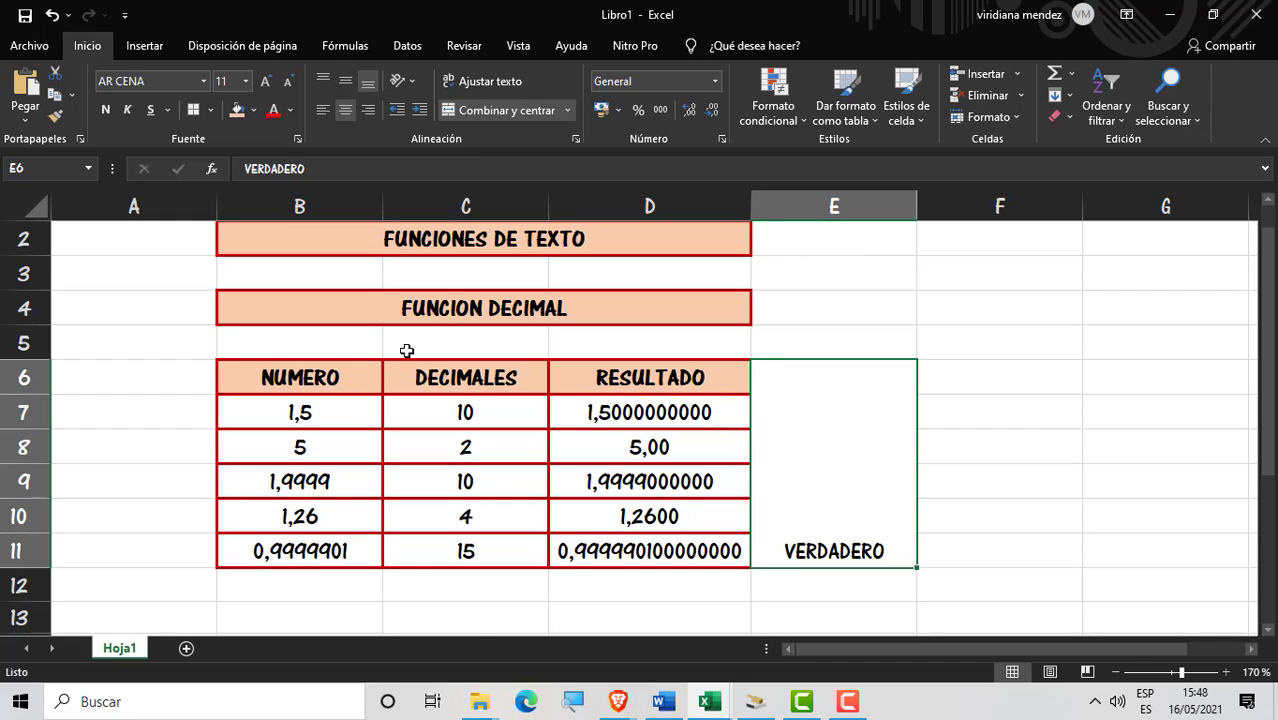
# Step: Rotate the VERDADERO text upward in the merged cell
pyautogui.click(579, 707)
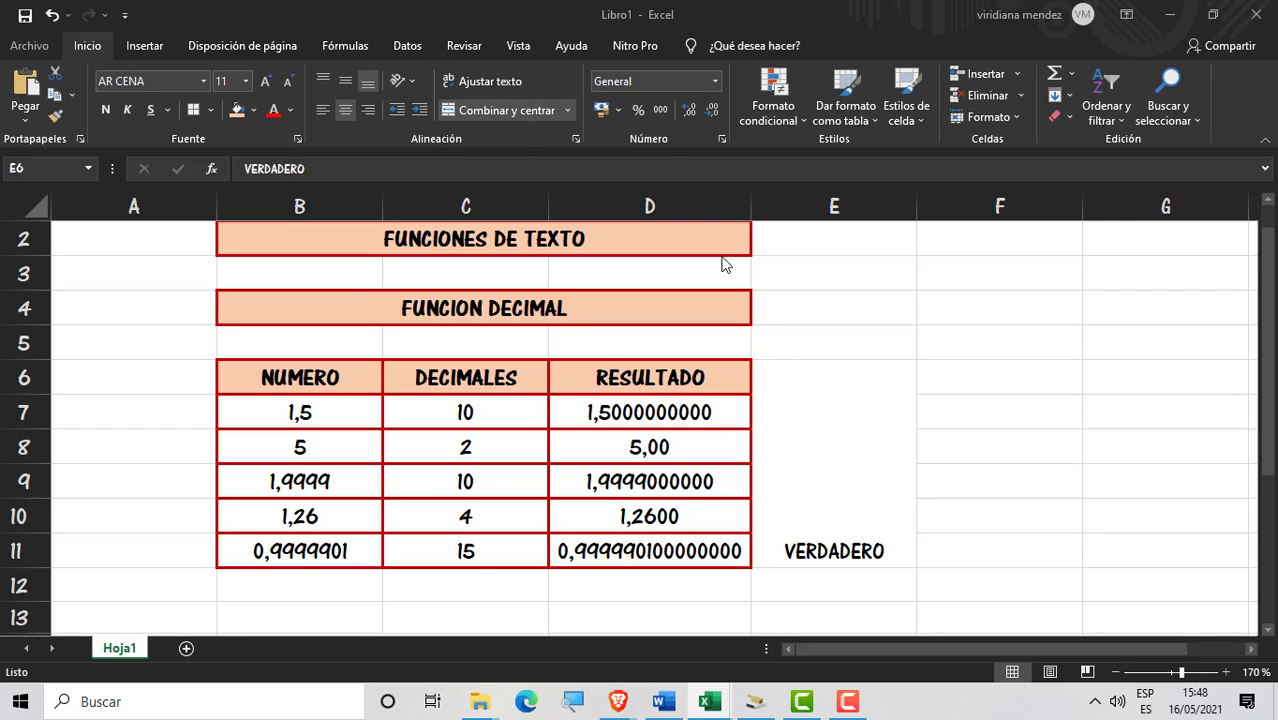
pyautogui.click(458, 7)
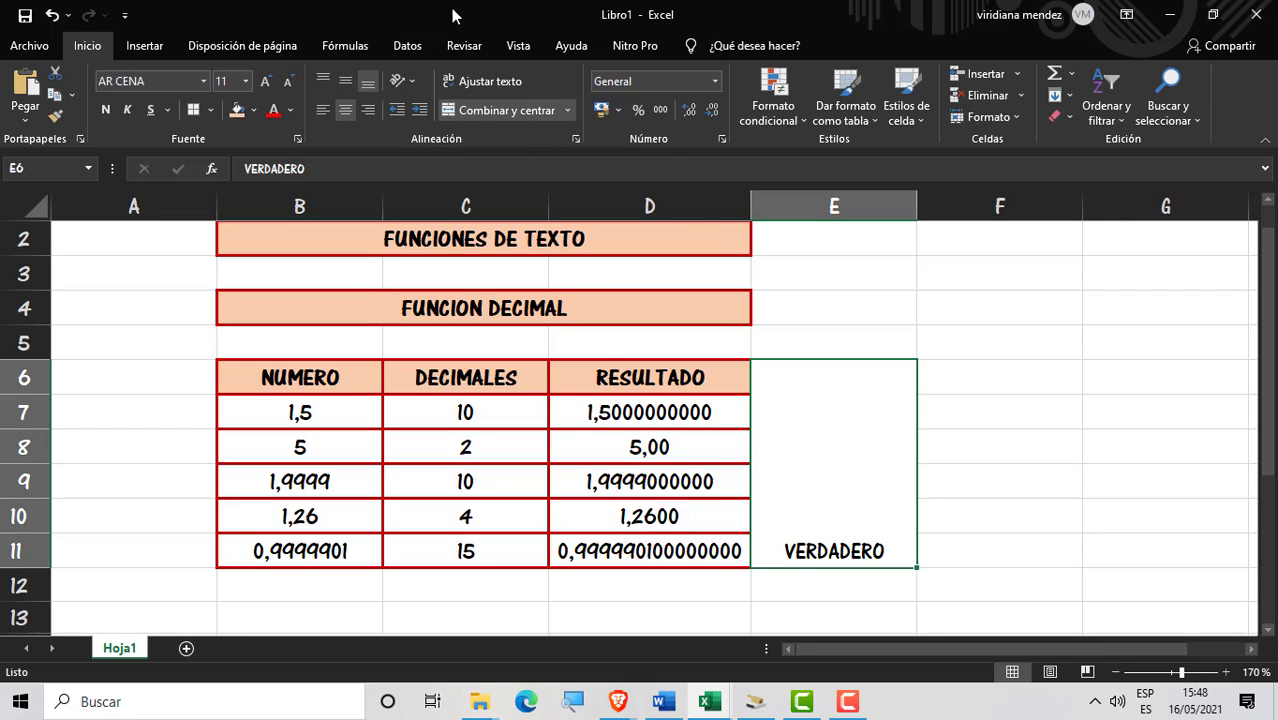
pyautogui.click(415, 83)
pyautogui.click(406, 88)
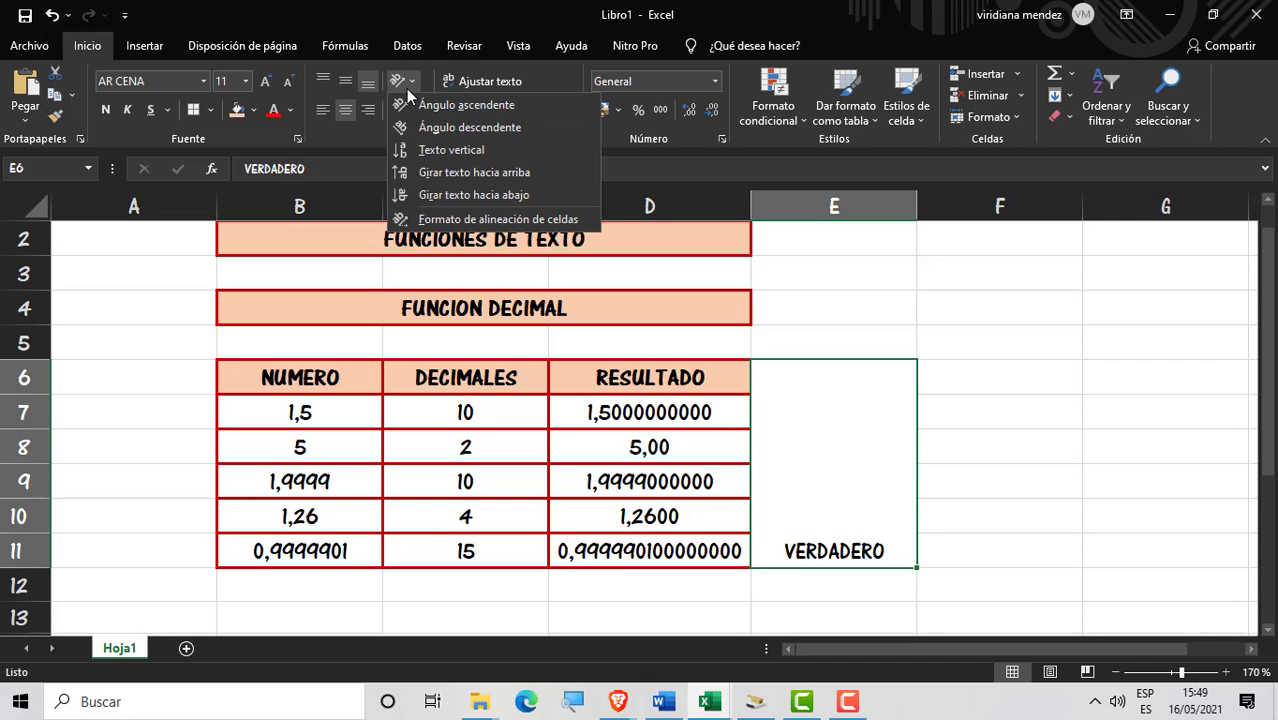
pyautogui.click(493, 171)
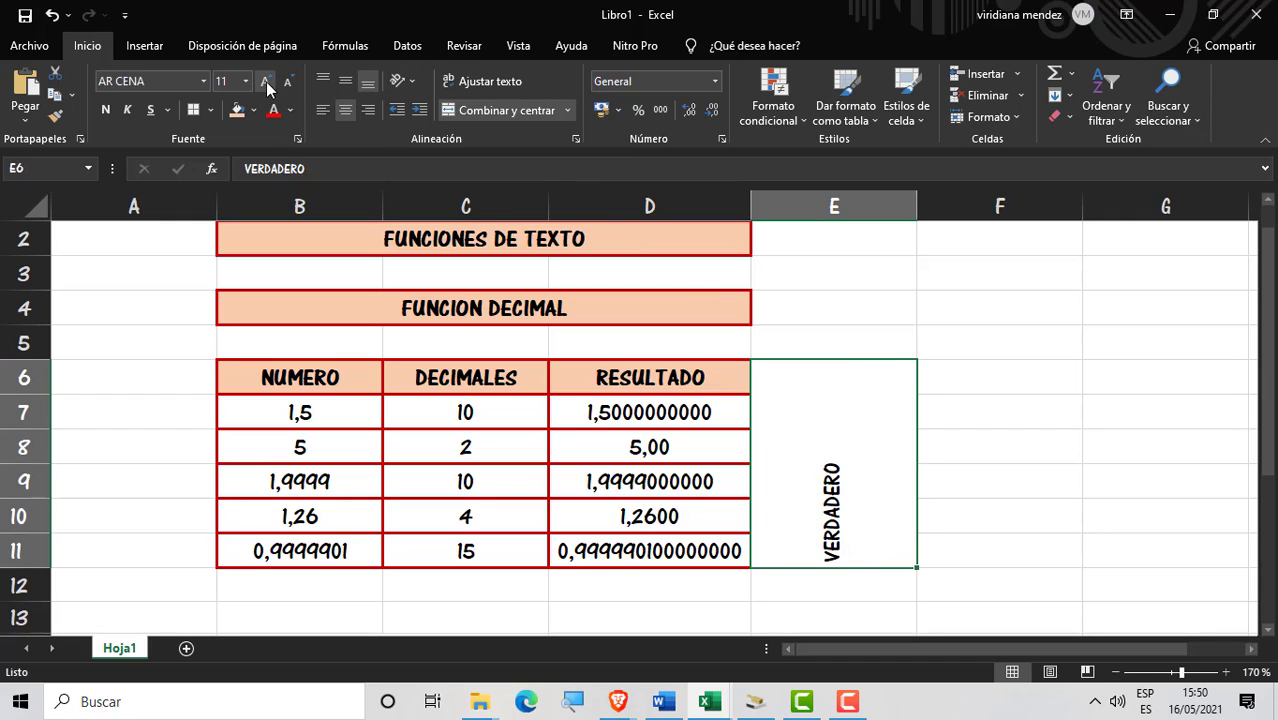
# Step: Increase the font size of the rotated VERDADERO text to 20
pyautogui.click(416, 85)
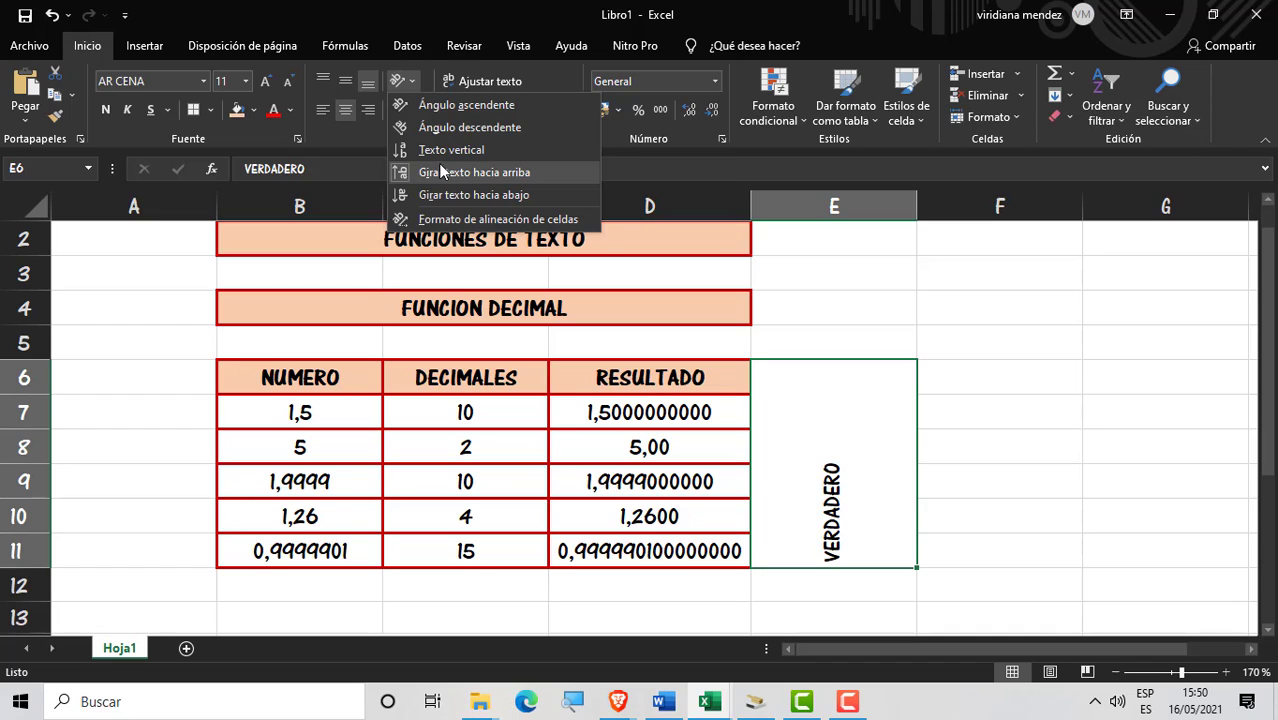
pyautogui.click(270, 88)
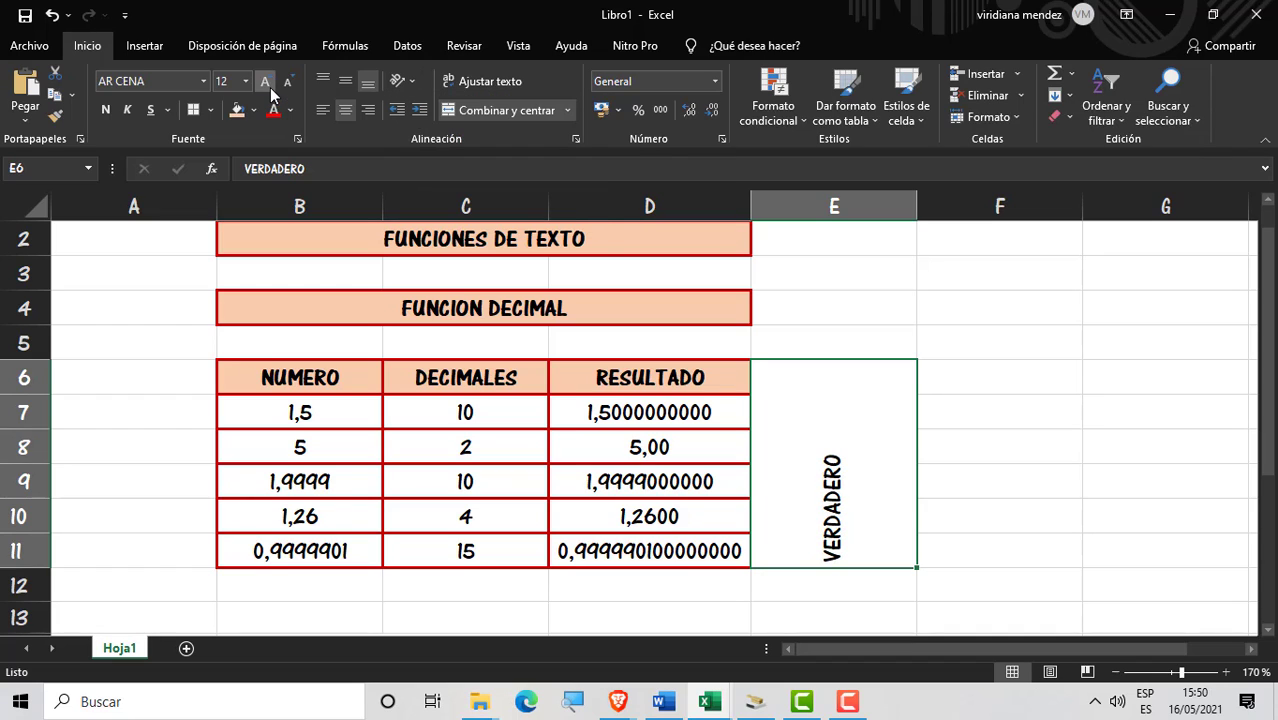
pyautogui.click(265, 82)
pyautogui.click(265, 82)
pyautogui.click(270, 88)
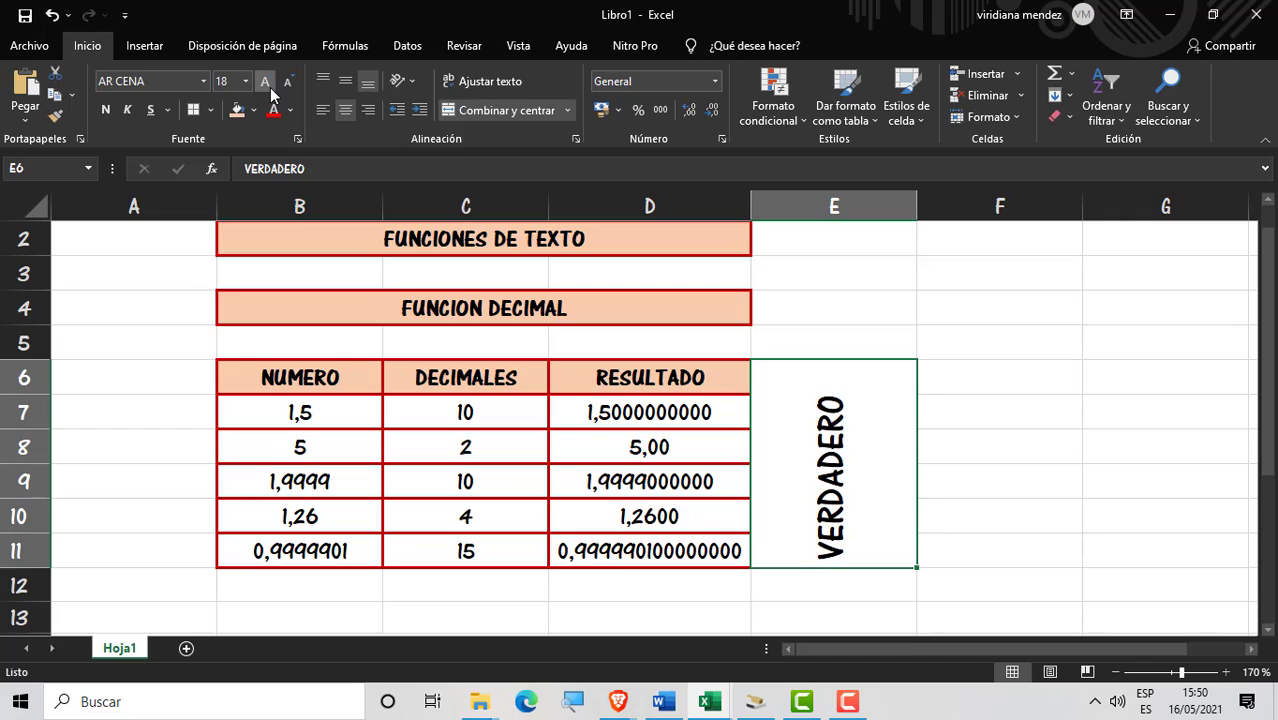
pyautogui.click(270, 88)
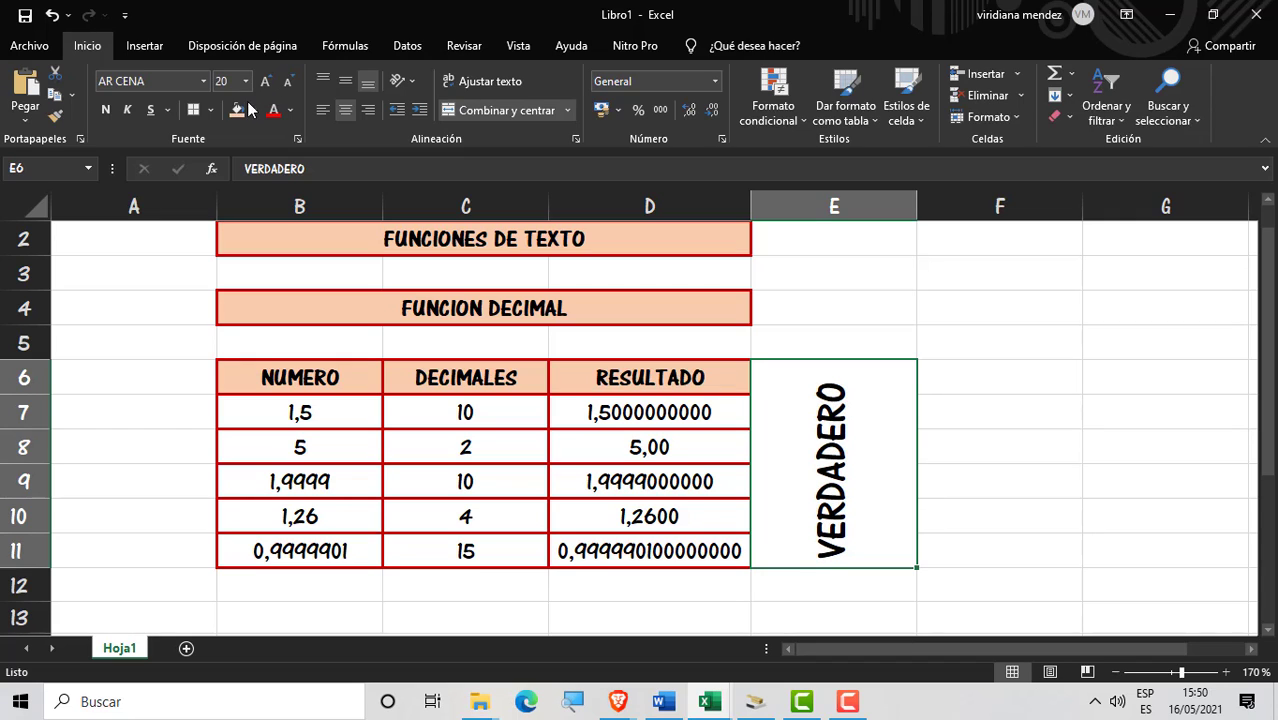
# Step: Give the VERDADERO cell a light orange fill, bold text and middle vertical alignment, and narrow column E to fit the rotated label
pyautogui.click(241, 111)
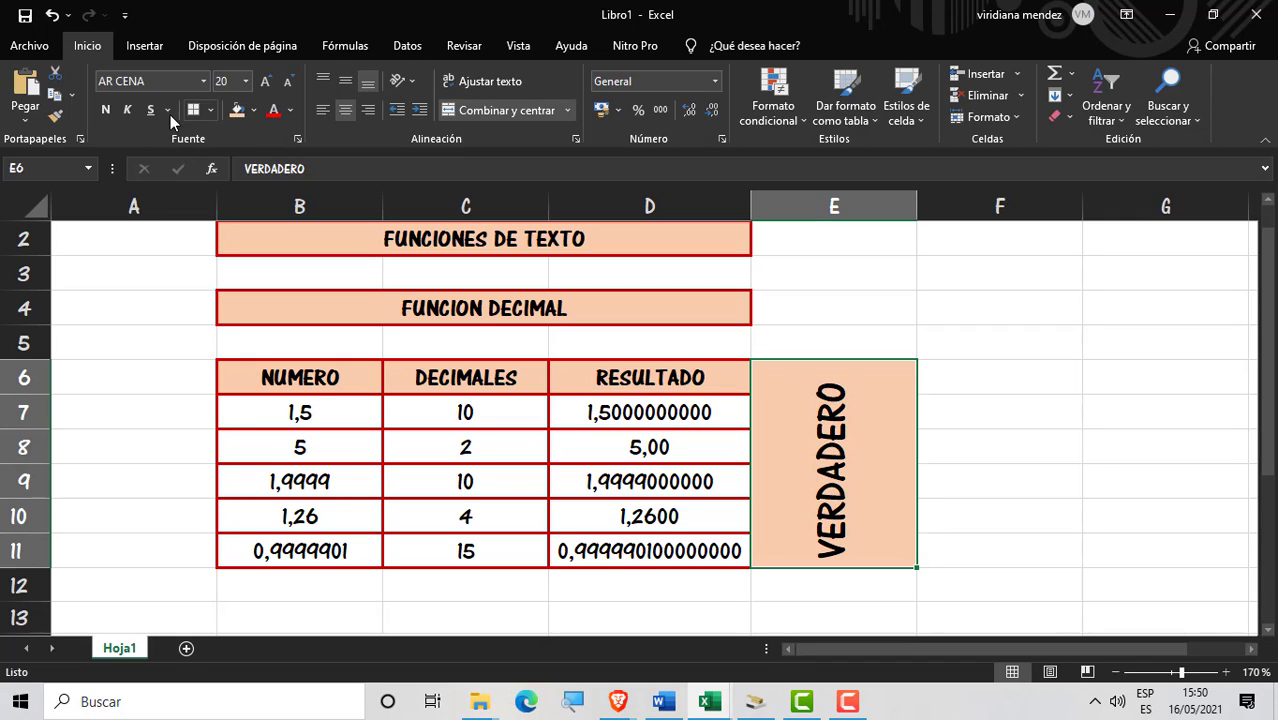
pyautogui.click(106, 111)
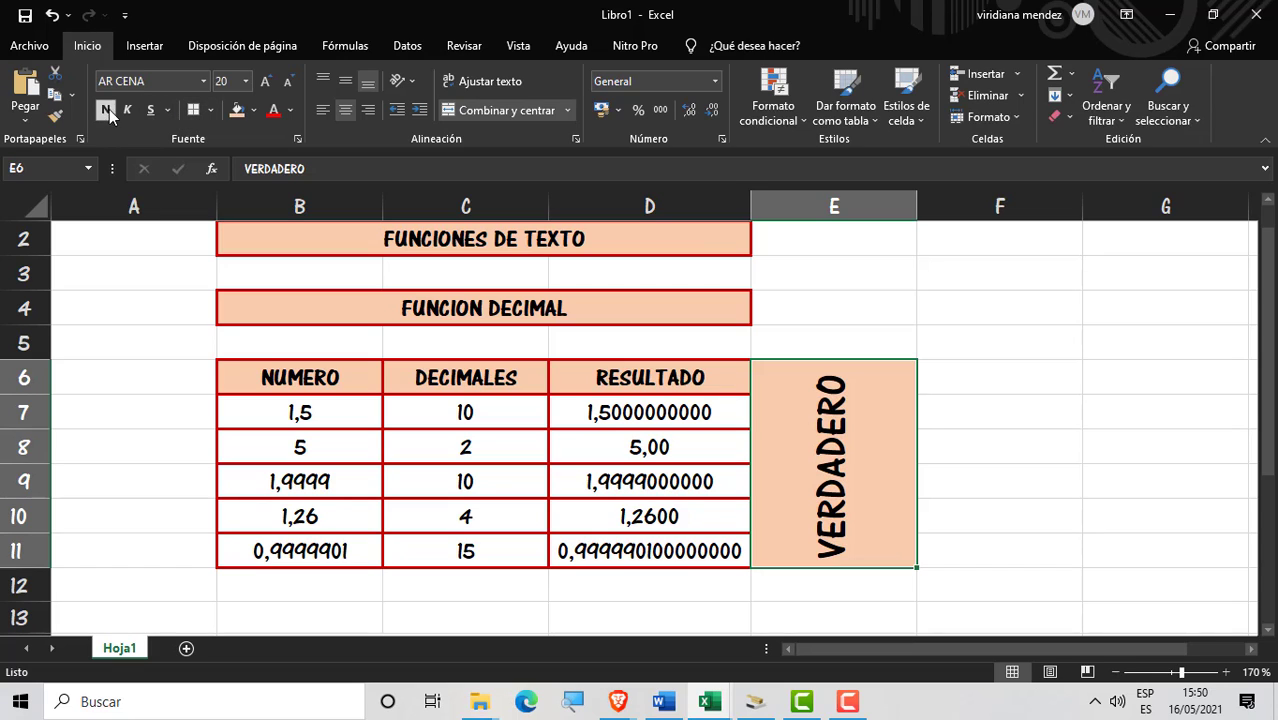
pyautogui.click(348, 85)
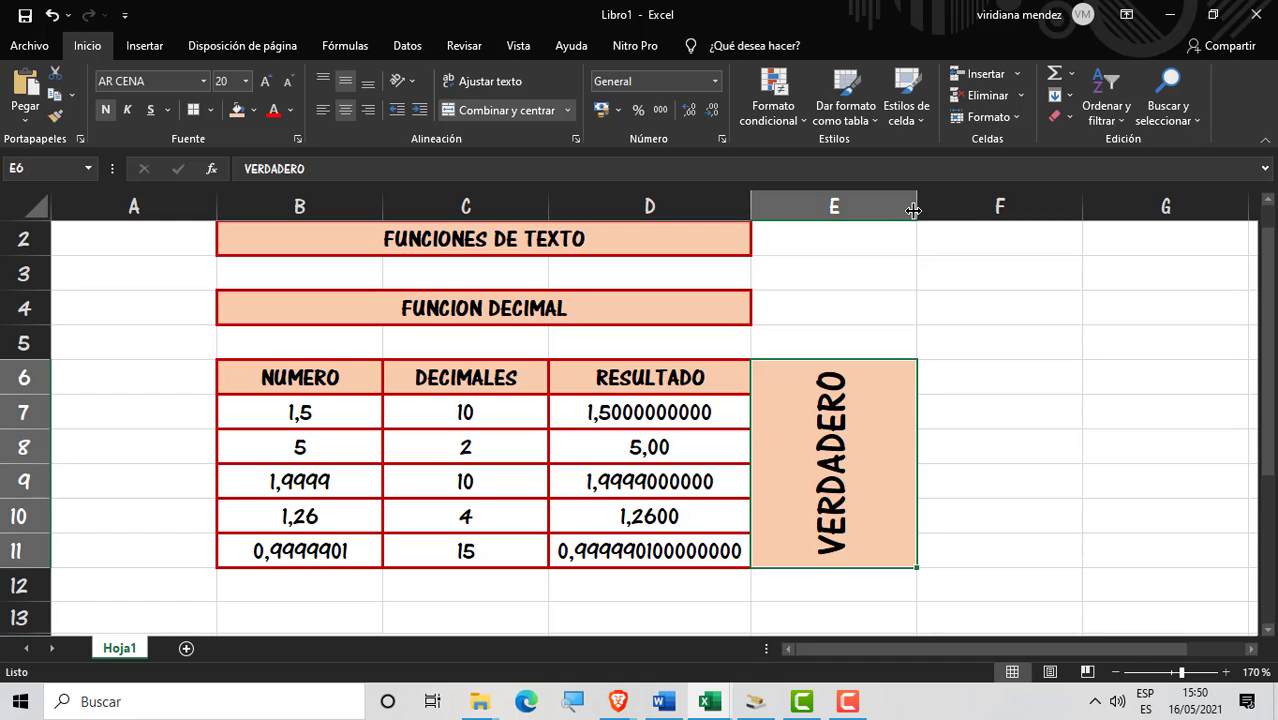
pyautogui.moveTo(915, 205); pyautogui.dragTo(821, 205)
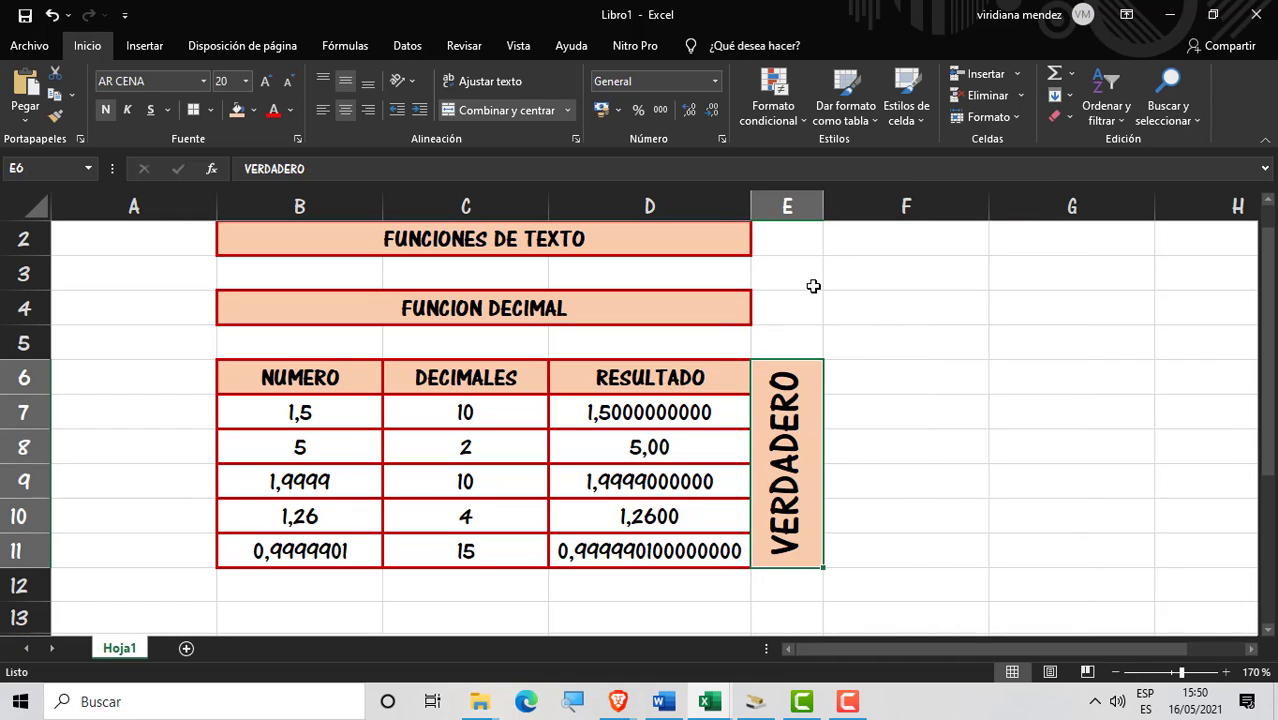
pyautogui.click(876, 351)
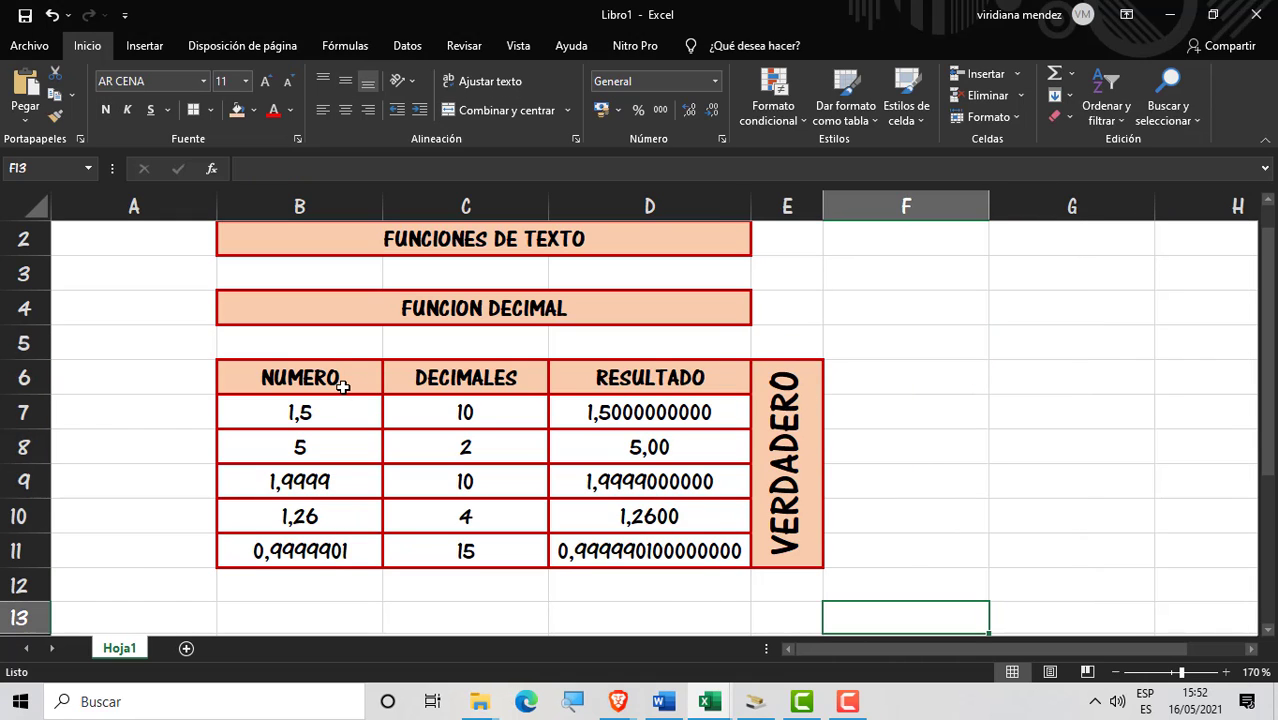
# Step: Copy the NUMERO, DECIMALES and RESULTADO table in B6:D11 to the cells starting at F6
pyautogui.moveTo(341, 385); pyautogui.dragTo(621, 545)
pyautogui.hotkey('ctrl', 'c')
pyautogui.click(909, 376)
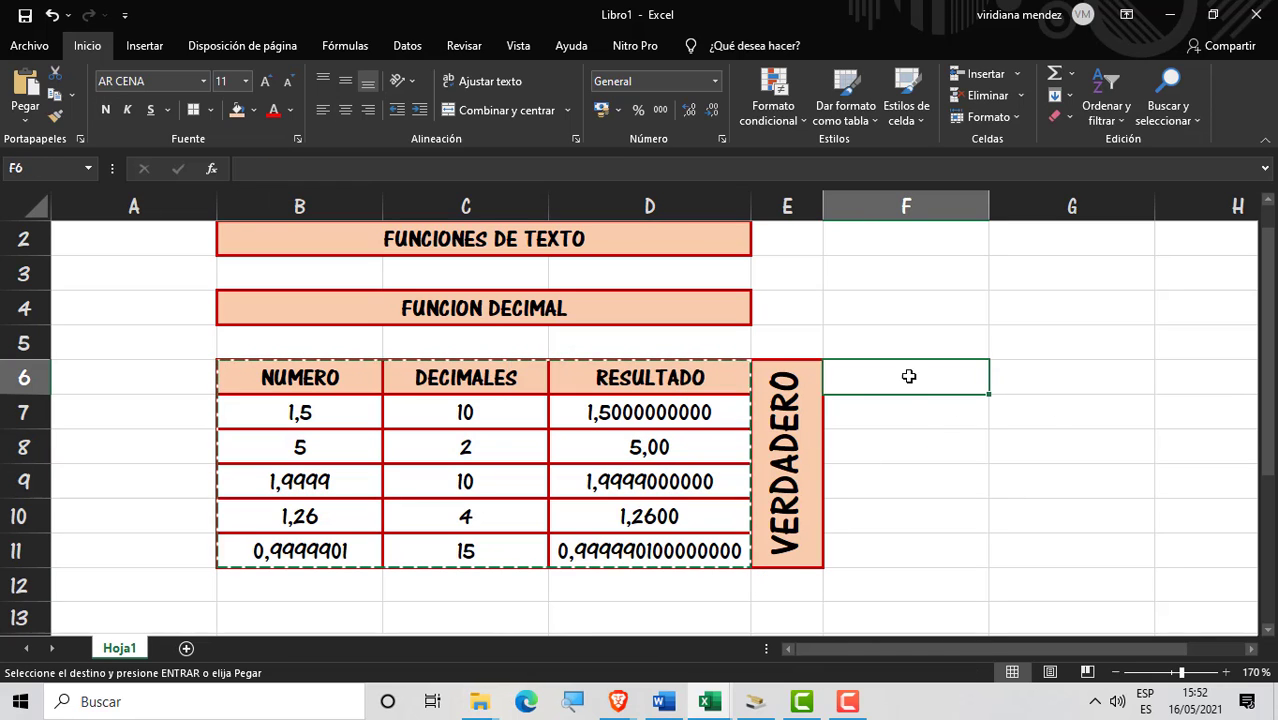
pyautogui.hotkey('ctrl', 'v')
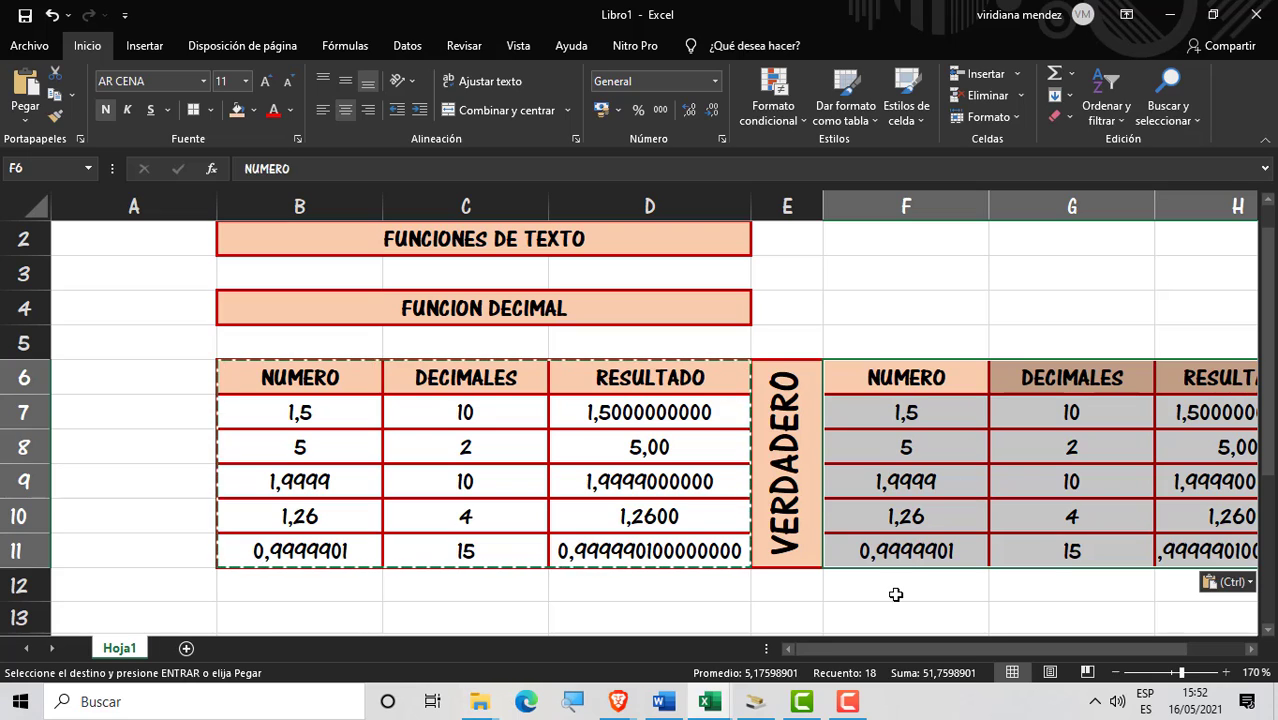
pyautogui.click(895, 594)
pyautogui.click(737, 598)
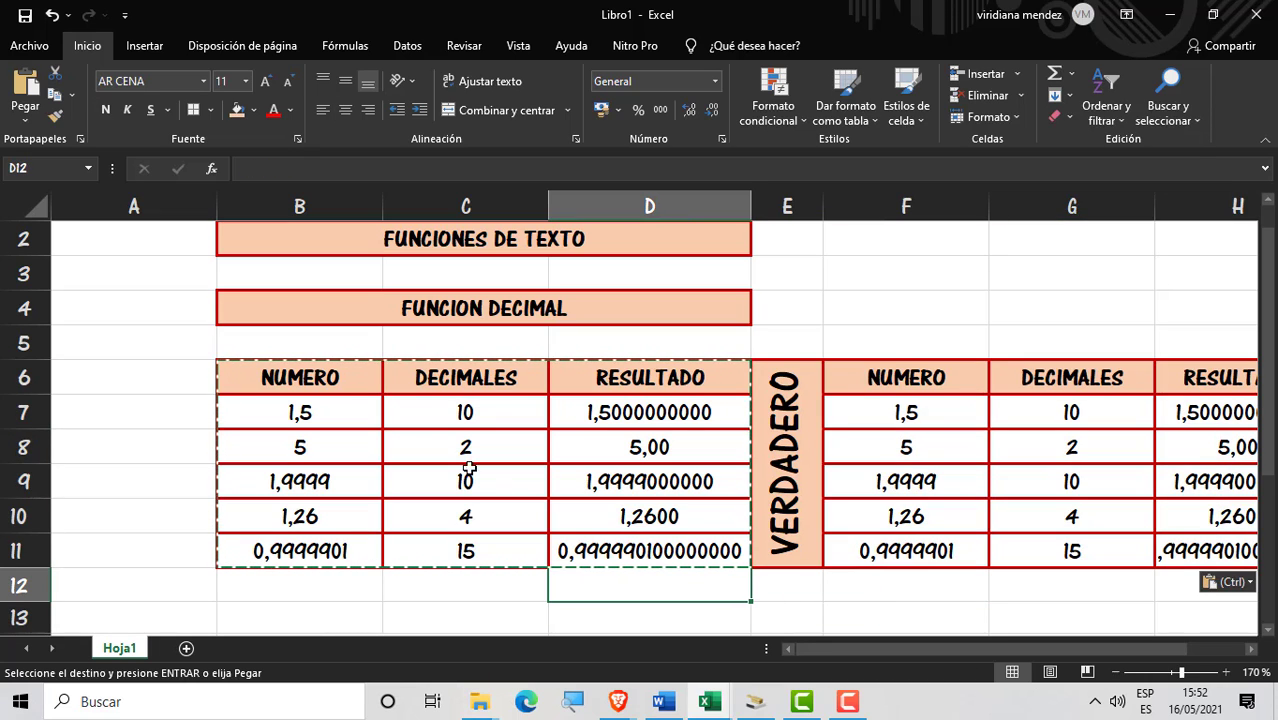
pyautogui.doubleClick(870, 614)
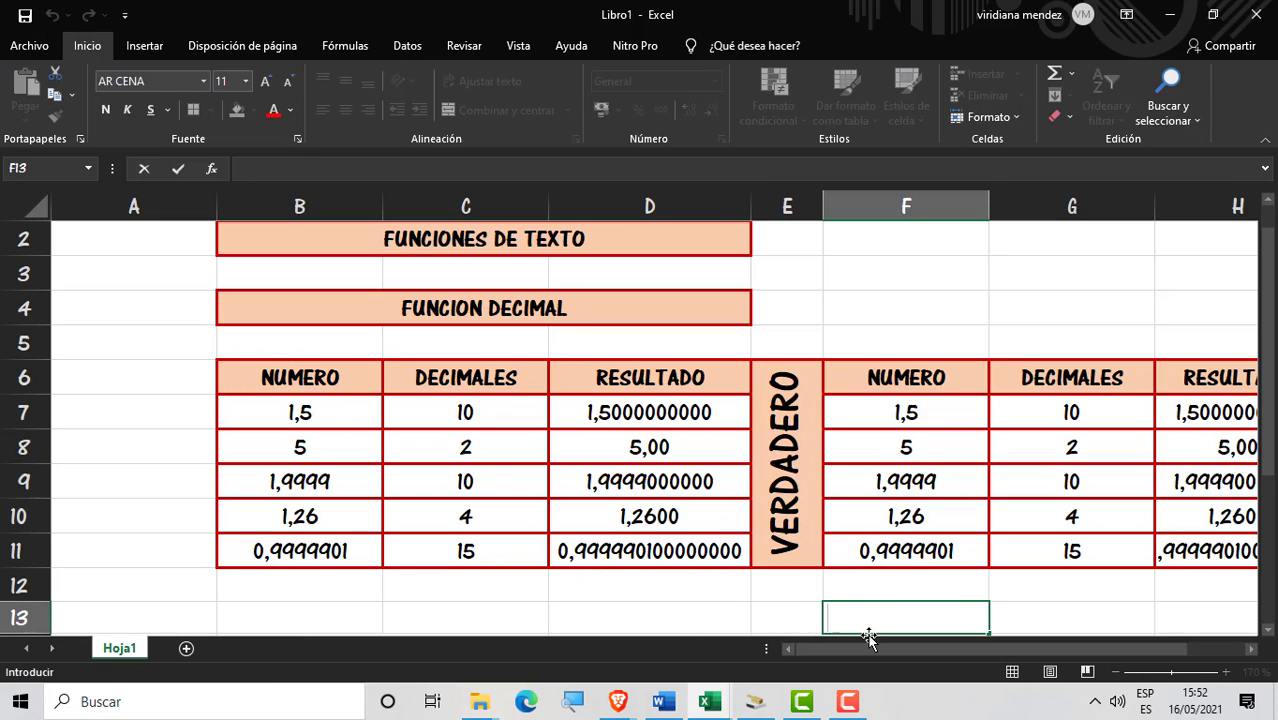
# Step: Widen column H so the copied RESULTADO values fit
pyautogui.moveTo(870, 648); pyautogui.dragTo(925, 648)
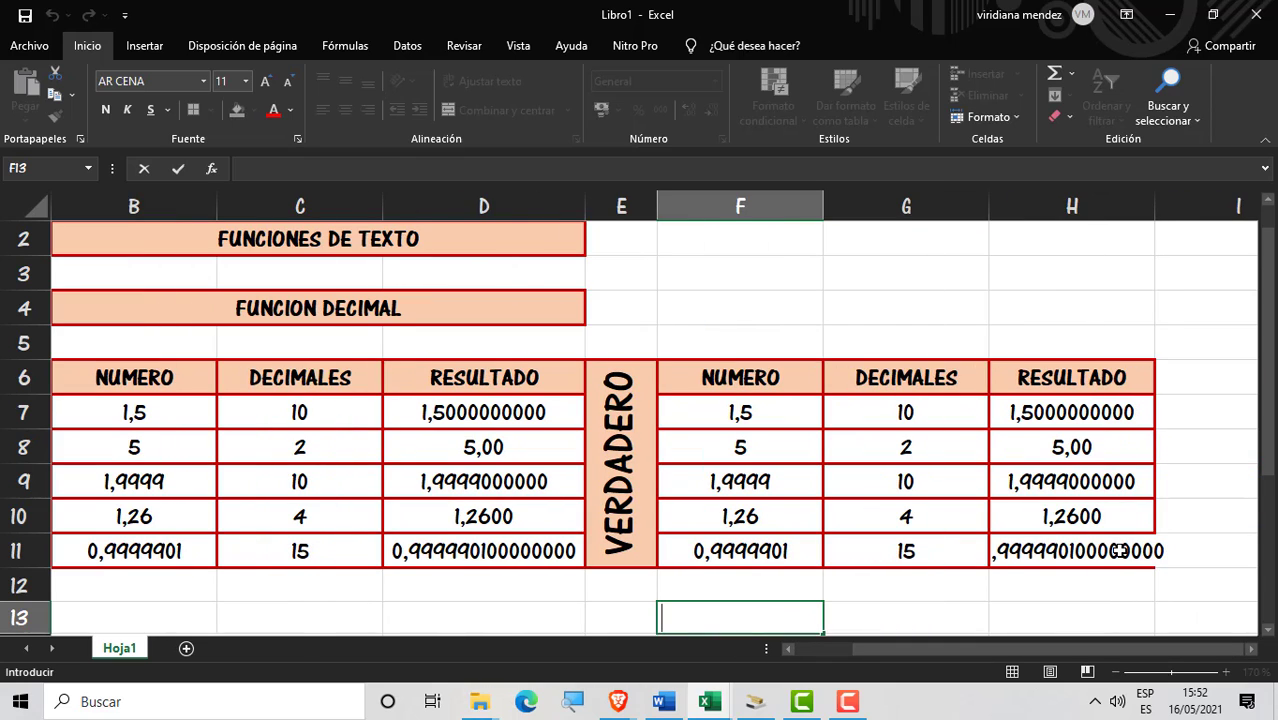
pyautogui.click(1118, 550)
pyautogui.moveTo(1155, 206); pyautogui.dragTo(1182, 206)
pyautogui.click(1019, 609)
# Step: Change the last argument of the DECIMAL formula in H7 from VERDADERO to FALSO
pyautogui.click(1160, 412)
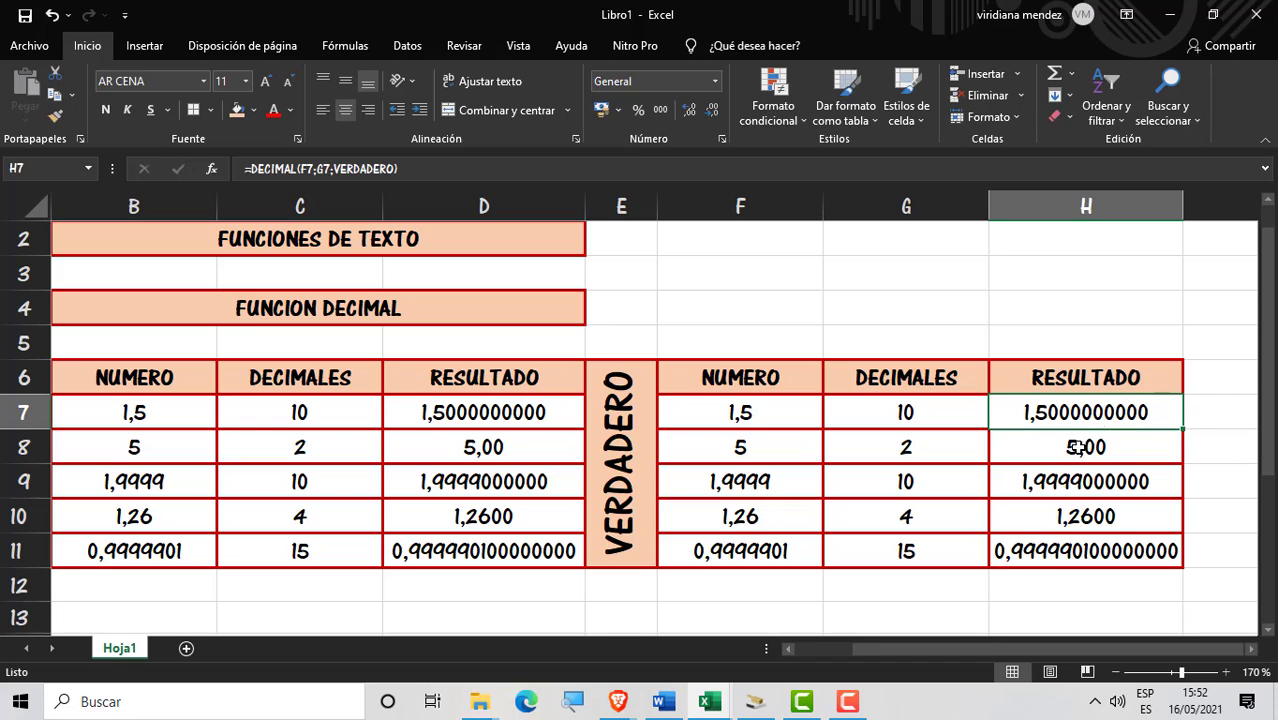
pyautogui.doubleClick(1161, 412)
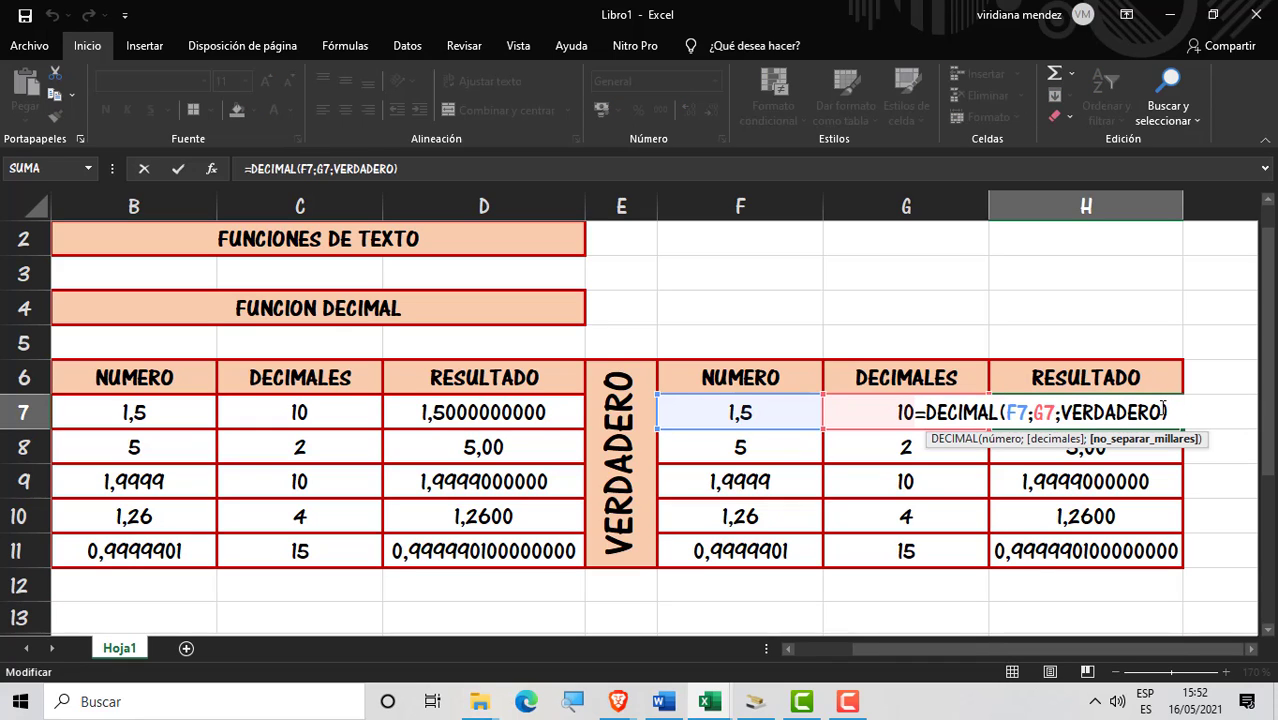
pyautogui.press('BackSpace')
pyautogui.press('BackSpace')
pyautogui.press('BackSpace')
pyautogui.press('BackSpace')
pyautogui.press('BackSpace')
pyautogui.press('BackSpace')
pyautogui.press('BackSpace')
pyautogui.press('BackSpace')
pyautogui.press('BackSpace')
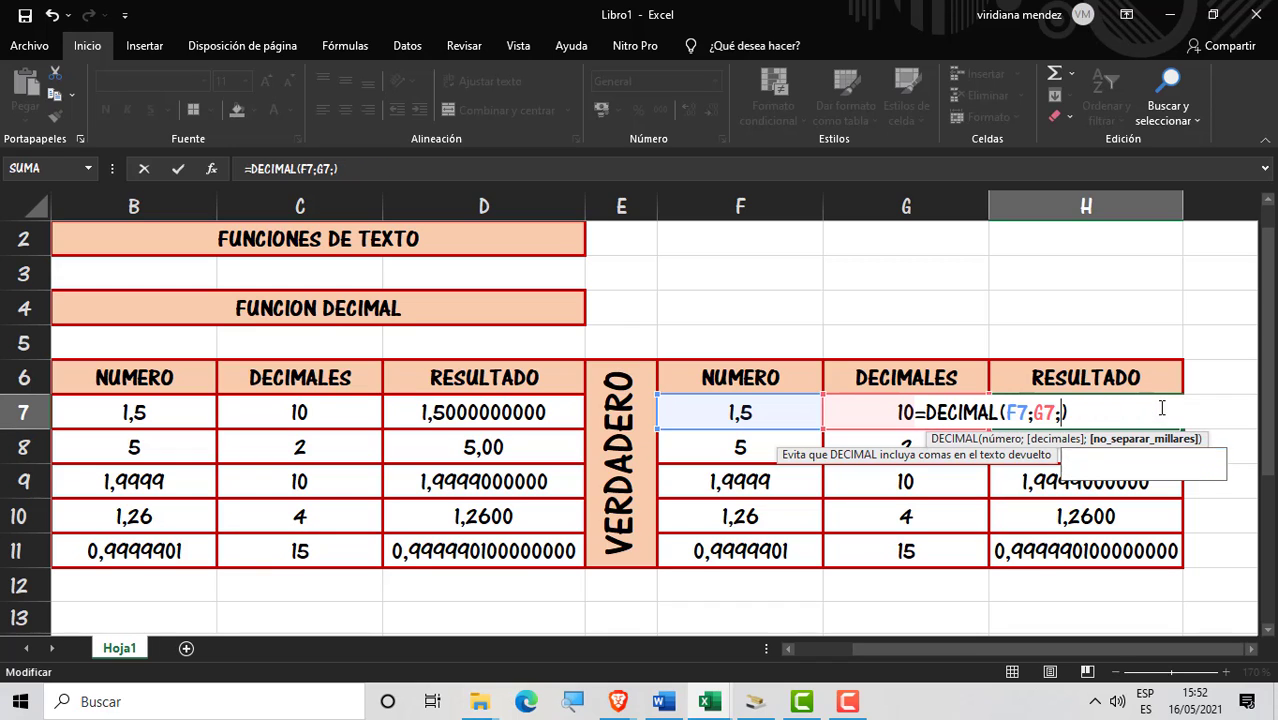
pyautogui.doubleClick(1123, 473)
pyautogui.click(1121, 472)
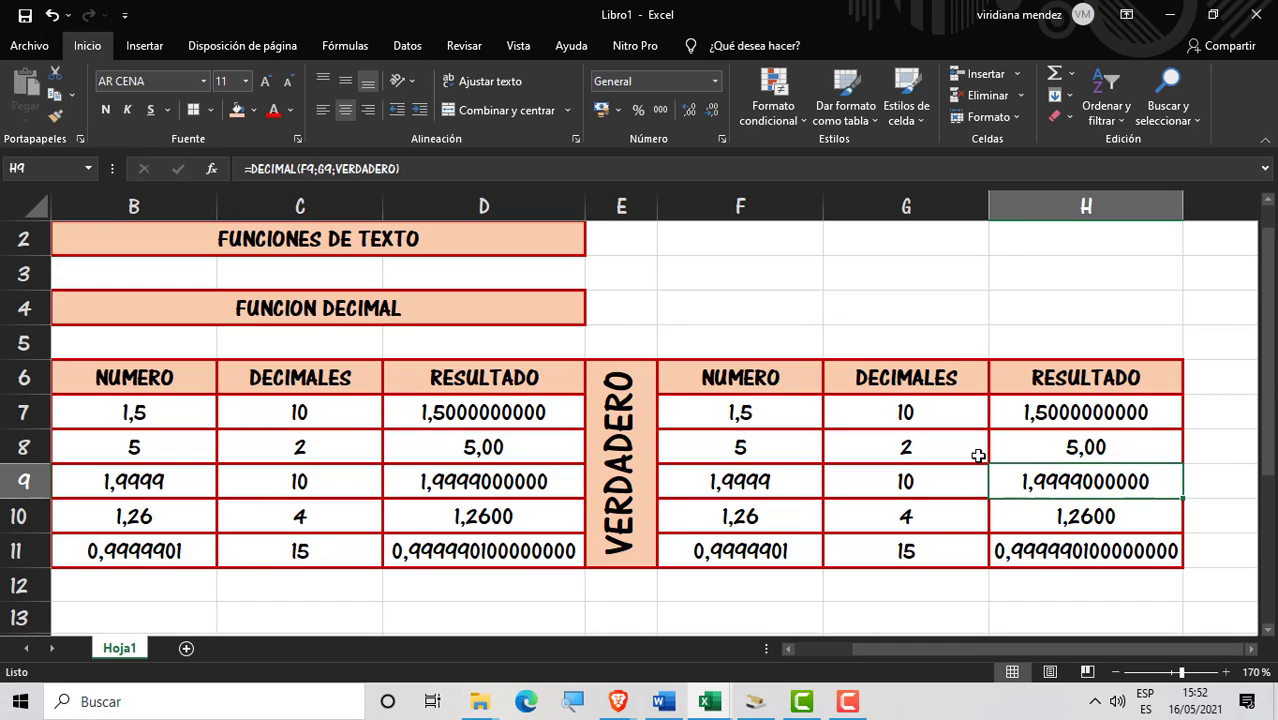
# Step: Fill the FALSO version of the DECIMAL formula from H7 down to H11
pyautogui.click(1110, 424)
pyautogui.moveTo(1182, 430); pyautogui.dragTo(1169, 555)
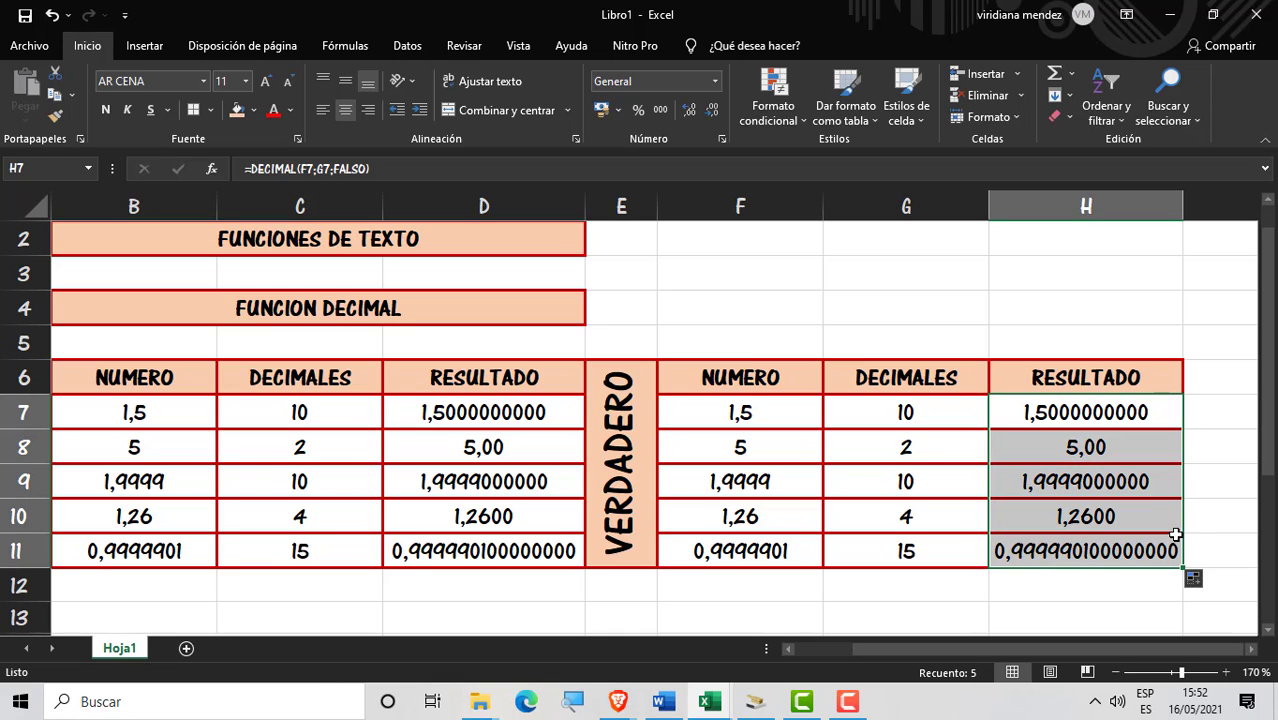
pyautogui.click(816, 425)
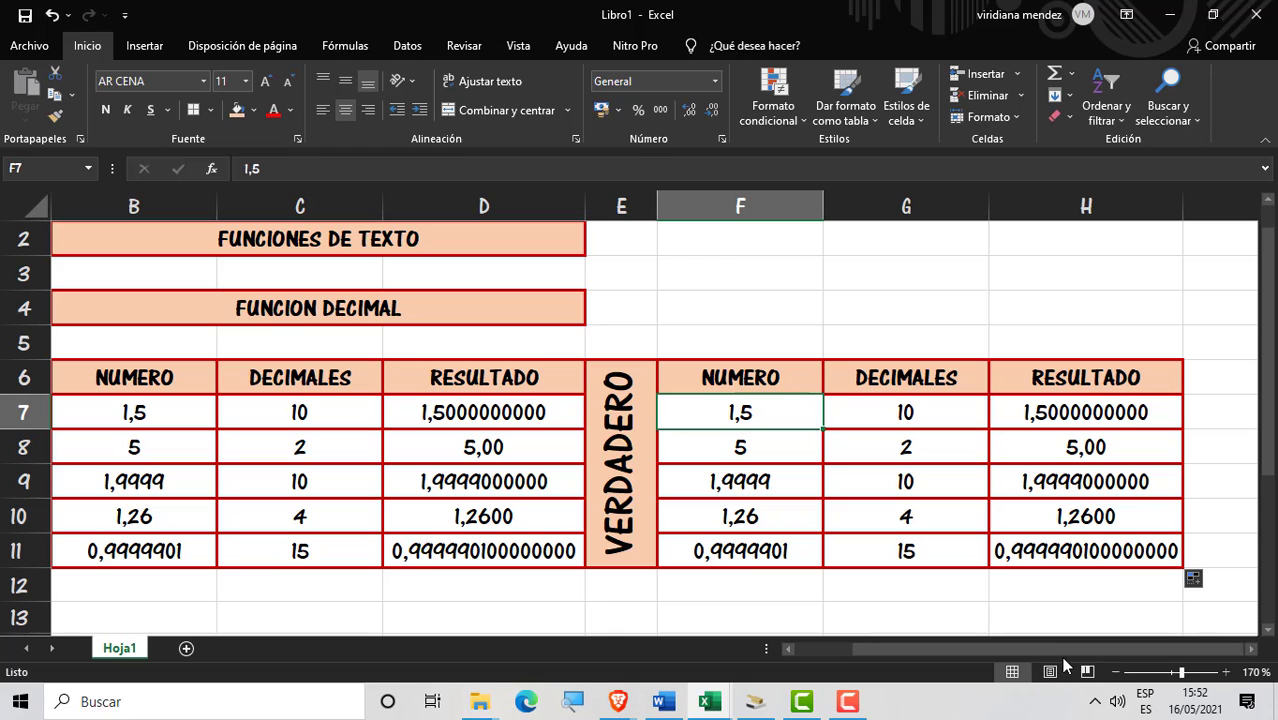
pyautogui.moveTo(1065, 648); pyautogui.dragTo(1039, 647)
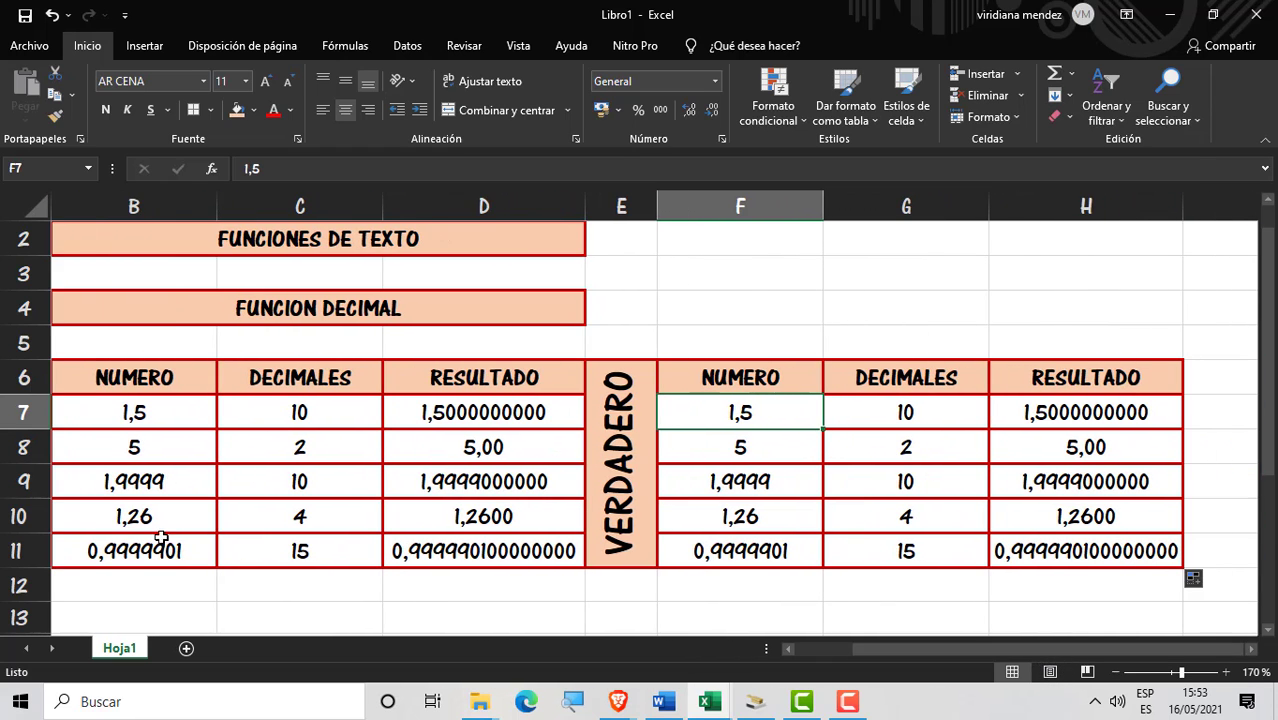
# Step: Set the number in B8 of the VERDADERO table to 5000
pyautogui.click(172, 457)
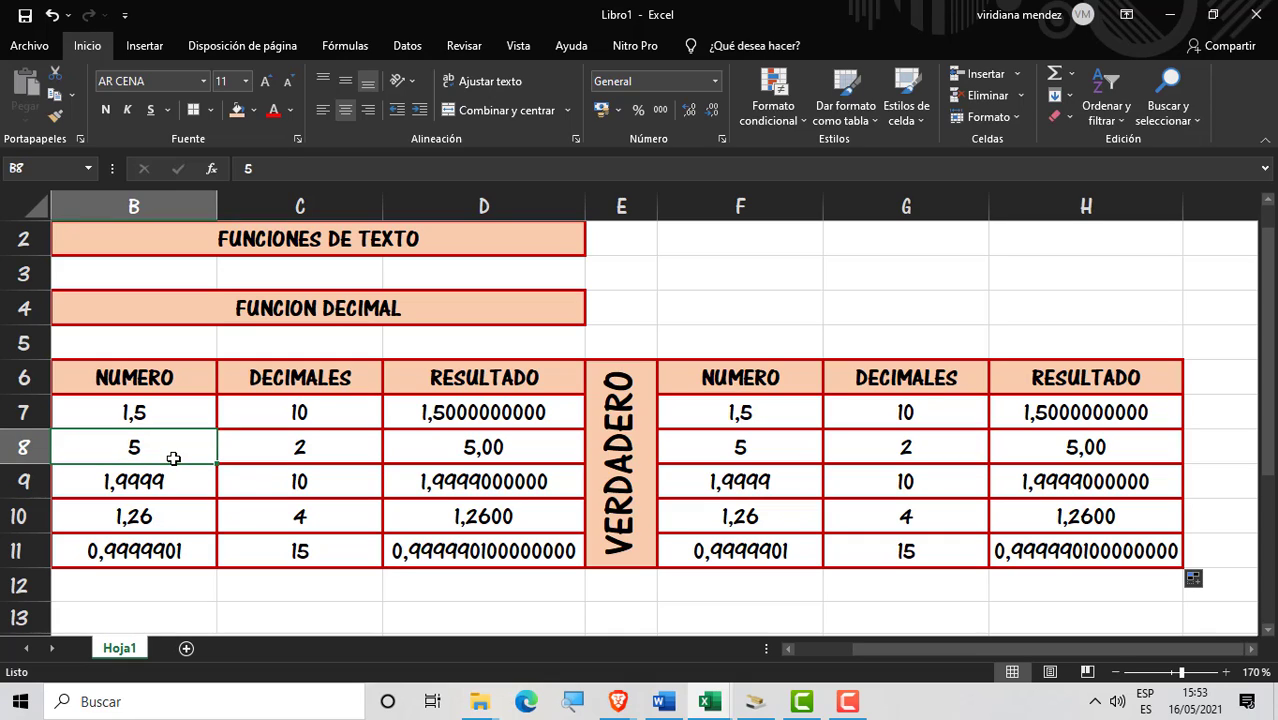
pyautogui.write('00')
pyautogui.press('BackSpace')
pyautogui.press('BackSpace')
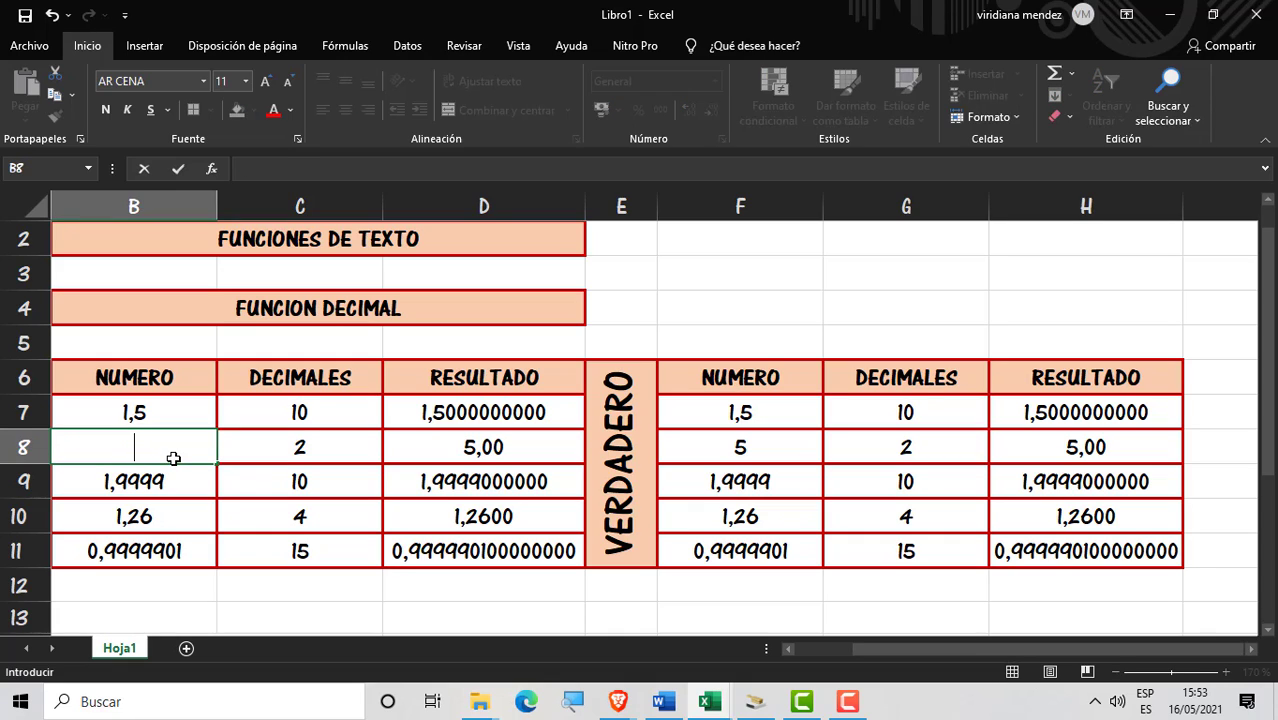
pyautogui.write('5000')
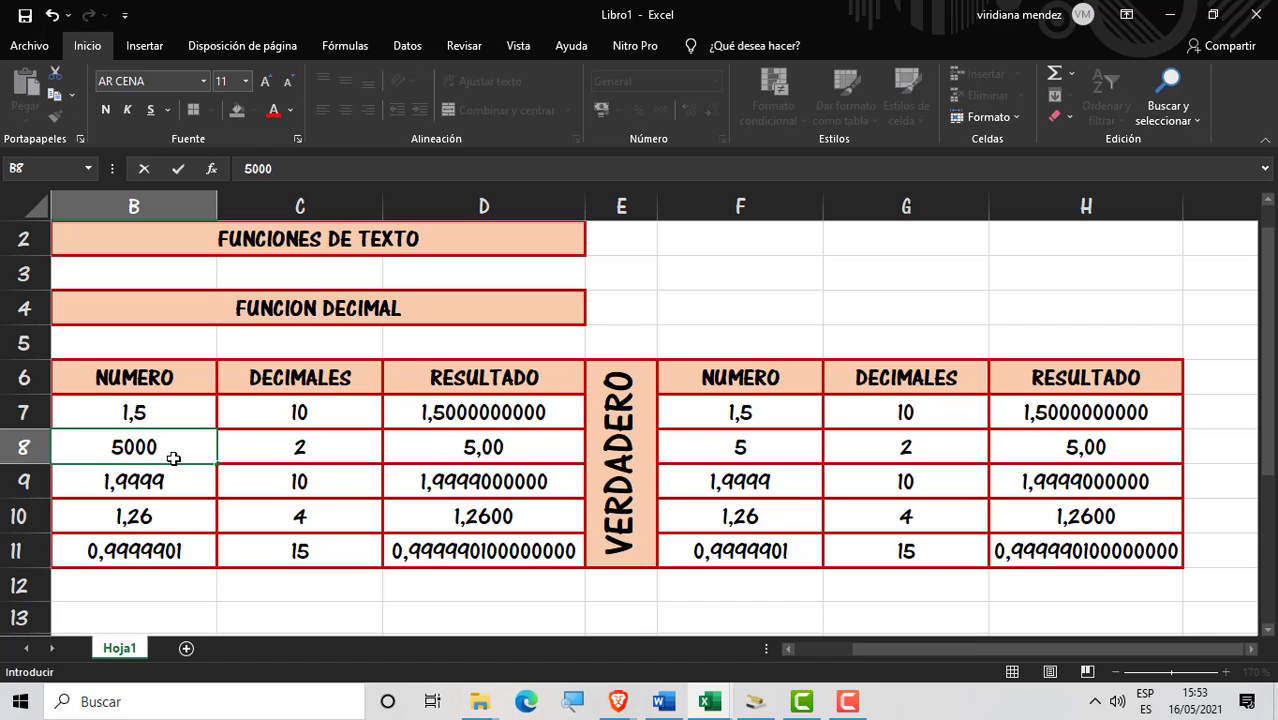
pyautogui.press('Return')
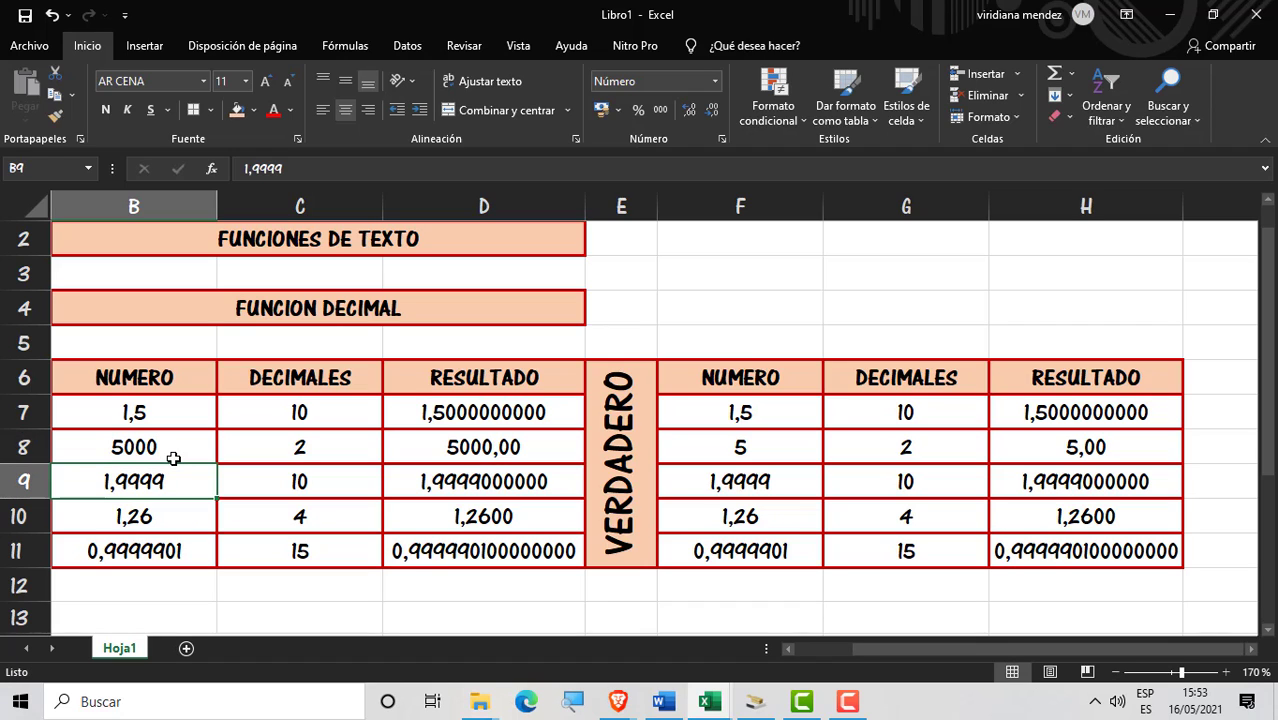
# Step: Set the number in F8 of the FALSO table to 5000
pyautogui.click(796, 444)
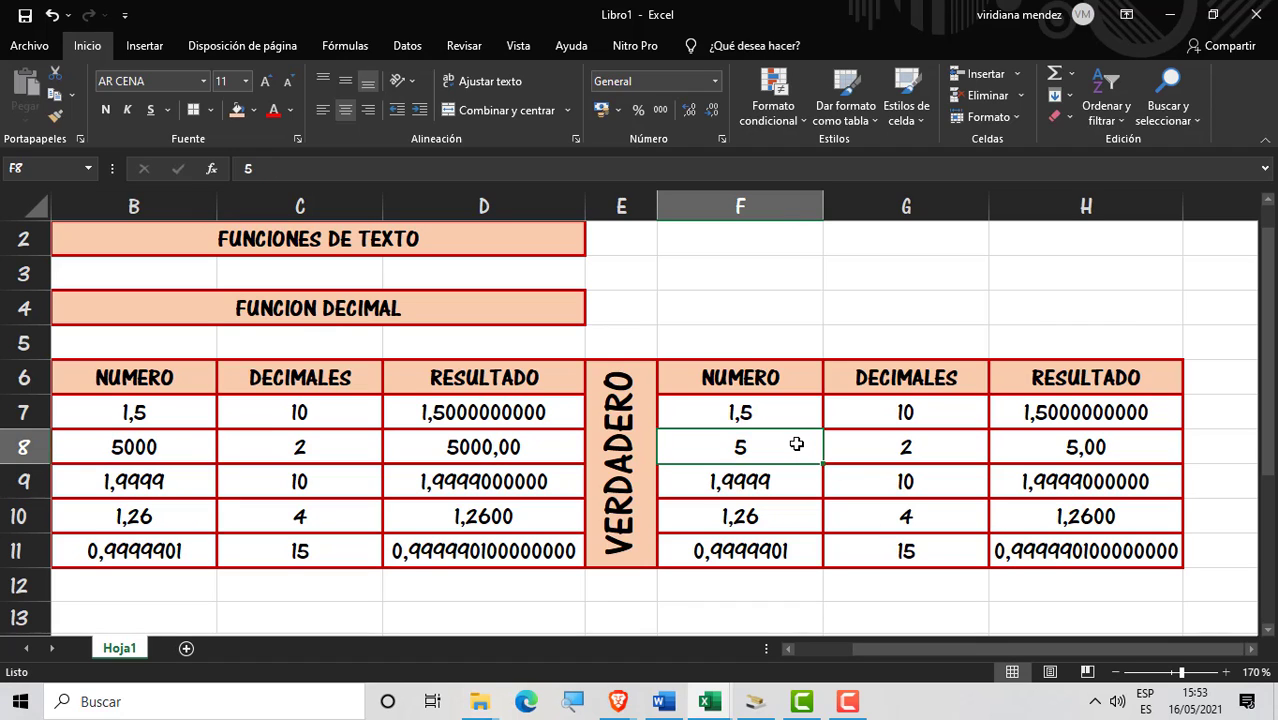
pyautogui.write('00')
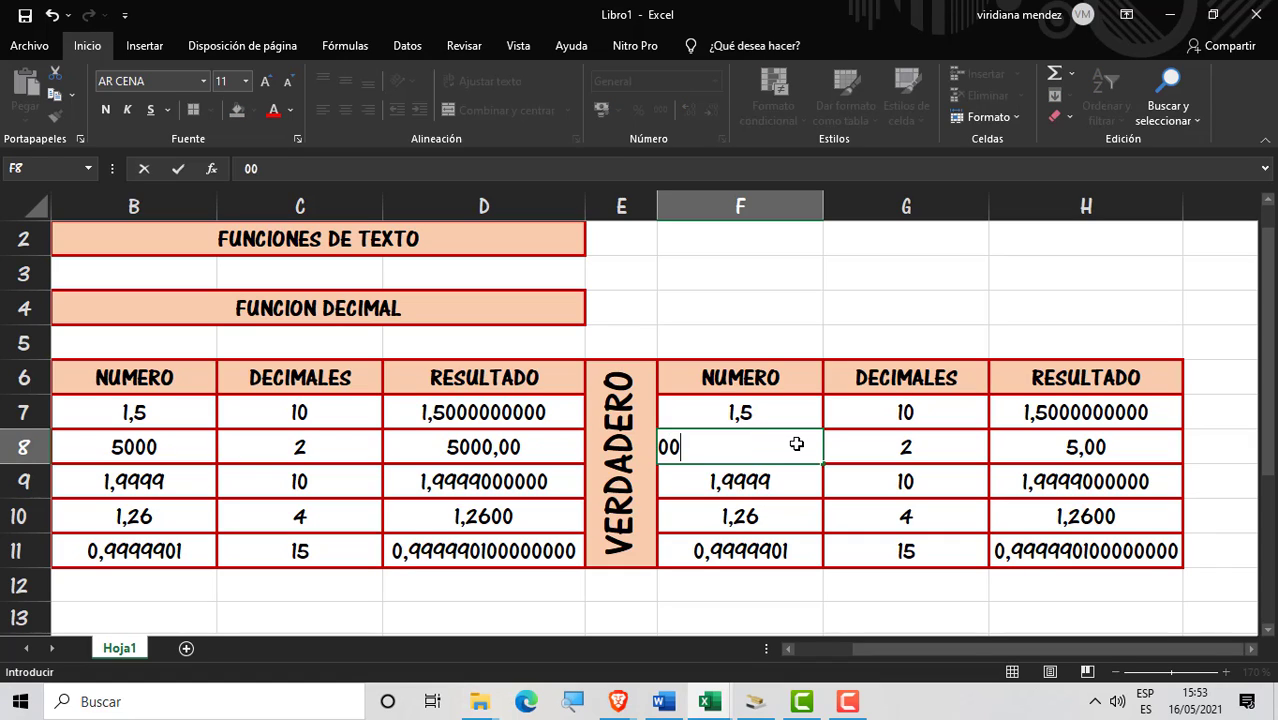
pyautogui.press('BackSpace')
pyautogui.write('5000')
pyautogui.press('Return')
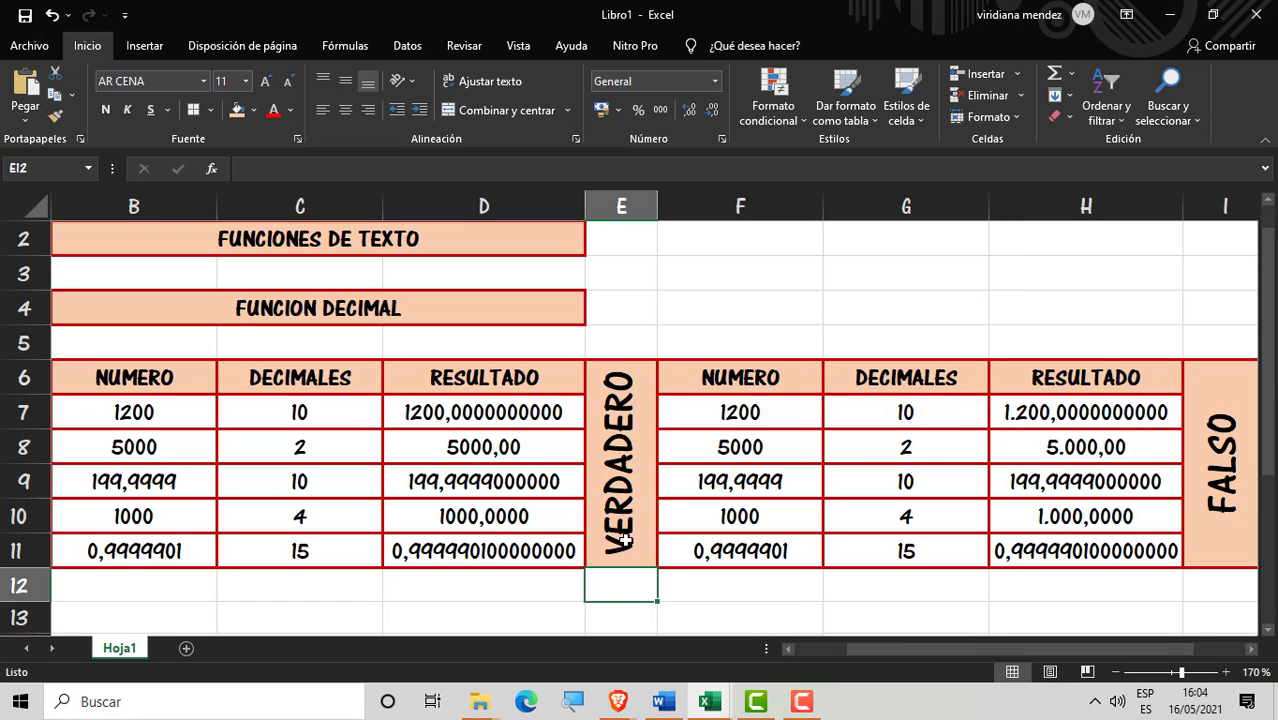
# Step: Rename the sheet Hoja1 as DECIMAL
pyautogui.click(624, 540)
pyautogui.rightClick(624, 545)
pyautogui.click(121, 650)
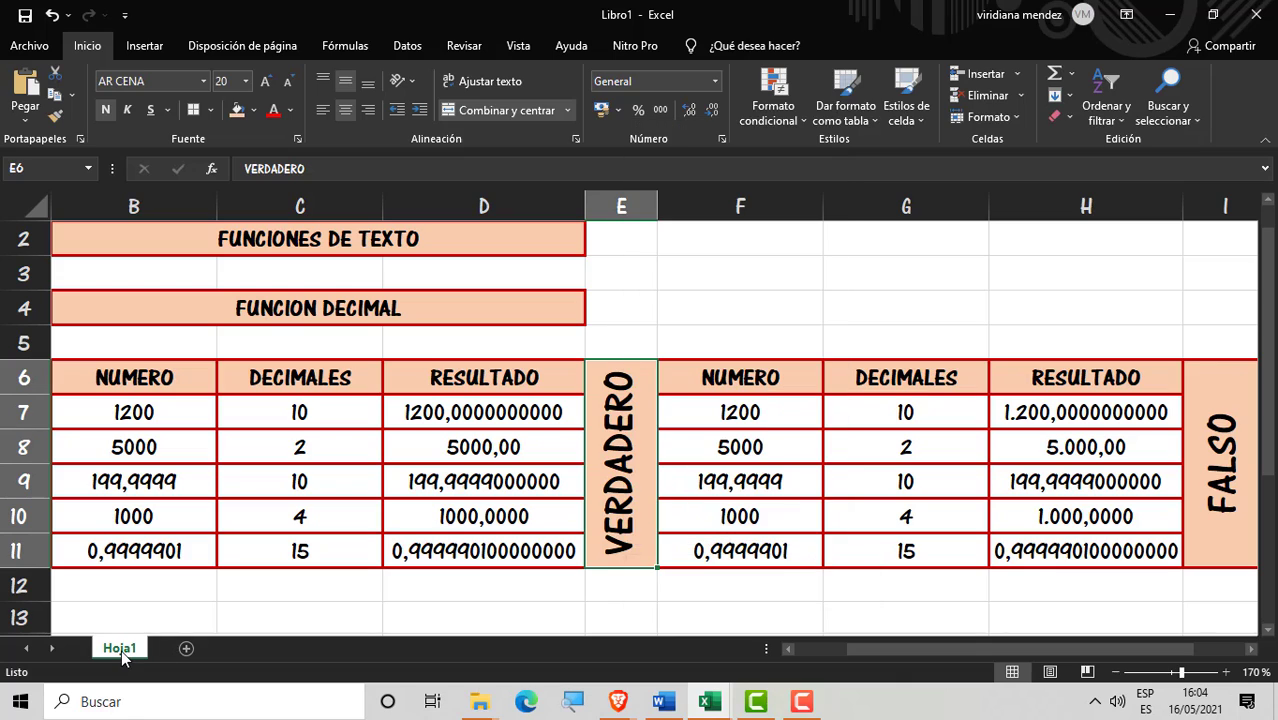
pyautogui.rightClick(121, 650)
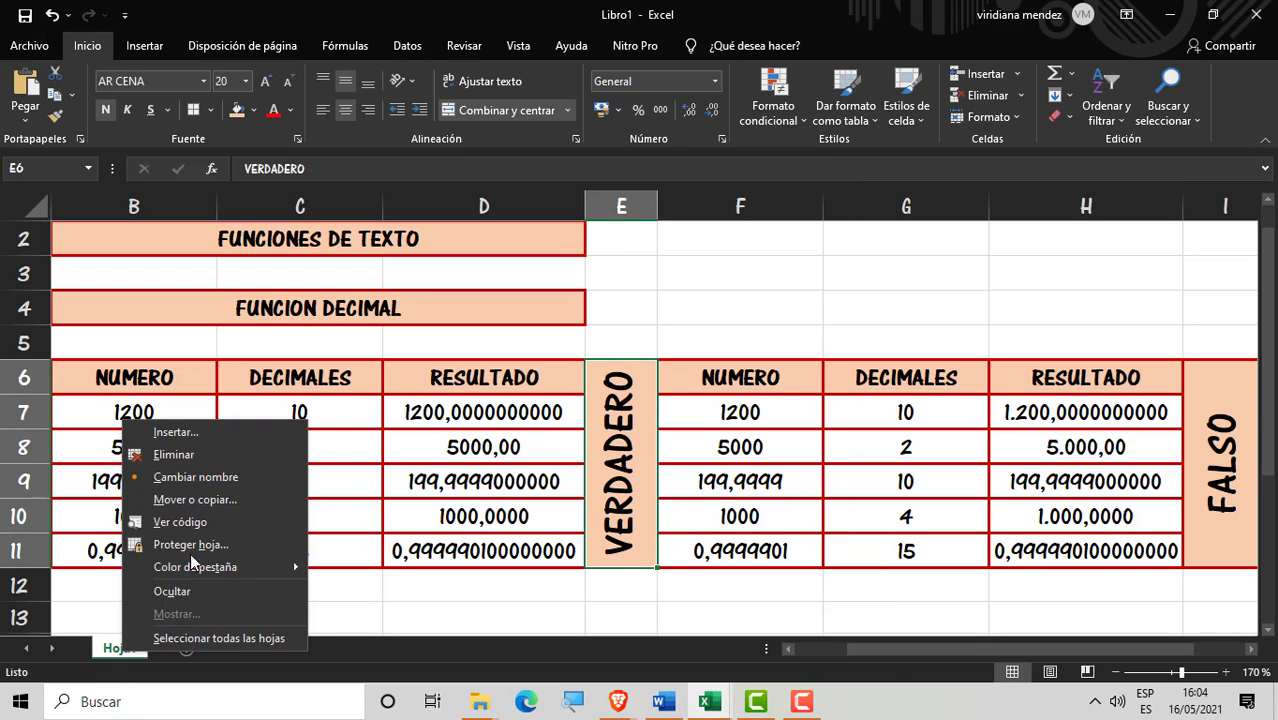
pyautogui.click(213, 481)
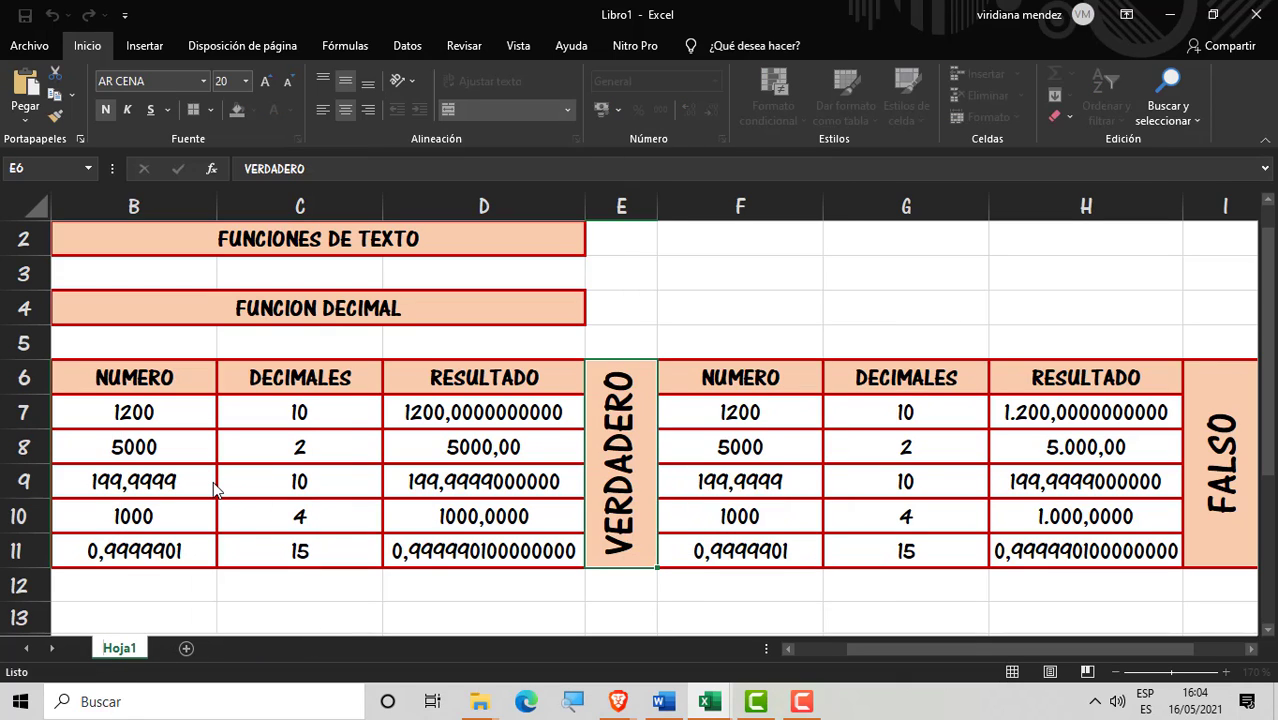
pyautogui.press('BackSpace')
pyautogui.write('DEC')
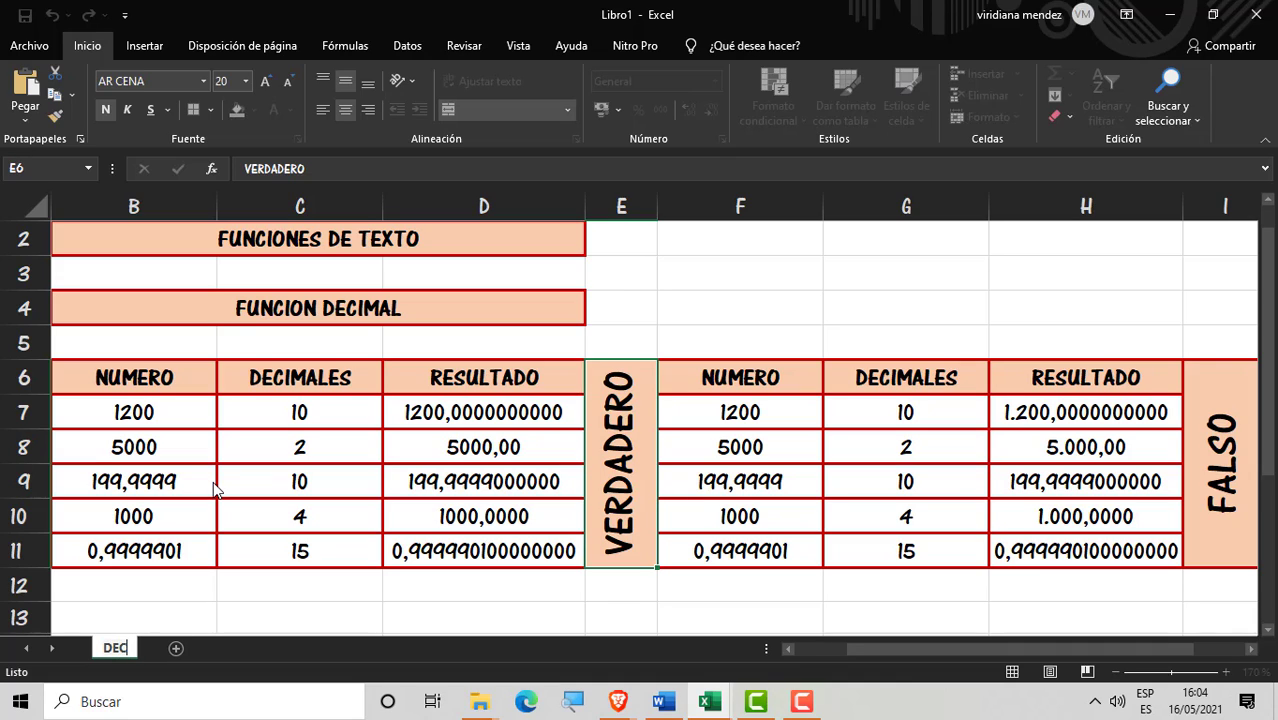
pyautogui.write('IMAL')
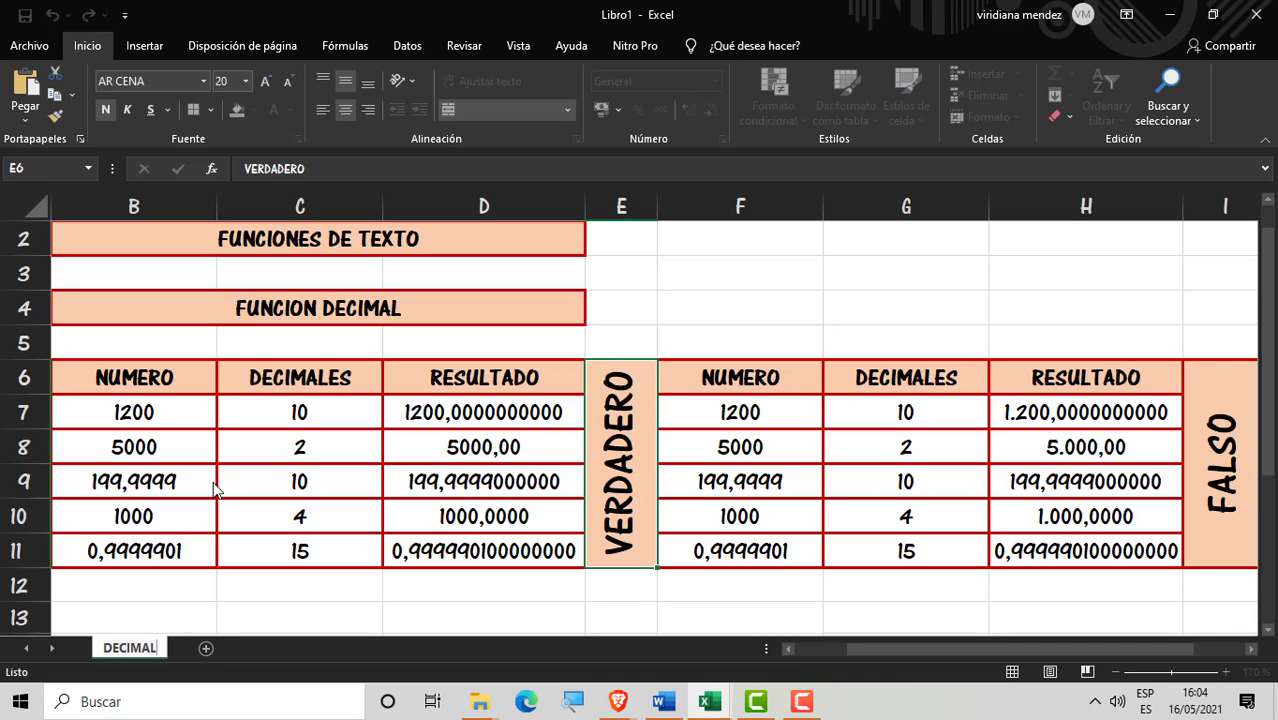
pyautogui.click(664, 298)
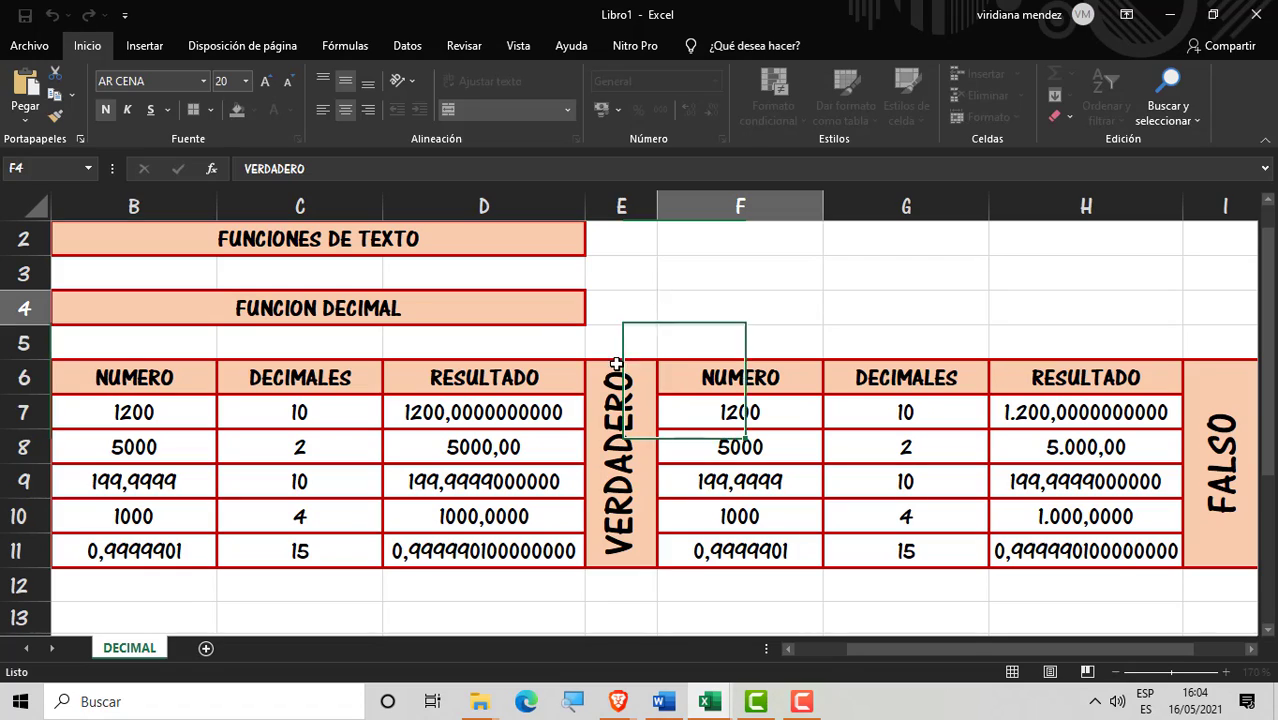
# Step: Add a new sheet and copy the title block B2:D4 from the DECIMAL sheet into it at B2
pyautogui.click(206, 648)
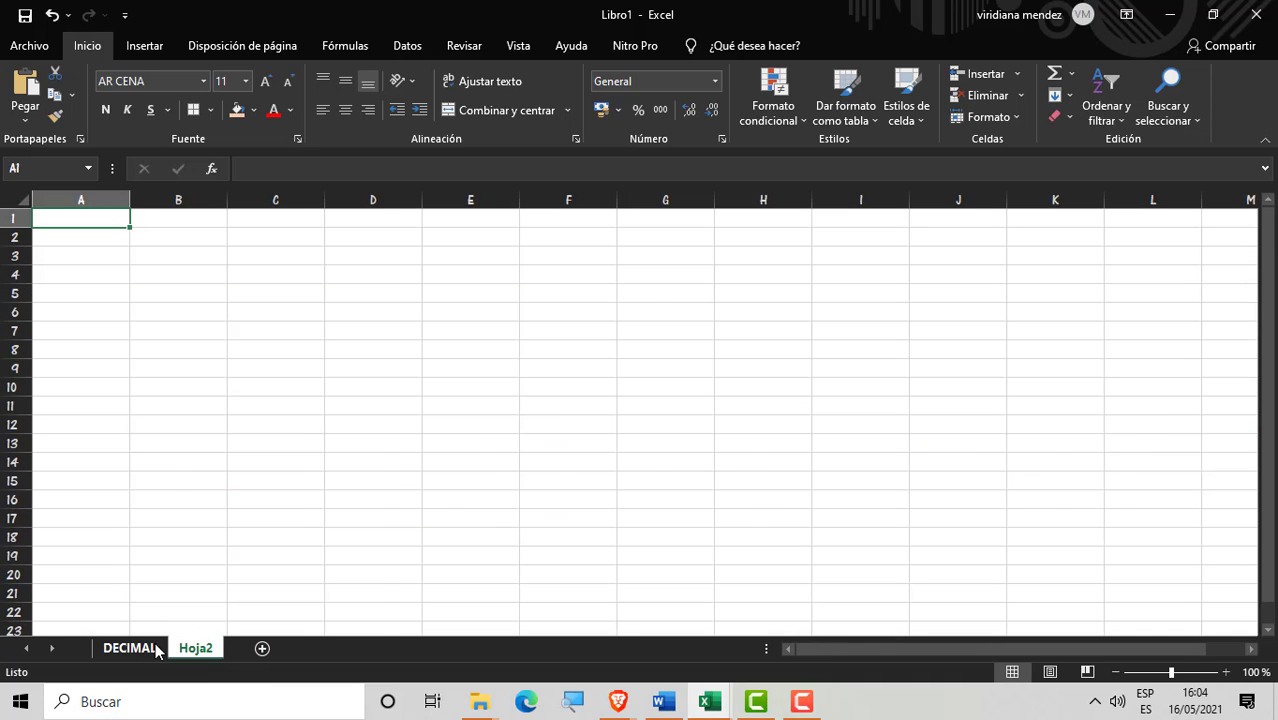
pyautogui.click(130, 648)
pyautogui.click(300, 236)
pyautogui.moveTo(307, 272); pyautogui.dragTo(314, 302)
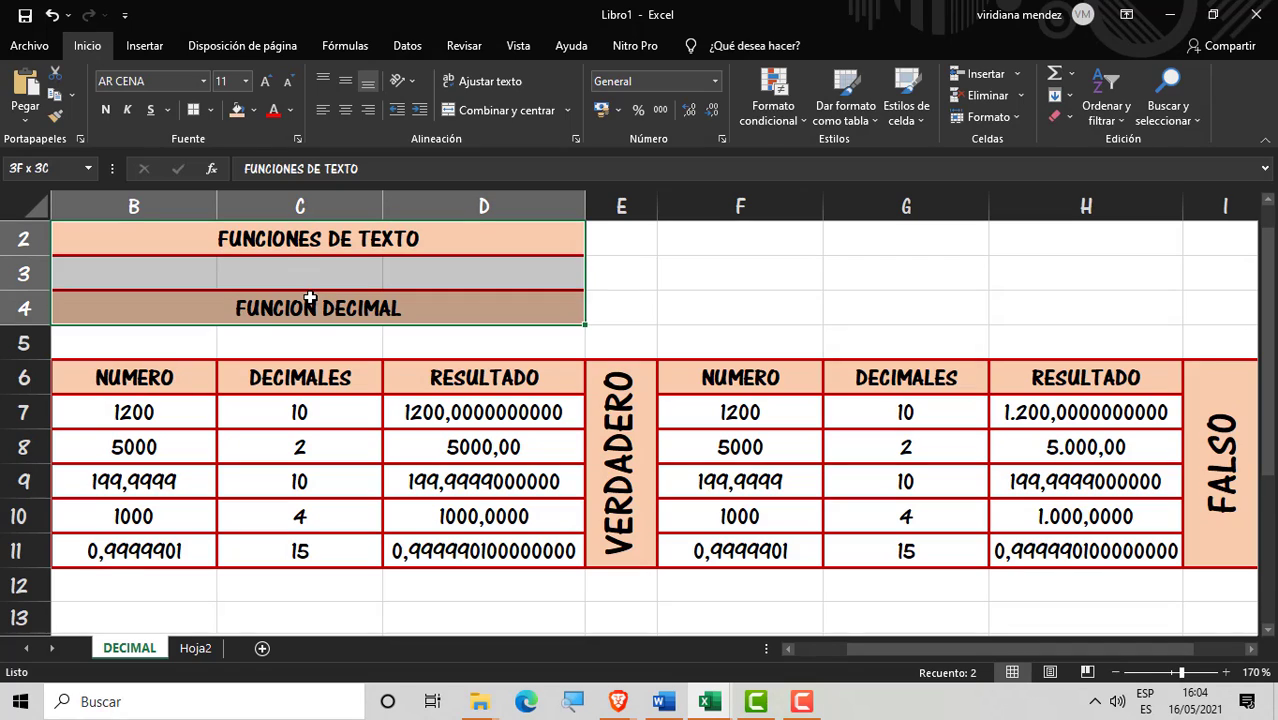
pyautogui.hotkey('ctrl', 'c')
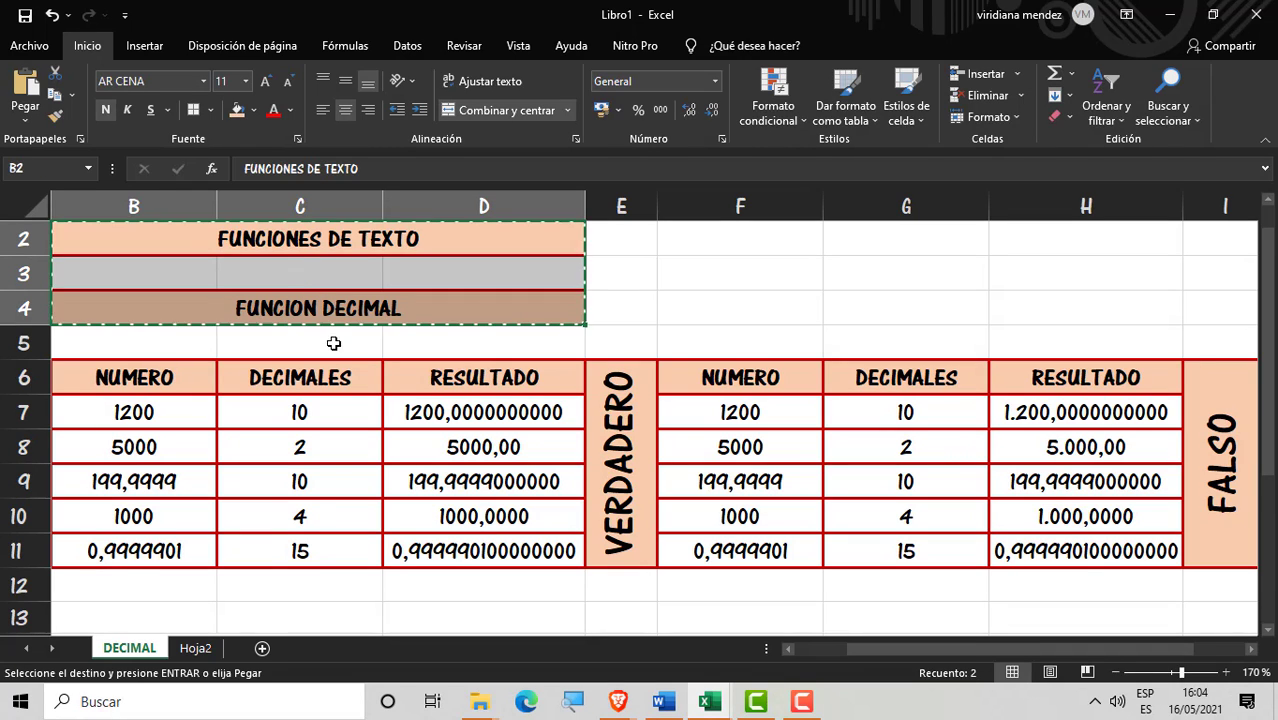
pyautogui.click(210, 650)
pyautogui.click(160, 238)
pyautogui.hotkey('ctrl', 'v')
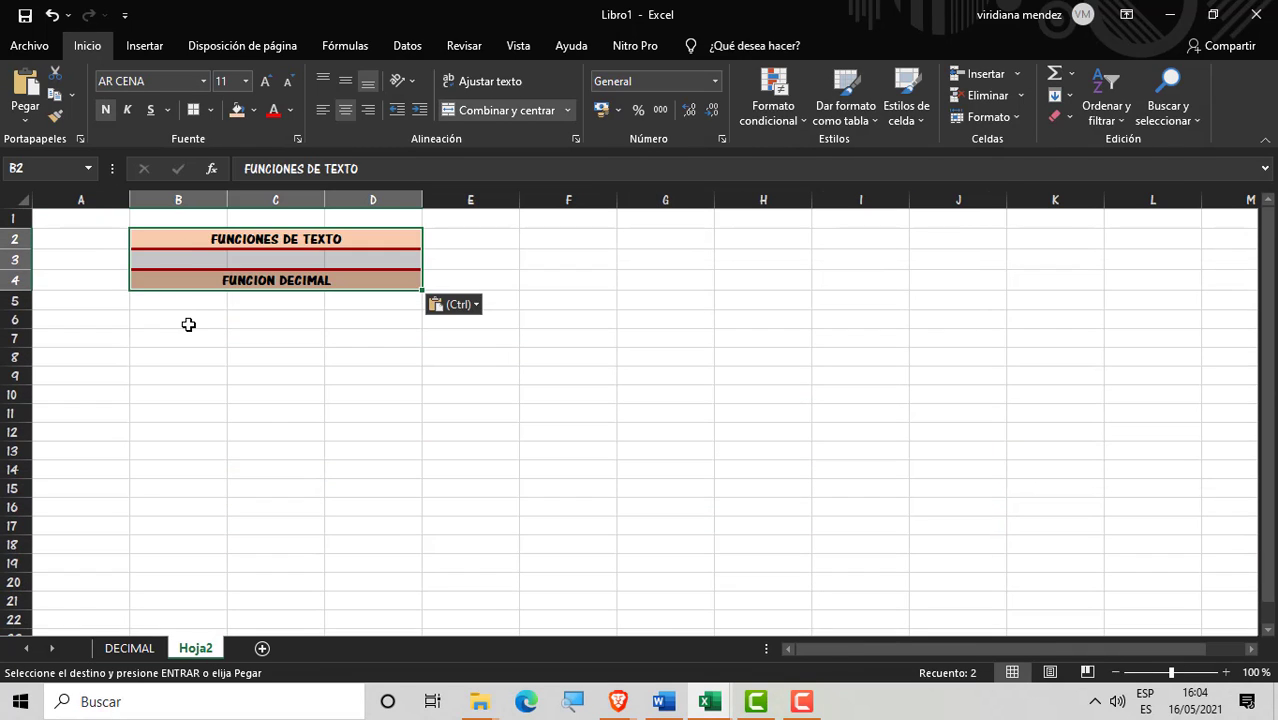
# Step: Change the pasted subtitle in B4 of Hoja2 to FUNCION ENCONTRAR
pyautogui.click(185, 320)
pyautogui.click(1226, 672)
pyautogui.click(1226, 672)
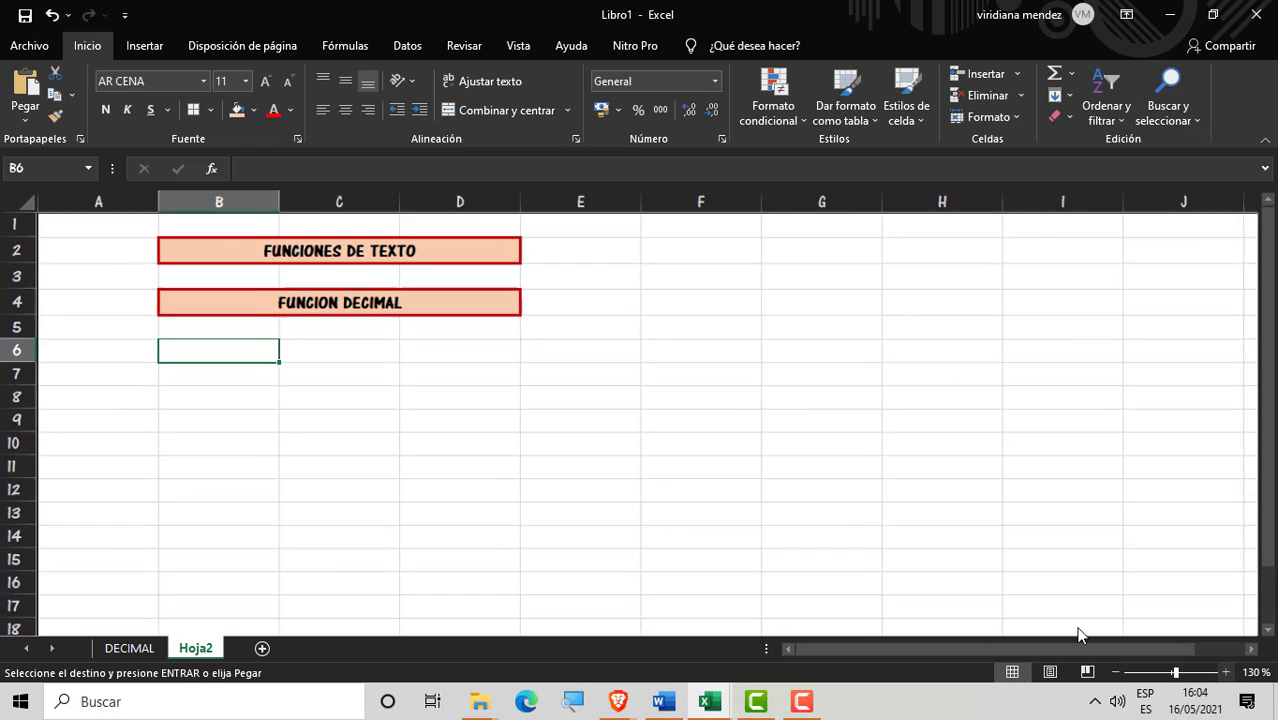
pyautogui.click(1226, 672)
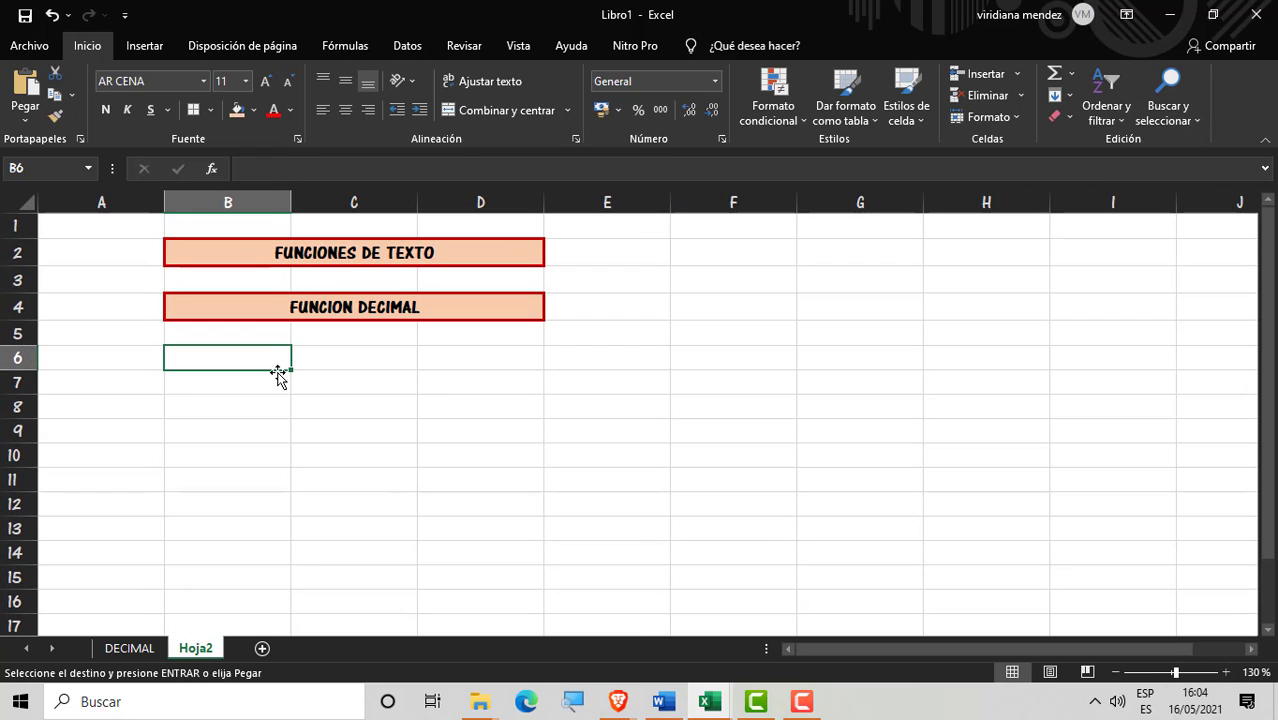
pyautogui.doubleClick(423, 308)
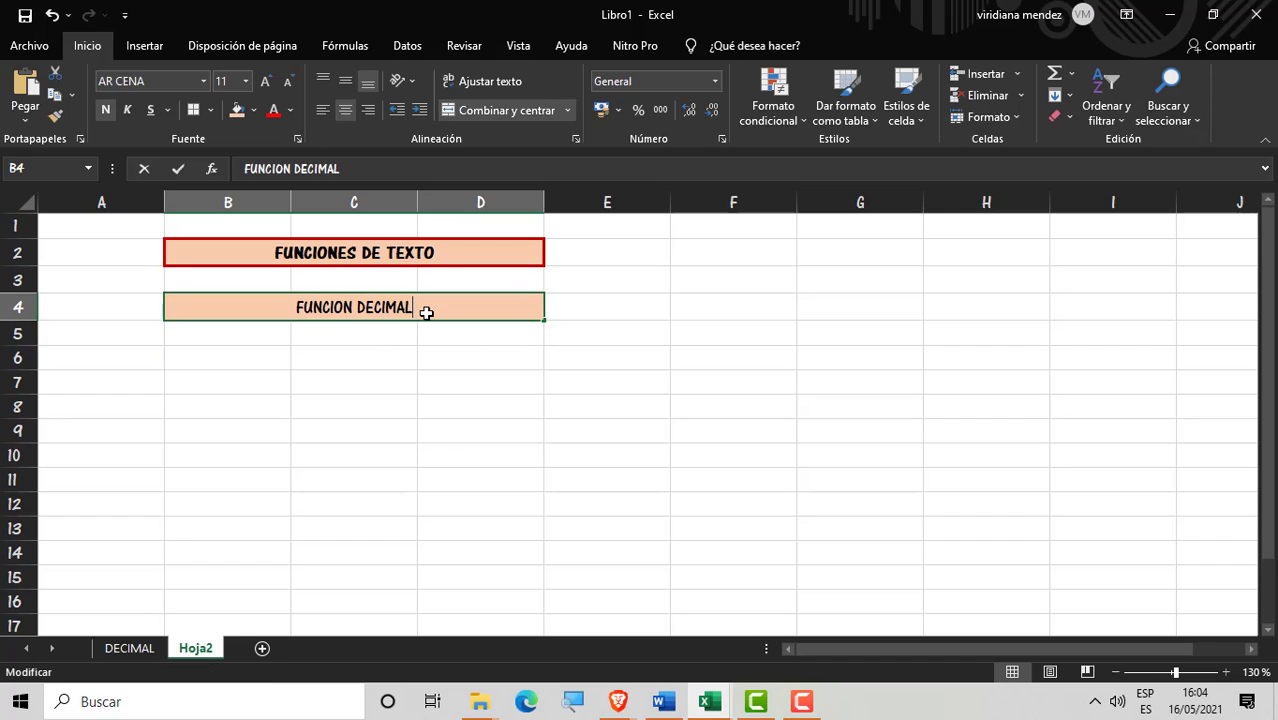
pyautogui.press('BackSpace')
pyautogui.press('BackSpace')
pyautogui.press('BackSpace')
pyautogui.press('BackSpace')
pyautogui.press('BackSpace')
pyautogui.press('BackSpace')
pyautogui.press('BackSpace')
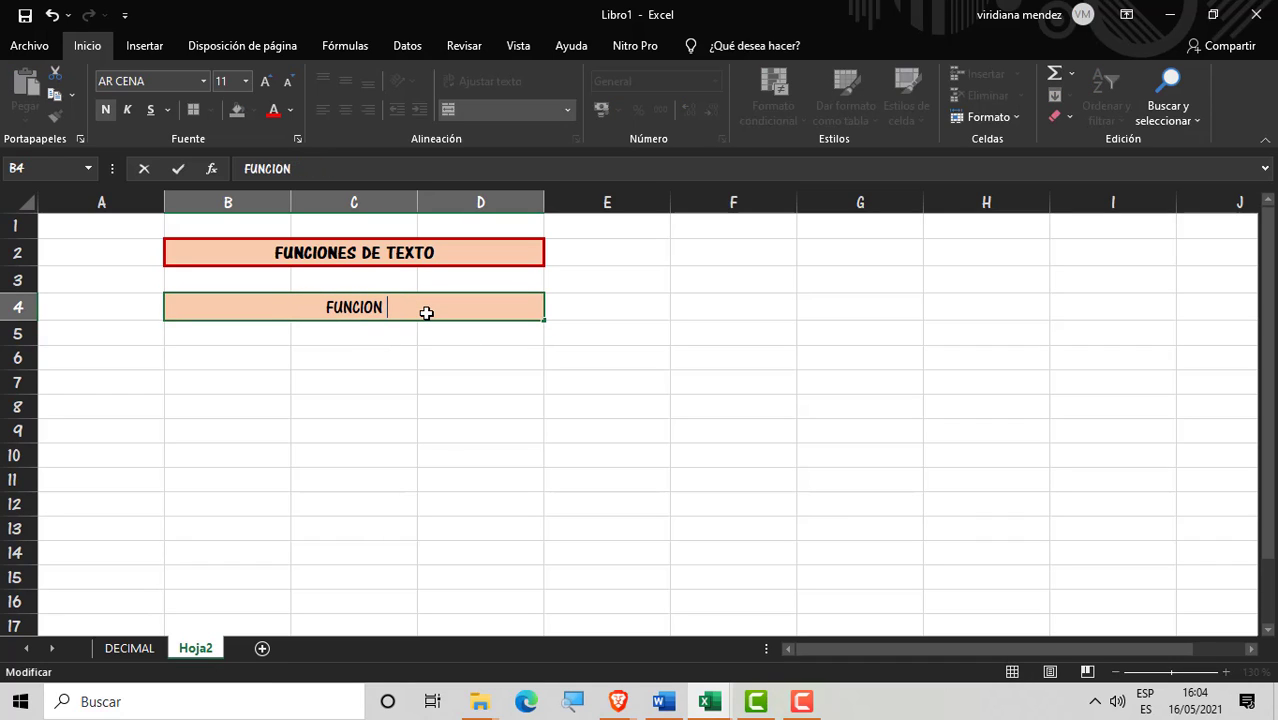
pyautogui.write('ENC')
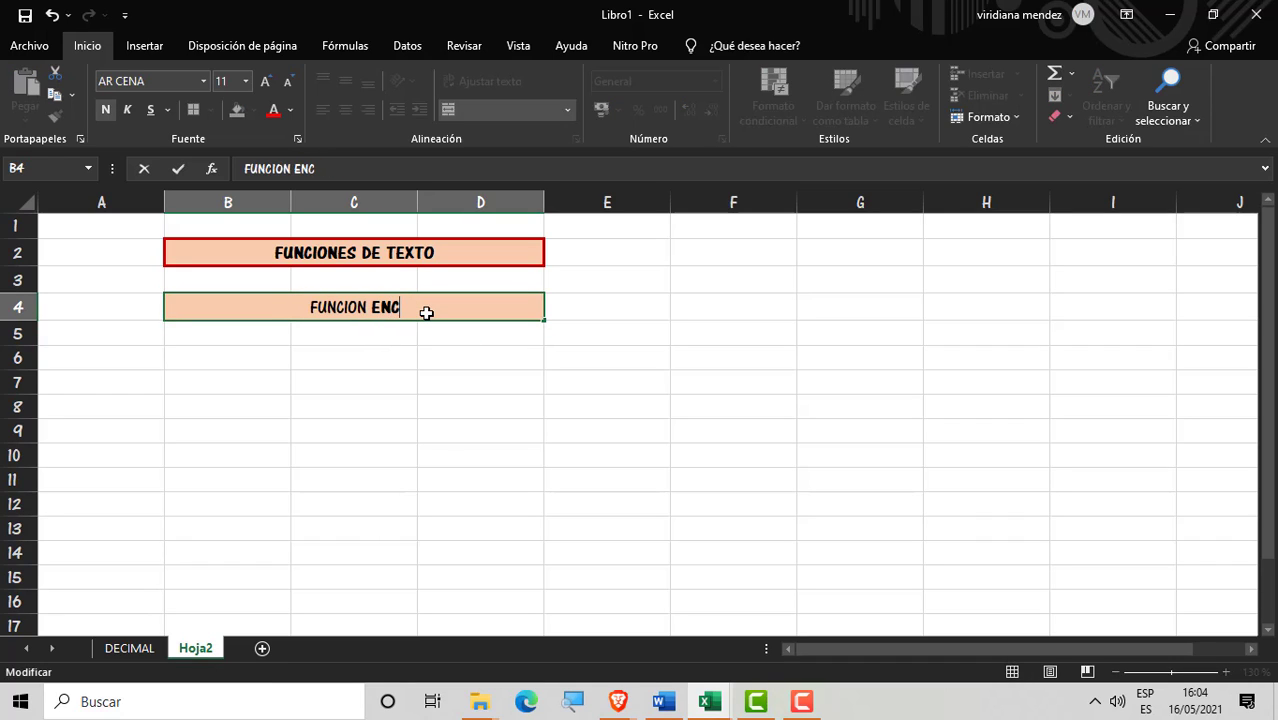
pyautogui.write('ONTRAR')
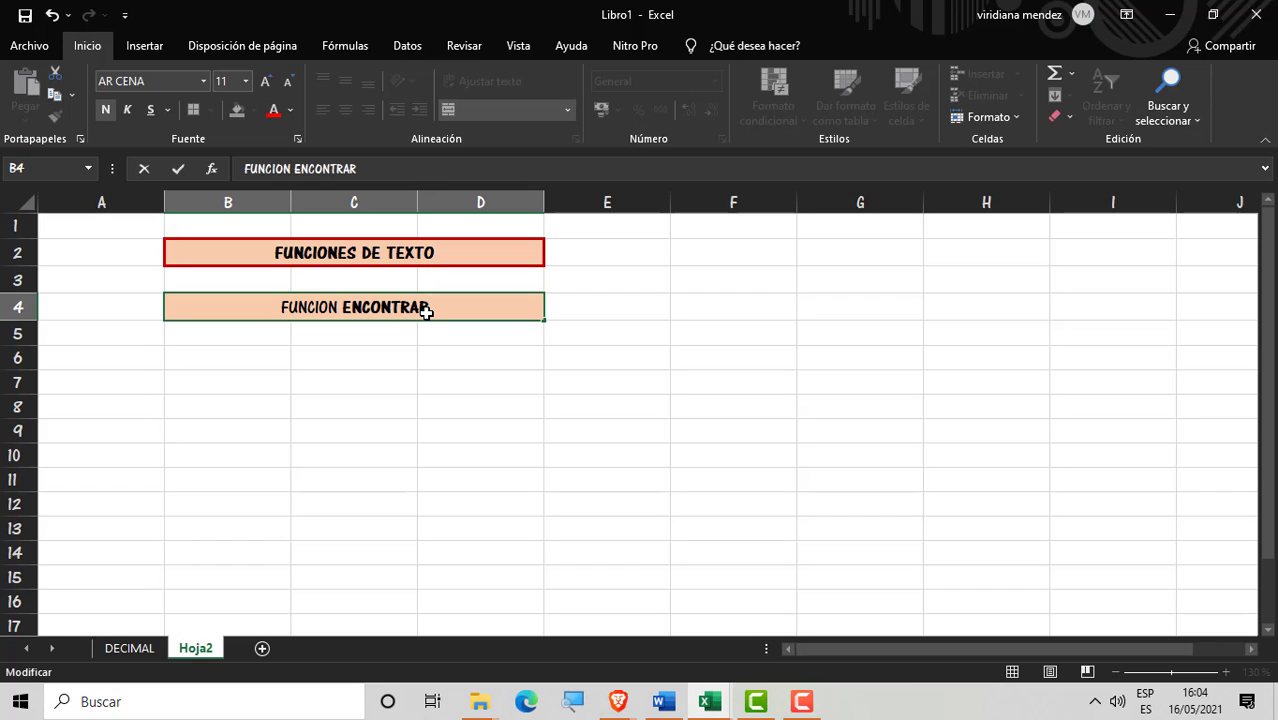
pyautogui.click(249, 451)
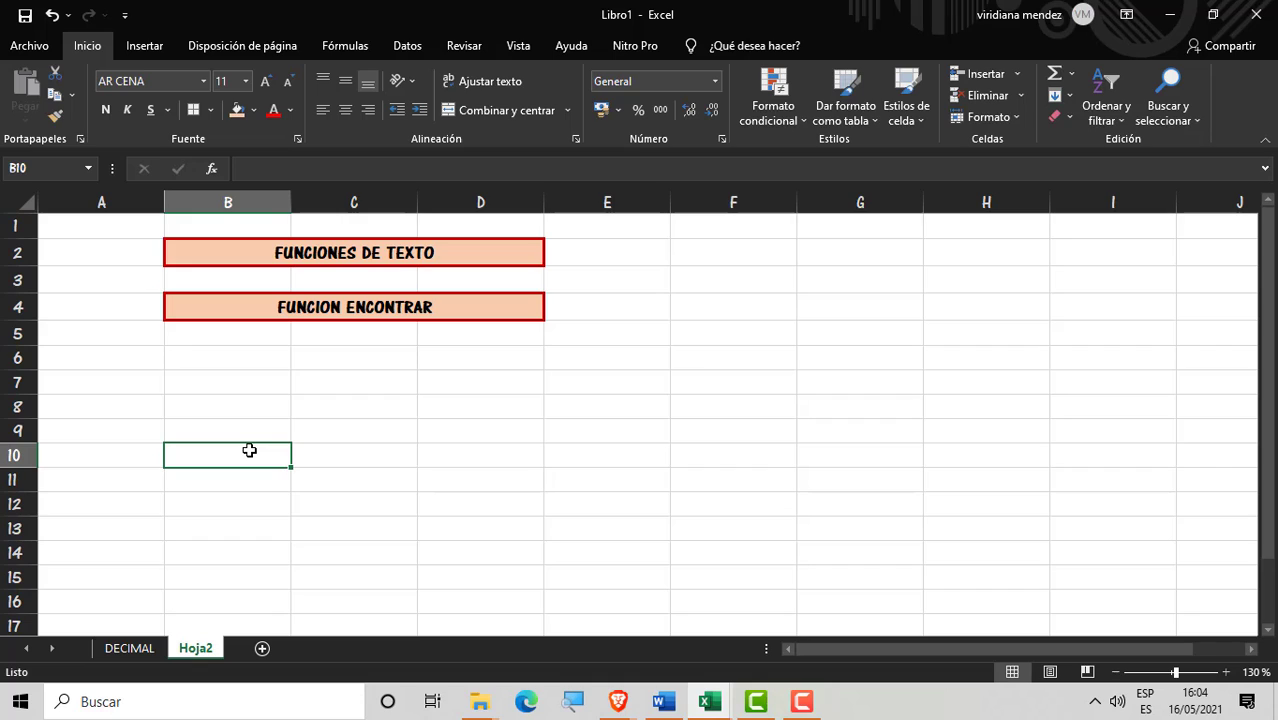
# Step: Enter the label CADENA DE TEXTO in B7
pyautogui.click(260, 373)
pyautogui.write('CADENA DE ')
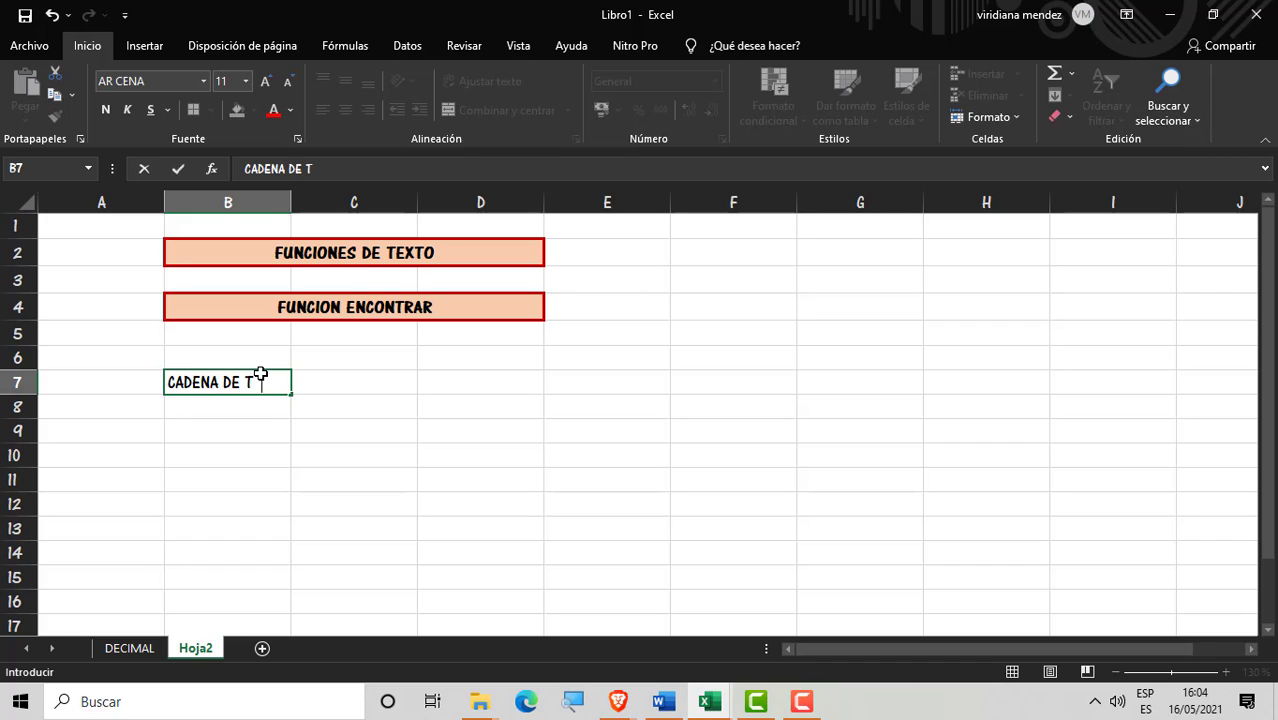
pyautogui.write('TEXTO')
pyautogui.press('Return')
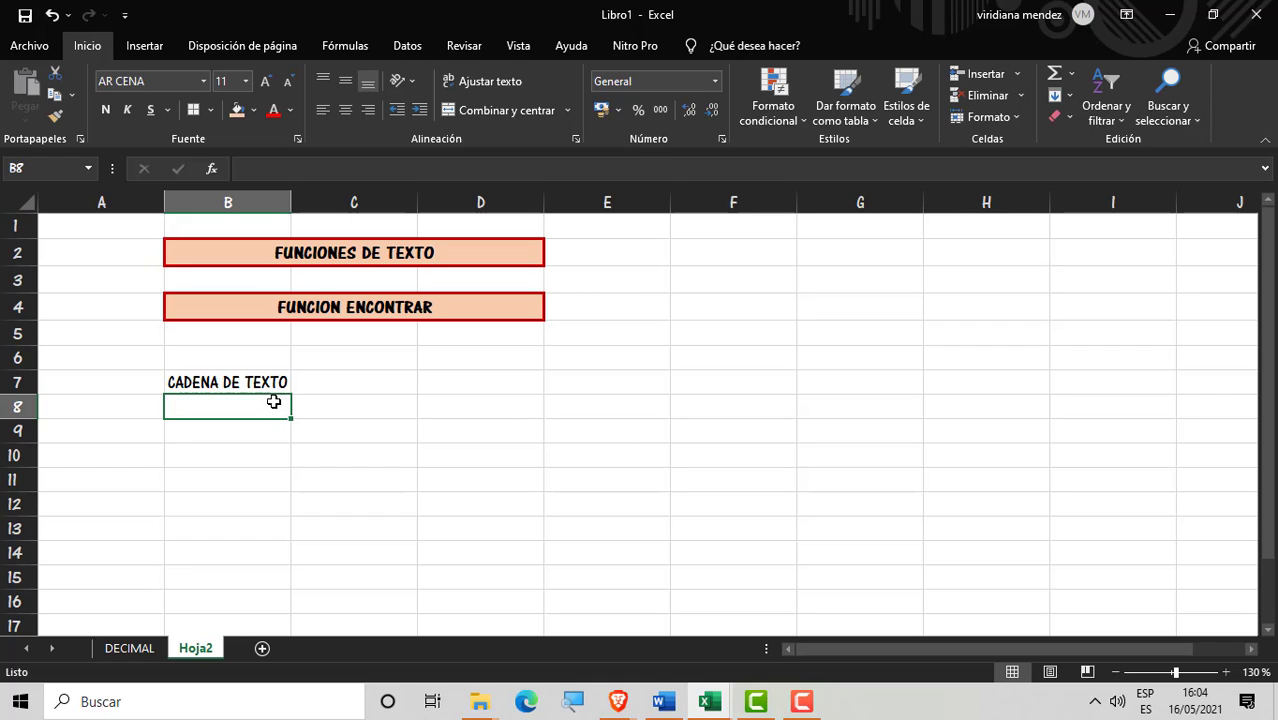
# Step: Merge and center cells B8:E8 below the CADENA DE TEXTO label
pyautogui.moveTo(267, 404); pyautogui.dragTo(571, 411)
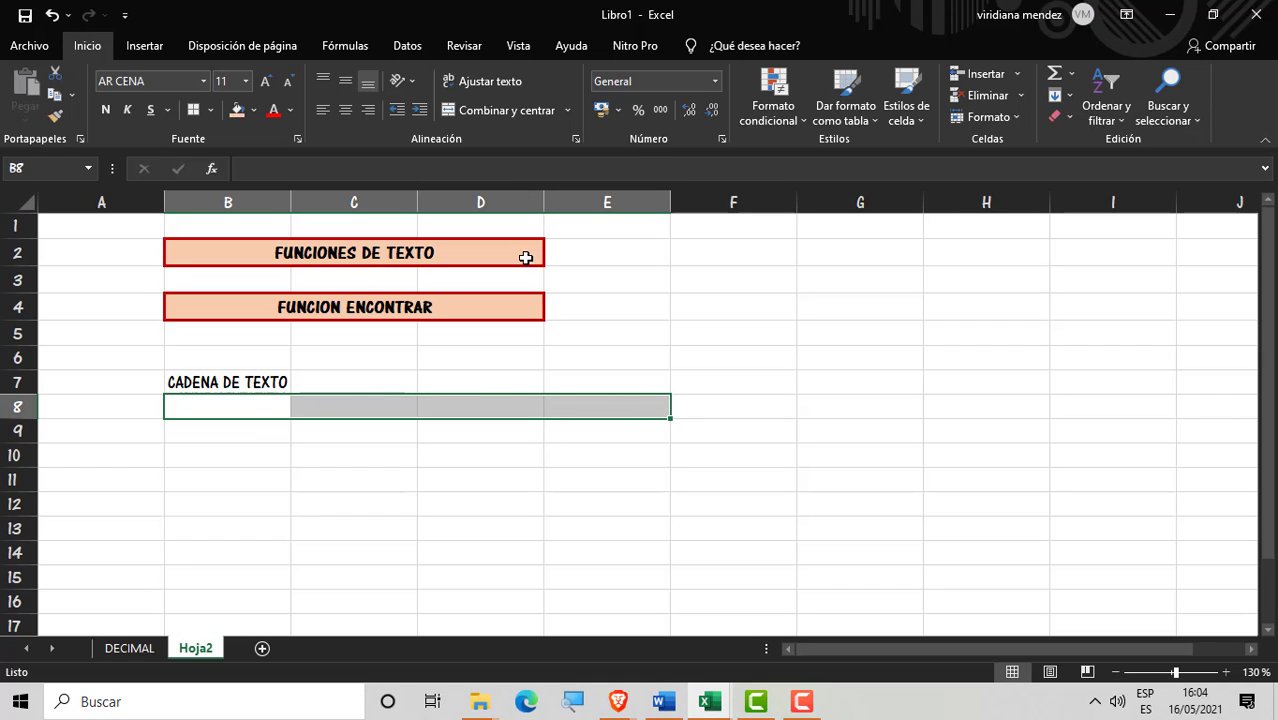
pyautogui.click(505, 111)
pyautogui.click(379, 488)
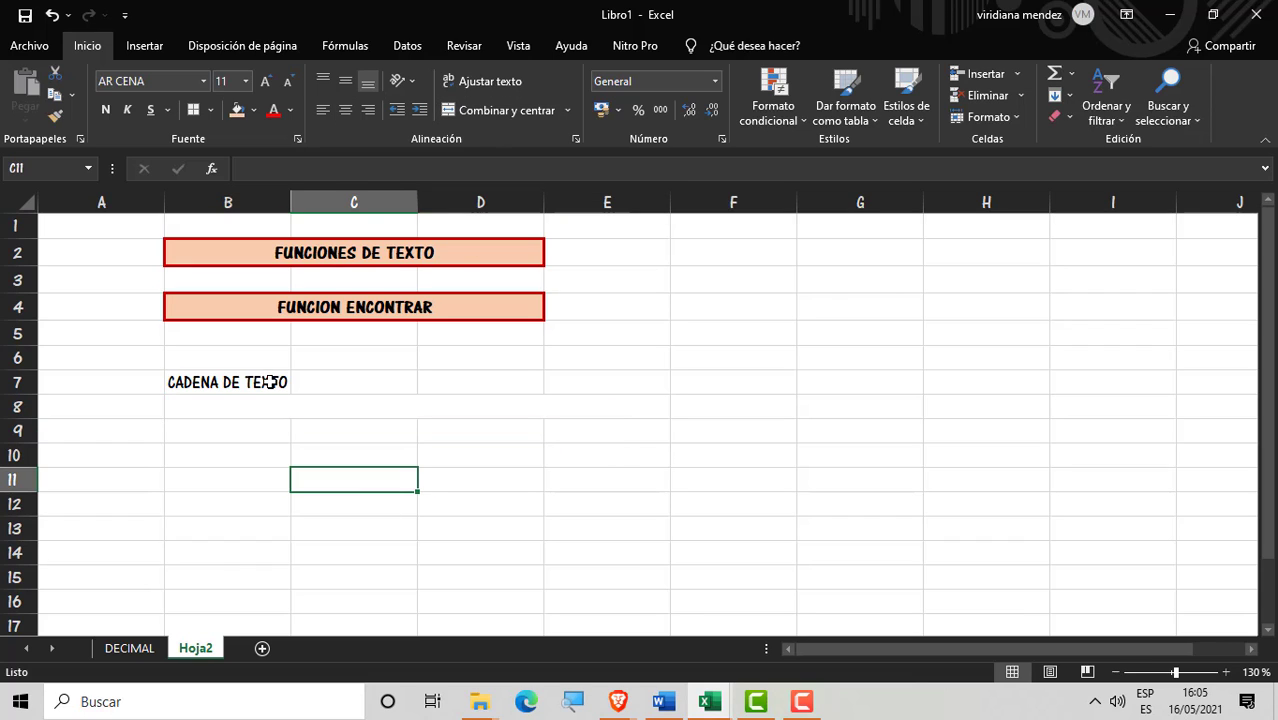
# Step: Give the B7 label the peach fill, bold text and red borders, and apply the same borders to the merged cell B8:E8
pyautogui.click(240, 380)
pyautogui.click(237, 110)
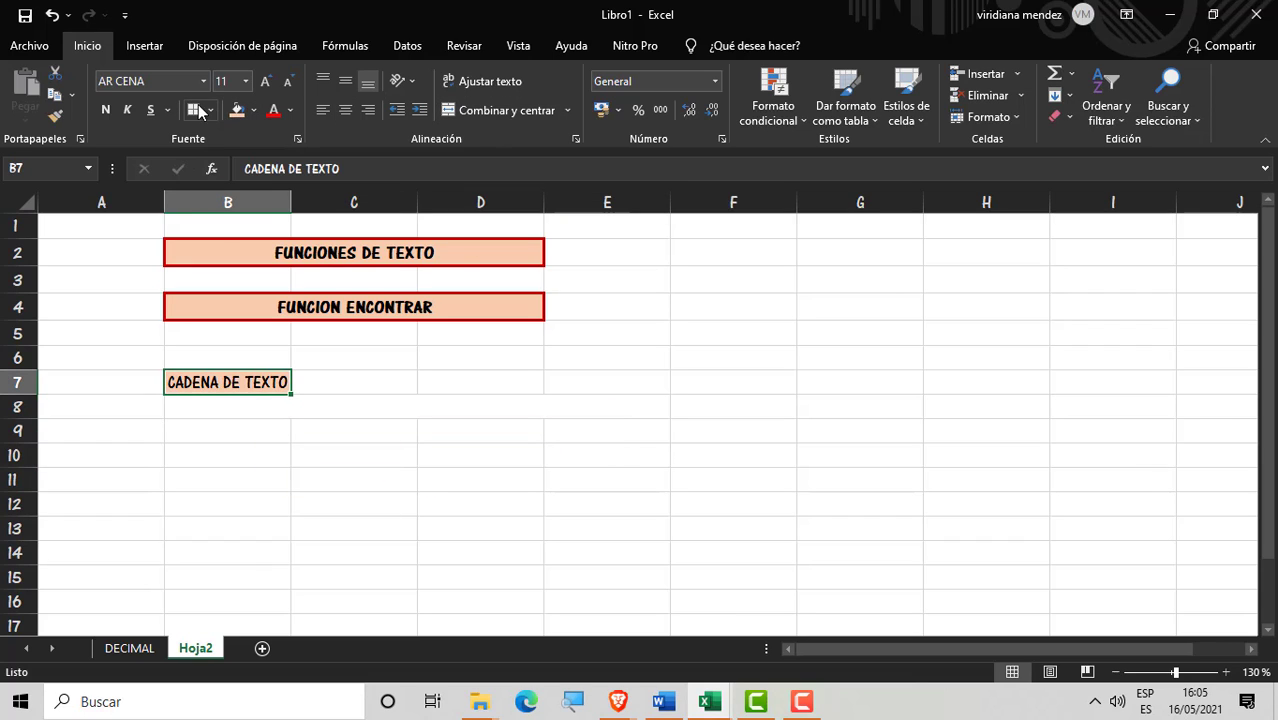
pyautogui.click(105, 110)
pyautogui.click(297, 415)
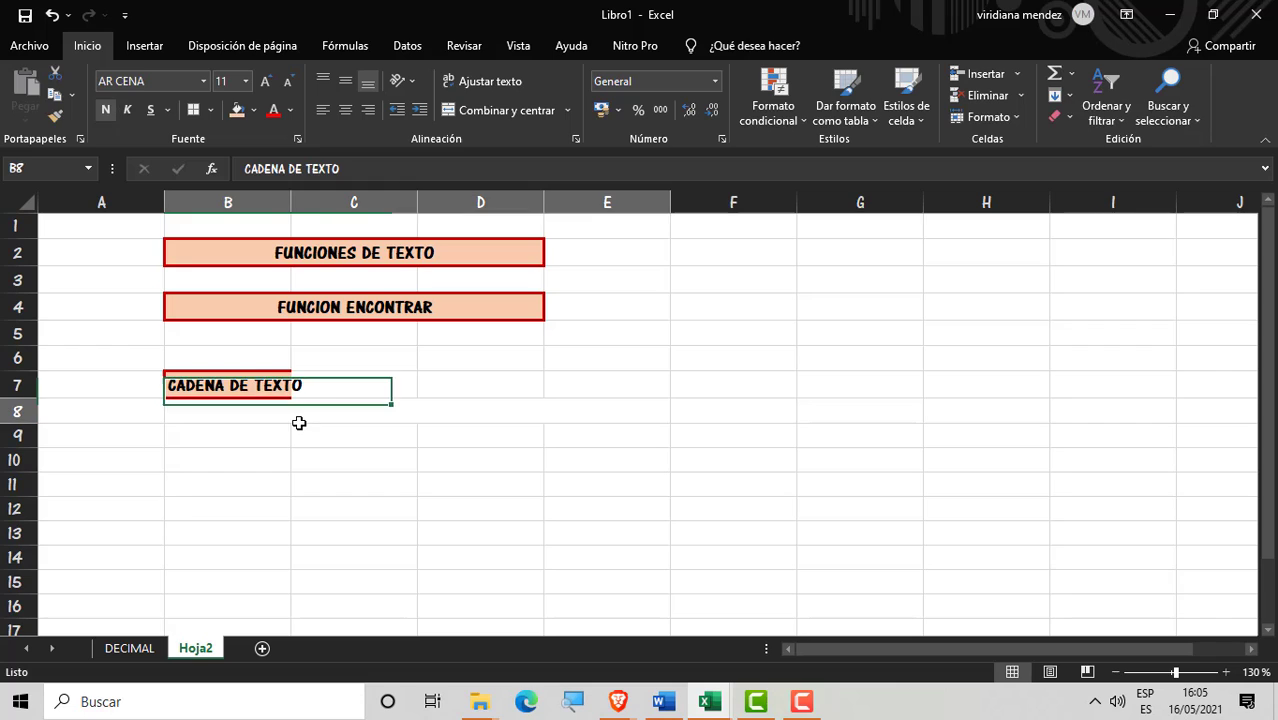
pyautogui.click(193, 110)
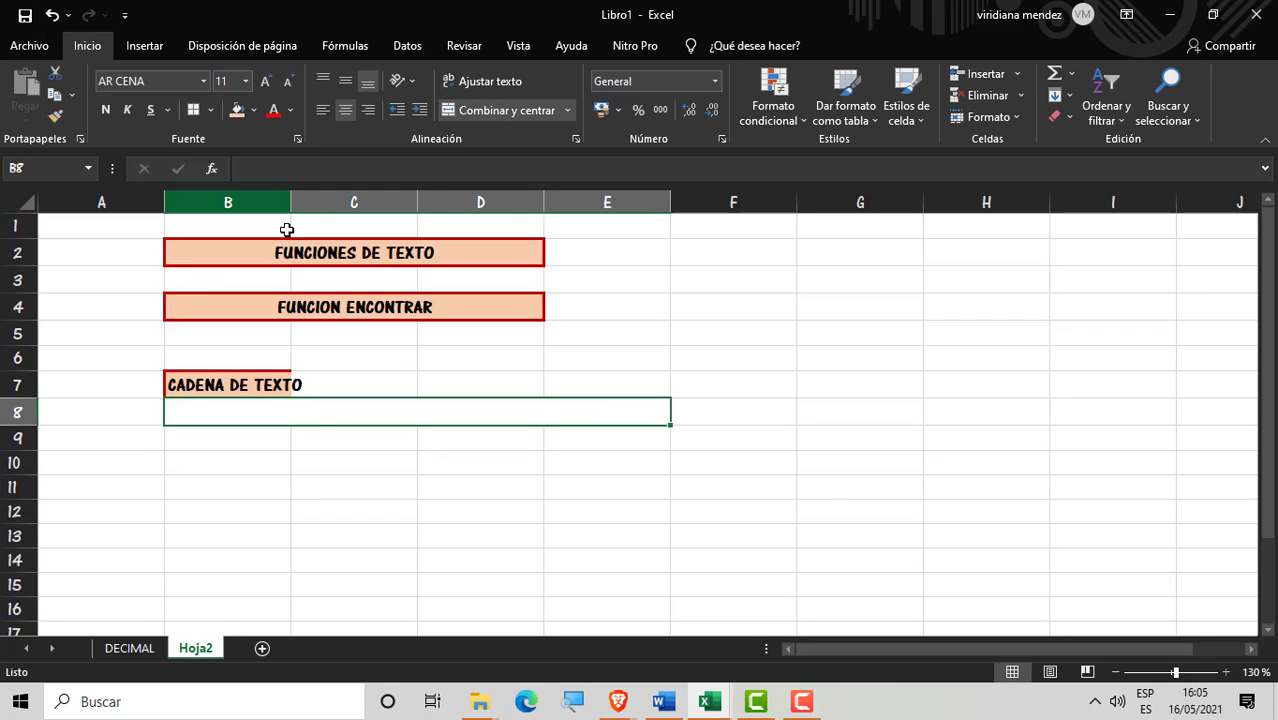
pyautogui.click(334, 434)
# Step: Widen column B so the bold CADENA DE TEXTO label fits
pyautogui.click(283, 384)
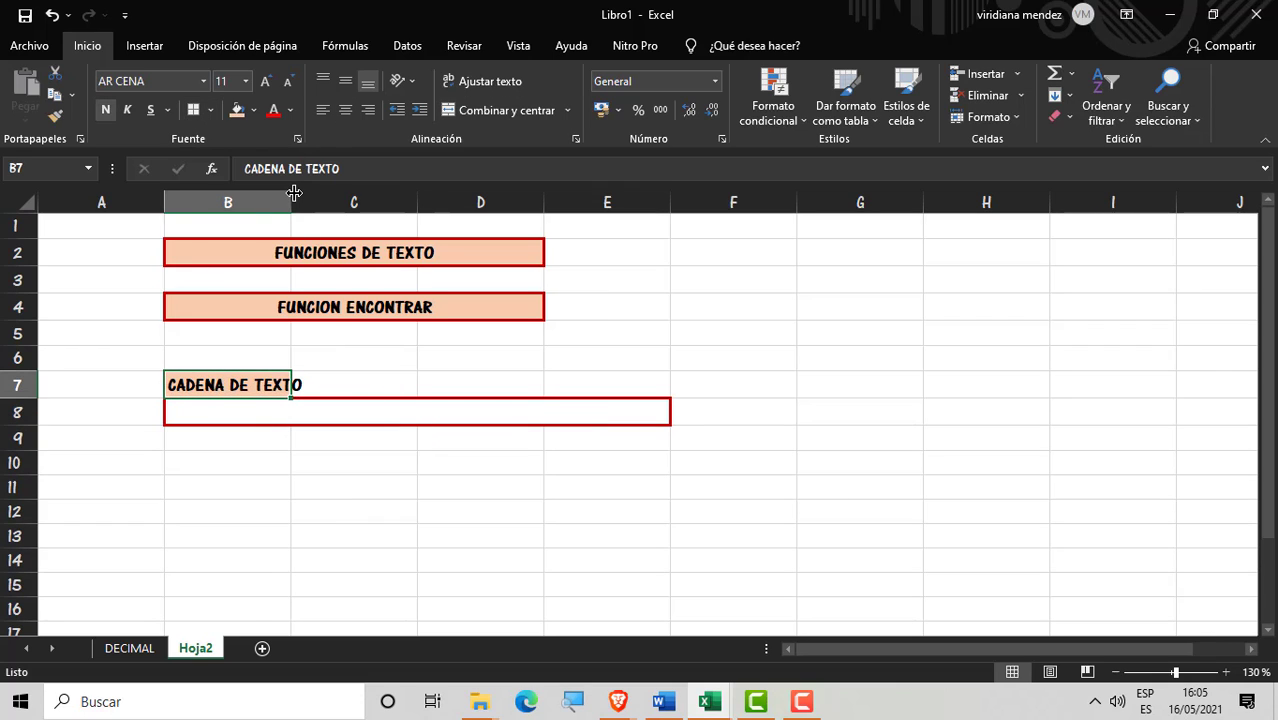
pyautogui.moveTo(294, 192); pyautogui.dragTo(308, 192)
pyautogui.click(405, 495)
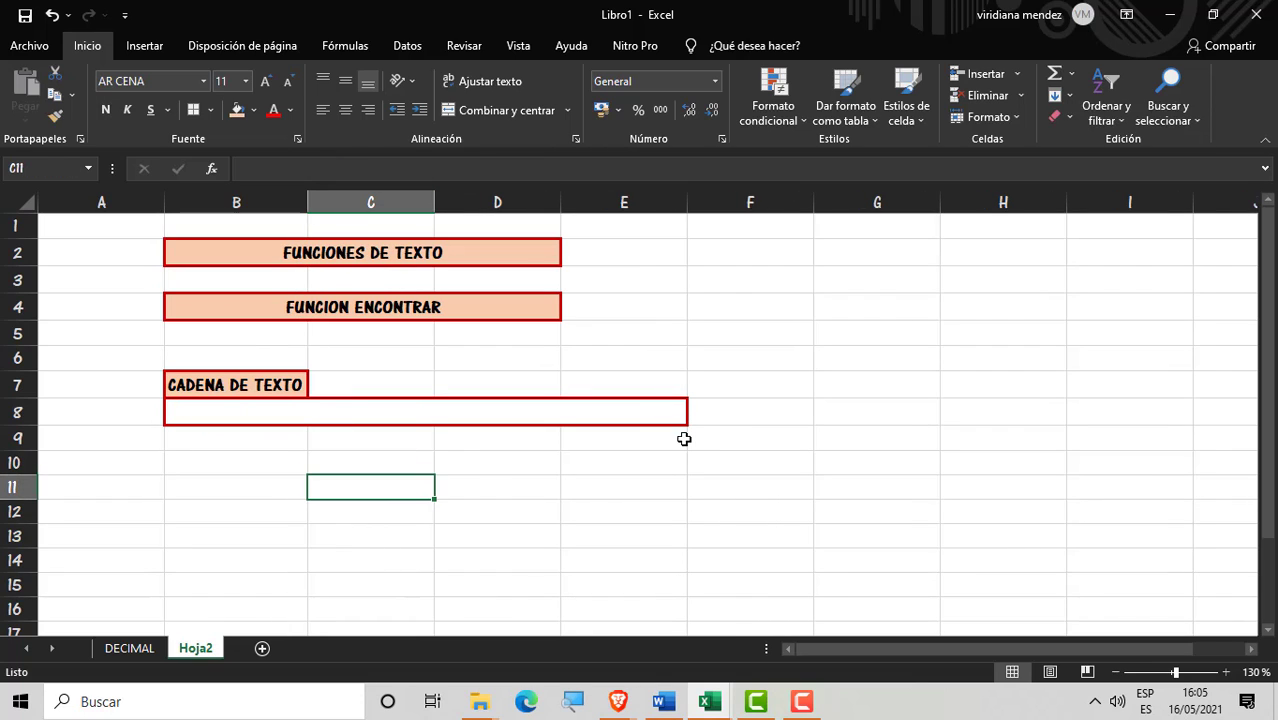
# Step: Enter the label LETRA BUSCADA in B10
pyautogui.click(735, 413)
pyautogui.click(796, 459)
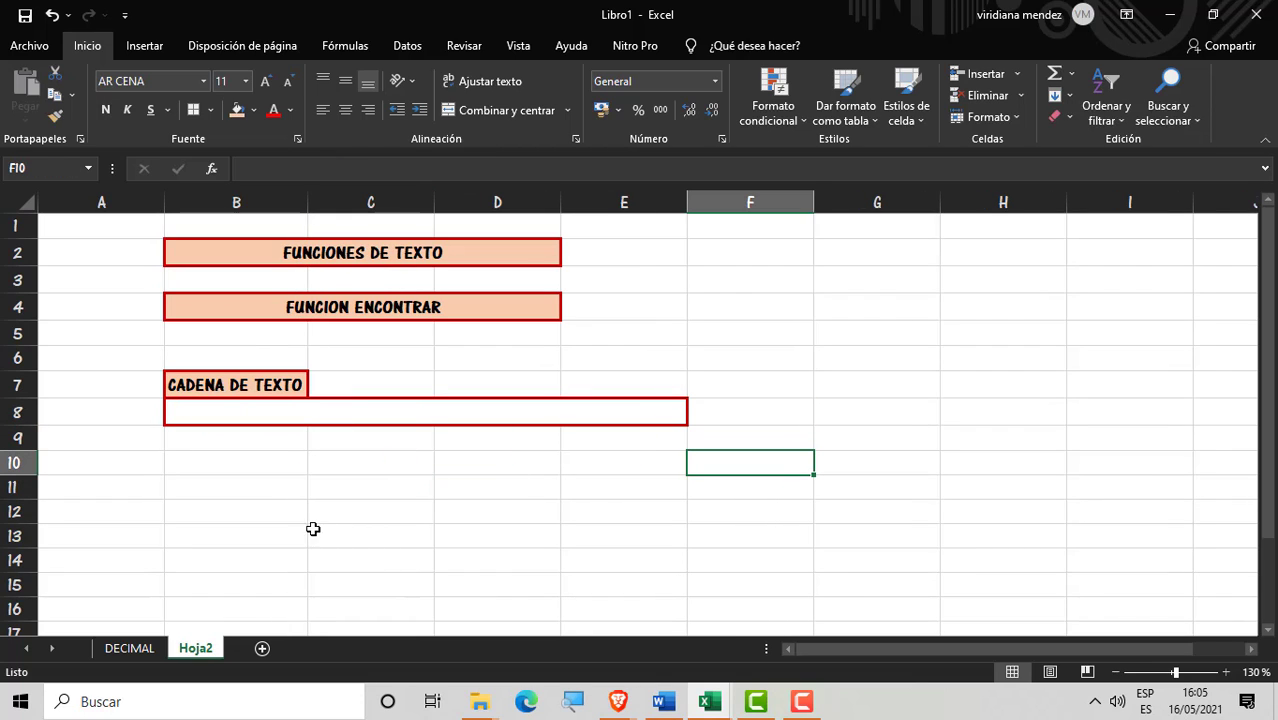
pyautogui.click(285, 471)
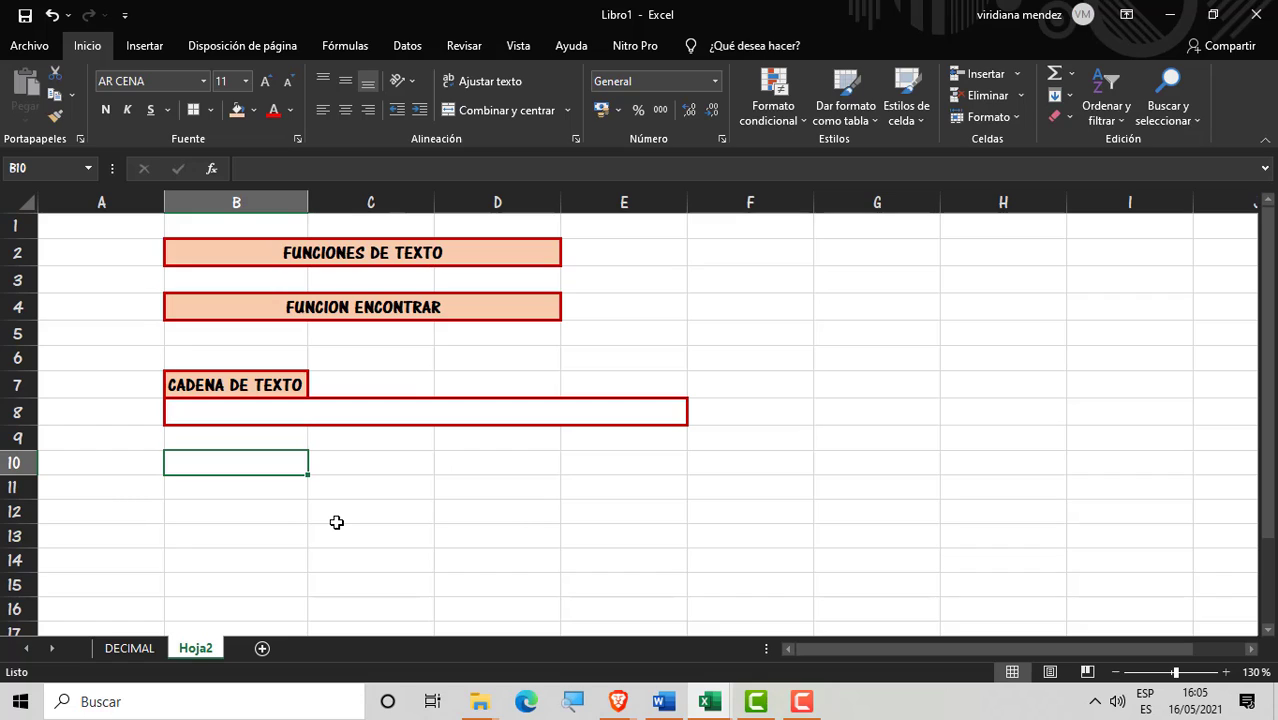
pyautogui.write('LETRA')
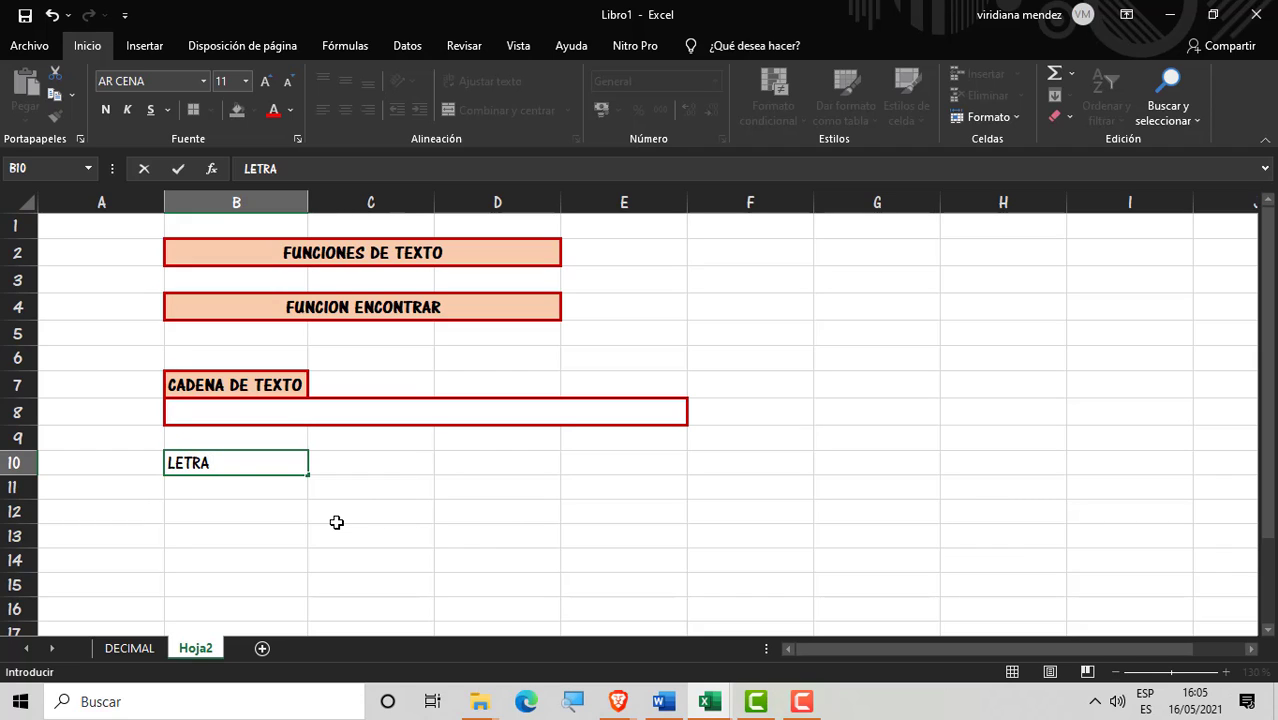
pyautogui.write(' BUSCADA')
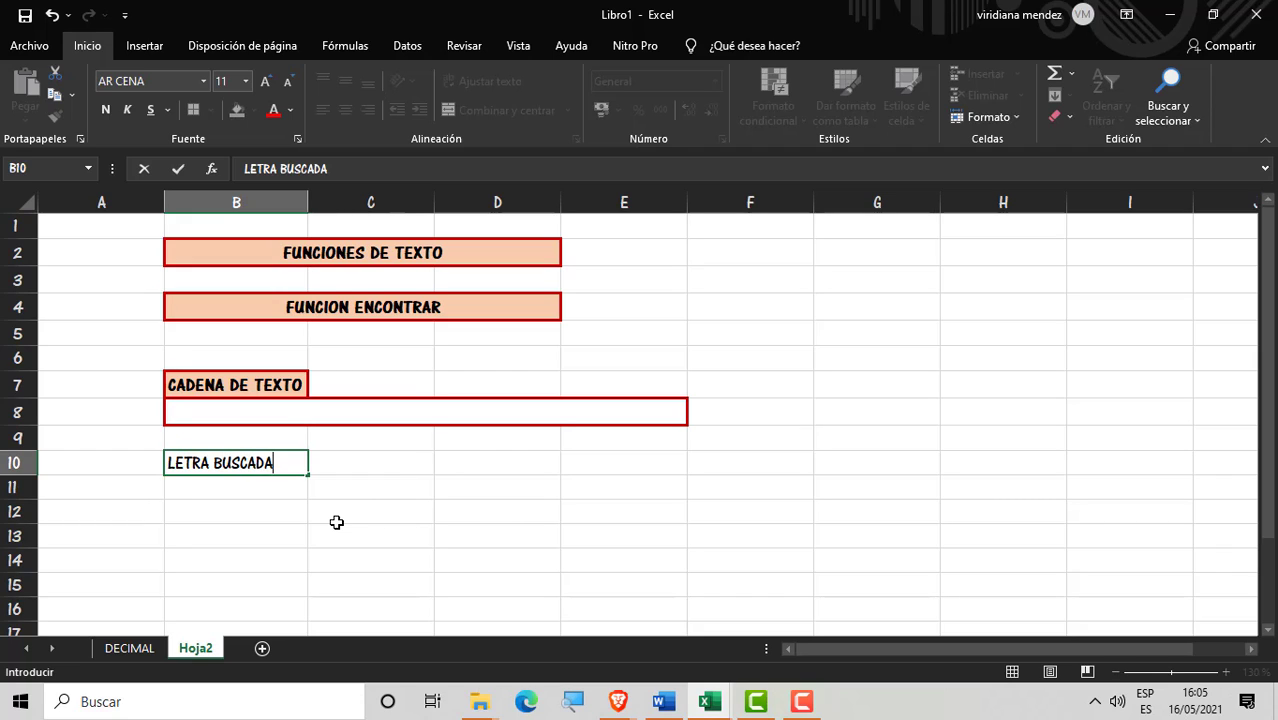
pyautogui.press('Return')
pyautogui.press('Return')
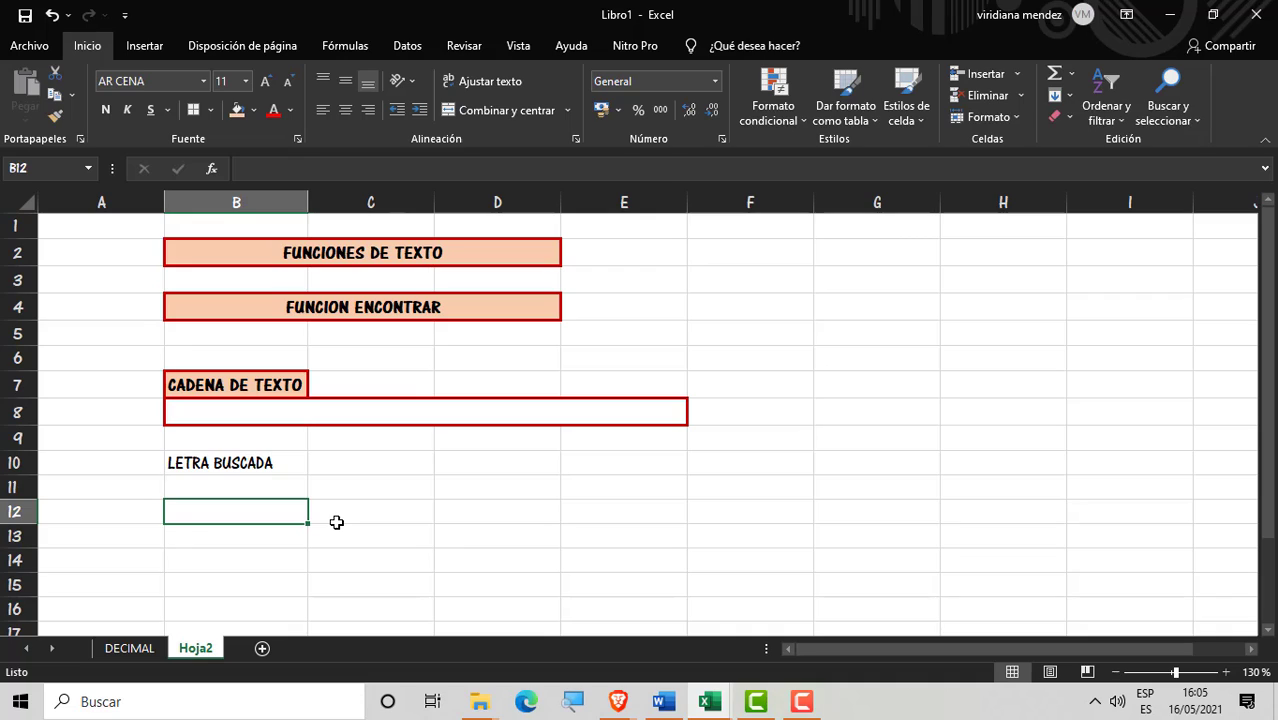
pyautogui.press('Return')
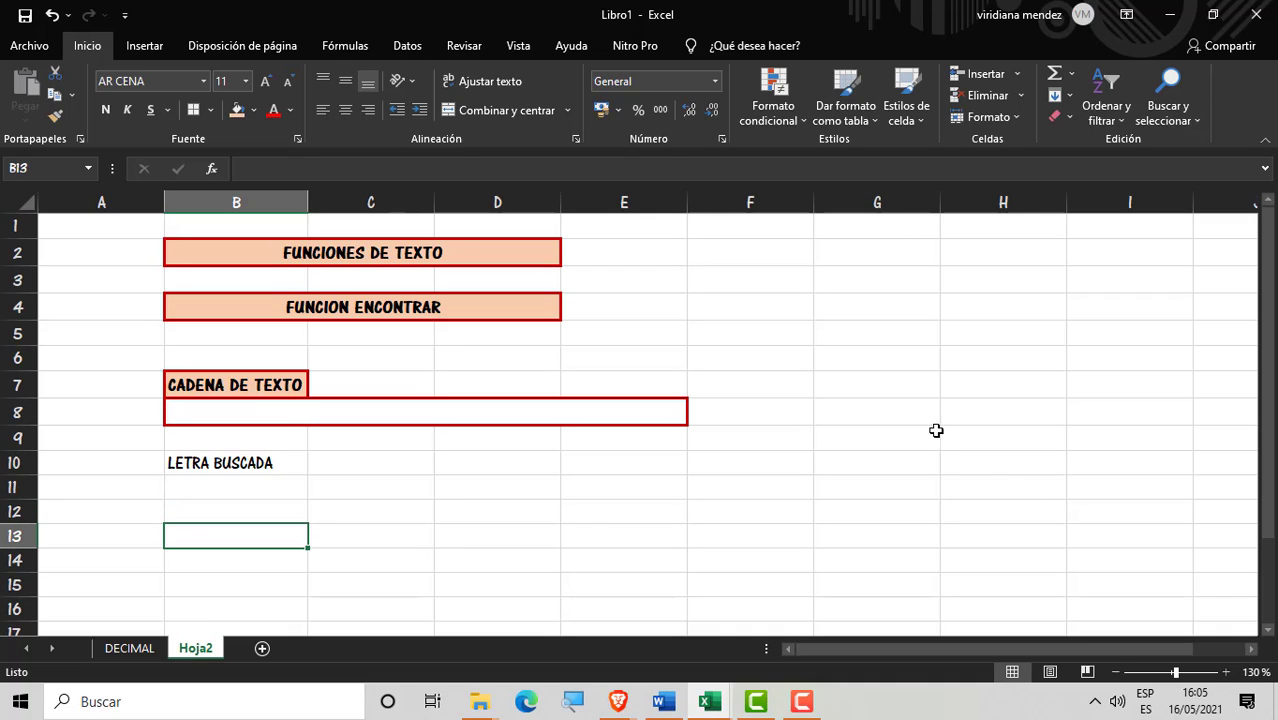
# Step: Enter the label RESULTADO in cell G8
pyautogui.click(848, 410)
pyautogui.write('R')
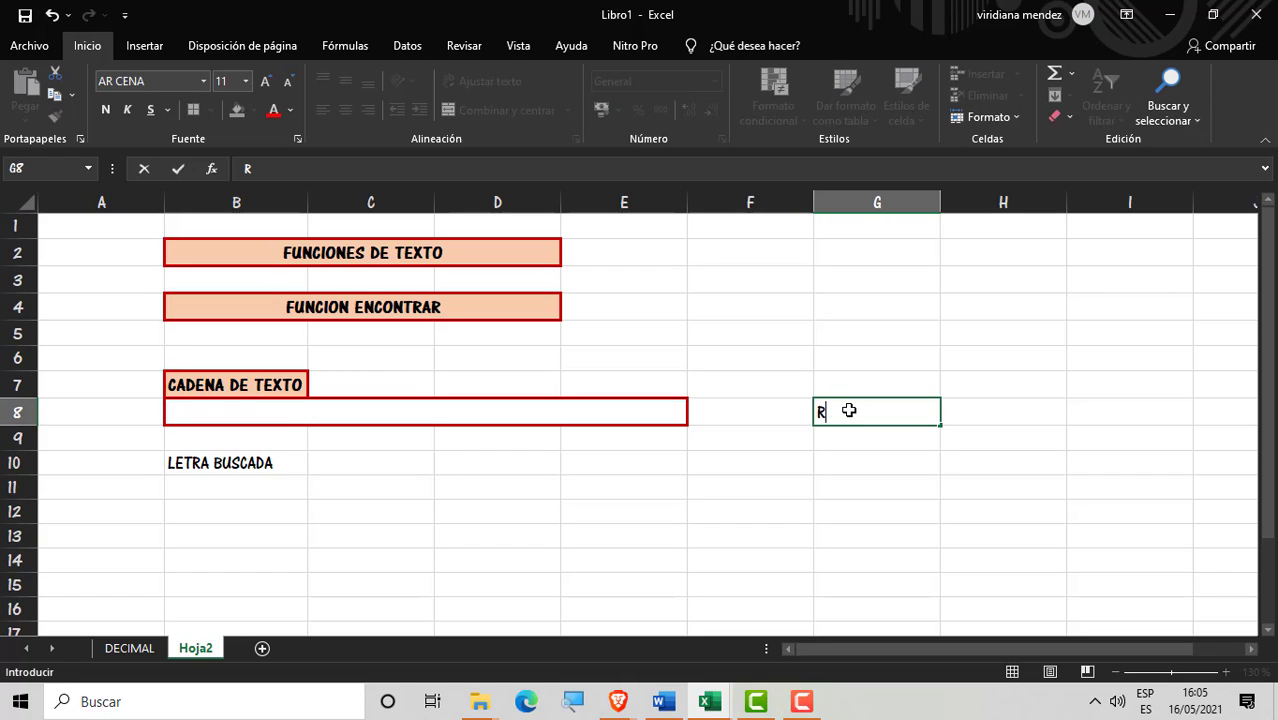
pyautogui.press('BackSpace')
pyautogui.press('BackSpace')
pyautogui.press('BackSpace')
pyautogui.write('ESULTADO')
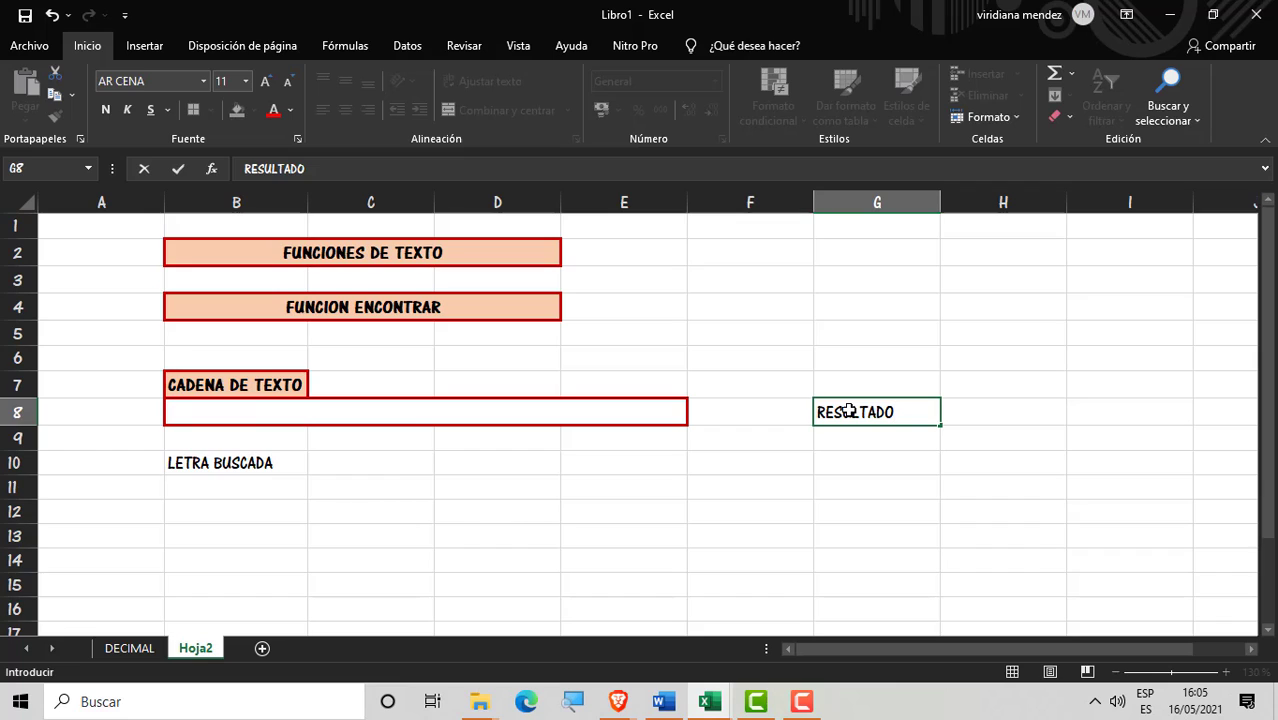
pyautogui.press('Return')
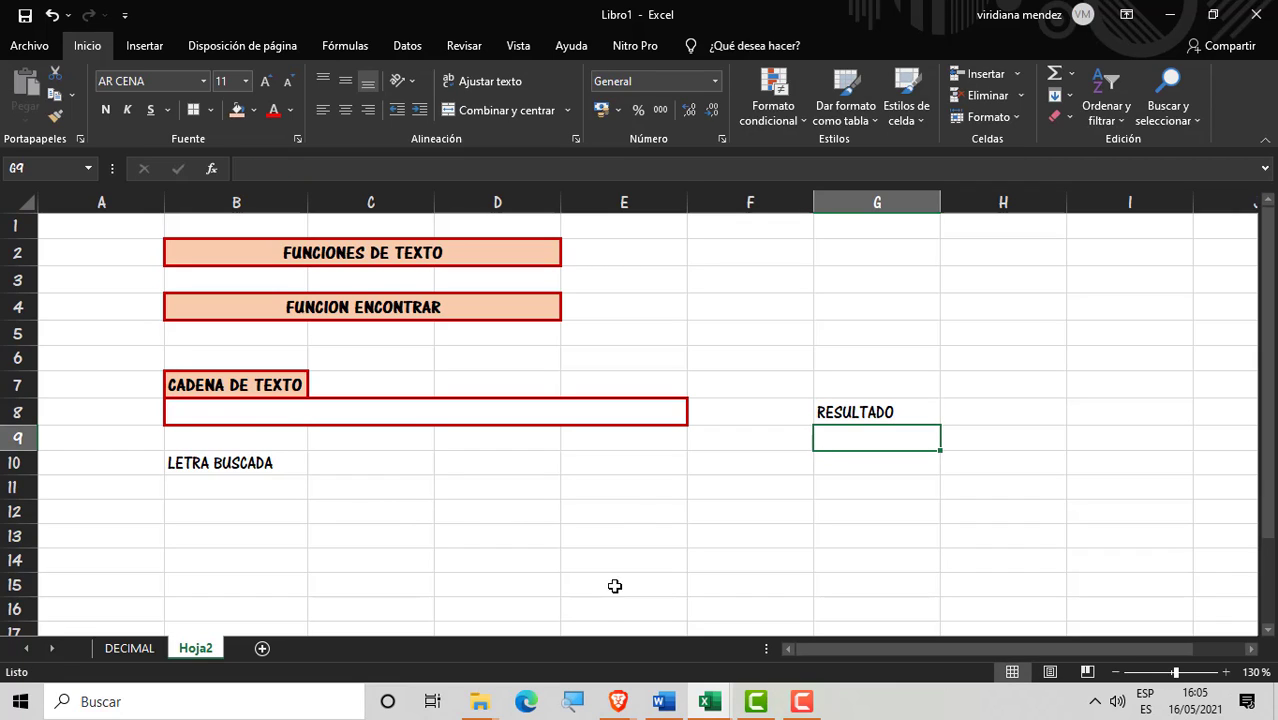
pyautogui.moveTo(636, 505); pyautogui.dragTo(636, 482)
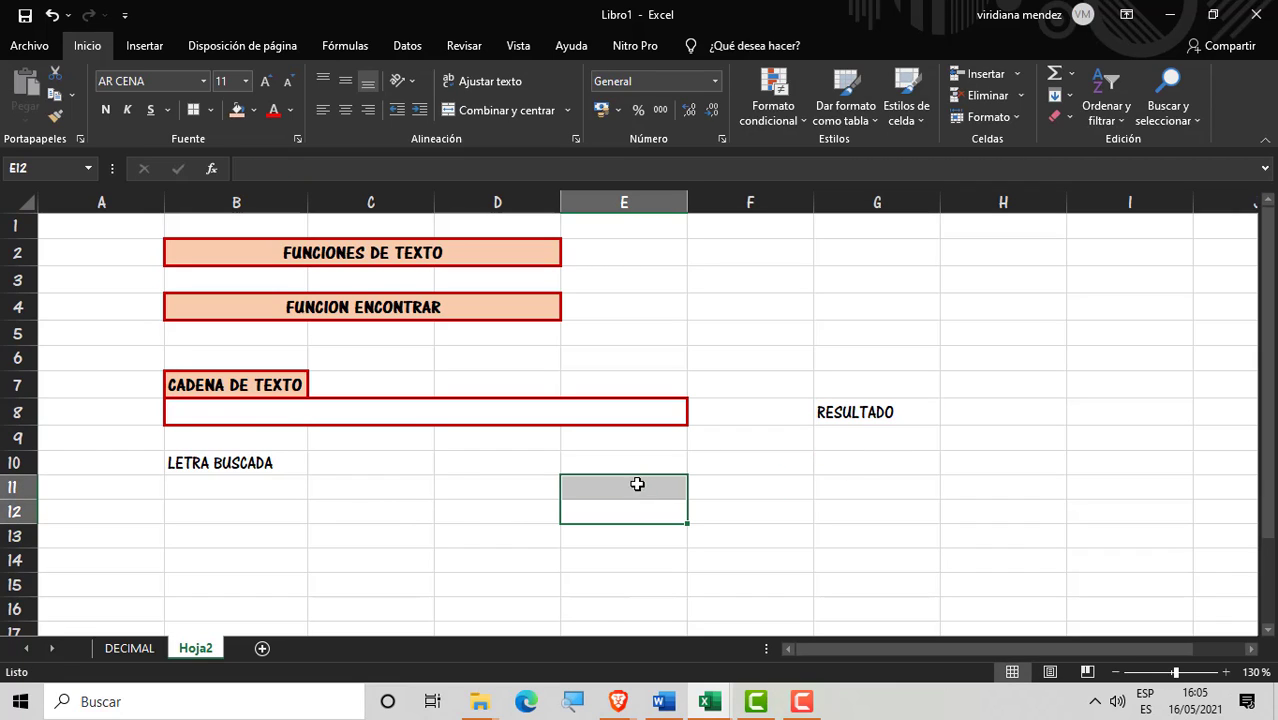
# Step: Apply red borders to the LETRA BUSCADA label in B10, and merge and center B11:E11 with the same borders
pyautogui.click(264, 467)
pyautogui.click(196, 112)
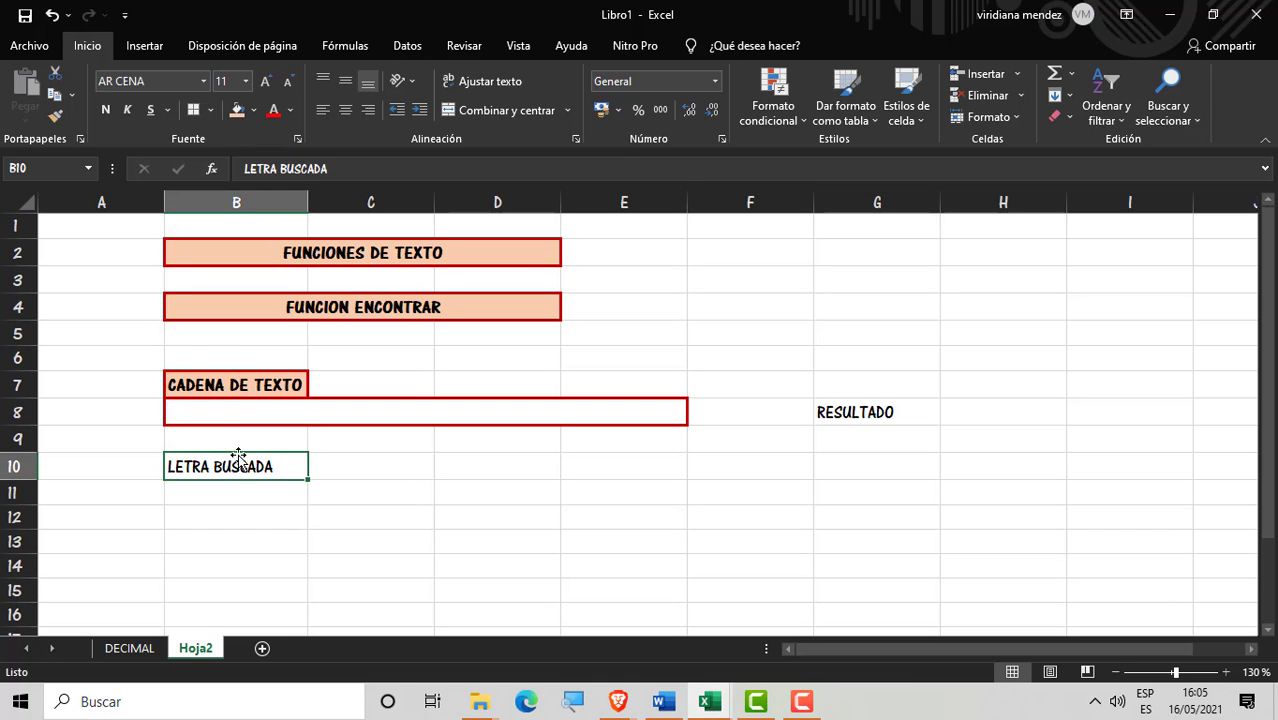
pyautogui.click(234, 490)
pyautogui.moveTo(377, 496); pyautogui.dragTo(605, 497)
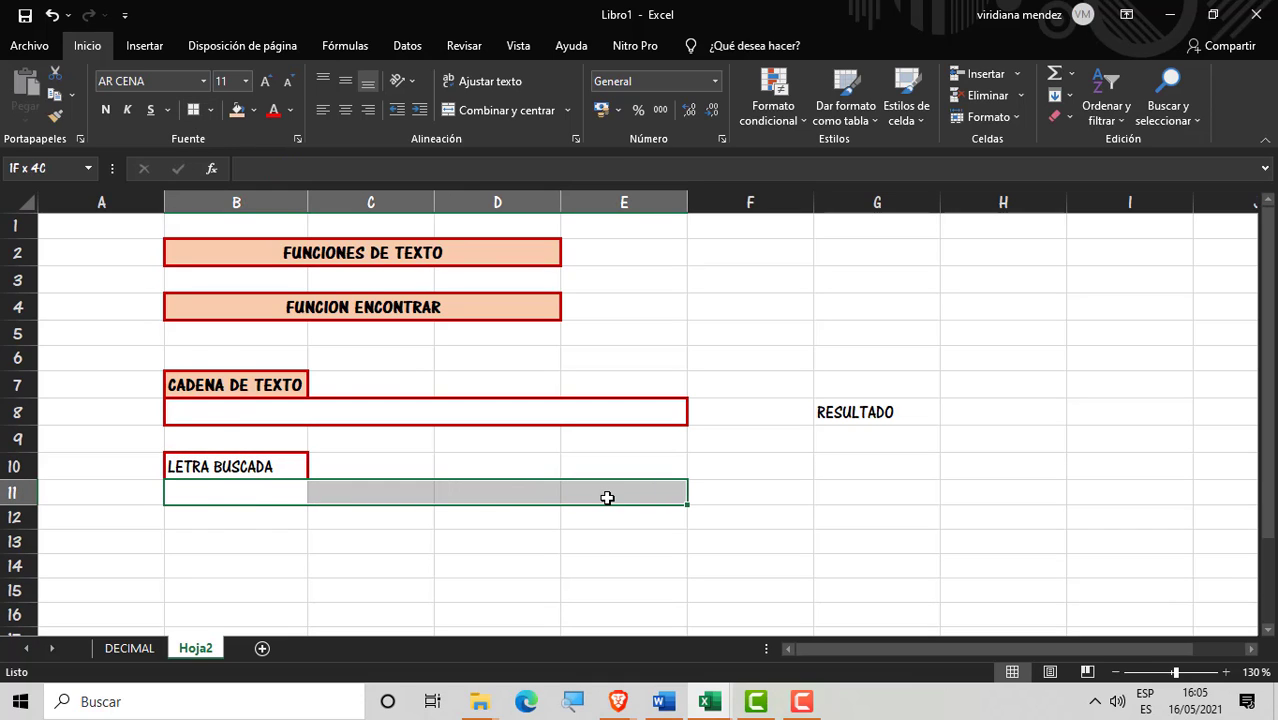
pyautogui.click(500, 110)
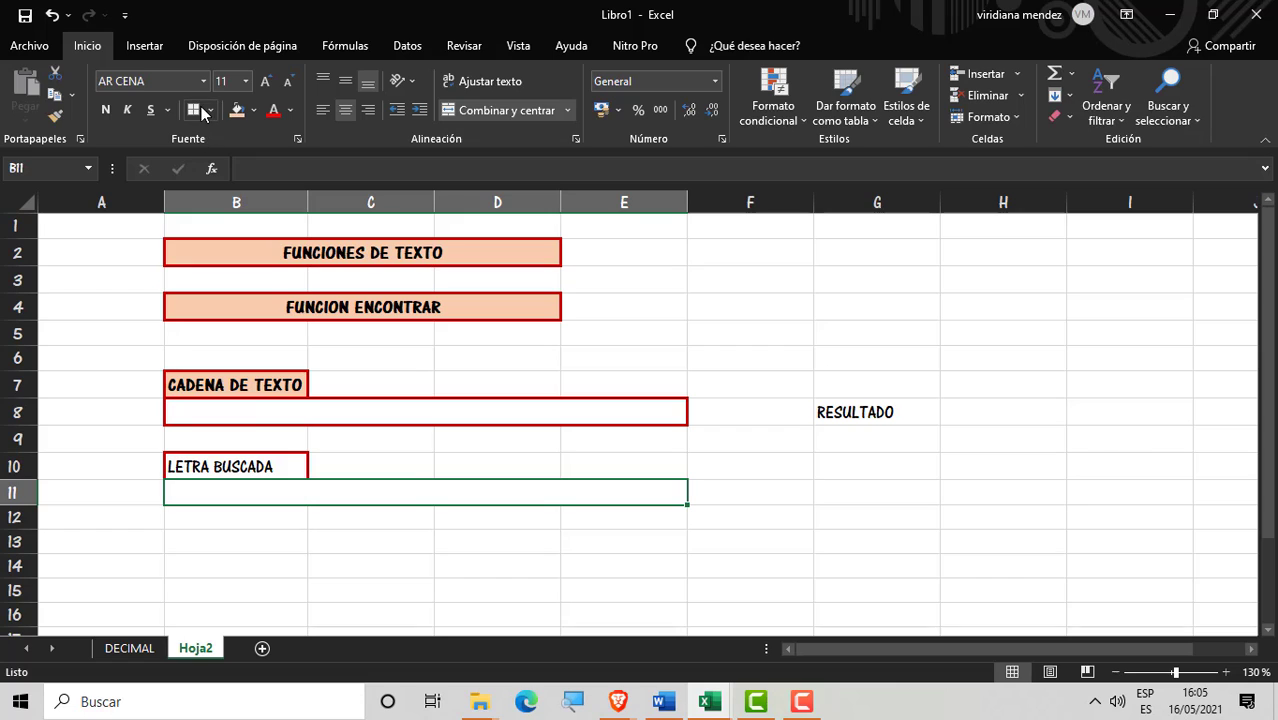
pyautogui.click(196, 112)
# Step: Give the LETRA BUSCADA label in B10 the peach fill and bold text
pyautogui.click(253, 465)
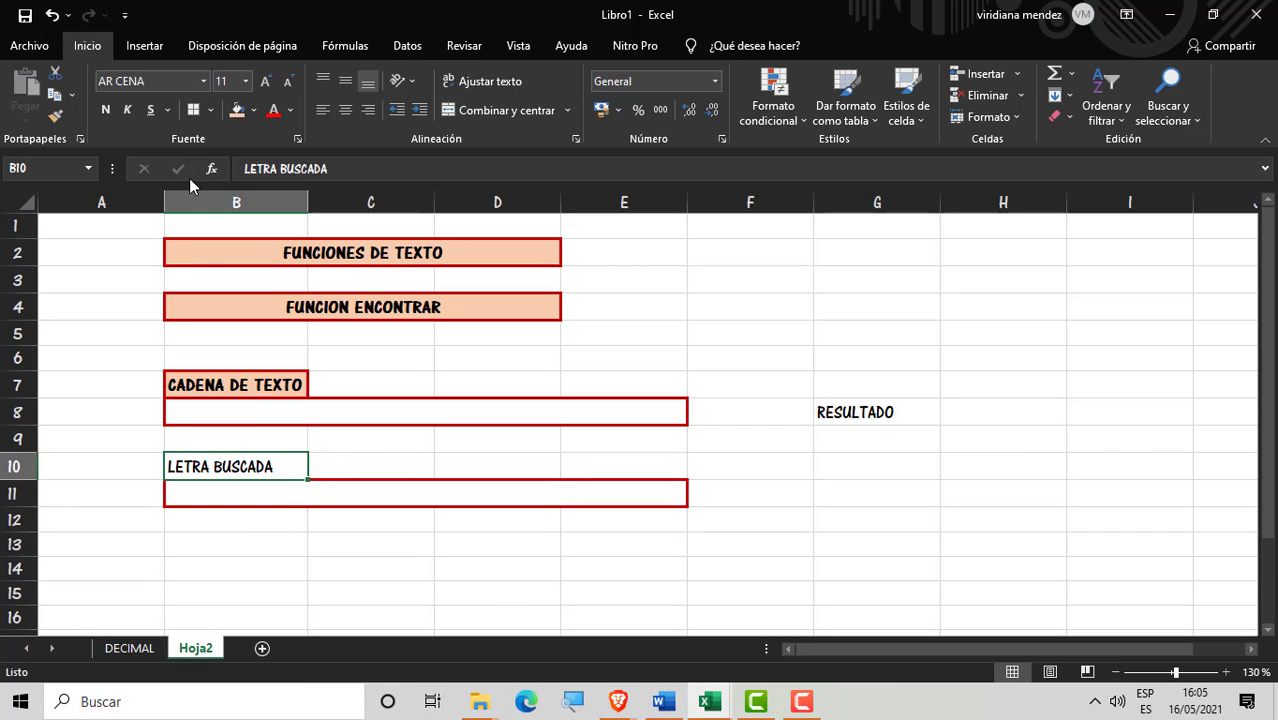
pyautogui.click(238, 110)
pyautogui.click(106, 110)
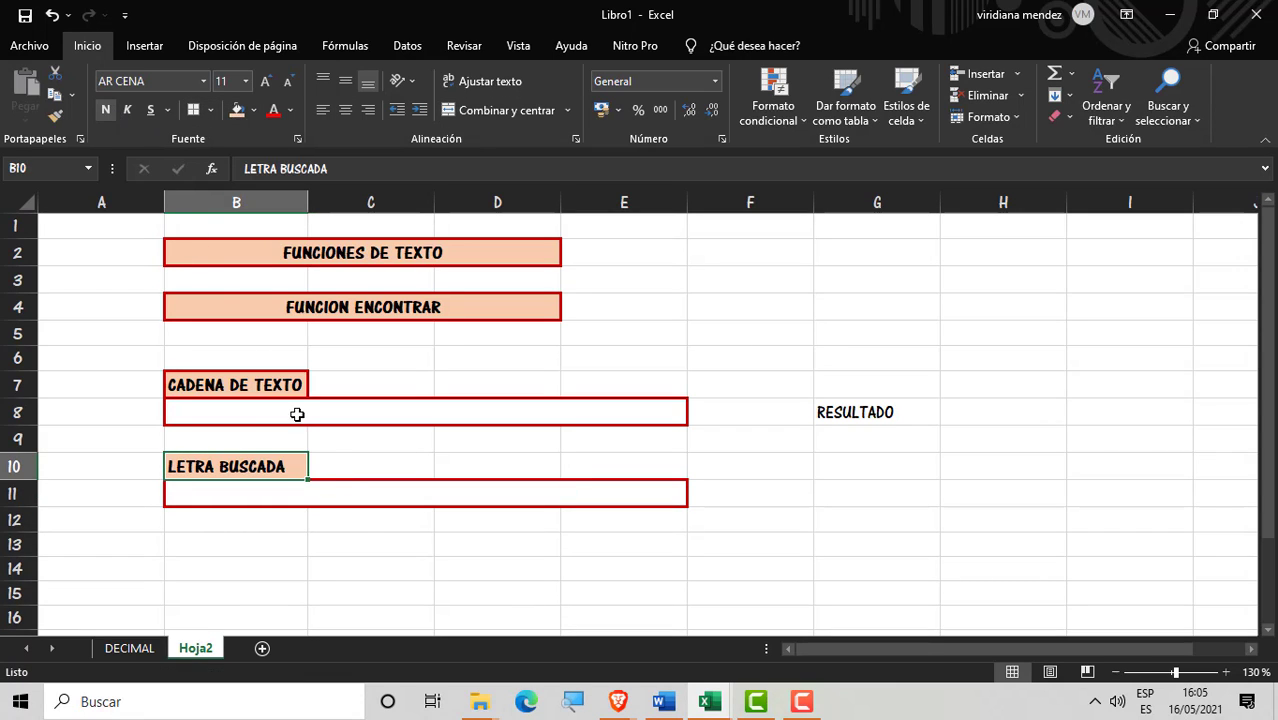
pyautogui.click(365, 528)
# Step: Merge and center G8:G11 around the RESULTADO label, and likewise merge the adjacent H8:H11
pyautogui.click(739, 463)
pyautogui.moveTo(871, 414); pyautogui.dragTo(850, 496)
pyautogui.click(496, 112)
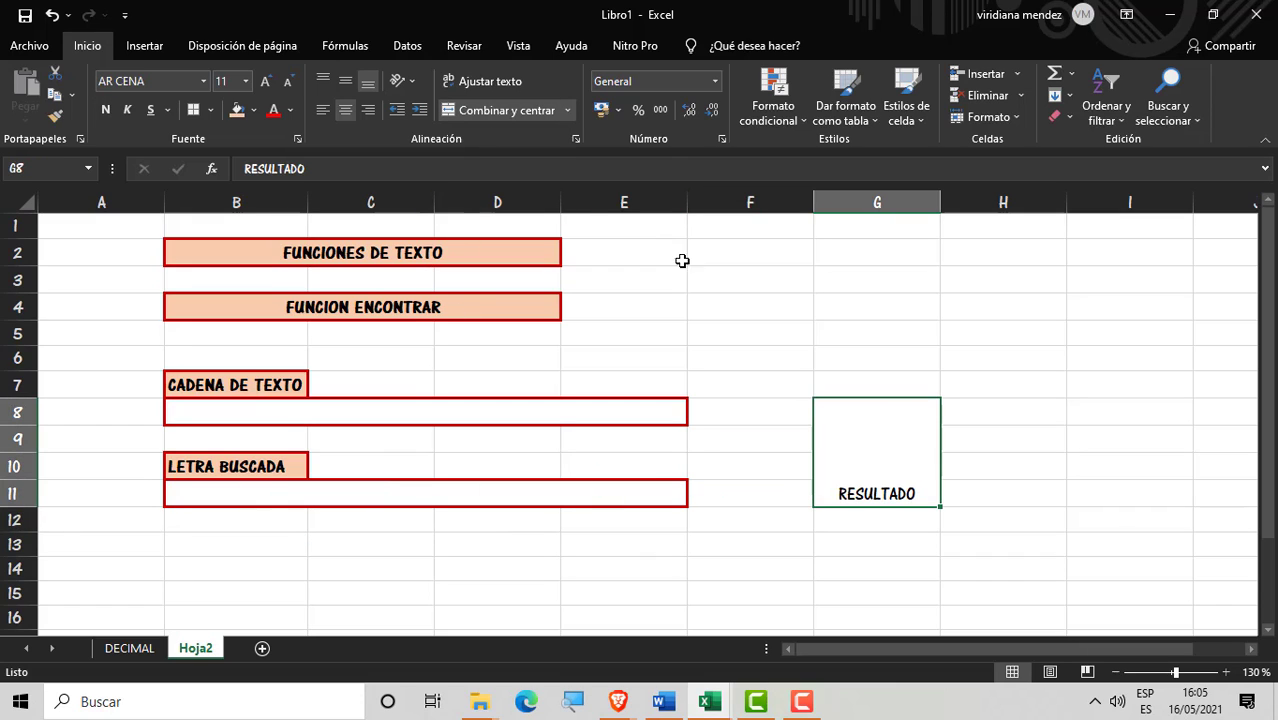
pyautogui.moveTo(1004, 403); pyautogui.dragTo(1001, 497)
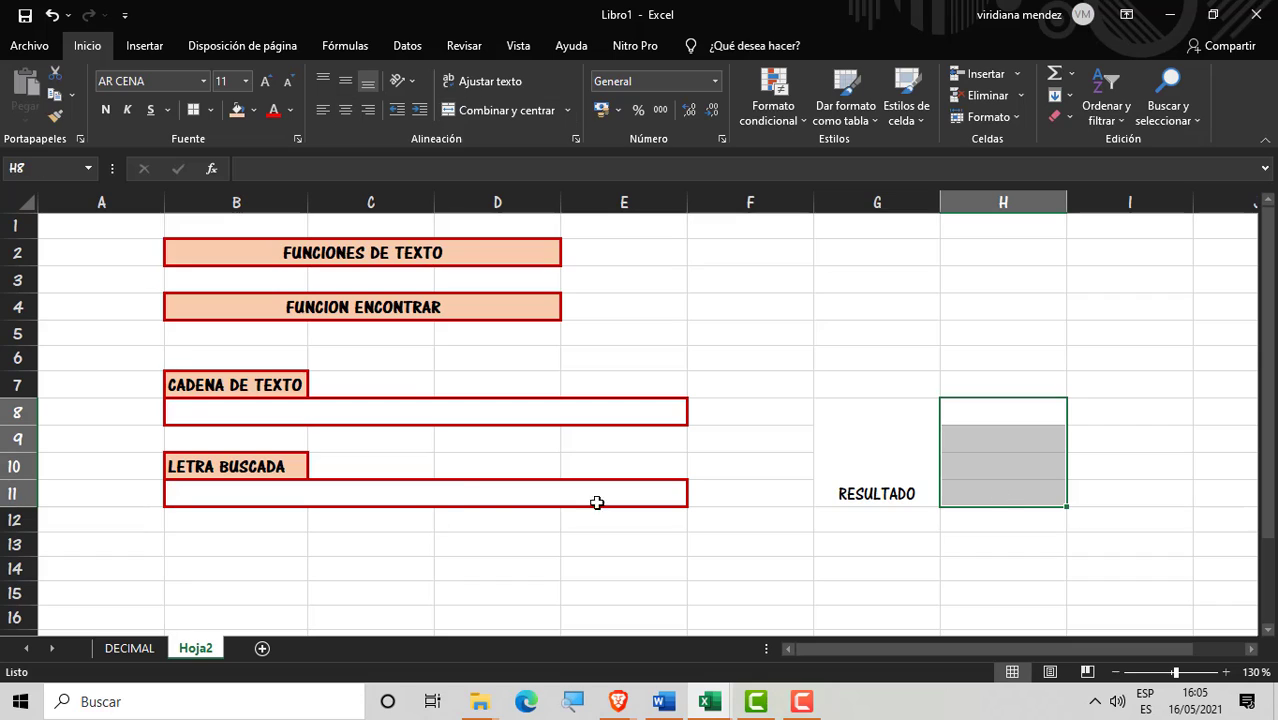
pyautogui.click(509, 112)
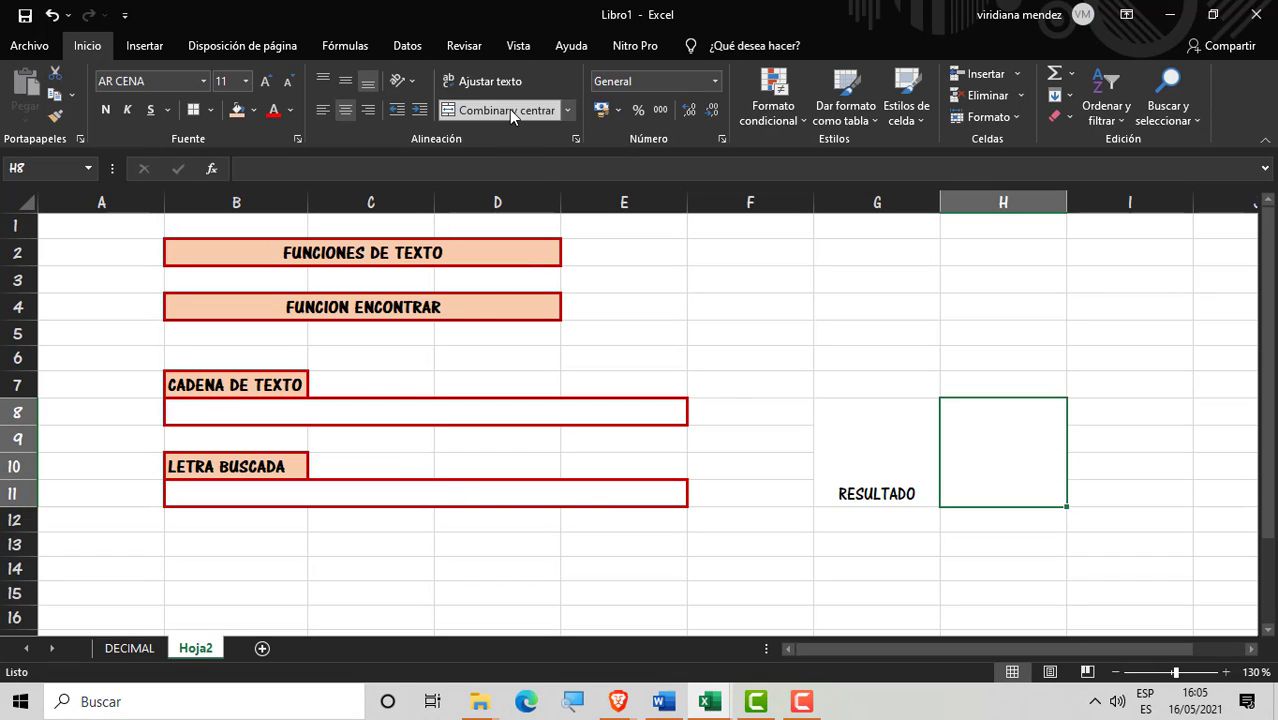
# Step: Vertically center the contents of the merged cells H8:H11 and G8:G11
pyautogui.click(345, 80)
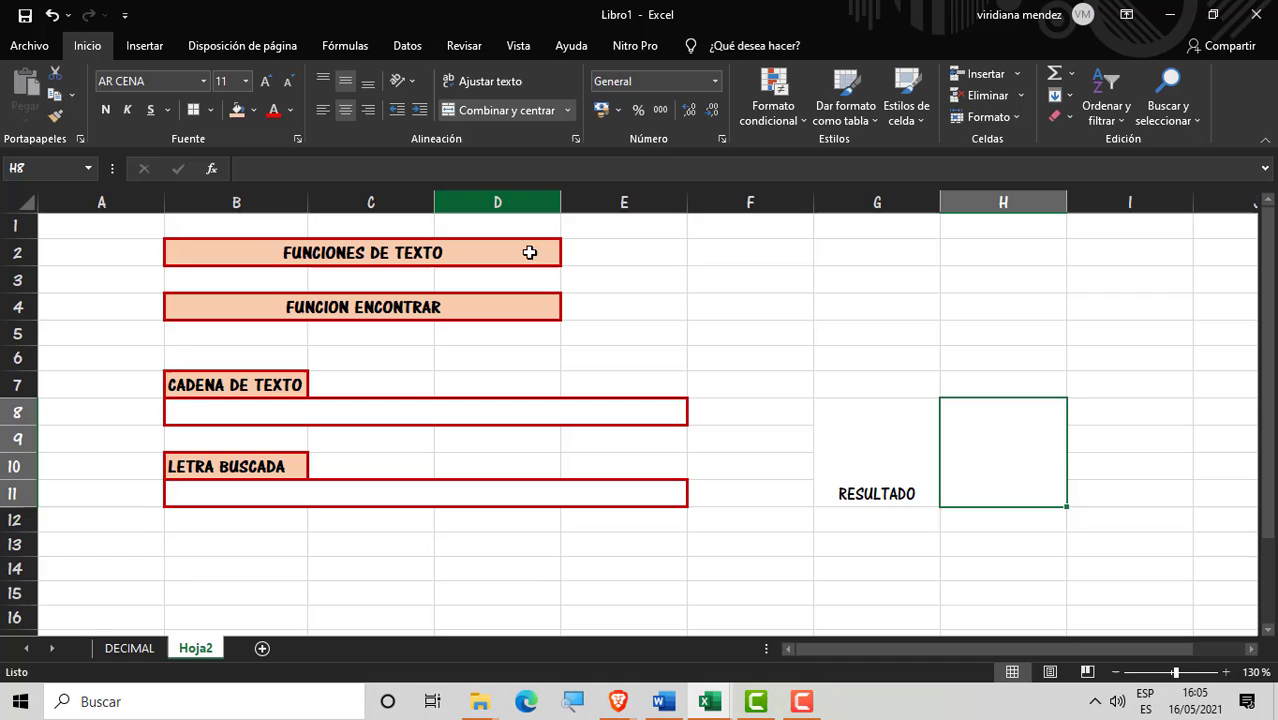
pyautogui.click(902, 472)
pyautogui.click(341, 89)
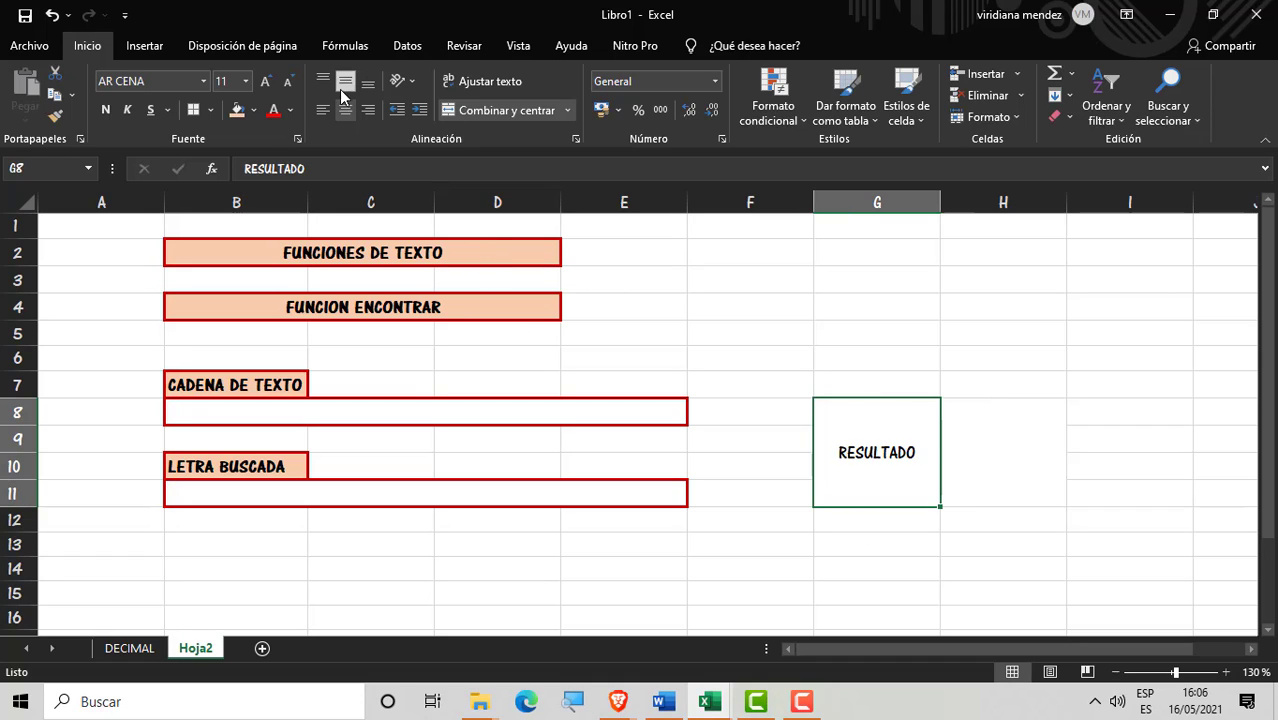
# Step: Give the RESULTADO cell the peach fill, bold text and red borders, and apply the same borders to the merged cell H8:H11
pyautogui.click(239, 114)
pyautogui.click(107, 109)
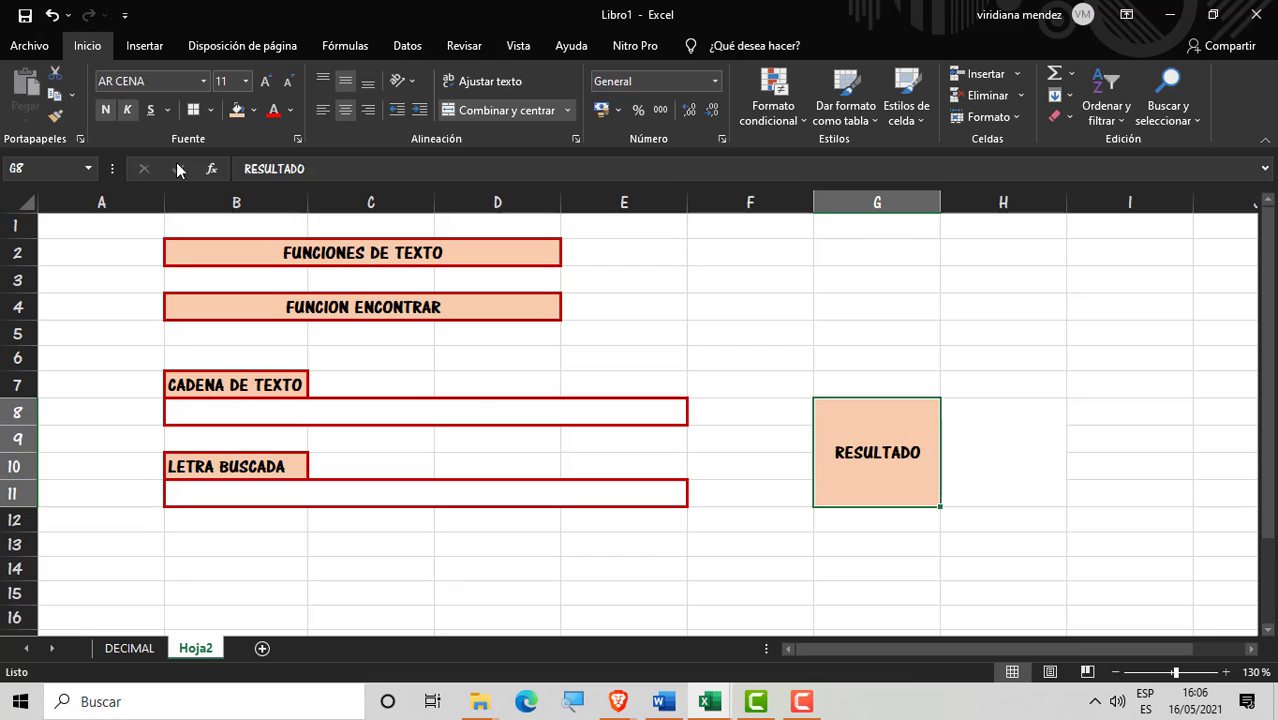
pyautogui.click(776, 492)
pyautogui.click(985, 462)
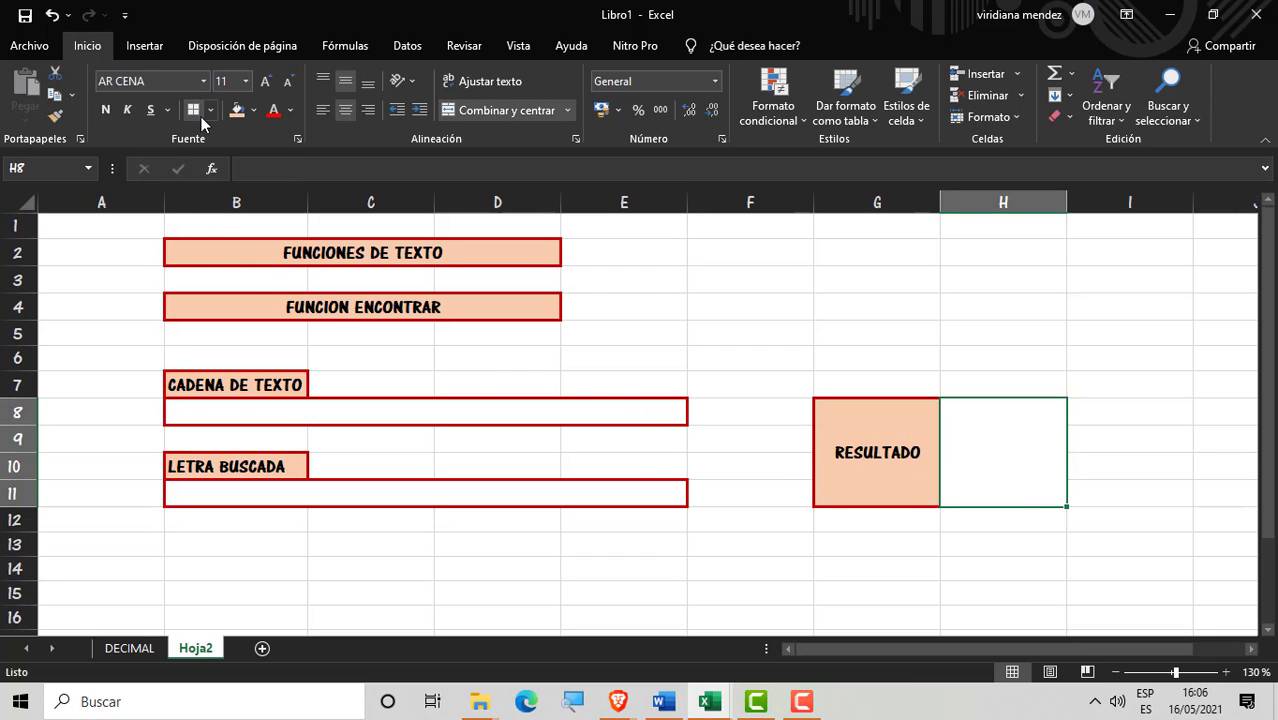
pyautogui.click(745, 566)
pyautogui.click(1027, 459)
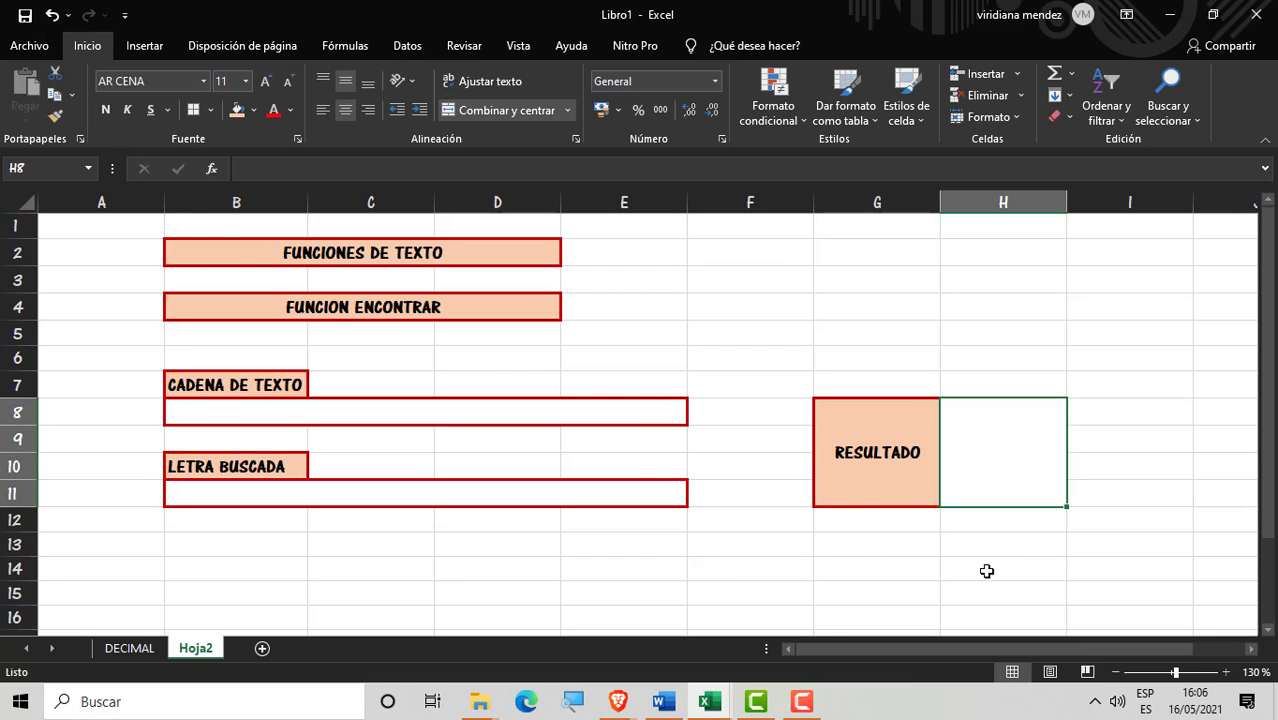
pyautogui.click(855, 596)
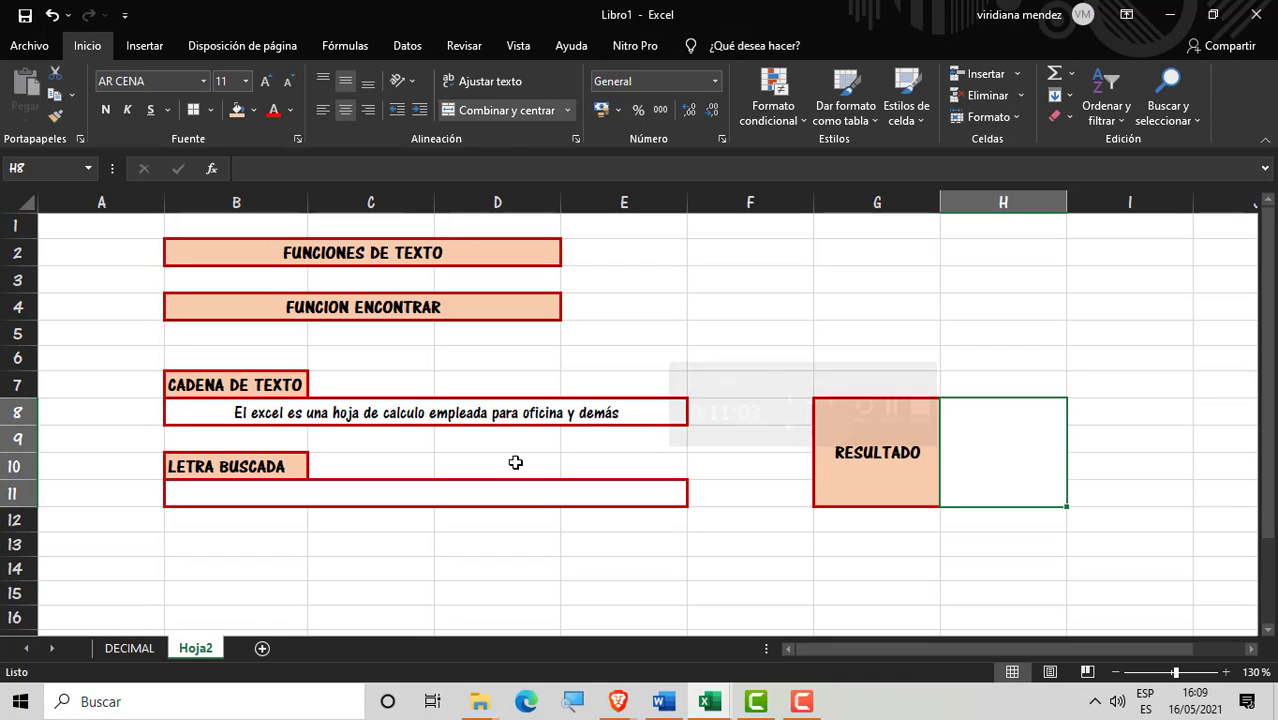
# Step: Enter the letter e in the merged cell B11 below LETRA BUSCADA
pyautogui.click(620, 495)
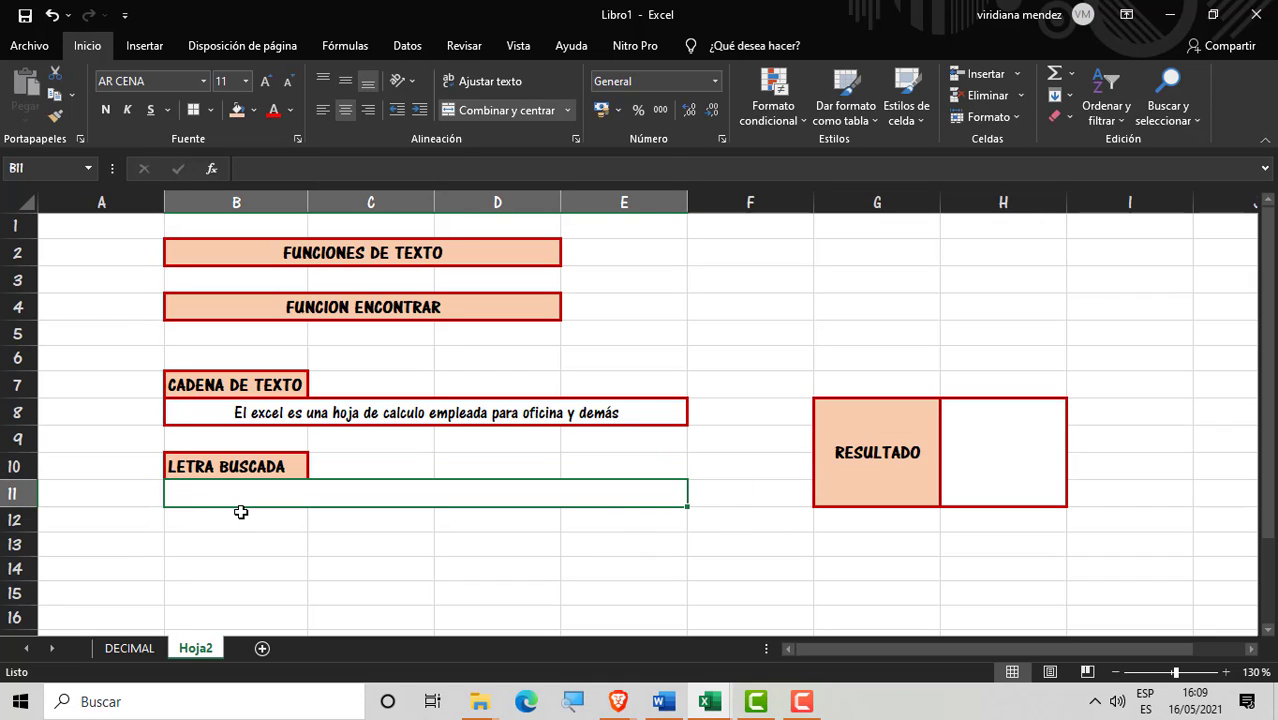
pyautogui.write('e')
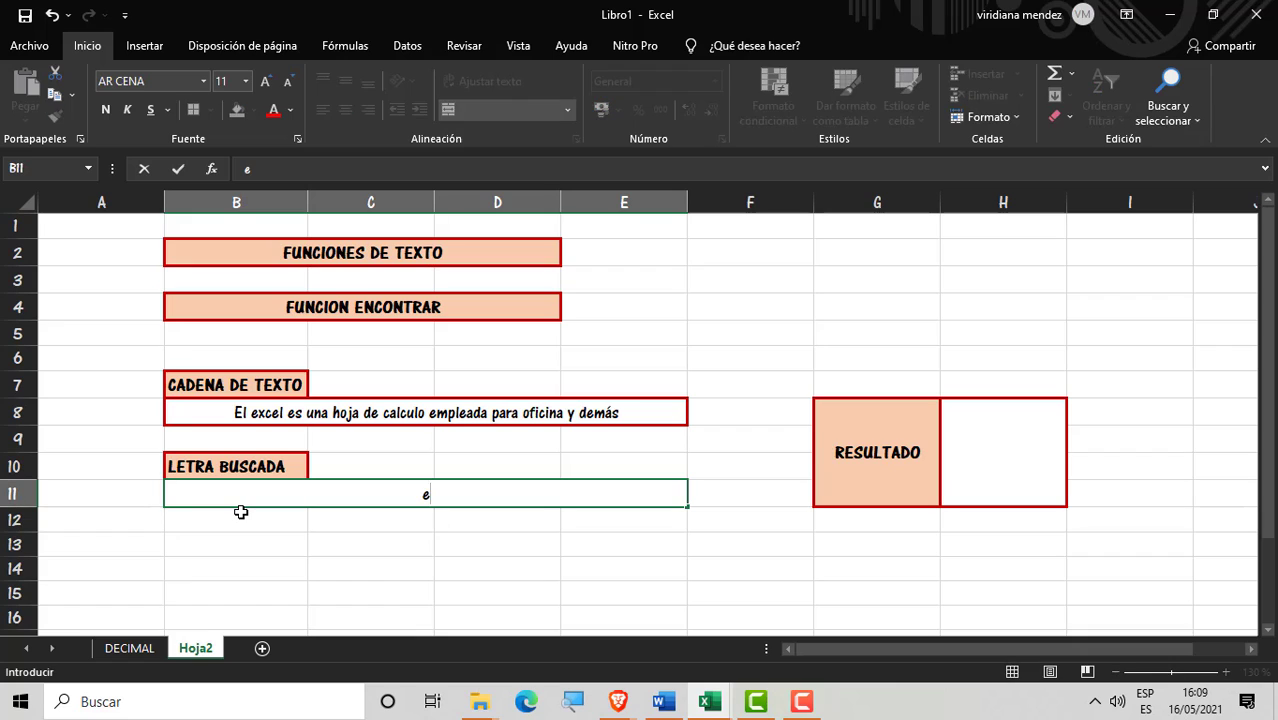
pyautogui.press('Return')
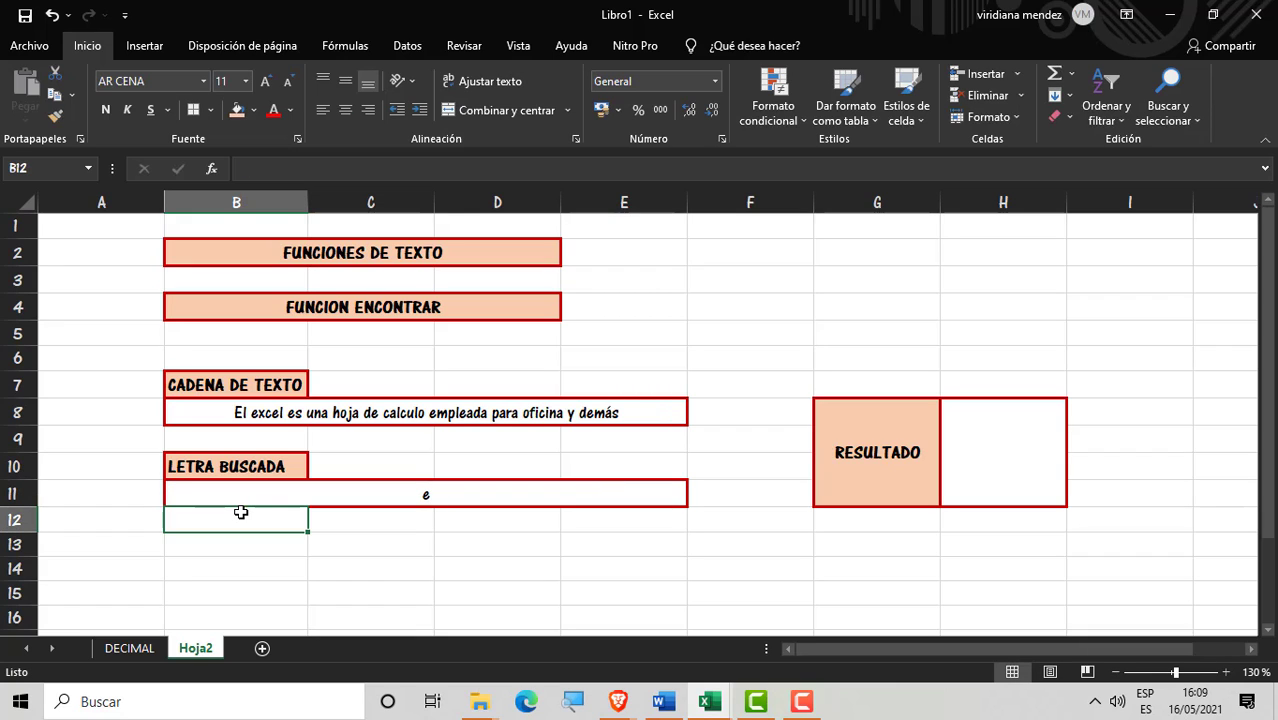
pyautogui.click(357, 562)
pyautogui.click(460, 537)
pyautogui.click(485, 494)
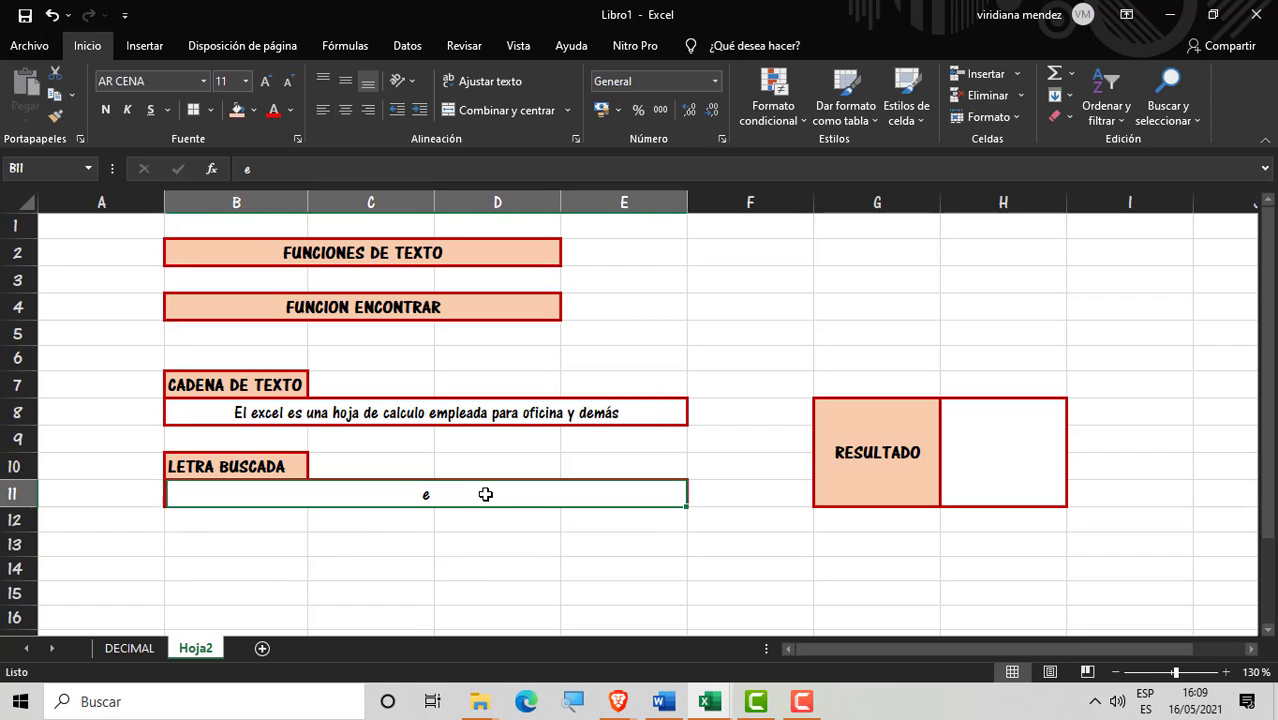
pyautogui.click(694, 558)
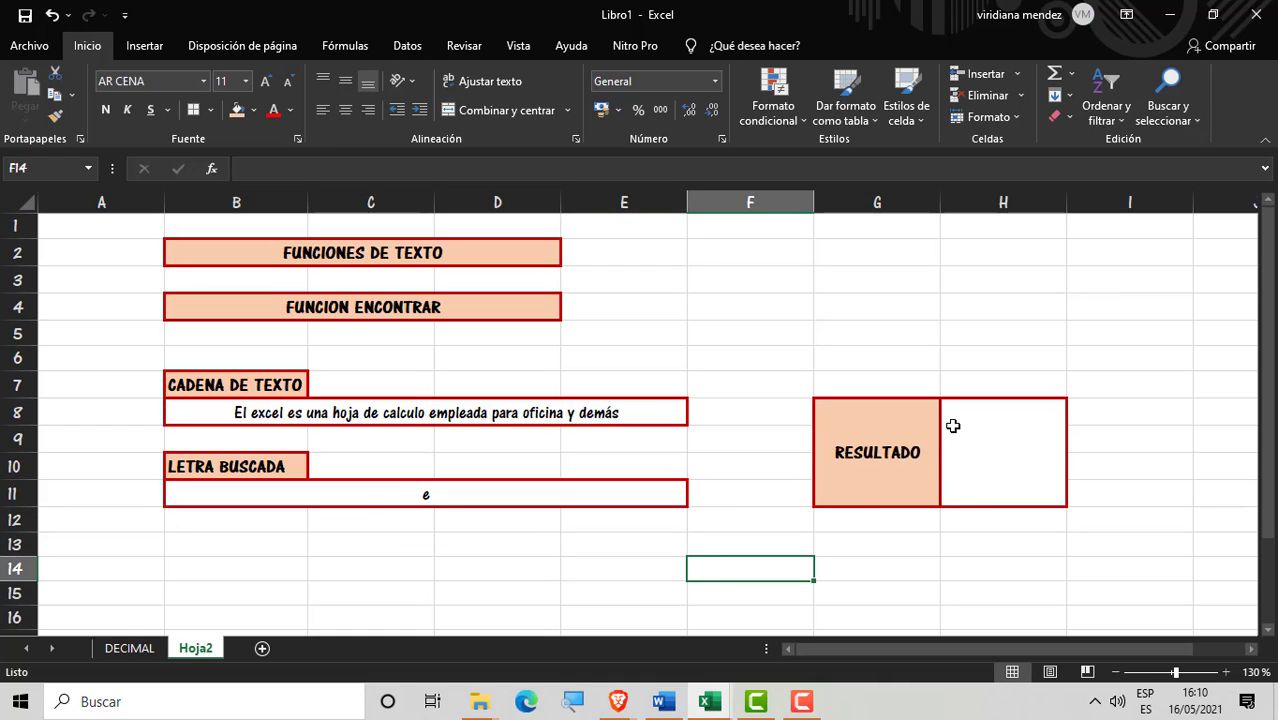
# Step: Enter the formula =ENCONTRAR(B11;B8;1) in the merged result cell H8 to locate the searched letter in the text string
pyautogui.click(953, 426)
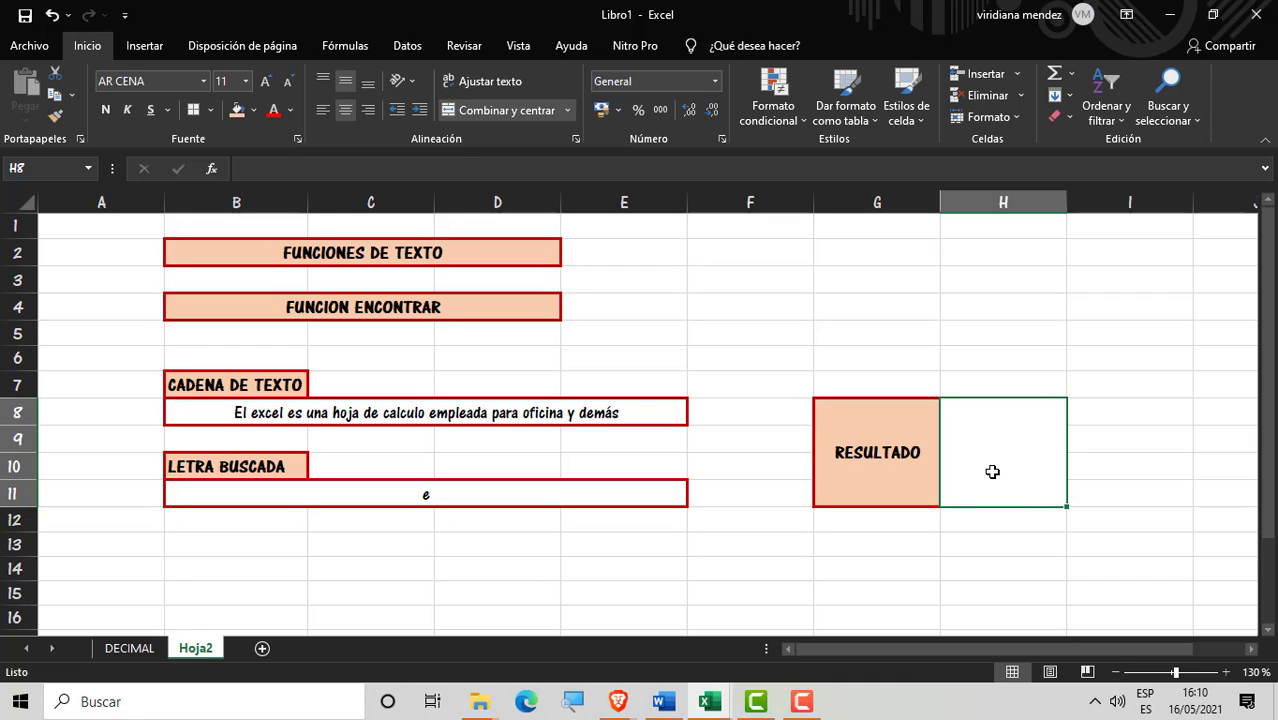
pyautogui.write('=')
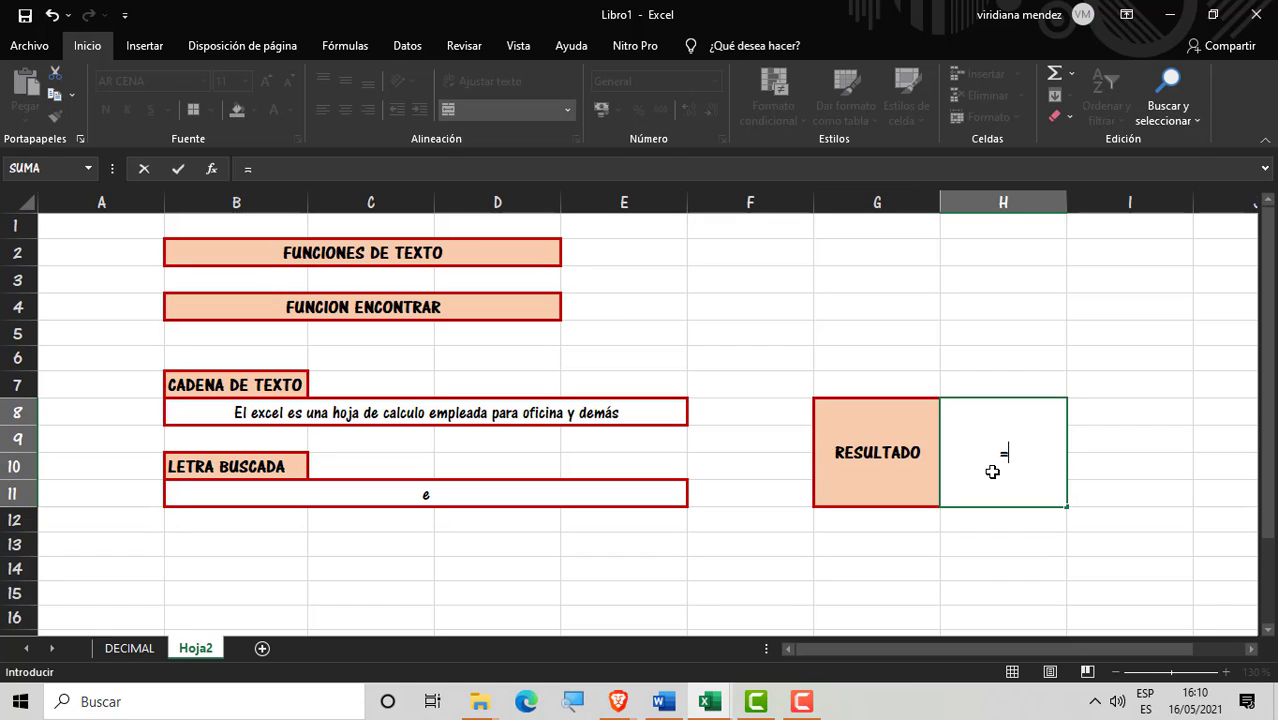
pyautogui.write('enc')
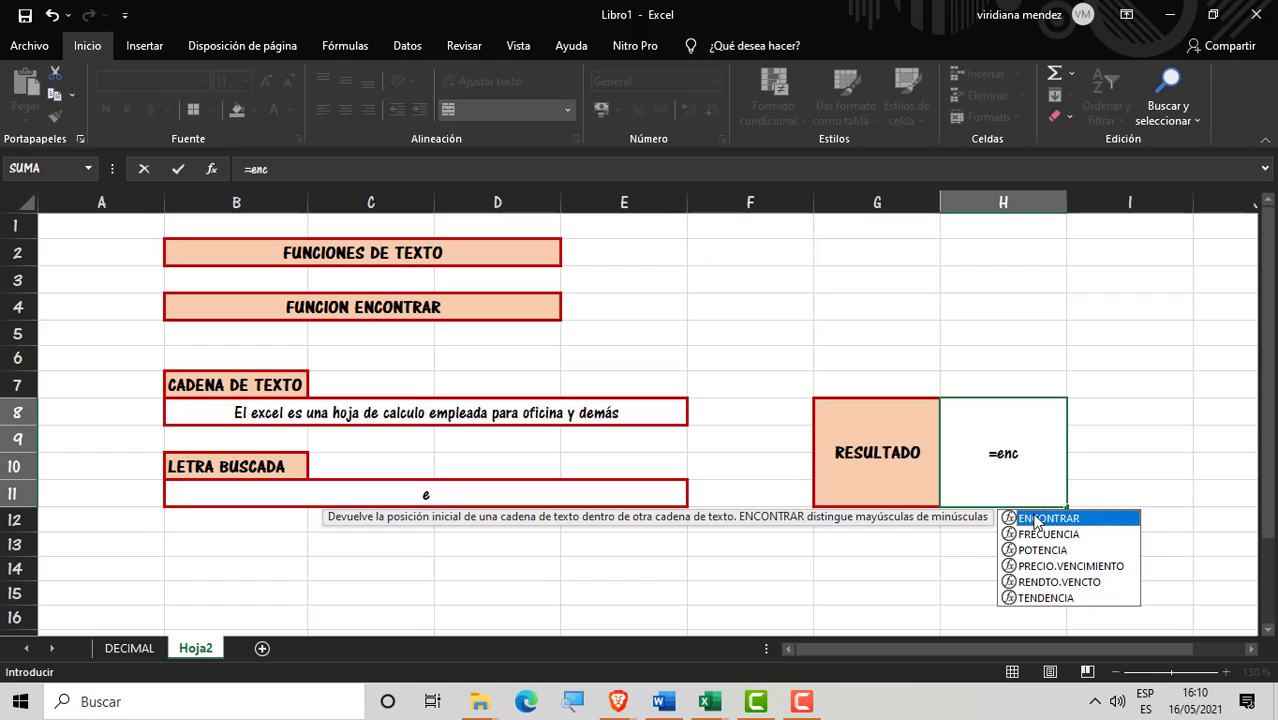
pyautogui.doubleClick(1036, 519)
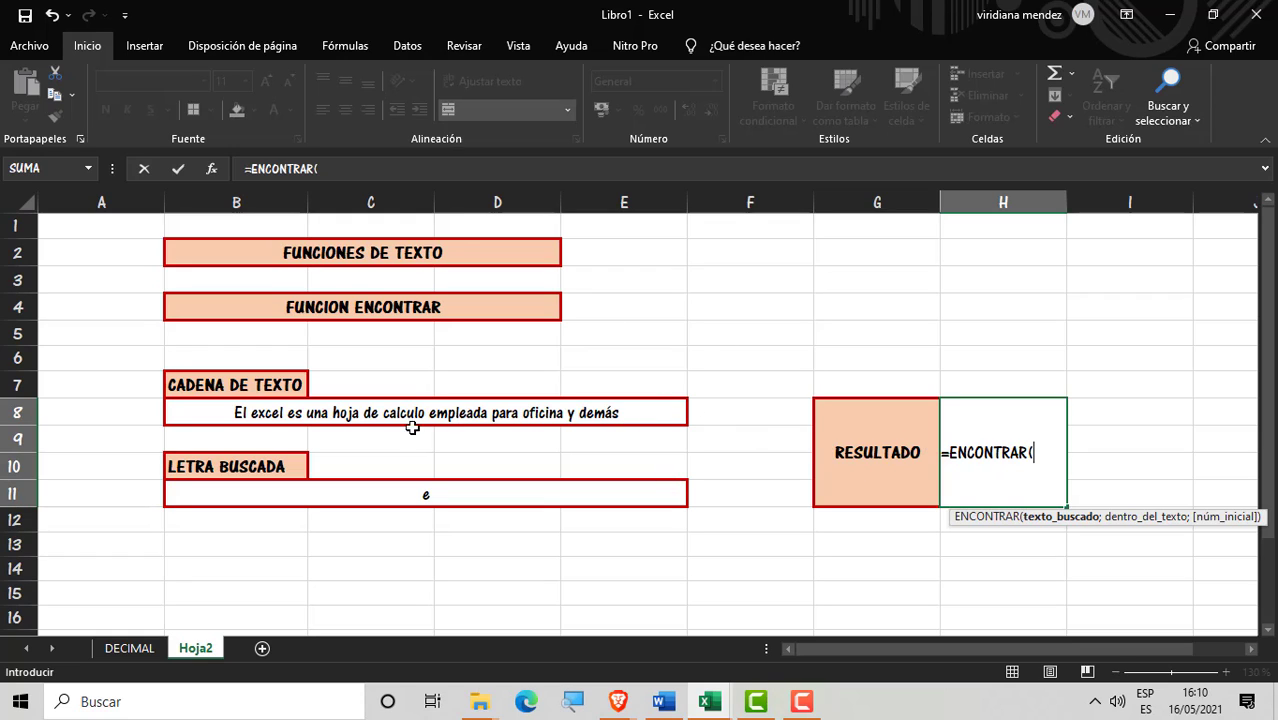
pyautogui.click(426, 493)
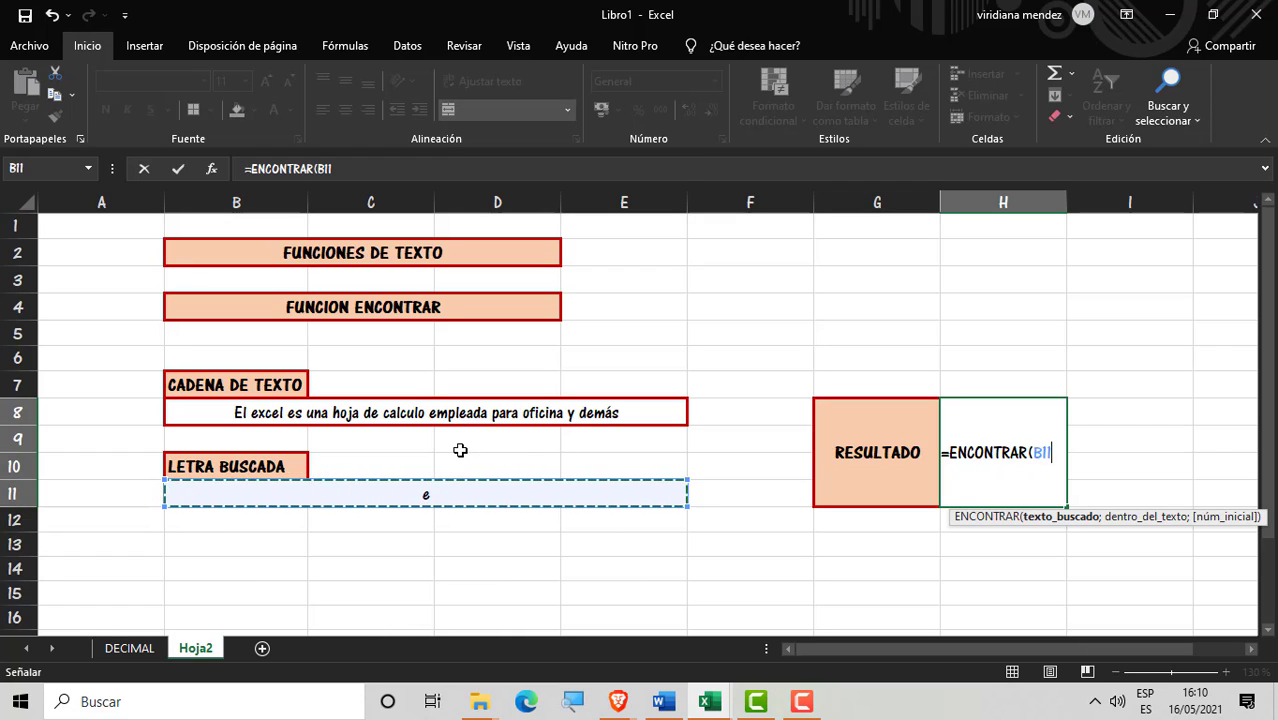
pyautogui.write(';')
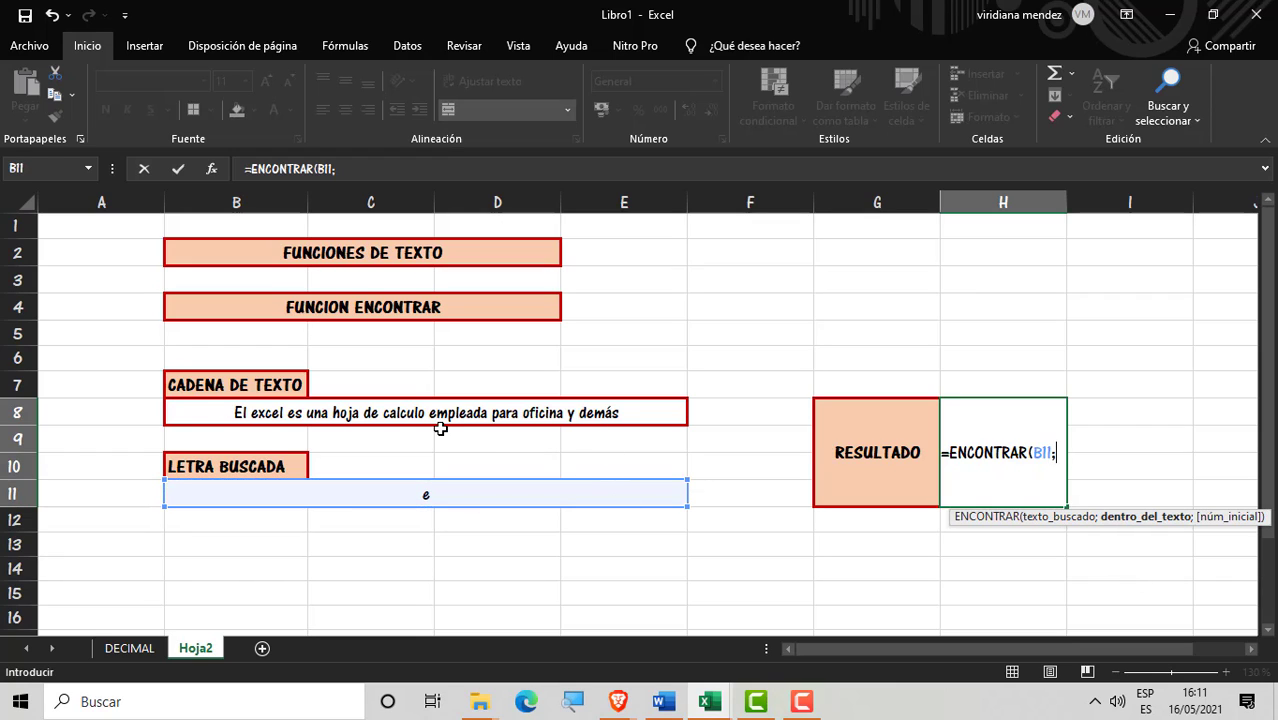
pyautogui.click(398, 413)
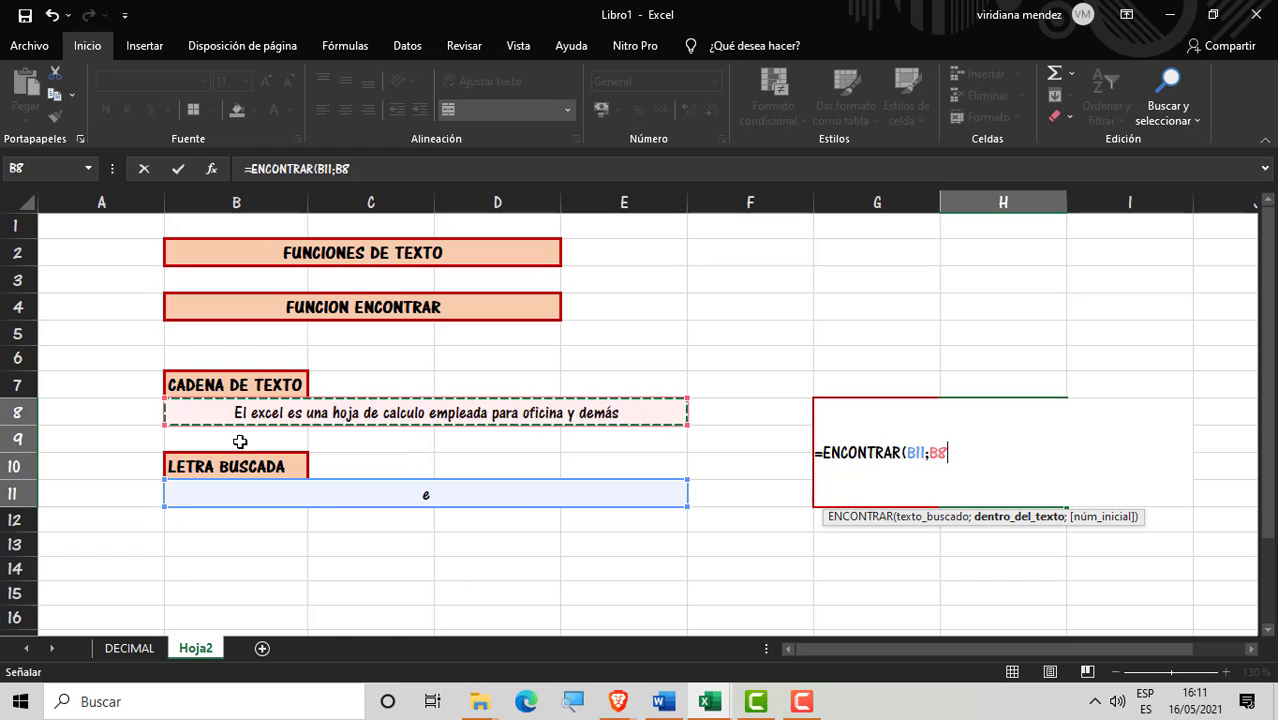
pyautogui.write(';')
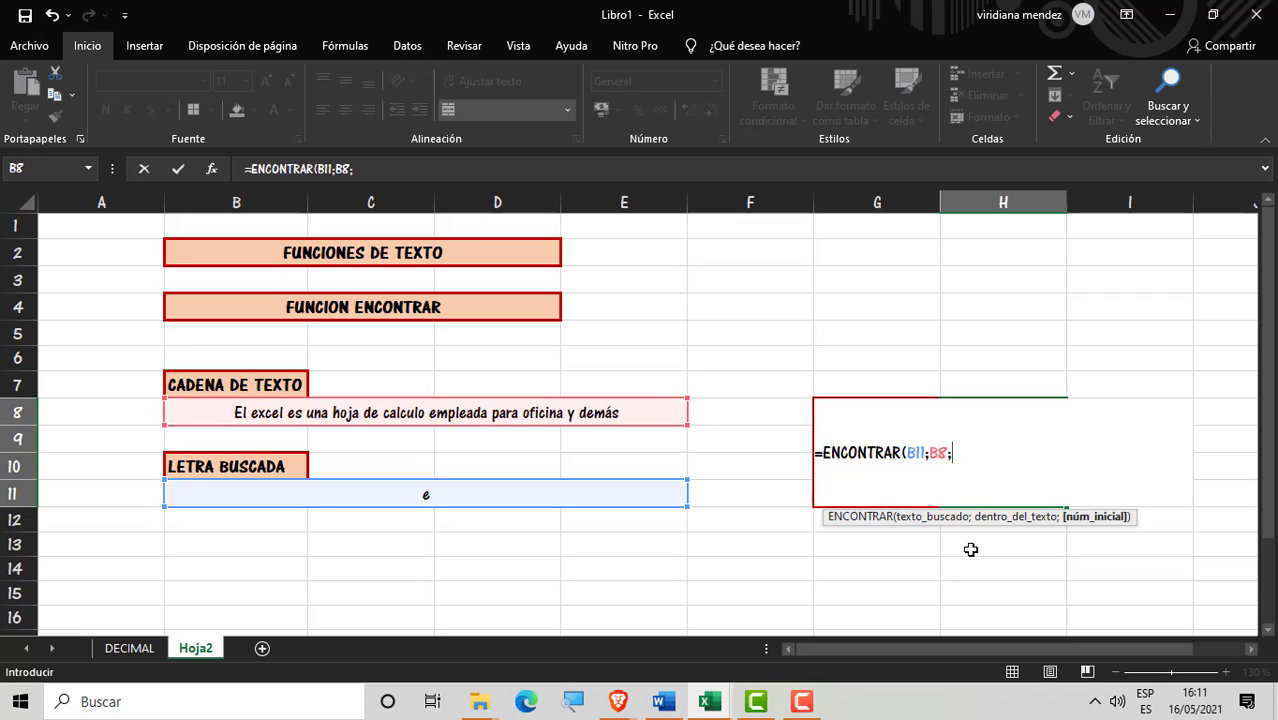
pyautogui.write('1')
pyautogui.press('Return')
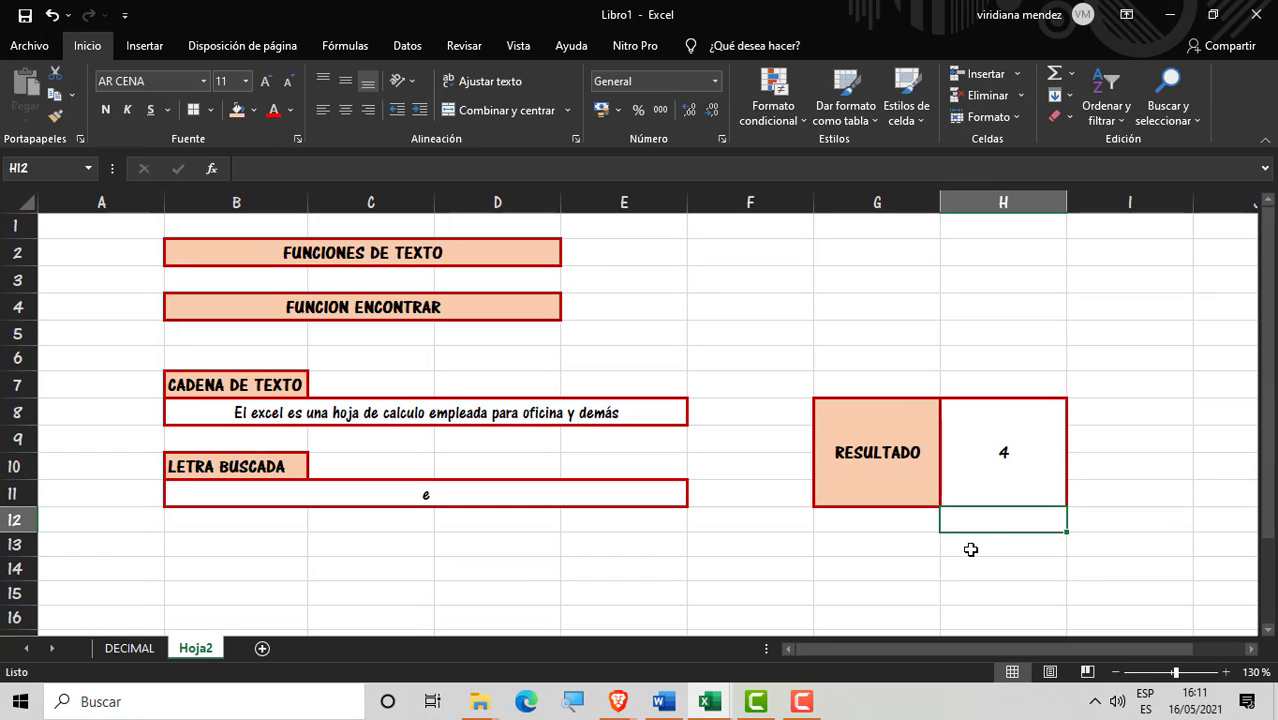
# Step: Review the ENCONTRAR formula in H8 and the cells it references
pyautogui.click(1044, 434)
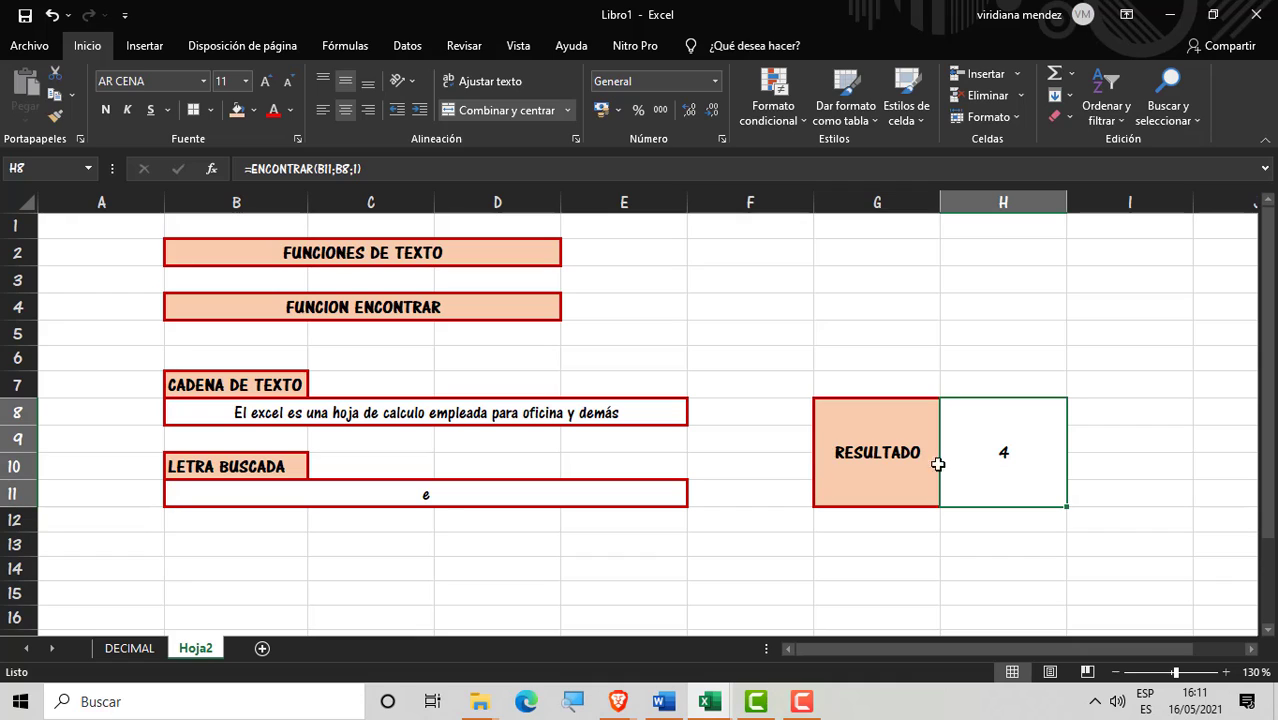
pyautogui.click(1045, 545)
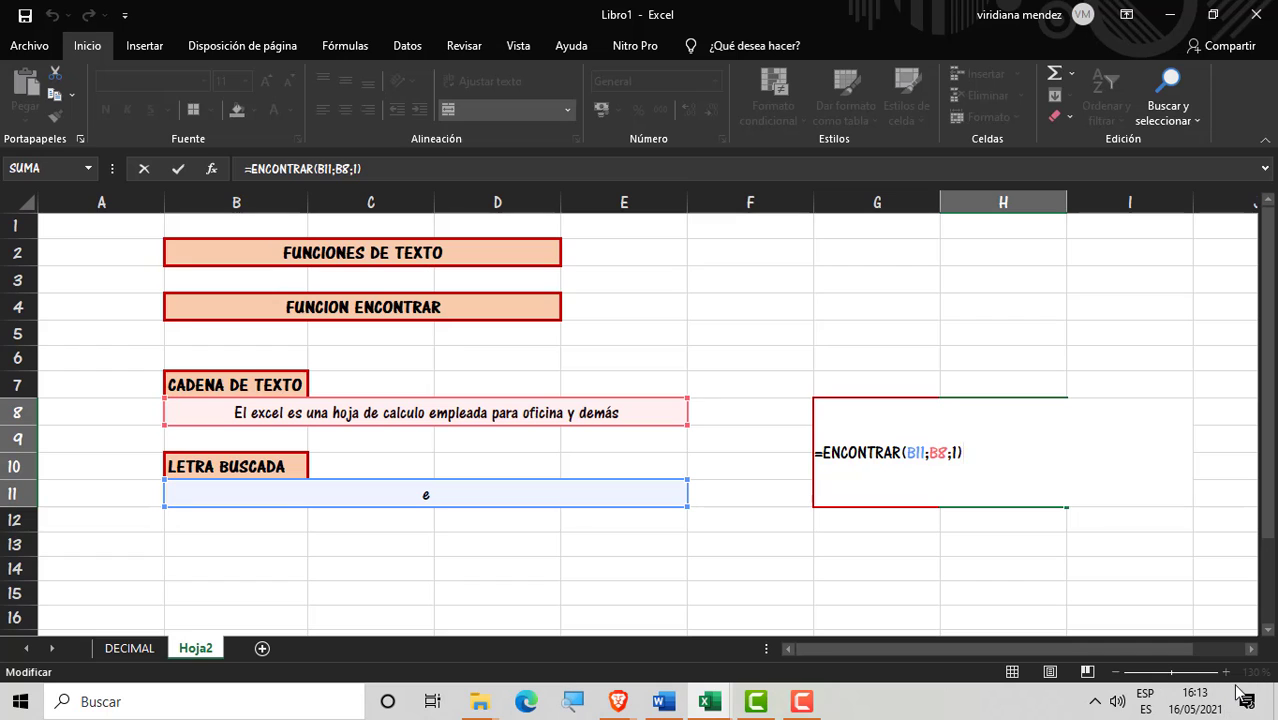
pyautogui.press('Return')
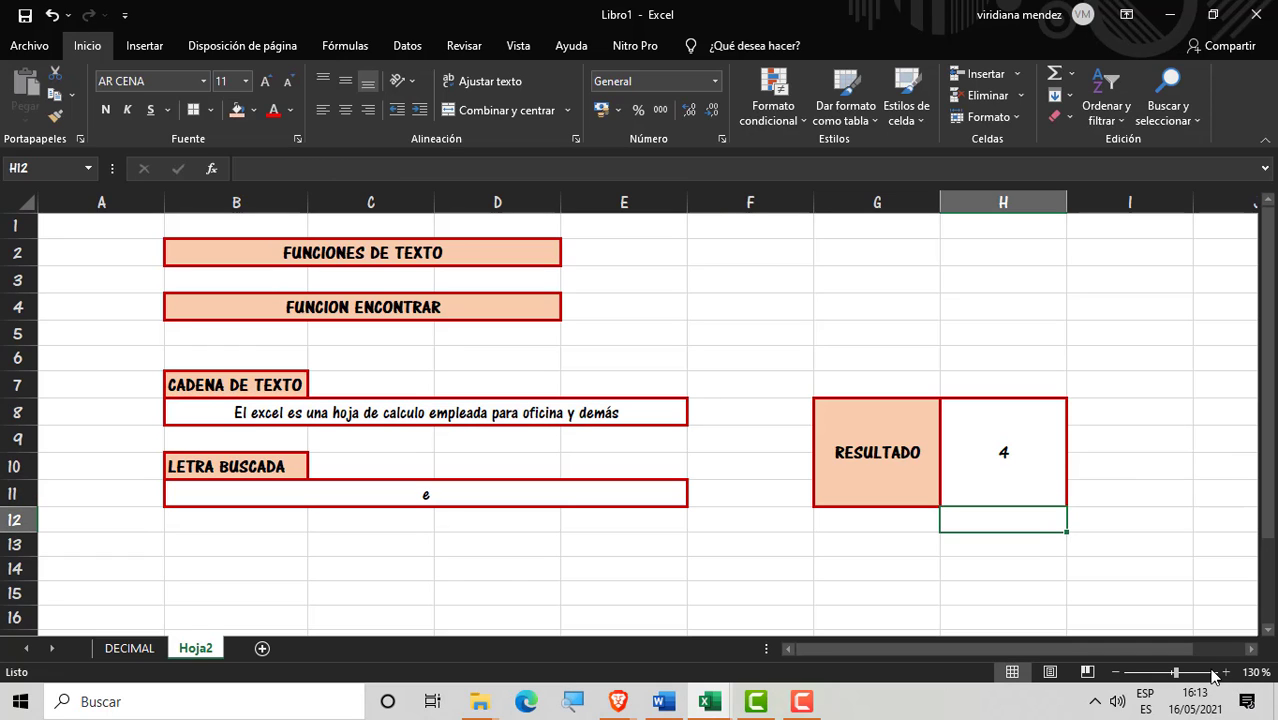
# Step: Examine the ENCONTRAR result in H8 against the text string in B8 and the searched letter in B11
pyautogui.click(1226, 672)
pyautogui.click(1226, 673)
pyautogui.click(1226, 673)
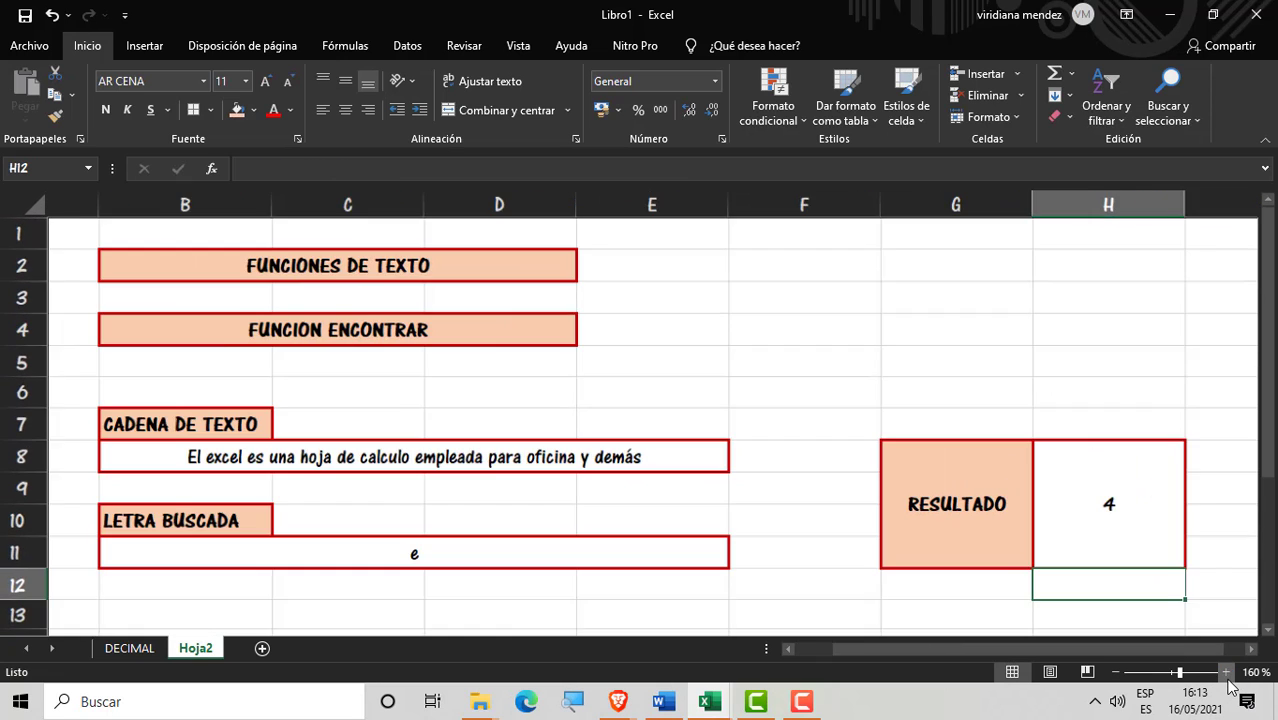
pyautogui.click(1226, 673)
pyautogui.click(1226, 673)
pyautogui.click(1226, 673)
pyautogui.click(1226, 673)
pyautogui.click(1226, 673)
pyautogui.click(1226, 673)
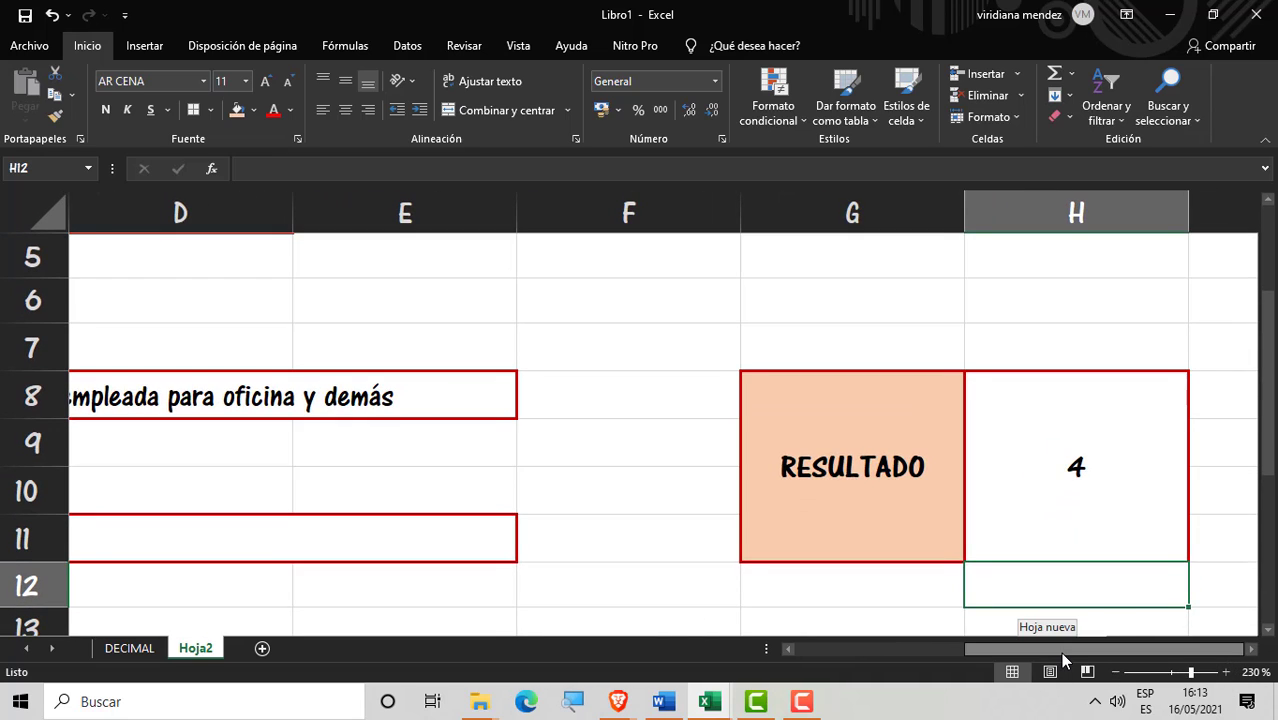
pyautogui.moveTo(1060, 649); pyautogui.dragTo(890, 648)
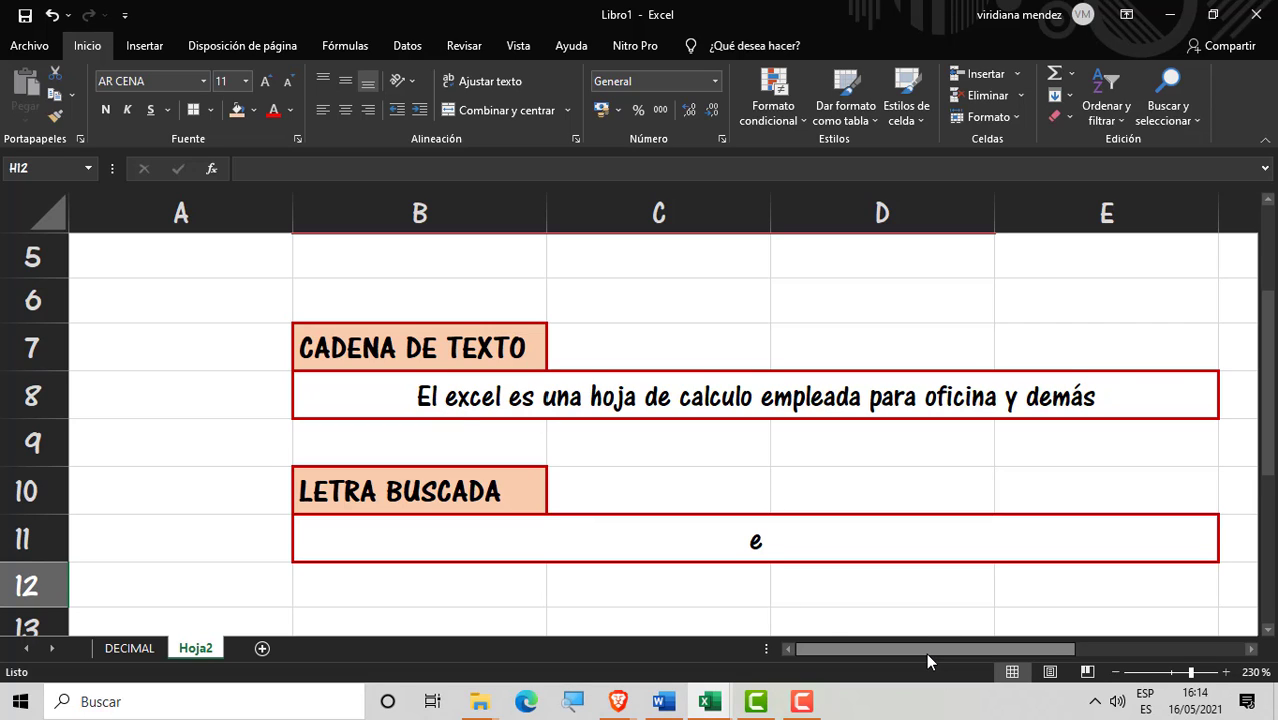
pyautogui.moveTo(930, 648); pyautogui.dragTo(1128, 676)
pyautogui.click(1106, 510)
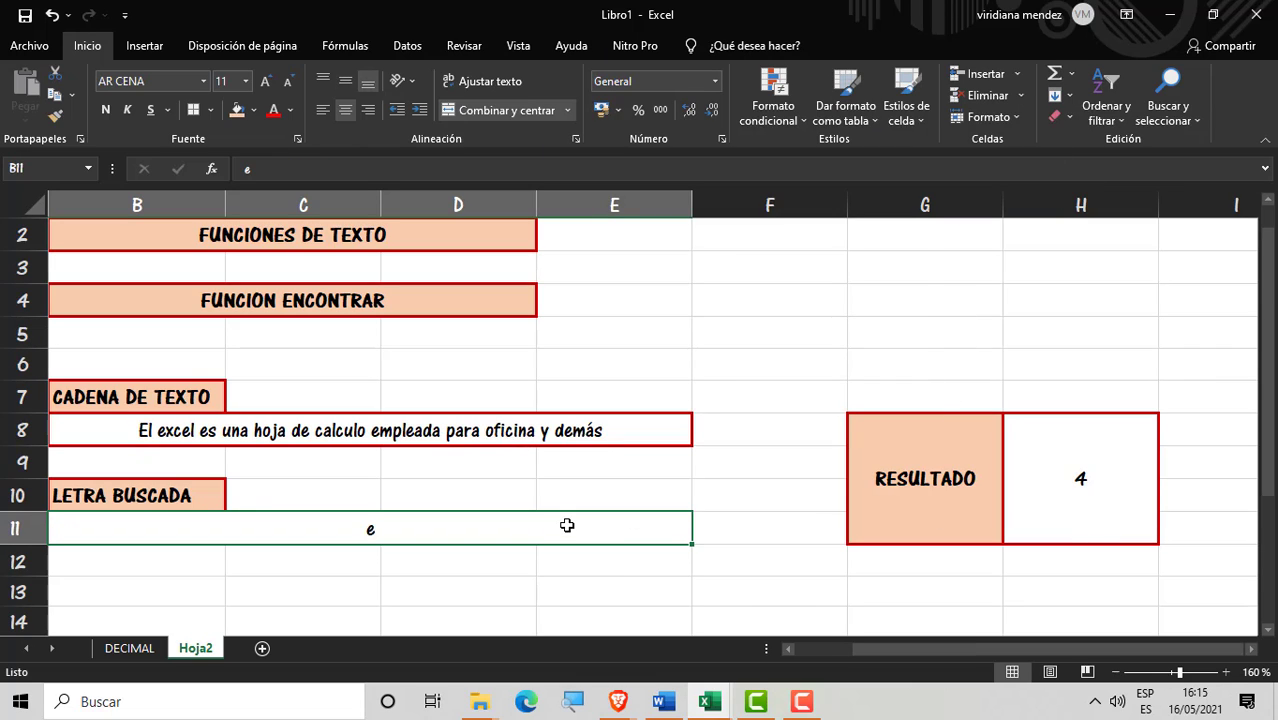
# Step: Replace the searched letter in the merged cell B11 with the word hoja
pyautogui.click(550, 608)
pyautogui.moveTo(1091, 651); pyautogui.dragTo(1028, 648)
pyautogui.doubleClick(730, 526)
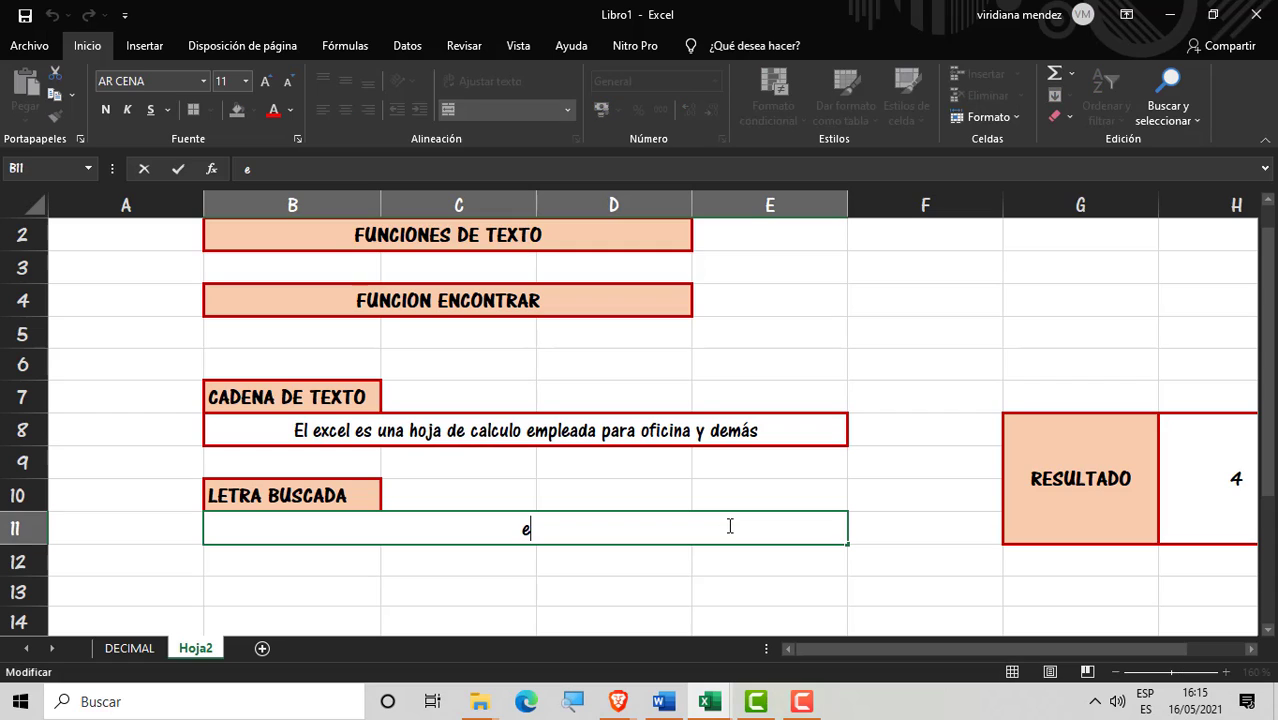
pyautogui.write('hoja')
pyautogui.press('Return')
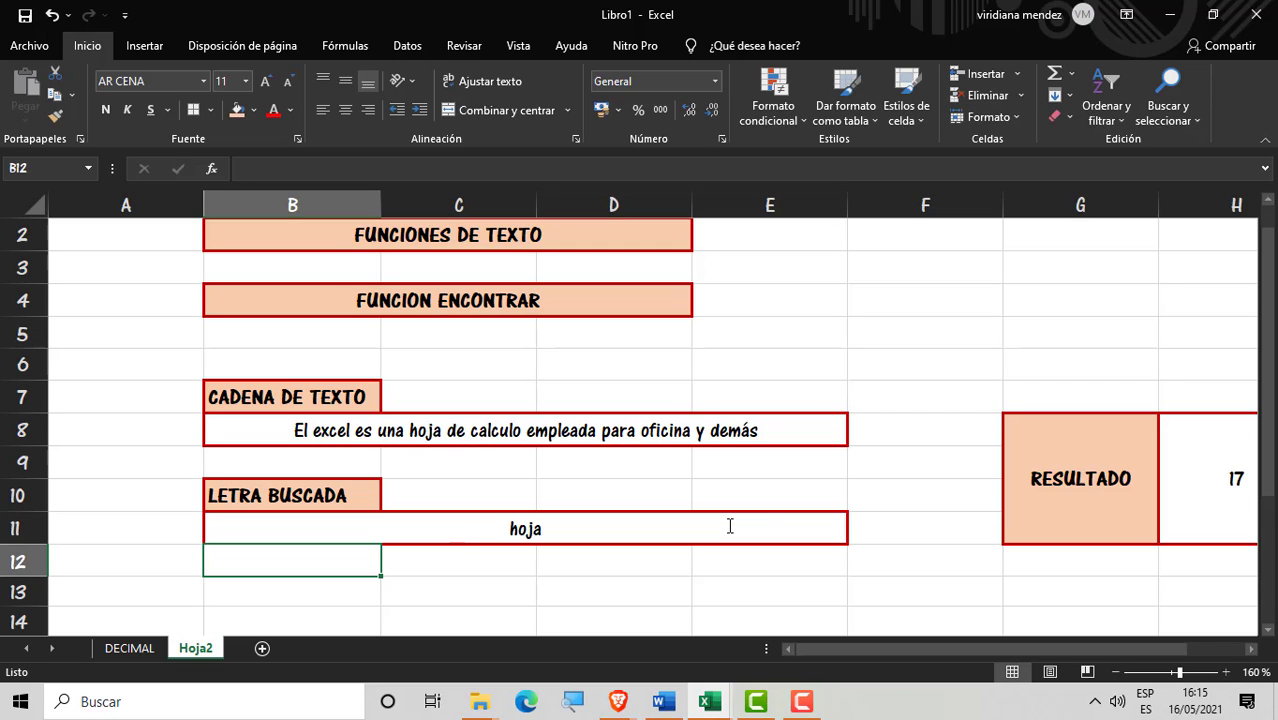
# Step: Compare the recalculated RESULTADO value with the position of the word hoja in the text string in B8
pyautogui.click(1183, 557)
pyautogui.moveTo(1099, 648); pyautogui.dragTo(1125, 650)
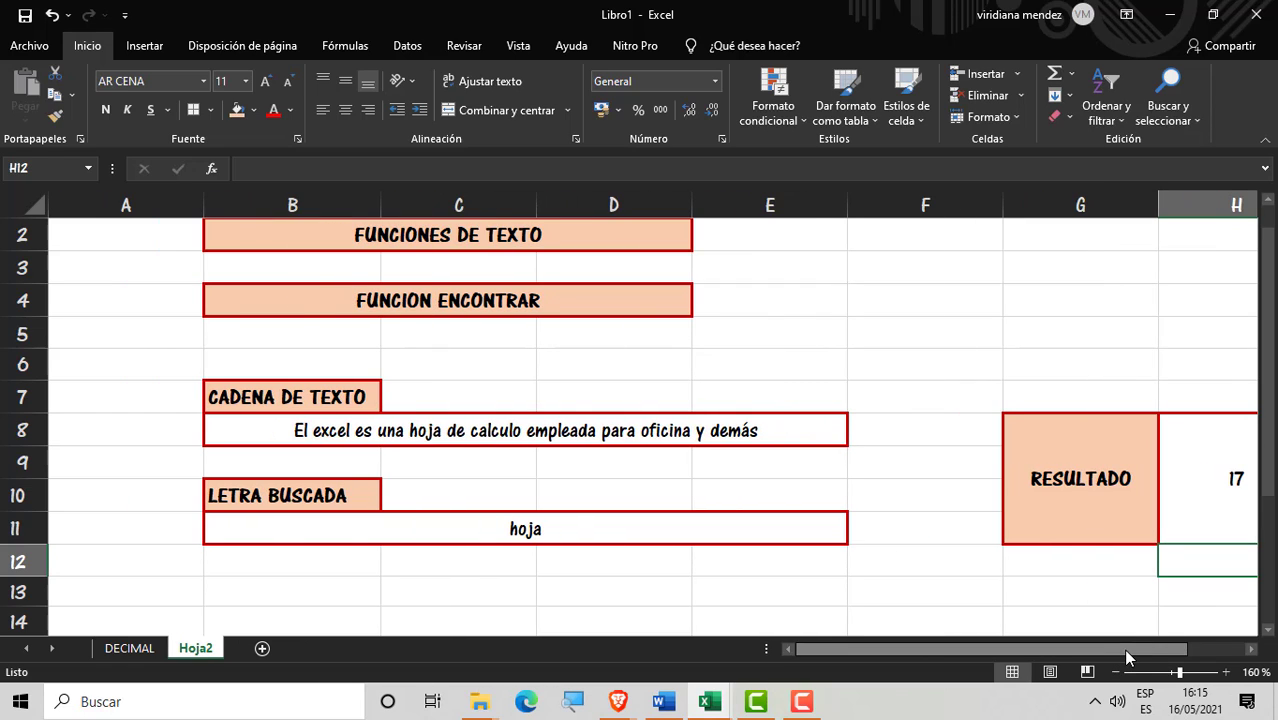
pyautogui.click(476, 488)
pyautogui.click(362, 440)
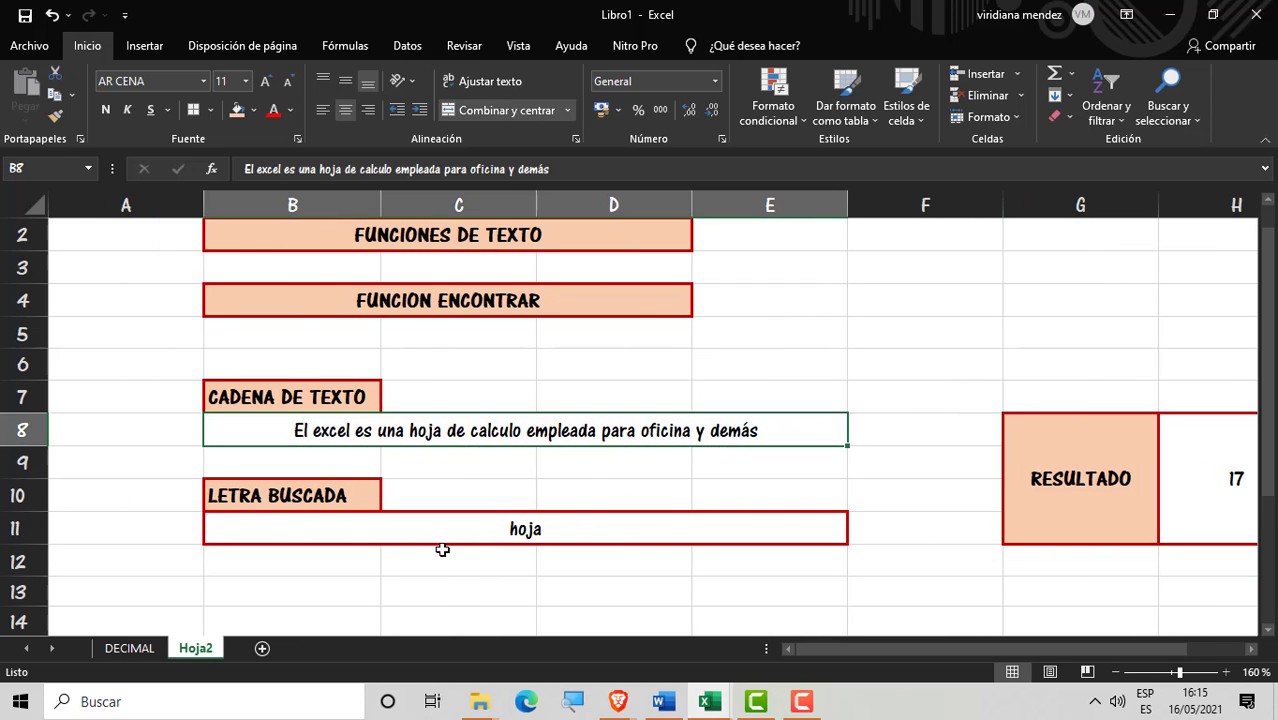
pyautogui.click(1227, 673)
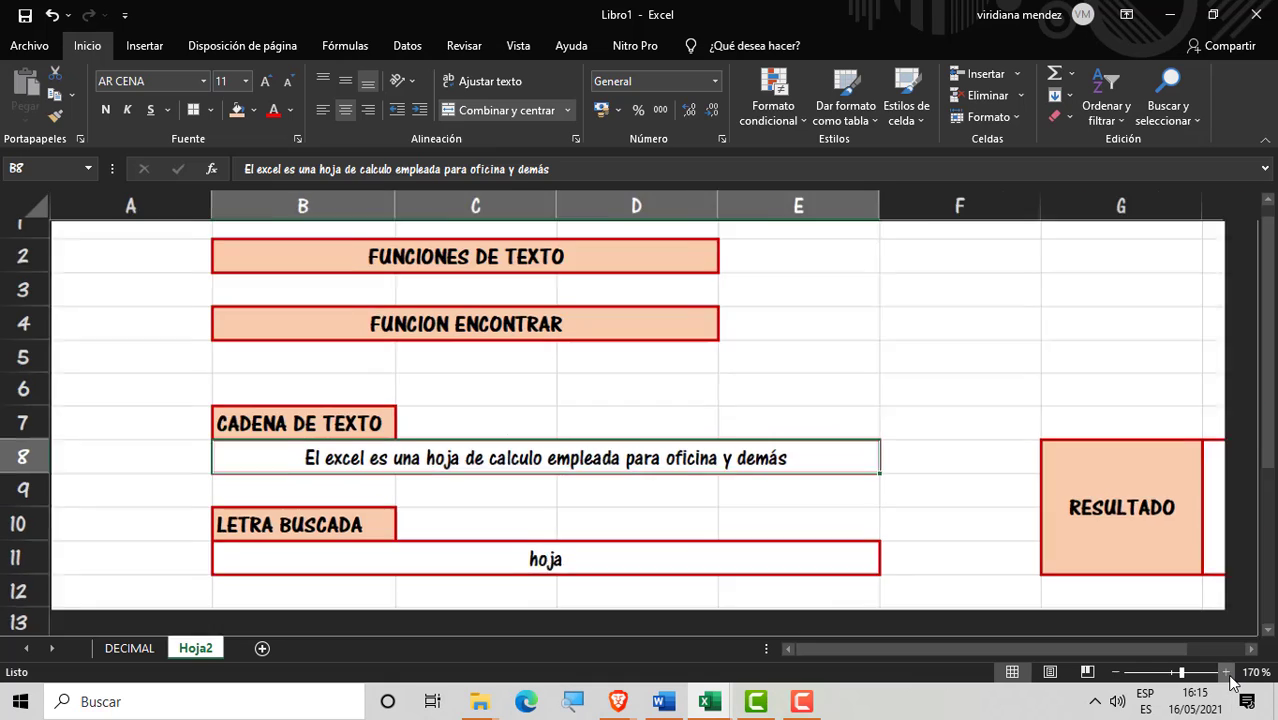
pyautogui.click(1227, 673)
pyautogui.click(1227, 673)
pyautogui.click(1227, 673)
pyautogui.click(1227, 673)
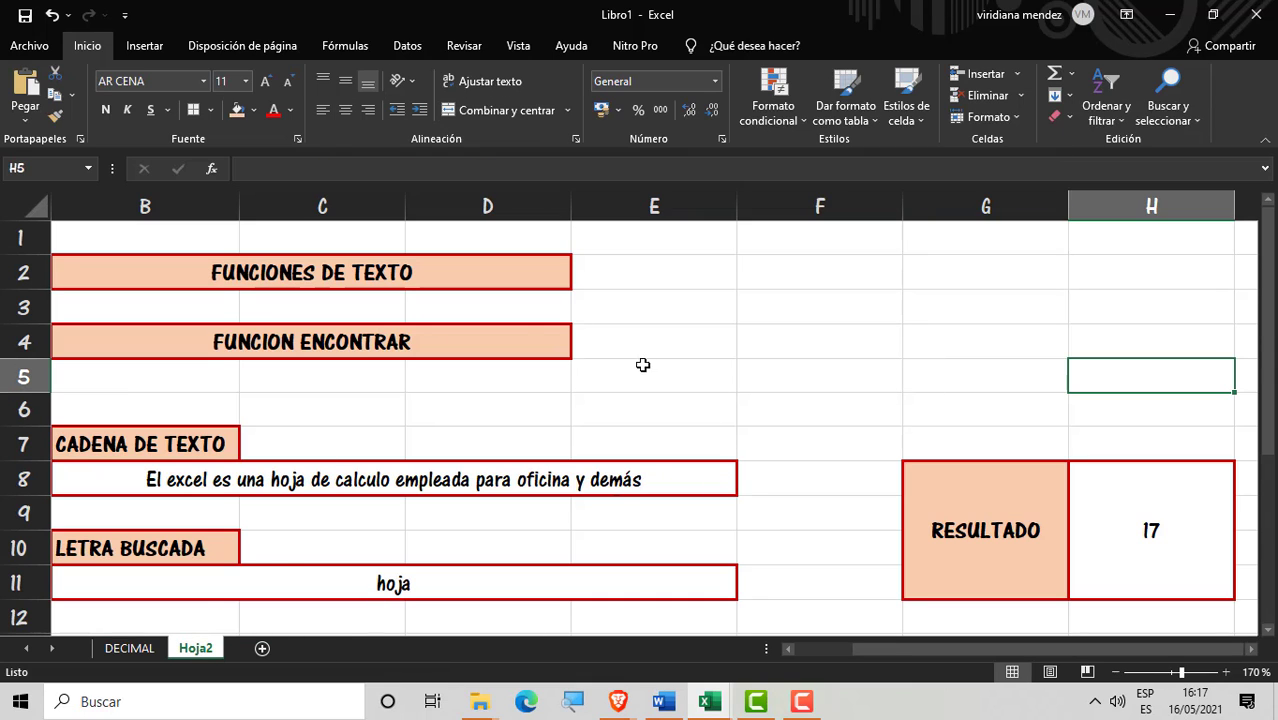
# Step: Rename the sheet Hoja2 as ENCONTRAR in capital letters
pyautogui.rightClick(183, 647)
pyautogui.click(291, 473)
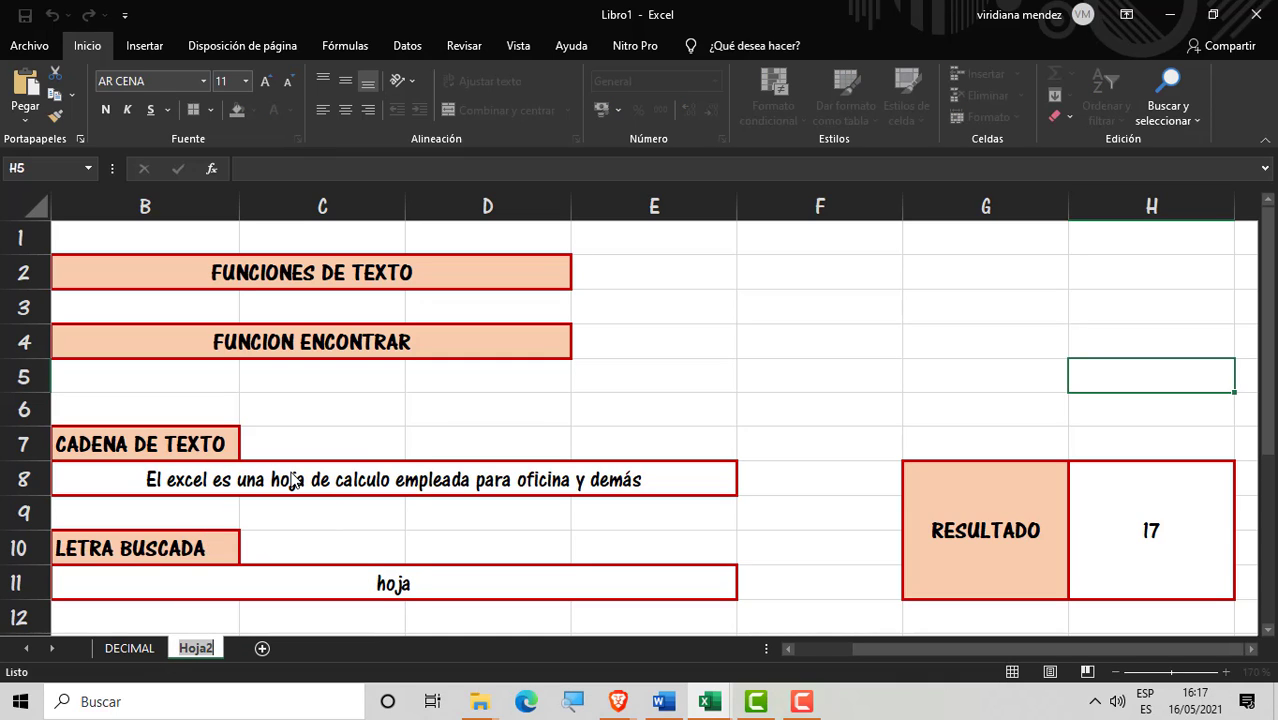
pyautogui.write('encont')
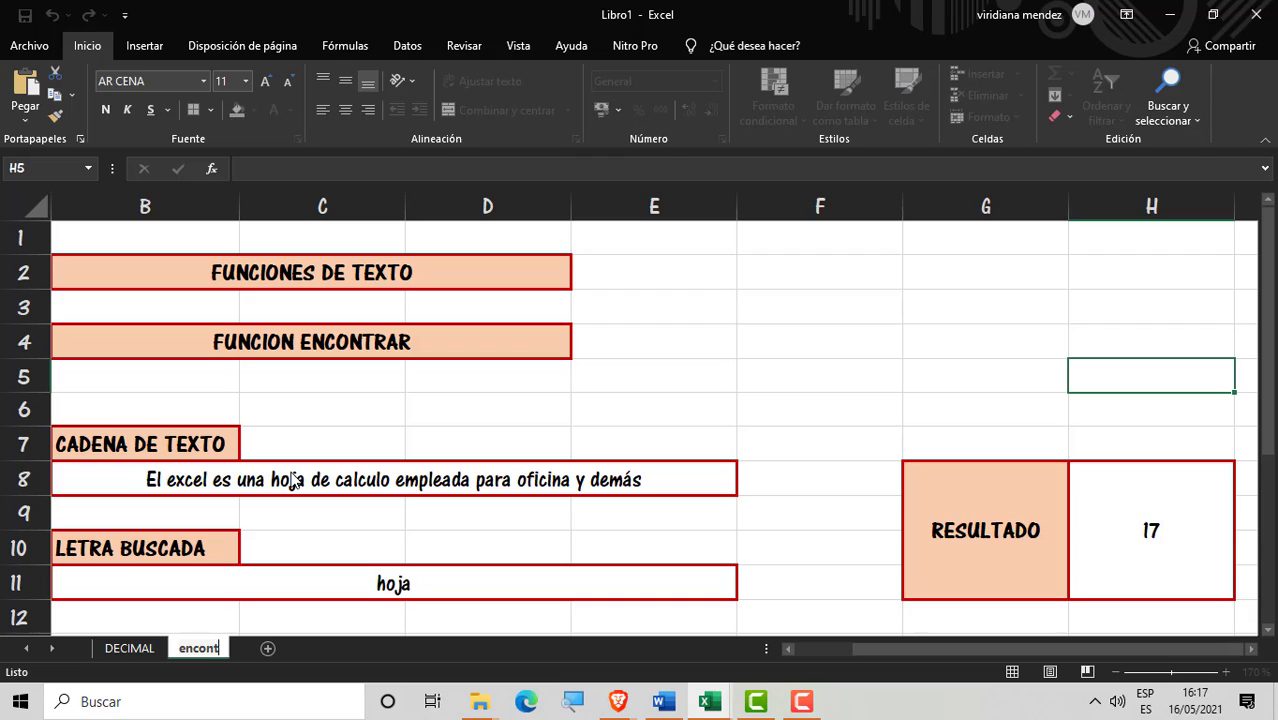
pyautogui.write('rar')
pyautogui.press('BackSpace')
pyautogui.press('BackSpace')
pyautogui.press('BackSpace')
pyautogui.press('BackSpace')
pyautogui.press('BackSpace')
pyautogui.press('BackSpace')
pyautogui.press('BackSpace')
pyautogui.press('BackSpace')
pyautogui.press('BackSpace')
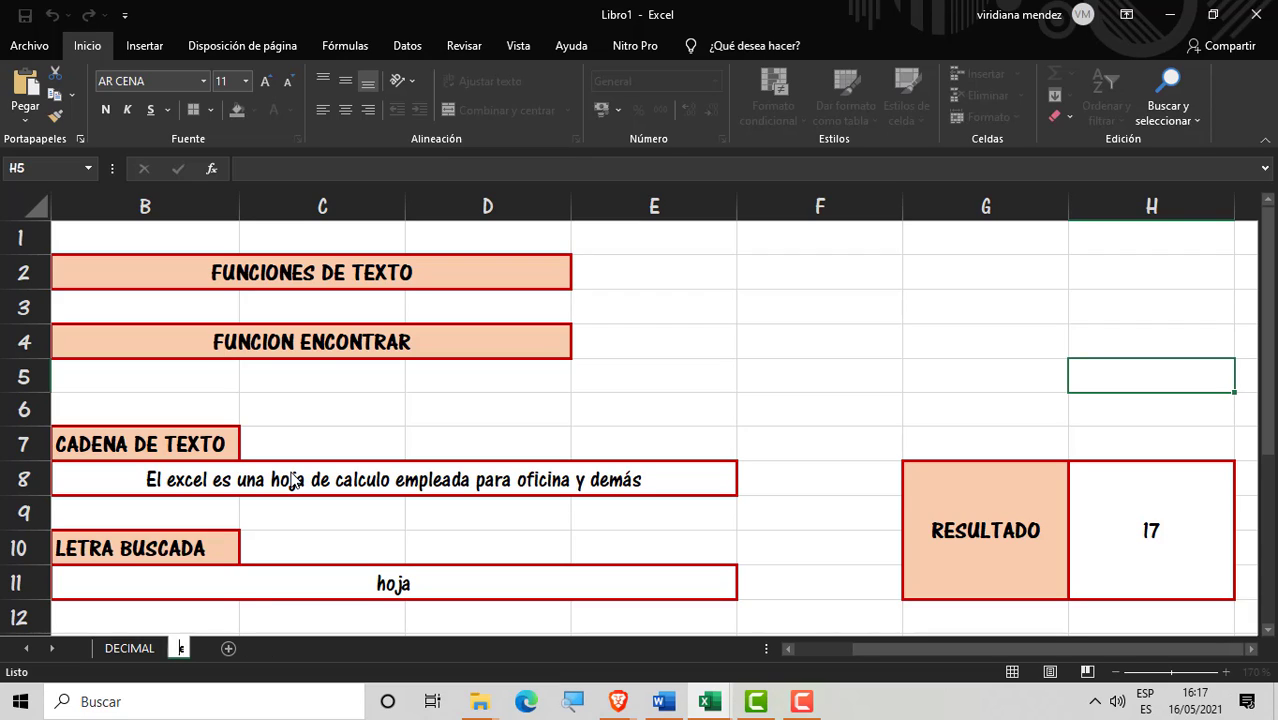
pyautogui.write('ENCONTRAR')
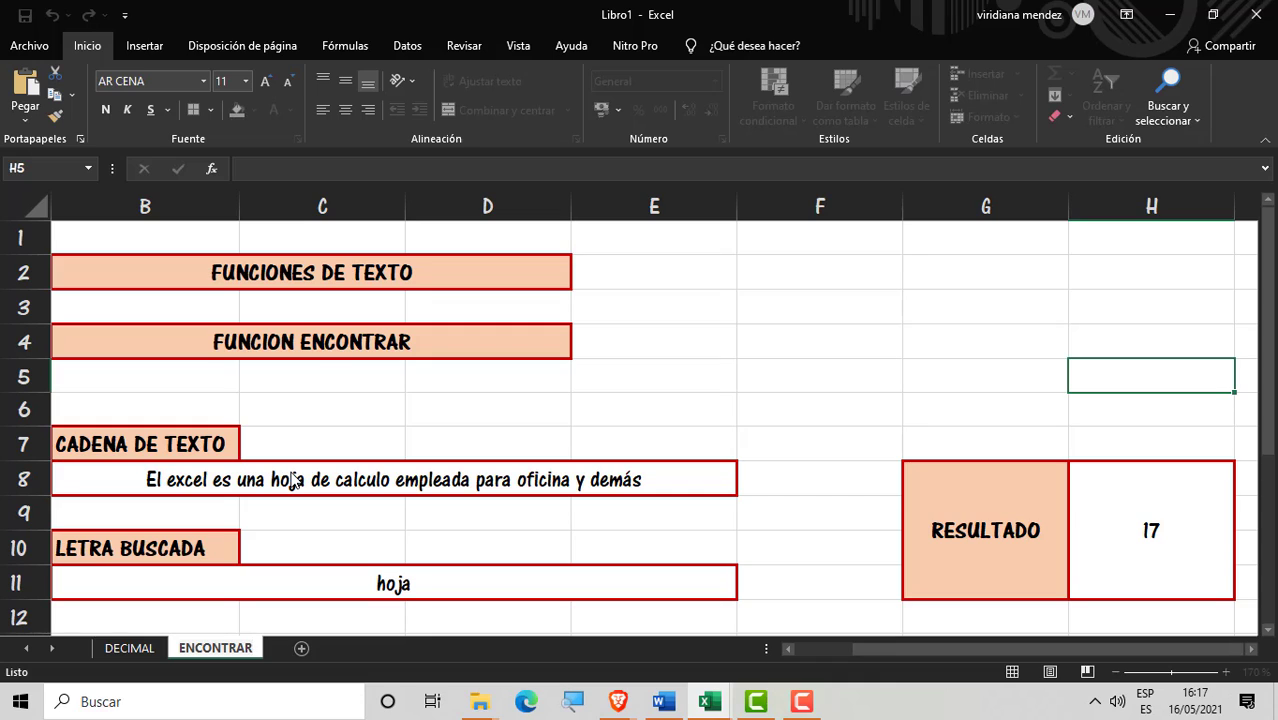
pyautogui.click(341, 418)
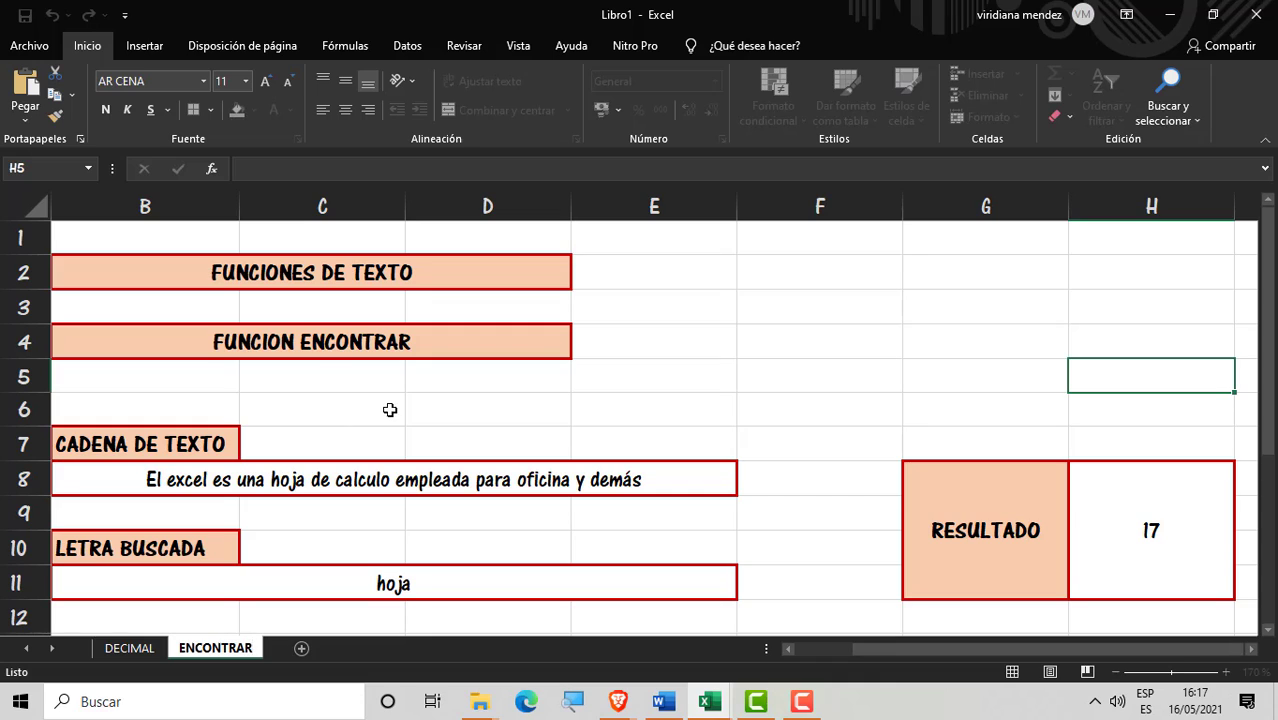
# Step: Create a copy of the ENCONTRAR sheet at the end of the workbook and check it beside the original
pyautogui.rightClick(237, 648)
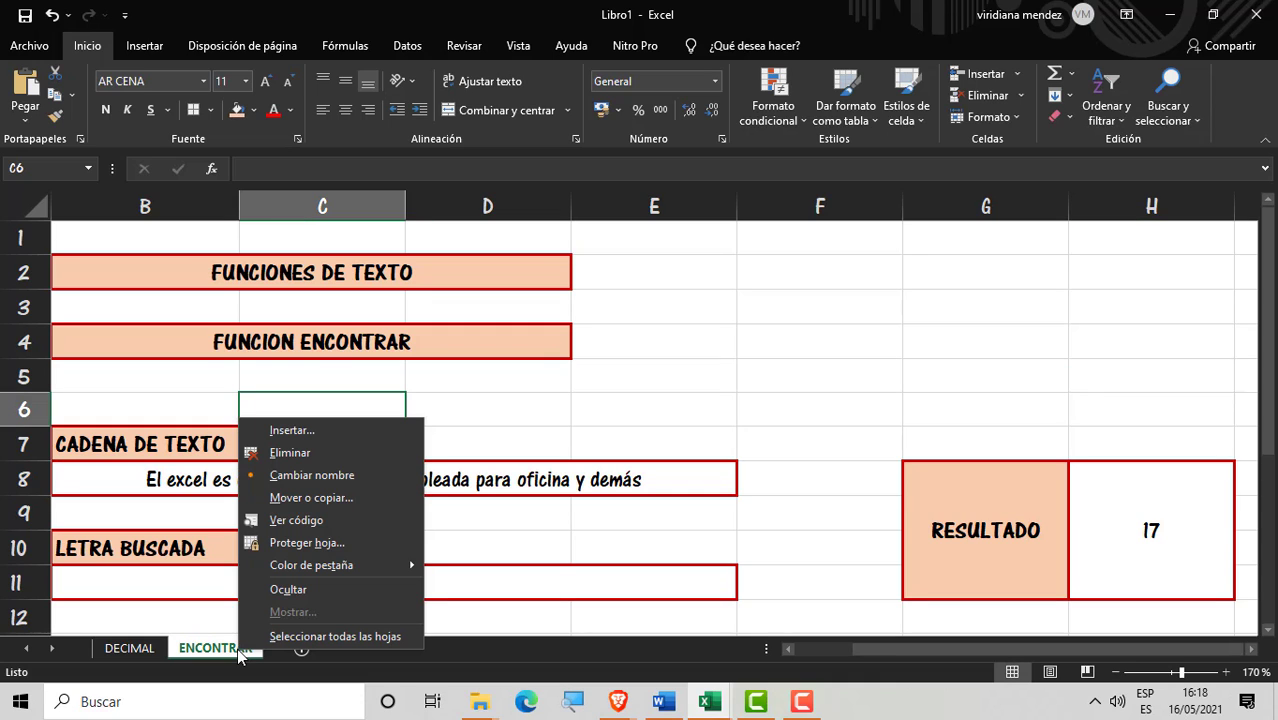
pyautogui.click(320, 498)
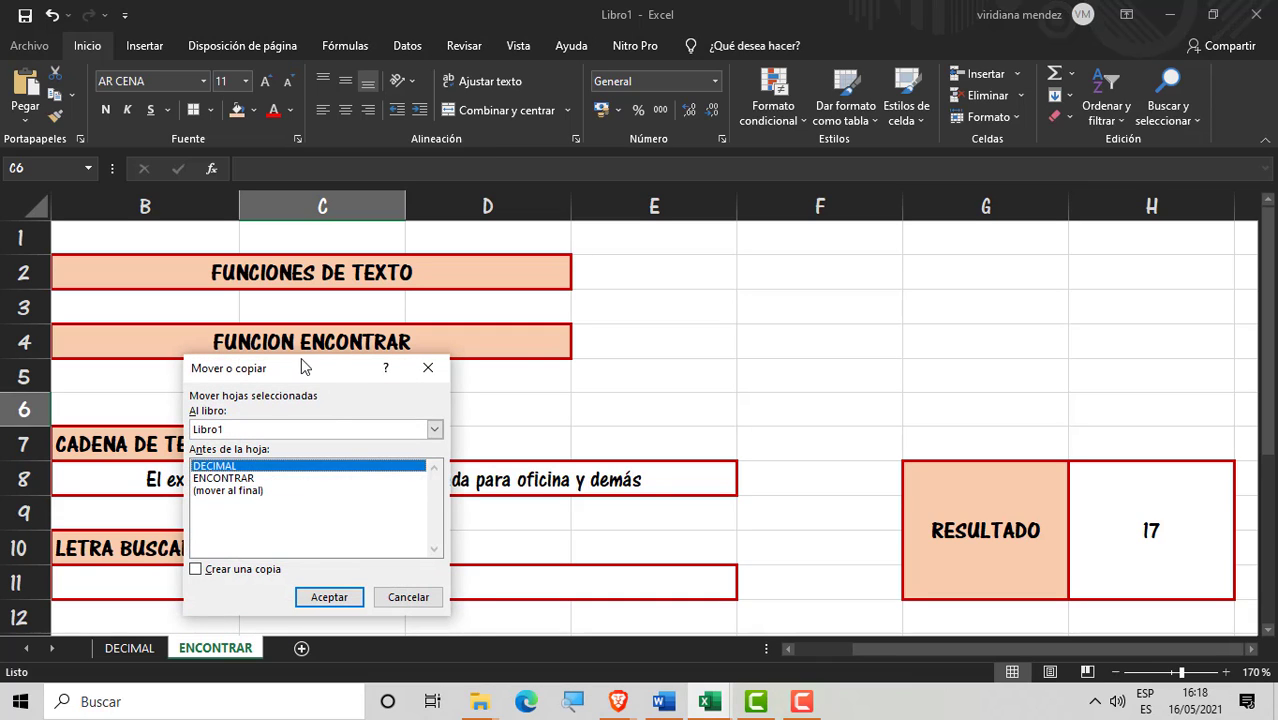
pyautogui.moveTo(305, 368); pyautogui.dragTo(574, 247)
pyautogui.click(503, 372)
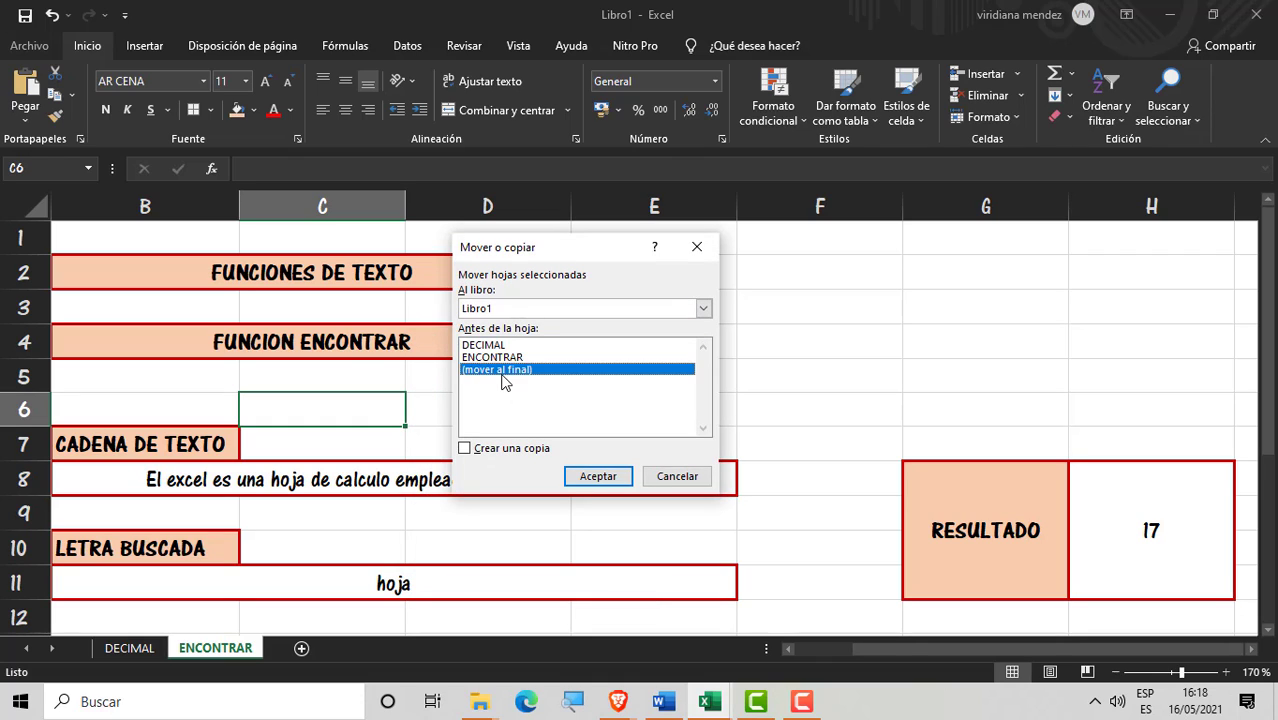
pyautogui.click(513, 450)
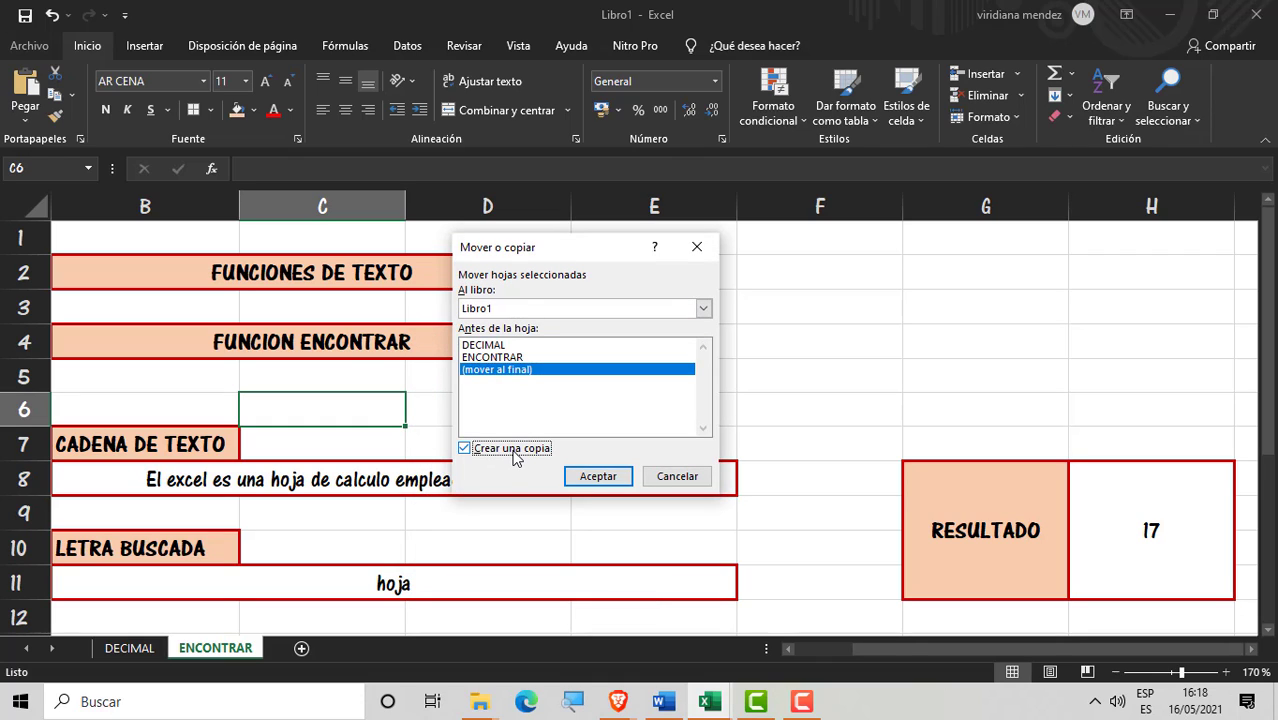
pyautogui.click(599, 476)
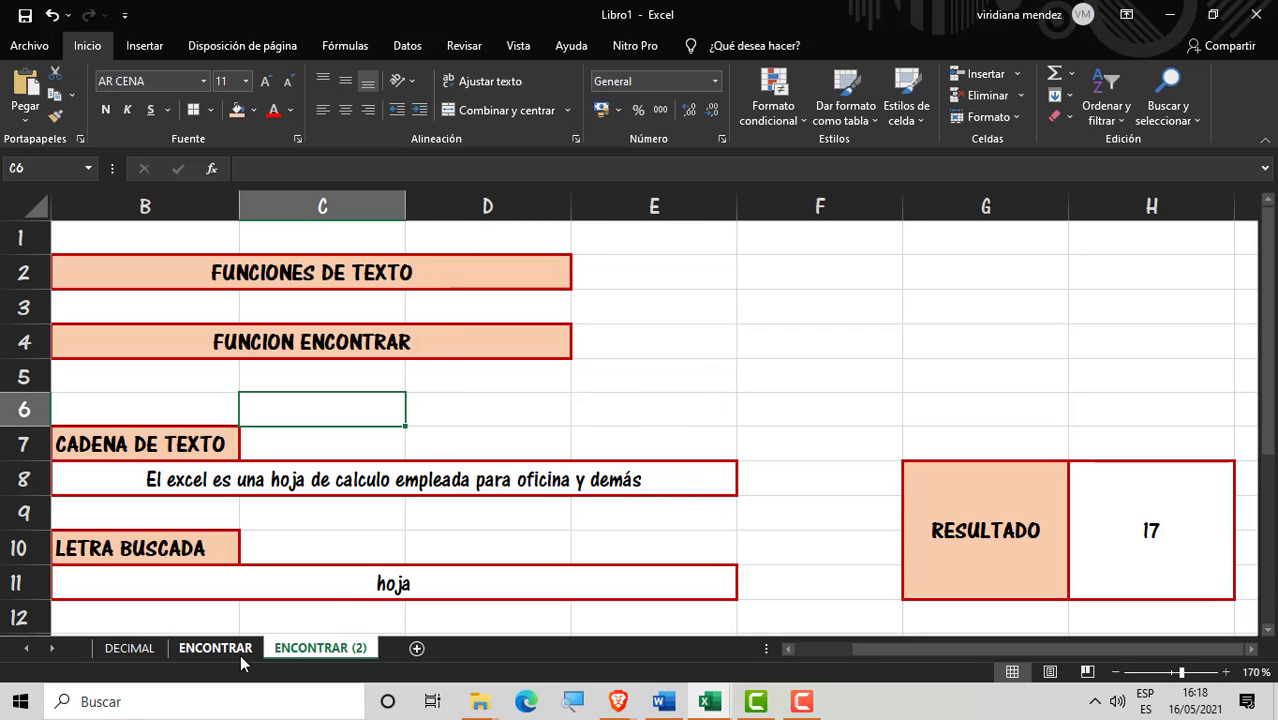
pyautogui.click(240, 652)
pyautogui.click(300, 650)
# Step: Rename the copied sheet ENCONTRAR (2) as HALLAR
pyautogui.rightClick(347, 654)
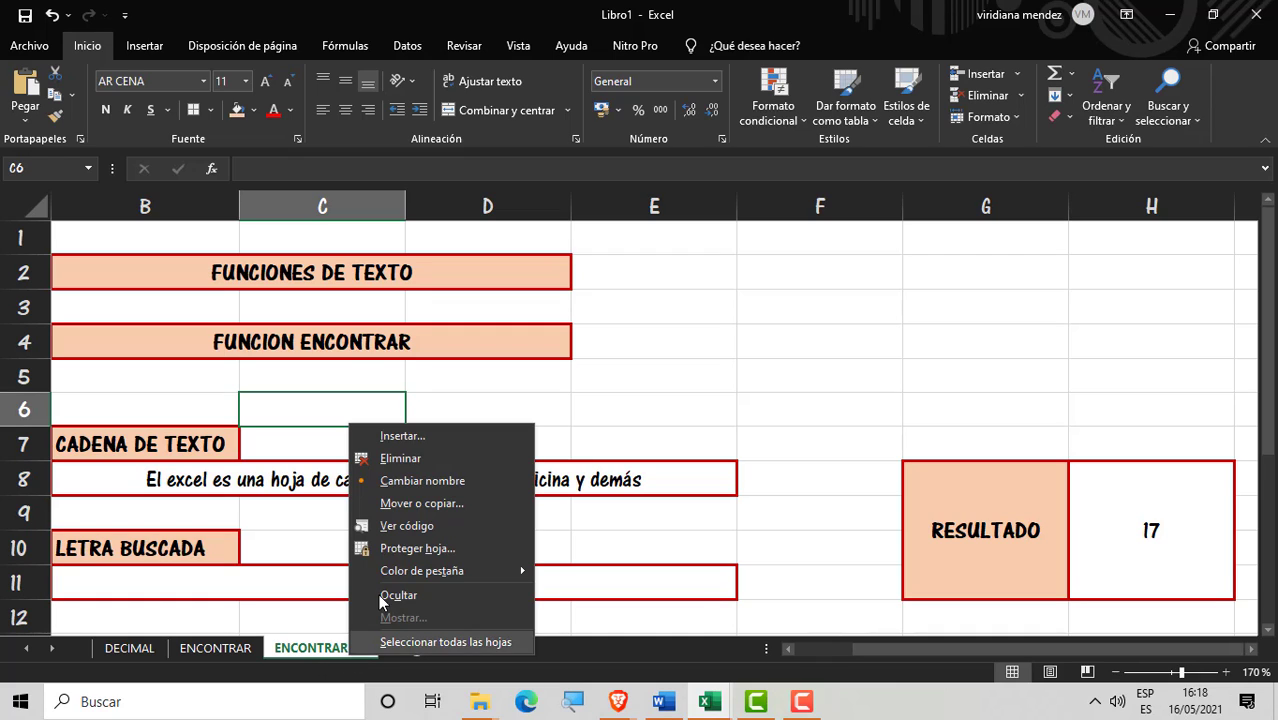
pyautogui.click(410, 483)
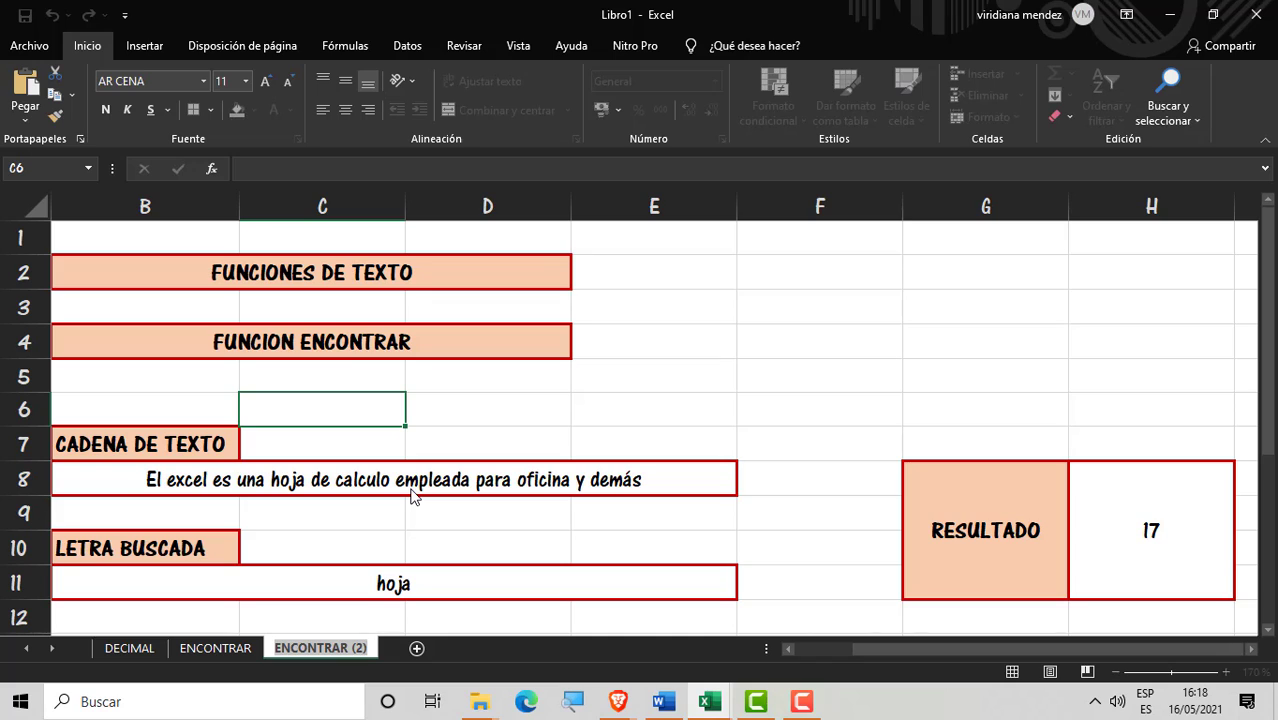
pyautogui.press('BackSpace')
pyautogui.write('HALLAR')
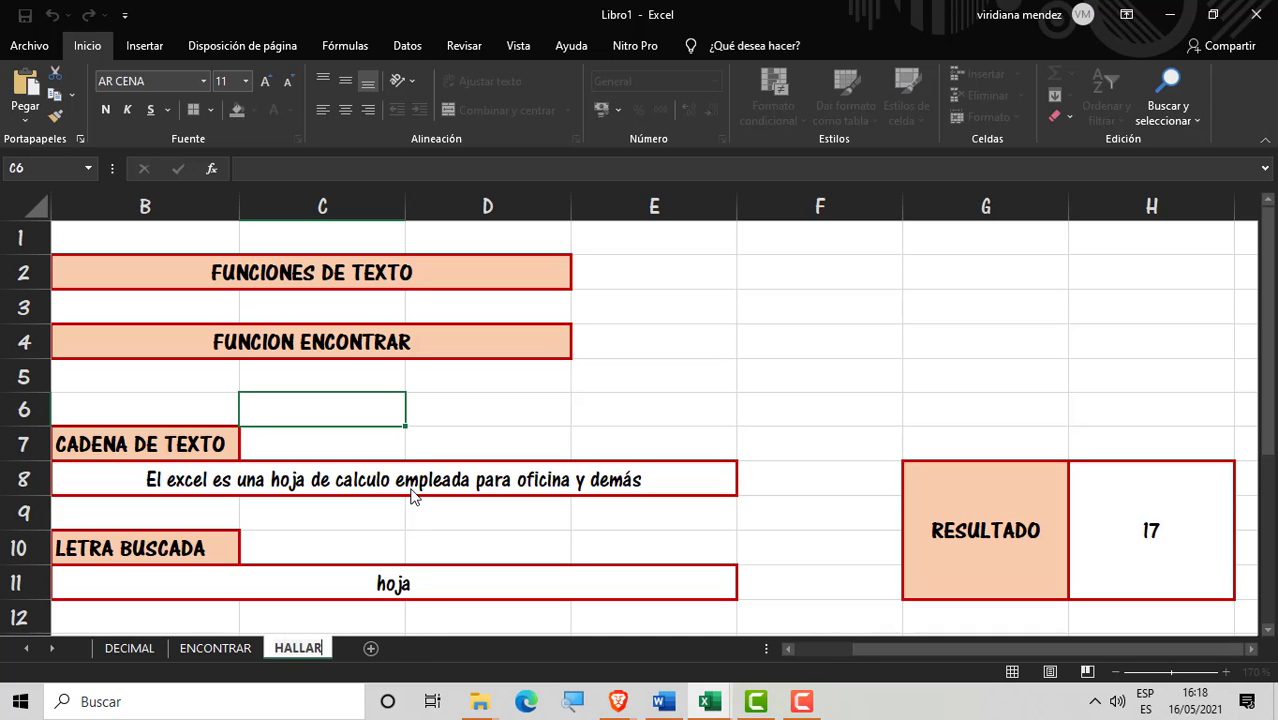
pyautogui.press('Return')
pyautogui.click(600, 342)
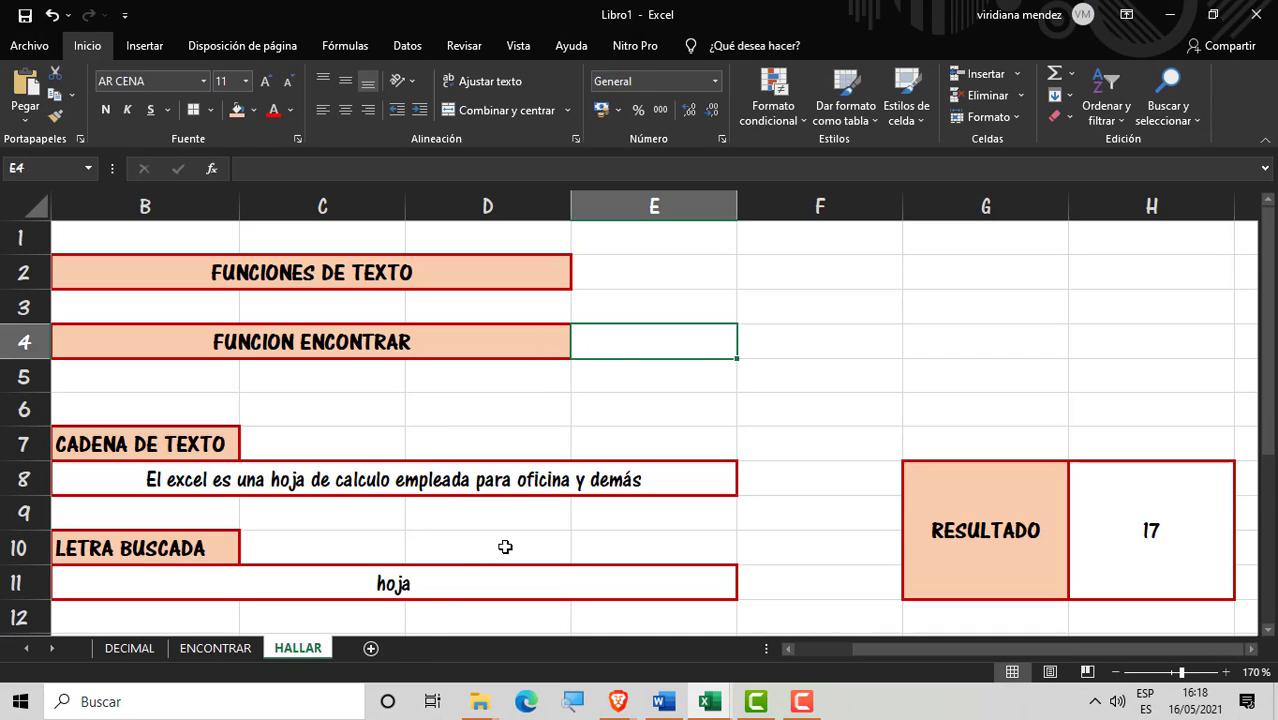
# Step: Change the heading in the merged cell B4 of the HALLAR sheet to FUNCION HALLAR
pyautogui.doubleClick(446, 347)
pyautogui.press('BackSpace')
pyautogui.press('BackSpace')
pyautogui.press('BackSpace')
pyautogui.press('BackSpace')
pyautogui.press('BackSpace')
pyautogui.press('BackSpace')
pyautogui.press('BackSpace')
pyautogui.press('BackSpace')
pyautogui.press('BackSpace')
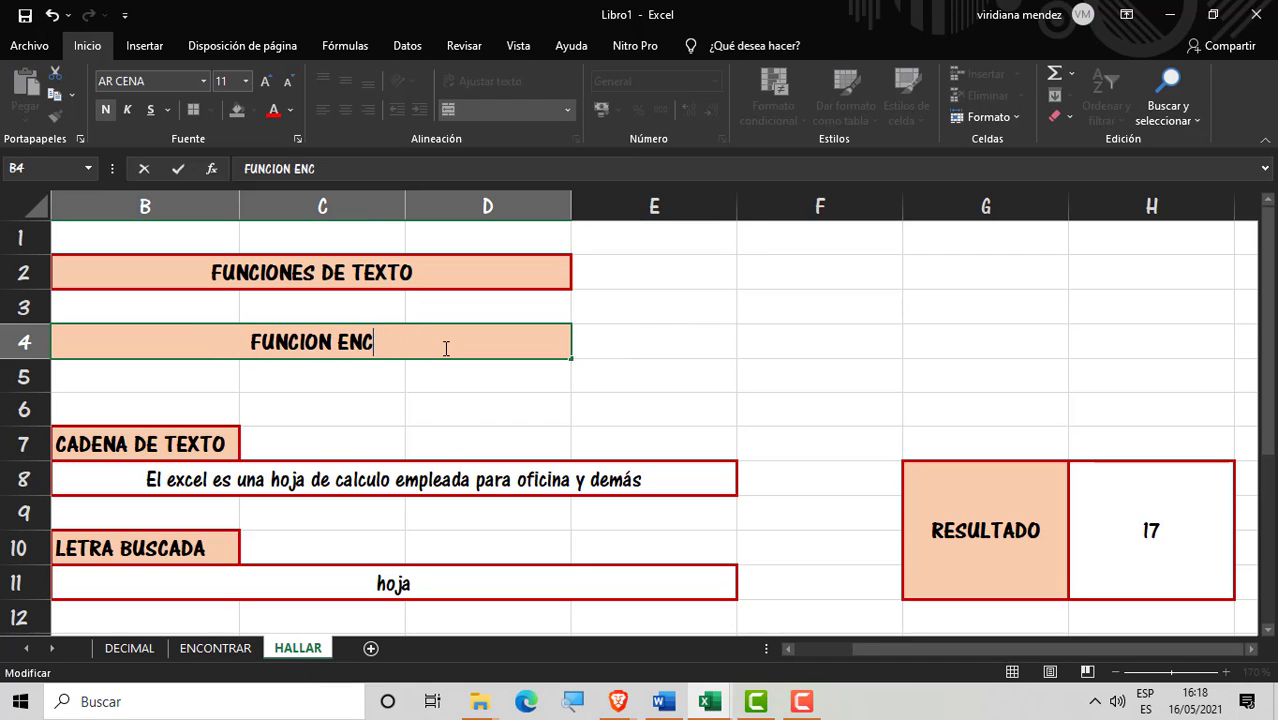
pyautogui.write('HALLAR')
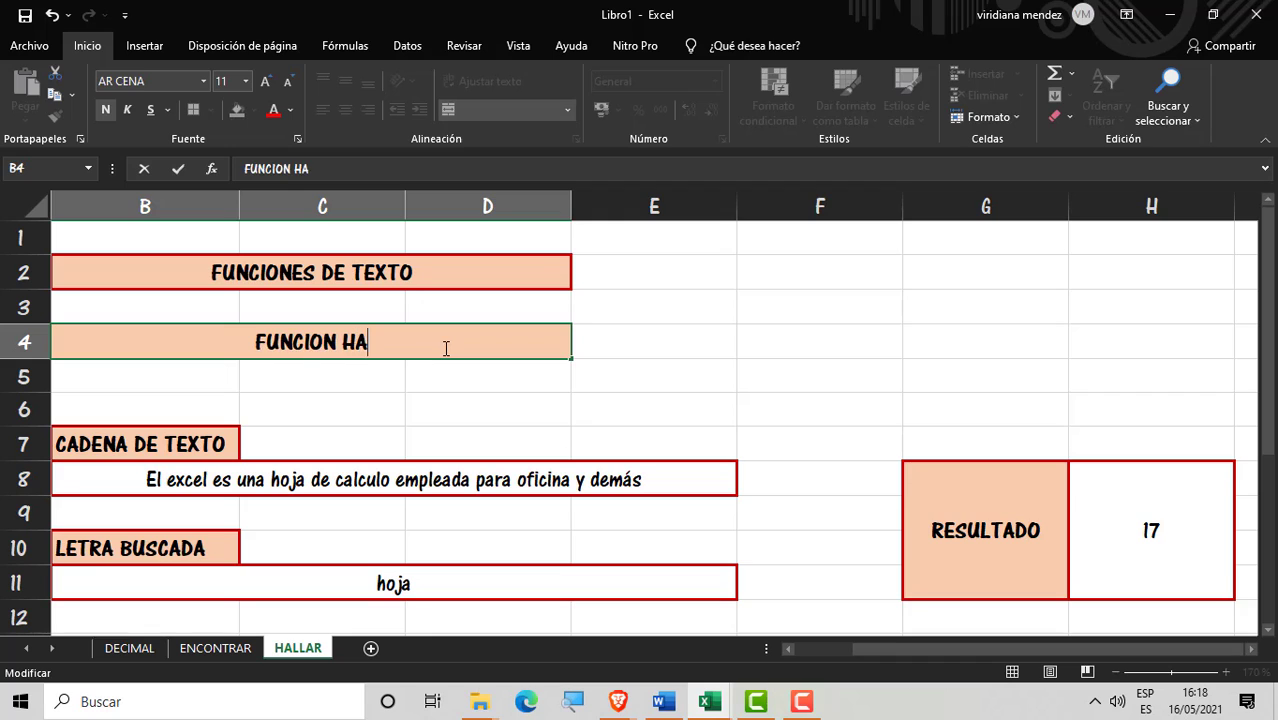
pyautogui.click(821, 358)
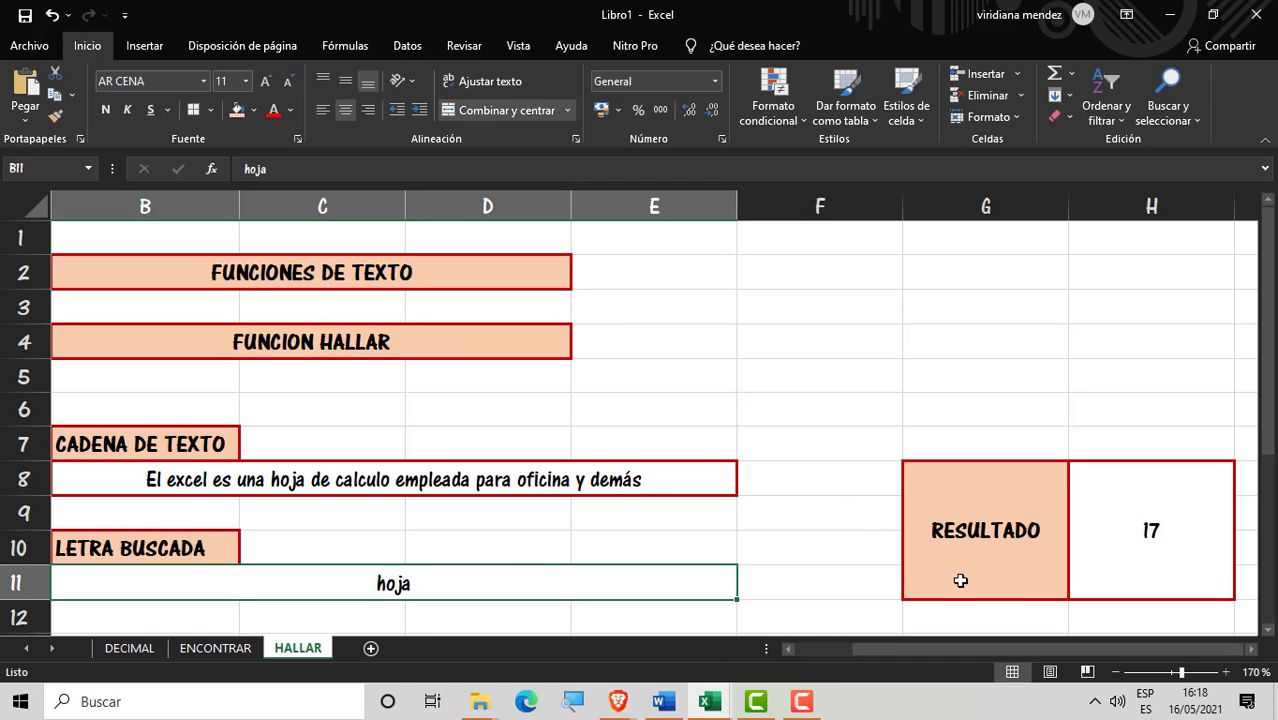
# Step: Clear the copied ENCONTRAR formula from the merged result cell H8 on the HALLAR sheet
pyautogui.click(1146, 532)
pyautogui.doubleClick(1163, 552)
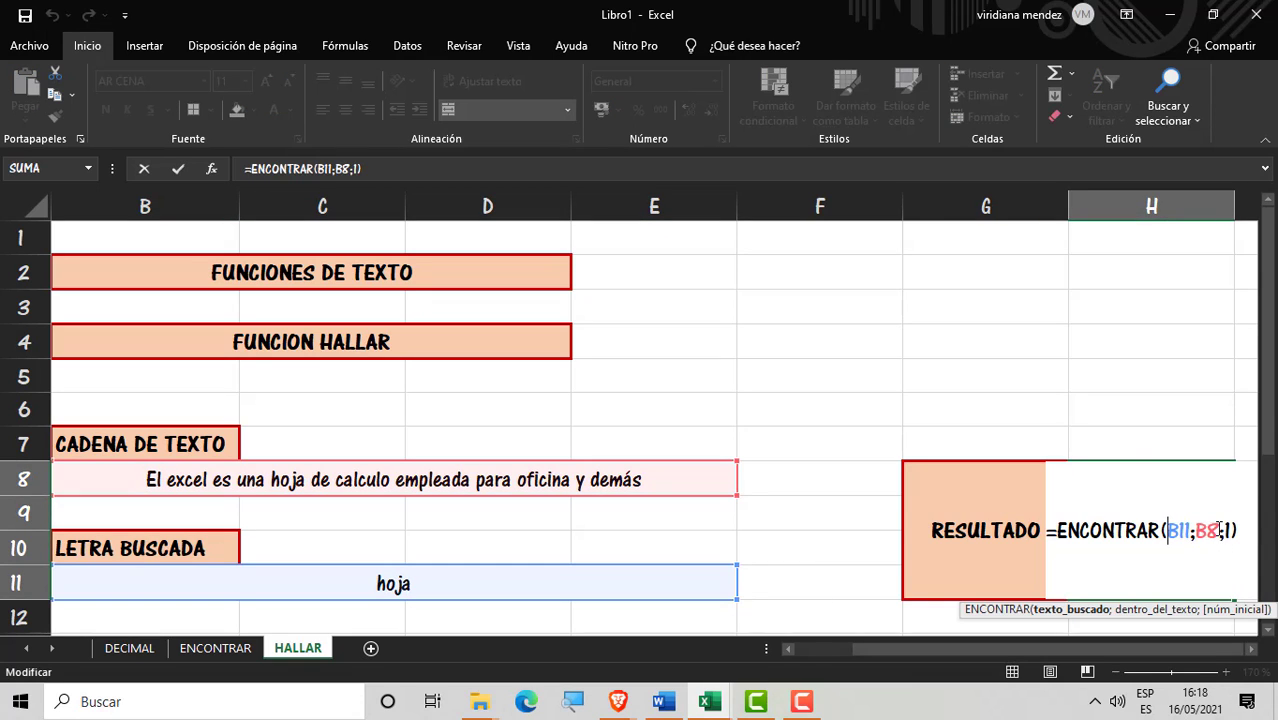
pyautogui.moveTo(1229, 531); pyautogui.dragTo(1058, 535)
pyautogui.click(1058, 536)
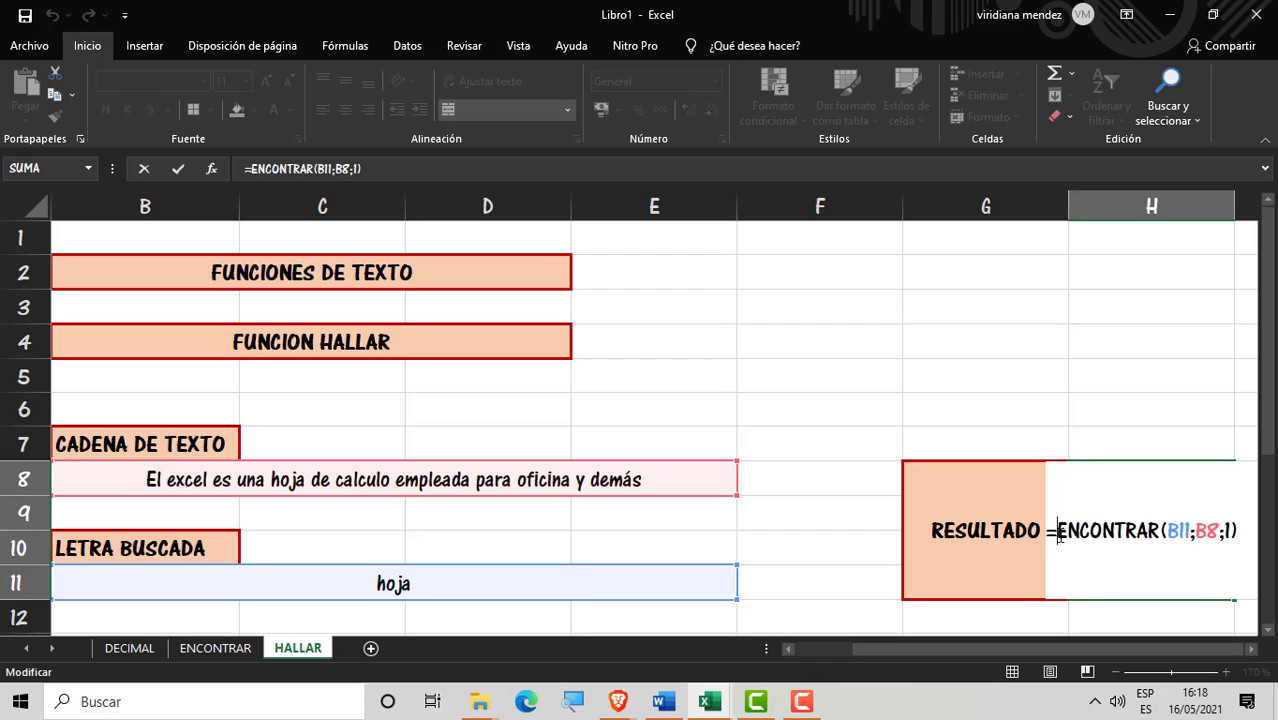
pyautogui.press('BackSpace')
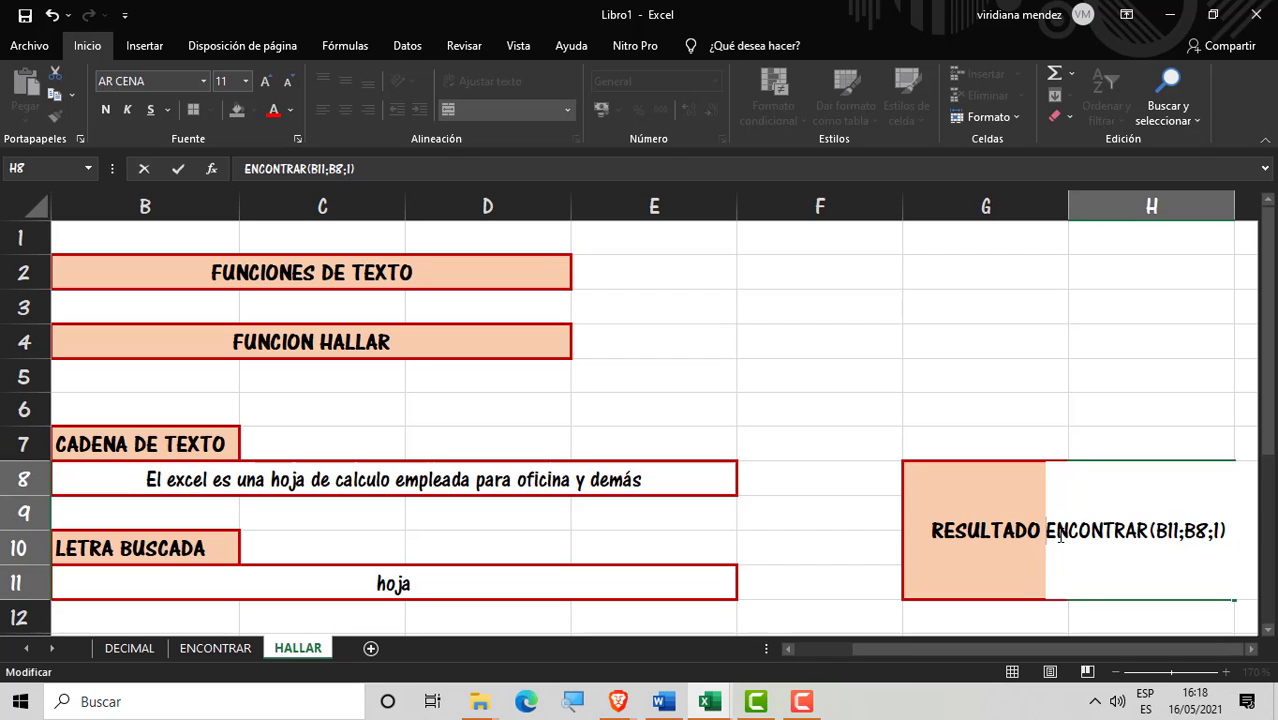
pyautogui.press('Delete')
pyautogui.press('Delete')
pyautogui.press('Delete')
pyautogui.press('Delete')
pyautogui.press('Delete')
pyautogui.press('Delete')
pyautogui.press('Delete')
pyautogui.press('Delete')
pyautogui.press('Delete')
pyautogui.press('Delete')
pyautogui.press('Delete')
pyautogui.press('Delete')
pyautogui.press('Delete')
pyautogui.press('Delete')
pyautogui.press('Delete')
pyautogui.press('Delete')
pyautogui.press('Delete')
pyautogui.press('Delete')
pyautogui.press('Delete')
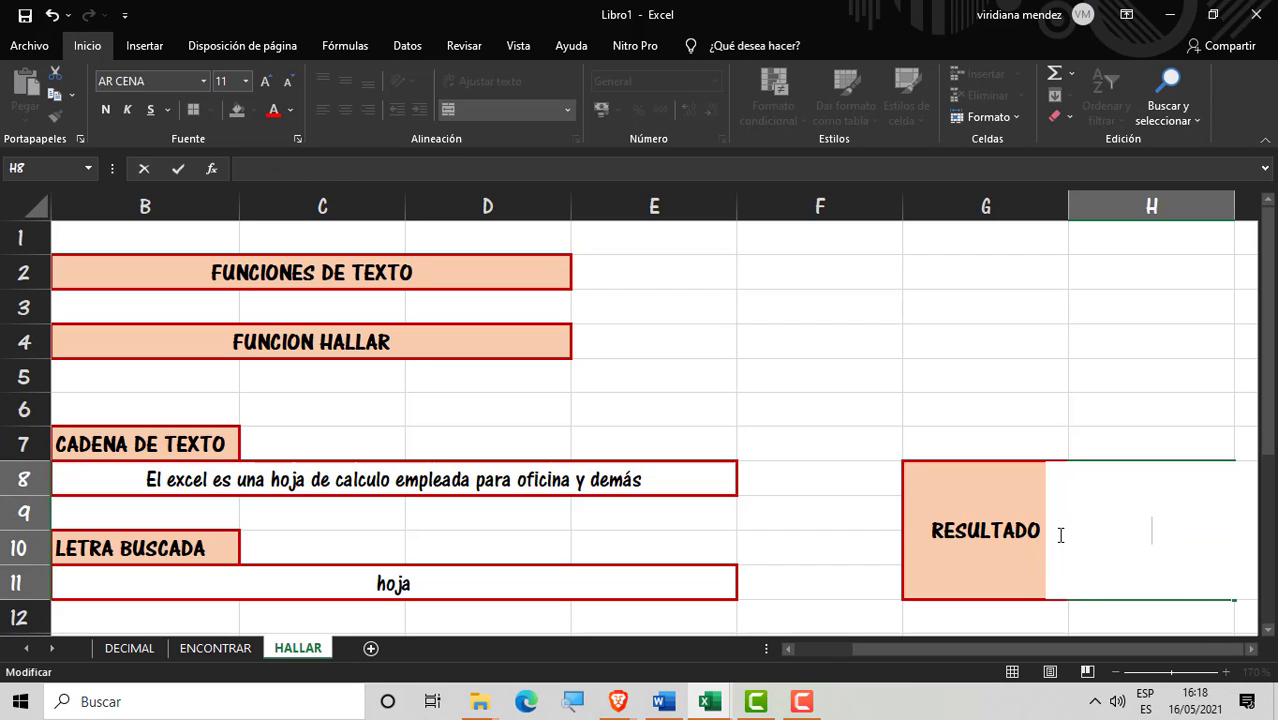
# Step: Enter the formula =HALLAR(B11;B8;1) in the merged result cell H8 of the HALLAR sheet
pyautogui.write('=HAL')
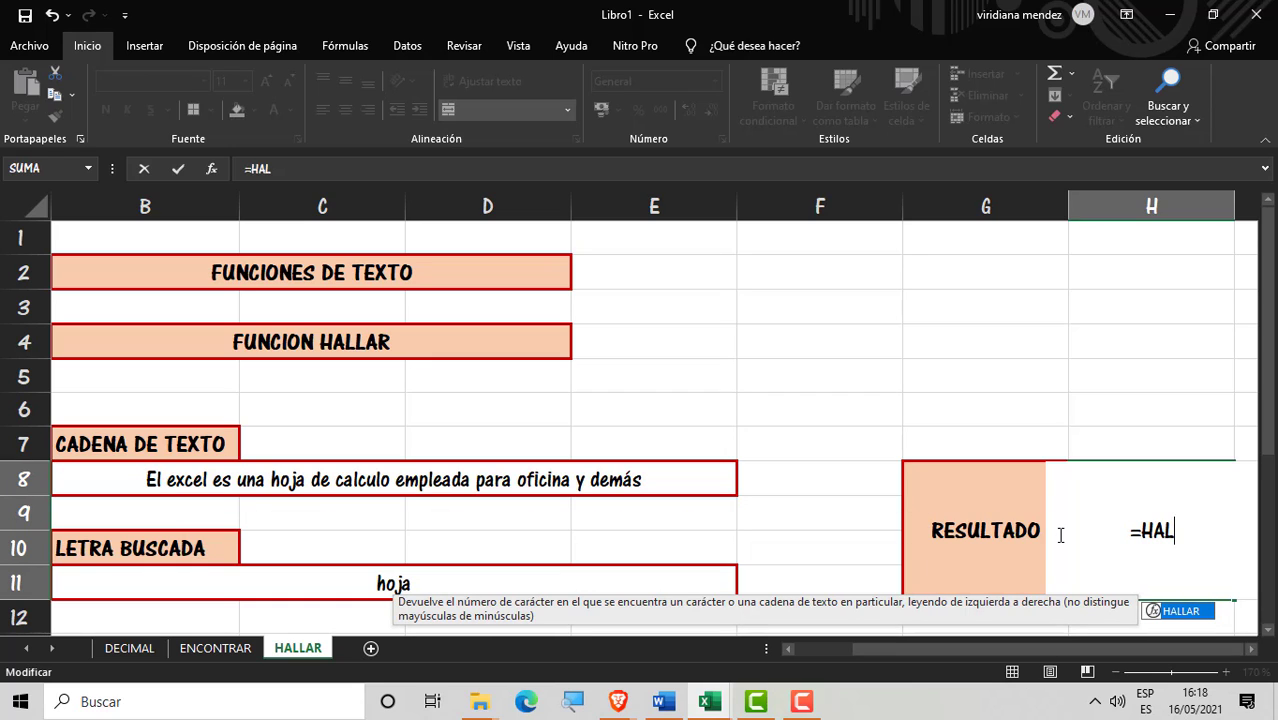
pyautogui.doubleClick(1178, 612)
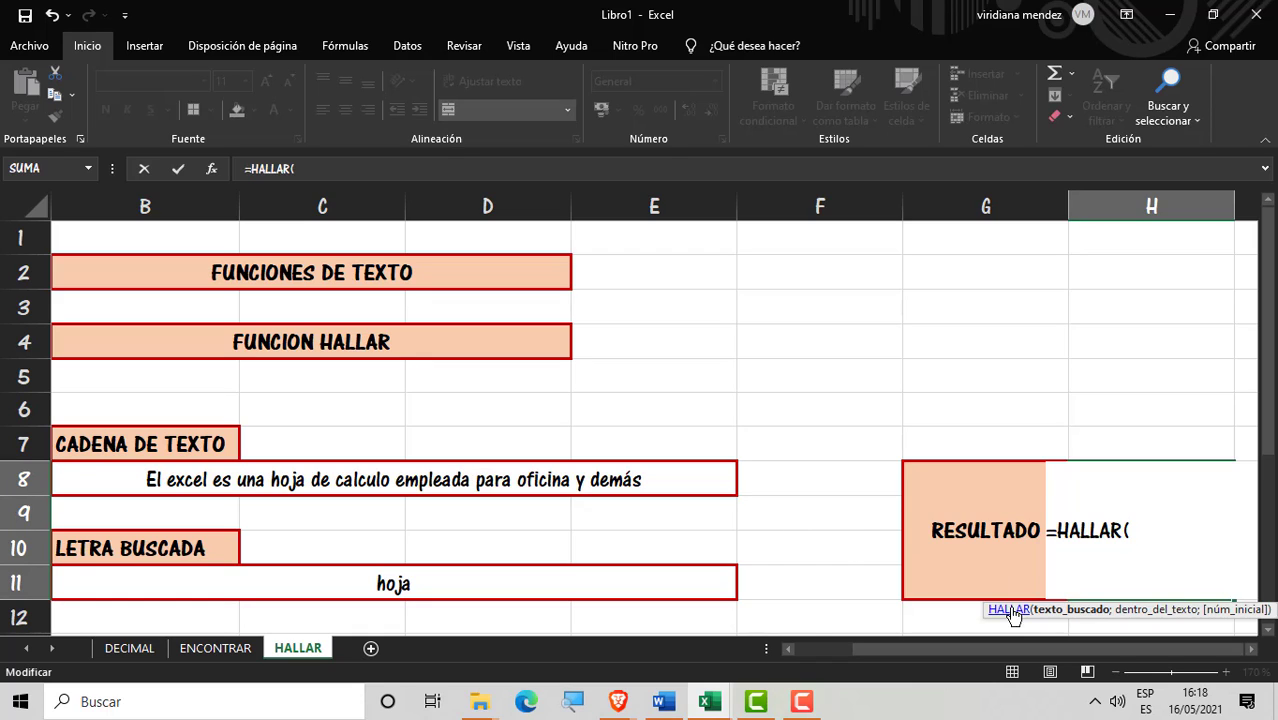
pyautogui.click(414, 589)
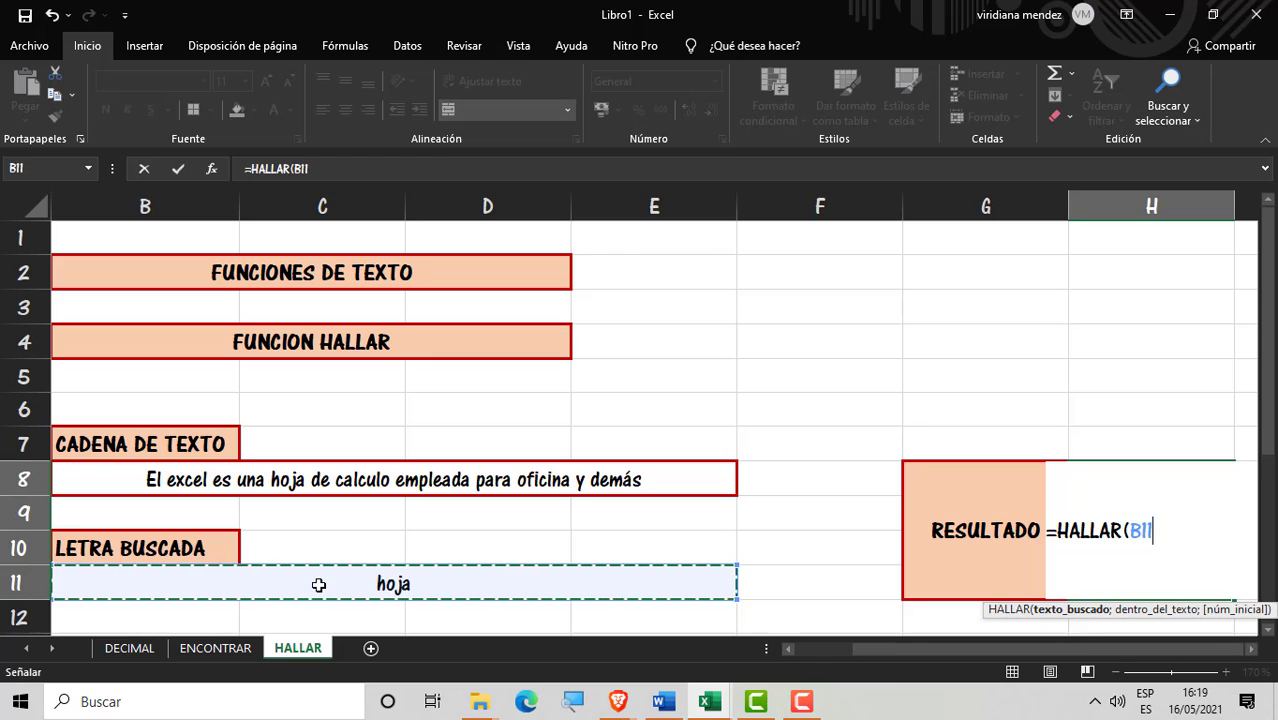
pyautogui.write(';')
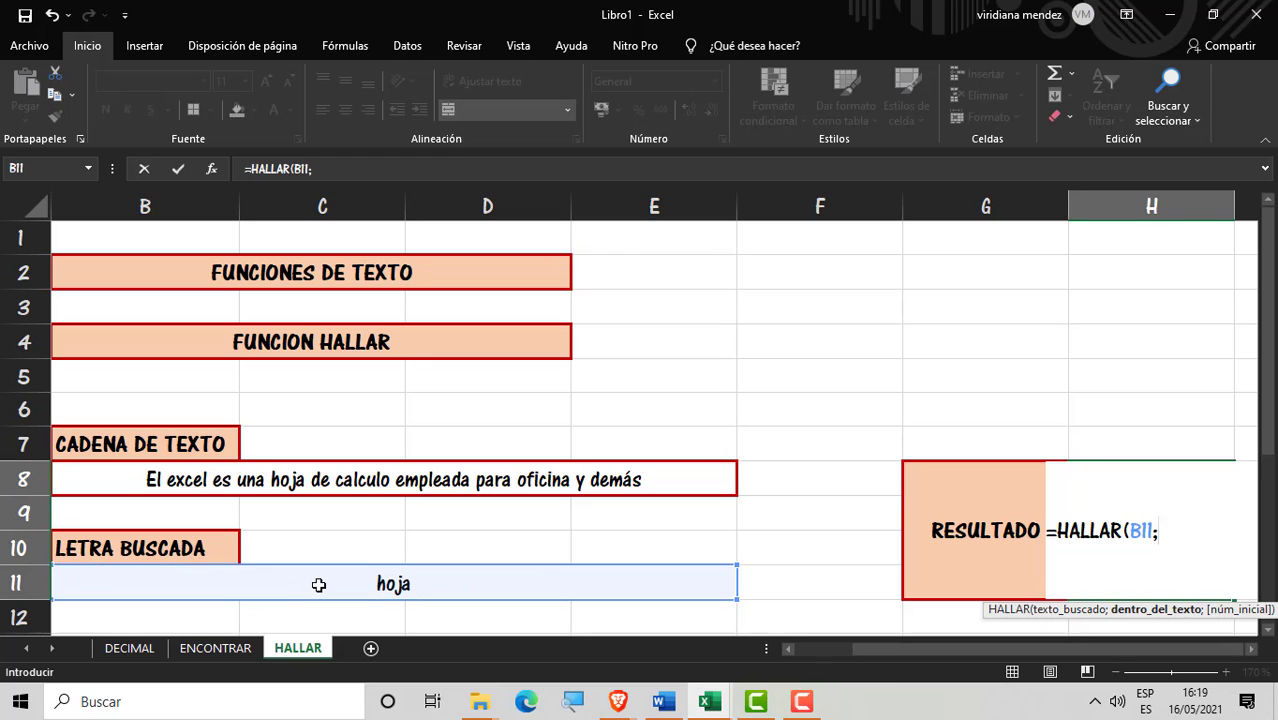
pyautogui.click(345, 488)
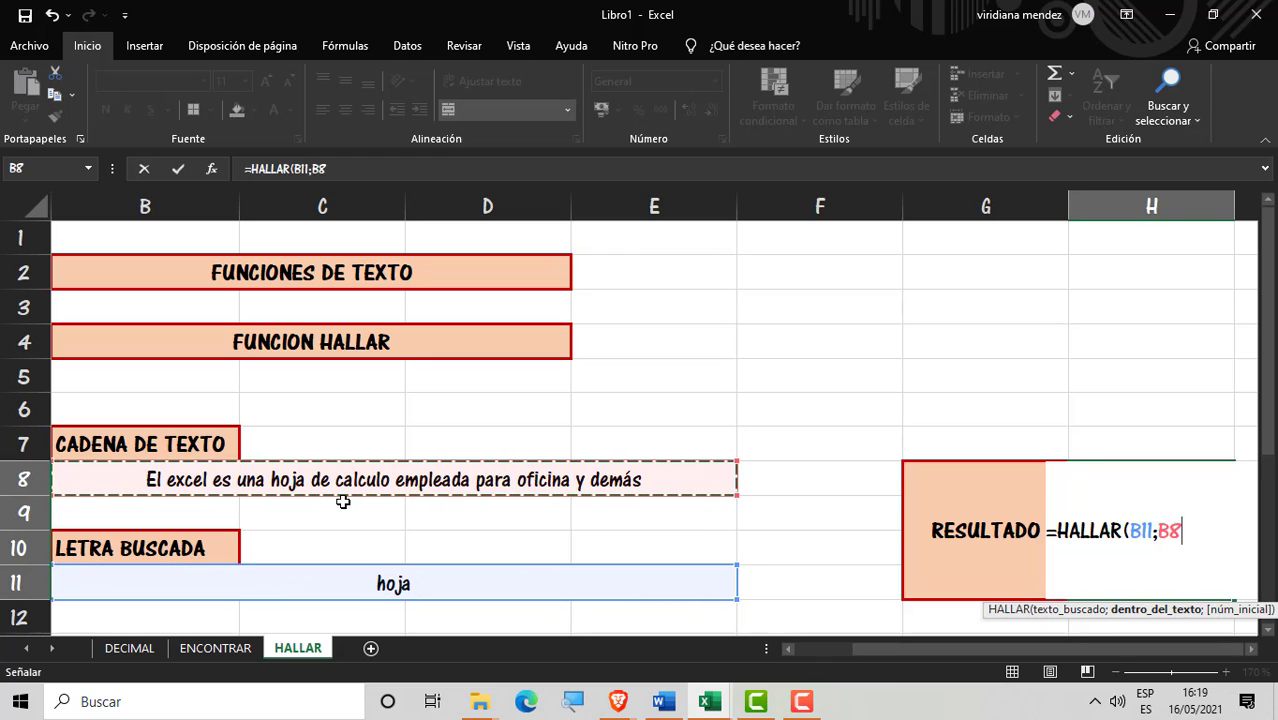
pyautogui.write(';1')
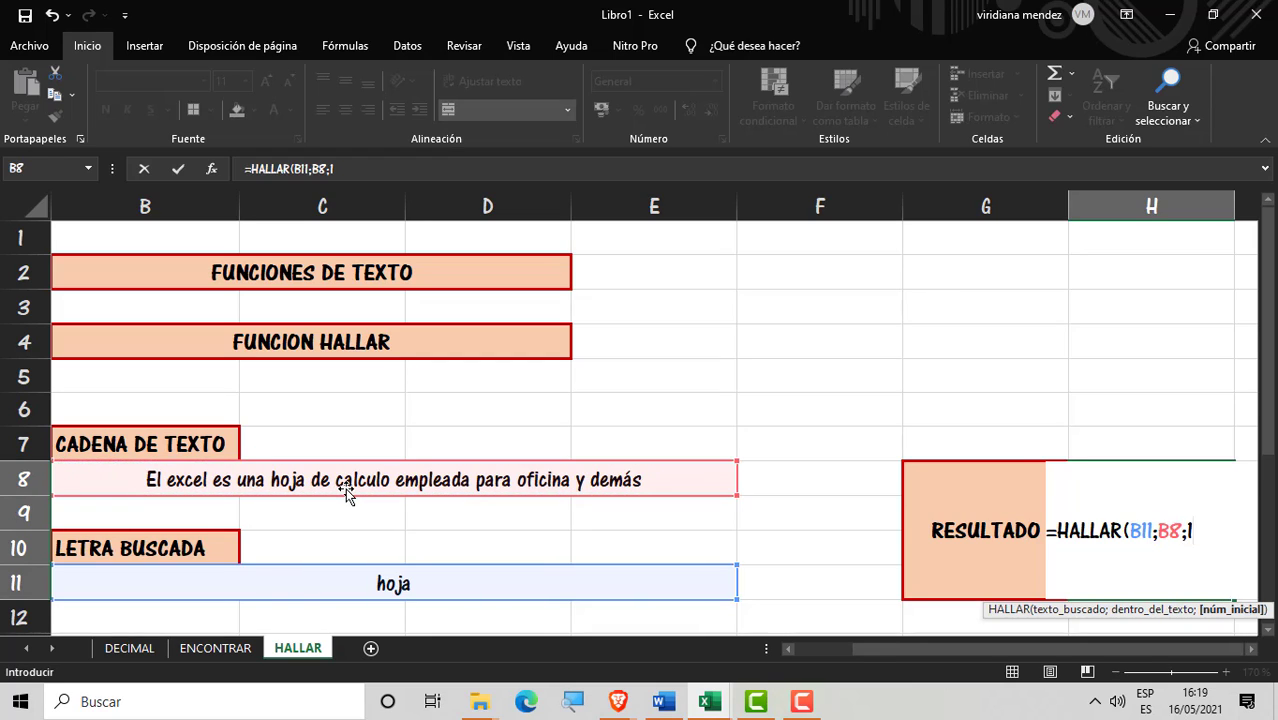
pyautogui.press('Return')
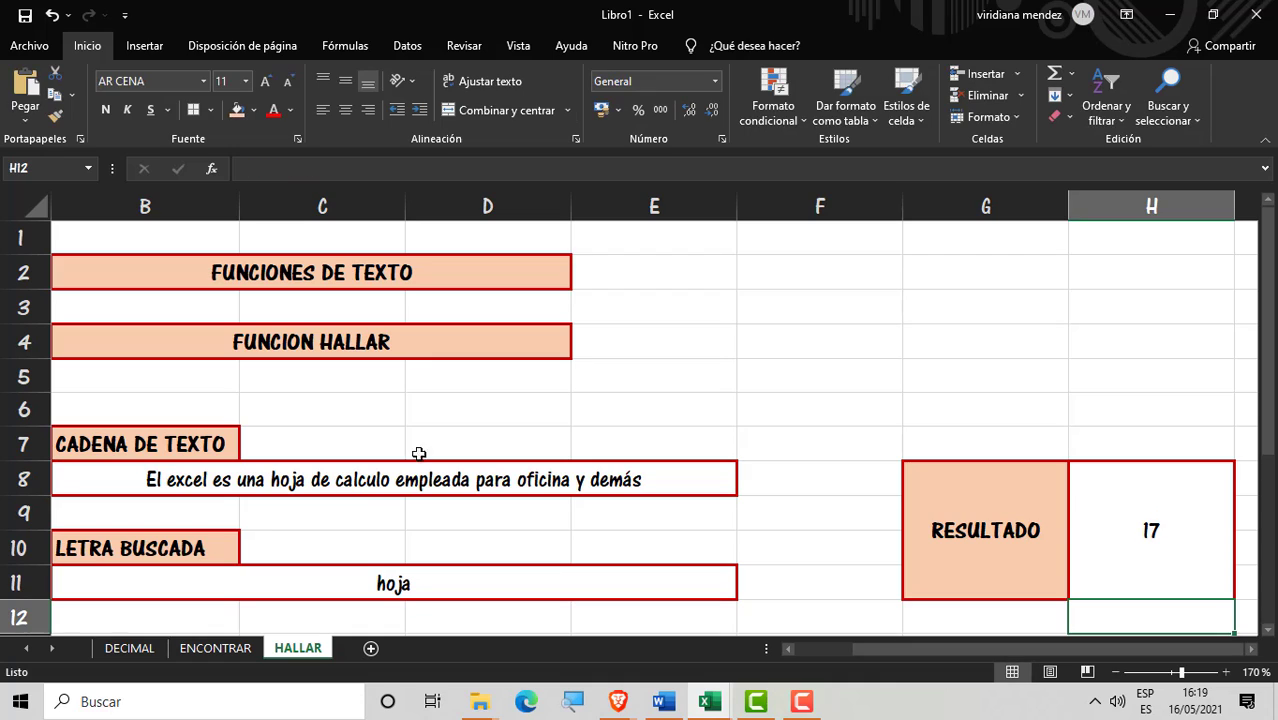
pyautogui.click(1078, 522)
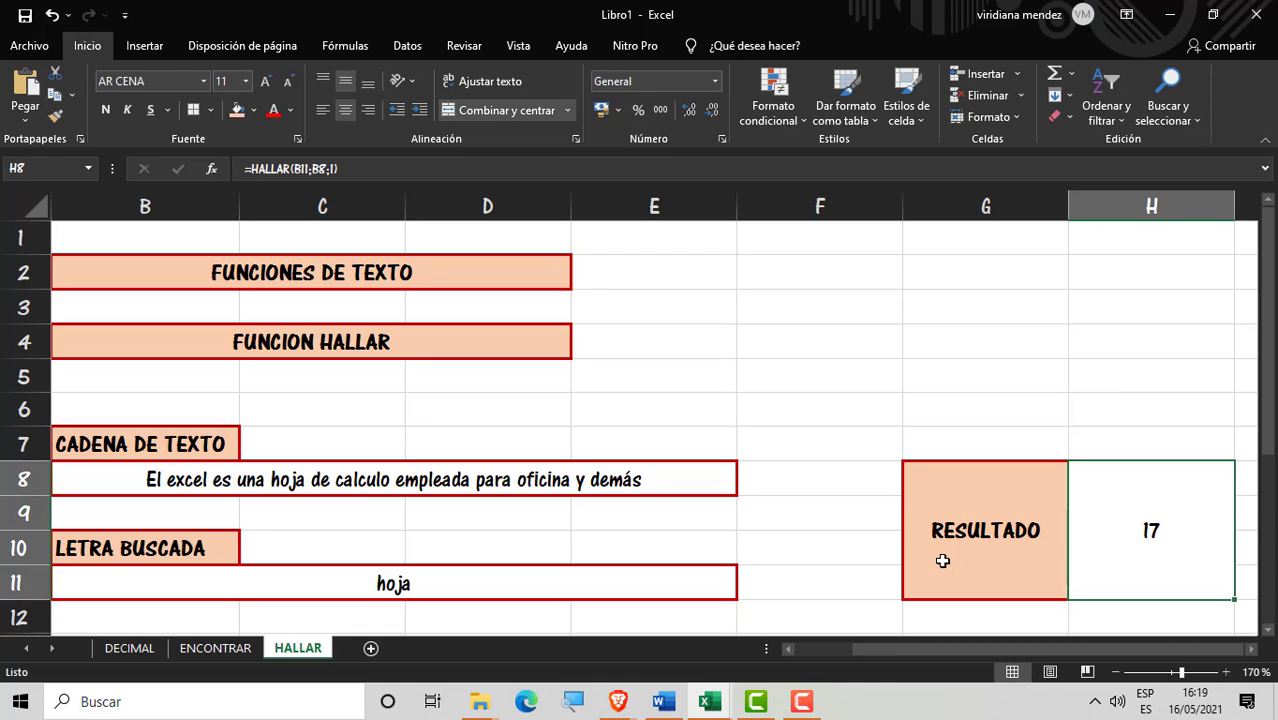
pyautogui.click(835, 515)
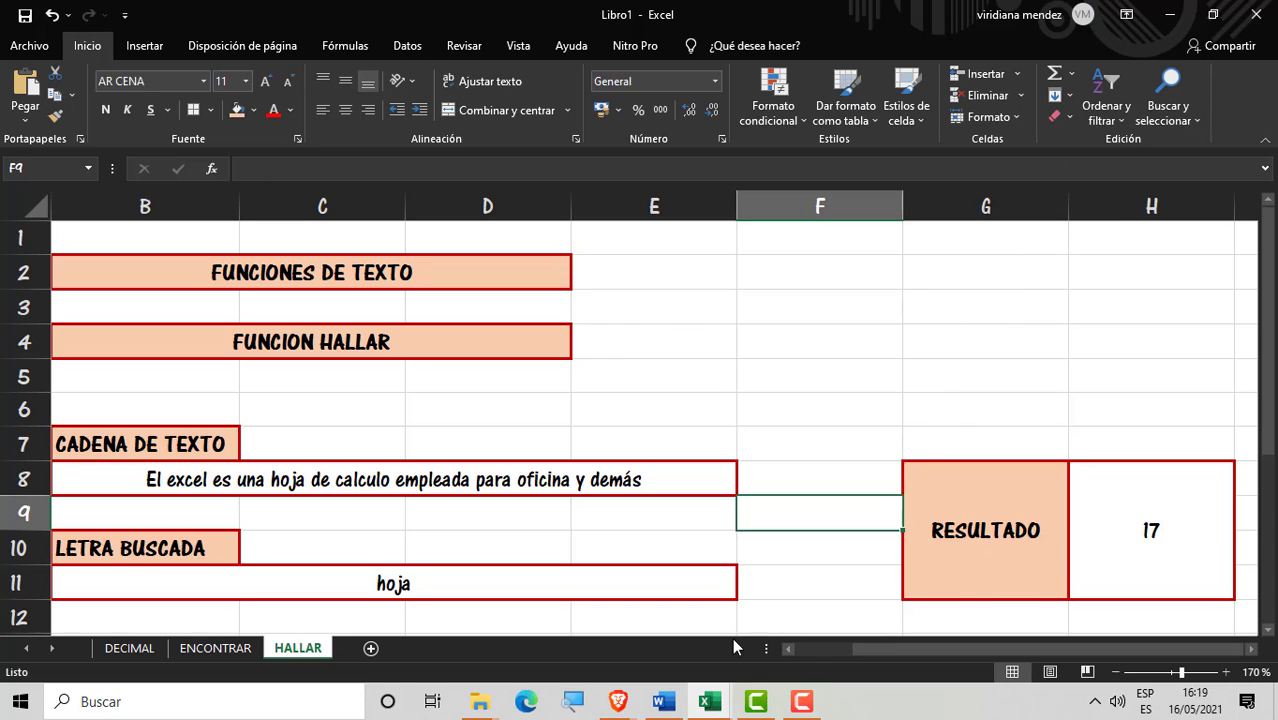
# Step: Replace the search text in B11 of the HALLAR sheet with the letter e
pyautogui.click(645, 579)
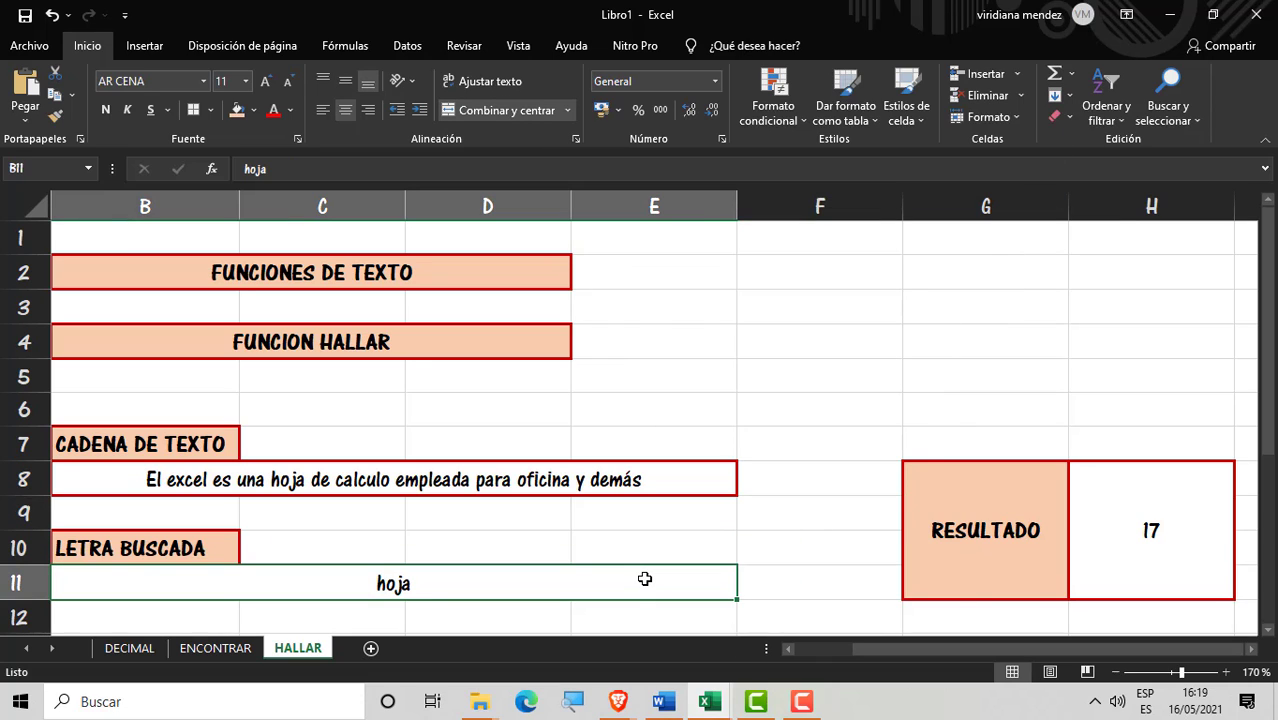
pyautogui.write('e')
pyautogui.click(699, 534)
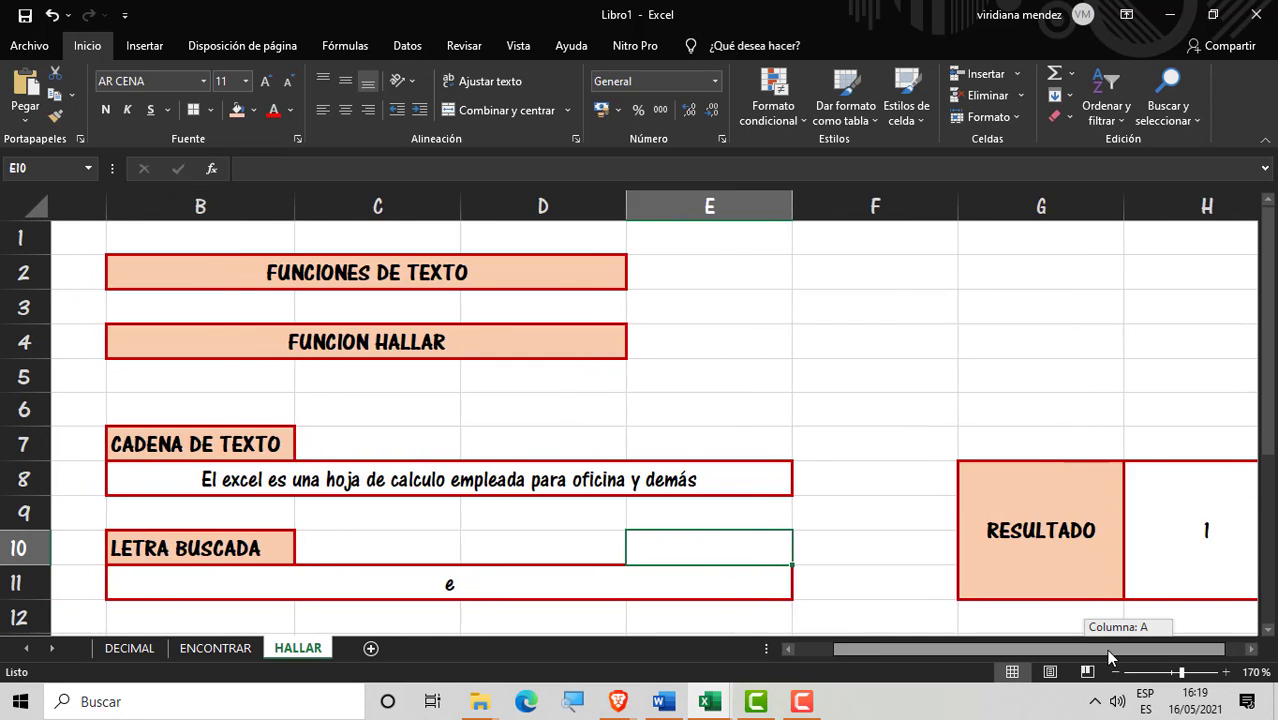
# Step: Set the search text in B11 of the ENCONTRAR sheet to the letter e
pyautogui.click(249, 647)
pyautogui.click(337, 583)
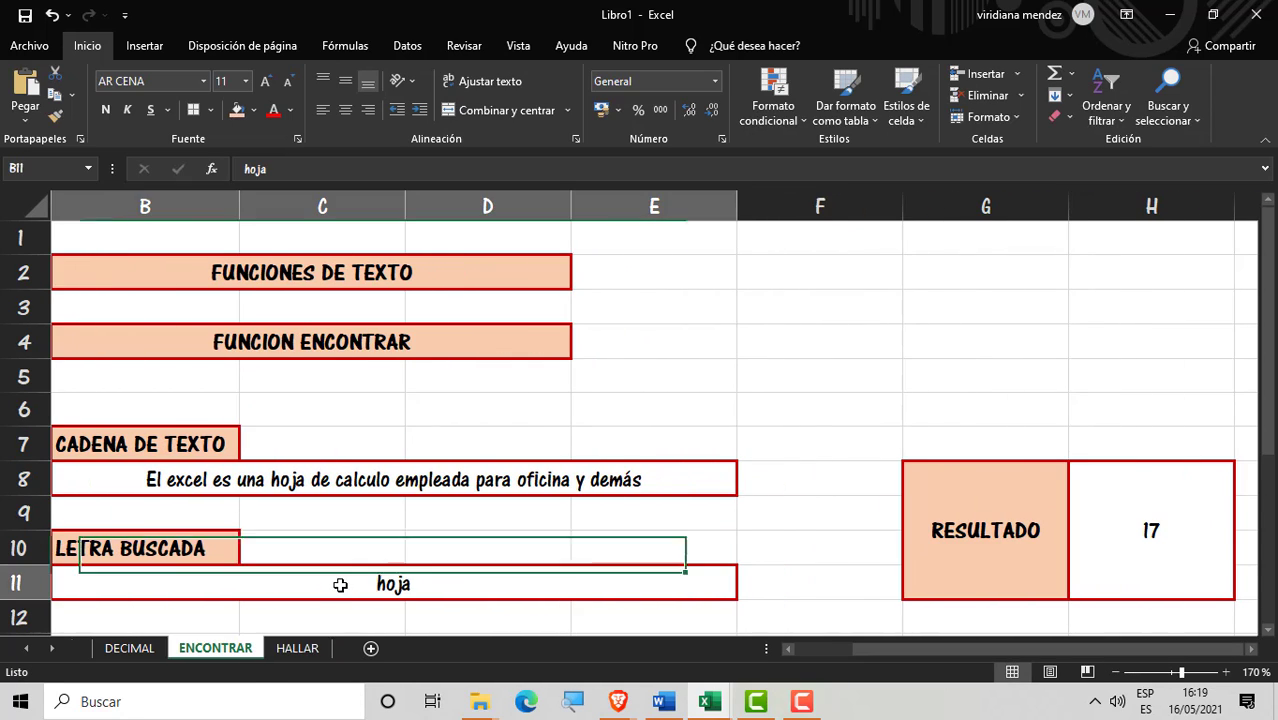
pyautogui.write('e')
pyautogui.click(832, 525)
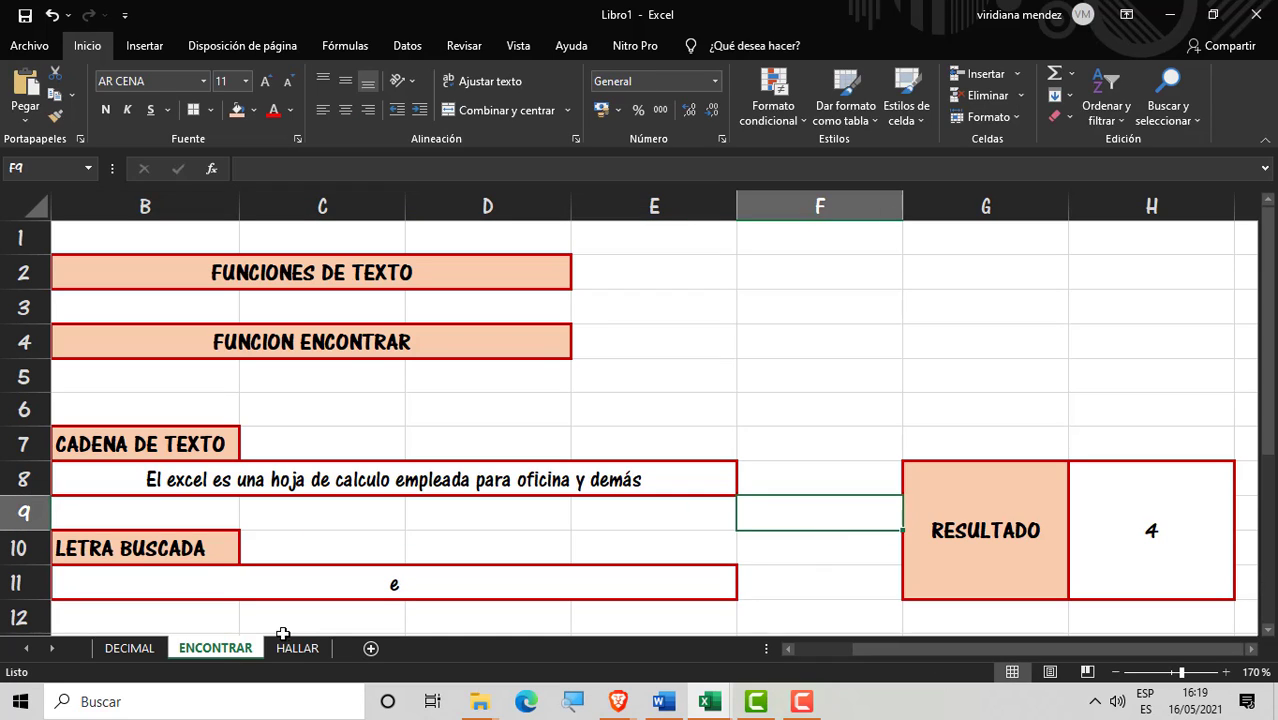
# Step: Compare the results for the letter e on the HALLAR and ENCONTRAR sheets against the text string in B8
pyautogui.click(318, 647)
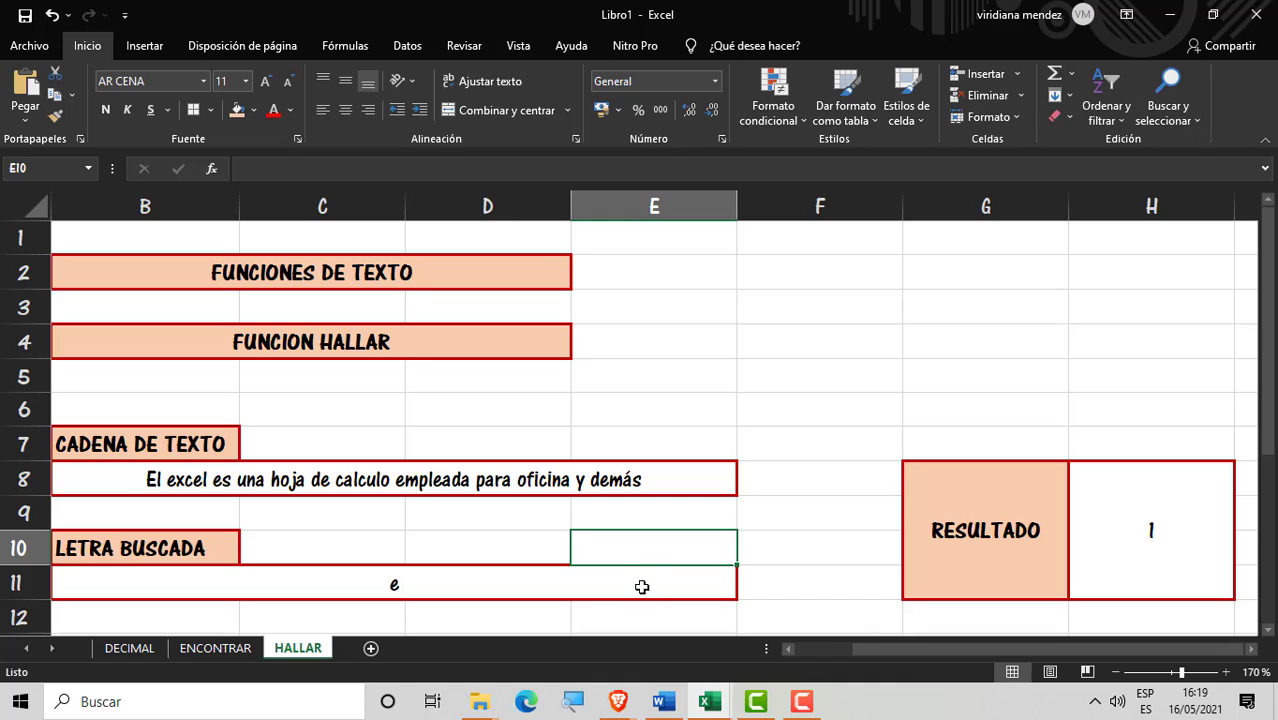
pyautogui.click(252, 648)
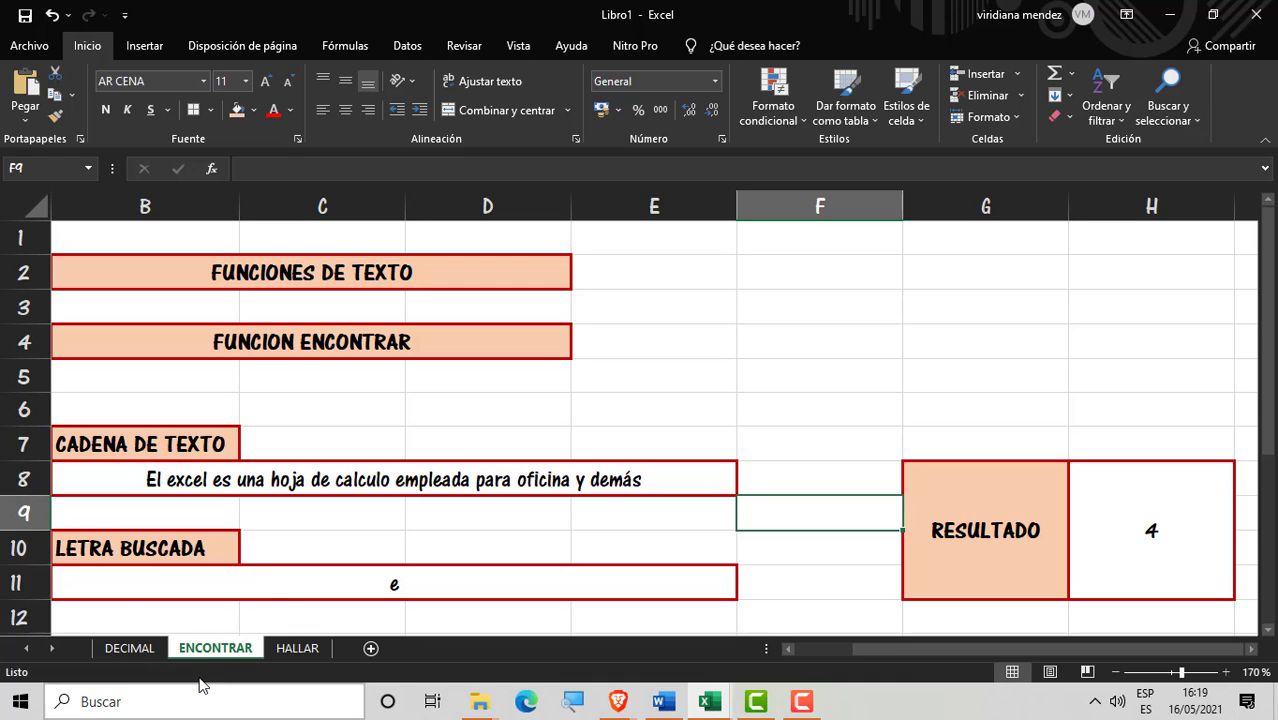
pyautogui.click(140, 518)
pyautogui.click(395, 484)
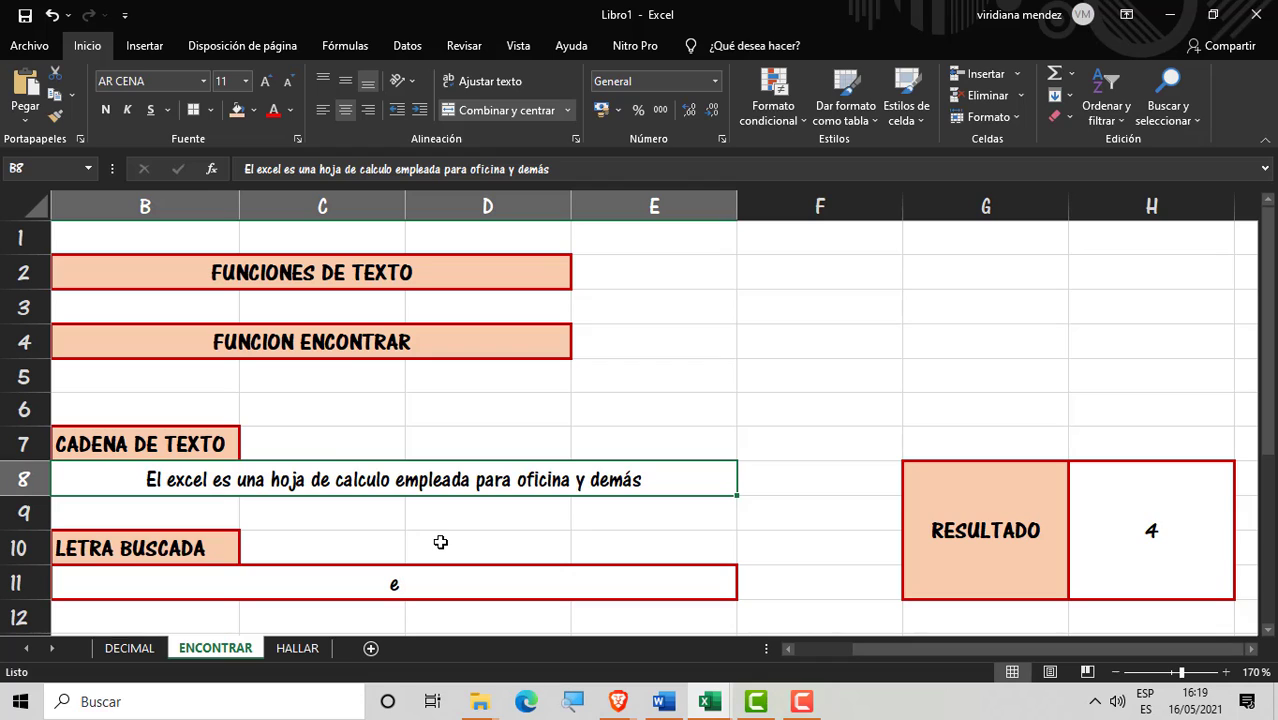
pyautogui.click(311, 651)
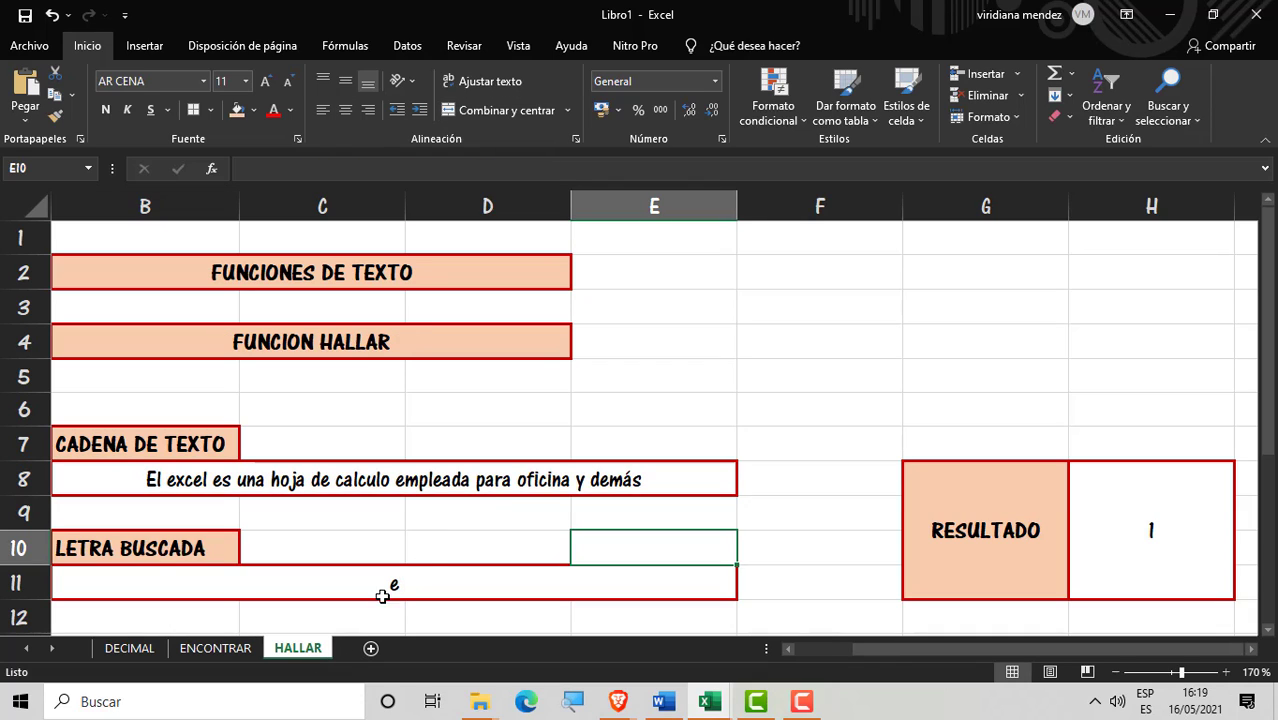
# Step: Try the word demás as the search text in B11 of the HALLAR sheet, clearing the cell and entering it again
pyautogui.click(494, 516)
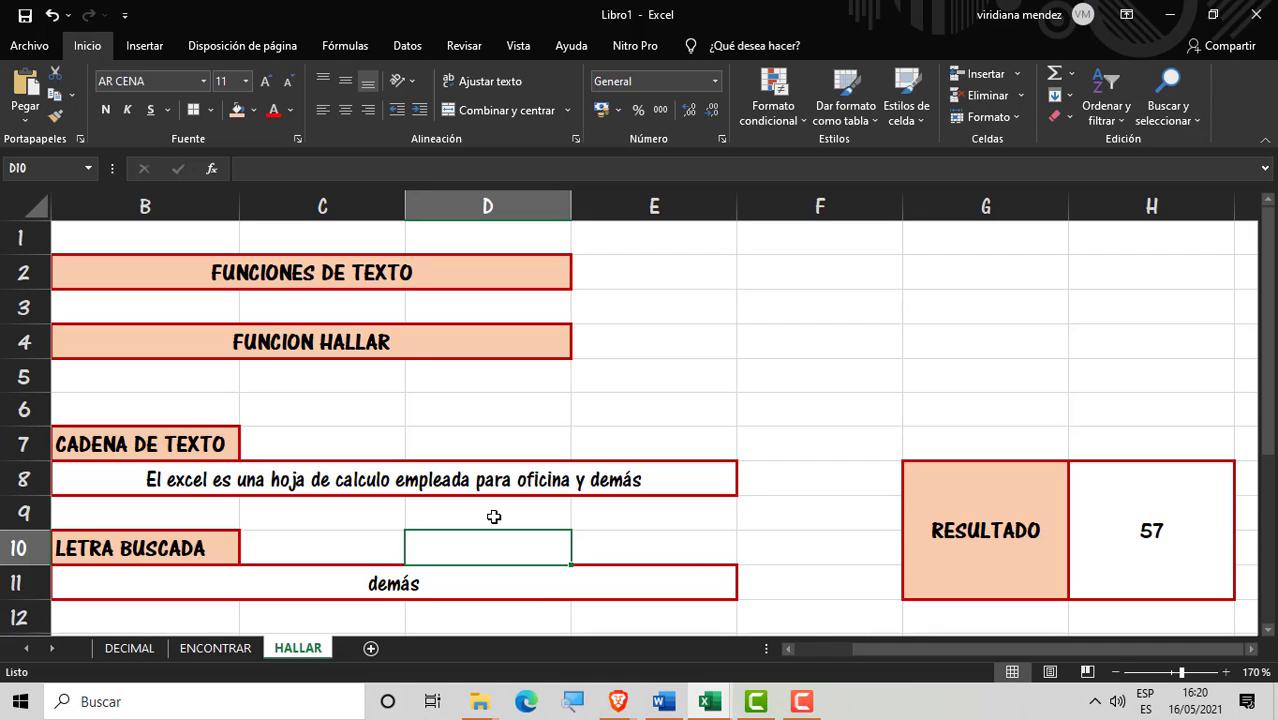
pyautogui.click(480, 585)
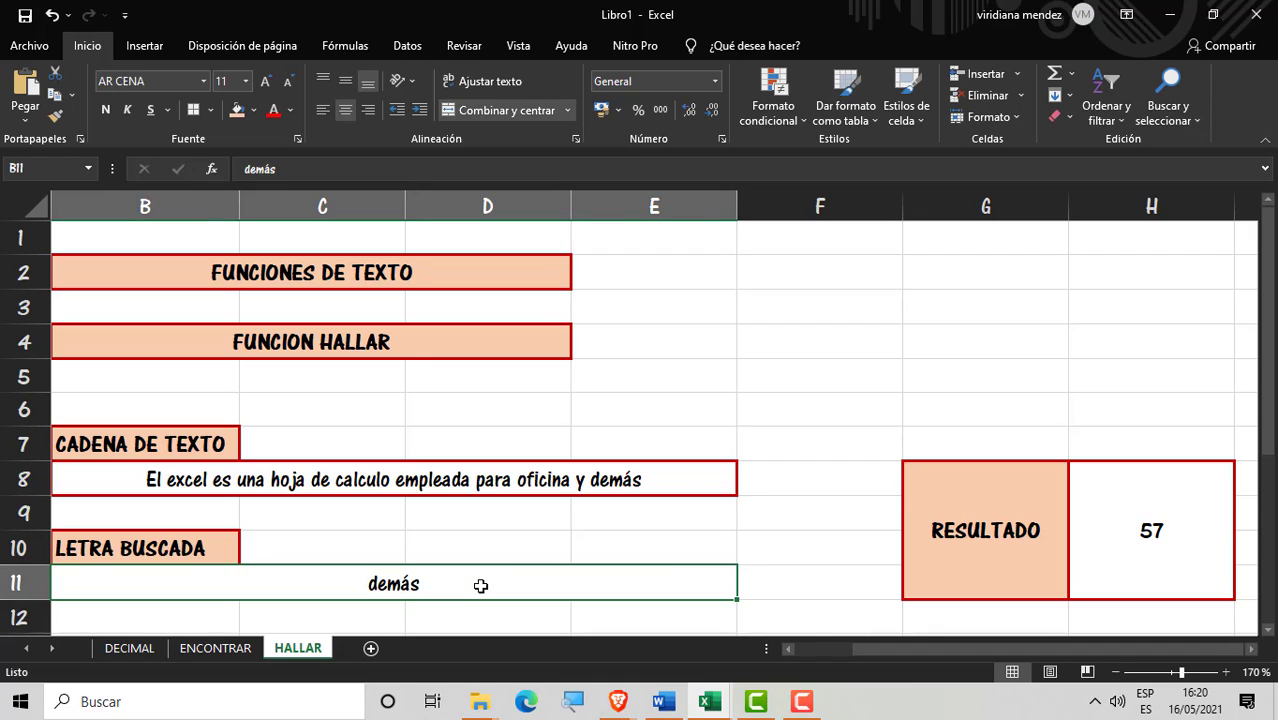
pyautogui.press('BackSpace')
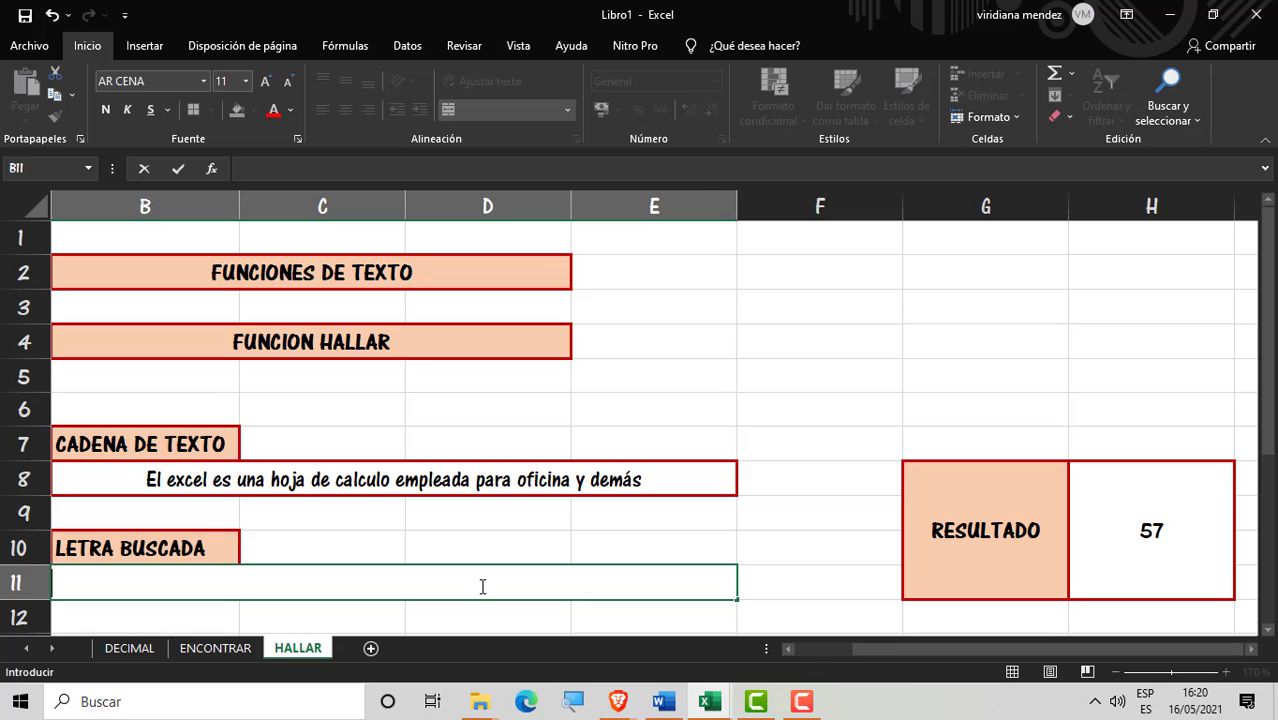
pyautogui.click(586, 528)
pyautogui.click(501, 577)
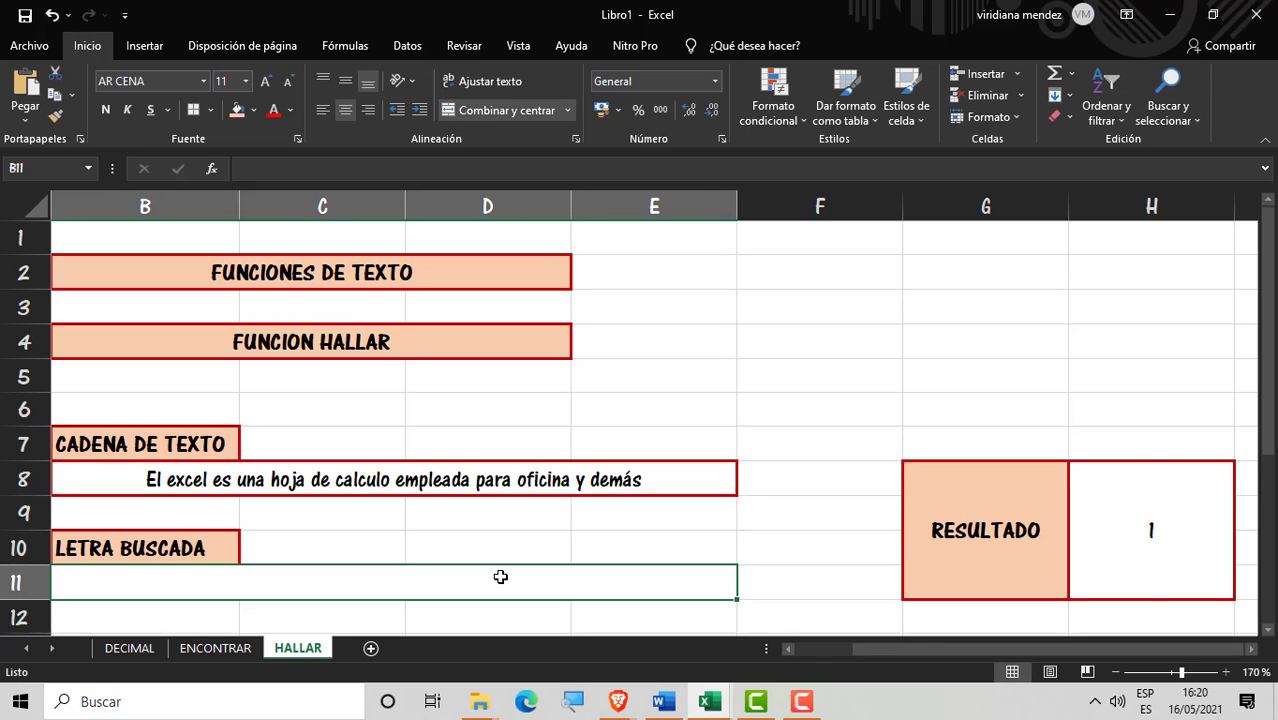
pyautogui.write('de')
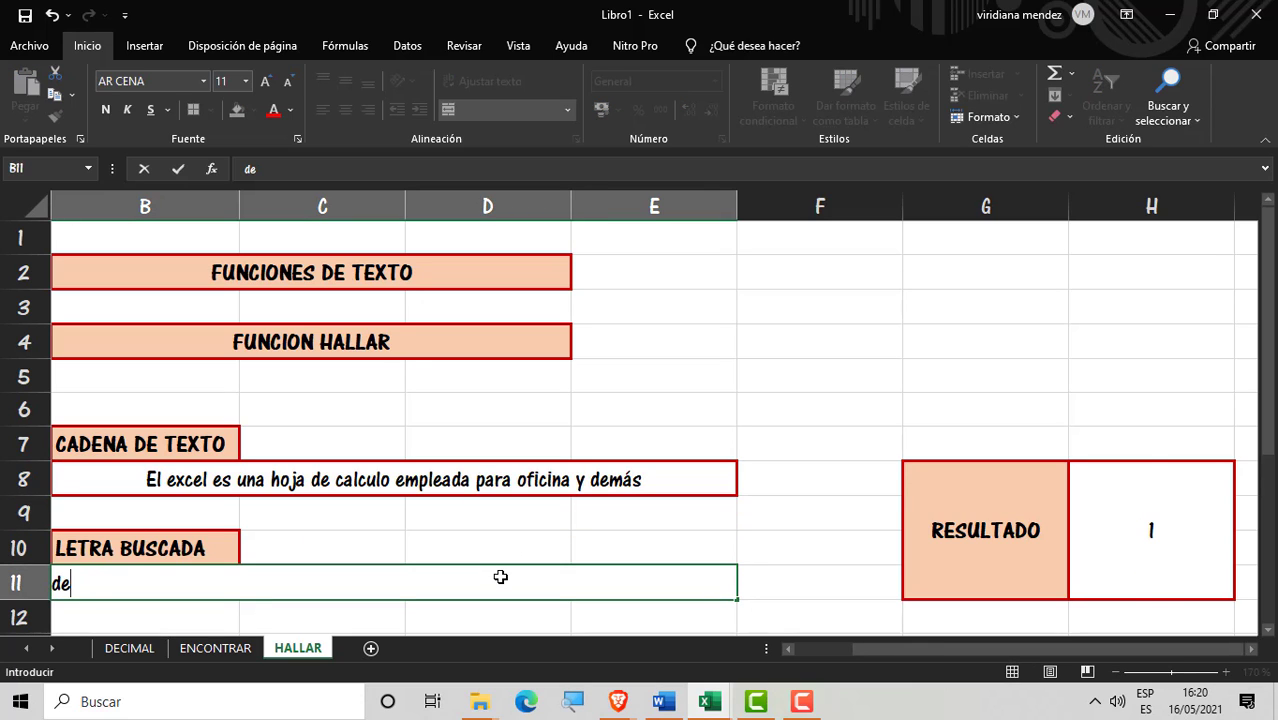
pyautogui.write('smasàs')
pyautogui.press('Return')
pyautogui.click(910, 514)
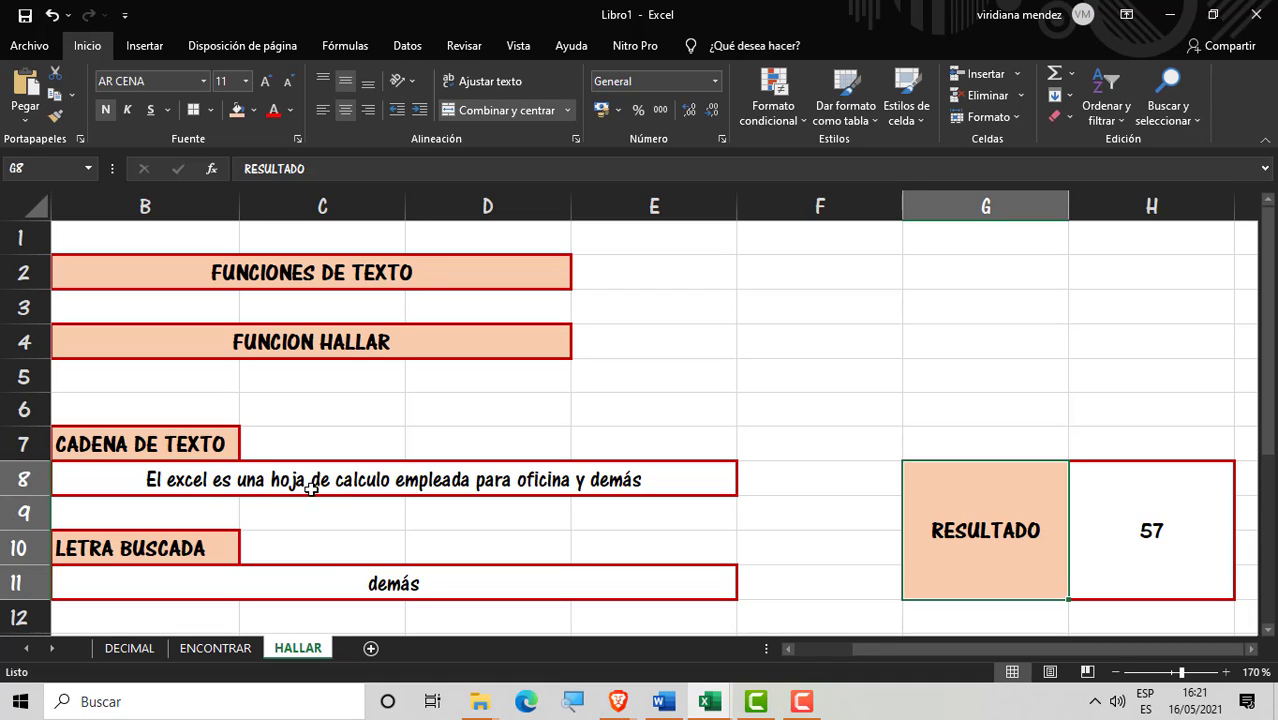
# Step: Return the search text in B11 of the HALLAR sheet to the letter e
pyautogui.click(458, 590)
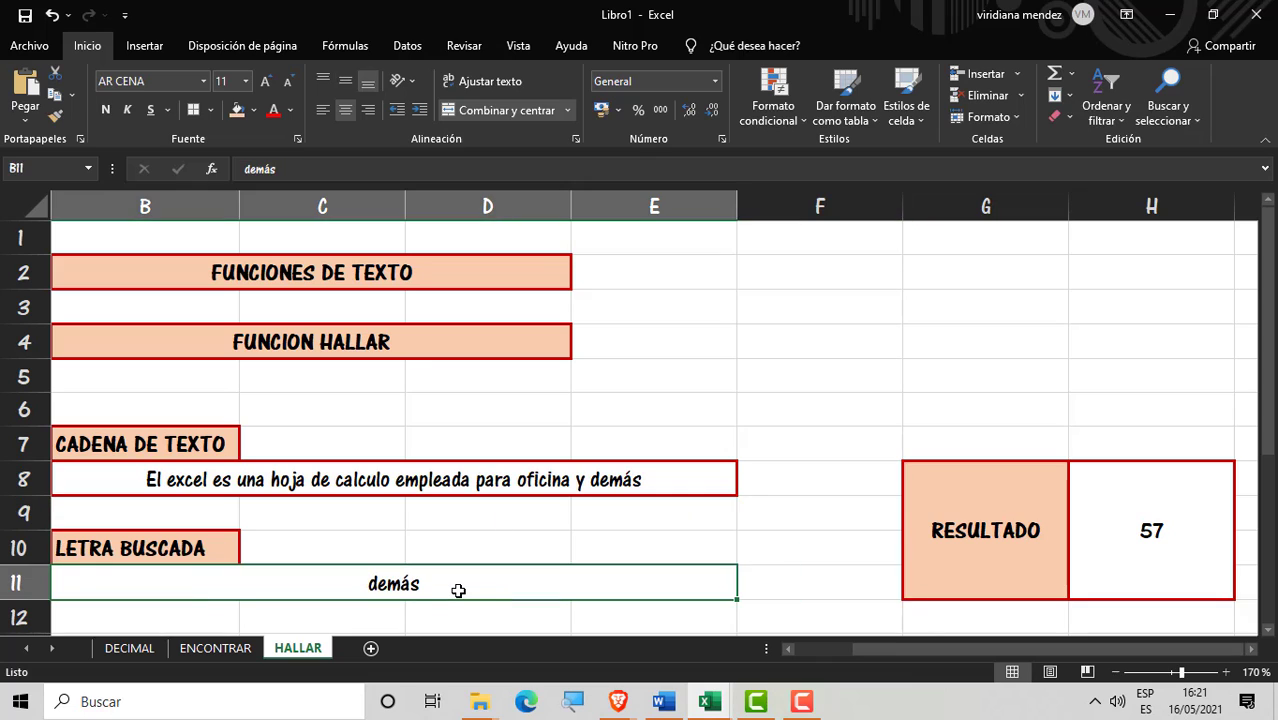
pyautogui.write('e')
pyautogui.click(753, 503)
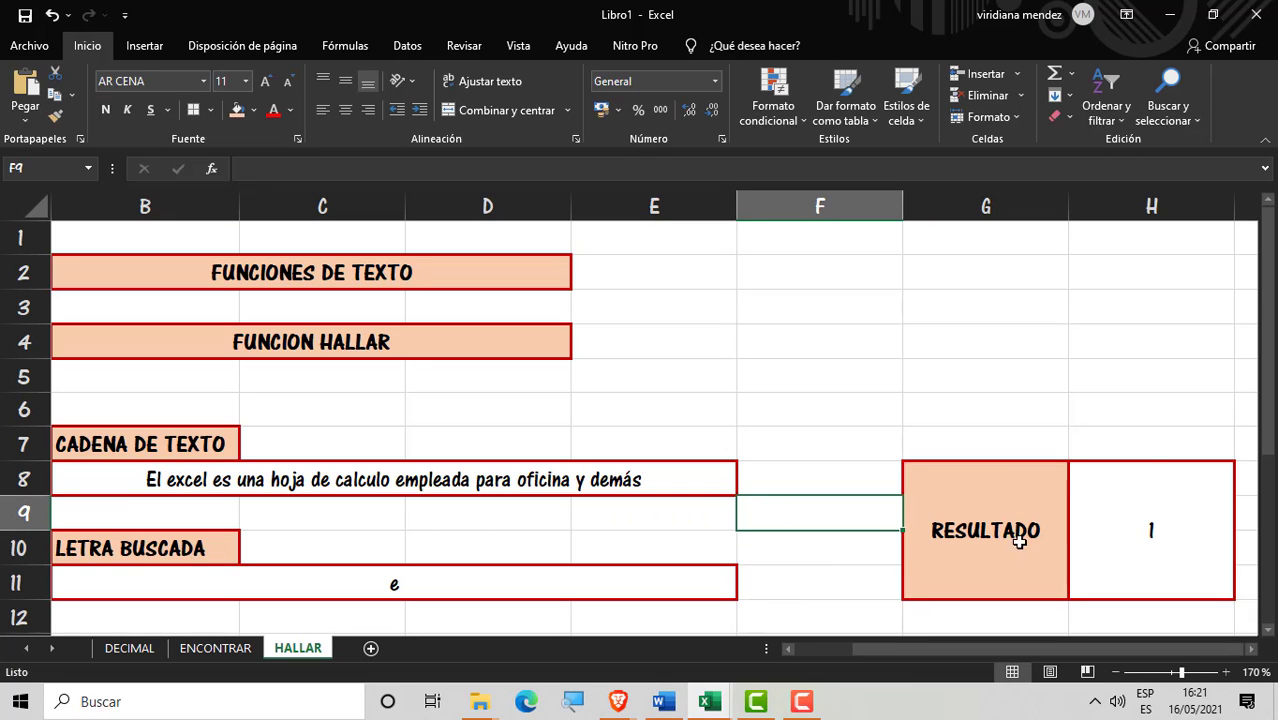
# Step: Change the starting position in the H8 HALLAR formula to 4
pyautogui.doubleClick(1164, 530)
pyautogui.click(1211, 531)
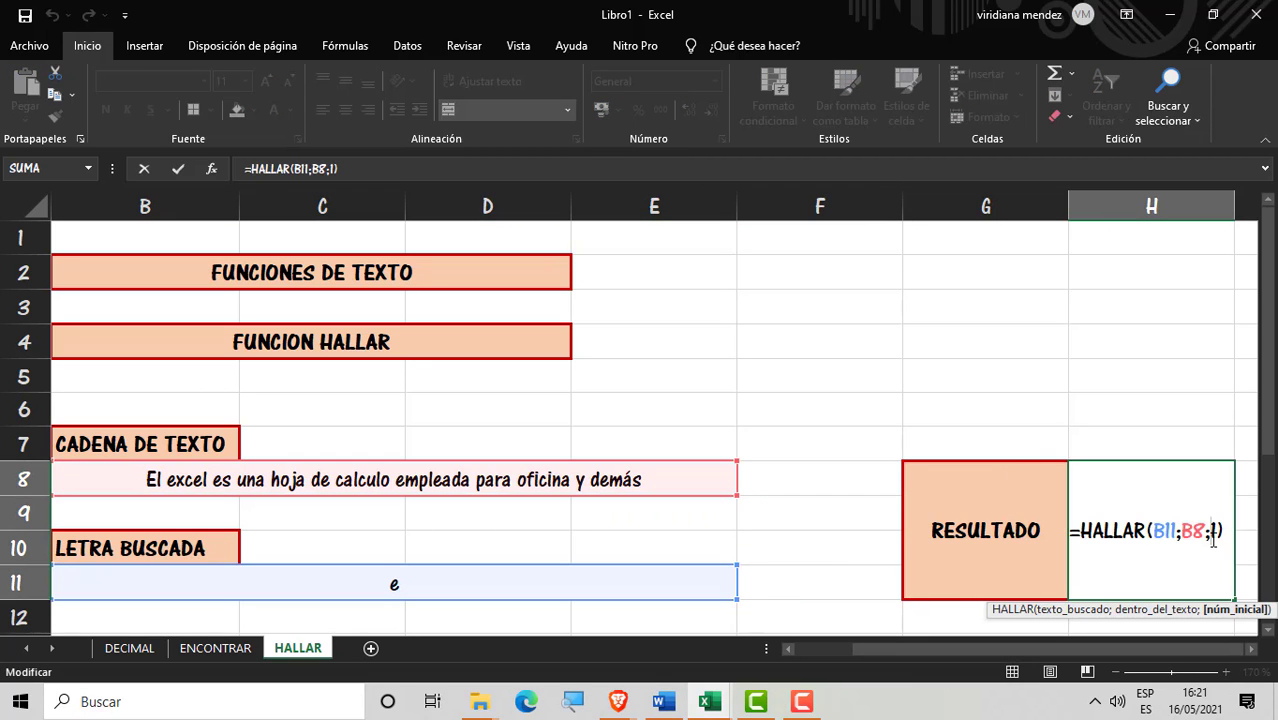
pyautogui.press('Delete')
pyautogui.write('4')
pyautogui.press('Return')
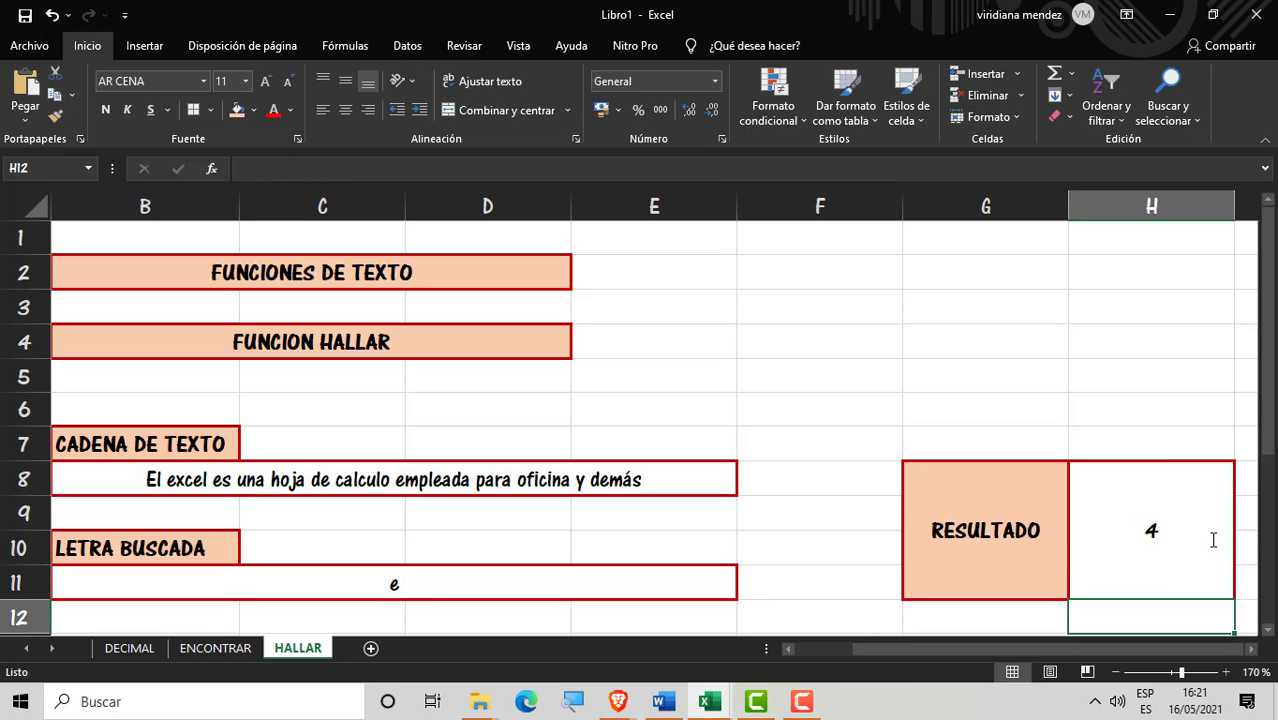
# Step: Set the starting position in H8 to 5, making the formula =HALLAR(B11;B8;5)
pyautogui.click(1192, 546)
pyautogui.doubleClick(1186, 547)
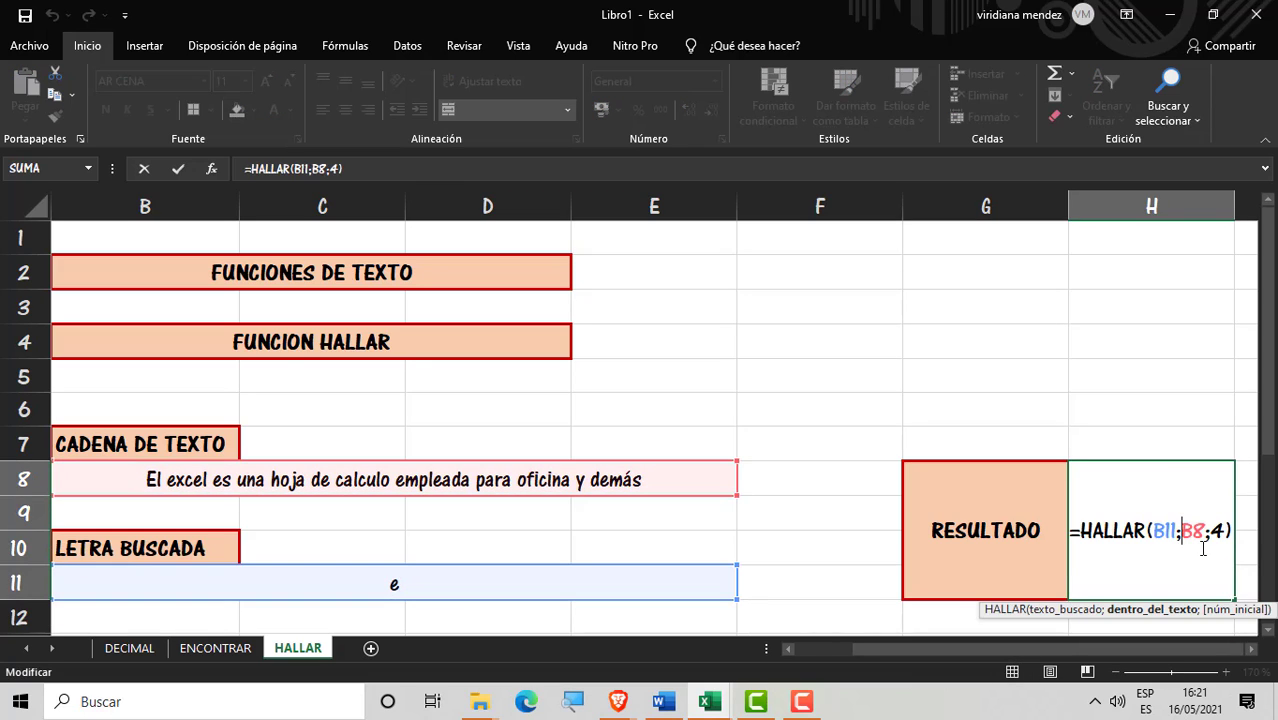
pyautogui.press('BackSpace')
pyautogui.press('BackSpace')
pyautogui.write('5)')
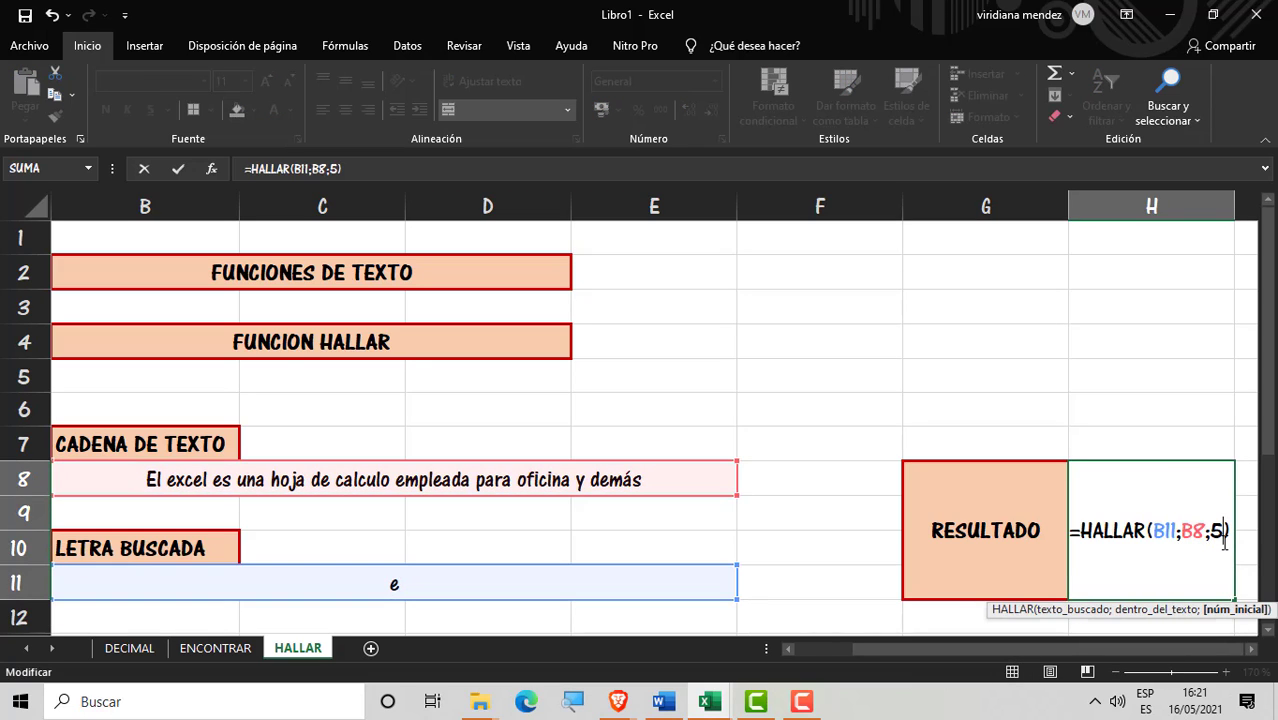
pyautogui.press('Return')
pyautogui.click(1215, 543)
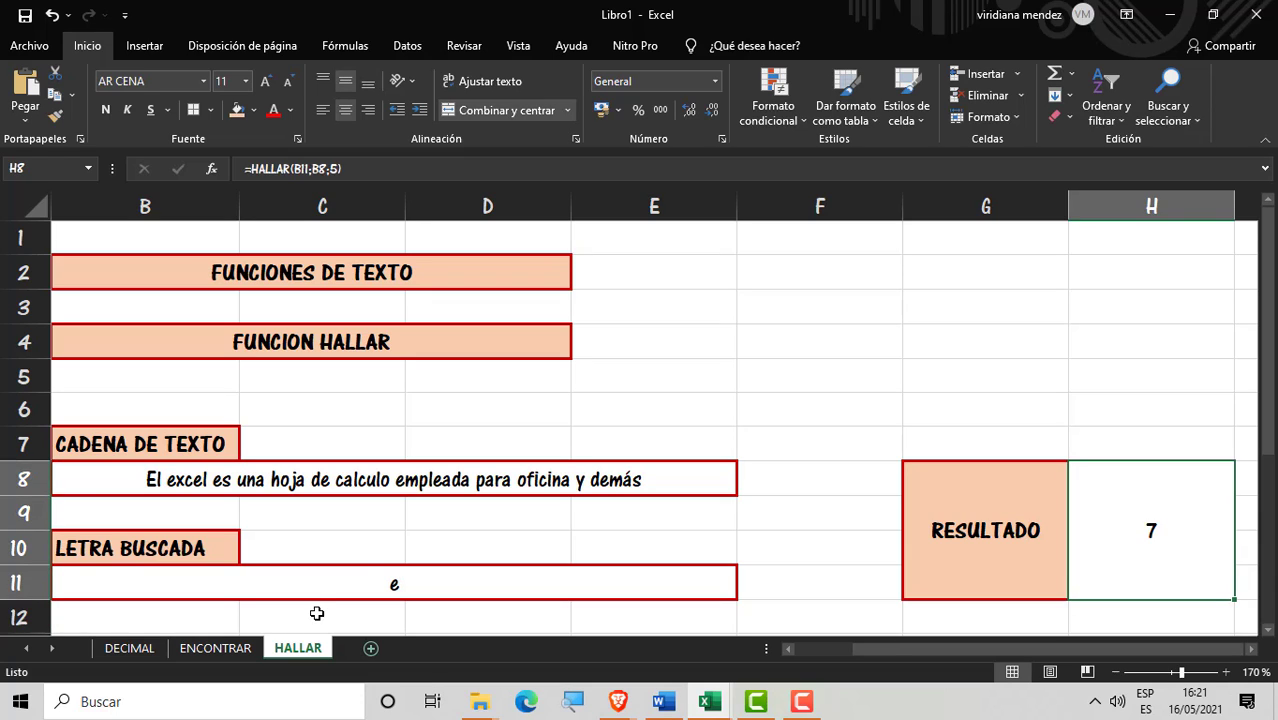
# Step: Reopen the H8 formula, try 1 as the starting position, and restore it to 5
pyautogui.click(379, 585)
pyautogui.click(1204, 539)
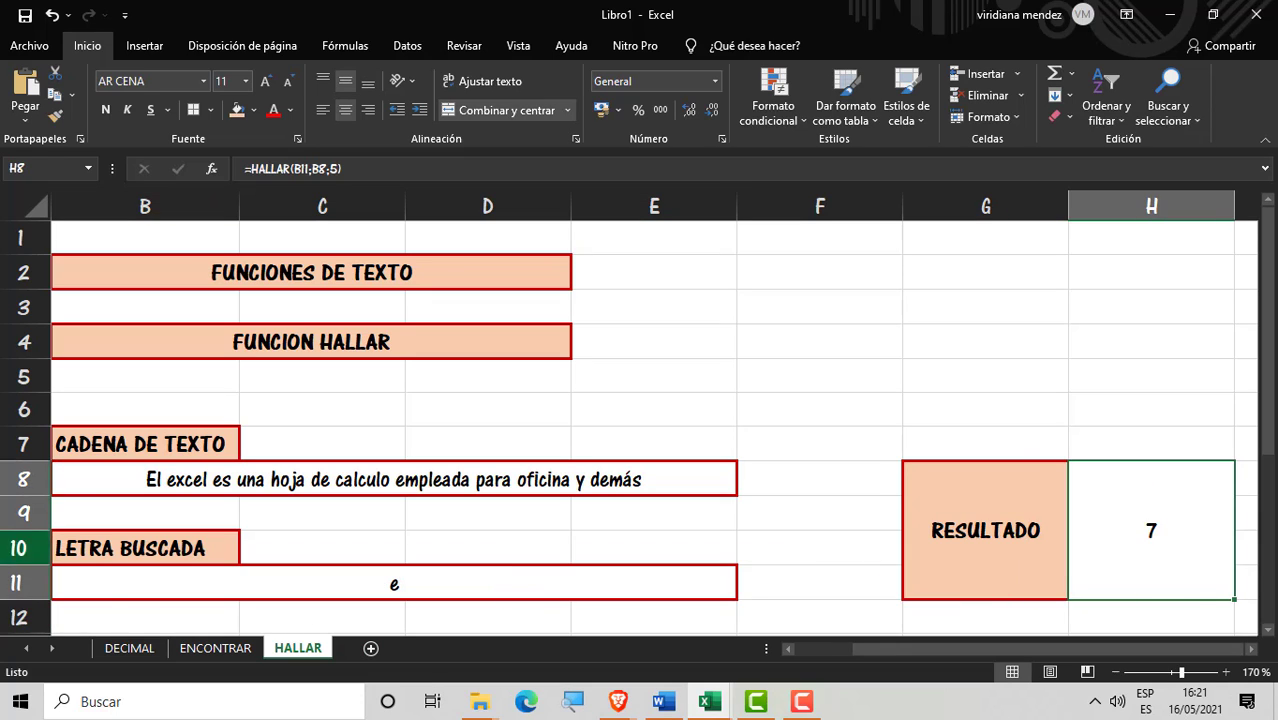
pyautogui.doubleClick(1193, 529)
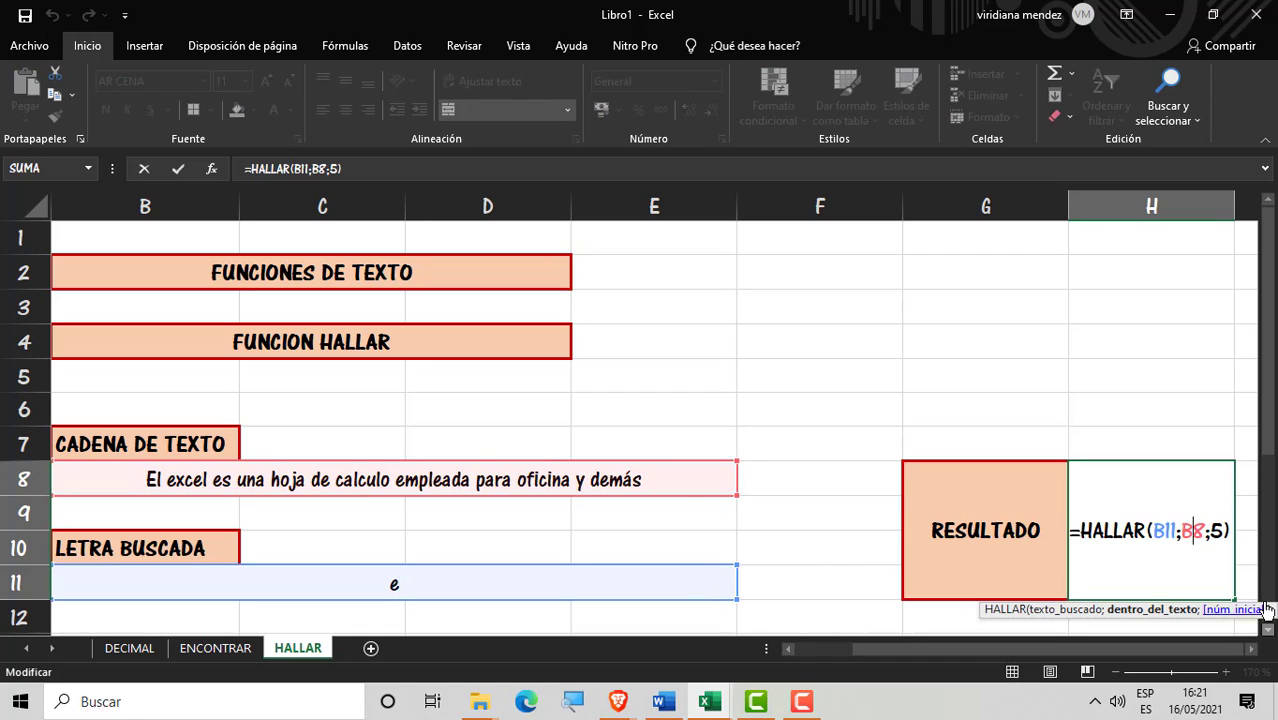
pyautogui.click(1222, 531)
pyautogui.press('BackSpace')
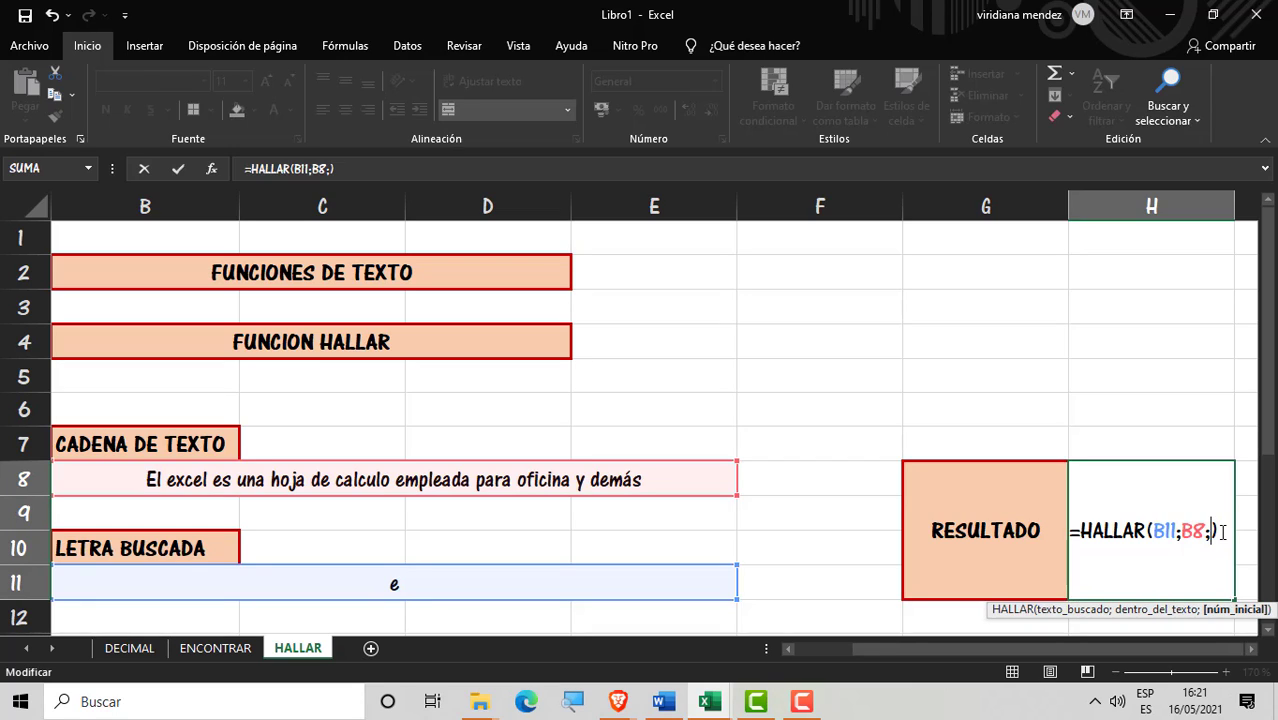
pyautogui.write('1')
pyautogui.press('BackSpace')
pyautogui.write('5')
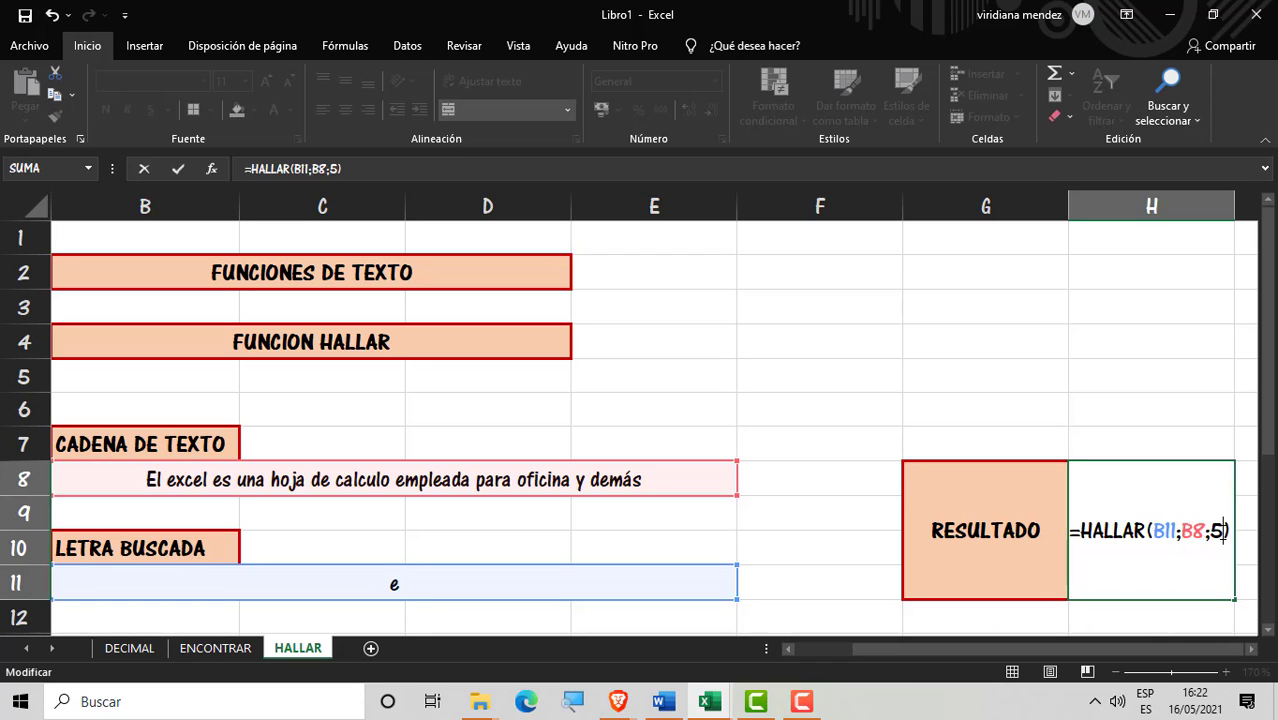
pyautogui.press('Return')
pyautogui.click(1190, 398)
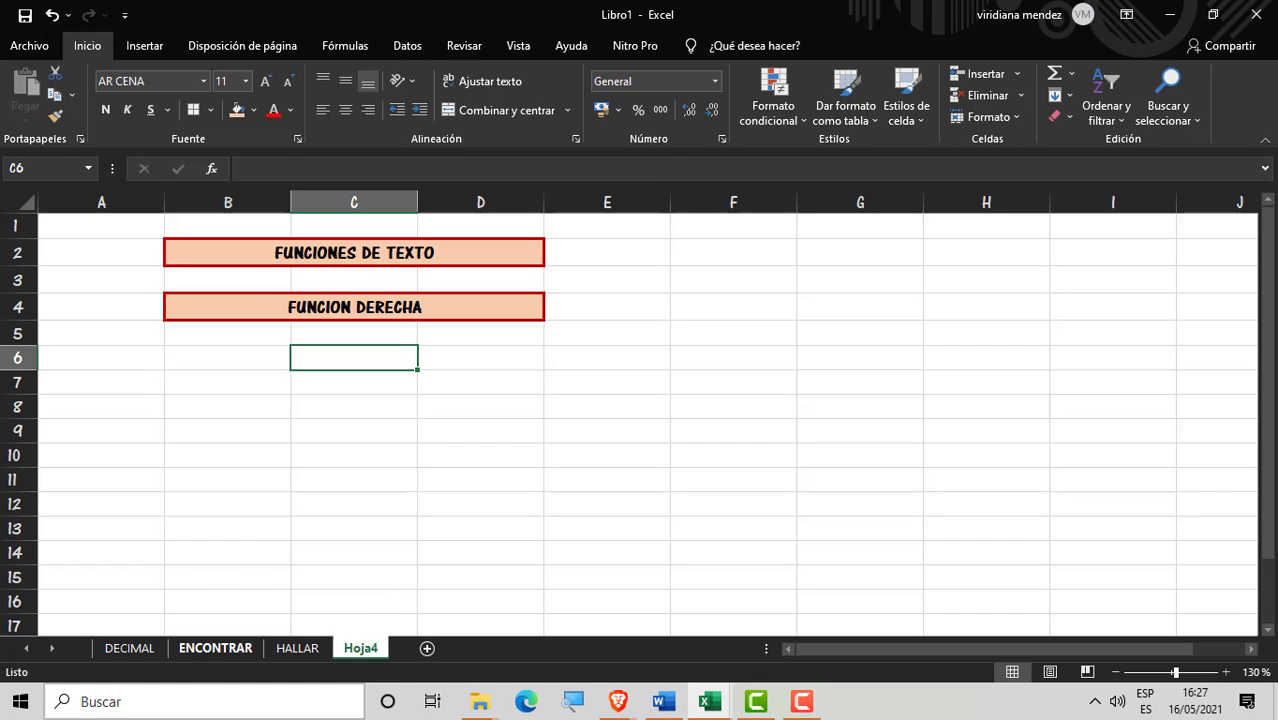
# Step: Enter the column headings TEXTO, ELIMINAR and RESULTADO in B6 to D6 below the FUNCION DERECHA title
pyautogui.click(245, 370)
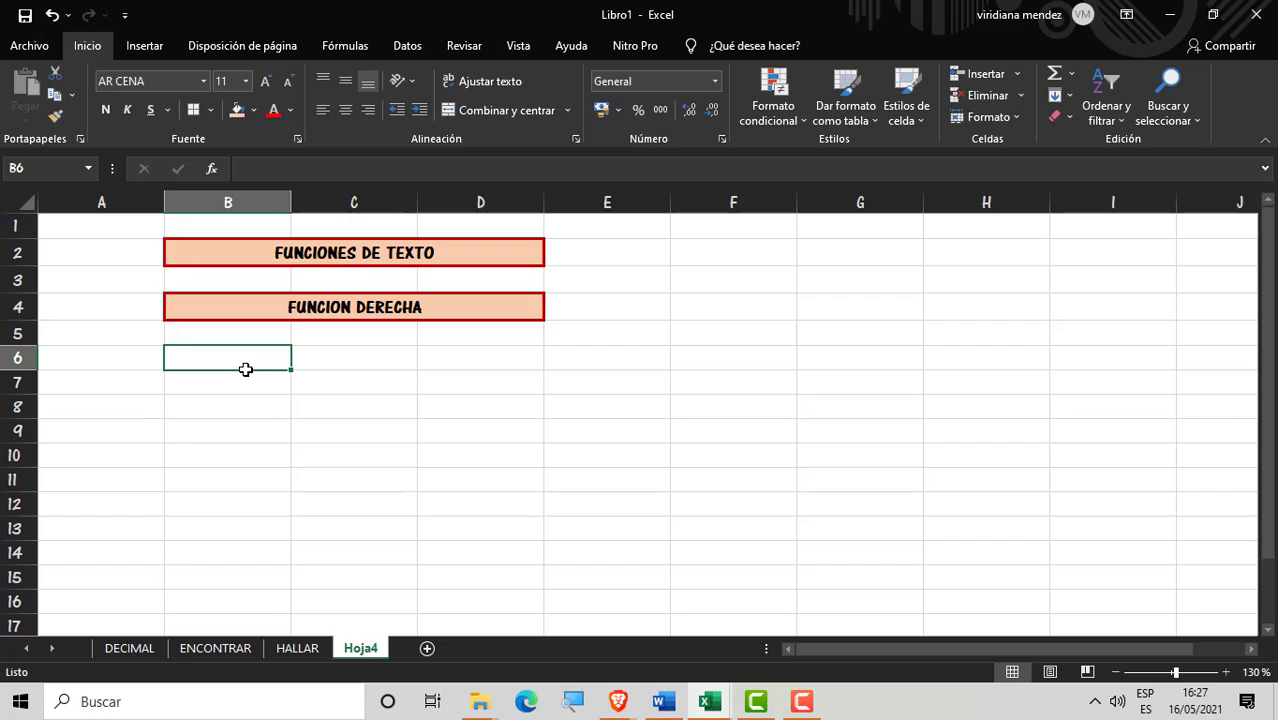
pyautogui.write('TEXTO')
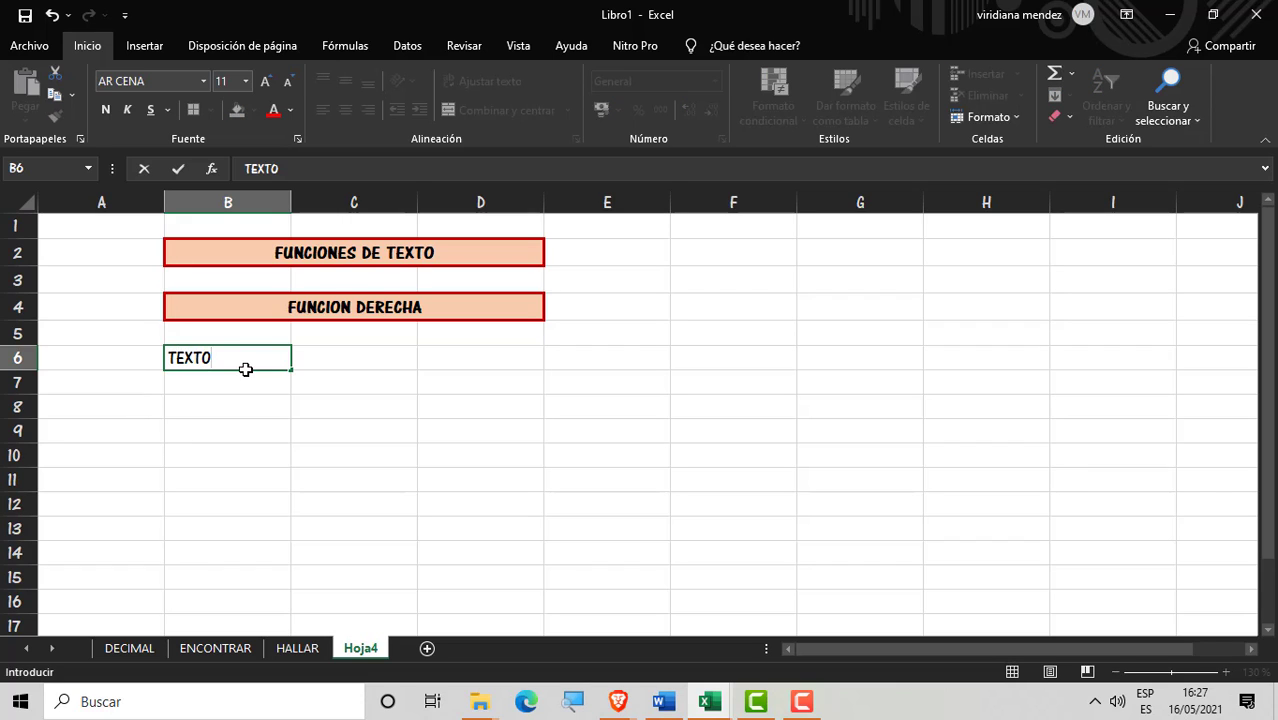
pyautogui.press('Tab')
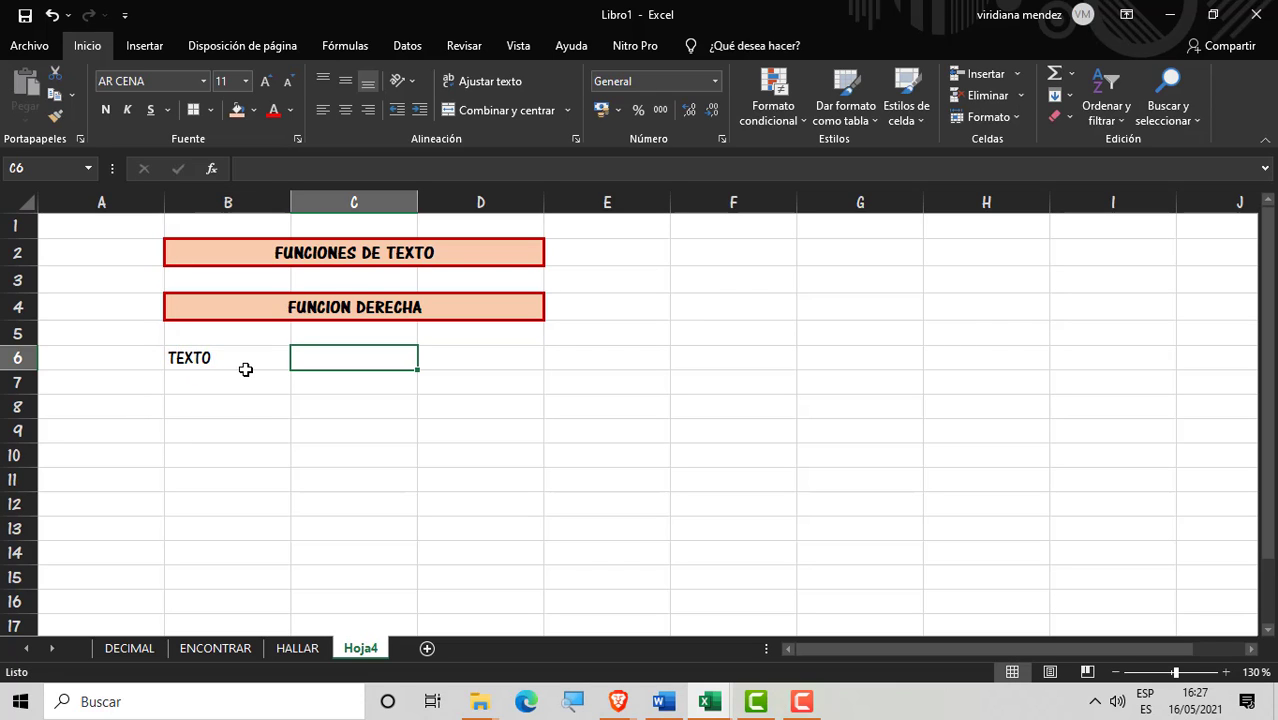
pyautogui.write('ELIMI')
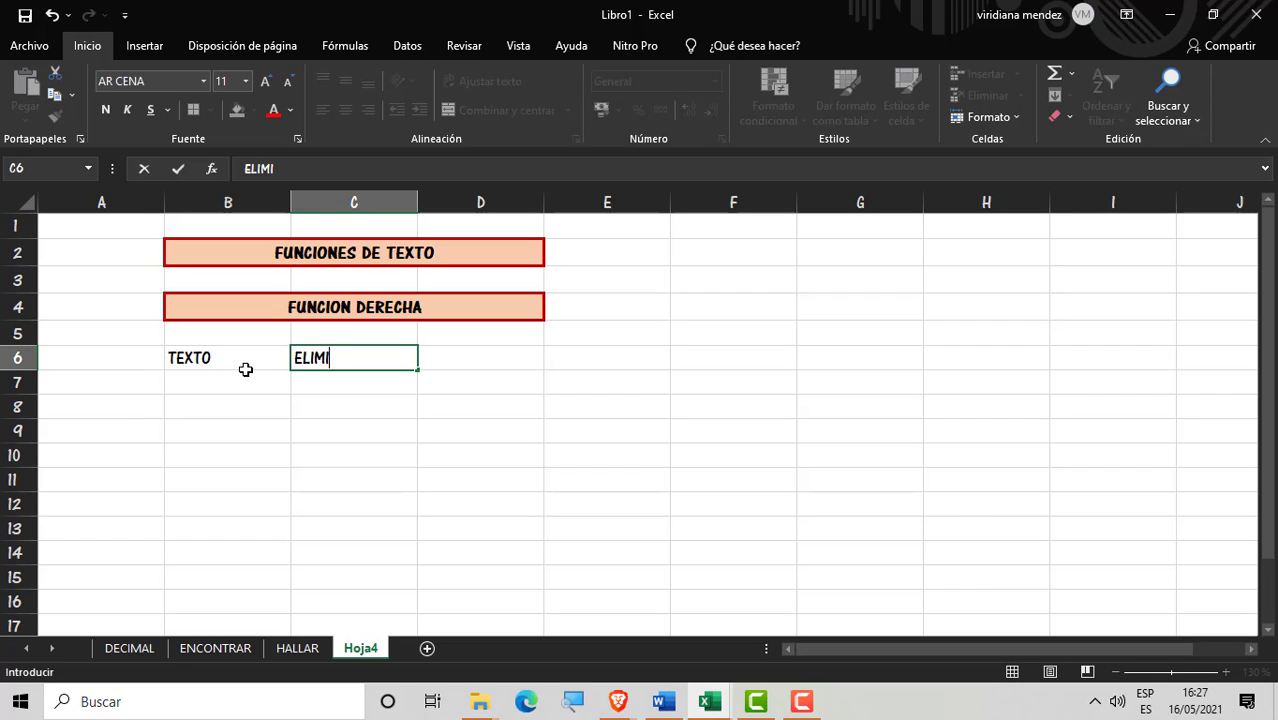
pyautogui.write('NAR')
pyautogui.press('Tab')
pyautogui.write('RES')
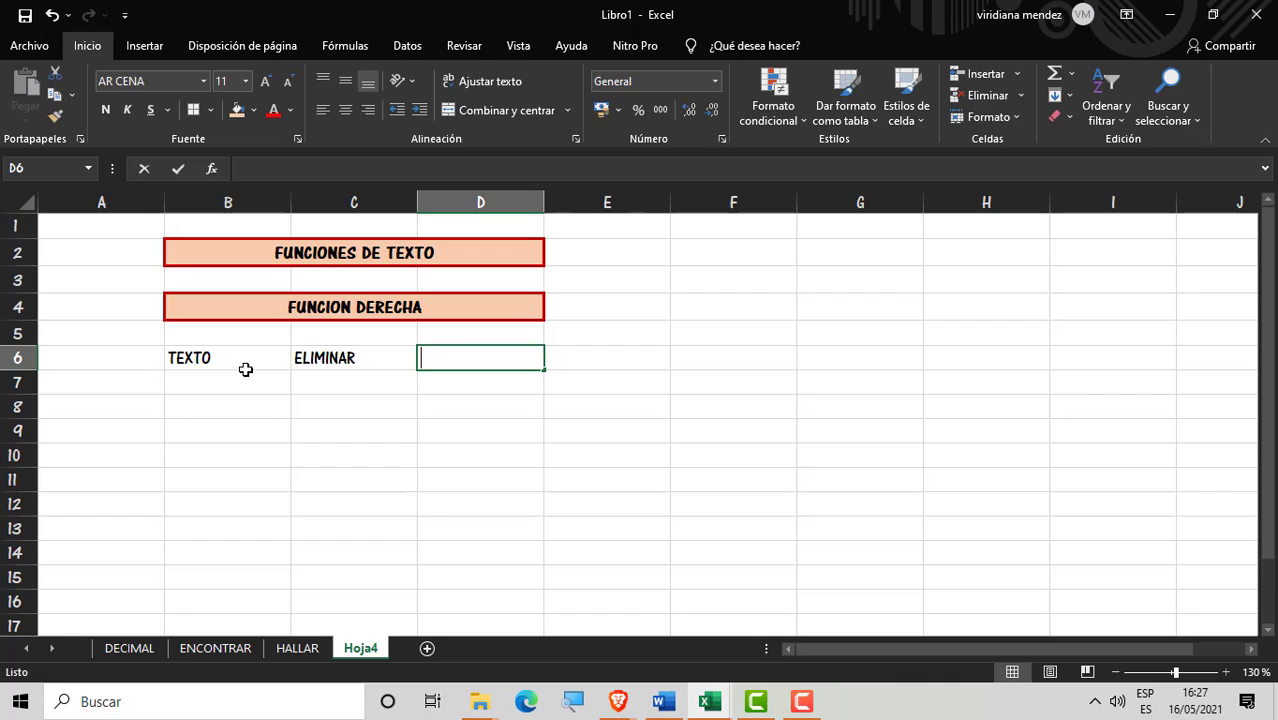
pyautogui.write('ULTADO')
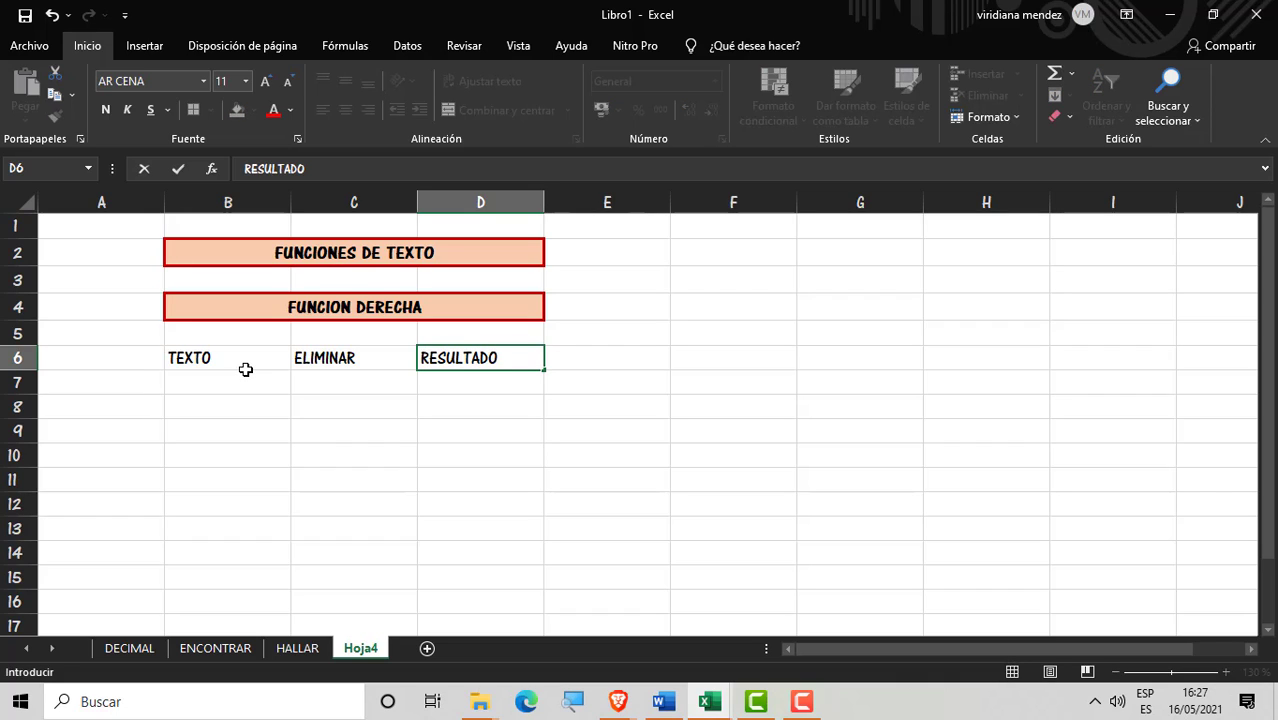
pyautogui.press('Return')
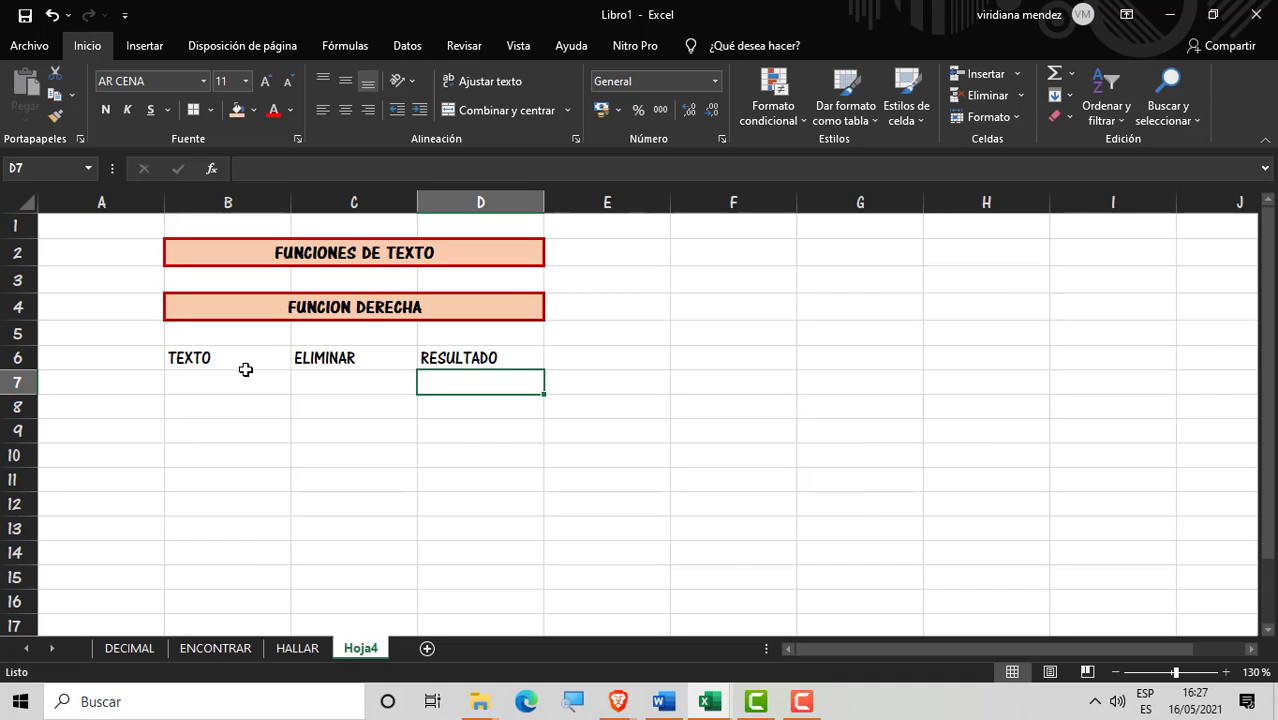
# Step: Enter HOJA DE CALCULO in B7 and EXCEL in B8 as the first sample texts under TEXTO
pyautogui.click(236, 364)
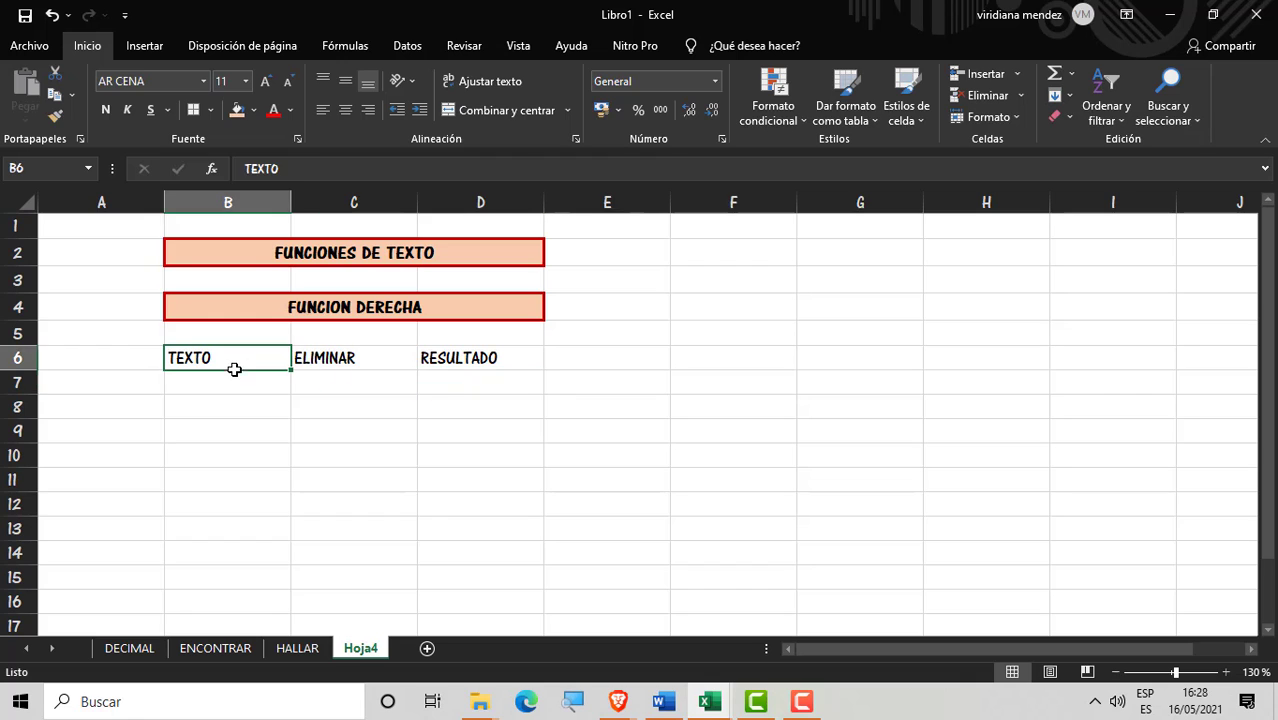
pyautogui.click(1226, 672)
pyautogui.click(1226, 672)
pyautogui.click(301, 409)
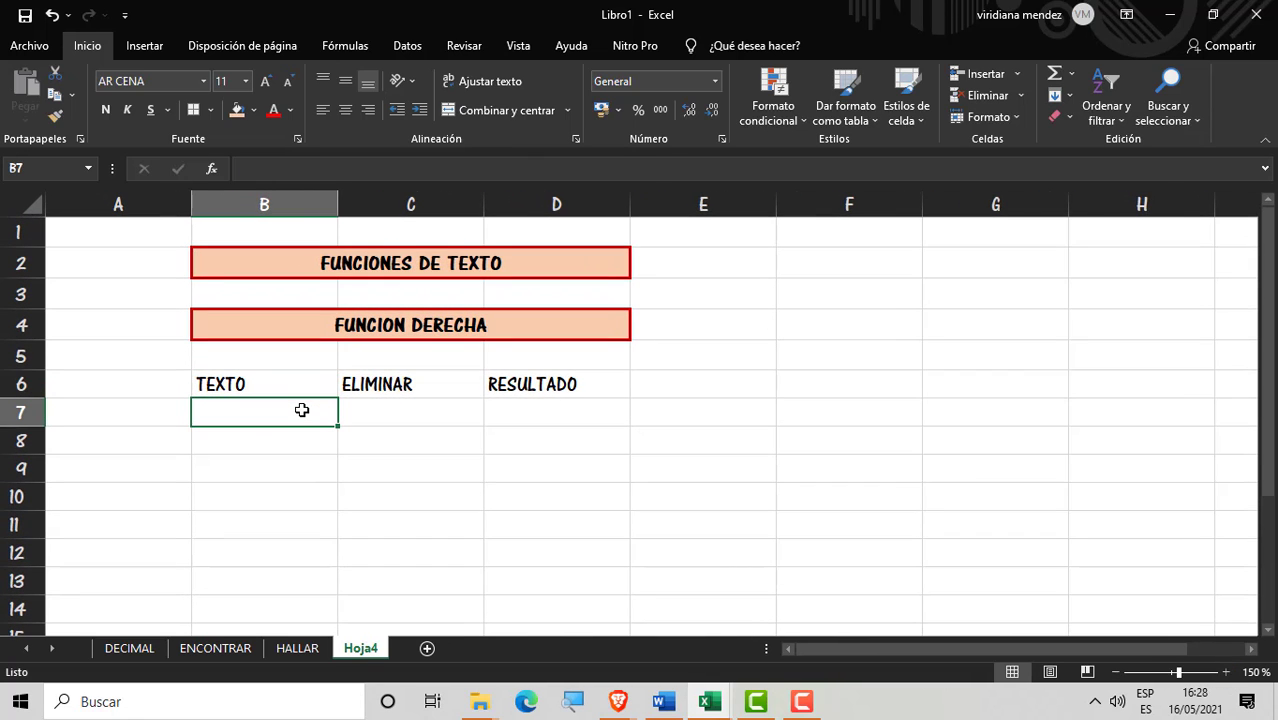
pyautogui.write('HOJA DE')
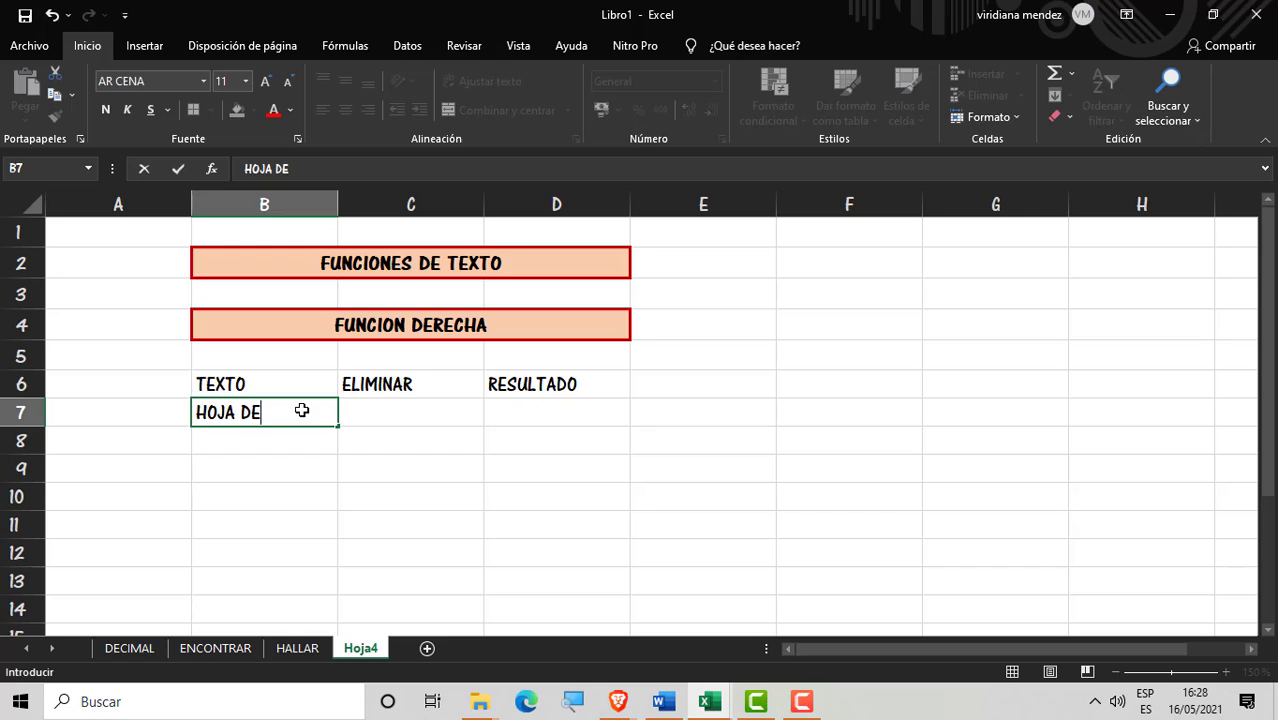
pyautogui.write(' CALCULO')
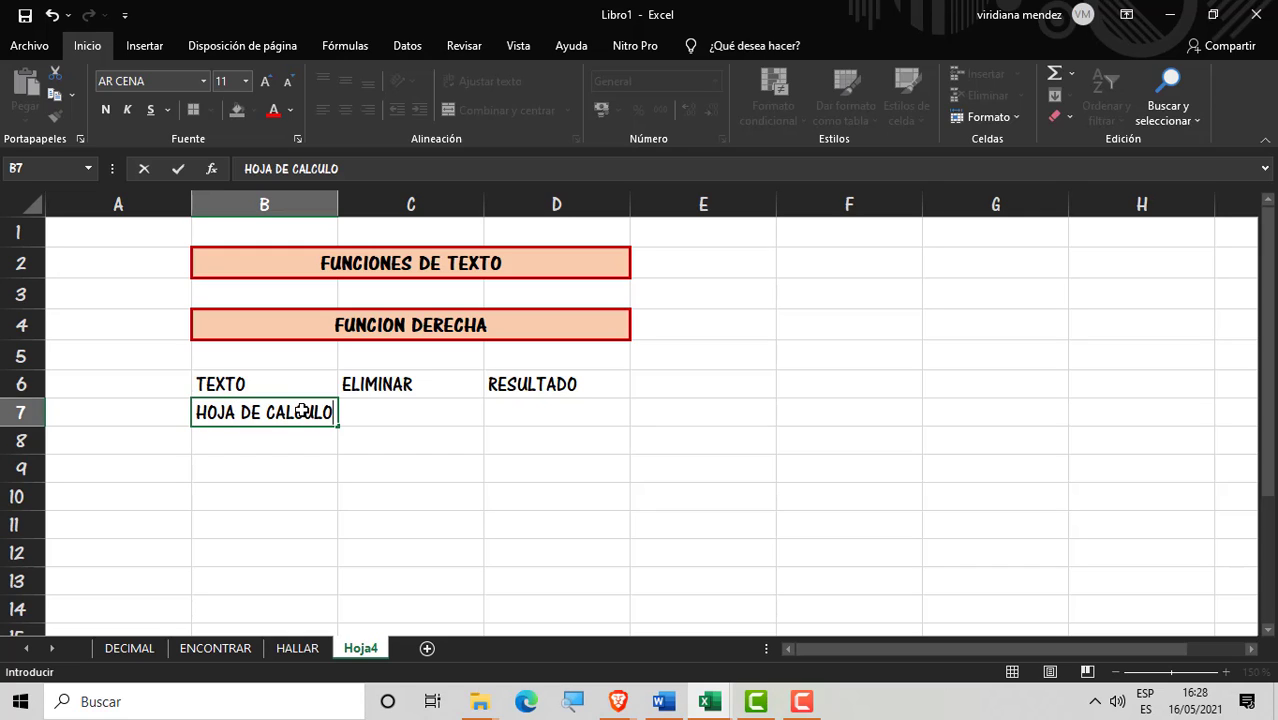
pyautogui.press('Return')
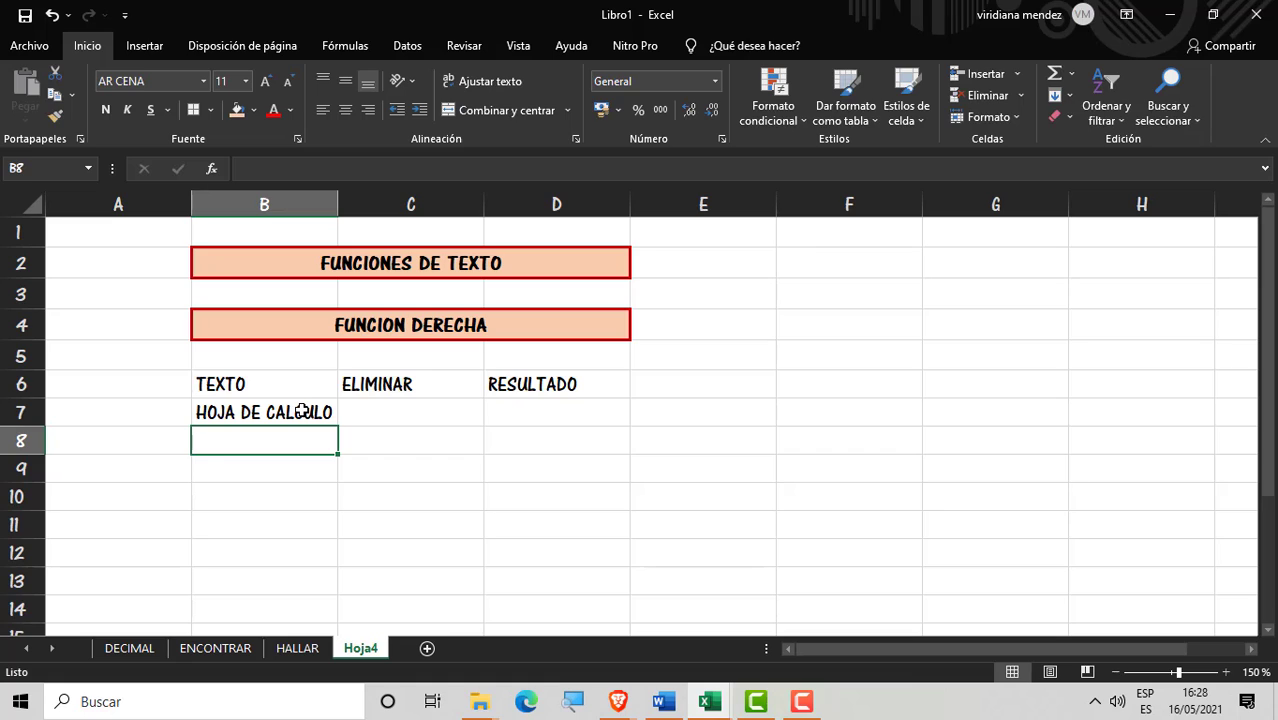
pyautogui.write('EXCEL')
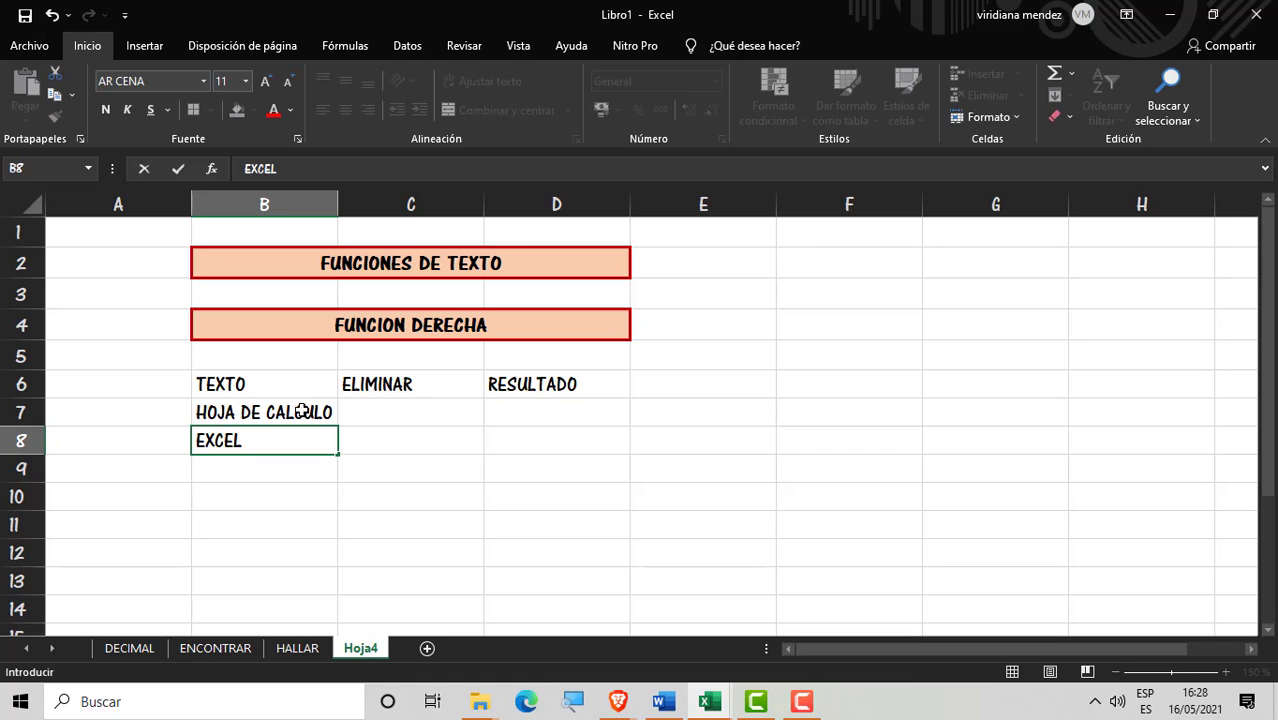
pyautogui.press('Return')
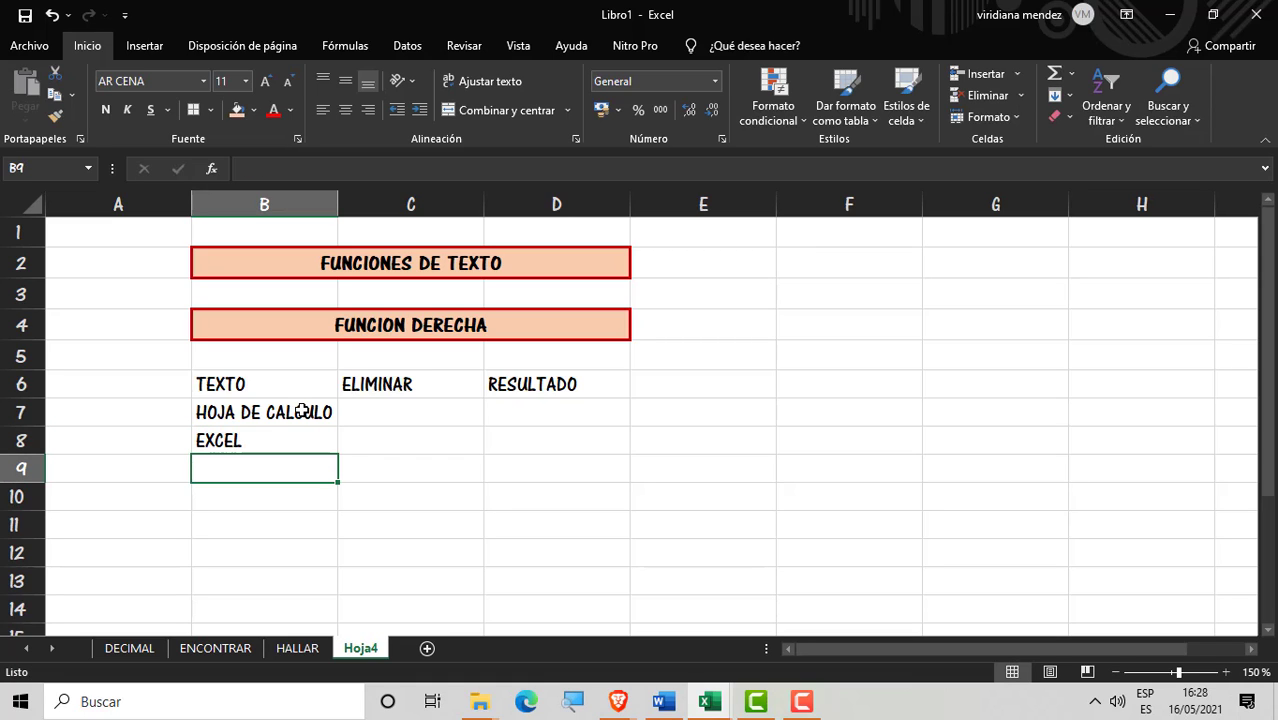
# Step: Add the sample texts FUNCION TEXTO in B9 and FUNCION DERECHA in B10
pyautogui.write('FUCNO')
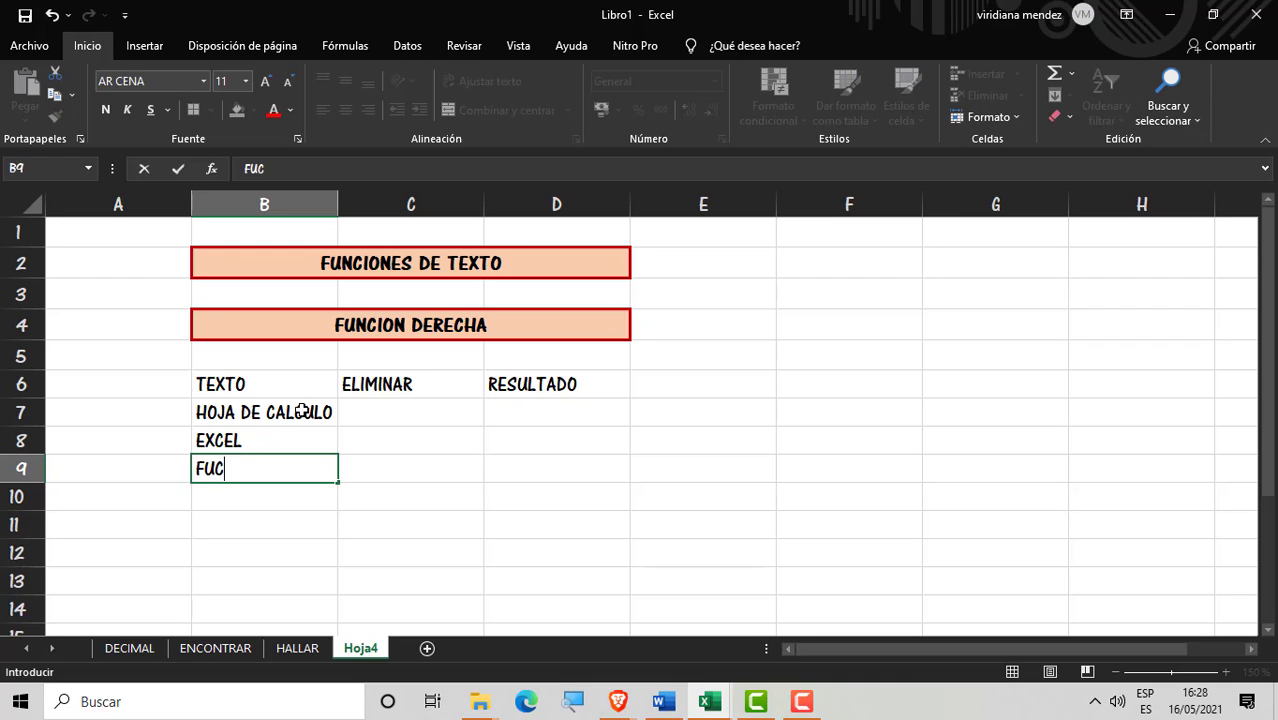
pyautogui.press('BackSpace')
pyautogui.press('BackSpace')
pyautogui.press('BackSpace')
pyautogui.write('NCION ')
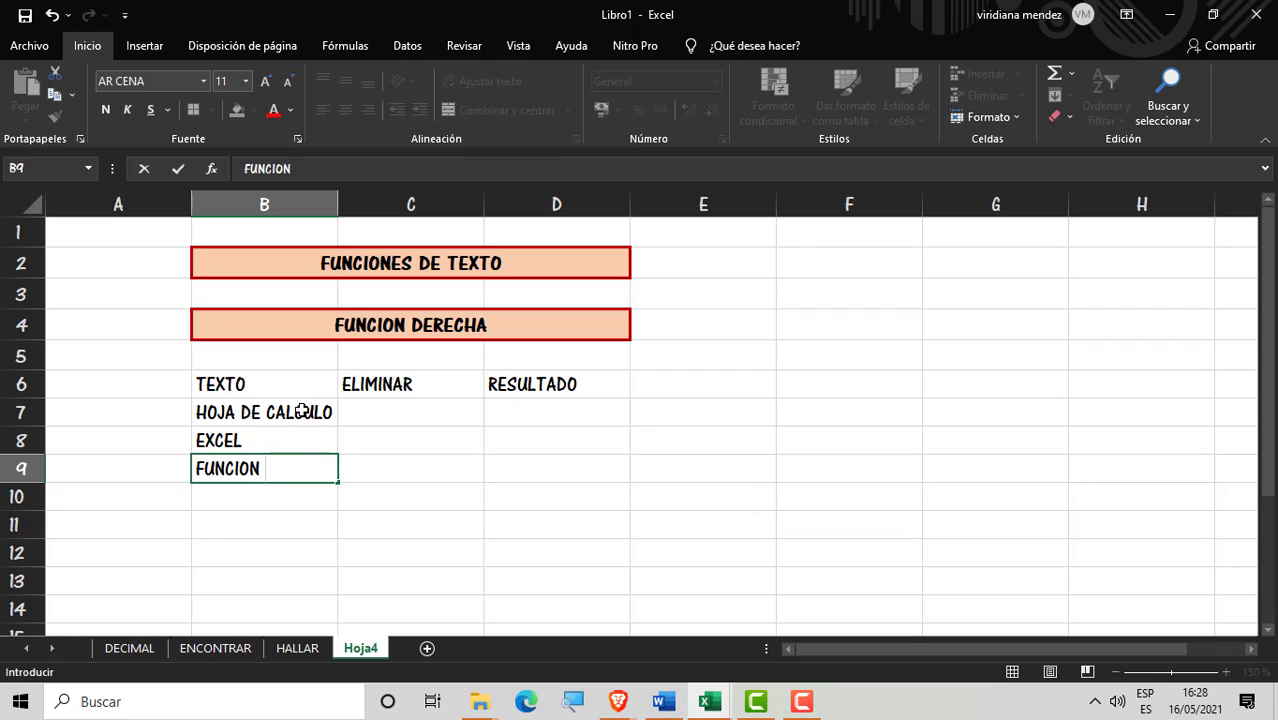
pyautogui.write('TEXTO')
pyautogui.press('Return')
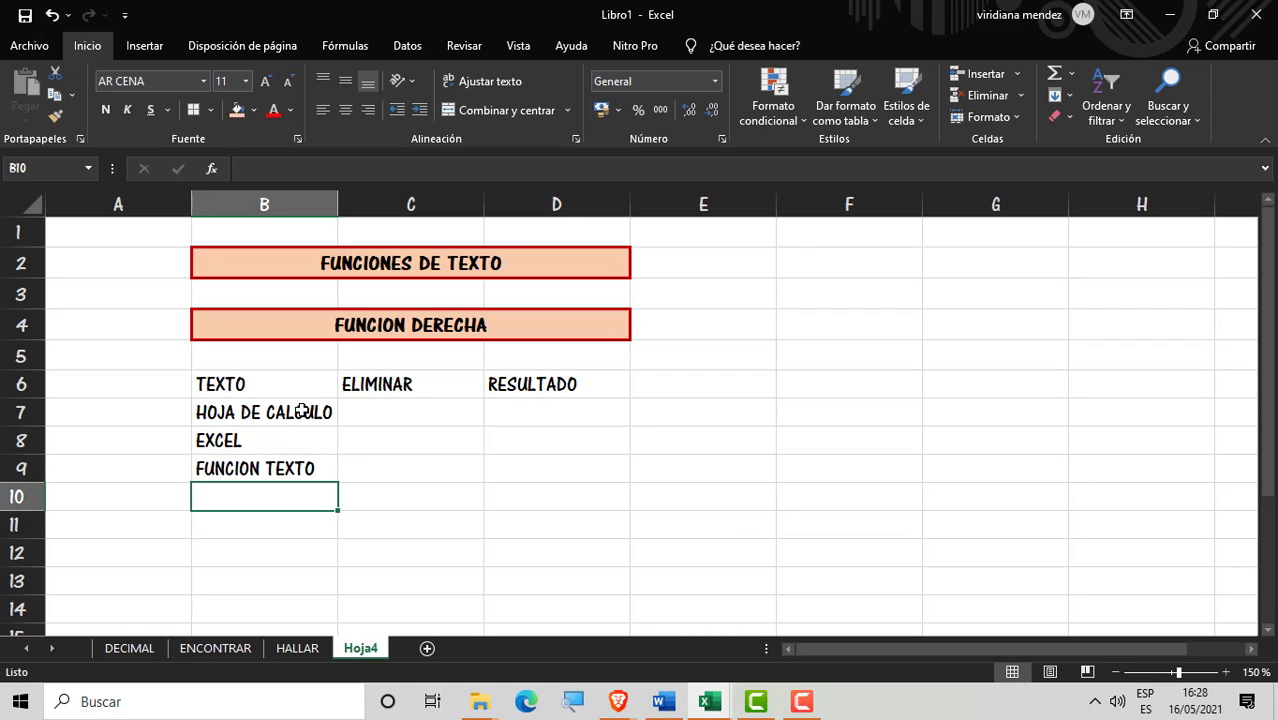
pyautogui.write('FUNCION D')
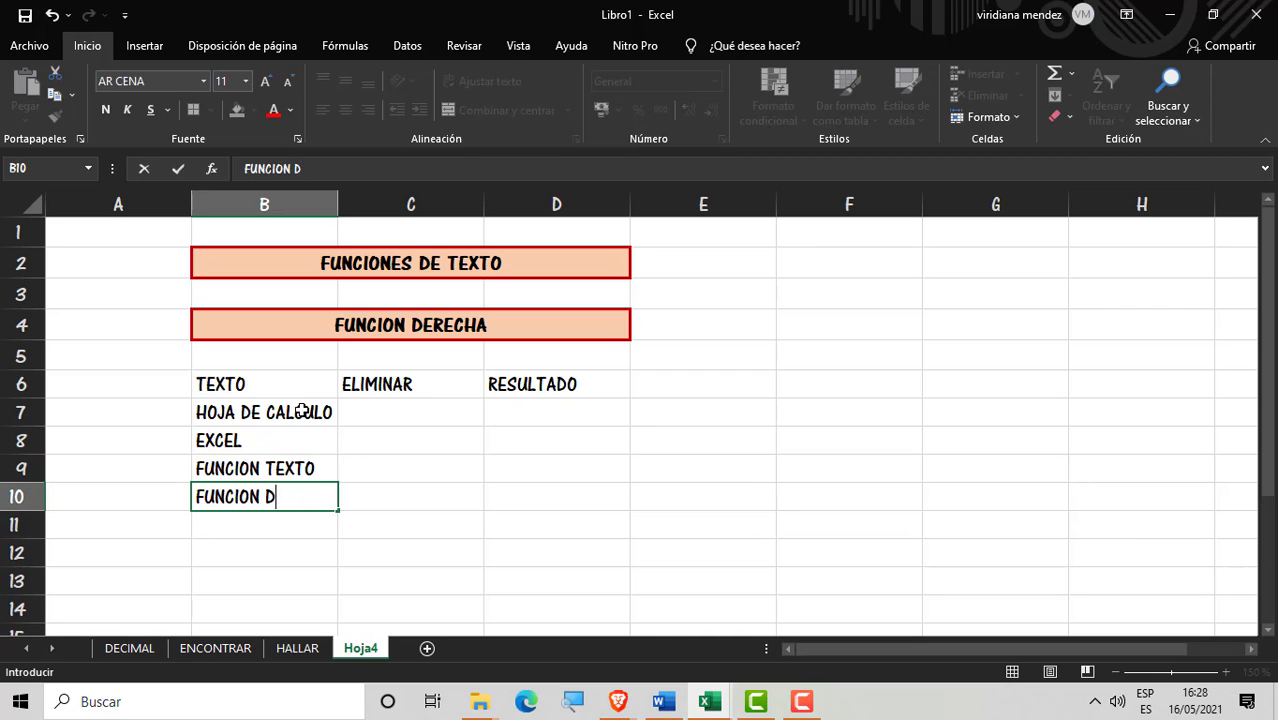
pyautogui.write('ERECHA')
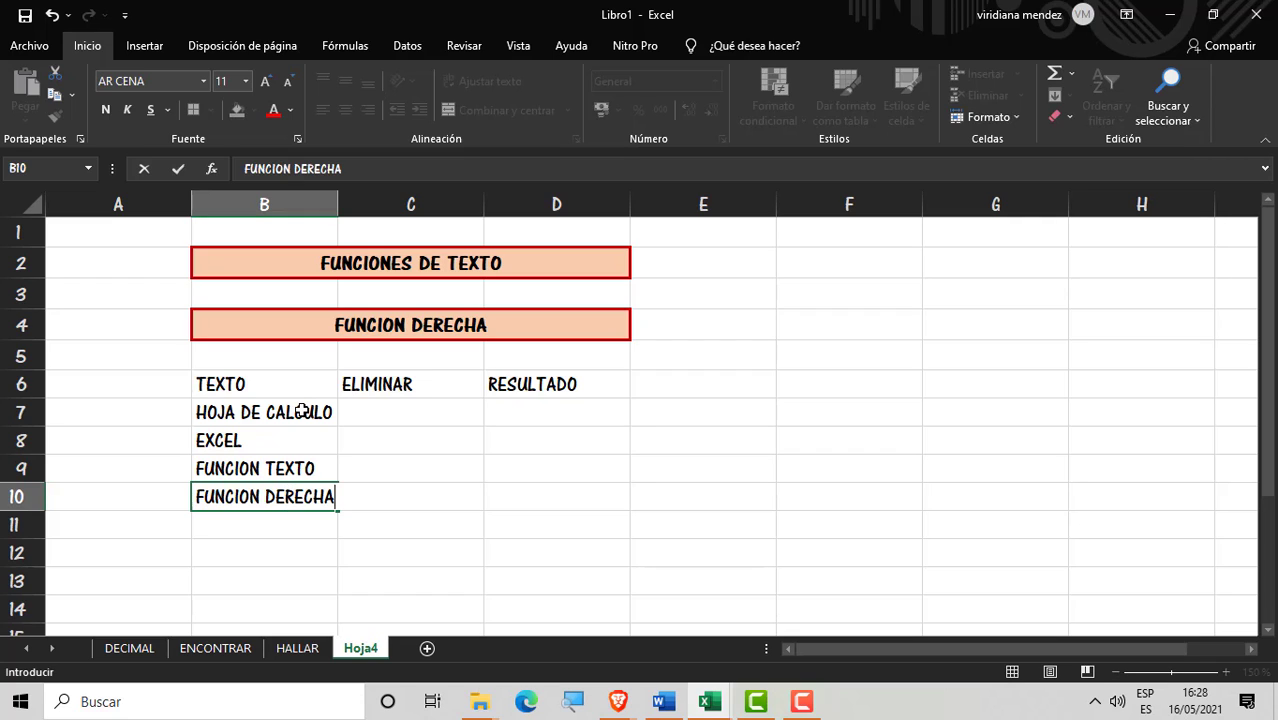
pyautogui.press('Return')
# Step: Apply red borders to all cells of the table B6:D10 and centre its contents
pyautogui.click(302, 411)
pyautogui.click(442, 408)
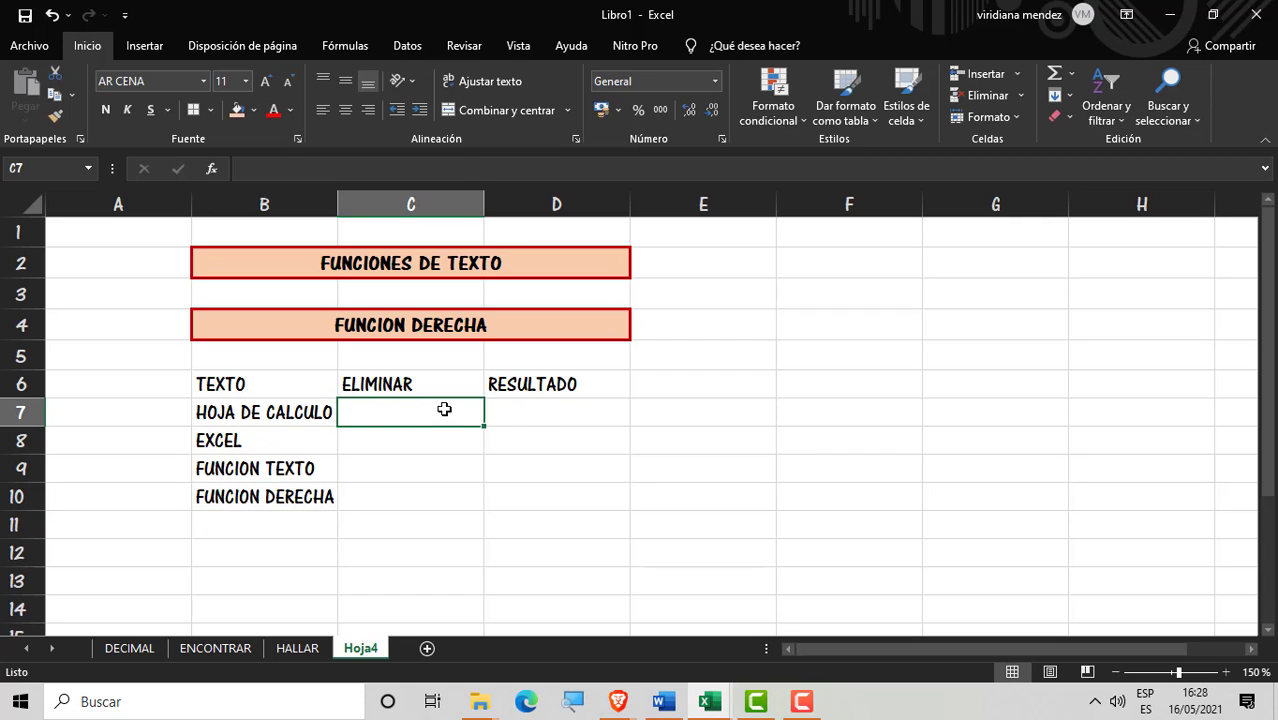
pyautogui.click(542, 417)
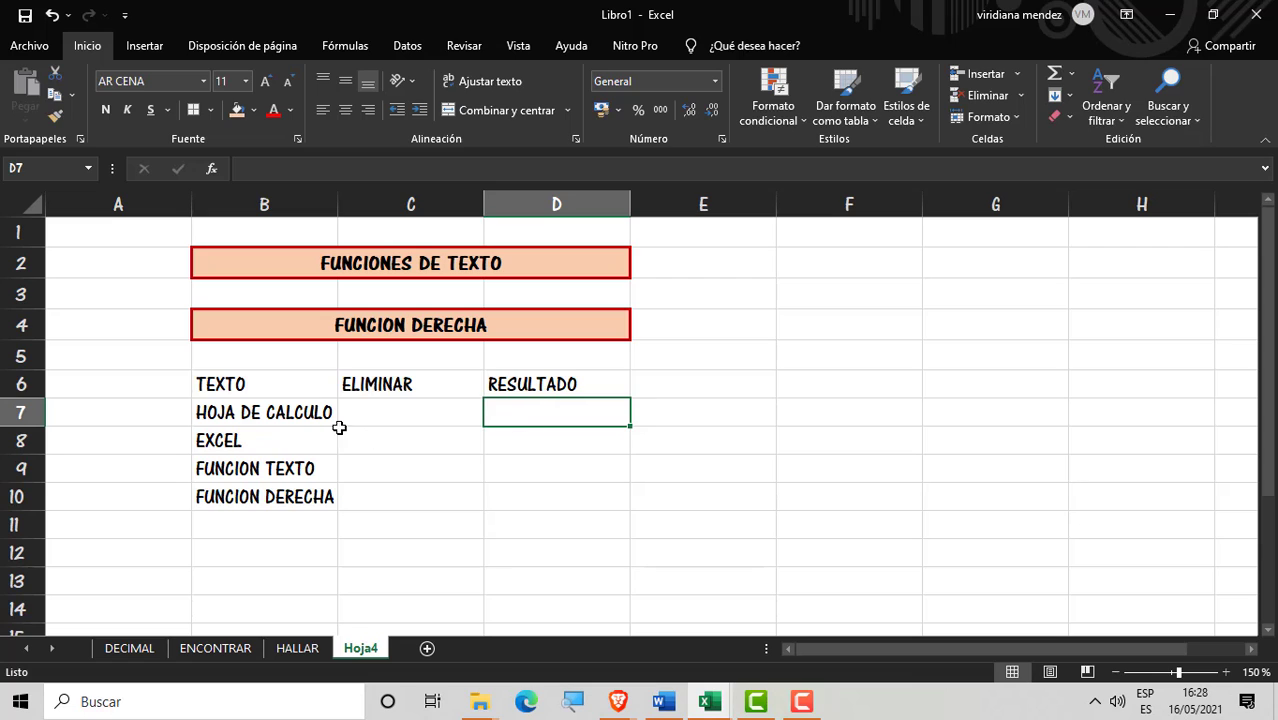
pyautogui.moveTo(303, 382); pyautogui.dragTo(578, 501)
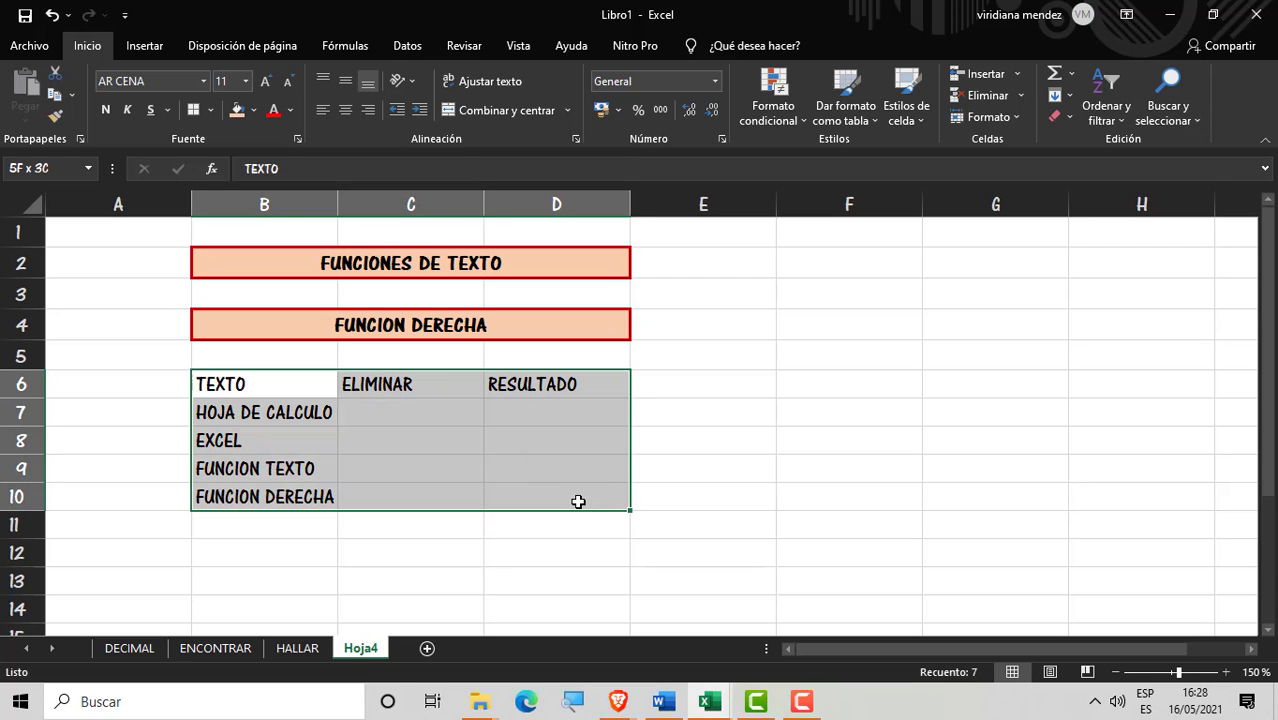
pyautogui.click(194, 110)
pyautogui.click(345, 110)
pyautogui.click(650, 445)
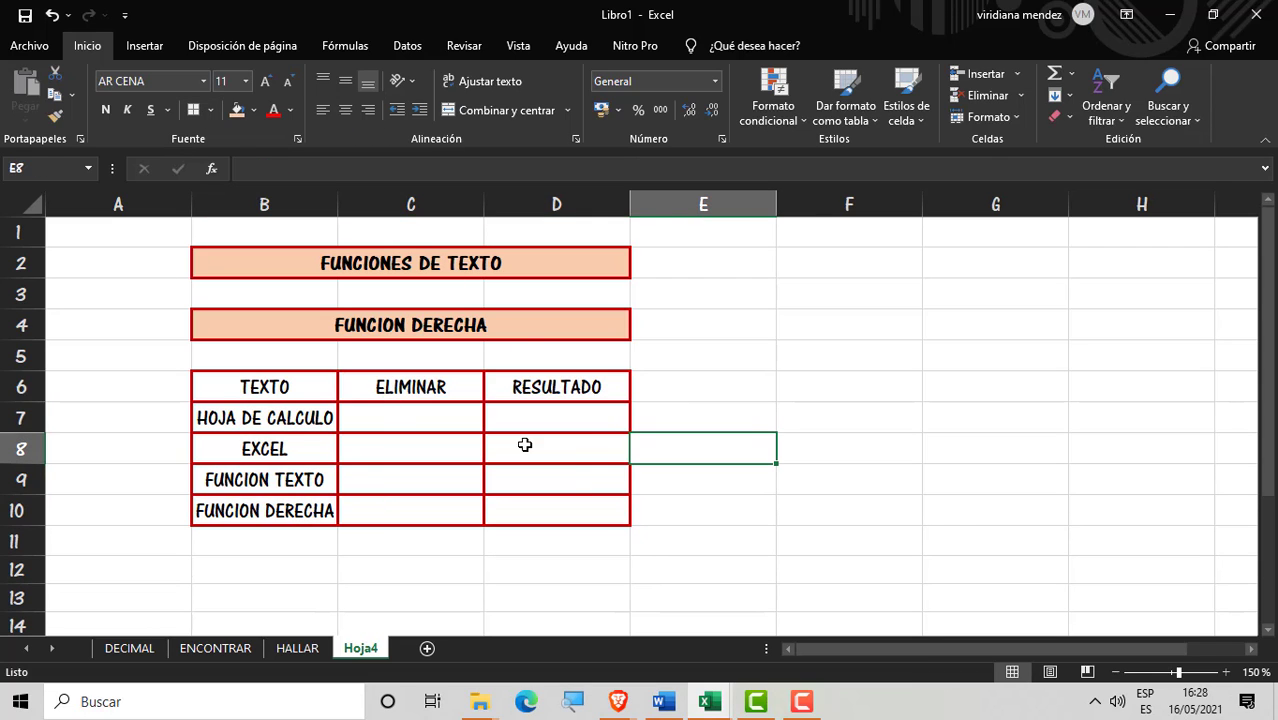
# Step: Make the heading row B6:D6 bold and fill it with the same light orange as the titles
pyautogui.moveTo(305, 385); pyautogui.dragTo(560, 386)
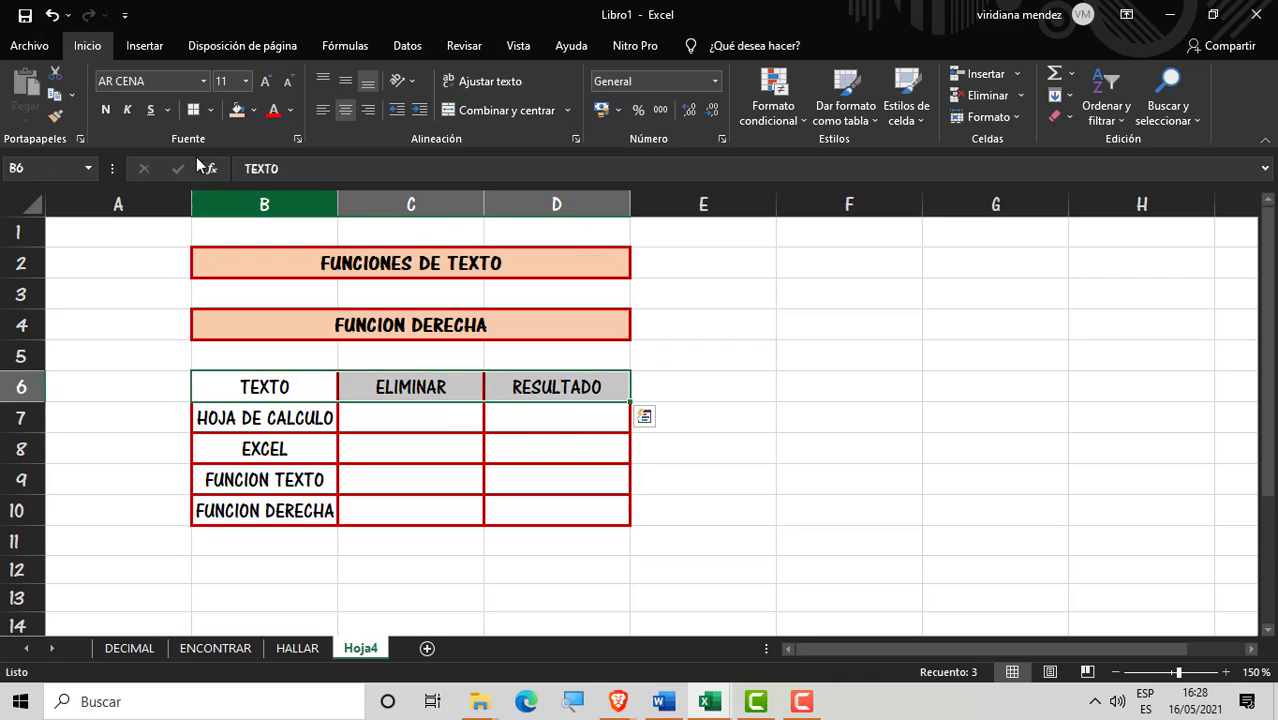
pyautogui.click(106, 110)
pyautogui.click(230, 116)
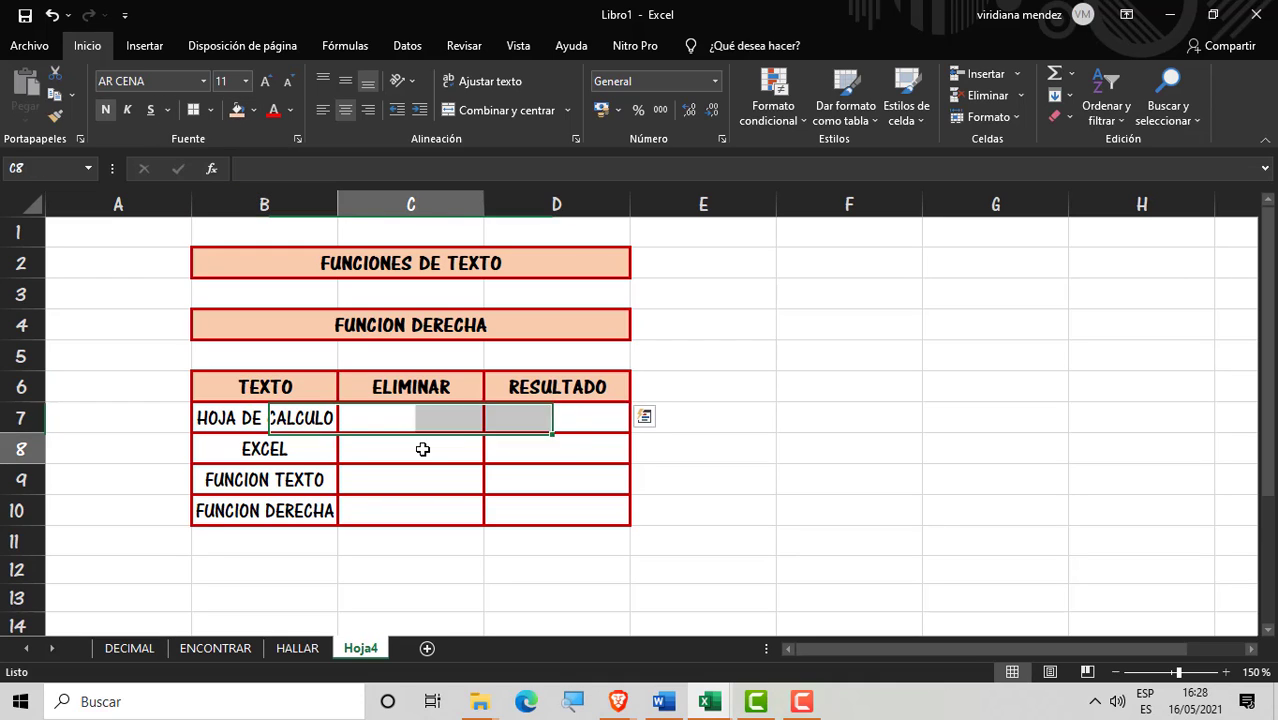
# Step: Enter the formula =DERECHA(B7;C7) in D7, using the text in B7 and the character count in C7
pyautogui.click(562, 431)
pyautogui.write('=')
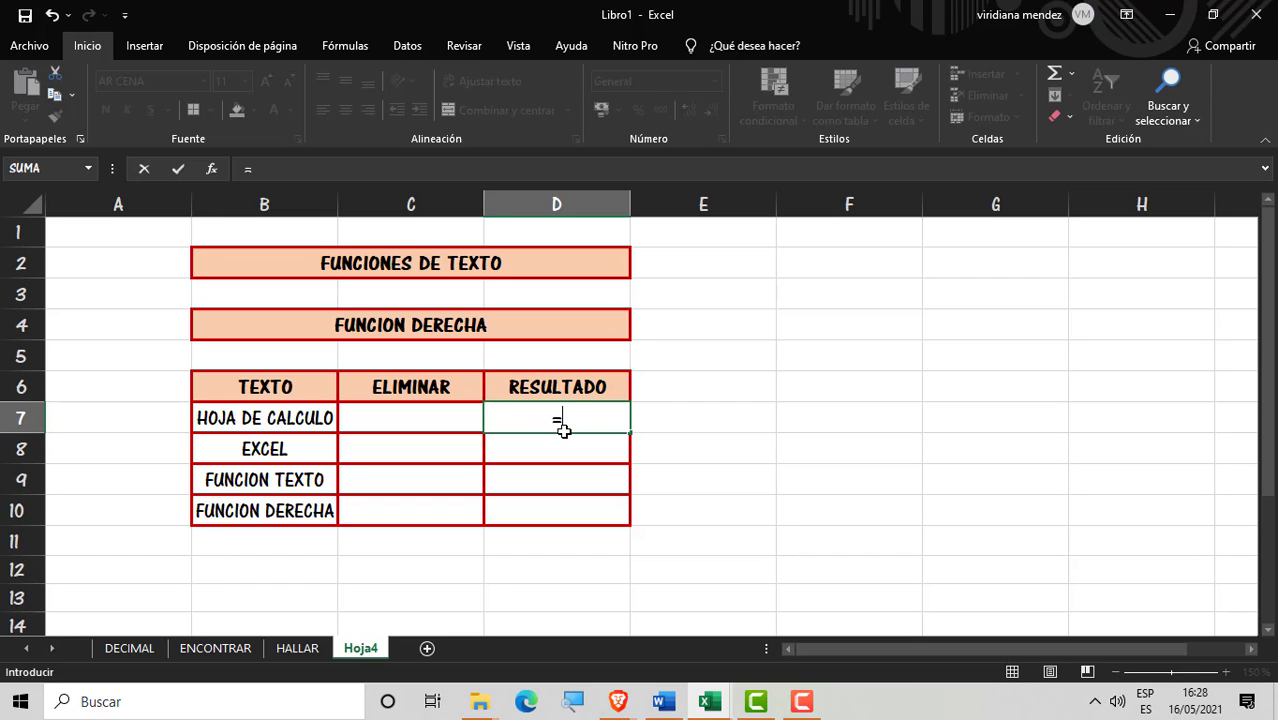
pyautogui.write('DEREE')
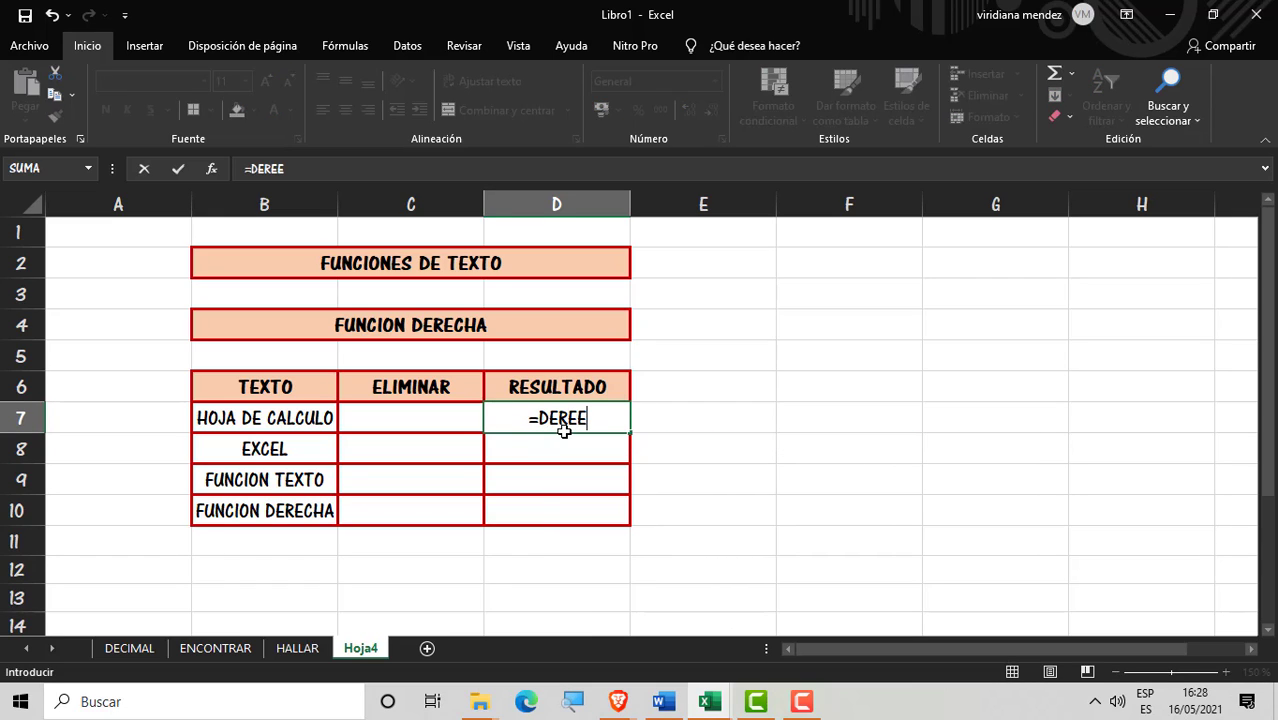
pyautogui.press('BackSpace')
pyautogui.doubleClick(590, 443)
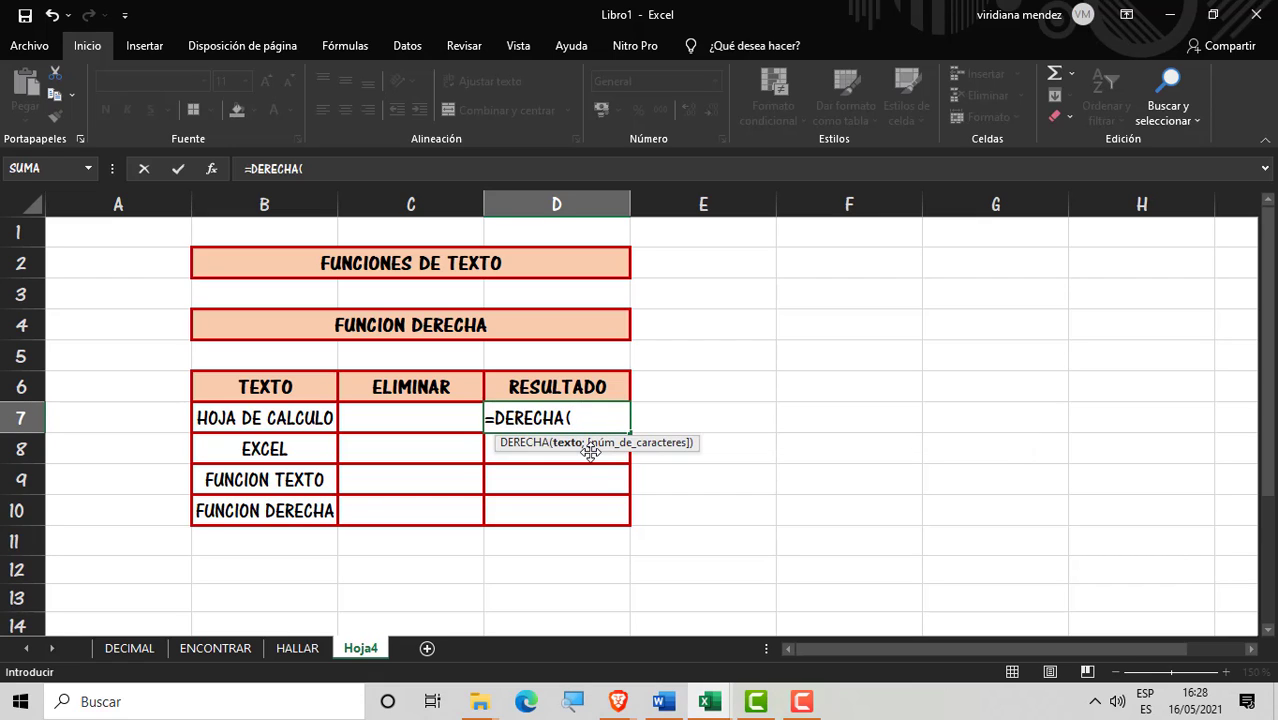
pyautogui.click(248, 421)
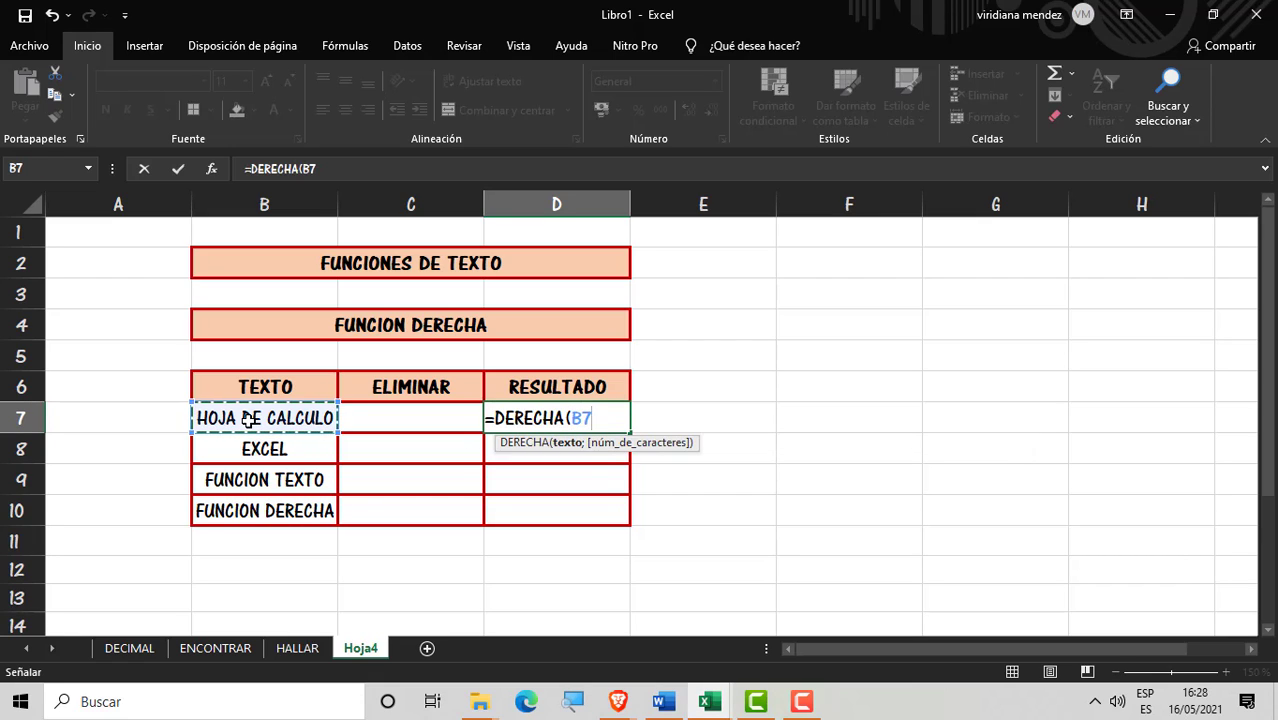
pyautogui.write(';')
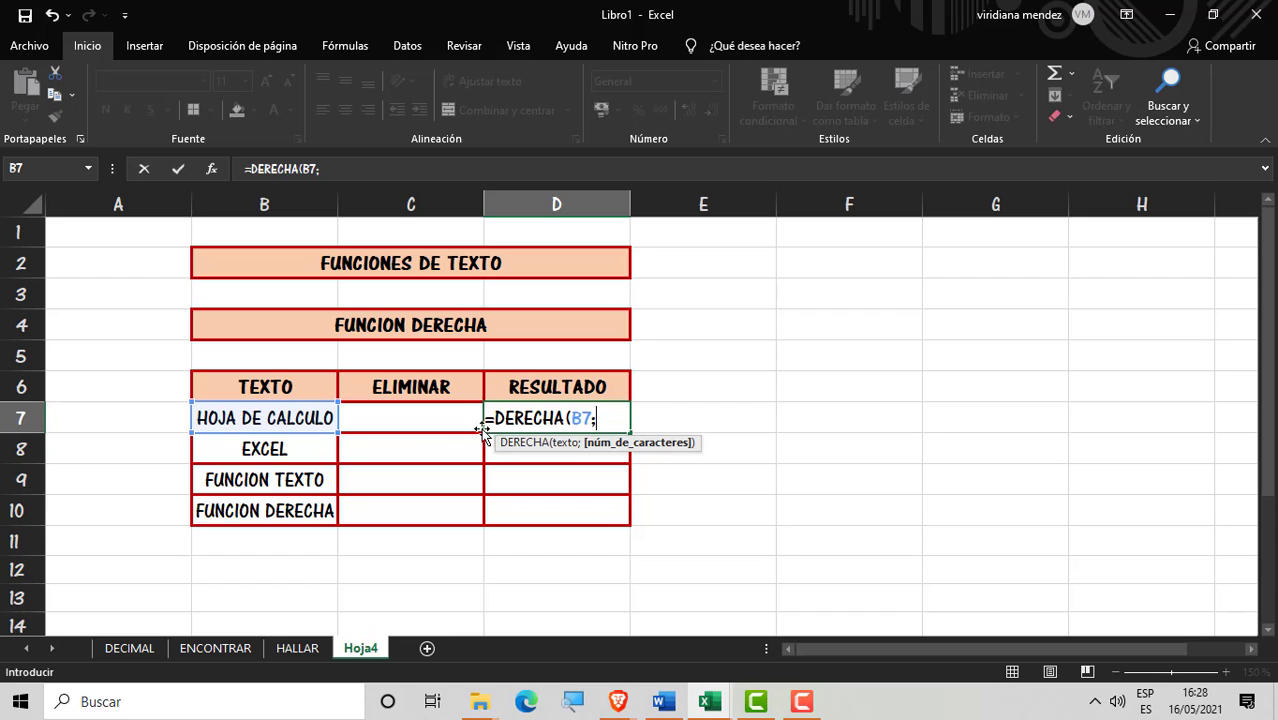
pyautogui.click(405, 417)
pyautogui.press('Return')
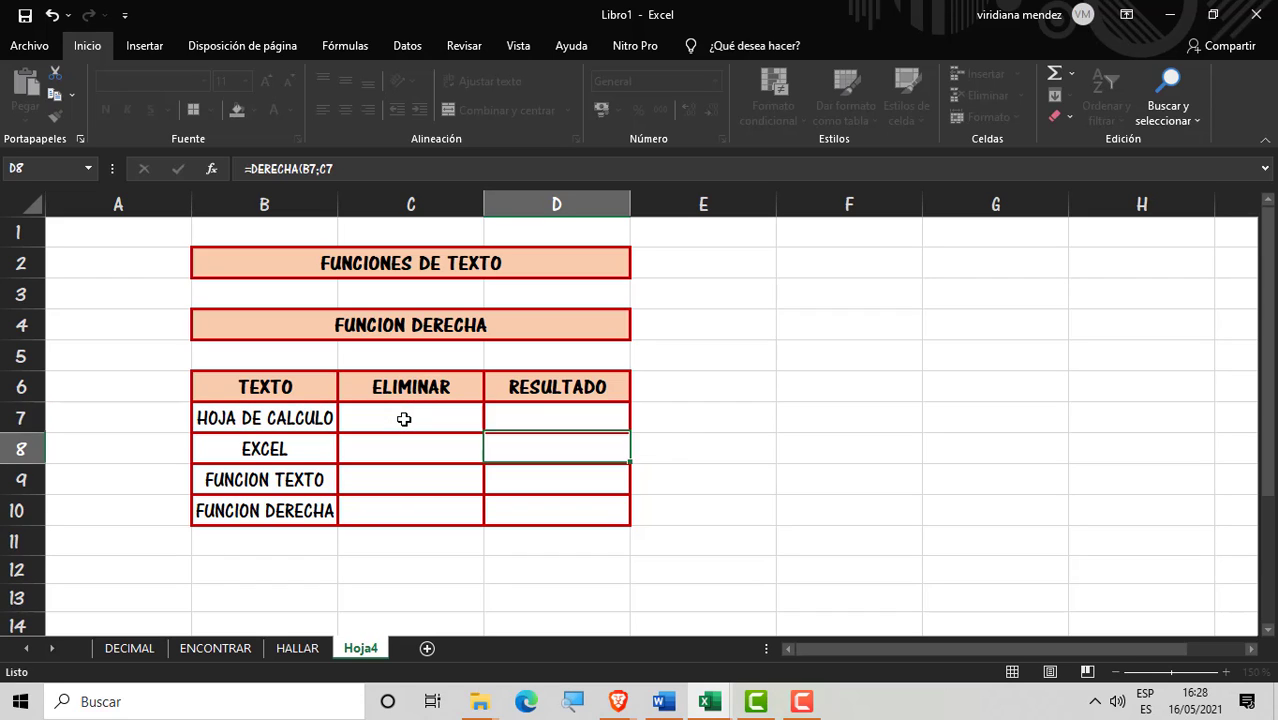
# Step: Enter 2 as the number of characters in C7 to test the DERECHA formula
pyautogui.click(404, 419)
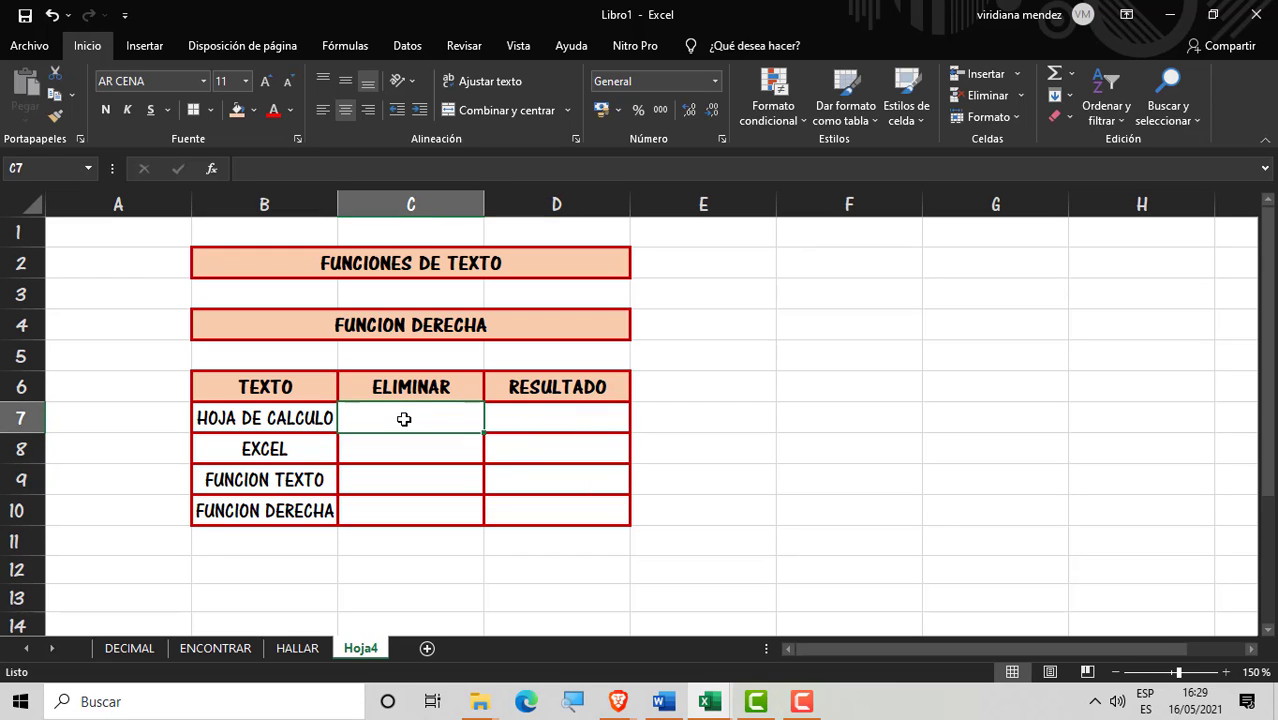
pyautogui.write('2')
pyautogui.press('Return')
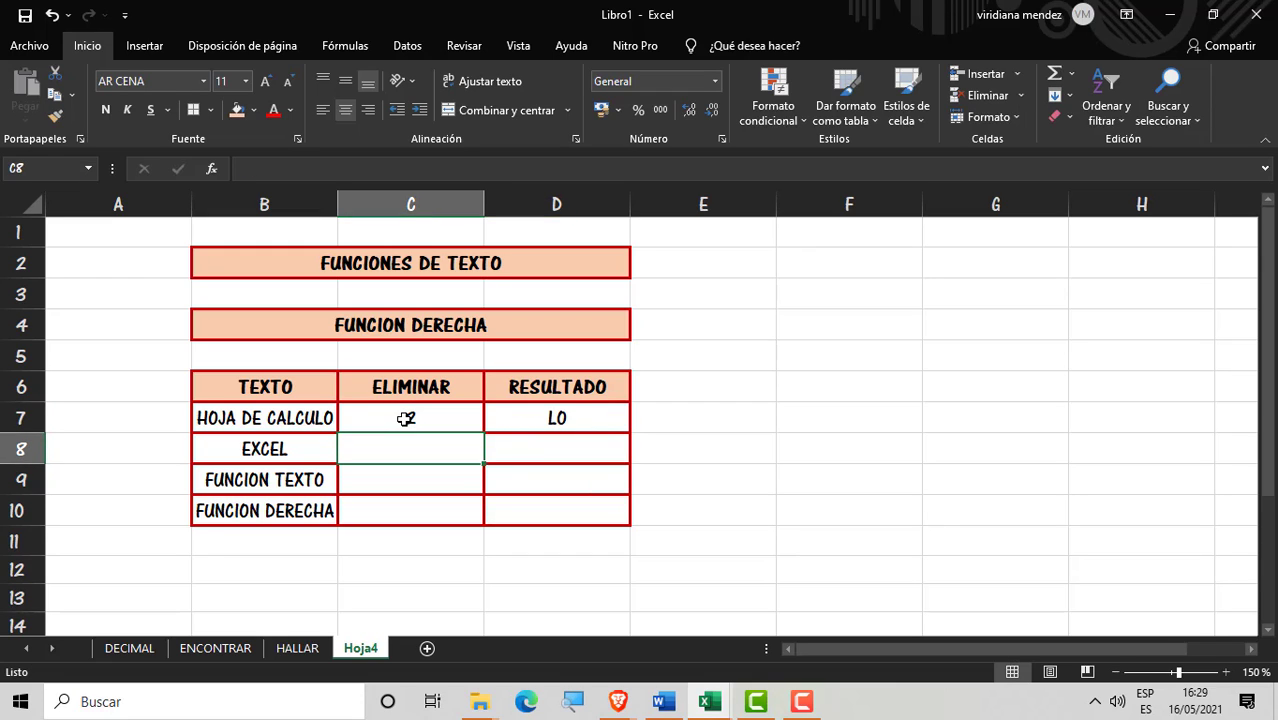
pyautogui.click(405, 418)
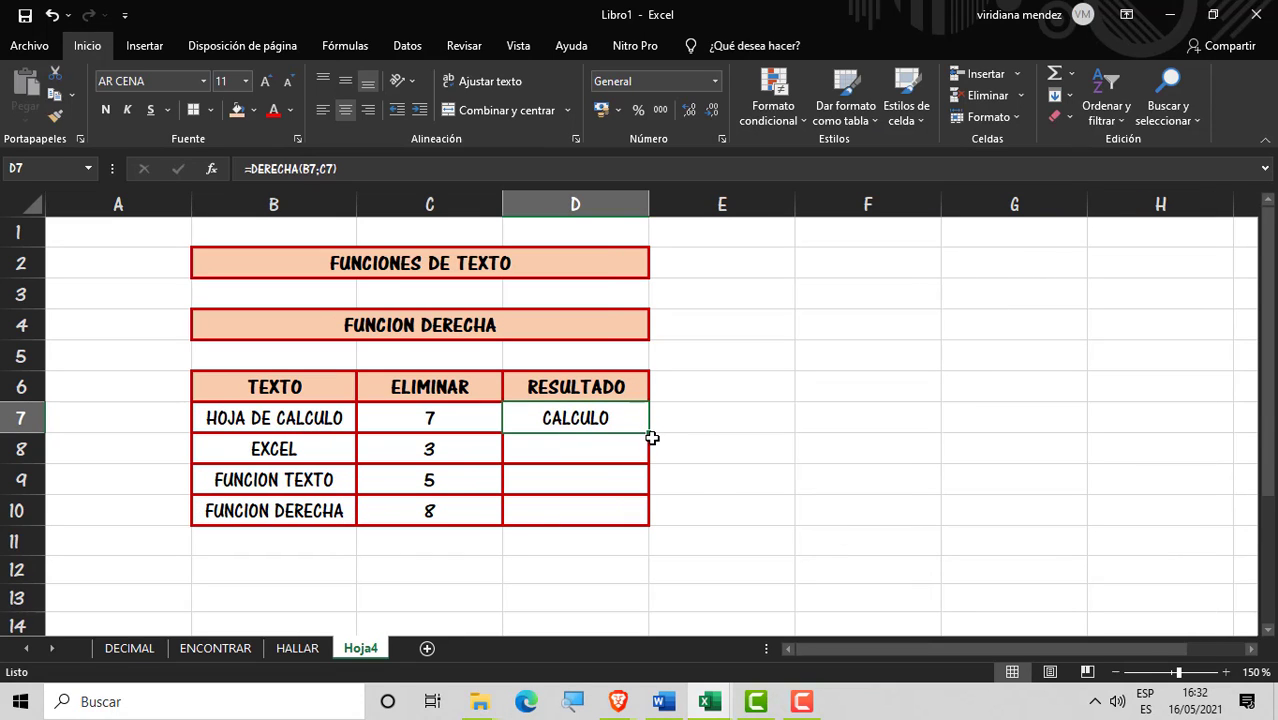
# Step: Fill the DERECHA formula from D7 down through D10
pyautogui.moveTo(650, 437); pyautogui.dragTo(625, 524)
pyautogui.click(695, 449)
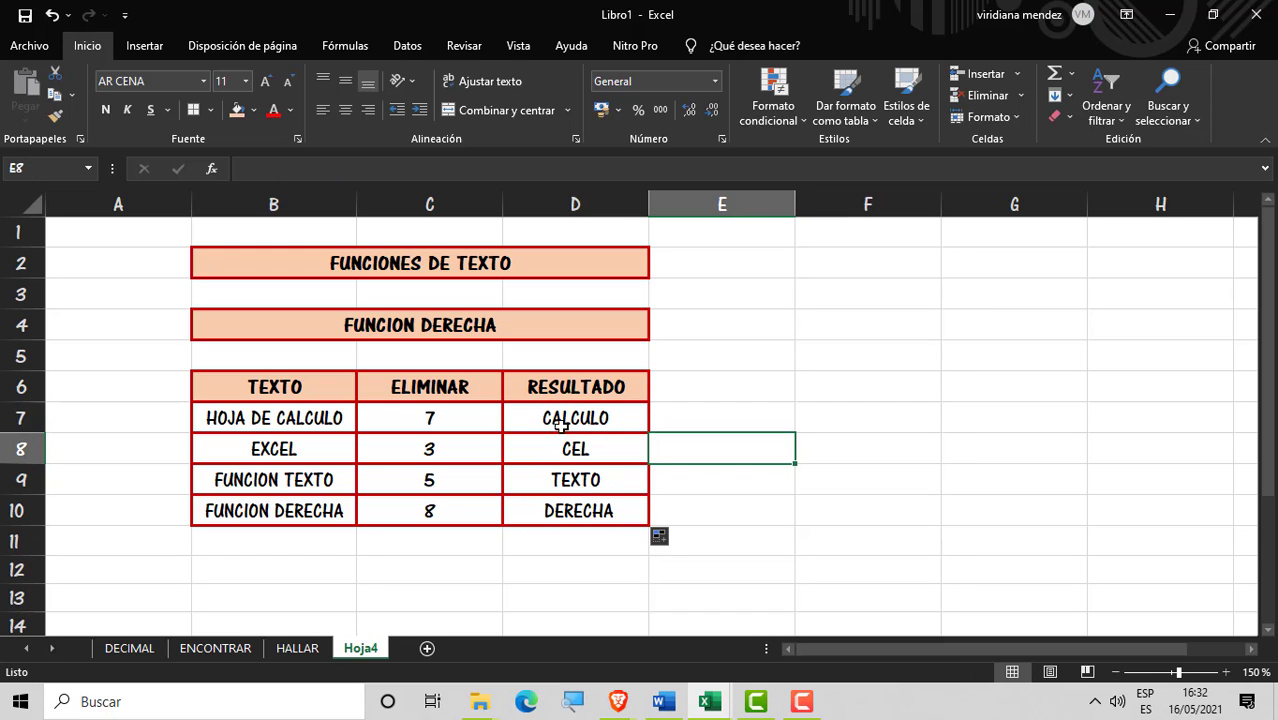
# Step: Compare the extracted results in D8:D9 with the character counts in C8:C10 of the DERECHA table
pyautogui.click(558, 449)
pyautogui.click(562, 479)
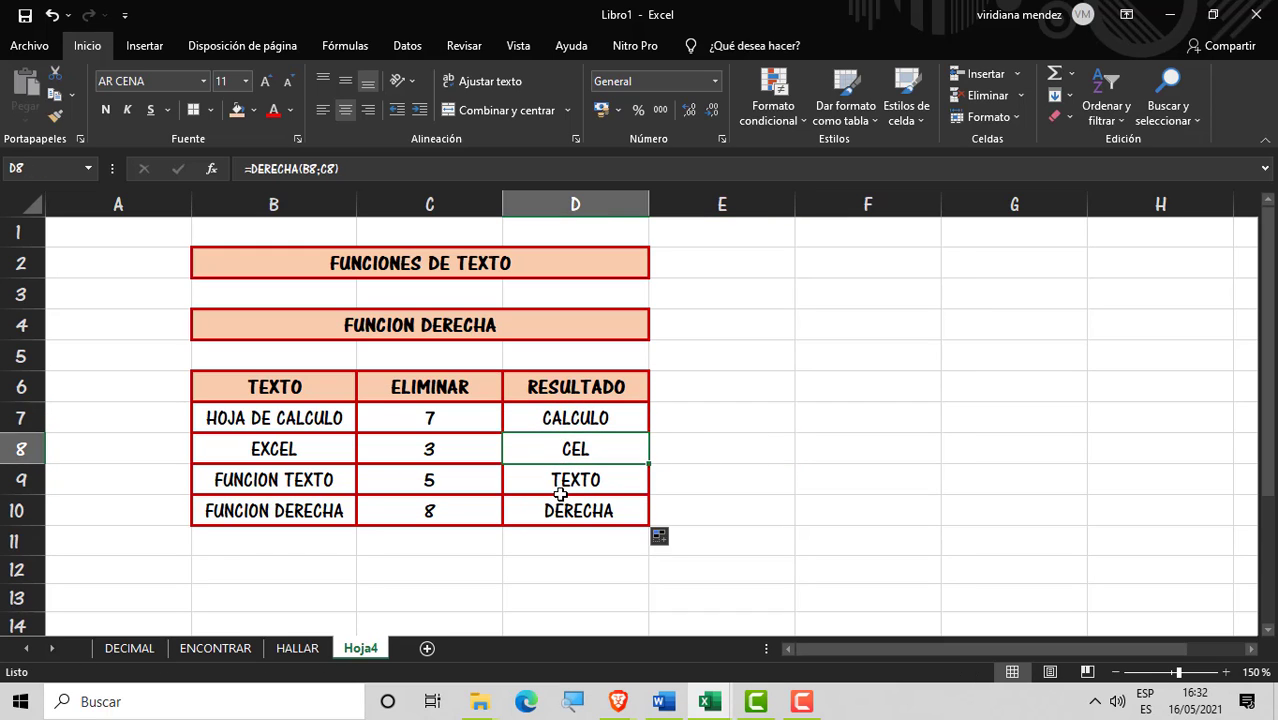
pyautogui.click(400, 451)
pyautogui.click(413, 481)
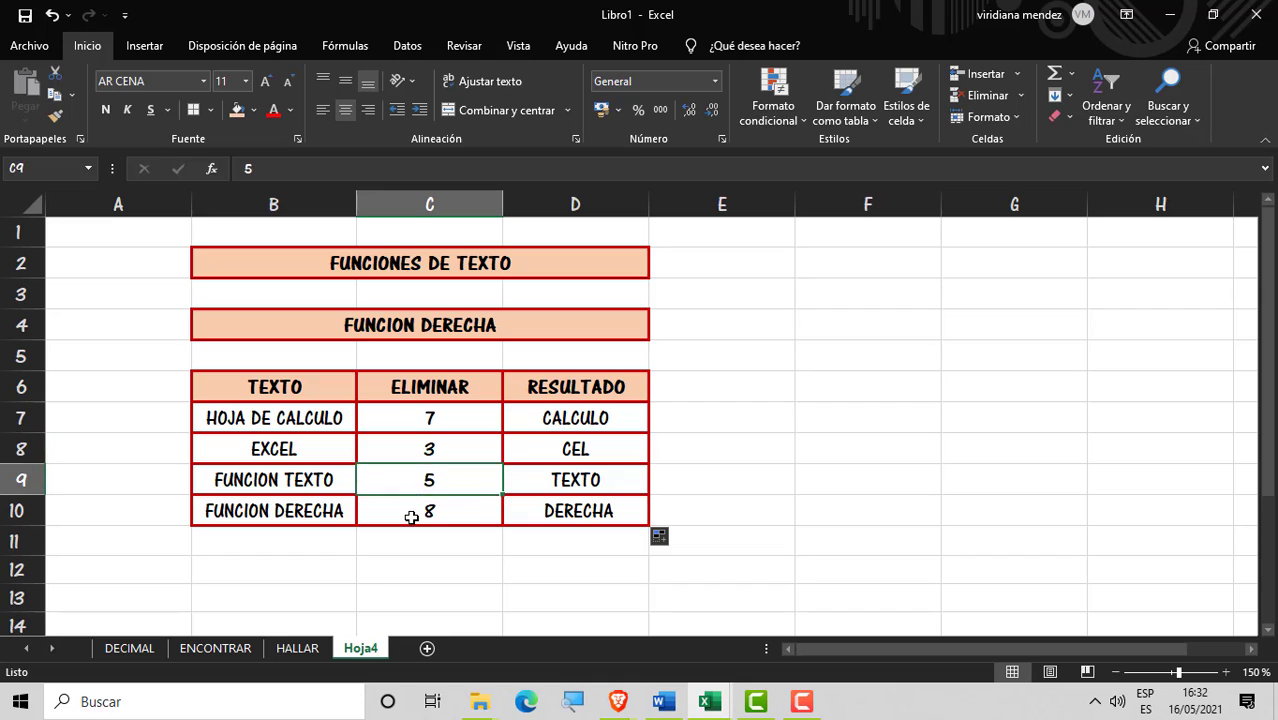
pyautogui.click(411, 515)
pyautogui.click(409, 486)
pyautogui.click(421, 443)
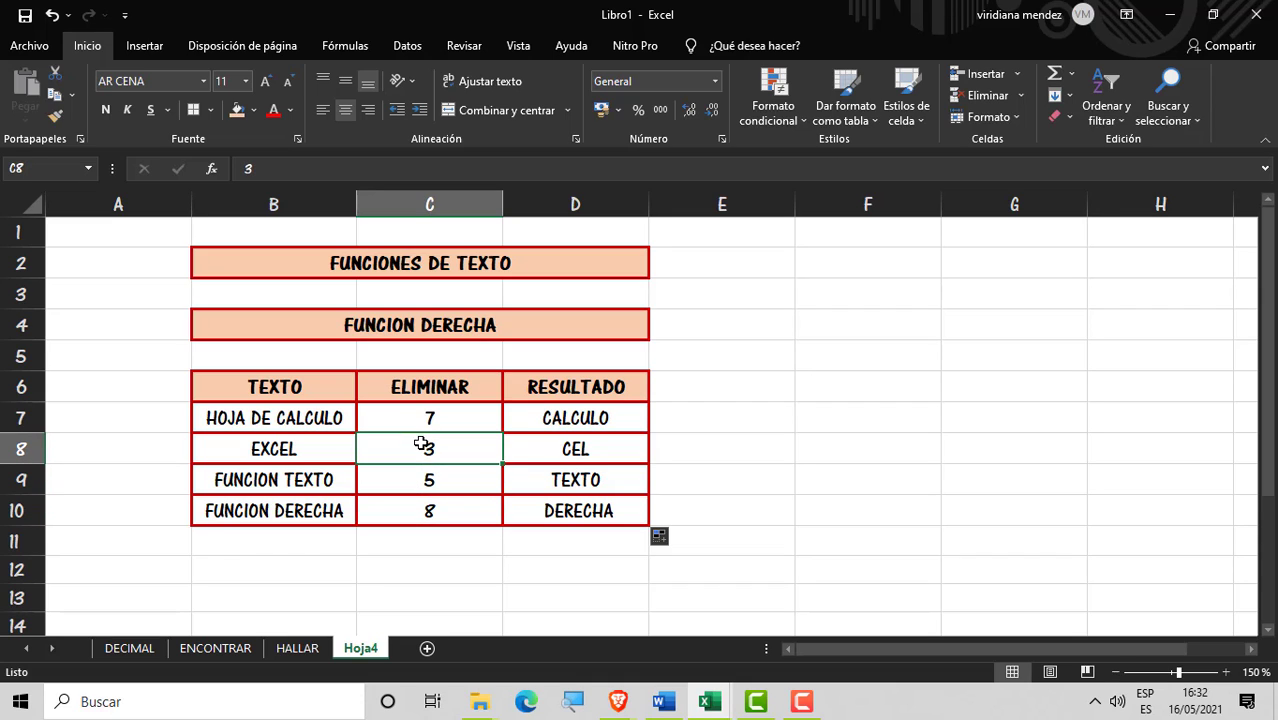
pyautogui.click(680, 404)
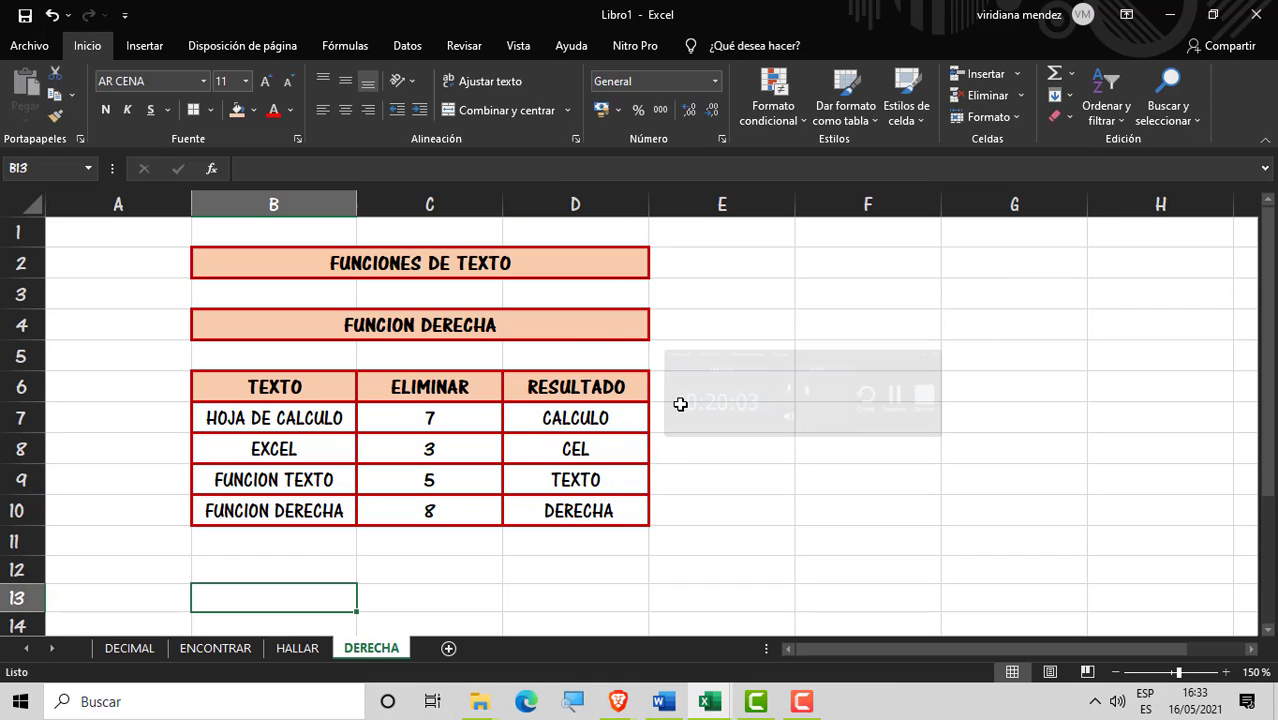
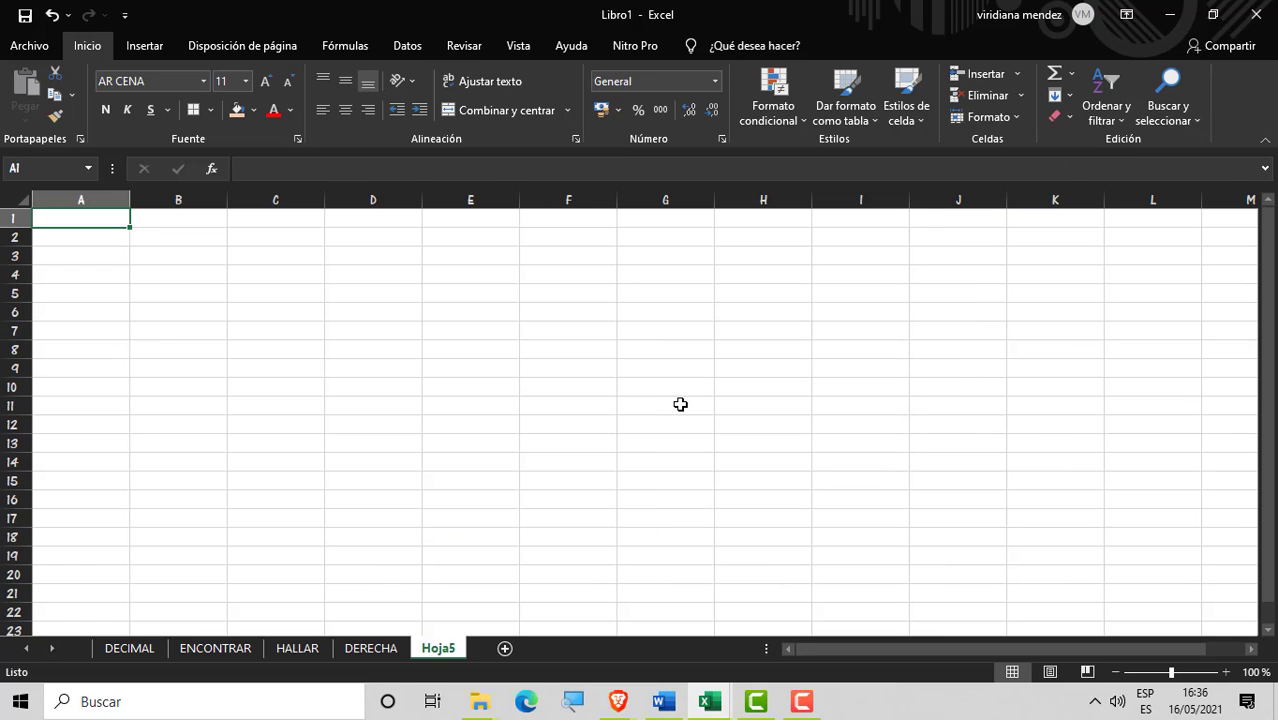
# Step: Copy the title block B2:D4 from the DERECHA sheet and paste it at B2 on Hoja5
pyautogui.click(371, 648)
pyautogui.moveTo(242, 263); pyautogui.dragTo(270, 312)
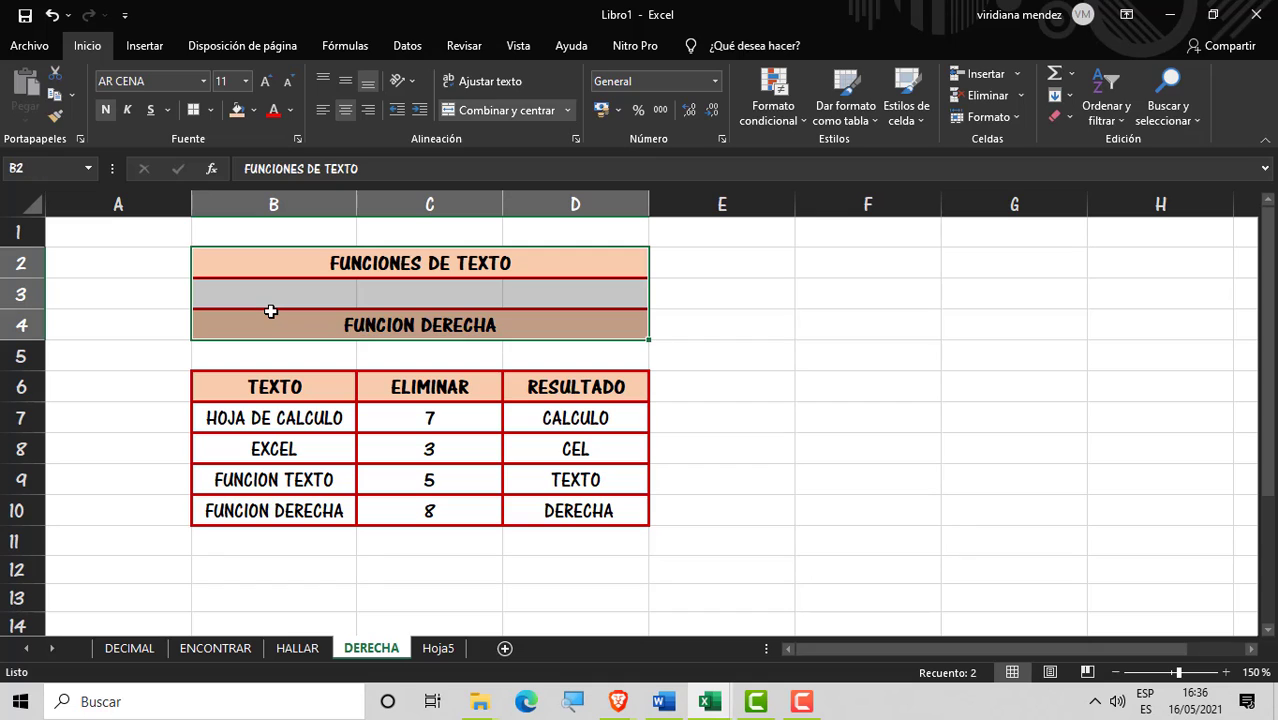
pyautogui.hotkey('ctrl', 'c')
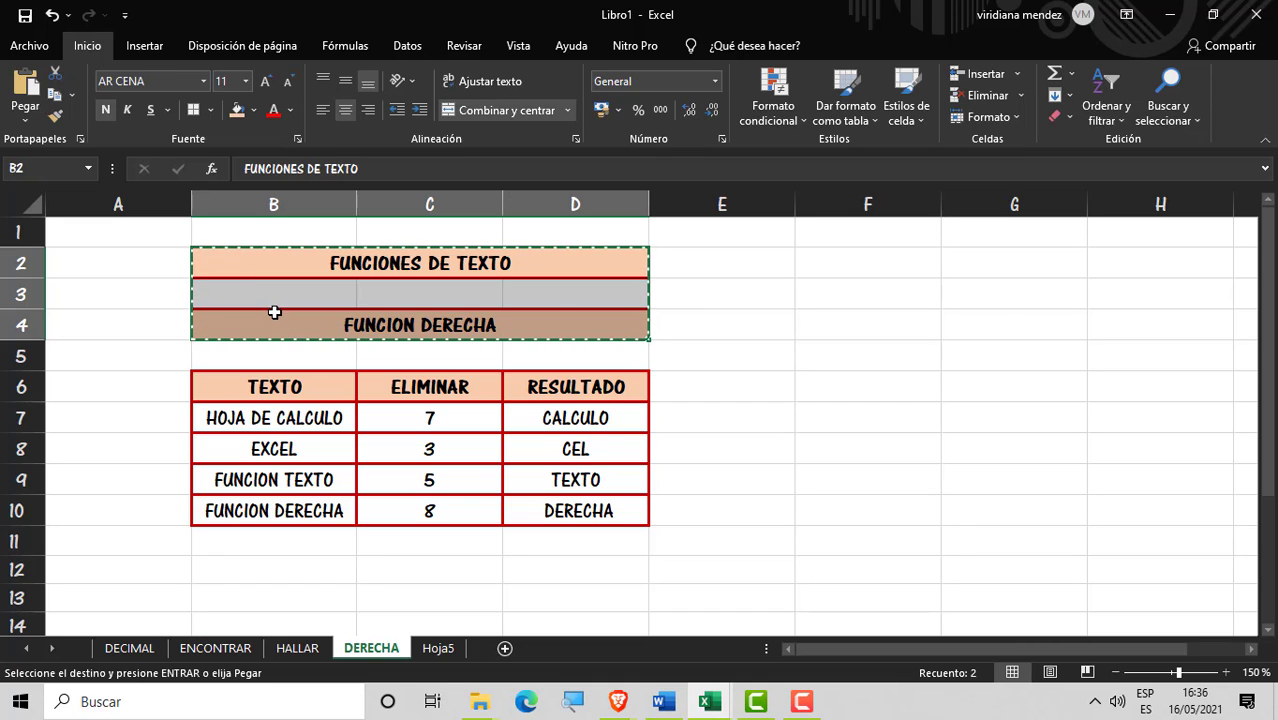
pyautogui.click(446, 650)
pyautogui.click(211, 249)
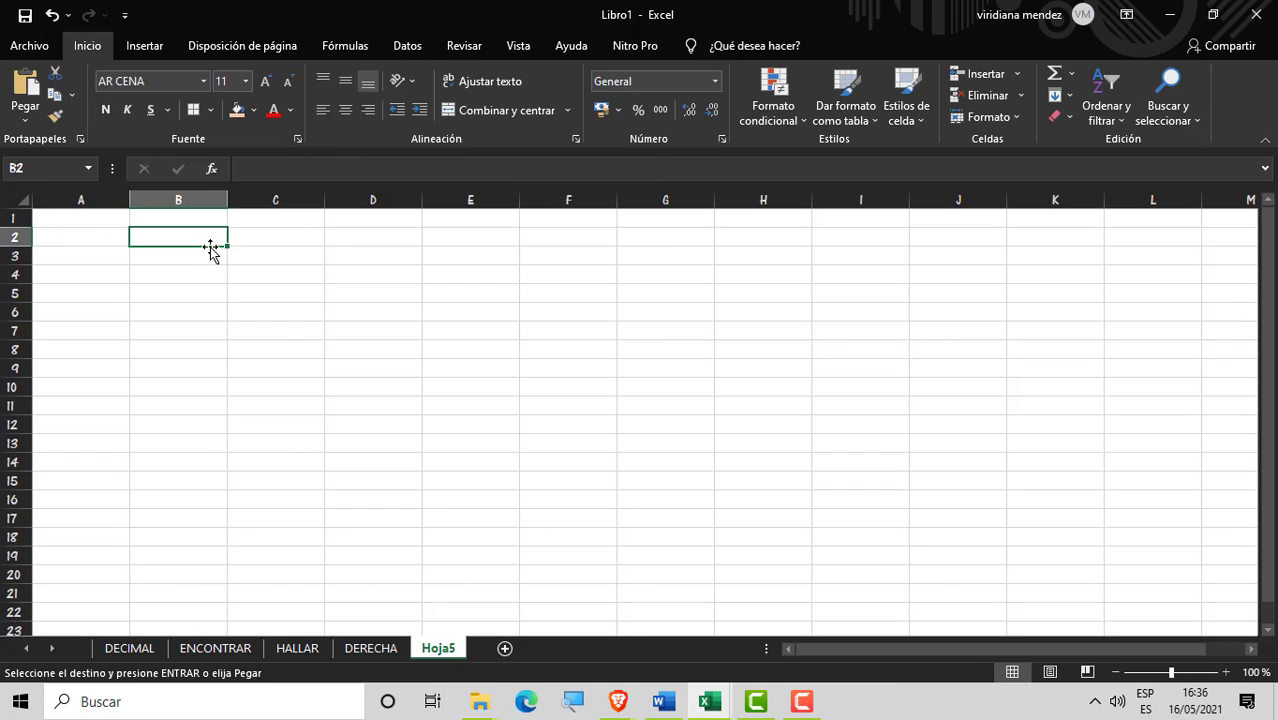
pyautogui.hotkey('ctrl', 'v')
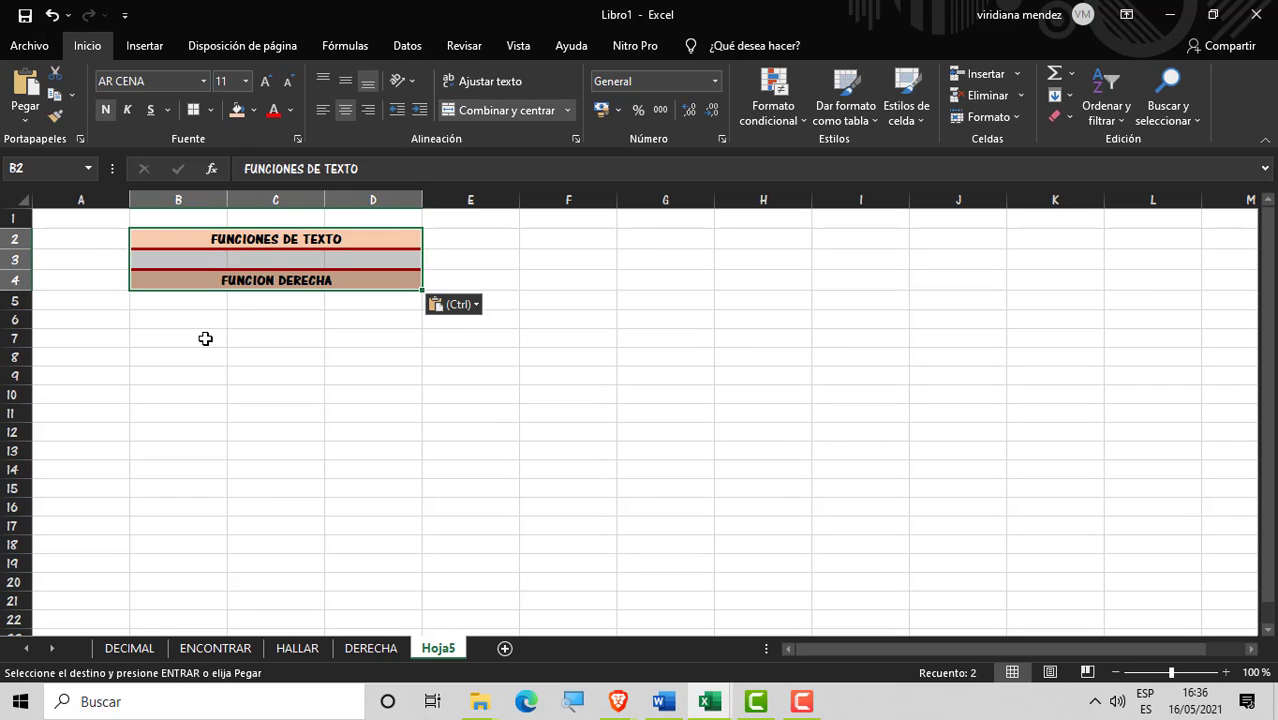
pyautogui.click(198, 338)
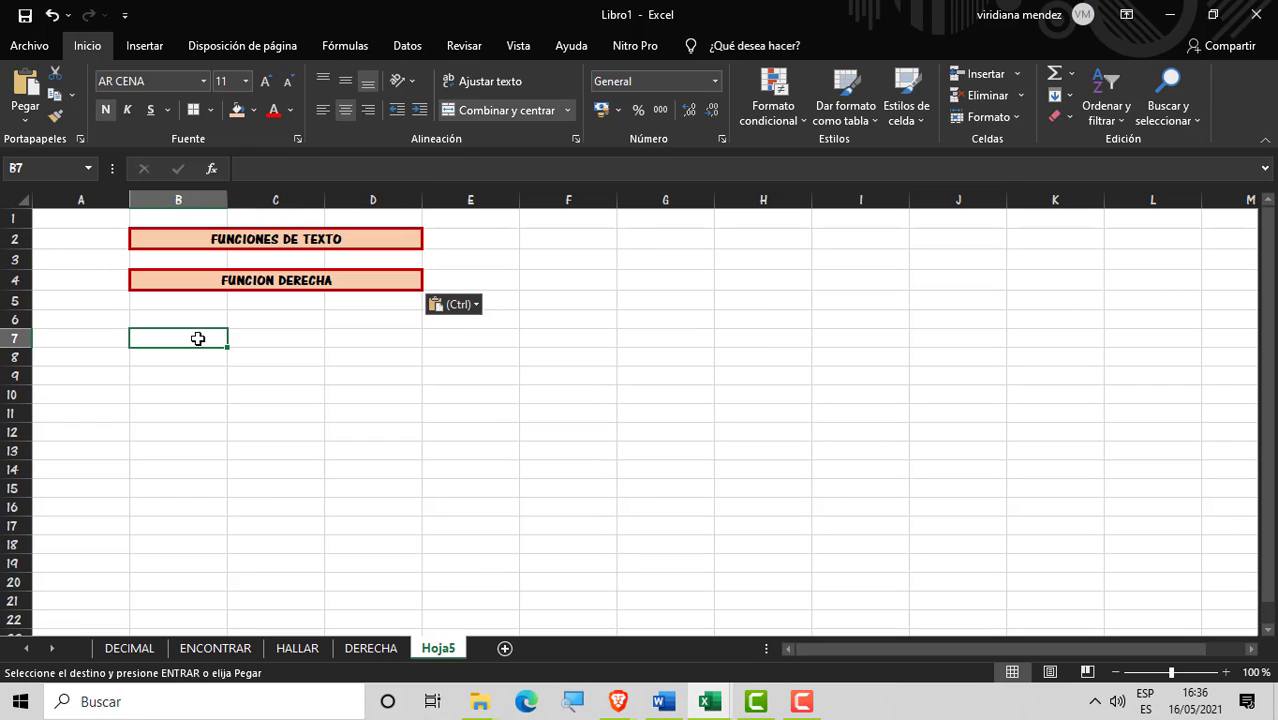
# Step: Change the pasted subtitle in B4 of Hoja5 to FUNCION ESPACIO
pyautogui.click(1226, 672)
pyautogui.click(1226, 672)
pyautogui.doubleClick(422, 298)
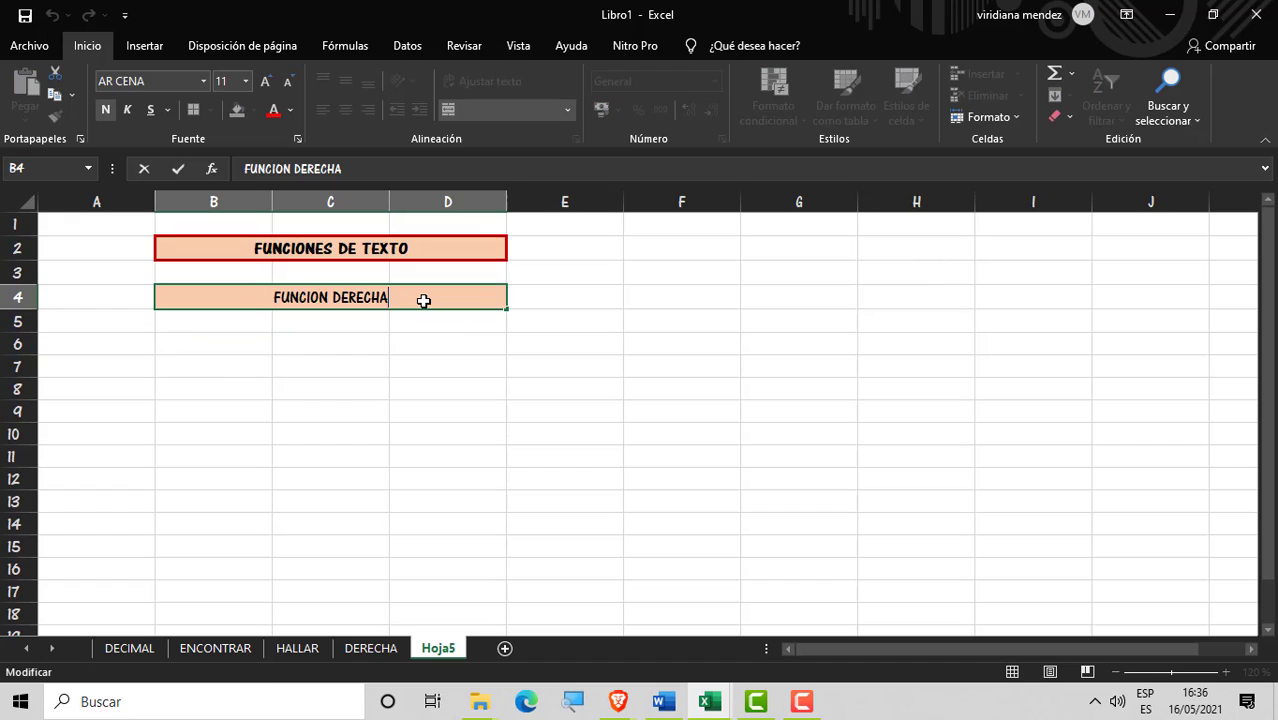
pyautogui.press('BackSpace')
pyautogui.press('BackSpace')
pyautogui.press('BackSpace')
pyautogui.press('BackSpace')
pyautogui.press('BackSpace')
pyautogui.press('BackSpace')
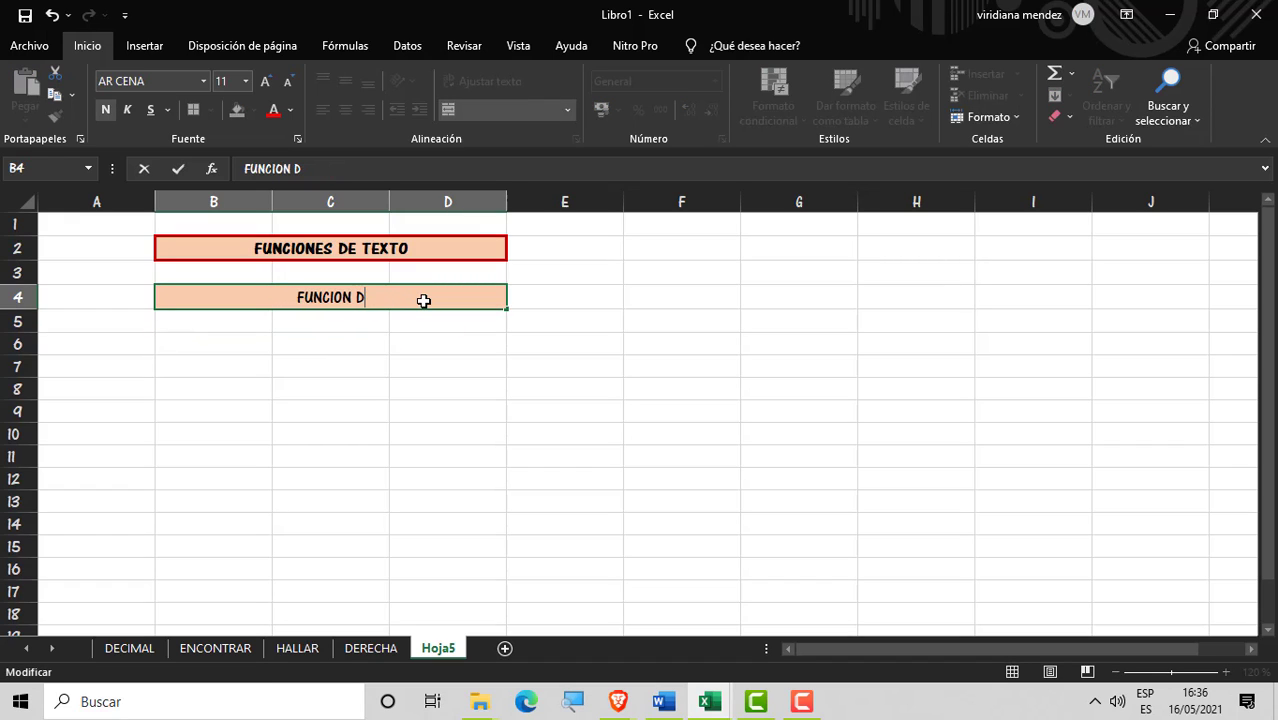
pyautogui.press('BackSpace')
pyautogui.write('ESPA')
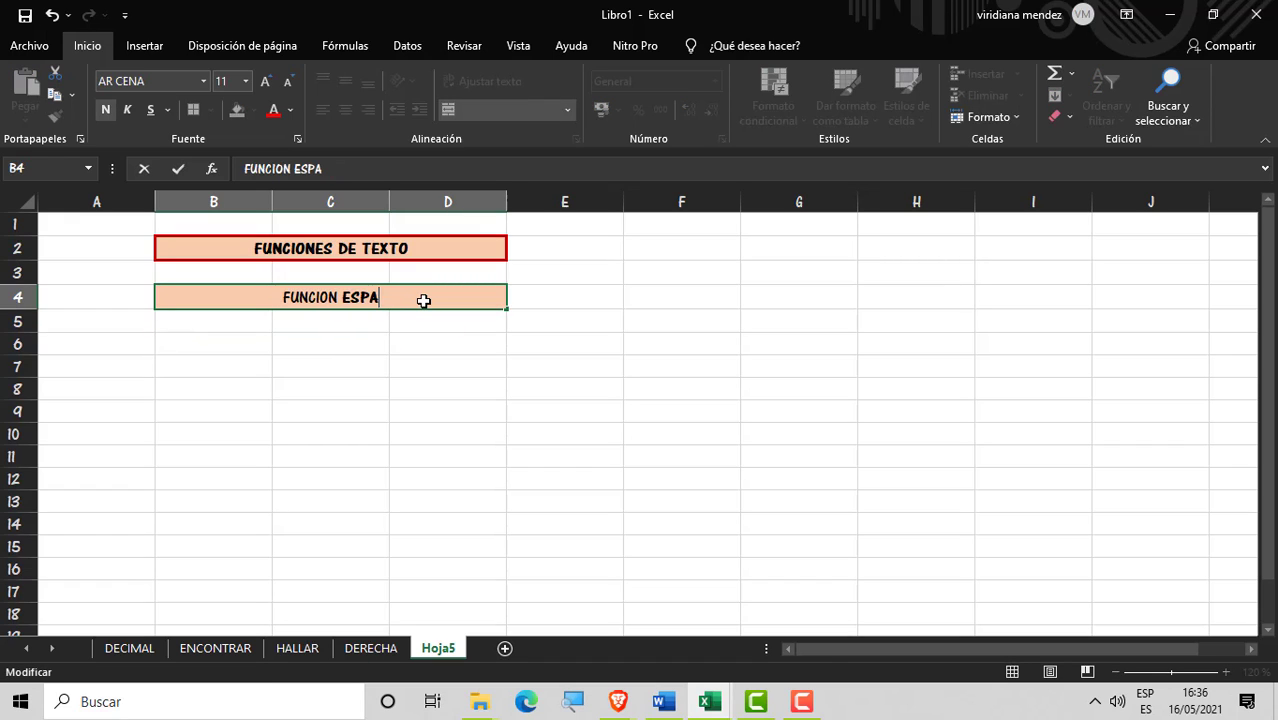
pyautogui.write('CIO')
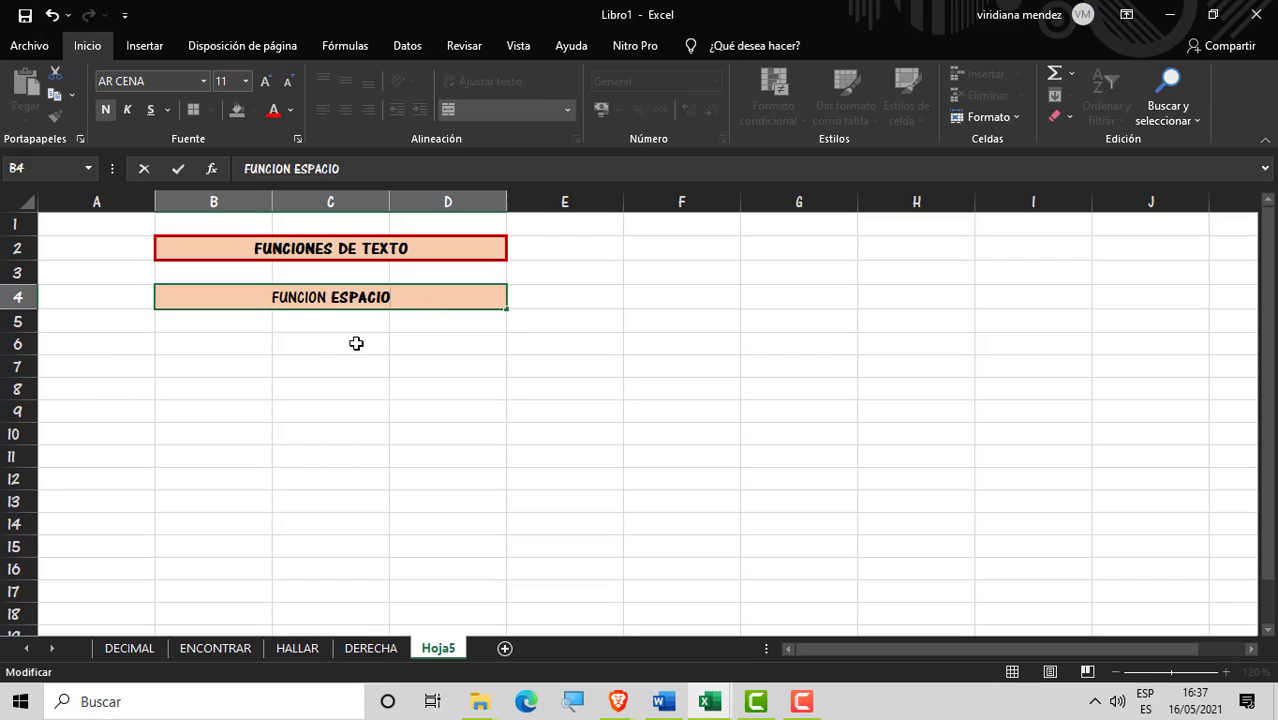
pyautogui.click(262, 340)
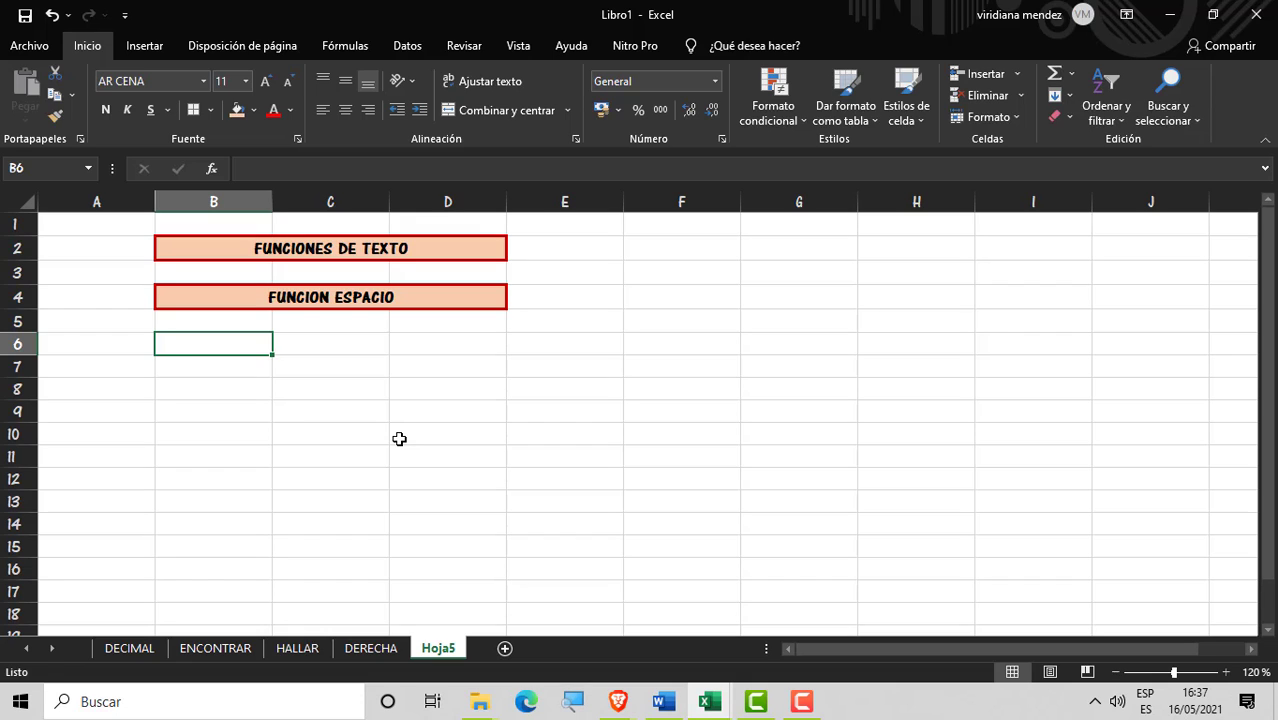
# Step: Enter the column headings TEXTO in B6 and RESULTADO in C6
pyautogui.write('TEXTO')
pyautogui.press('Tab')
pyautogui.write('R')
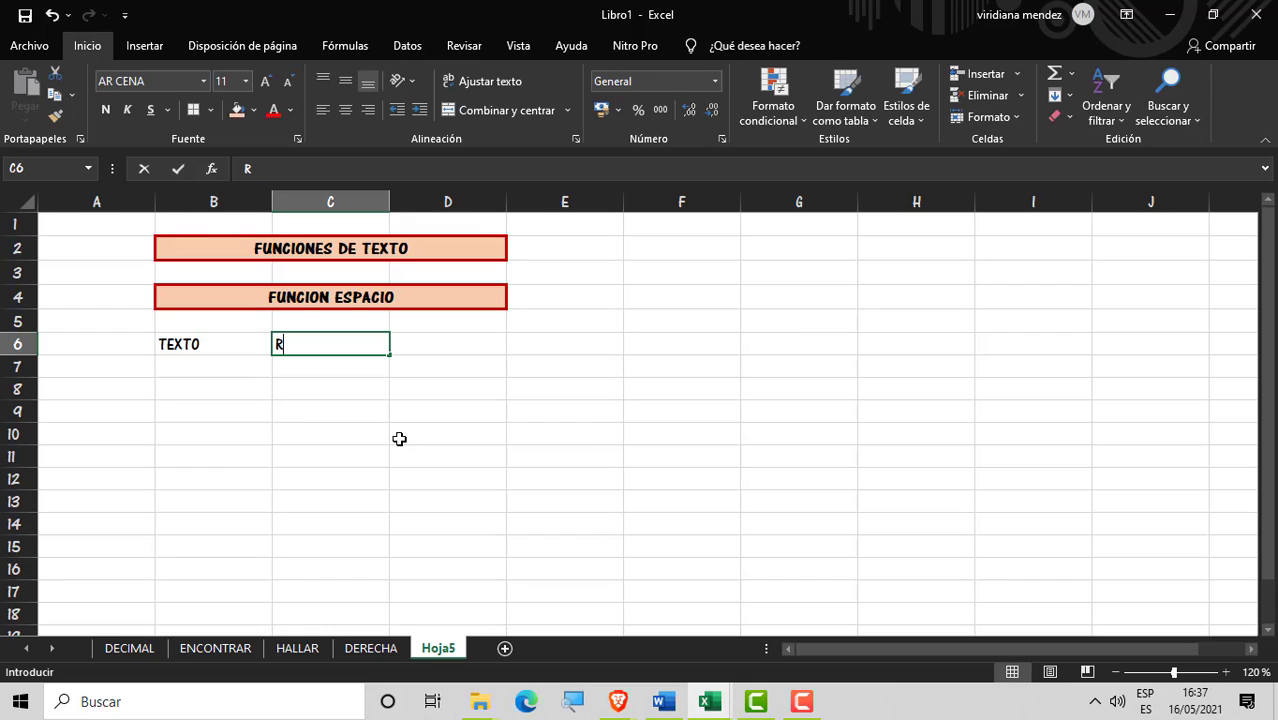
pyautogui.write('ESULTADO')
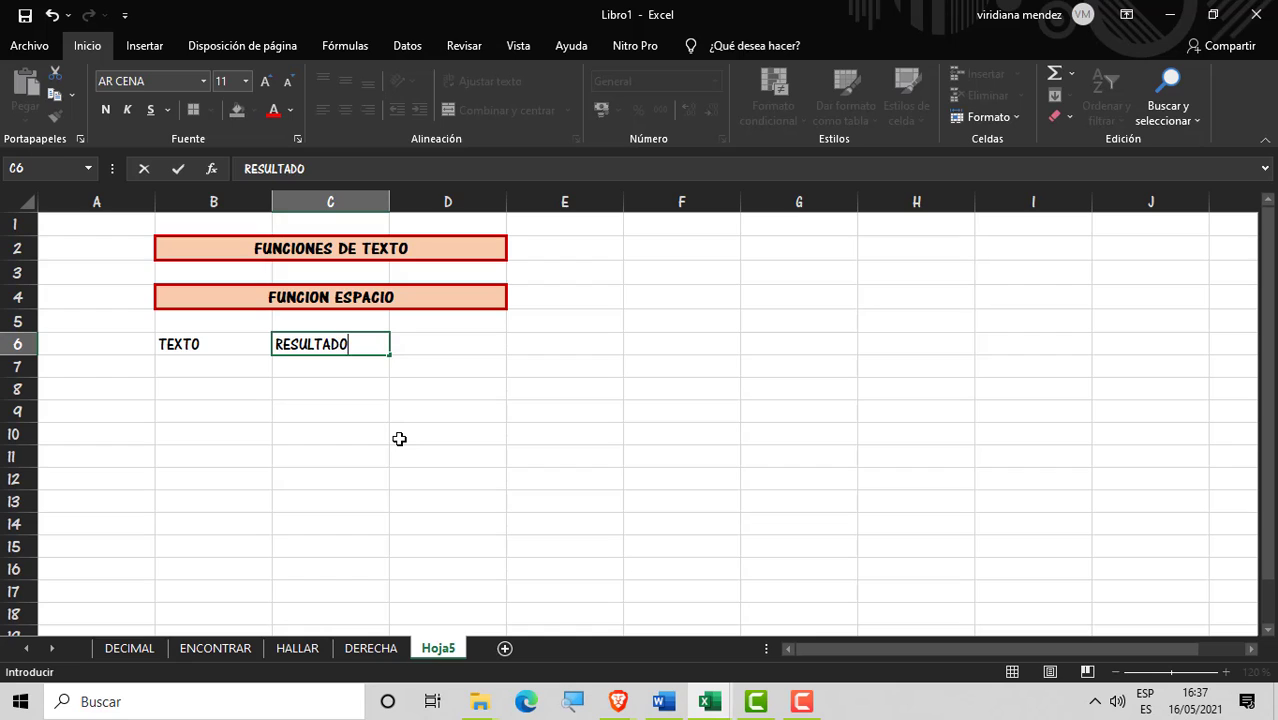
pyautogui.press('Return')
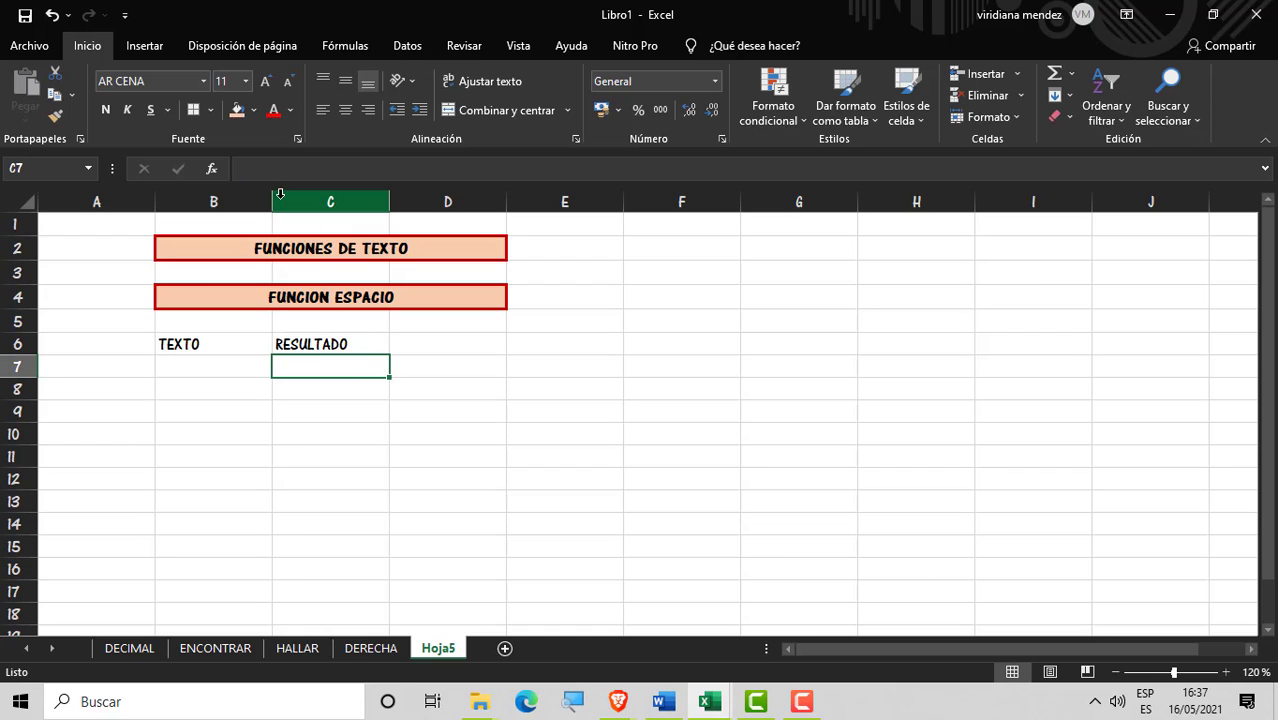
# Step: Widen column B to fit longer sample texts and make column C slightly wider
pyautogui.moveTo(272, 202); pyautogui.dragTo(316, 202)
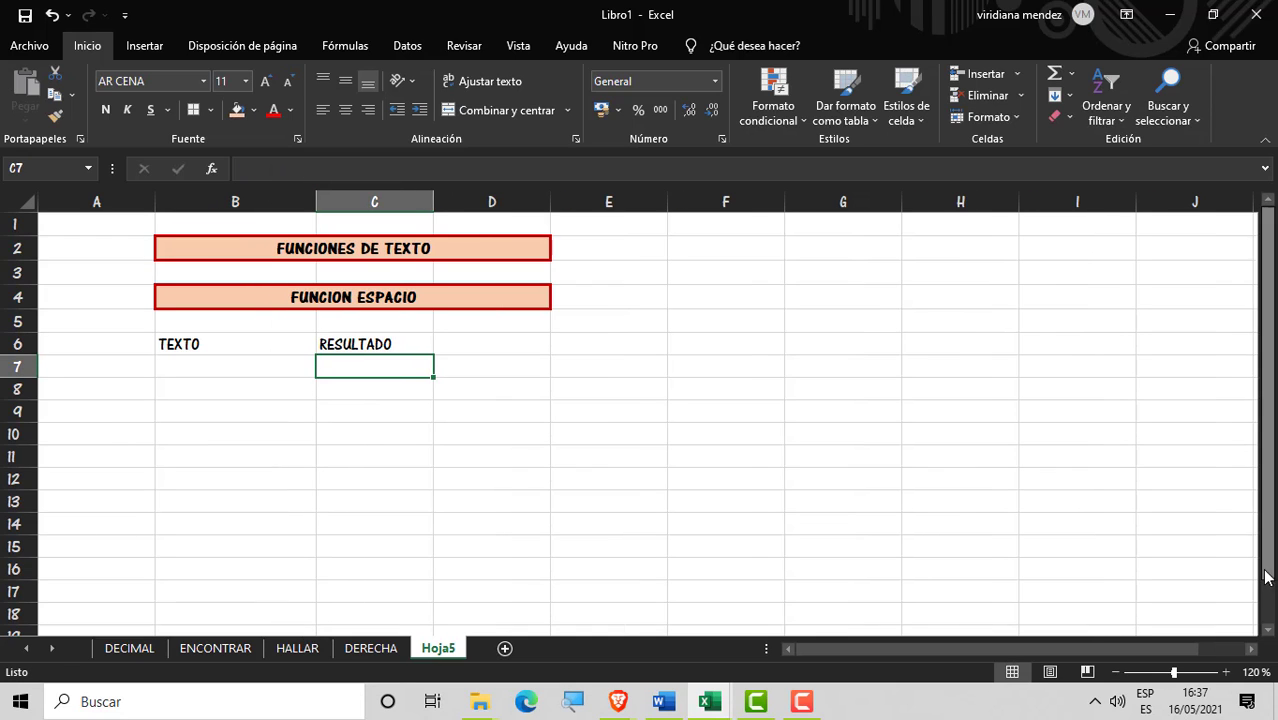
pyautogui.click(1226, 673)
pyautogui.click(1226, 673)
pyautogui.click(1226, 673)
pyautogui.click(1226, 673)
pyautogui.click(1226, 673)
pyautogui.click(416, 438)
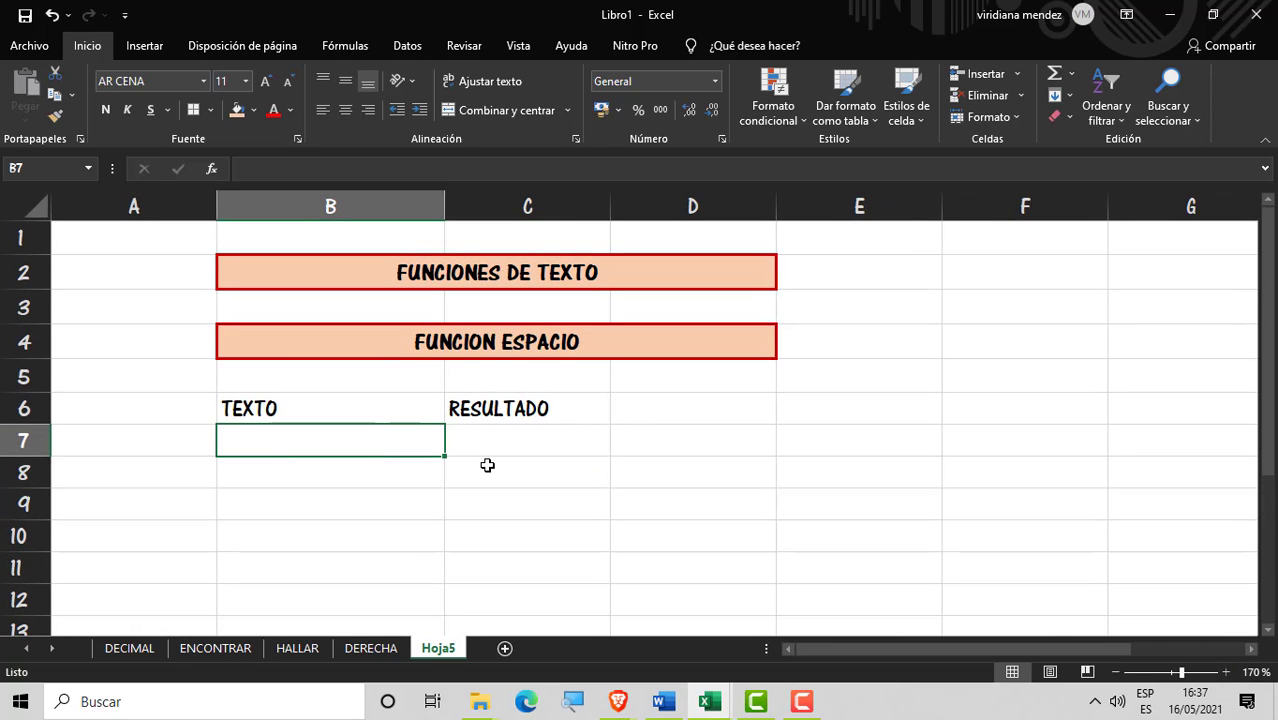
pyautogui.click(525, 450)
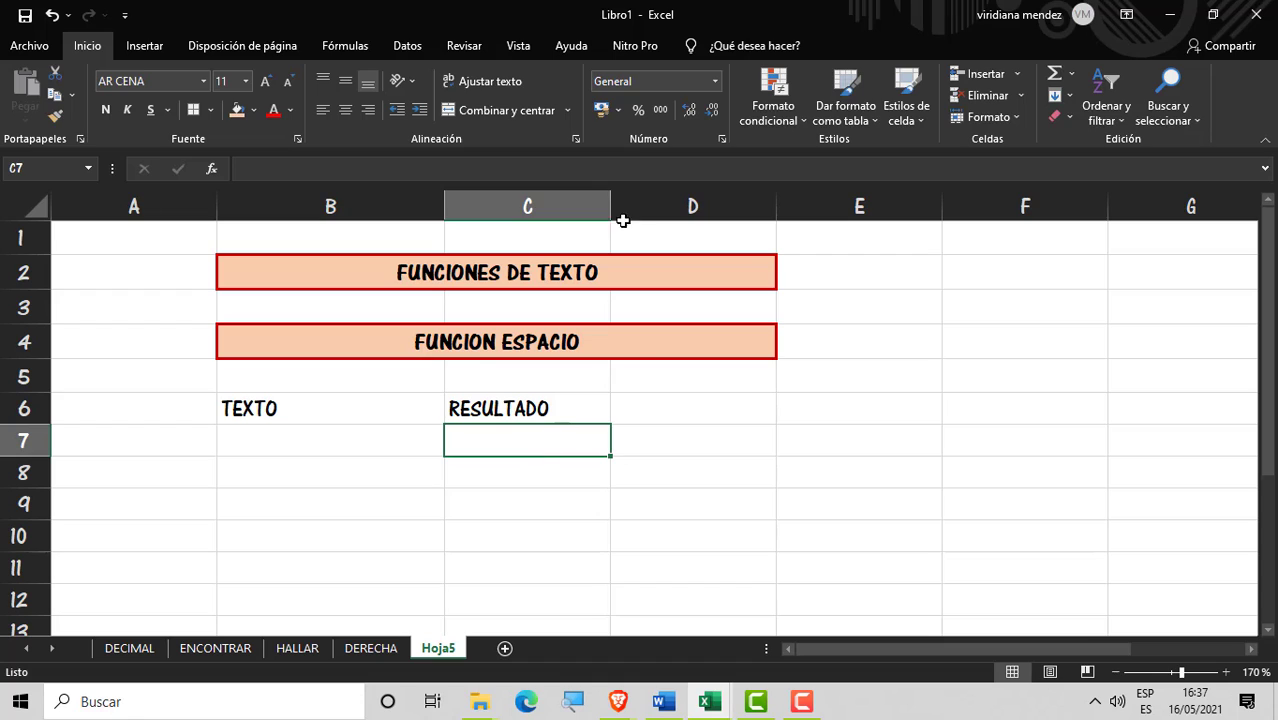
pyautogui.moveTo(612, 208); pyautogui.dragTo(618, 210)
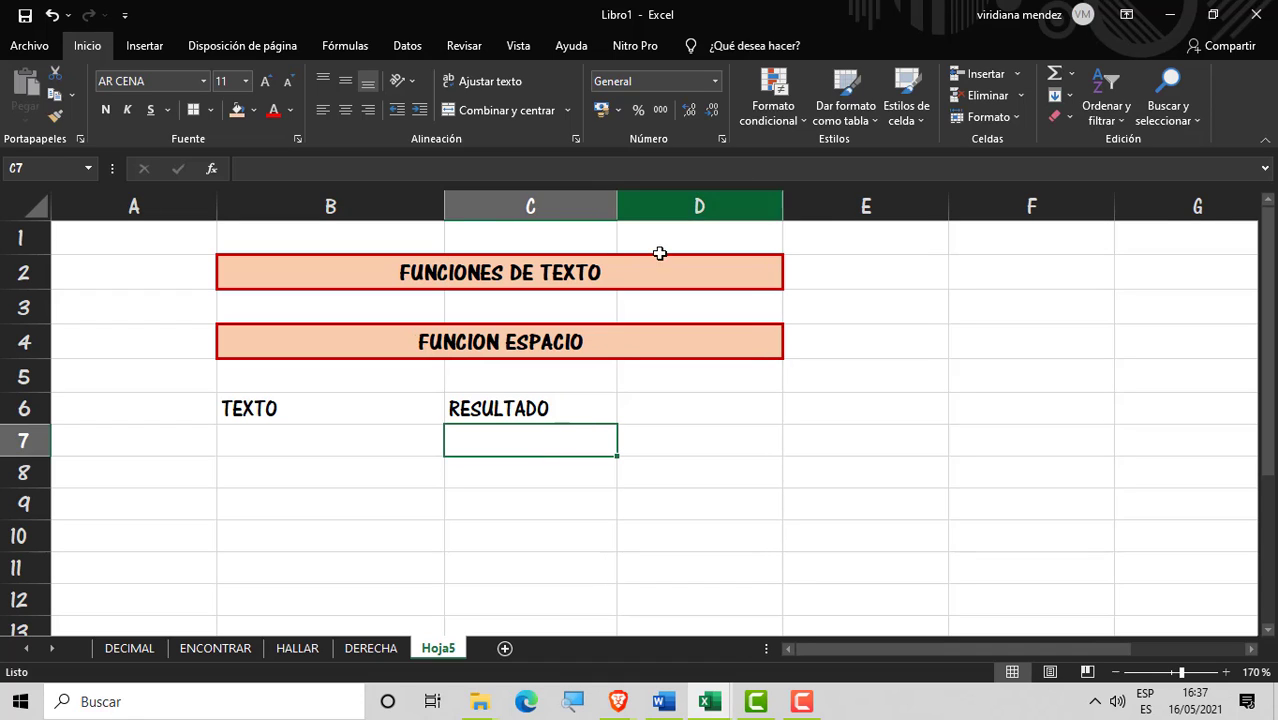
# Step: Enter the sample text TEXTO EN EXCEL in B7 with several extra spaces between the words
pyautogui.click(401, 436)
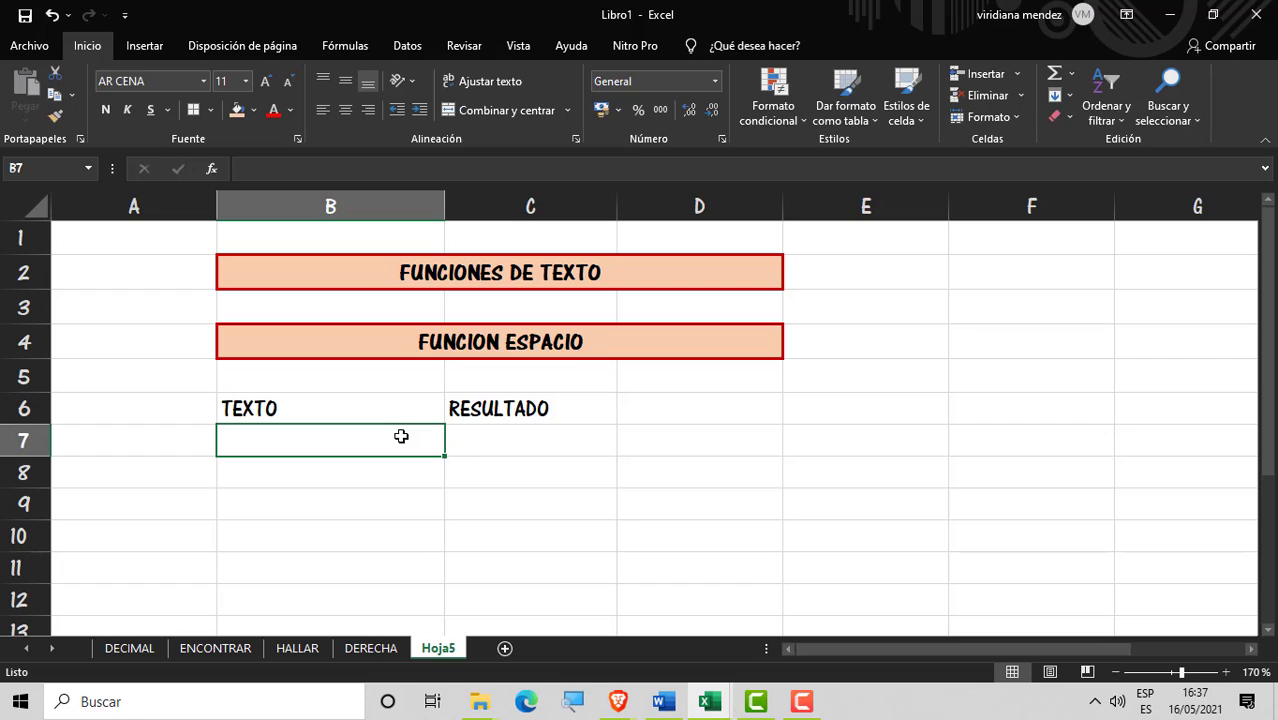
pyautogui.write('TEXTO  ')
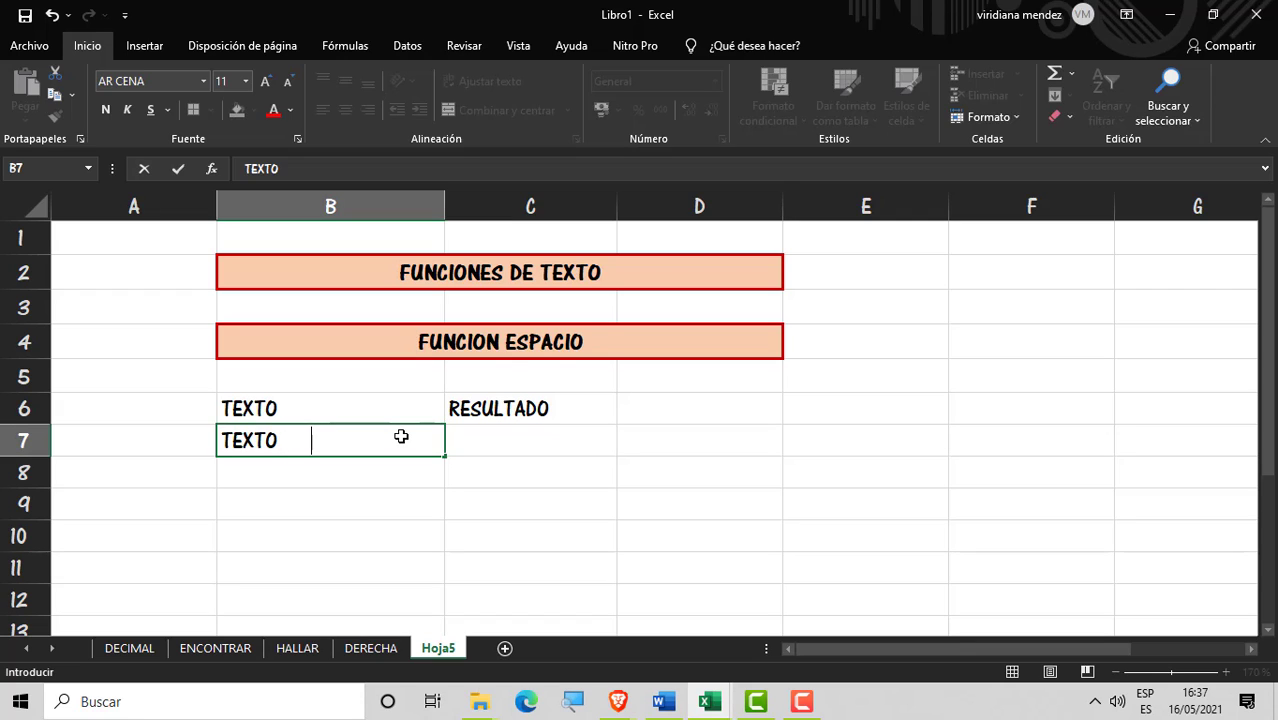
pyautogui.write(' EN   EXCEL')
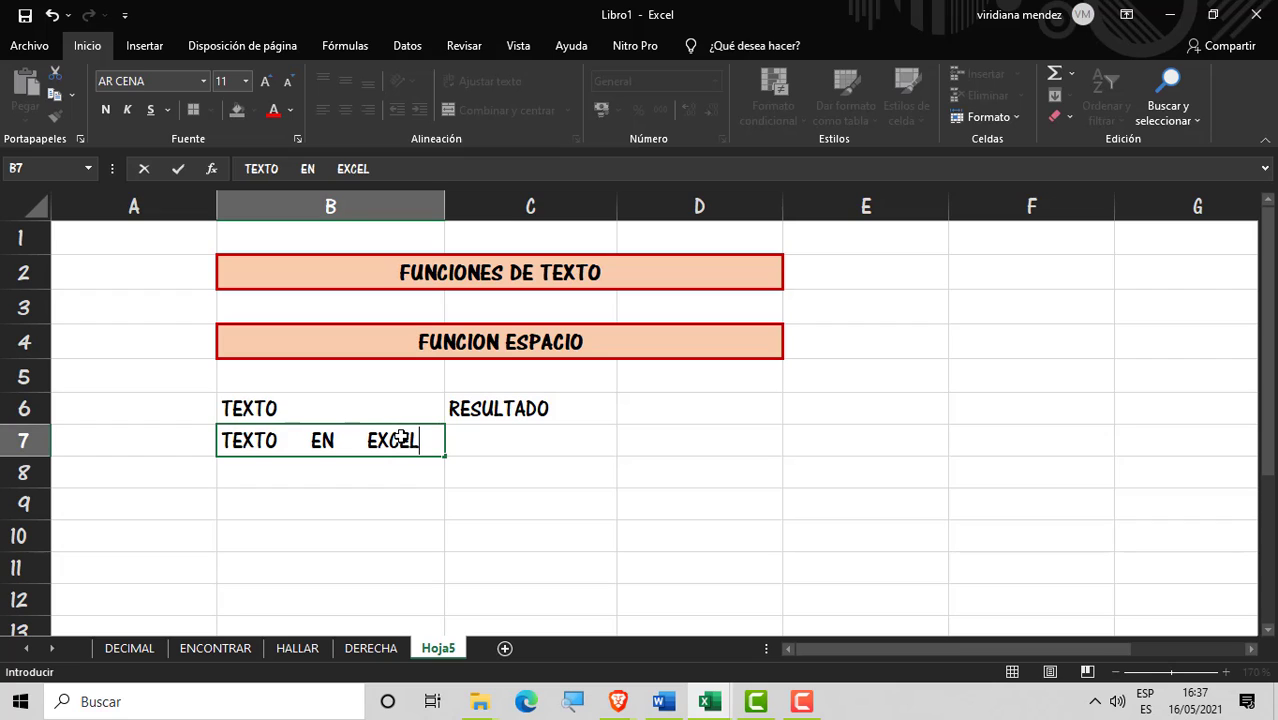
pyautogui.hotkey('ctrl', 'Return')
pyautogui.press('Return')
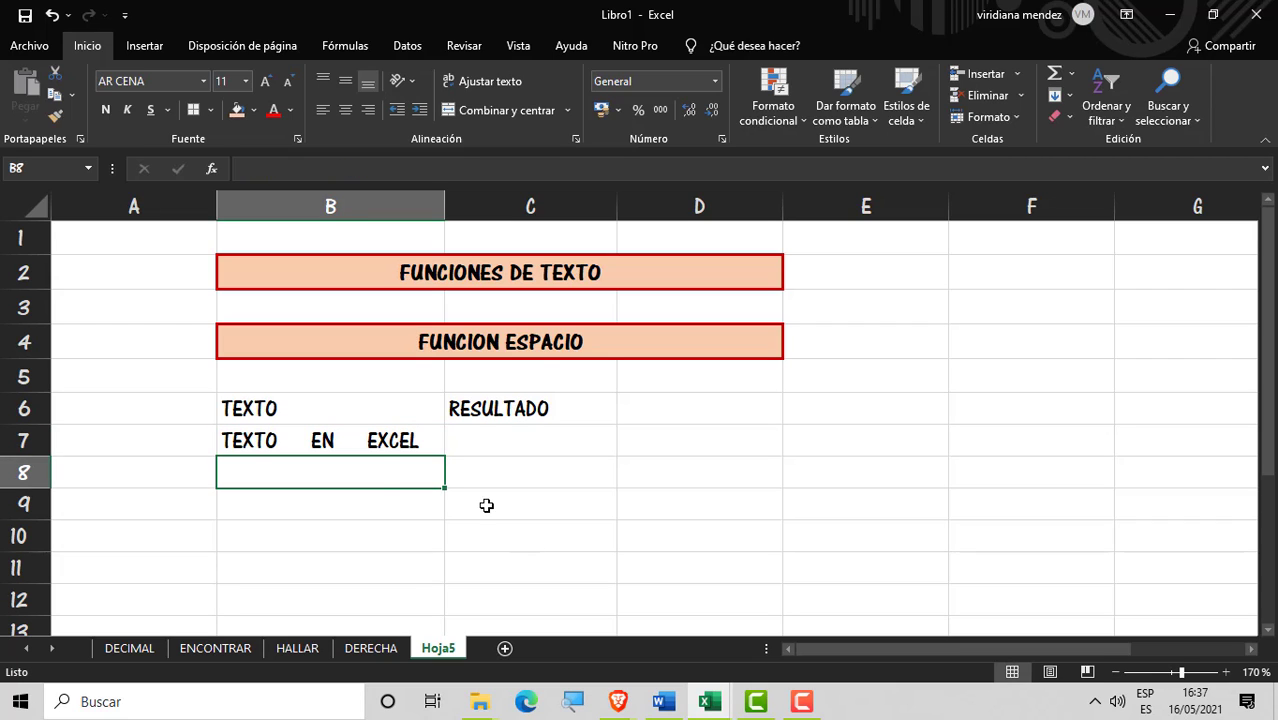
# Step: Enter the formula =ESPACIOS(B7) in C7 to remove the extra spaces, and compare it with the text in B7
pyautogui.click(374, 441)
pyautogui.click(499, 437)
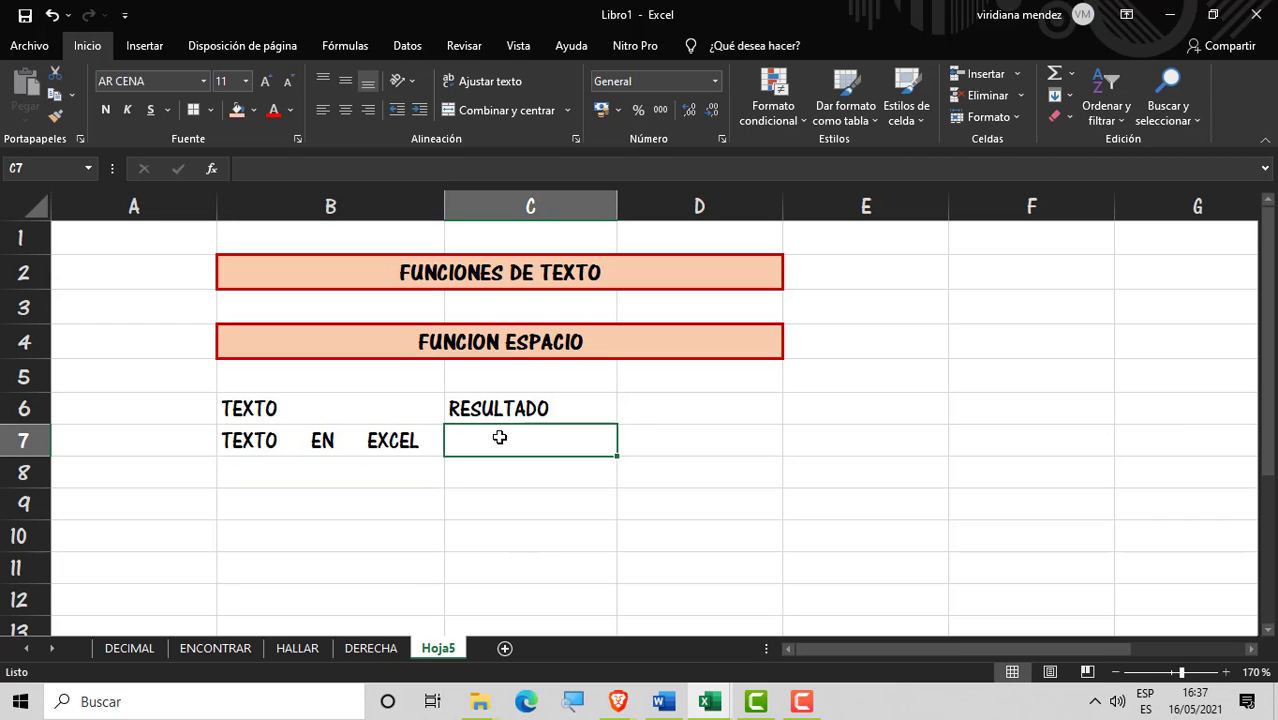
pyautogui.write('=')
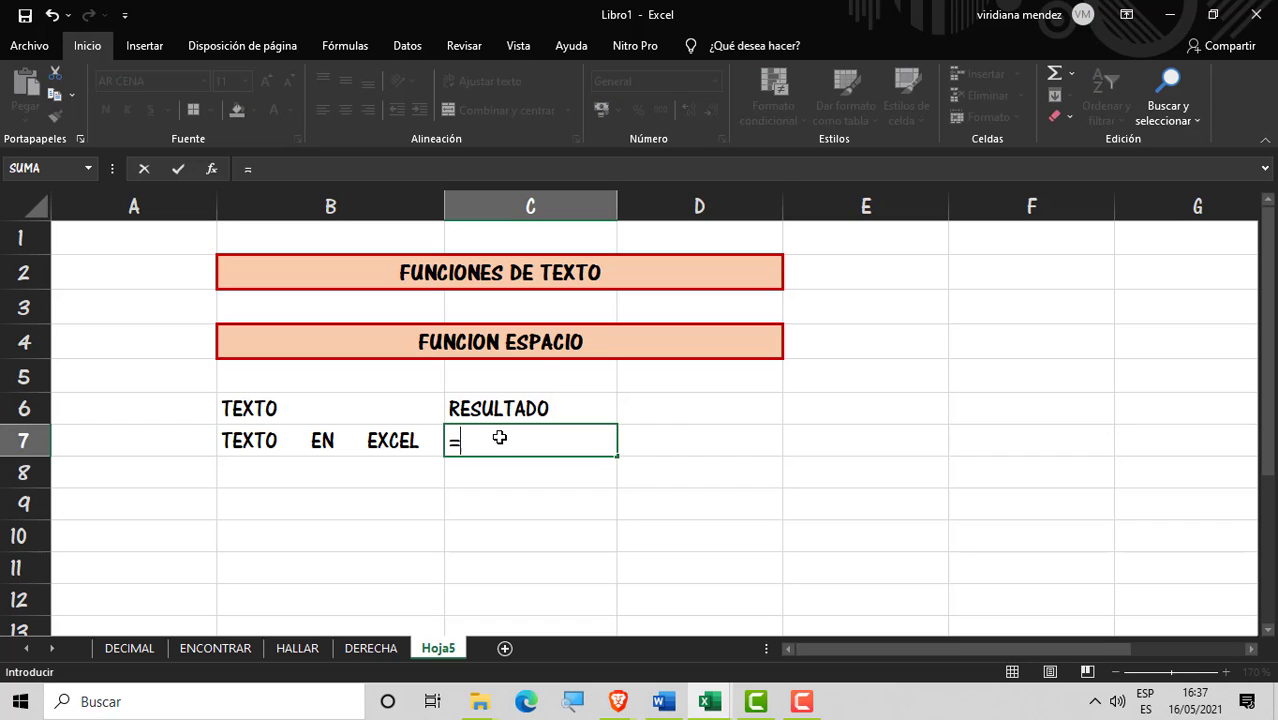
pyautogui.write('ESP')
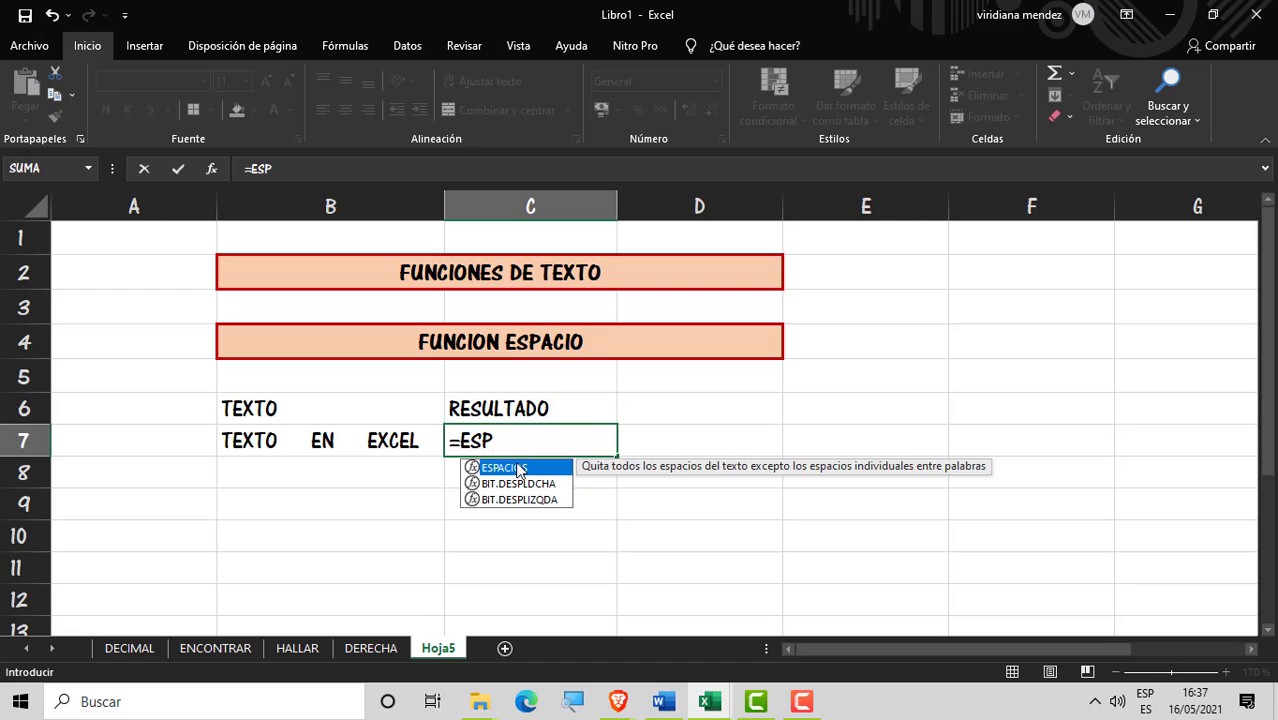
pyautogui.doubleClick(505, 467)
pyautogui.click(285, 441)
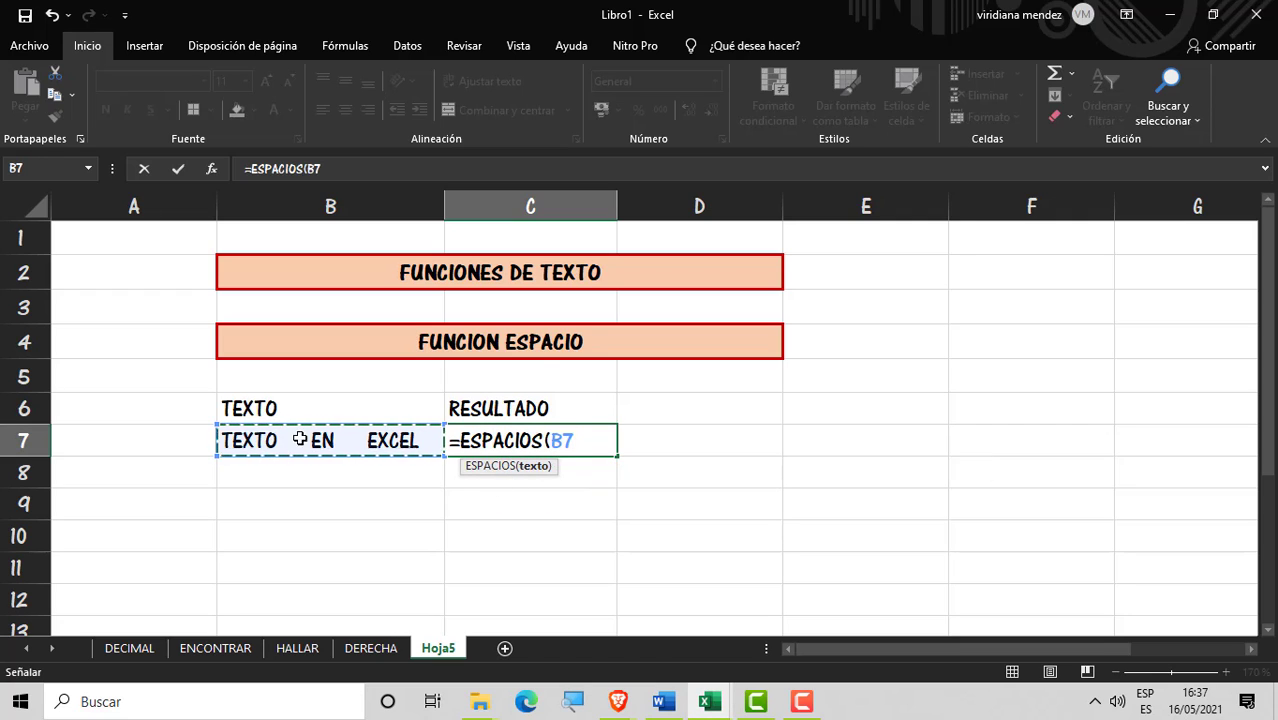
pyautogui.press('Return')
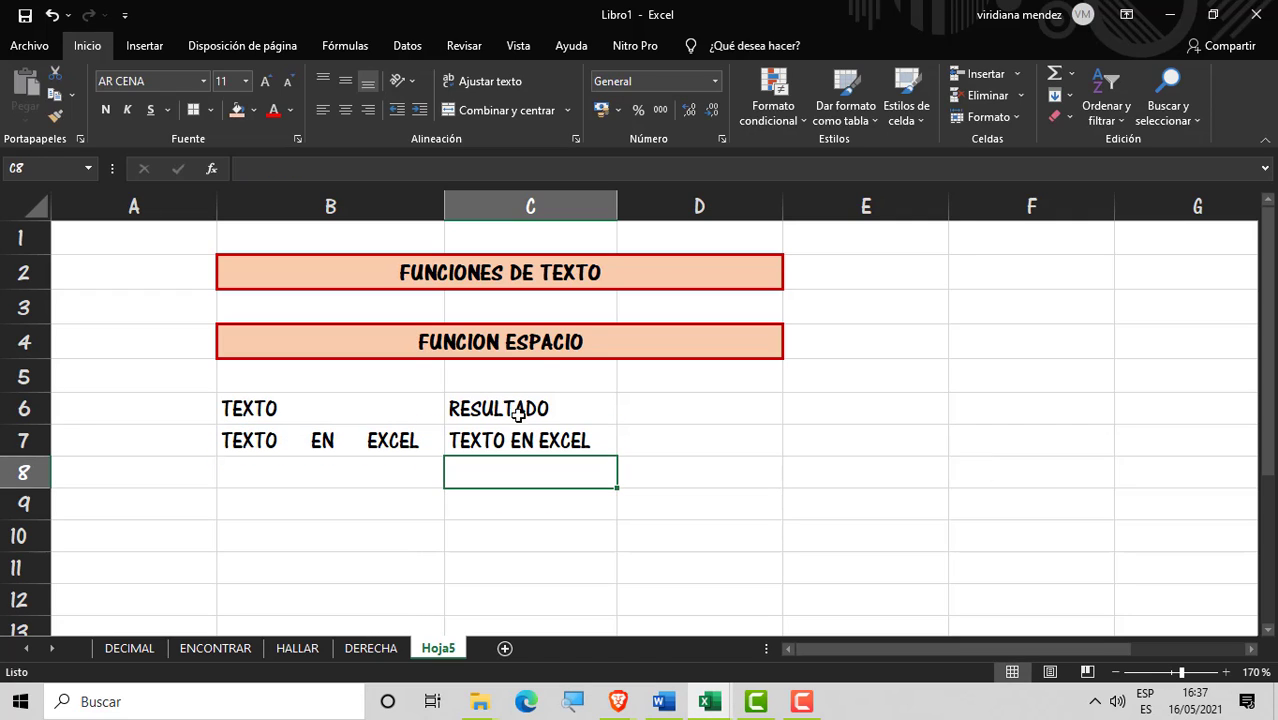
pyautogui.click(531, 442)
pyautogui.click(417, 438)
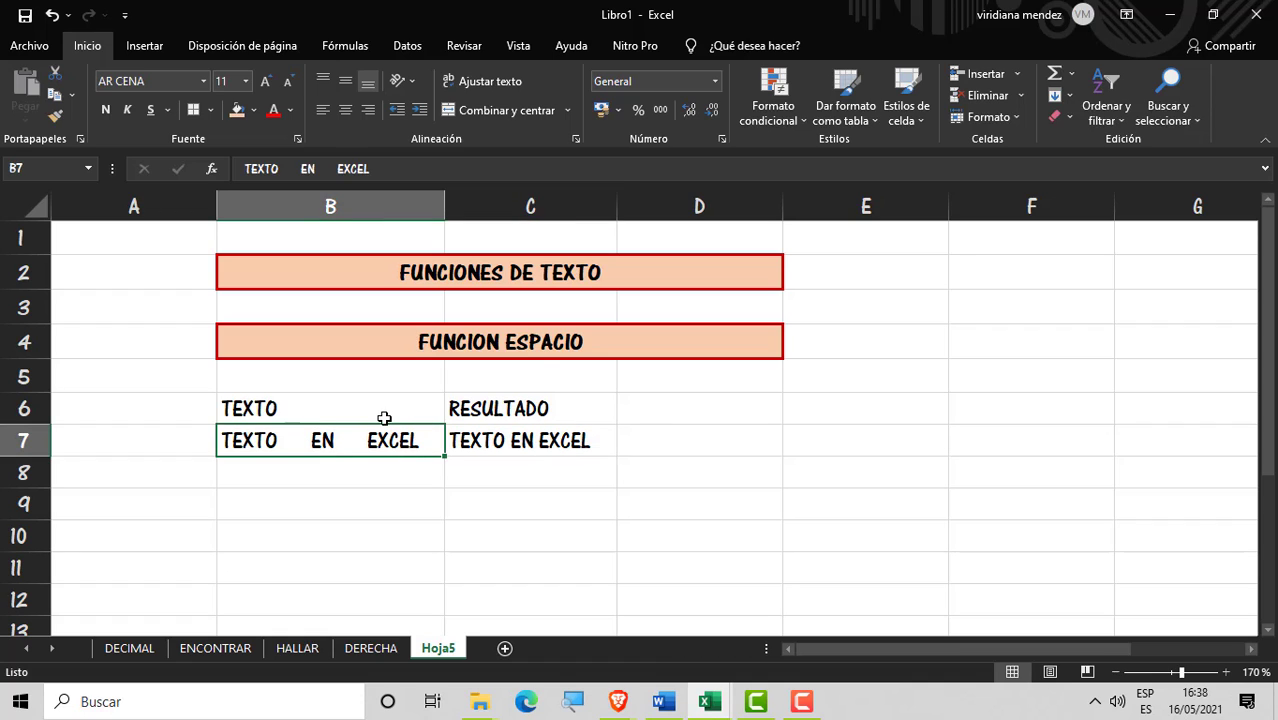
# Step: Apply red borders to all cells of the table B6:C11 and center its contents
pyautogui.moveTo(392, 413); pyautogui.dragTo(508, 556)
pyautogui.click(193, 108)
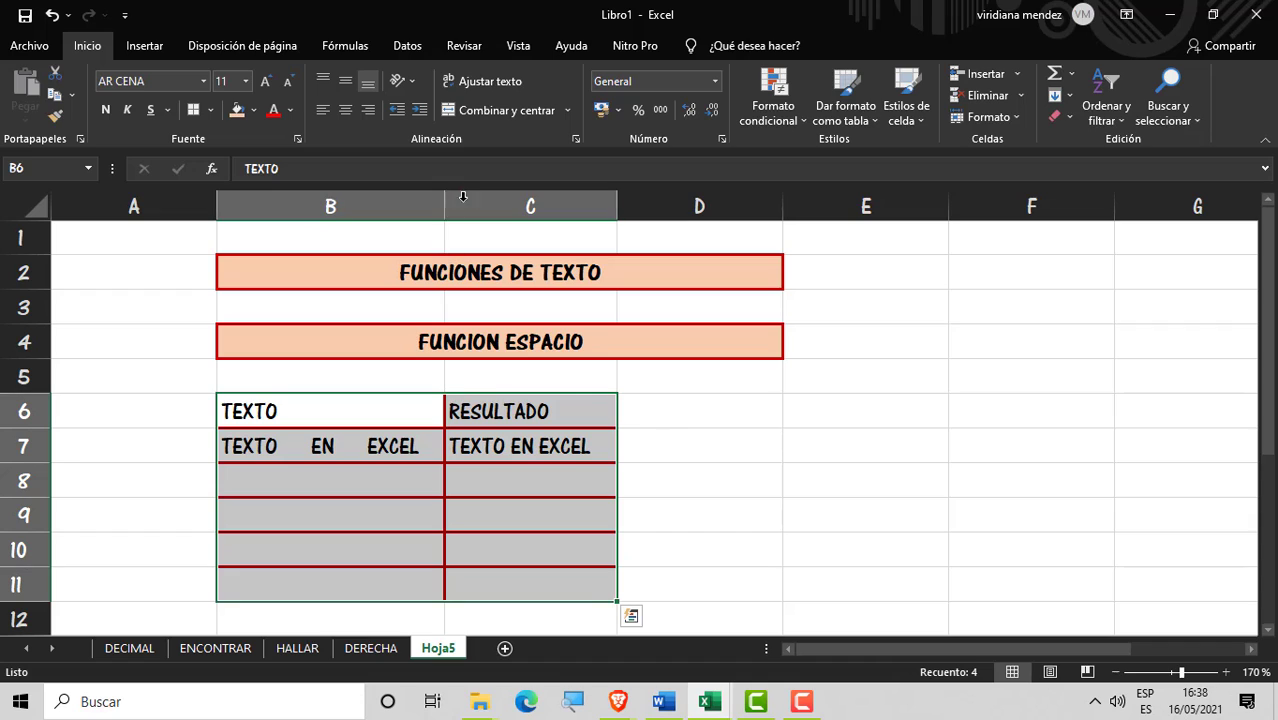
pyautogui.click(345, 110)
pyautogui.click(795, 590)
# Step: Fill the heading cells B6:C6 with the same light orange as the titles and make them bold
pyautogui.moveTo(428, 418); pyautogui.dragTo(473, 403)
pyautogui.click(237, 110)
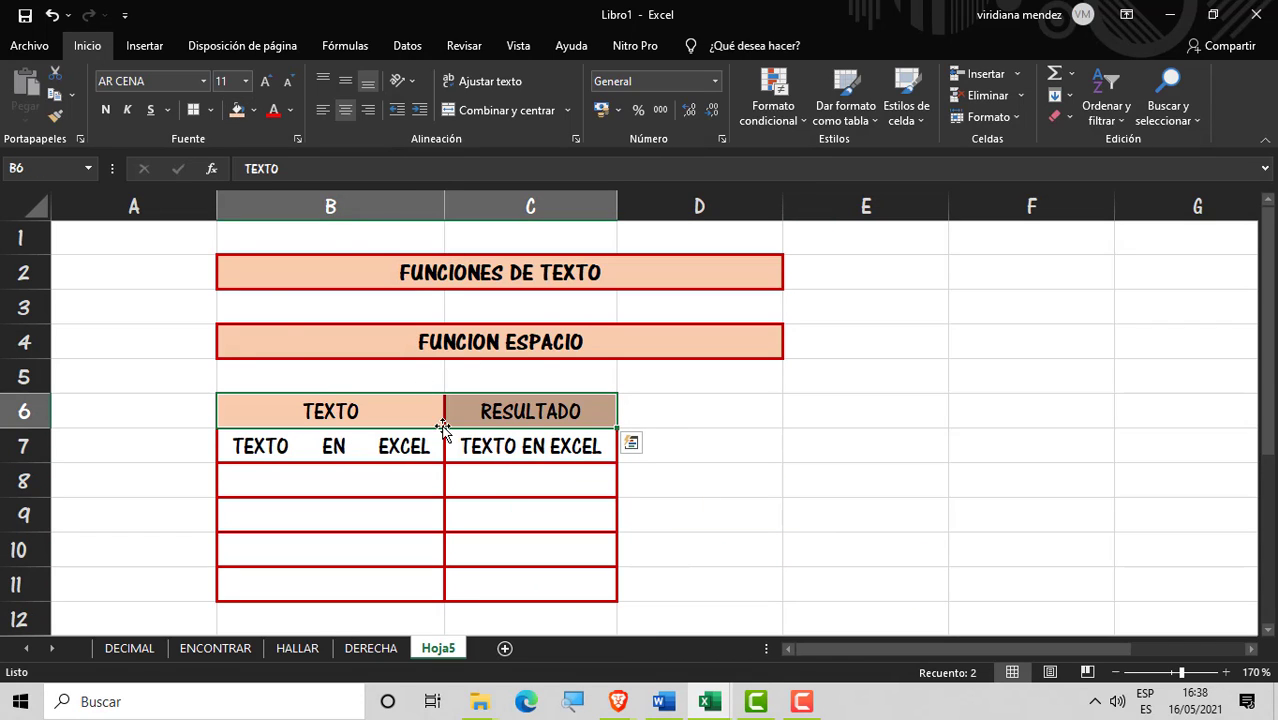
pyautogui.click(105, 109)
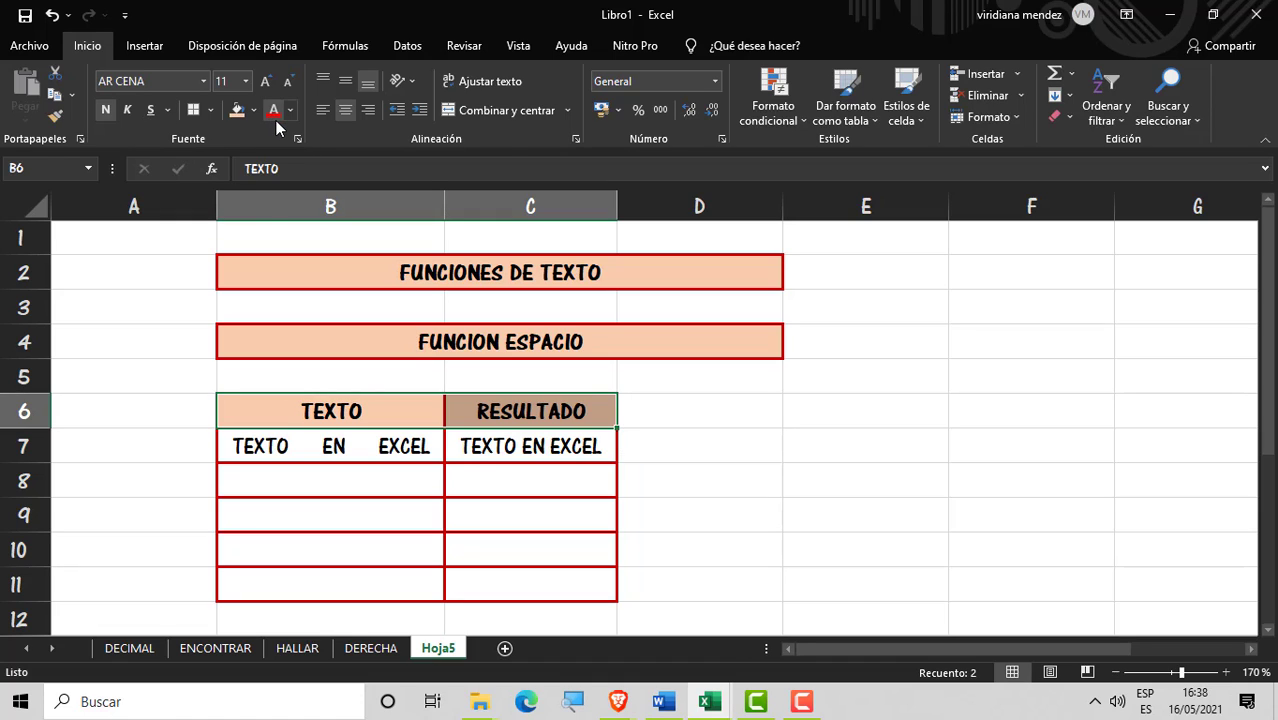
# Step: Inspect the ESPACIOS formula in C7 and the cell it refers to
pyautogui.click(760, 501)
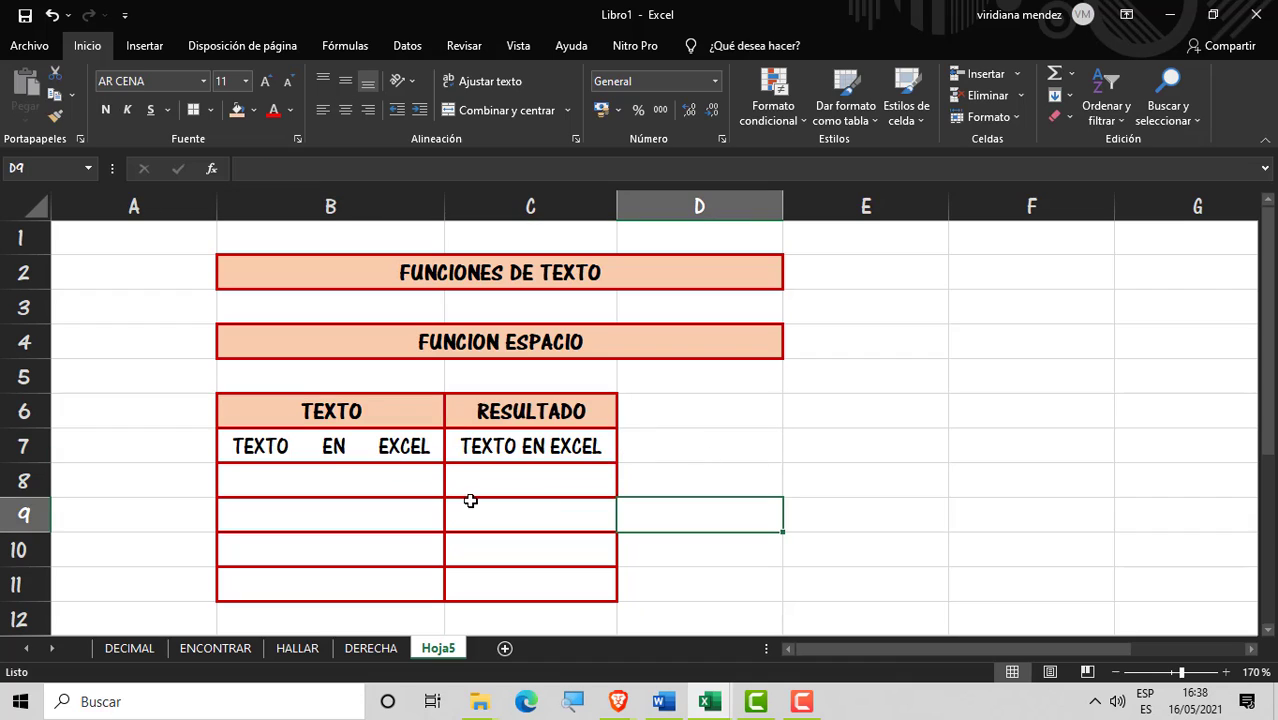
pyautogui.click(474, 489)
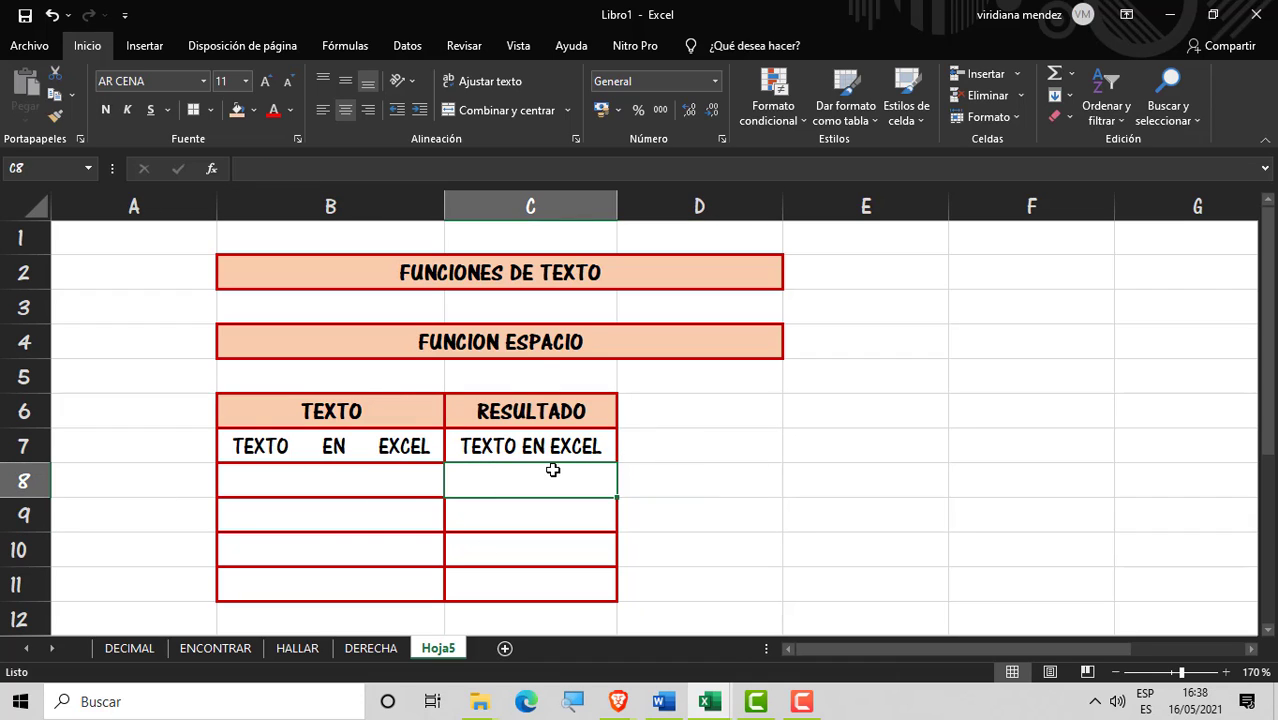
pyautogui.click(397, 510)
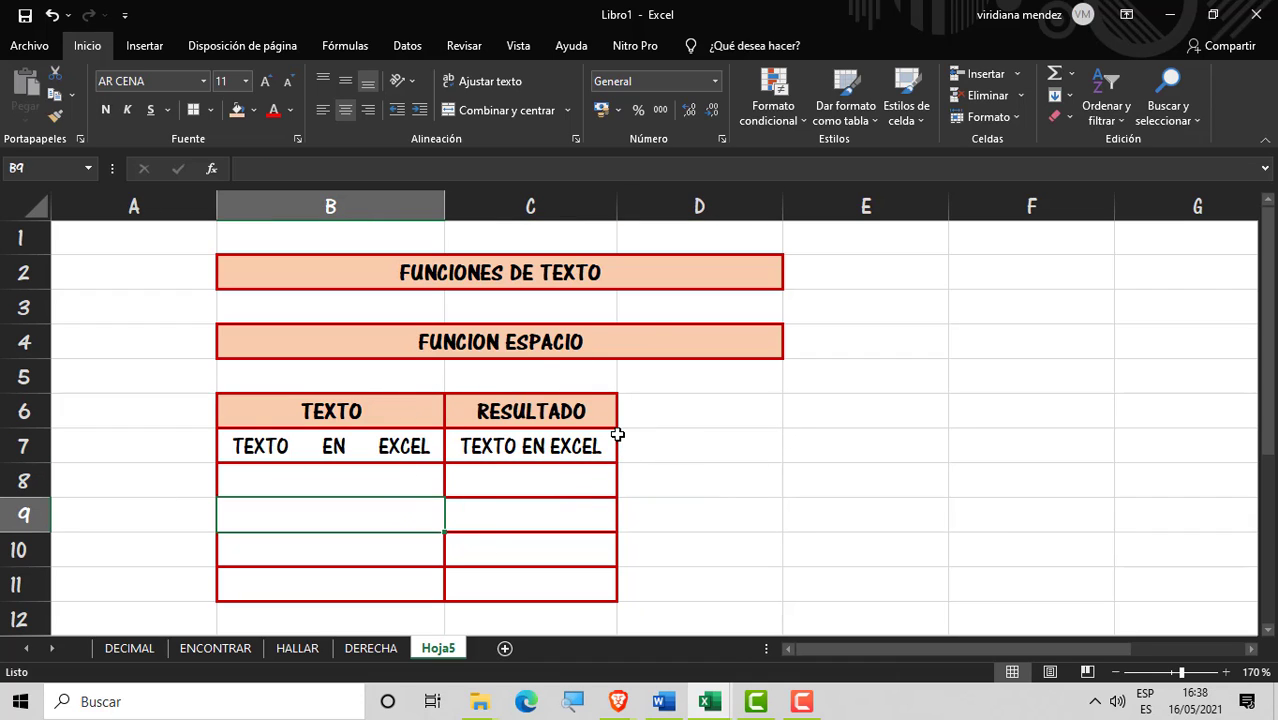
pyautogui.click(373, 483)
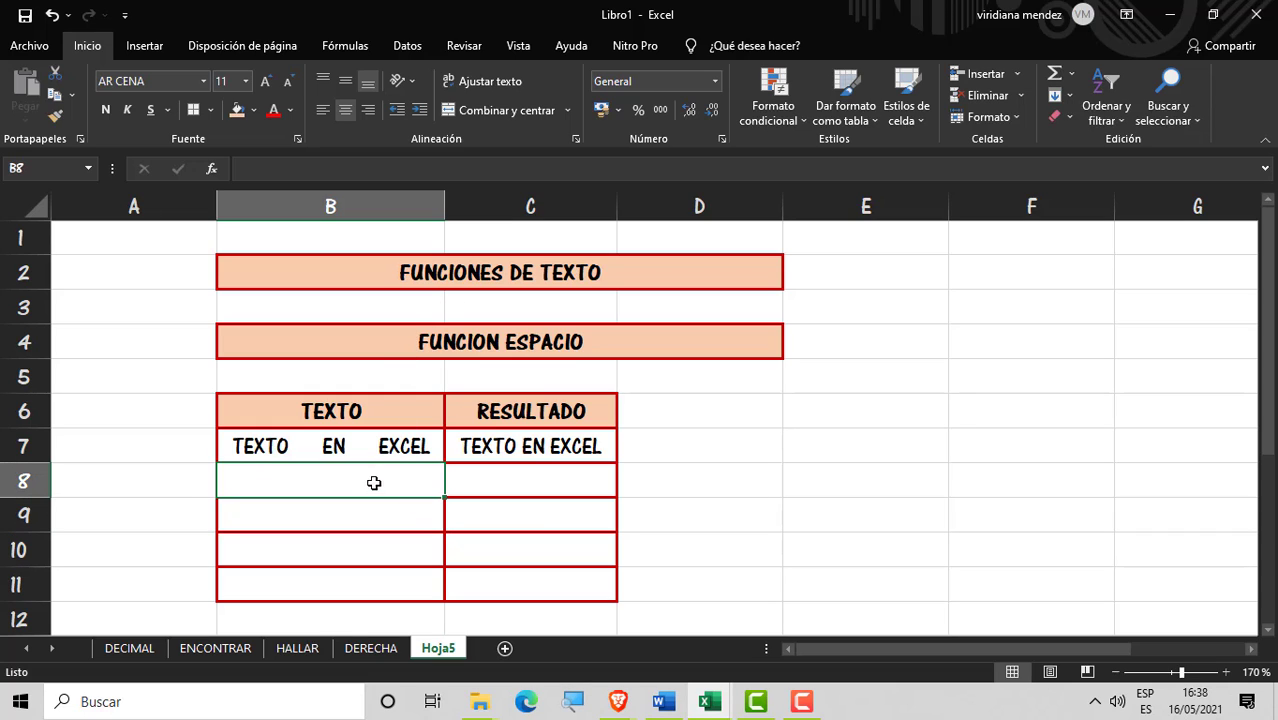
pyautogui.click(612, 443)
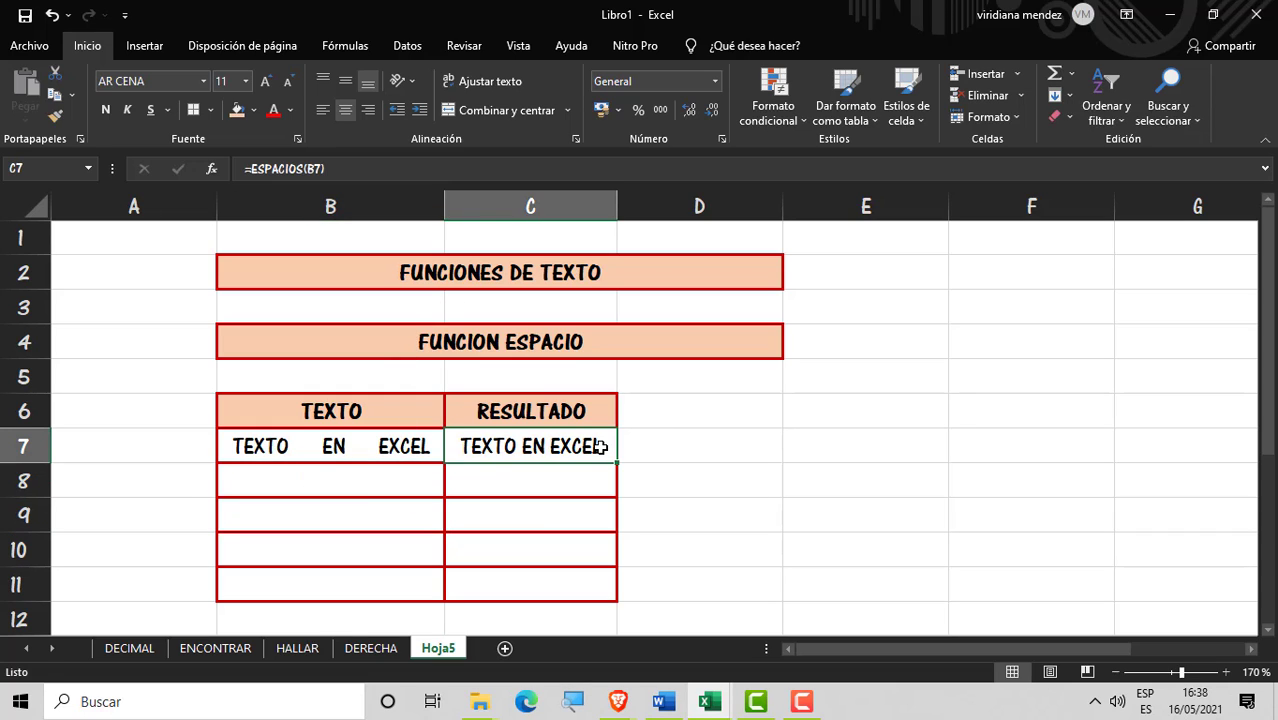
pyautogui.doubleClick(600, 447)
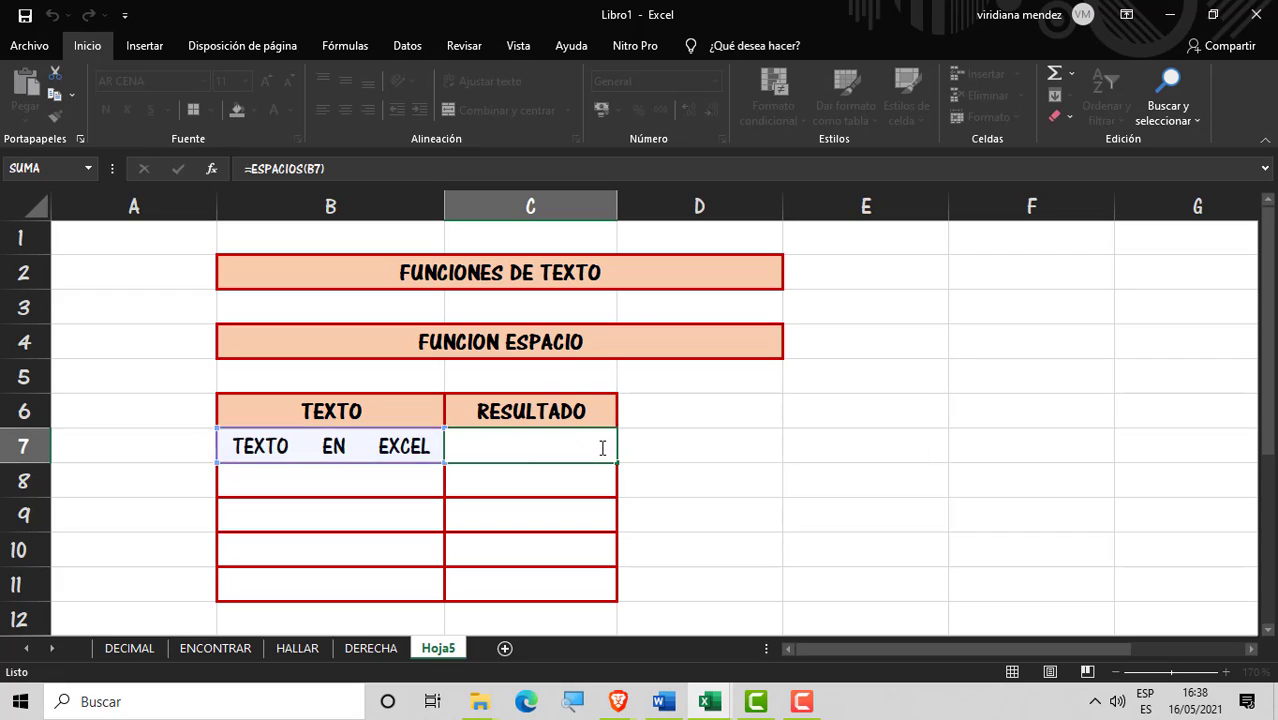
pyautogui.press('Return')
# Step: Enter the sample text HOY ES DOMINGO in B8
pyautogui.click(394, 485)
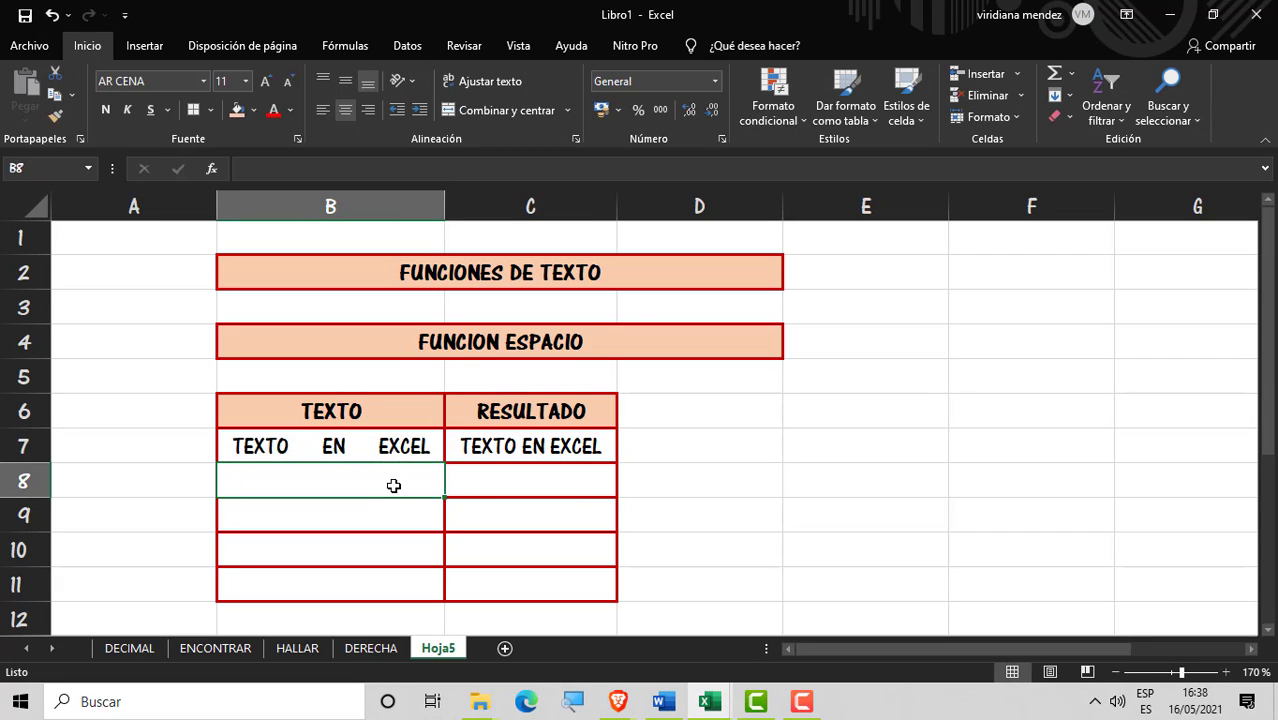
pyautogui.write('A')
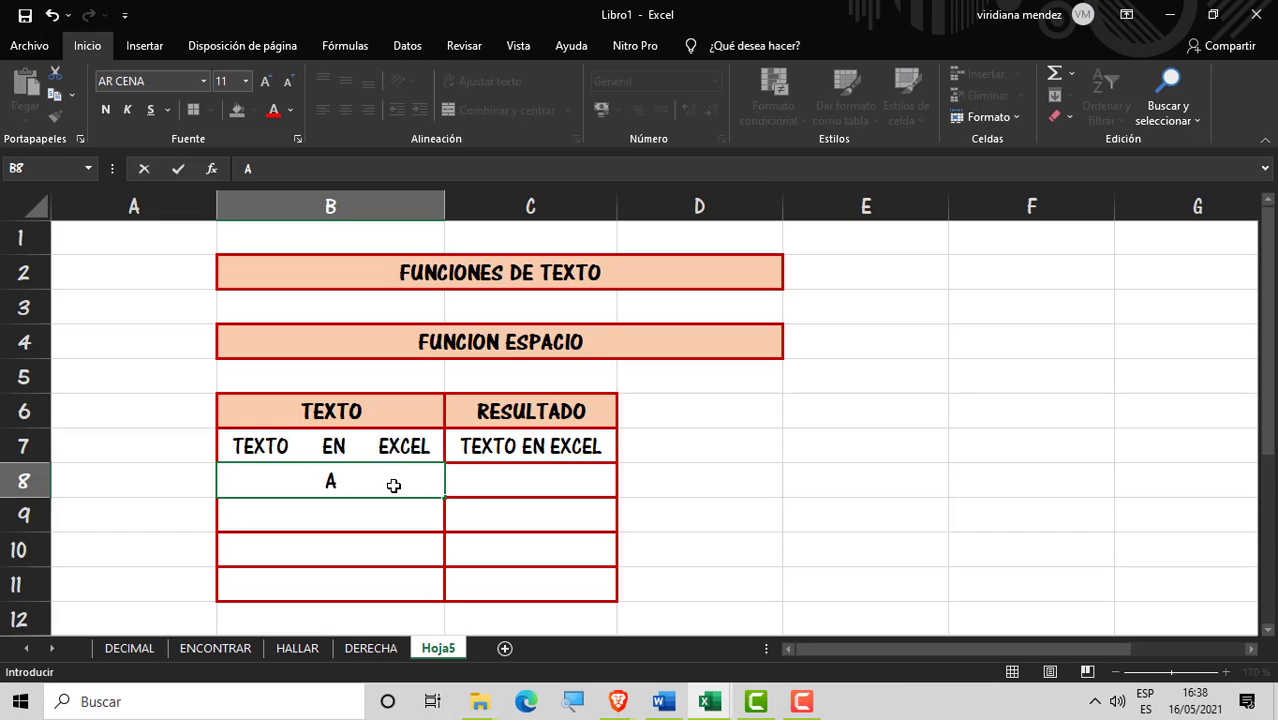
pyautogui.press('BackSpace')
pyautogui.write('HOY ES D')
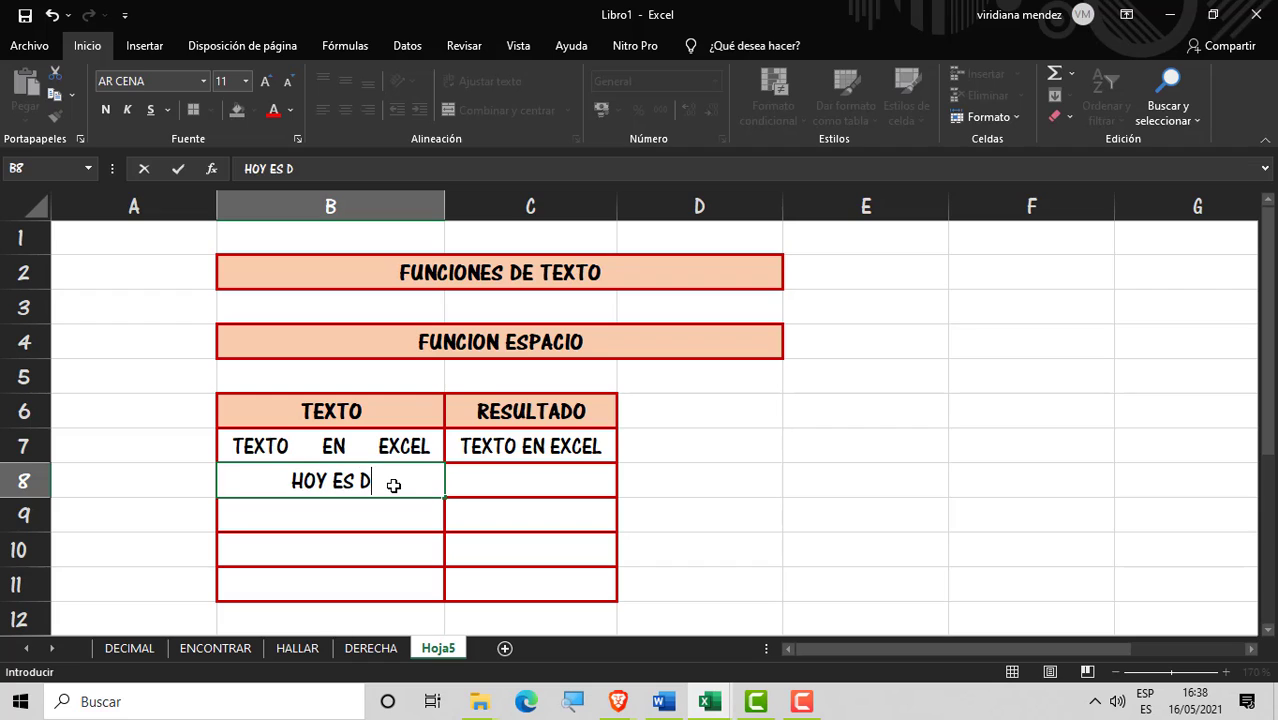
pyautogui.write('OMINGO')
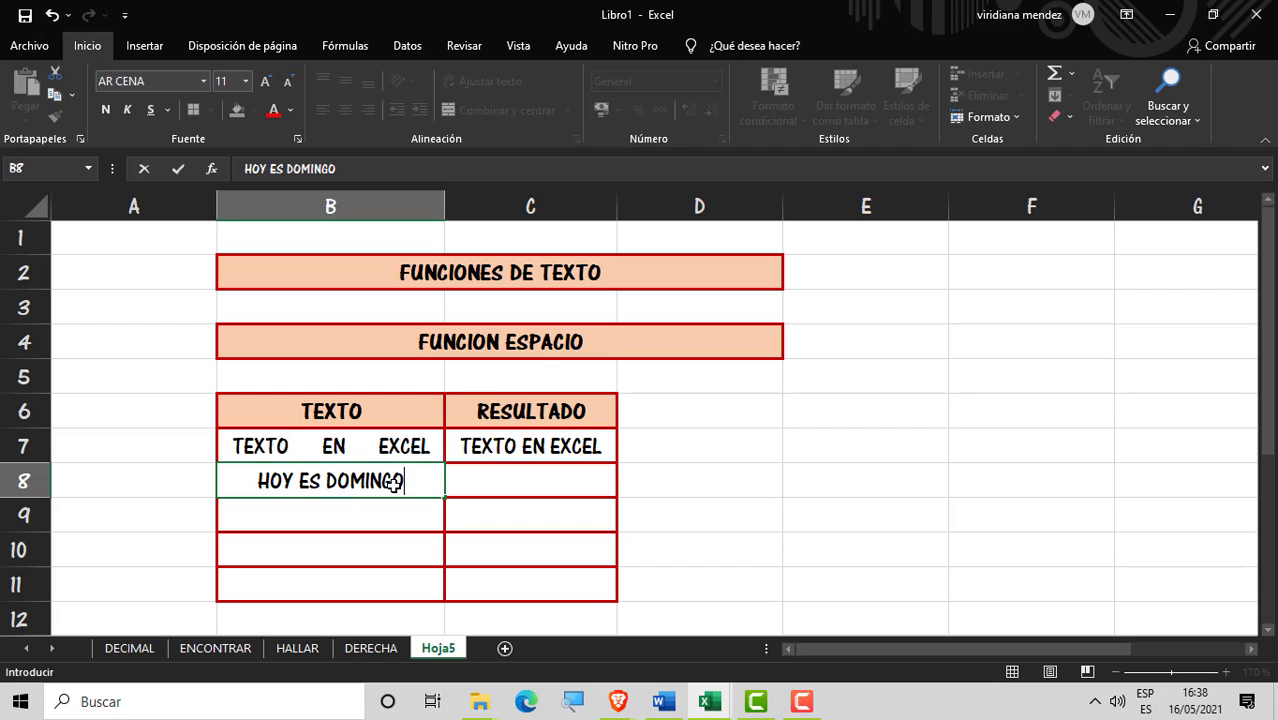
# Step: Fill the ESPACIOS formula from C7 down to C8 and check the formula in C8
pyautogui.click(541, 449)
pyautogui.moveTo(607, 487); pyautogui.dragTo(605, 495)
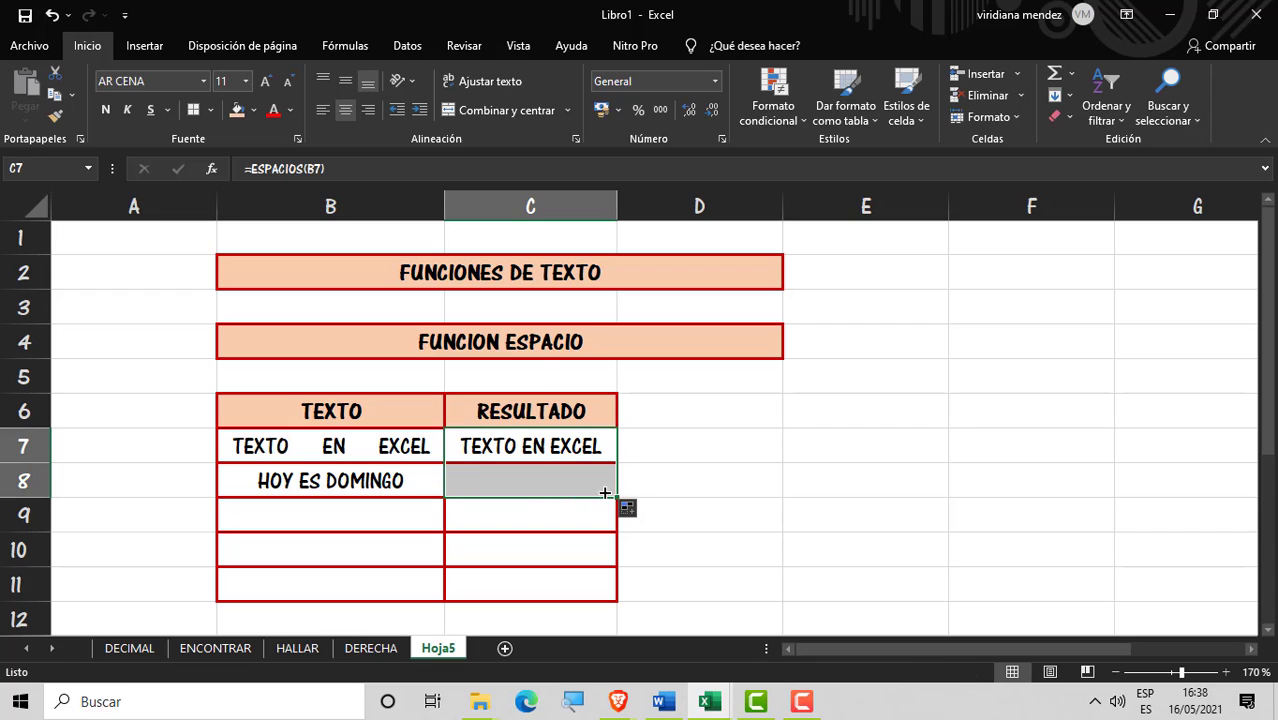
pyautogui.click(540, 487)
pyautogui.click(421, 517)
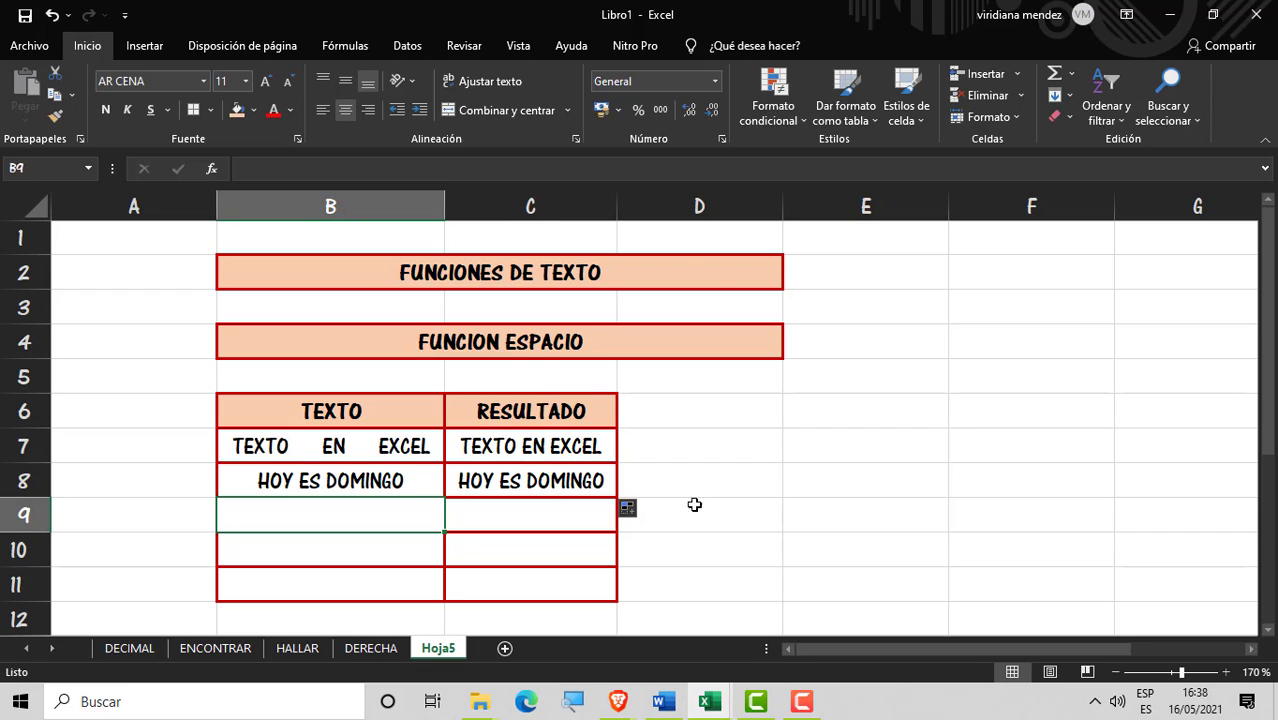
pyautogui.click(586, 484)
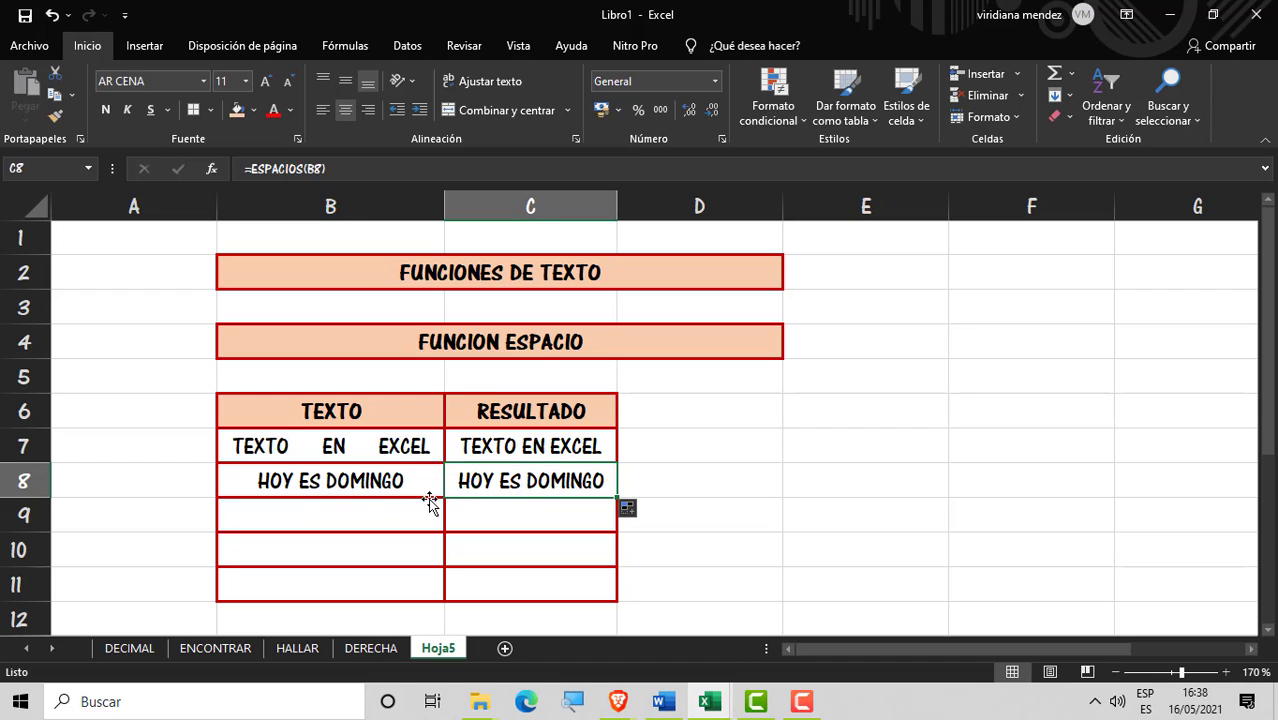
# Step: Add extra spaces between ES and DOMINGO in B8, and compare the text with the result in C8
pyautogui.doubleClick(331, 481)
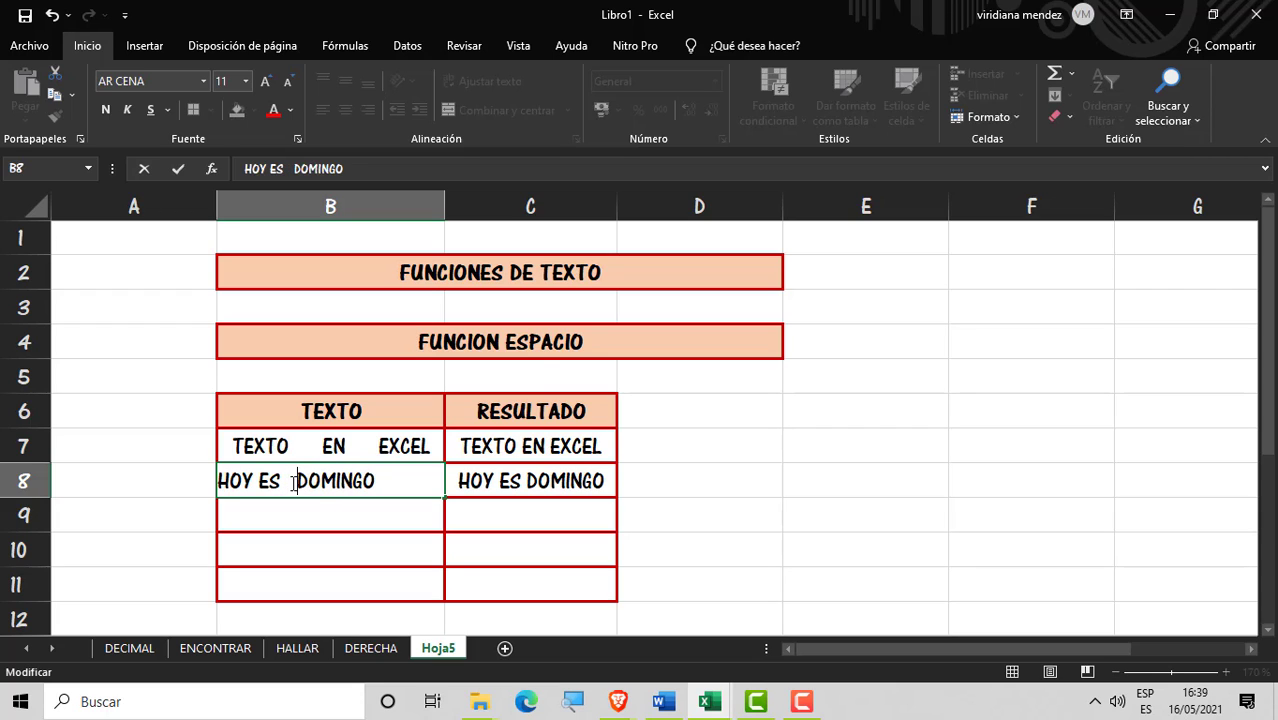
pyautogui.press('Return')
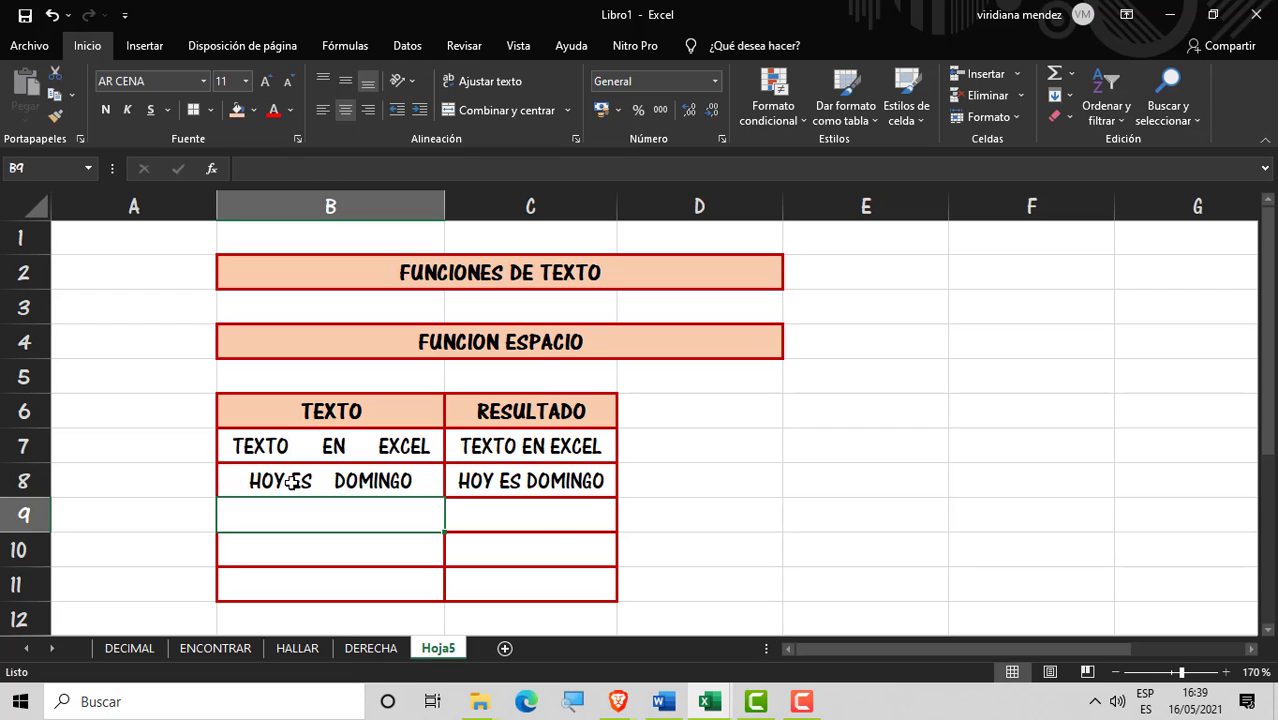
pyautogui.click(545, 528)
pyautogui.click(528, 494)
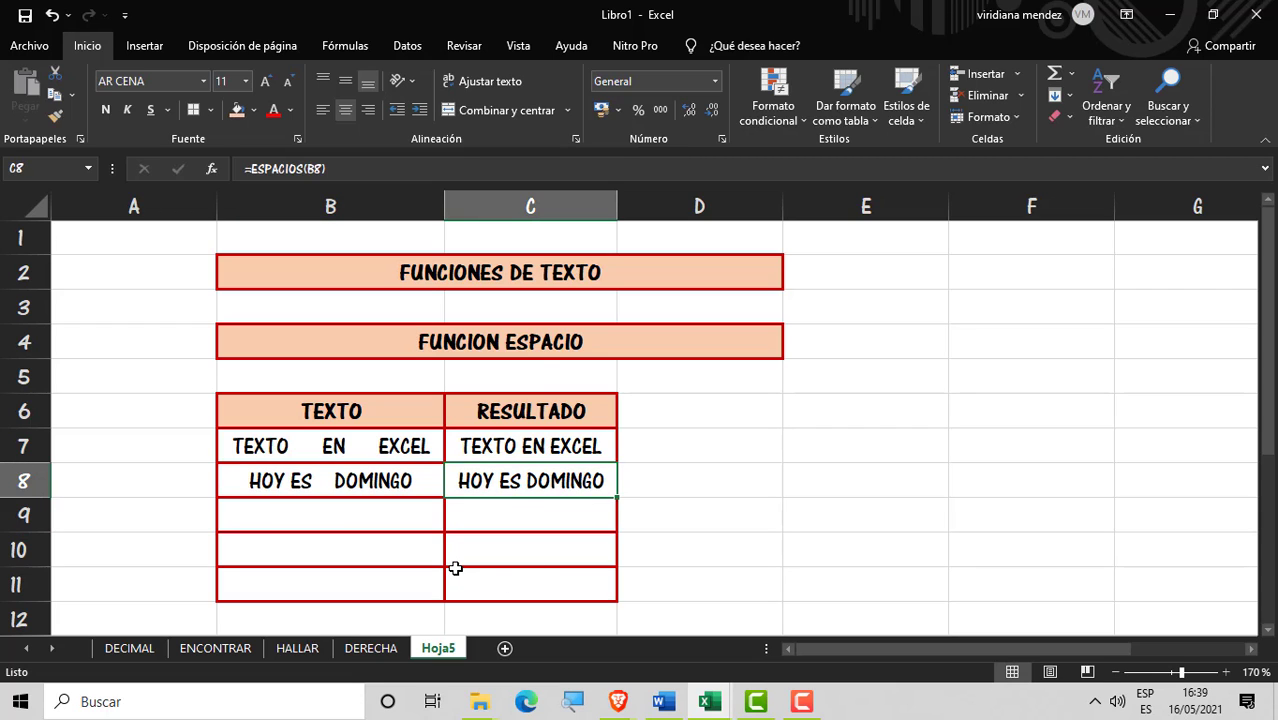
# Step: Enter the numbers 1555, 2, 3, 4 and 8 in B9, with several extra spaces between most of them
pyautogui.click(401, 514)
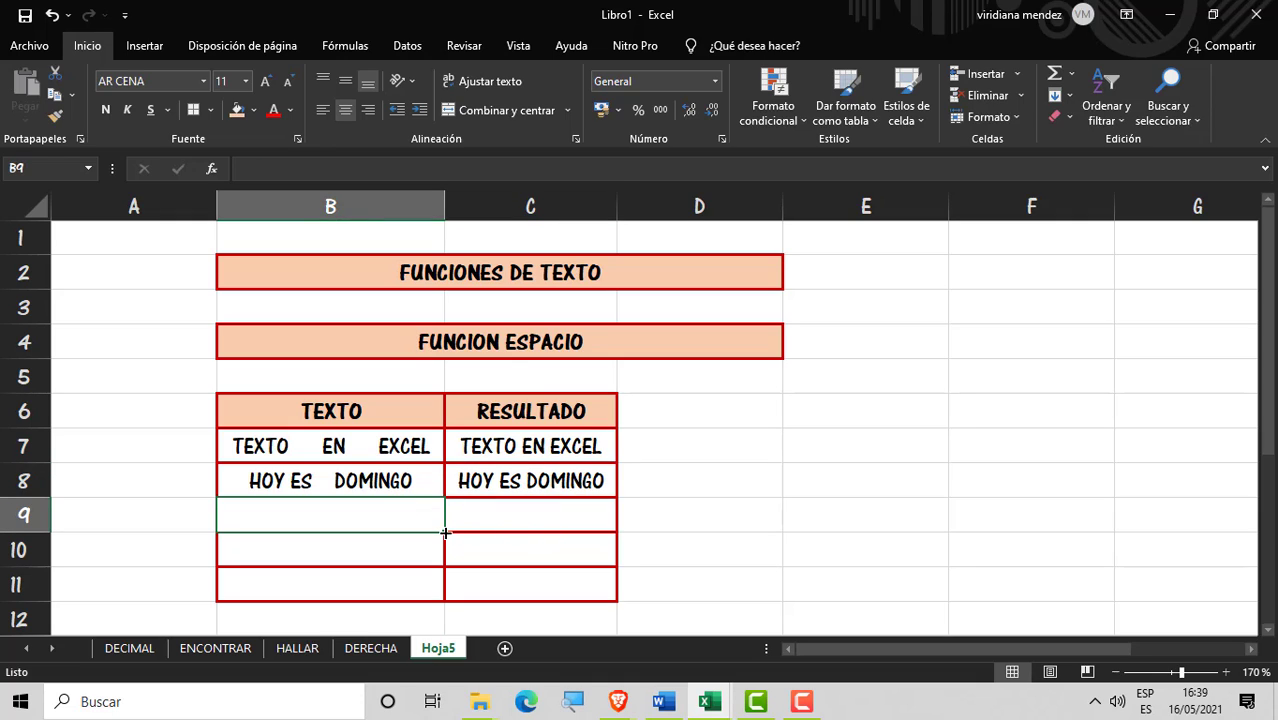
pyautogui.write('1555')
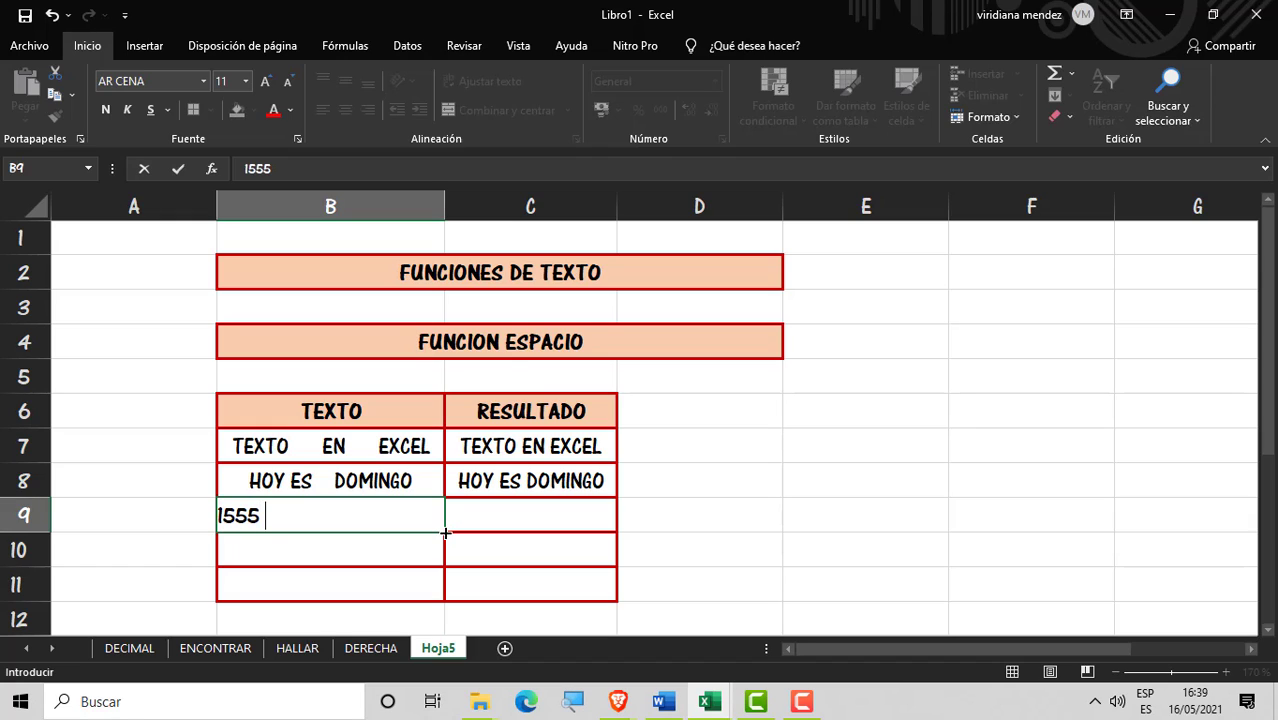
pyautogui.write('        2        3      4 8')
pyautogui.press('Return')
# Step: Fill the ESPACIOS formula from C8 down to C9
pyautogui.click(607, 490)
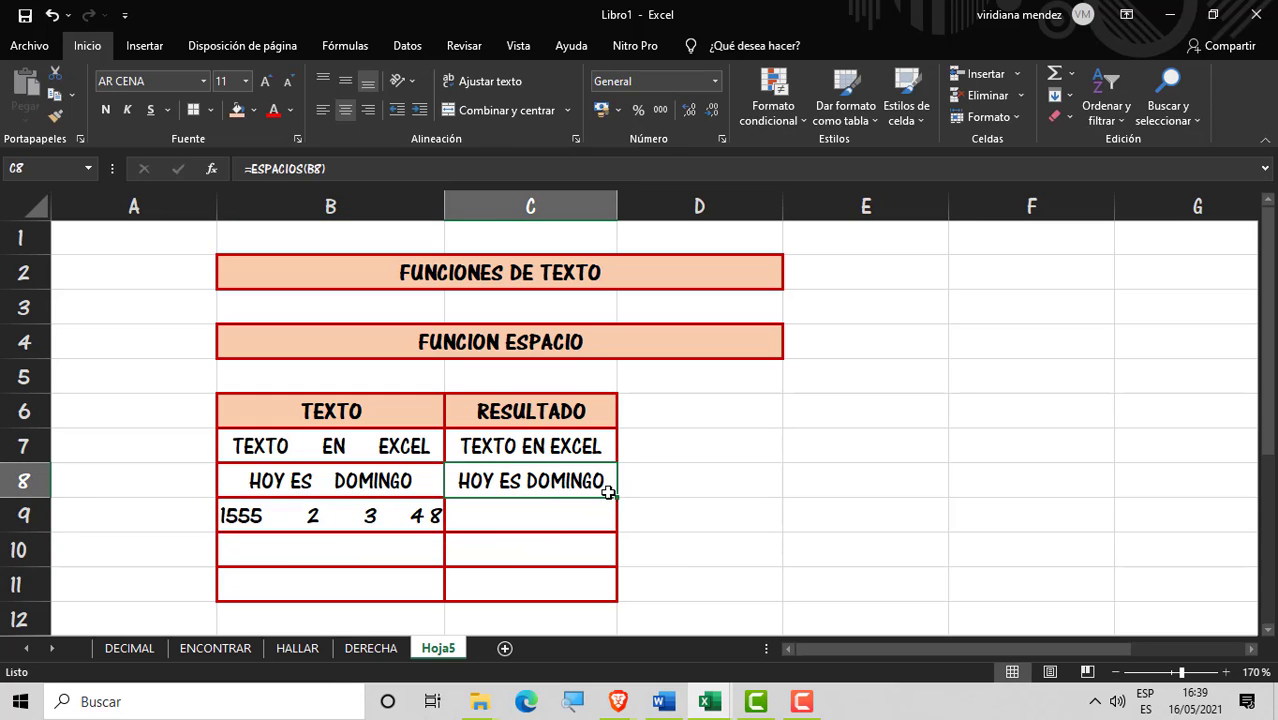
pyautogui.moveTo(607, 490); pyautogui.dragTo(616, 518)
pyautogui.click(650, 494)
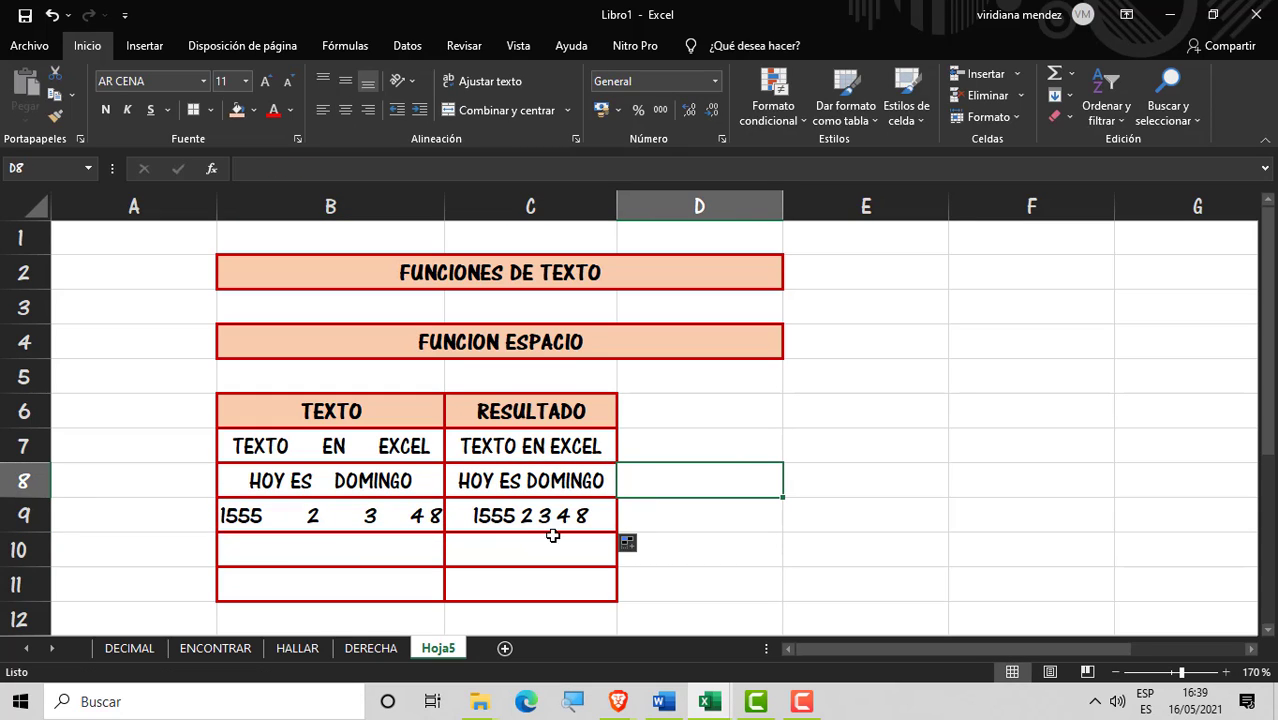
# Step: Enter the word FUNCION in B10 with spaces scattered between its letters, and fill the ESPACIOS formula from C9 down to C10
pyautogui.click(402, 552)
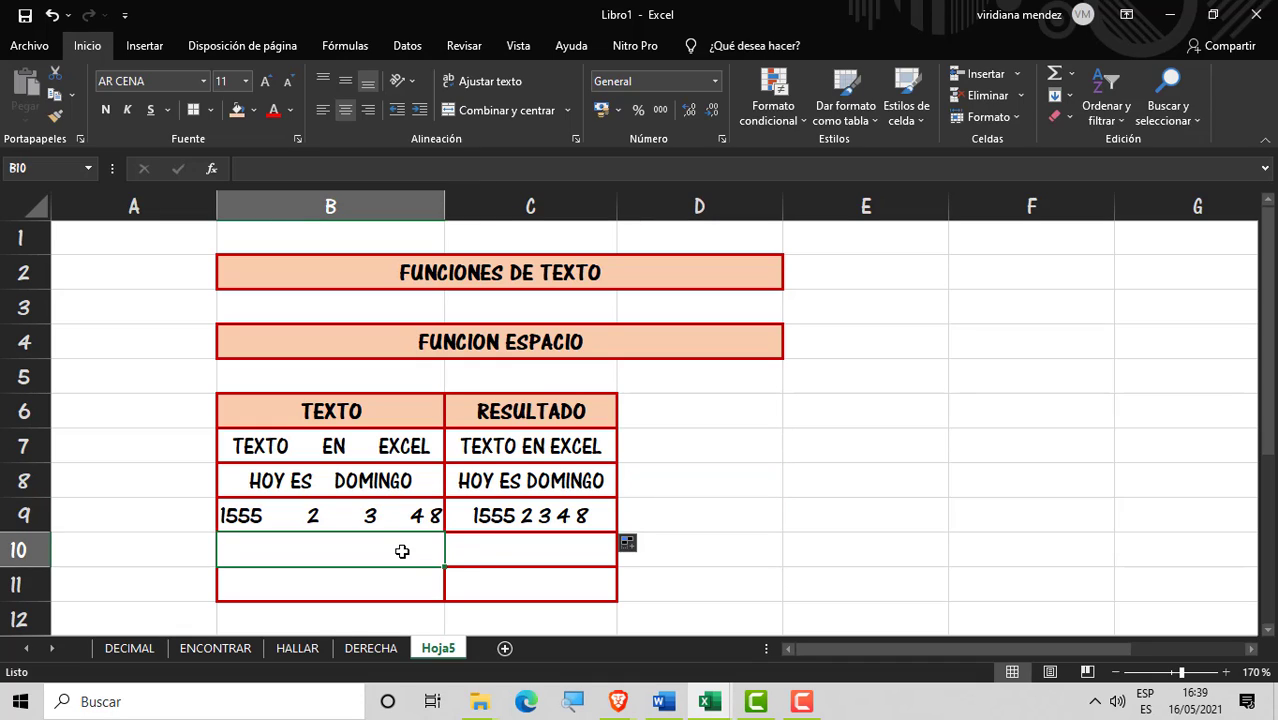
pyautogui.write('F')
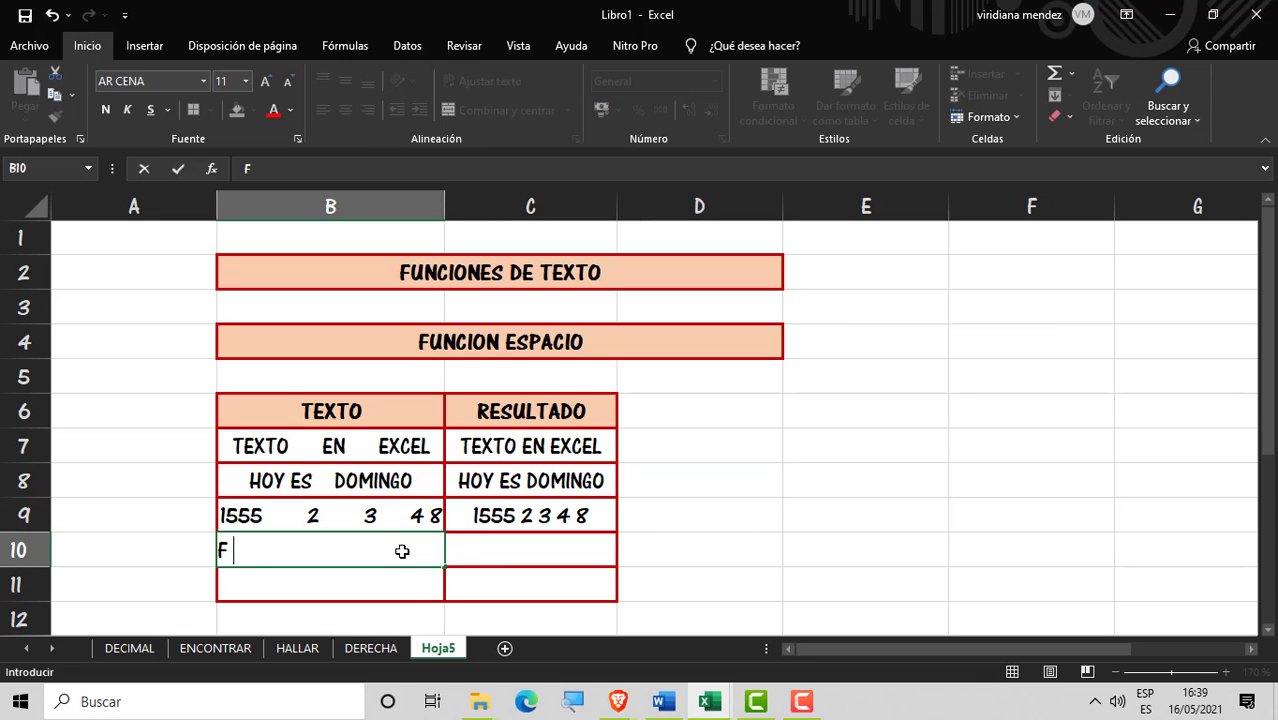
pyautogui.write(' UN CC')
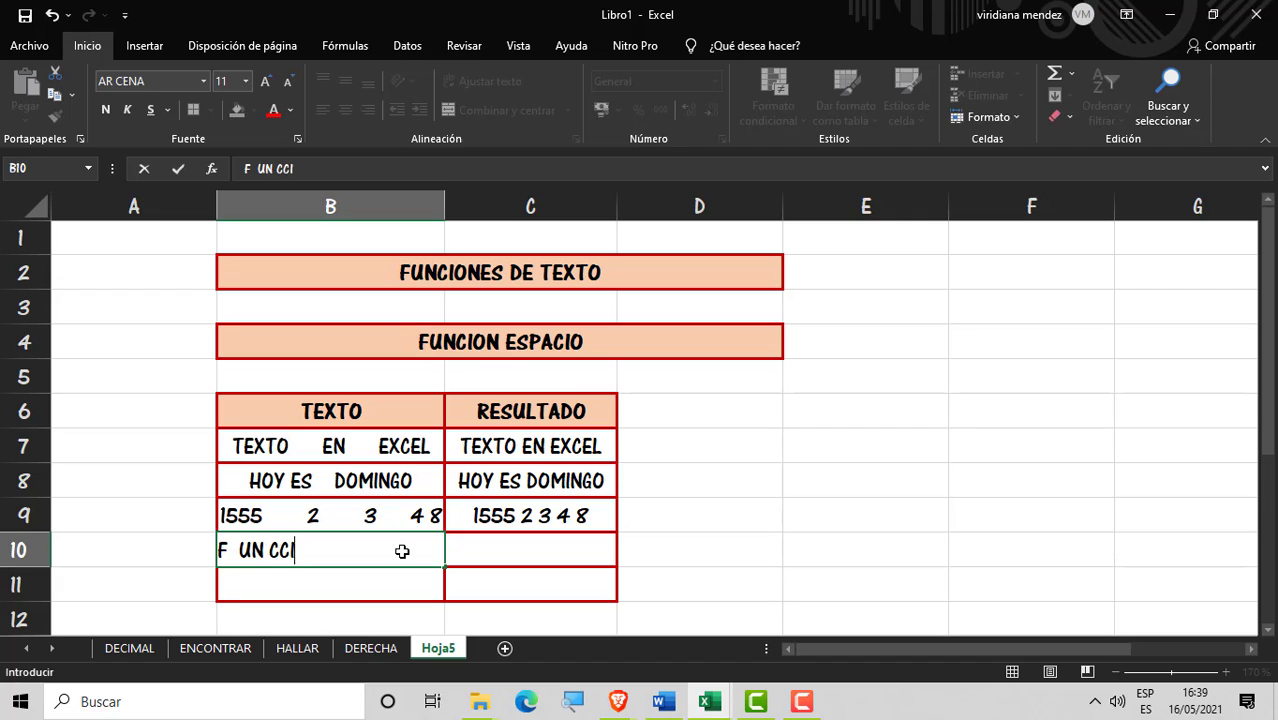
pyautogui.write('I')
pyautogui.press('BackSpace')
pyautogui.press('BackSpace')
pyautogui.write('I O')
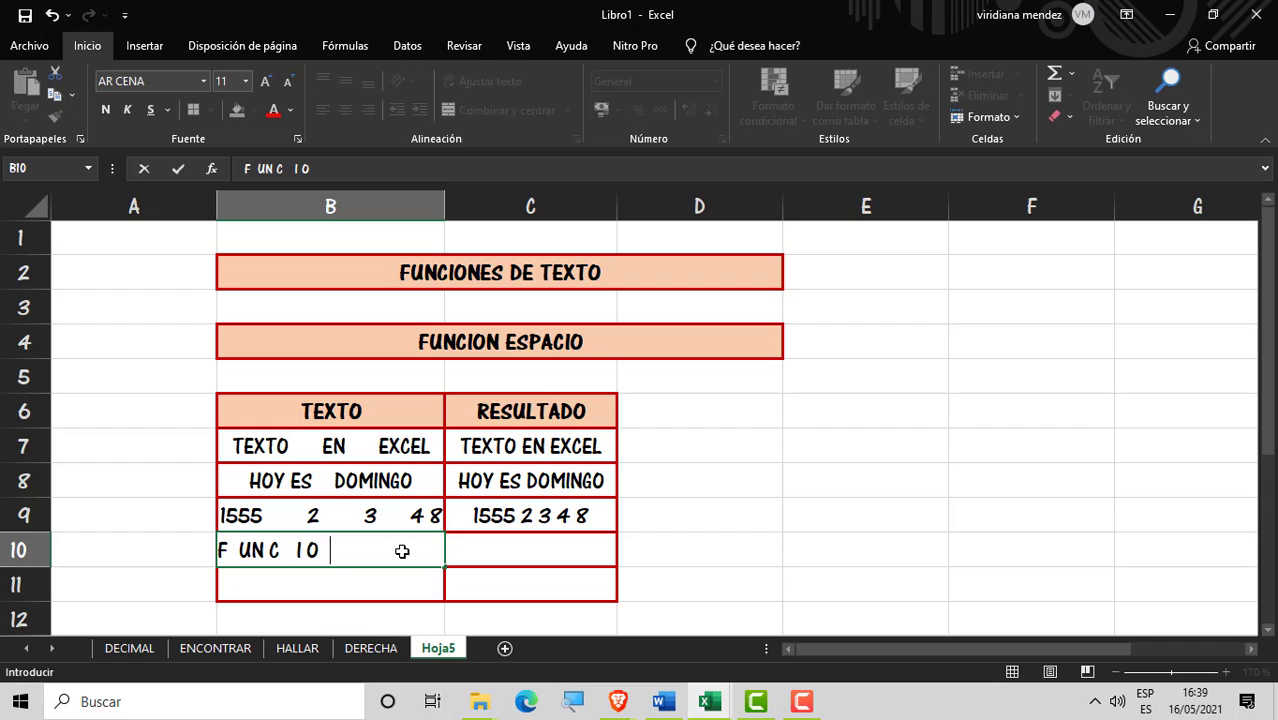
pyautogui.write(' N')
pyautogui.click(500, 509)
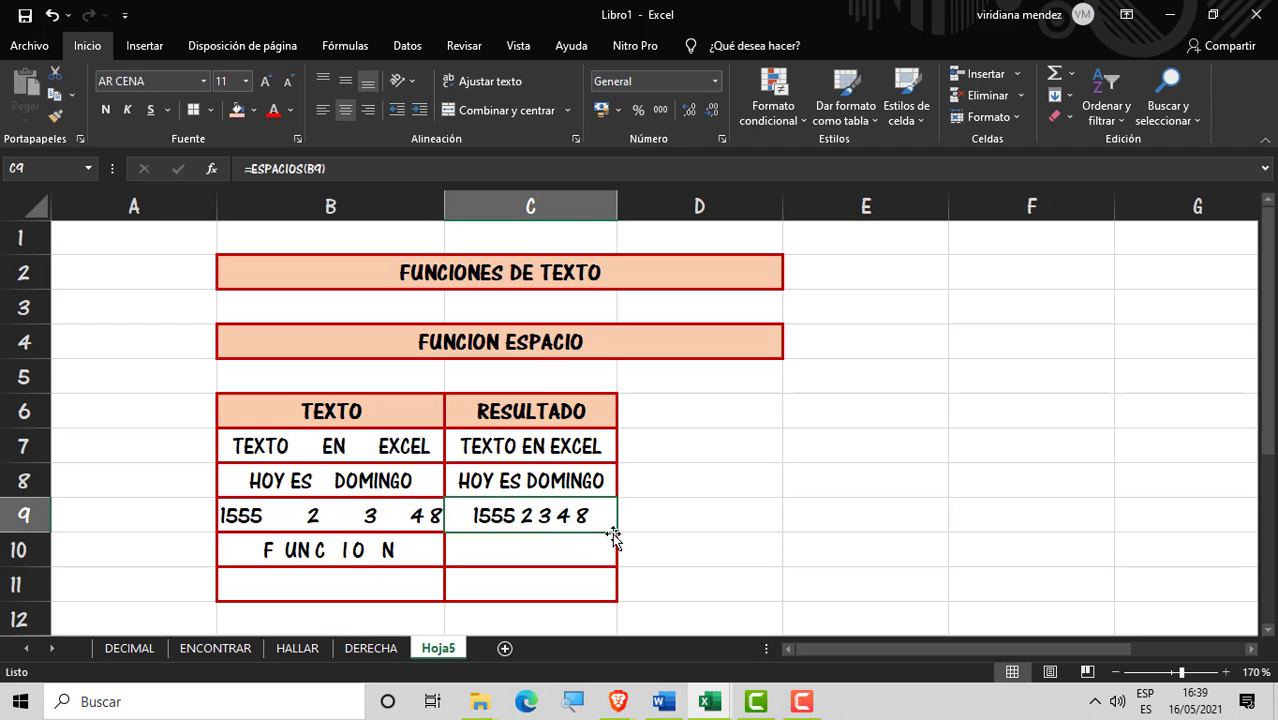
pyautogui.moveTo(612, 537); pyautogui.dragTo(612, 566)
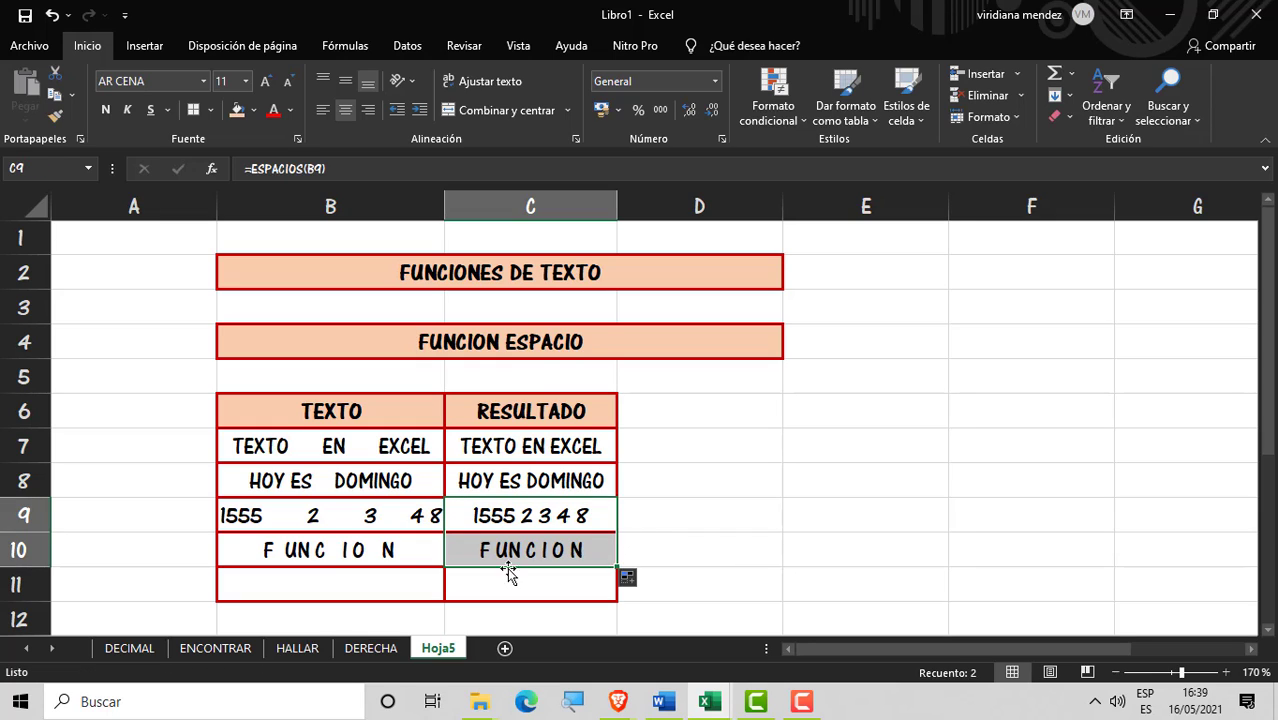
# Step: Add several extra spaces between the U and the N of the word in B10
pyautogui.doubleClick(305, 550)
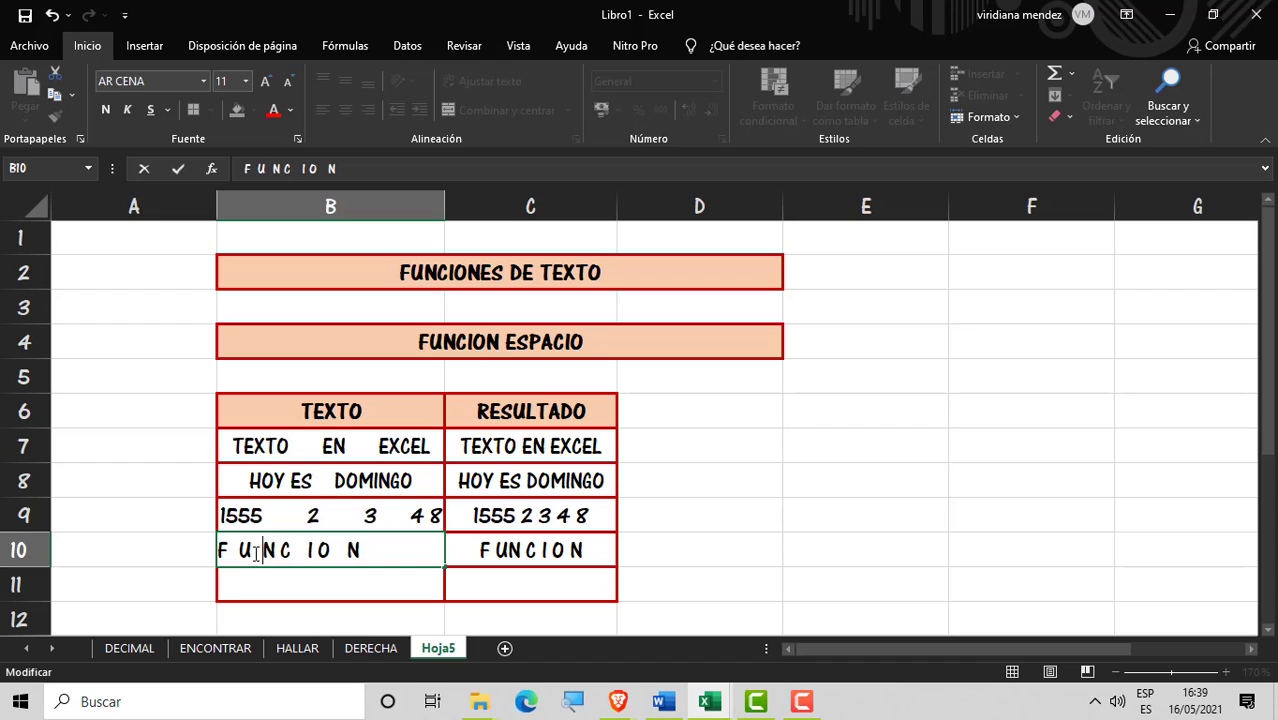
pyautogui.press('Return')
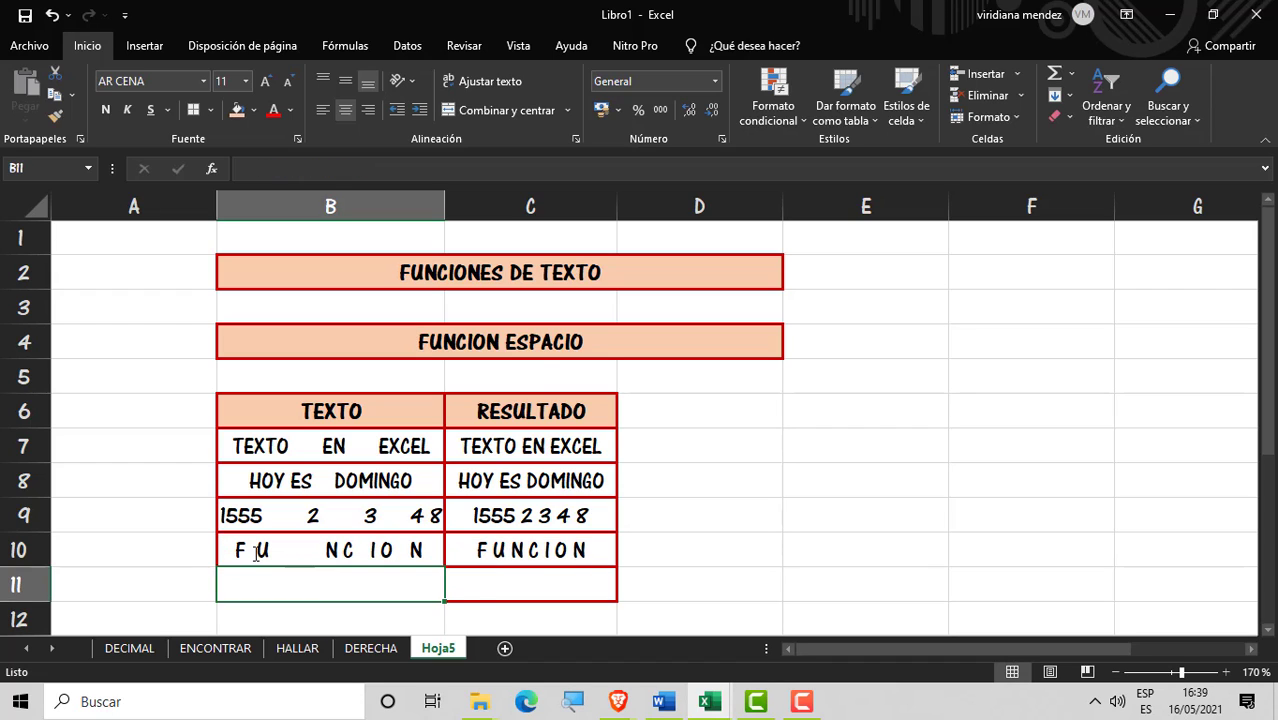
pyautogui.click(927, 471)
# Step: Enter the digits 1, 2, 4, 9 and 8 in B11 separated by uneven spaces, with the widest gap before the 8
pyautogui.click(412, 584)
pyautogui.write('15')
pyautogui.press('BackSpace')
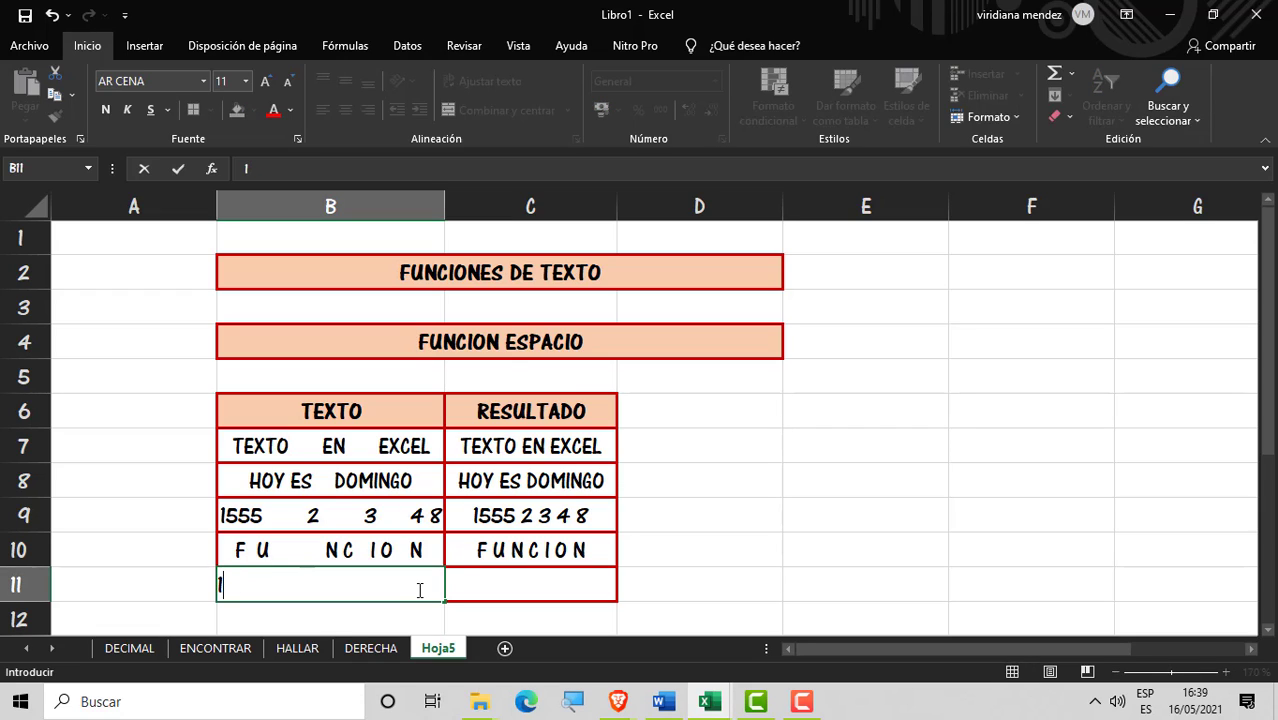
pyautogui.write('2  4 9      ')
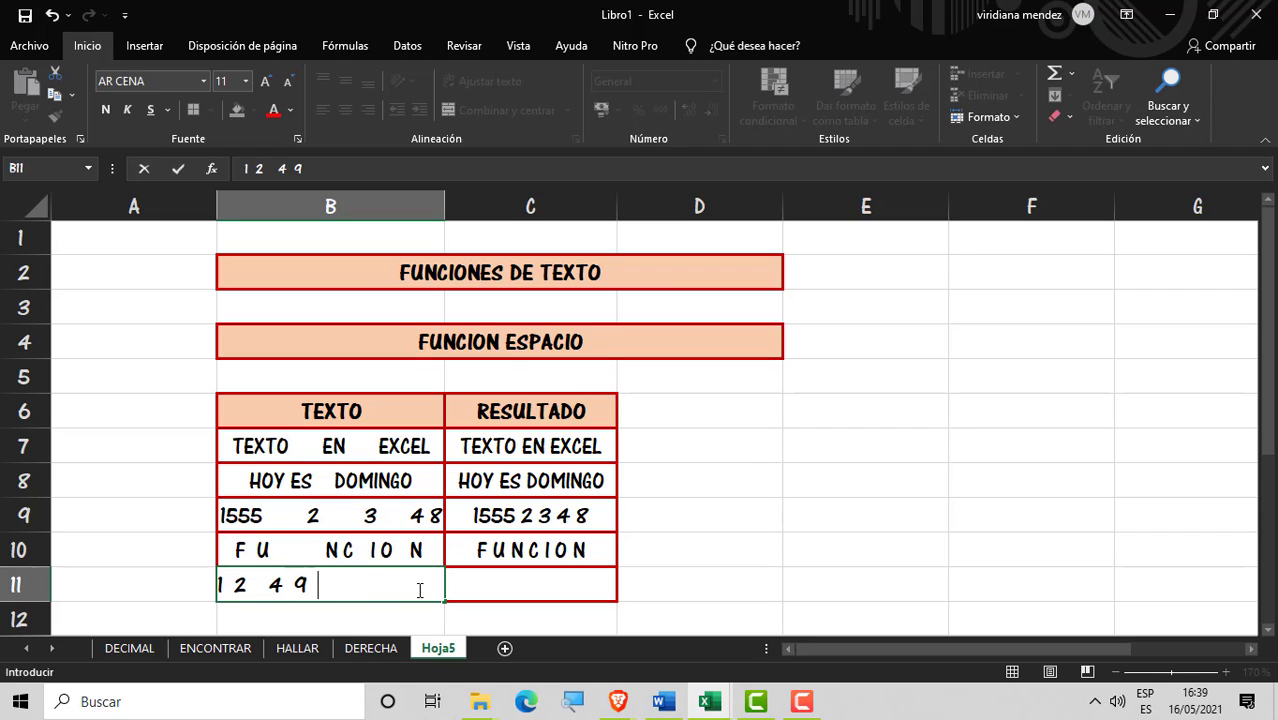
pyautogui.write('8')
pyautogui.press('Return')
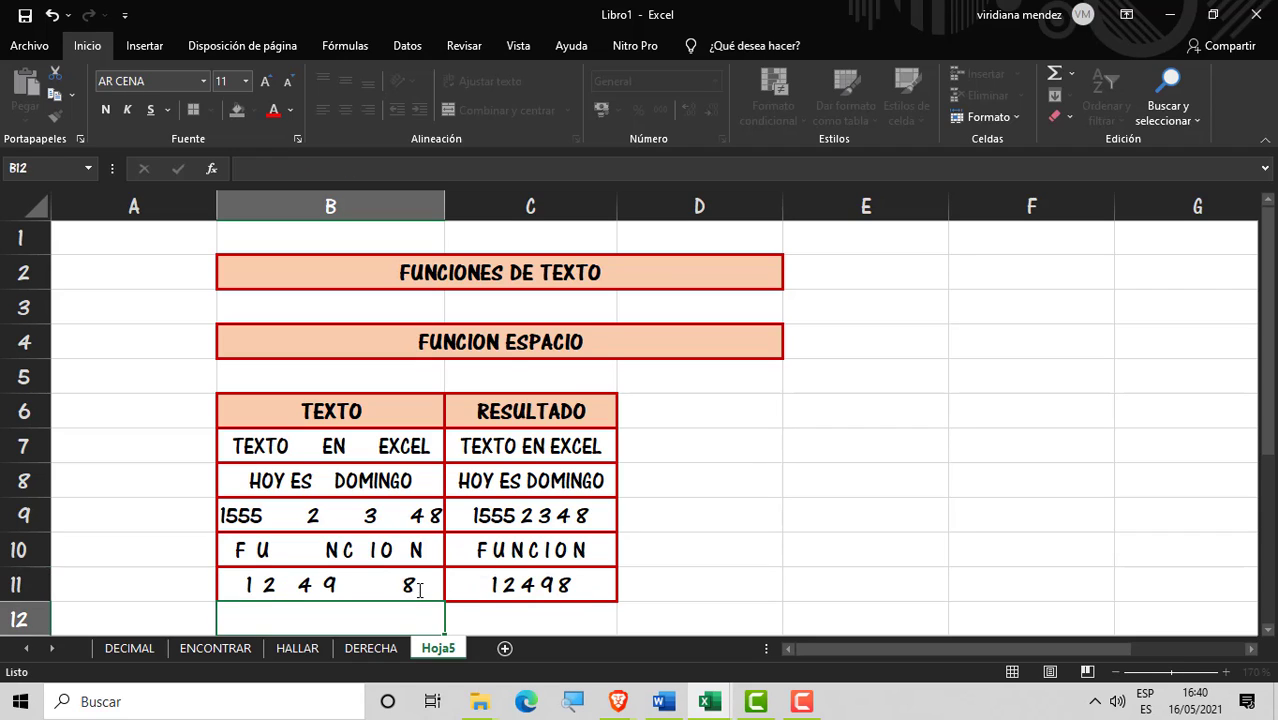
pyautogui.click(605, 579)
pyautogui.click(708, 512)
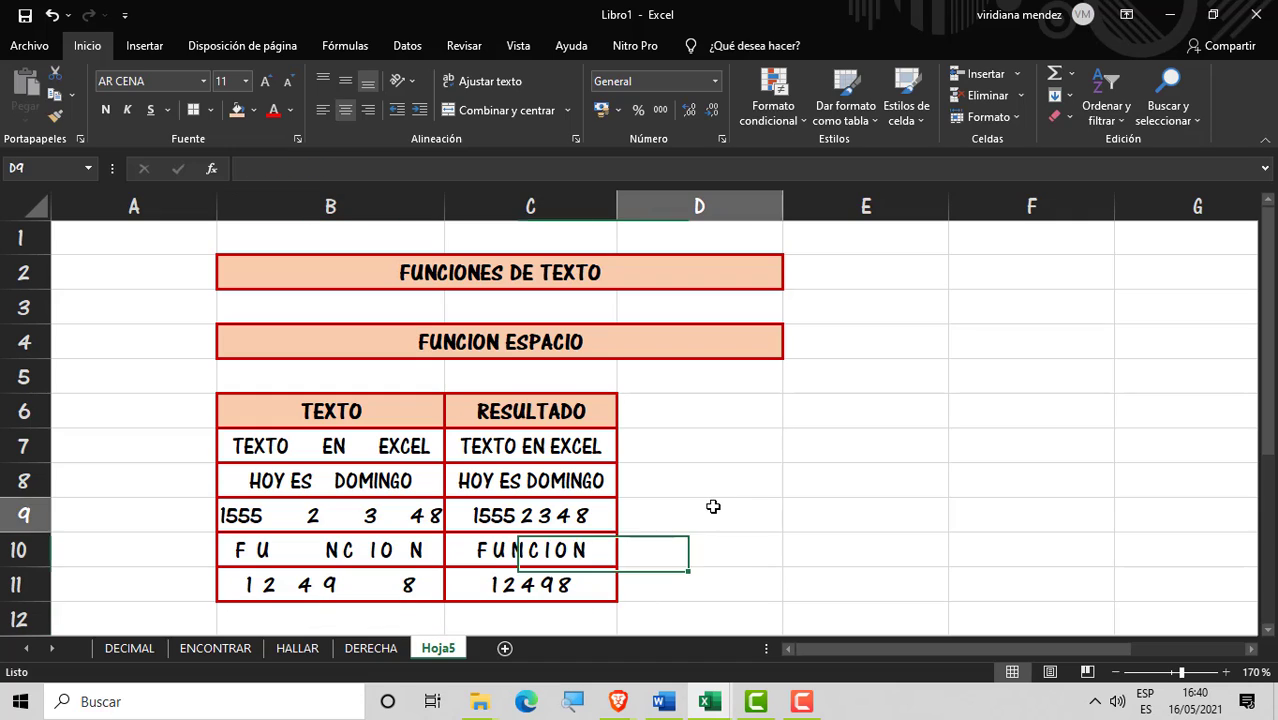
pyautogui.click(727, 453)
pyautogui.click(855, 397)
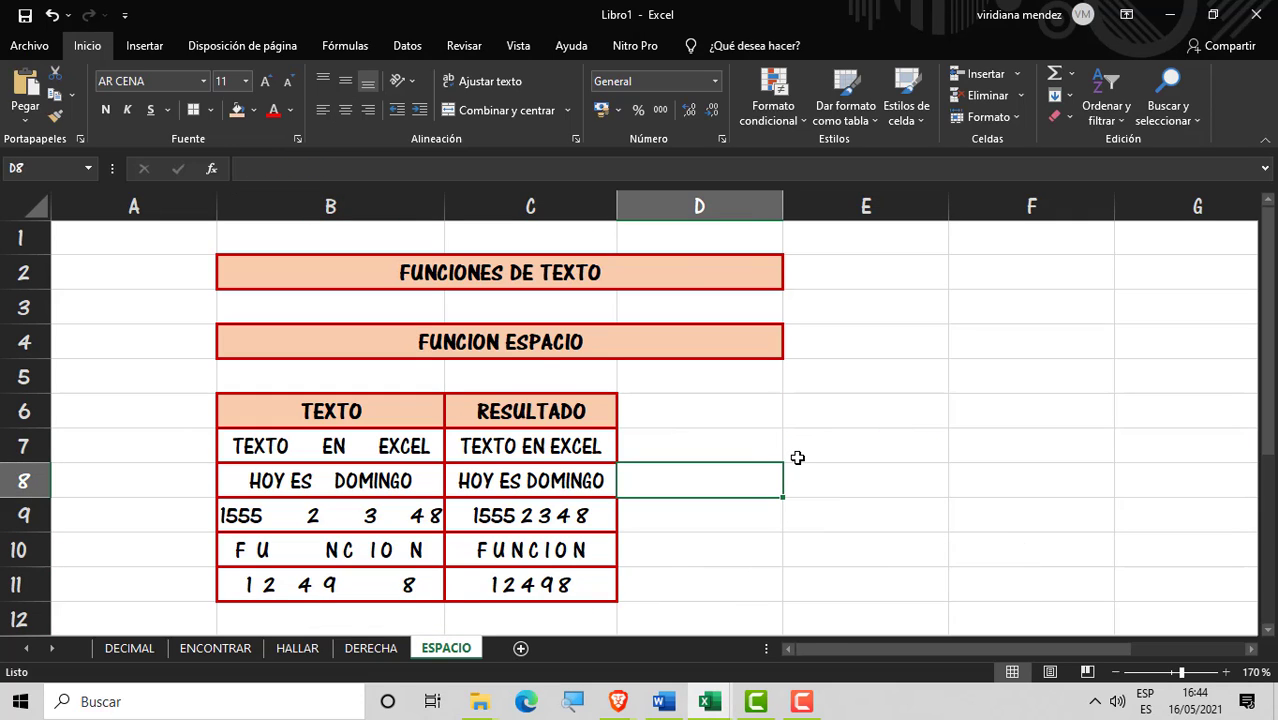
pyautogui.click(803, 456)
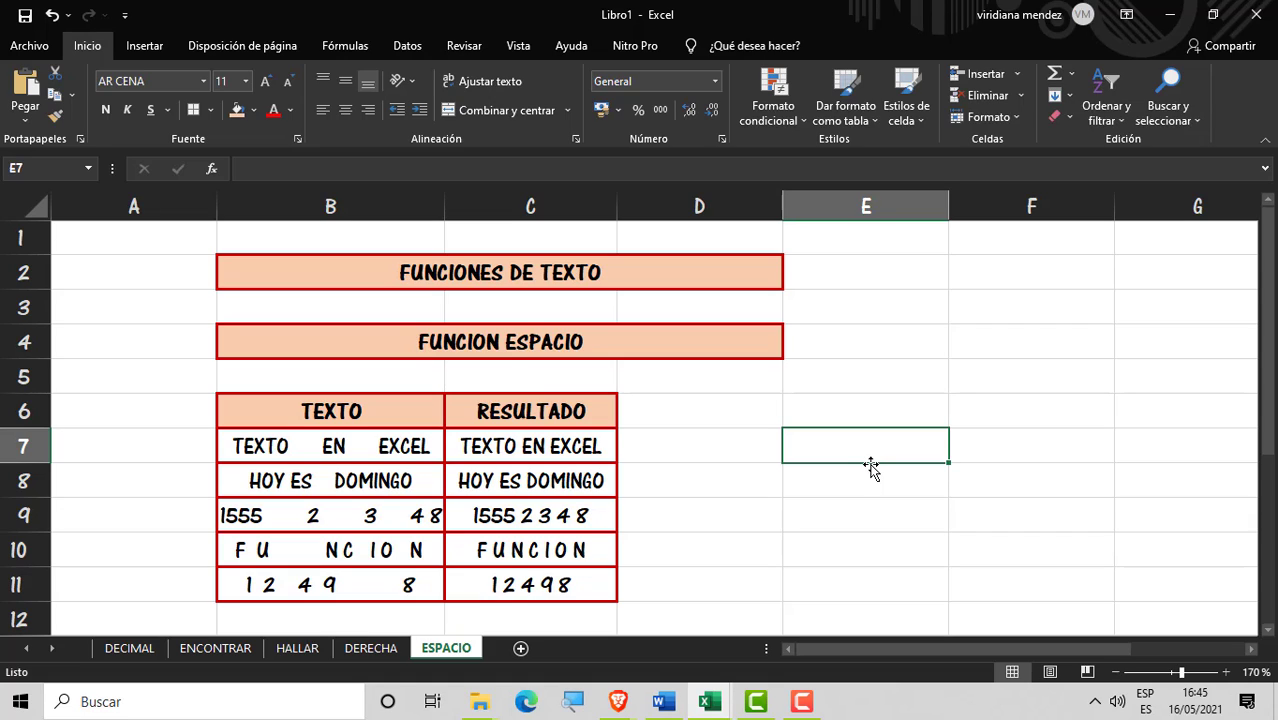
pyautogui.click(828, 420)
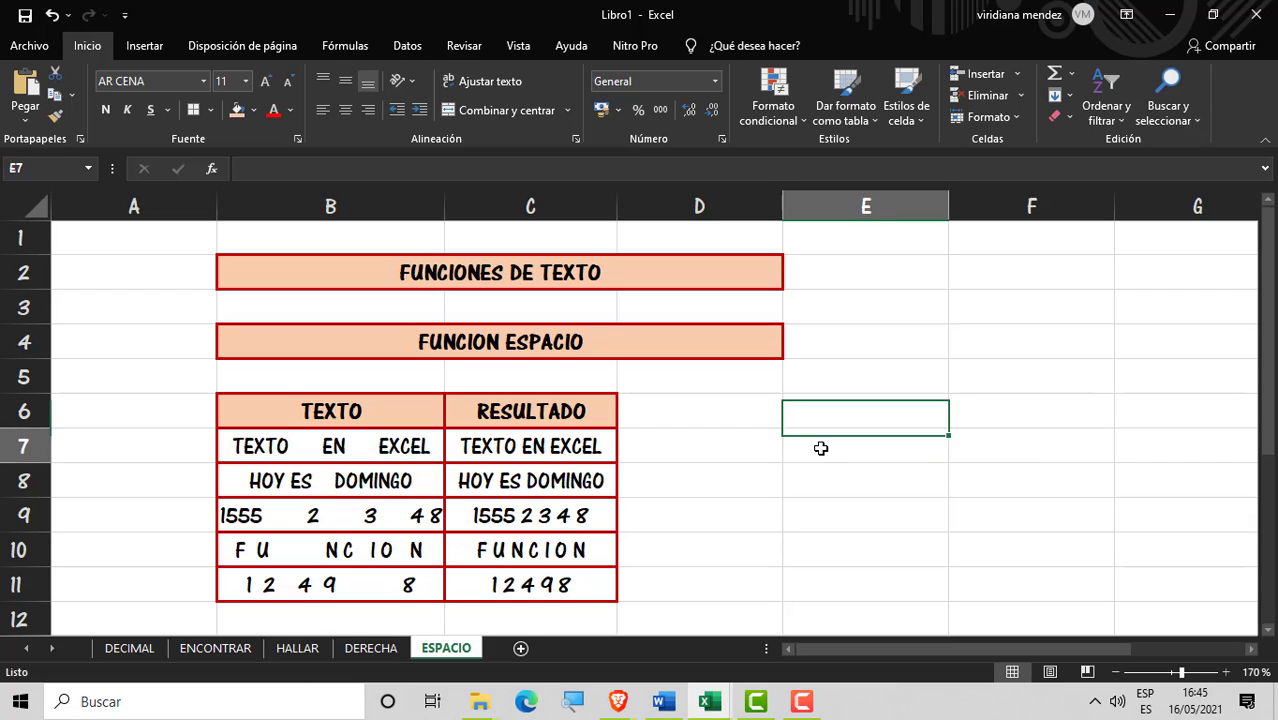
# Step: Start an ESPACIOS formula in E7, up to the opening parenthesis for its text argument
pyautogui.click(820, 448)
pyautogui.write('=')
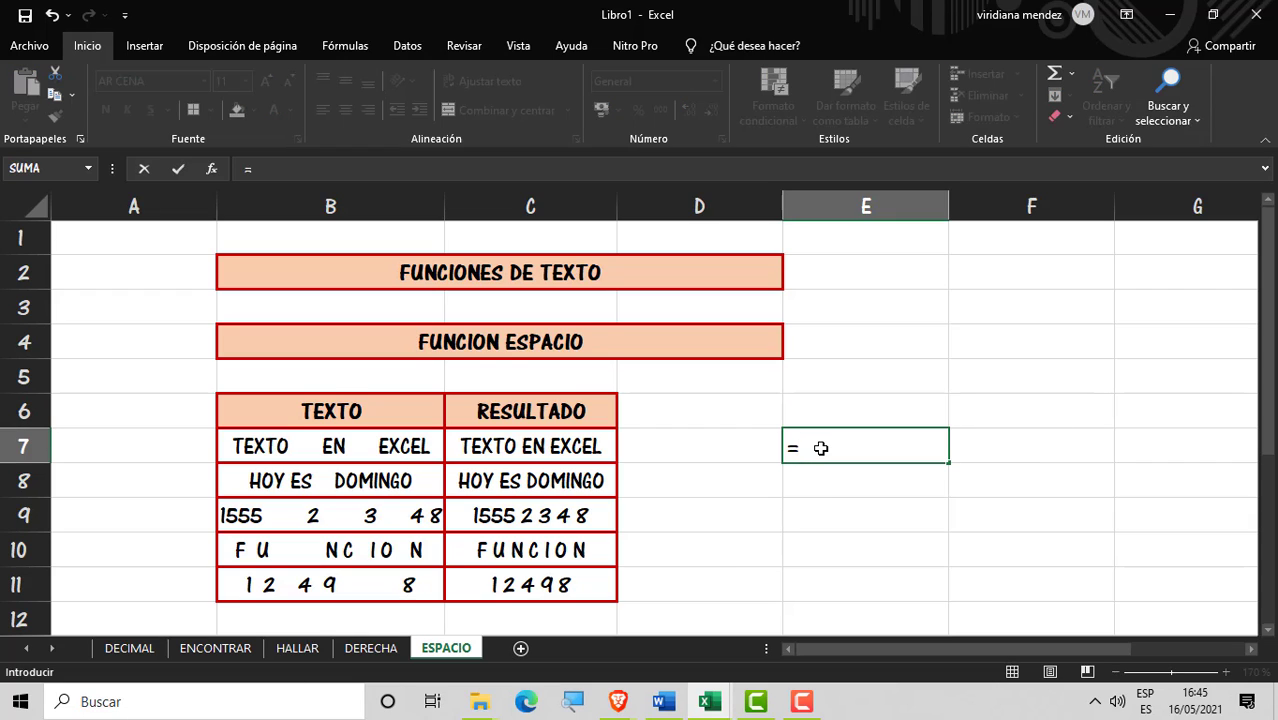
pyautogui.write('ESPA')
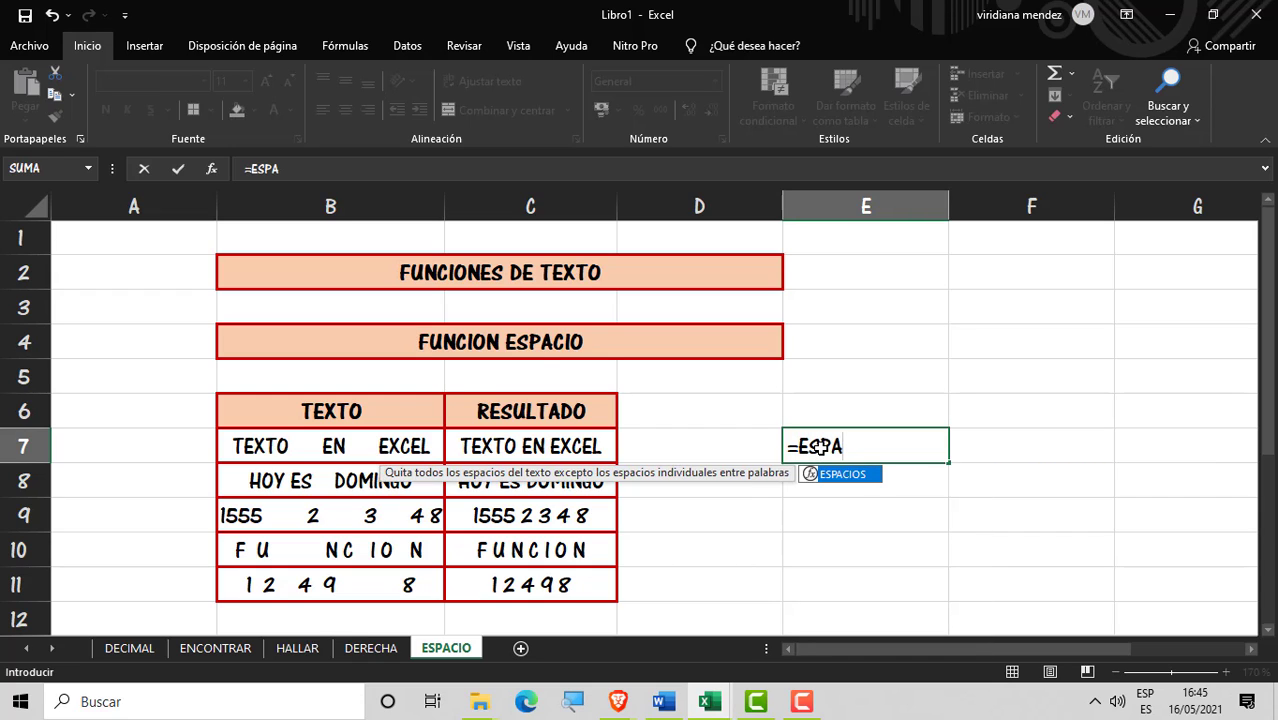
pyautogui.press('Tab')
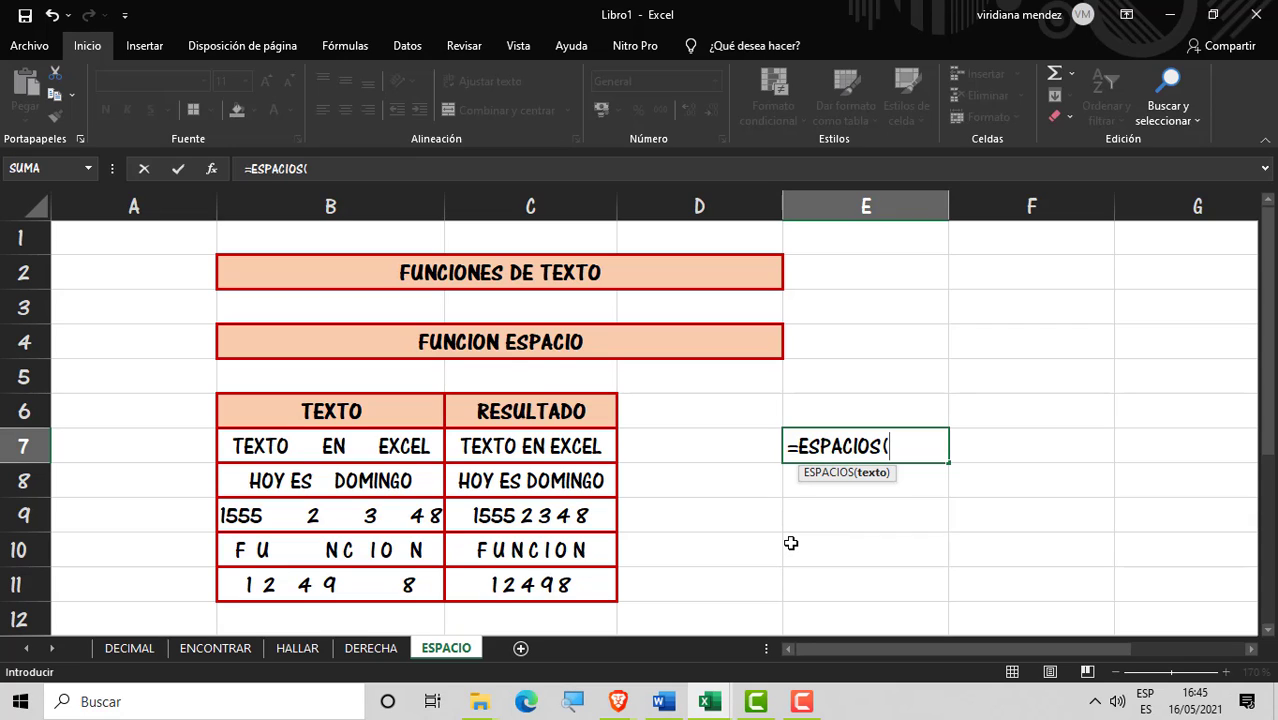
# Step: Complete the ESPACIOS formula in E7 with the quoted text "EXCEL NOS PERMITE REALIZAR CALCULOS MATEMATICOS", putting several spaces between the words
pyautogui.write('"')
pyautogui.write('E   X C')
pyautogui.press('BackSpace')
pyautogui.press('BackSpace')
pyautogui.press('BackSpace')
pyautogui.press('BackSpace')
pyautogui.press('BackSpace')
pyautogui.press('BackSpace')
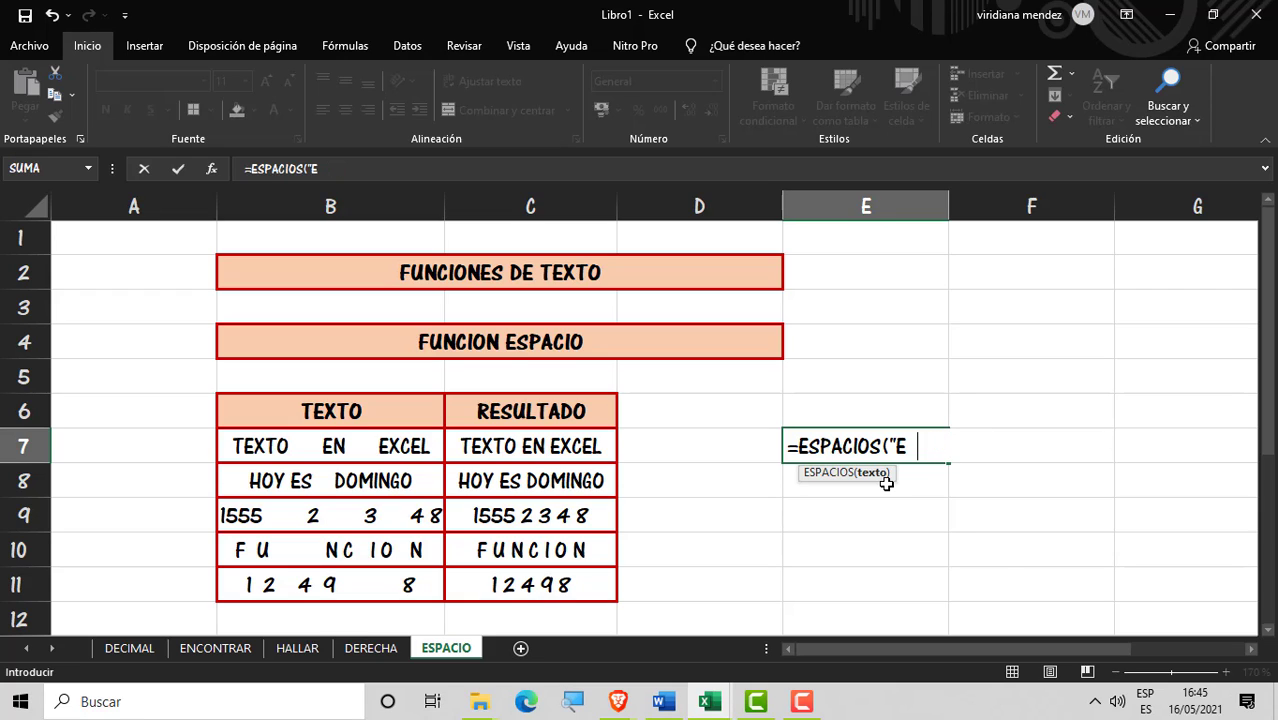
pyautogui.write('XCEL ')
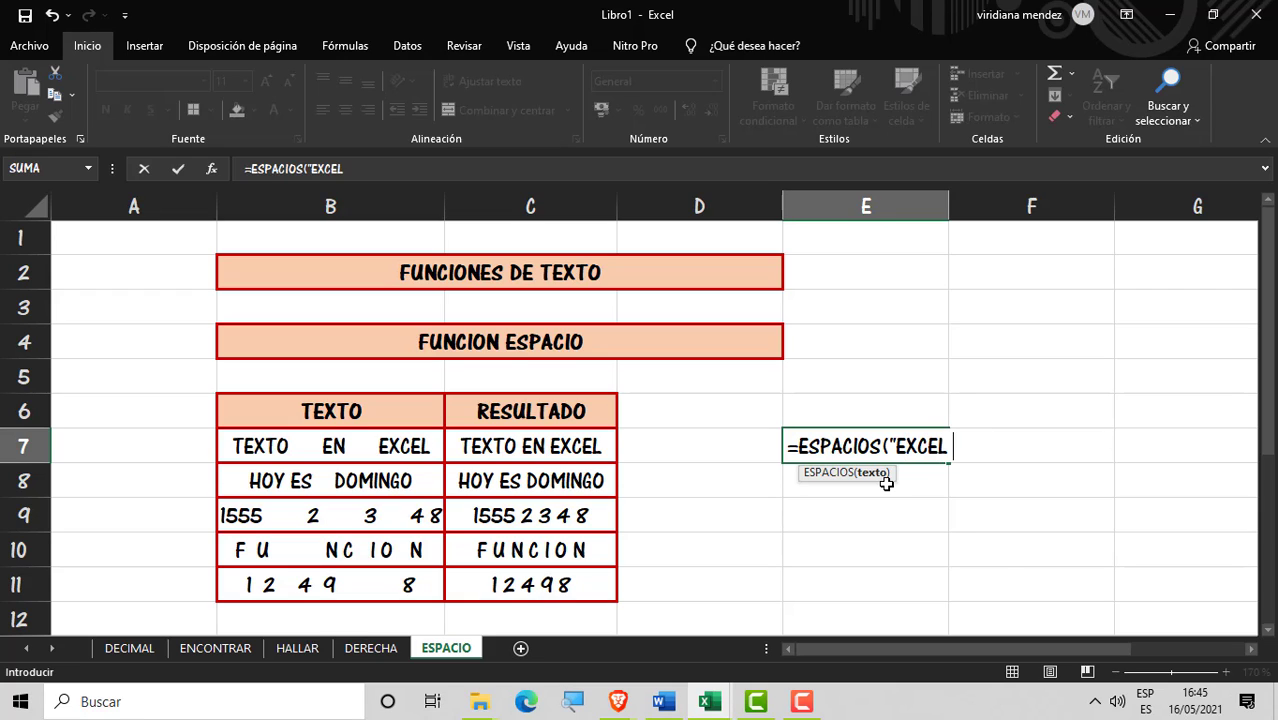
pyautogui.write('    NOS     PE')
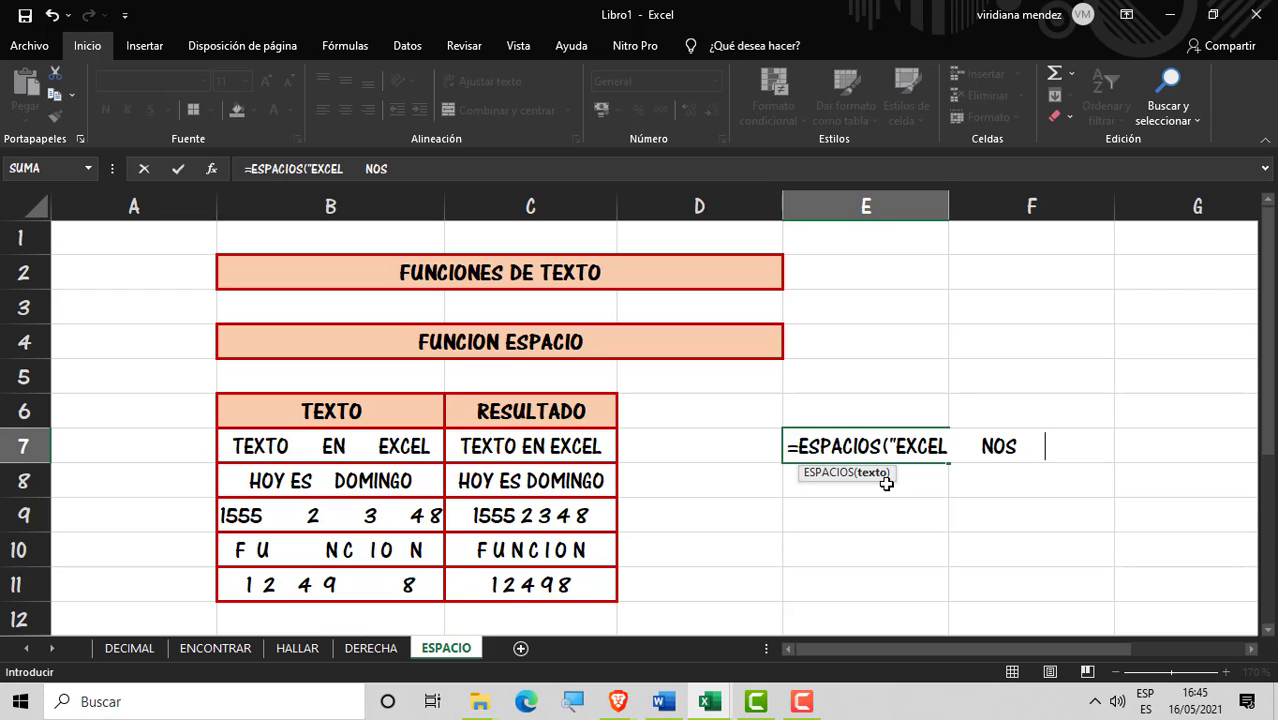
pyautogui.write('RMITE   ')
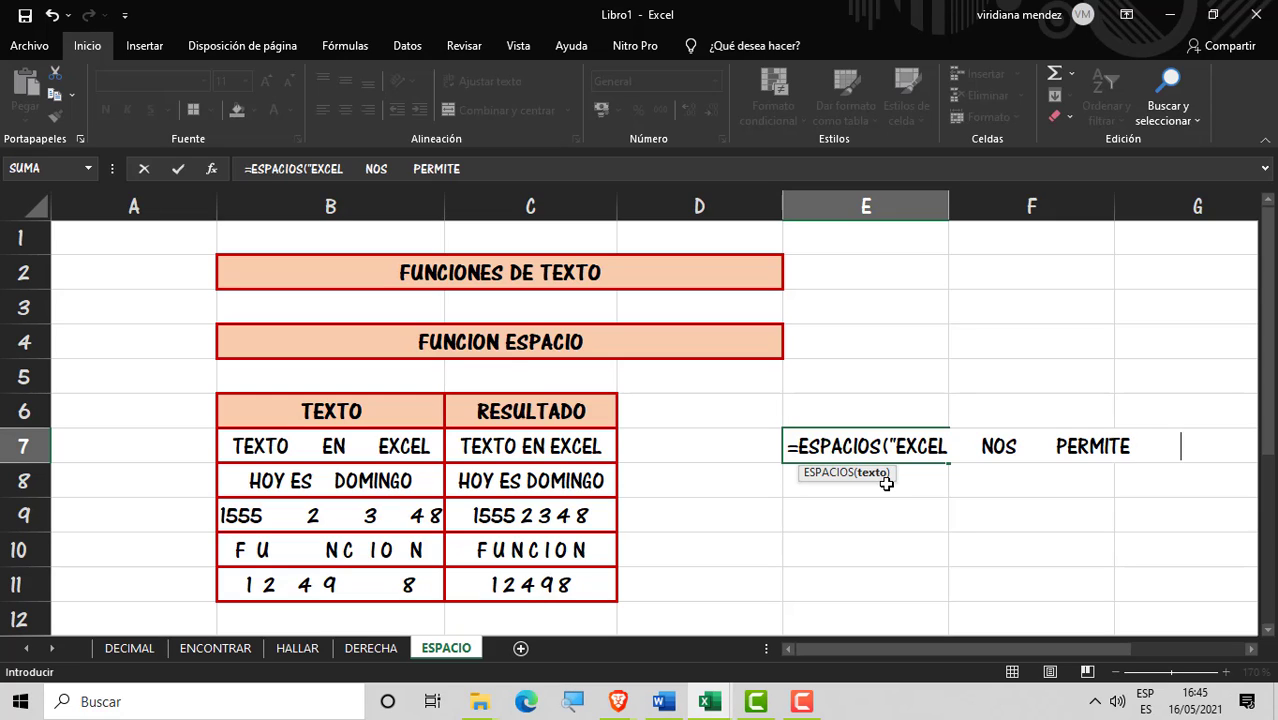
pyautogui.write('    REALIZAR ')
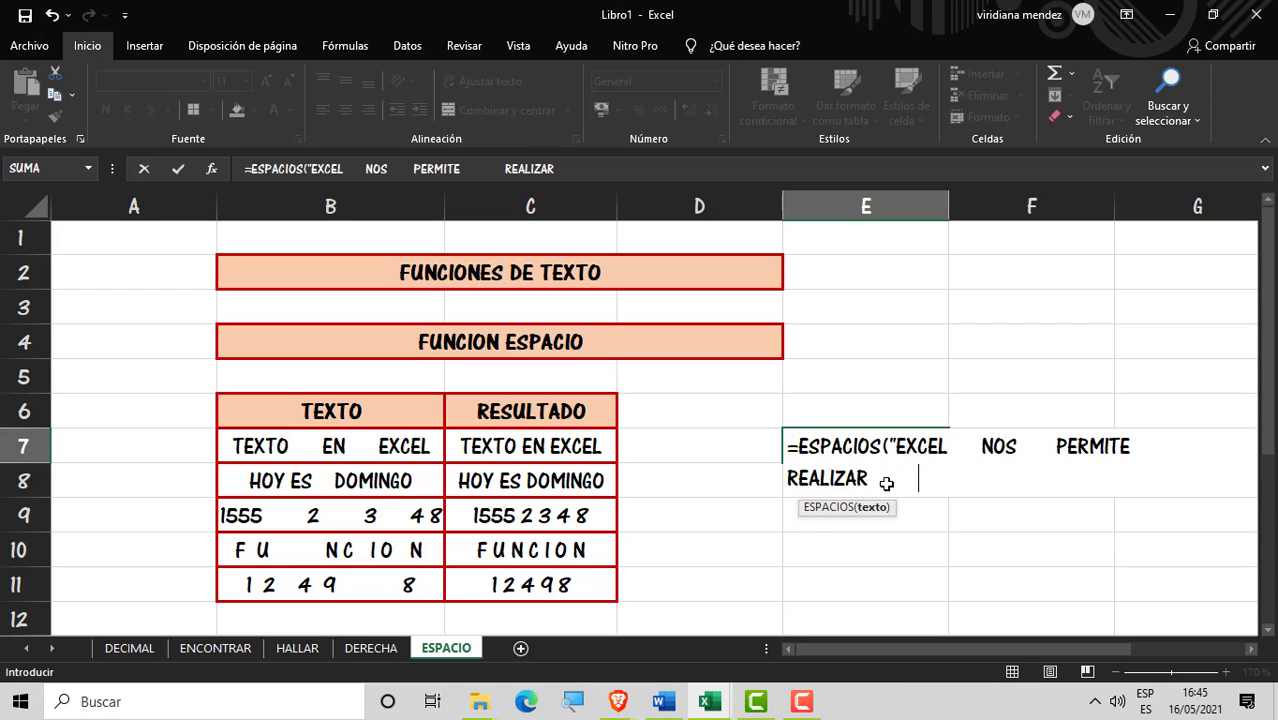
pyautogui.write('       CALCULOS')
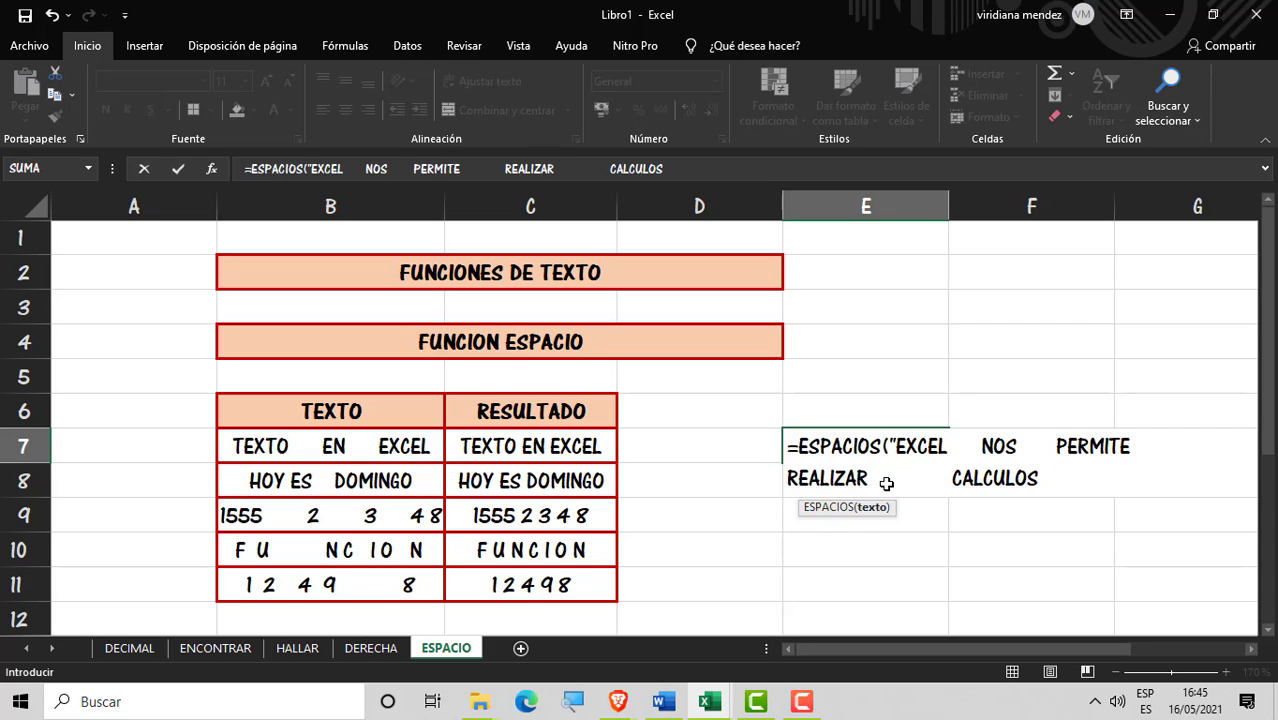
pyautogui.write('      MATEMATICOS')
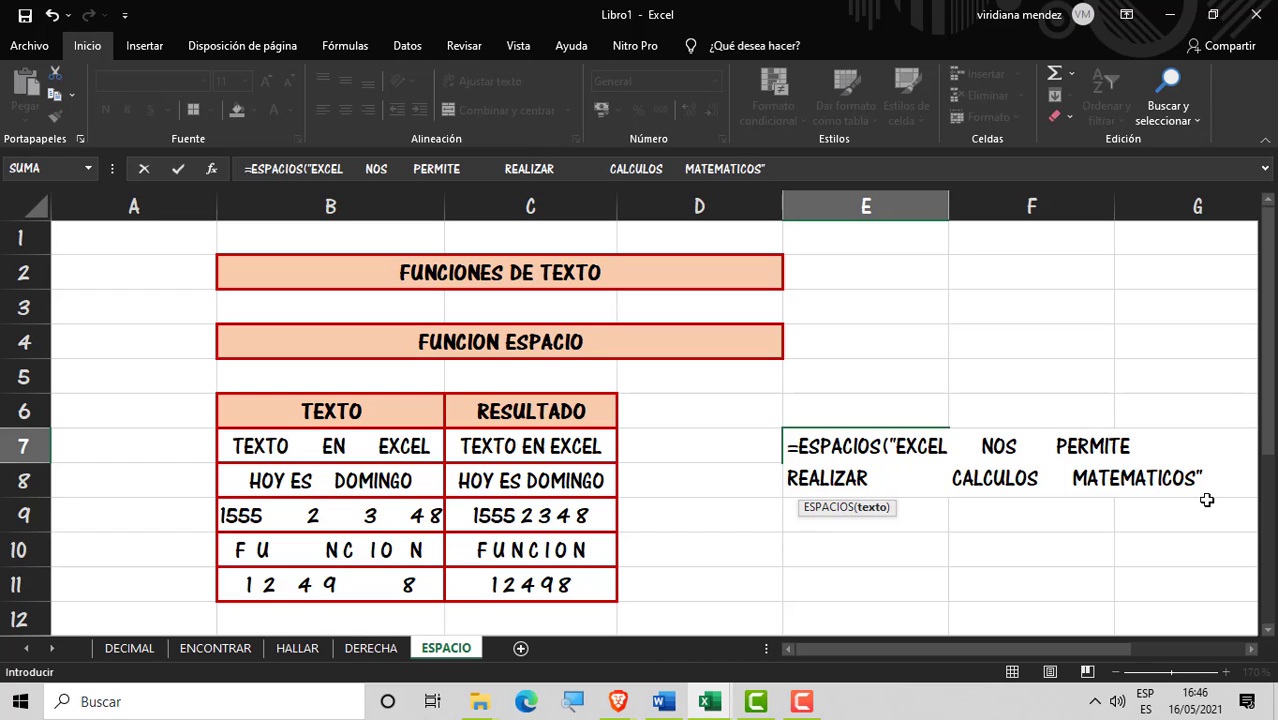
pyautogui.press('Return')
pyautogui.click(877, 431)
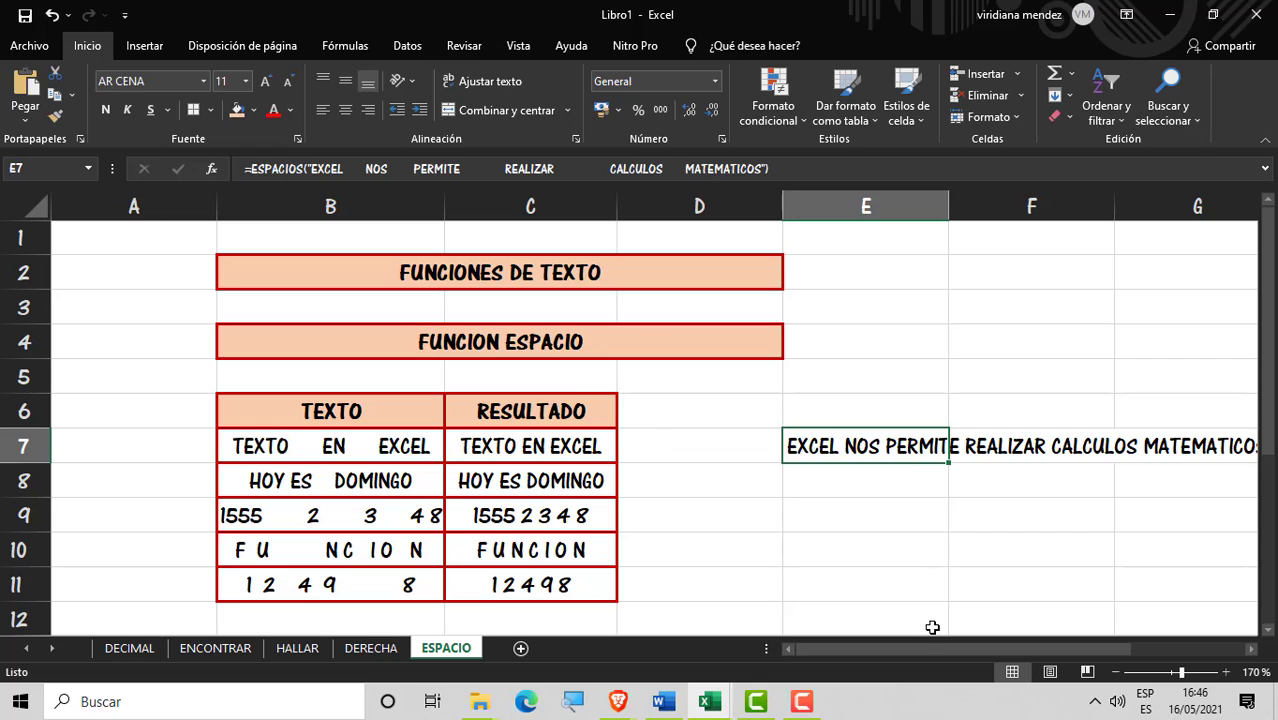
pyautogui.moveTo(923, 644); pyautogui.dragTo(966, 645)
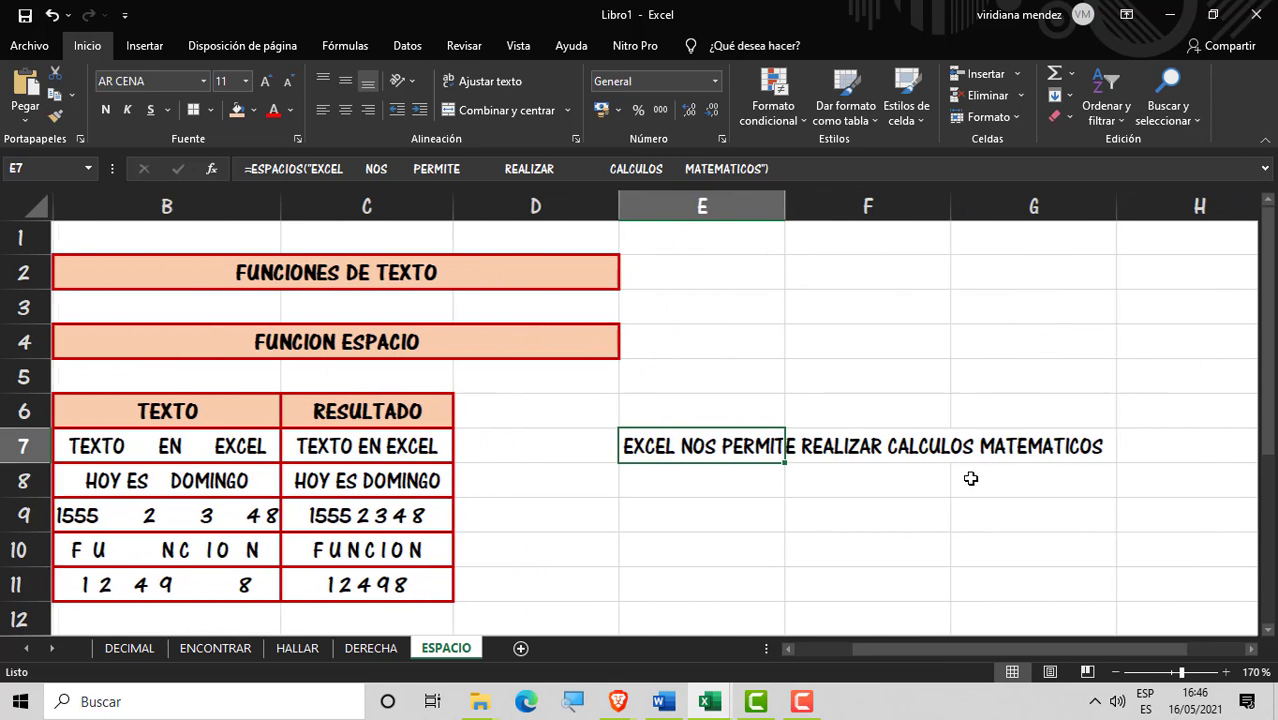
pyautogui.click(978, 440)
pyautogui.click(740, 464)
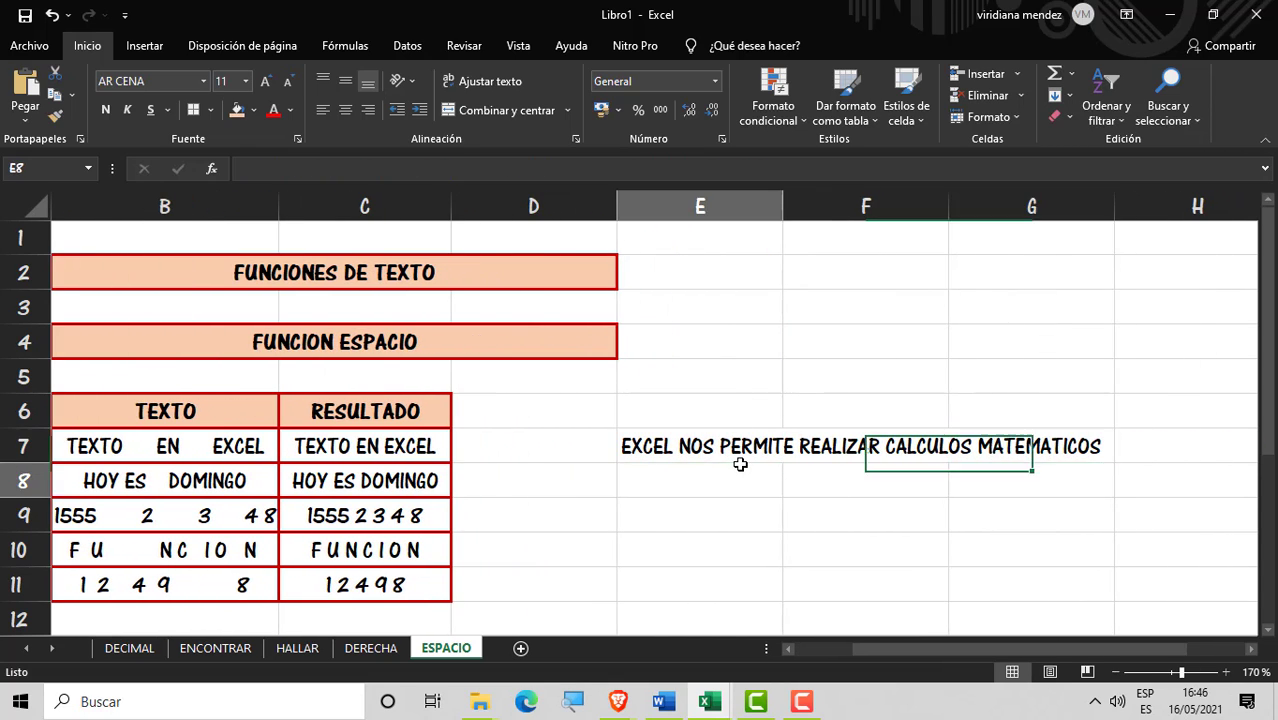
# Step: Try the ESPACIOS formula in E7 without the quotation marks around its text
pyautogui.click(705, 446)
pyautogui.doubleClick(695, 450)
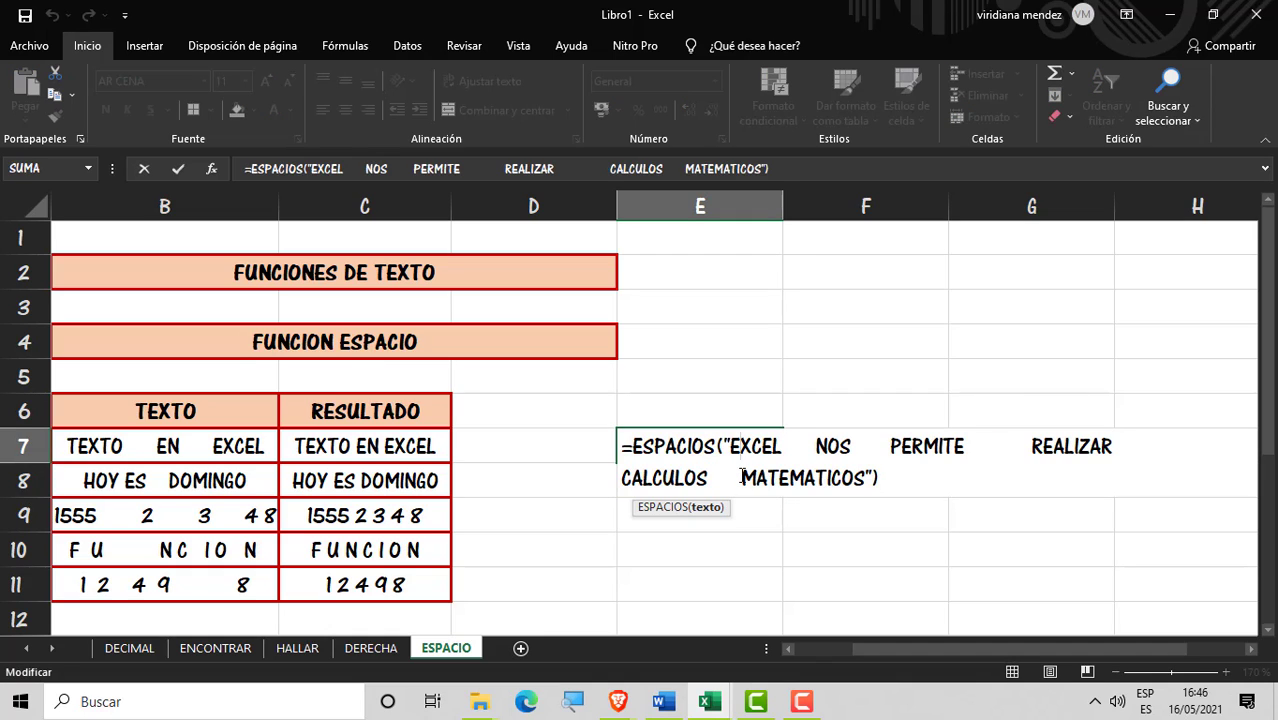
pyautogui.moveTo(740, 478); pyautogui.dragTo(816, 478)
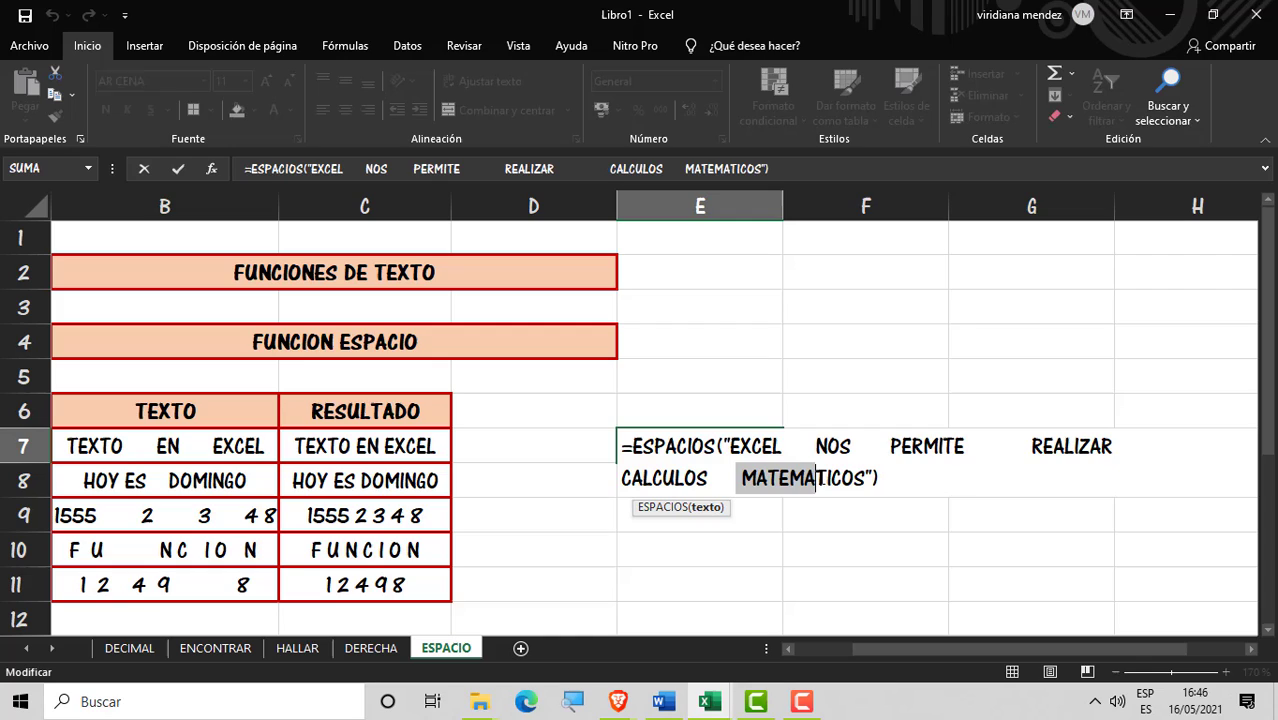
pyautogui.click(864, 478)
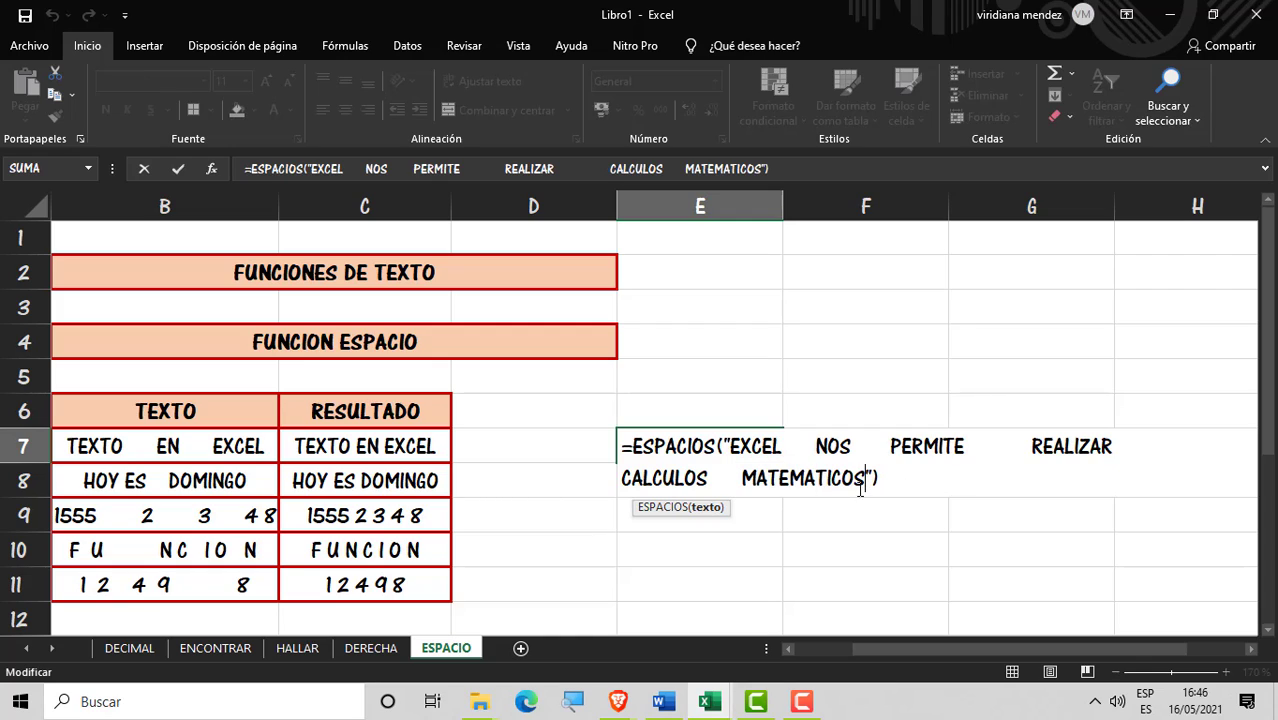
pyautogui.click(730, 446)
pyautogui.press('BackSpace')
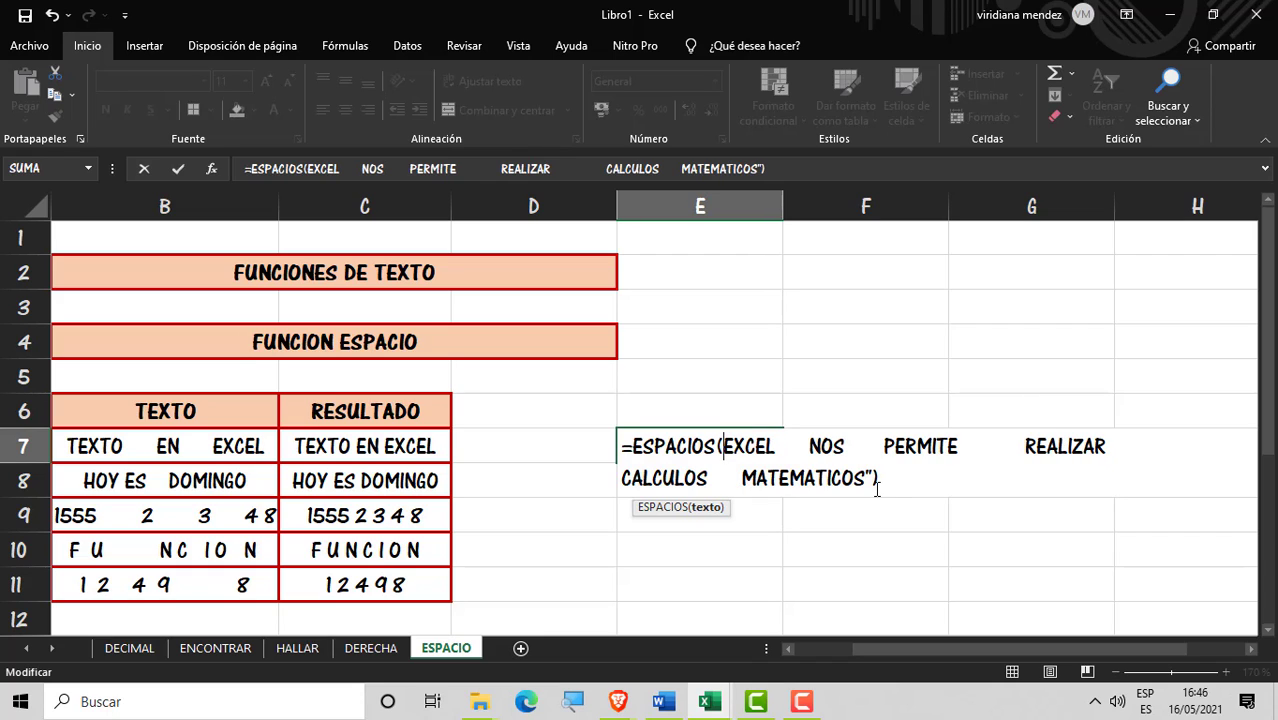
pyautogui.click(869, 478)
pyautogui.press('BackSpace')
pyautogui.press('Return')
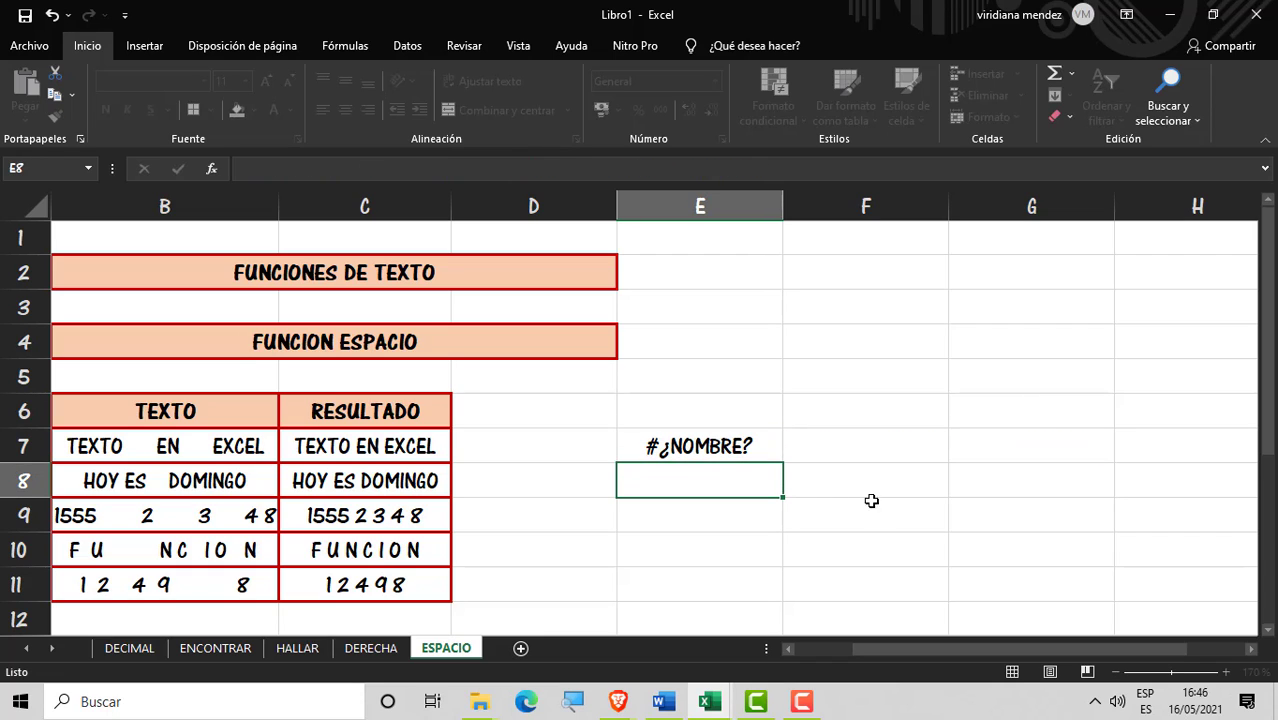
# Step: Restore the opening and closing quotation marks around the text in the E7 formula
pyautogui.doubleClick(766, 447)
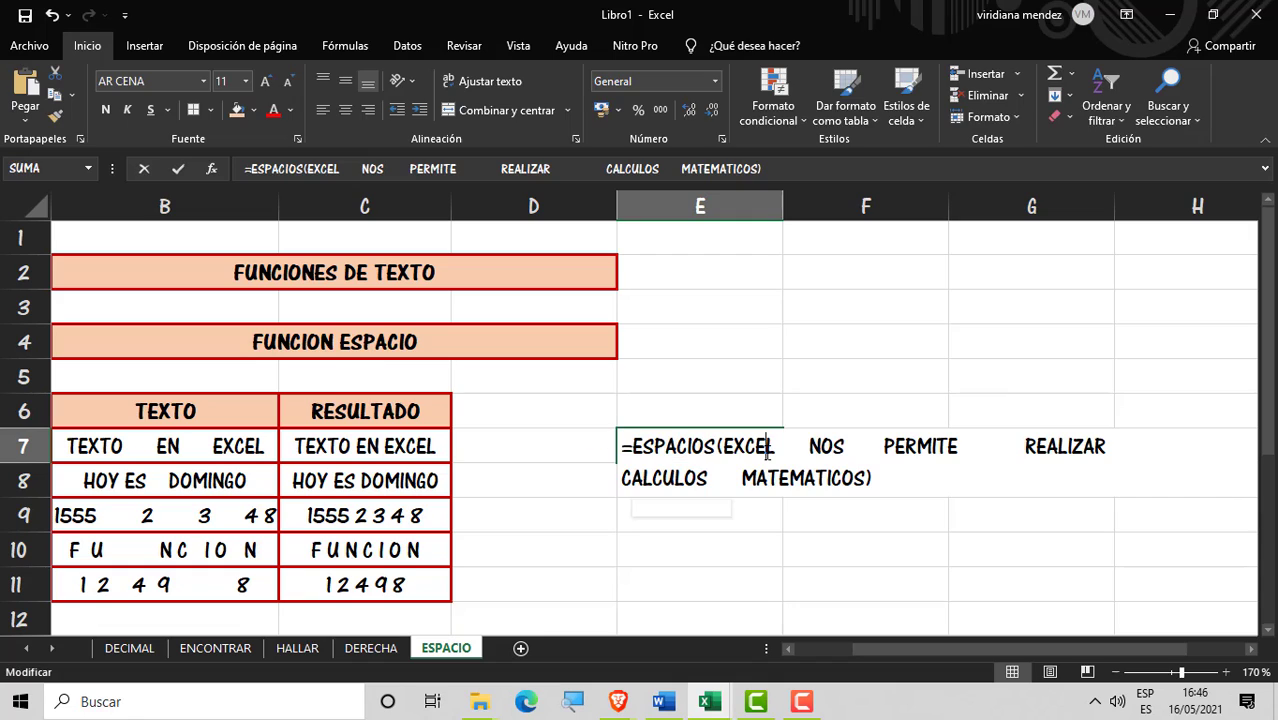
pyautogui.click(724, 447)
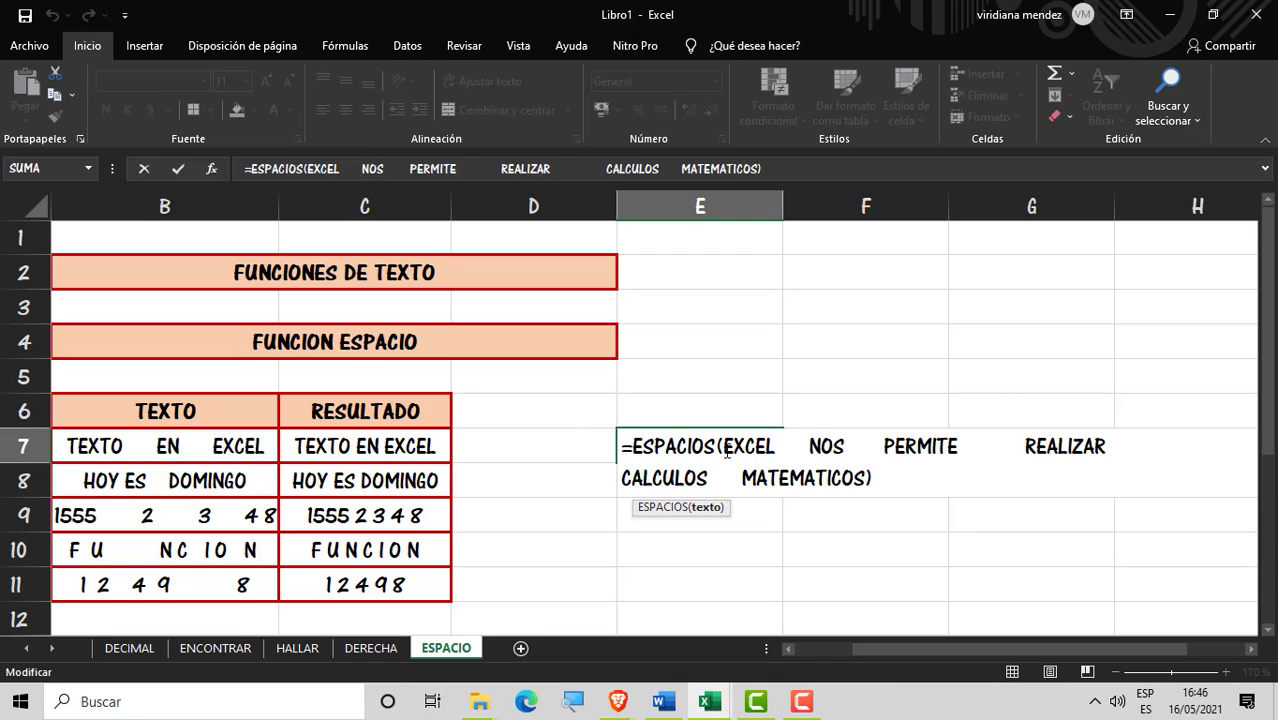
pyautogui.write('"')
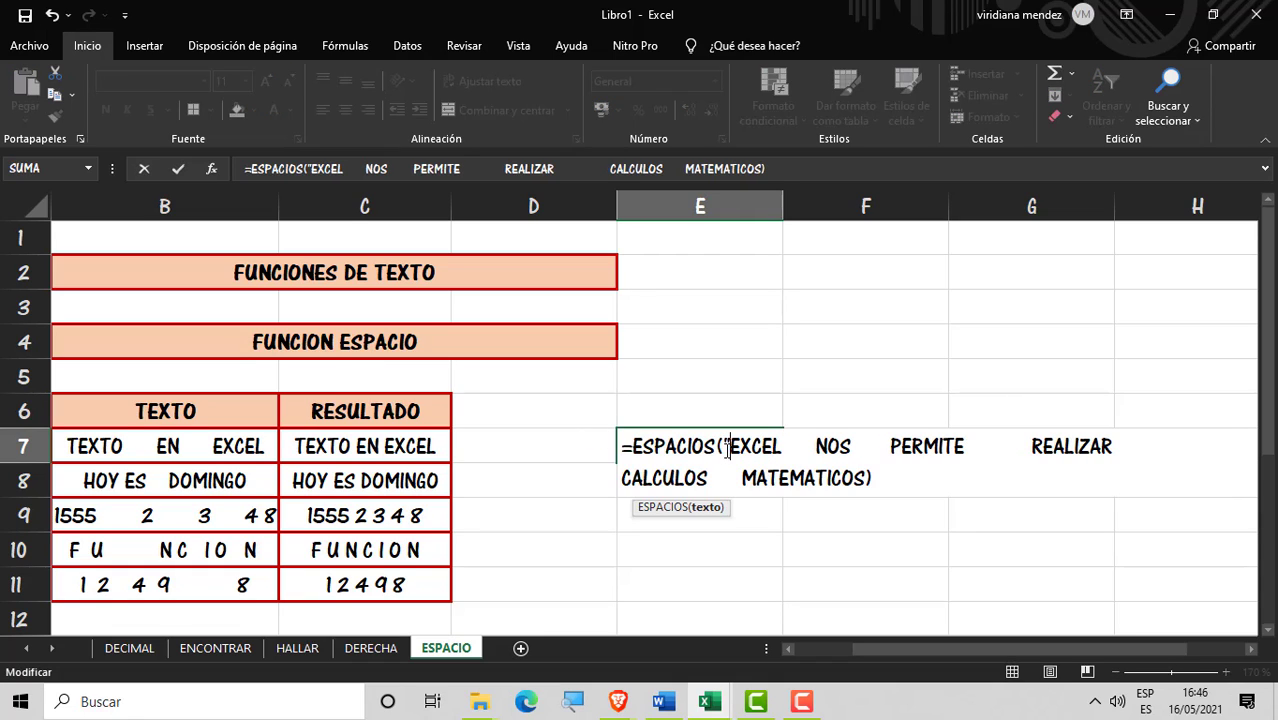
pyautogui.click(865, 480)
pyautogui.write('"')
pyautogui.press('Return')
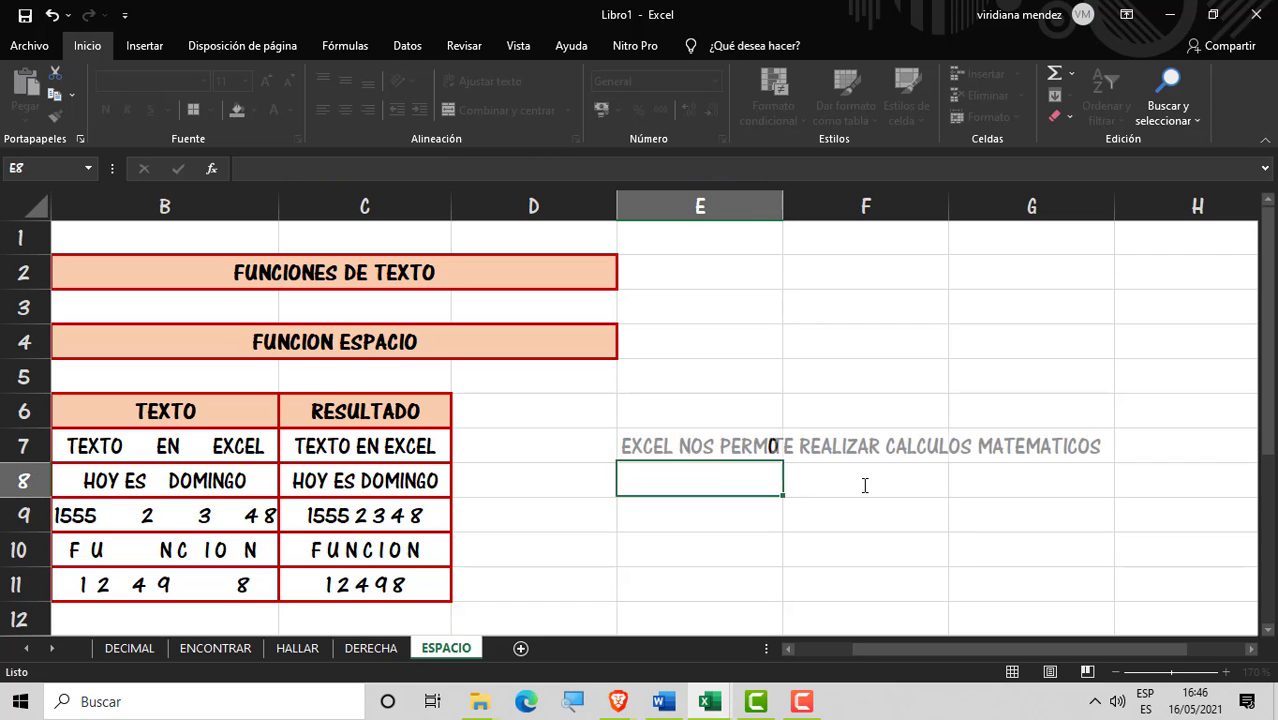
pyautogui.click(864, 485)
pyautogui.click(741, 438)
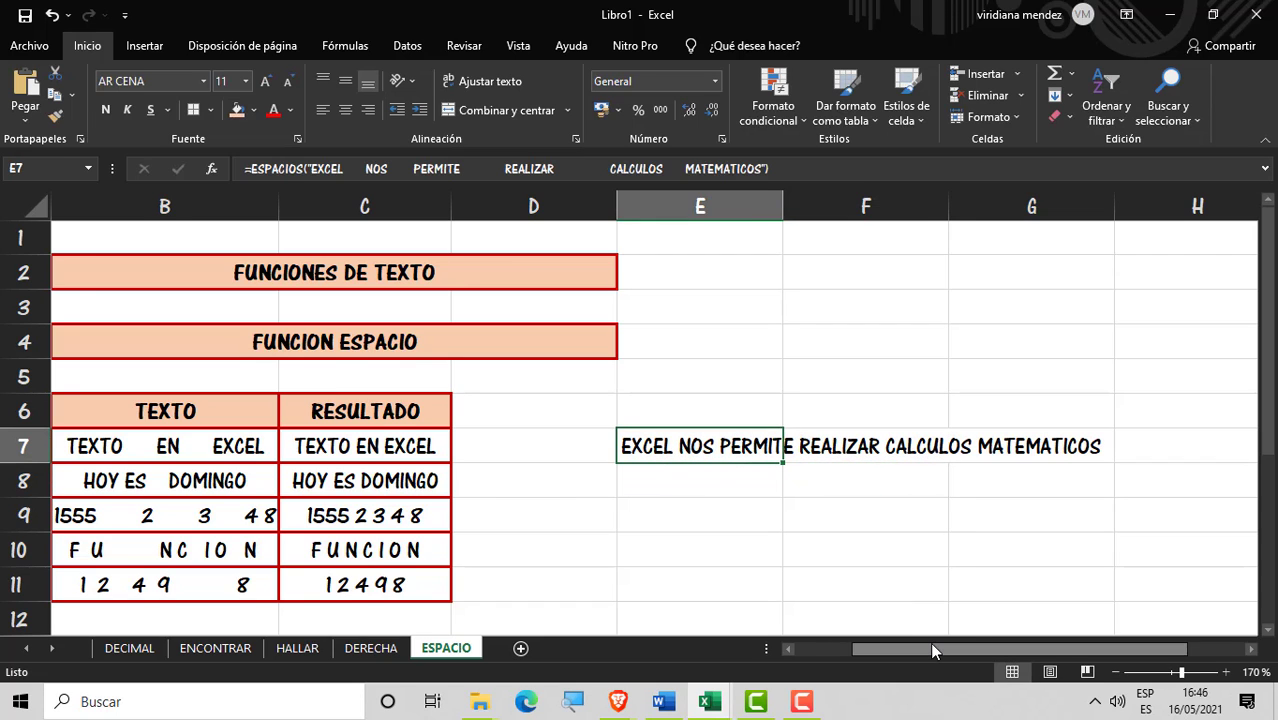
# Step: Review the ESPACIOS formula in E7 and compare its spaced text with the cell's result
pyautogui.moveTo(930, 642); pyautogui.dragTo(894, 635)
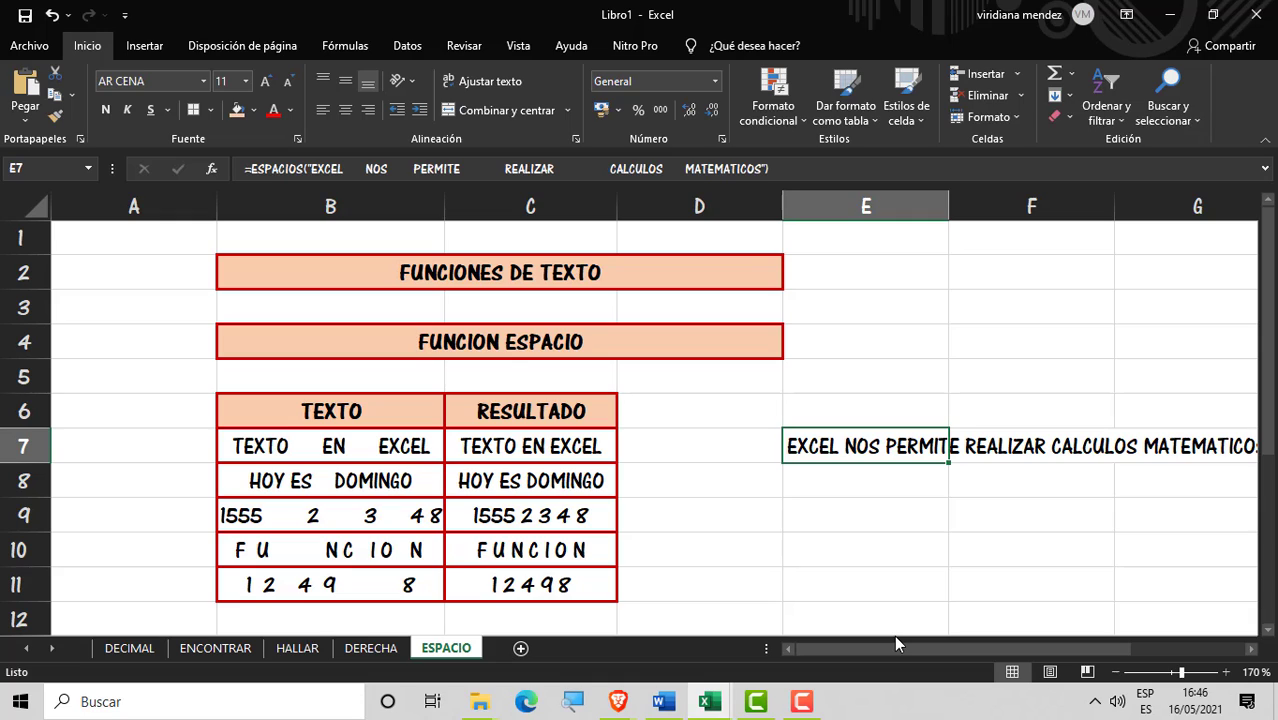
pyautogui.press('F9')
pyautogui.press('F9')
pyautogui.doubleClick(928, 446)
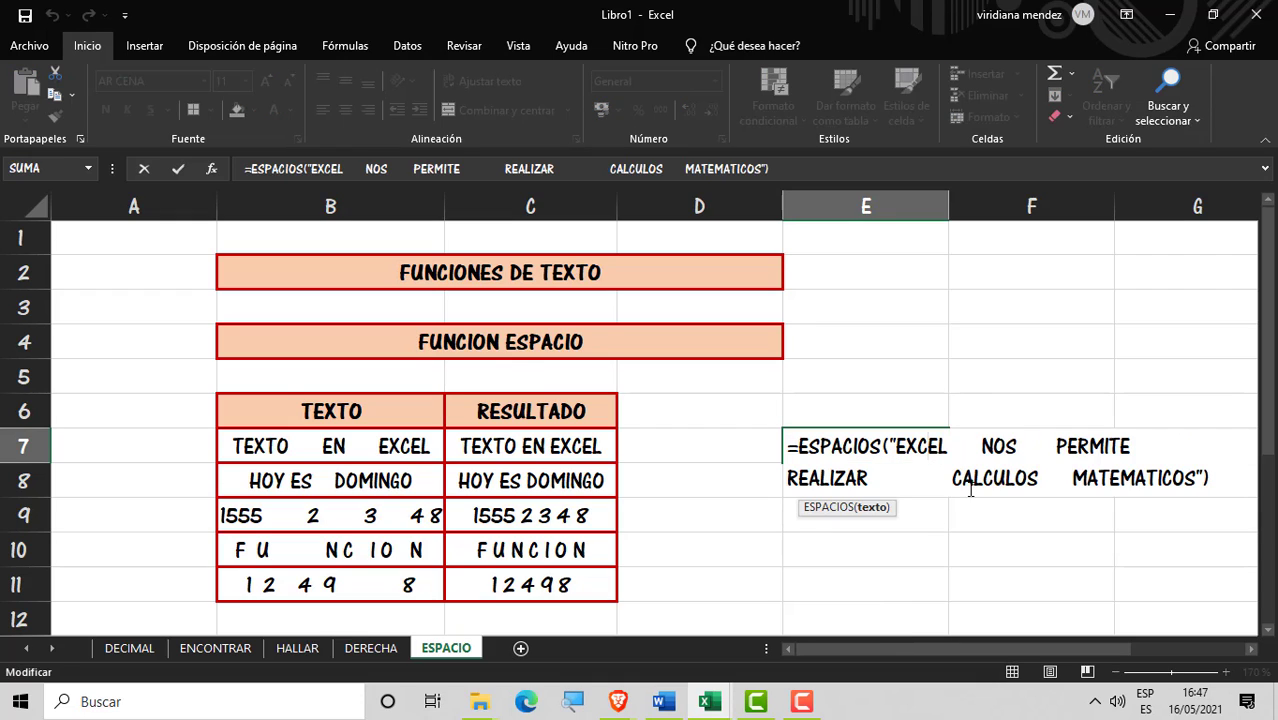
pyautogui.click(1043, 478)
pyautogui.press('Return')
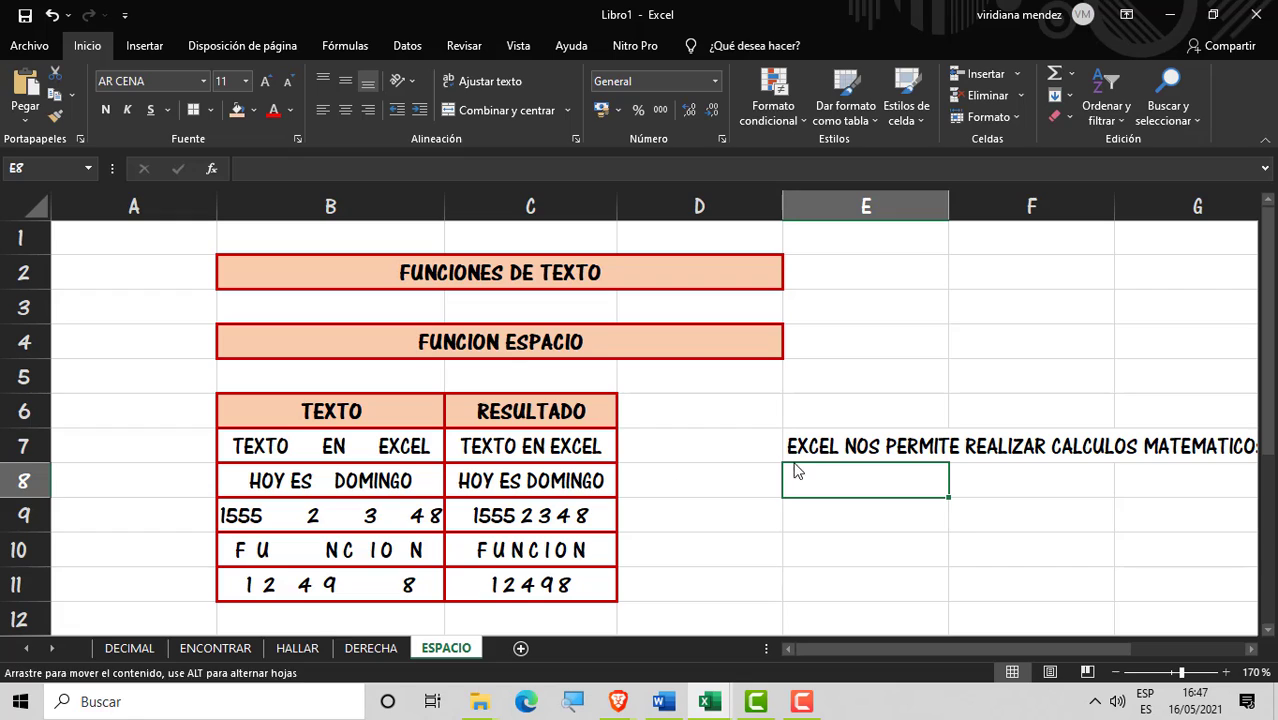
pyautogui.click(818, 437)
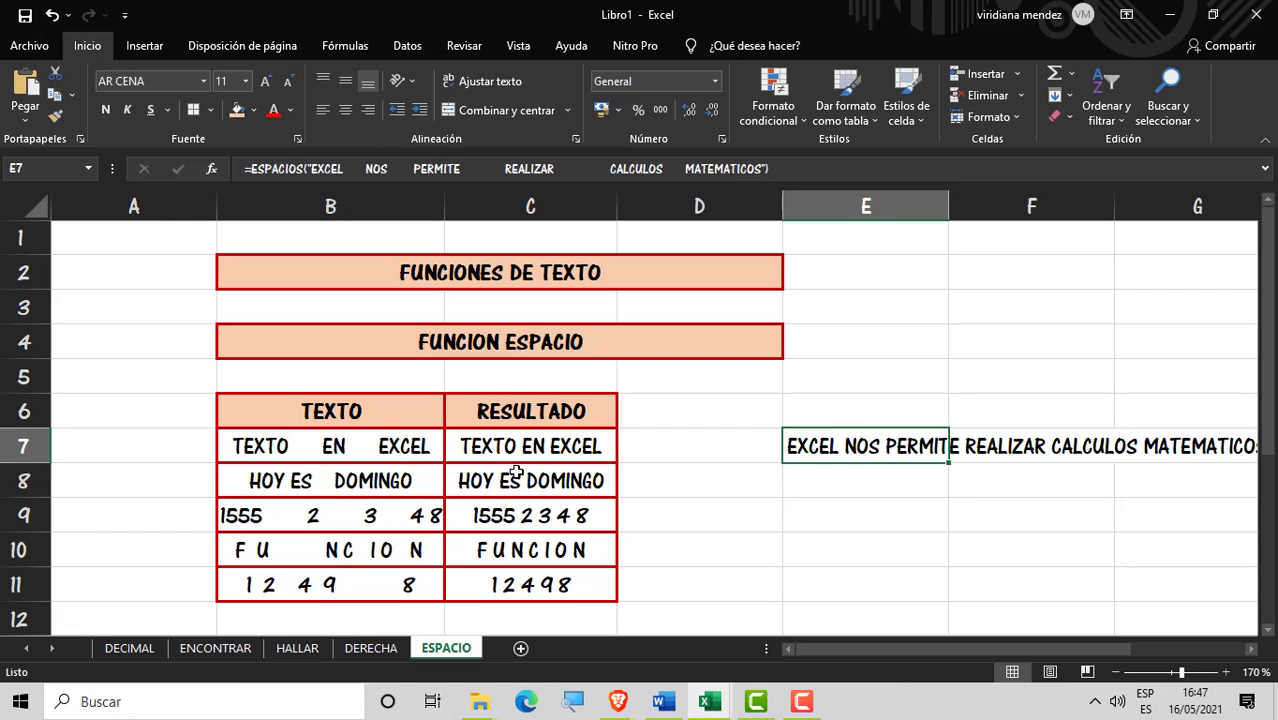
pyautogui.click(955, 573)
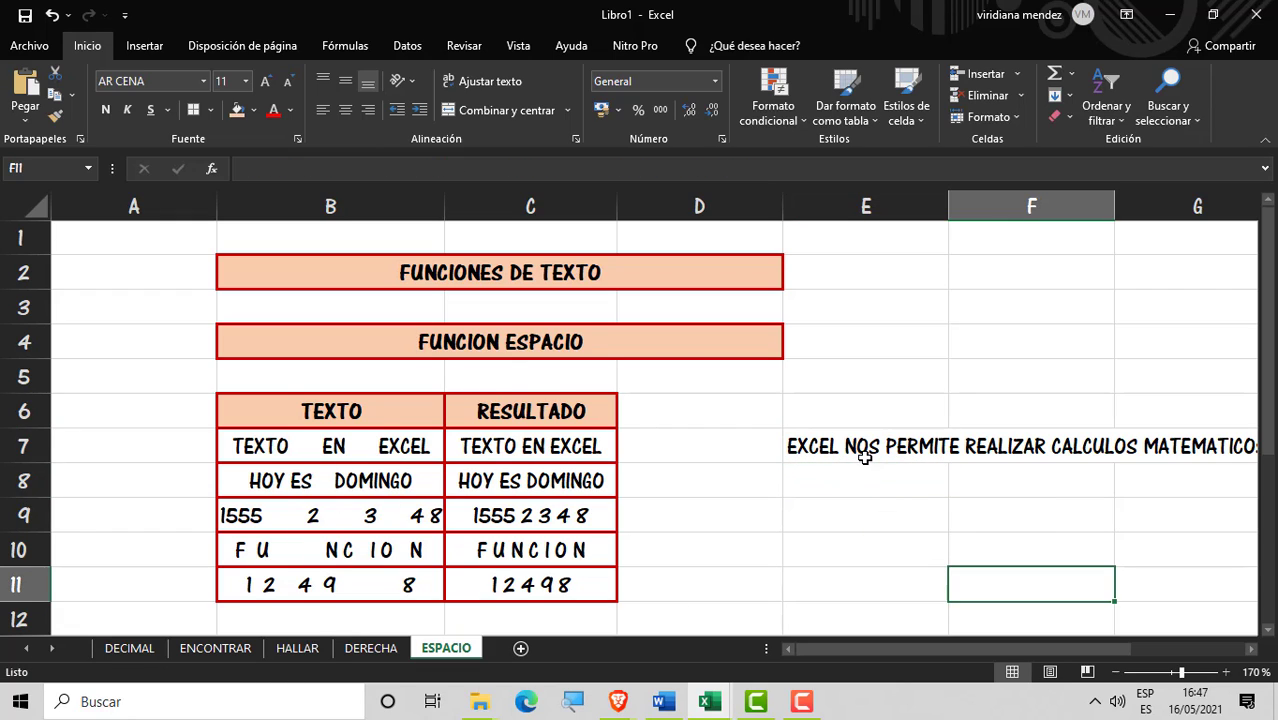
pyautogui.click(864, 457)
pyautogui.click(864, 508)
pyautogui.click(1003, 570)
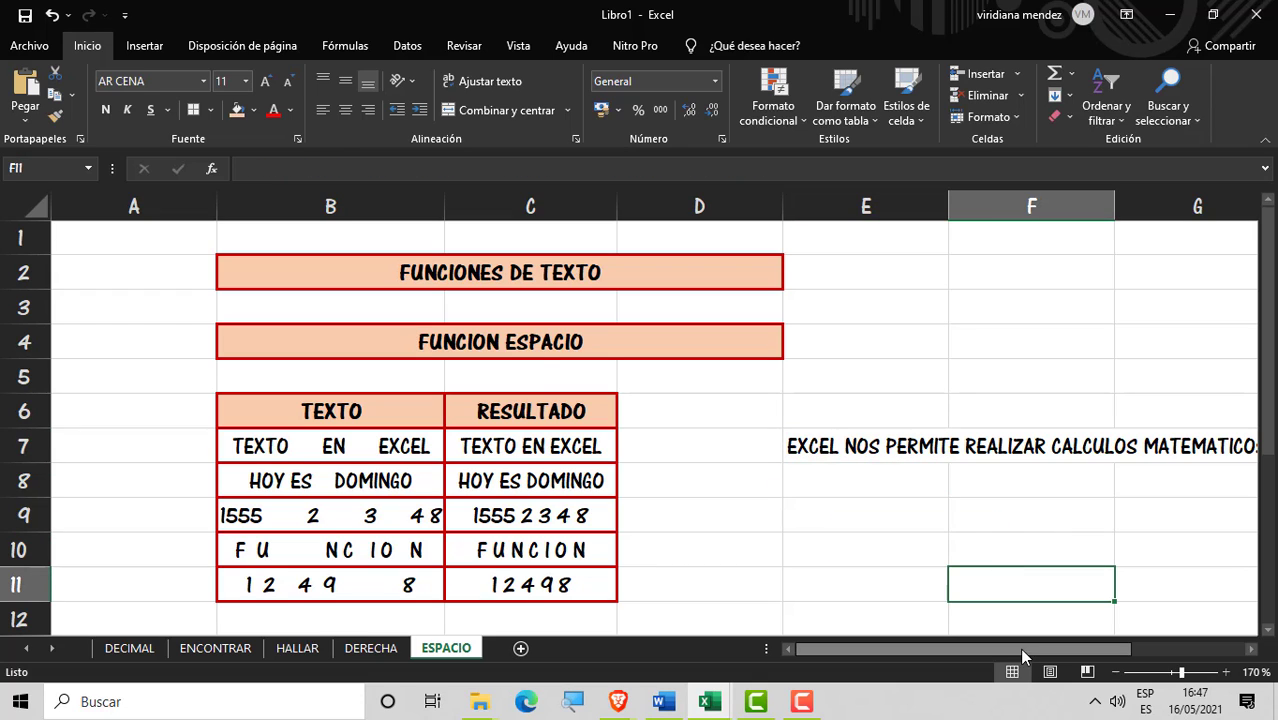
pyautogui.click(1024, 646)
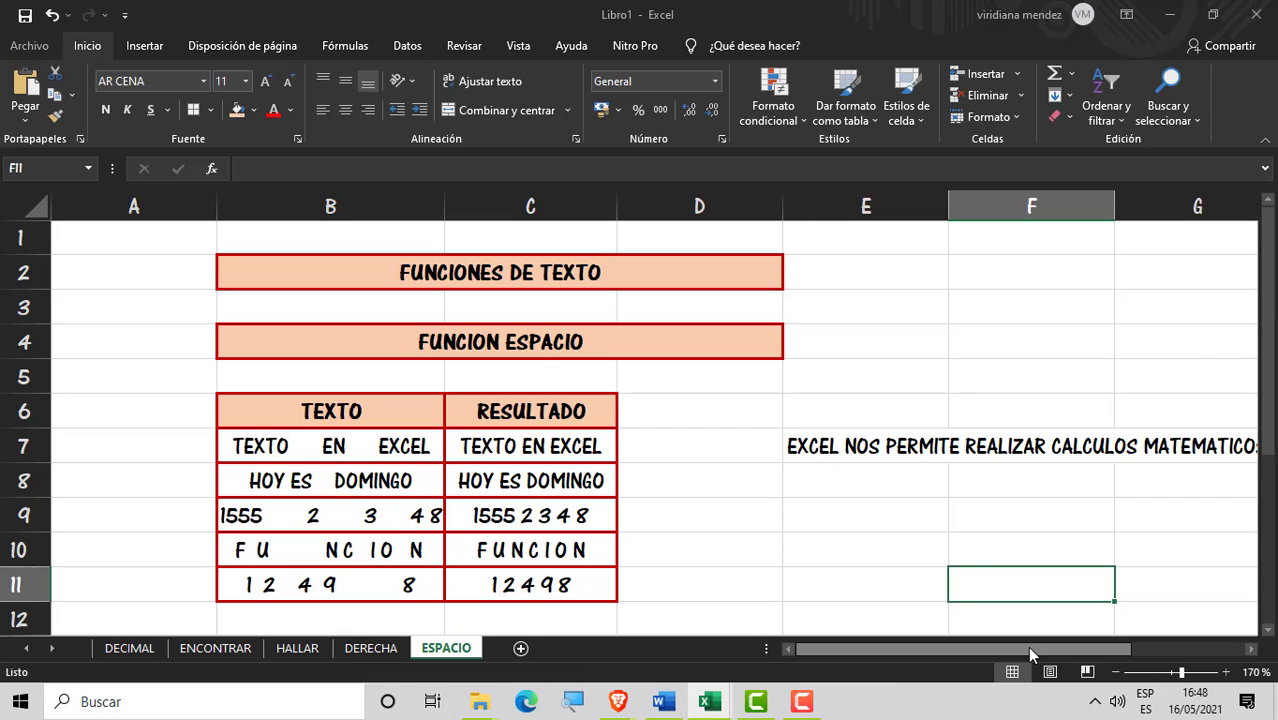
# Step: Add a new worksheet and copy the two headings in B2:D4 of the ESPACIO sheet to cell B2 of it
pyautogui.click(518, 651)
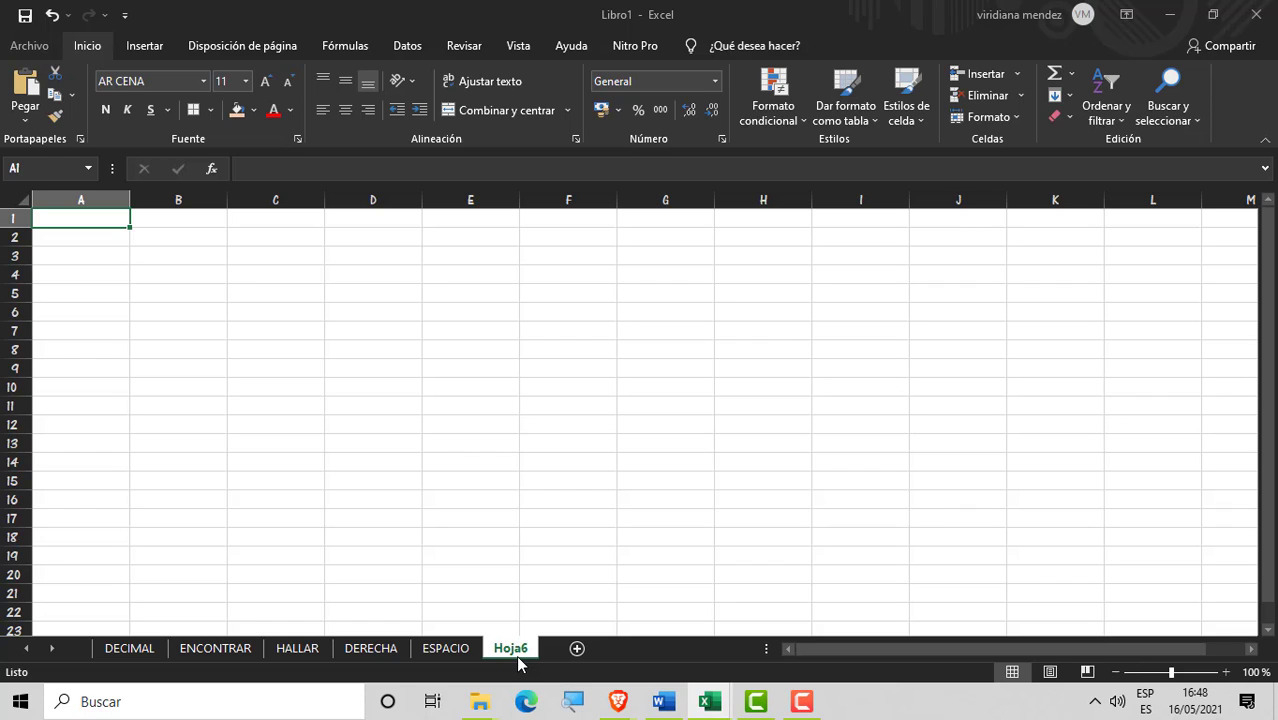
pyautogui.click(445, 652)
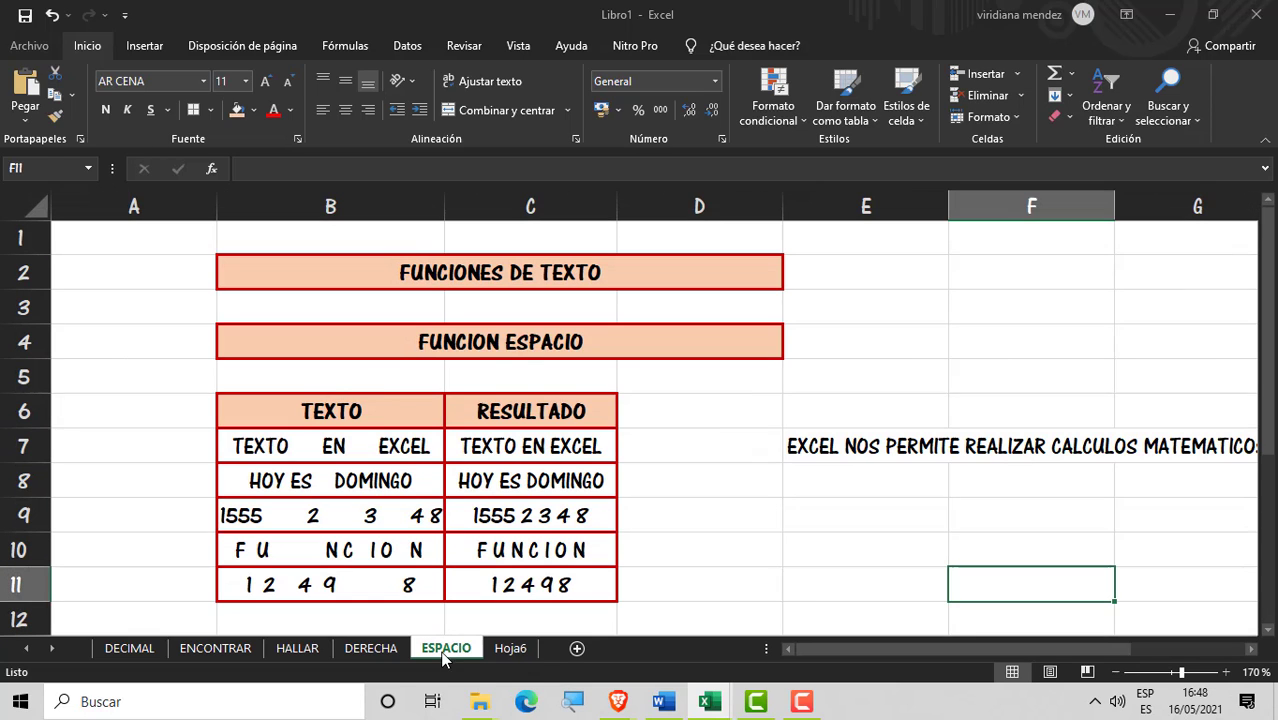
pyautogui.click(425, 265)
pyautogui.moveTo(425, 265); pyautogui.dragTo(422, 335)
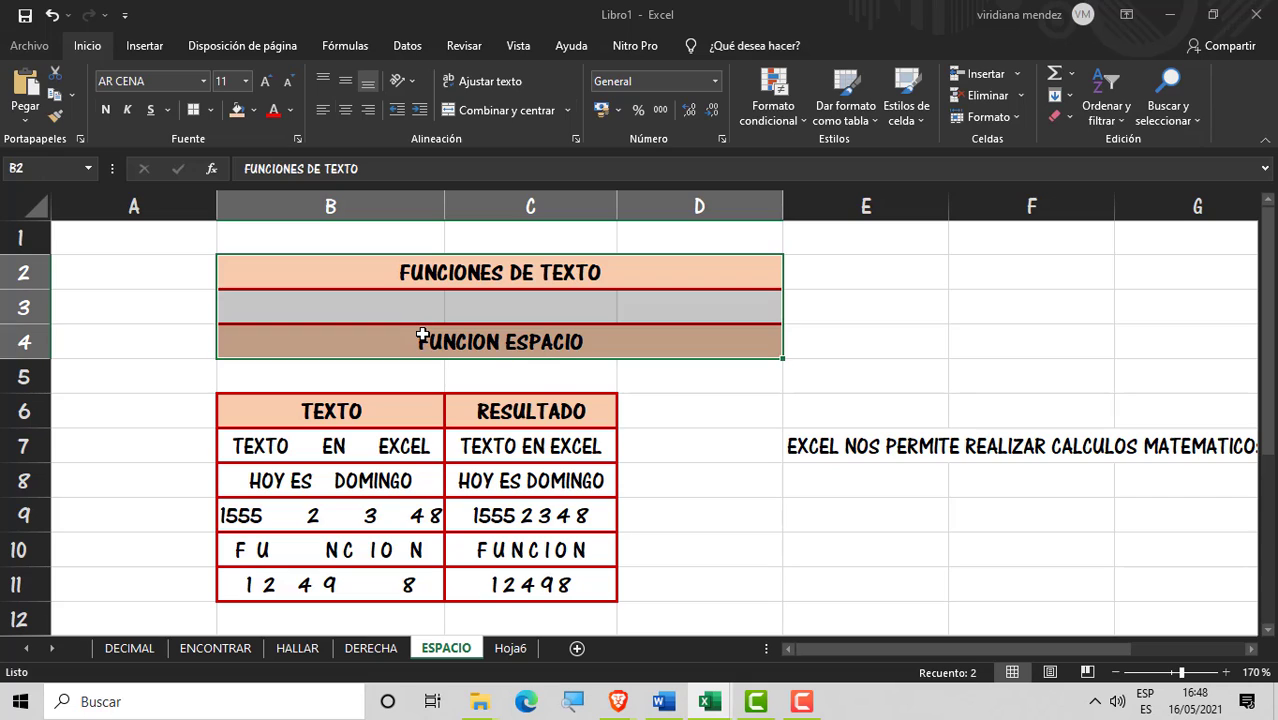
pyautogui.hotkey('ctrl', 'c')
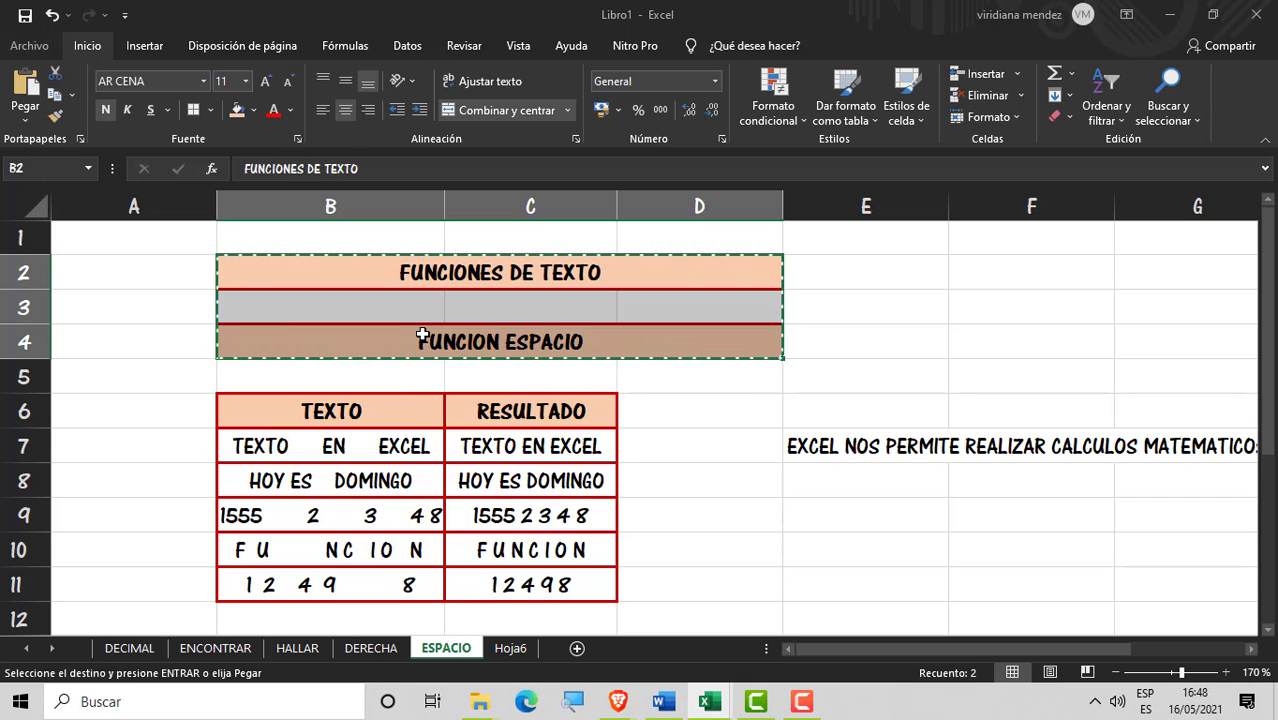
pyautogui.click(510, 648)
pyautogui.click(216, 245)
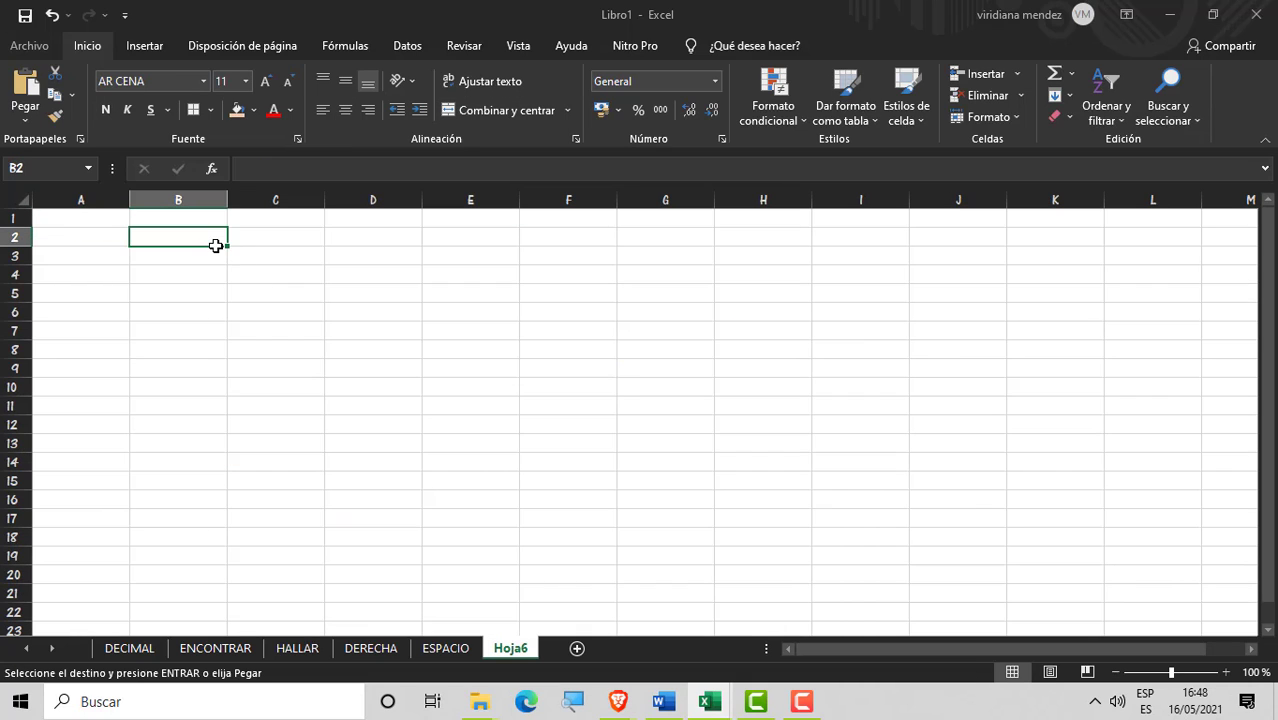
pyautogui.hotkey('ctrl', 'v')
# Step: Change the copied heading in B4 of the new sheet to FUNCION IGUAL
pyautogui.click(210, 361)
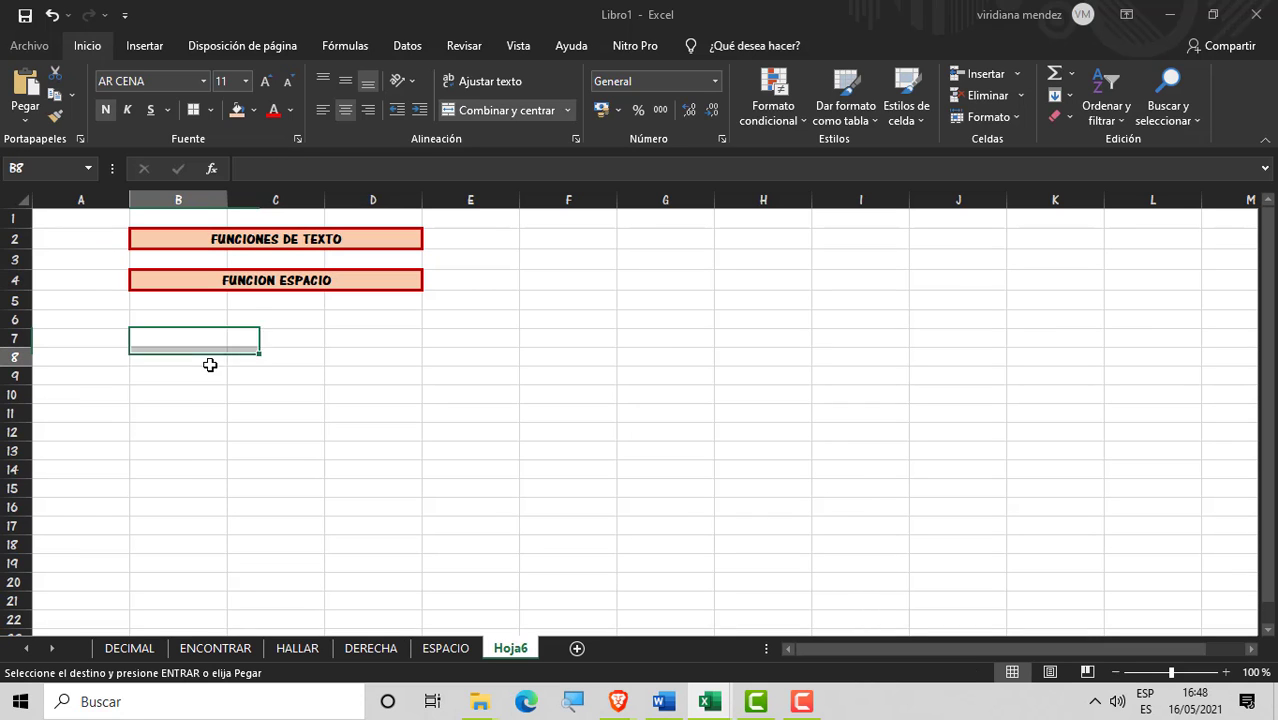
pyautogui.click(1227, 673)
pyautogui.click(1227, 673)
pyautogui.click(1227, 673)
pyautogui.click(1227, 673)
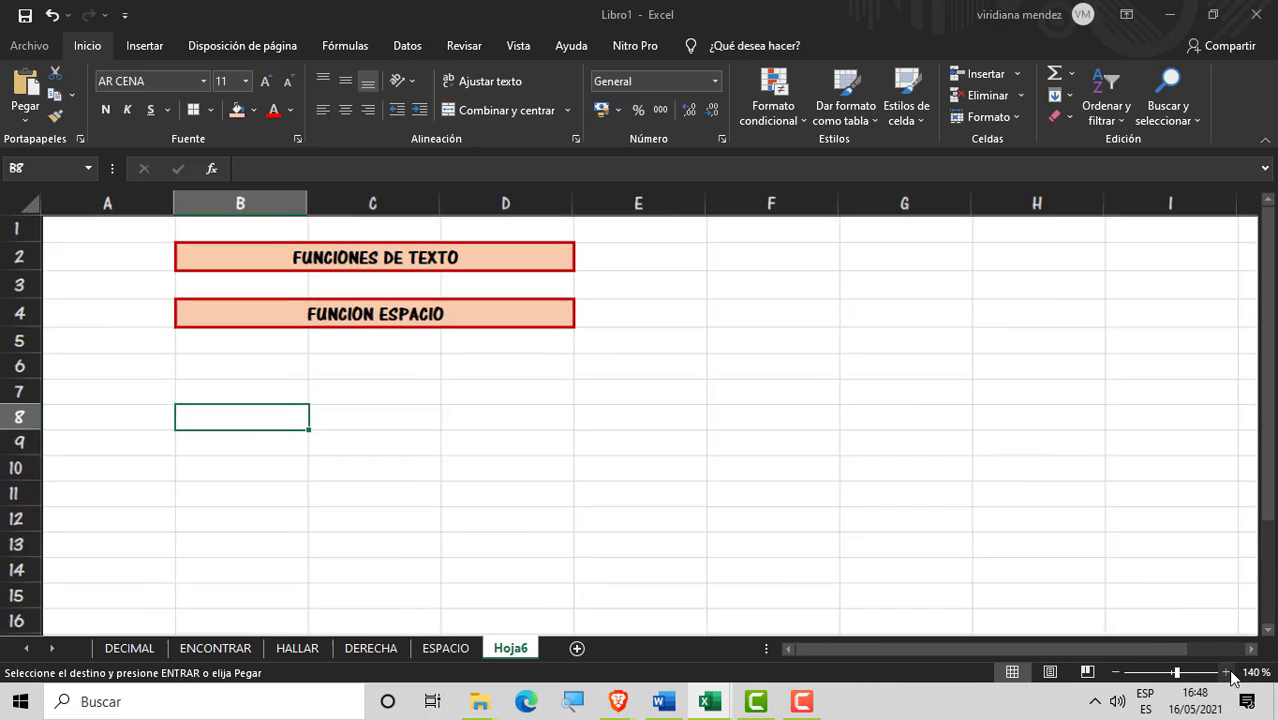
pyautogui.click(1227, 673)
pyautogui.doubleClick(576, 328)
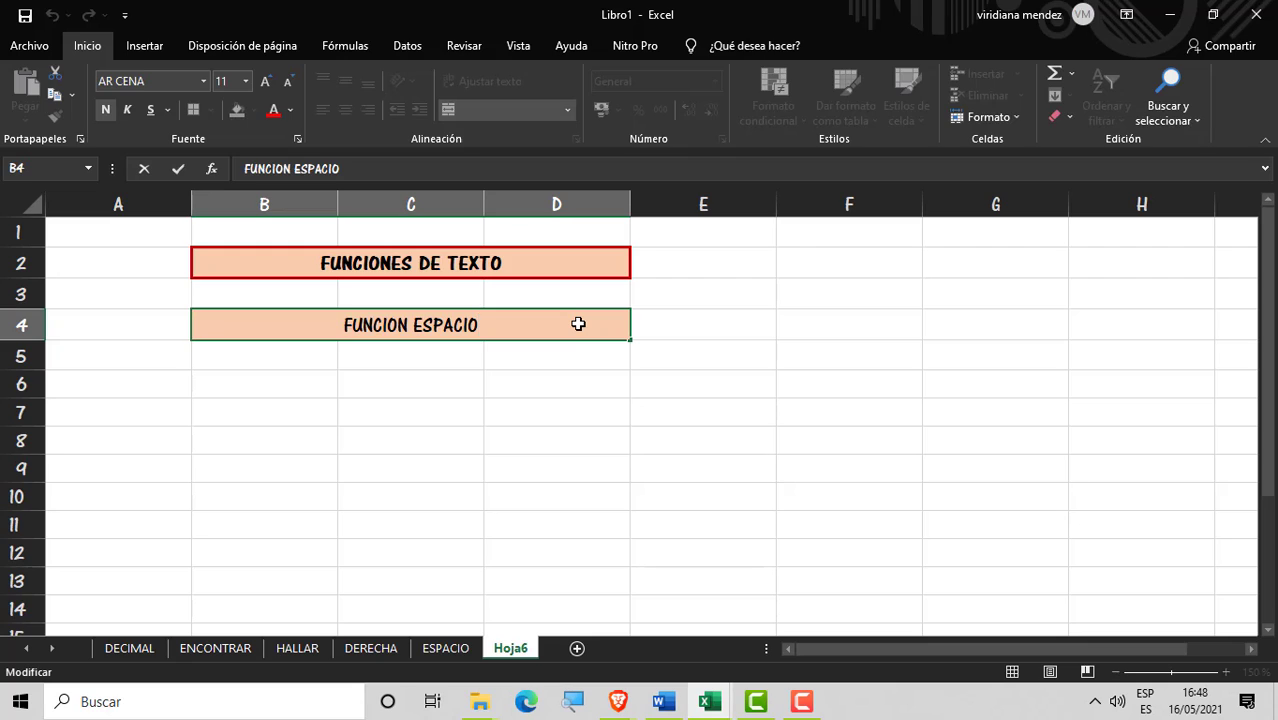
pyautogui.press('BackSpace')
pyautogui.press('BackSpace')
pyautogui.press('BackSpace')
pyautogui.press('BackSpace')
pyautogui.press('BackSpace')
pyautogui.press('BackSpace')
pyautogui.press('BackSpace')
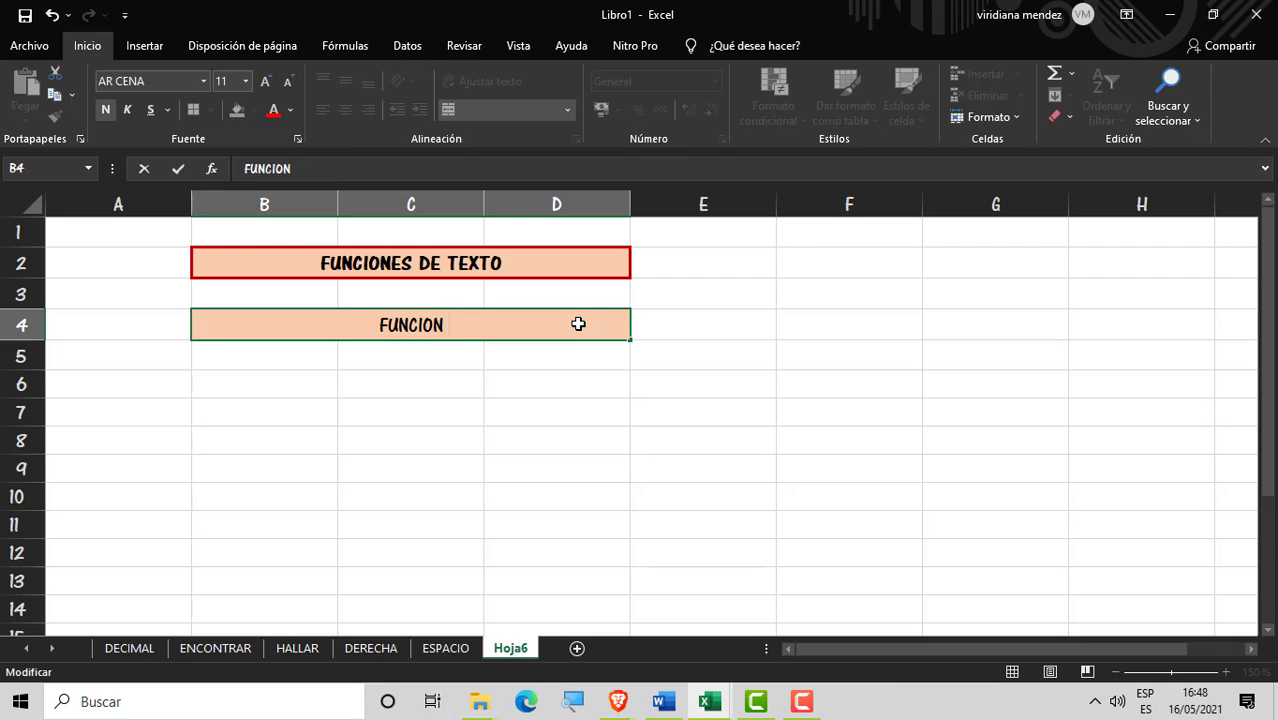
pyautogui.write('IGUAL')
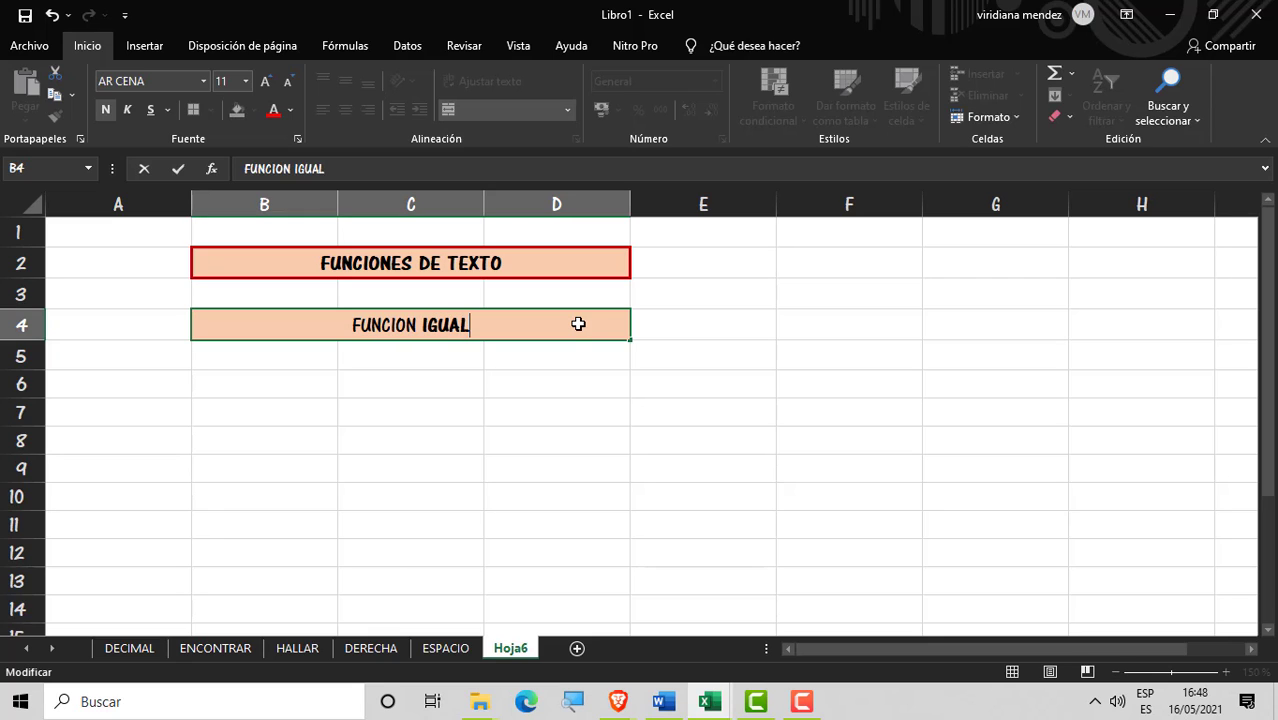
# Step: Enter CADENA DE TEXTO in B6, and merge and center B6:E6 and the row below it, B7:E7
pyautogui.click(315, 376)
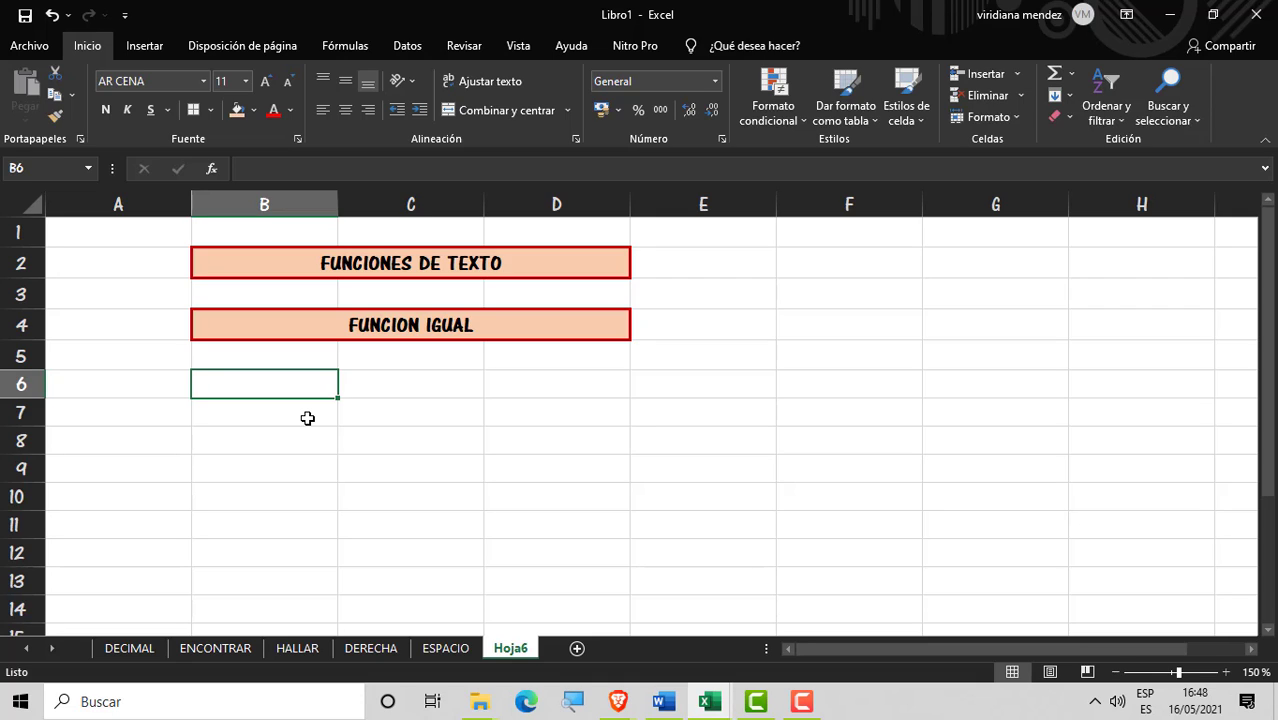
pyautogui.write('CADENA D')
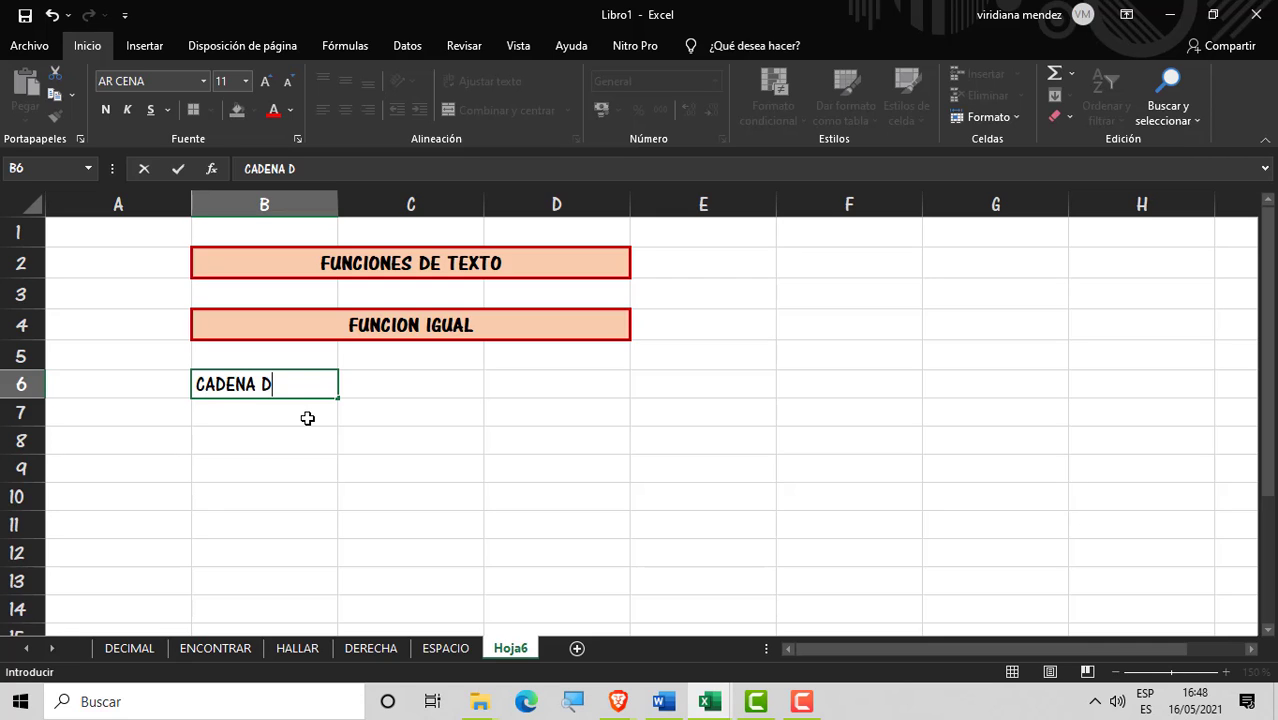
pyautogui.write('E TEXTO')
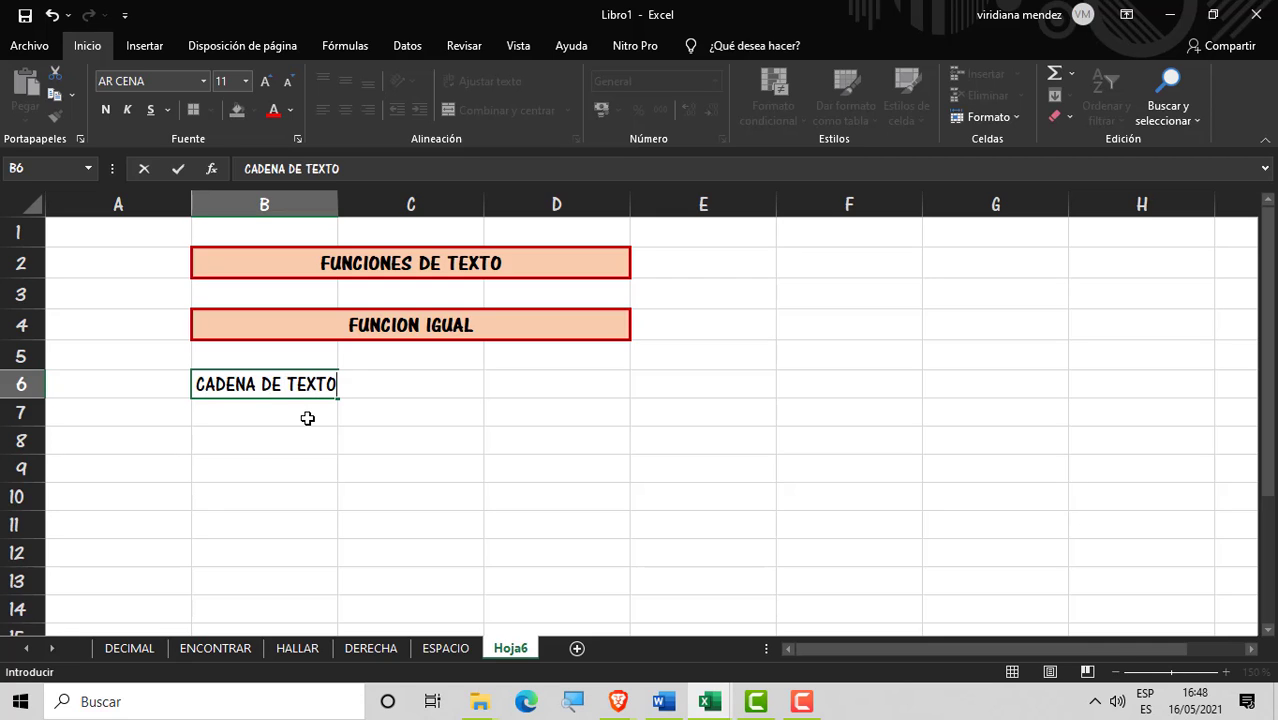
pyautogui.press('Return')
pyautogui.moveTo(542, 426); pyautogui.dragTo(688, 408)
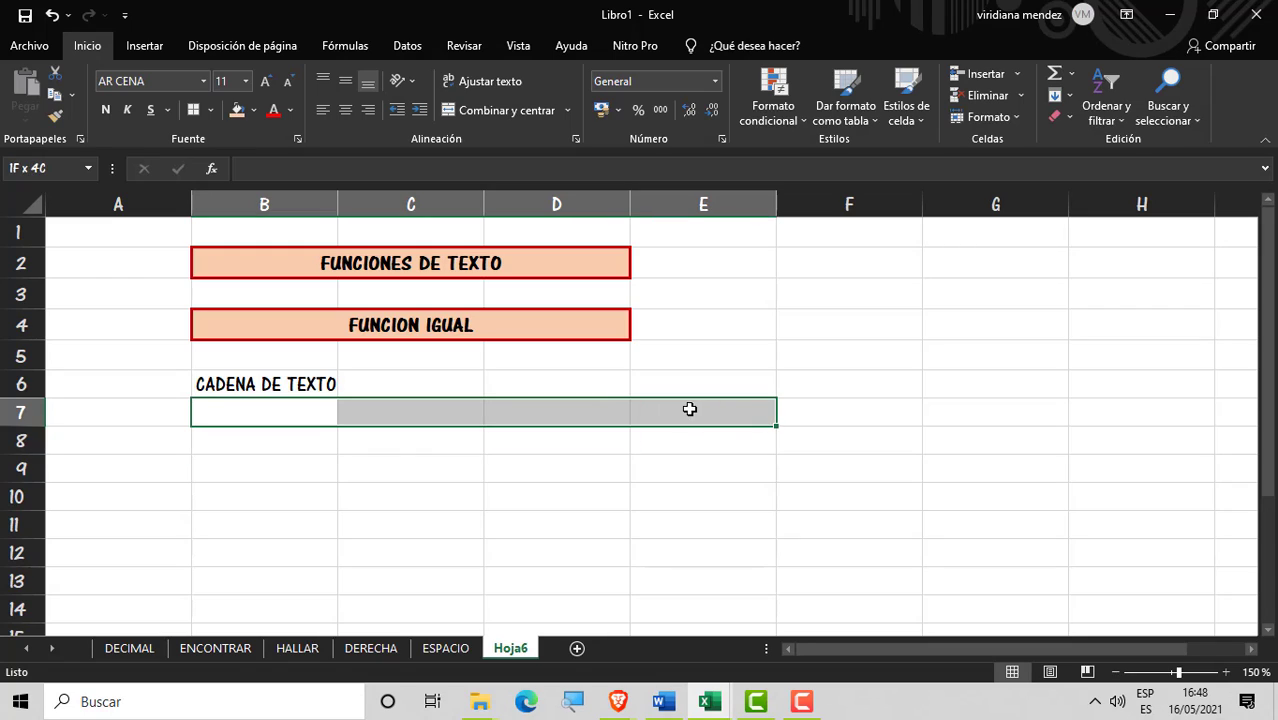
pyautogui.click(495, 110)
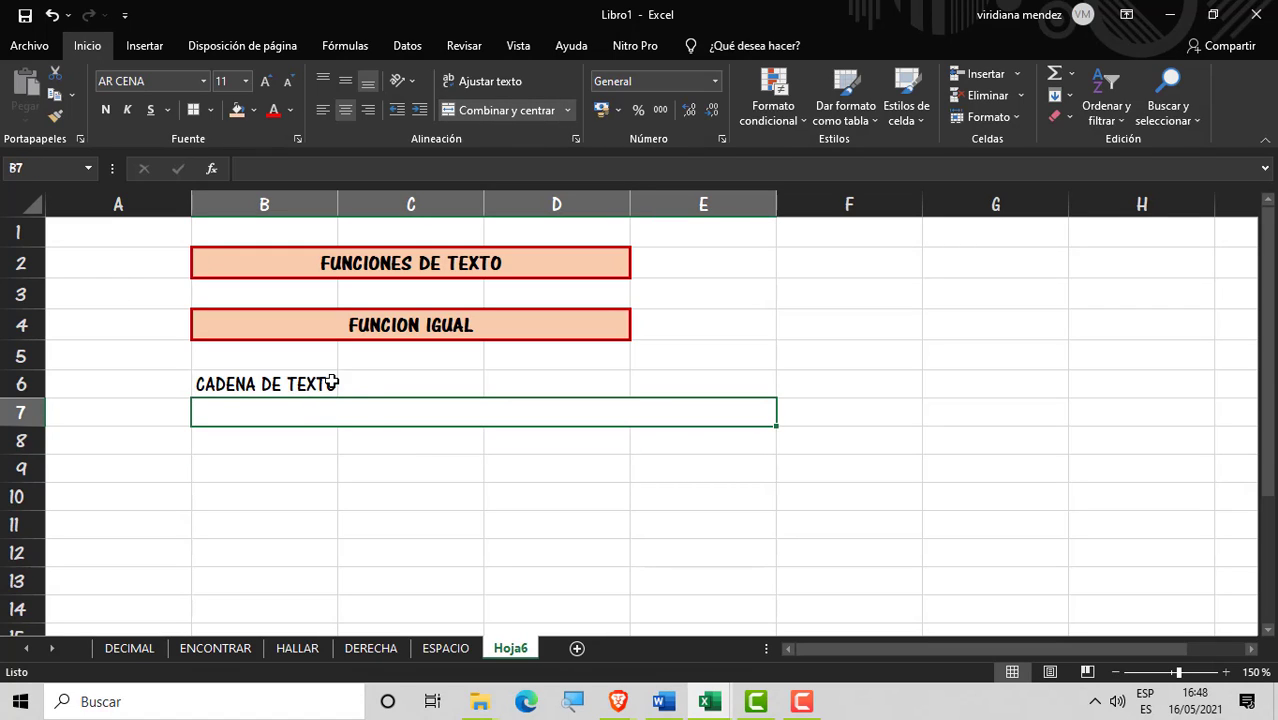
pyautogui.moveTo(337, 383); pyautogui.dragTo(719, 376)
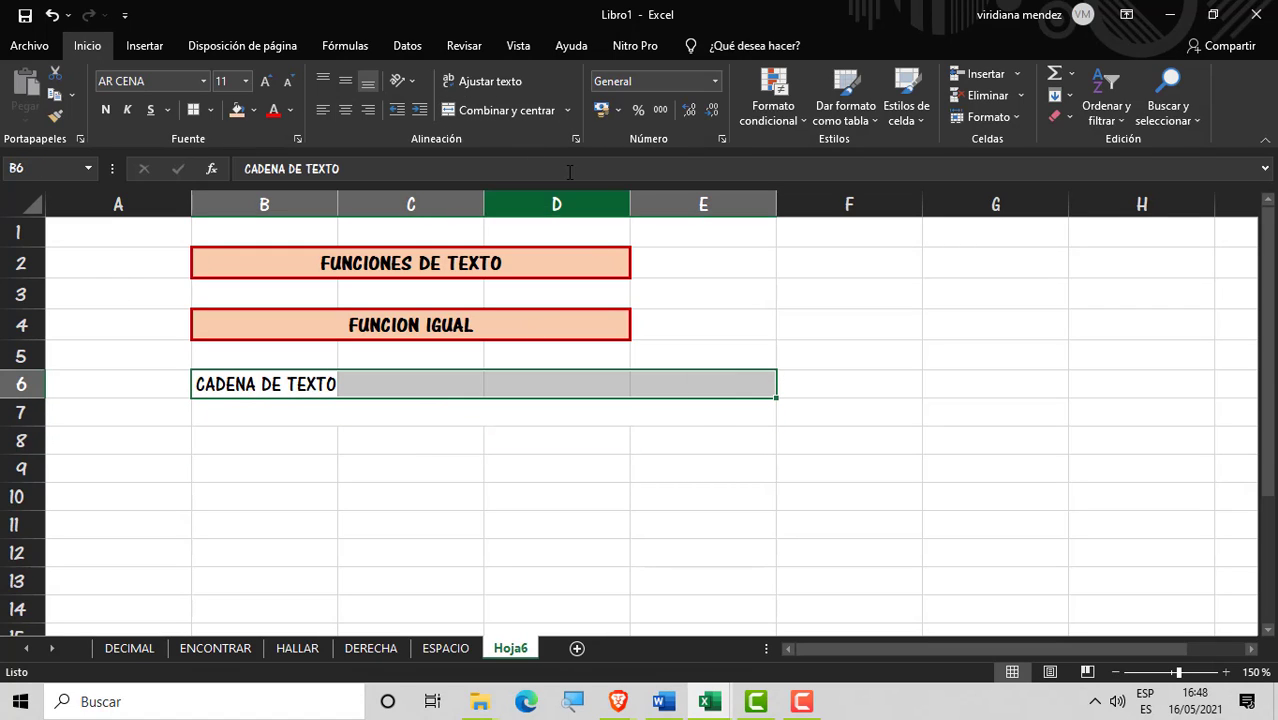
pyautogui.click(495, 110)
# Step: Give the CADENA DE TEXTO heading a light orange fill and bold text, and put red borders around B6:E7
pyautogui.click(236, 110)
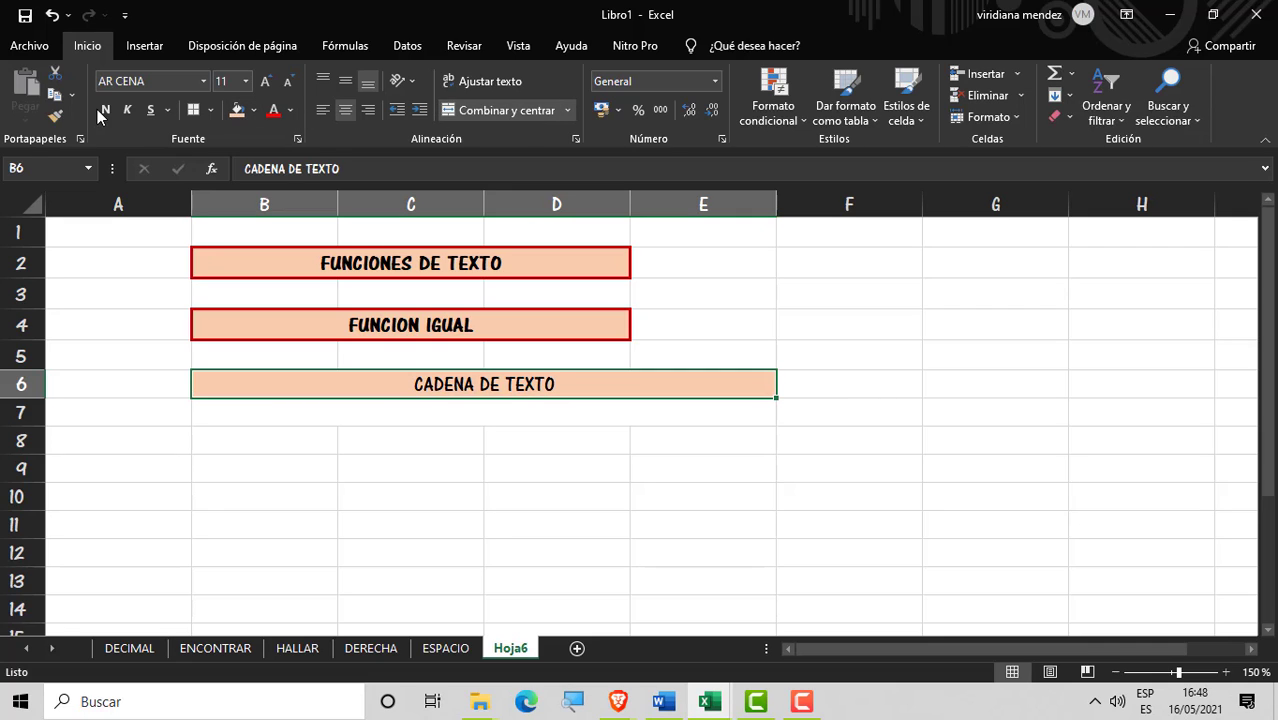
pyautogui.click(105, 110)
pyautogui.click(305, 412)
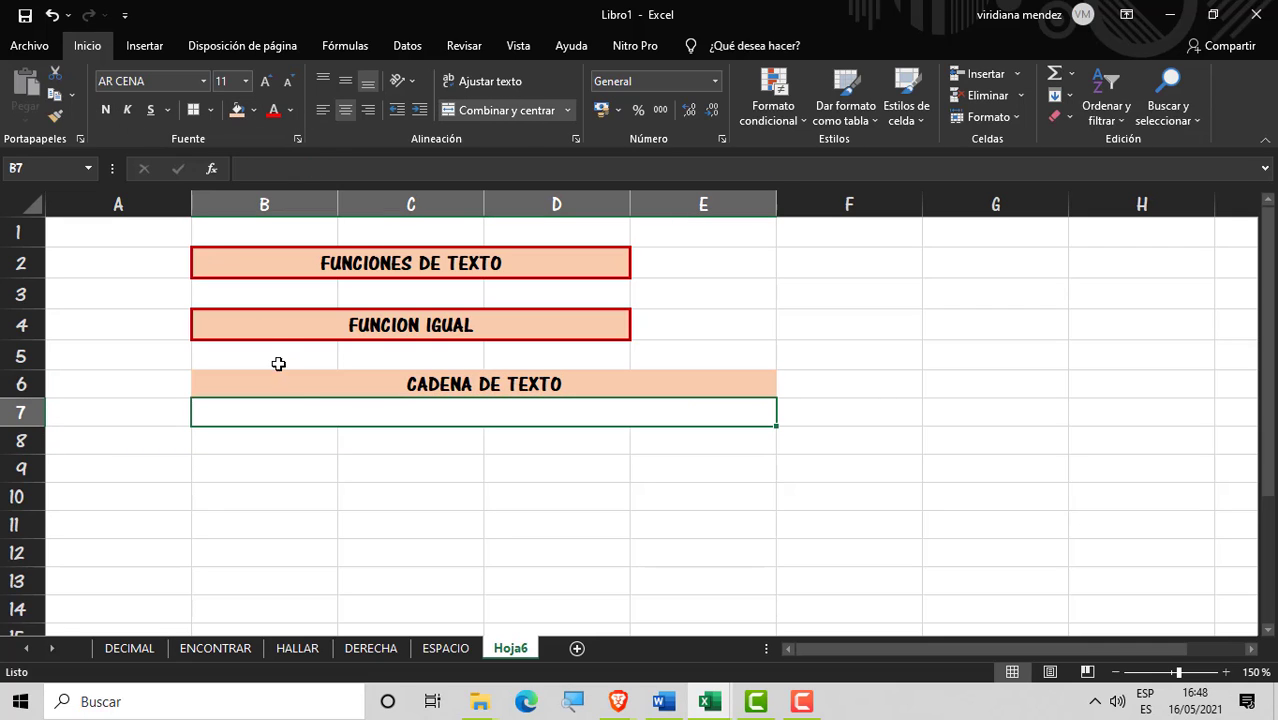
pyautogui.moveTo(274, 380); pyautogui.dragTo(280, 408)
pyautogui.click(191, 112)
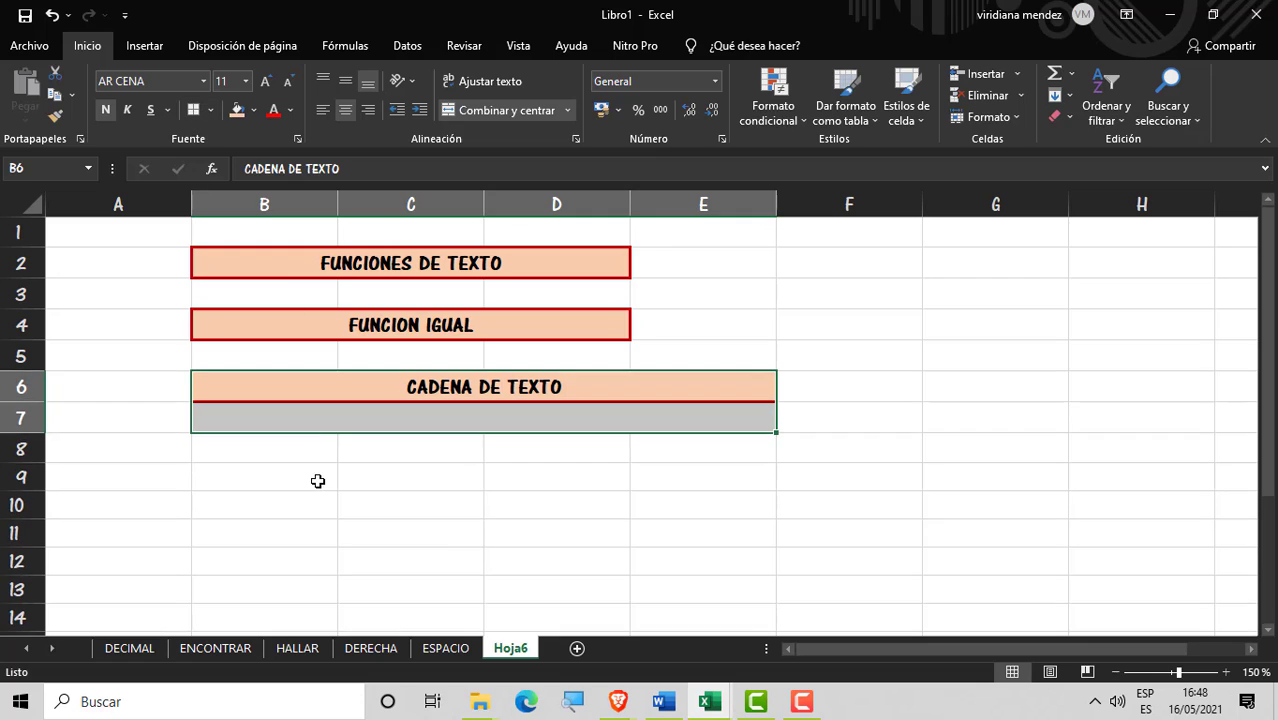
# Step: Enter COMPARAR in B9, and merge and center B9:E9 and B10:E10 separately
pyautogui.click(295, 473)
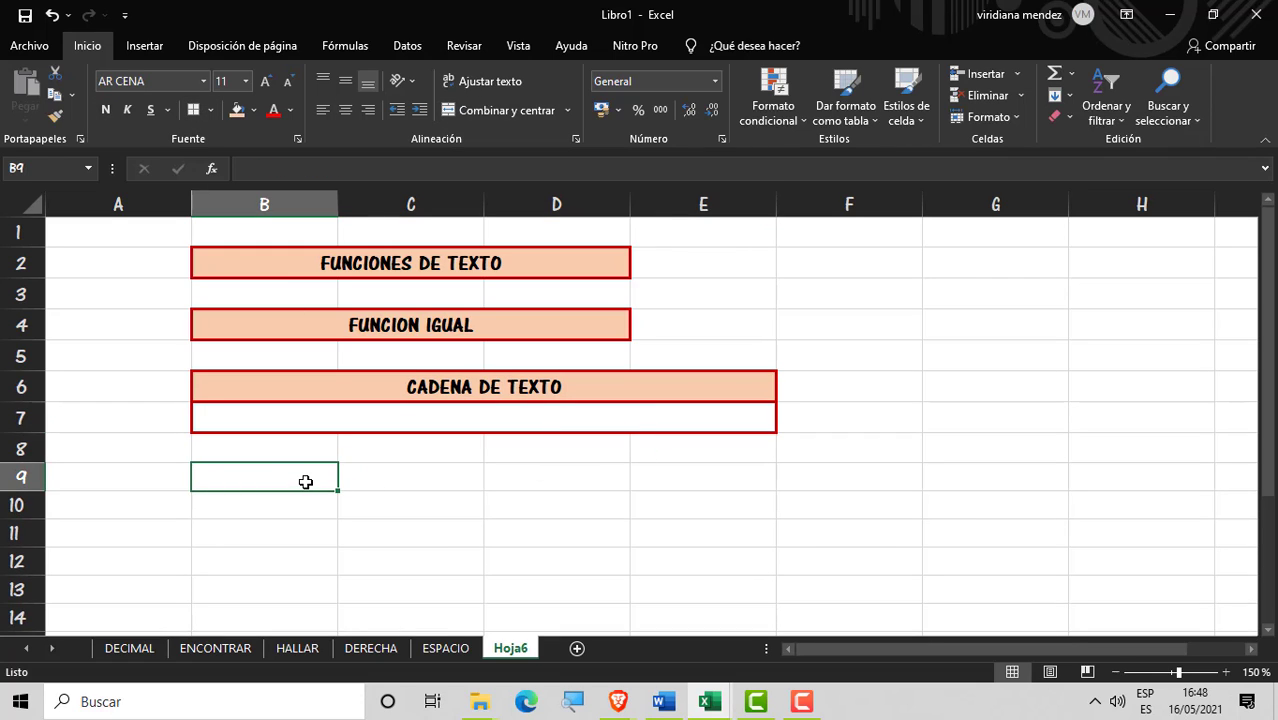
pyautogui.write('COMPARAR')
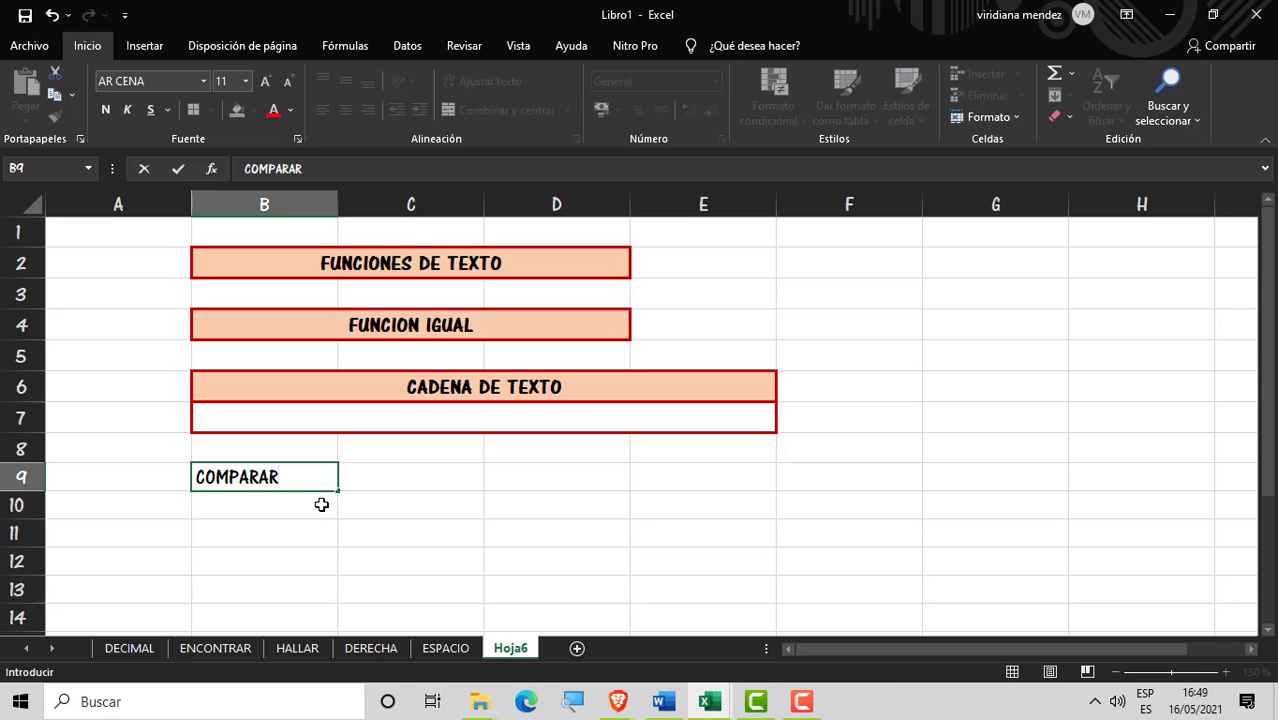
pyautogui.press('Return')
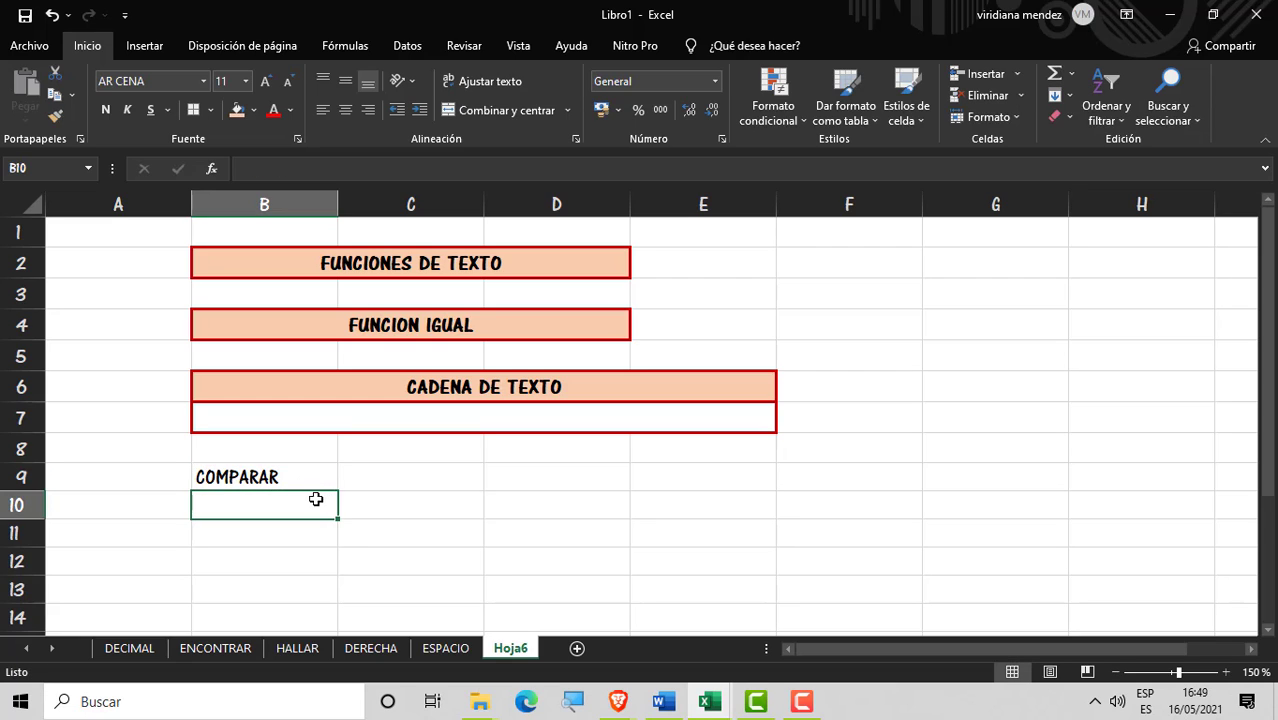
pyautogui.moveTo(314, 479); pyautogui.dragTo(667, 475)
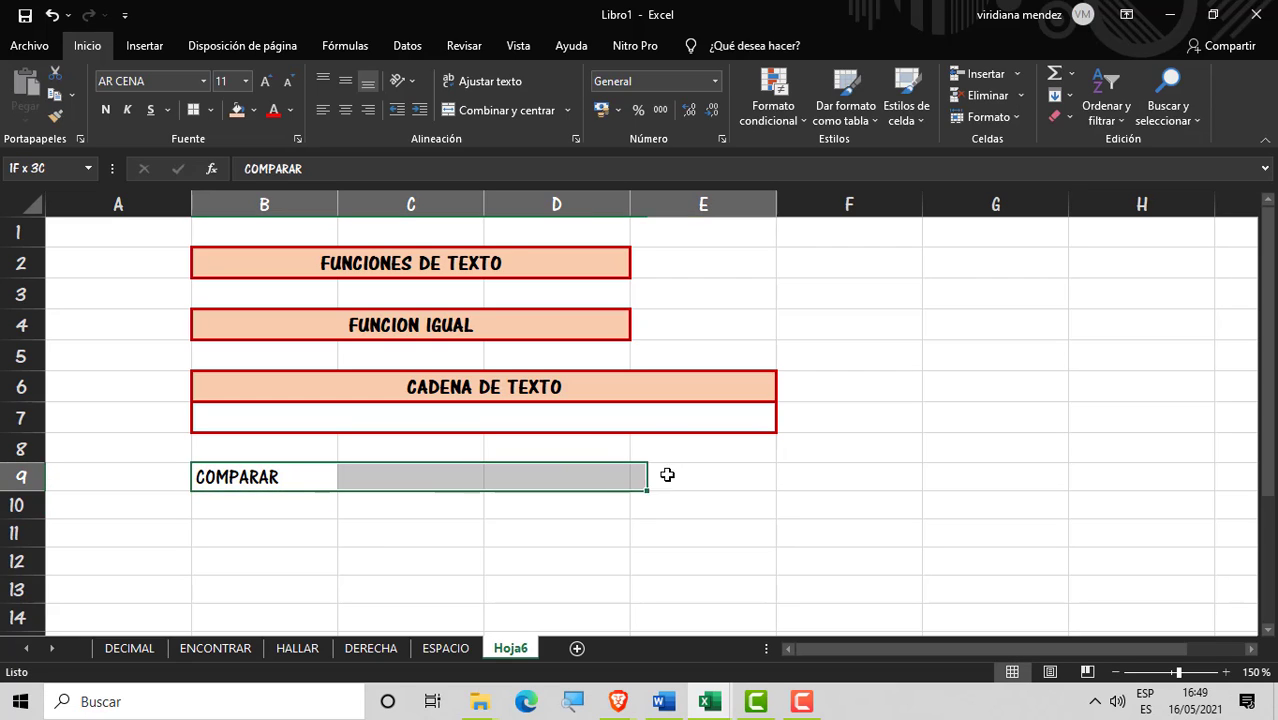
pyautogui.click(484, 112)
pyautogui.click(277, 497)
pyautogui.moveTo(277, 497); pyautogui.dragTo(702, 505)
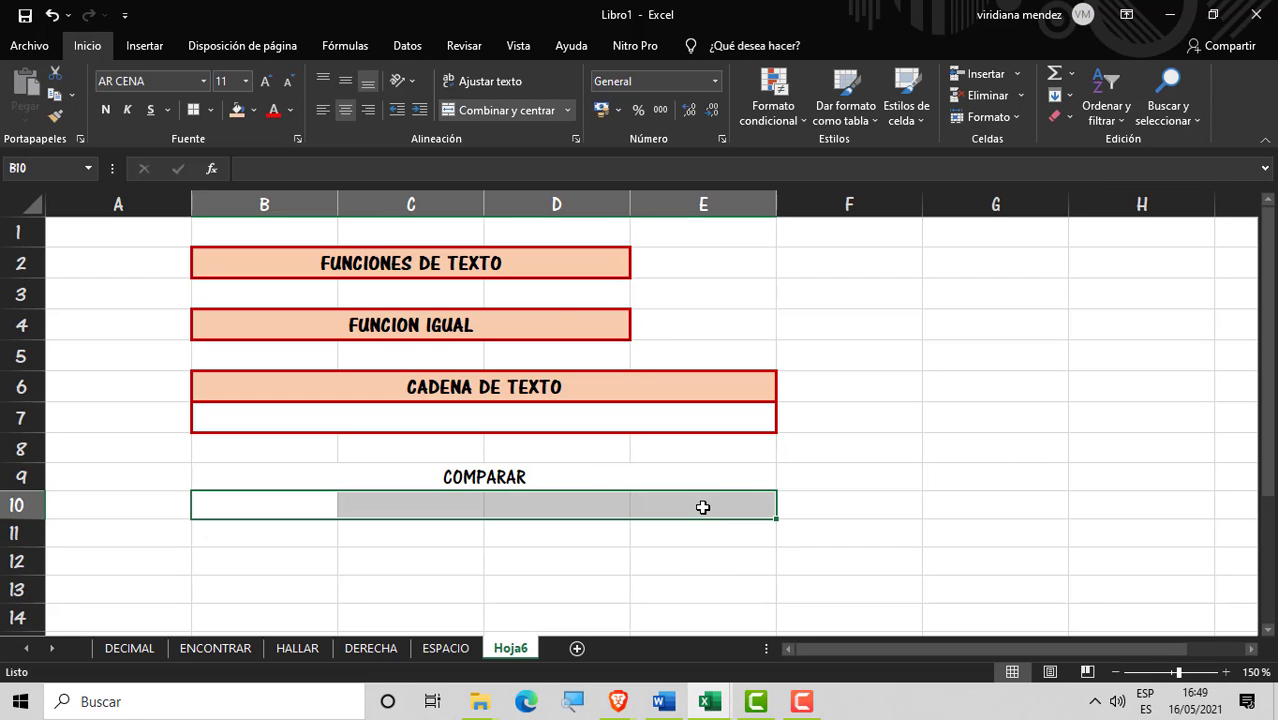
pyautogui.click(517, 111)
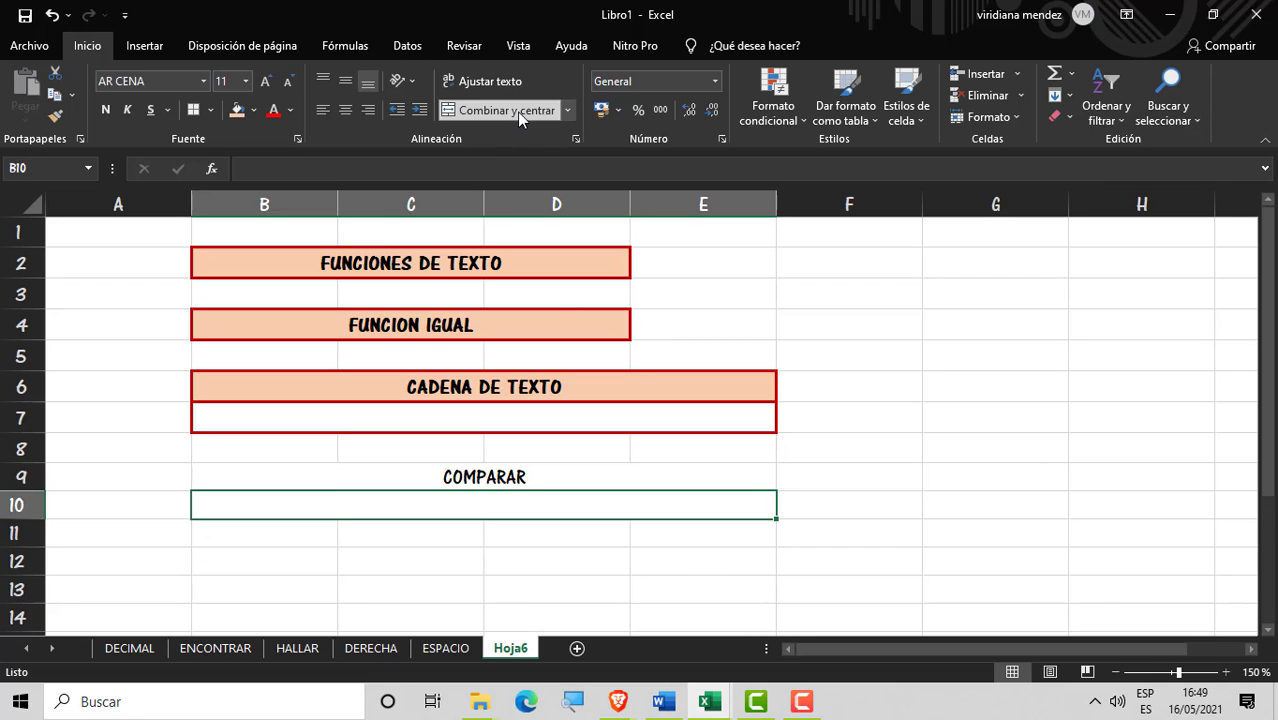
# Step: Put red borders around B9:E10 and give the COMPARAR heading a light orange fill and bold text
pyautogui.click(464, 484)
pyautogui.click(193, 110)
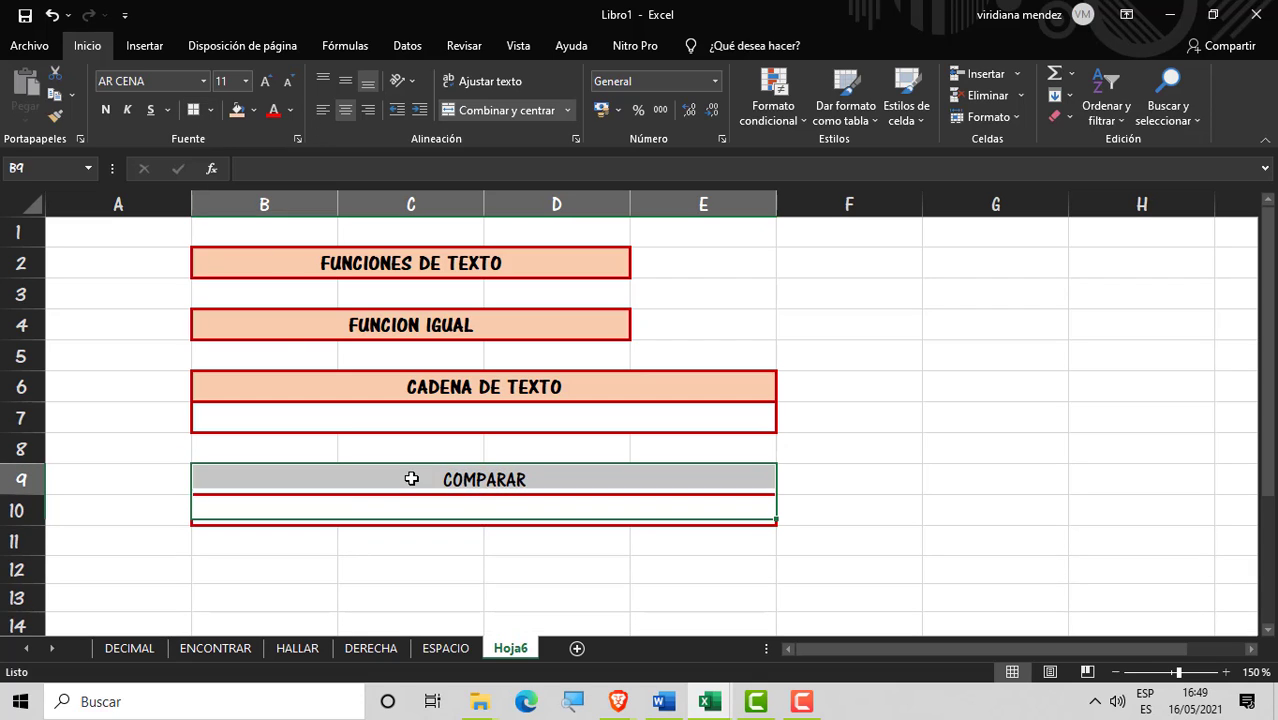
pyautogui.click(237, 110)
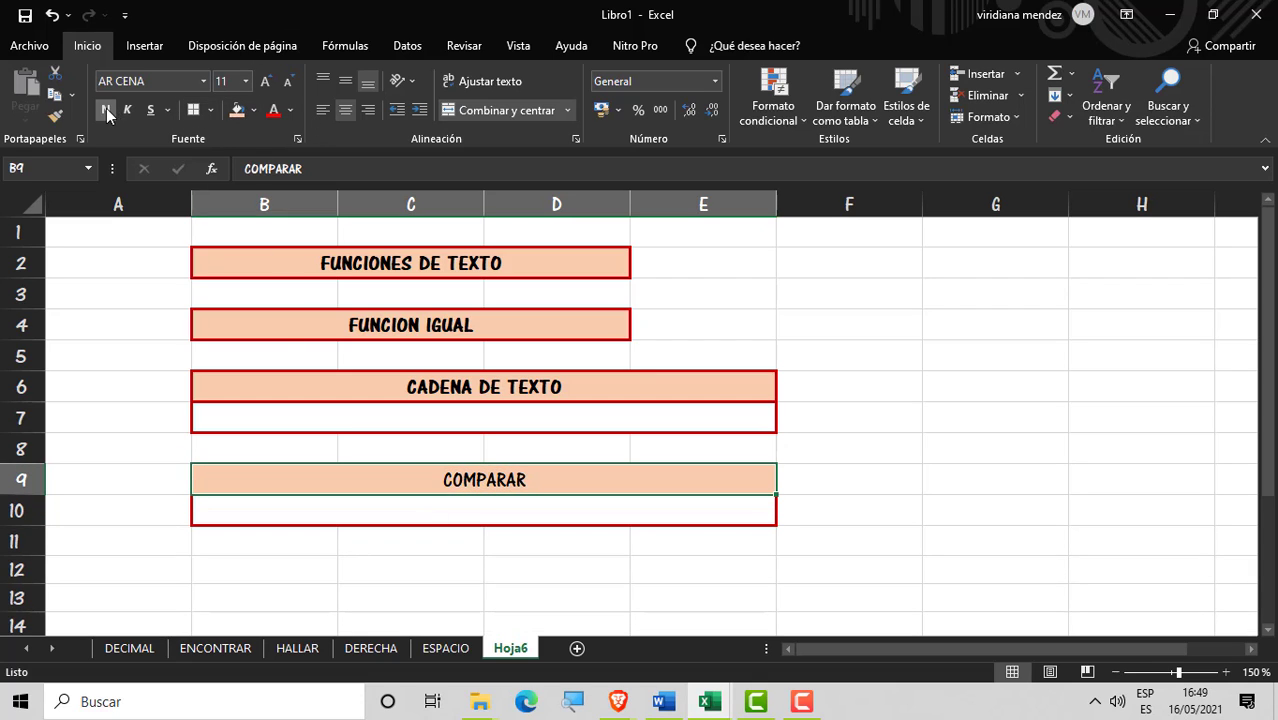
pyautogui.click(107, 113)
pyautogui.click(895, 428)
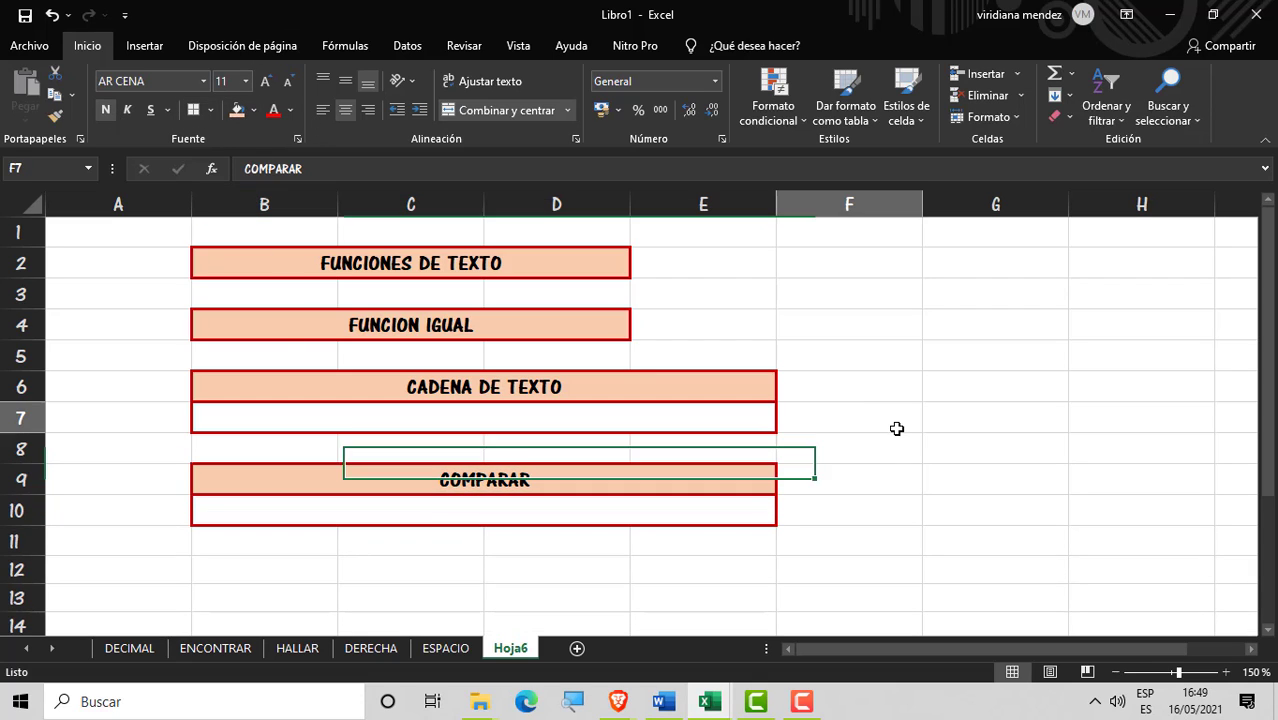
pyautogui.click(957, 397)
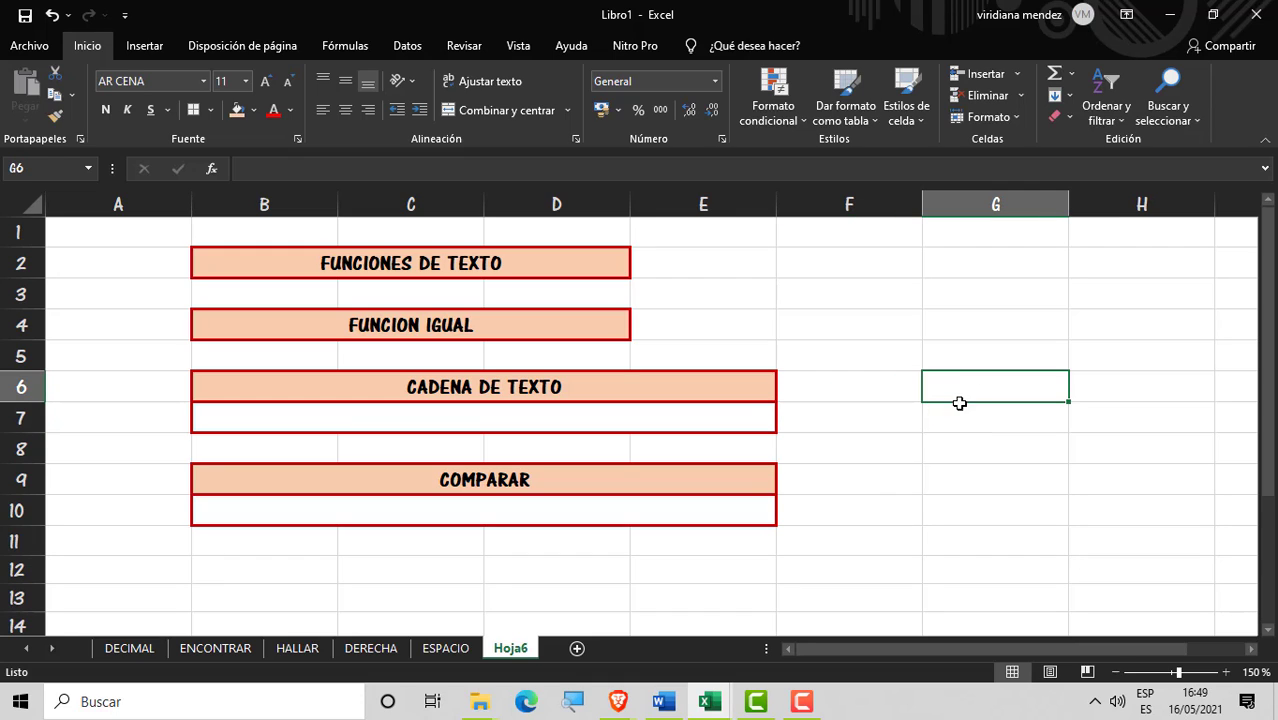
# Step: Enter RESULTADO in B12, merge B13:E14 into one result cell, and merge and center the heading across B12:E12
pyautogui.click(337, 571)
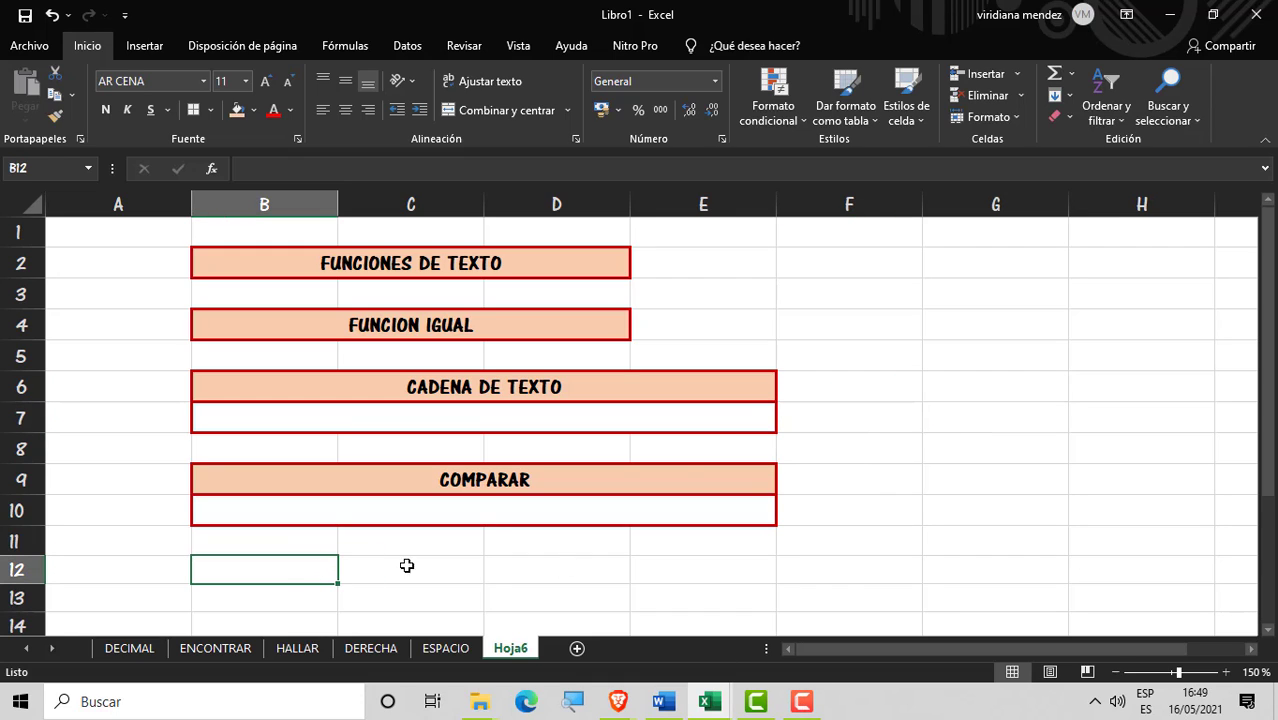
pyautogui.moveTo(1261, 425); pyautogui.dragTo(1262, 433)
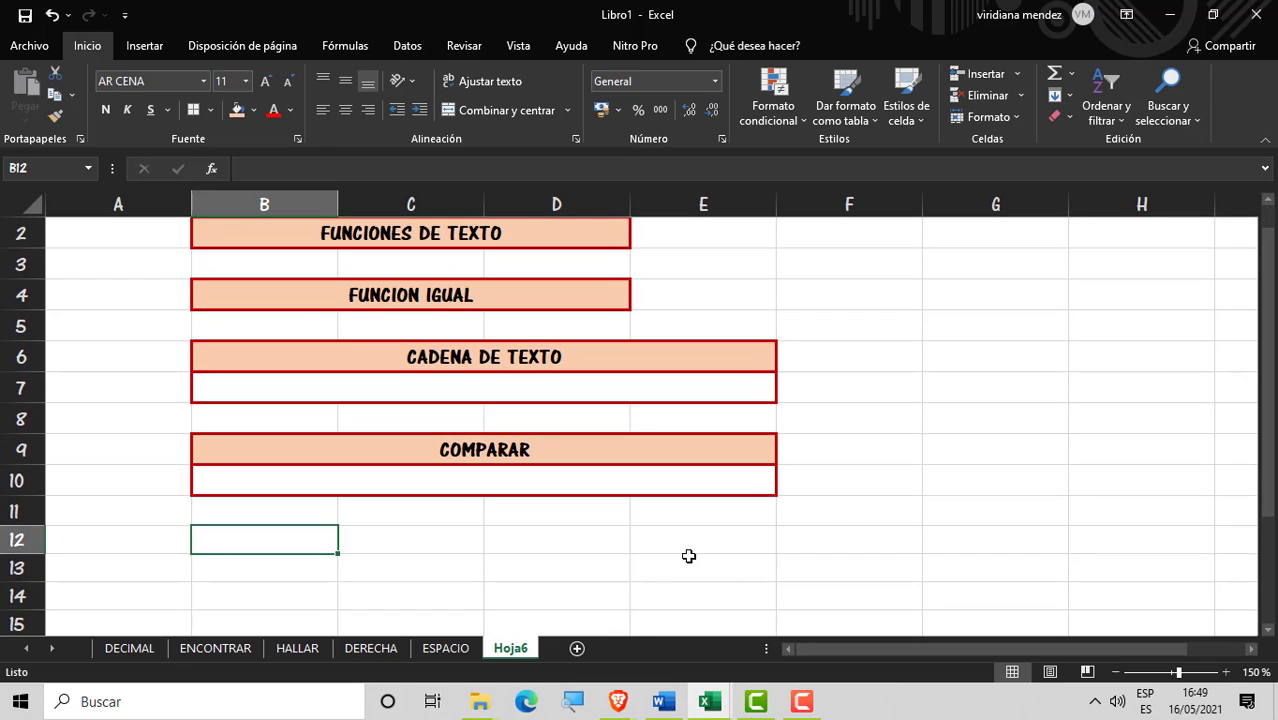
pyautogui.write('RESULT')
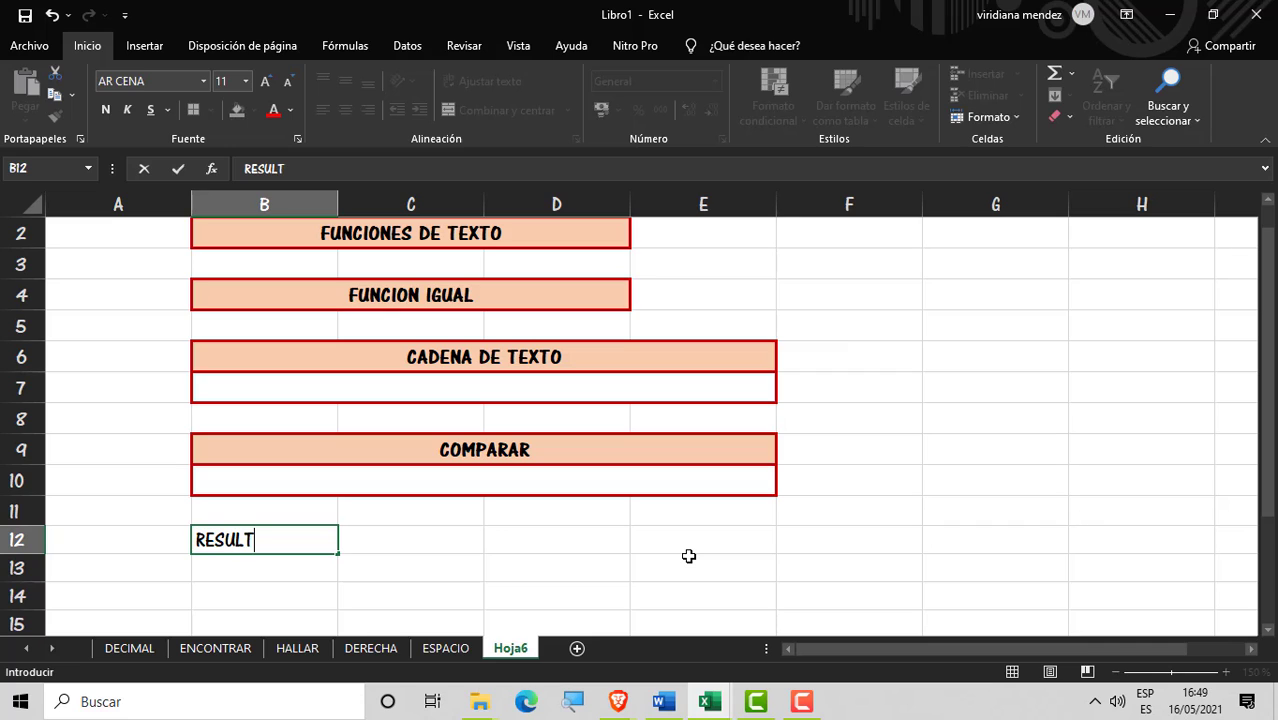
pyautogui.write('ADO')
pyautogui.press('Return')
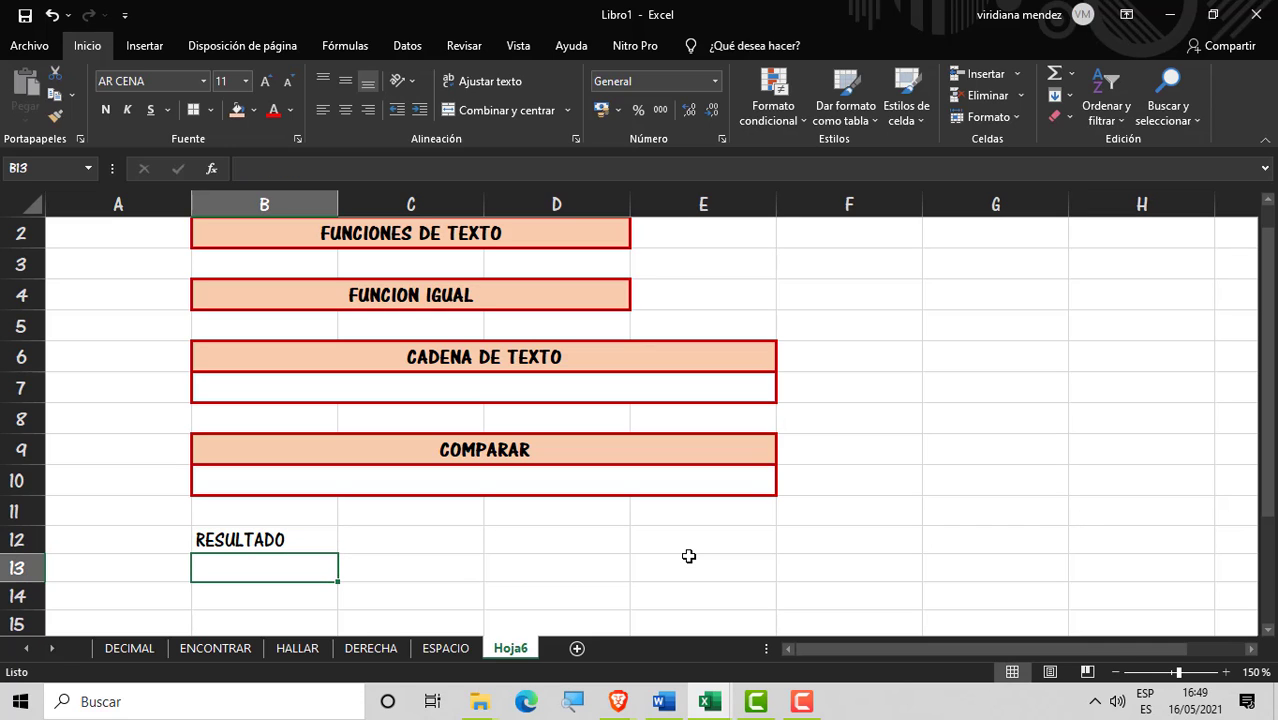
pyautogui.moveTo(321, 568); pyautogui.dragTo(722, 591)
pyautogui.click(513, 112)
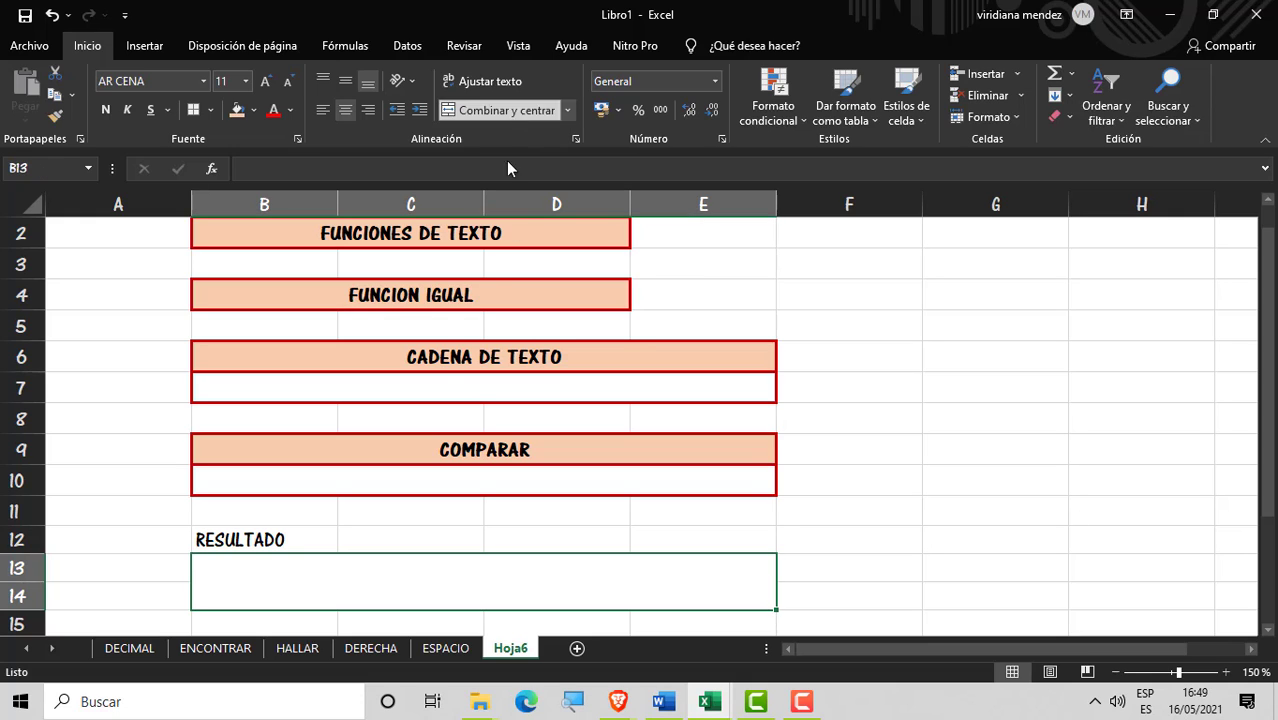
pyautogui.moveTo(311, 537); pyautogui.dragTo(700, 540)
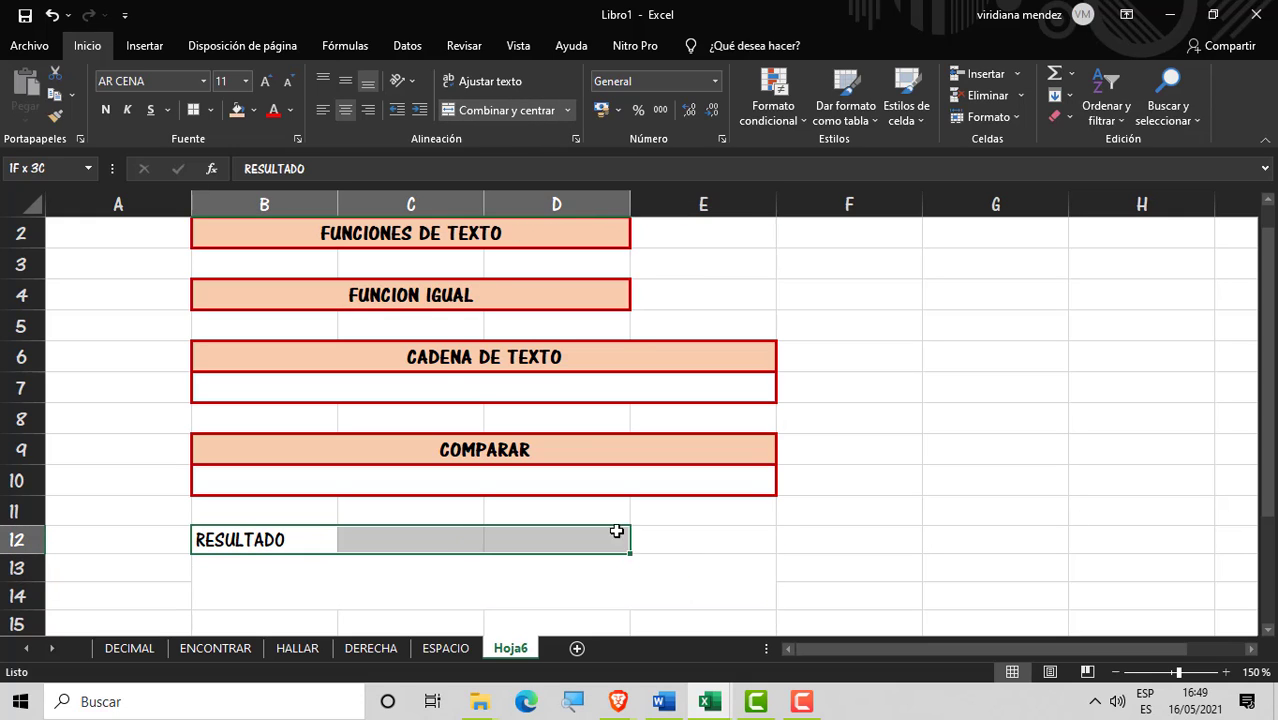
pyautogui.click(524, 112)
# Step: Give the RESULTADO heading a light orange fill and bold text, and put red borders around B12:E14
pyautogui.click(238, 110)
pyautogui.click(106, 108)
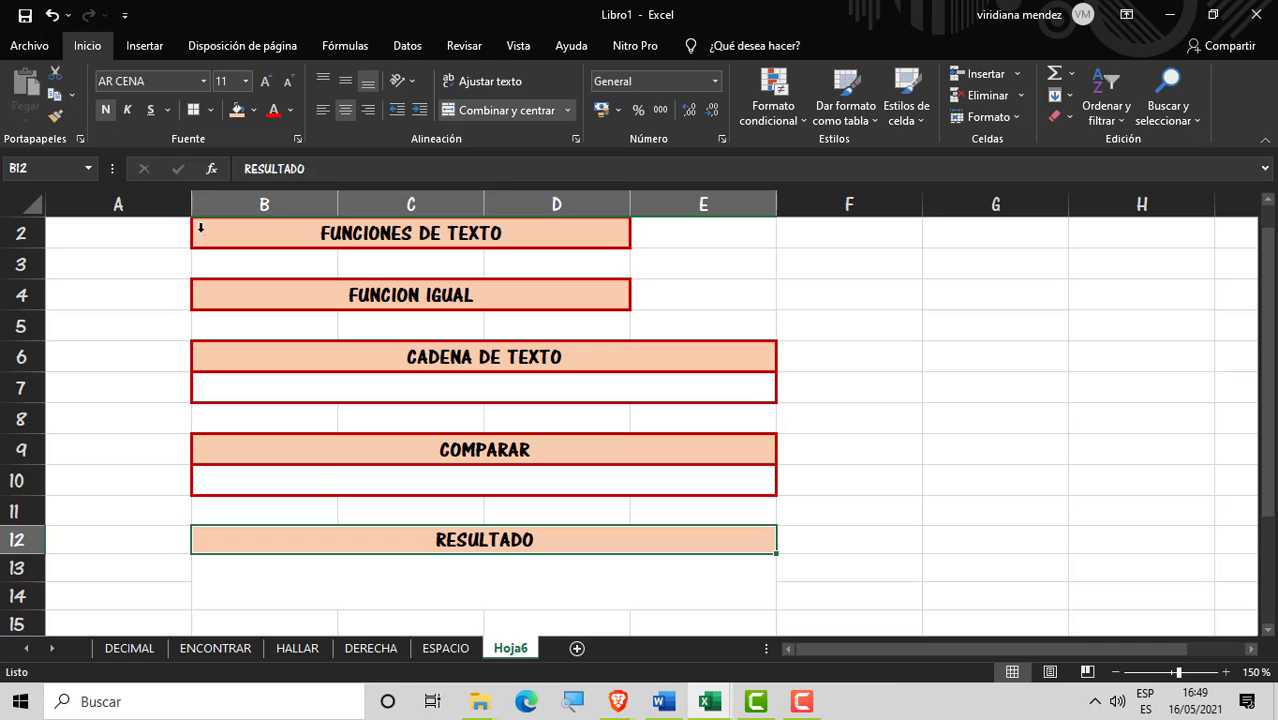
pyautogui.click(371, 585)
pyautogui.click(392, 541)
pyautogui.keyDown('shift'); pyautogui.click(395, 561); pyautogui.keyUp('shift')
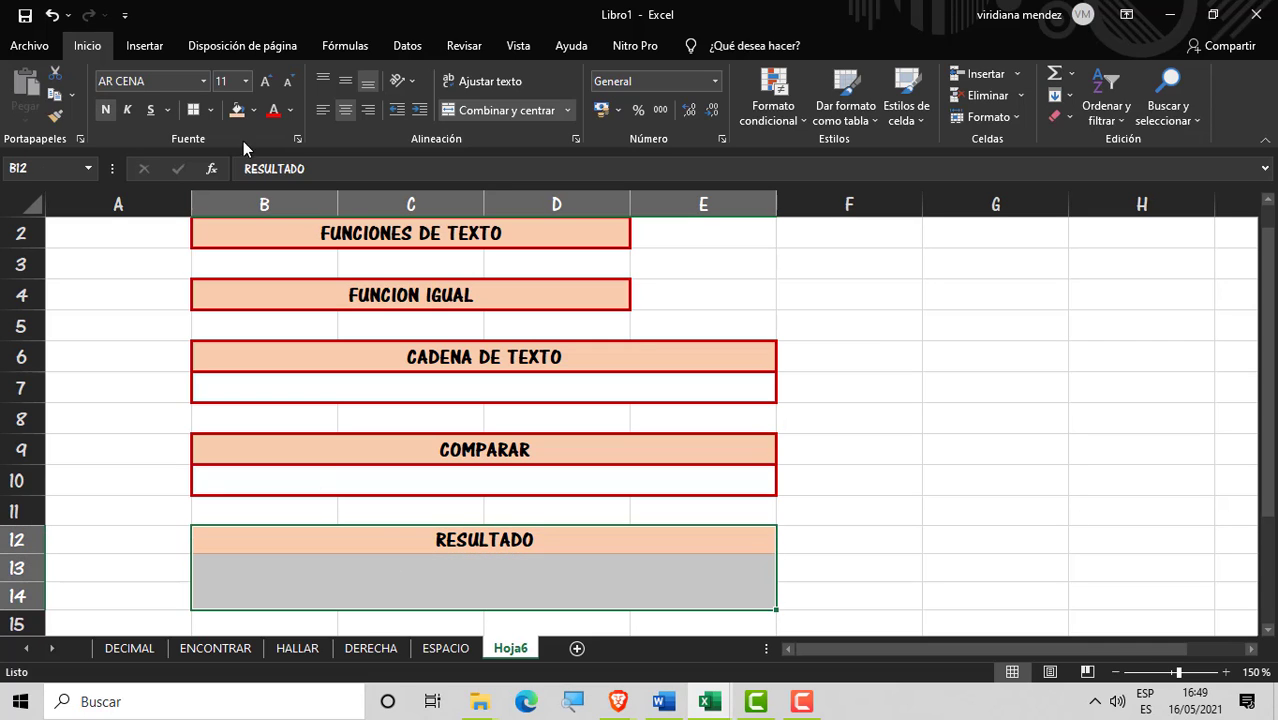
pyautogui.click(194, 110)
# Step: Enter the formula =IGUAL(B7;B10) in the merged result cell B13
pyautogui.click(525, 565)
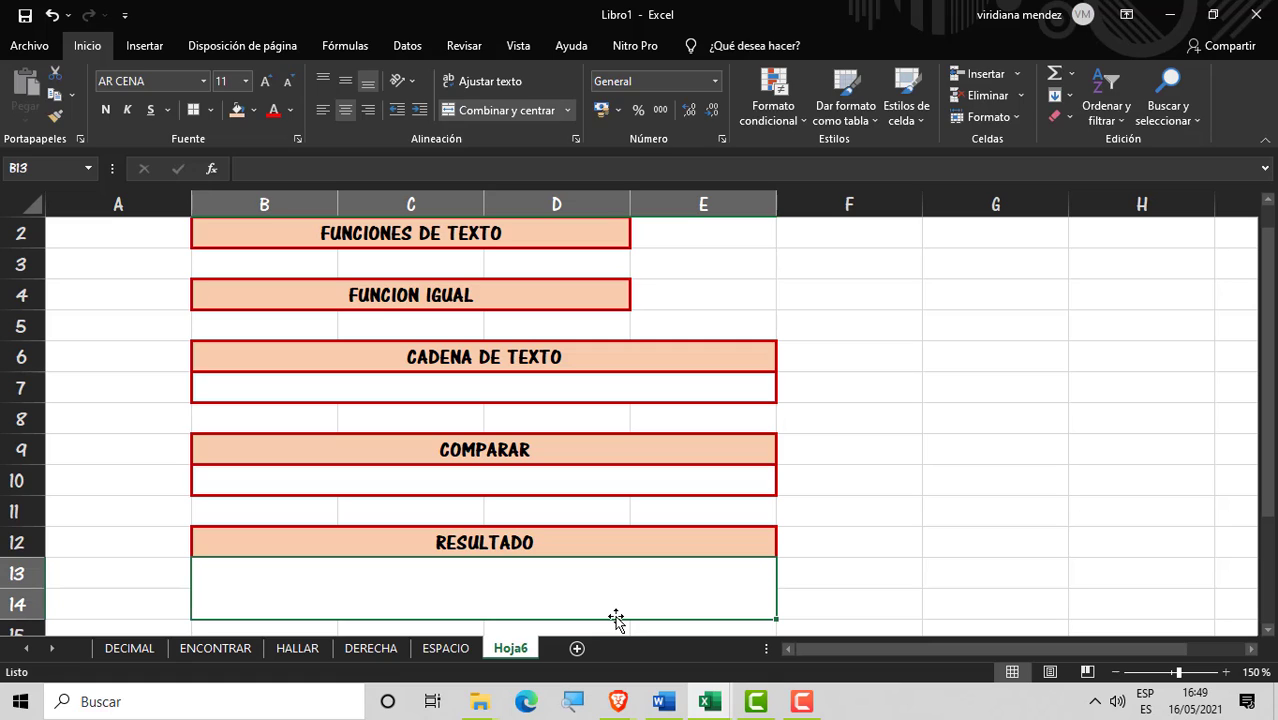
pyautogui.write('=')
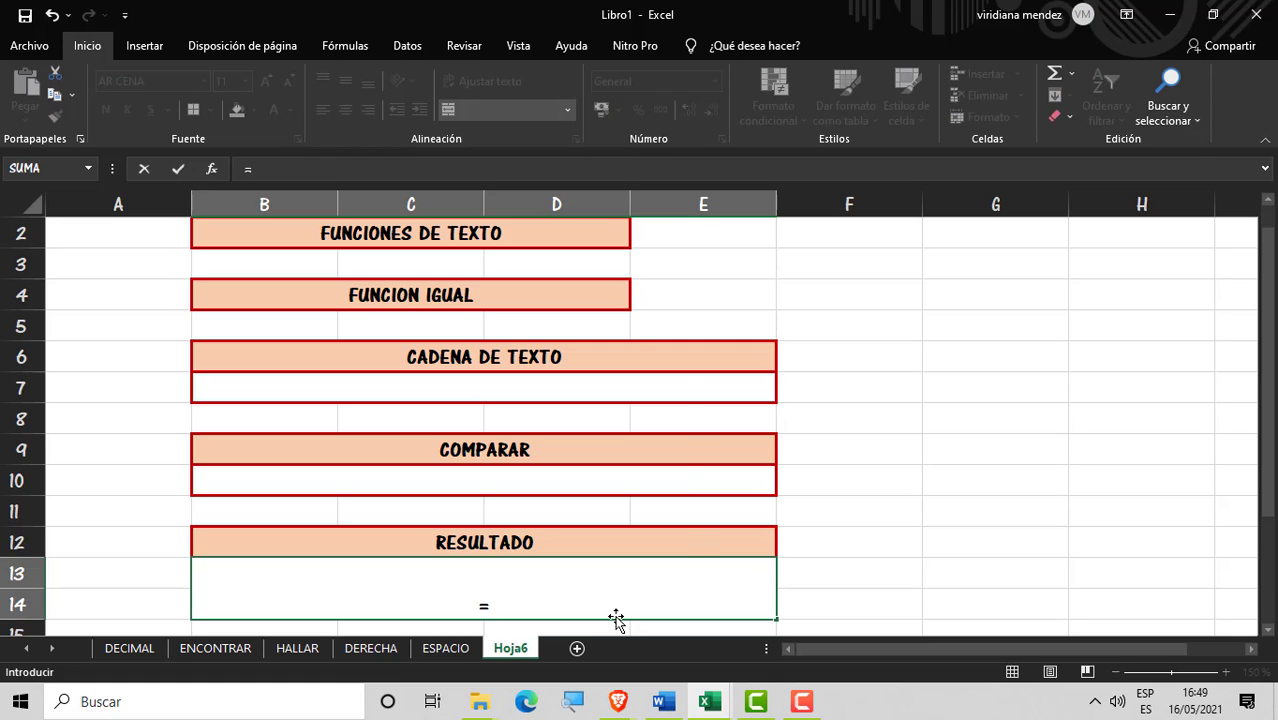
pyautogui.write('IGULA')
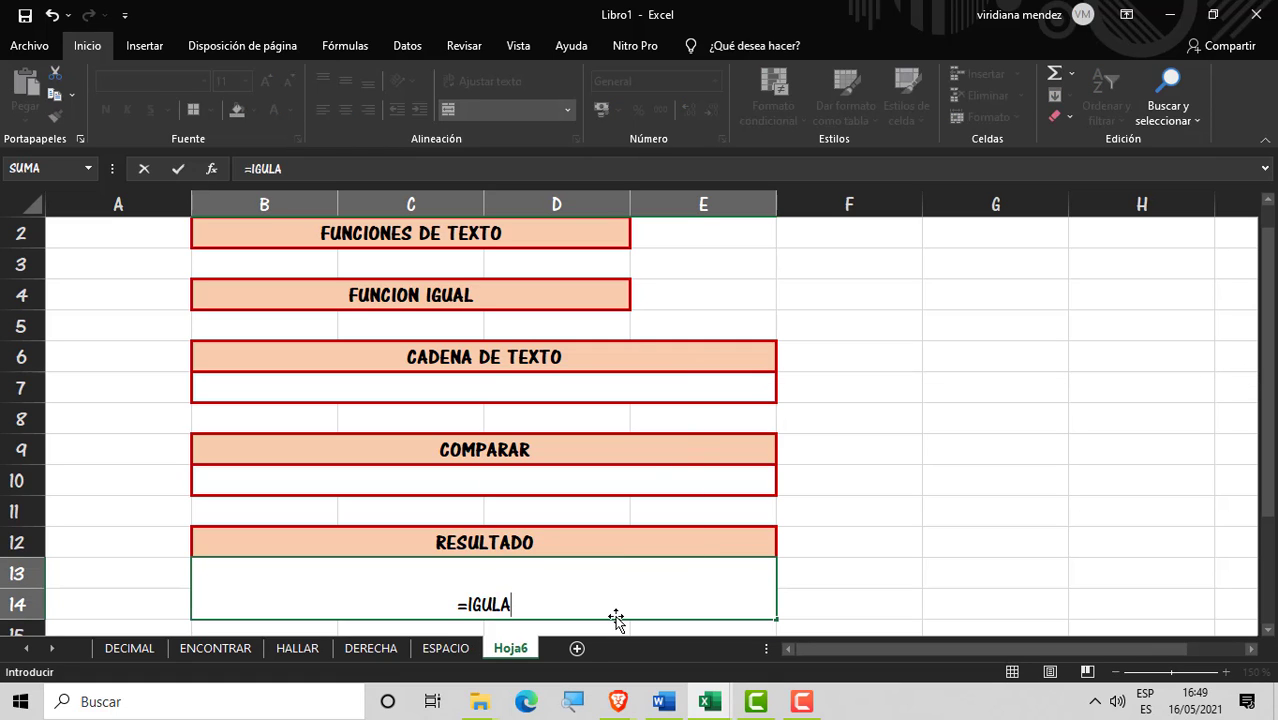
pyautogui.press('BackSpace')
pyautogui.press('BackSpace')
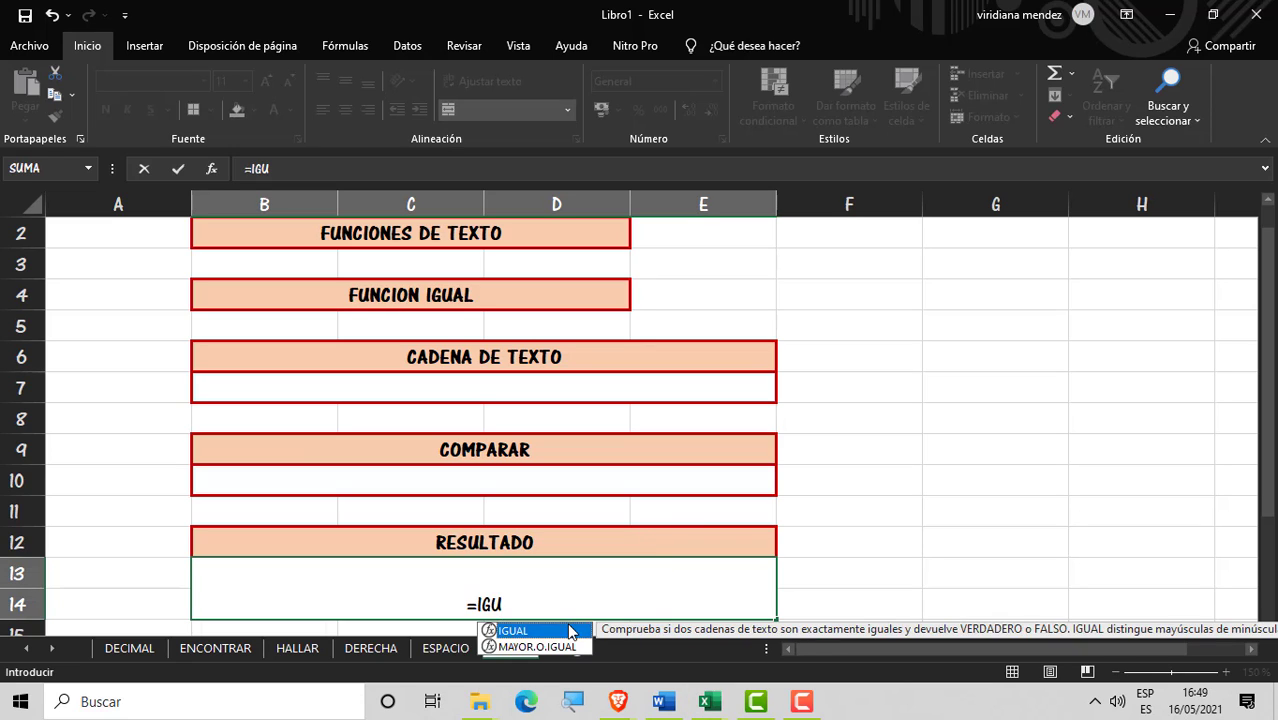
pyautogui.doubleClick(571, 632)
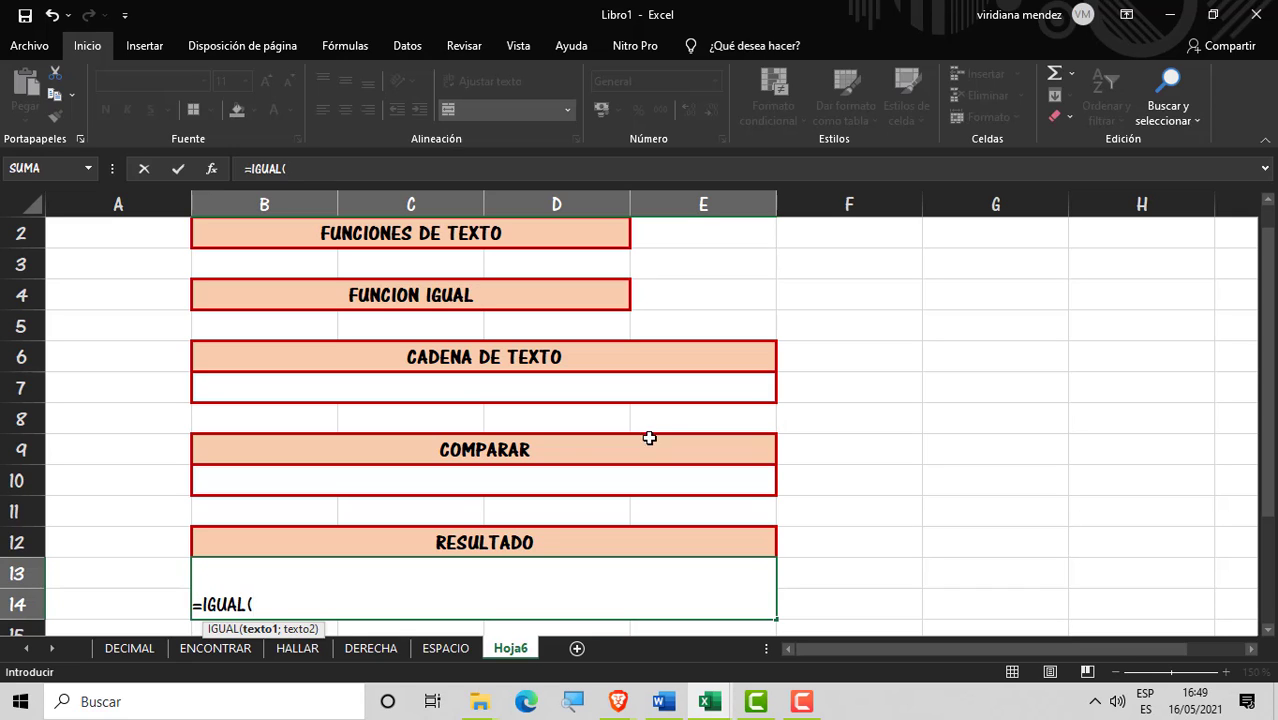
pyautogui.click(480, 383)
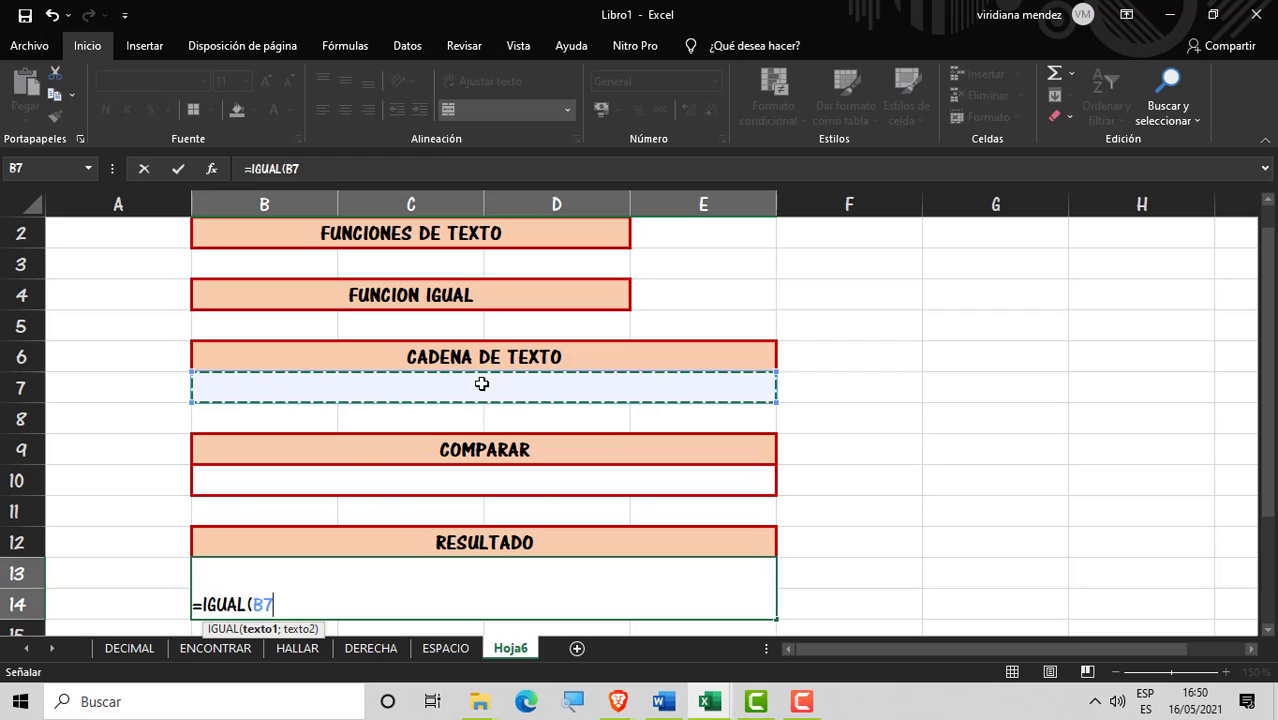
pyautogui.write(';')
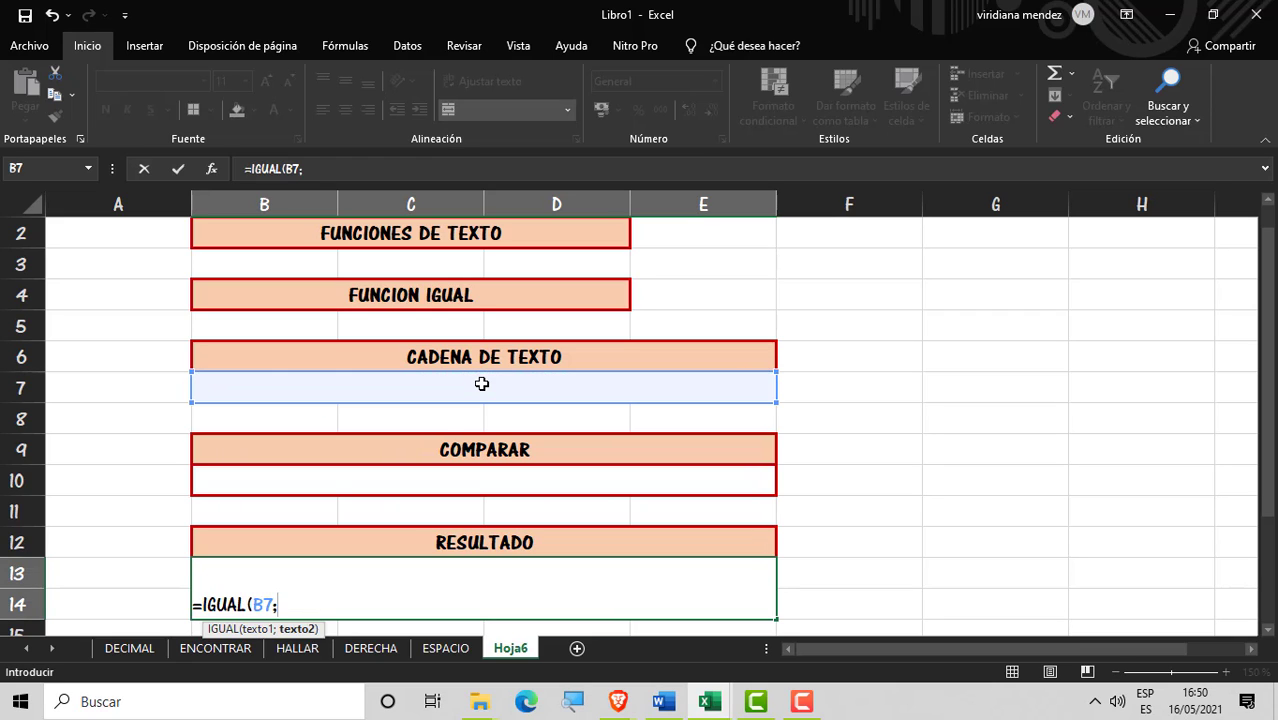
pyautogui.click(509, 485)
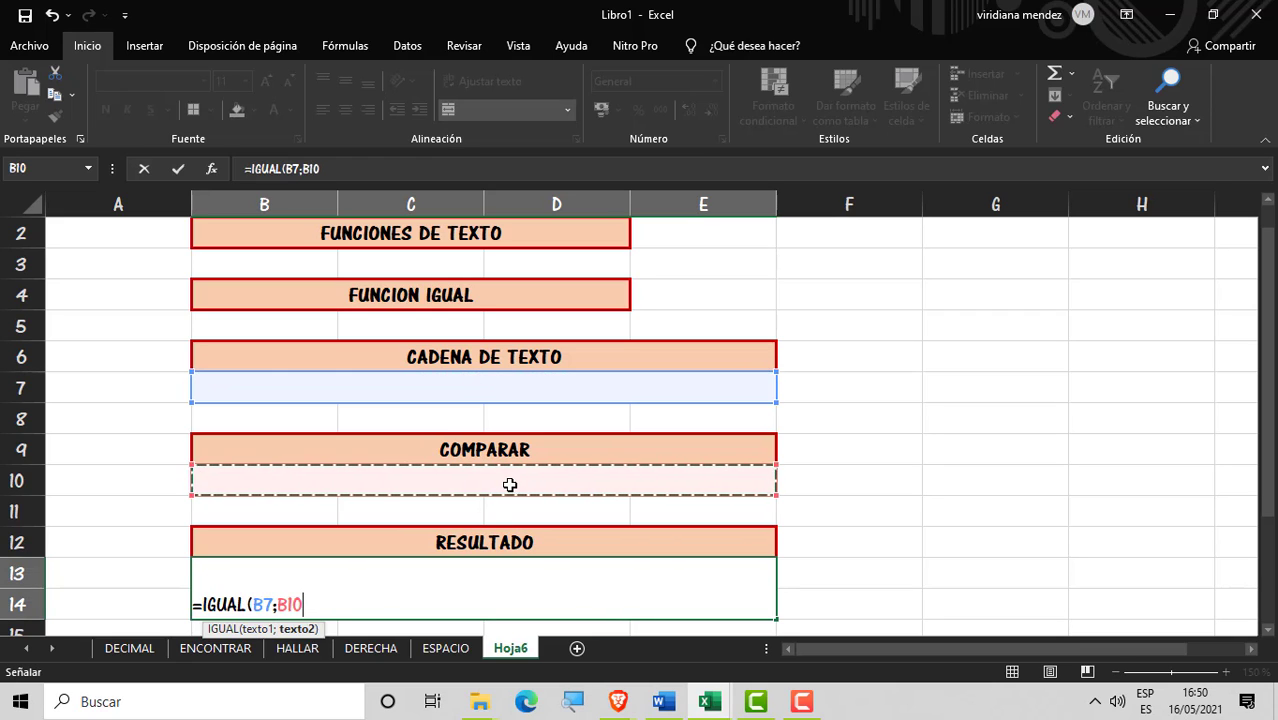
pyautogui.press('Return')
# Step: Align the result in B13 vertically to the middle and enlarge its font to 18 points
pyautogui.click(545, 560)
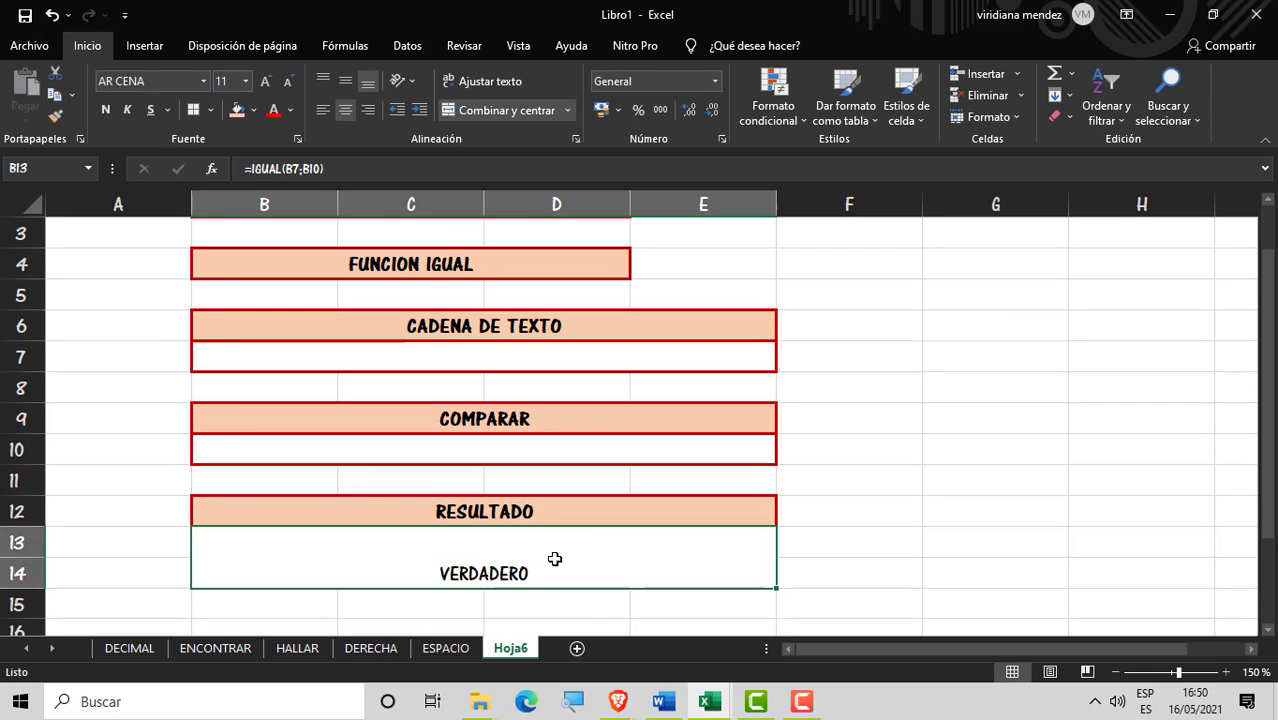
pyautogui.click(346, 88)
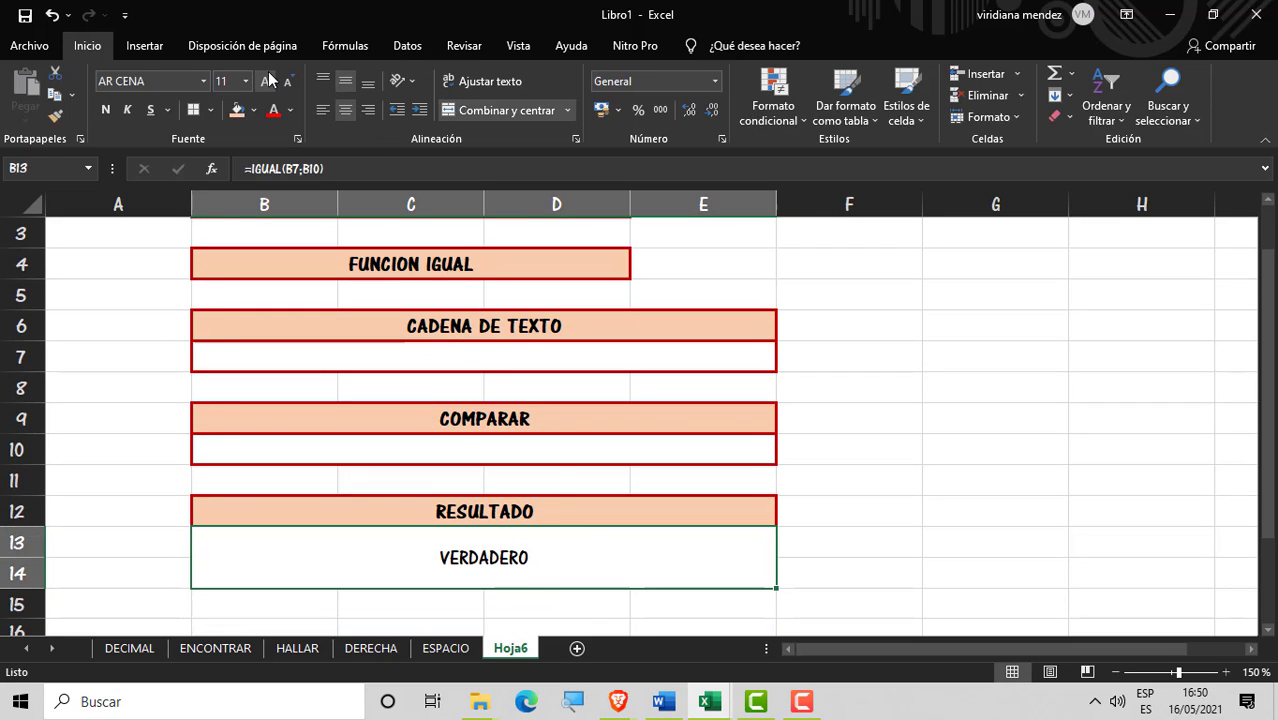
pyautogui.click(265, 81)
pyautogui.click(265, 81)
pyautogui.click(265, 81)
pyautogui.click(265, 81)
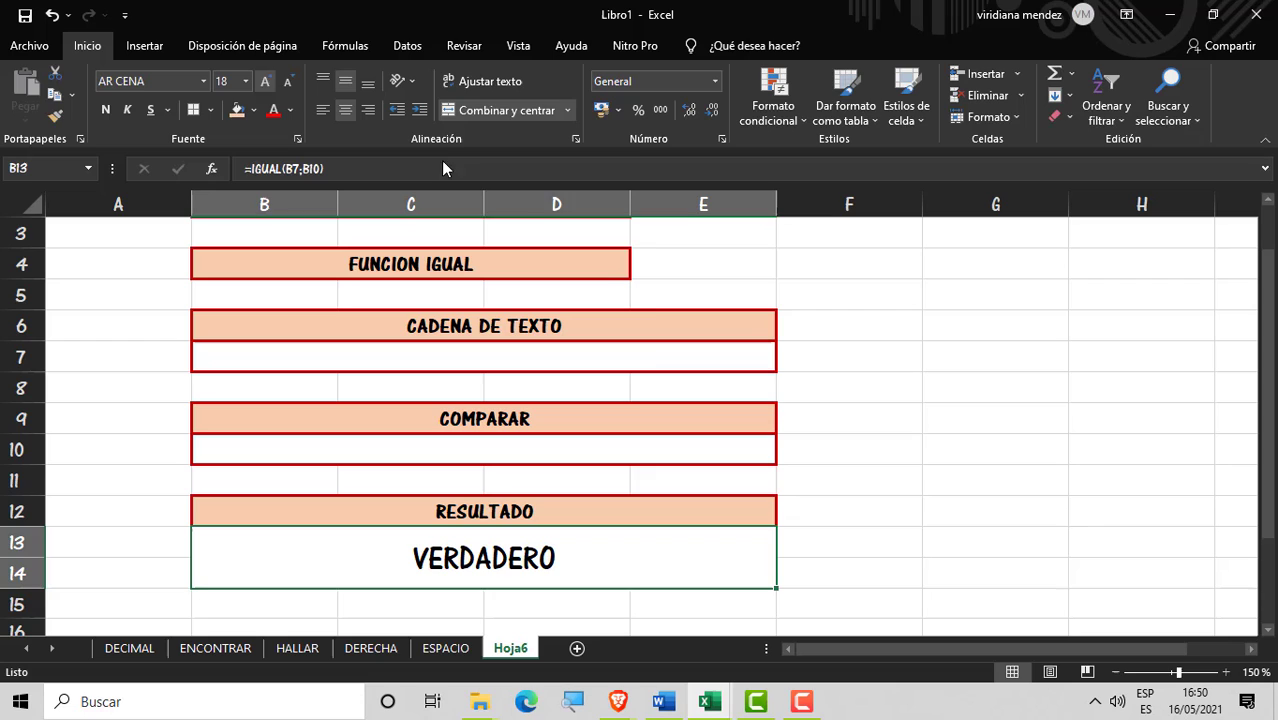
pyautogui.click(628, 358)
pyautogui.click(595, 461)
pyautogui.click(914, 514)
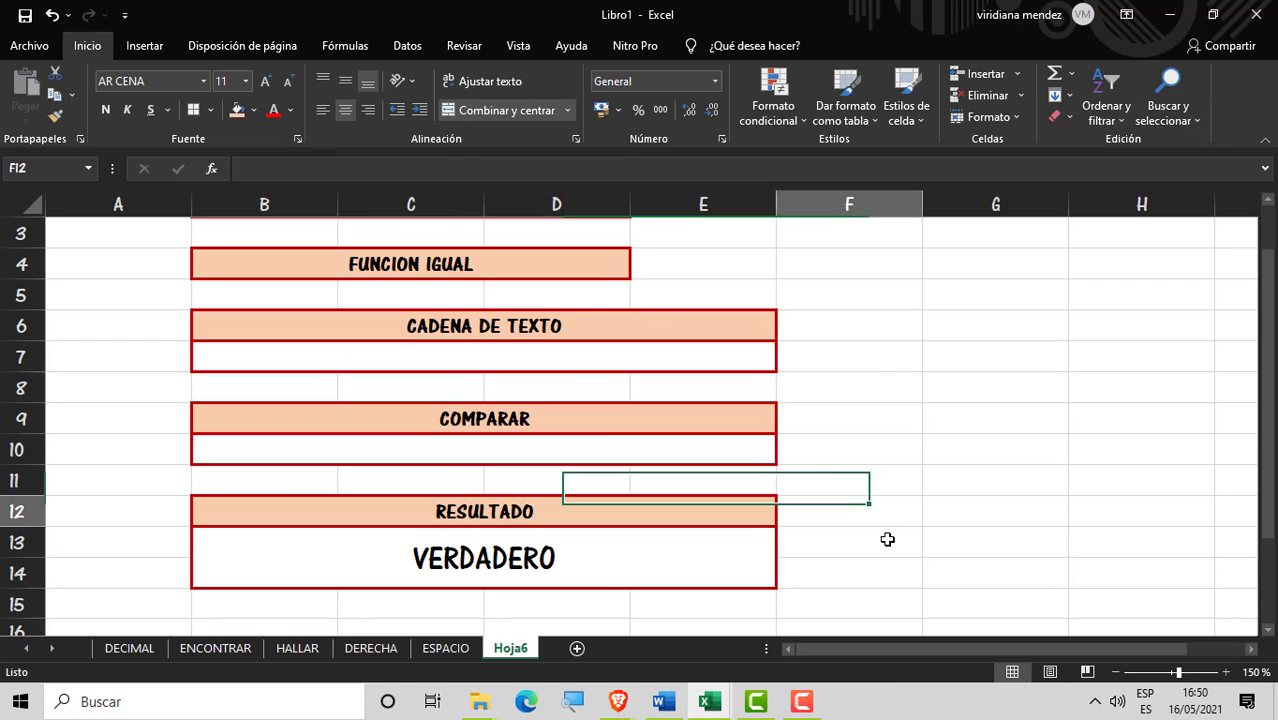
# Step: Increase the font size of the result in B13 to 20 and make it bold
pyautogui.click(690, 556)
pyautogui.click(265, 83)
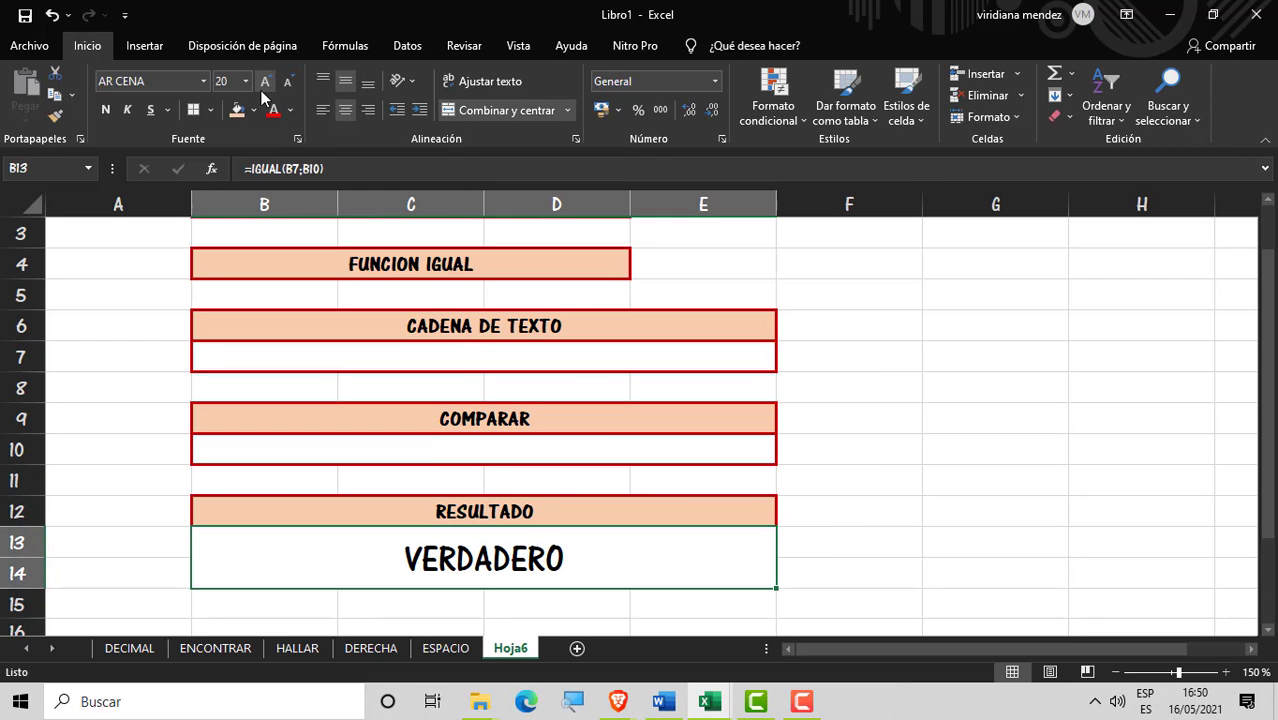
pyautogui.click(106, 111)
pyautogui.click(870, 510)
pyautogui.moveTo(1271, 540); pyautogui.dragTo(1271, 483)
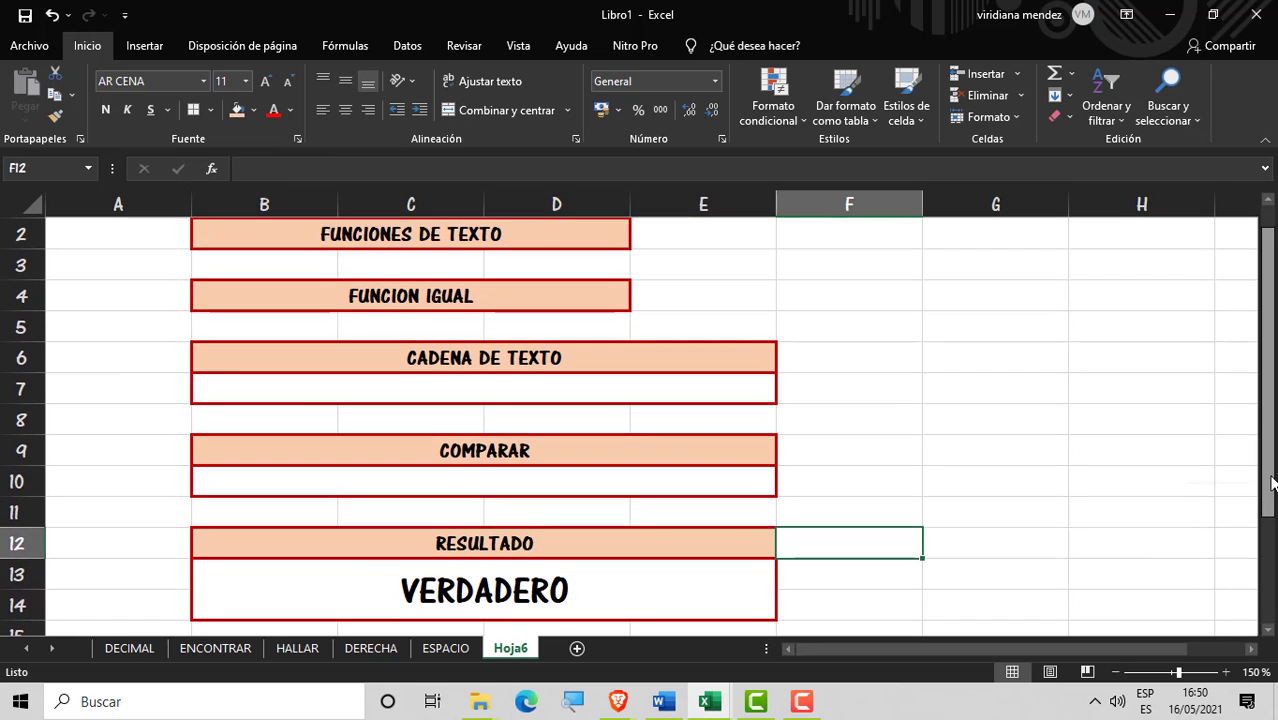
# Step: Enter 1 in both the CADENA DE TEXTO cell B7 and the COMPARAR cell B10
pyautogui.click(562, 388)
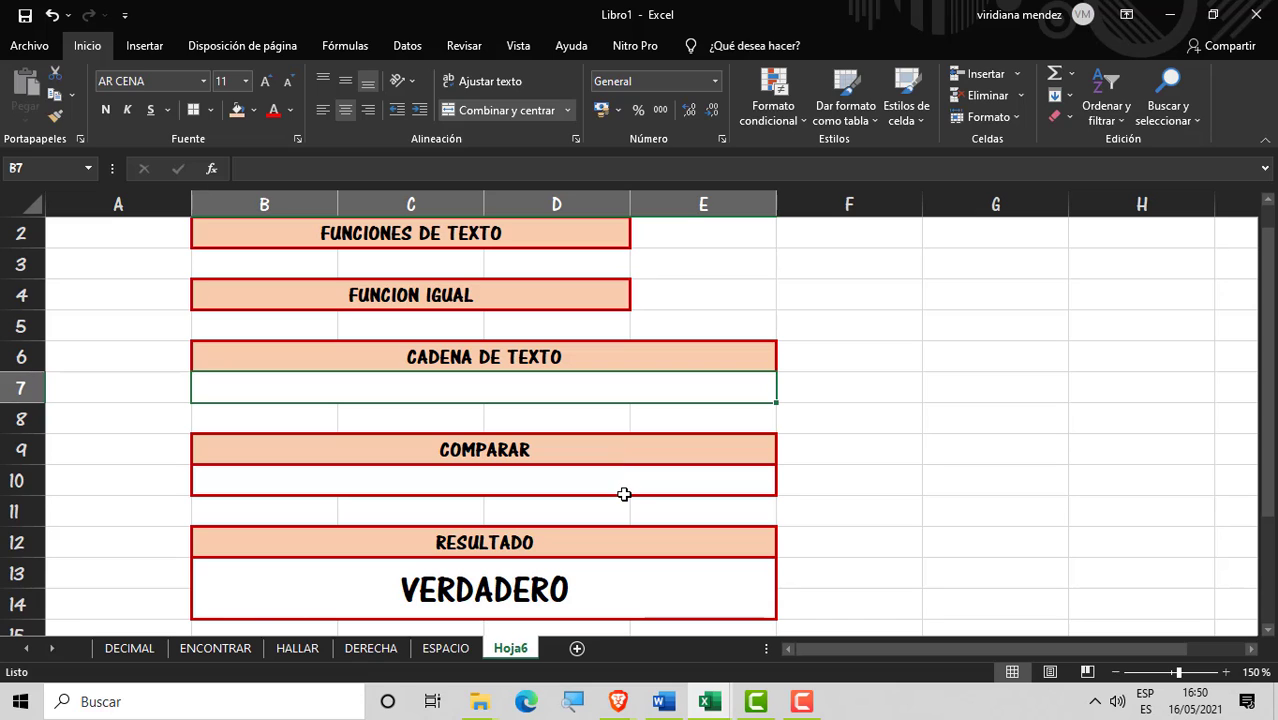
pyautogui.write('1')
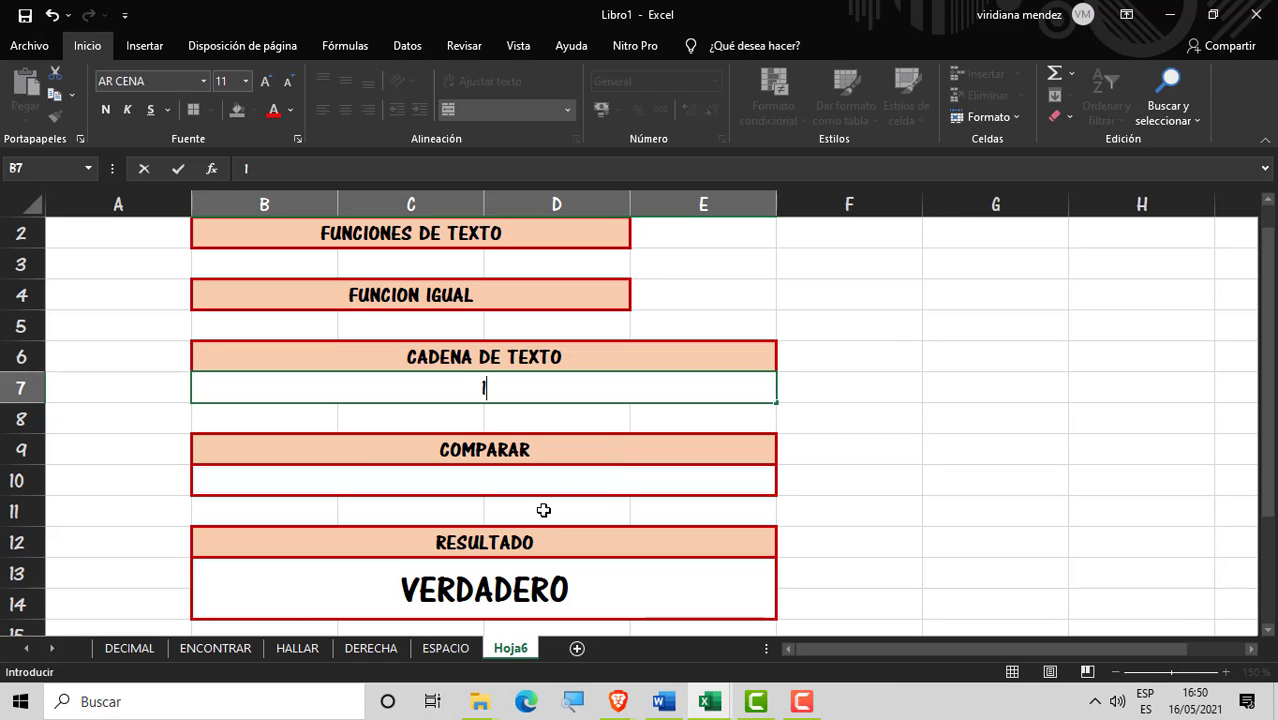
pyautogui.click(554, 487)
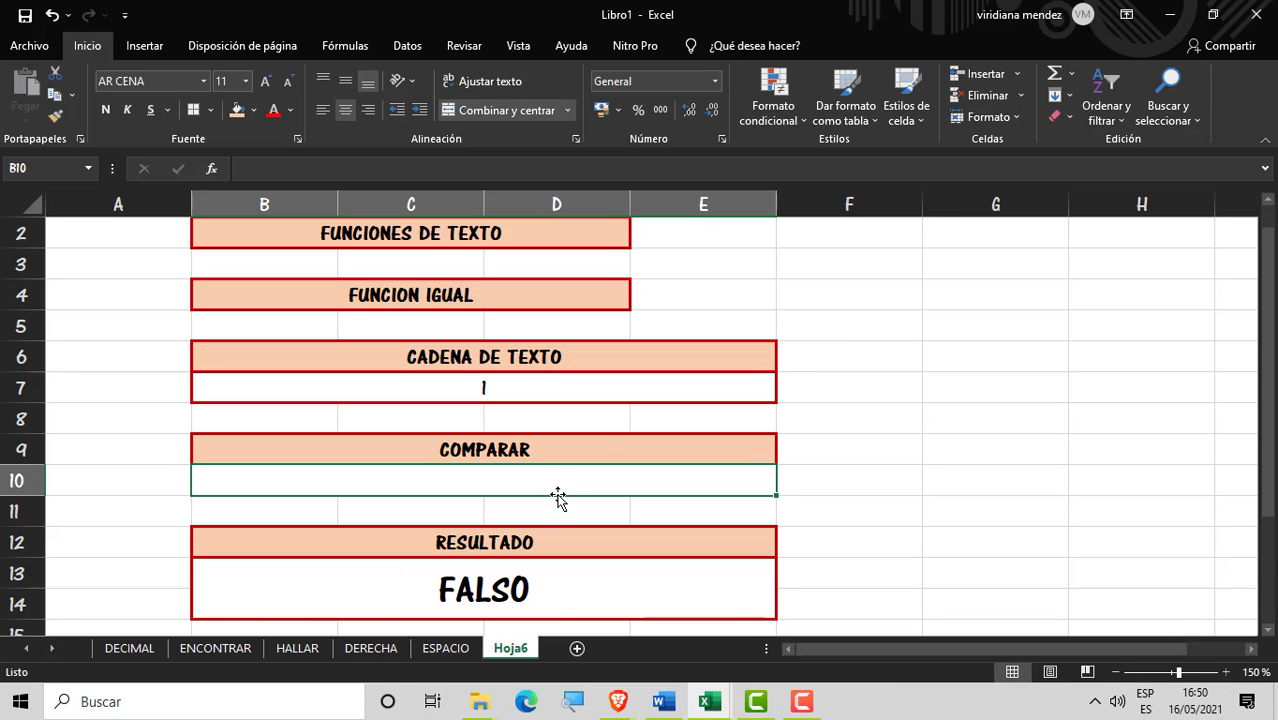
pyautogui.write('1')
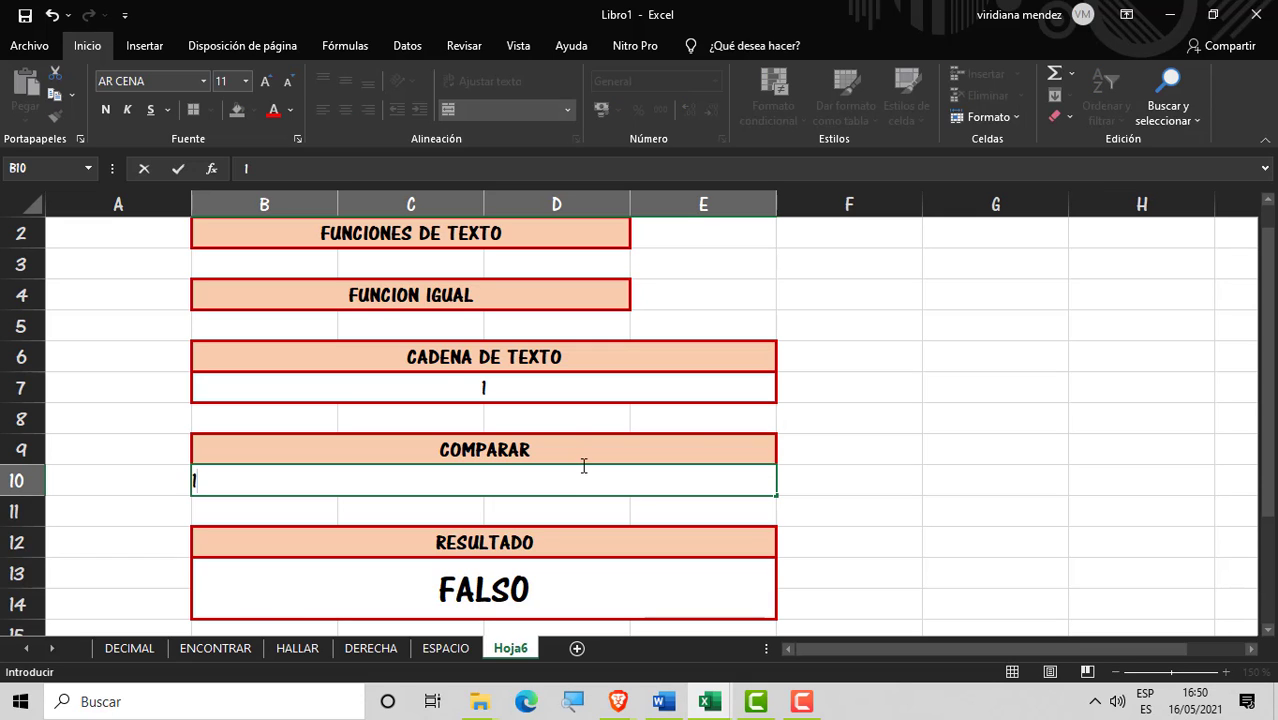
pyautogui.click(576, 424)
pyautogui.click(551, 486)
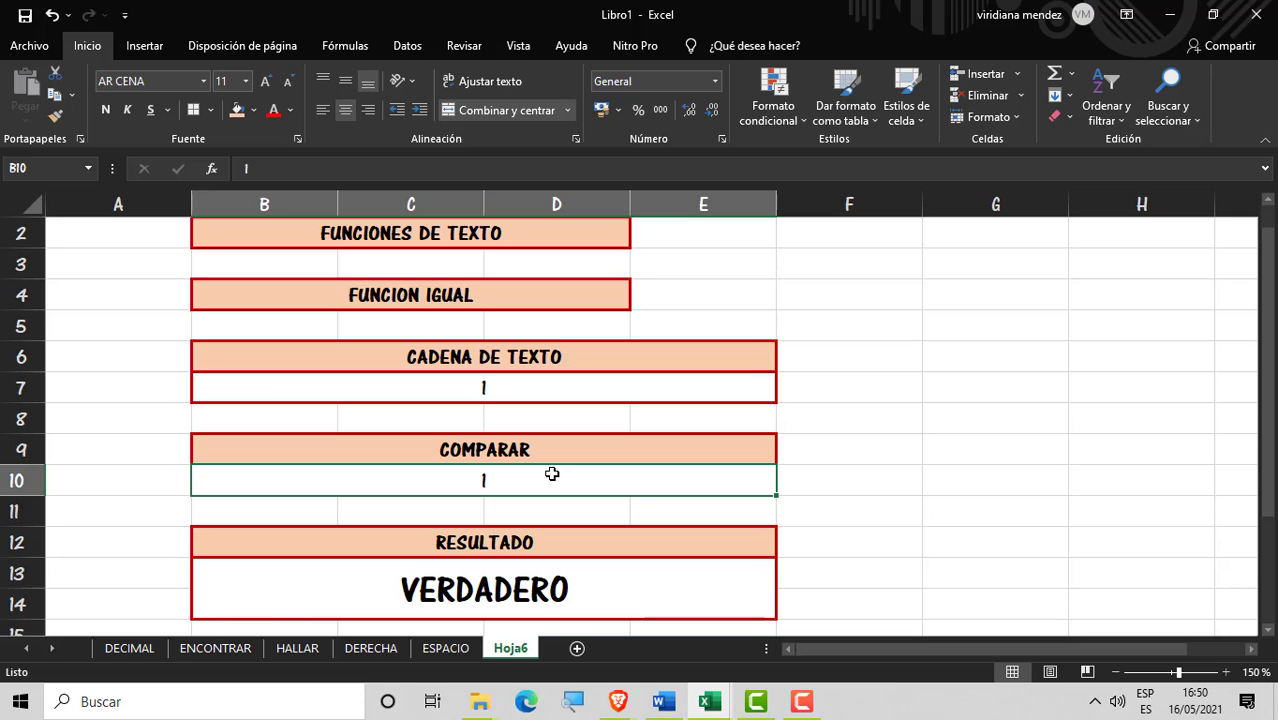
# Step: Try adding a trailing space after the 1 in B10
pyautogui.doubleClick(552, 477)
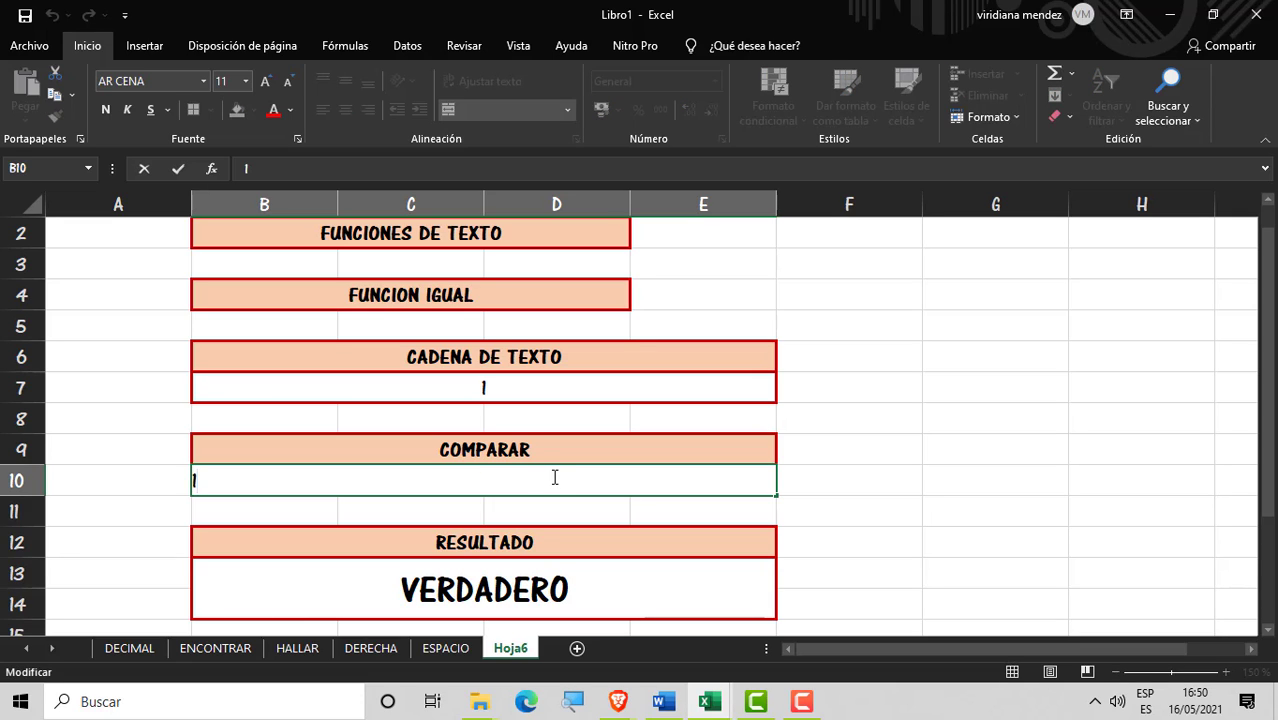
pyautogui.click(680, 501)
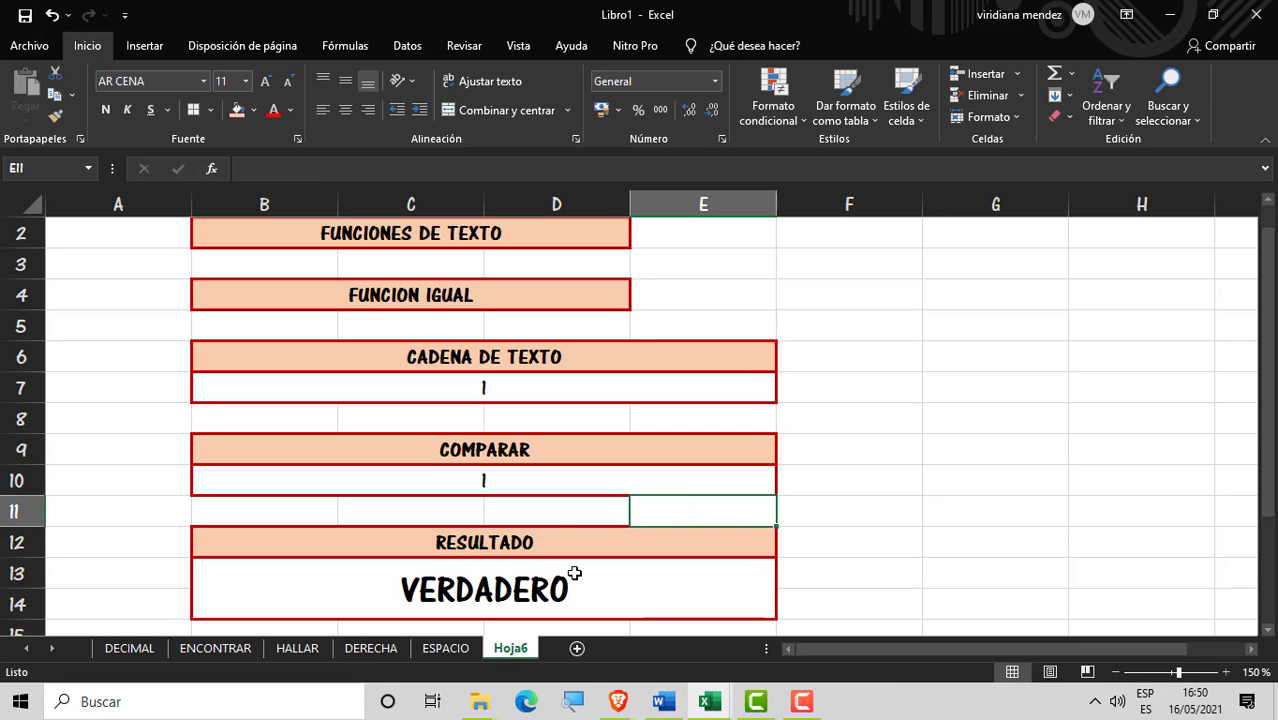
pyautogui.click(541, 485)
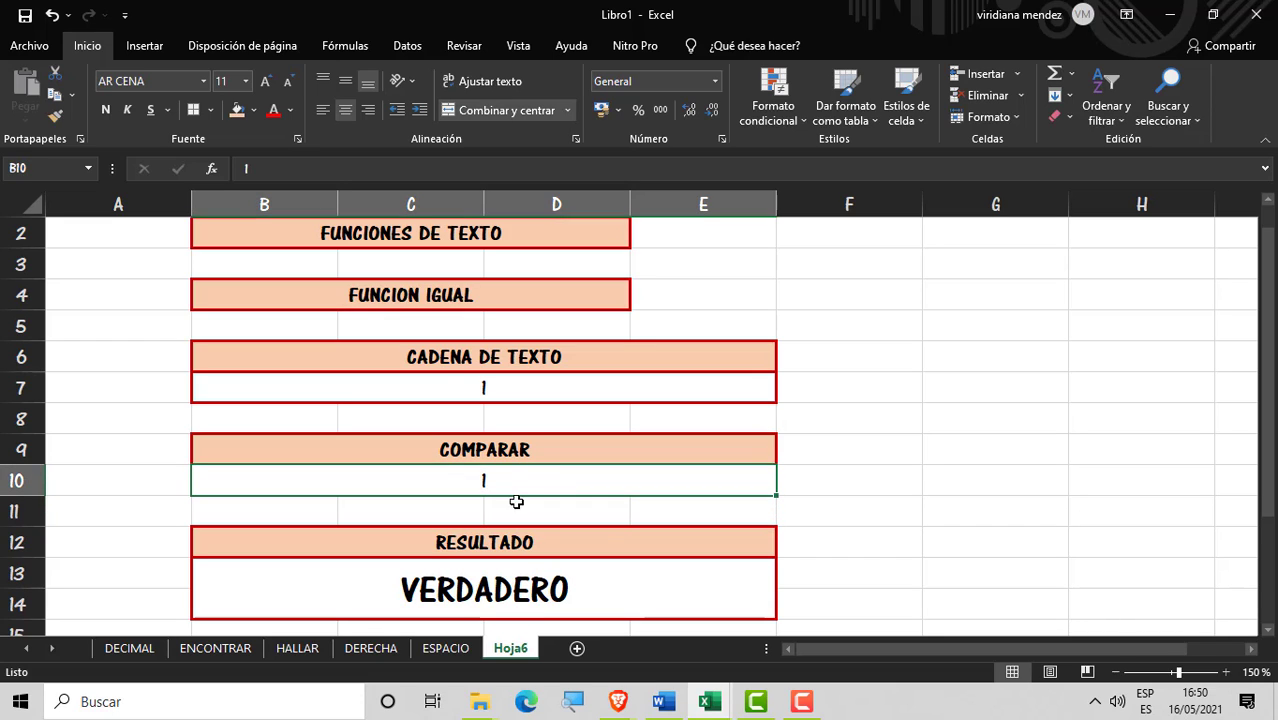
pyautogui.doubleClick(514, 481)
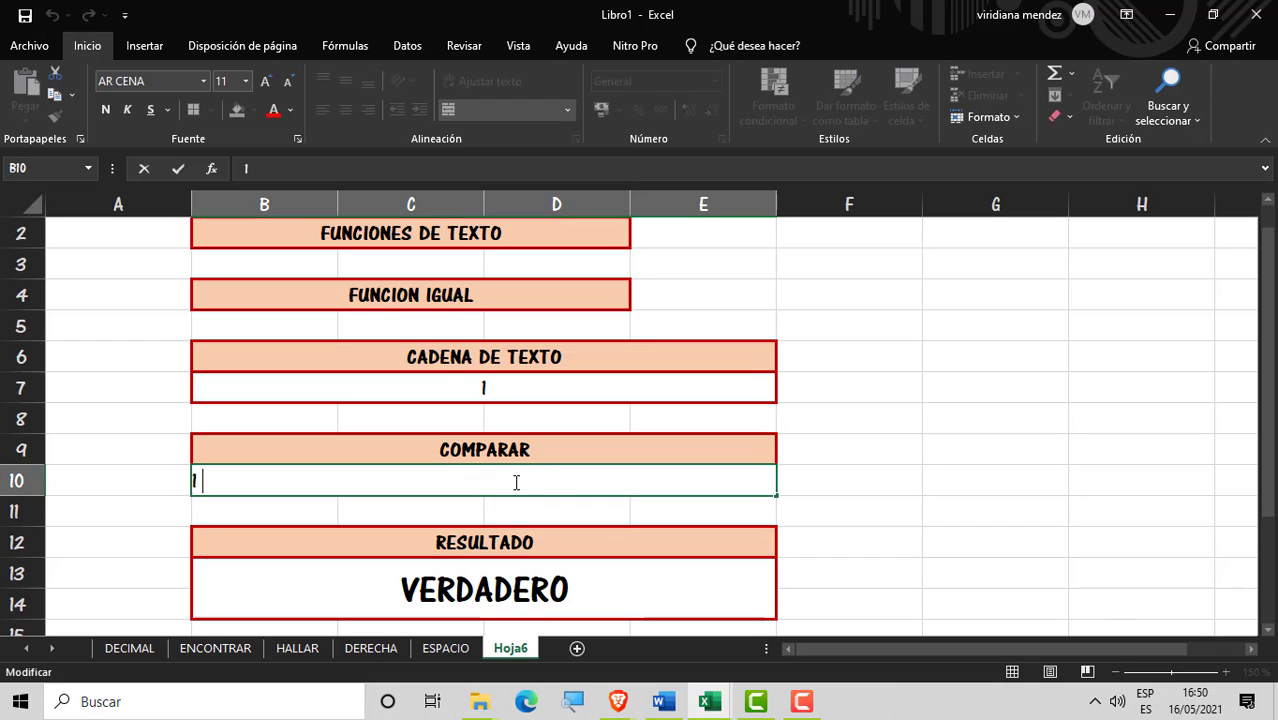
pyautogui.click(516, 514)
pyautogui.click(480, 481)
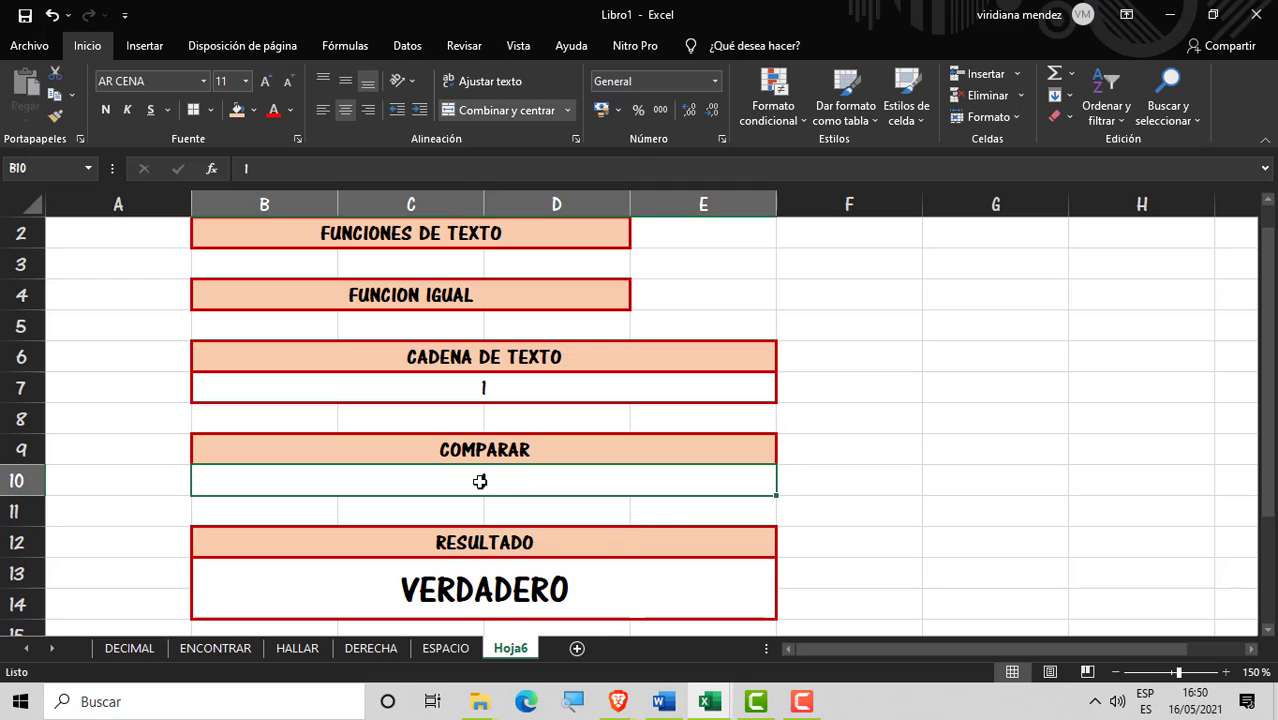
pyautogui.doubleClick(476, 481)
# Step: Try adding a comma after the 1 in B7
pyautogui.click(475, 383)
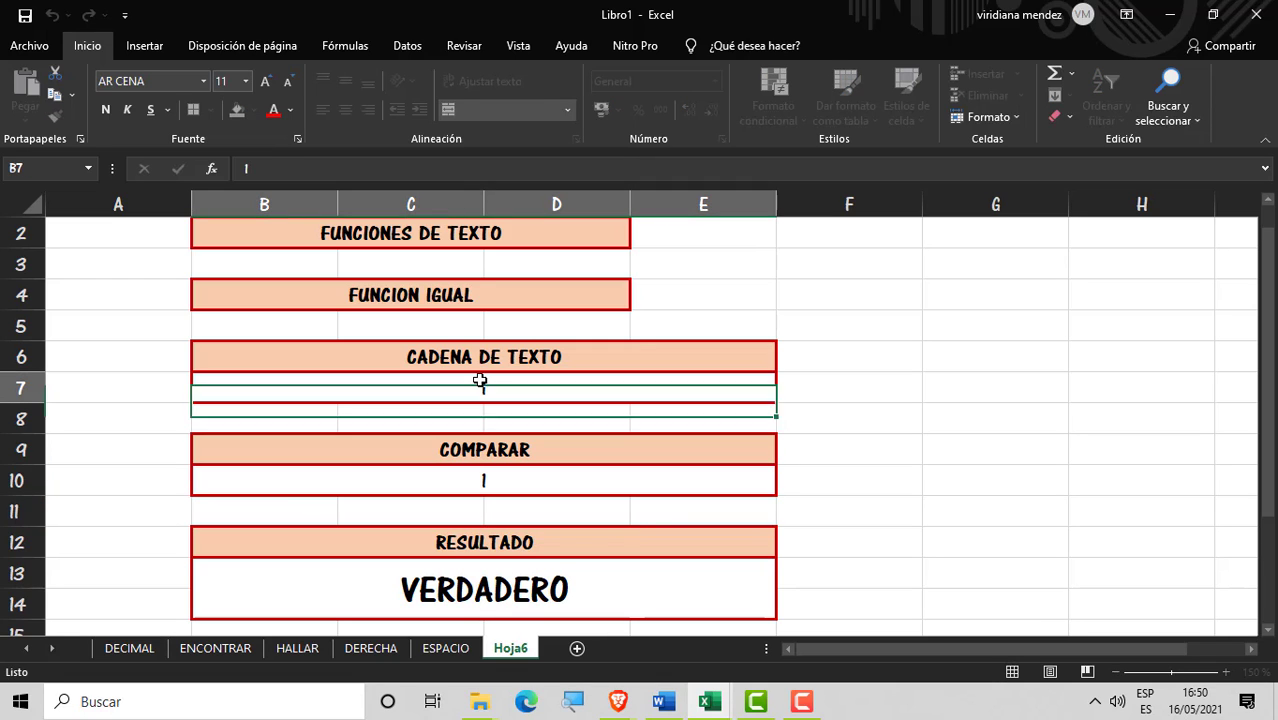
pyautogui.doubleClick(475, 382)
pyautogui.click(486, 418)
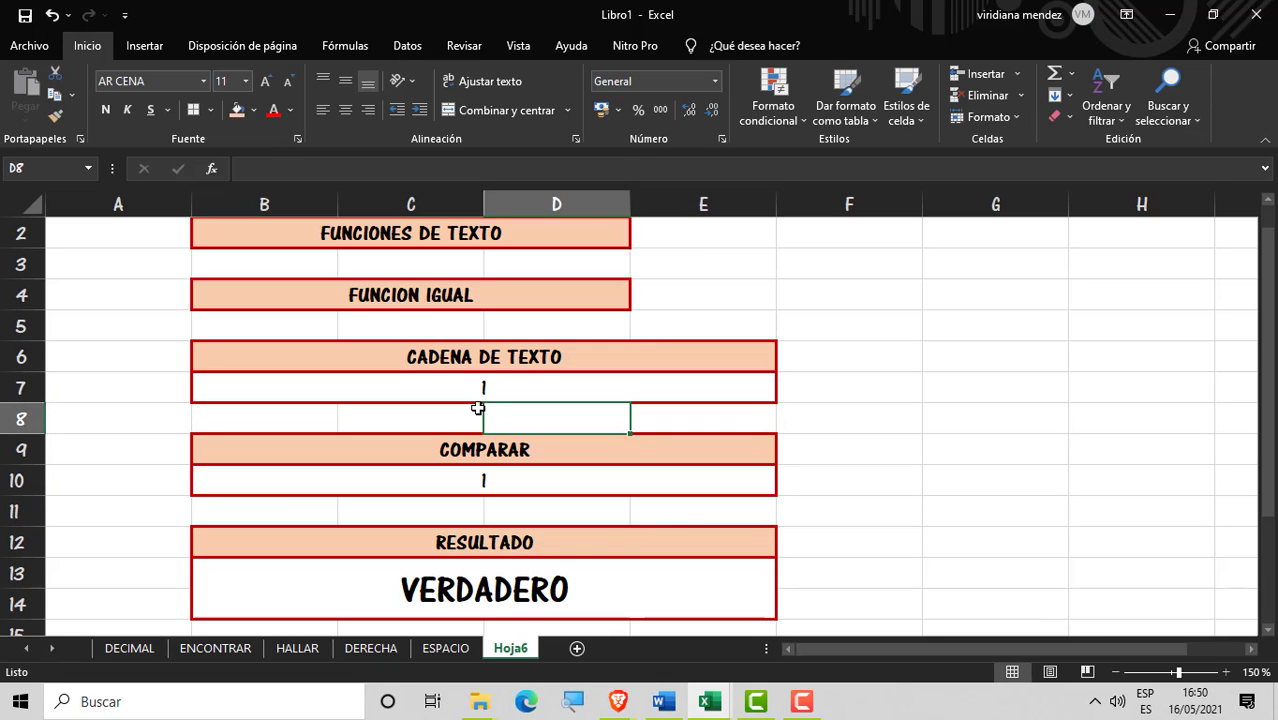
pyautogui.click(489, 387)
pyautogui.doubleClick(490, 387)
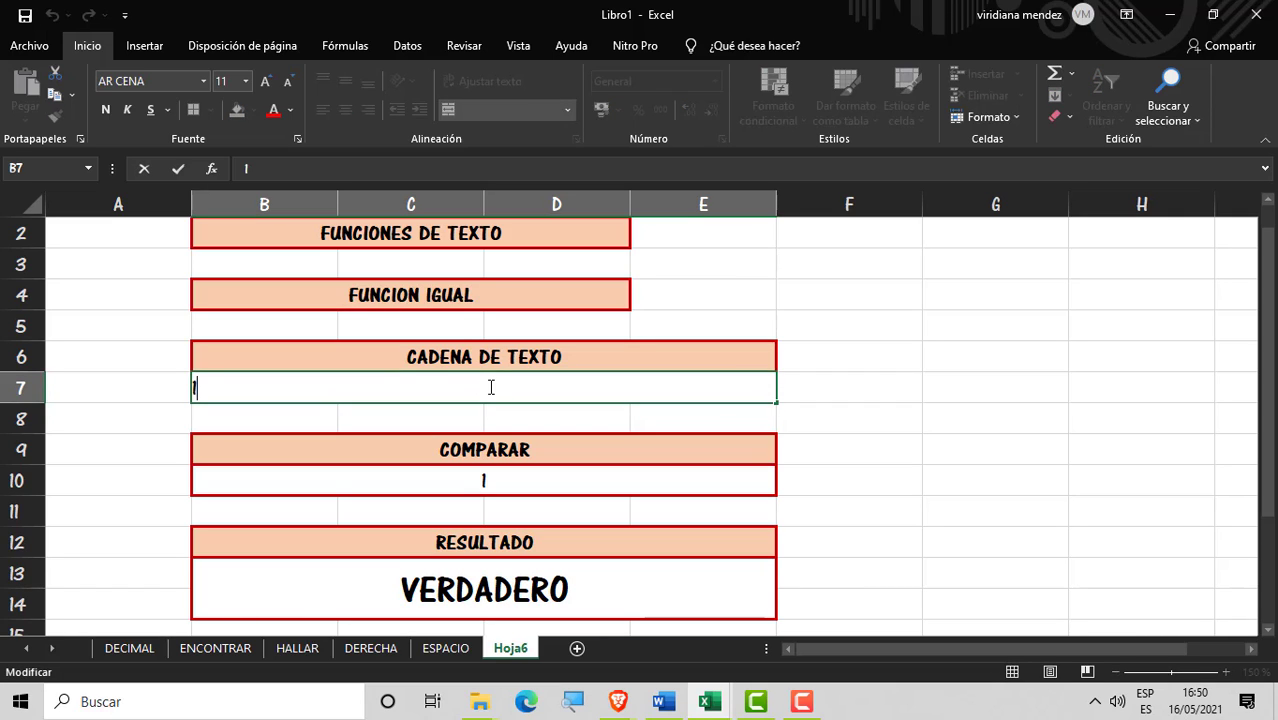
pyautogui.press('Return')
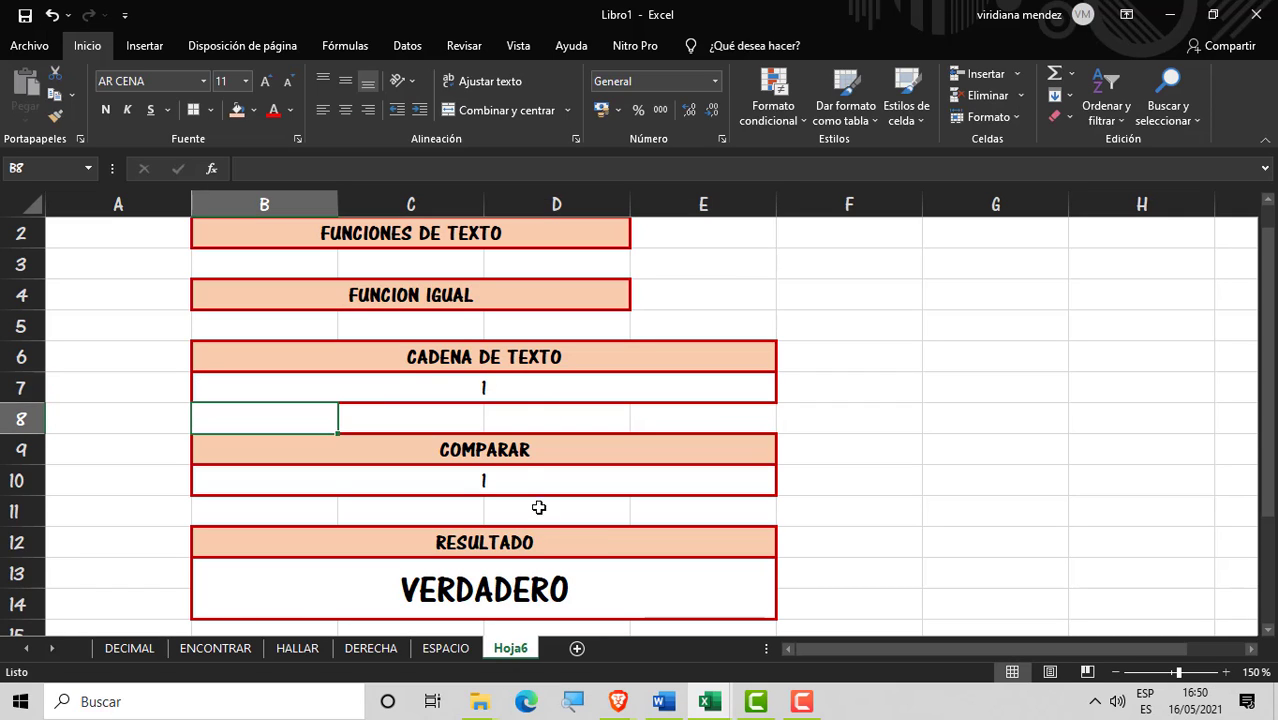
pyautogui.doubleClick(506, 387)
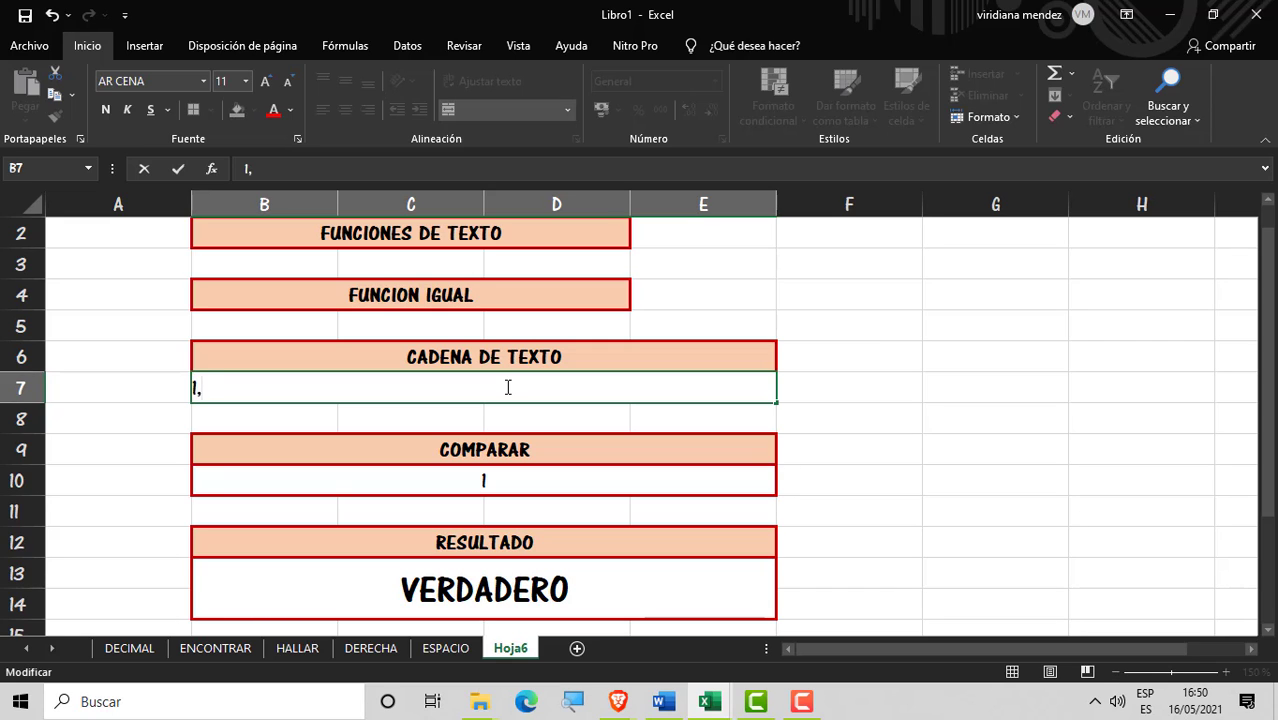
pyautogui.press('Return')
pyautogui.doubleClick(525, 394)
pyautogui.click(668, 474)
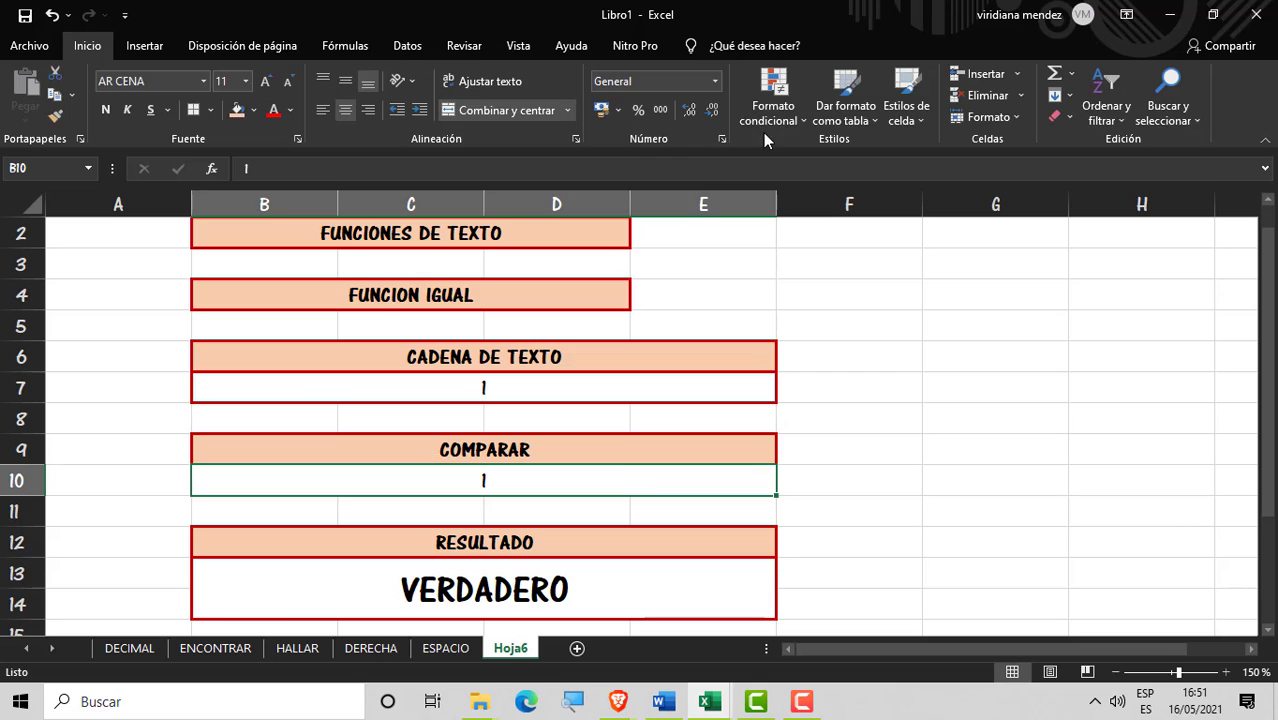
# Step: Enter ESTA in both the CADENA DE TEXTO cell B7 and the COMPARAR cell B10
pyautogui.click(569, 383)
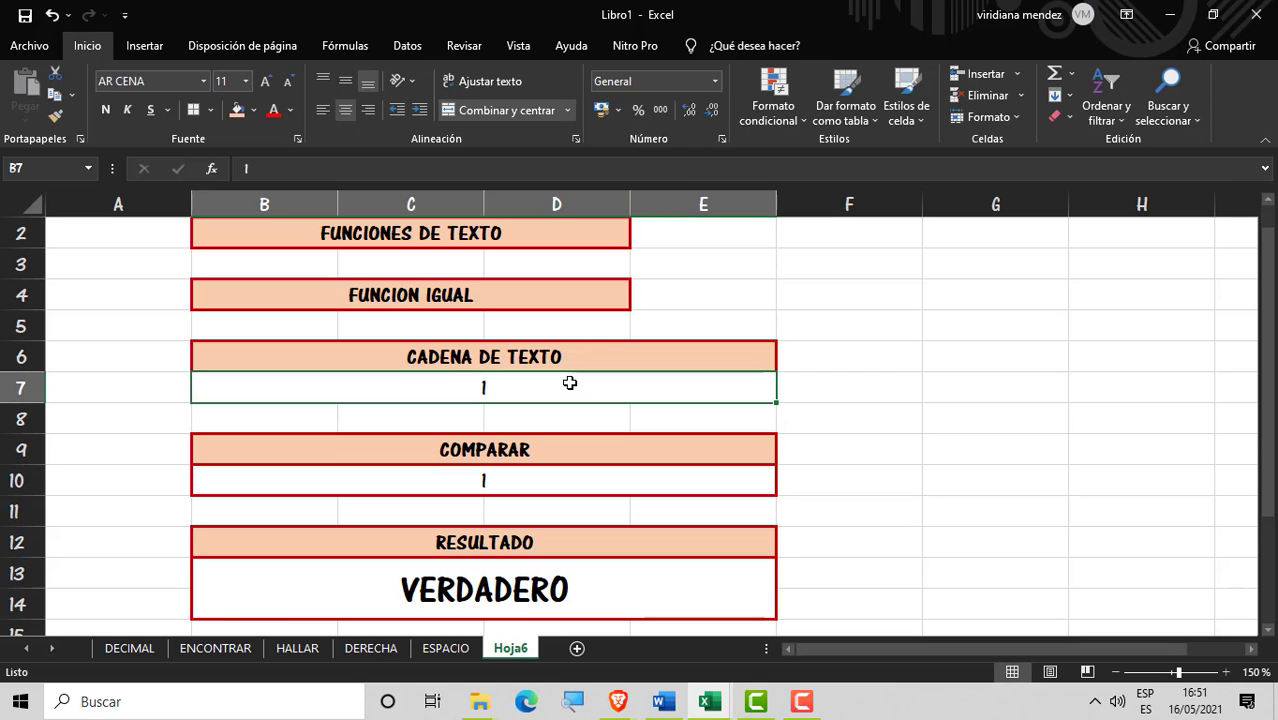
pyautogui.write('ESTA')
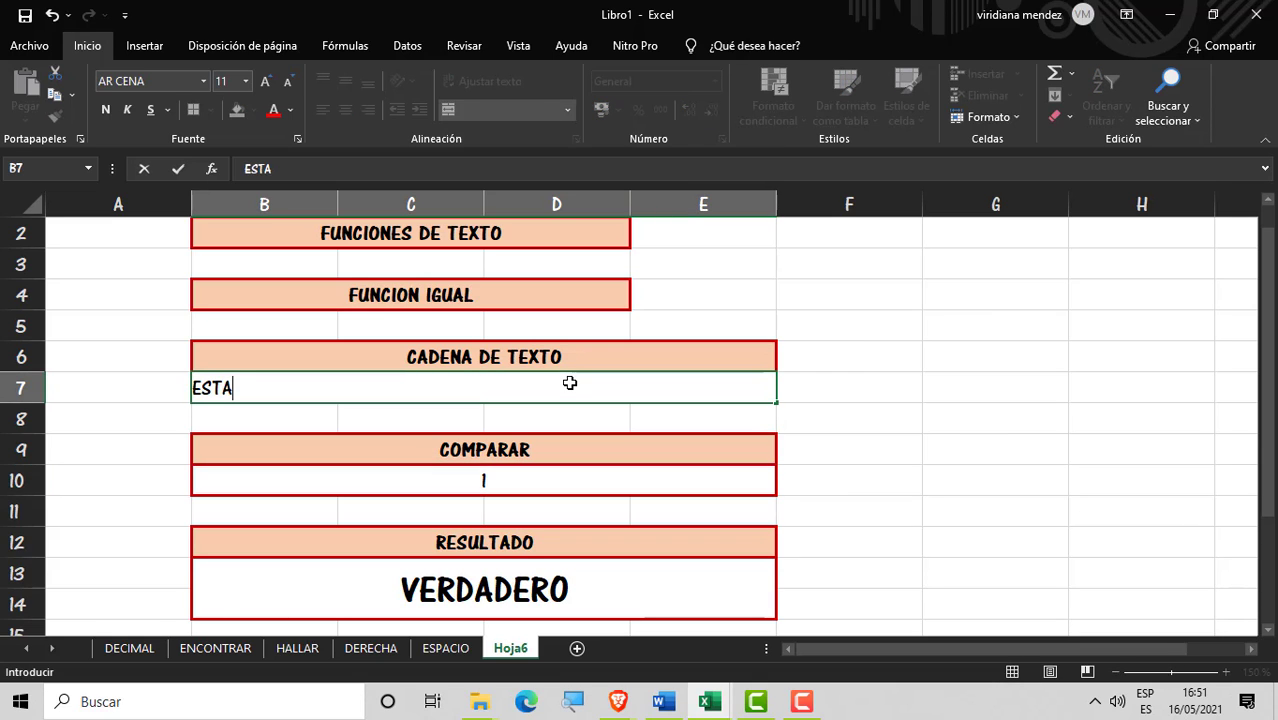
pyautogui.click(547, 437)
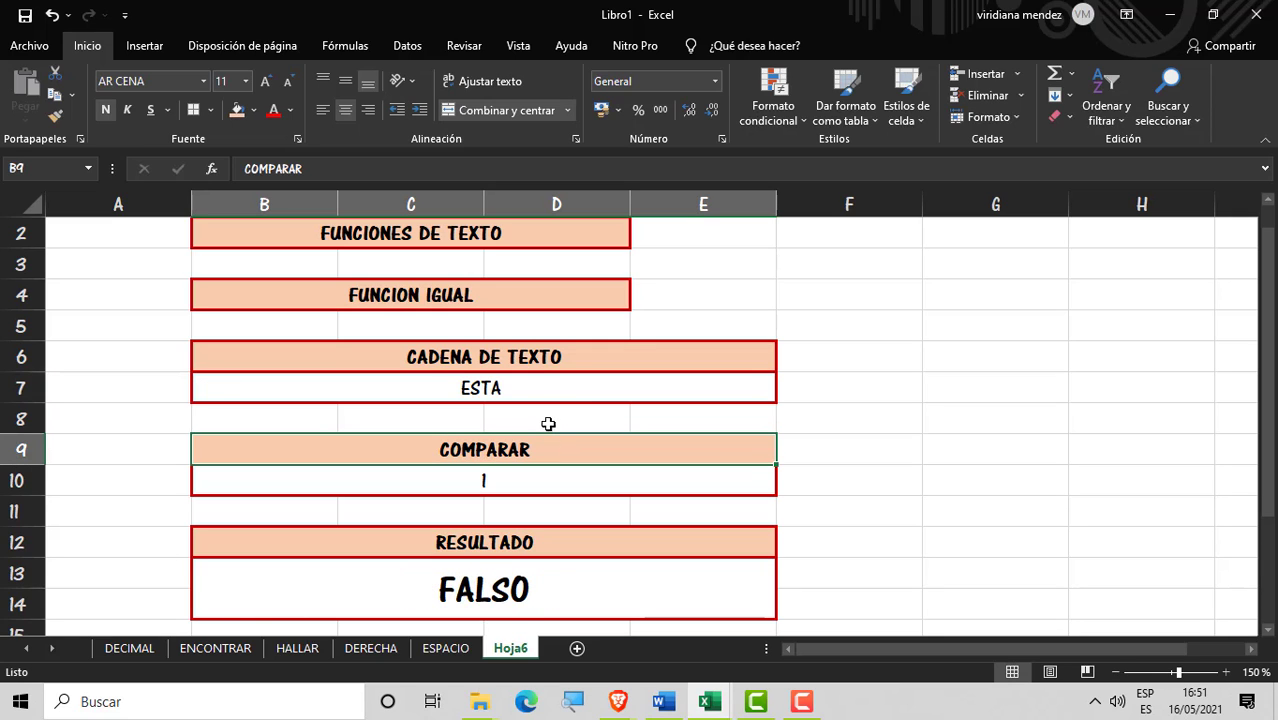
pyautogui.click(528, 476)
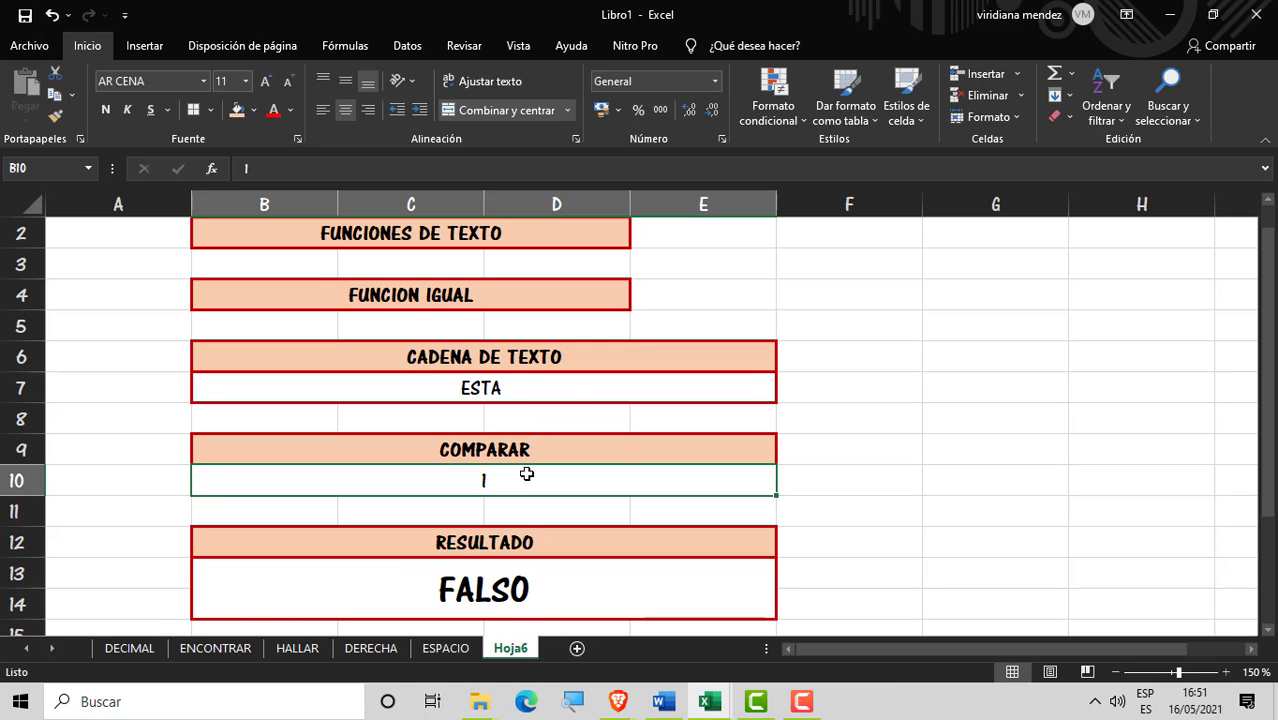
pyautogui.doubleClick(528, 474)
pyautogui.write('ESTA')
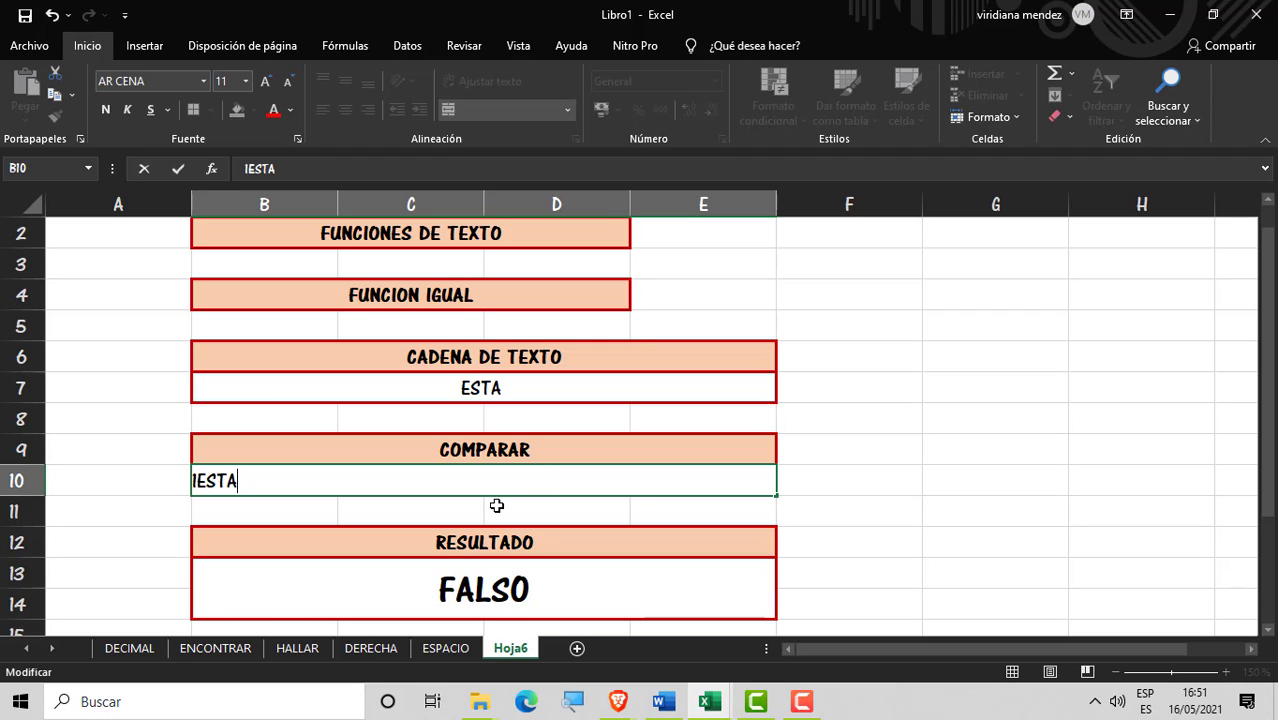
pyautogui.click(436, 517)
pyautogui.doubleClick(484, 469)
pyautogui.press('BackSpace')
pyautogui.press('Return')
pyautogui.click(596, 516)
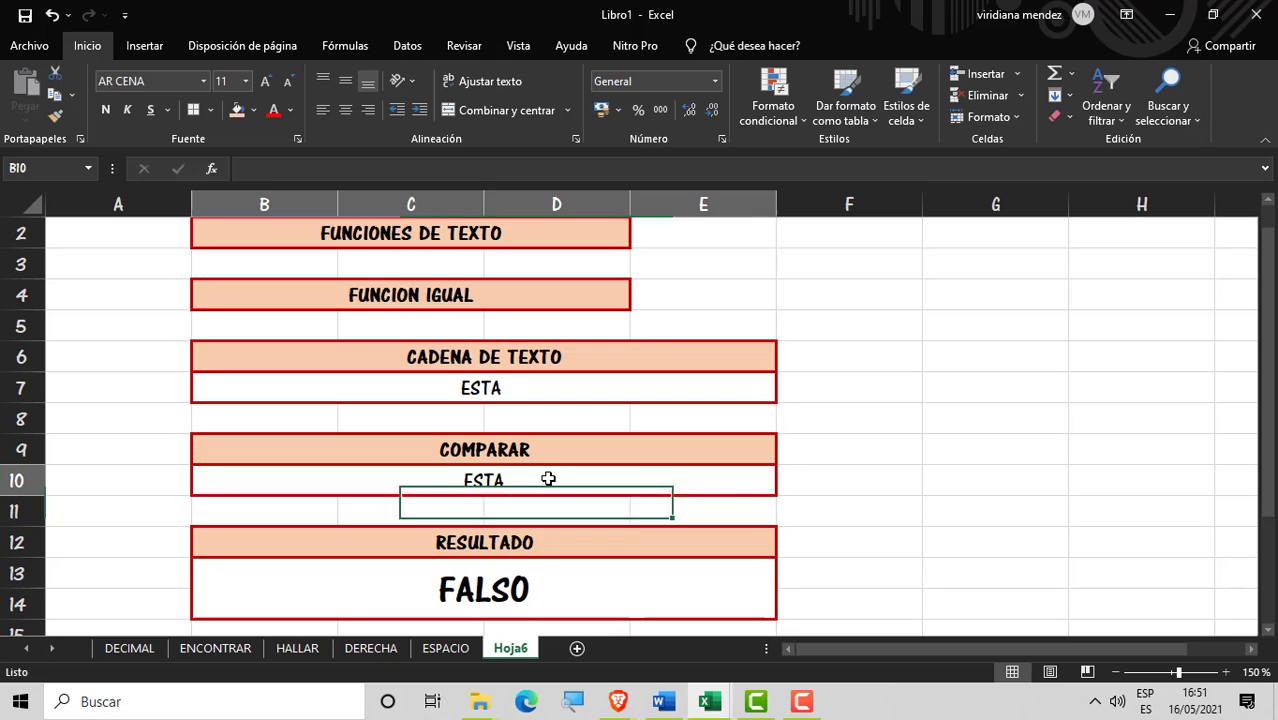
# Step: Remove the trailing space after ESTA in B7
pyautogui.doubleClick(548, 477)
pyautogui.doubleClick(518, 391)
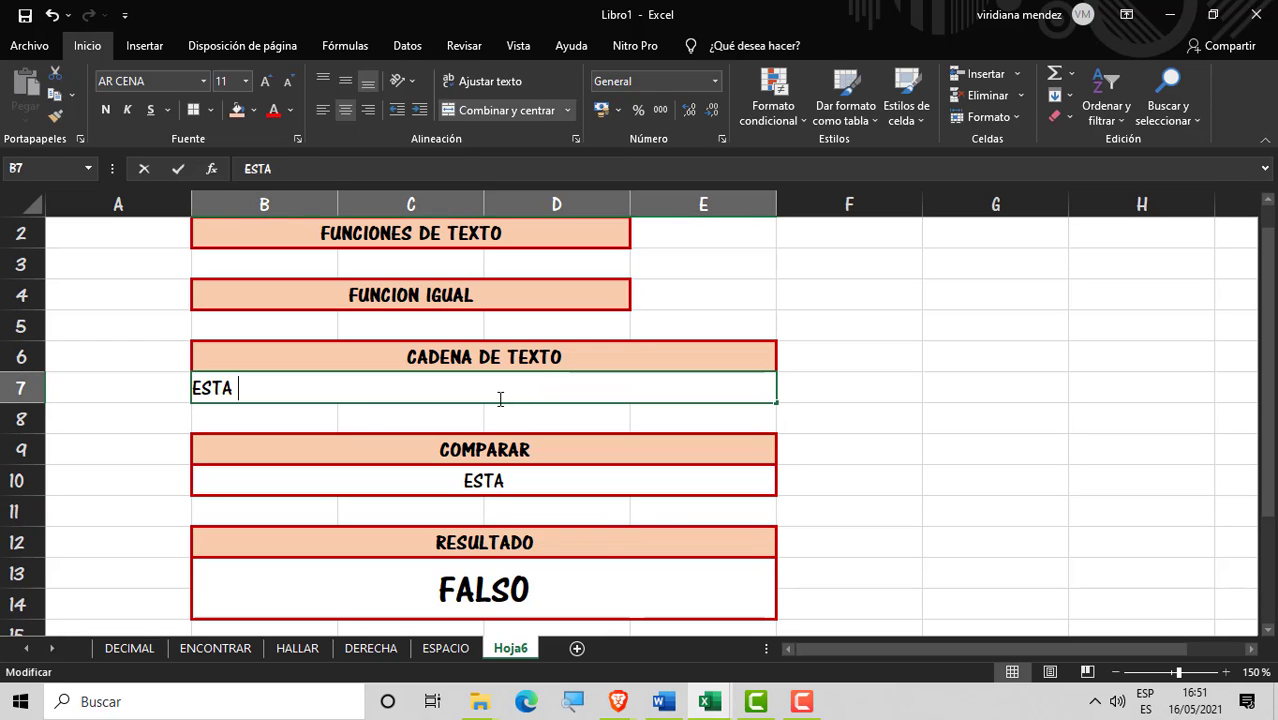
pyautogui.press('BackSpace')
pyautogui.click(348, 416)
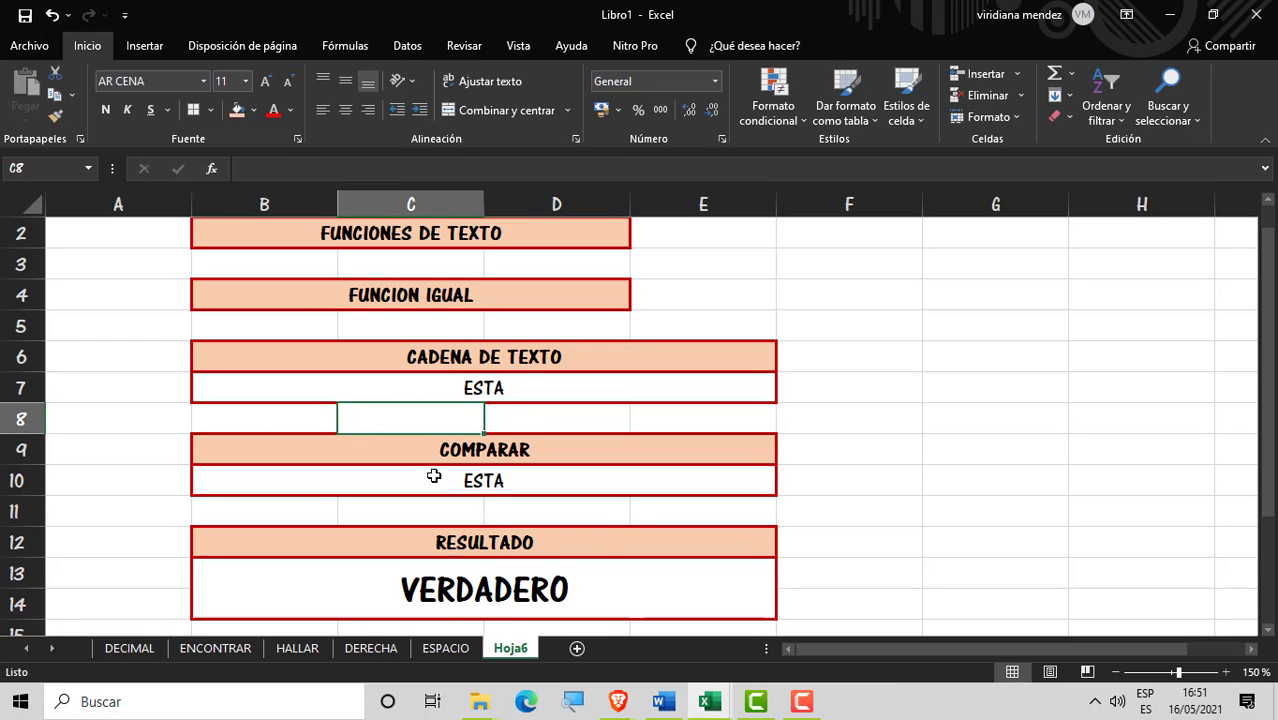
# Step: Try adding a trailing space after ESTA in B7 and remove it again
pyautogui.click(549, 387)
pyautogui.press('Down')
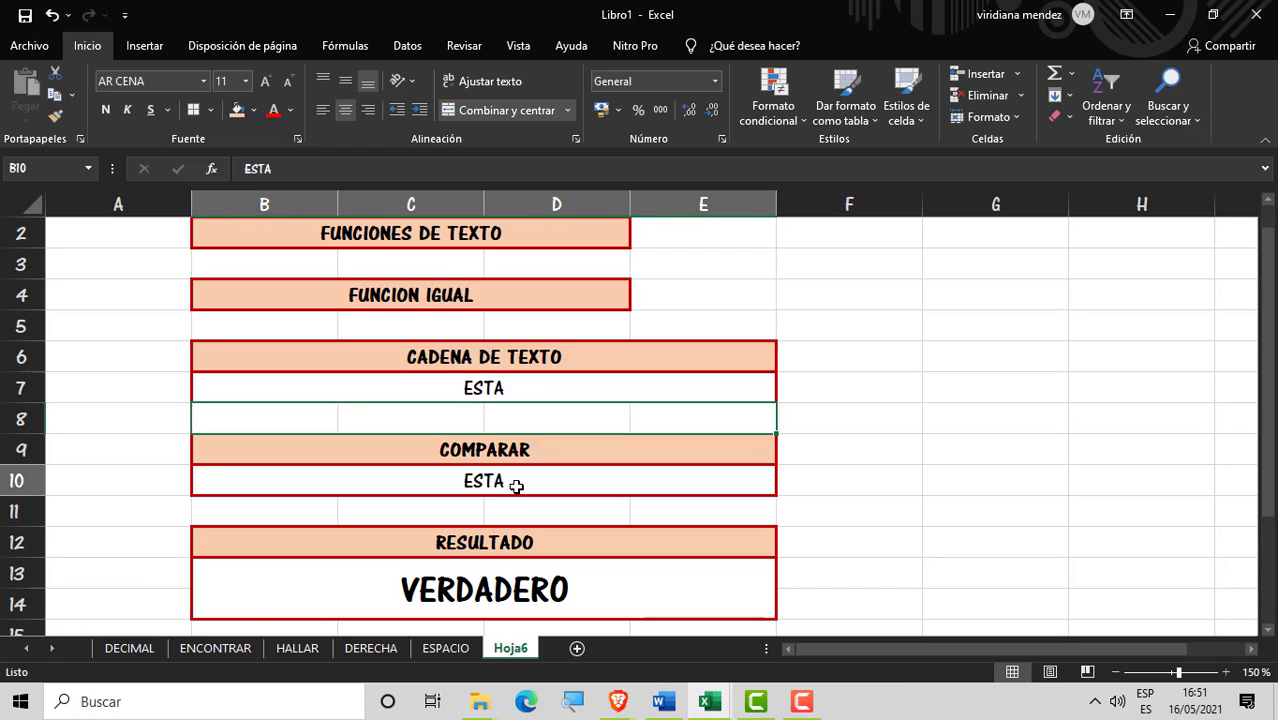
pyautogui.doubleClick(565, 391)
pyautogui.click(574, 431)
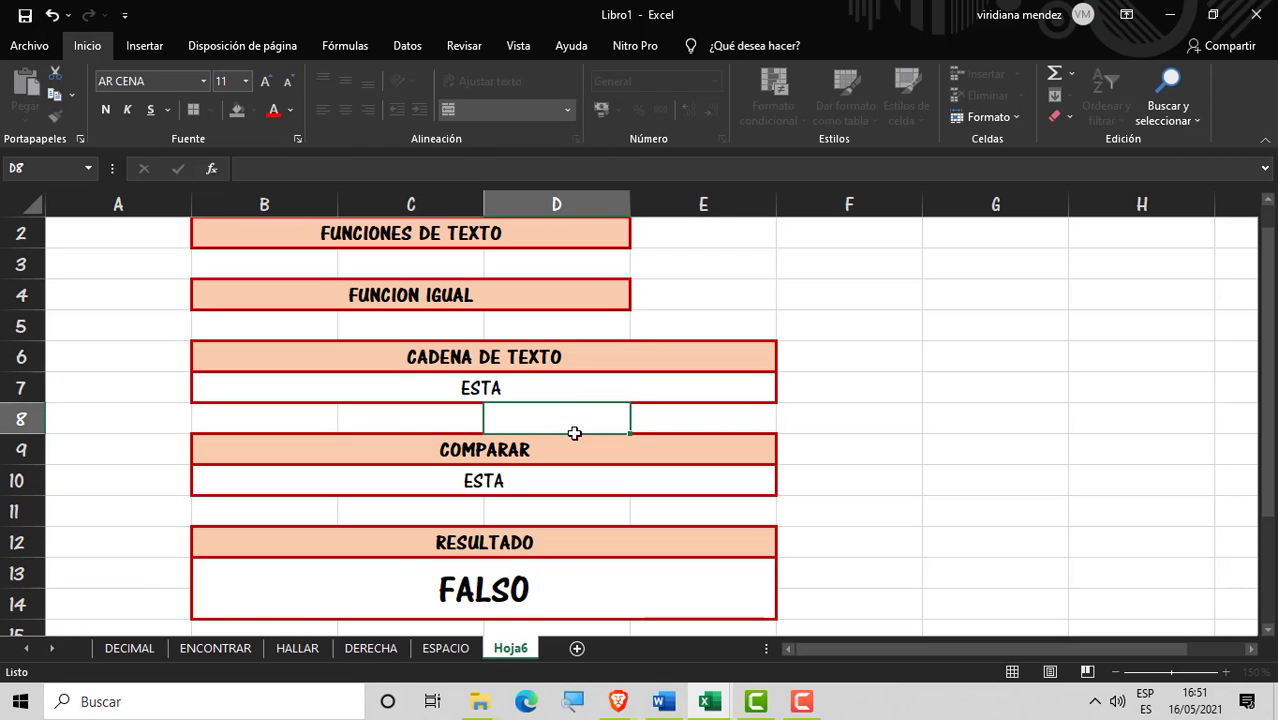
pyautogui.click(562, 388)
pyautogui.doubleClick(562, 388)
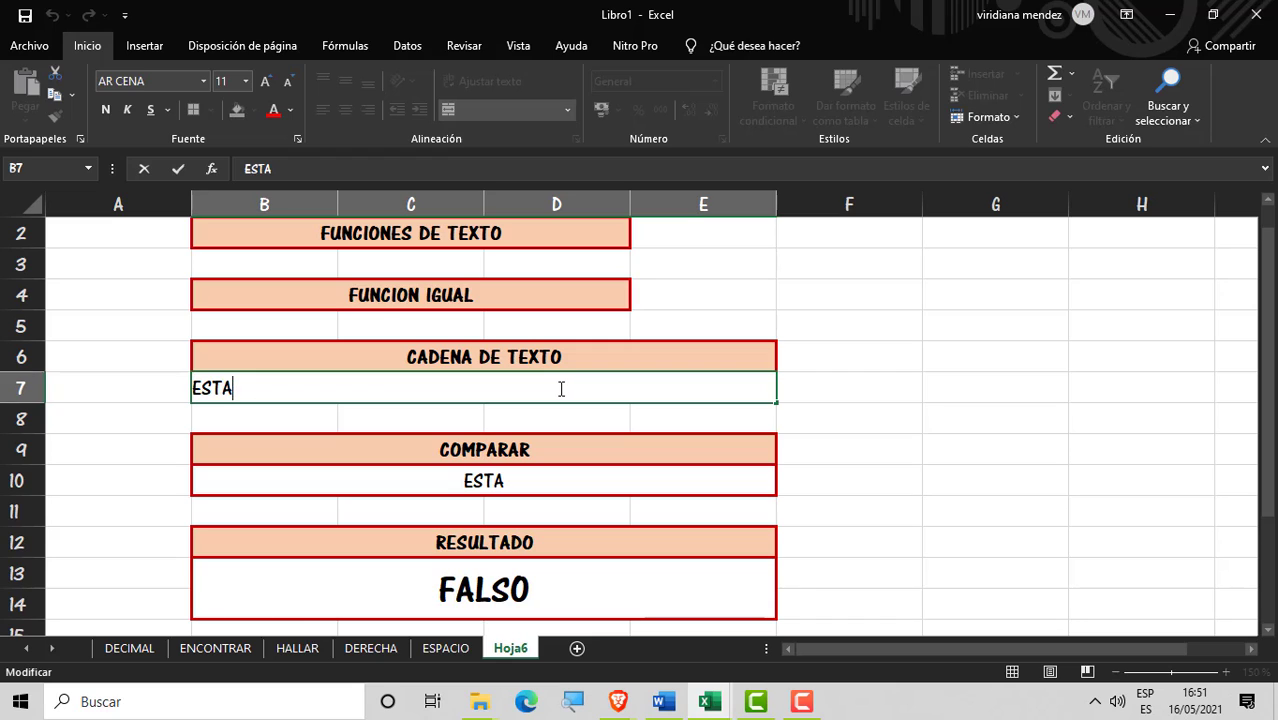
pyautogui.click(514, 426)
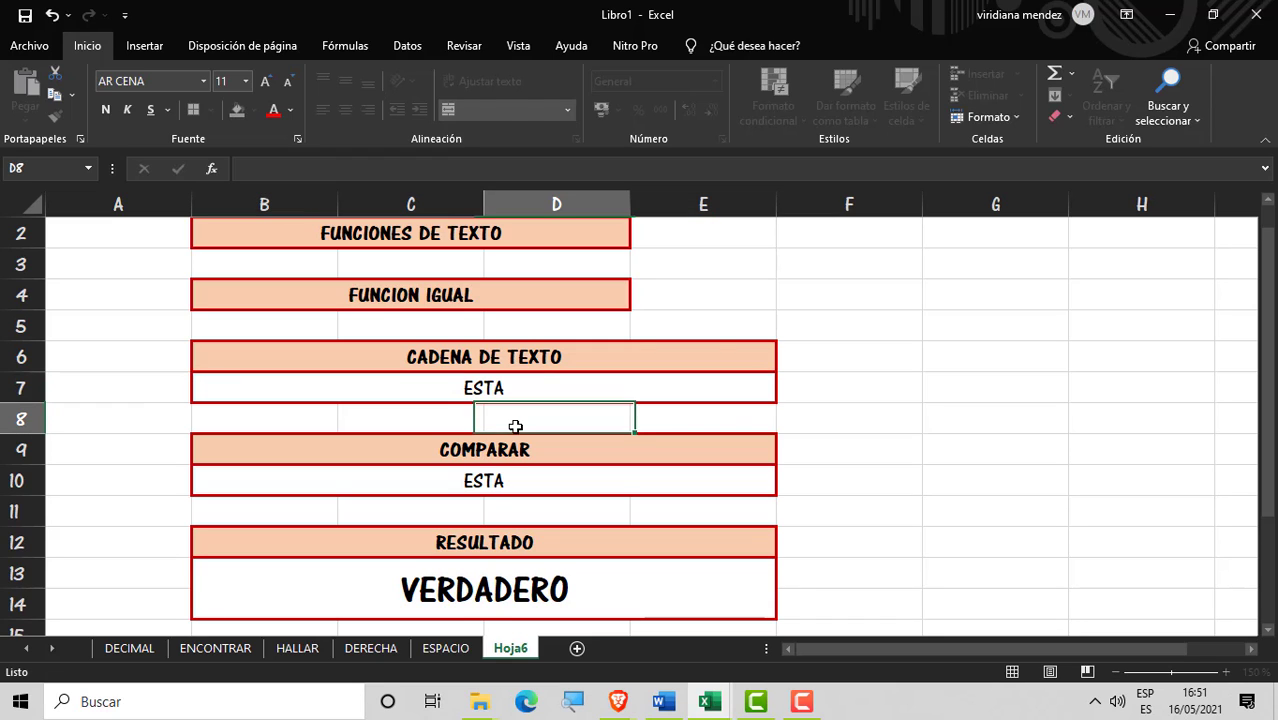
pyautogui.click(858, 385)
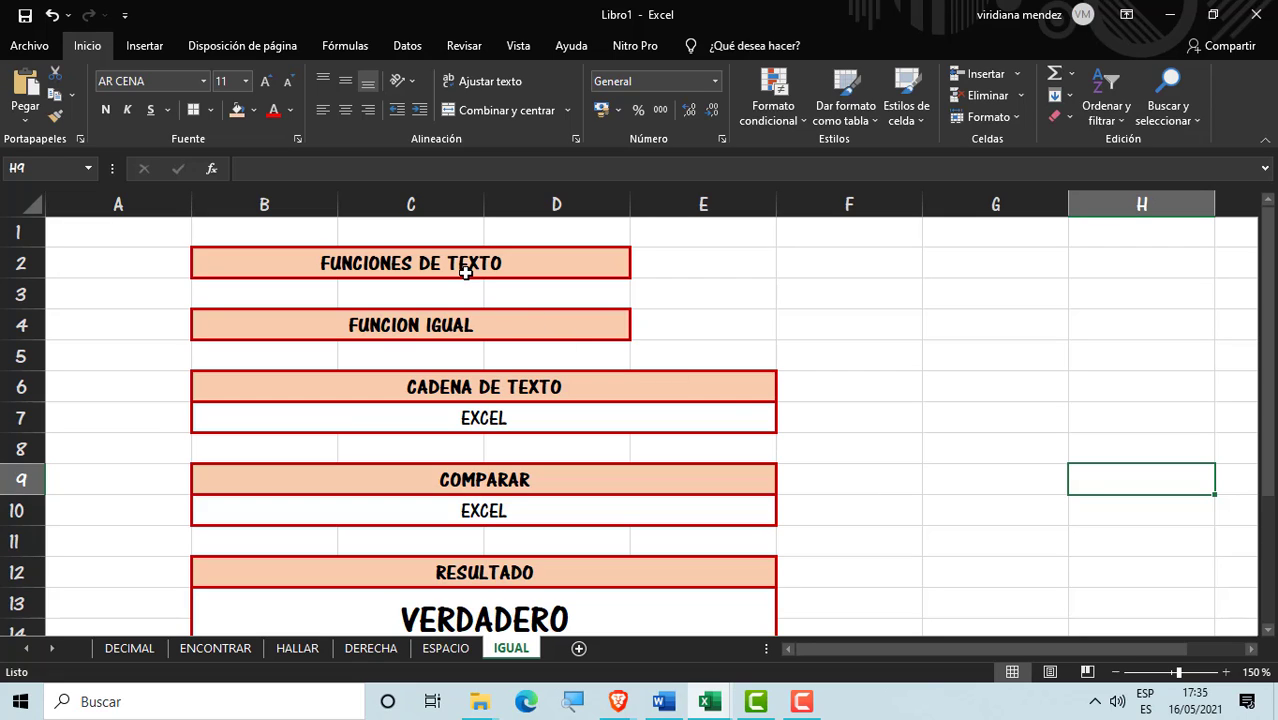
# Step: Copy the two headings in B2:D4 of the IGUAL sheet to a new sheet, starting at C3
pyautogui.moveTo(459, 270); pyautogui.dragTo(470, 322)
pyautogui.hotkey('ctrl', 'c')
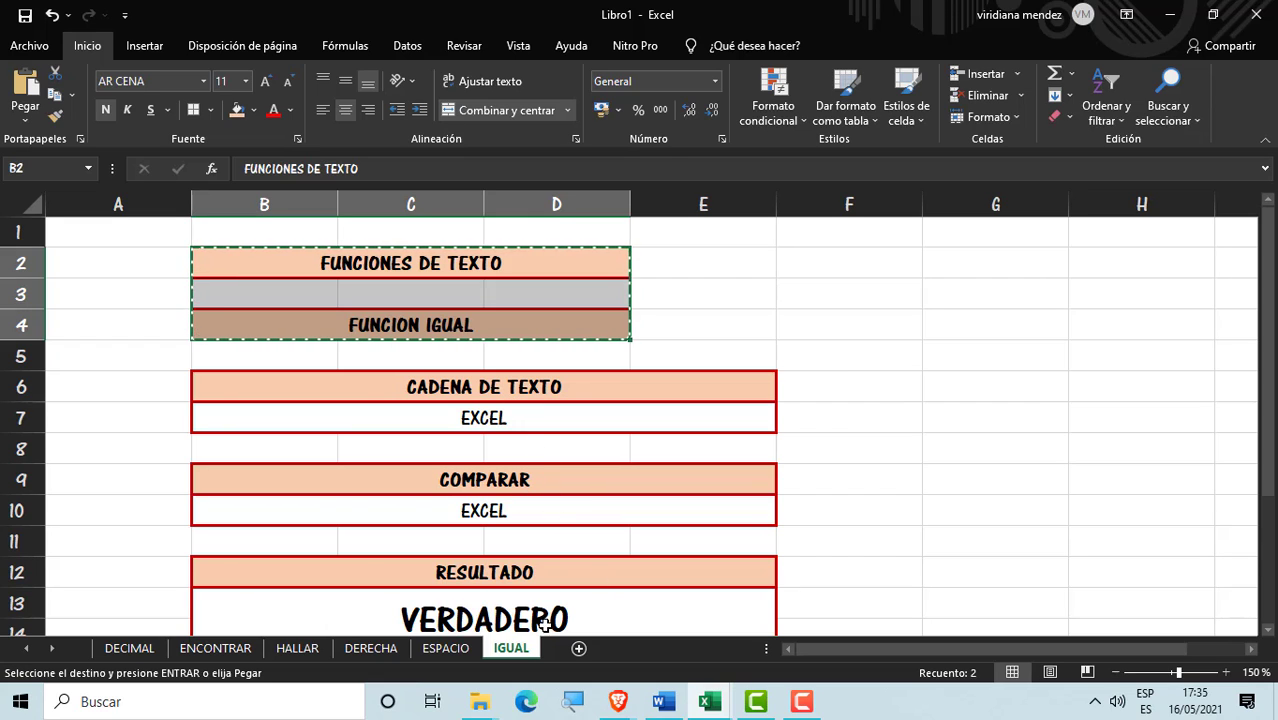
pyautogui.click(578, 648)
pyautogui.click(286, 250)
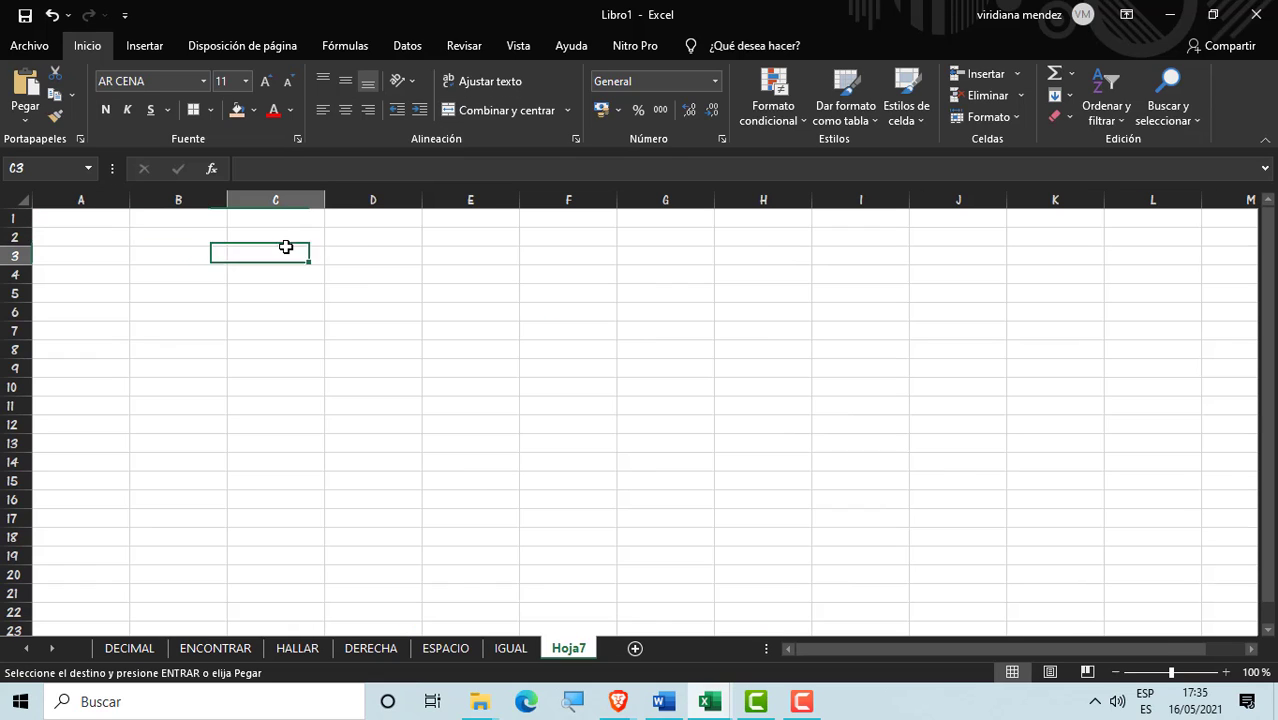
pyautogui.hotkey('ctrl', 'v')
pyautogui.click(465, 440)
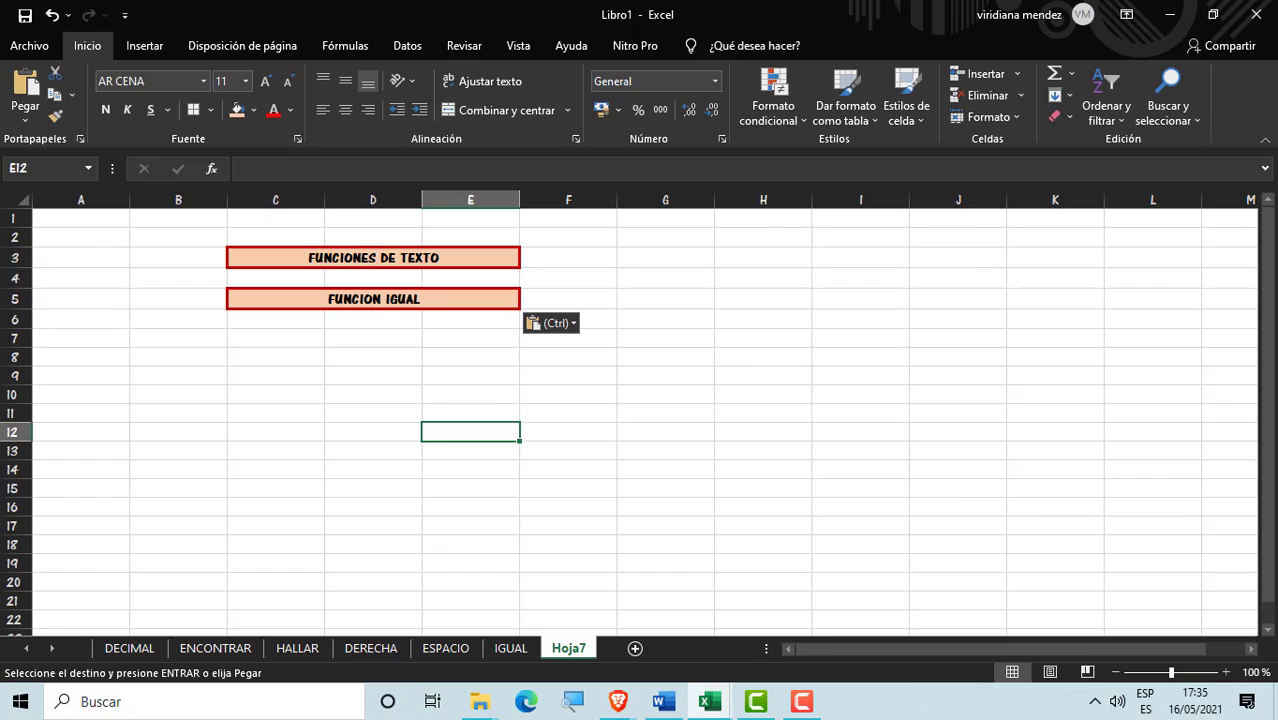
pyautogui.click(1226, 672)
pyautogui.click(1226, 672)
pyautogui.click(1226, 672)
pyautogui.click(1226, 672)
pyautogui.click(1226, 672)
pyautogui.click(423, 418)
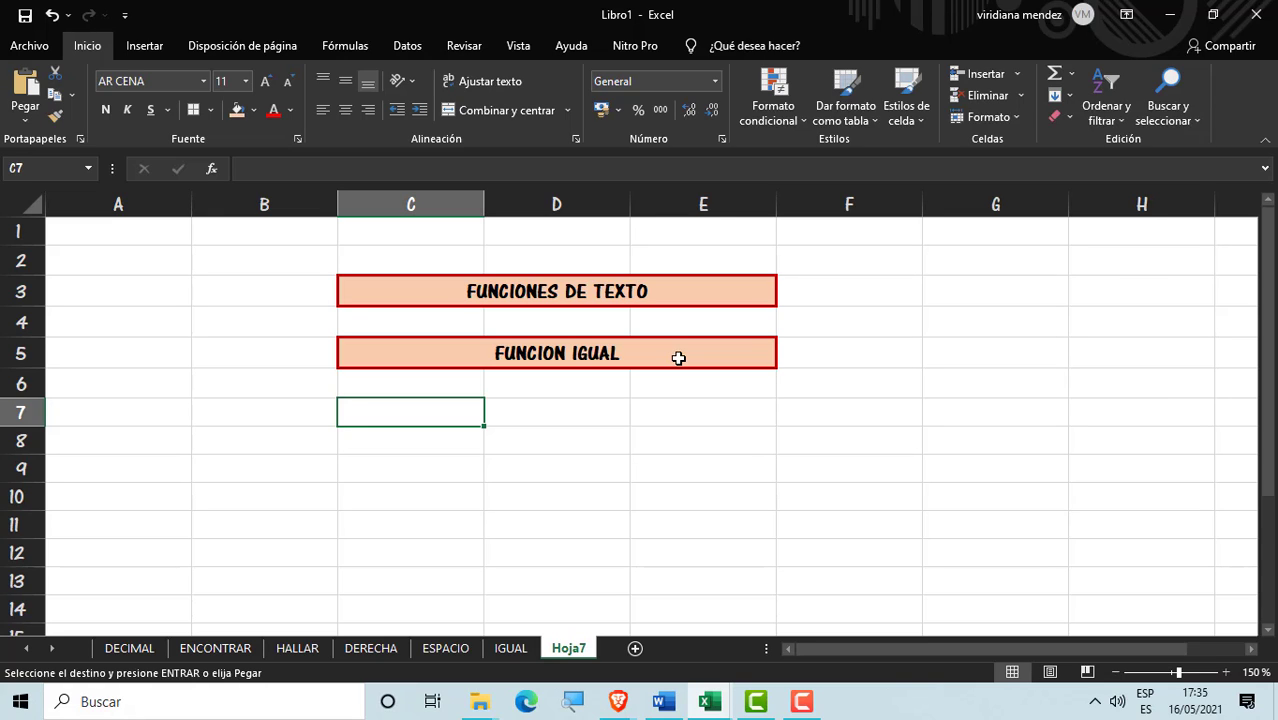
pyautogui.write('RE')
pyautogui.press('BackSpace')
pyautogui.press('BackSpace')
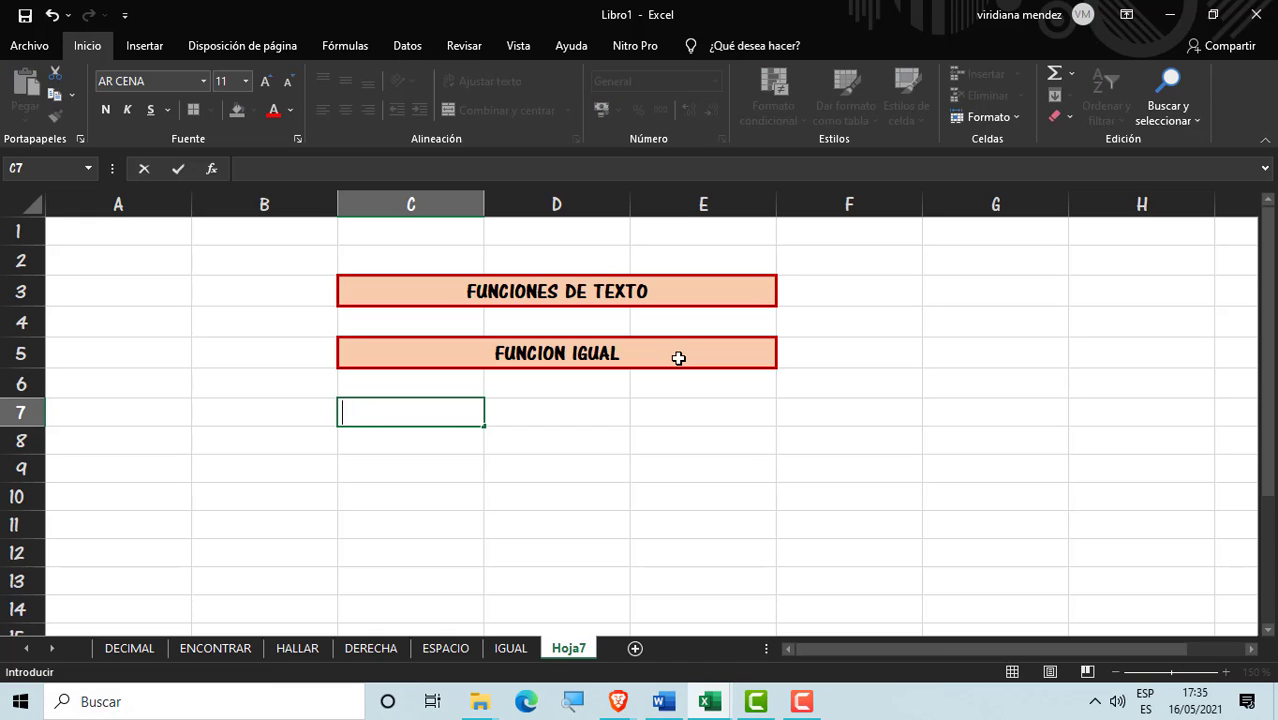
# Step: Change the function heading in C5 to FUNCION REEMPLAZAR
pyautogui.doubleClick(678, 358)
pyautogui.press('BackSpace')
pyautogui.press('BackSpace')
pyautogui.press('BackSpace')
pyautogui.press('BackSpace')
pyautogui.press('BackSpace')
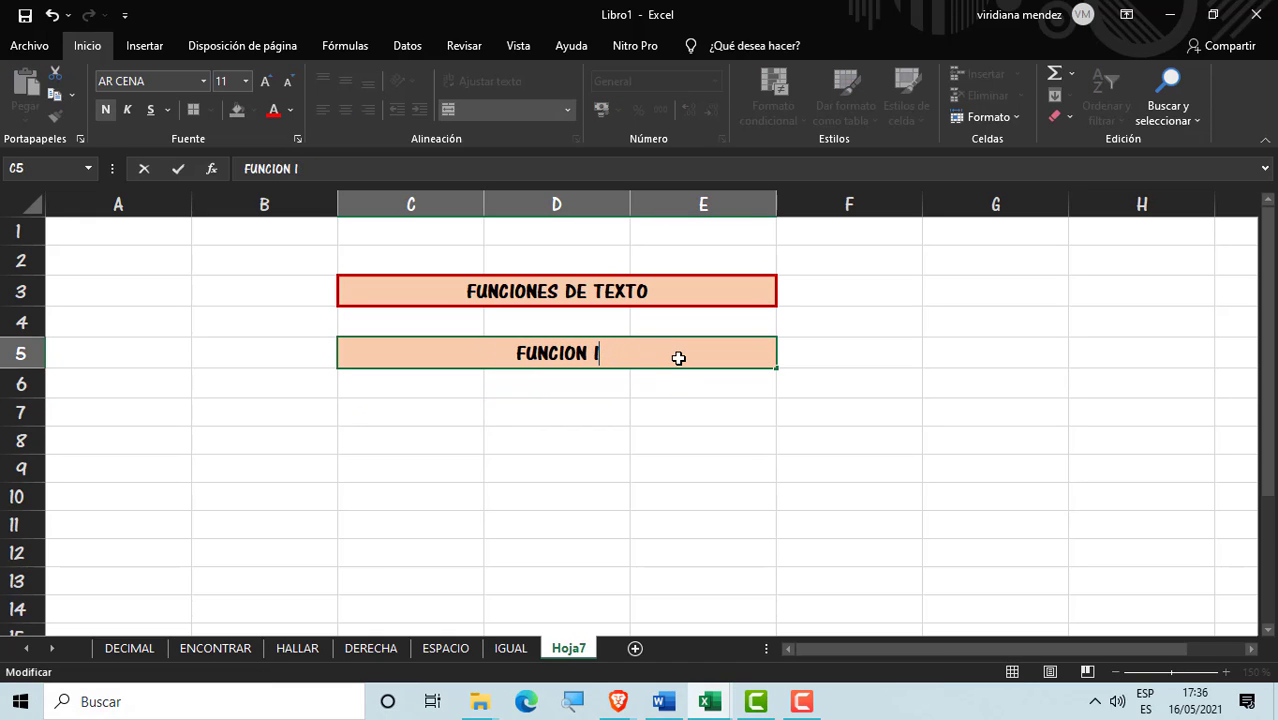
pyautogui.write('REEMPLAZAR')
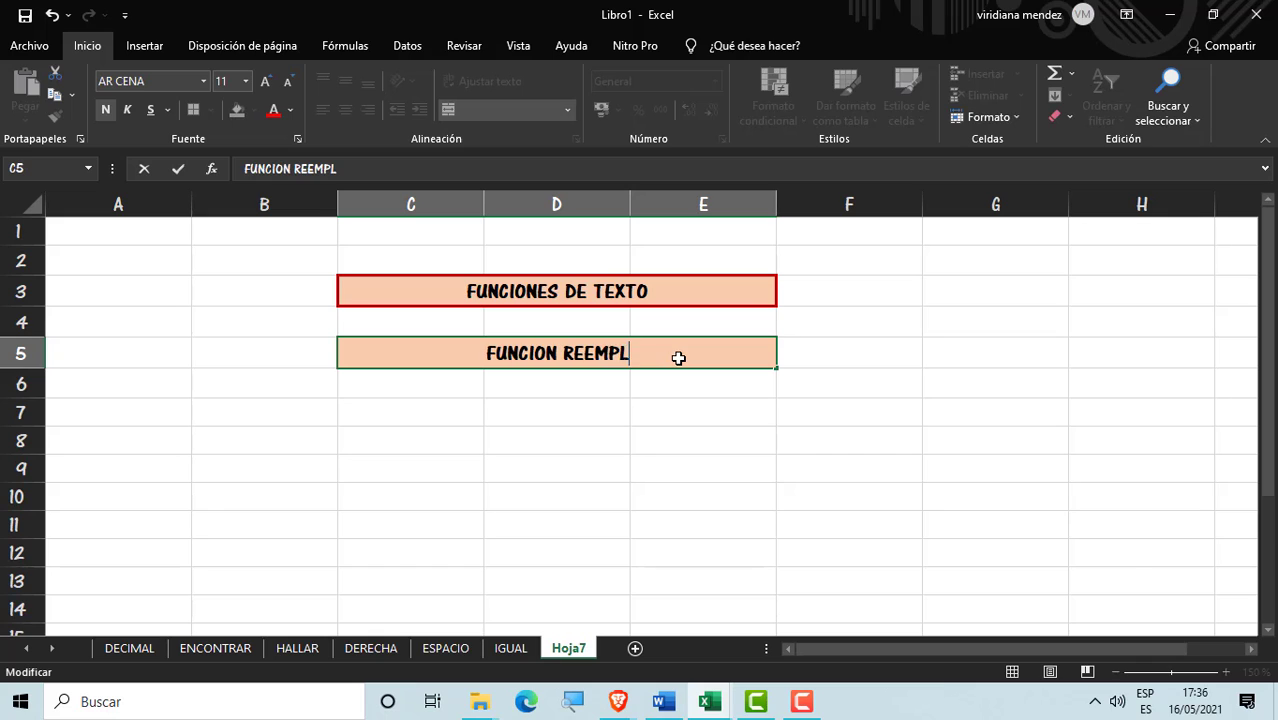
pyautogui.click(499, 430)
# Step: Enter the column headers TEXTO, INICIAL, CARACTERES, REEMPLAZO and RESULTADO in C8:G8
pyautogui.click(442, 431)
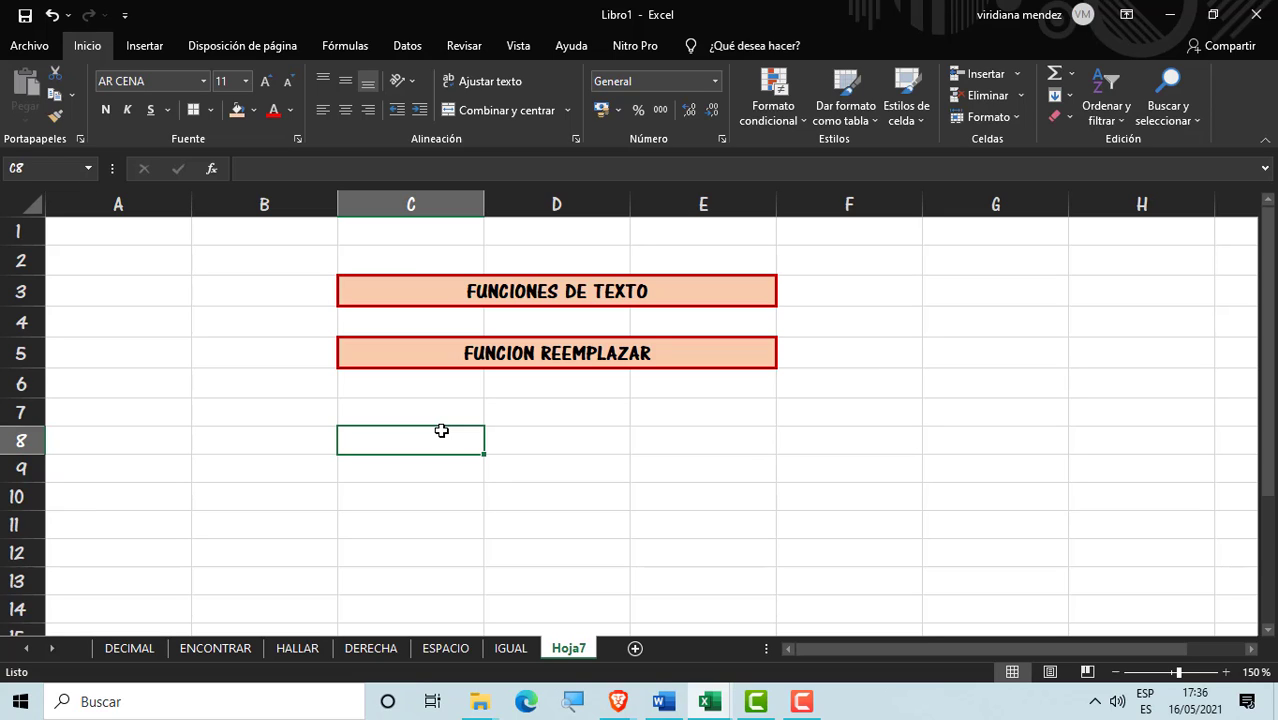
pyautogui.write('TE')
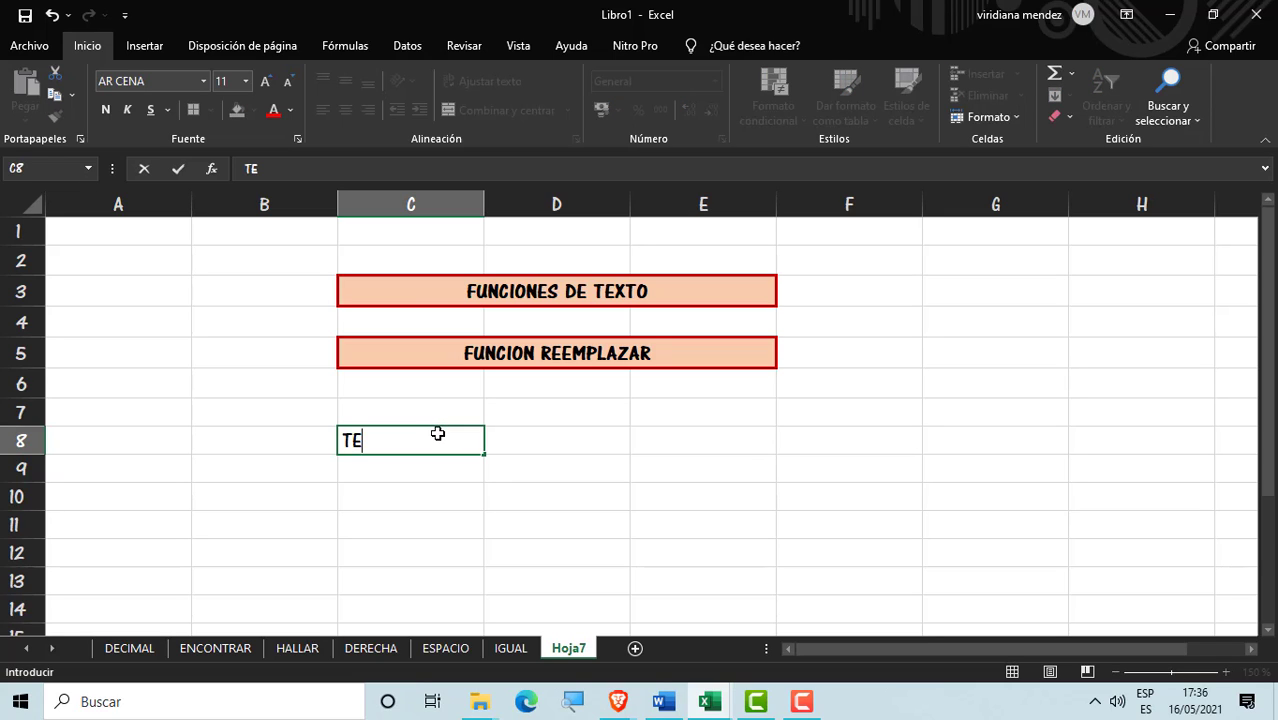
pyautogui.write('XTO')
pyautogui.press('Tab')
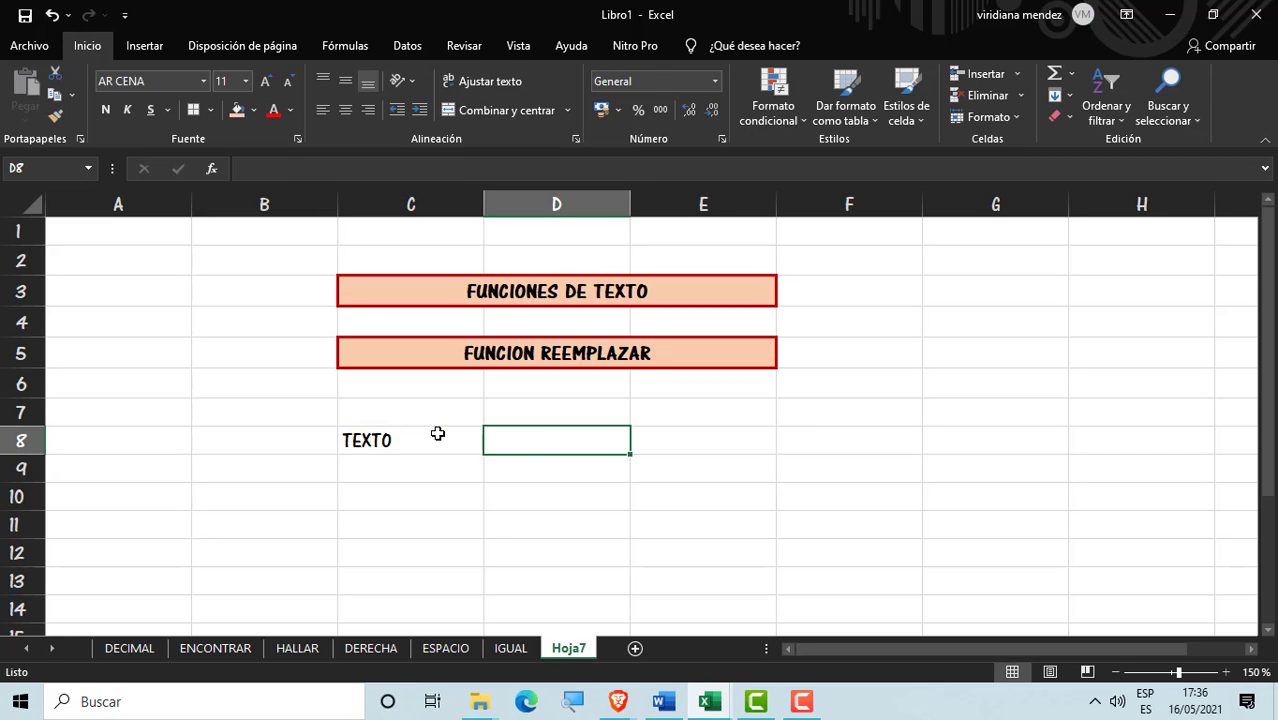
pyautogui.write('INIC')
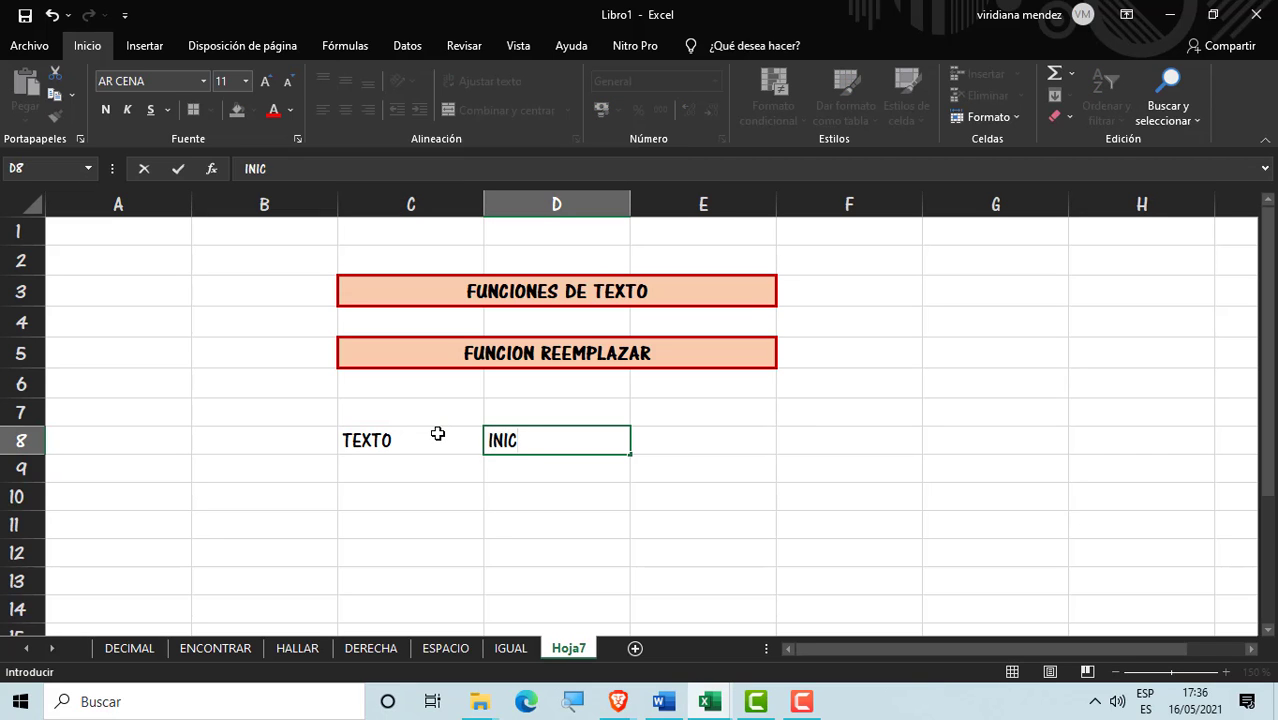
pyautogui.write('IAL')
pyautogui.press('Tab')
pyautogui.write('CARACTE ')
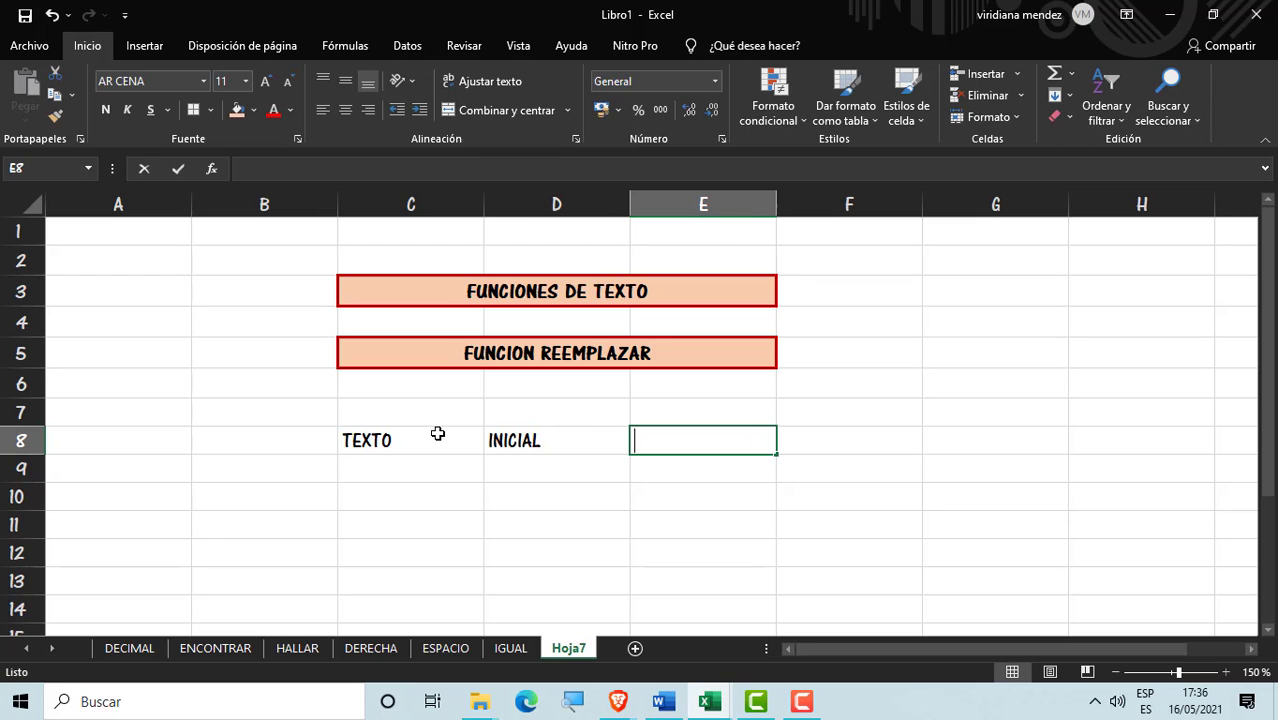
pyautogui.write('RES')
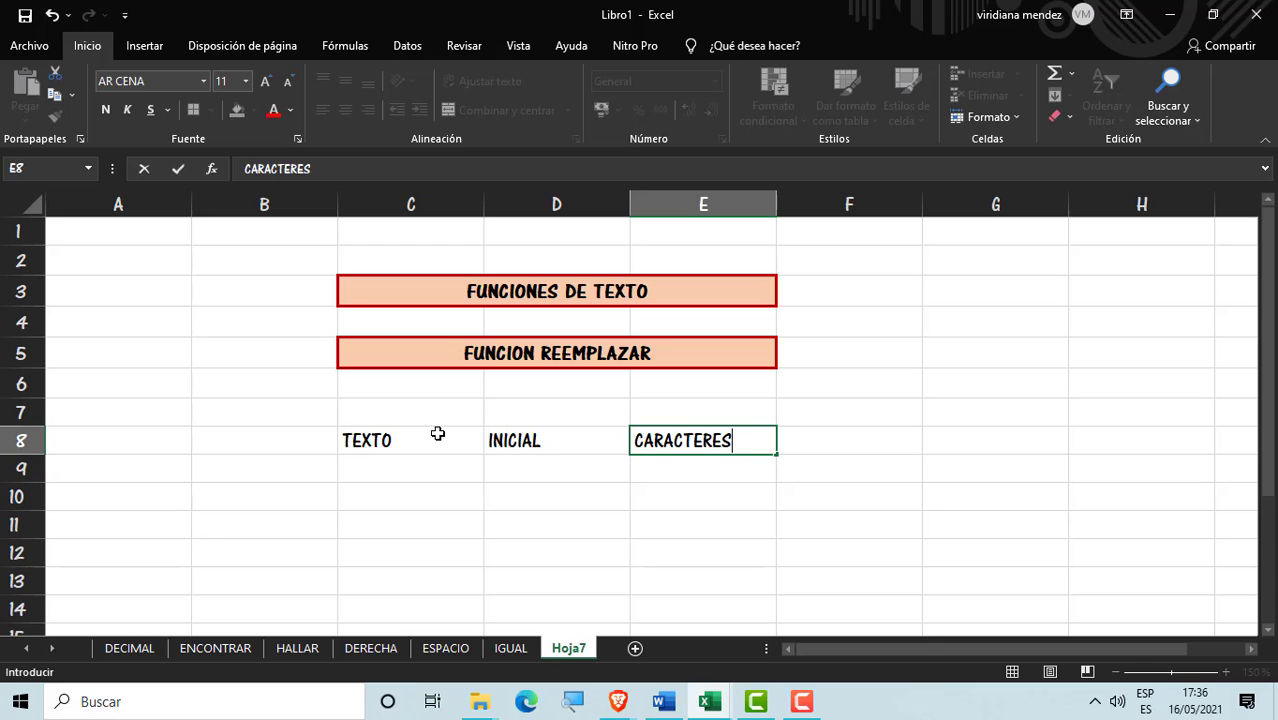
pyautogui.press('Tab')
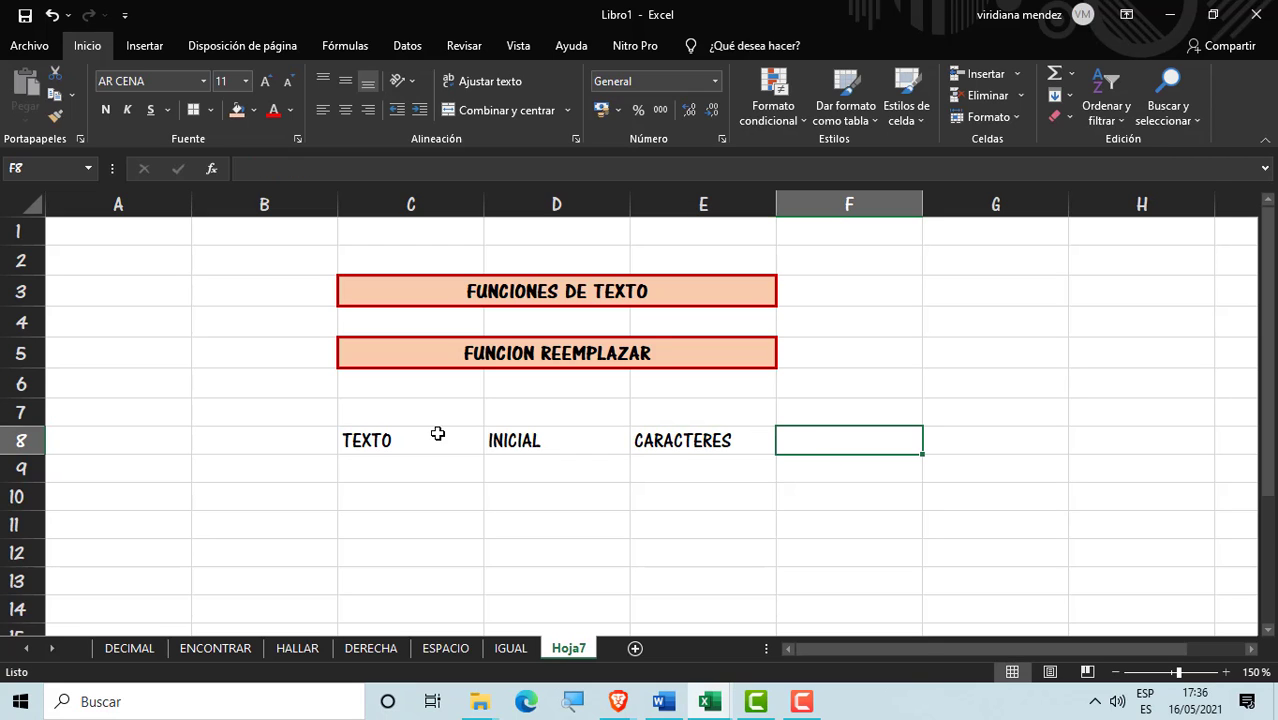
pyautogui.write('REE ')
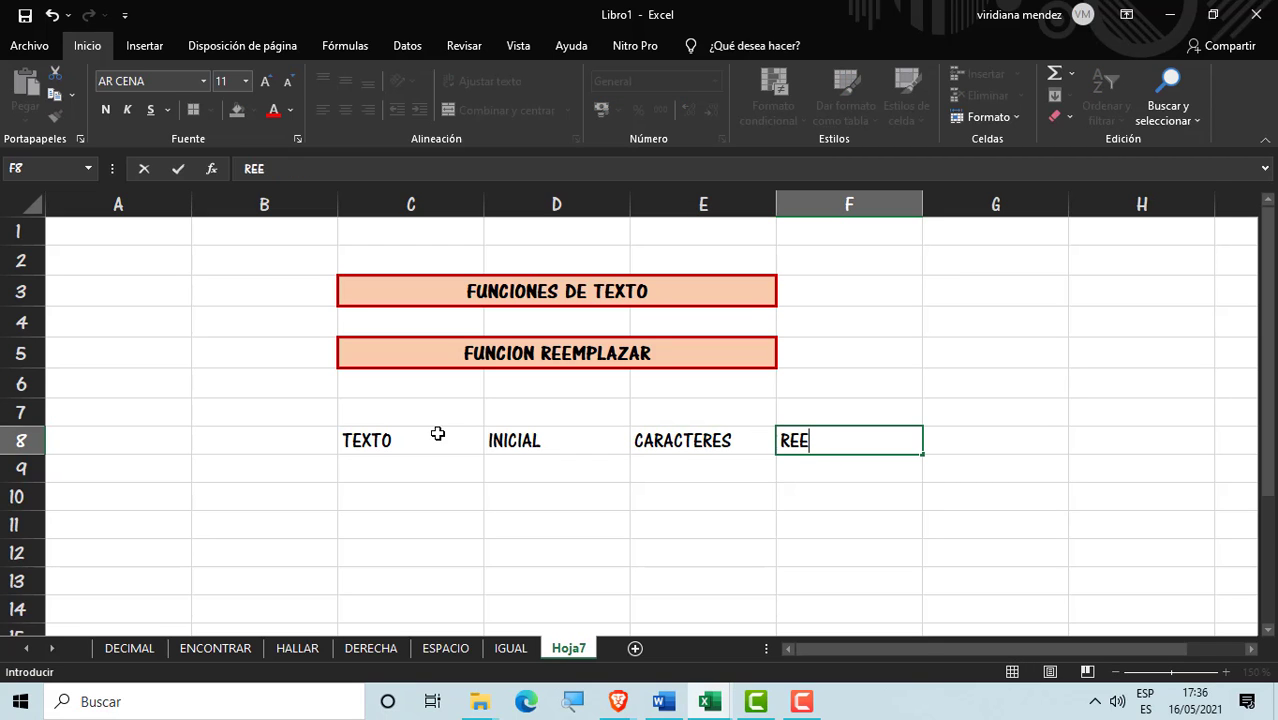
pyautogui.write('MPLAZO')
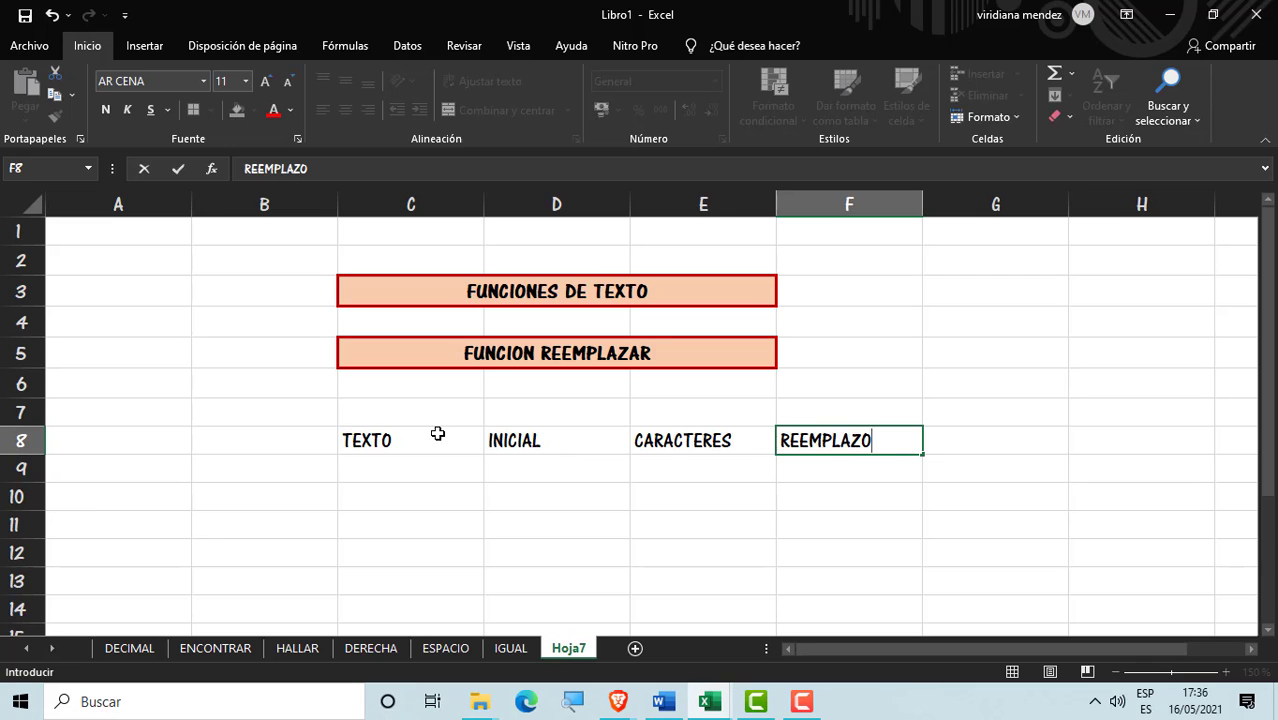
pyautogui.press('Tab')
pyautogui.write('RESULTADO')
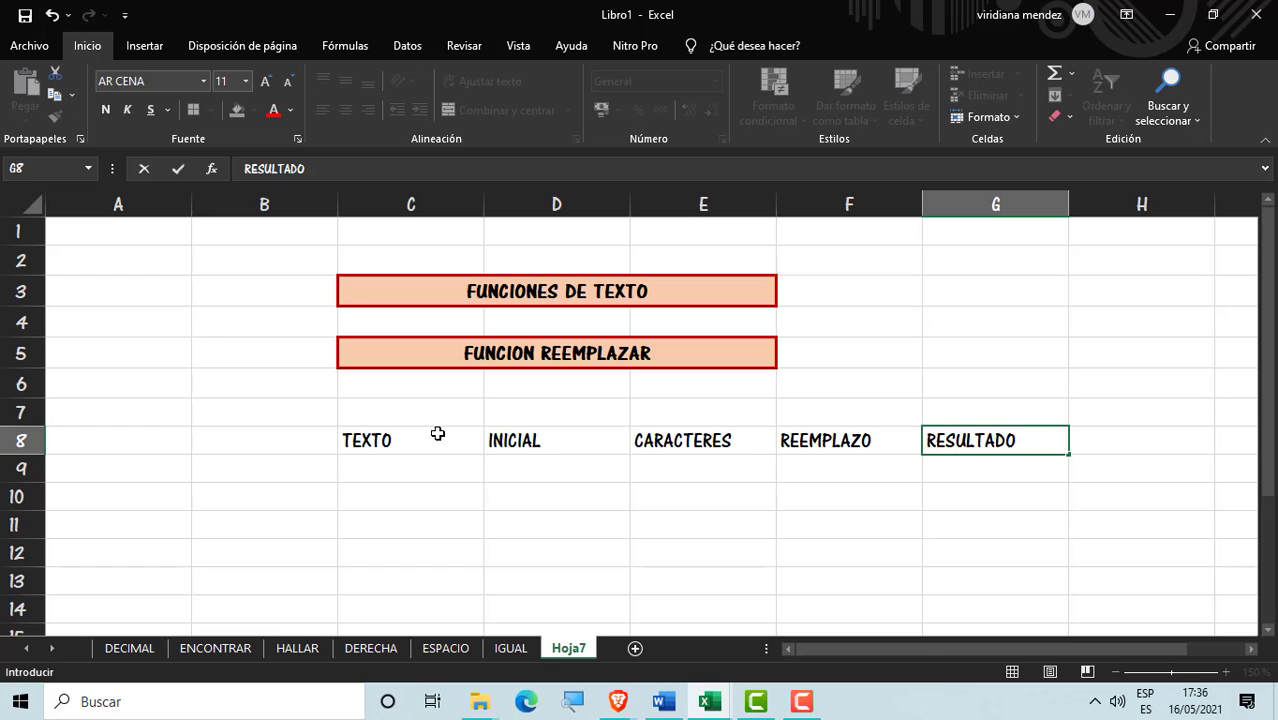
pyautogui.press('Return')
pyautogui.click(422, 440)
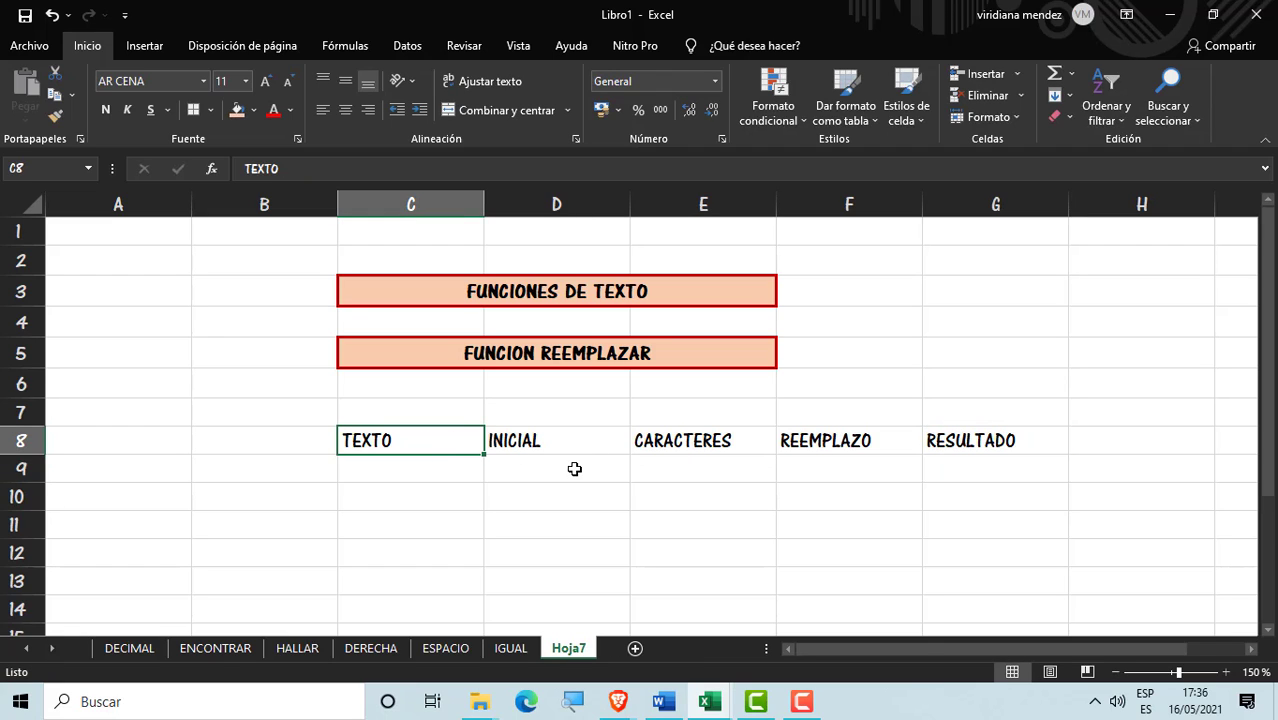
pyautogui.click(829, 446)
pyautogui.click(1013, 437)
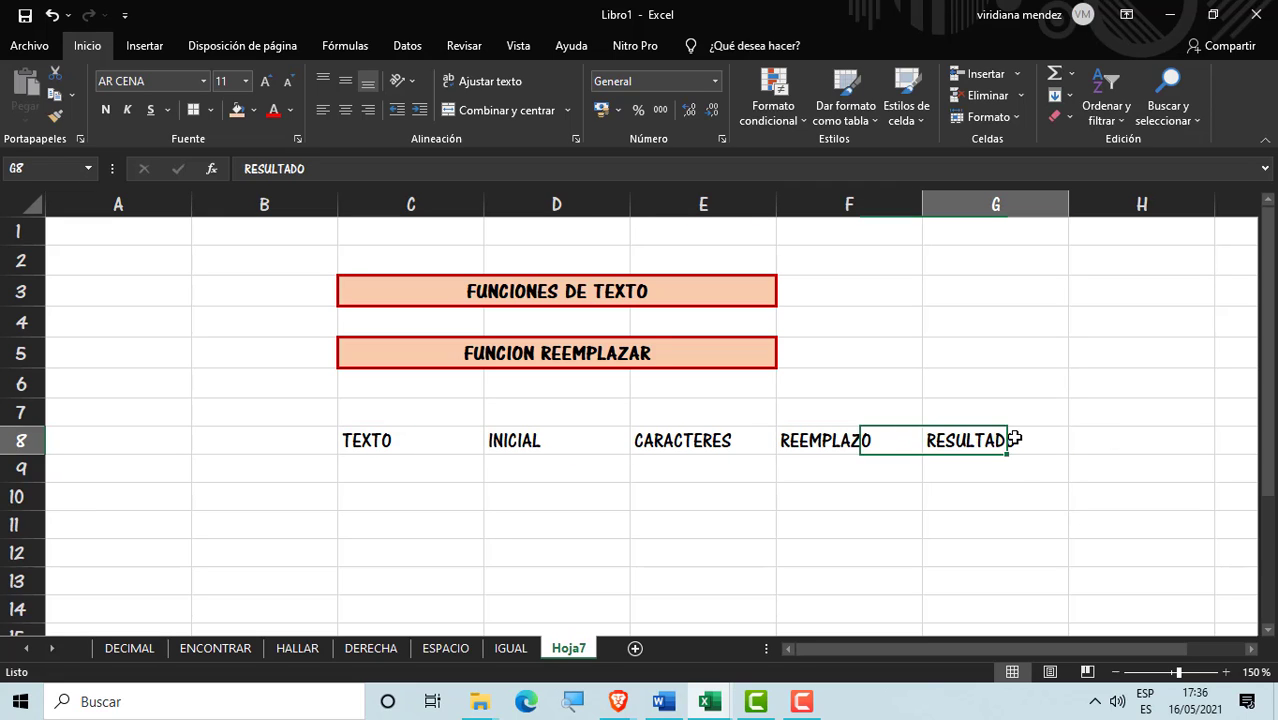
pyautogui.click(1004, 472)
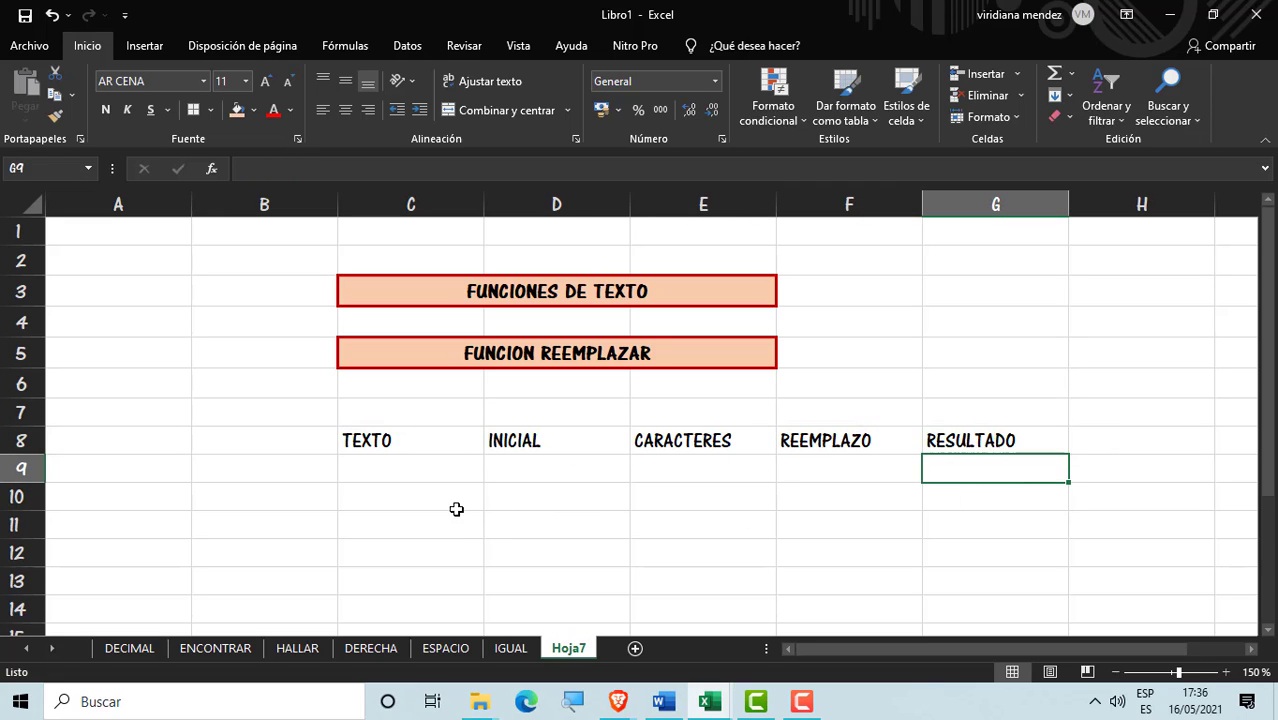
# Step: Fill C9:F9 with the sample data QUESO DE CERDO, 10, 5 and HEBRA
pyautogui.click(456, 469)
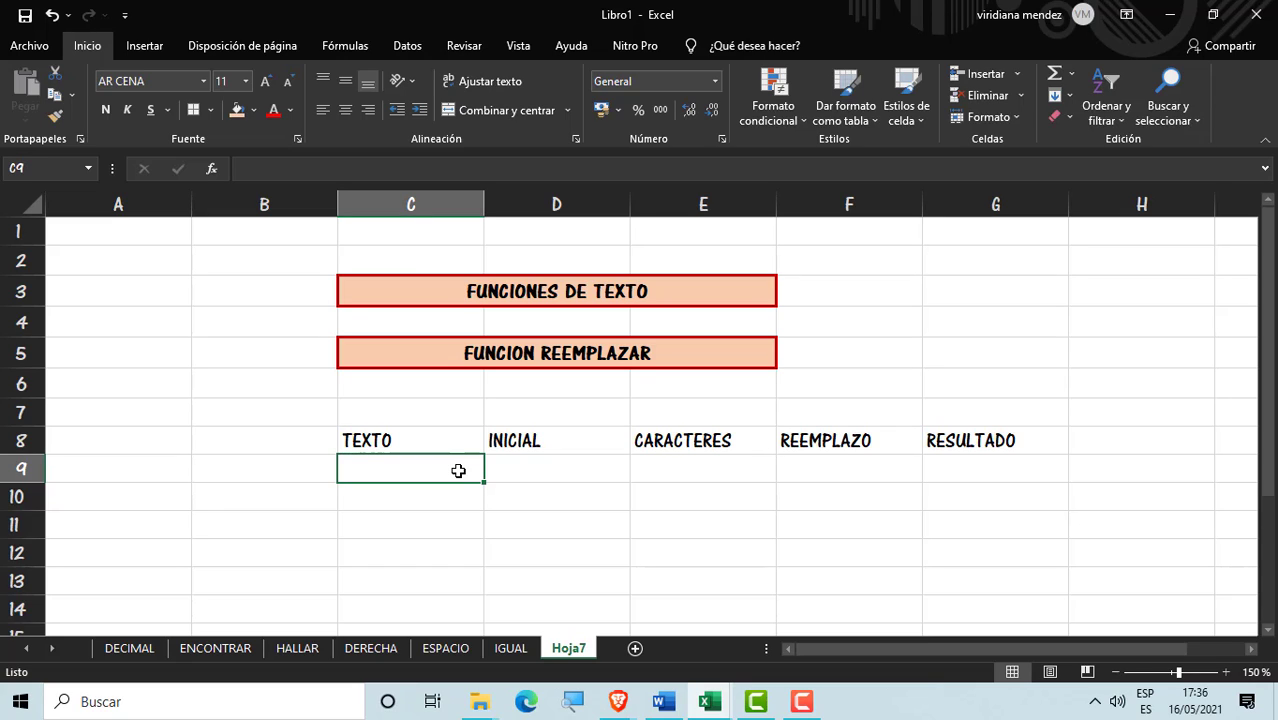
pyautogui.write('Q')
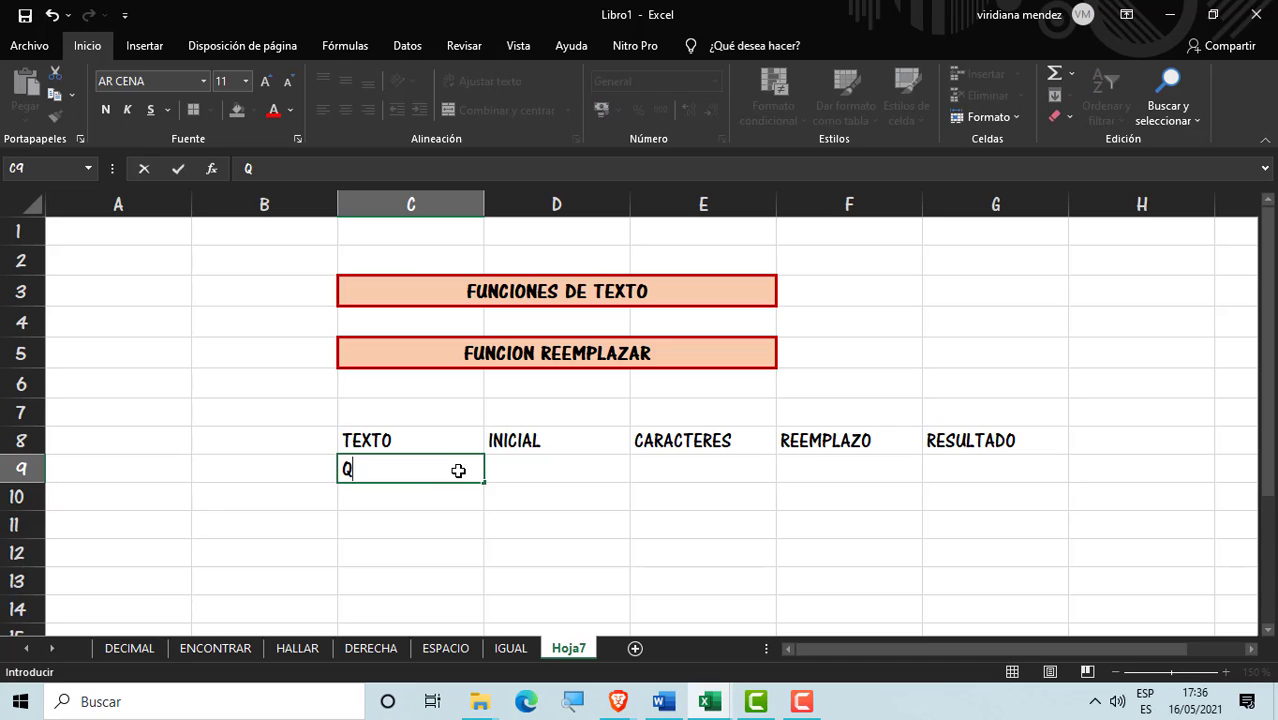
pyautogui.write('UESO')
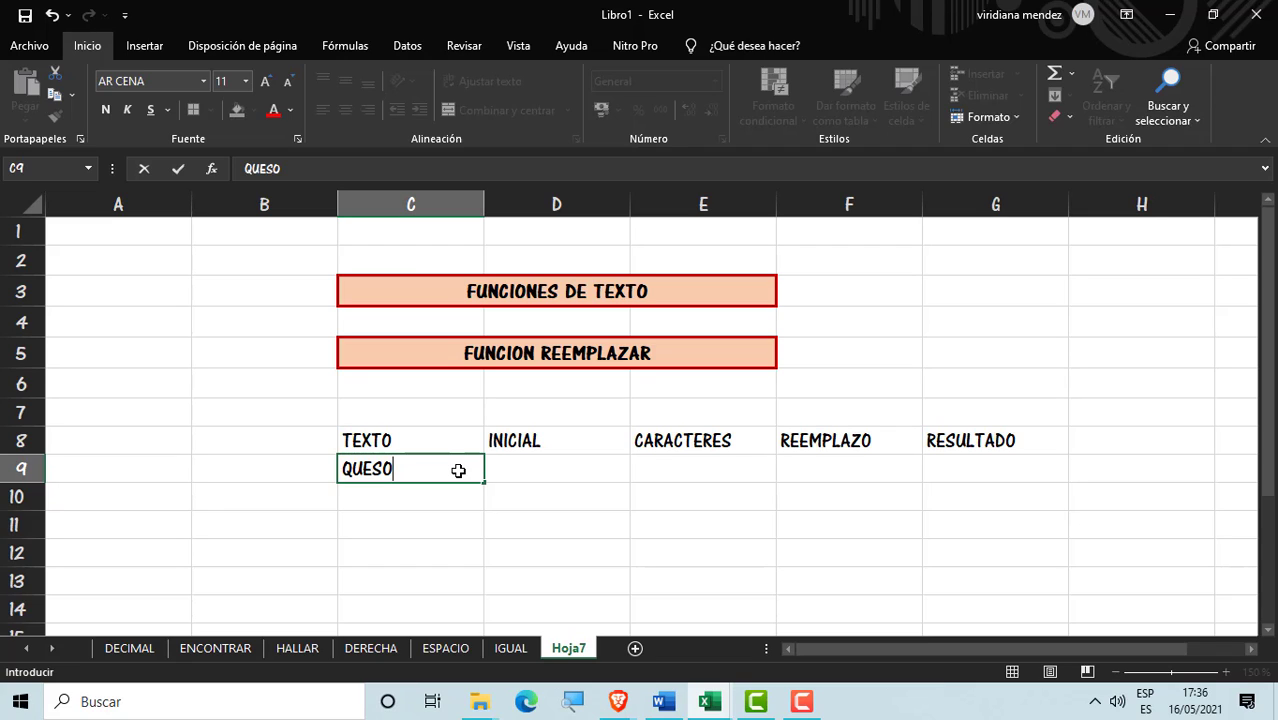
pyautogui.write('DE CERDO')
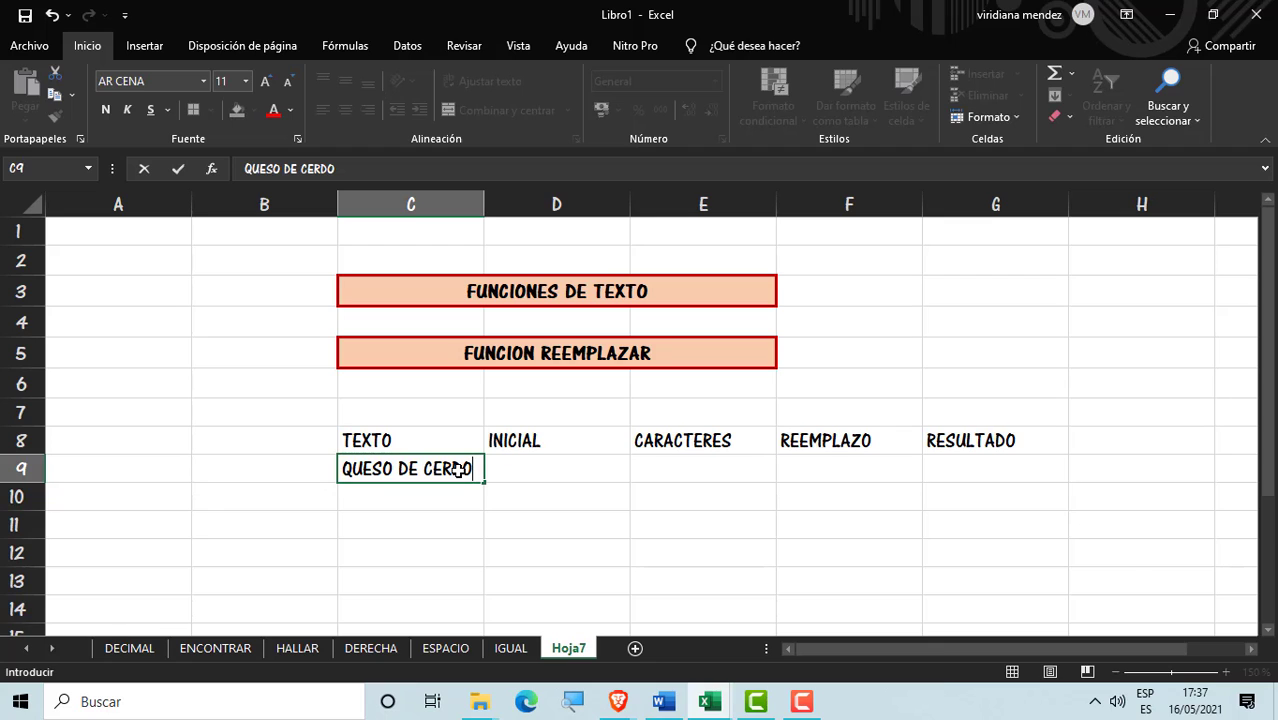
pyautogui.press('Tab')
pyautogui.write('10')
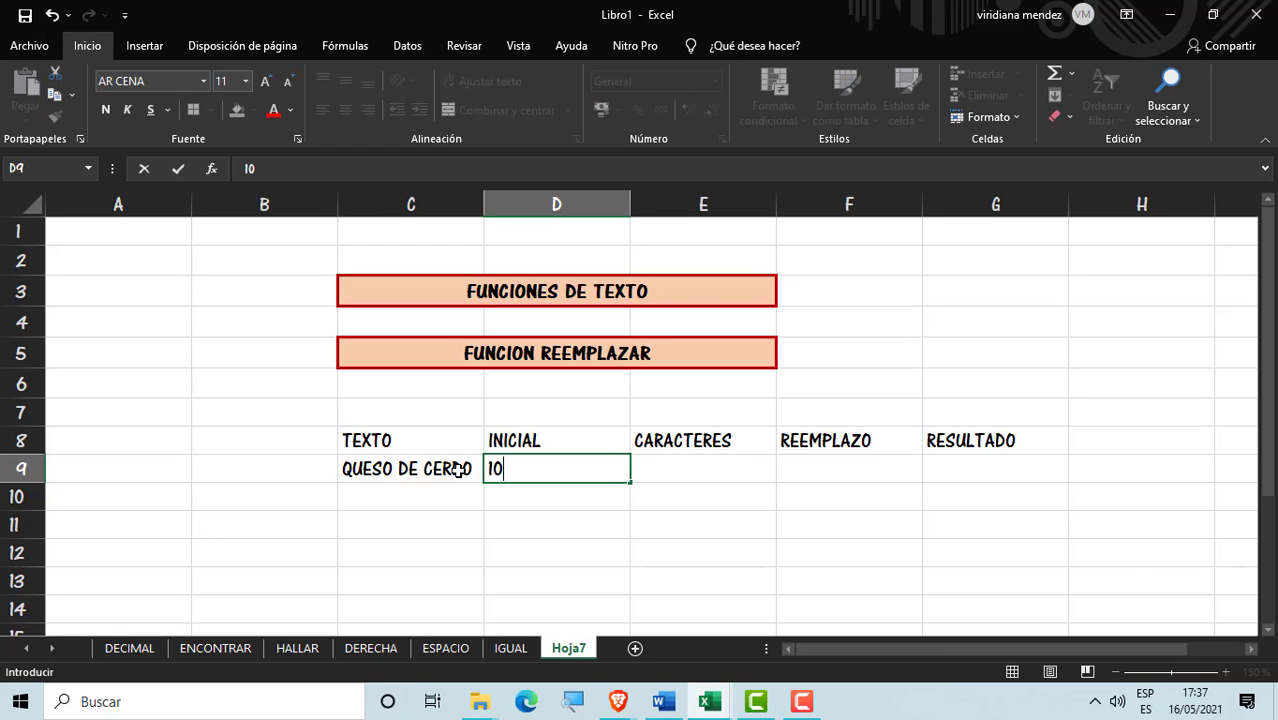
pyautogui.hotkey('ctrl', 'Return')
pyautogui.press('Tab')
pyautogui.write('5')
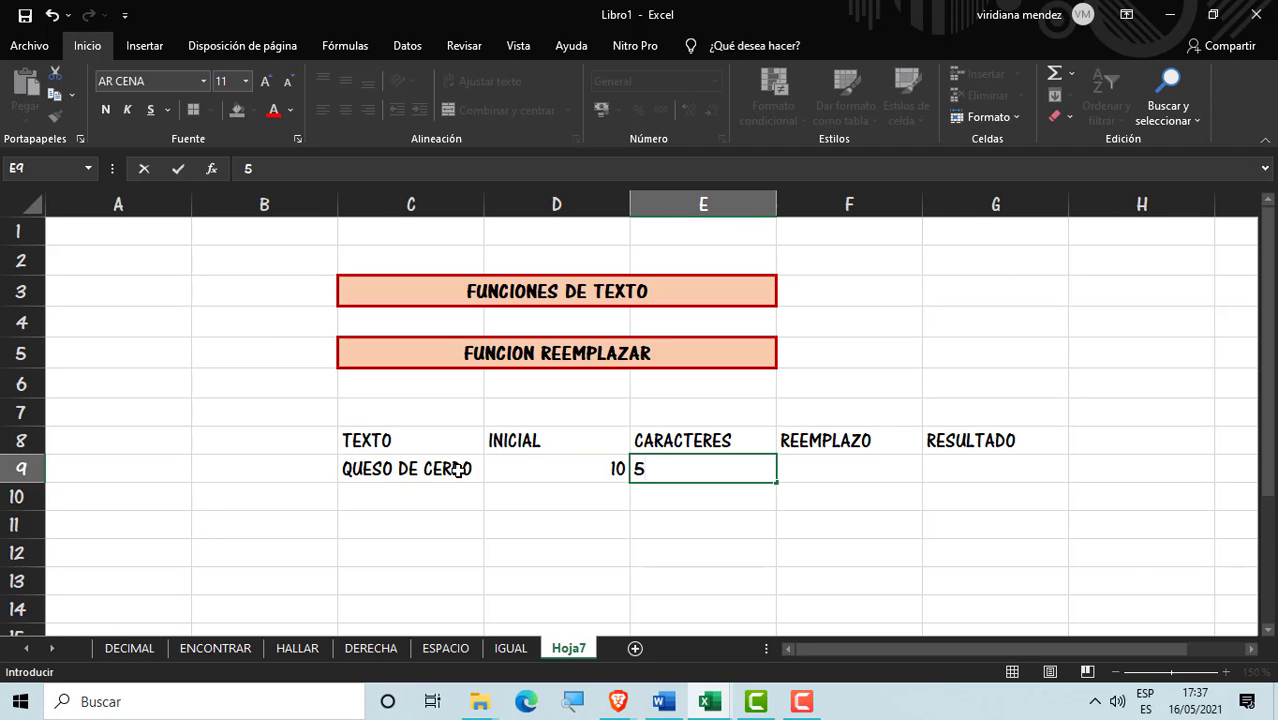
pyautogui.press('Tab')
pyautogui.write('HEBRA')
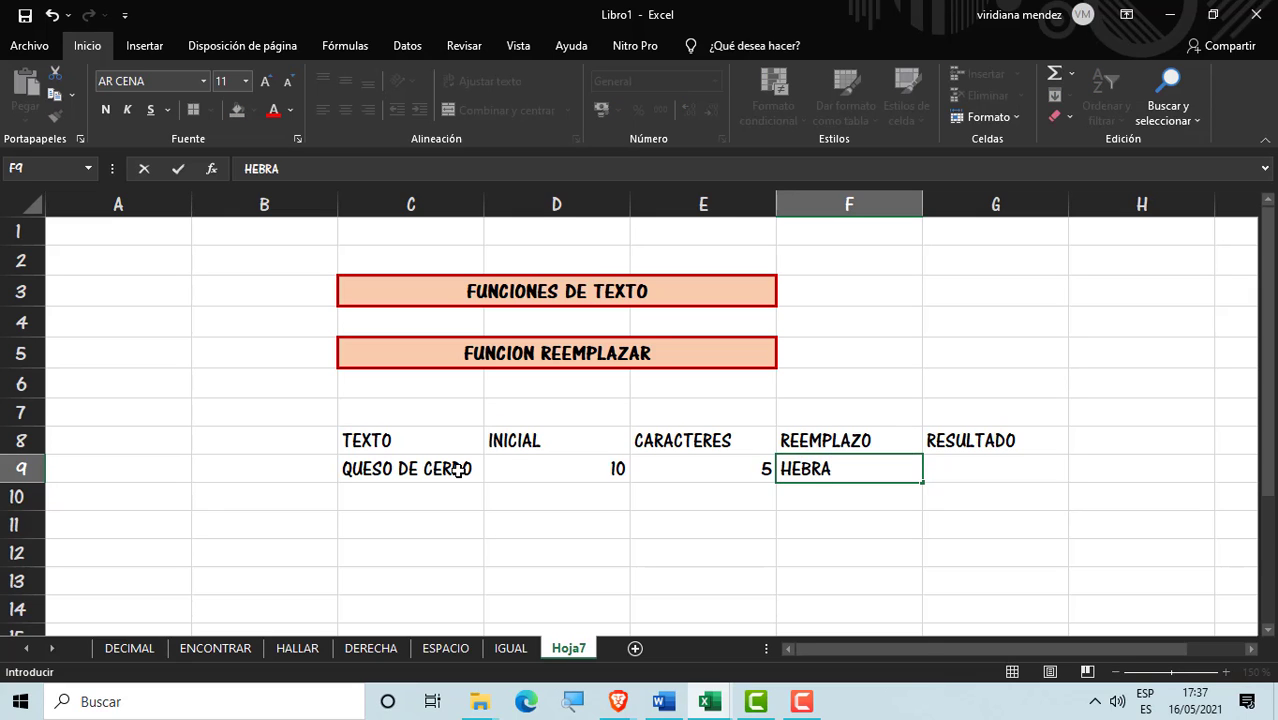
pyautogui.press('Tab')
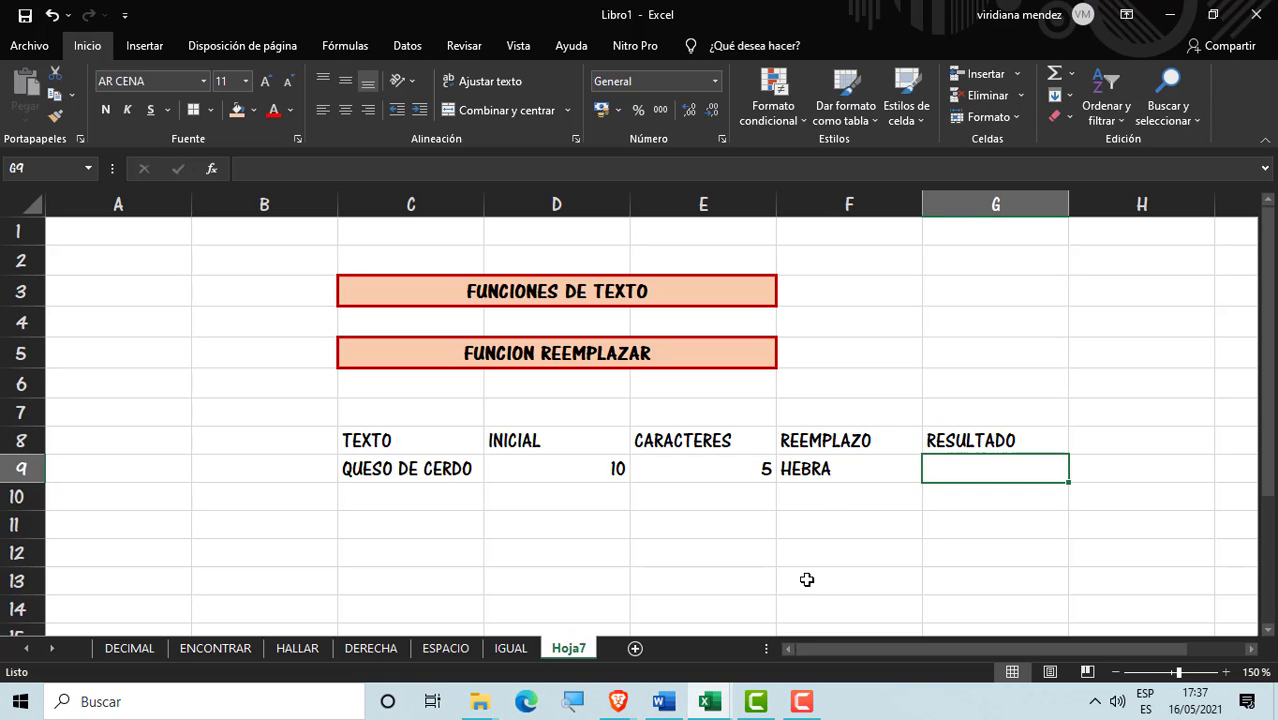
# Step: Enter the formula =REEMPLAZAR(C9;D9;E9;F9) in G9 under RESULTADO
pyautogui.write('=')
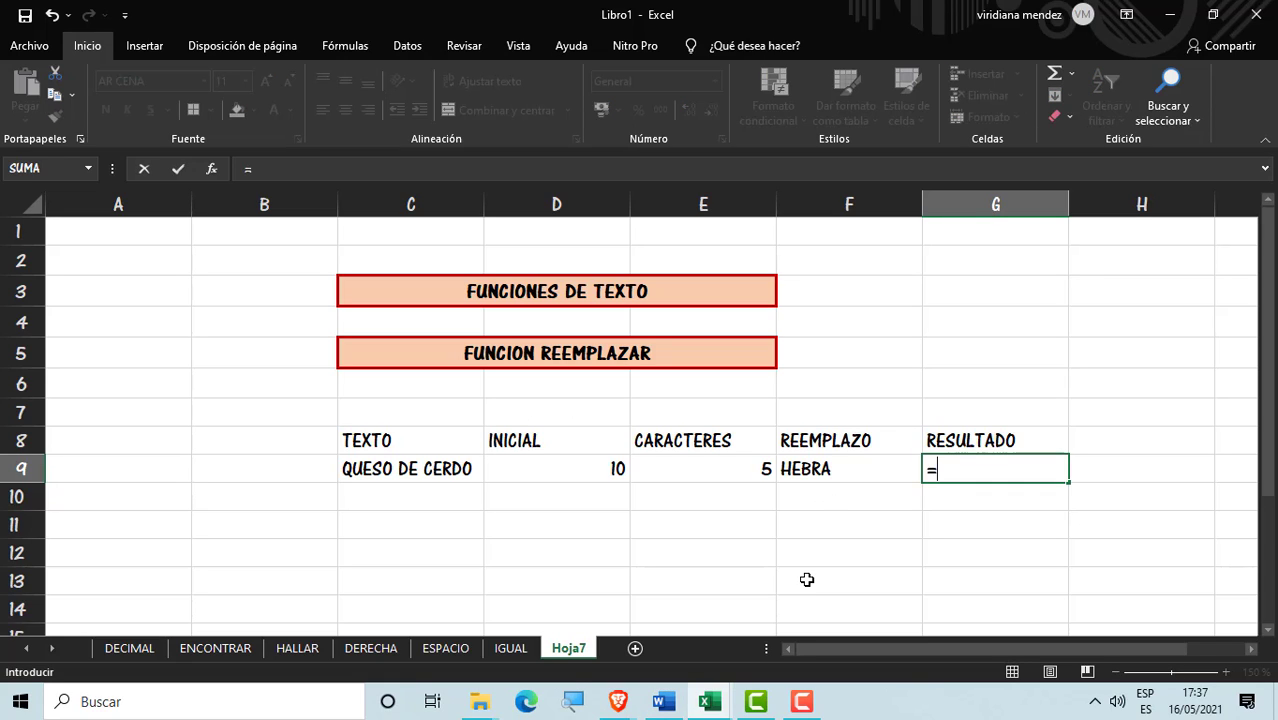
pyautogui.write('REE')
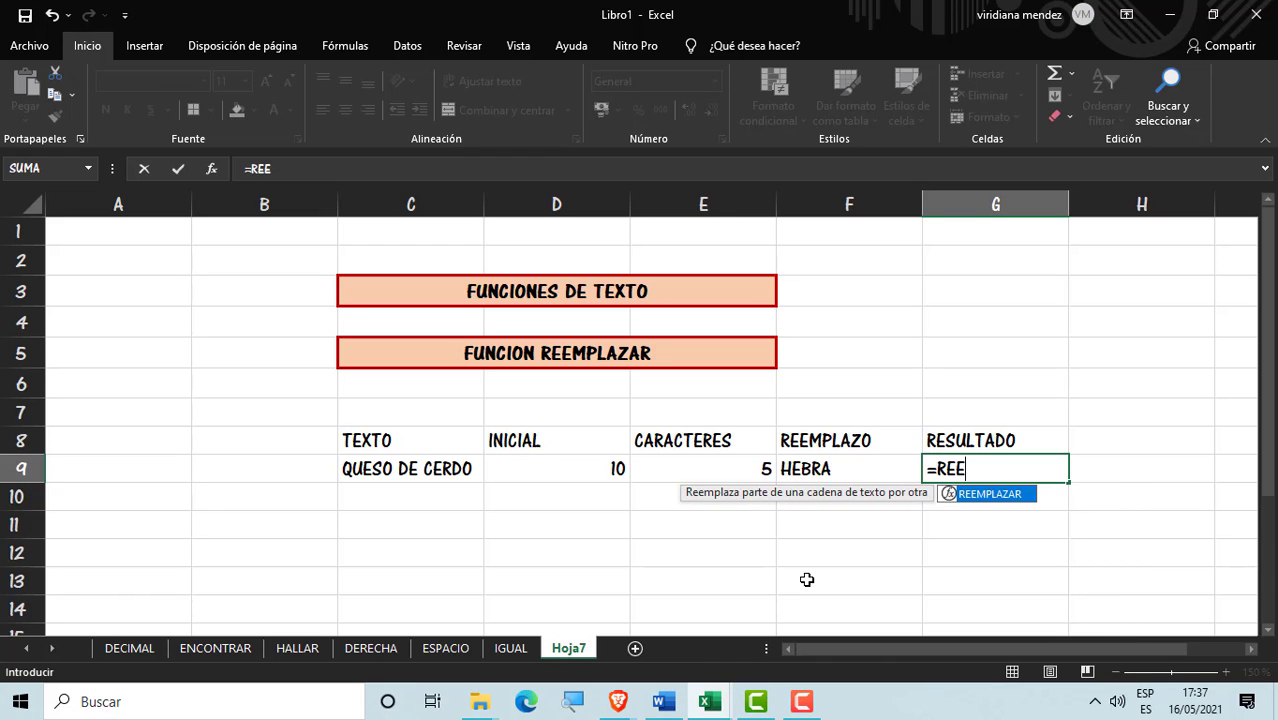
pyautogui.doubleClick(1016, 494)
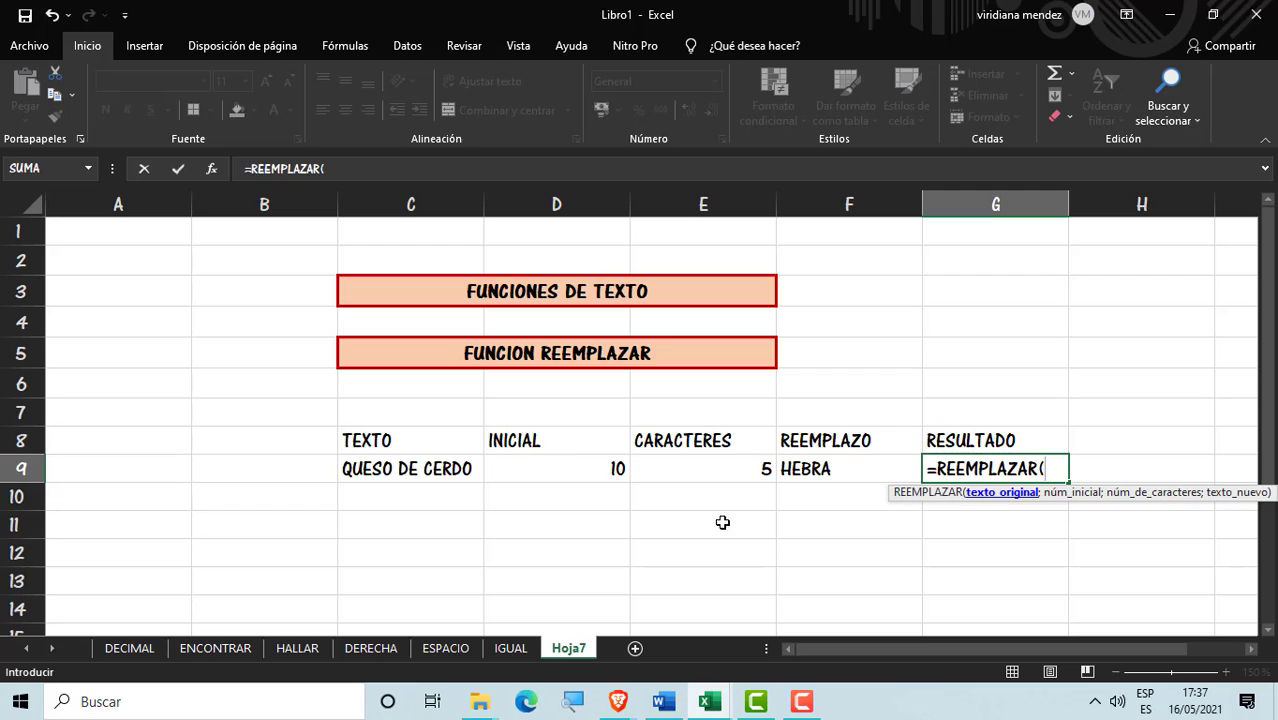
pyautogui.click(392, 474)
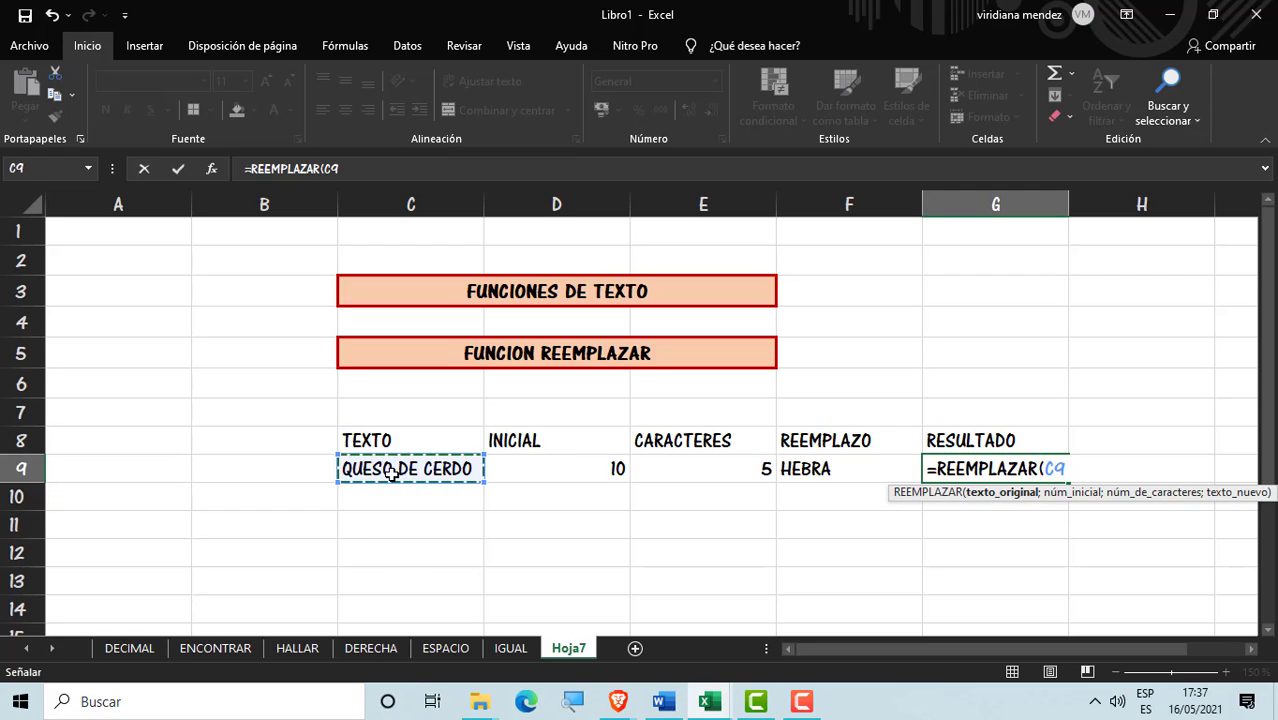
pyautogui.write(';')
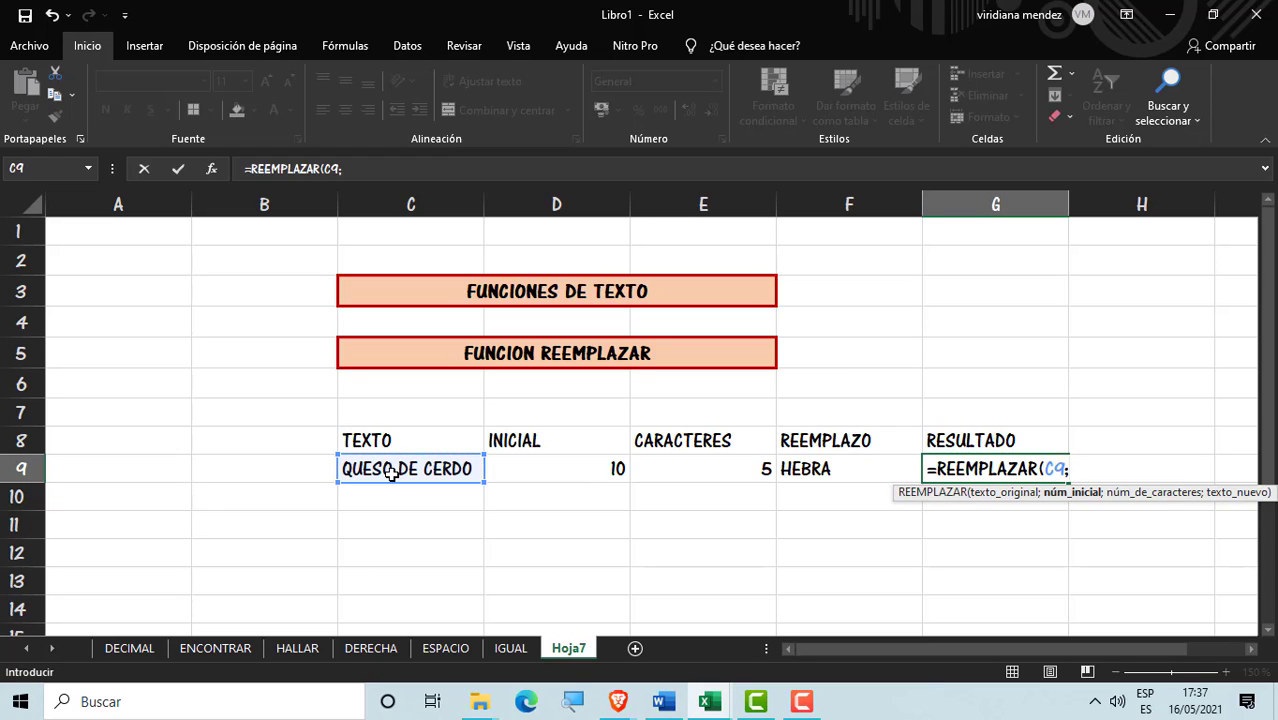
pyautogui.click(605, 468)
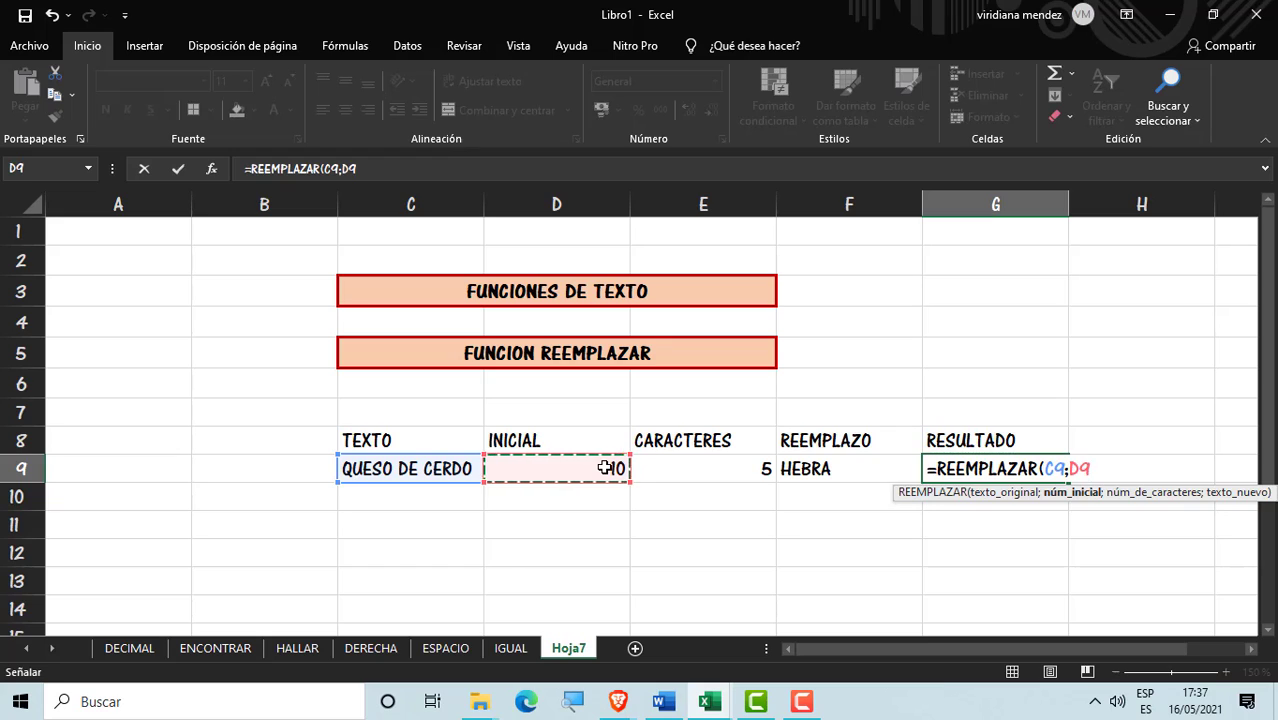
pyautogui.write(';')
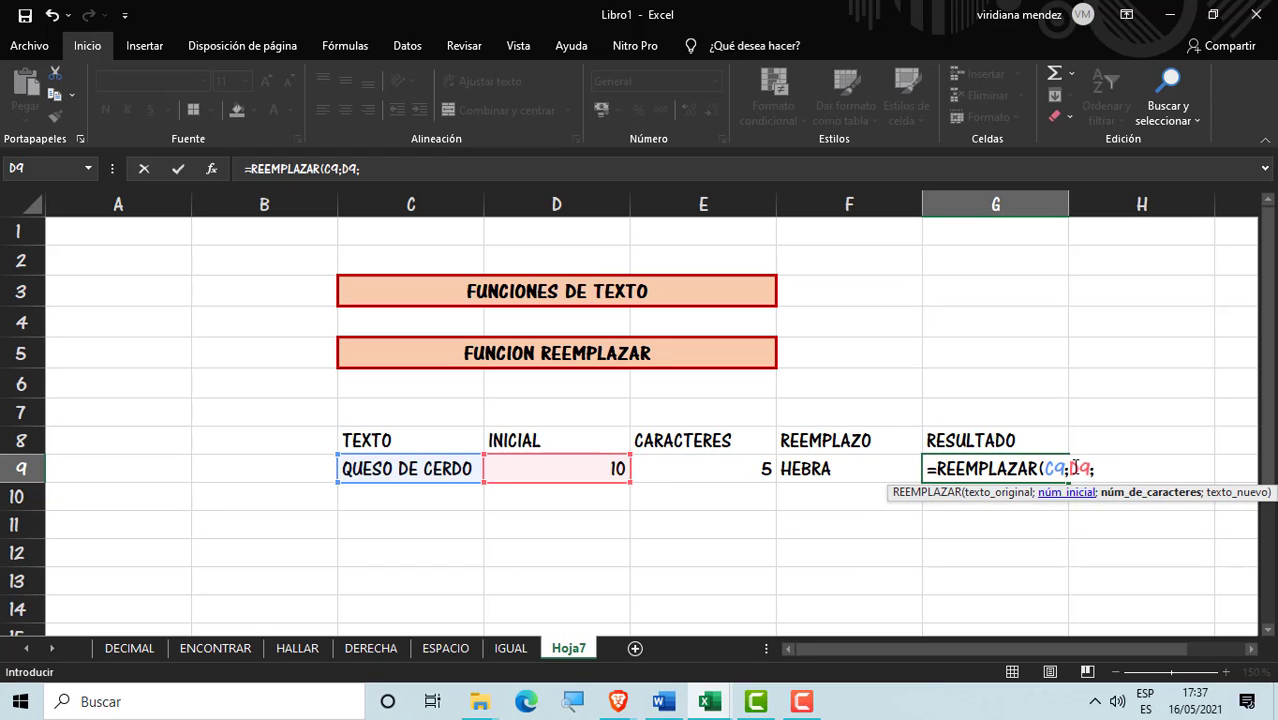
pyautogui.click(665, 466)
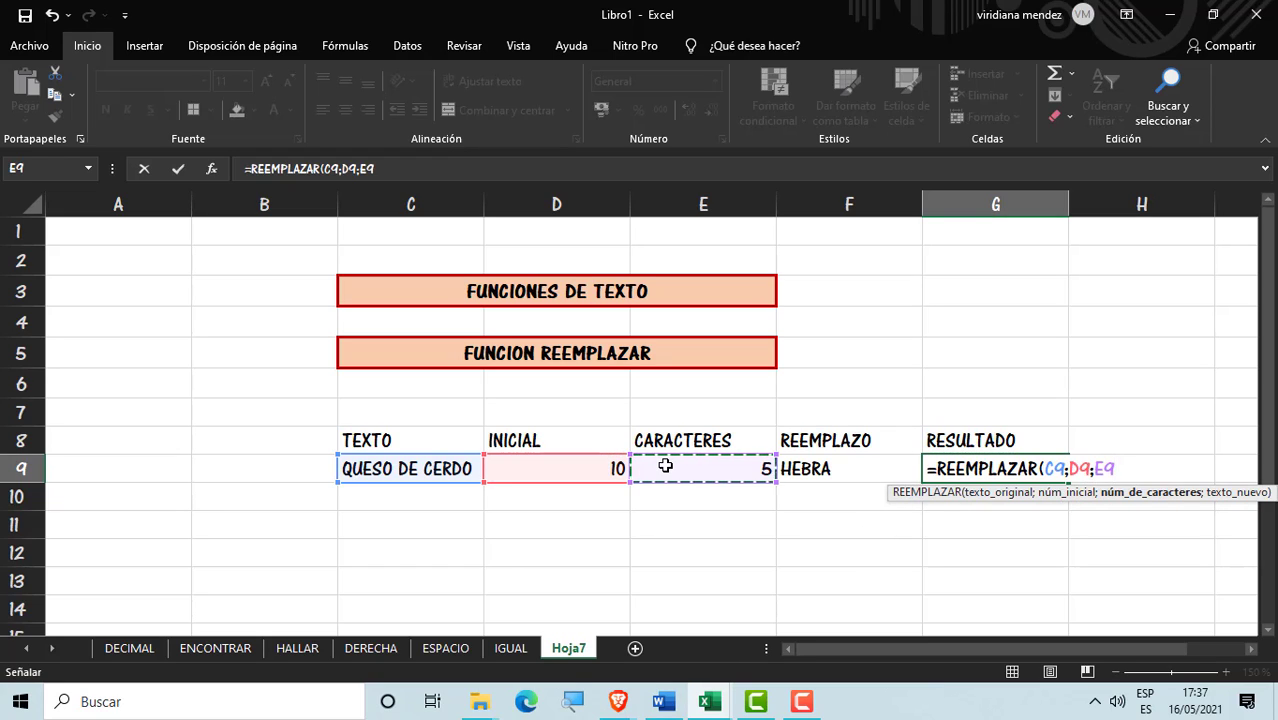
pyautogui.write(';')
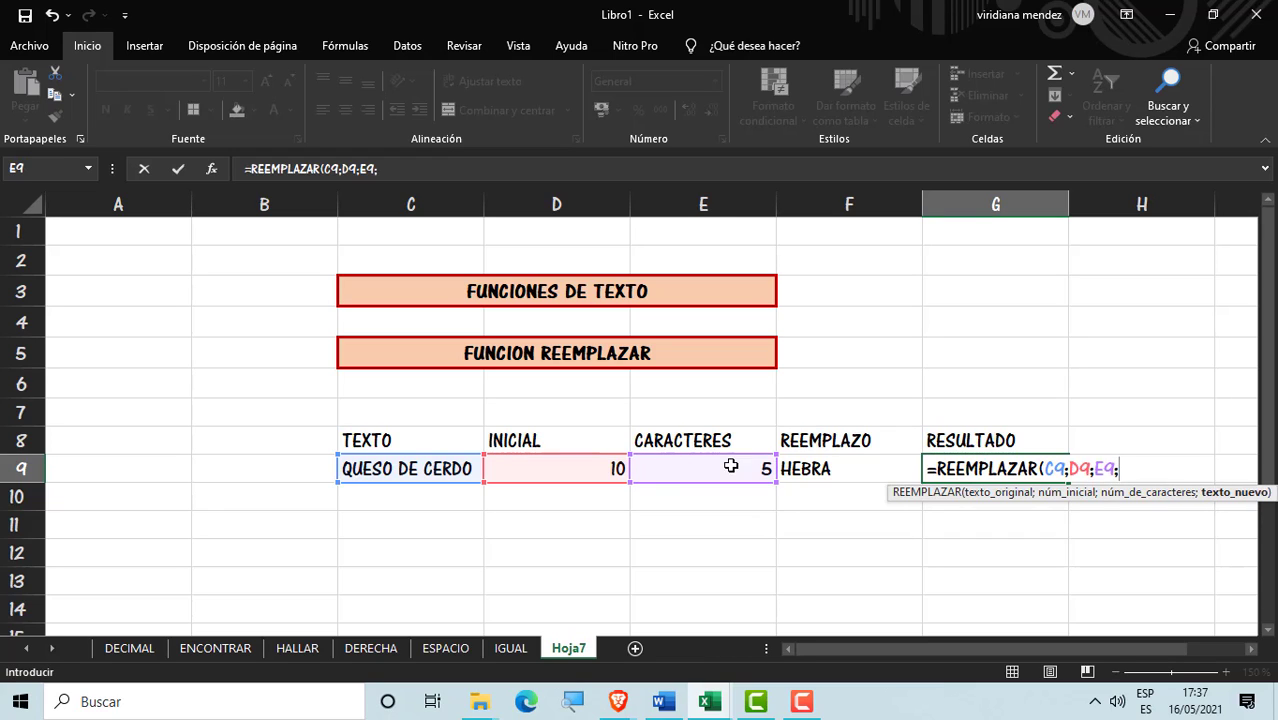
pyautogui.click(900, 469)
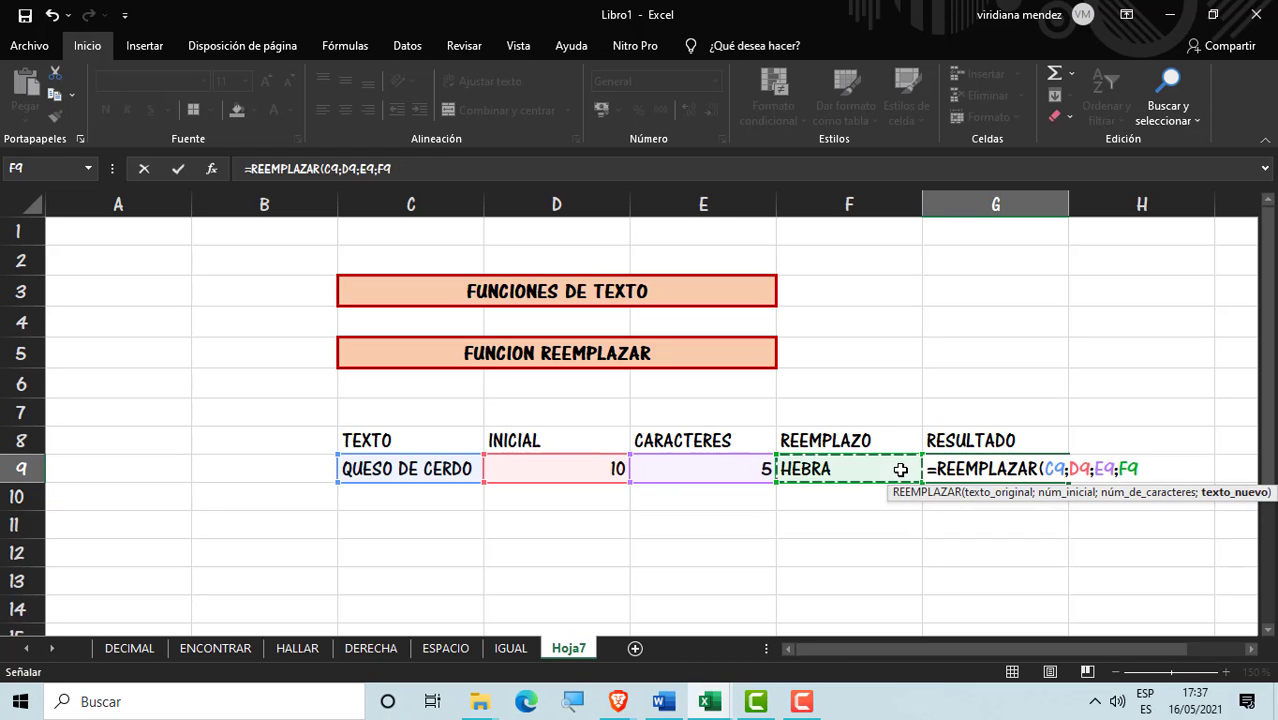
pyautogui.press('Return')
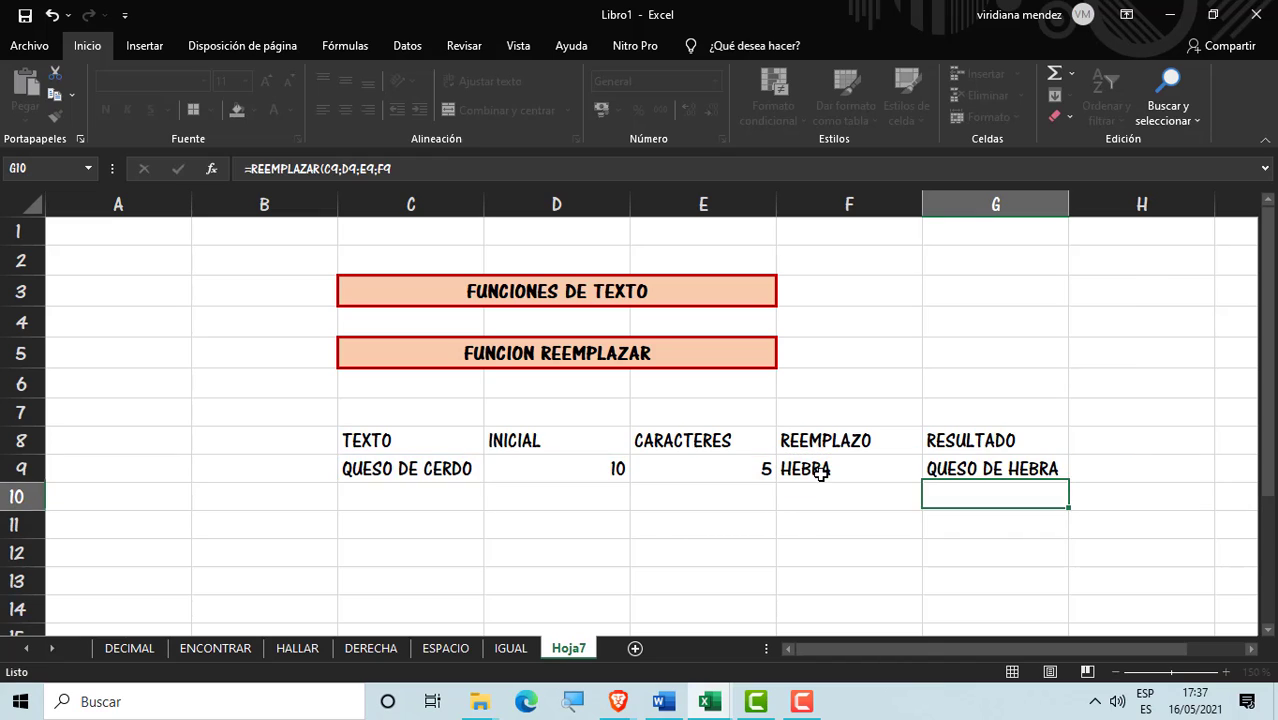
pyautogui.click(980, 475)
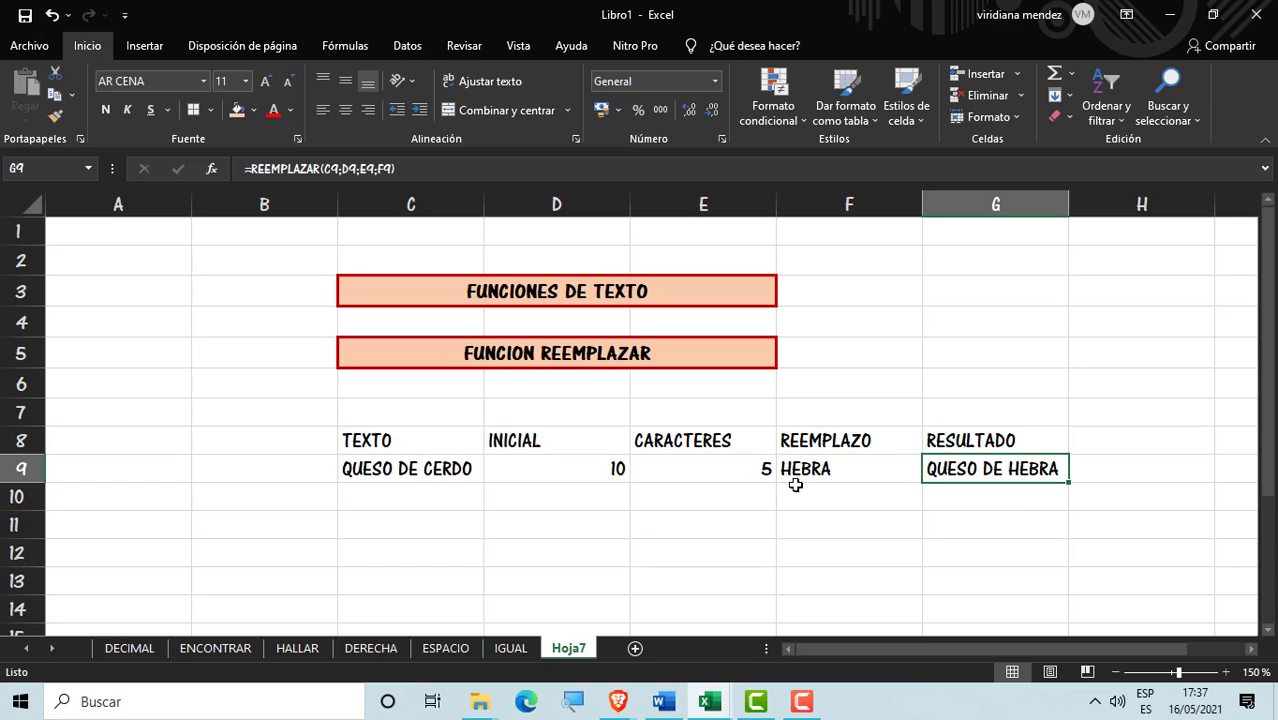
pyautogui.click(969, 500)
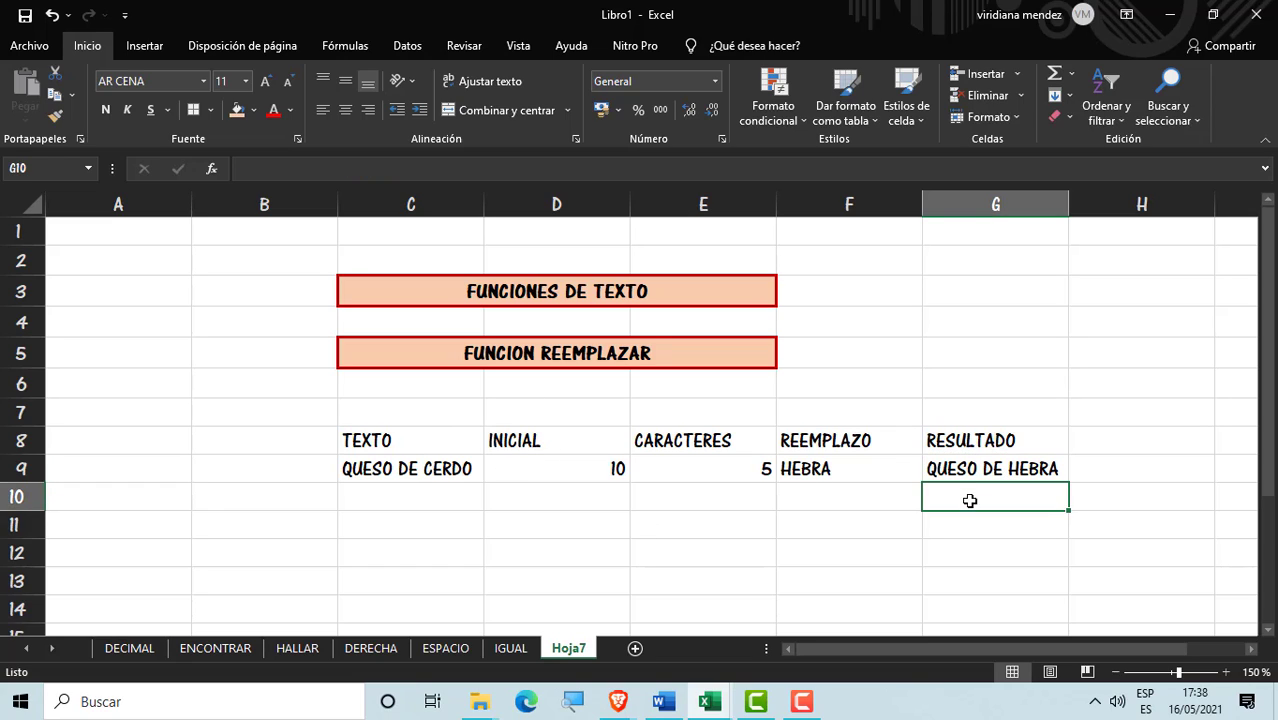
pyautogui.click(962, 478)
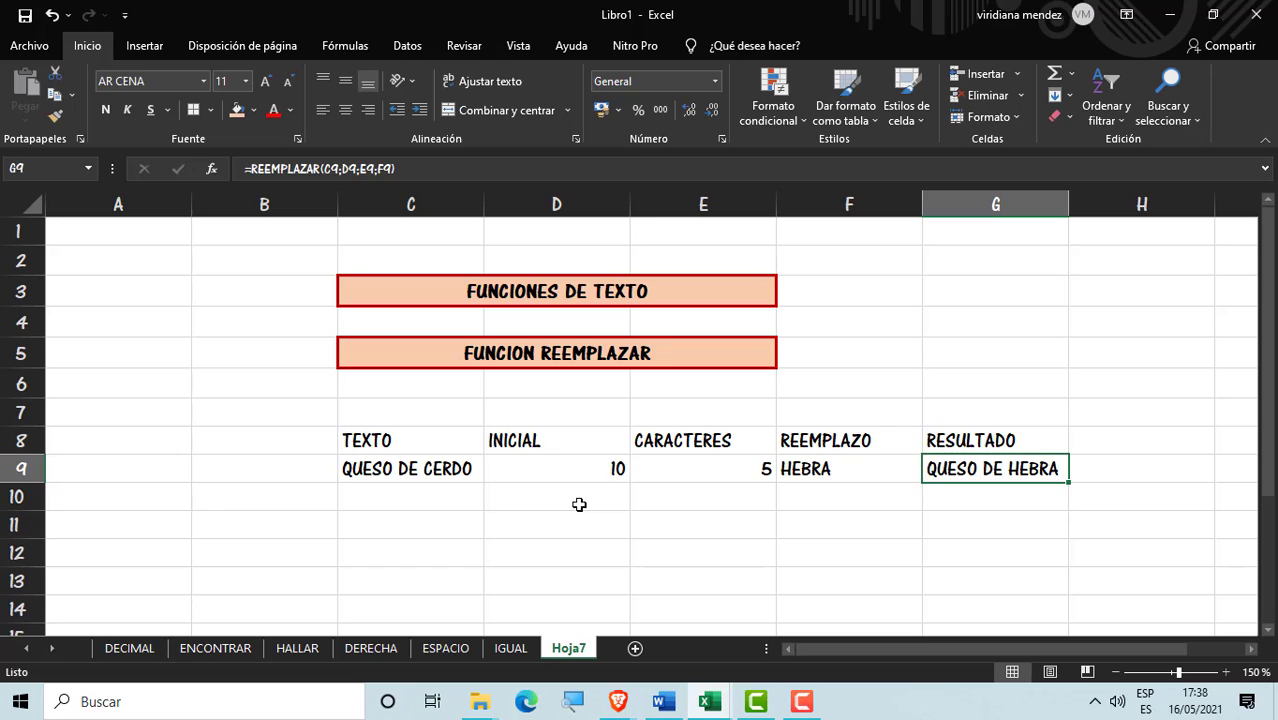
# Step: Enter COMPUTADORA in C10 and fill the REEMPLAZAR formula from G9 down to G10
pyautogui.click(380, 496)
pyautogui.write('COMP')
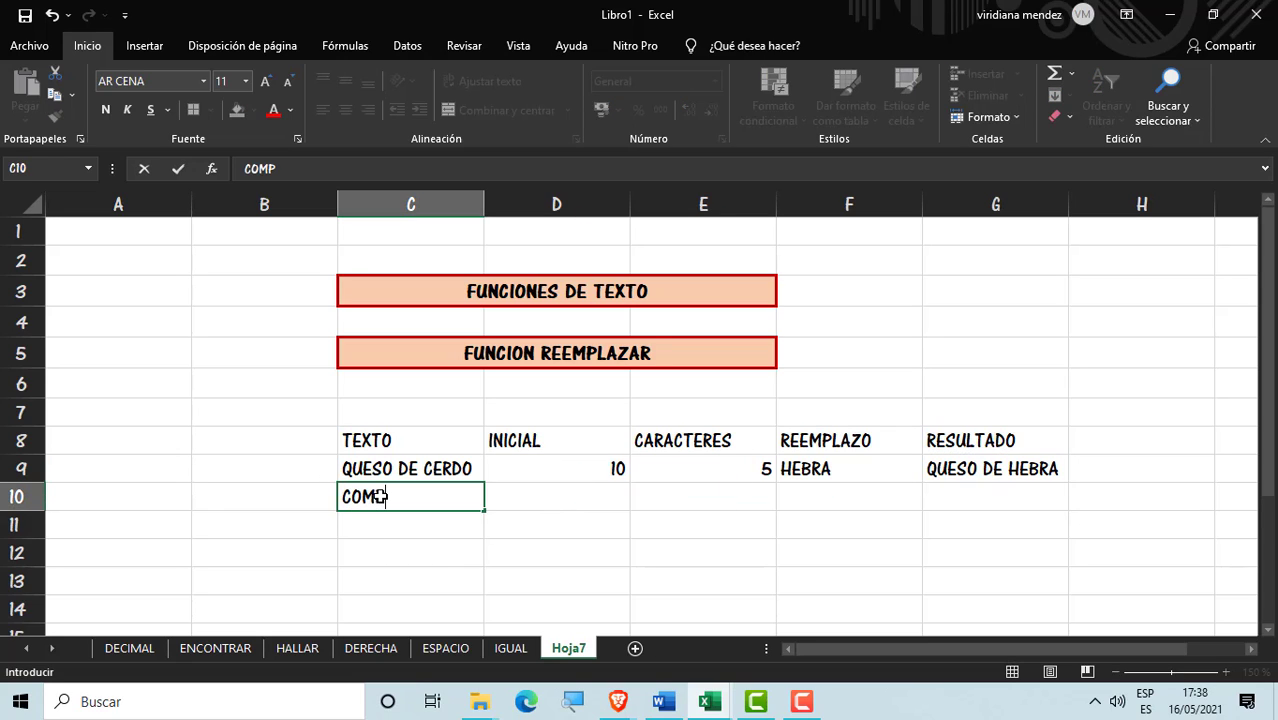
pyautogui.write('UTADORA')
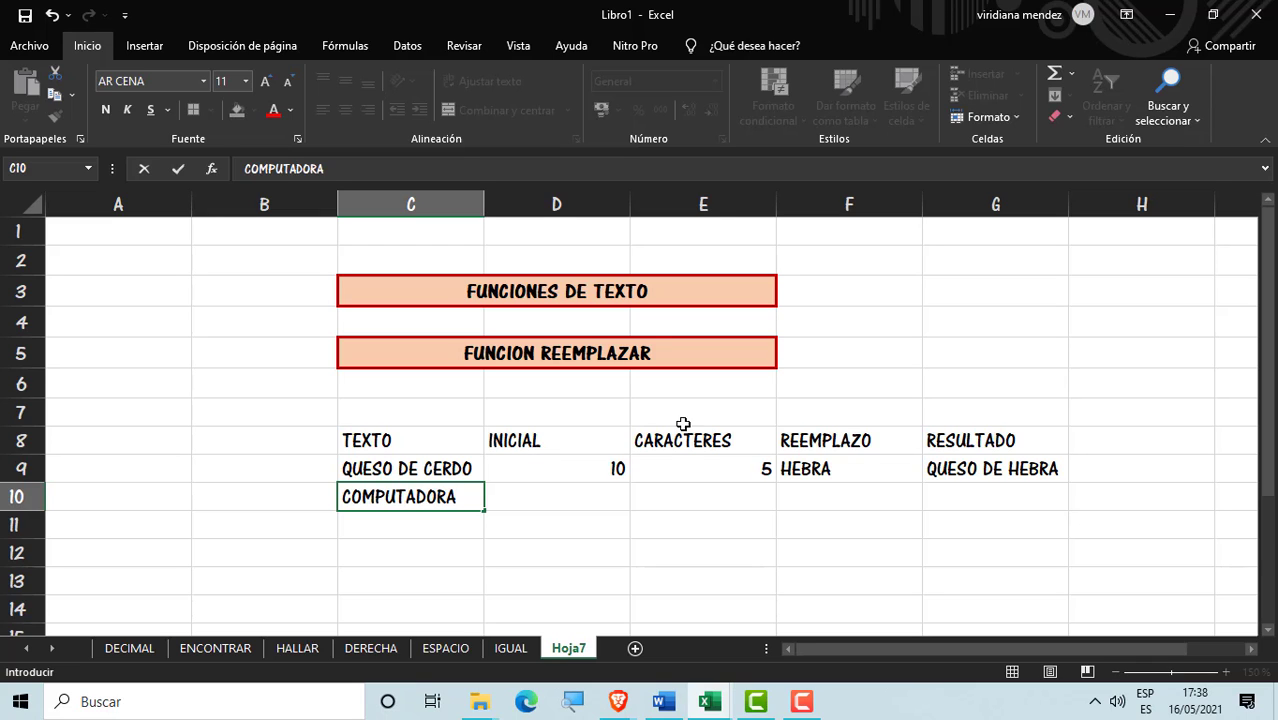
pyautogui.click(1037, 470)
pyautogui.moveTo(1068, 483); pyautogui.dragTo(1044, 502)
# Step: Complete the COMPUTADORA row with replacement ES in F10, initial position 2 in D10 and 2 characters in E10
pyautogui.click(552, 496)
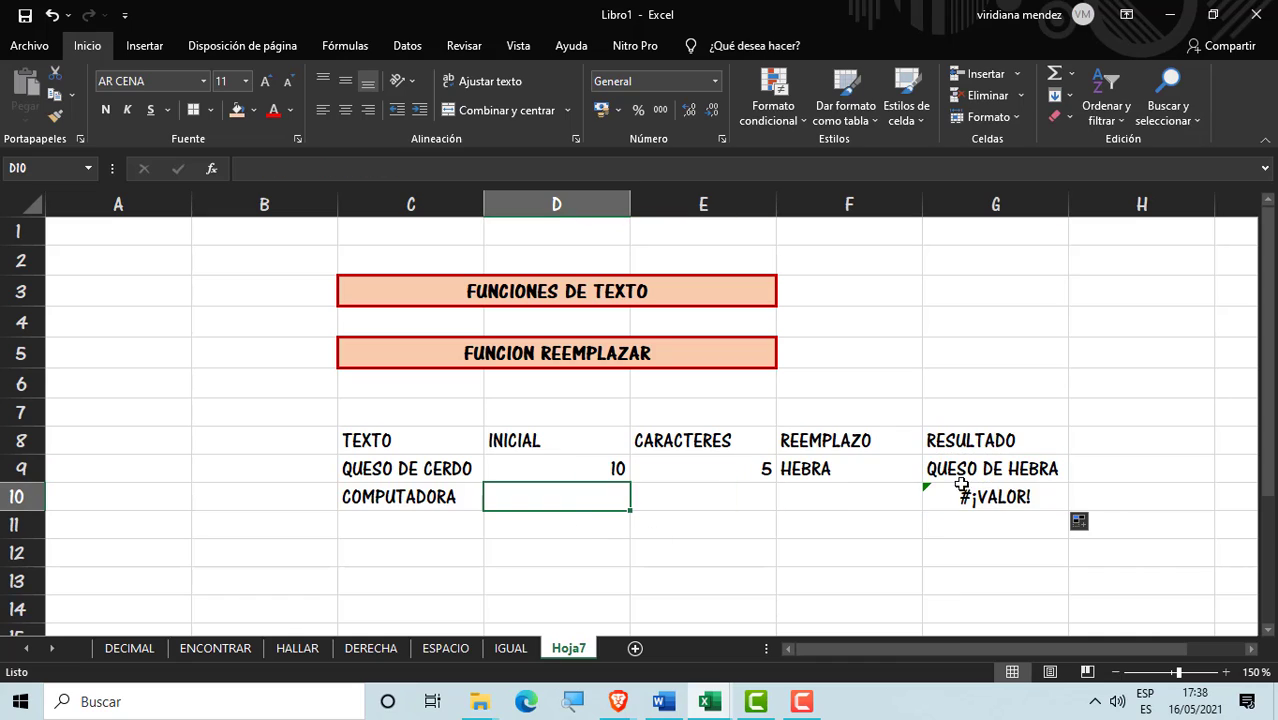
pyautogui.click(847, 498)
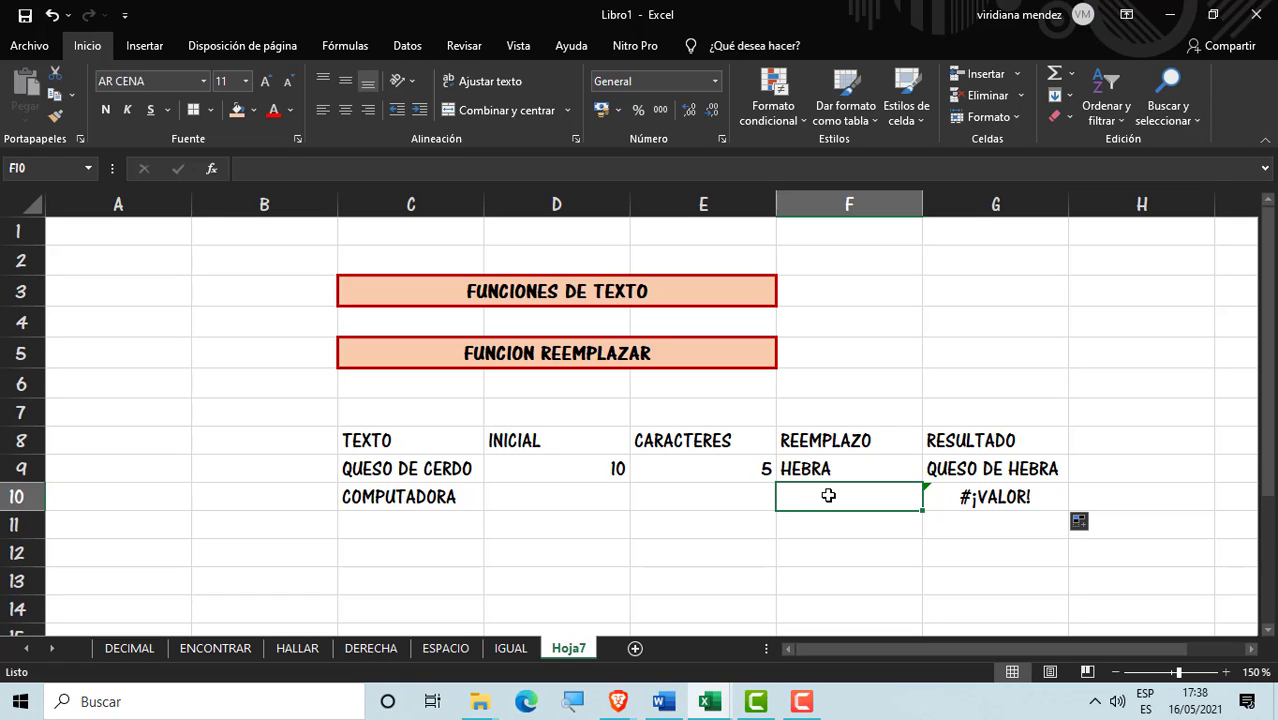
pyautogui.write('ES')
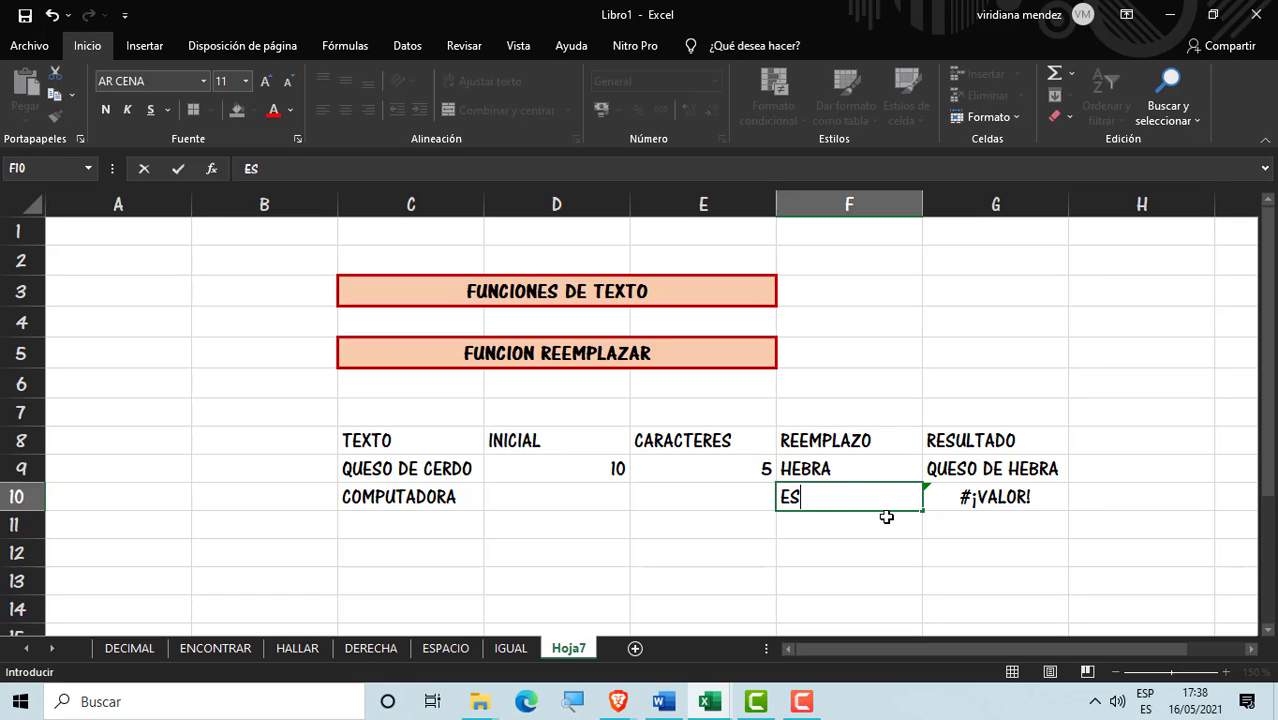
pyautogui.click(925, 545)
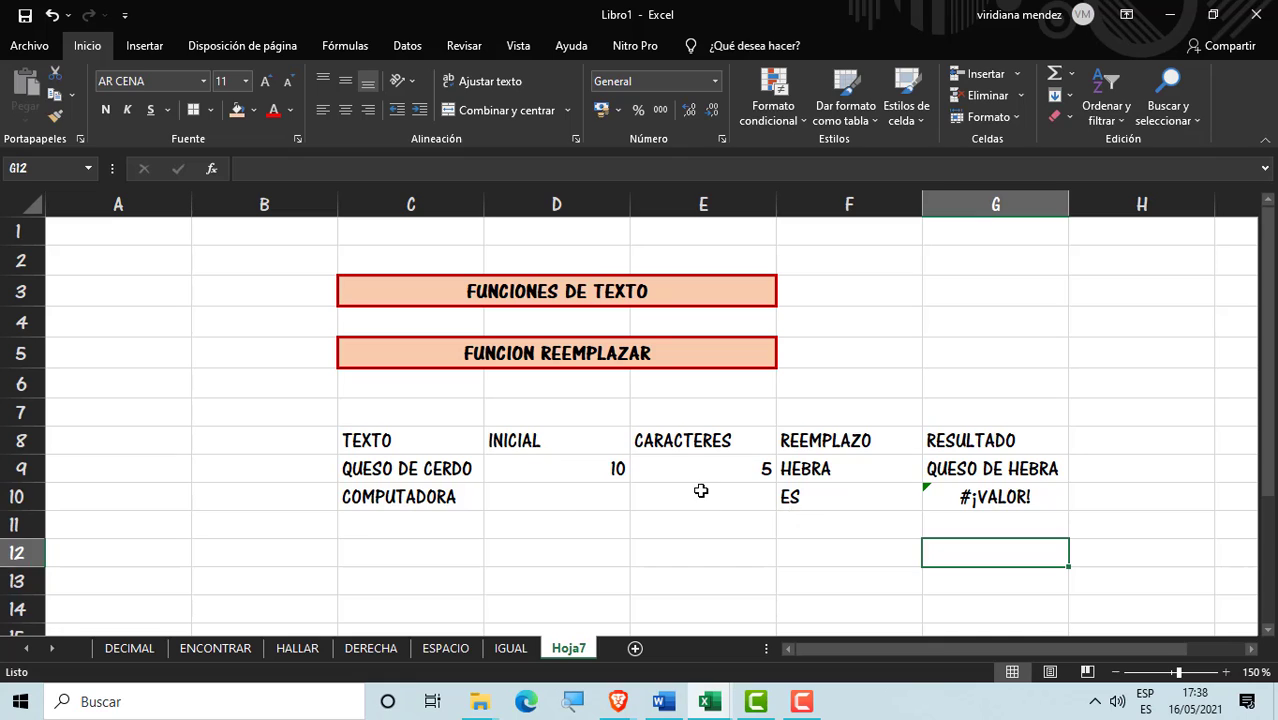
pyautogui.click(556, 494)
pyautogui.write('2')
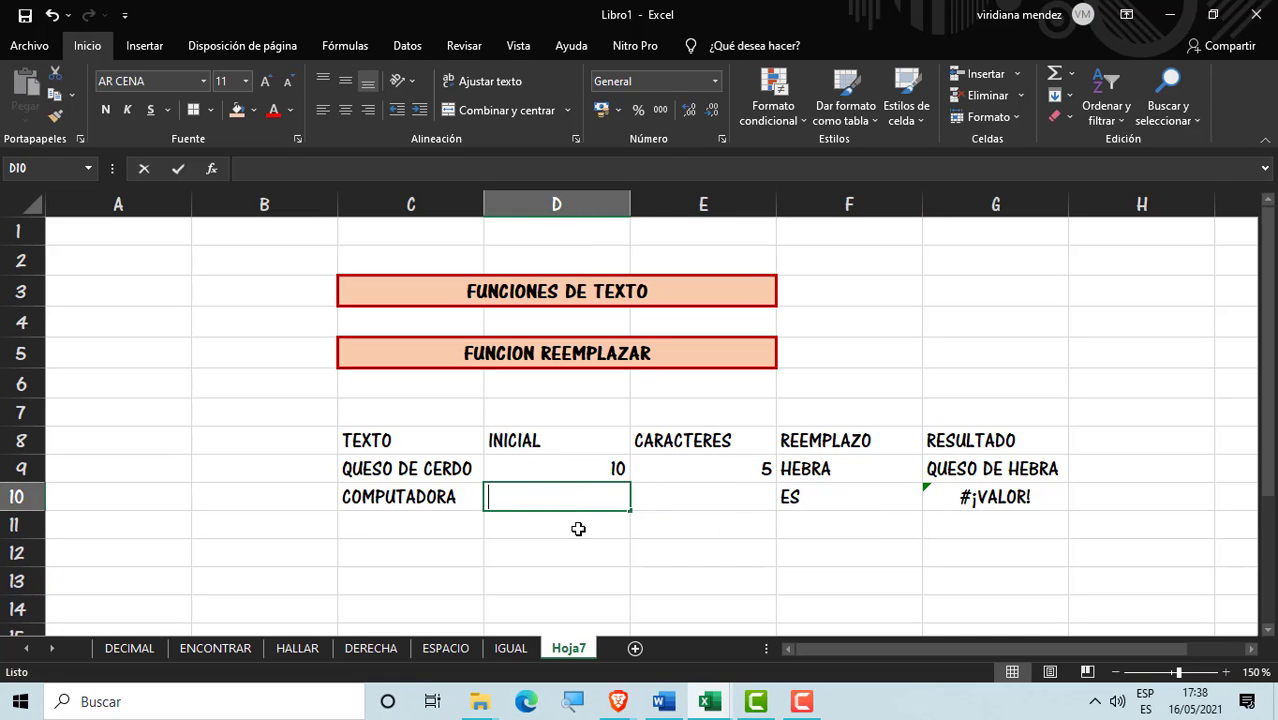
pyautogui.press('Return')
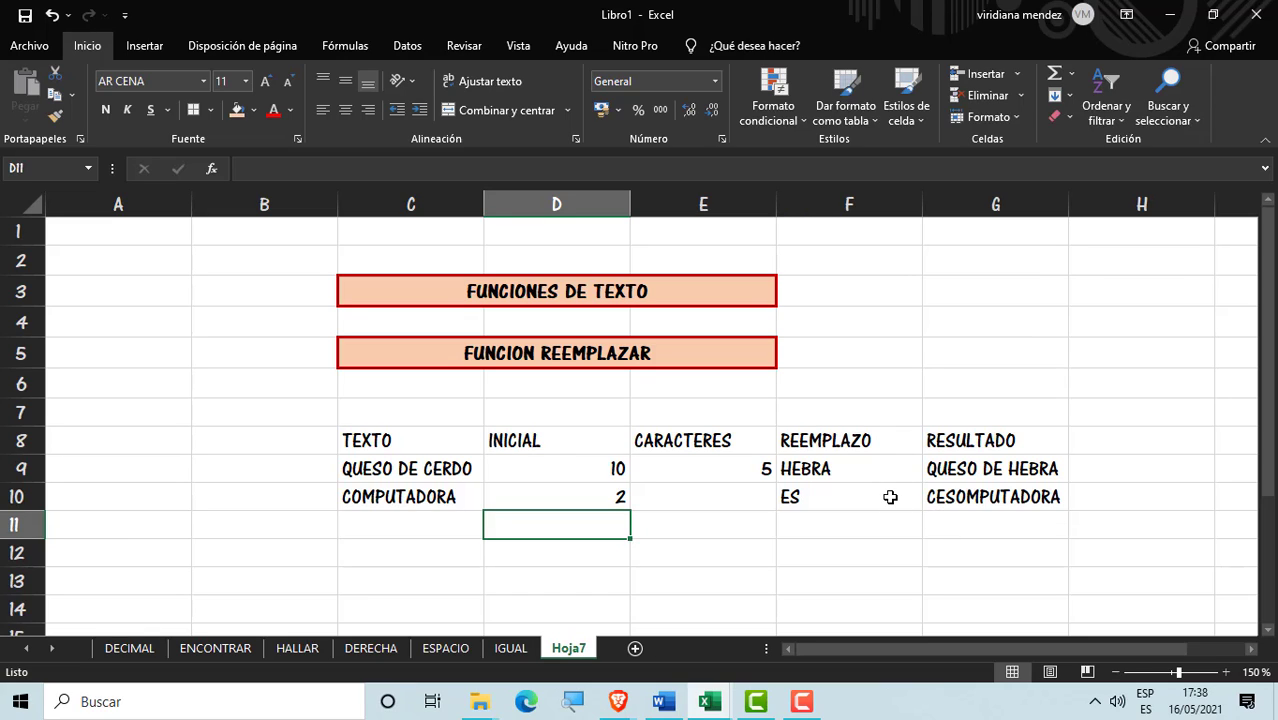
pyautogui.click(727, 503)
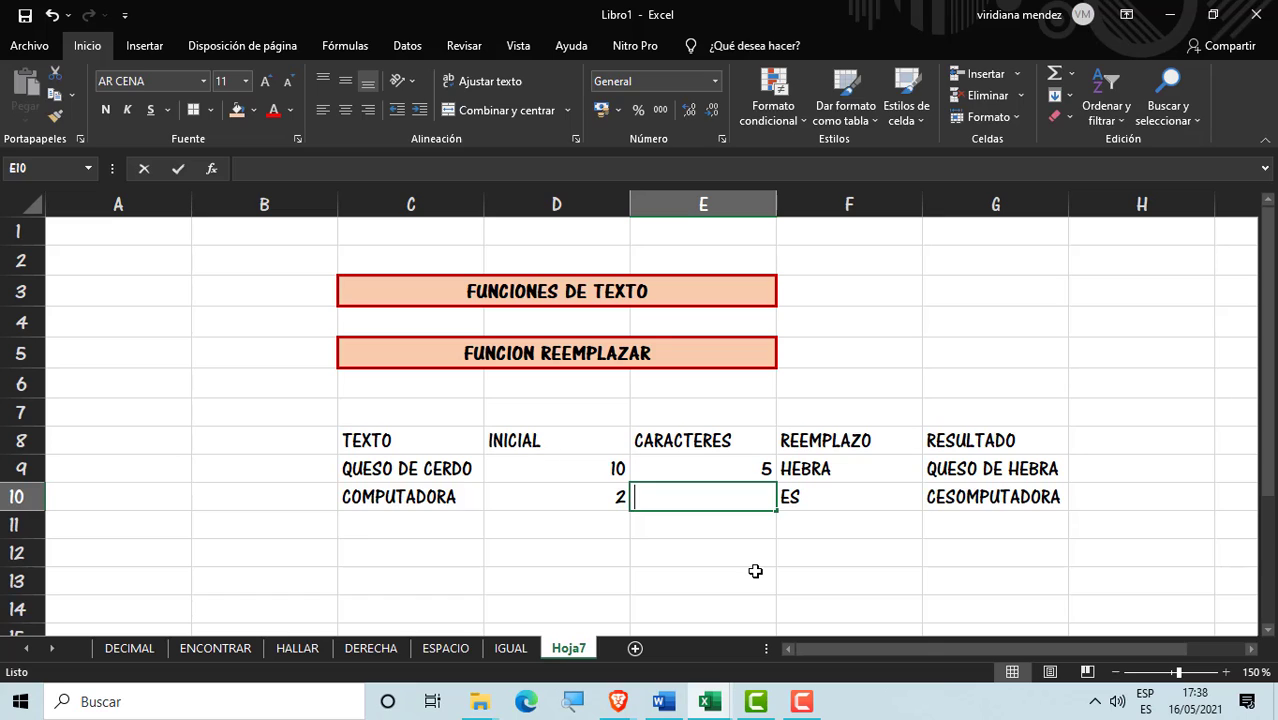
pyautogui.write('2')
pyautogui.press('Return')
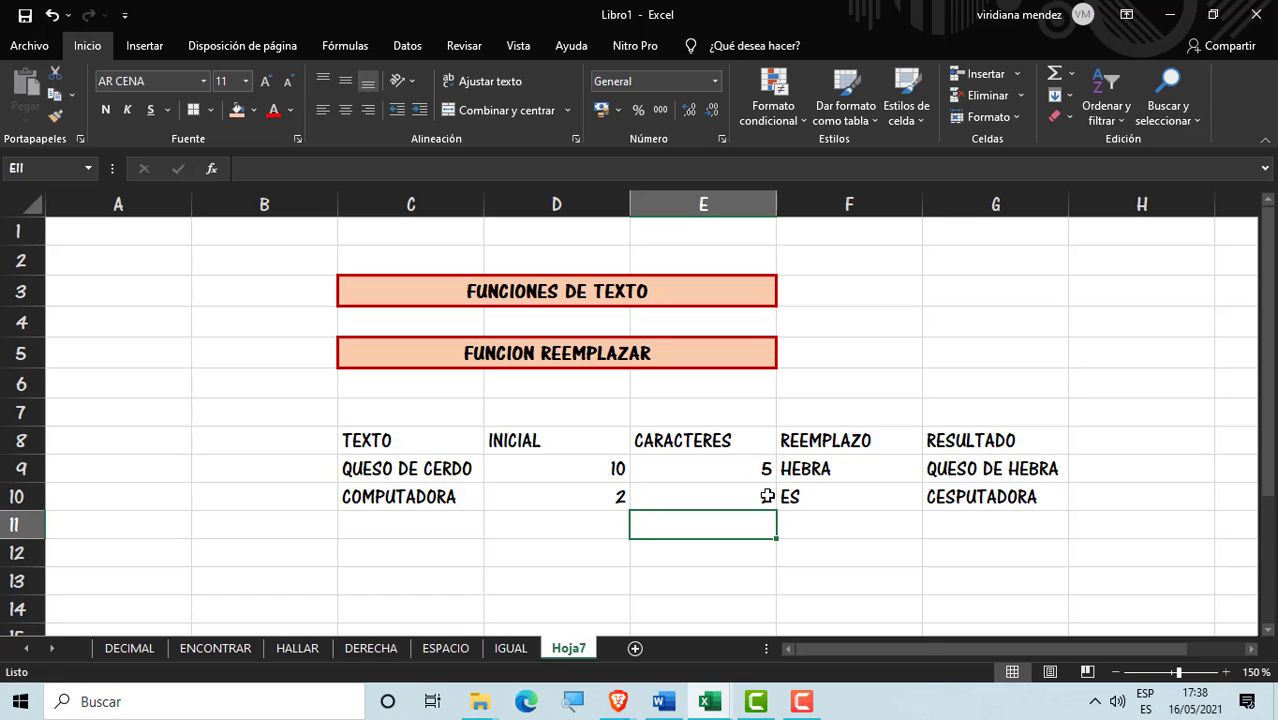
# Step: Set the initial position of the COMPUTADORA row in D10 to 11
pyautogui.click(656, 502)
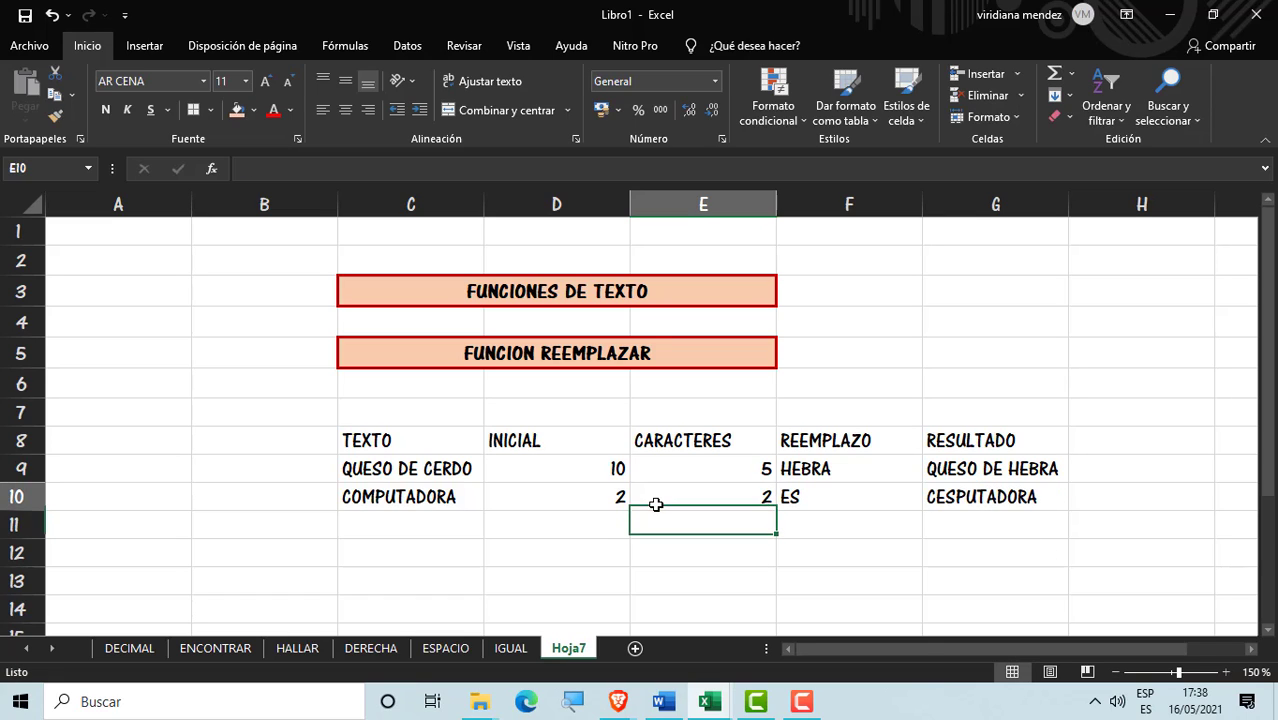
pyautogui.click(599, 502)
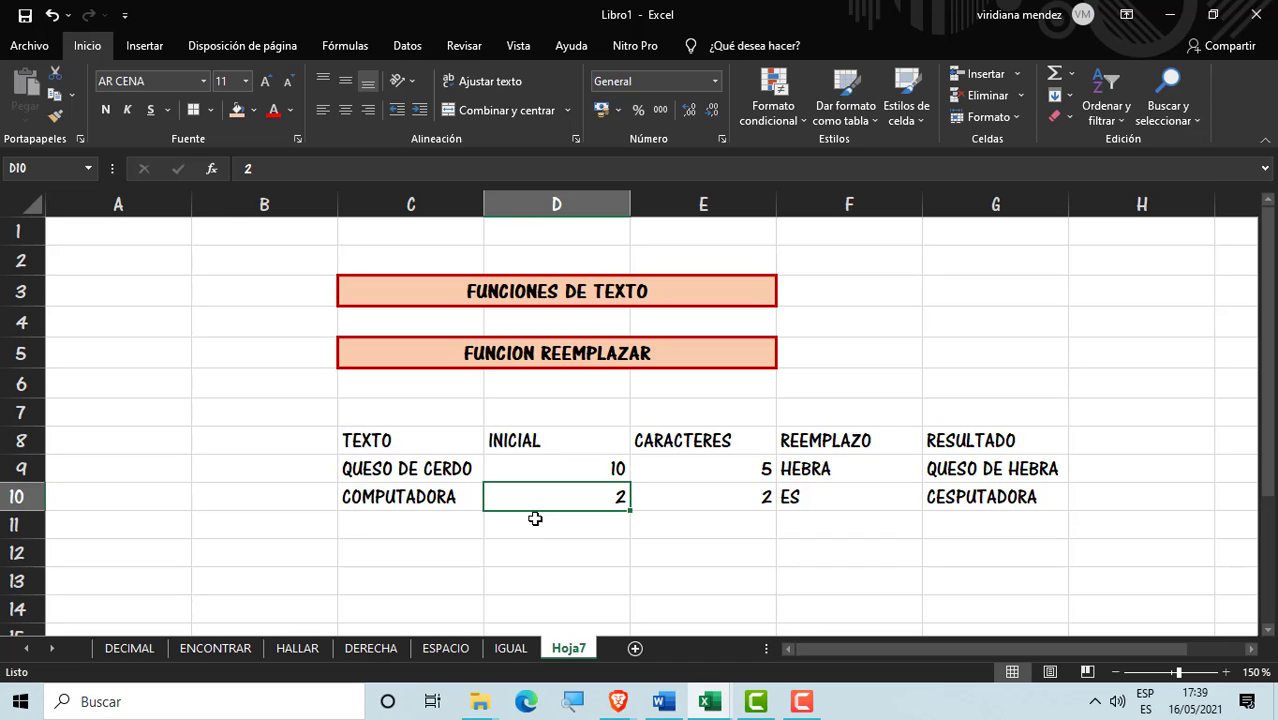
pyautogui.write('11')
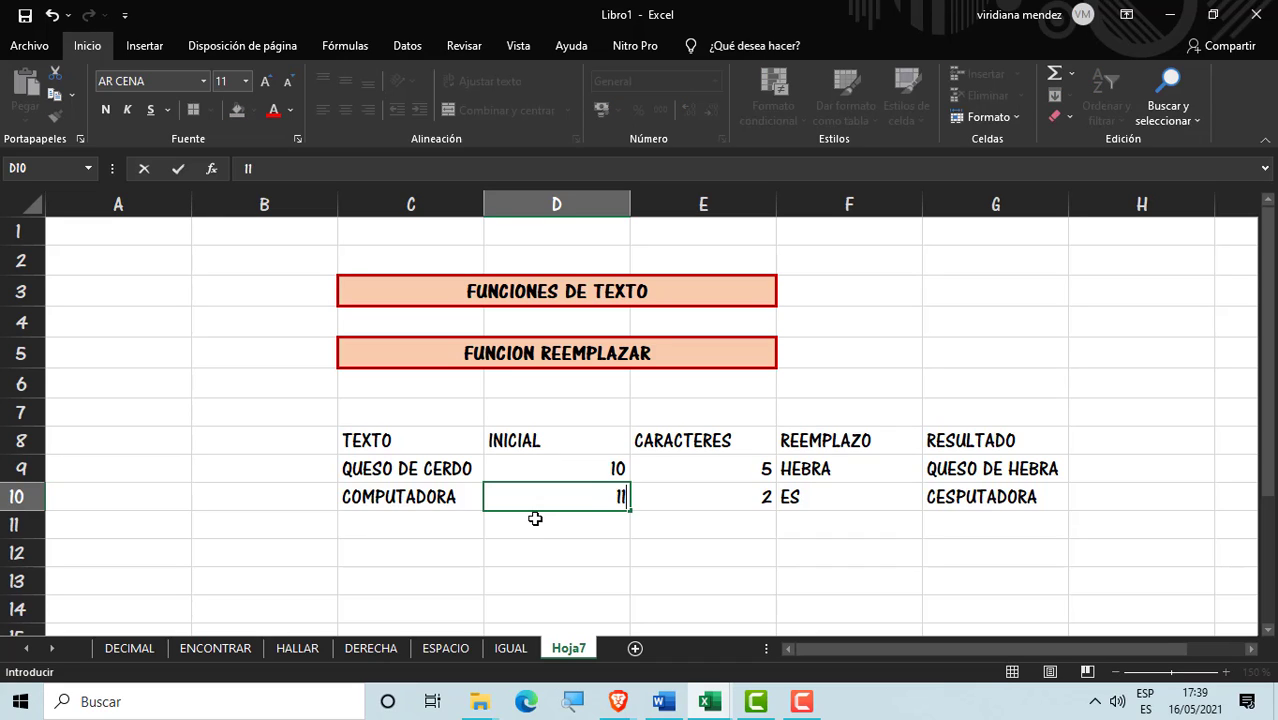
pyautogui.press('Tab')
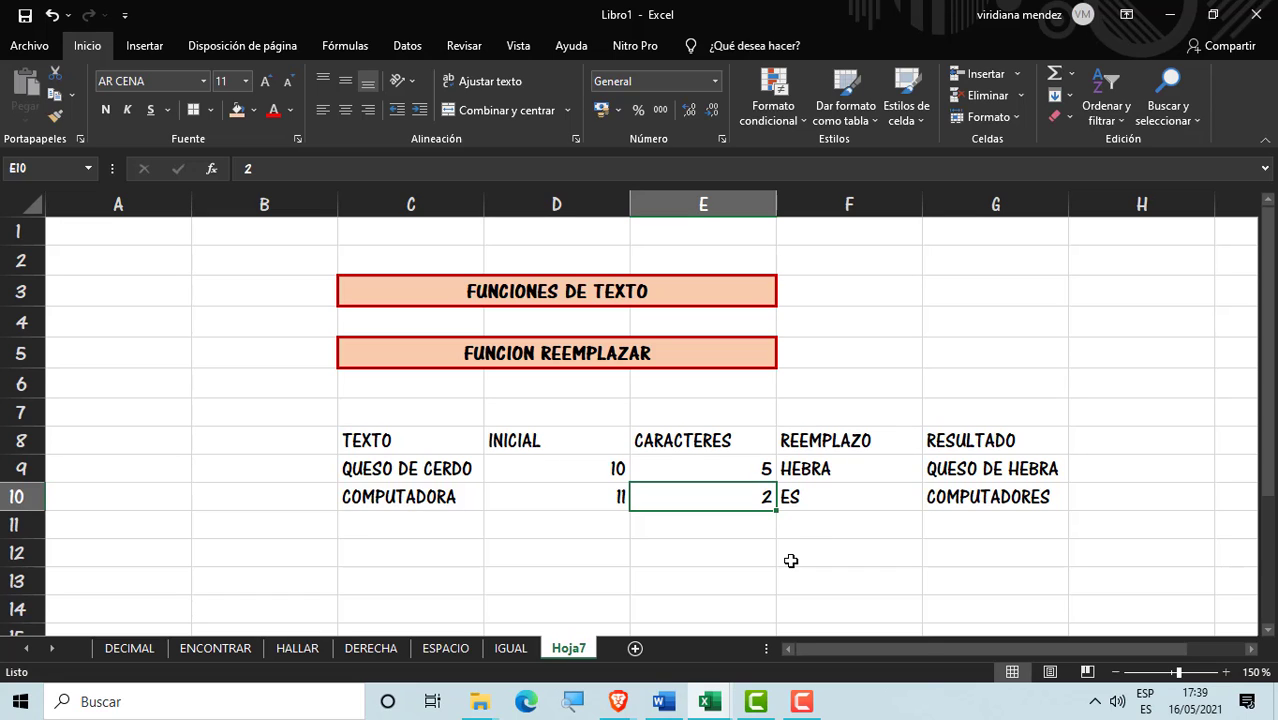
# Step: Try 0, 1, 2 and 3 as the number of characters in E10, and finish with 2
pyautogui.write('0')
pyautogui.press('Return')
pyautogui.press('Up')
pyautogui.write('1')
pyautogui.press('Return')
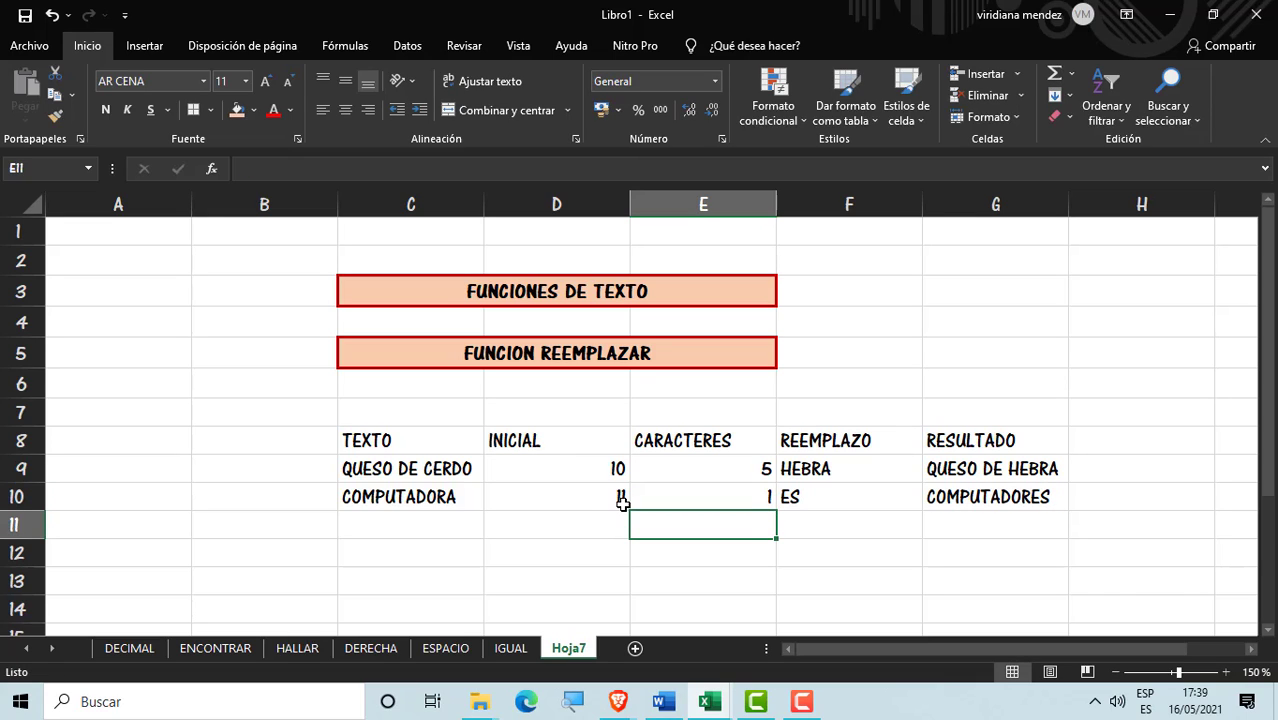
pyautogui.press('Up')
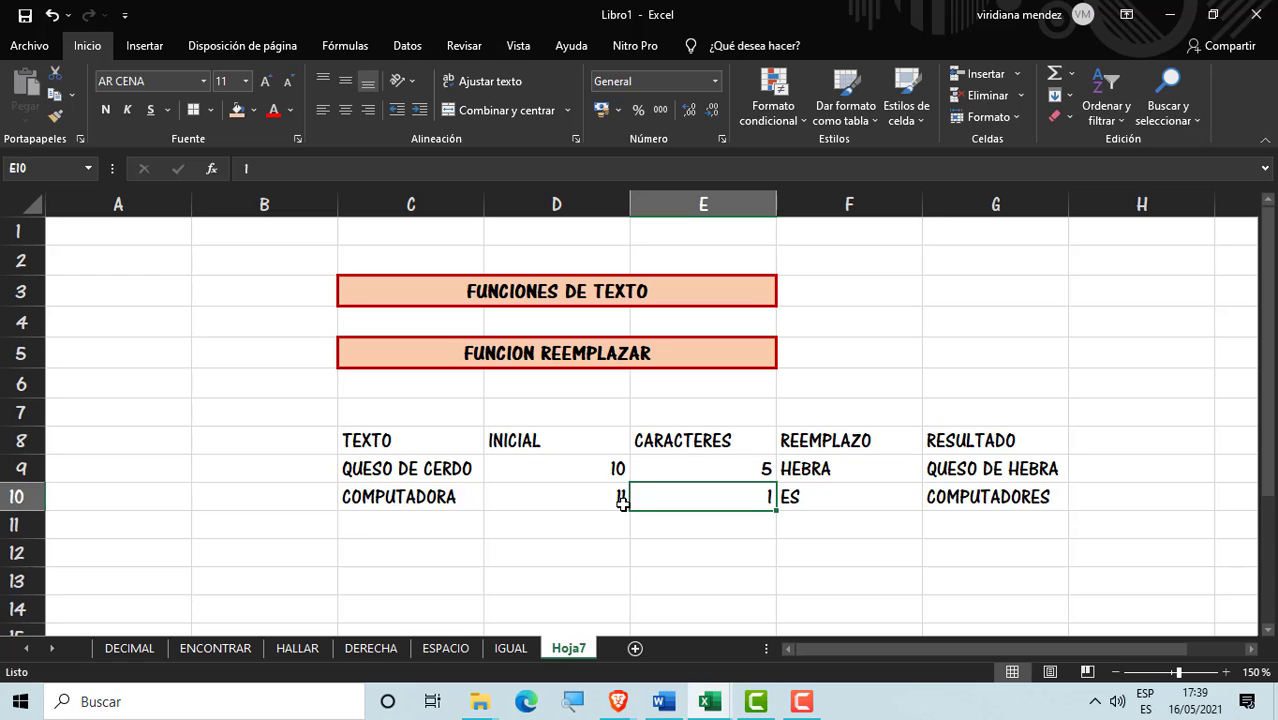
pyautogui.write('2')
pyautogui.press('Return')
pyautogui.press('Up')
pyautogui.write('3')
pyautogui.press('Return')
pyautogui.press('Up')
pyautogui.write('2')
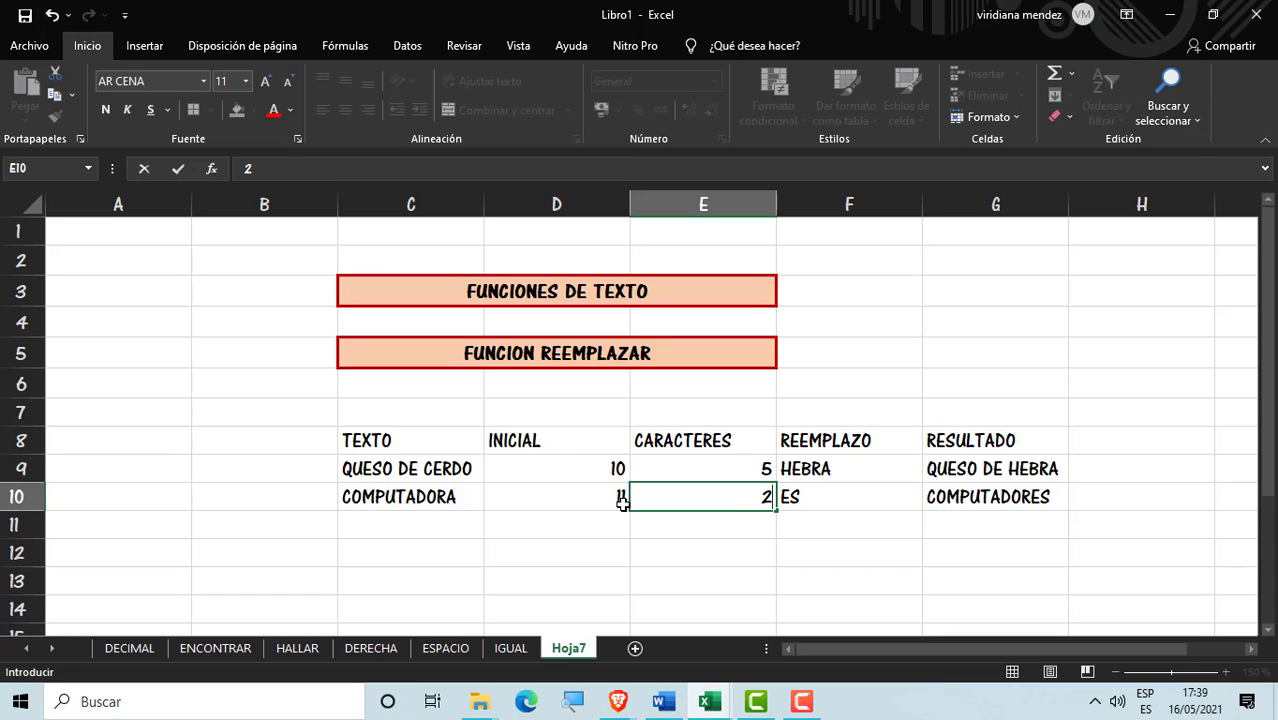
pyautogui.press('Return')
# Step: Set the initial position for COMPUTADORA in D10 to 4
pyautogui.click(622, 503)
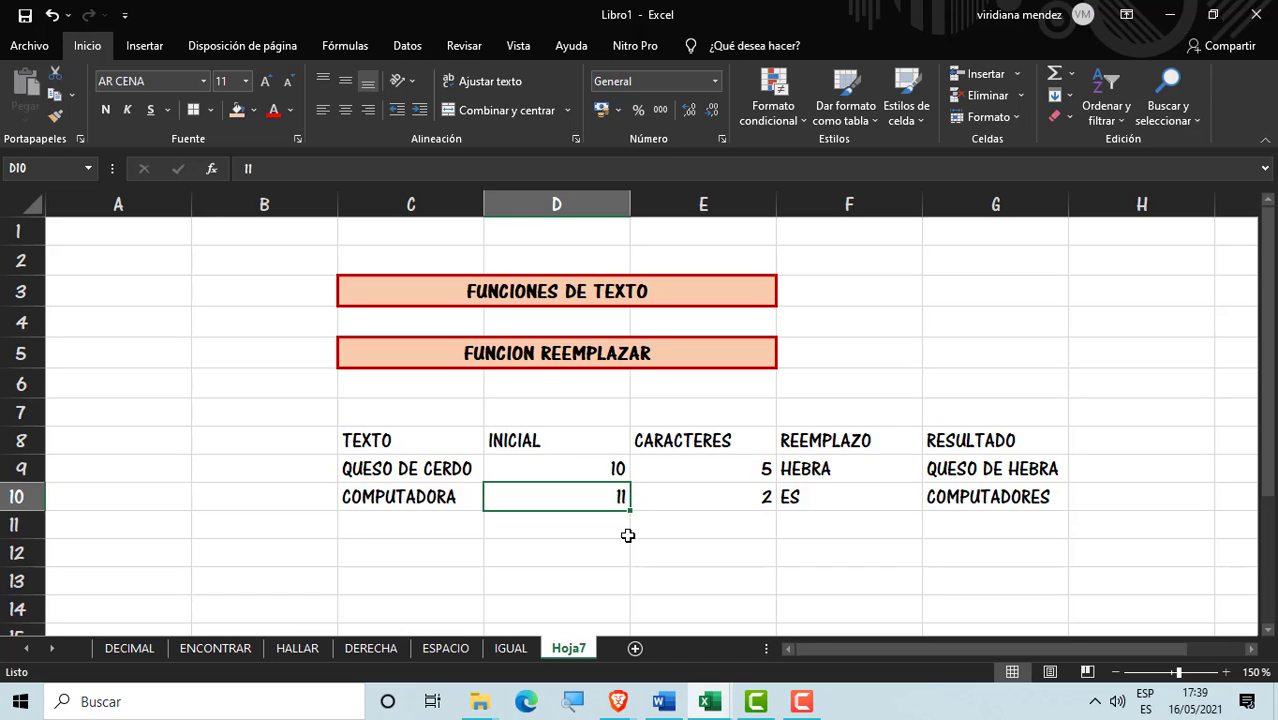
pyautogui.write('4')
pyautogui.press('Return')
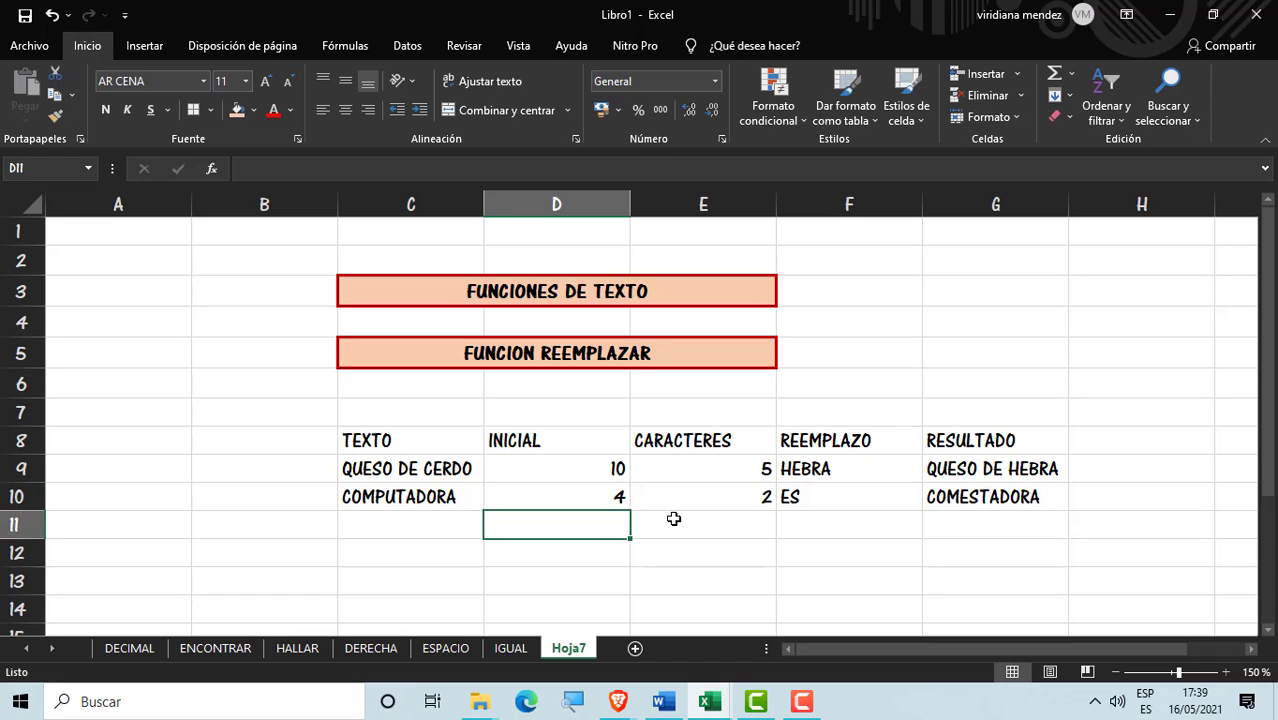
# Step: Try 5, 6 and 7 as the number of characters in E10, and settle on 8
pyautogui.click(692, 496)
pyautogui.write('5')
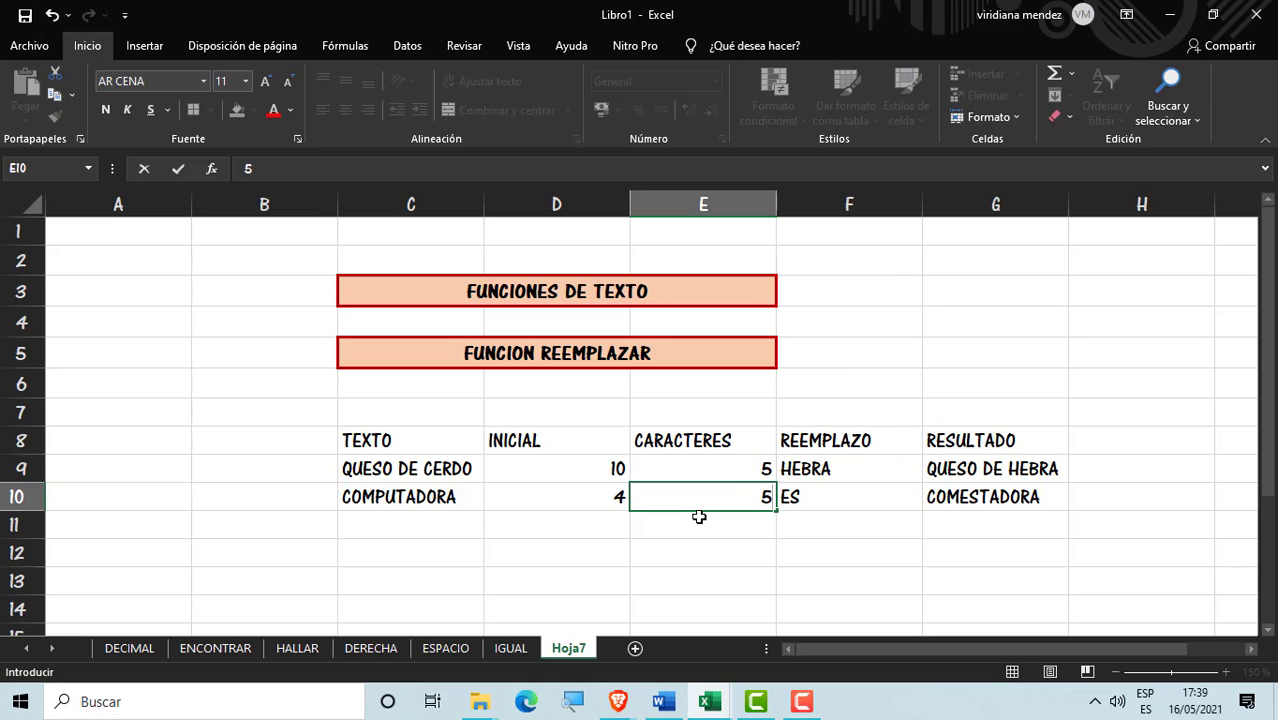
pyautogui.press('Return')
pyautogui.press('Up')
pyautogui.write('6')
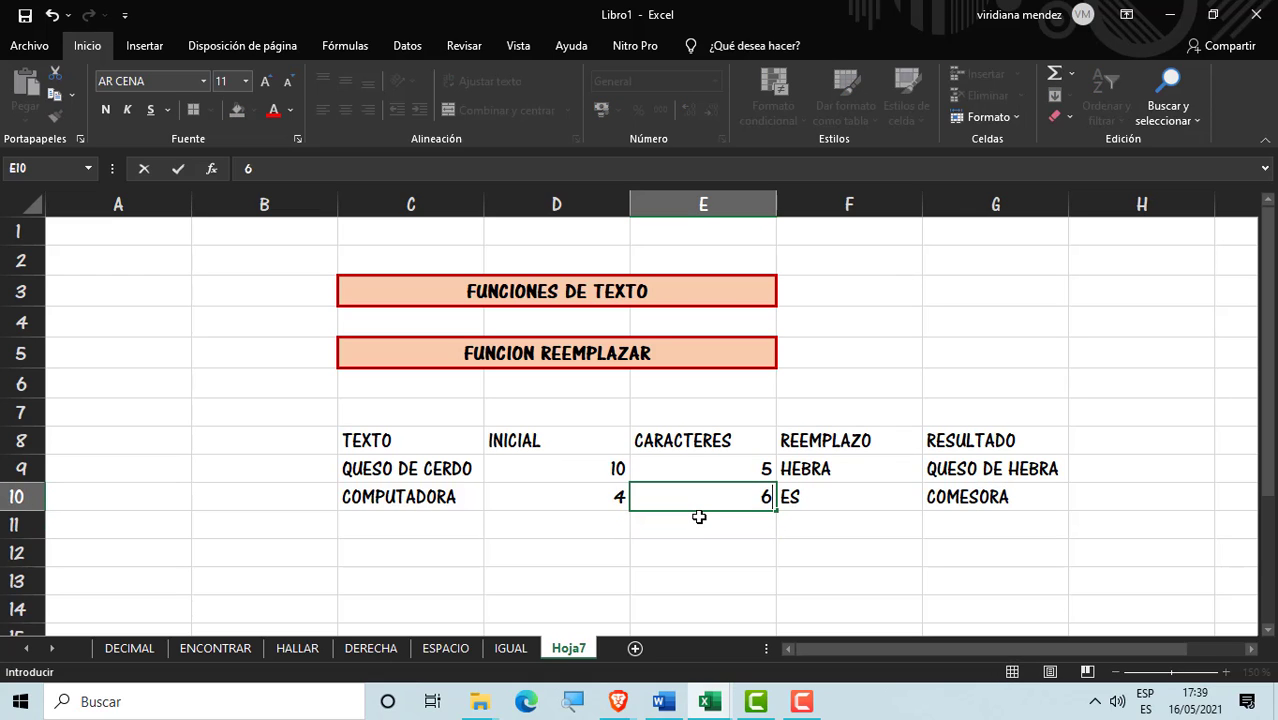
pyautogui.press('Return')
pyautogui.press('Up')
pyautogui.write('7')
pyautogui.press('Return')
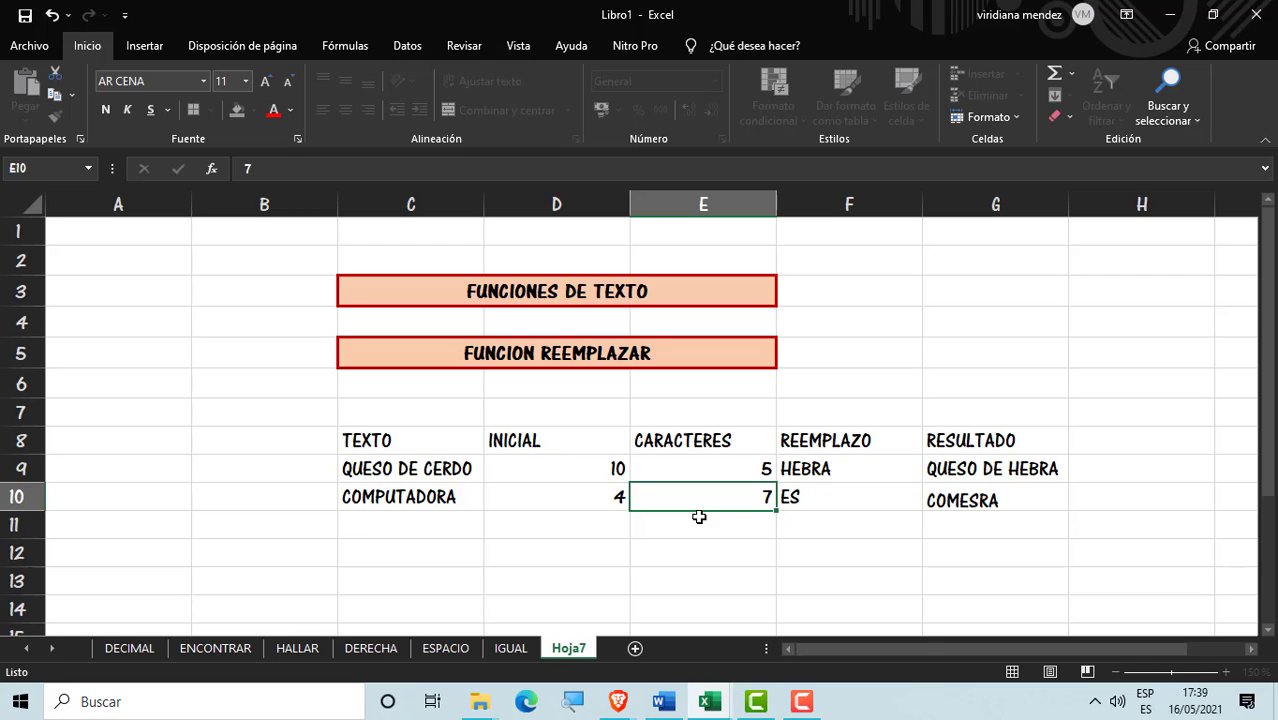
pyautogui.press('Up')
pyautogui.write('8')
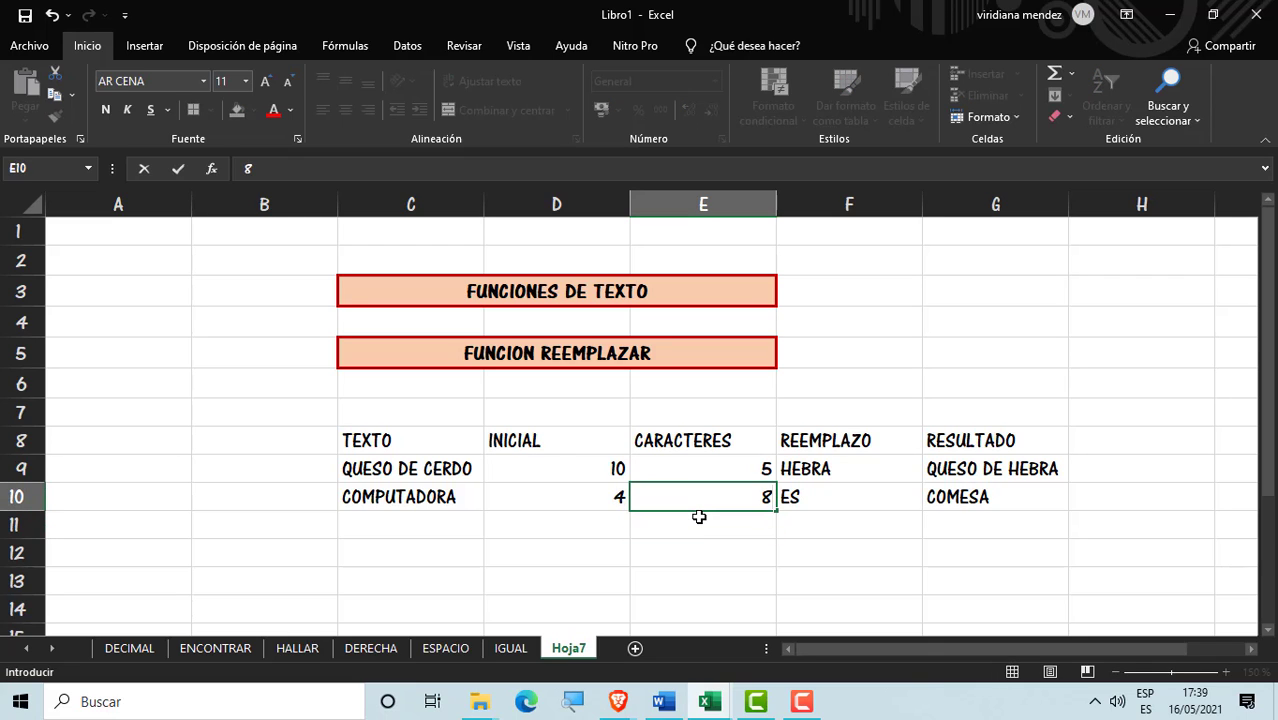
pyautogui.press('Return')
pyautogui.press('Up')
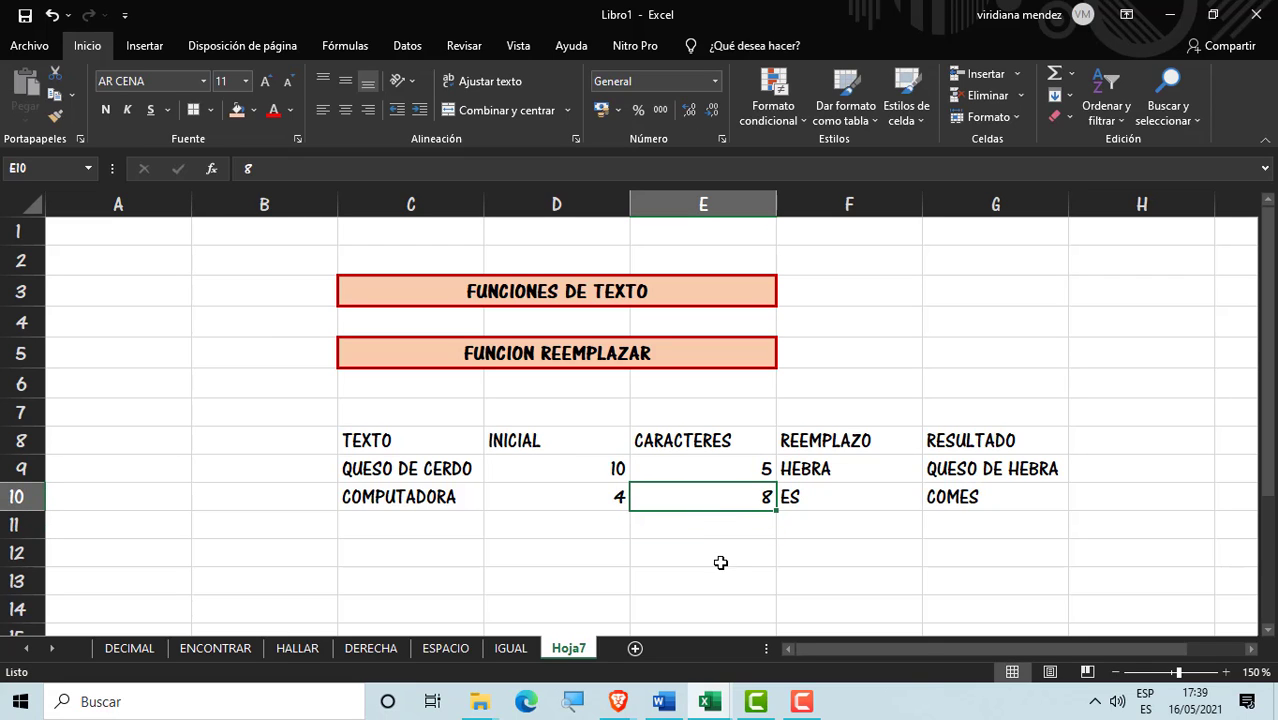
pyautogui.click(603, 538)
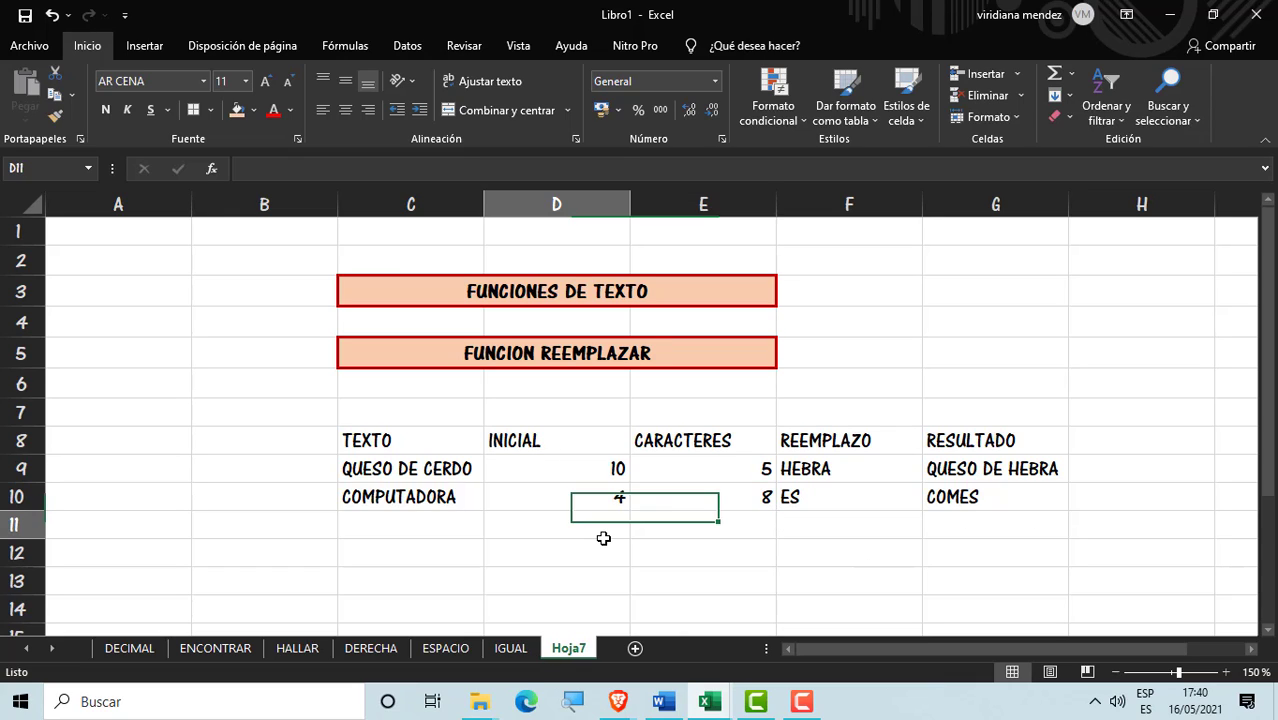
pyautogui.click(697, 521)
pyautogui.click(721, 502)
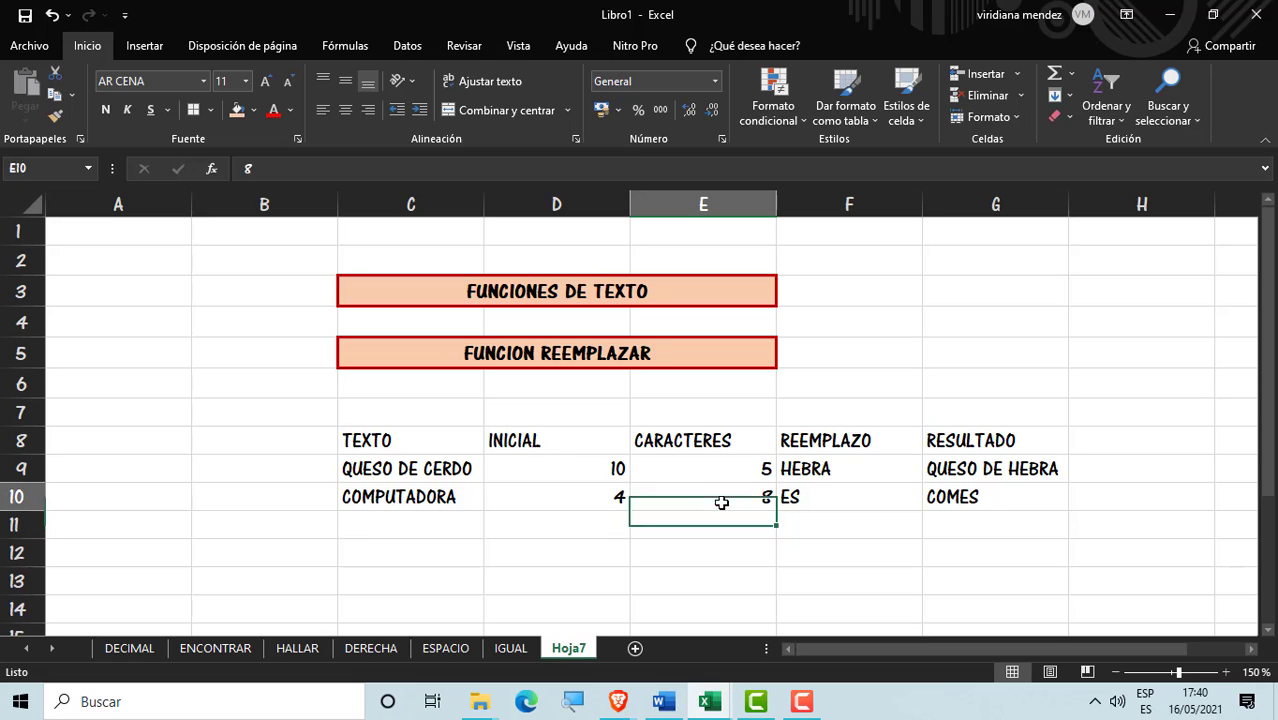
pyautogui.click(722, 516)
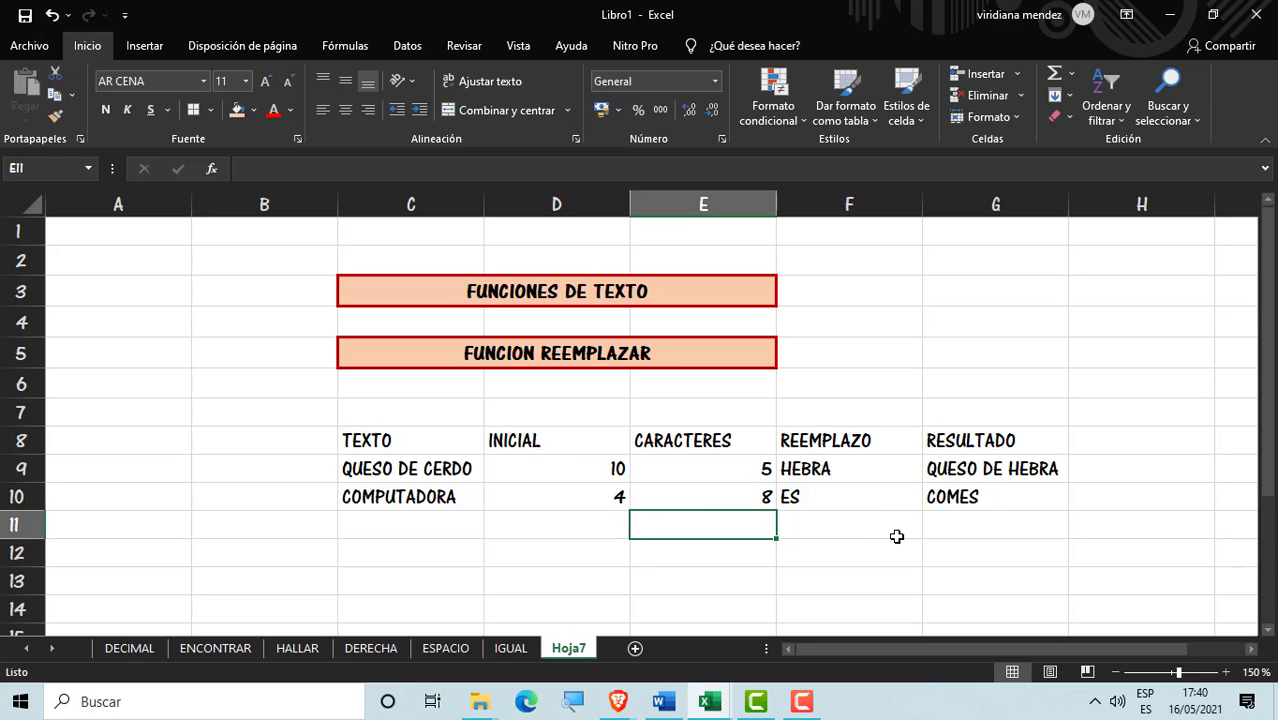
# Step: Enter FOLIO 2010 in C11 and fill the REEMPLAZAR formula from G10 down to G11
pyautogui.click(580, 519)
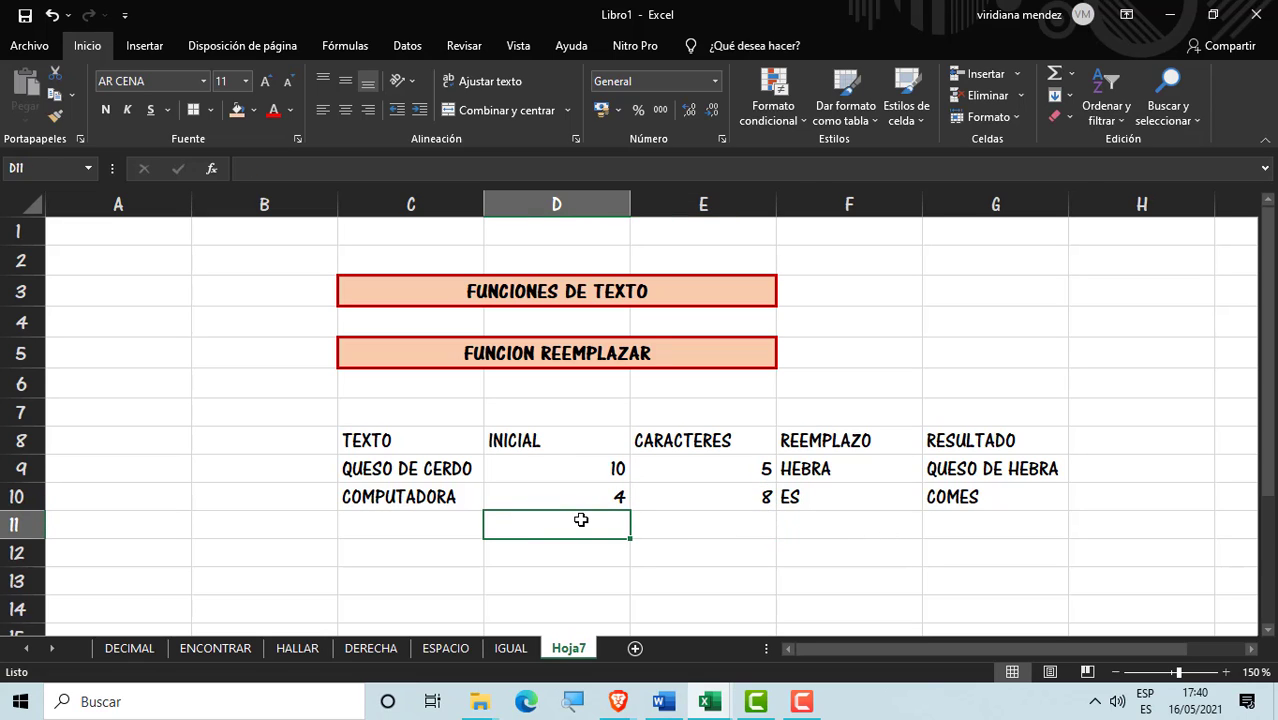
pyautogui.press('Left')
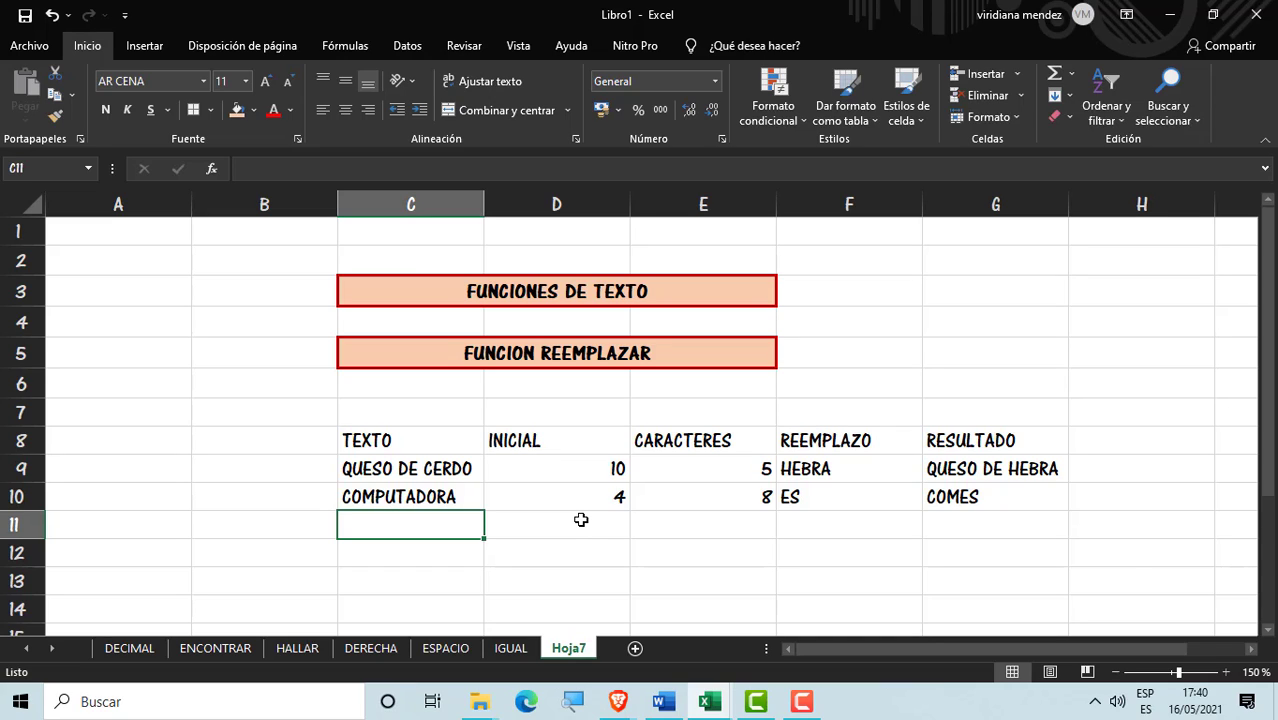
pyautogui.write('F')
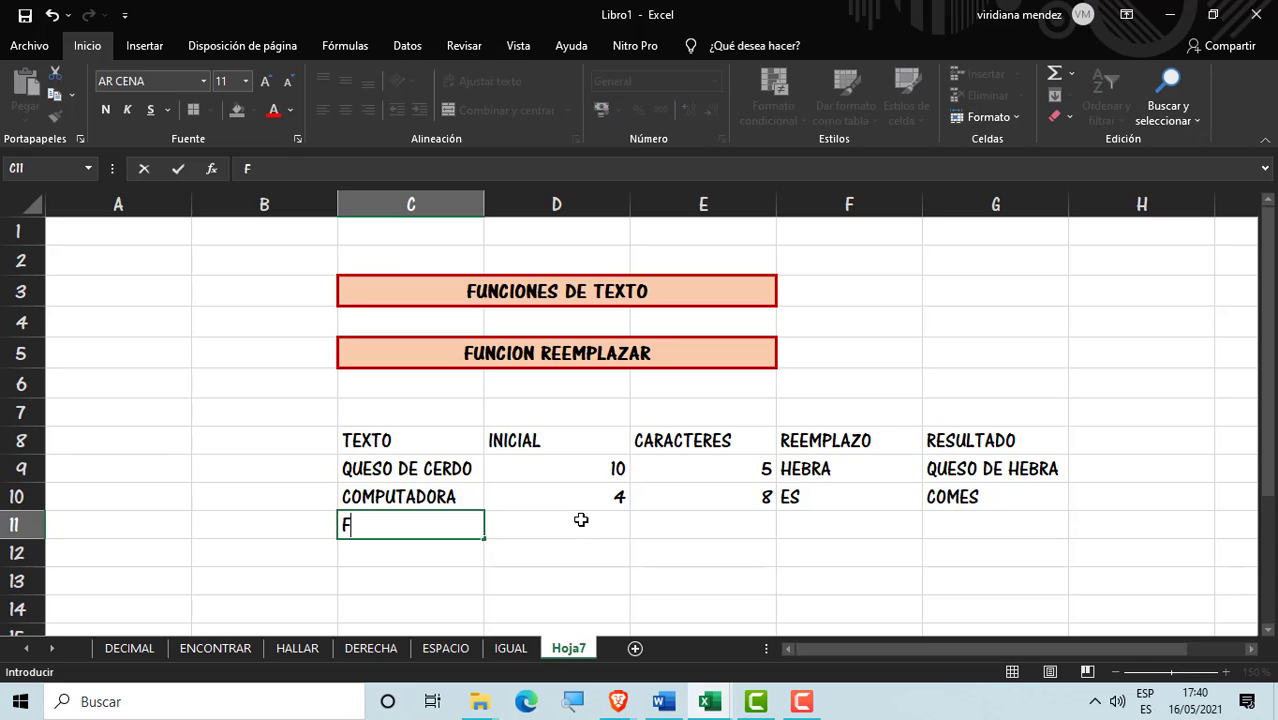
pyautogui.write('OLIO 2010')
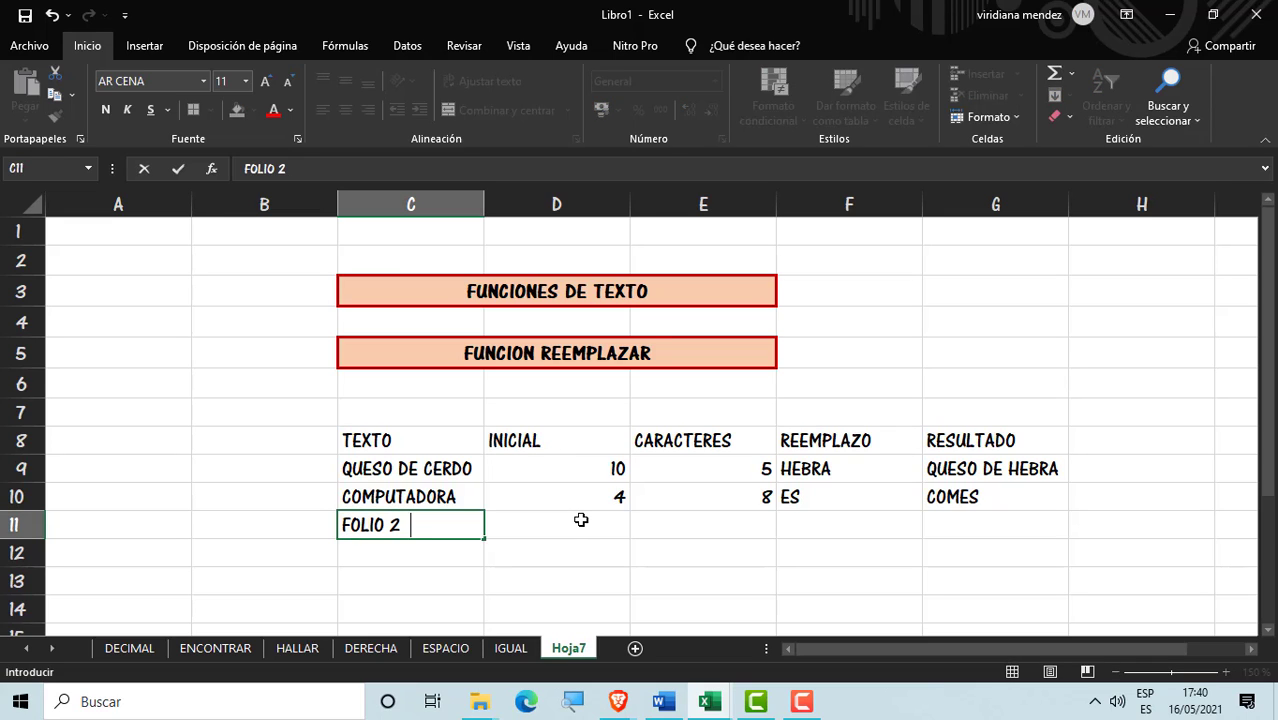
pyautogui.press('Right')
pyautogui.press('Right')
pyautogui.press('Right')
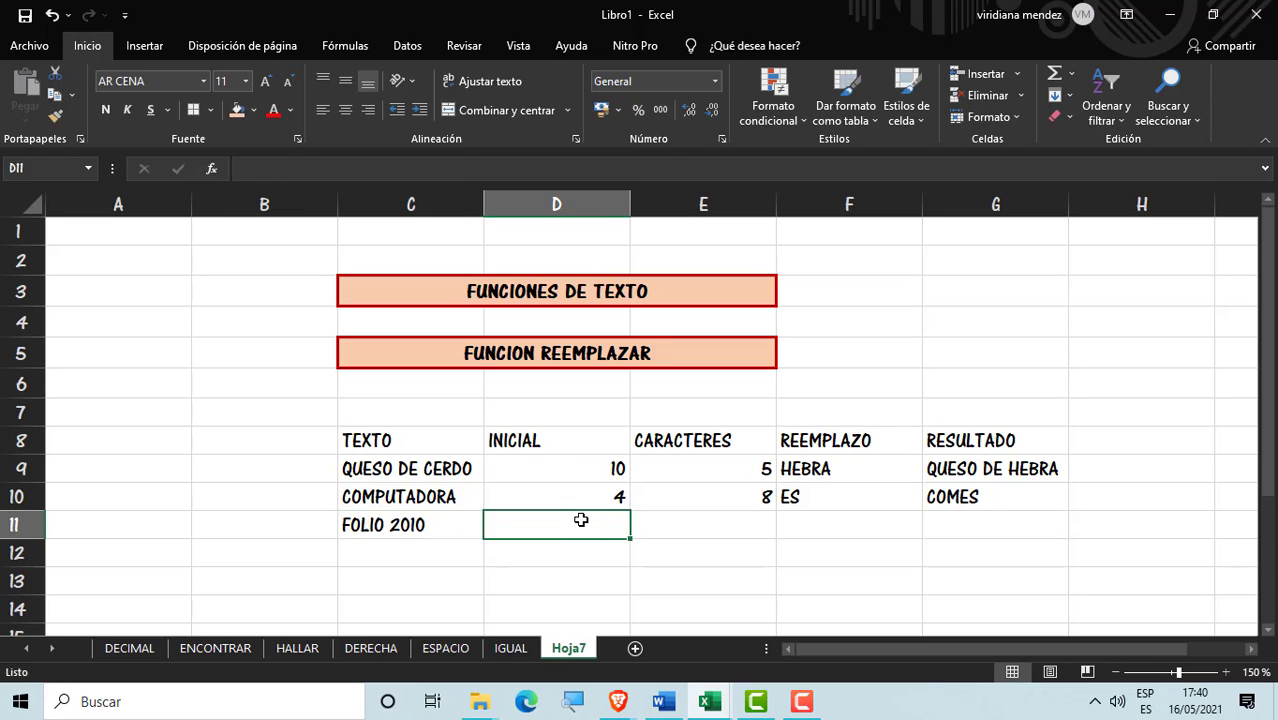
pyautogui.press('Left')
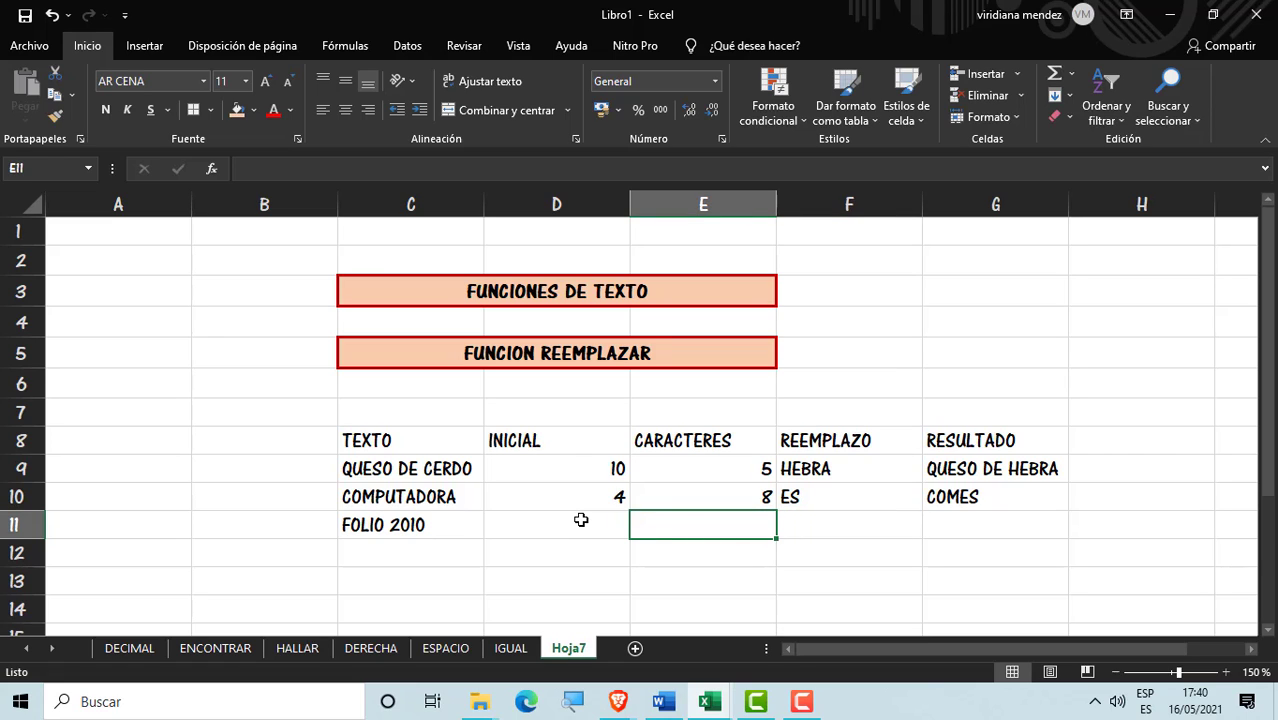
pyautogui.click(1027, 491)
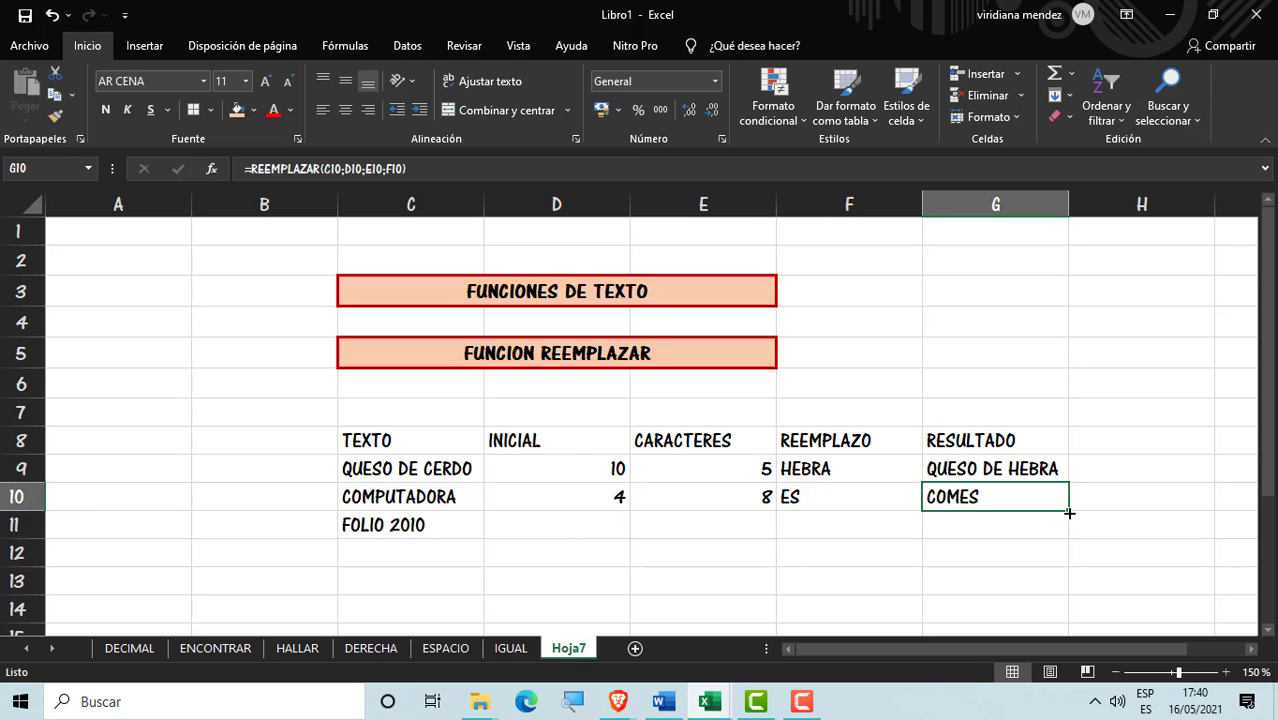
pyautogui.moveTo(1071, 511); pyautogui.dragTo(1068, 538)
# Step: Complete the FOLIO 2010 row with replacement 2021 in F11, initial position 7 in D11 and 4 characters in E11
pyautogui.click(870, 518)
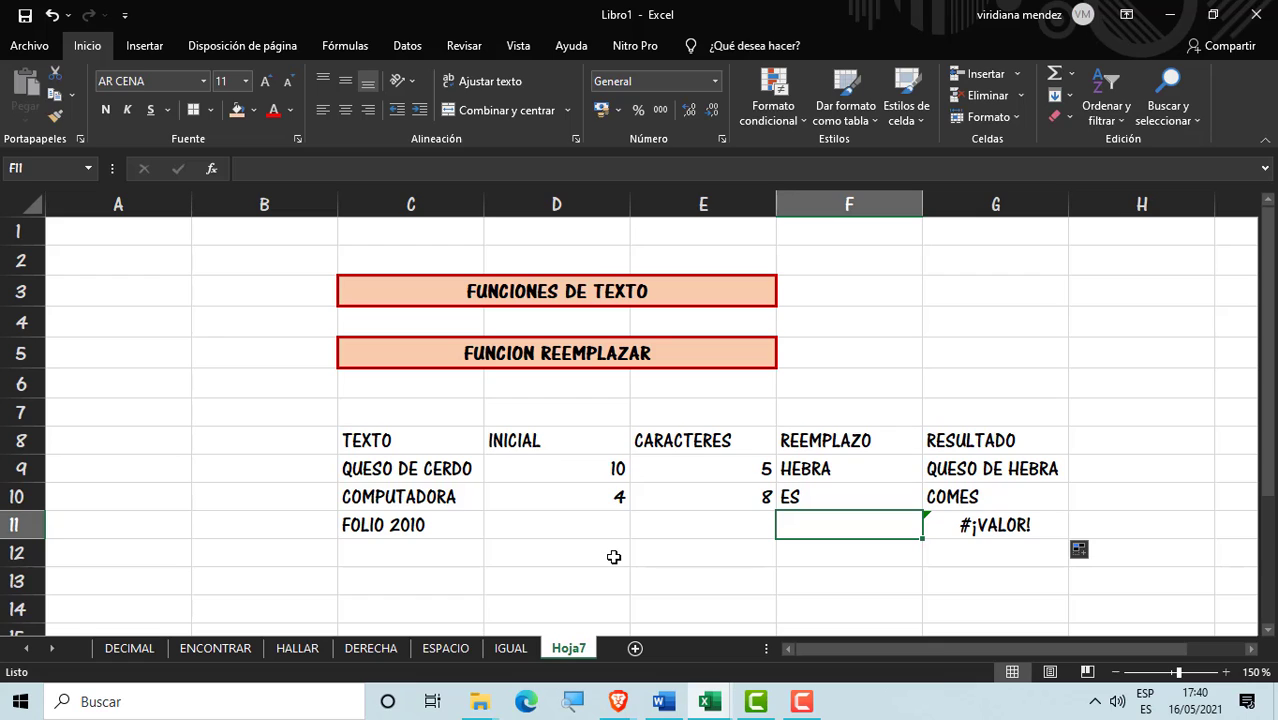
pyautogui.write('2021')
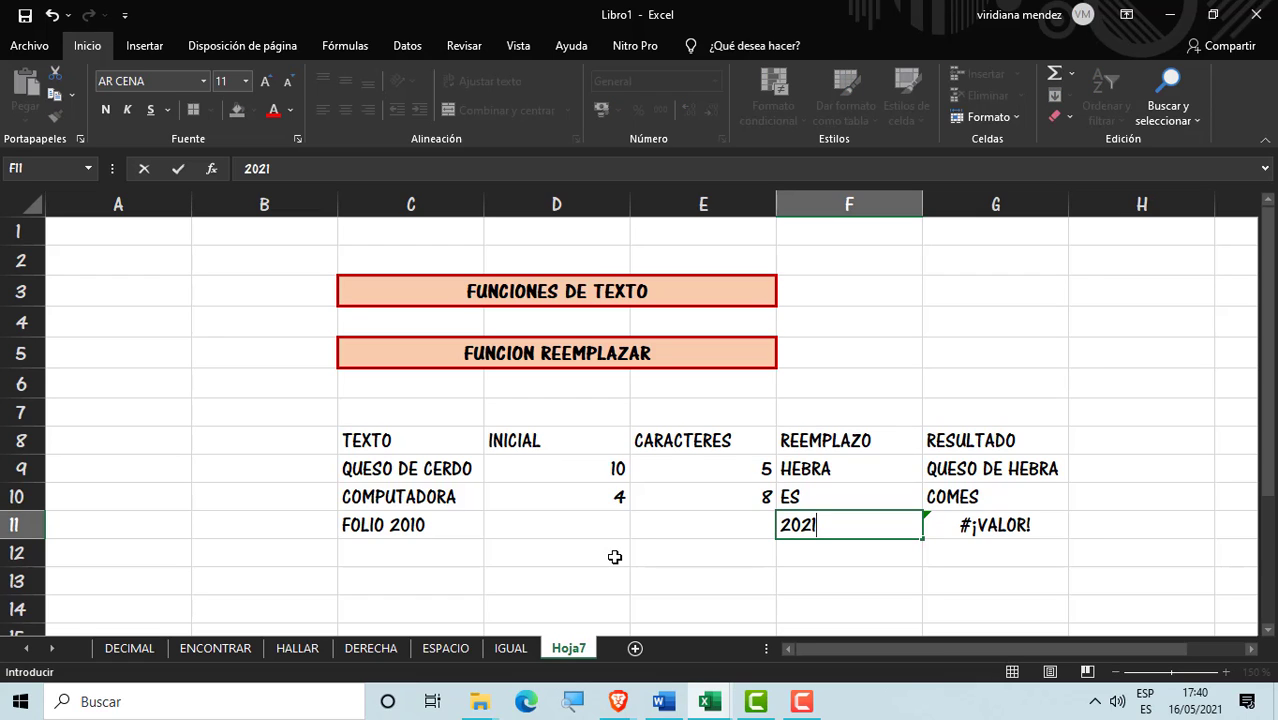
pyautogui.press('Return')
pyautogui.click(593, 529)
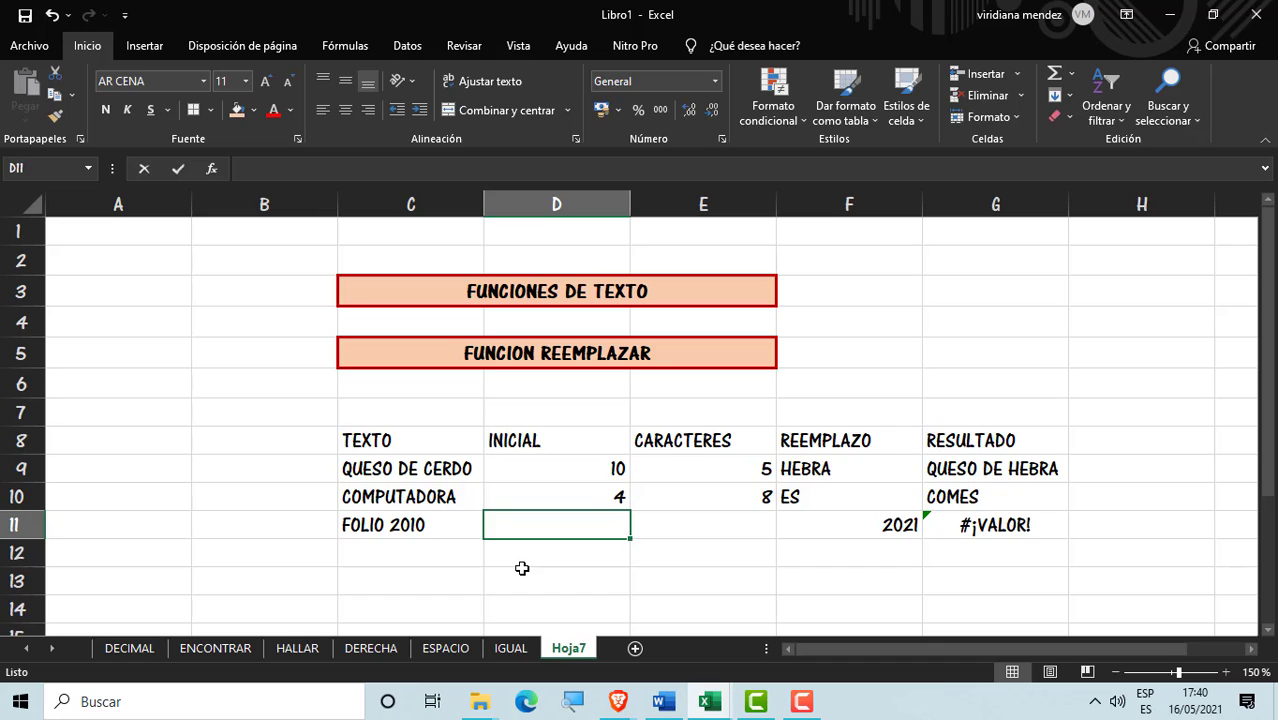
pyautogui.write('7')
pyautogui.press('Tab')
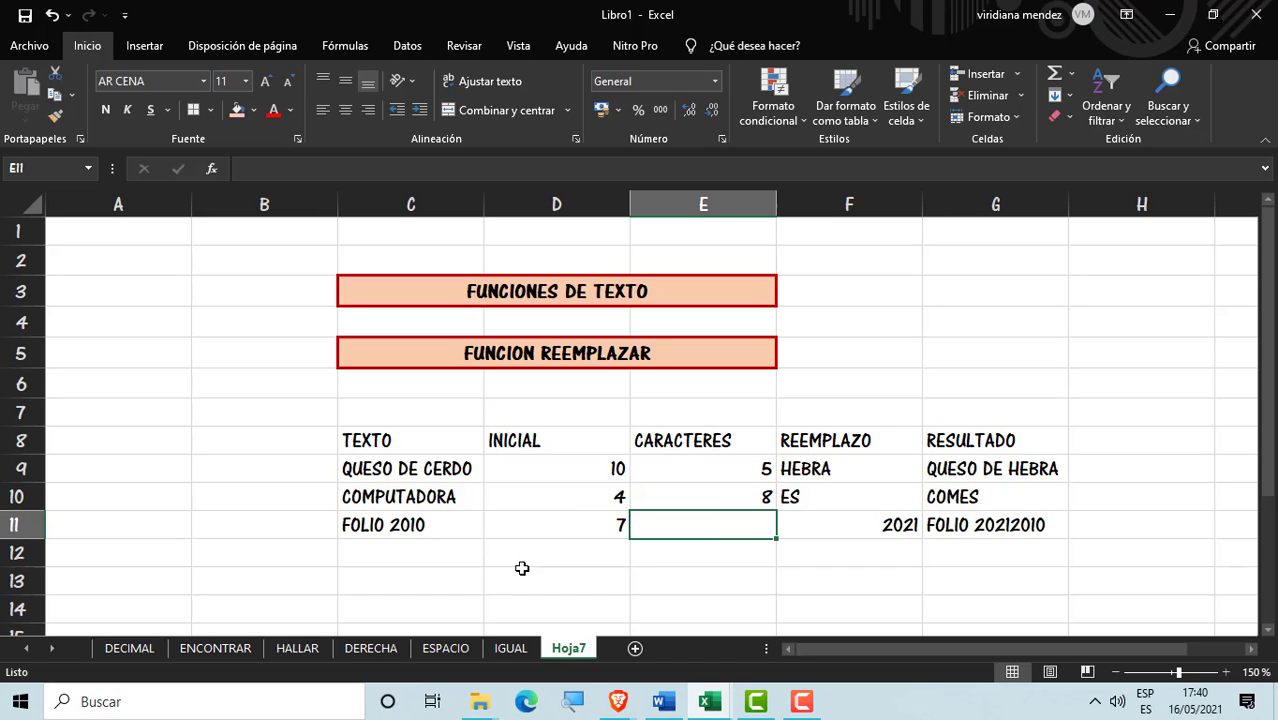
pyautogui.write('4')
pyautogui.press('Return')
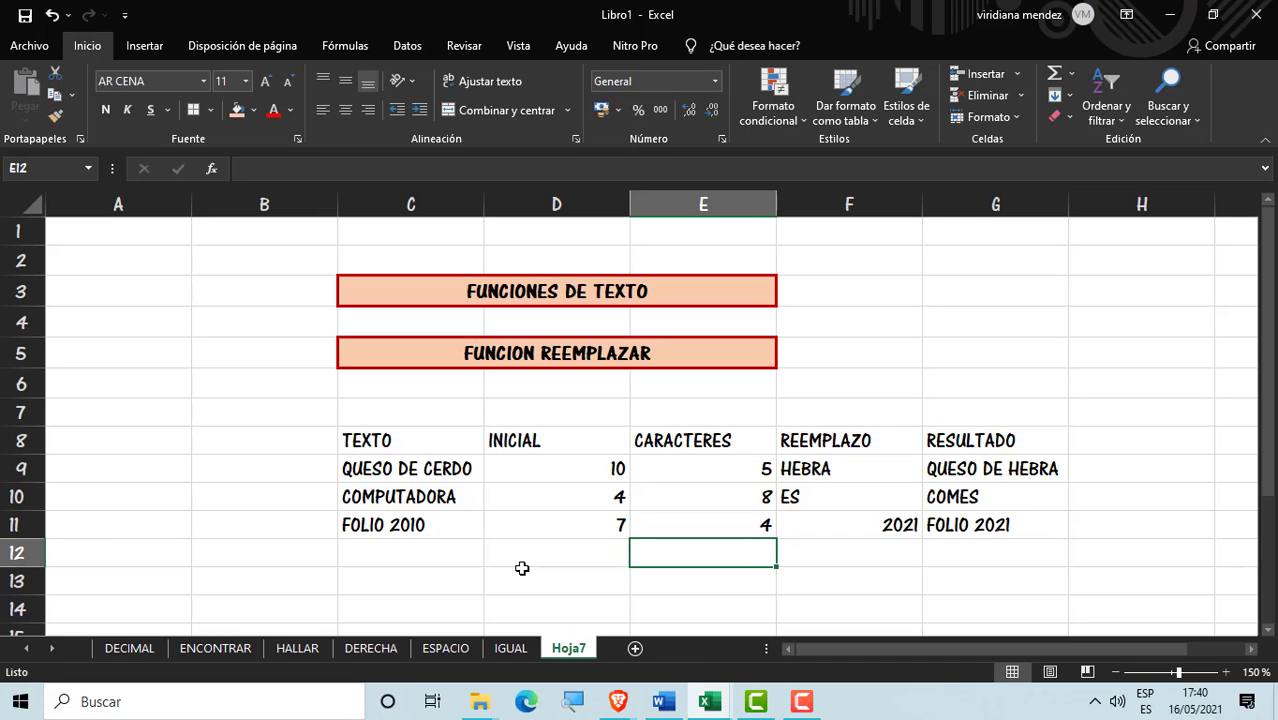
pyautogui.click(1030, 523)
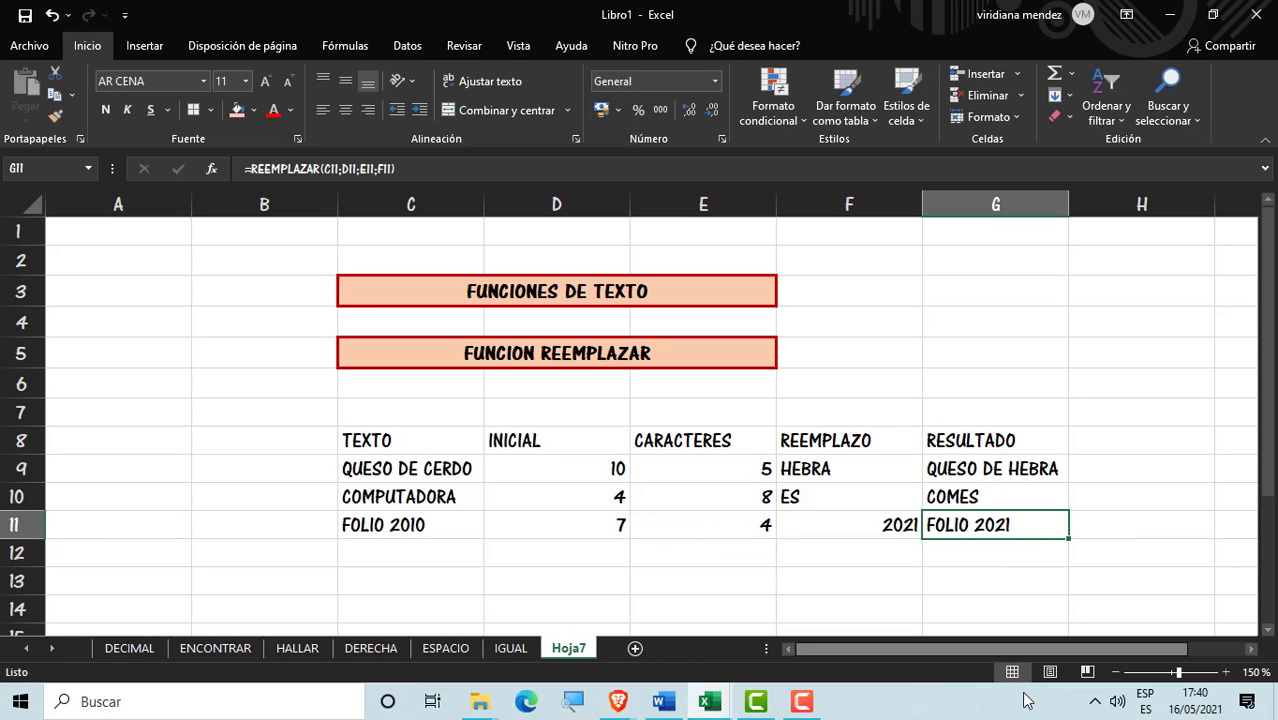
pyautogui.click(988, 563)
# Step: Center the table C8:G11 horizontally and vertically and apply borders to all its cells
pyautogui.moveTo(428, 440); pyautogui.dragTo(944, 533)
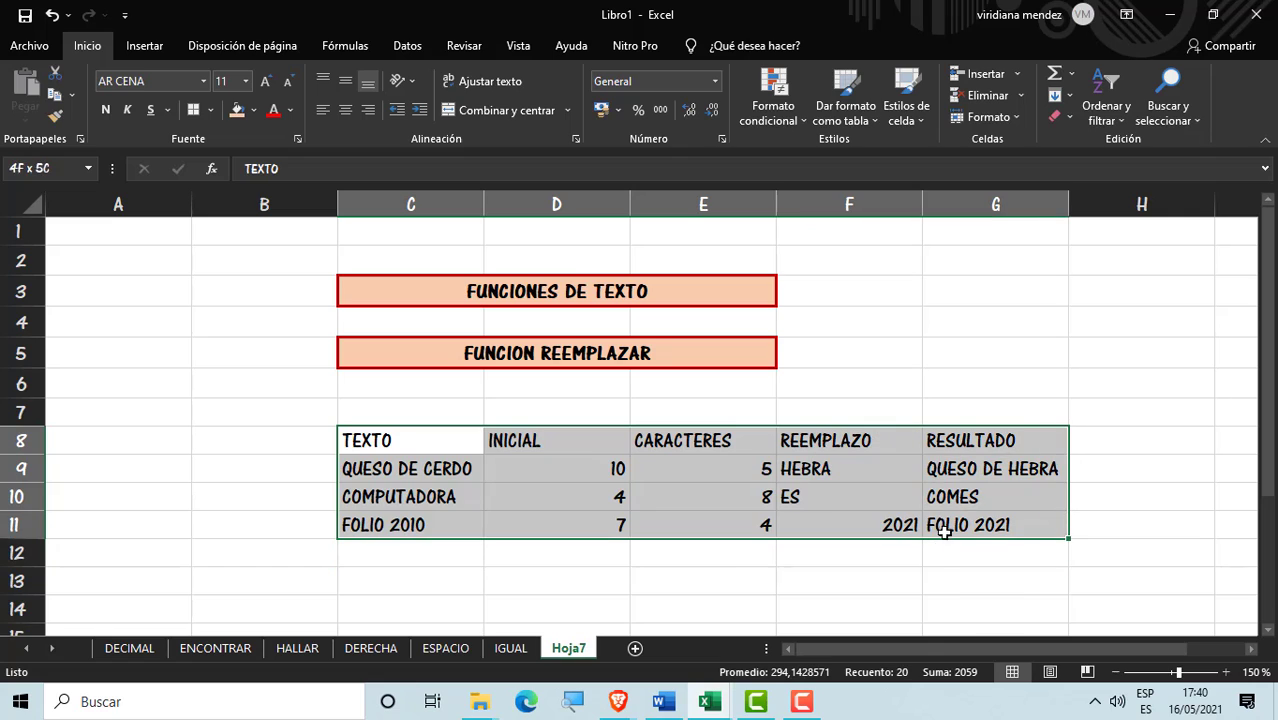
pyautogui.click(345, 110)
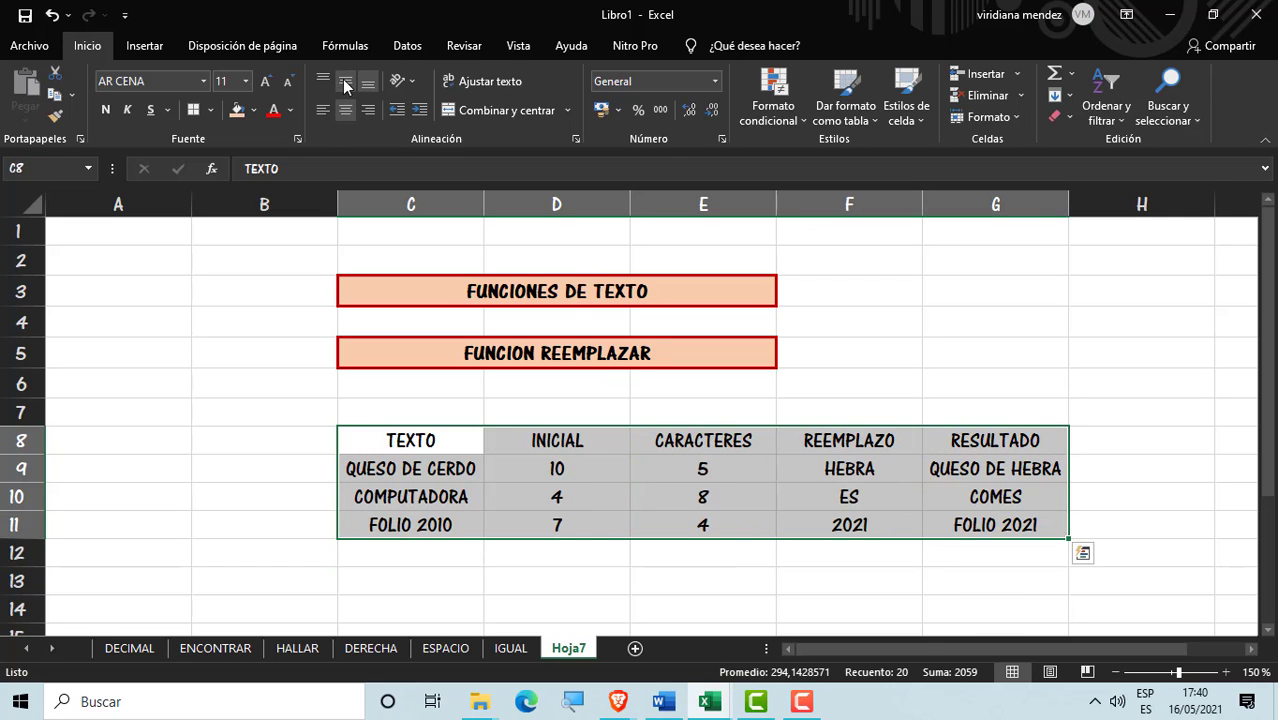
pyautogui.click(345, 81)
pyautogui.click(194, 110)
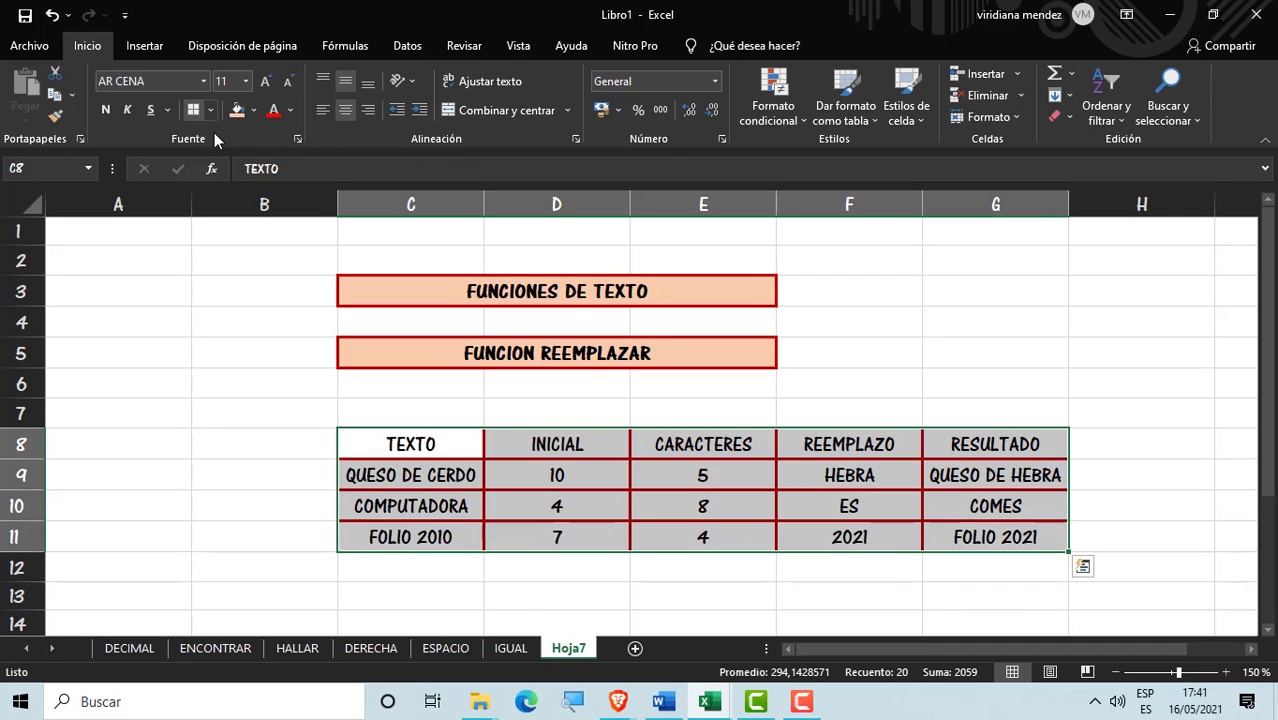
pyautogui.click(525, 612)
# Step: Make the header row C8:G8 bold
pyautogui.moveTo(410, 444); pyautogui.dragTo(1050, 442)
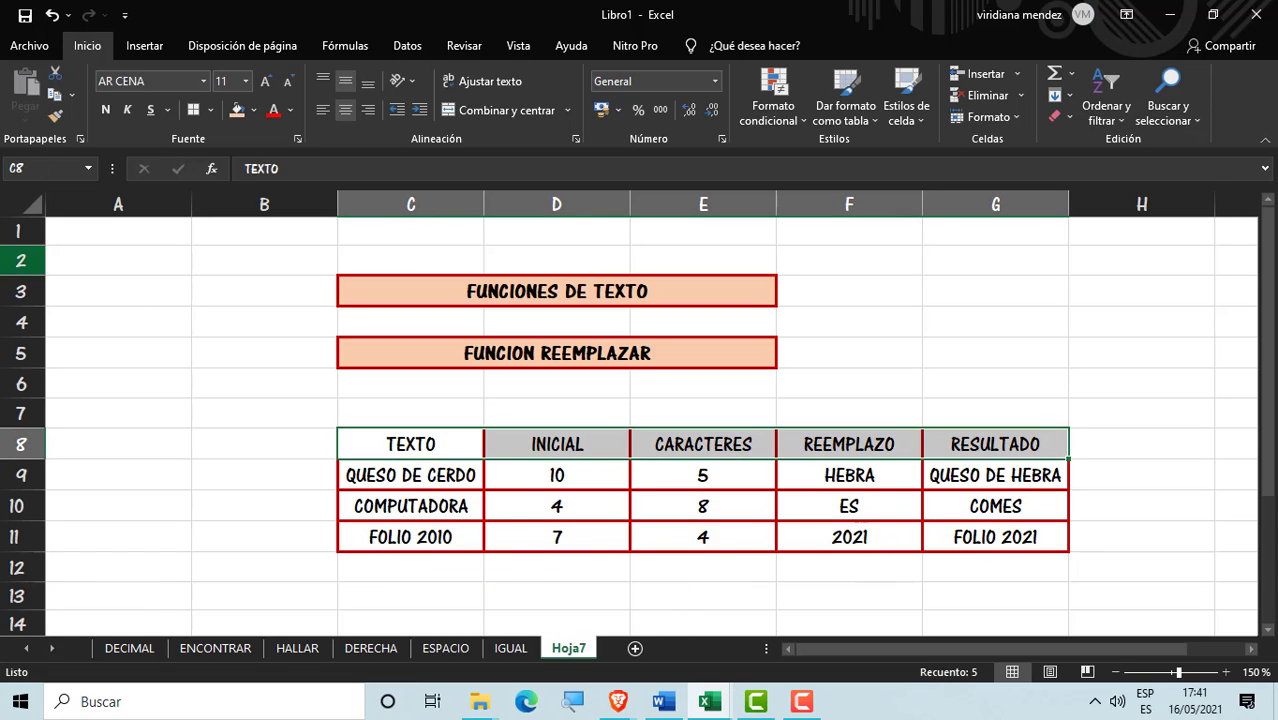
pyautogui.click(105, 110)
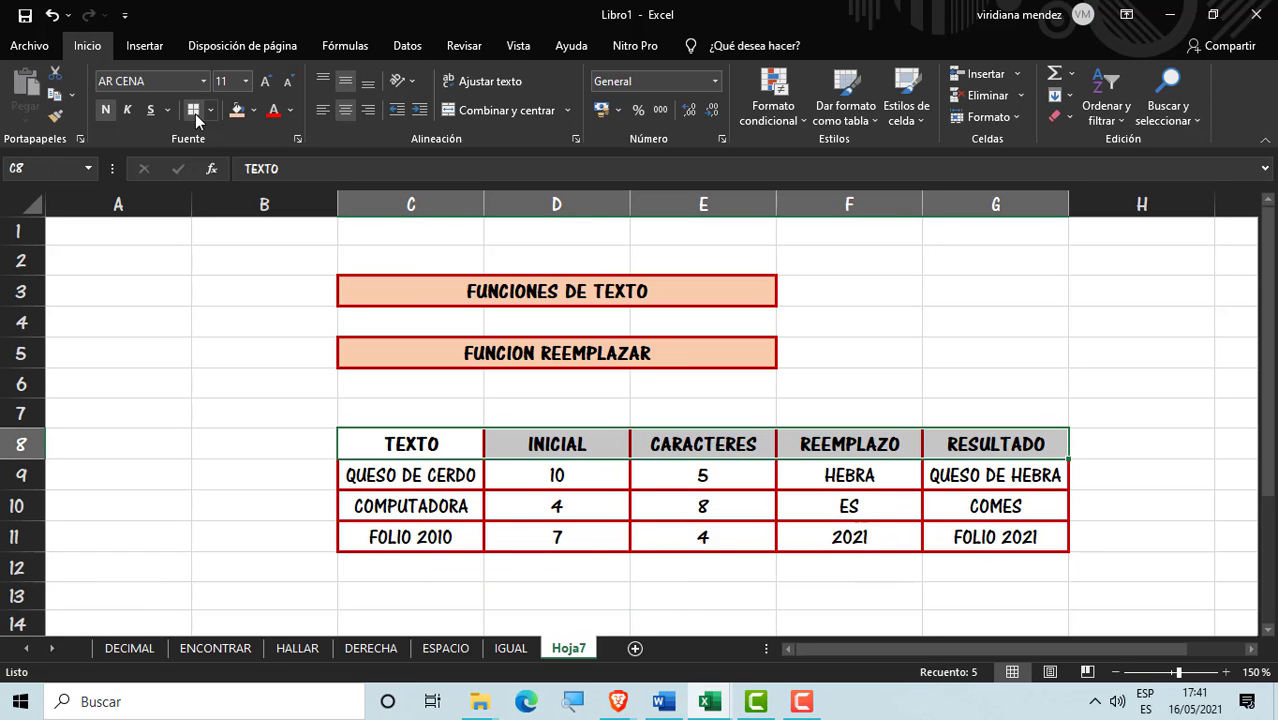
# Step: Fill the header row C8:G8 with the light orange color used for the titles
pyautogui.click(237, 110)
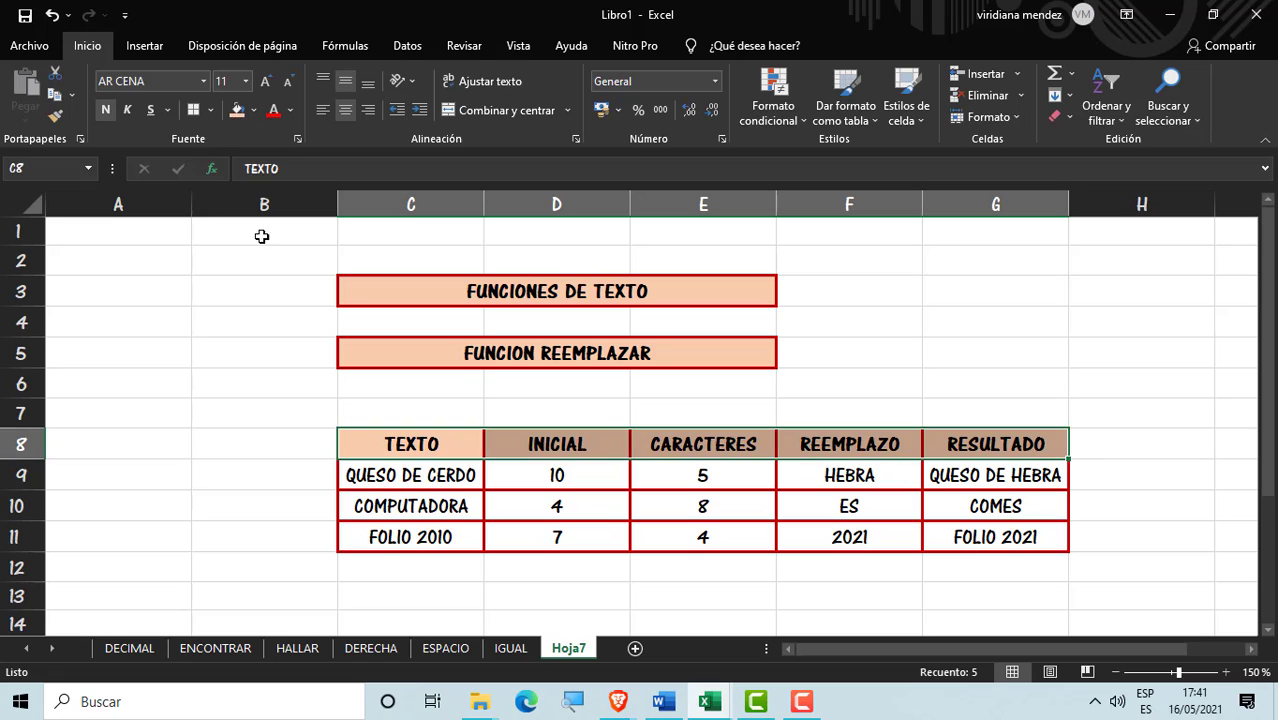
pyautogui.click(470, 400)
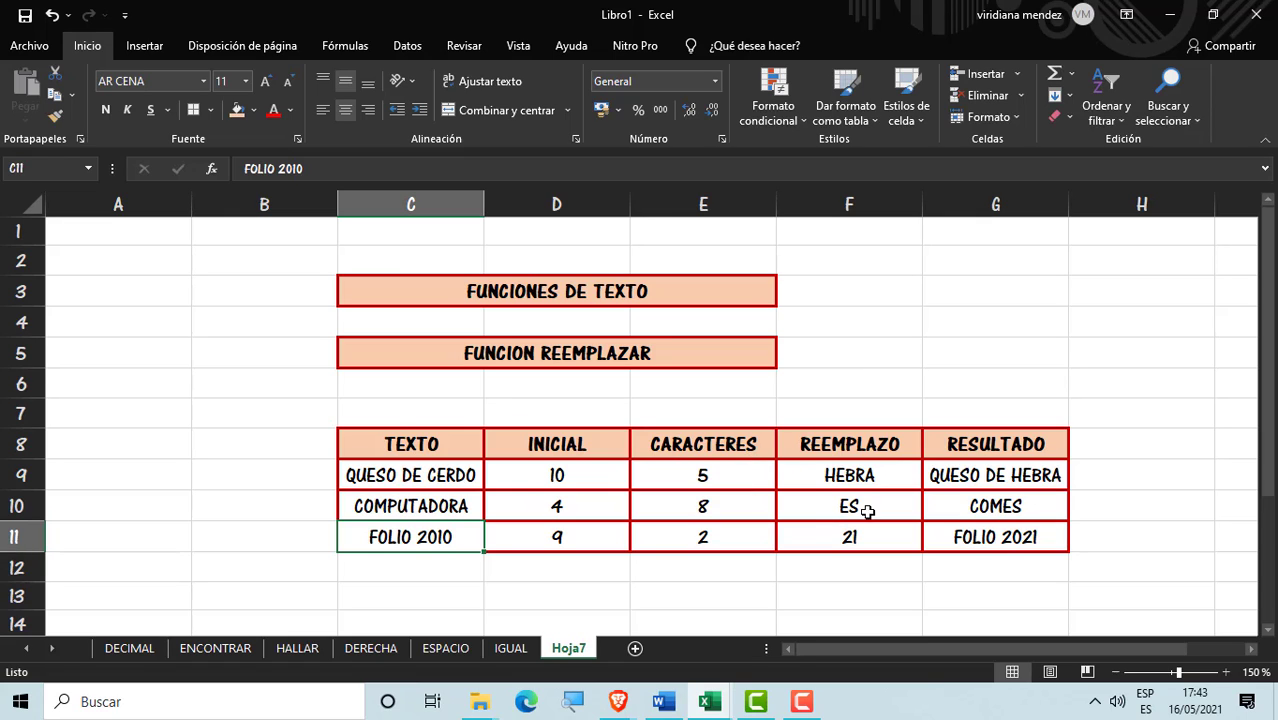
# Step: Review the initial position, character count, replacement and result cells in the FOLIO 2010 and COMPUTADORA rows
pyautogui.click(816, 524)
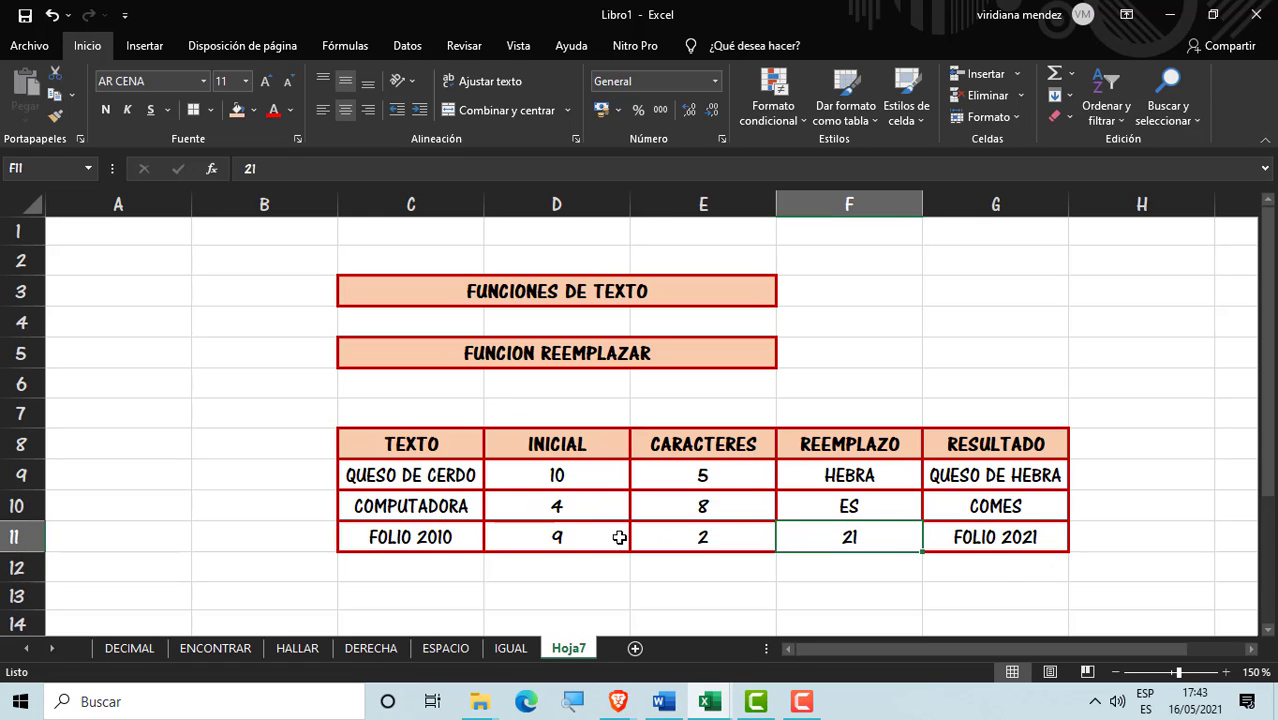
pyautogui.click(505, 535)
pyautogui.click(462, 535)
pyautogui.click(596, 539)
pyautogui.click(733, 528)
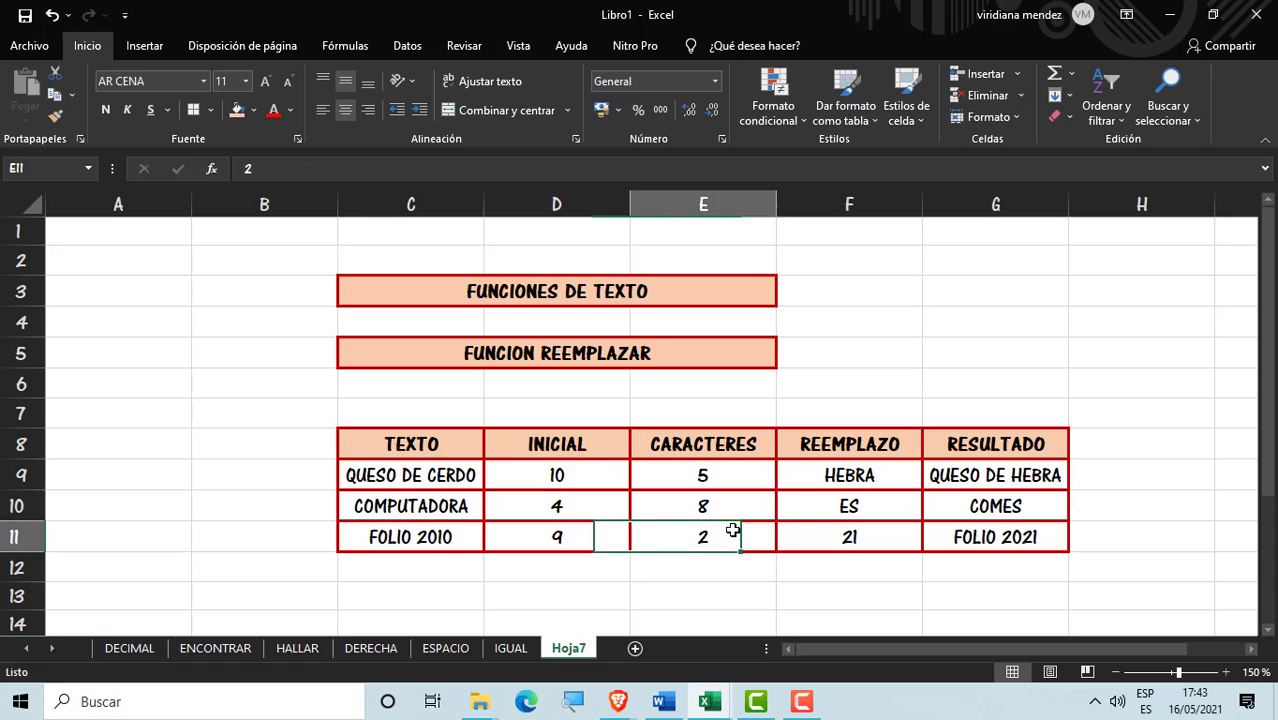
pyautogui.click(848, 536)
pyautogui.click(968, 537)
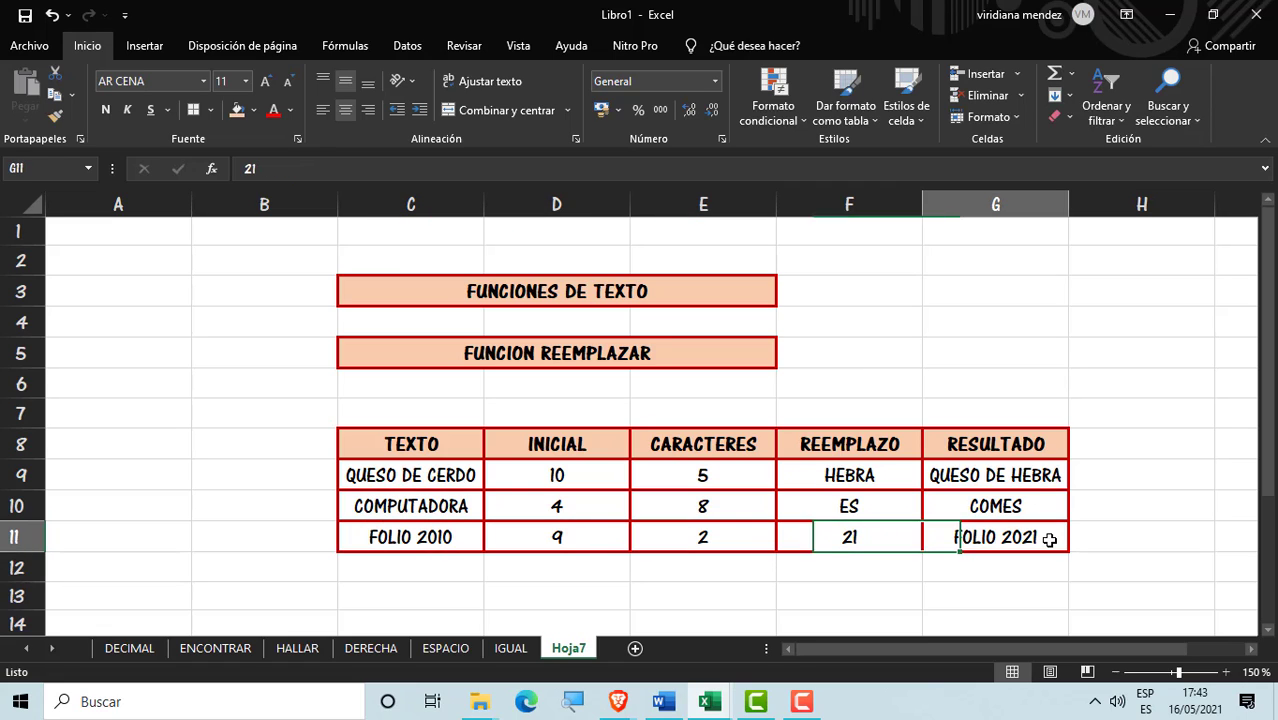
pyautogui.click(518, 531)
pyautogui.click(522, 516)
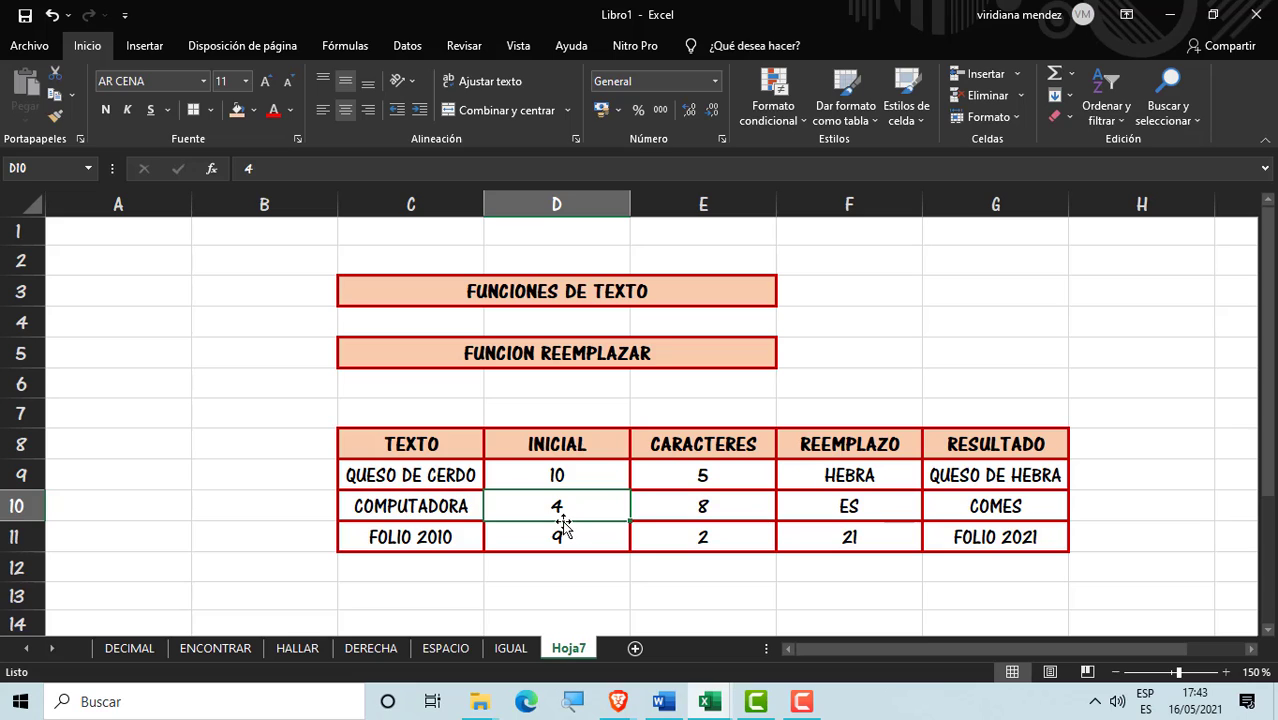
pyautogui.moveTo(496, 493); pyautogui.dragTo(636, 531)
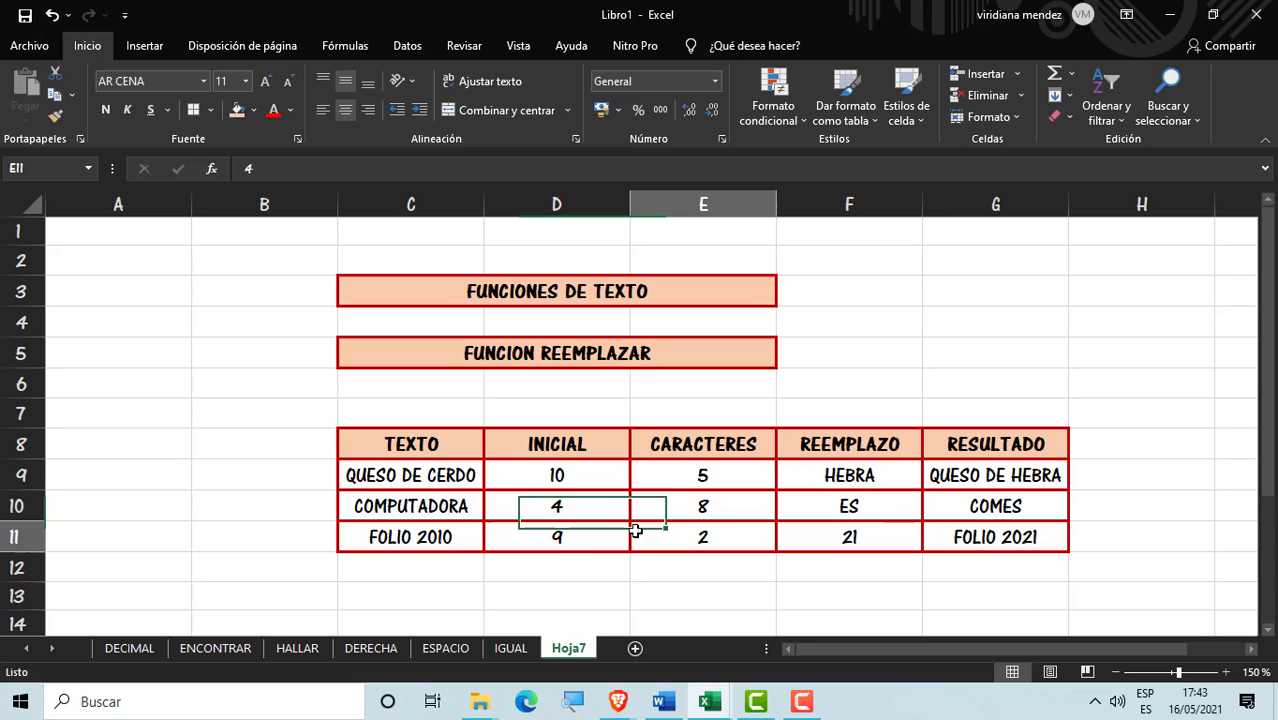
pyautogui.click(645, 485)
pyautogui.click(701, 512)
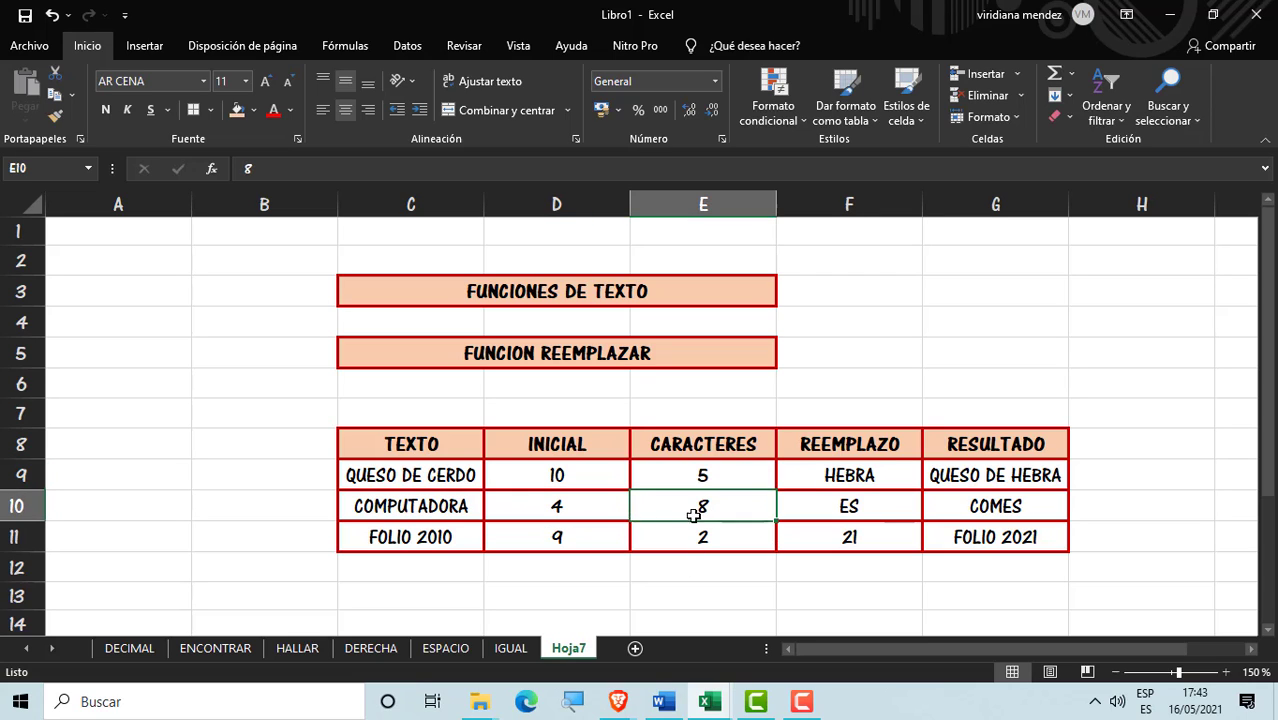
pyautogui.click(590, 495)
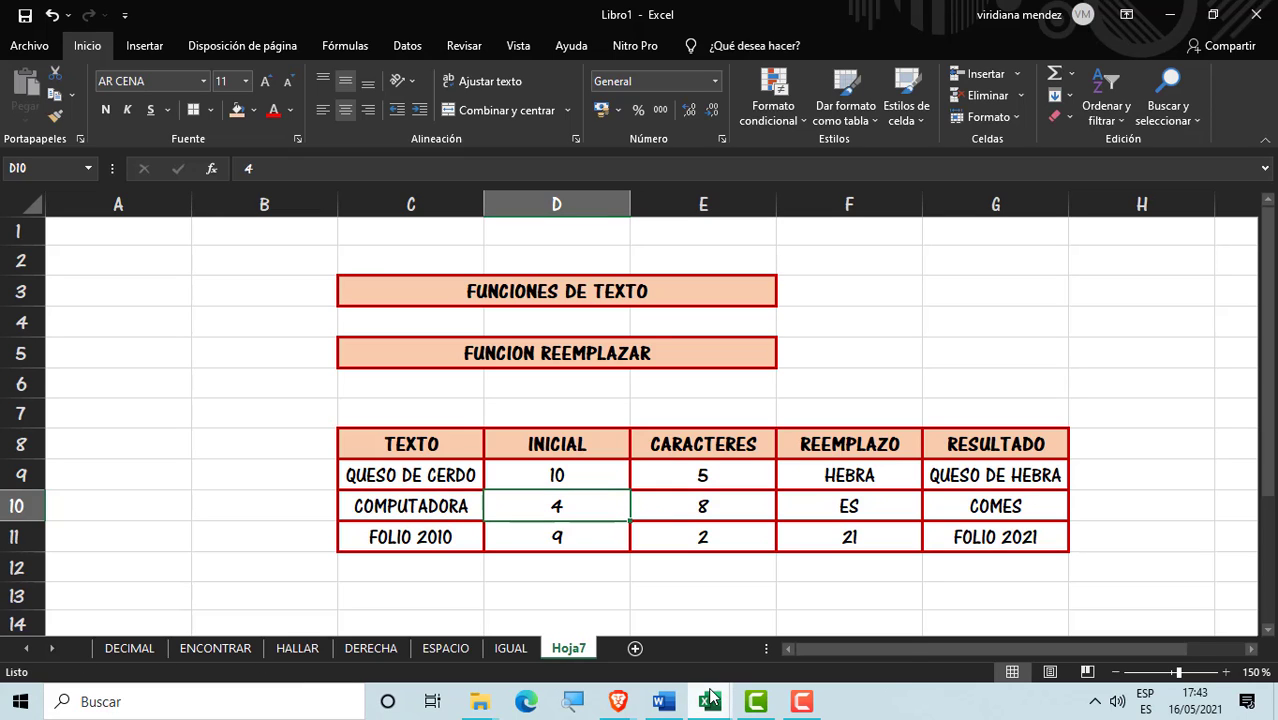
pyautogui.moveTo(714, 699)
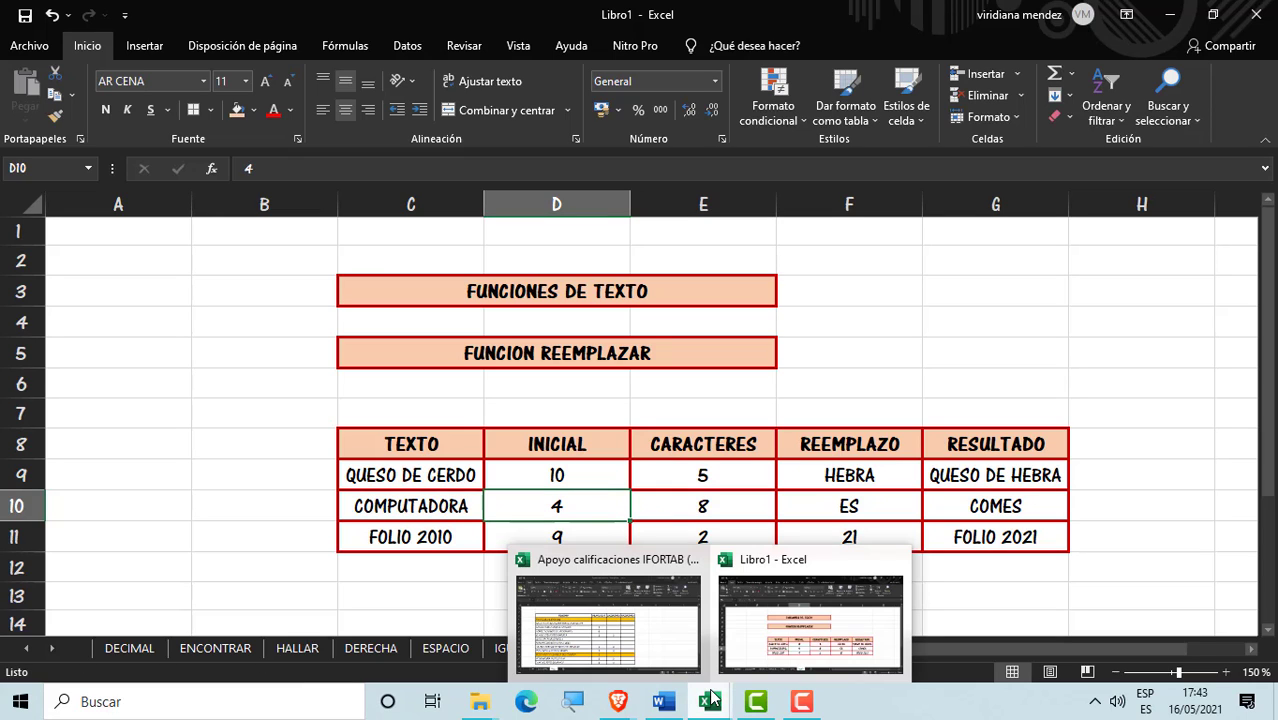
pyautogui.click(764, 507)
pyautogui.click(601, 508)
pyautogui.click(665, 505)
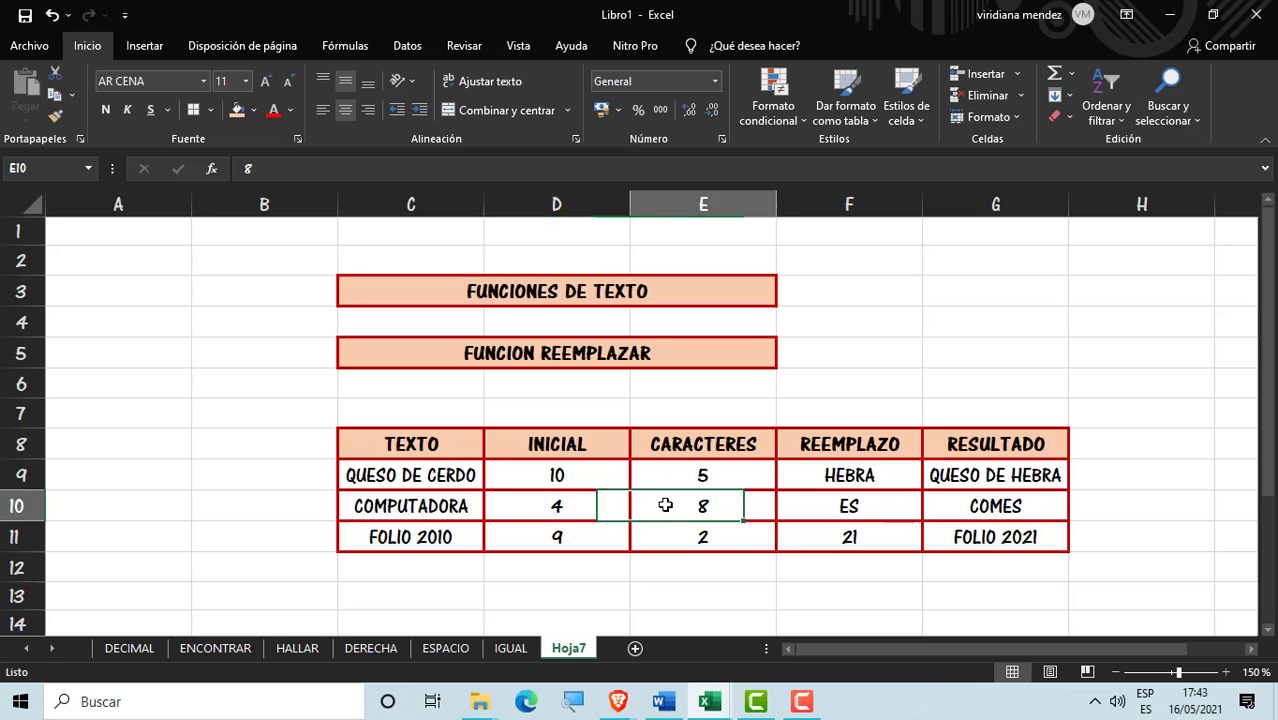
# Step: Change the COMPUTADORA row to initial position 1 in D10 and 4 characters in E10
pyautogui.click(591, 519)
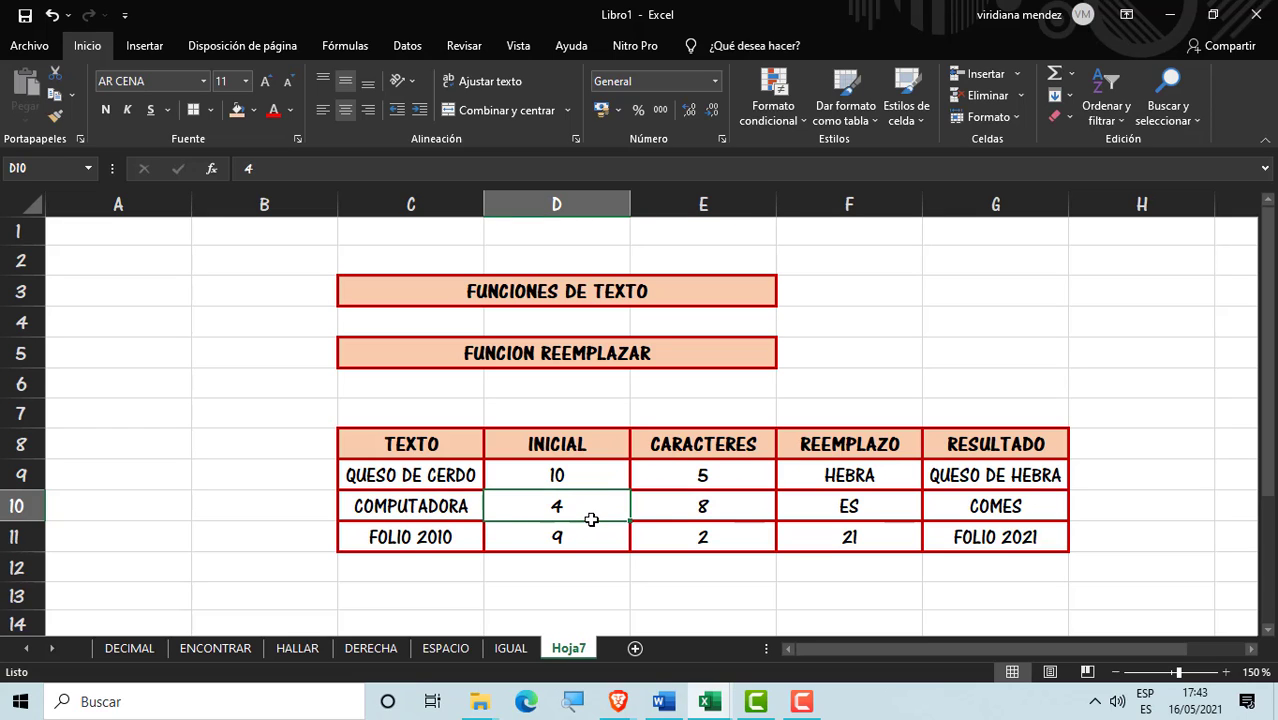
pyautogui.write('1')
pyautogui.press('Return')
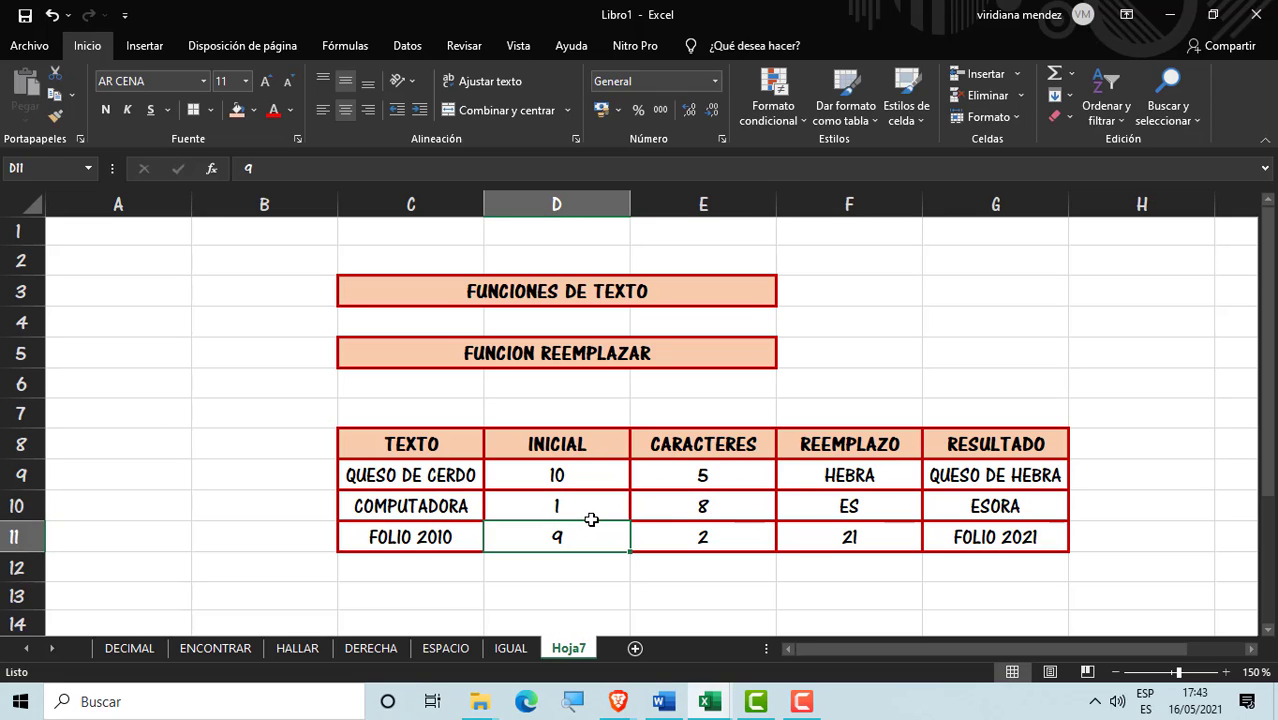
pyautogui.click(591, 519)
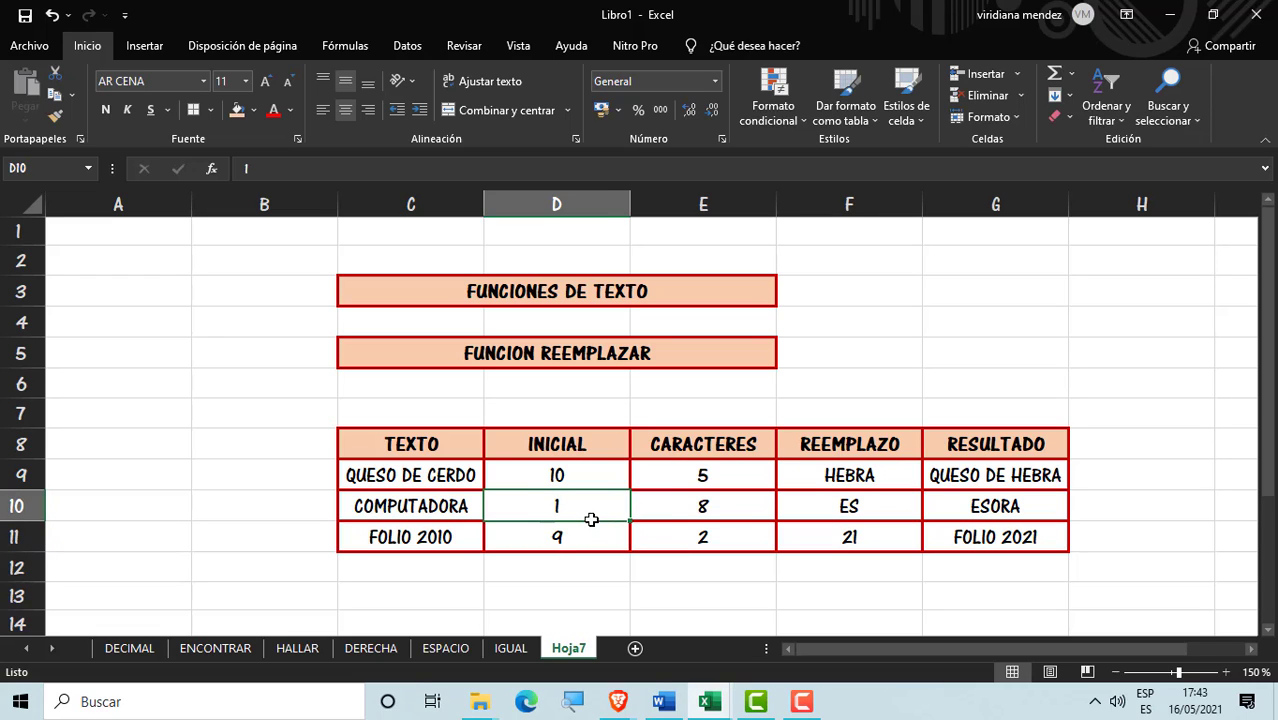
pyautogui.press('Right')
pyautogui.write('4')
pyautogui.press('Return')
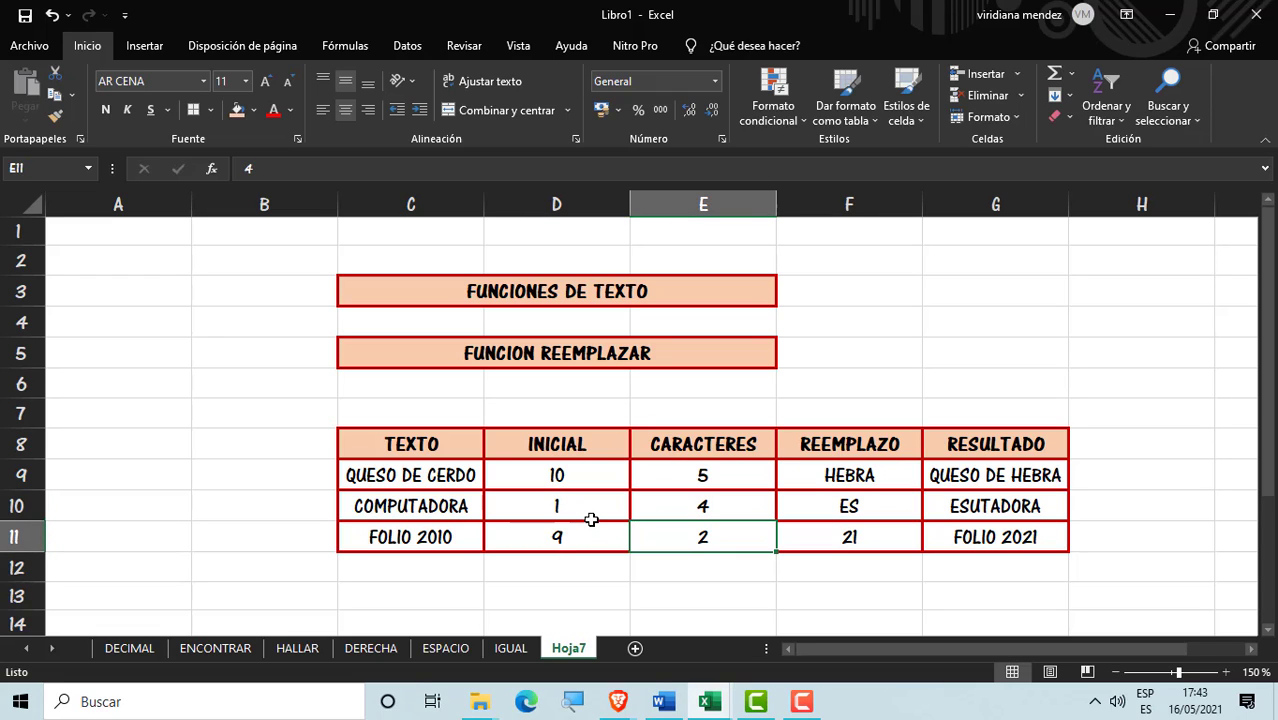
# Step: Try 9, 4 and 6 as the number of characters for COMPUTADORA in E10
pyautogui.press('Up')
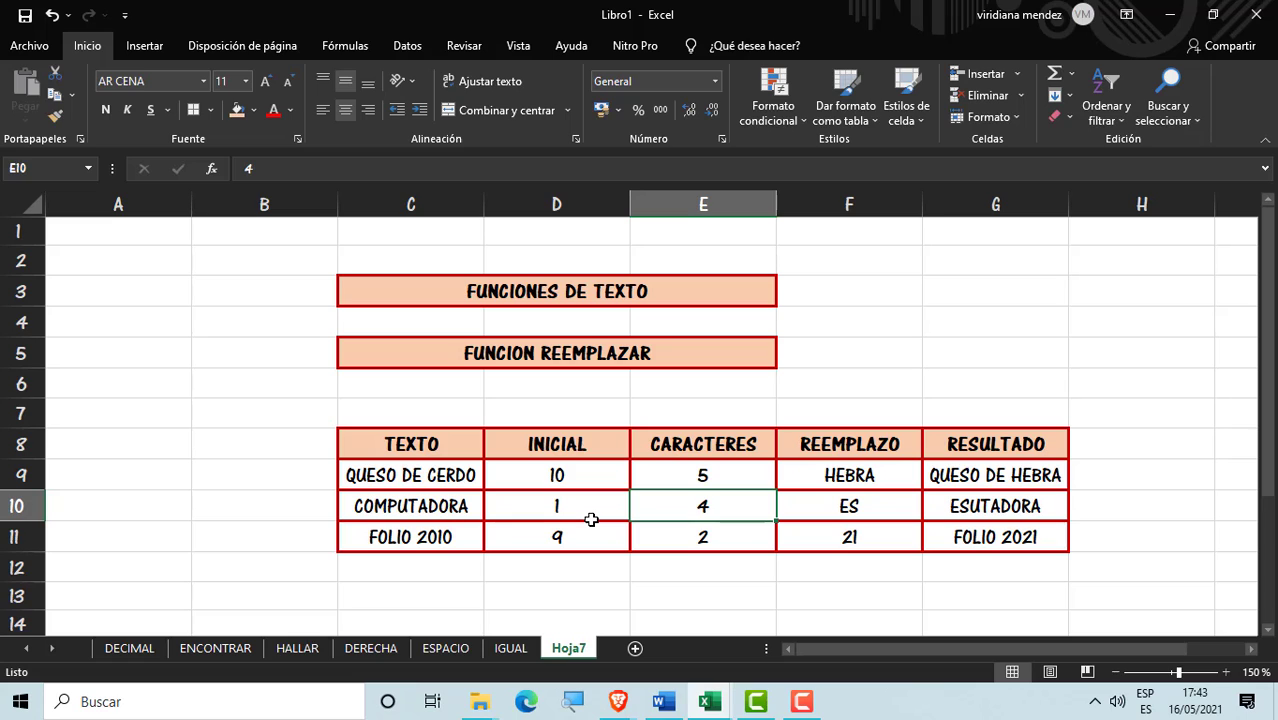
pyautogui.write('9')
pyautogui.press('Return')
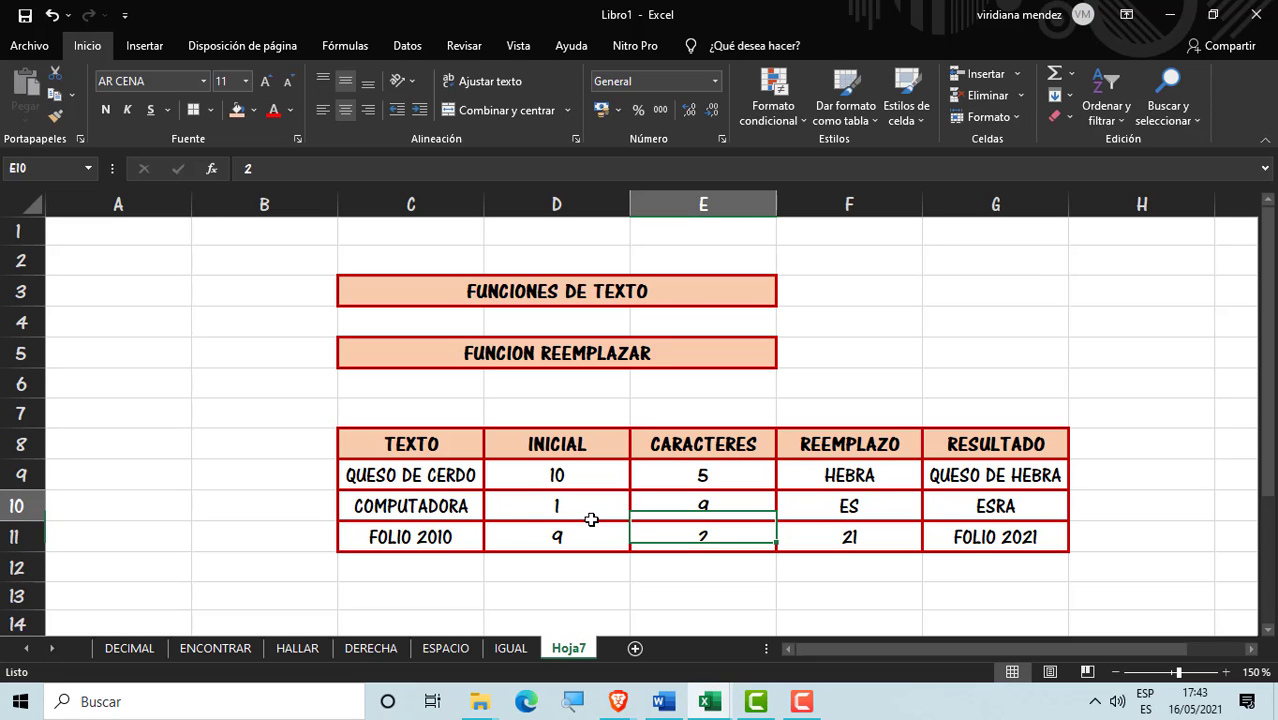
pyautogui.press('Up')
pyautogui.write('4')
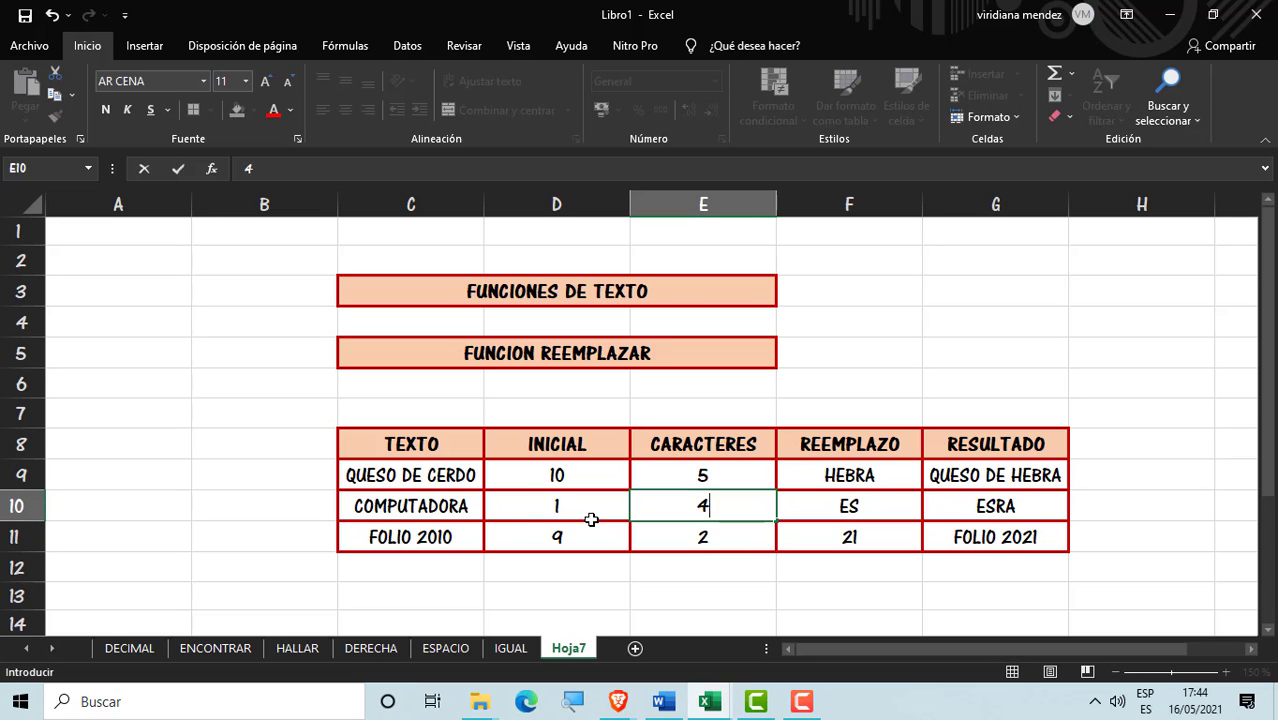
pyautogui.press('Return')
pyautogui.press('Up')
pyautogui.write('4')
pyautogui.press('BackSpace')
pyautogui.write('6')
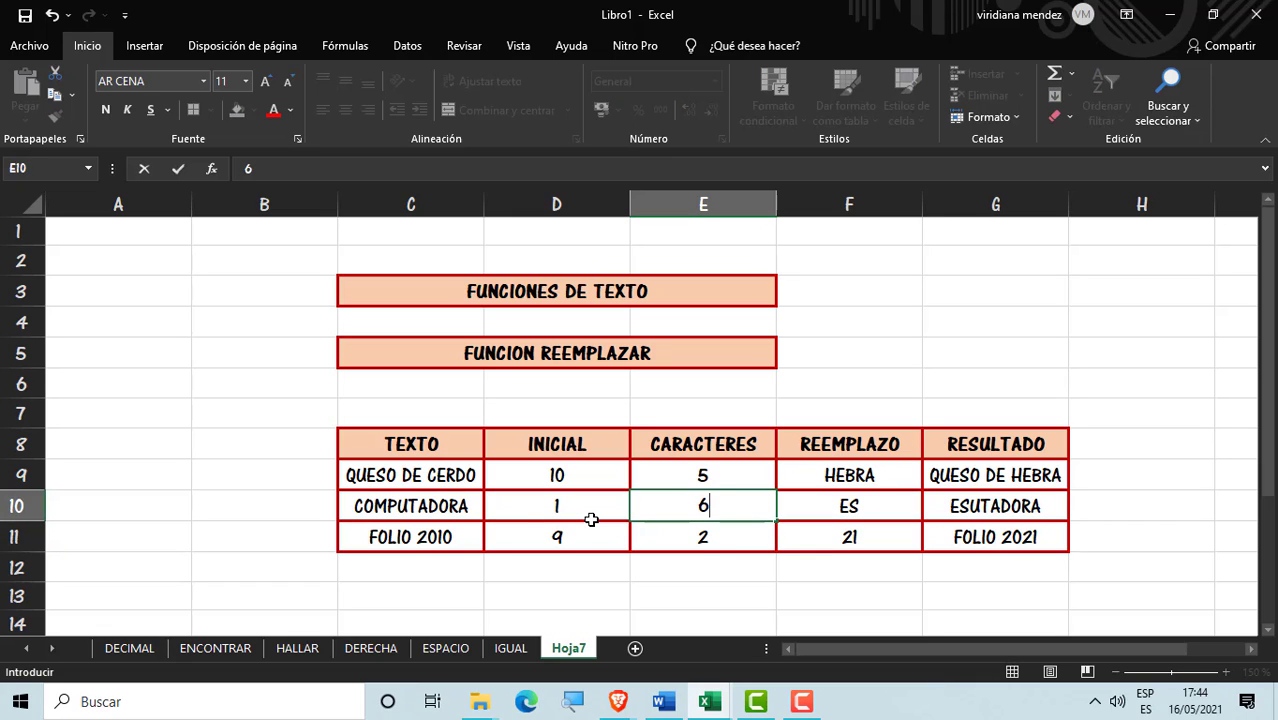
pyautogui.press('Return')
pyautogui.press('Up')
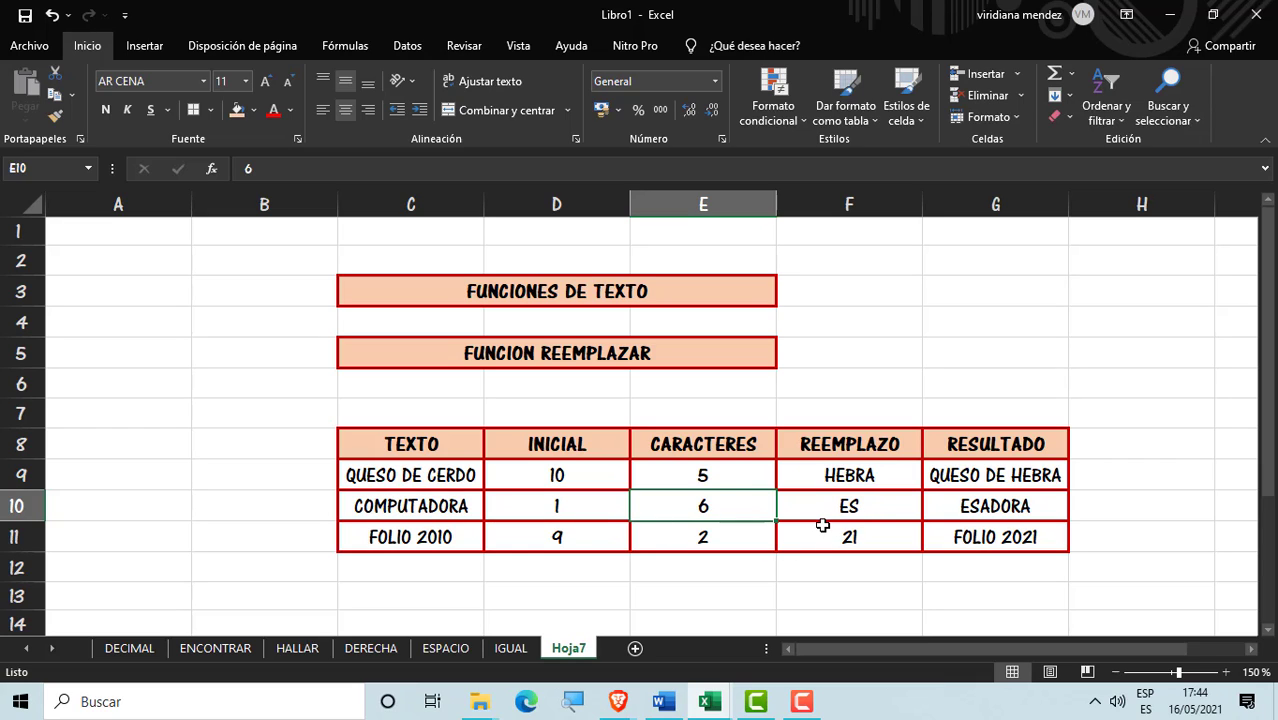
# Step: Set the COMPUTADORA character count in E10 to 7 and add a trailing space after ES in F10
pyautogui.write('7')
pyautogui.press('Return')
pyautogui.click(719, 510)
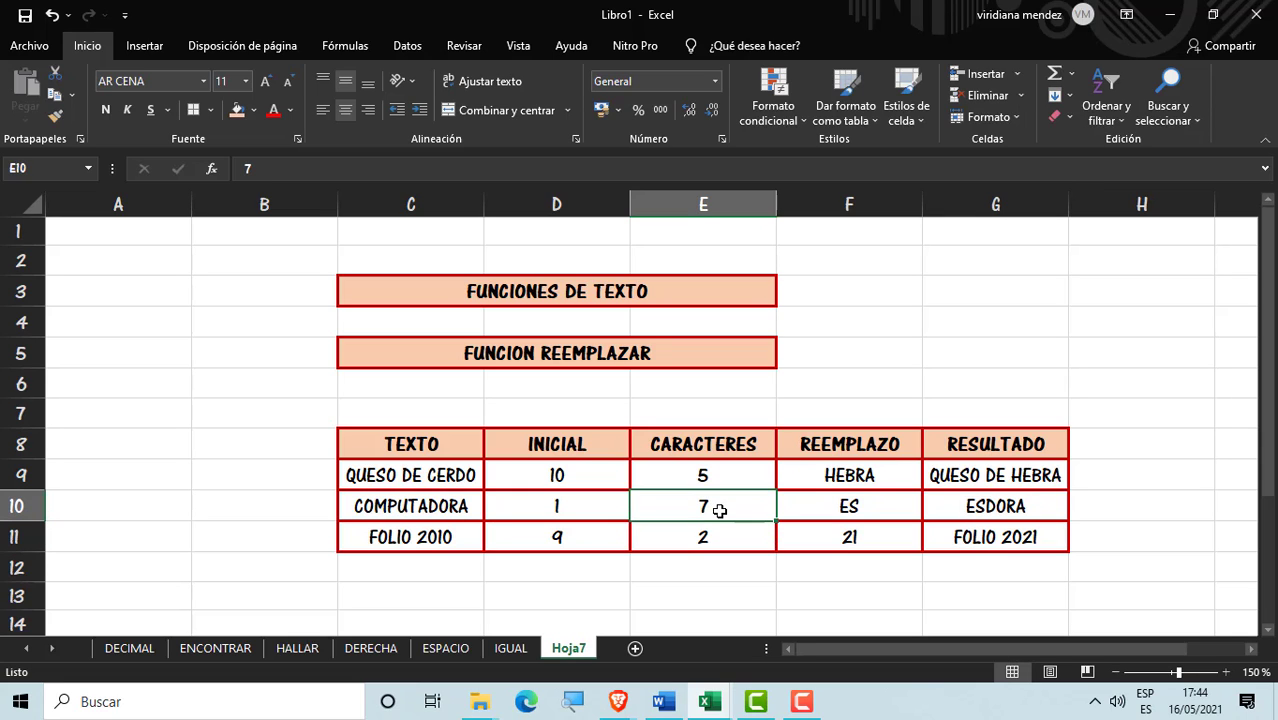
pyautogui.click(850, 508)
pyautogui.doubleClick(862, 507)
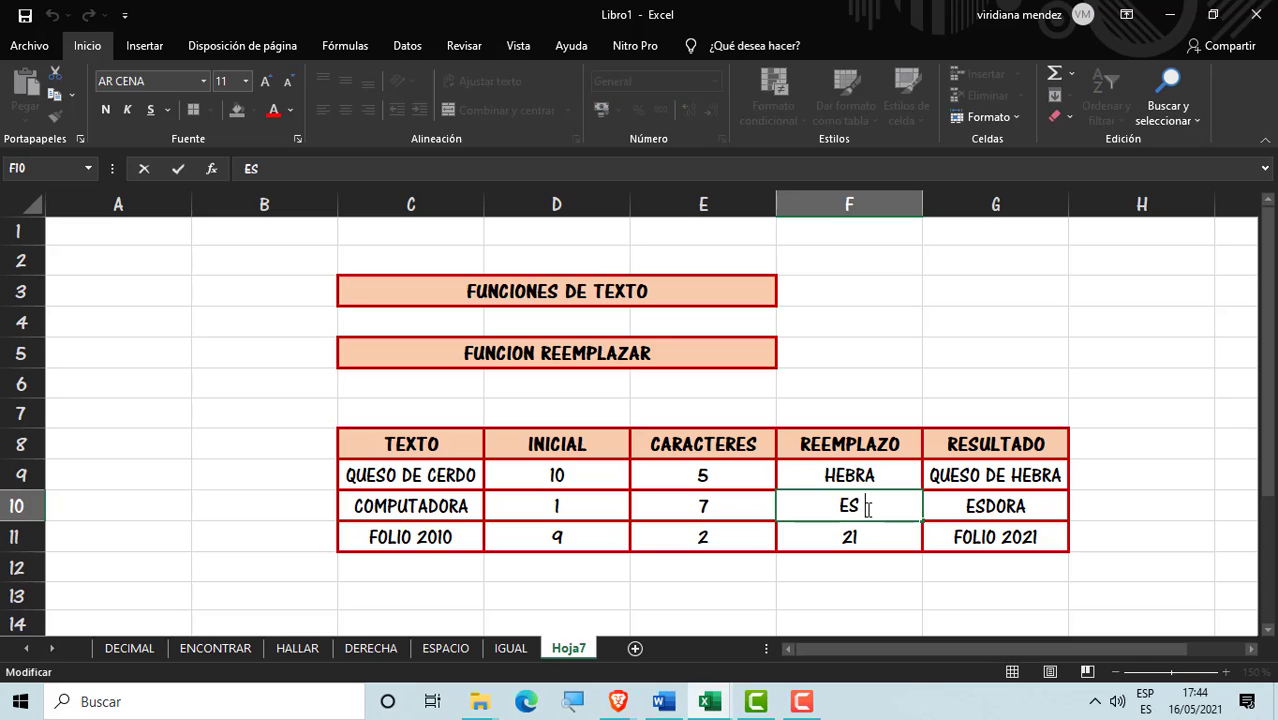
pyautogui.click(1164, 479)
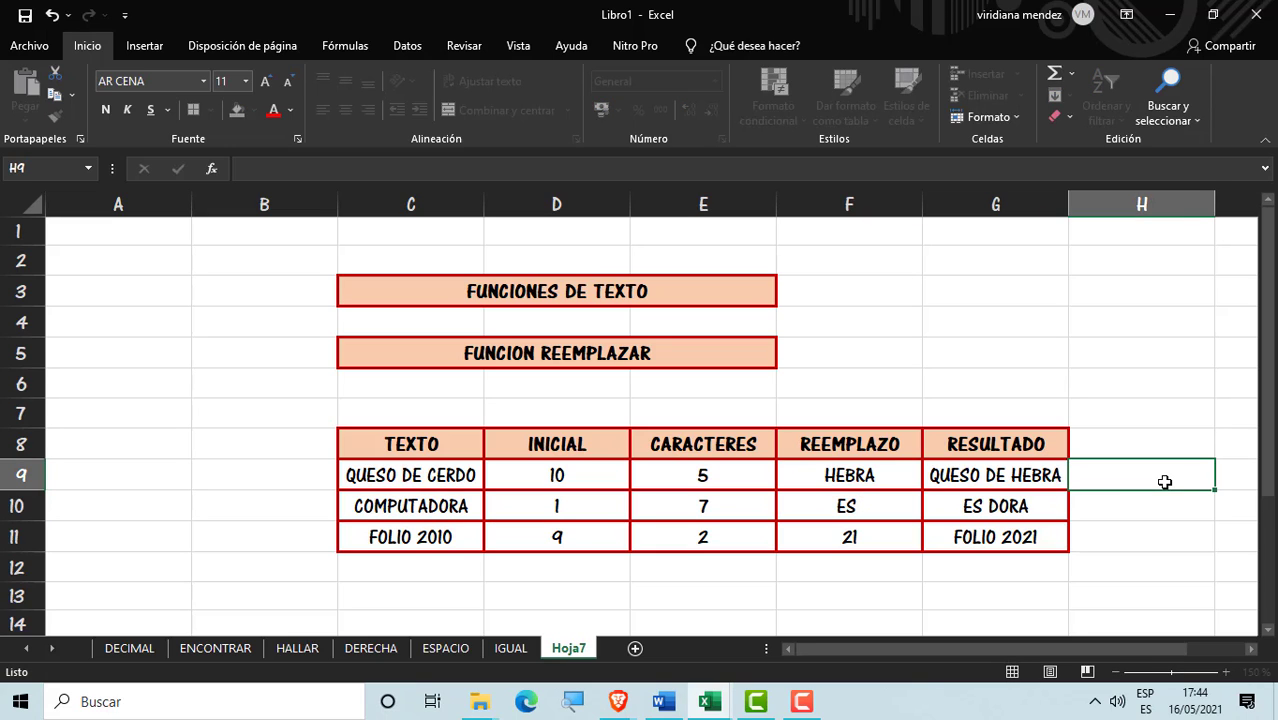
pyautogui.click(897, 592)
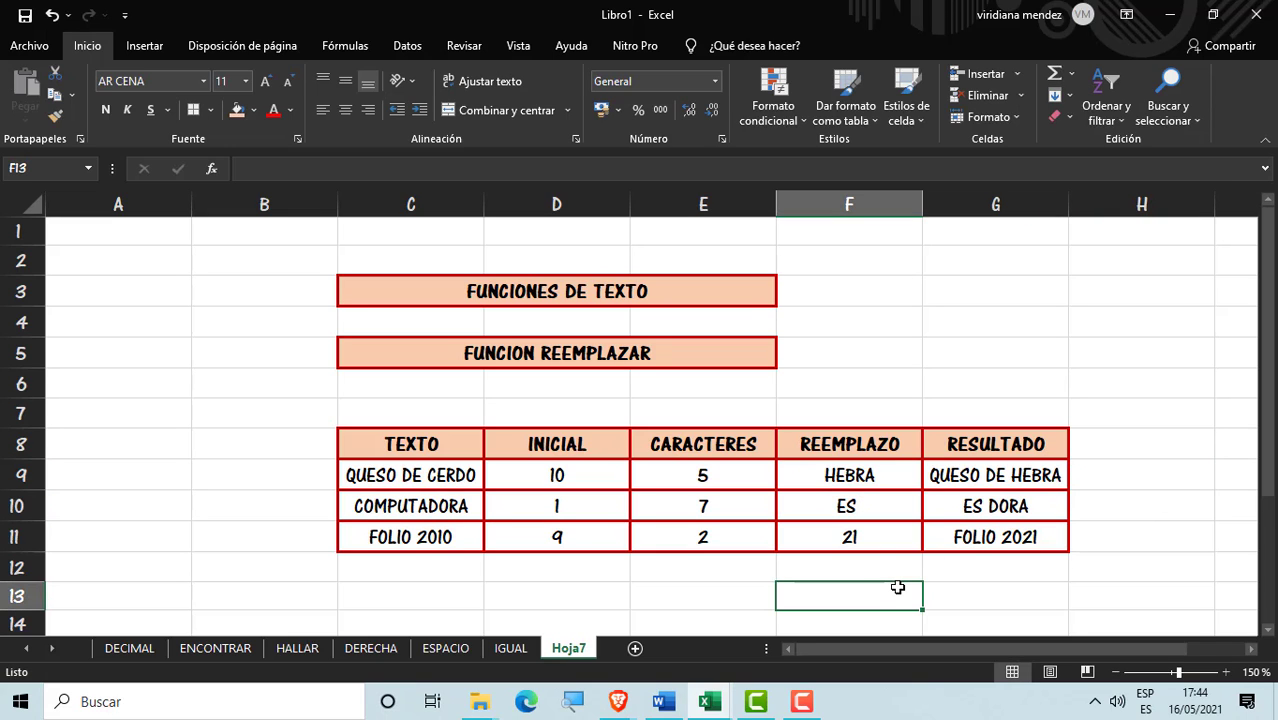
# Step: Start a REEMPLAZAR formula in cell C13 below the table
pyautogui.press('F9')
pyautogui.click(451, 606)
pyautogui.moveTo(1267, 386); pyautogui.dragTo(1268, 428)
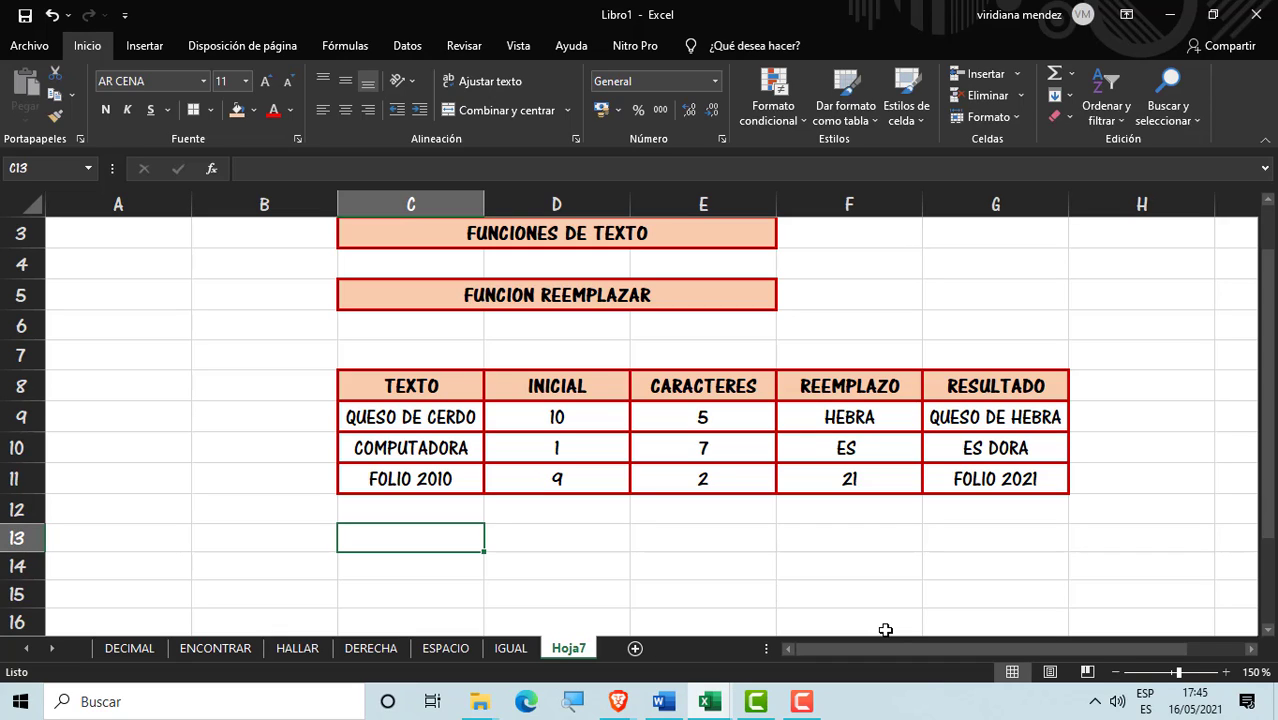
pyautogui.write('=')
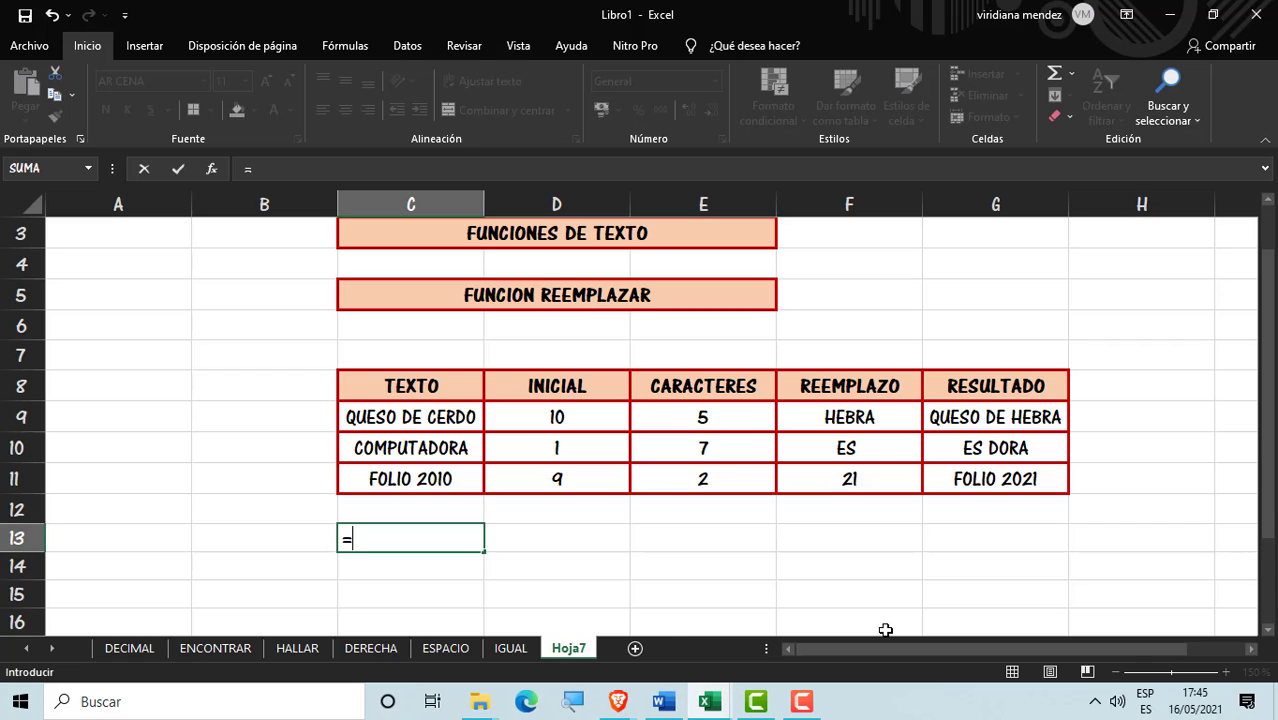
pyautogui.write('REM')
pyautogui.press('BackSpace')
pyautogui.write('E')
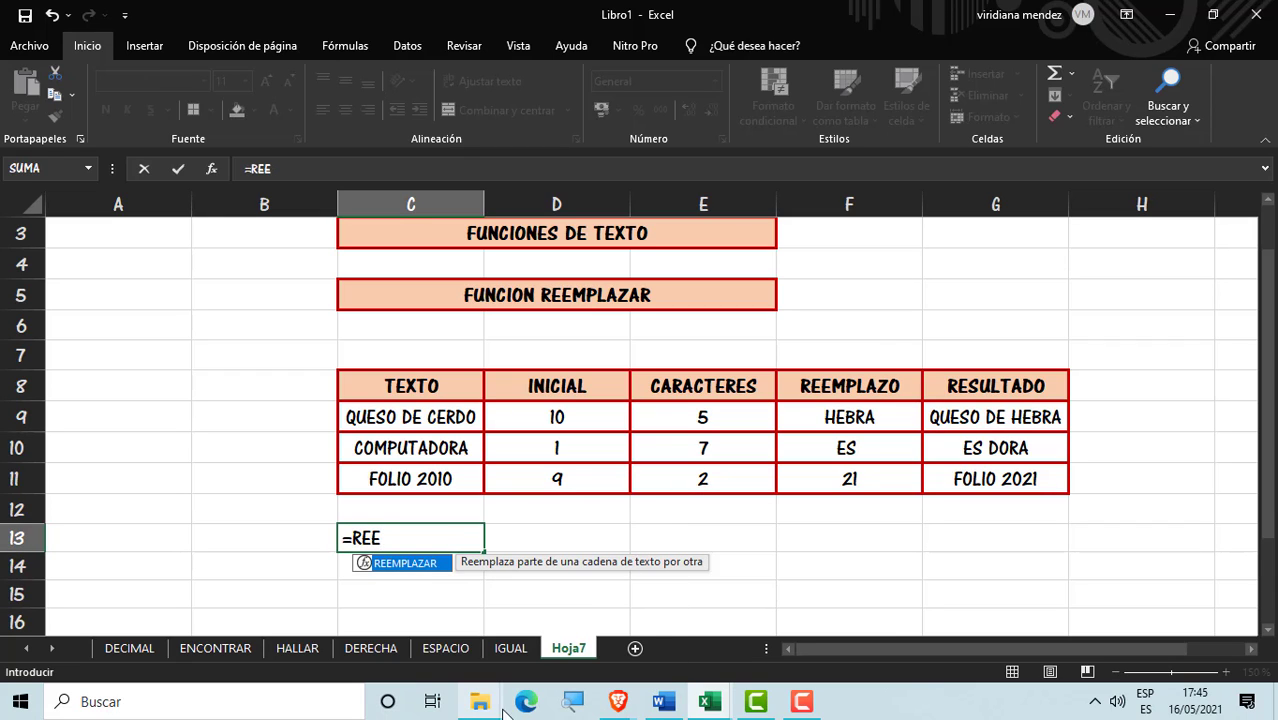
pyautogui.doubleClick(405, 564)
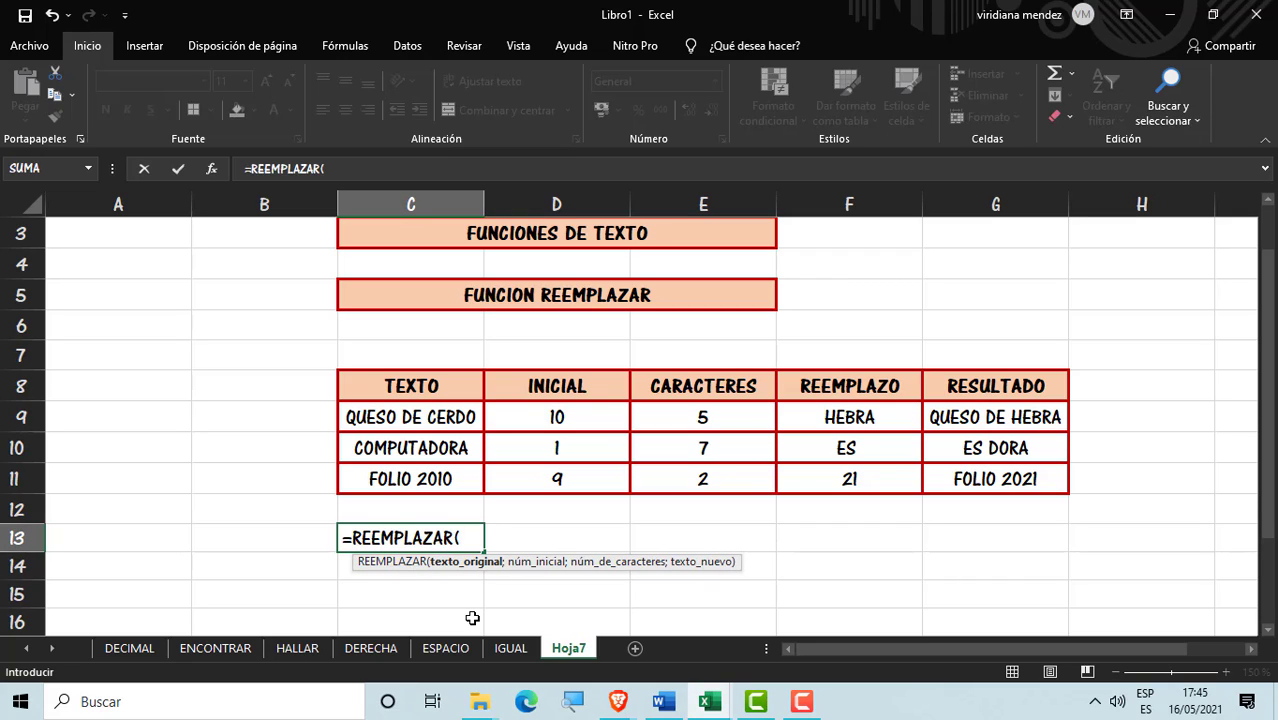
# Step: Enter "QUESO DE CERDO" in quotation marks as the original text argument of the C13 formula
pyautogui.write('QUESO')
pyautogui.press('BackSpace')
pyautogui.press('BackSpace')
pyautogui.press('BackSpace')
pyautogui.press('BackSpace')
pyautogui.press('BackSpace')
pyautogui.press('BackSpace')
pyautogui.write('"')
pyautogui.write('QUESO DE ')
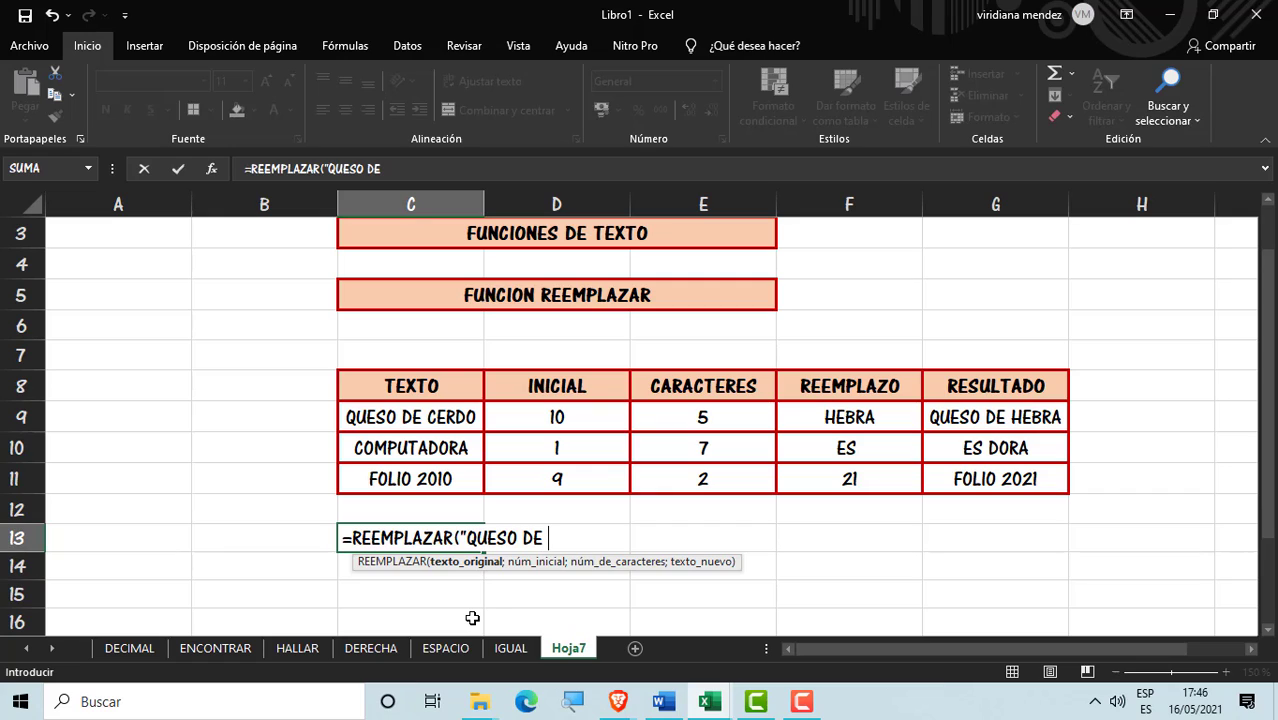
pyautogui.write('CERDO')
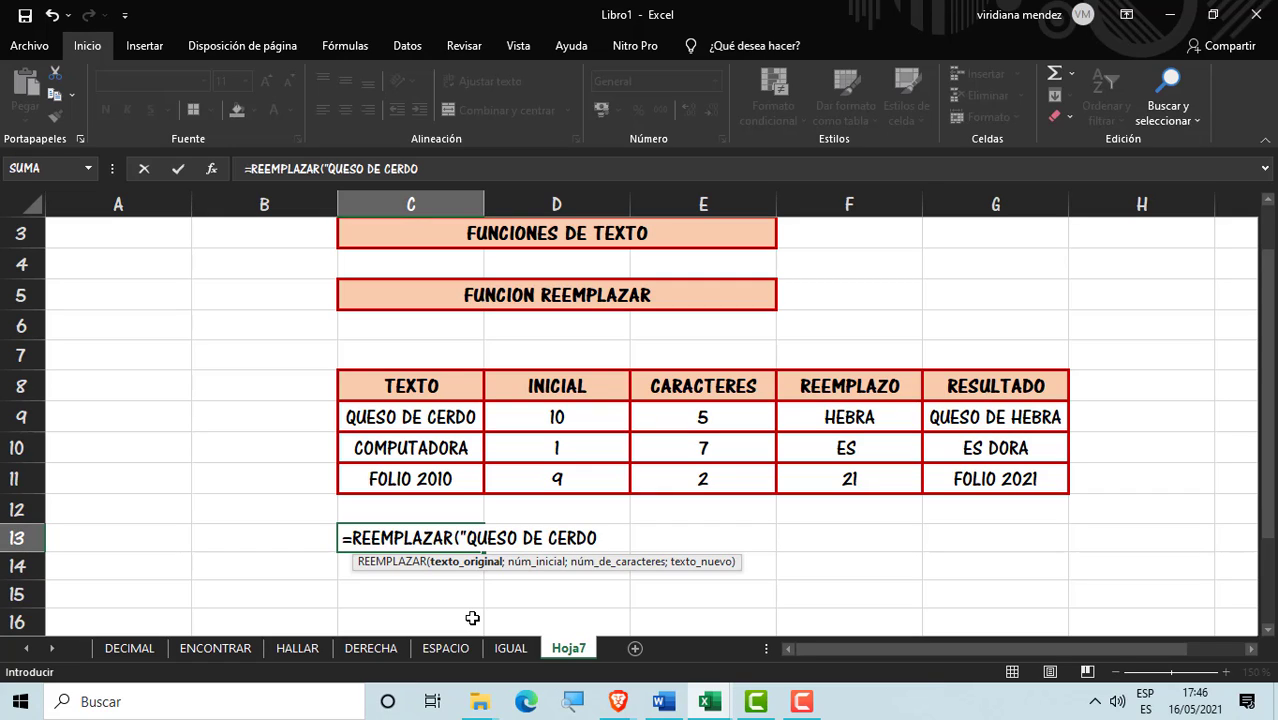
pyautogui.write('";')
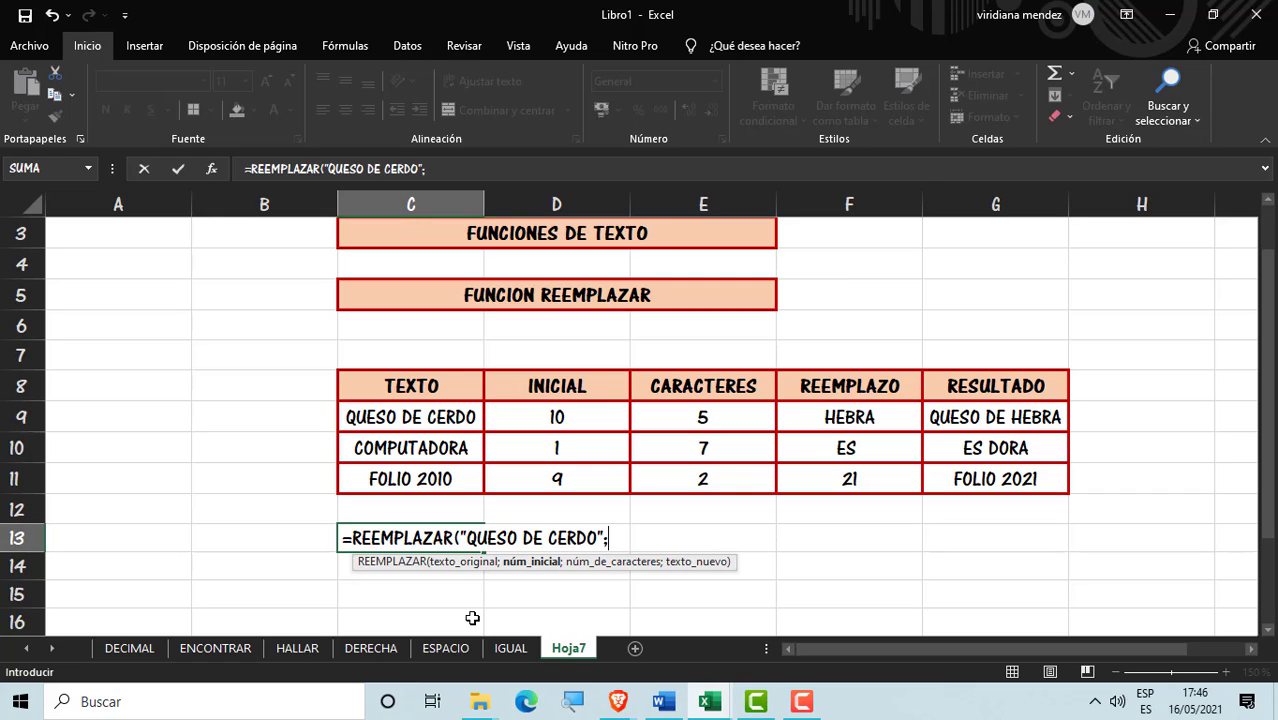
# Step: Complete the REEMPLAZAR formula in C13 with initial position 10, 5 characters and "HEBRA" as the new text
pyautogui.write('10;')
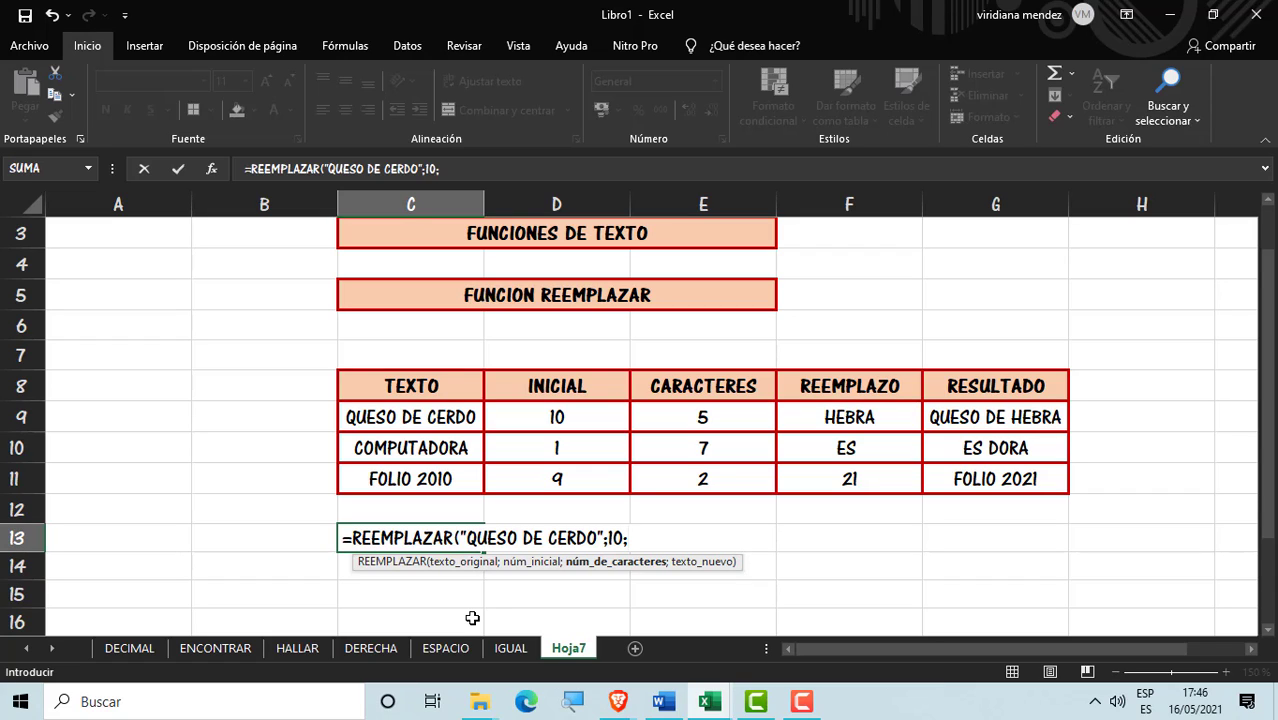
pyautogui.write('5;')
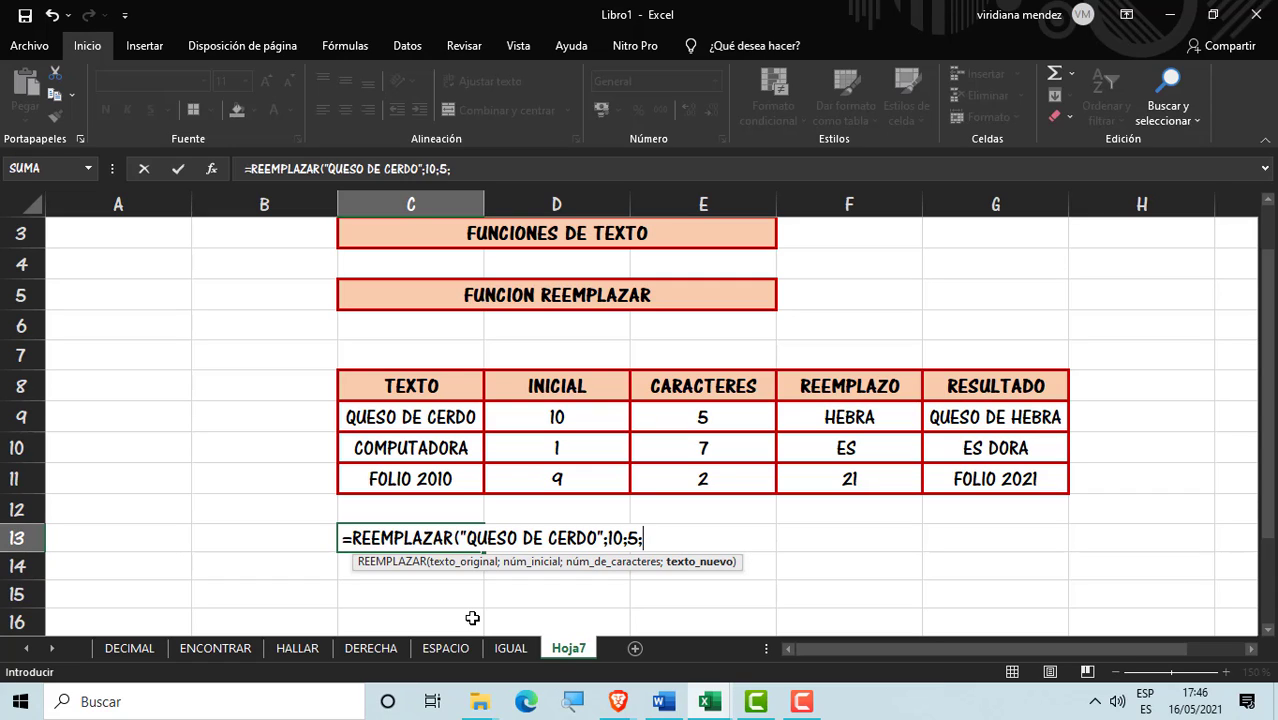
pyautogui.write('"HEBRA')
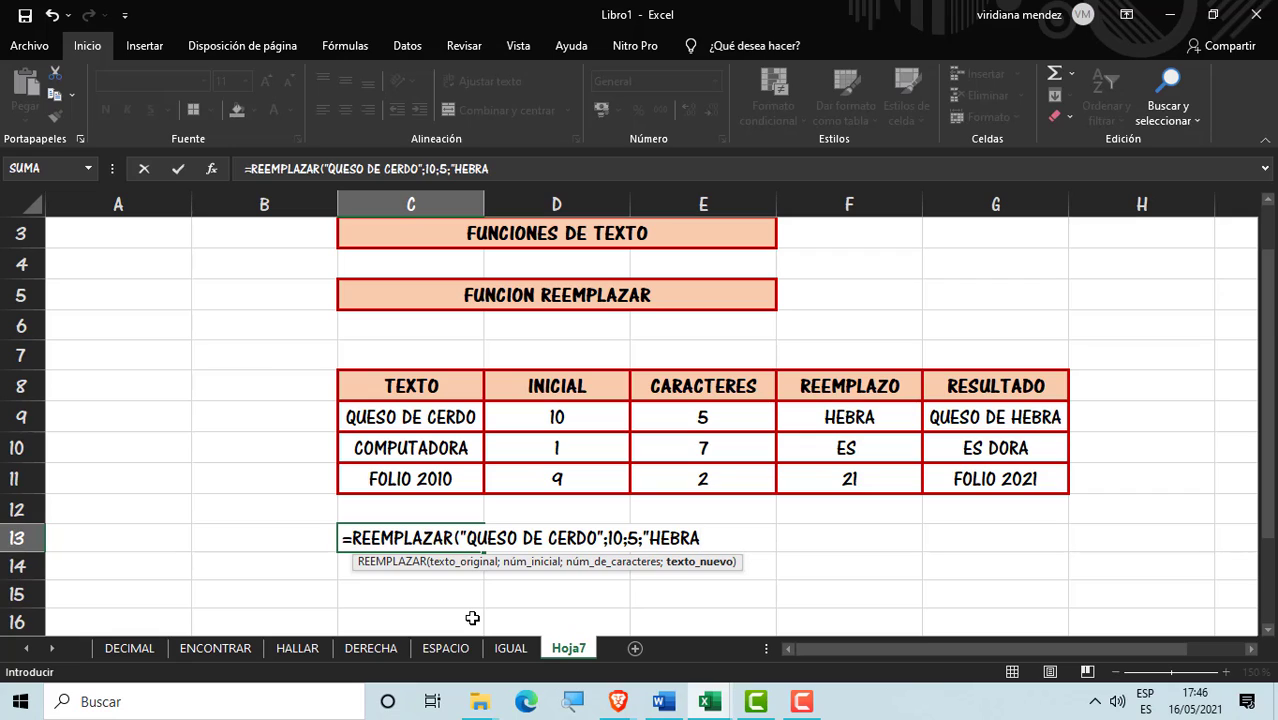
pyautogui.write('"')
pyautogui.write(')')
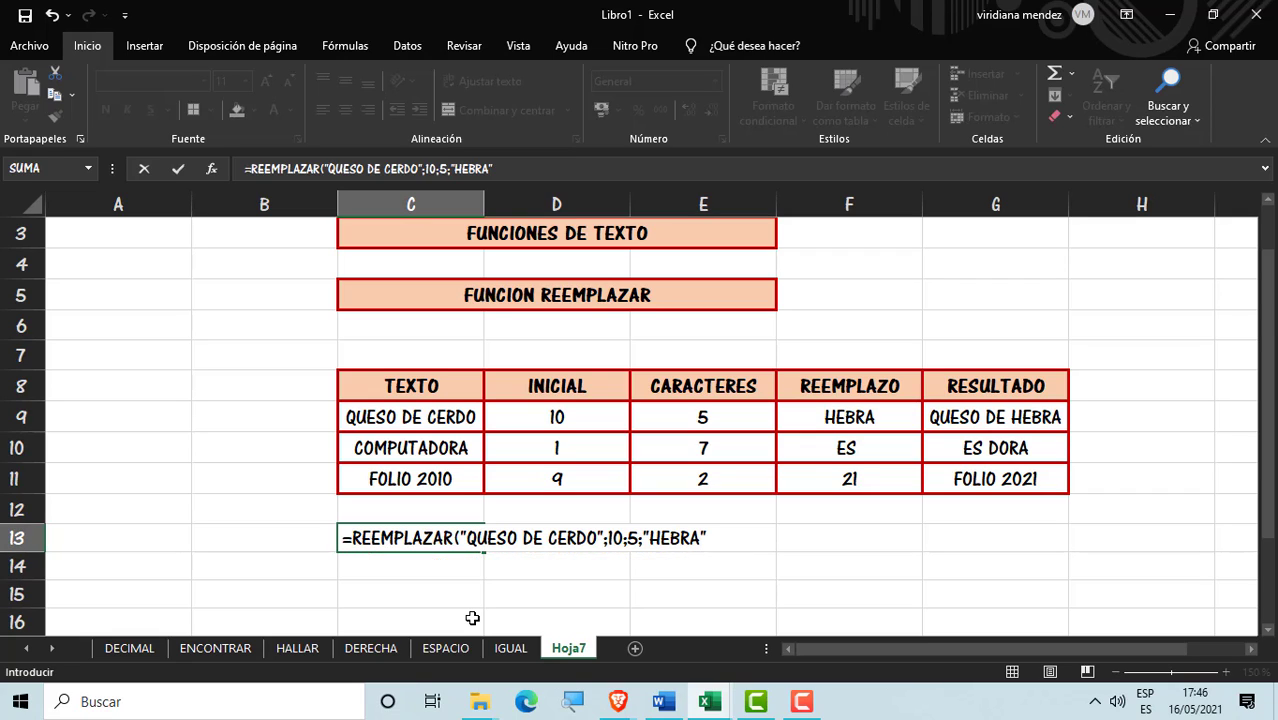
pyautogui.press('Return')
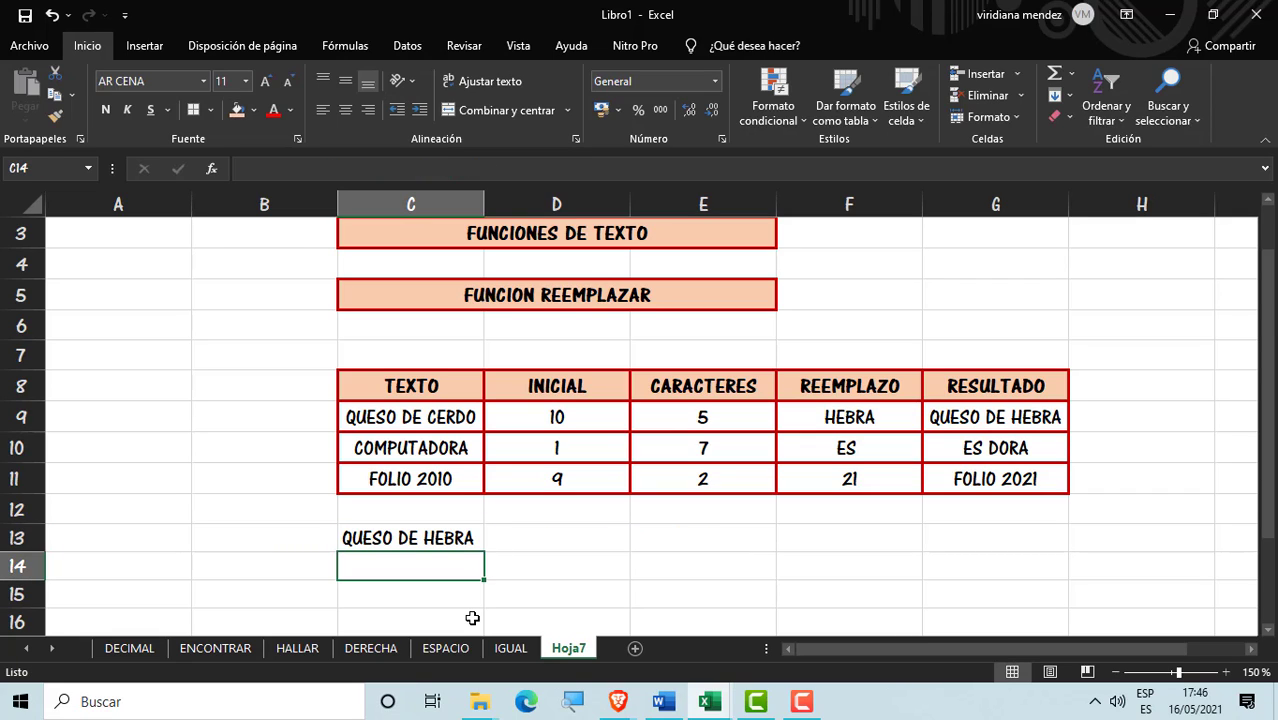
# Step: Edit the C13 formula so its original text argument refers to cell C9, giving =REEMPLAZAR(C9;10;5;"HEBRA")
pyautogui.click(462, 537)
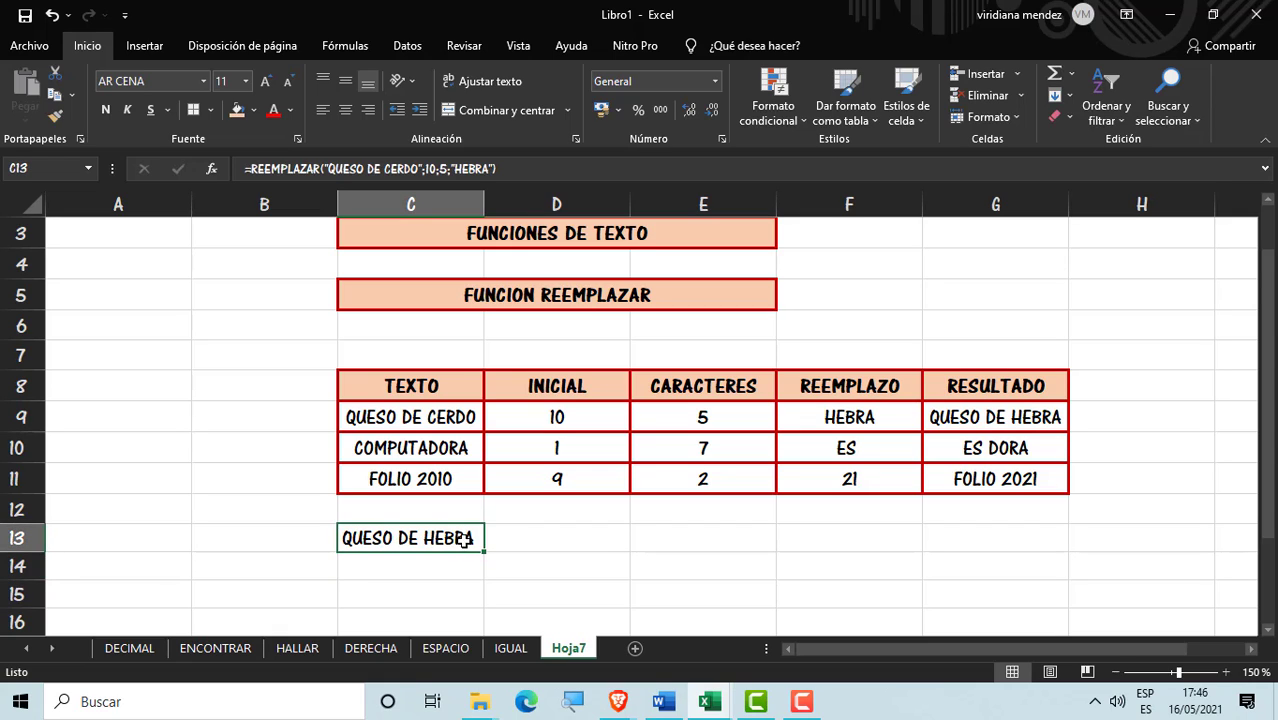
pyautogui.doubleClick(463, 538)
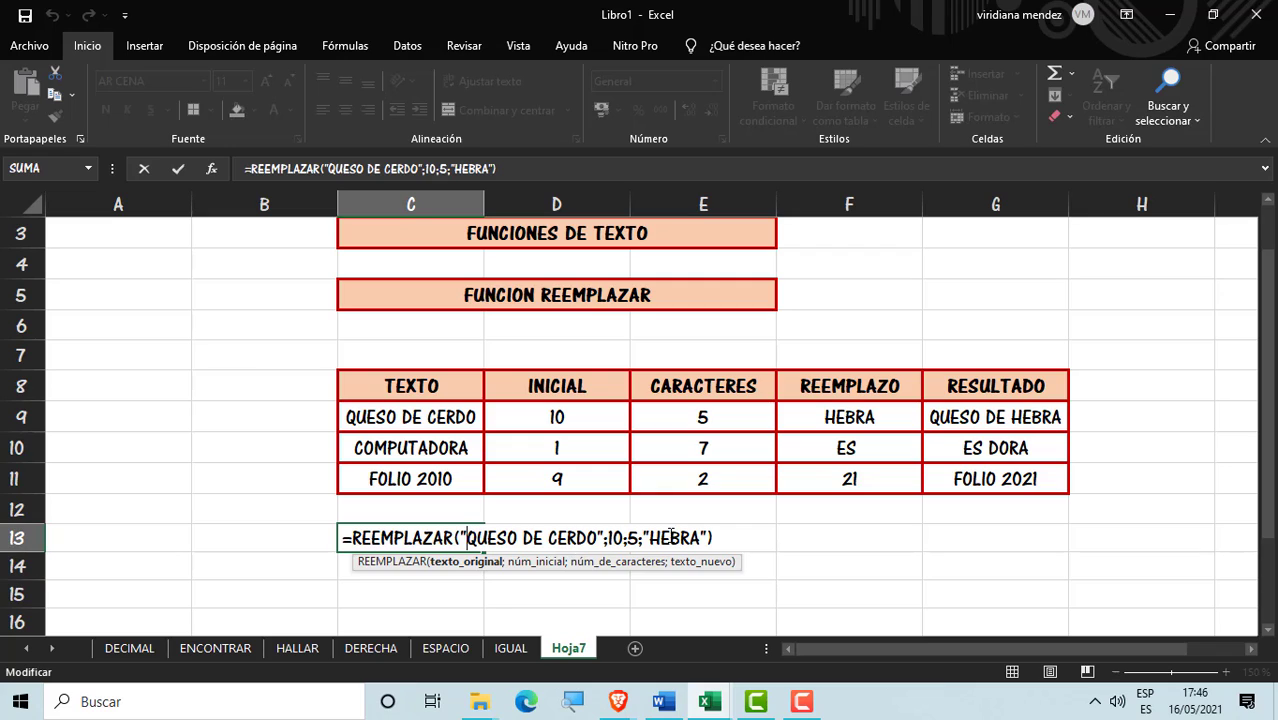
pyautogui.click(718, 537)
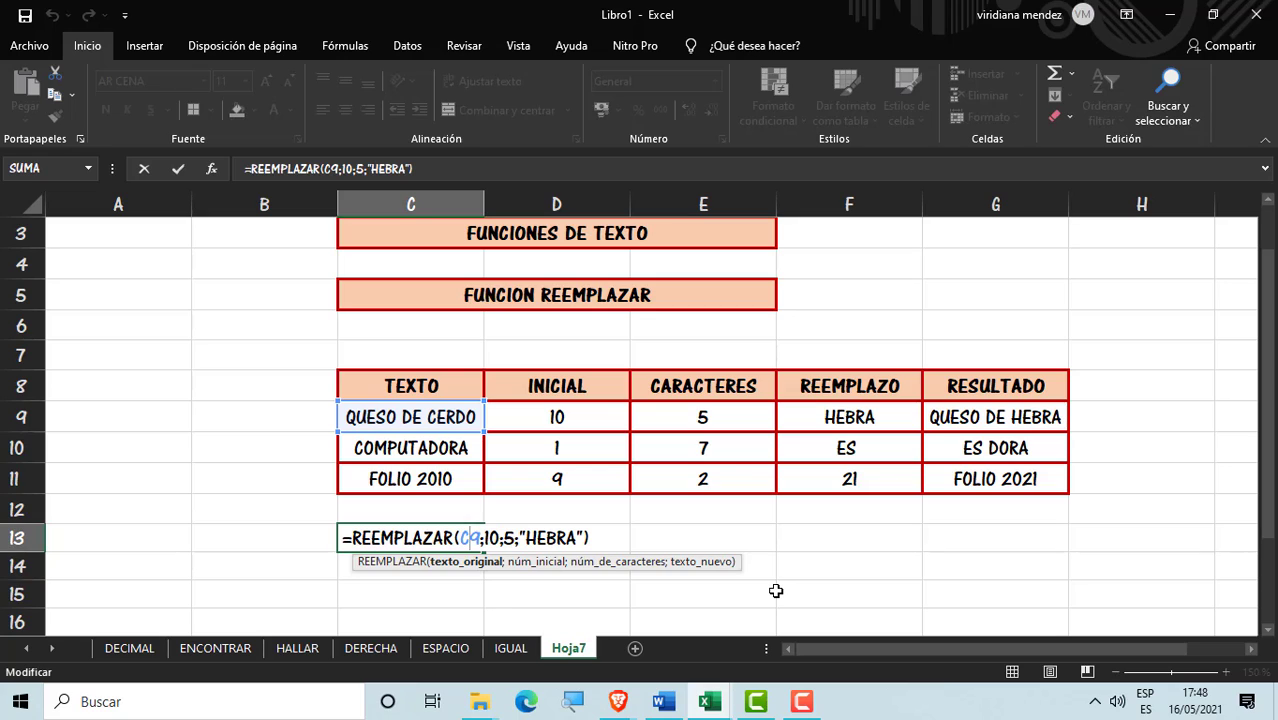
pyautogui.click(520, 538)
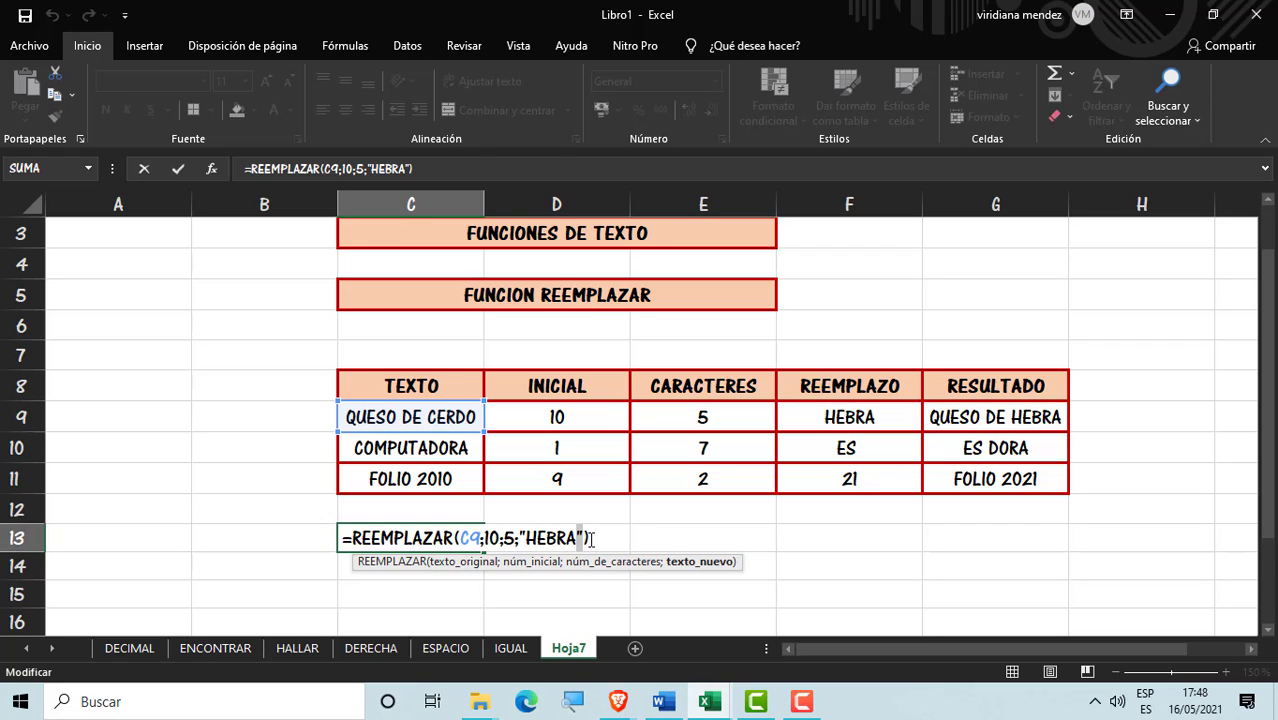
pyautogui.click(592, 539)
pyautogui.press('Return')
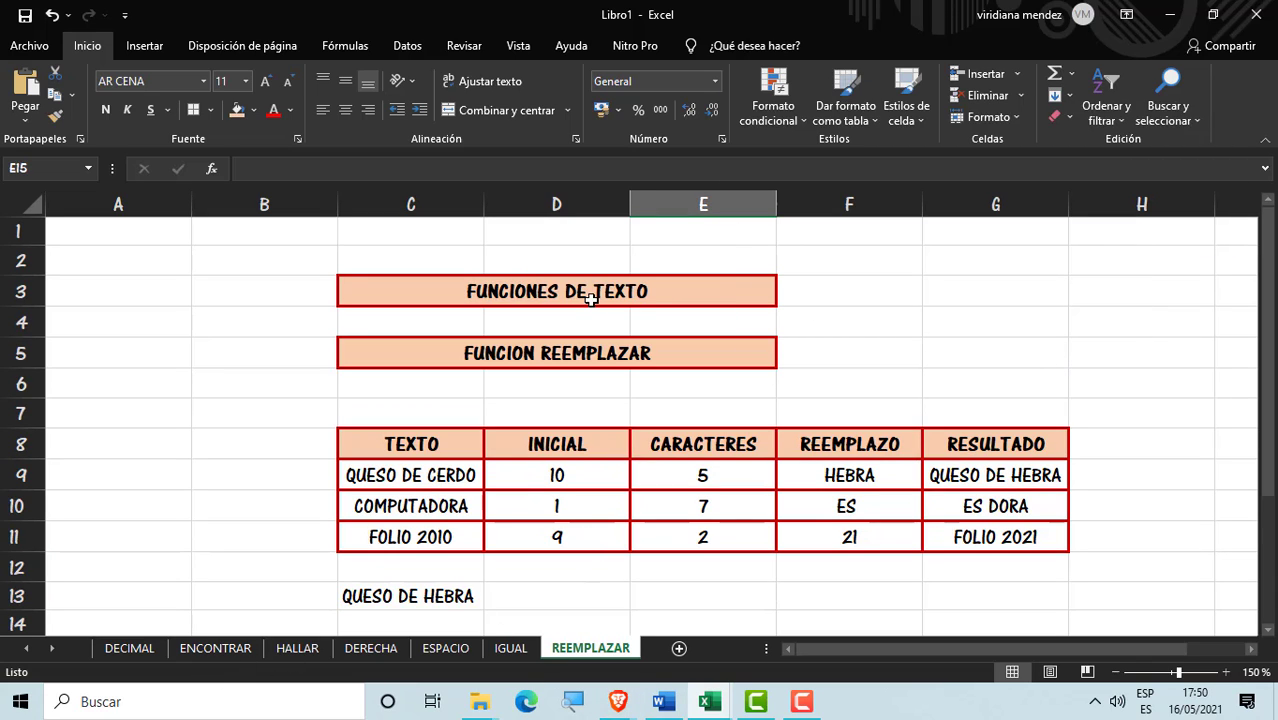
# Step: Copy the two title bars in C3:E5 of the REEMPLAZAR sheet to B3 of a new sheet
pyautogui.moveTo(590, 303); pyautogui.dragTo(607, 338)
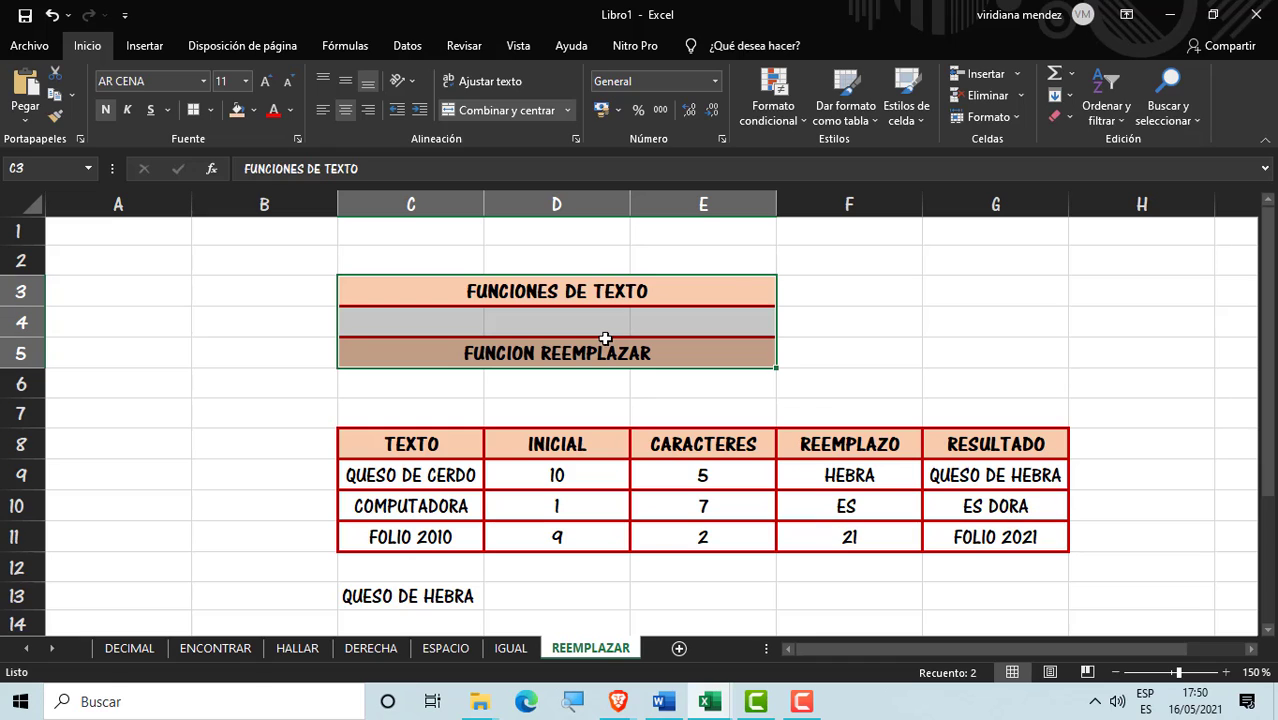
pyautogui.hotkey('ctrl', 'c')
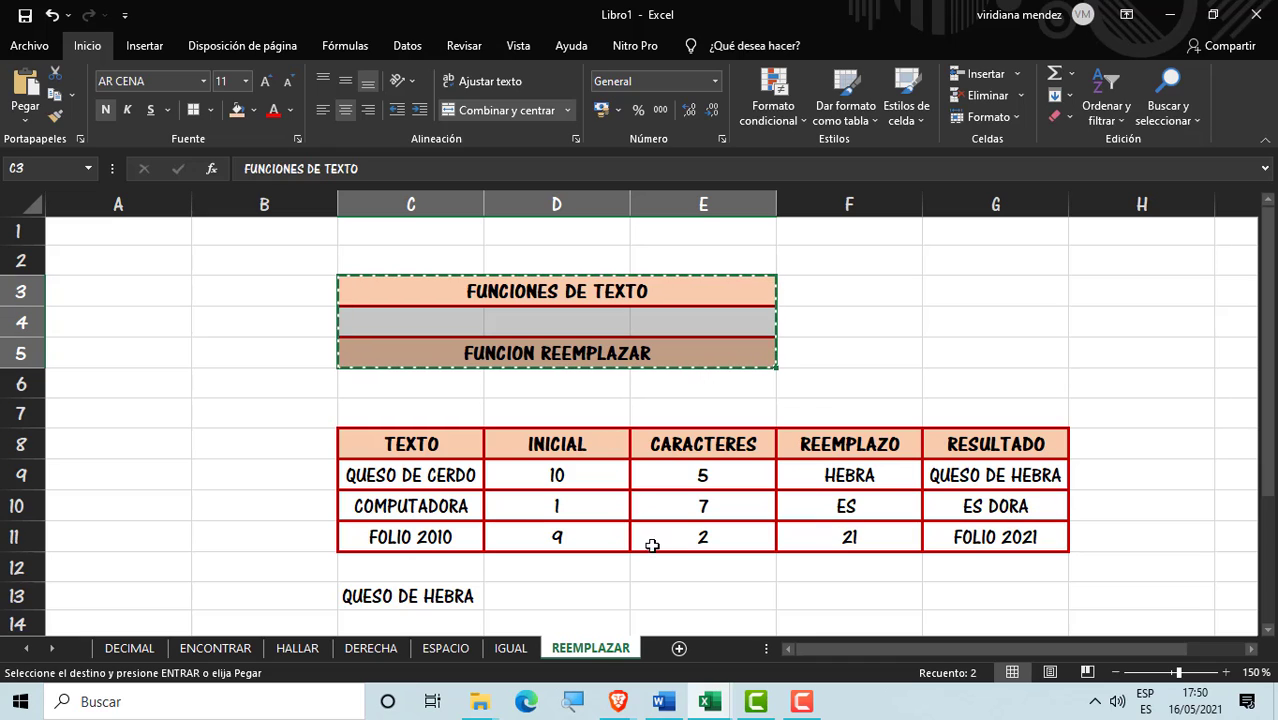
pyautogui.click(679, 648)
pyautogui.click(149, 249)
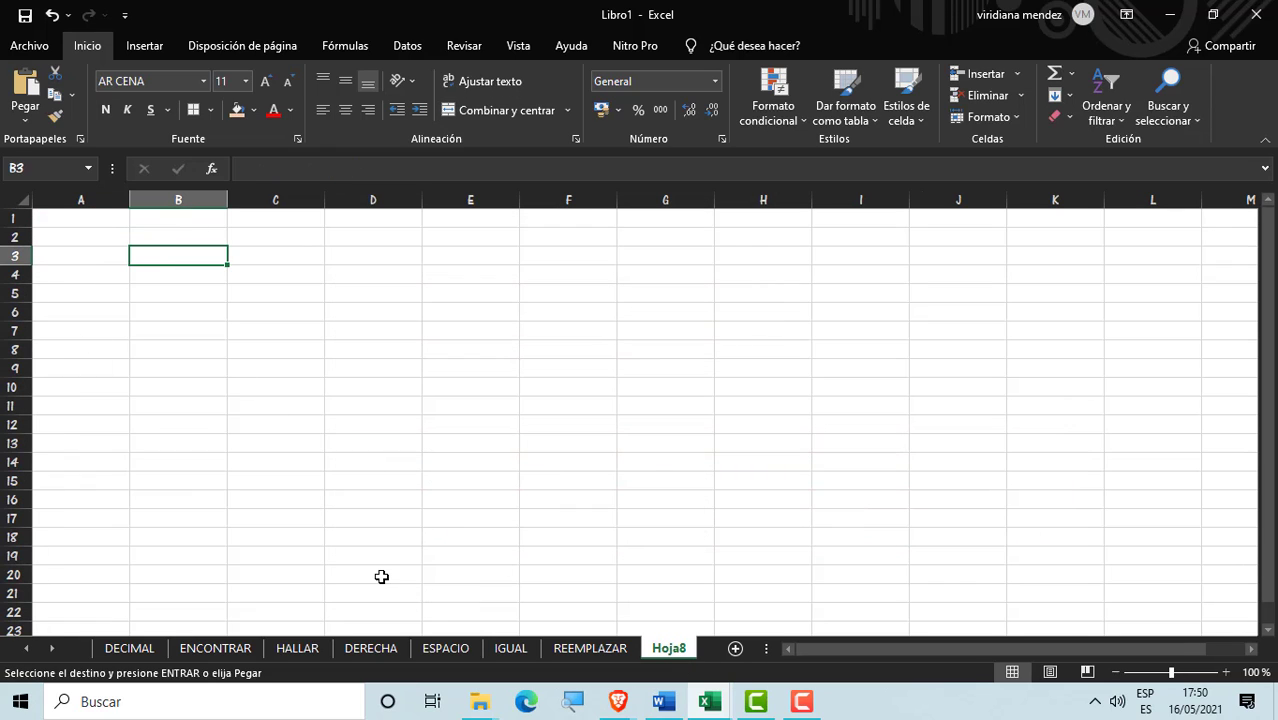
pyautogui.hotkey('ctrl', 'v')
pyautogui.click(232, 451)
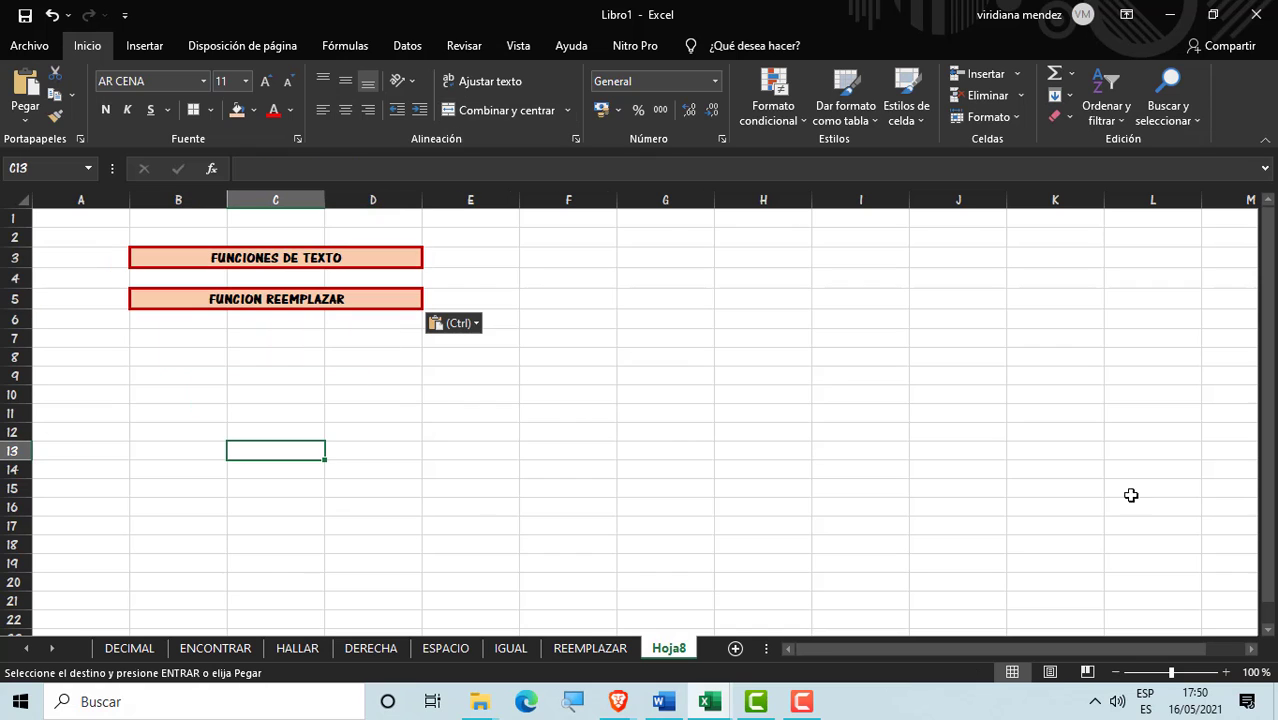
# Step: Change the second title bar on the new sheet to read FUNCION UNICODE
pyautogui.click(1226, 671)
pyautogui.click(1226, 671)
pyautogui.click(1226, 671)
pyautogui.click(1226, 671)
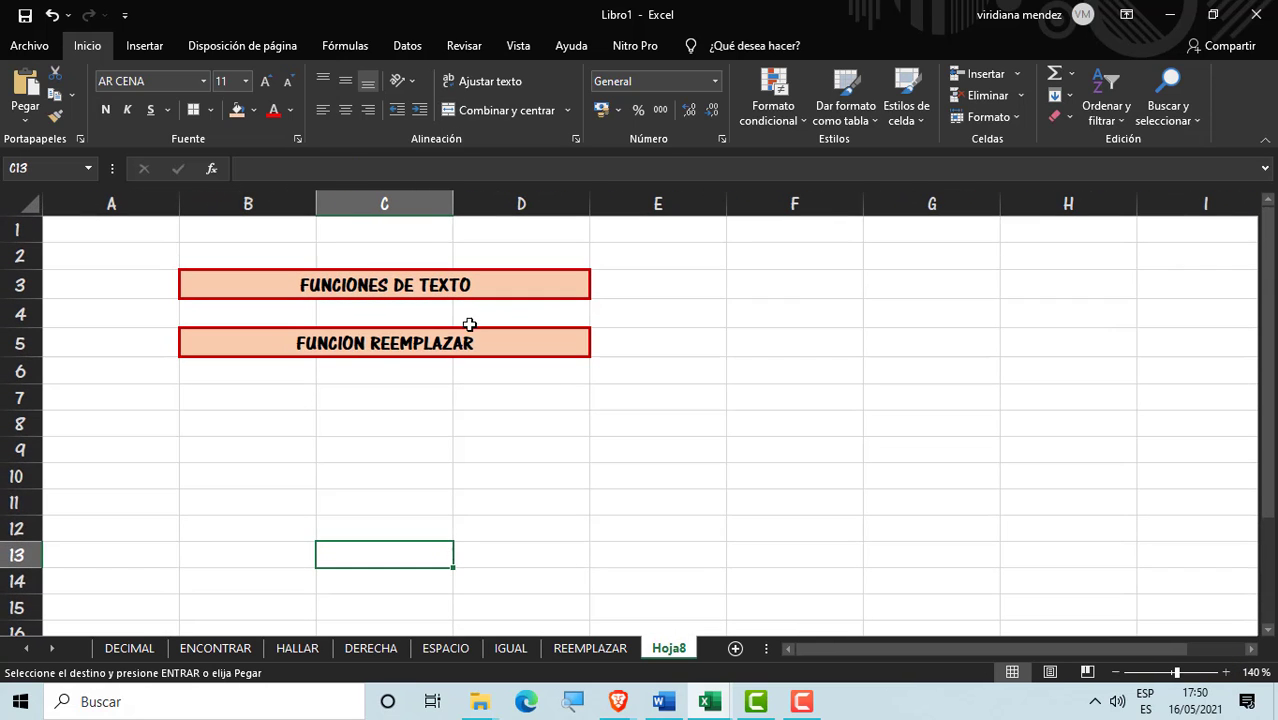
pyautogui.doubleClick(479, 338)
pyautogui.moveTo(466, 343); pyautogui.dragTo(372, 342)
pyautogui.write('UNICO')
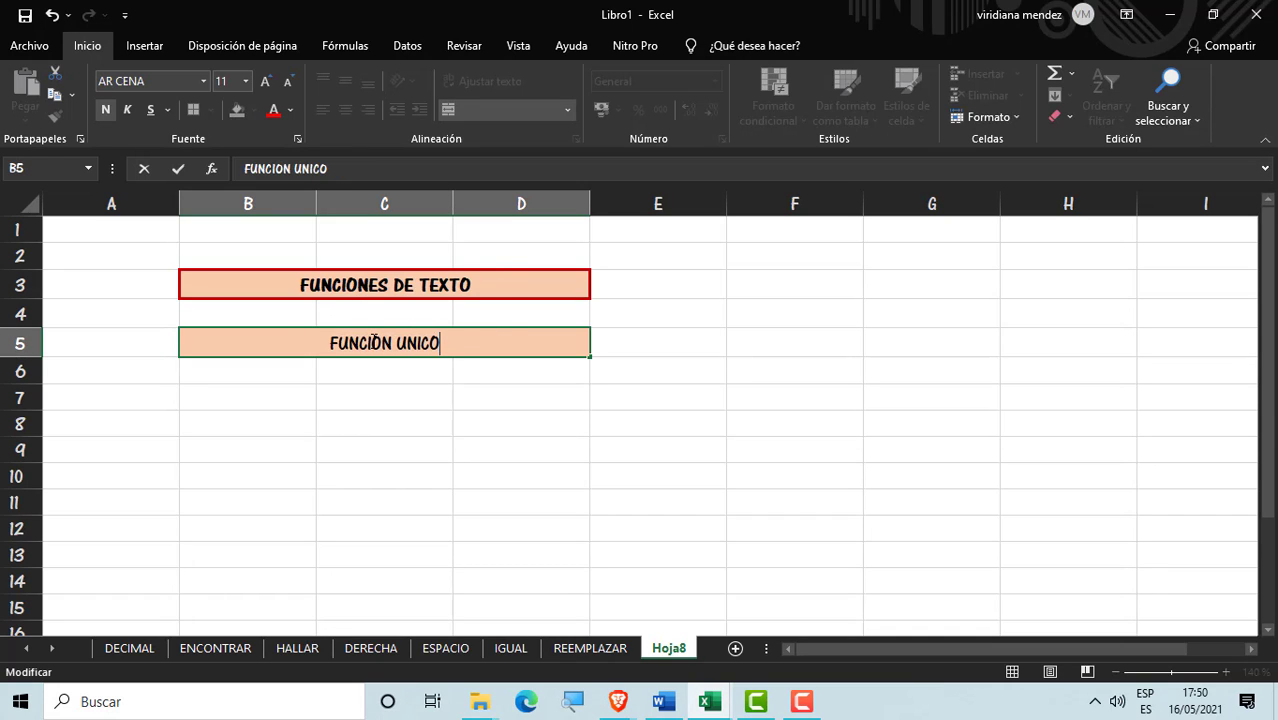
pyautogui.write('DE')
pyautogui.press('Return')
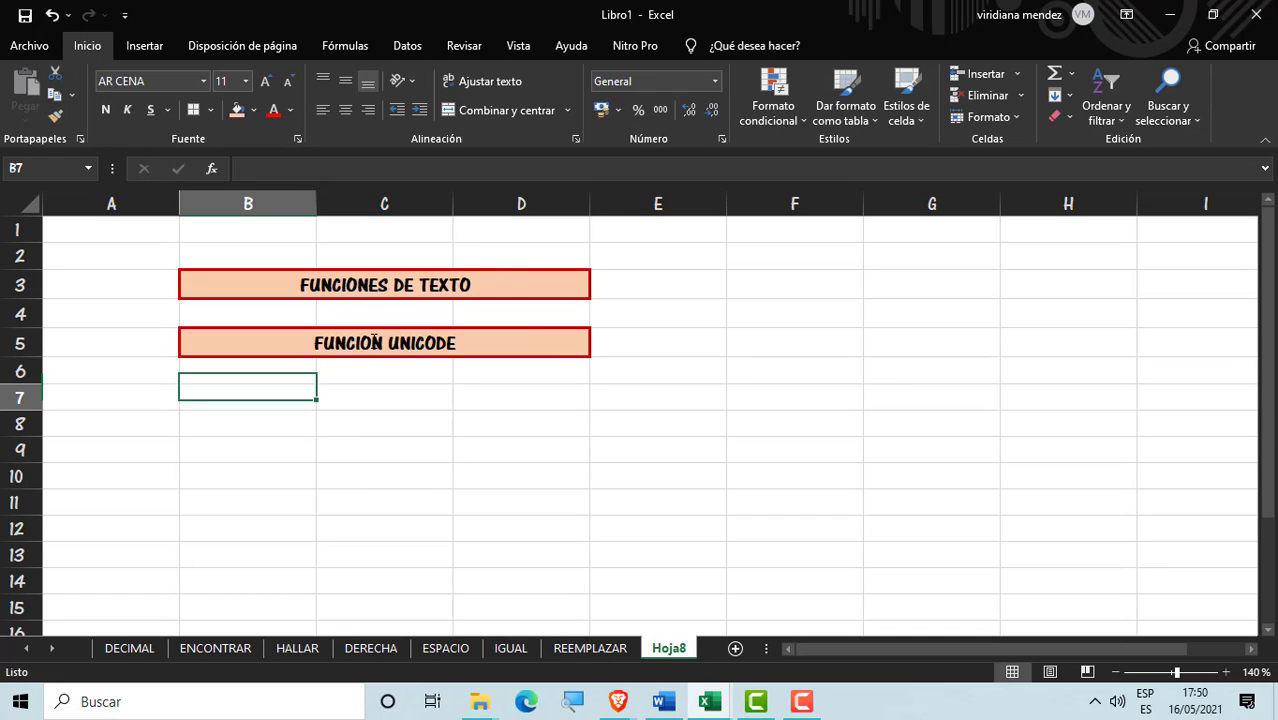
# Step: Enter the column headings TEXTO in B8 and RESULTADO in C8
pyautogui.press('Down')
pyautogui.press('Down')
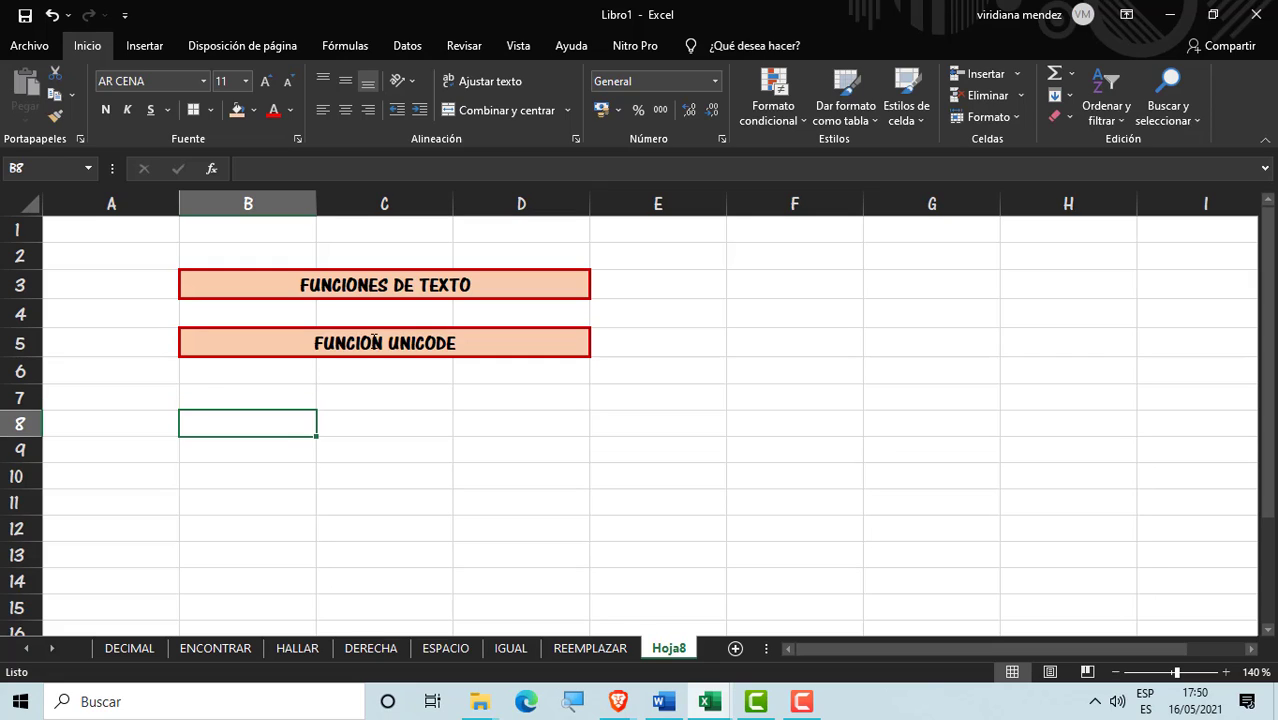
pyautogui.write('NU')
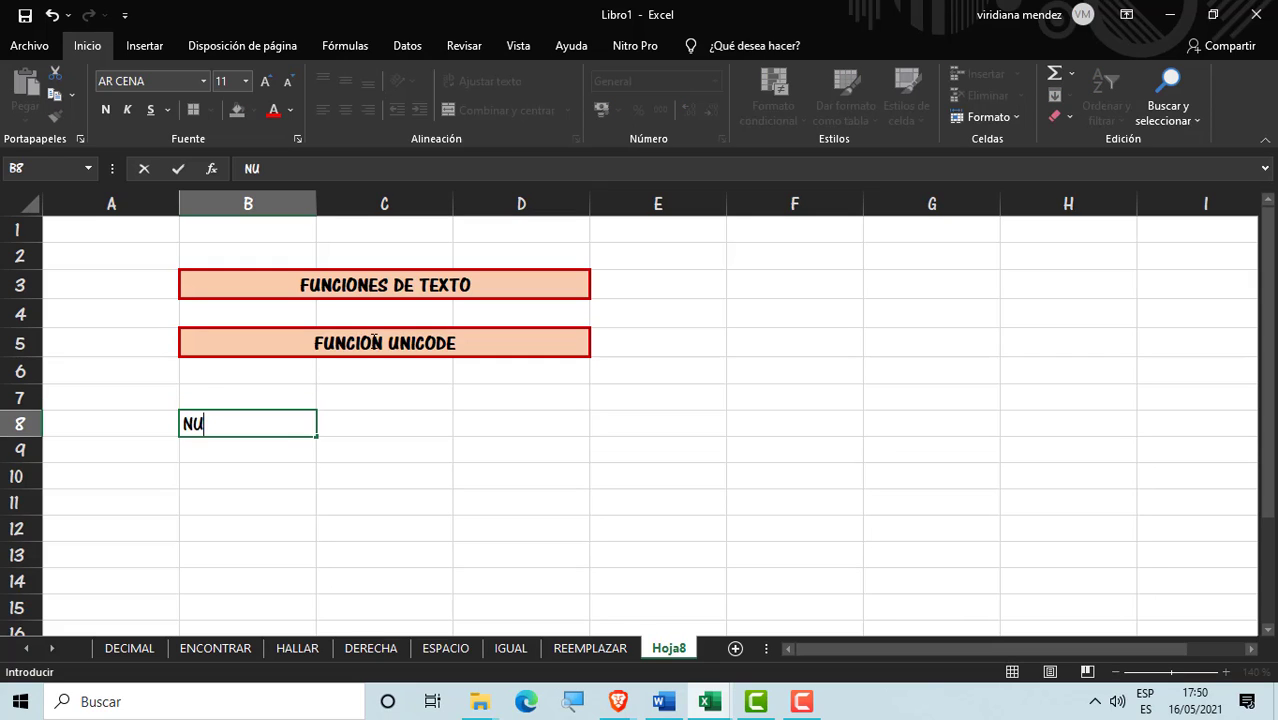
pyautogui.press('BackSpace')
pyautogui.press('BackSpace')
pyautogui.write('TEXTO')
pyautogui.press('Return')
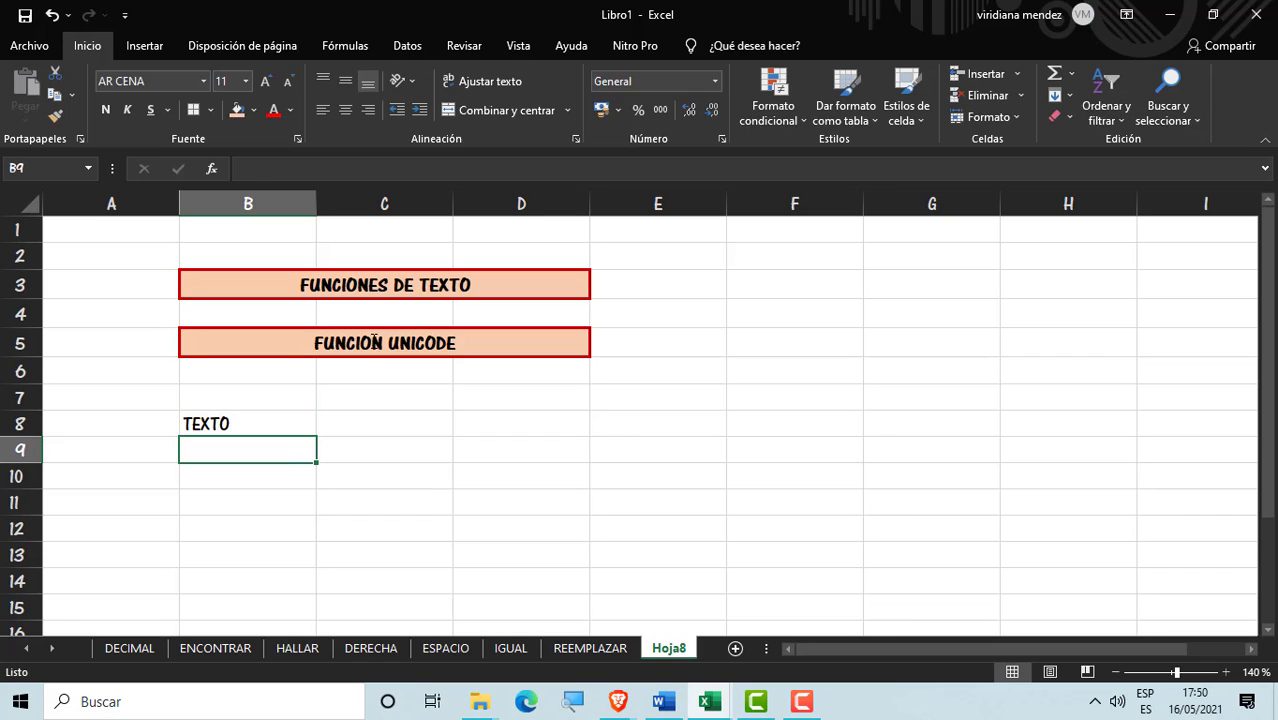
pyautogui.press('Up')
pyautogui.press('Right')
pyautogui.write('RESU')
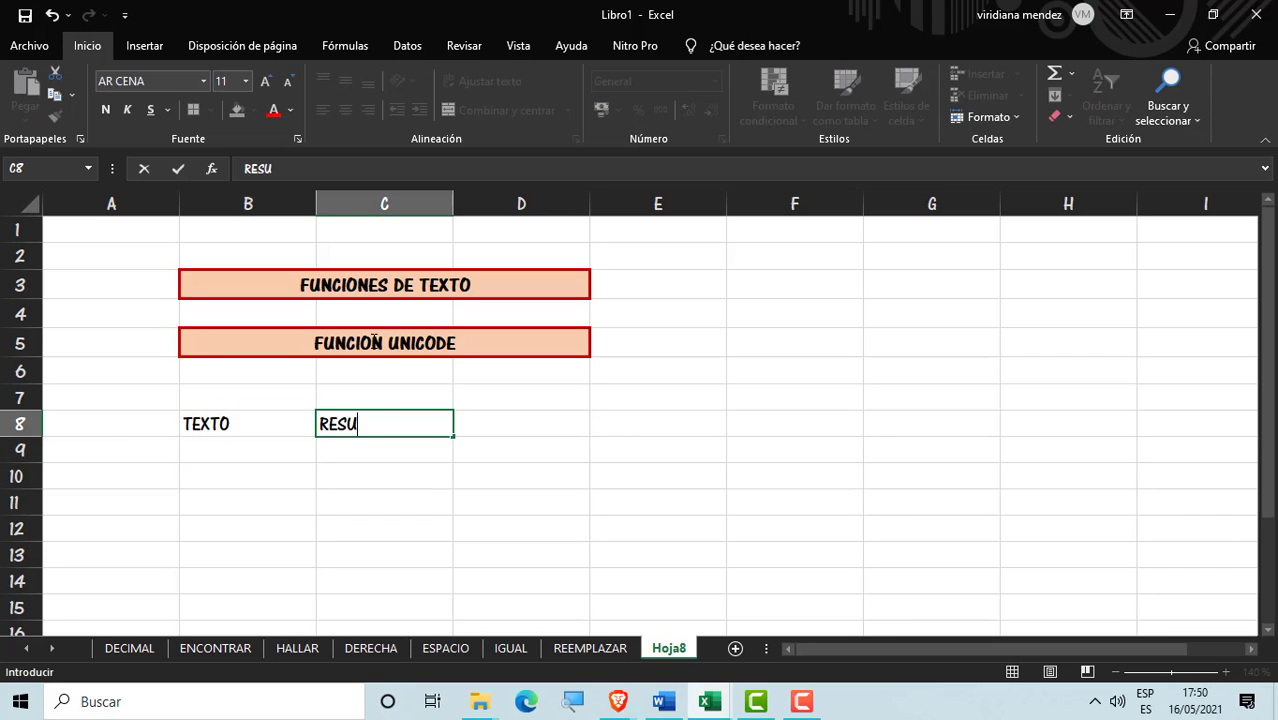
pyautogui.write('LTADO')
pyautogui.press('Return')
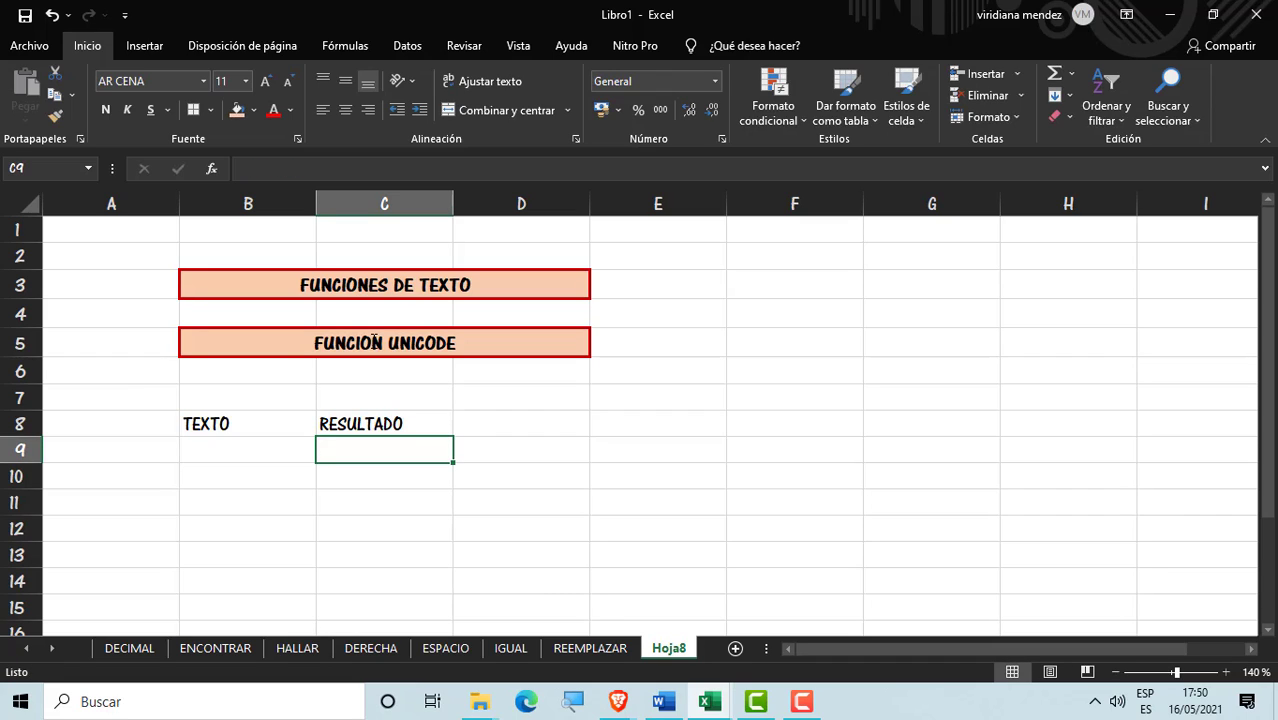
# Step: Enter a UNICODE formula in C9 that takes its text from cell B9
pyautogui.press('Left')
pyautogui.press('Right')
pyautogui.click(1222, 672)
pyautogui.click(1222, 672)
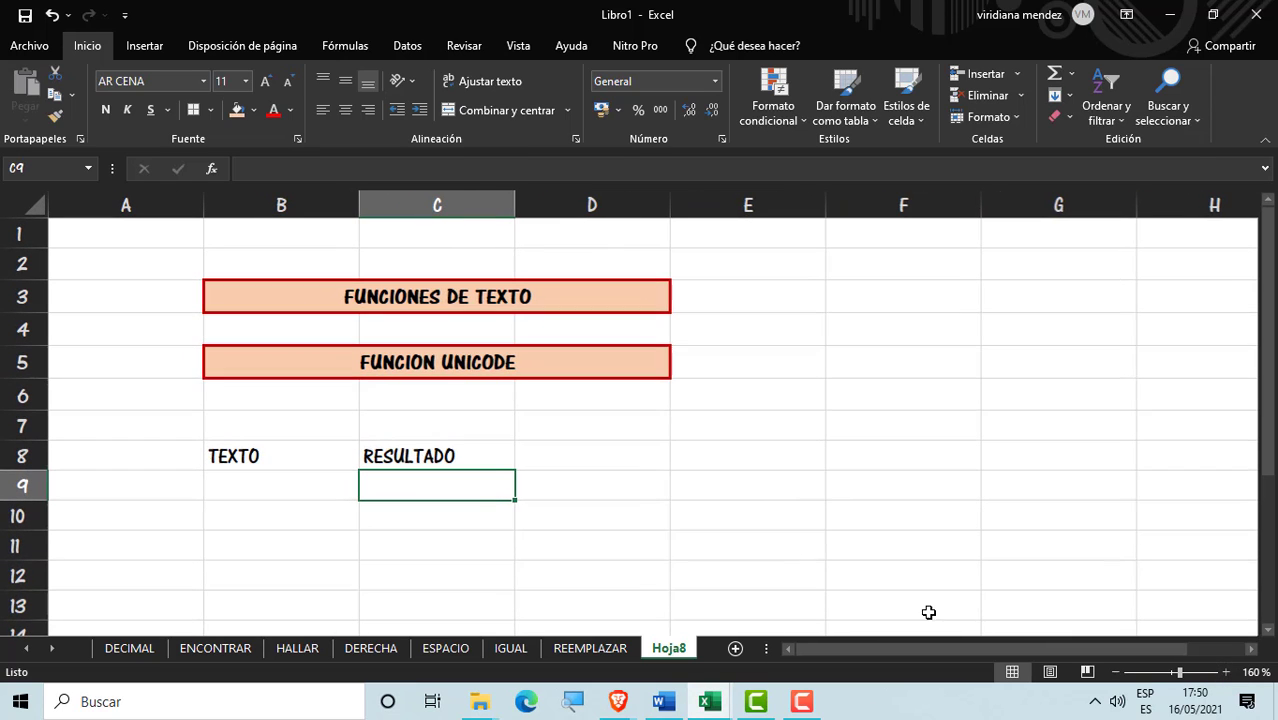
pyautogui.write('=UNI')
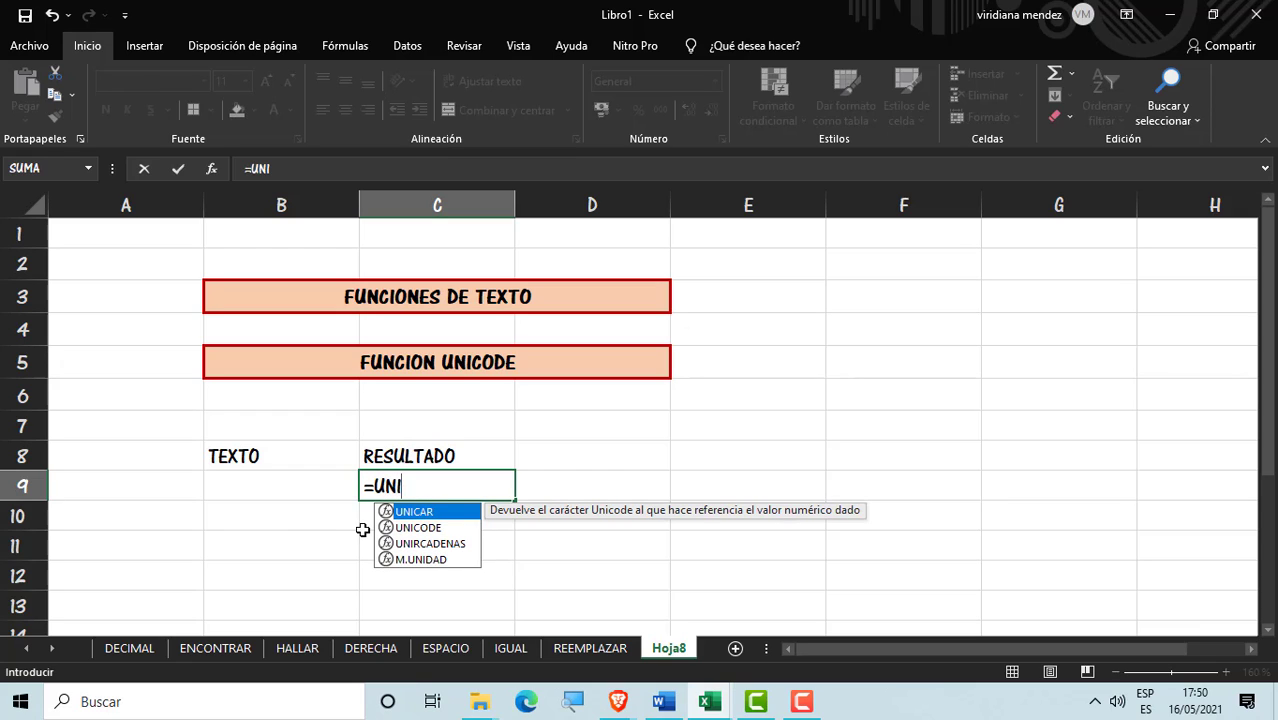
pyautogui.click(428, 530)
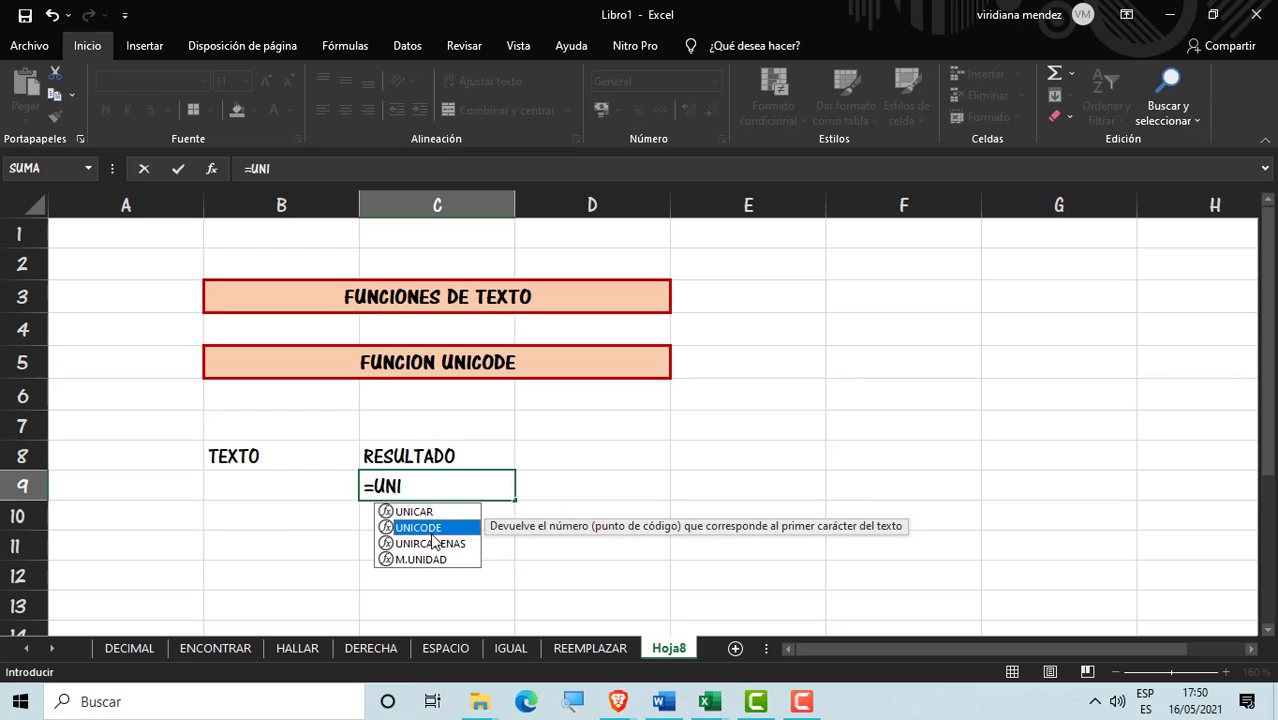
pyautogui.doubleClick(432, 530)
pyautogui.click(297, 486)
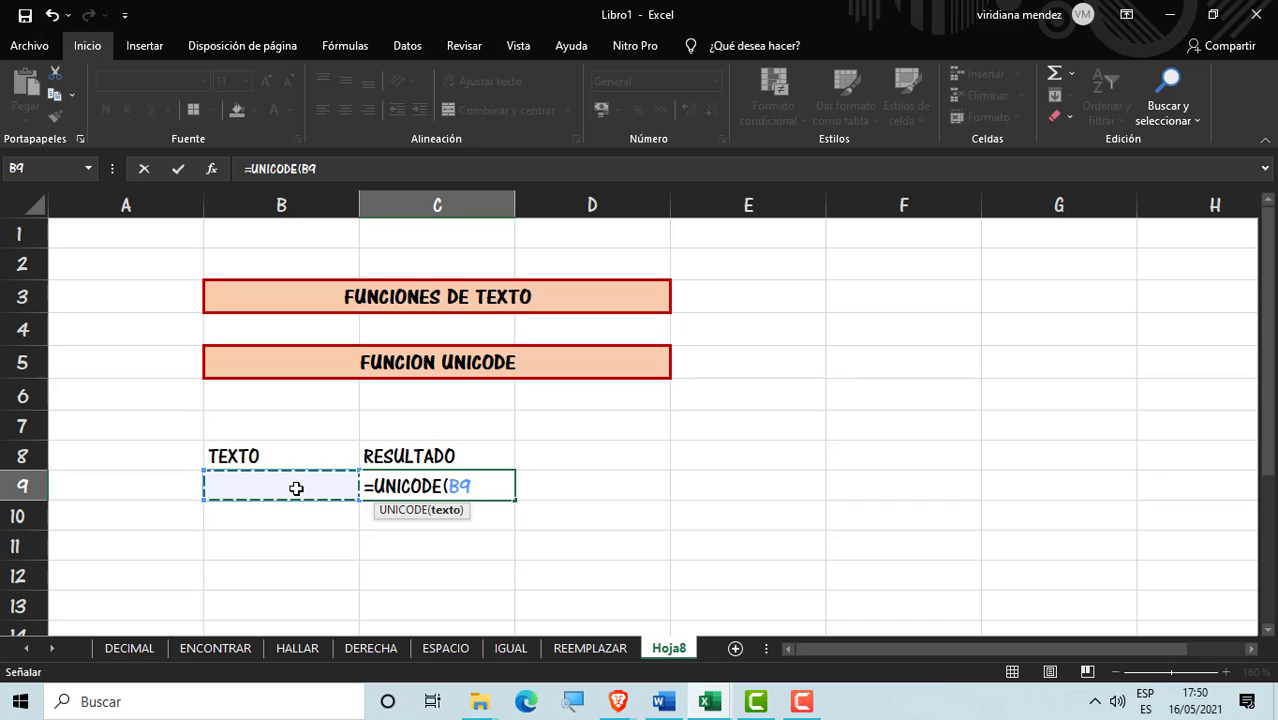
pyautogui.press('Return')
# Step: Fill the TEXTO column from B9 to B12 with A, ARBOL, CASA and HOUSE
pyautogui.click(112, 430)
pyautogui.click(285, 494)
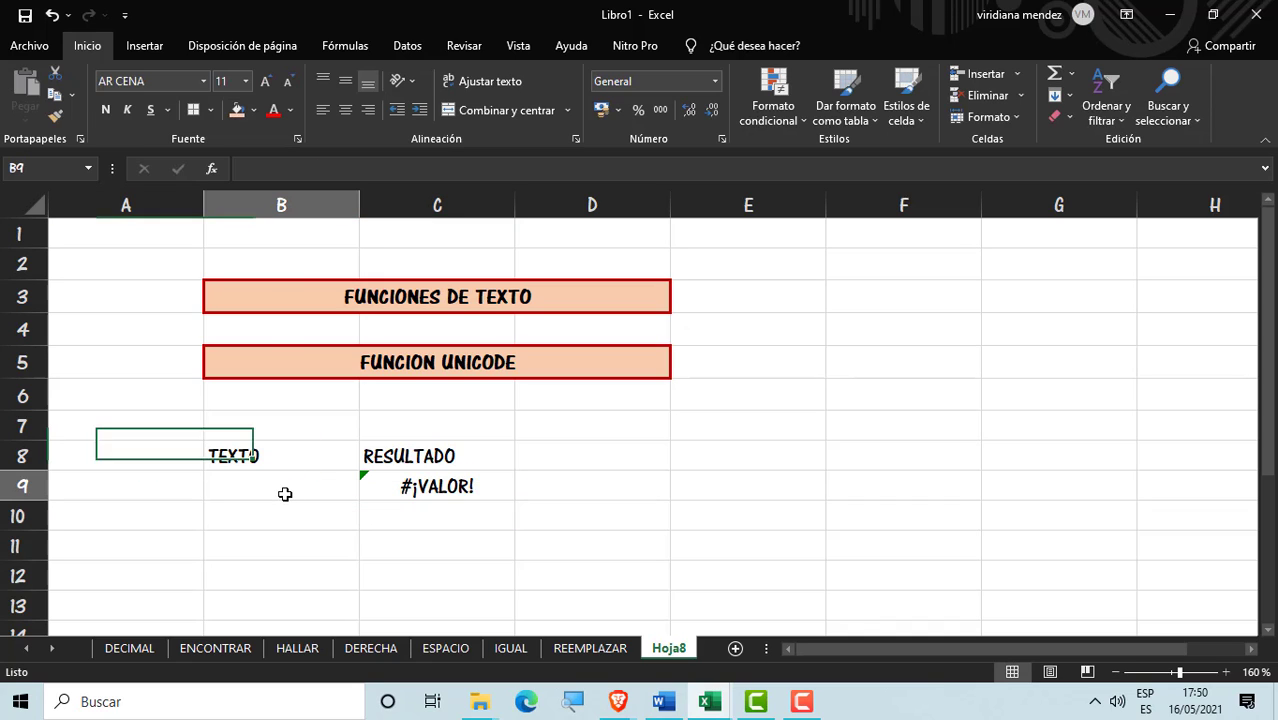
pyautogui.write('A')
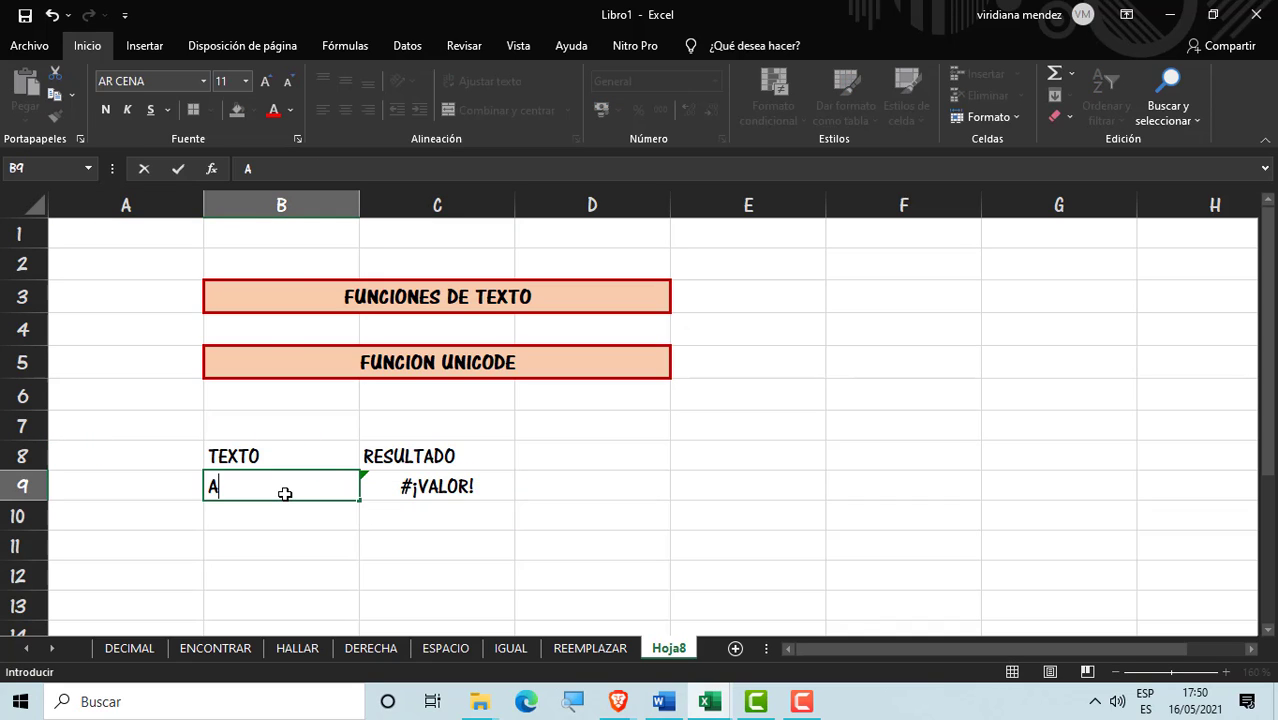
pyautogui.press('Return')
pyautogui.write('ARBOL')
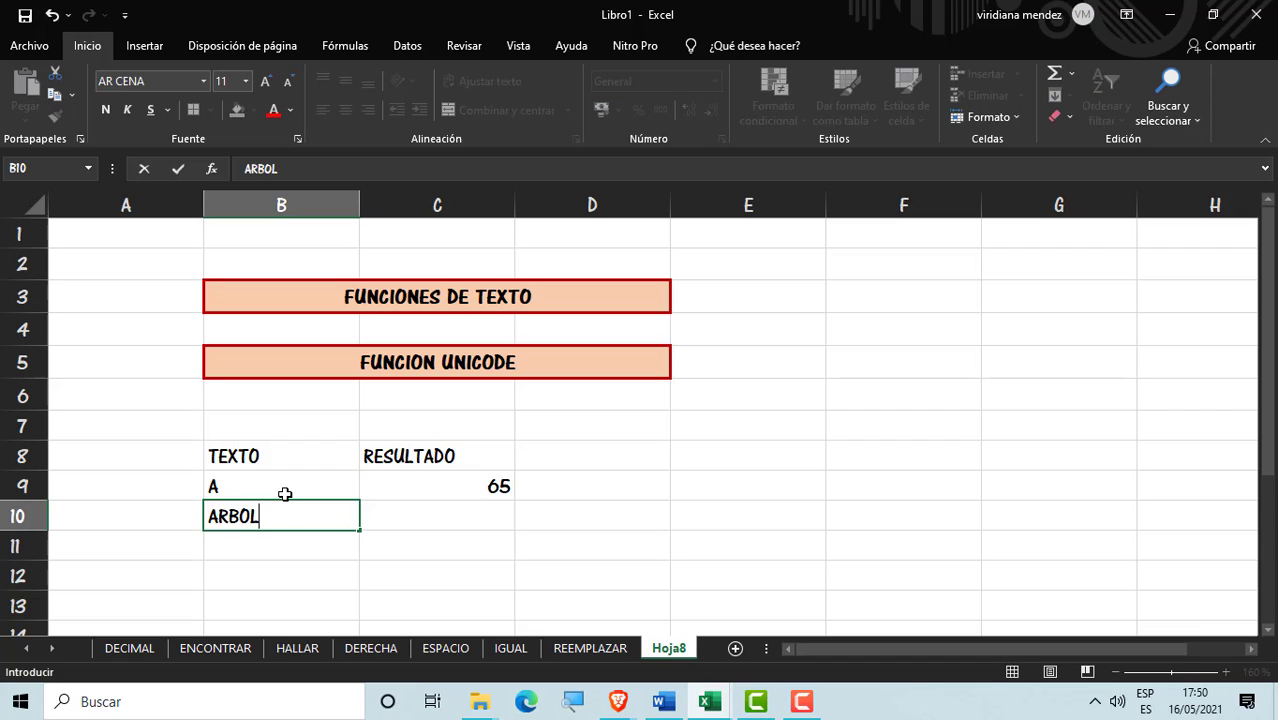
pyautogui.press('Return')
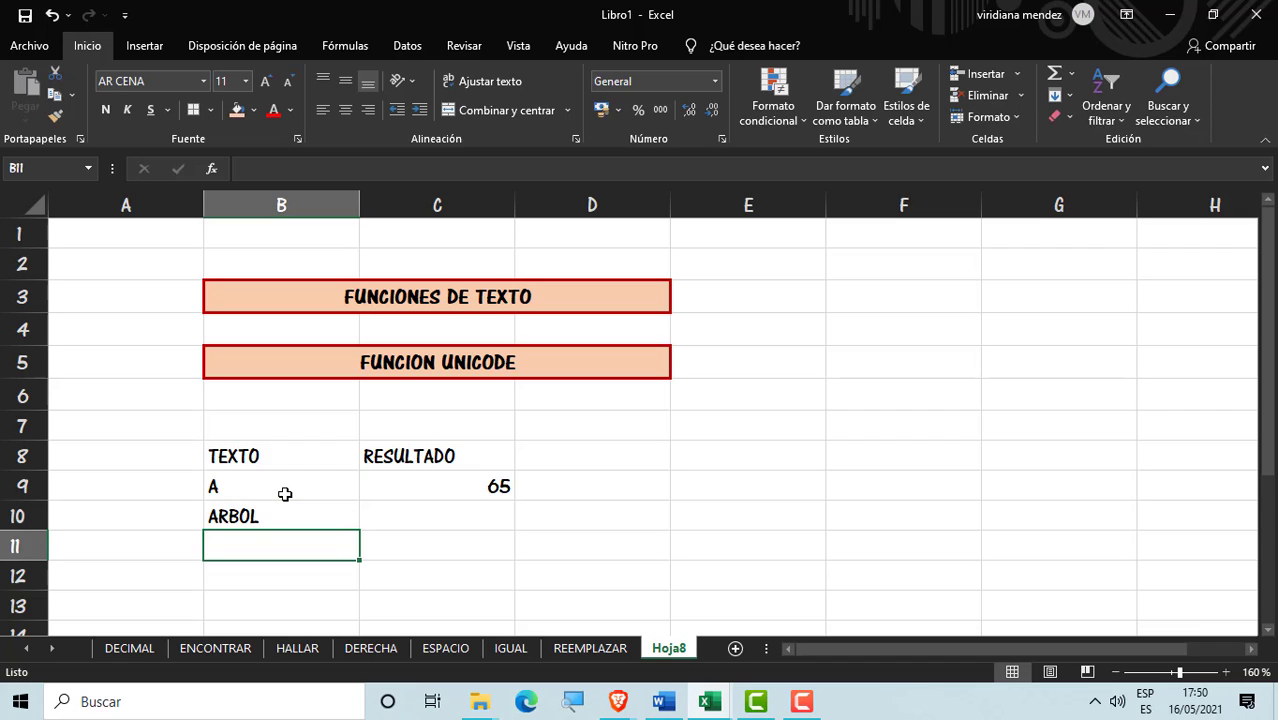
pyautogui.write('CASAC')
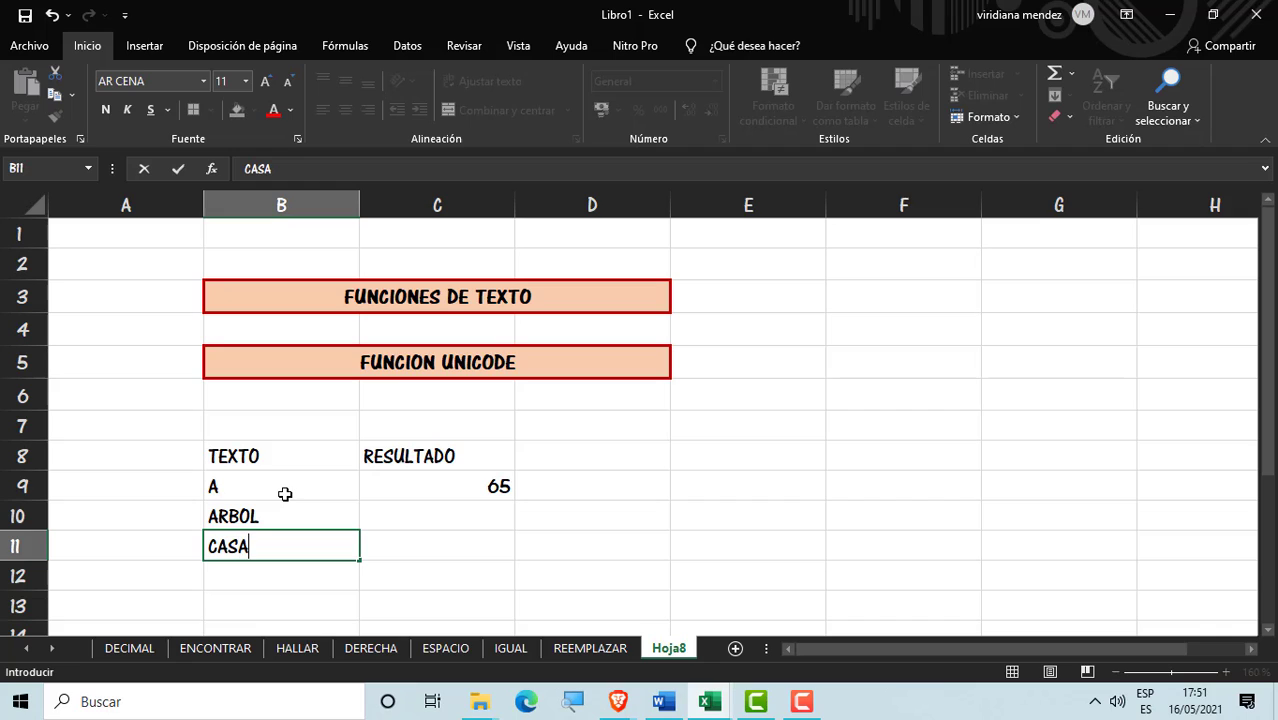
pyautogui.press('BackSpace')
pyautogui.press('Return')
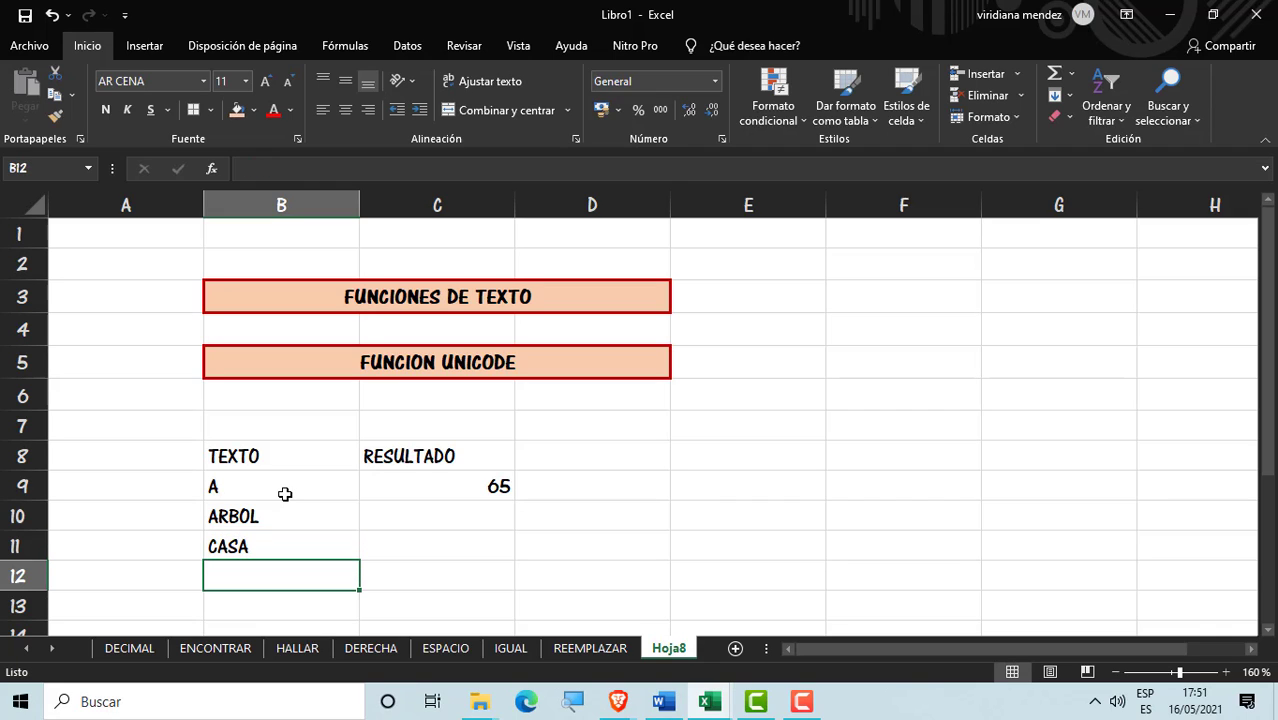
pyautogui.write('HOUSE')
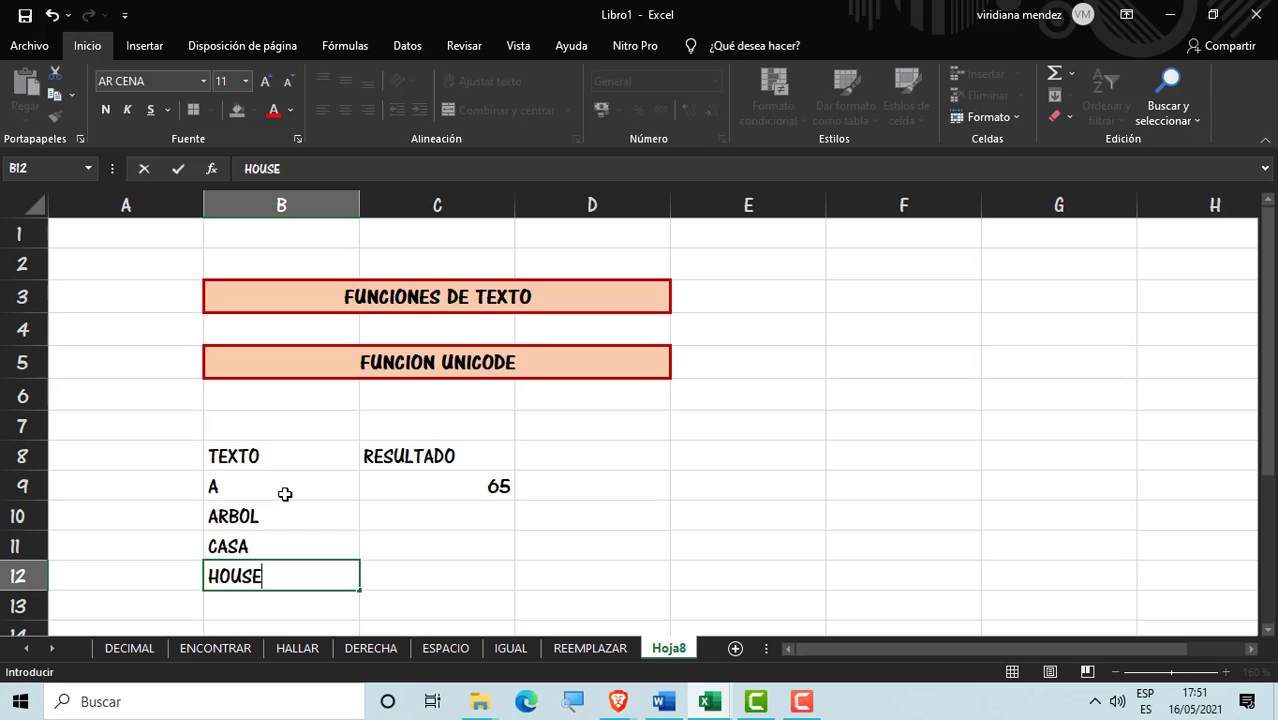
pyautogui.press('Return')
# Step: Copy the UNICODE formula from C9 down through C12
pyautogui.click(480, 494)
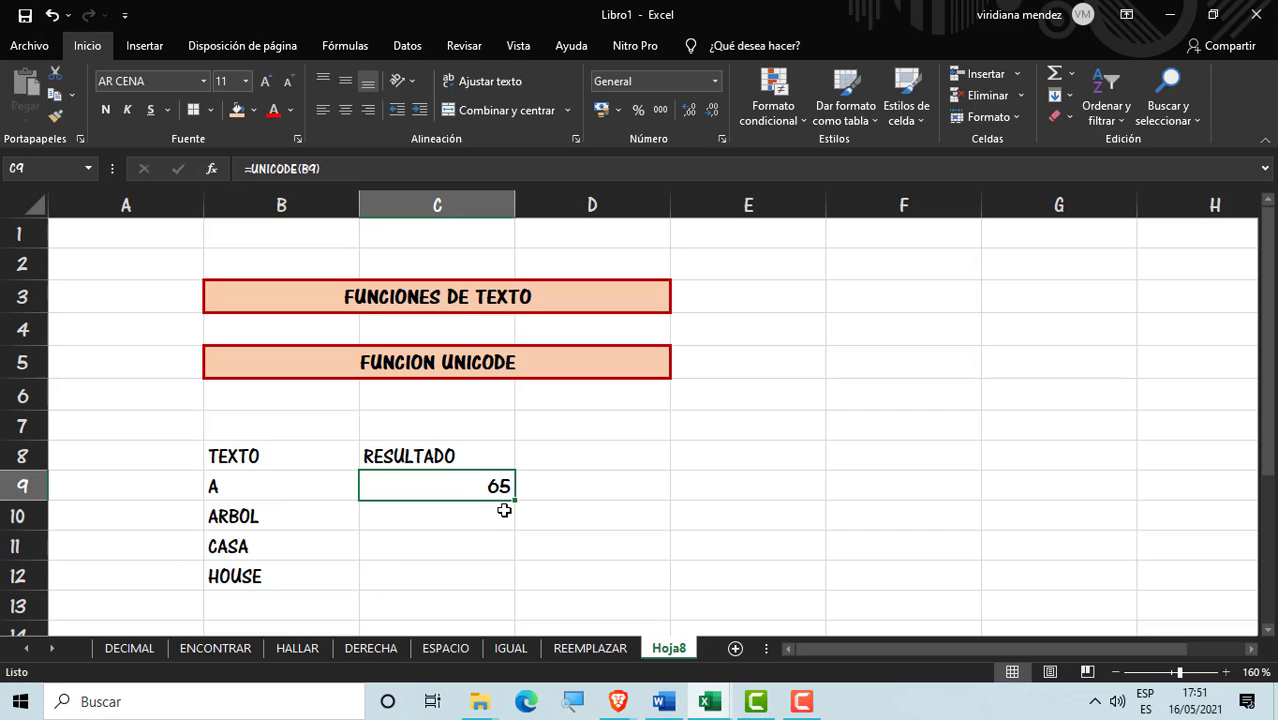
pyautogui.moveTo(514, 500); pyautogui.dragTo(488, 589)
pyautogui.click(571, 479)
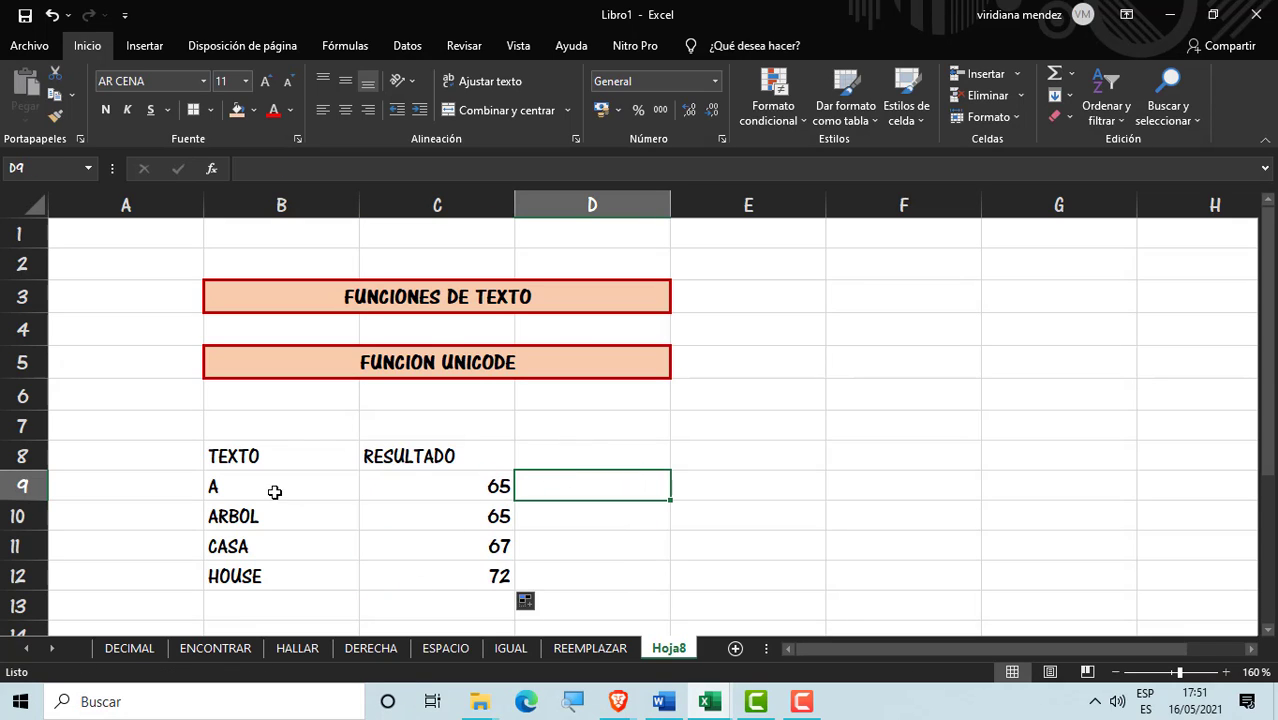
# Step: Center the contents of the UNICODE table B8:C12 and give all its cells red borders
pyautogui.moveTo(285, 455); pyautogui.dragTo(422, 582)
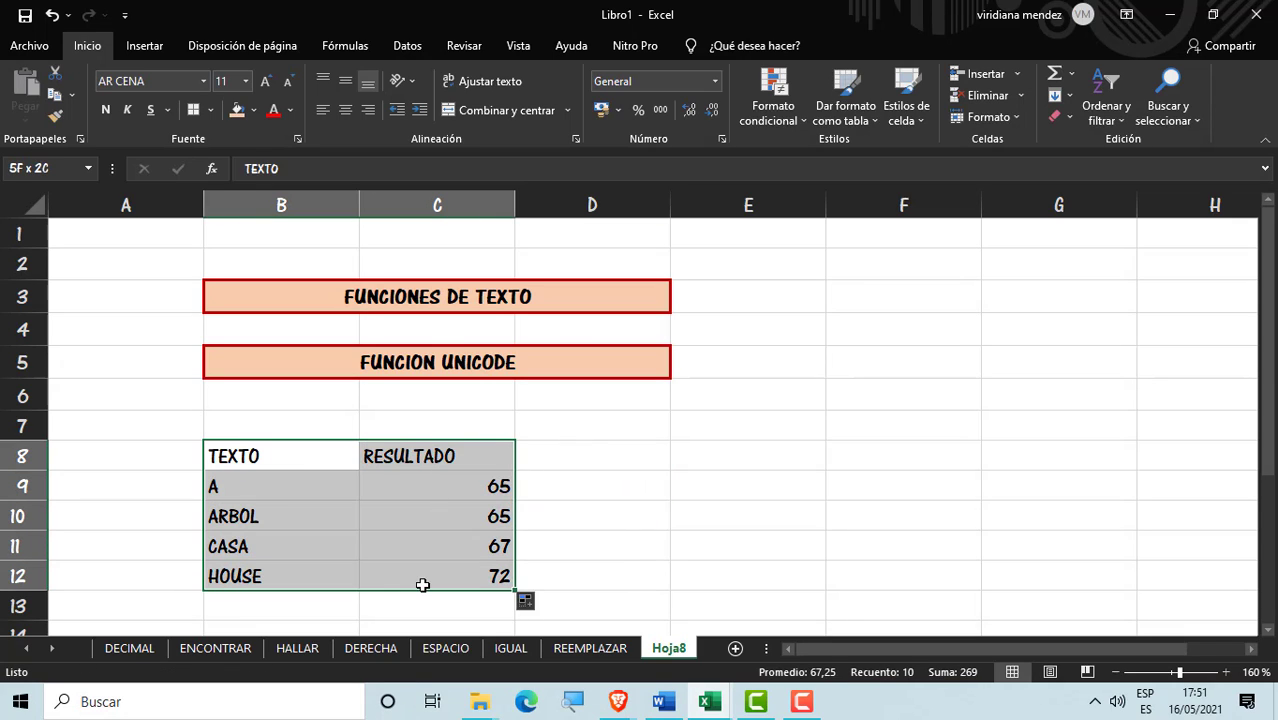
pyautogui.click(345, 110)
pyautogui.click(193, 110)
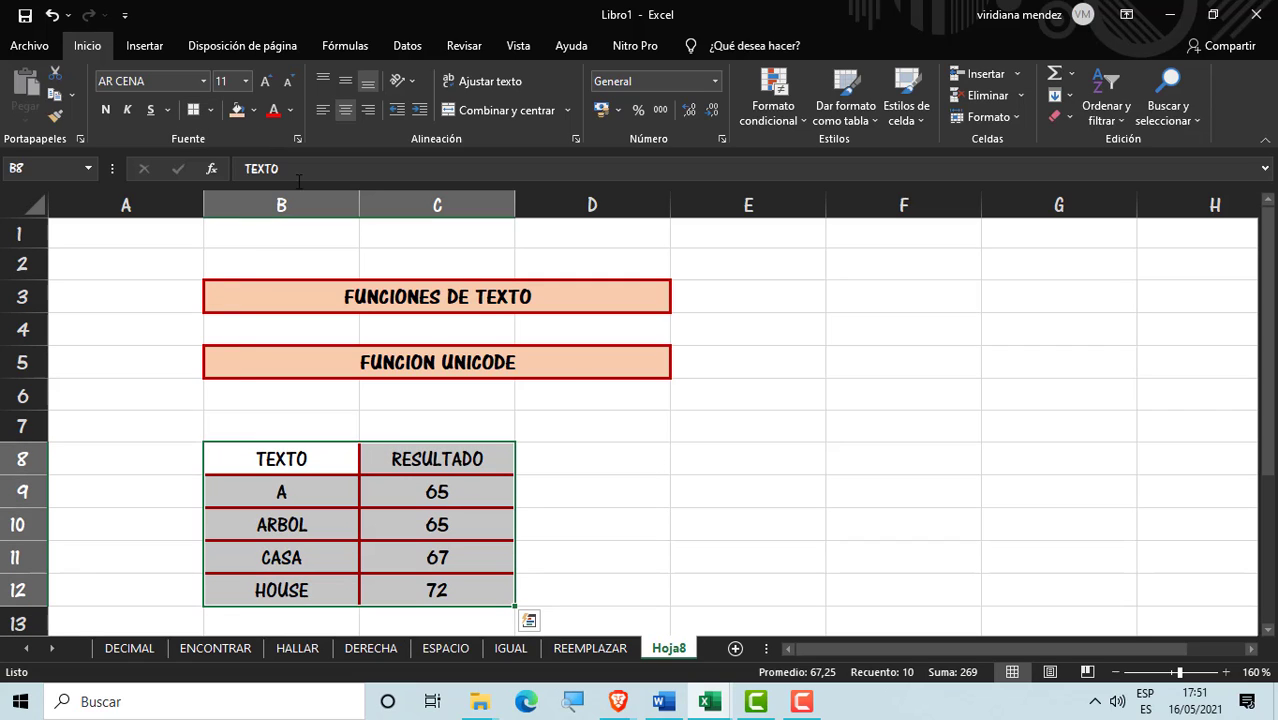
# Step: Make the header cells B8:C8 bold and fill them with the light orange colour
pyautogui.click(303, 462)
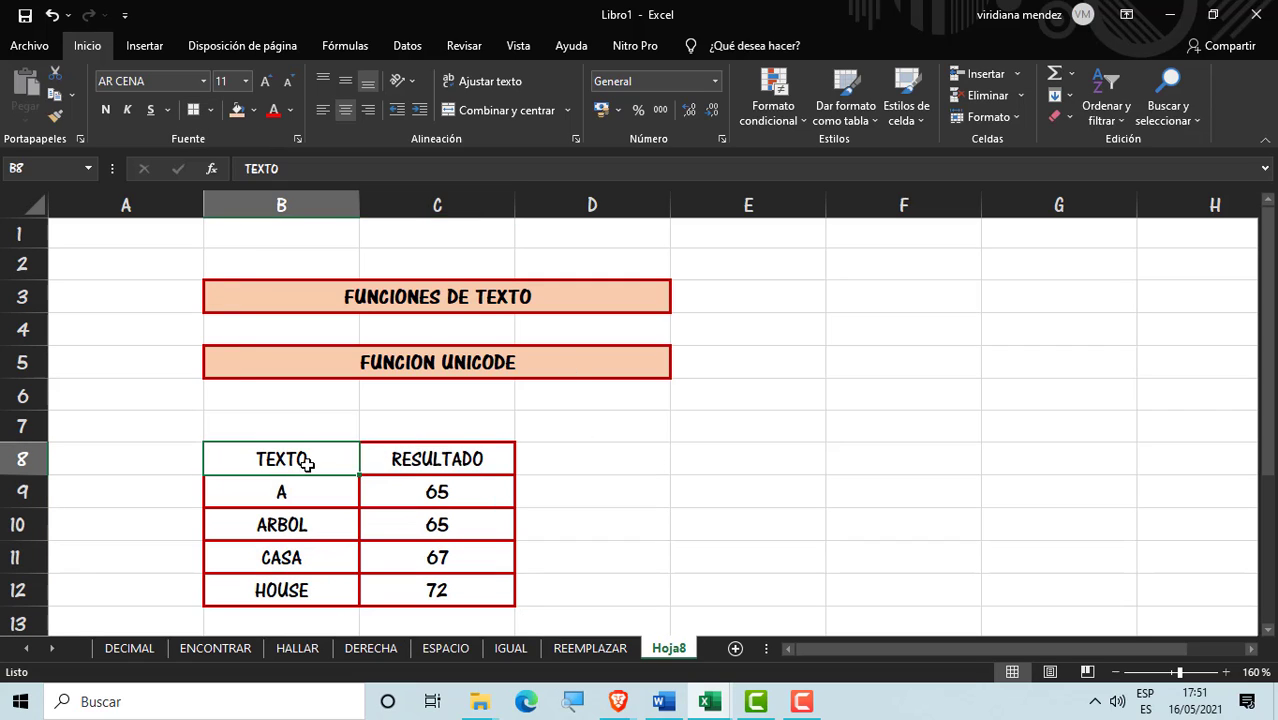
pyautogui.moveTo(305, 462); pyautogui.dragTo(425, 460)
pyautogui.click(106, 110)
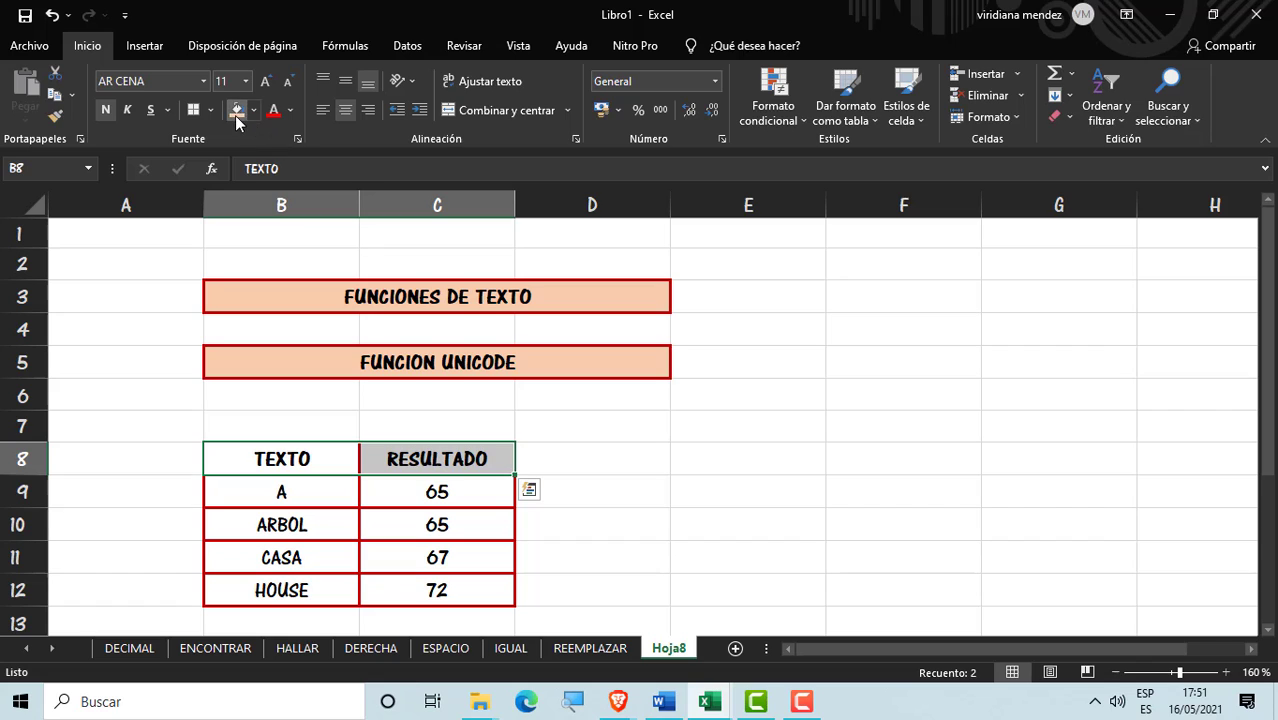
pyautogui.click(238, 113)
pyautogui.click(562, 450)
# Step: Change the function title in B4 of sheet Hoja9 to FUNCION MINUSCULAS
pyautogui.doubleClick(491, 496)
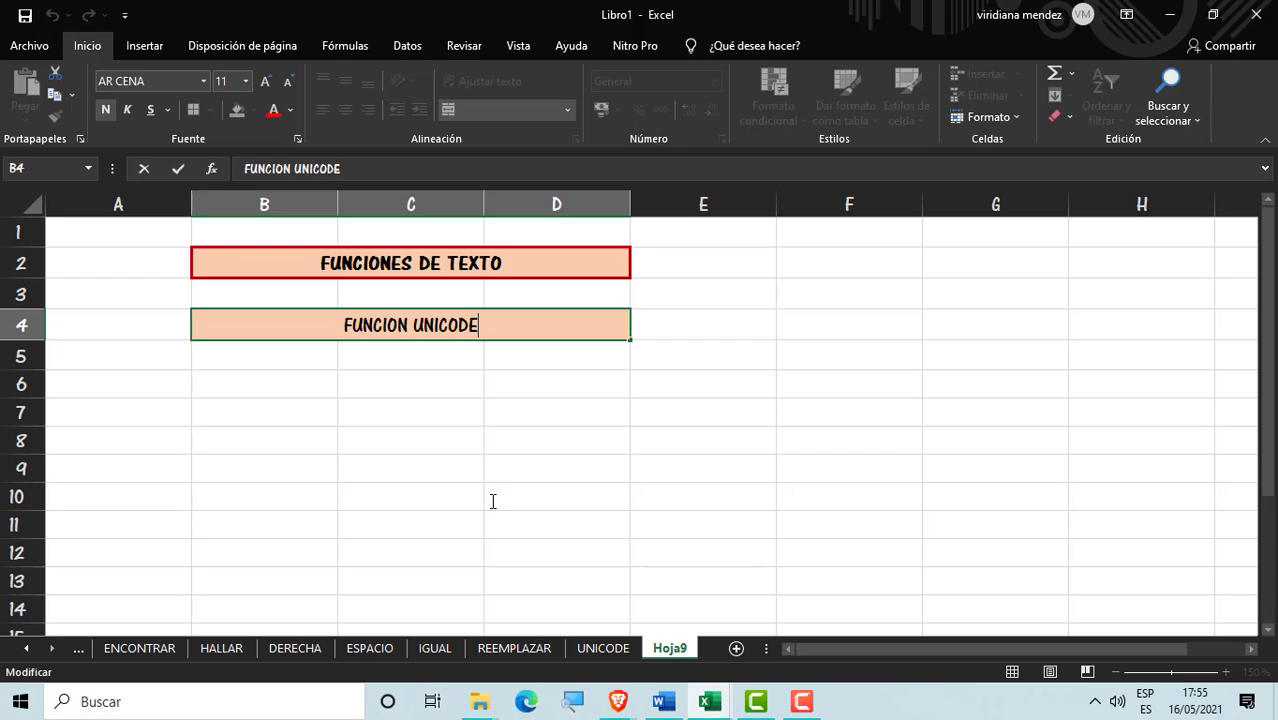
pyautogui.press('BackSpace')
pyautogui.press('BackSpace')
pyautogui.press('BackSpace')
pyautogui.press('BackSpace')
pyautogui.press('BackSpace')
pyautogui.press('BackSpace')
pyautogui.press('BackSpace')
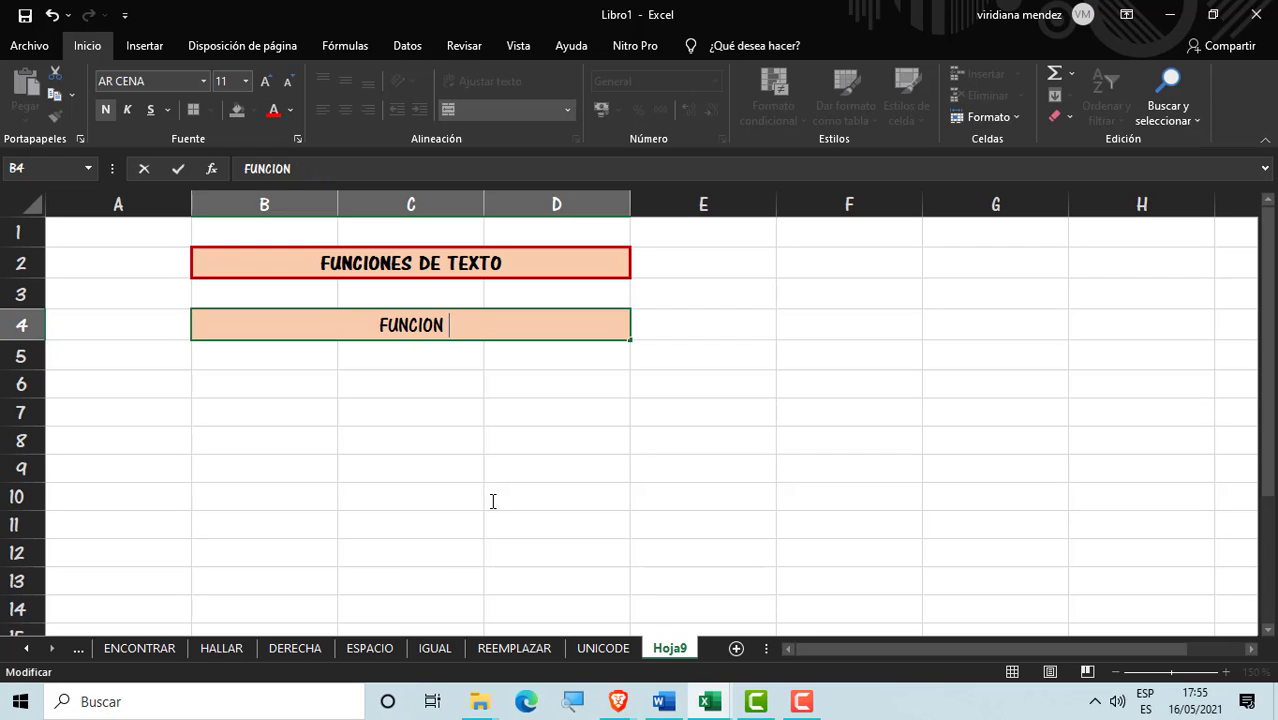
pyautogui.write('MI')
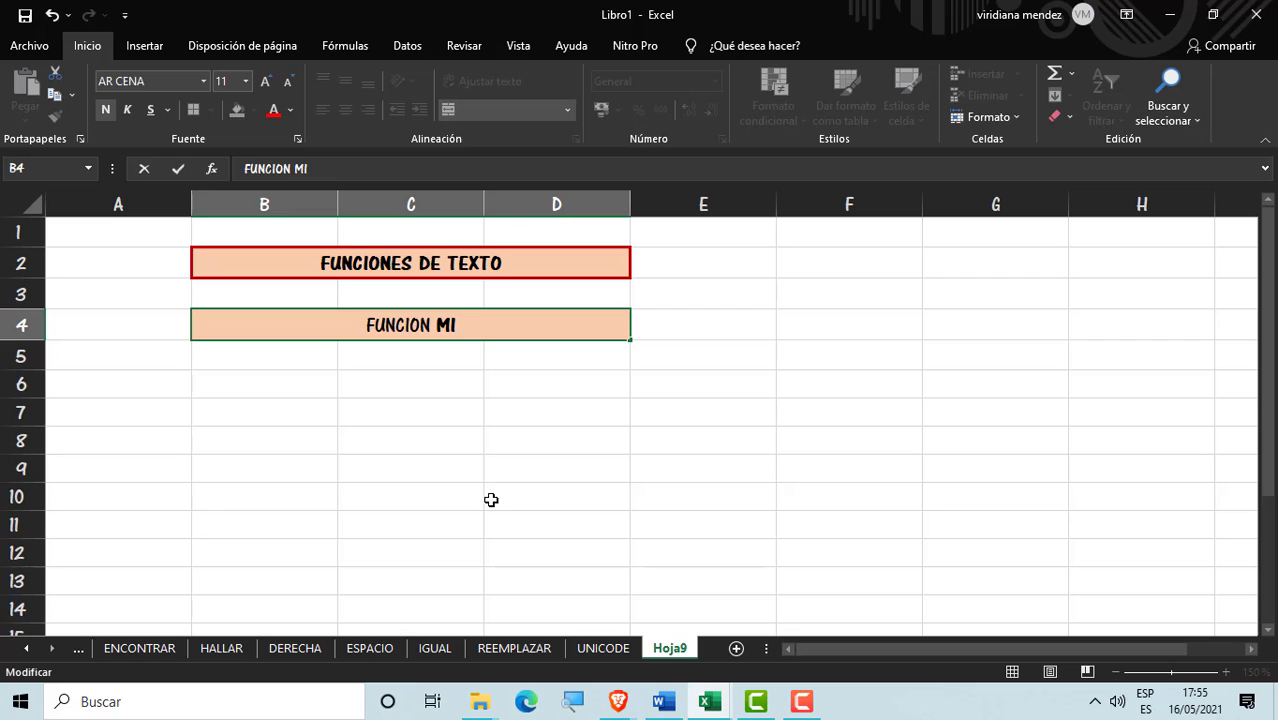
pyautogui.write('NUS')
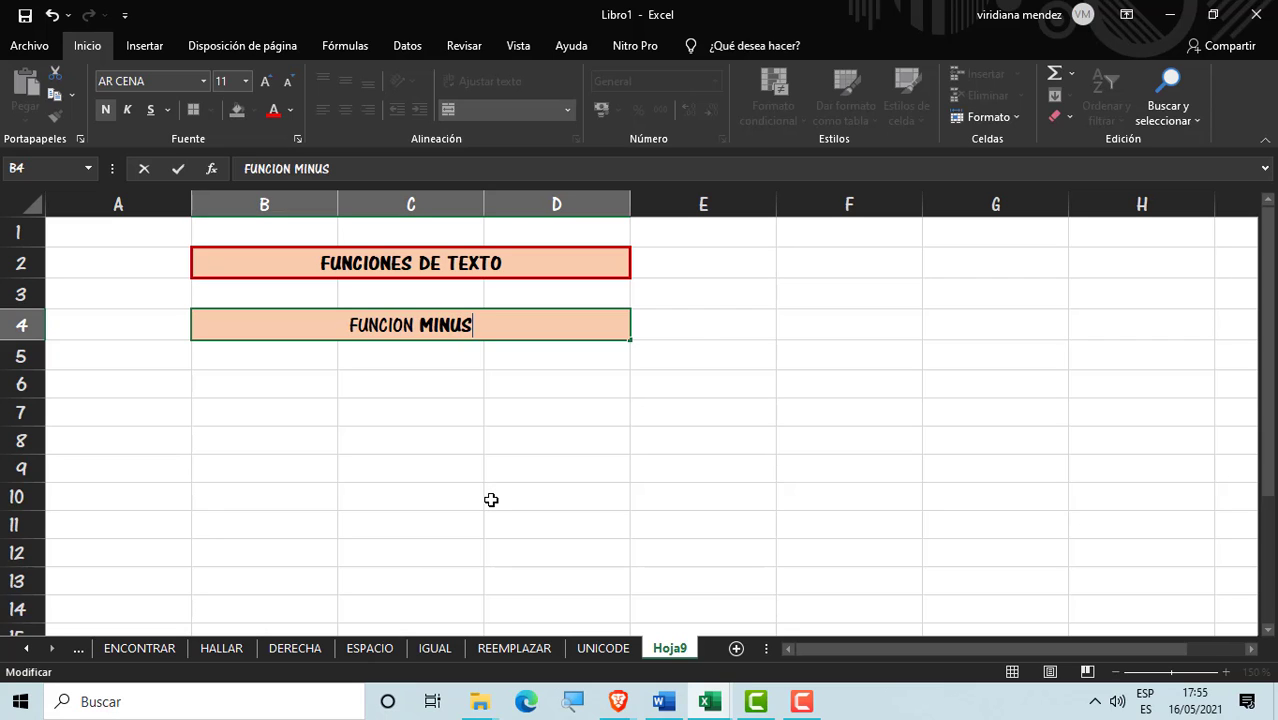
pyautogui.write('CULAS')
pyautogui.press('Return')
# Step: Enter the column headings TEXTO in B7 and RESULTADO in C7
pyautogui.press('Return')
pyautogui.press('Return')
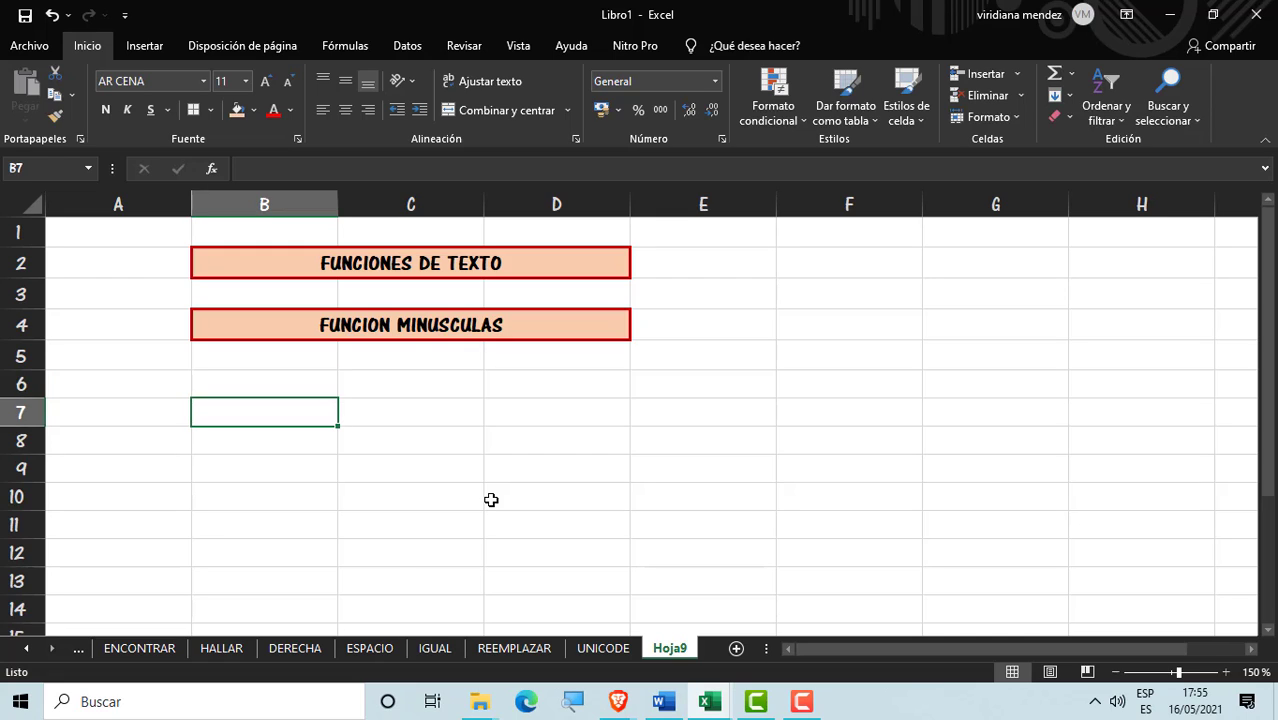
pyautogui.write('TEXTO')
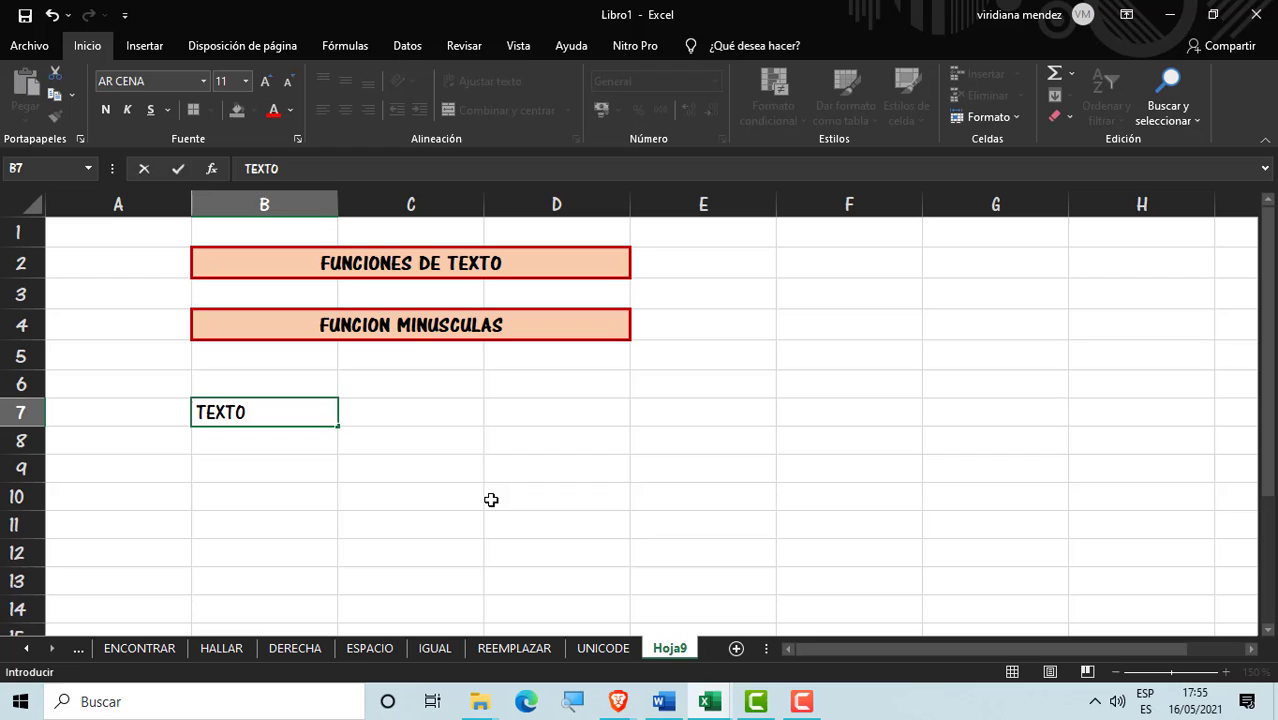
pyautogui.press('Return')
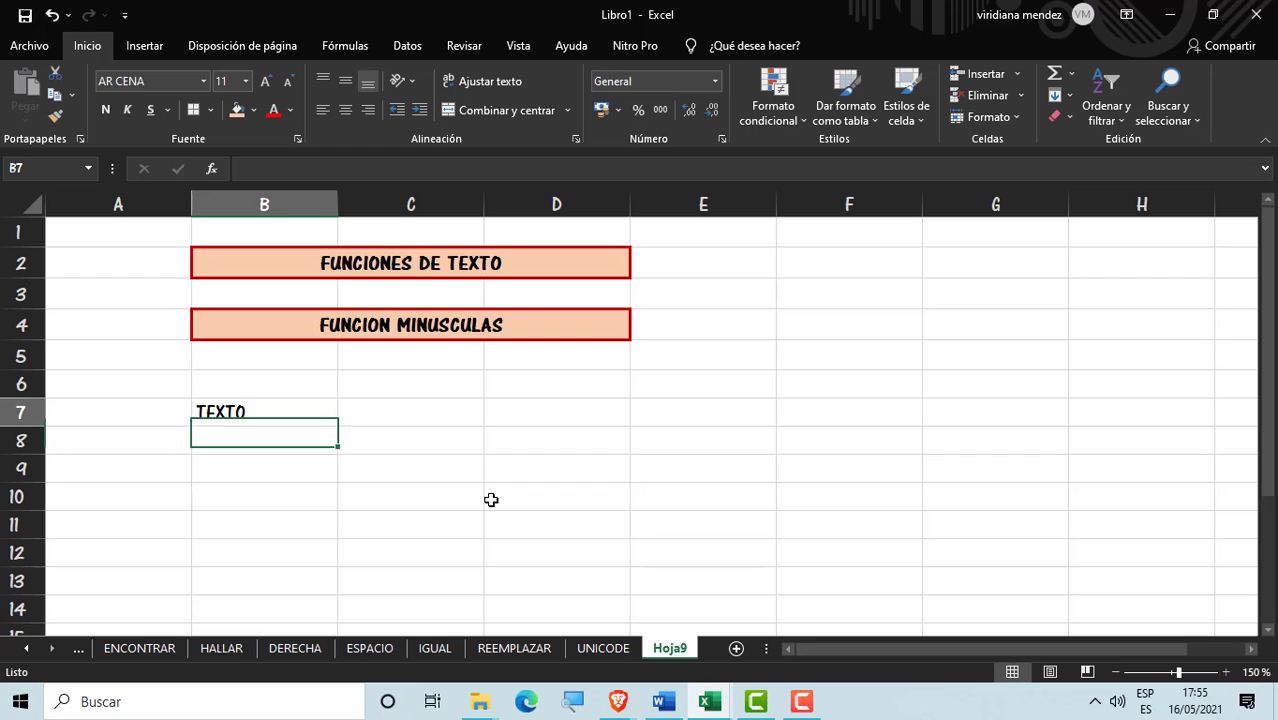
pyautogui.press('Up')
pyautogui.press('Right')
pyautogui.write('RE')
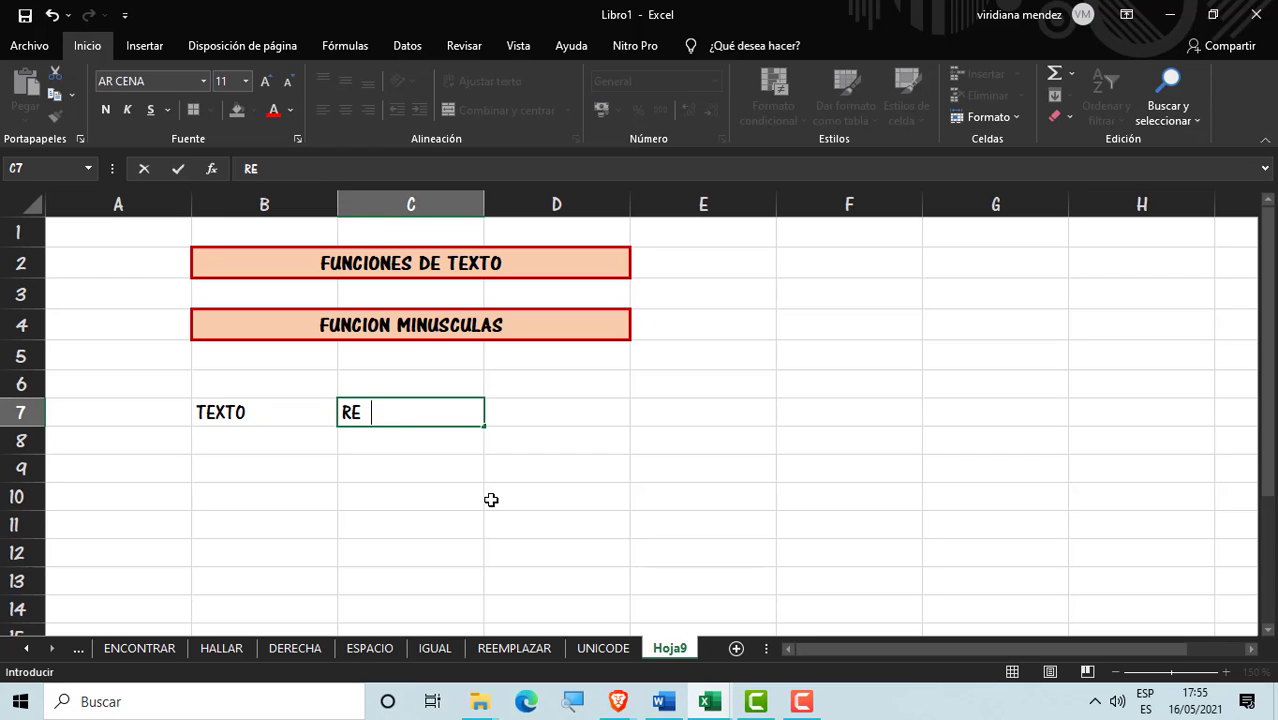
pyautogui.write('SULTAA')
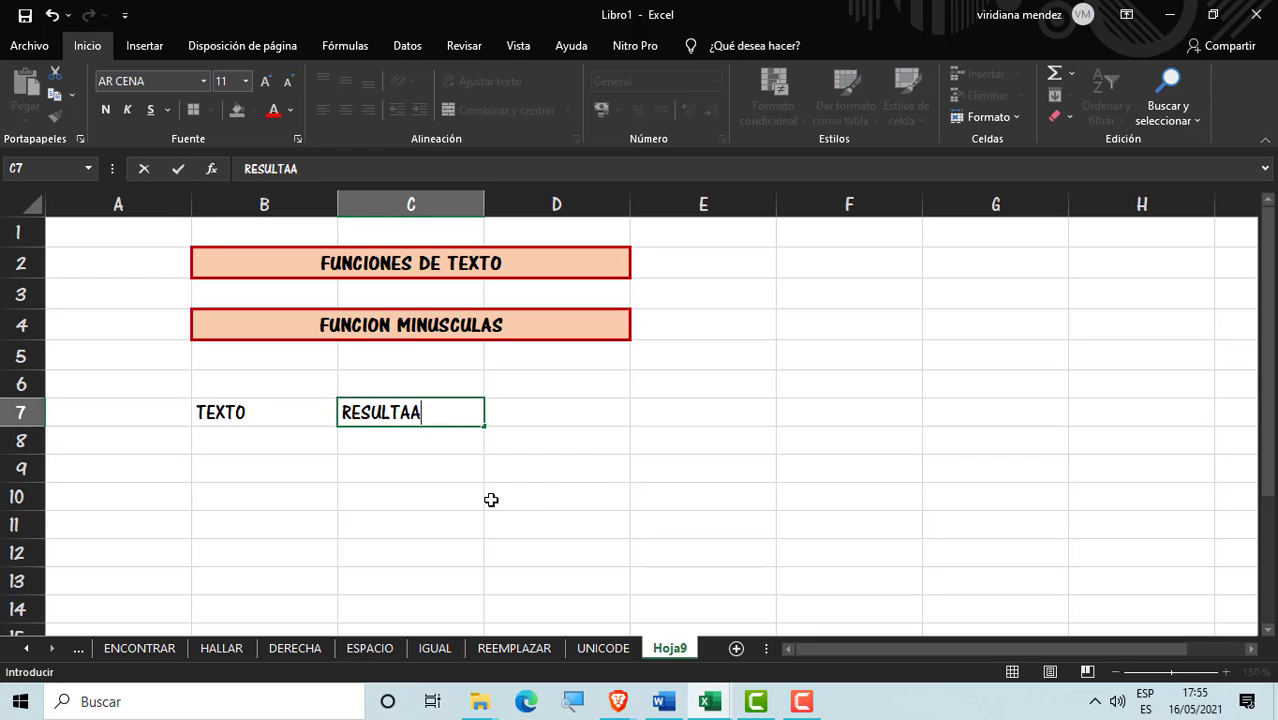
pyautogui.press('BackSpace')
pyautogui.write('DO')
pyautogui.press('Return')
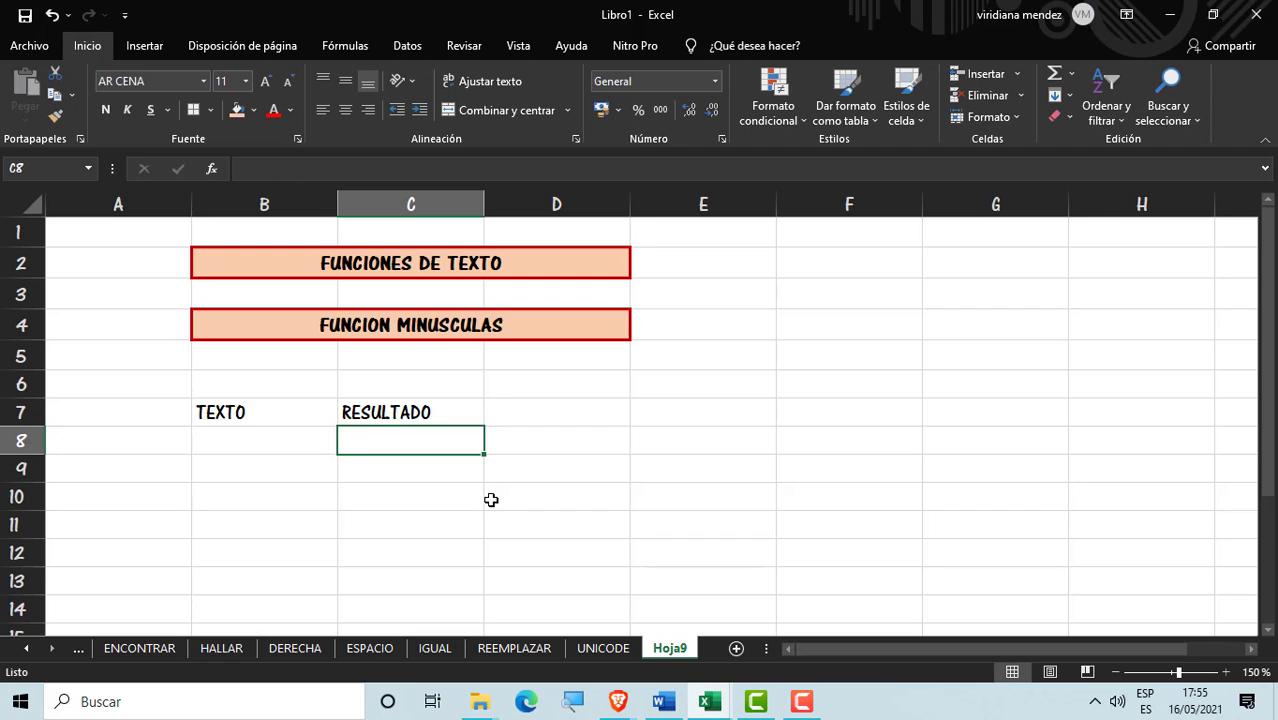
# Step: Fill the TEXTO column from B8 to B12 with TELEFONO, ANTENA, CASA, cAlLe and eXCel
pyautogui.press('Left')
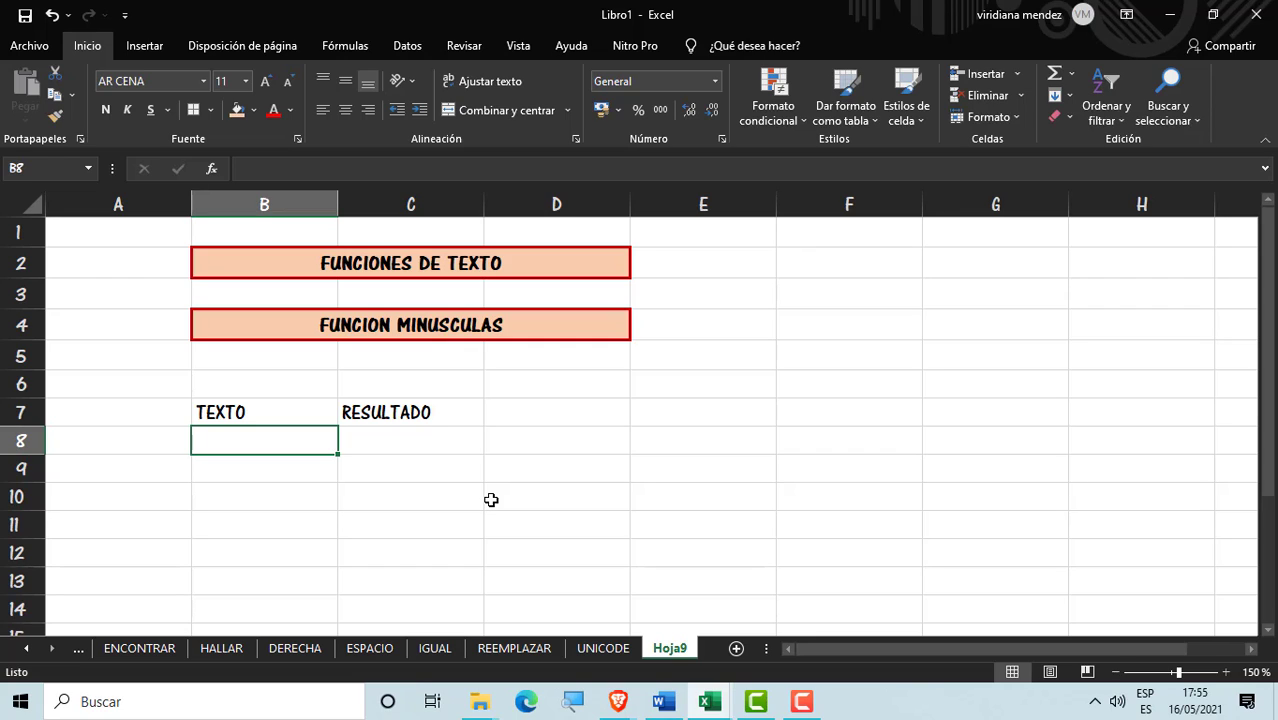
pyautogui.write('TELEFONO')
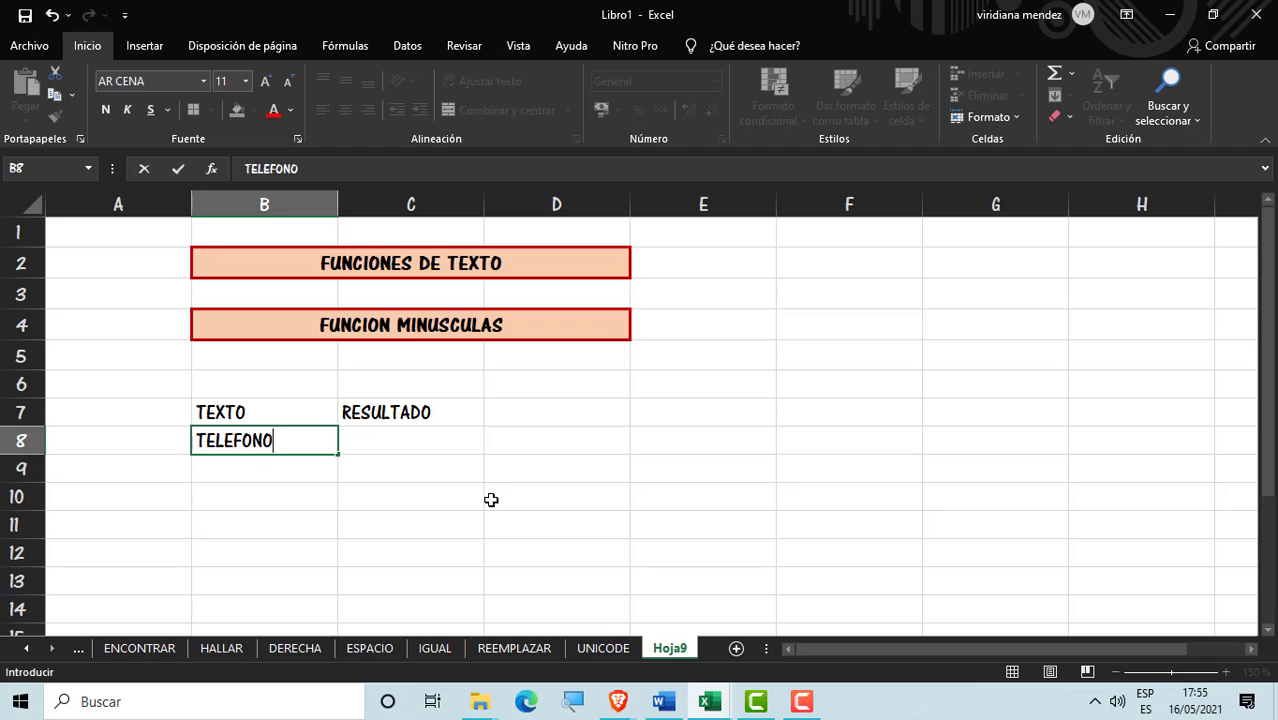
pyautogui.press('Return')
pyautogui.write('ANTENA')
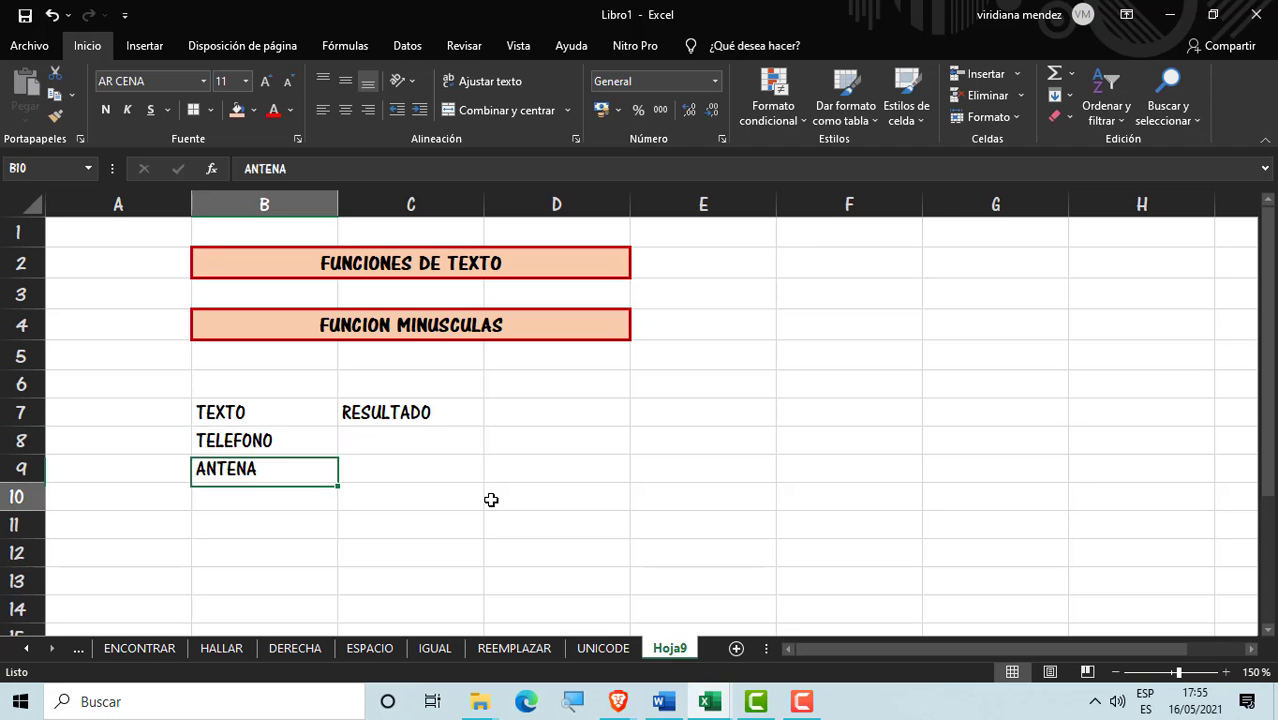
pyautogui.press('Return')
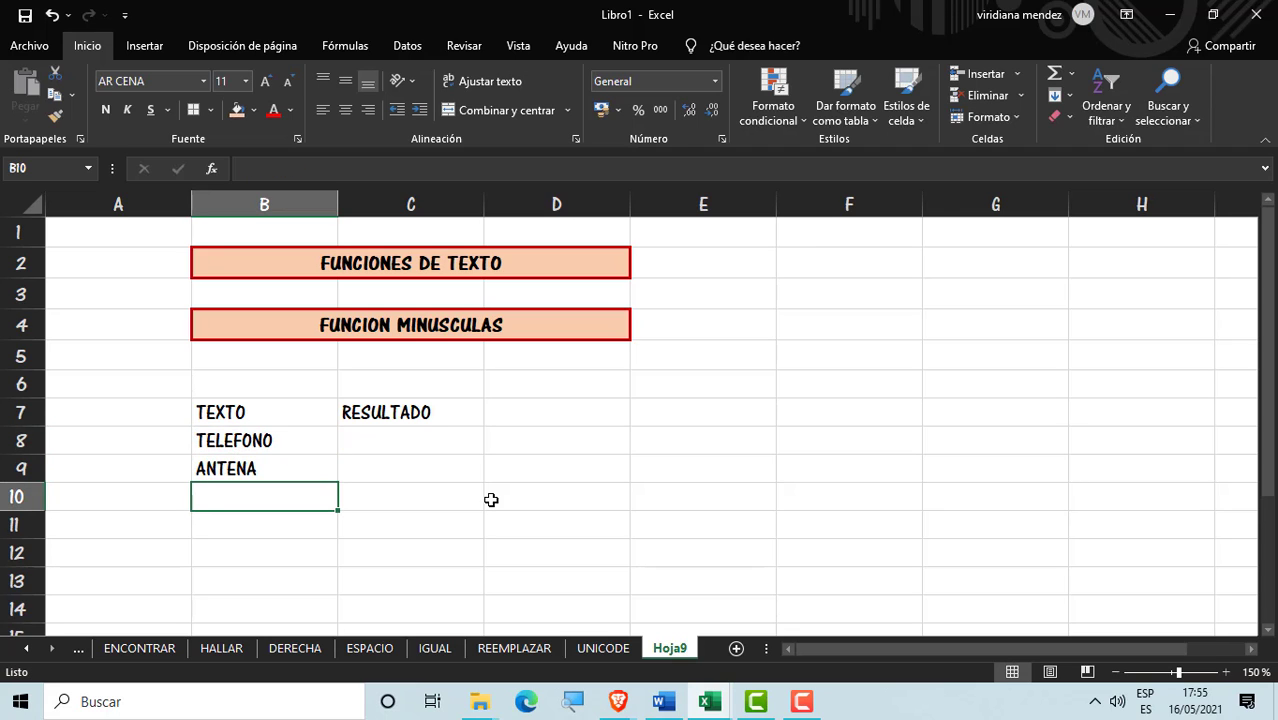
pyautogui.write('CASA')
pyautogui.press('Return')
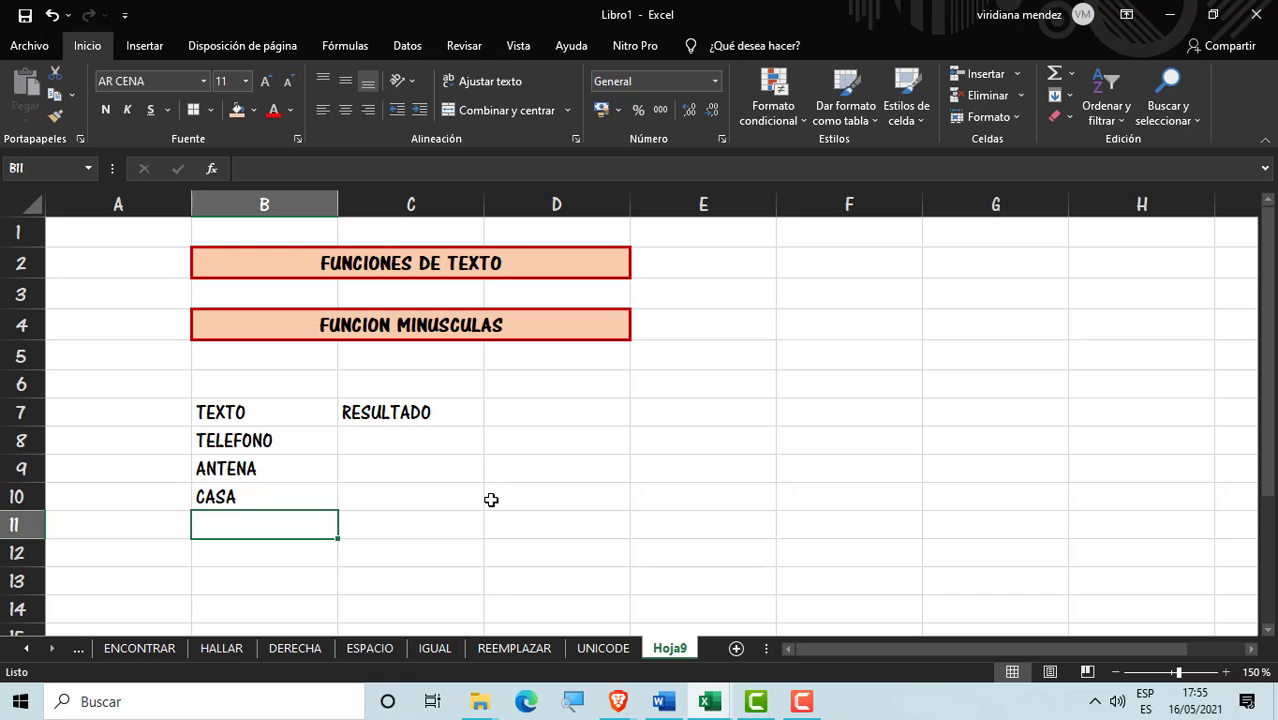
pyautogui.write('c')
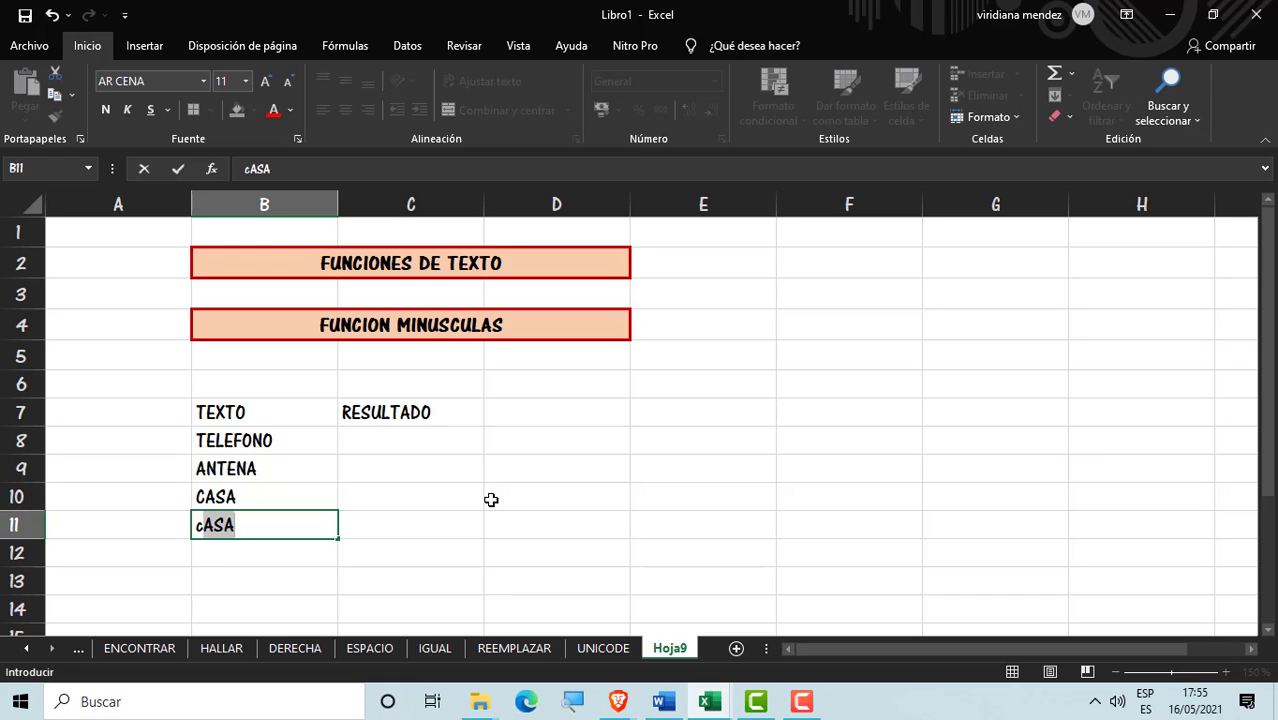
pyautogui.write('Al')
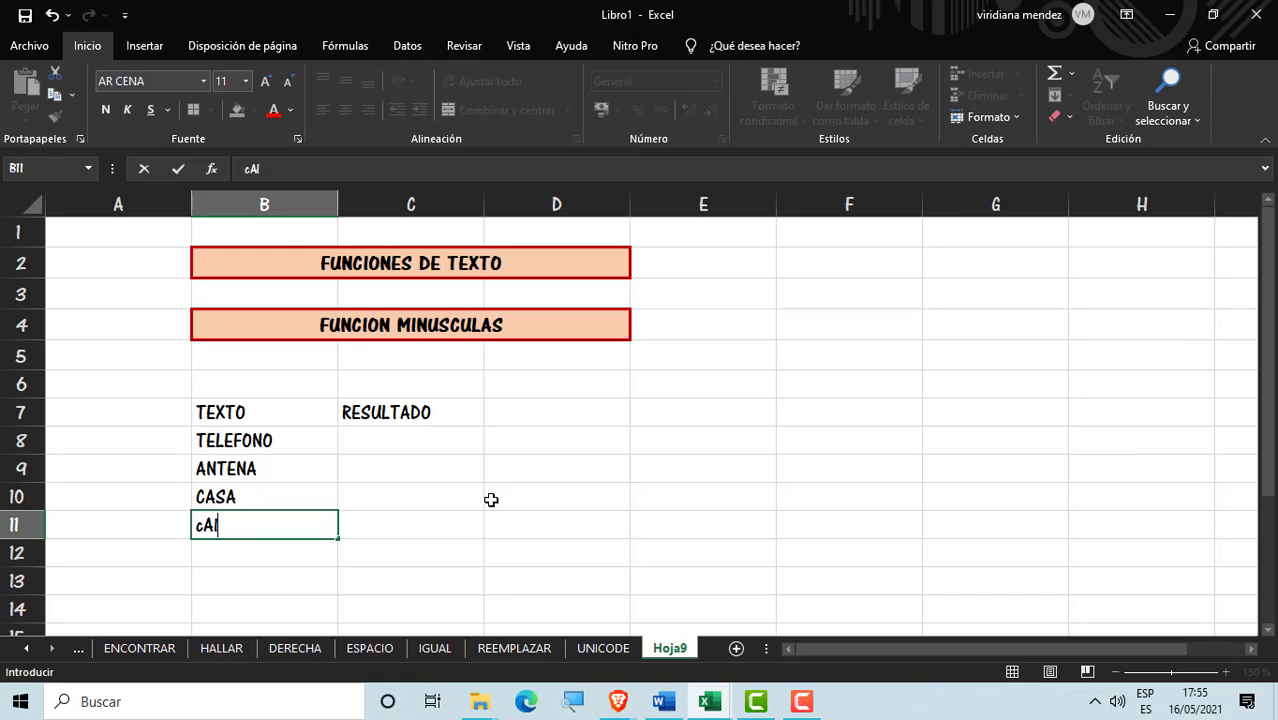
pyautogui.write('LE')
pyautogui.press('BackSpace')
pyautogui.write('e')
pyautogui.press('Return')
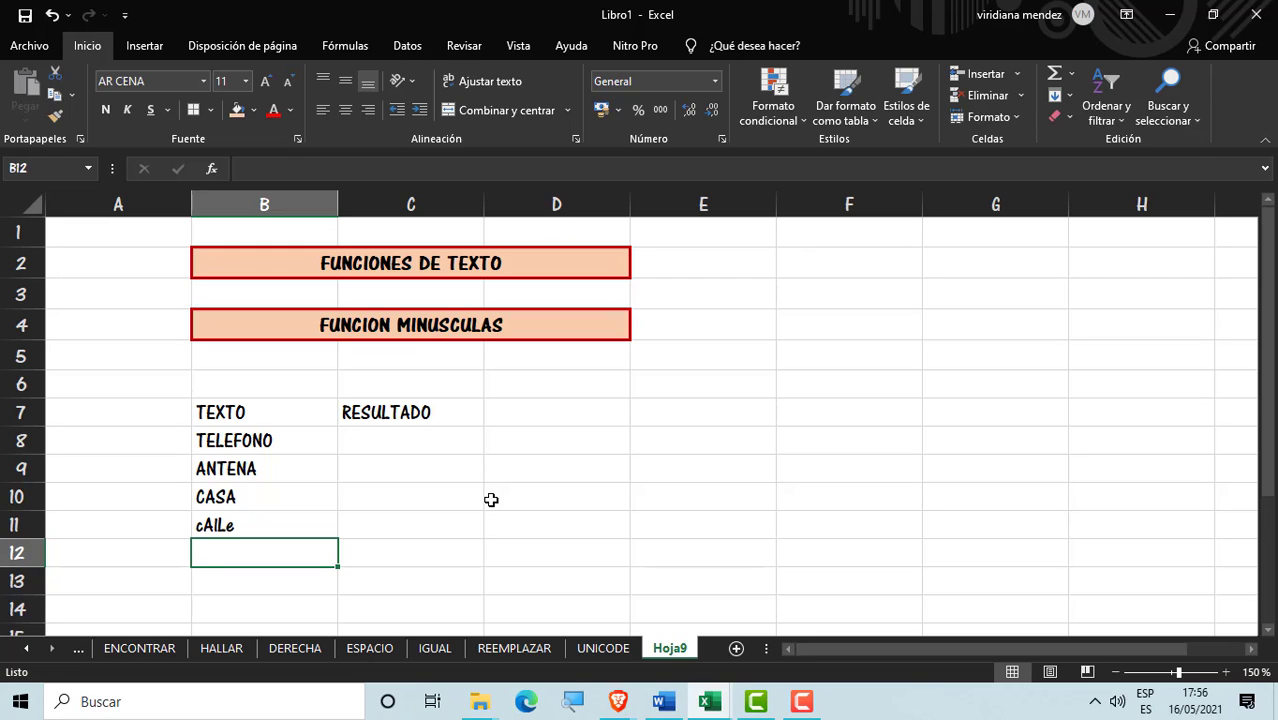
pyautogui.write('eX')
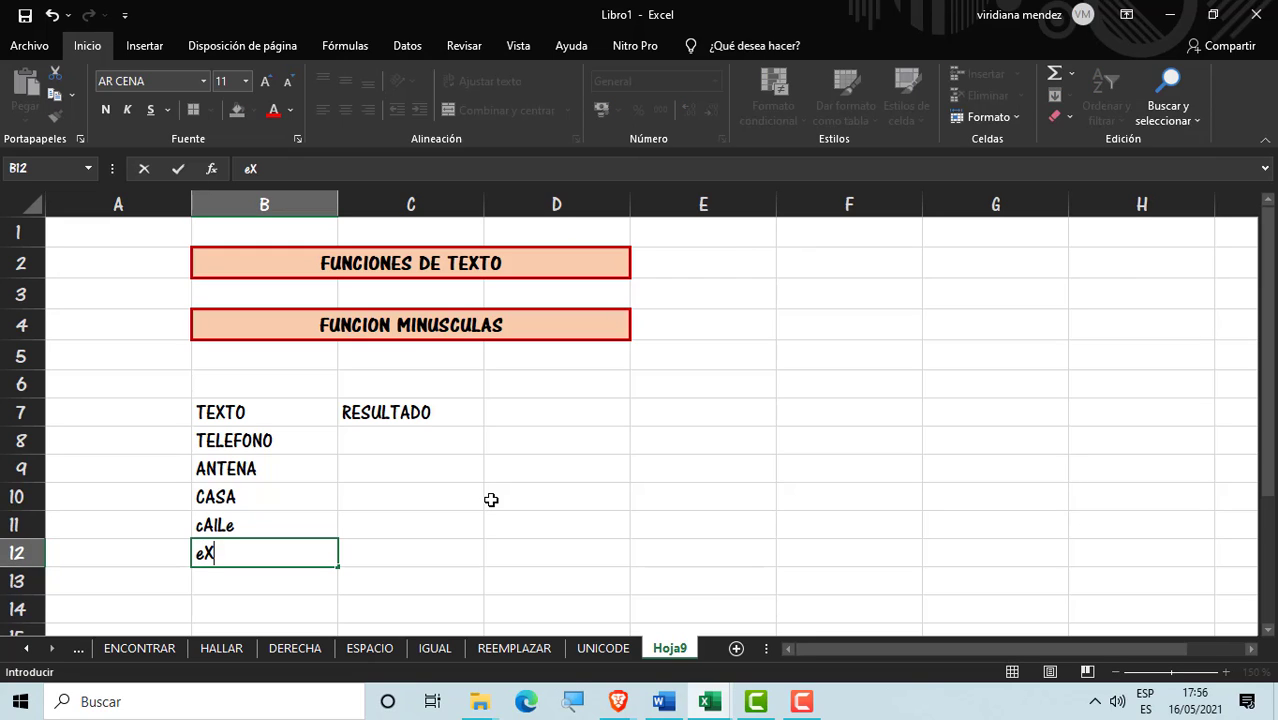
pyautogui.write('Cel')
pyautogui.click(491, 499)
# Step: Enter a MINUSC formula in C8 that takes its text from cell B8
pyautogui.click(406, 443)
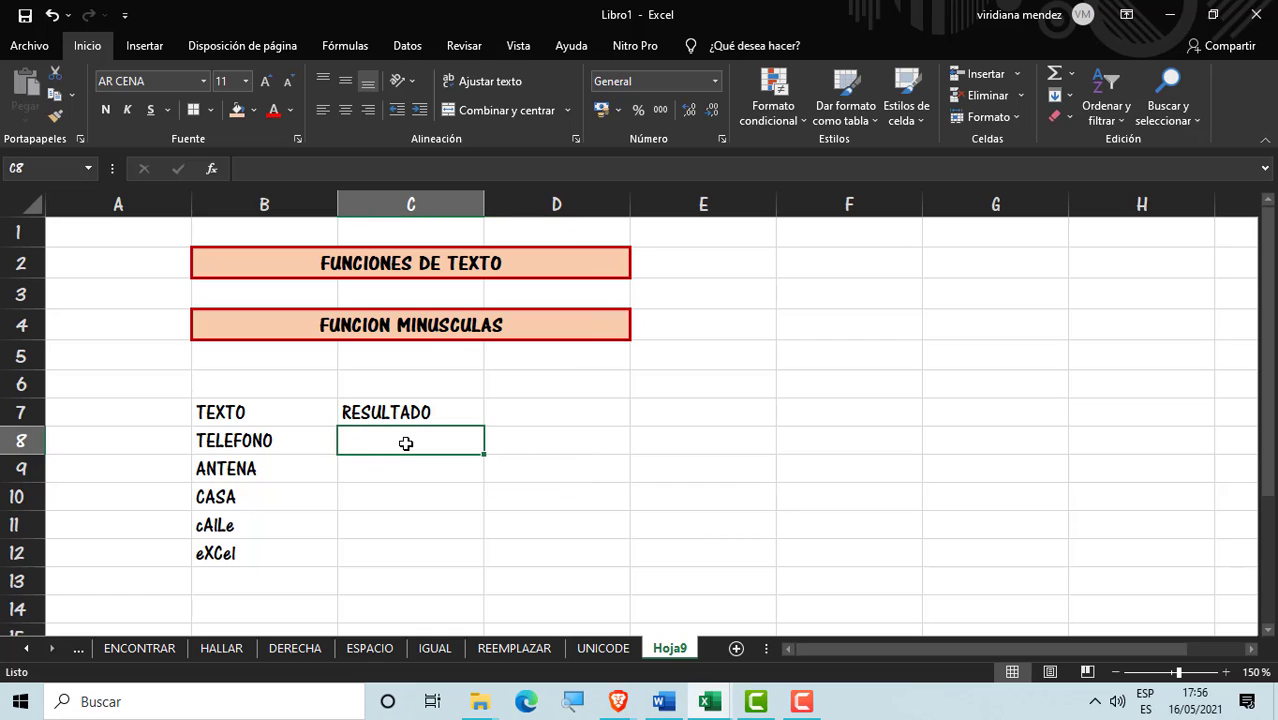
pyautogui.write('=')
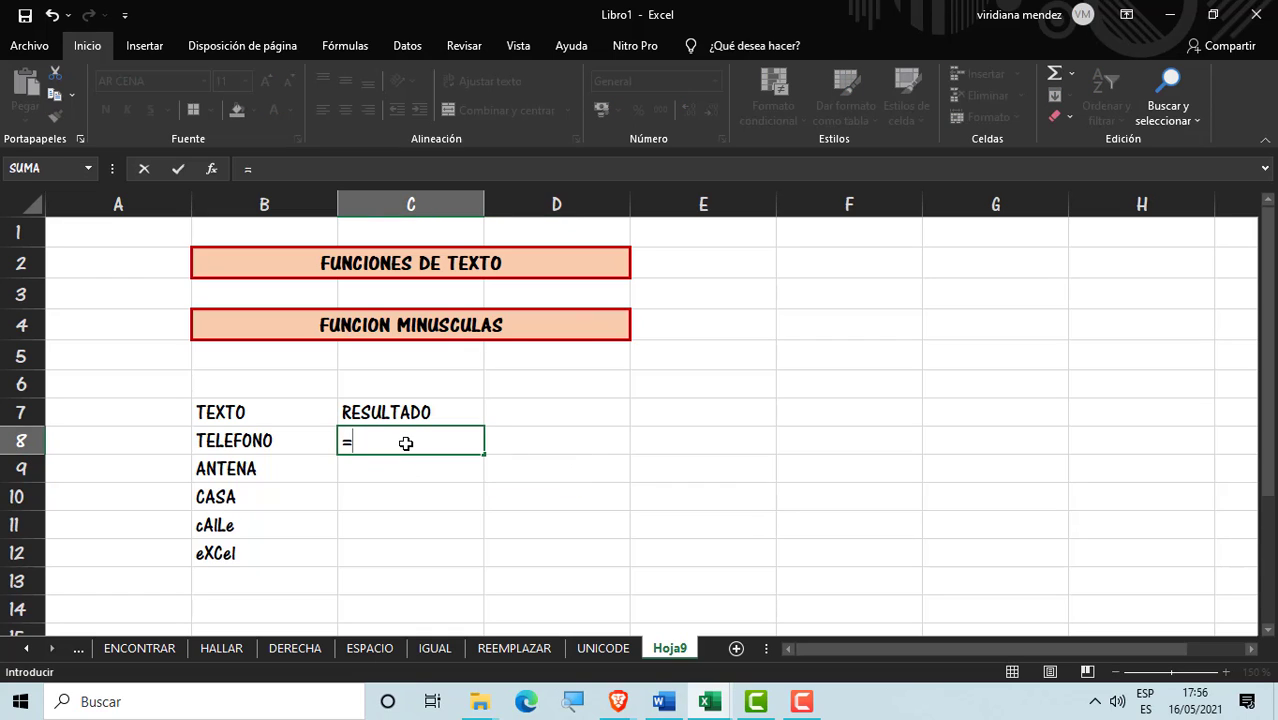
pyautogui.write('MI')
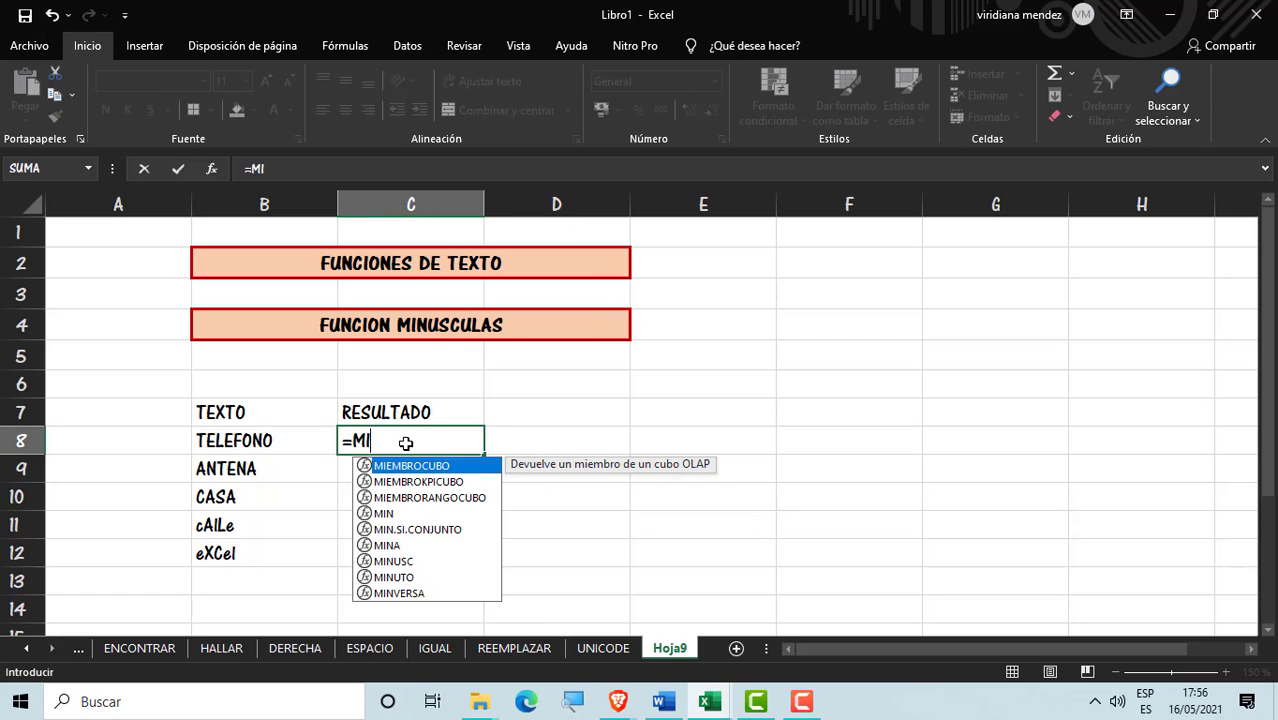
pyautogui.doubleClick(400, 561)
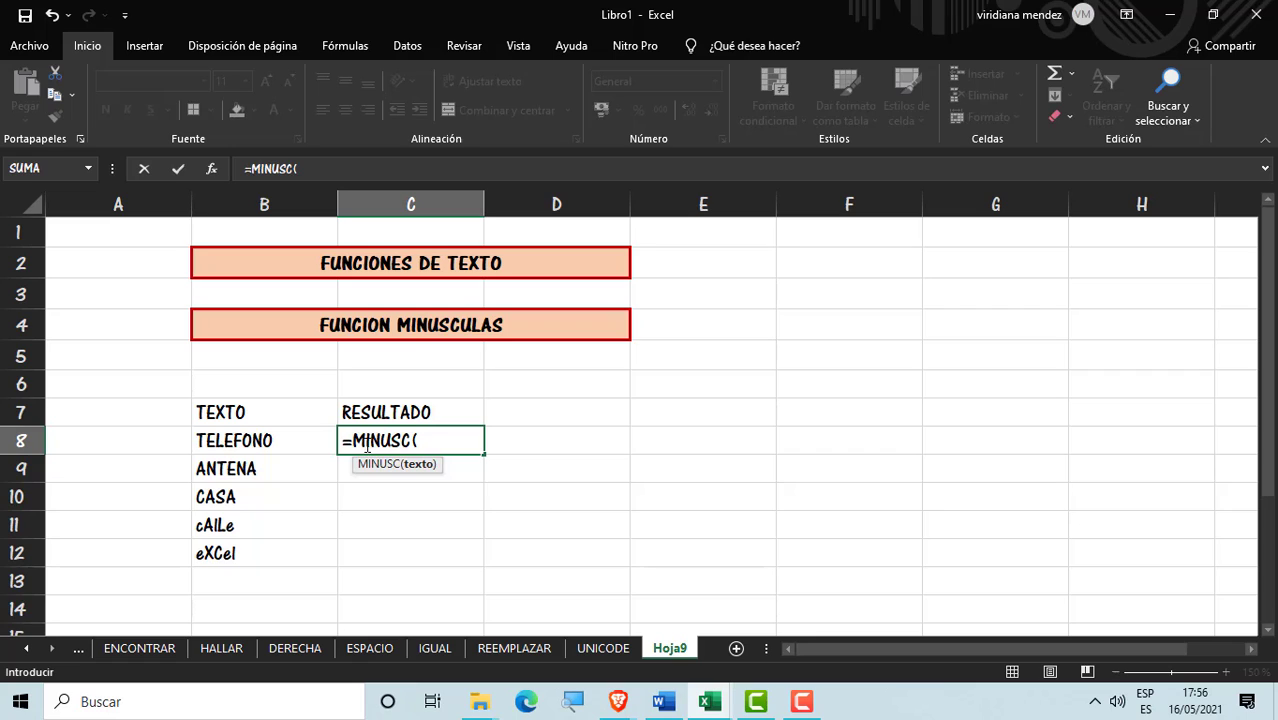
pyautogui.click(291, 440)
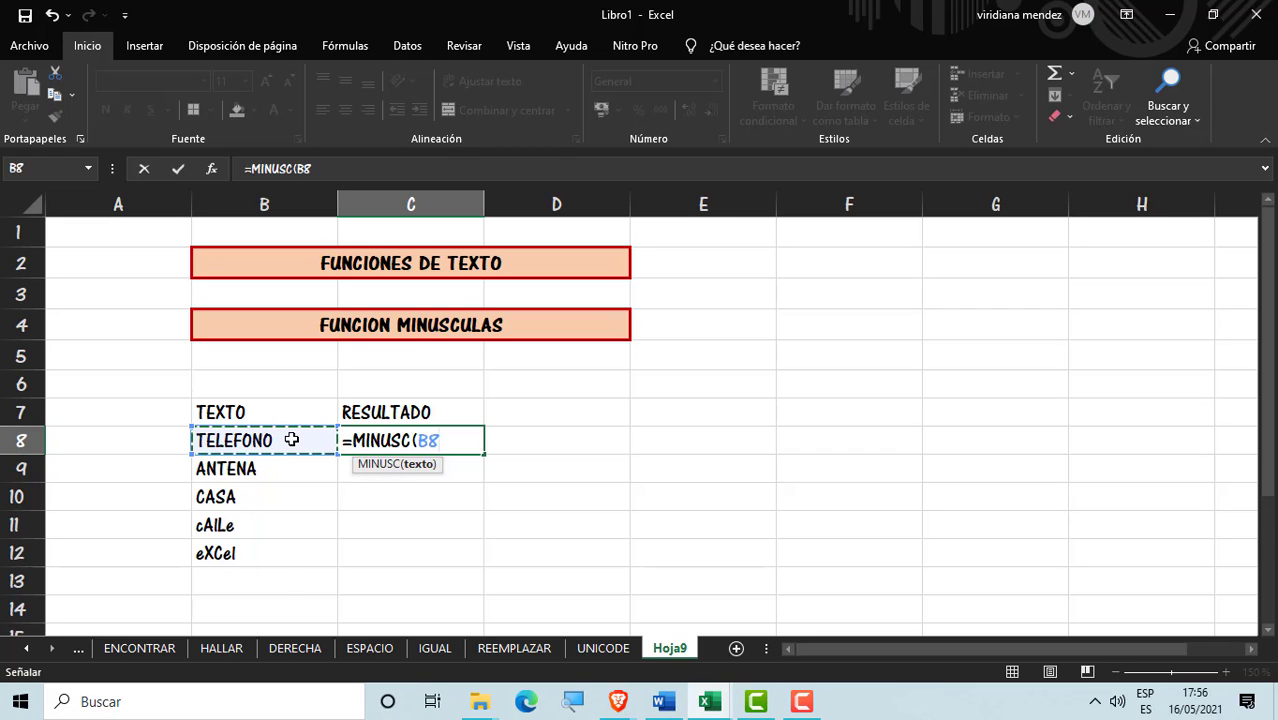
pyautogui.press('Return')
# Step: Copy the MINUSC formula from C8 down through C12
pyautogui.click(360, 432)
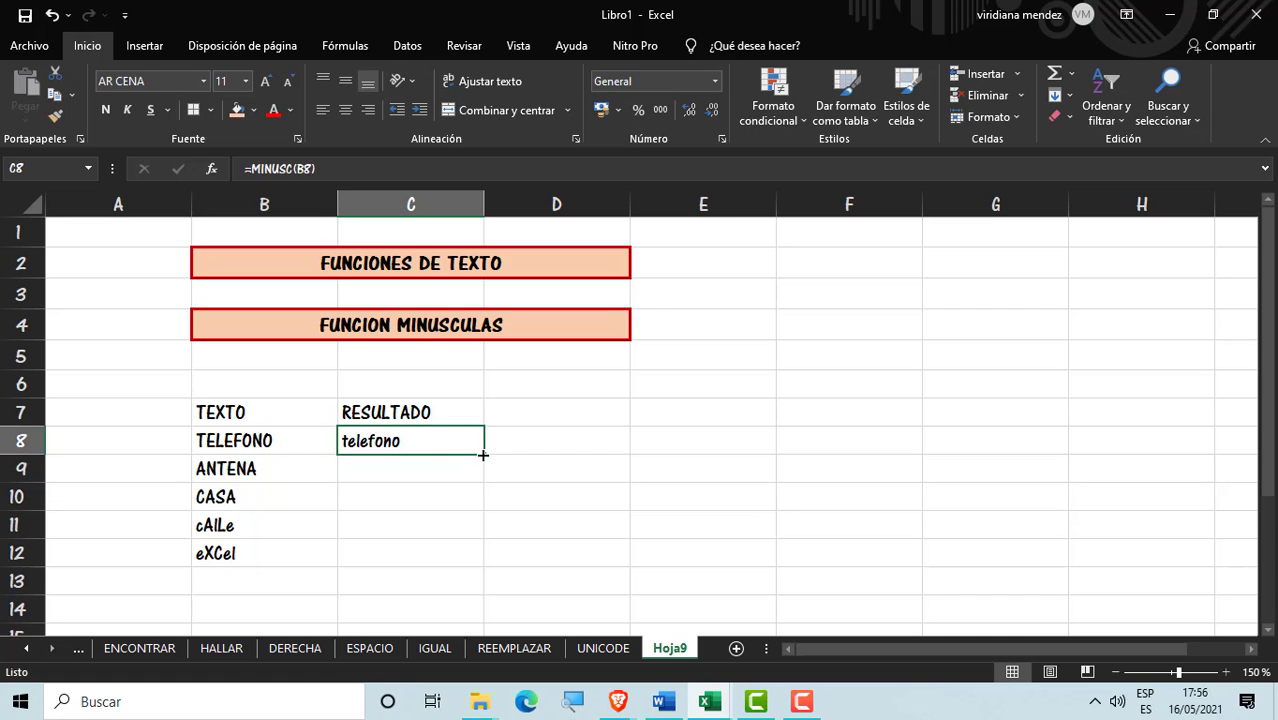
pyautogui.moveTo(484, 455); pyautogui.dragTo(466, 566)
pyautogui.click(499, 504)
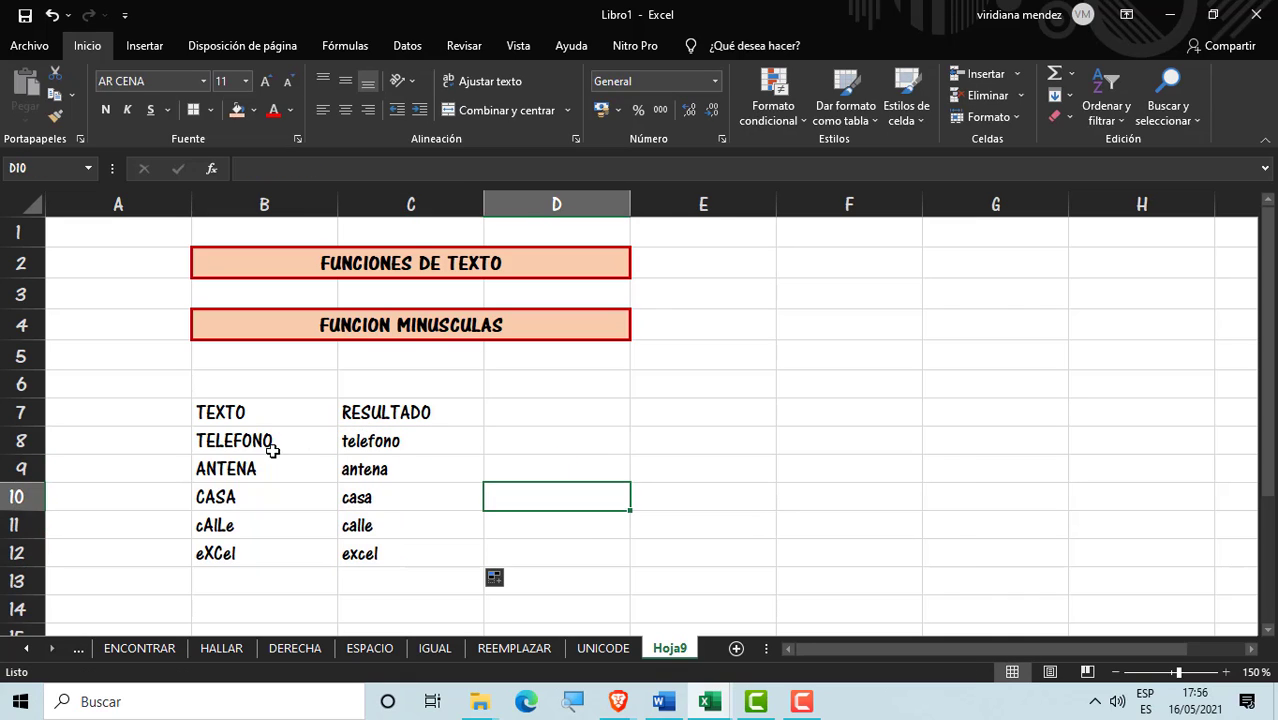
# Step: Center the contents of the MINUSCULAS table B7:C12 and put red borders around all its cells
pyautogui.moveTo(250, 405); pyautogui.dragTo(452, 548)
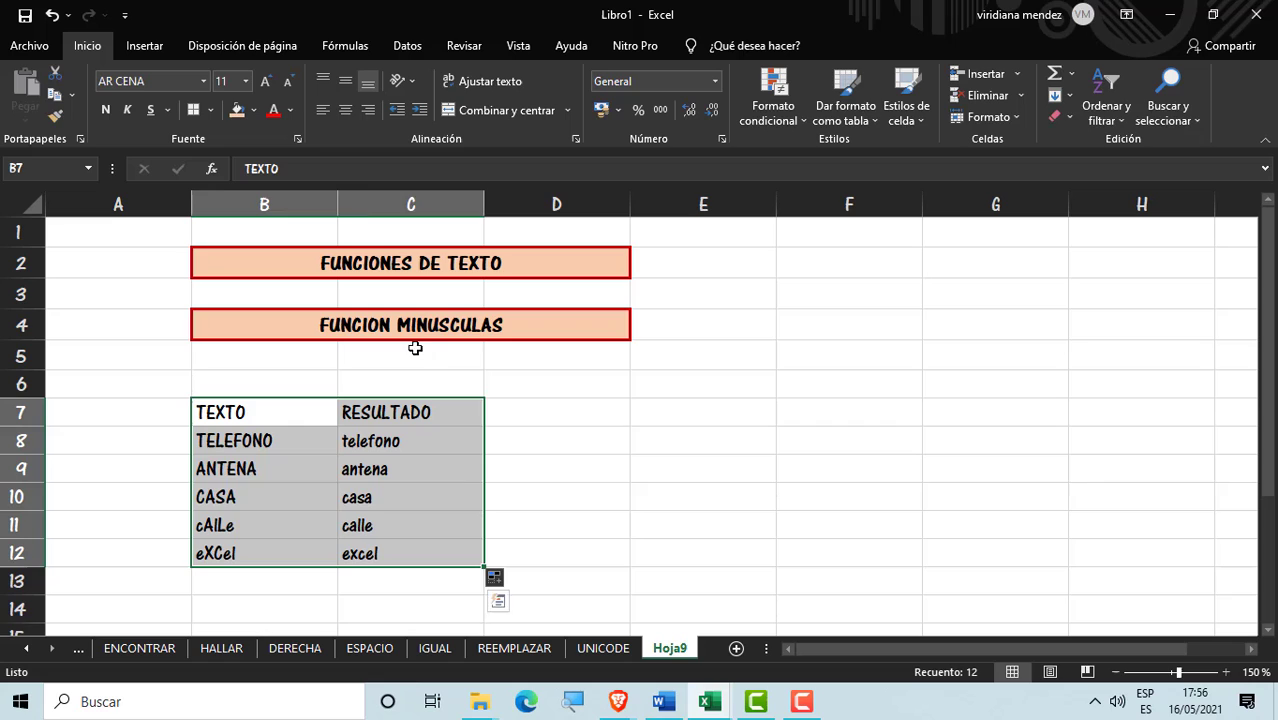
pyautogui.click(344, 111)
pyautogui.click(195, 109)
pyautogui.click(348, 486)
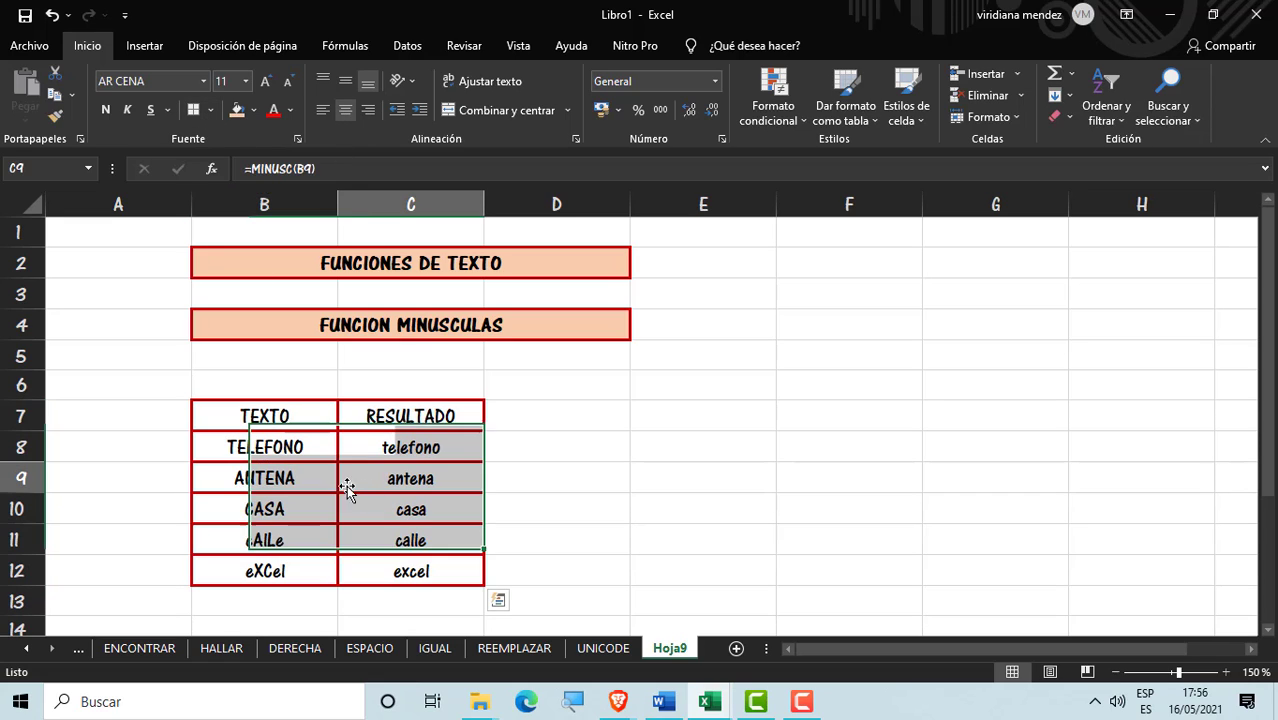
# Step: Fill the header cells B7:C7 with light orange and make their text bold
pyautogui.moveTo(303, 416); pyautogui.dragTo(375, 415)
pyautogui.click(228, 113)
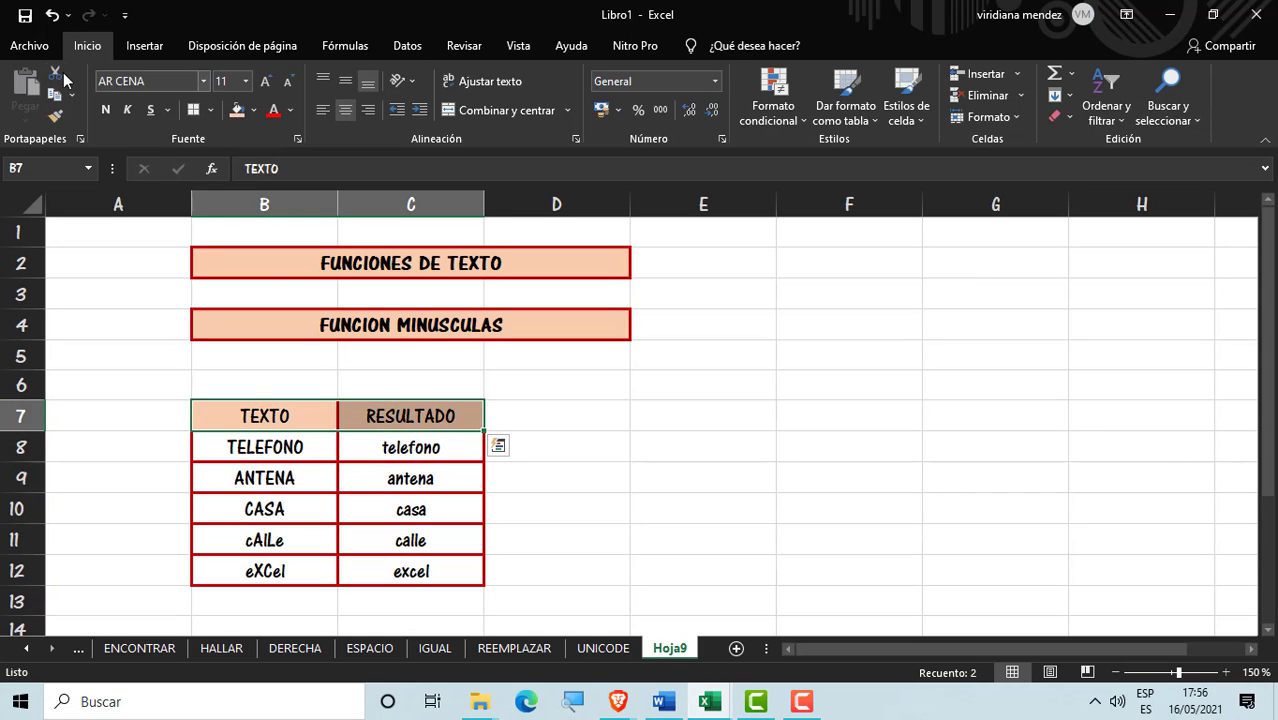
pyautogui.hotkey('ctrl', 'n')
pyautogui.click(565, 466)
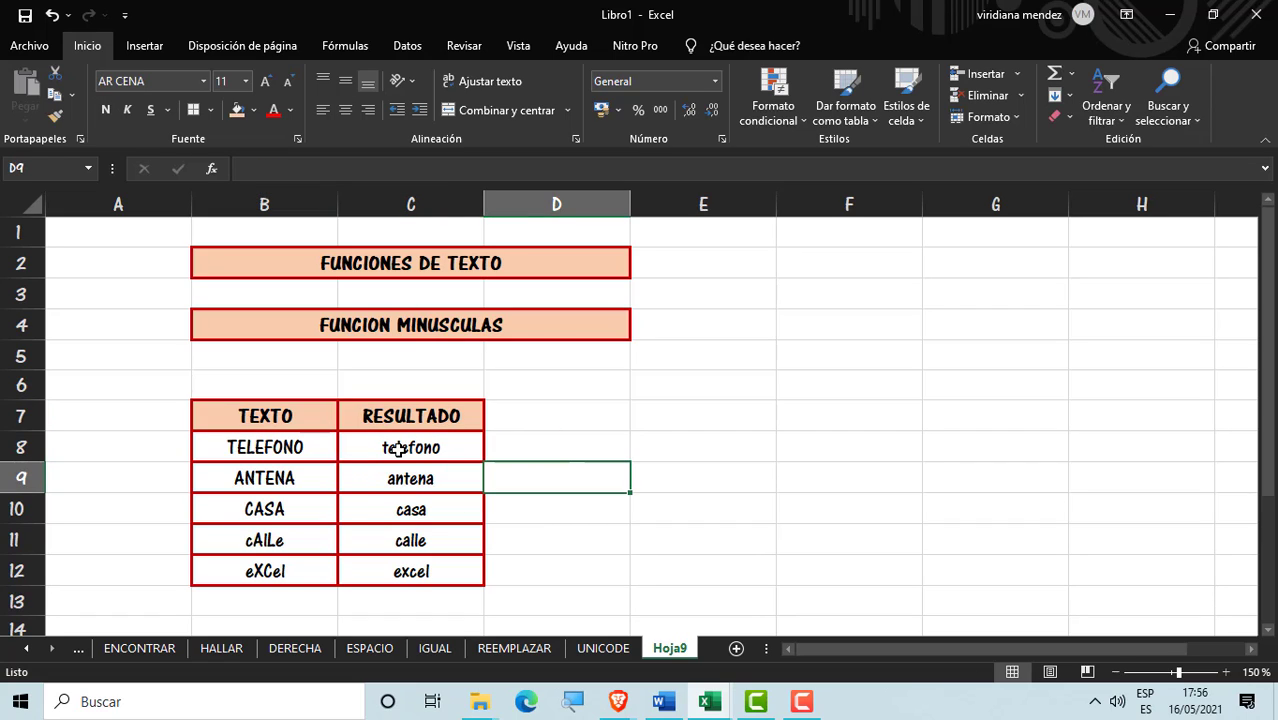
pyautogui.click(507, 561)
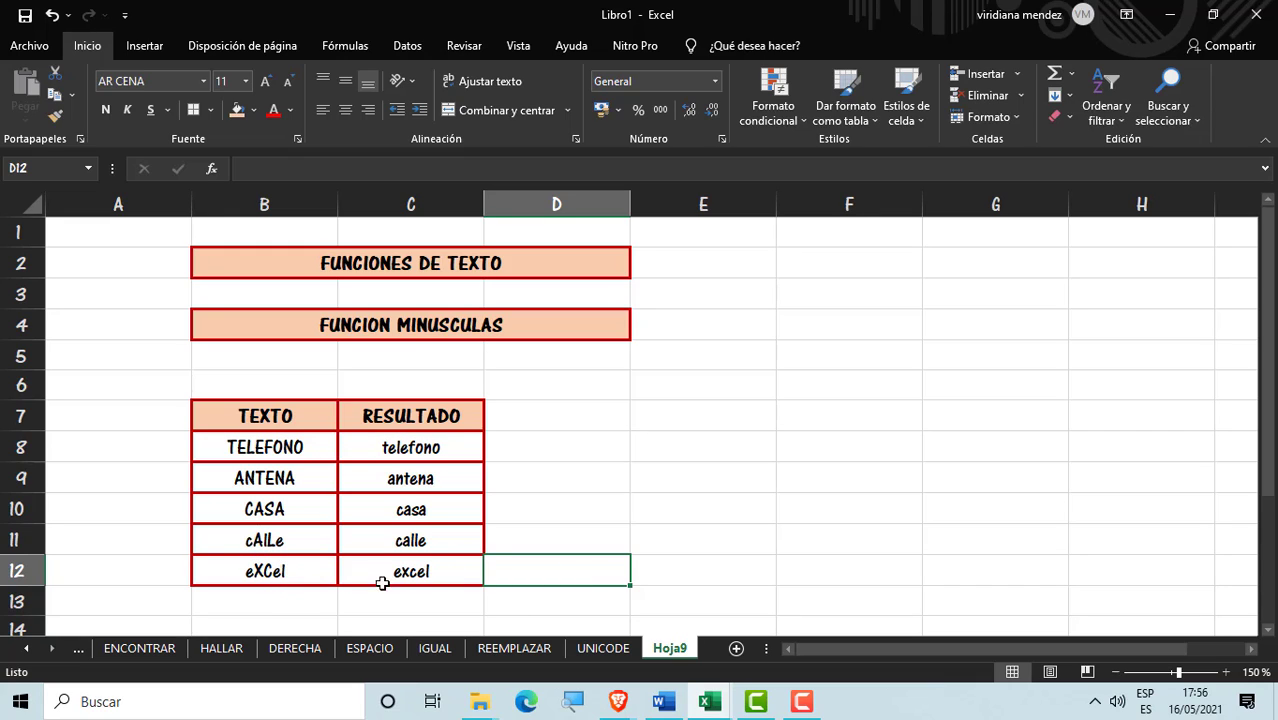
pyautogui.click(616, 486)
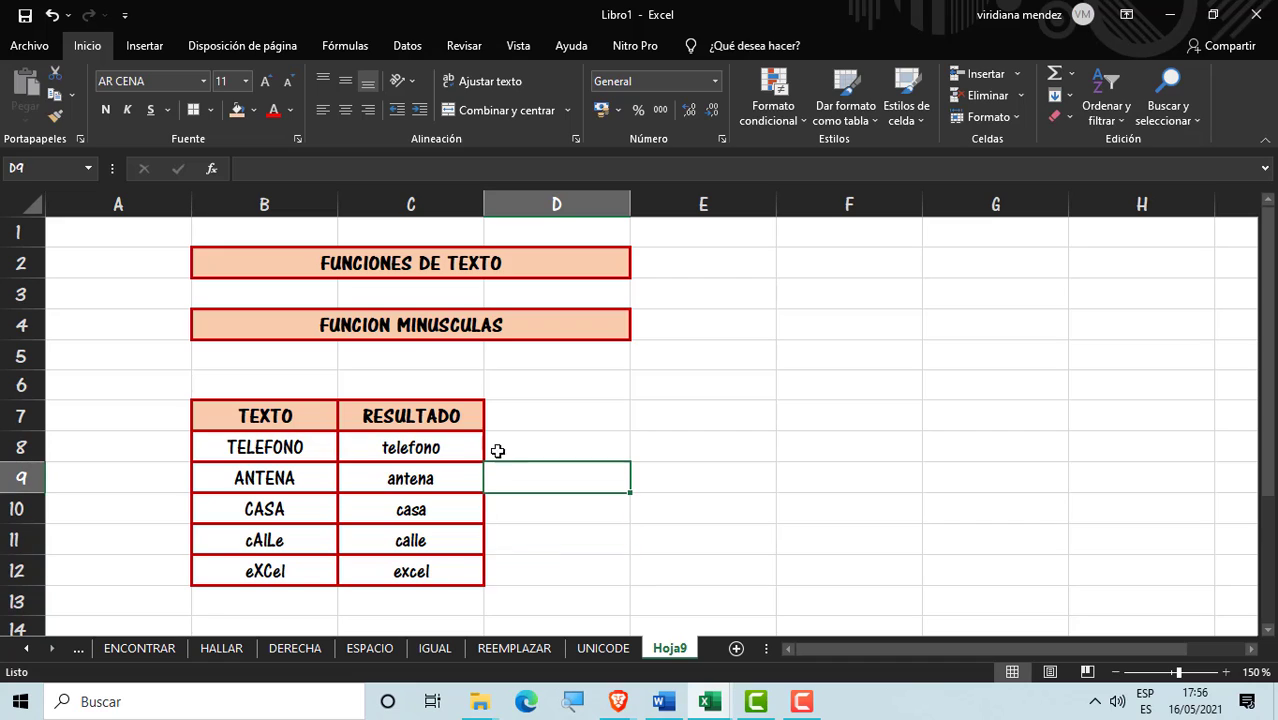
pyautogui.click(585, 437)
pyautogui.click(670, 432)
pyautogui.click(663, 416)
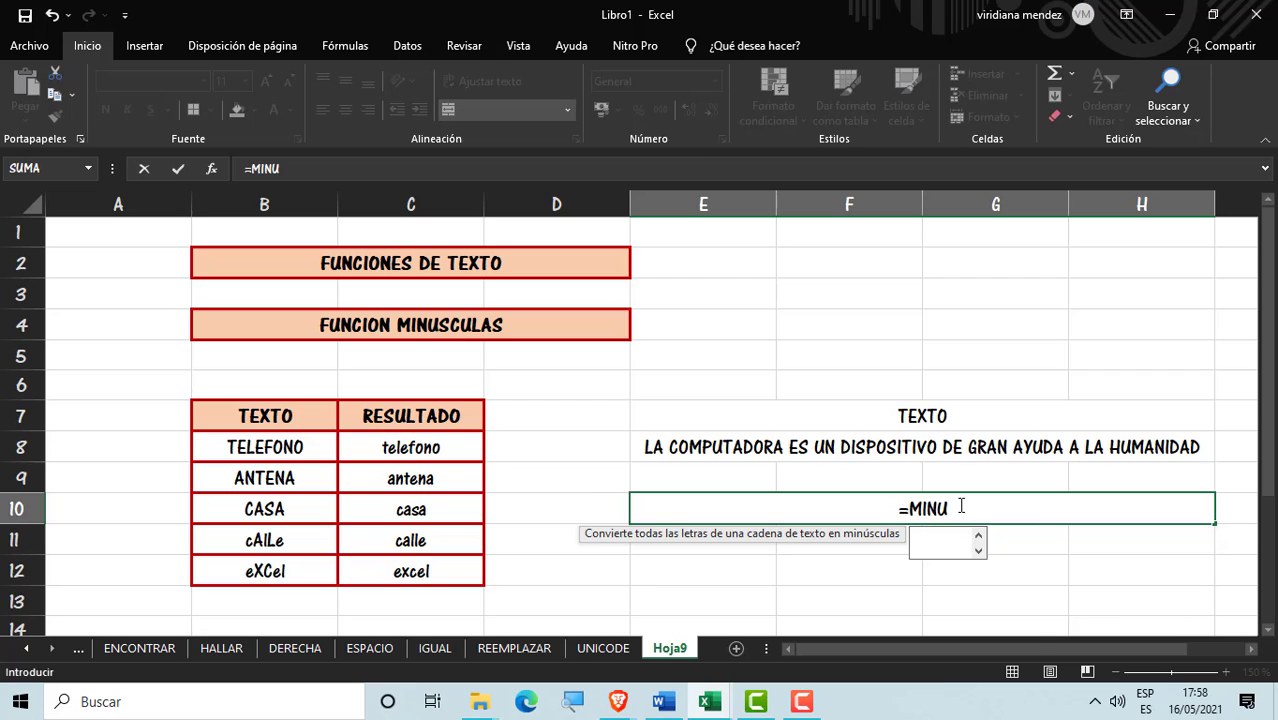
# Step: Discard the unfinished formula in E10 and copy the whole sentence text from cell E8
pyautogui.press('BackSpace')
pyautogui.press('Escape')
pyautogui.click(933, 478)
pyautogui.click(944, 448)
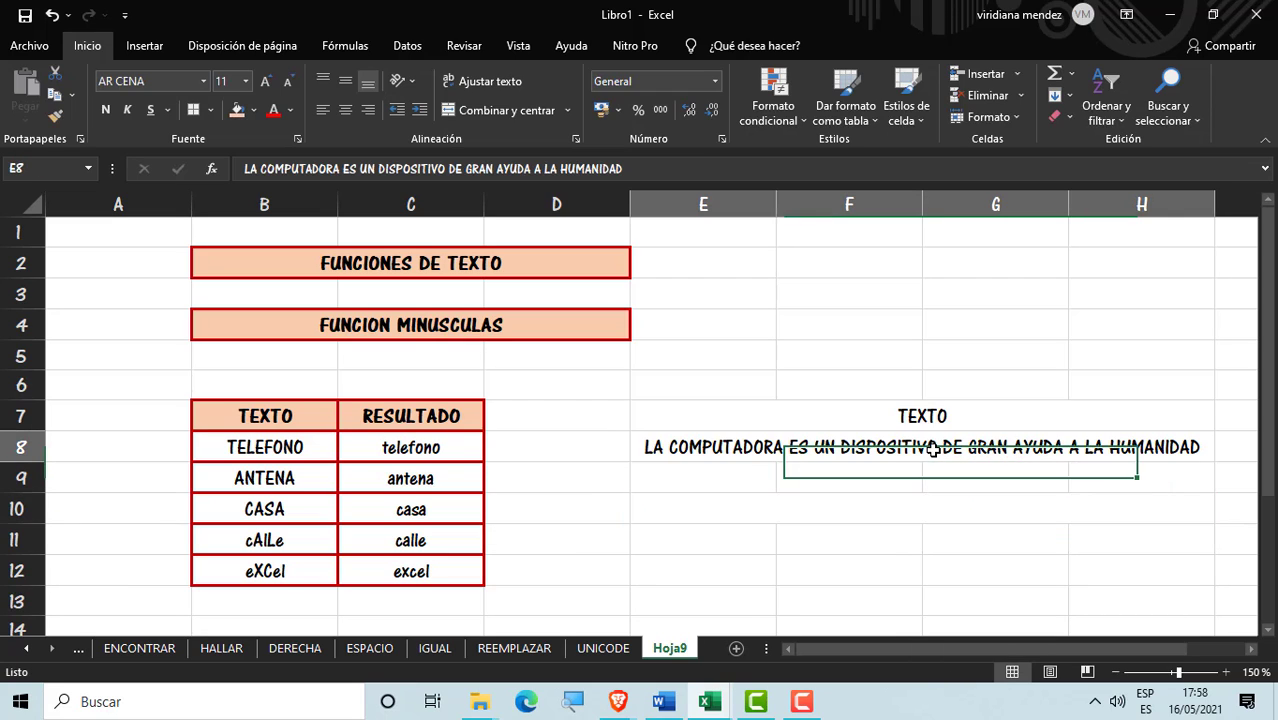
pyautogui.doubleClick(937, 448)
pyautogui.moveTo(645, 449); pyautogui.dragTo(1198, 440)
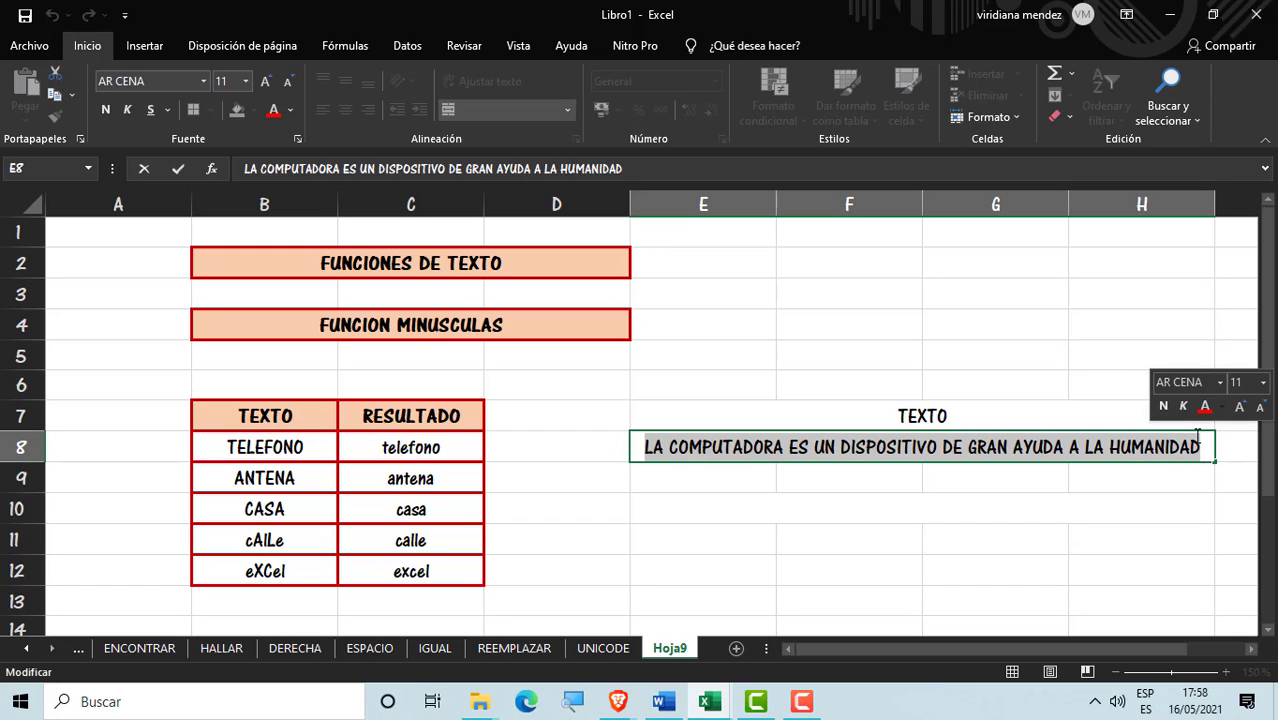
pyautogui.hotkey('ctrl', 'c')
# Step: Enter a MINUSC formula in E10 with the copied sentence pasted between quotation marks as its text
pyautogui.click(871, 515)
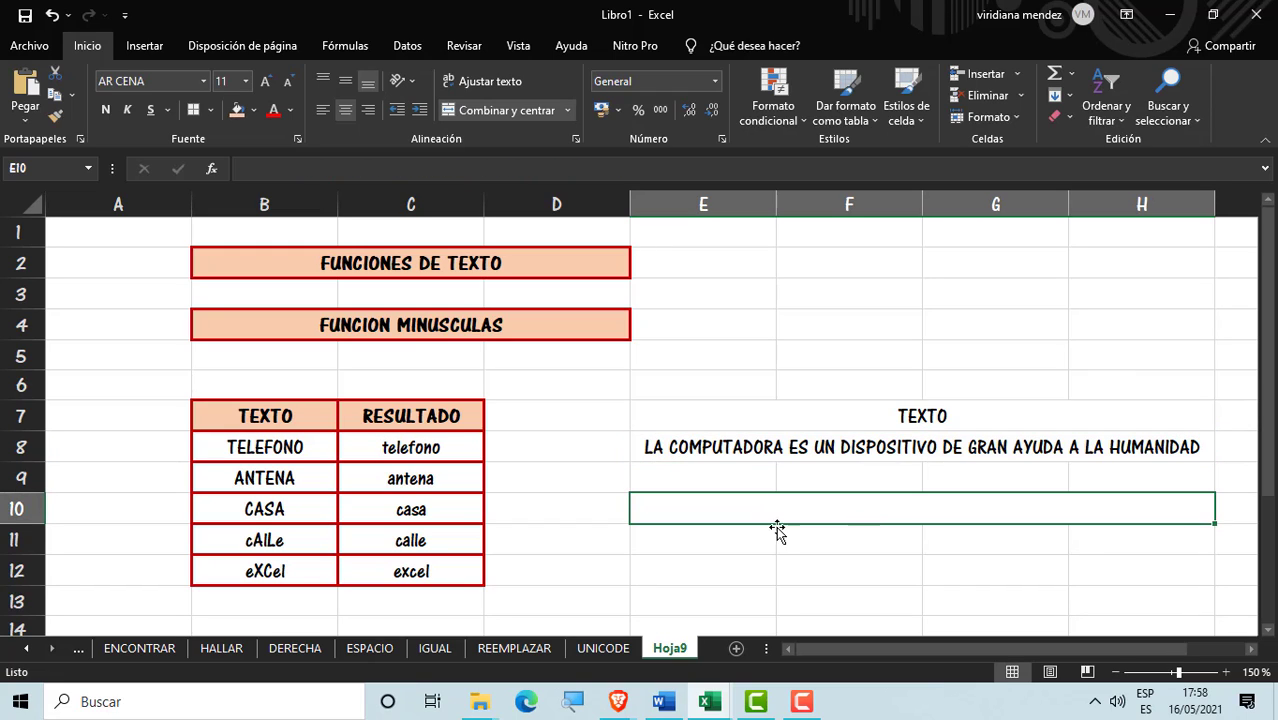
pyautogui.doubleClick(810, 514)
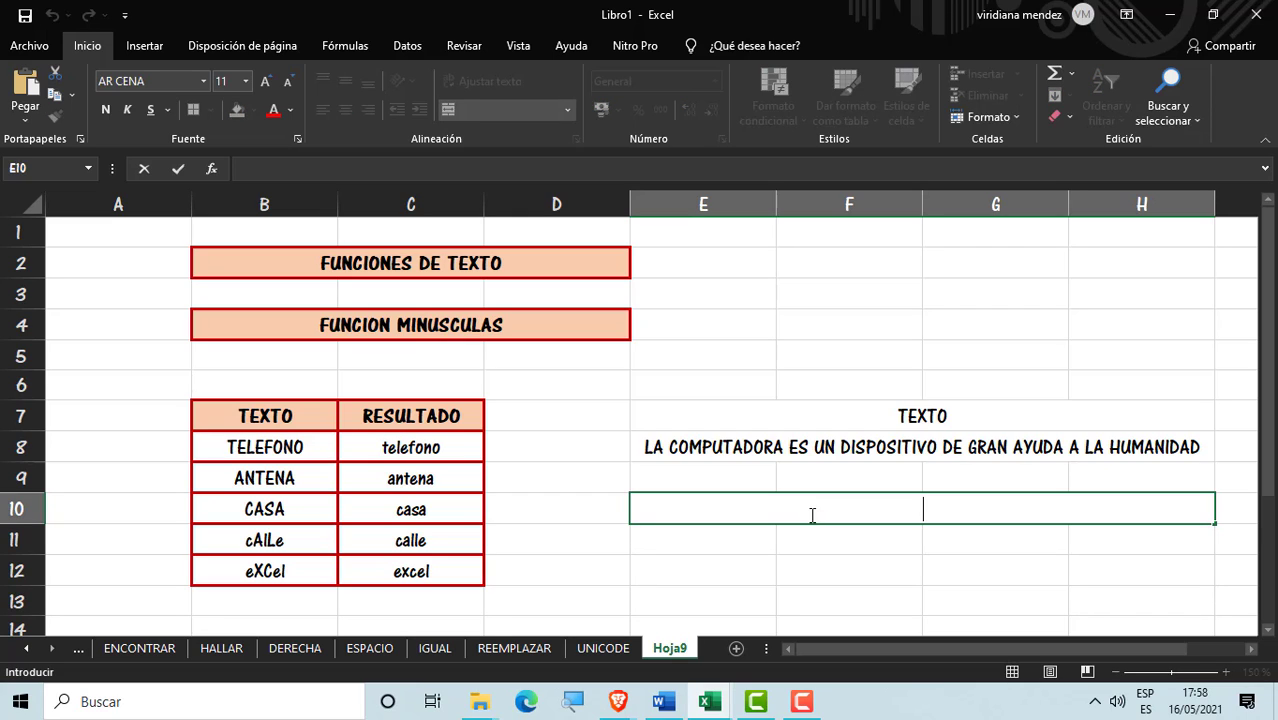
pyautogui.write('=MINU')
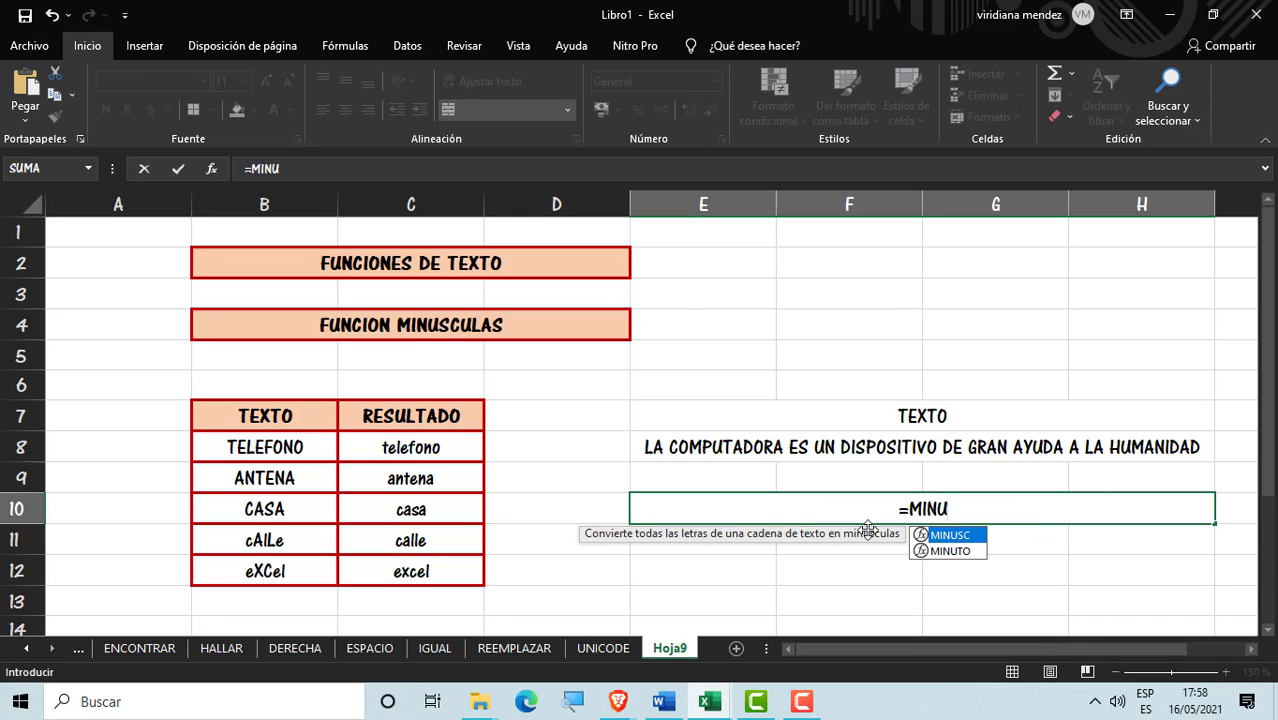
pyautogui.doubleClick(945, 536)
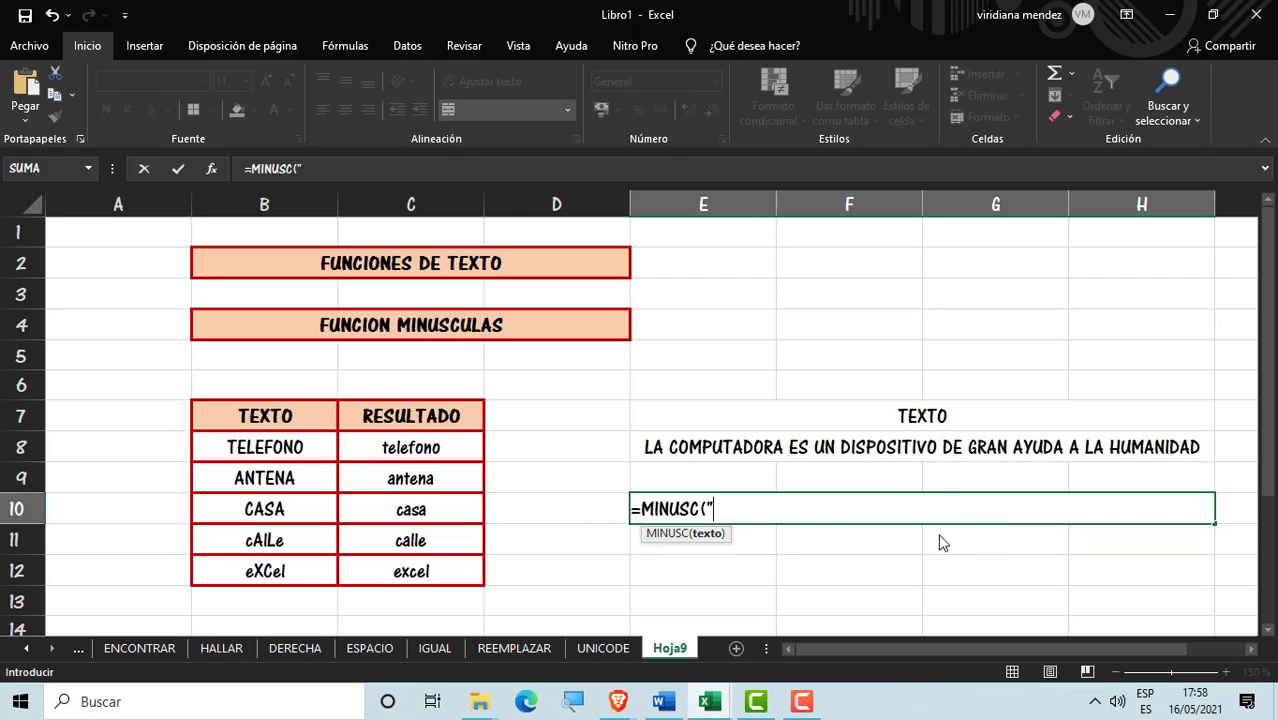
pyautogui.write('"')
pyautogui.hotkey('ctrl', 'v')
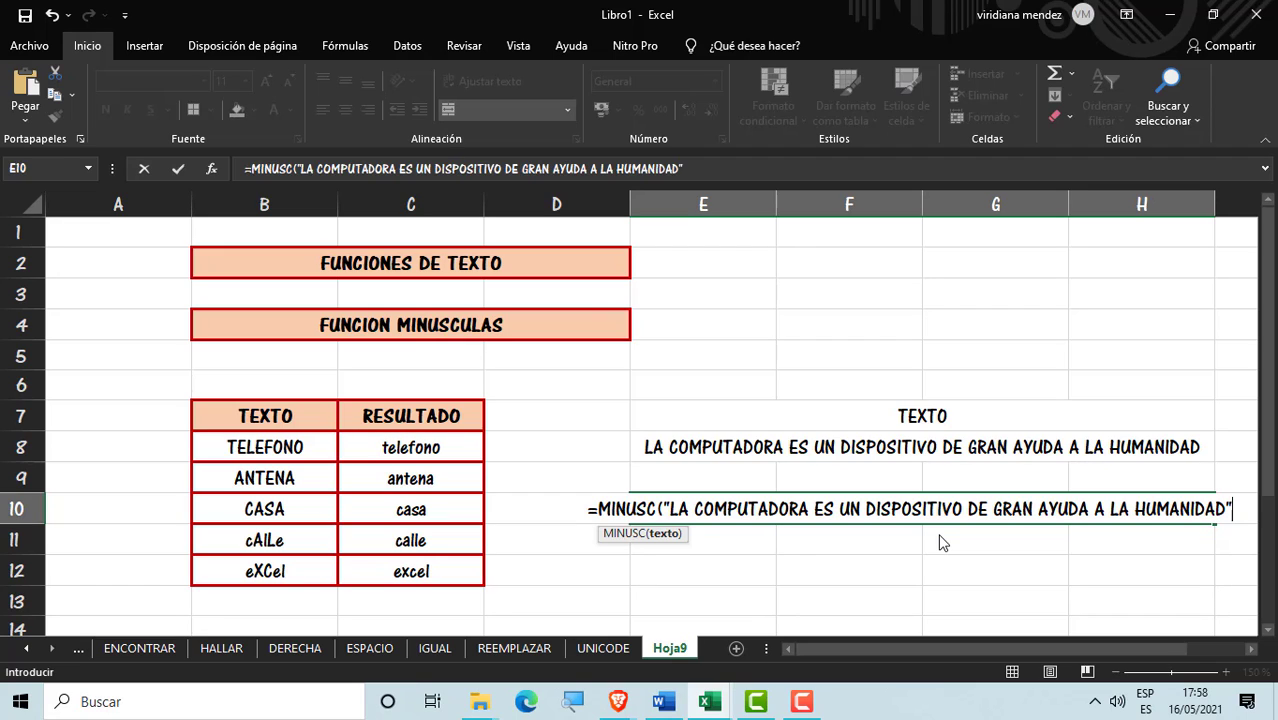
pyautogui.press('Return')
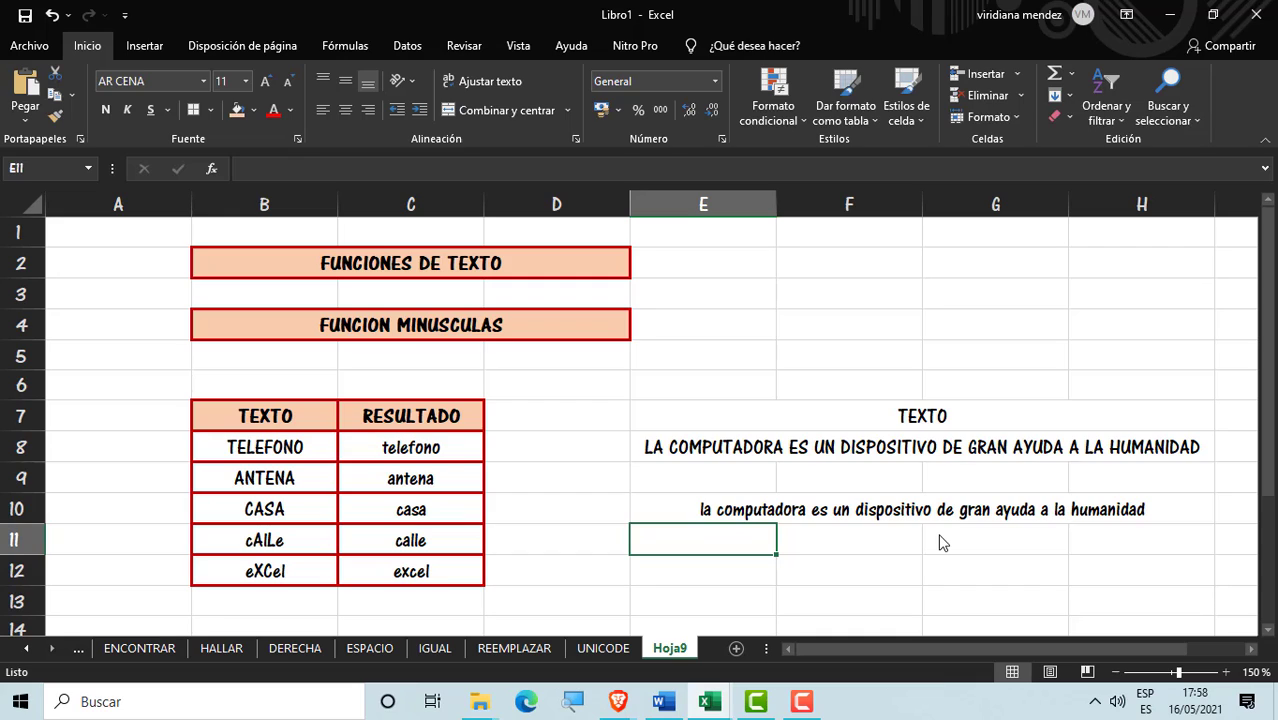
pyautogui.click(965, 505)
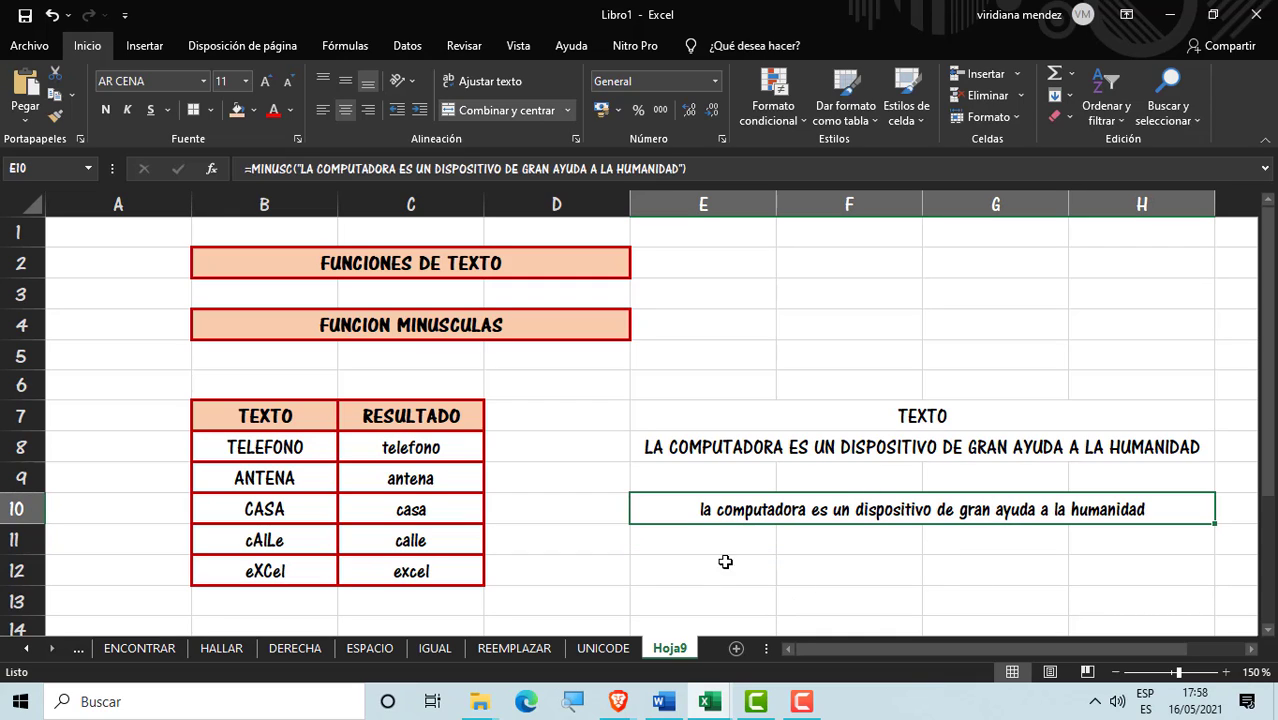
# Step: Put red borders around the TEXTO header and the sentence cell below it, E7:H8
pyautogui.click(863, 560)
pyautogui.click(819, 479)
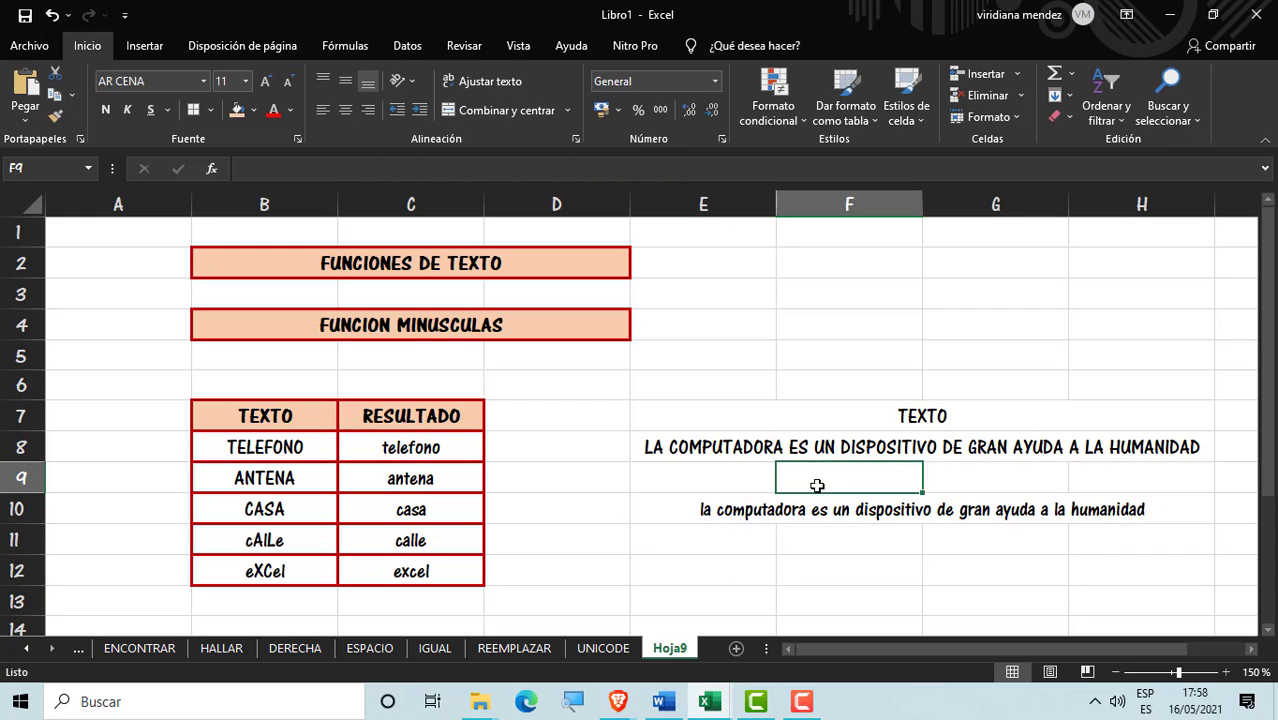
pyautogui.moveTo(864, 414); pyautogui.dragTo(873, 445)
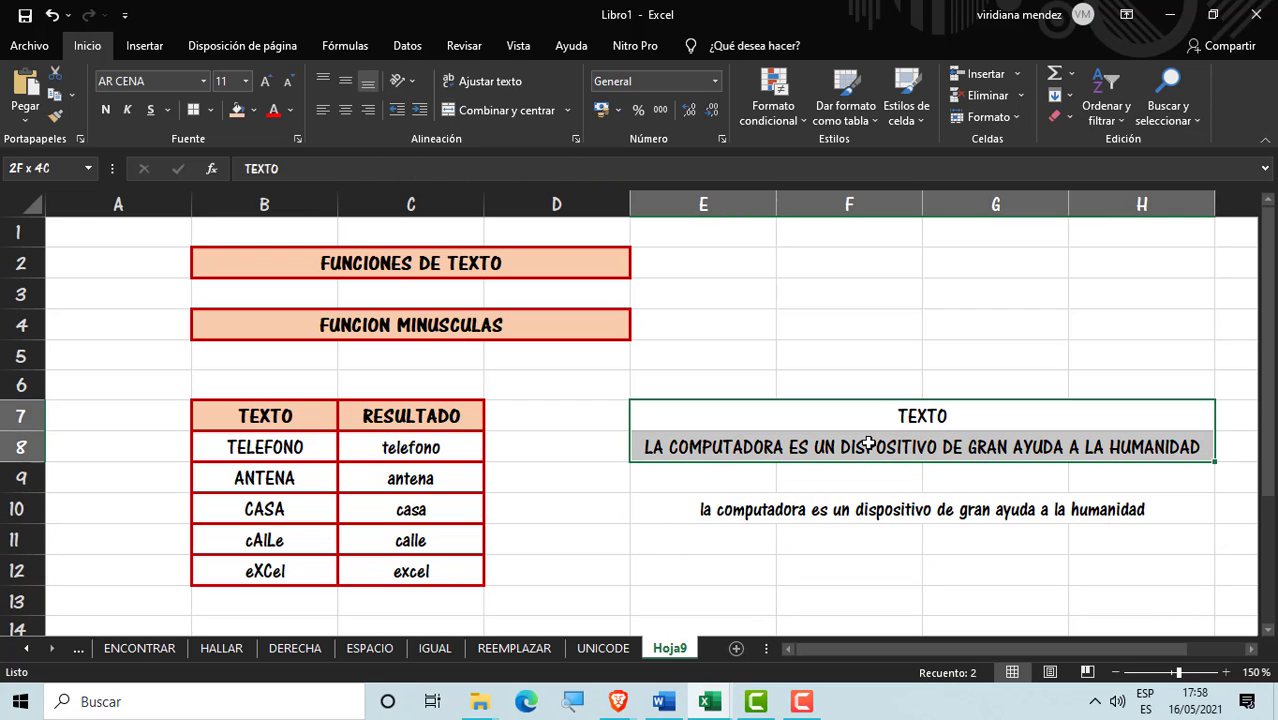
pyautogui.click(196, 110)
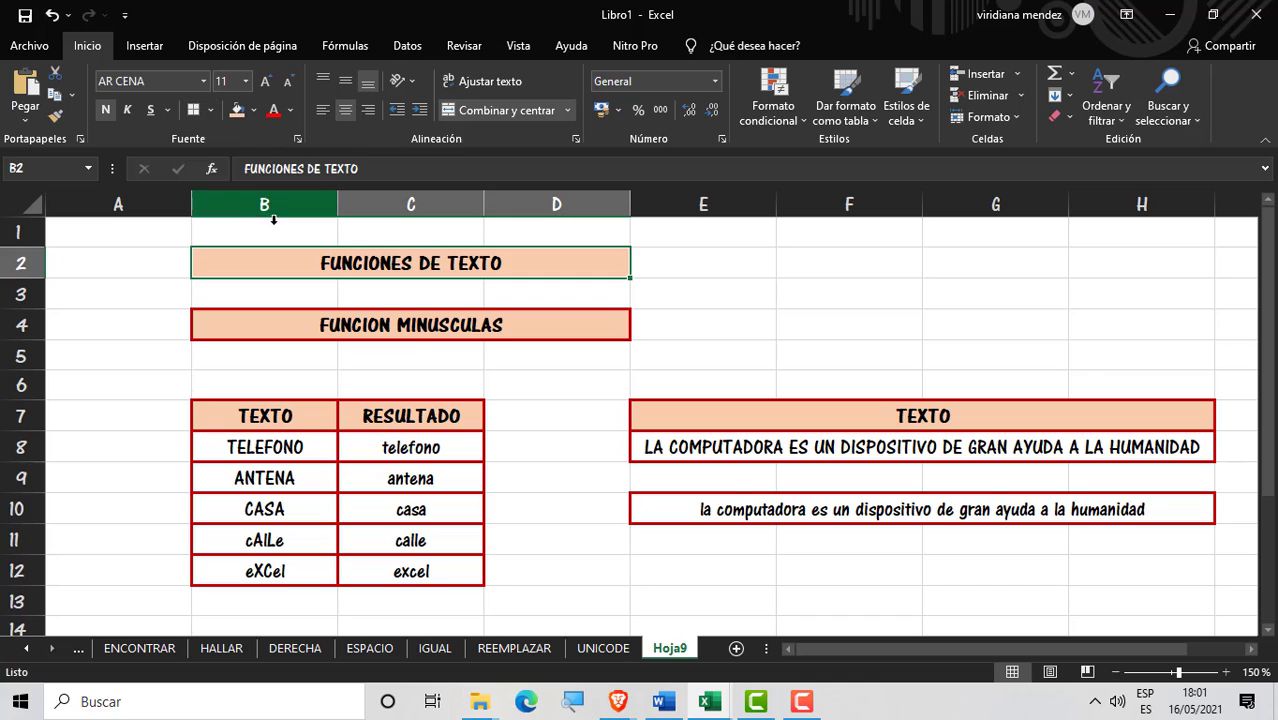
# Step: Copy the title block B2:D4 into a new sheet, starting at cell B3
pyautogui.moveTo(278, 263); pyautogui.dragTo(311, 333)
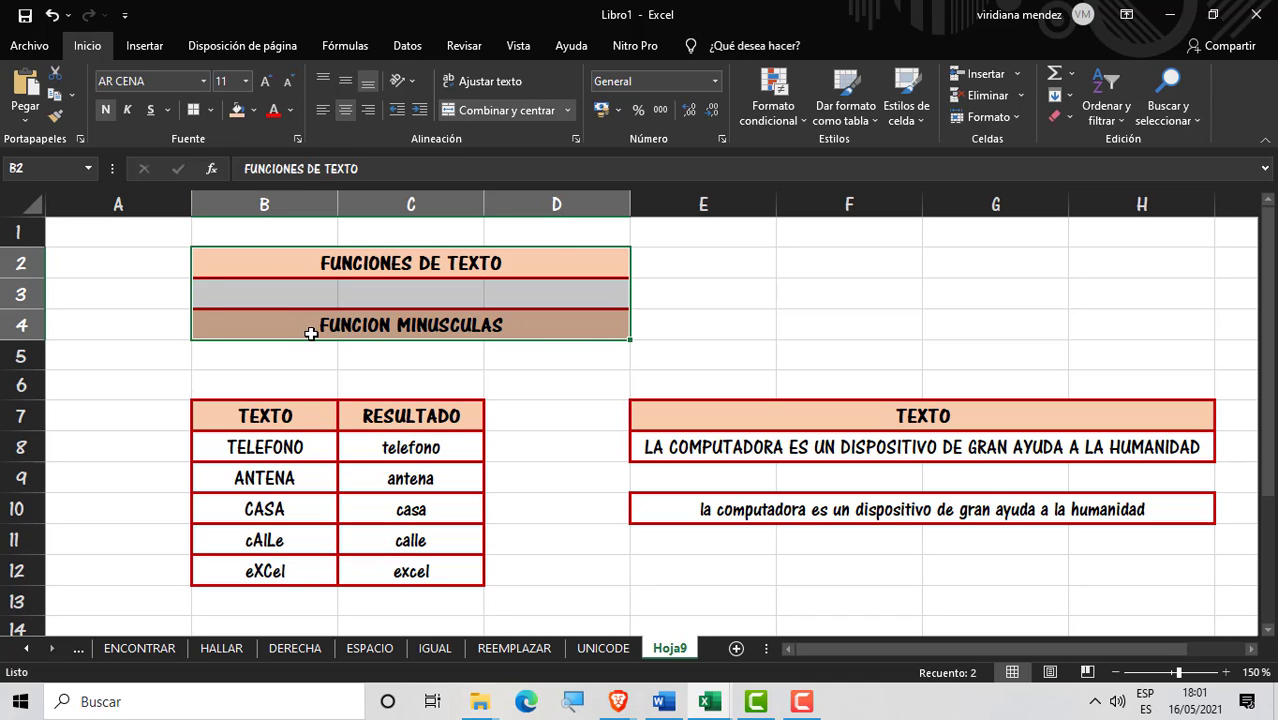
pyautogui.hotkey('ctrl', 'c')
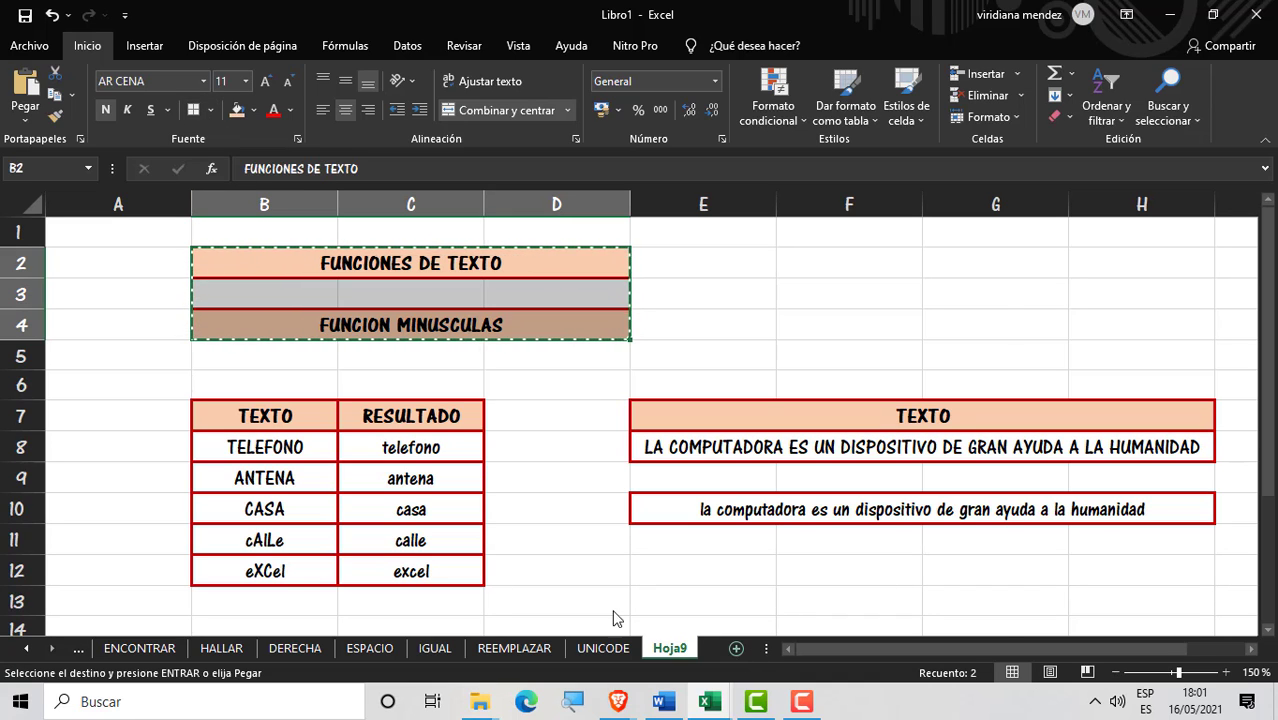
pyautogui.click(736, 648)
pyautogui.moveTo(222, 257); pyautogui.dragTo(381, 295)
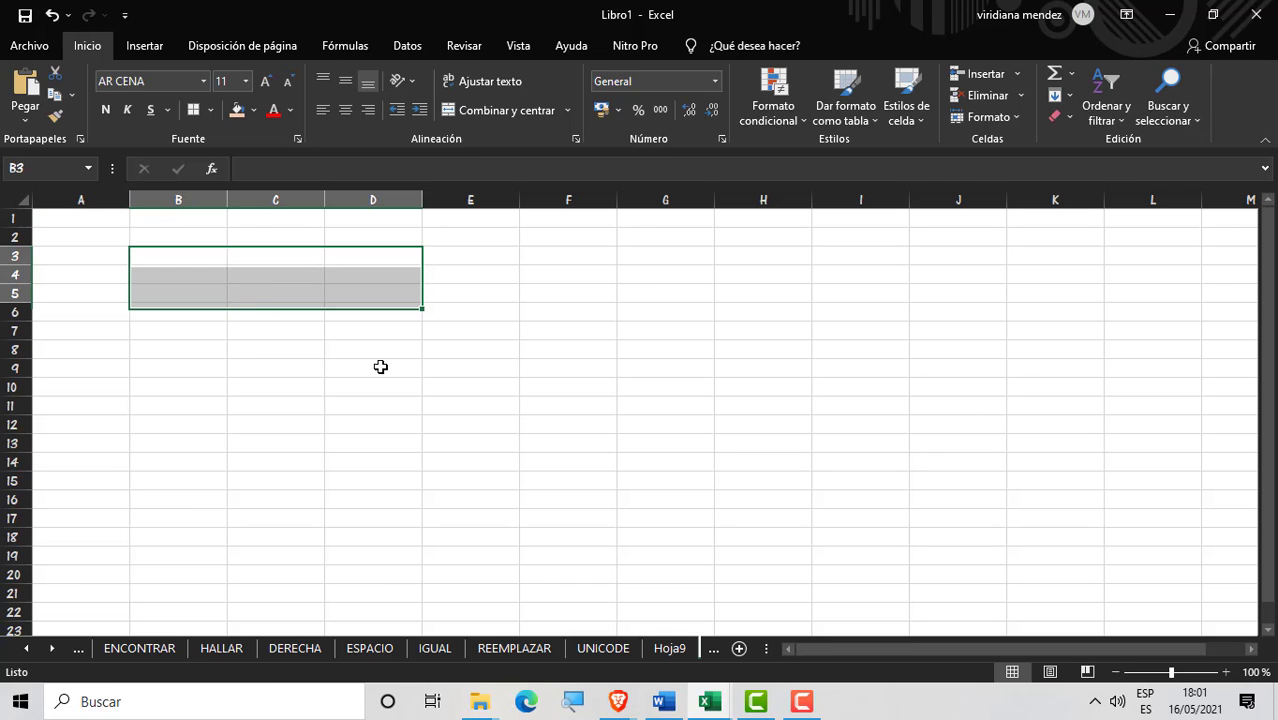
pyautogui.hotkey('ctrl', 'v')
pyautogui.click(665, 484)
pyautogui.click(1226, 672)
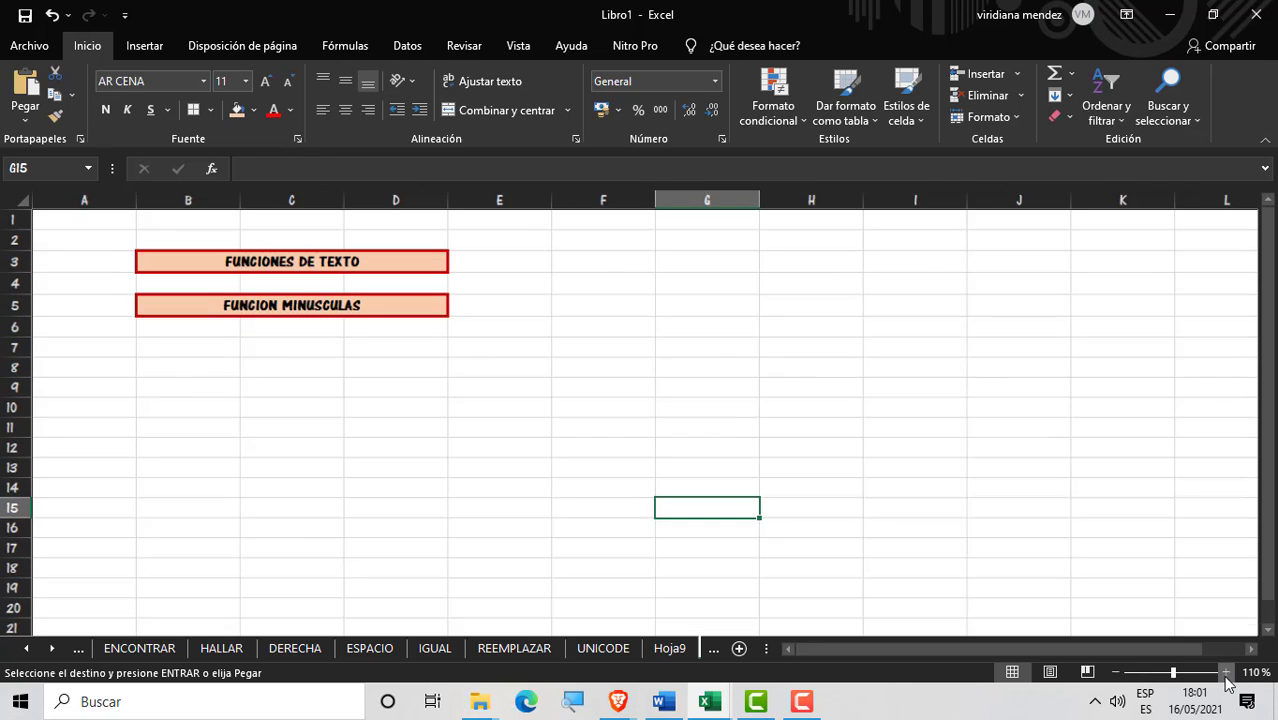
pyautogui.click(1226, 674)
pyautogui.click(1226, 674)
pyautogui.click(1226, 674)
pyautogui.click(1226, 674)
# Step: Change the function title in B5 to FUNCION MAYUSCULAS
pyautogui.doubleClick(533, 332)
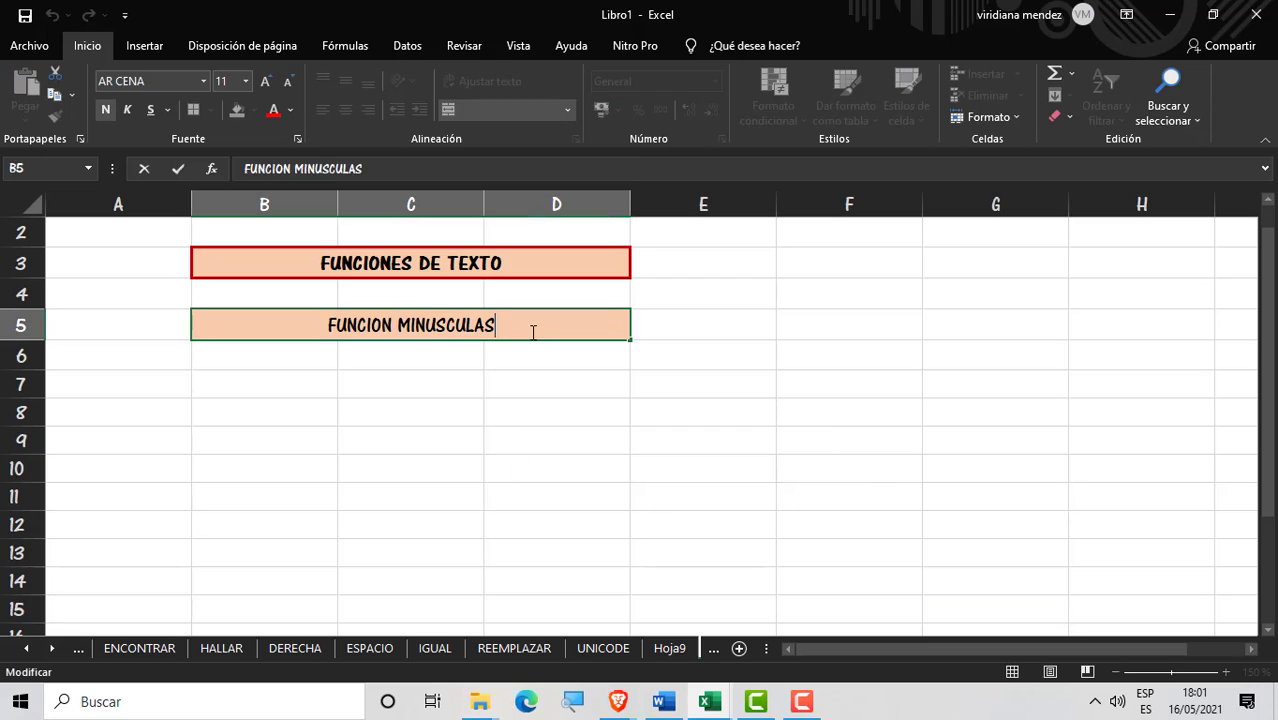
pyautogui.press('BackSpace')
pyautogui.press('BackSpace')
pyautogui.press('BackSpace')
pyautogui.press('BackSpace')
pyautogui.press('BackSpace')
pyautogui.press('BackSpace')
pyautogui.press('BackSpace')
pyautogui.press('BackSpace')
pyautogui.press('BackSpace')
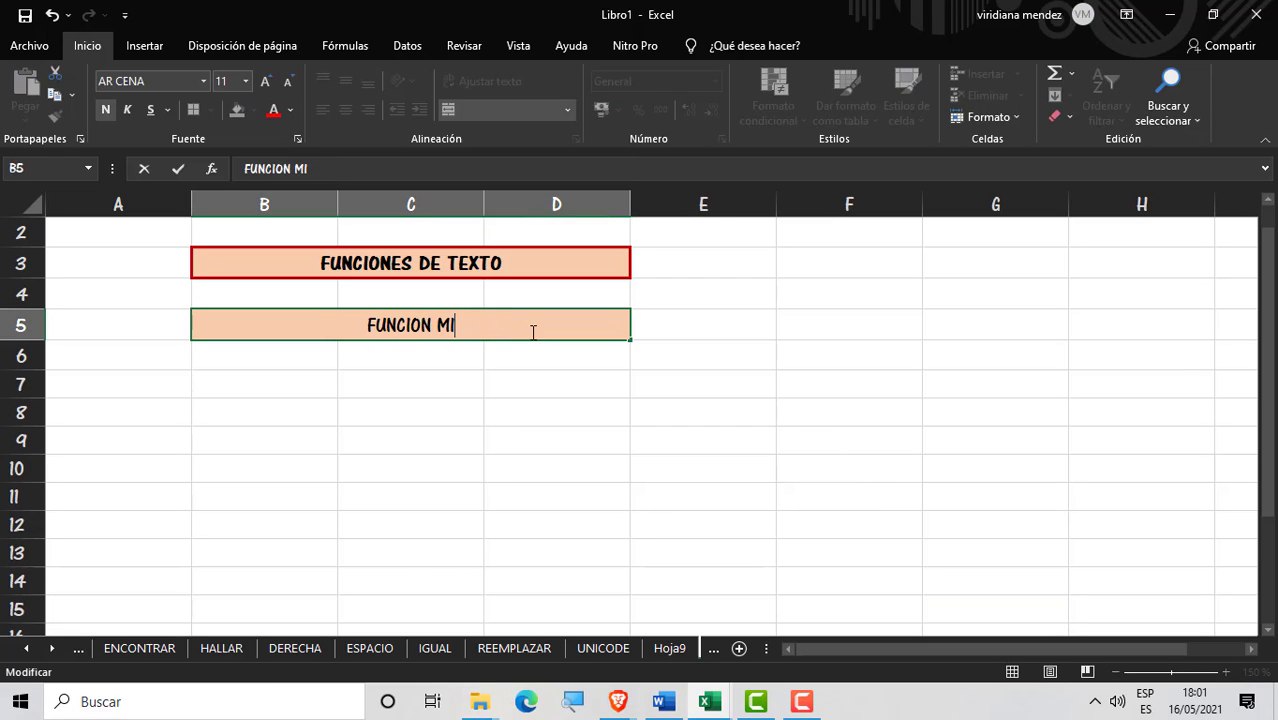
pyautogui.write('AYUSCULAS')
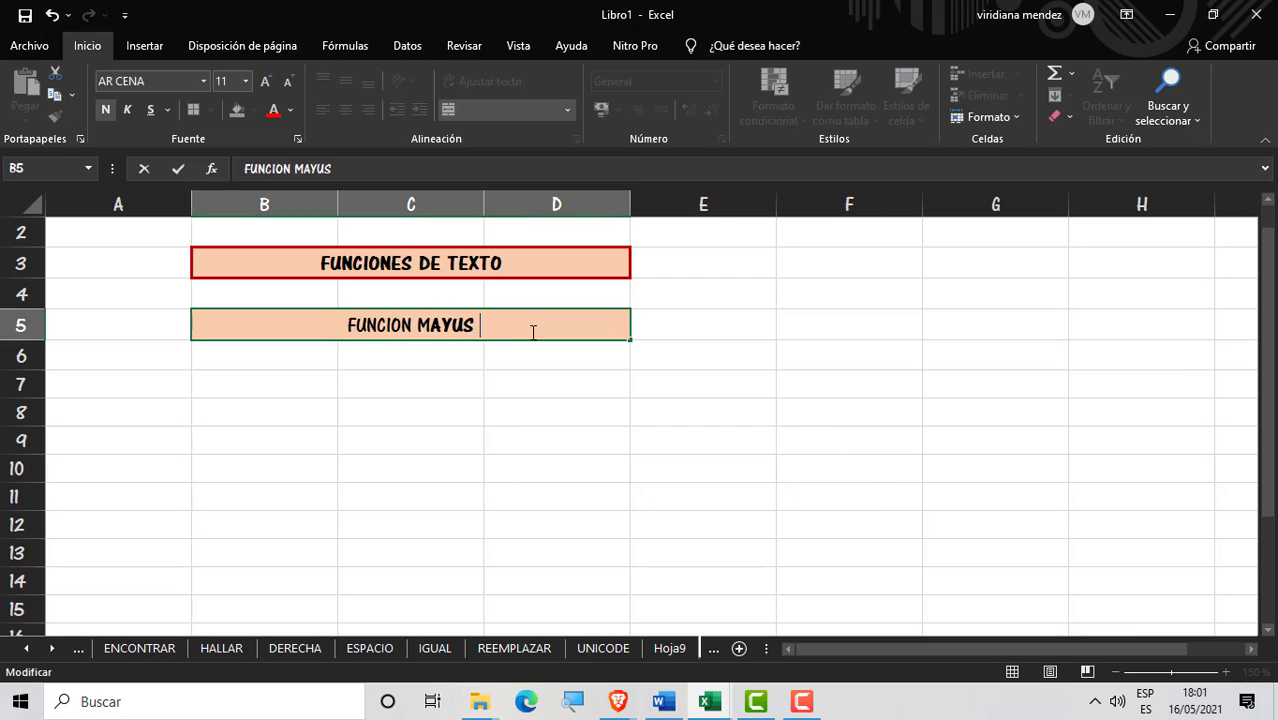
pyautogui.press('Return')
# Step: Enter the table headers TEXTO in B7 and RESULTADO in C7
pyautogui.press('Down')
pyautogui.press('Down')
pyautogui.press('Down')
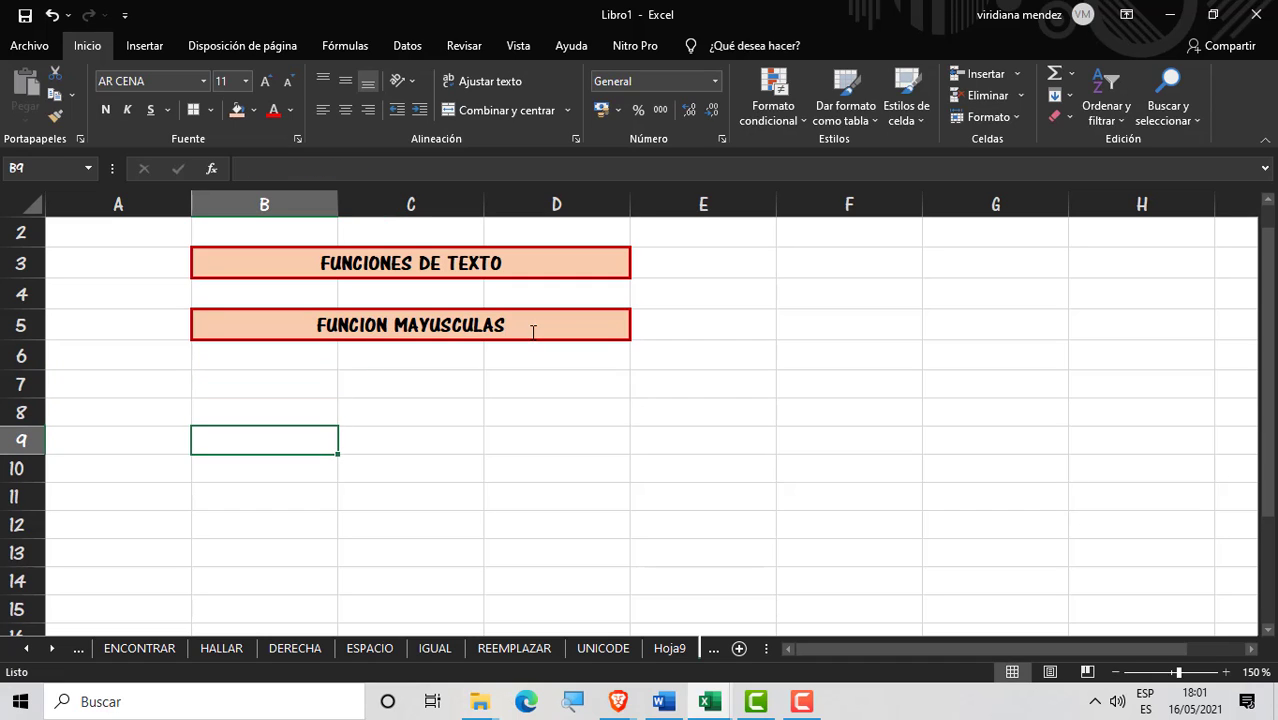
pyautogui.press('Up')
pyautogui.press('Up')
pyautogui.write('TE')
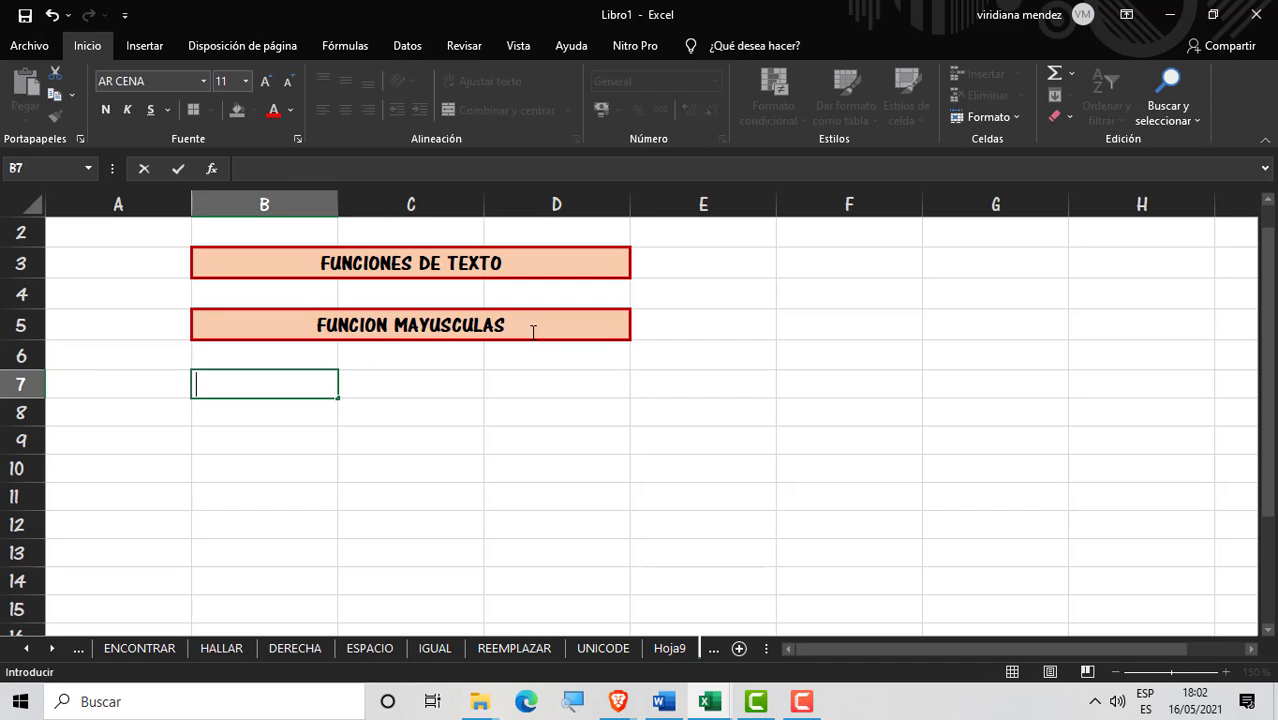
pyautogui.write('XTO')
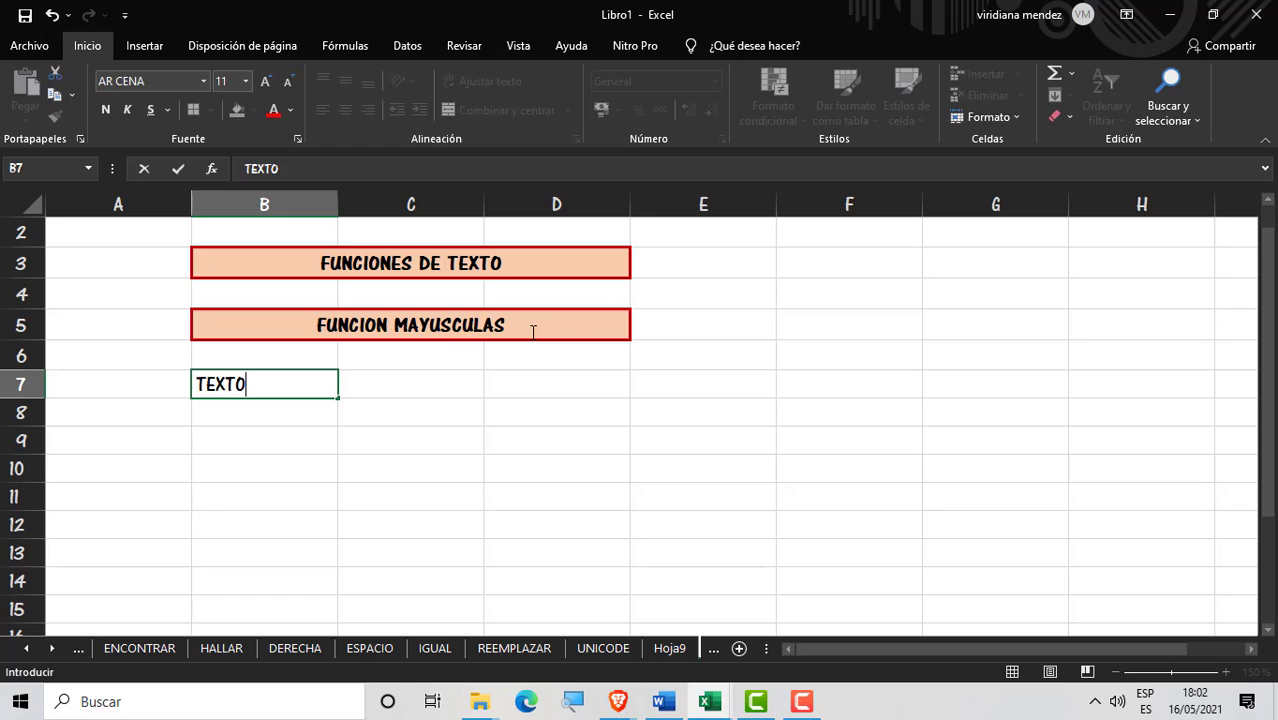
pyautogui.press('Tab')
pyautogui.write('RES')
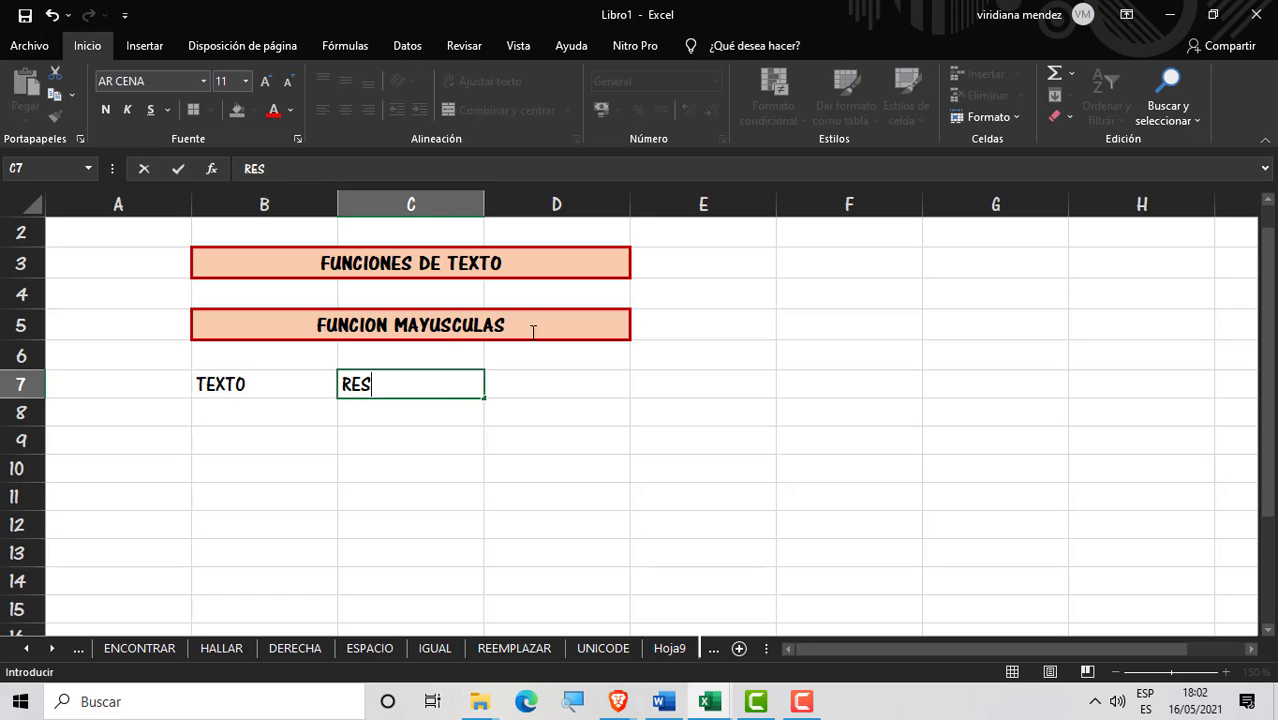
pyautogui.write('ULTADO')
pyautogui.press('Down')
pyautogui.press('Left')
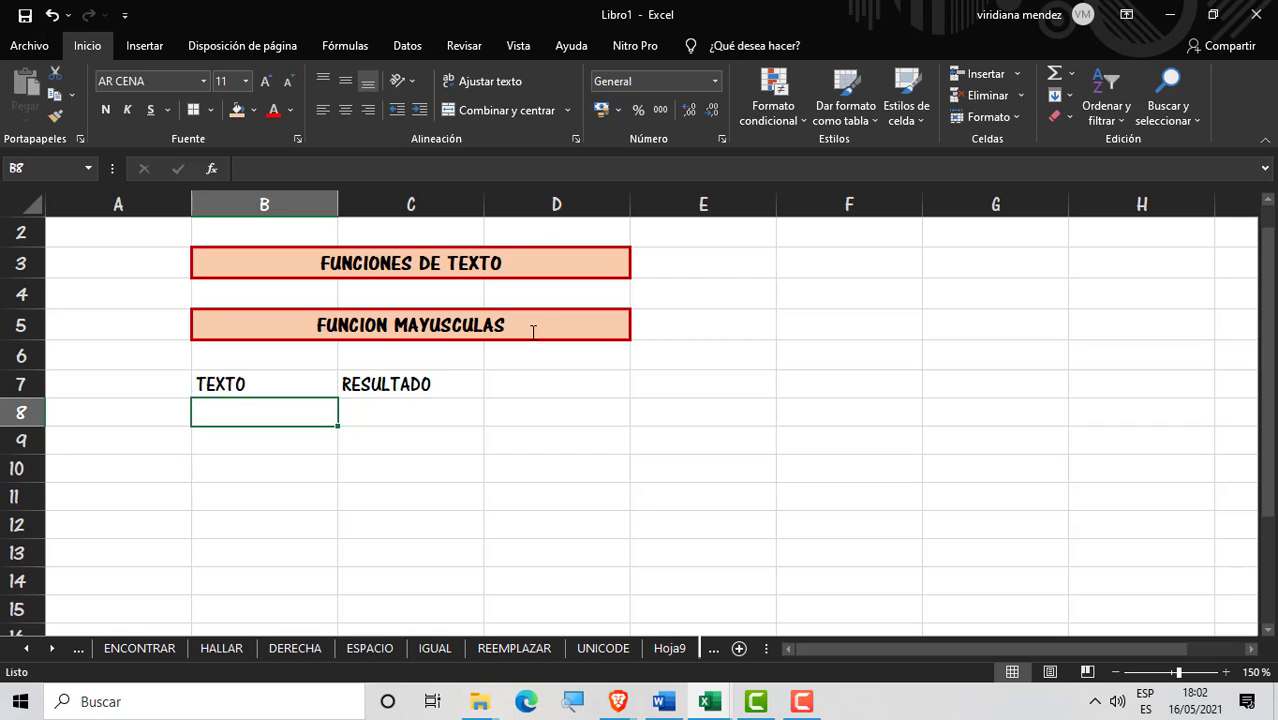
# Step: Enter the lowercase sample texts mayusculas in B8 and moneda in B9
pyautogui.write('MAY')
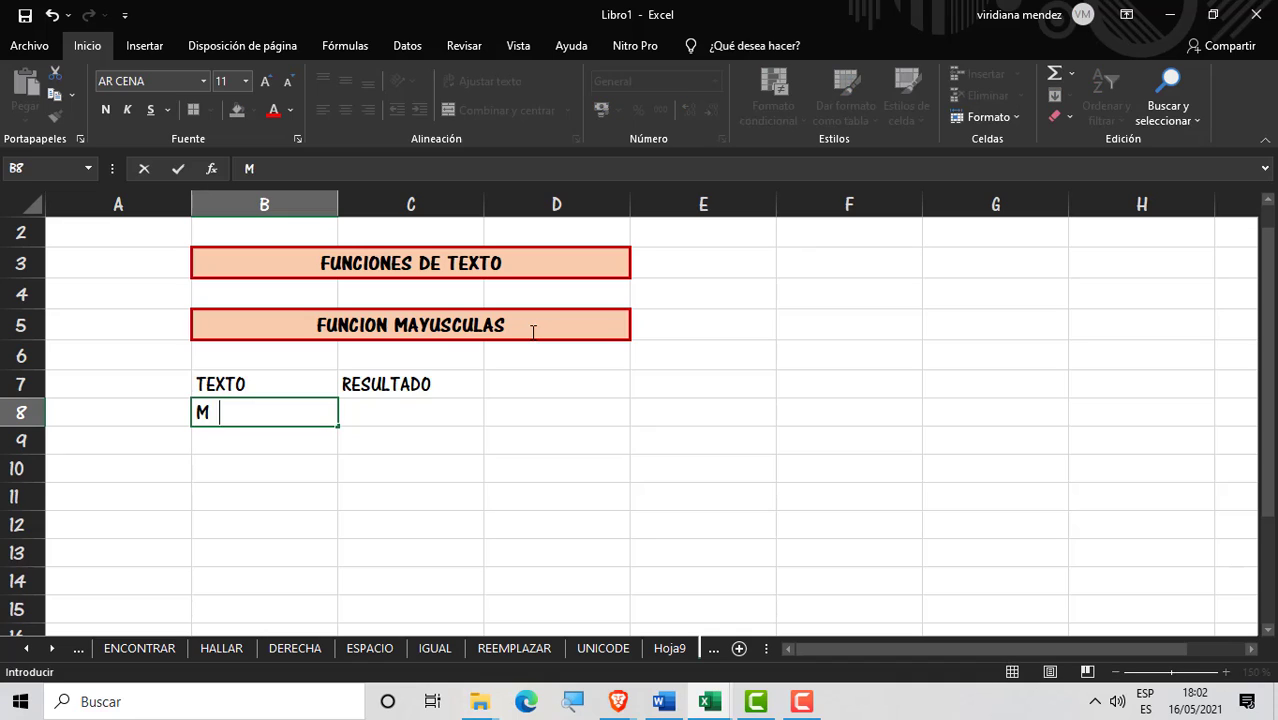
pyautogui.press('BackSpace')
pyautogui.press('BackSpace')
pyautogui.press('BackSpace')
pyautogui.write('mayusculas')
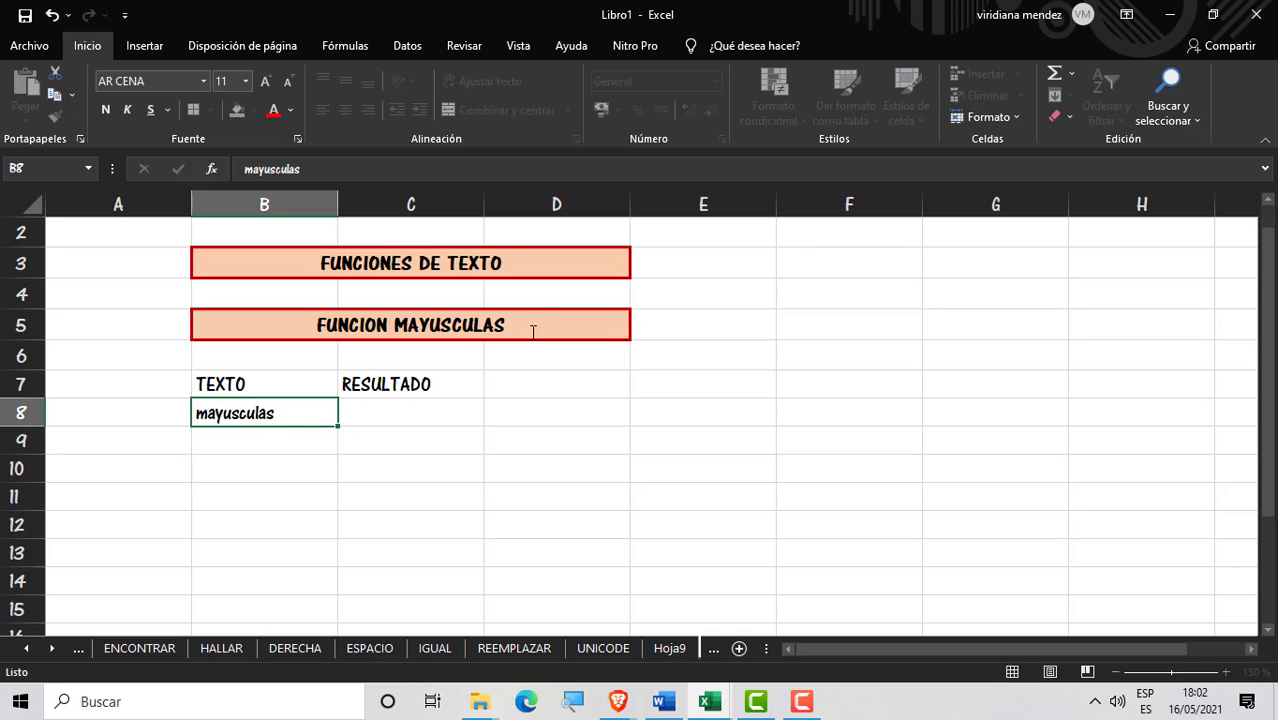
pyautogui.press('Return')
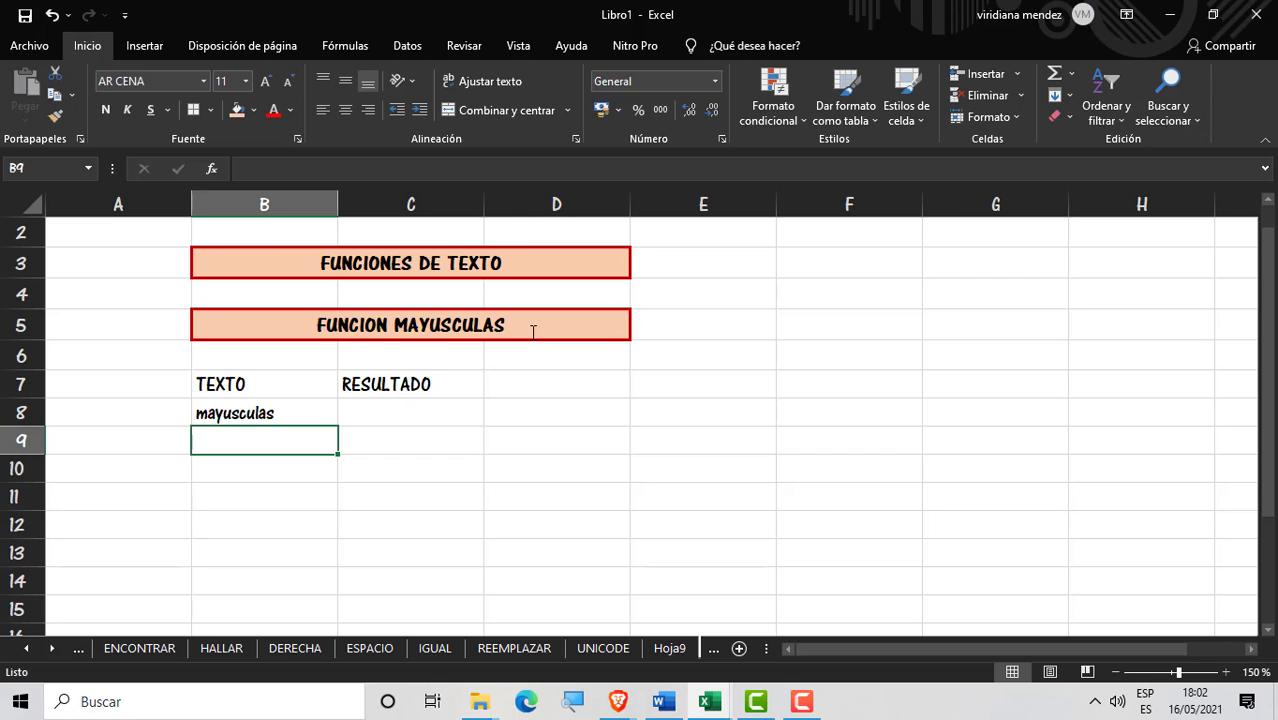
pyautogui.write('mo')
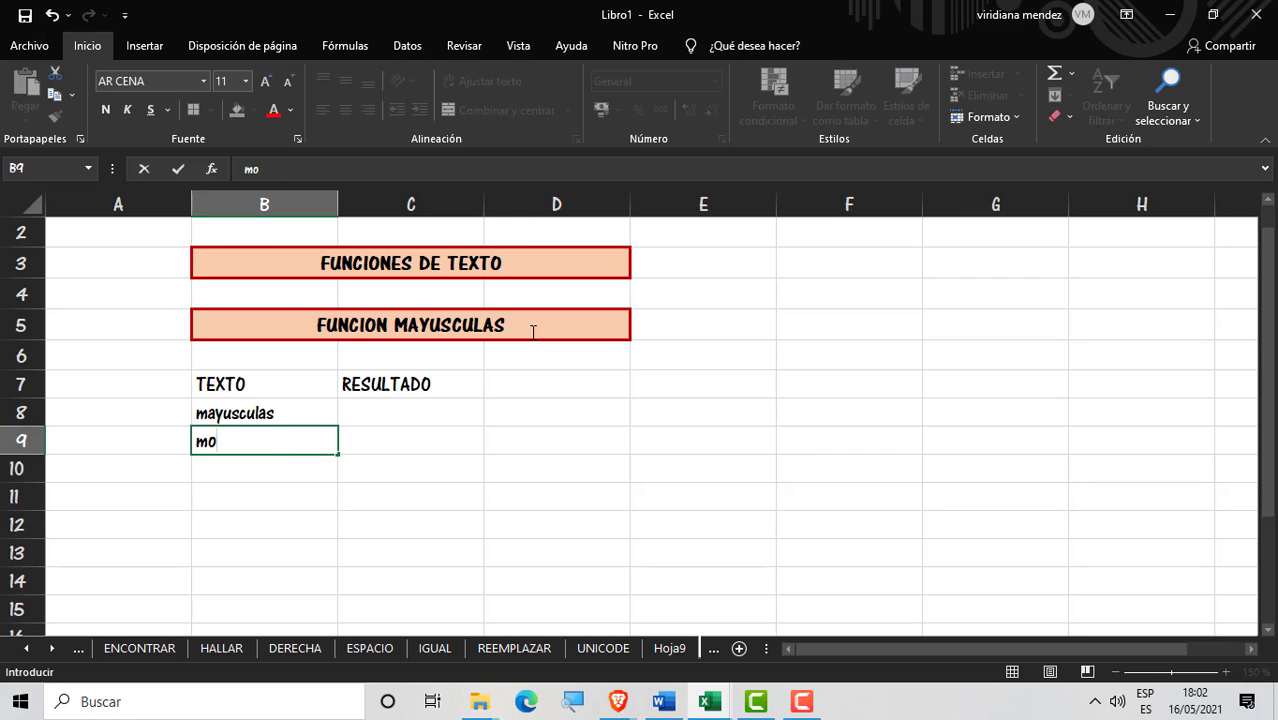
pyautogui.write('neda')
pyautogui.press('Return')
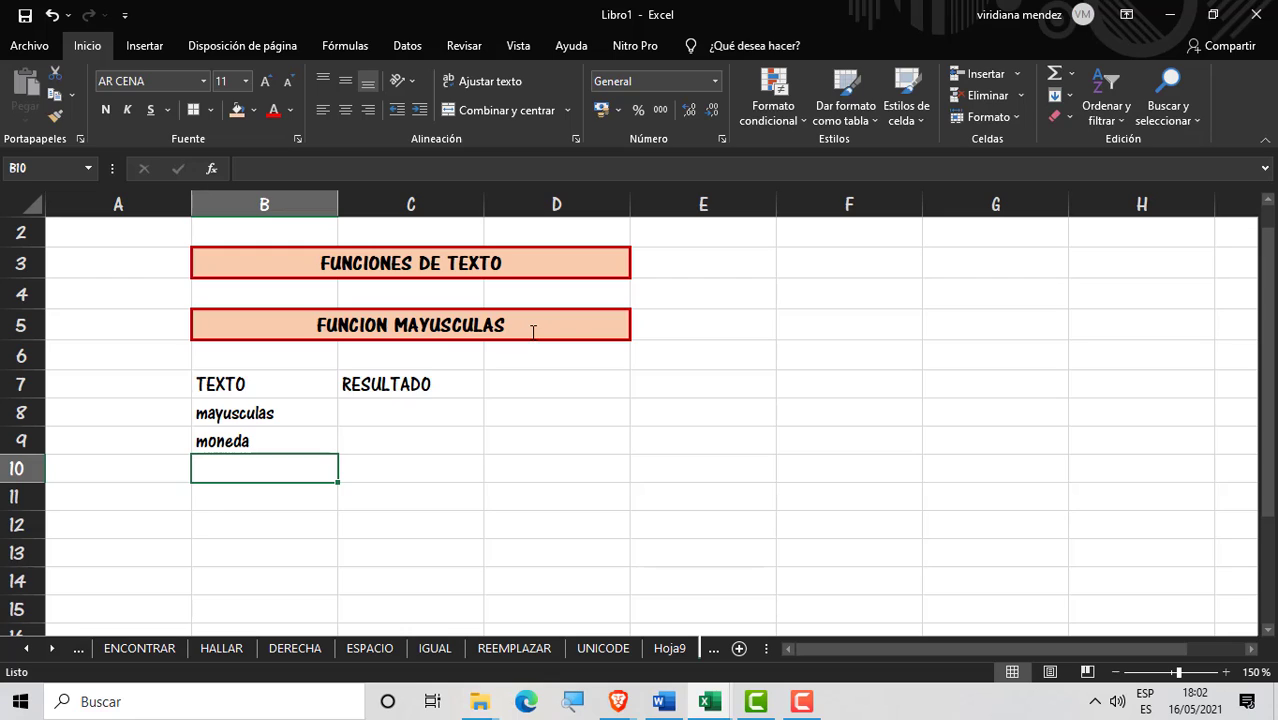
# Step: Add the sample texts punto de vista, celular and the mixed-case LaPtOP in B10, B11 and B12
pyautogui.write('punto')
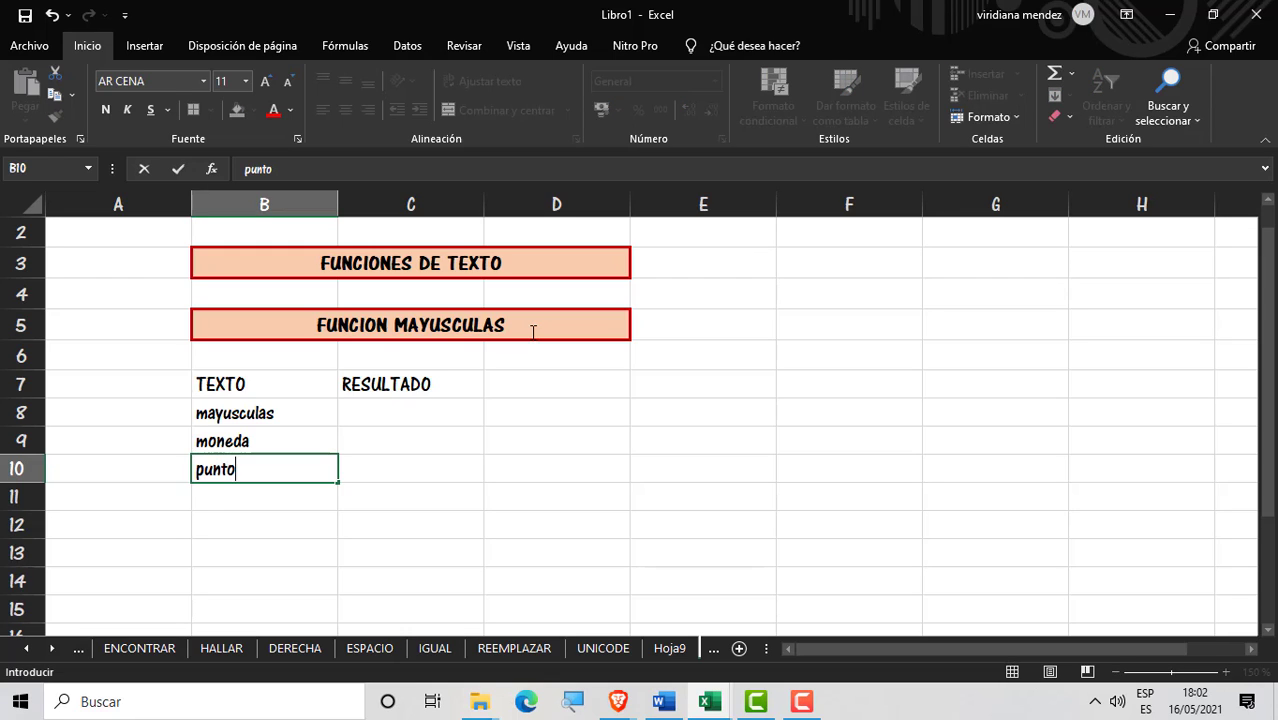
pyautogui.write(' de vista')
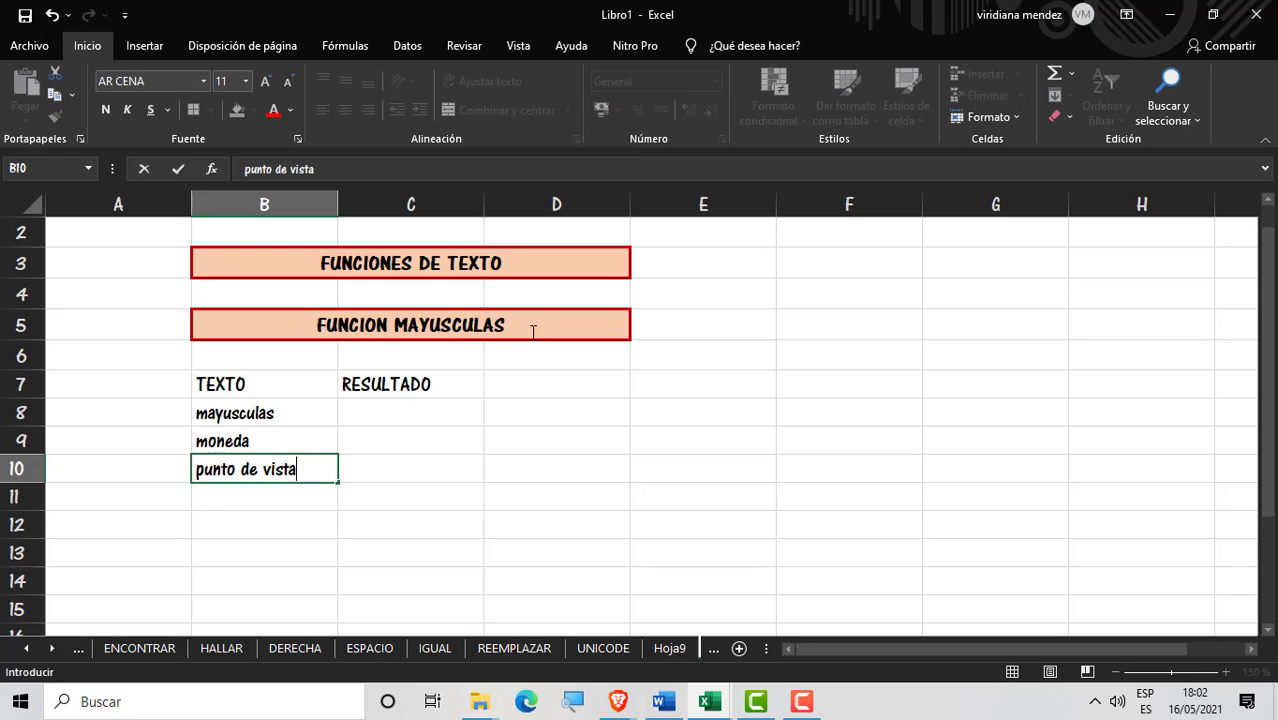
pyautogui.press('Return')
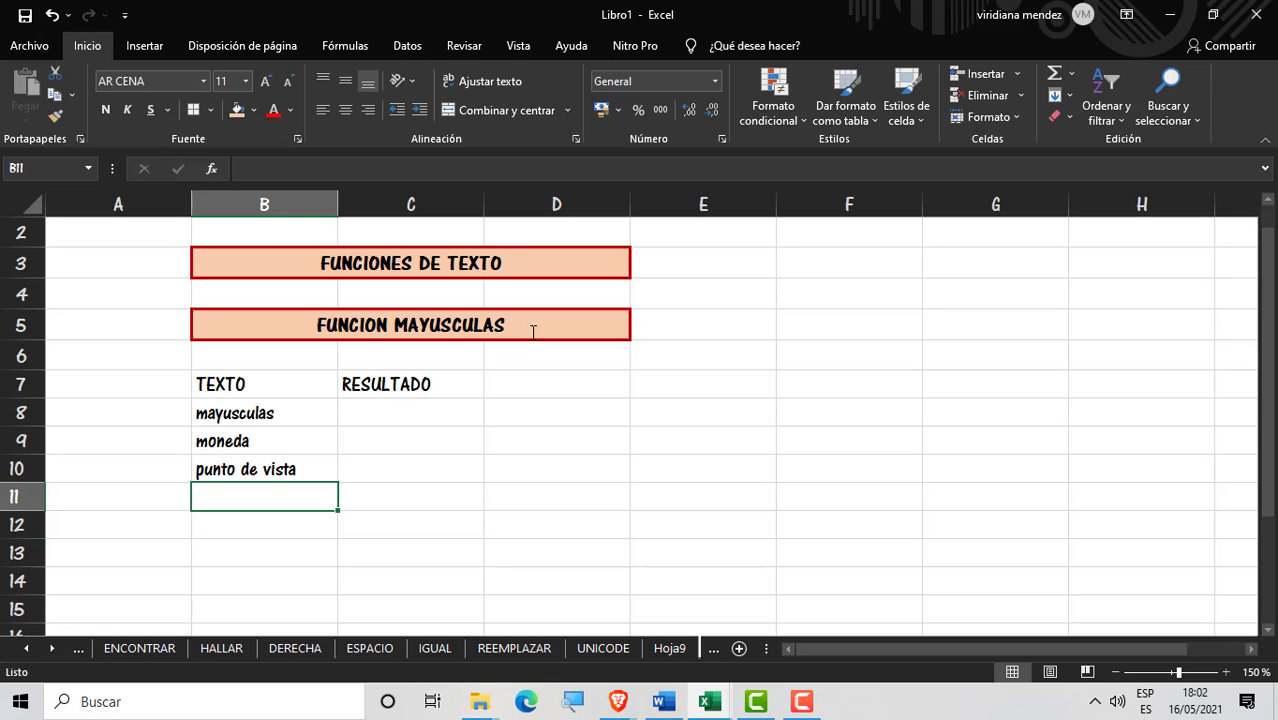
pyautogui.write('celular')
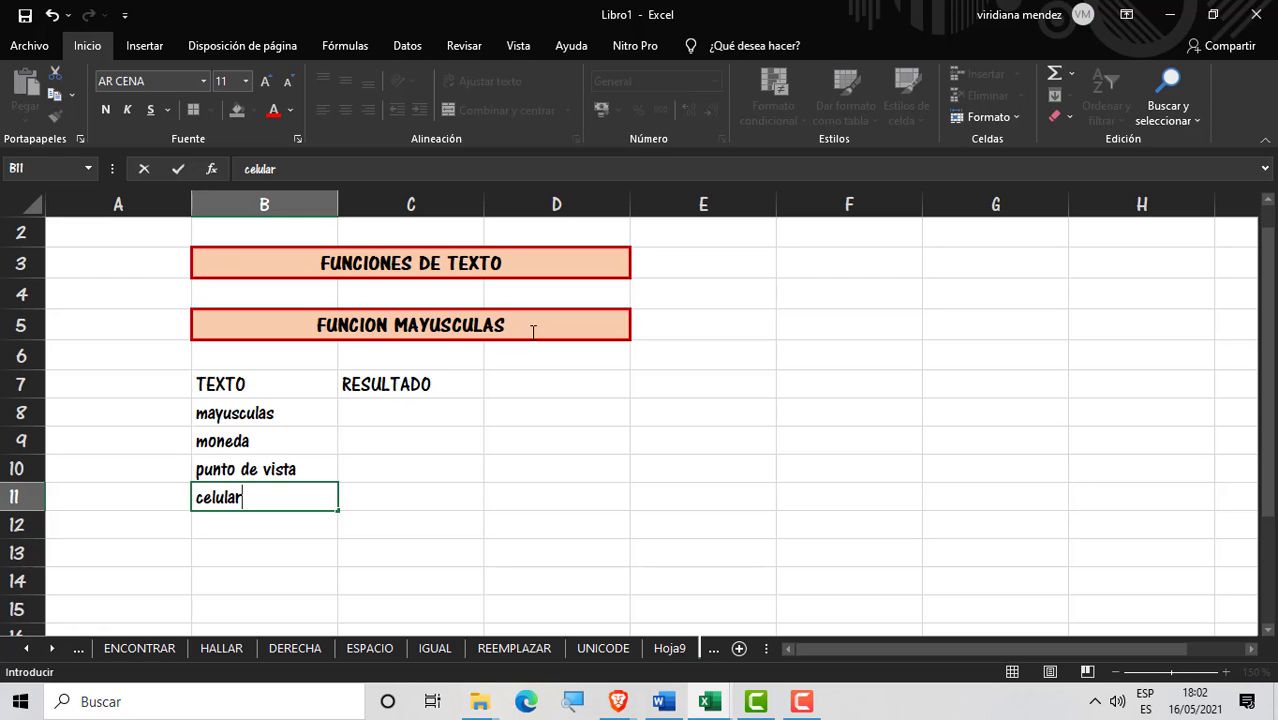
pyautogui.press('Return')
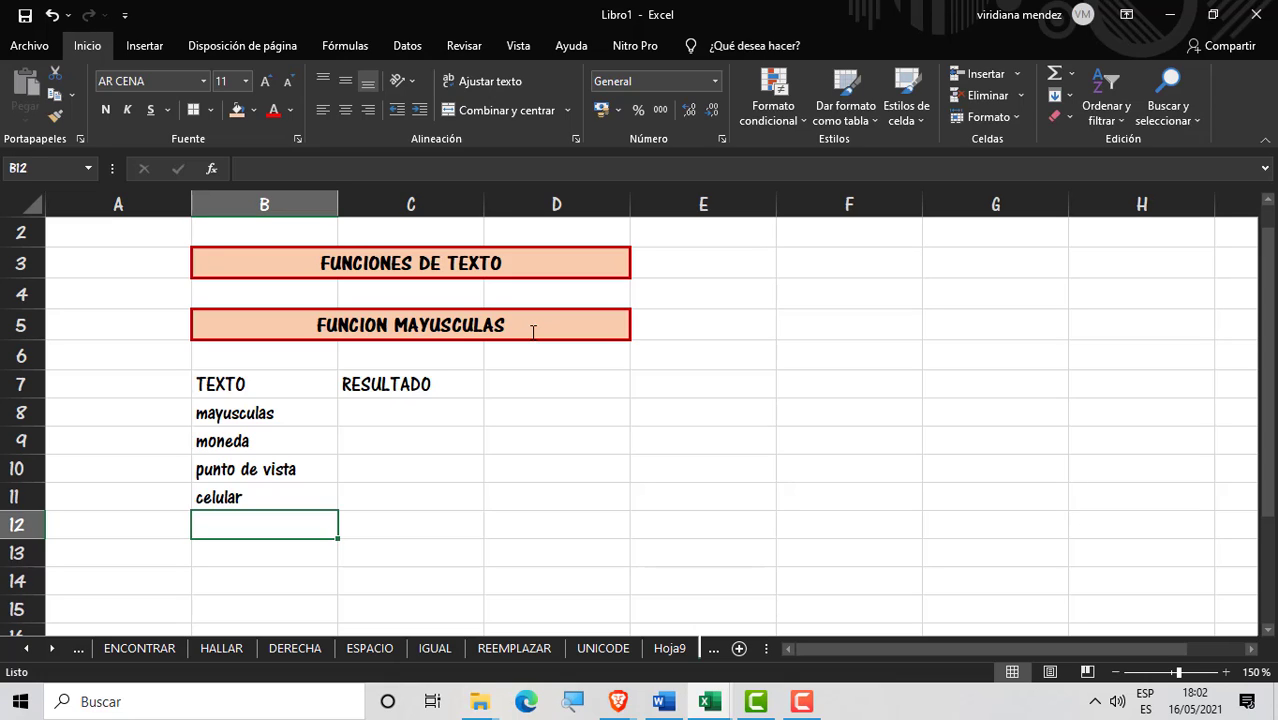
pyautogui.write('L')
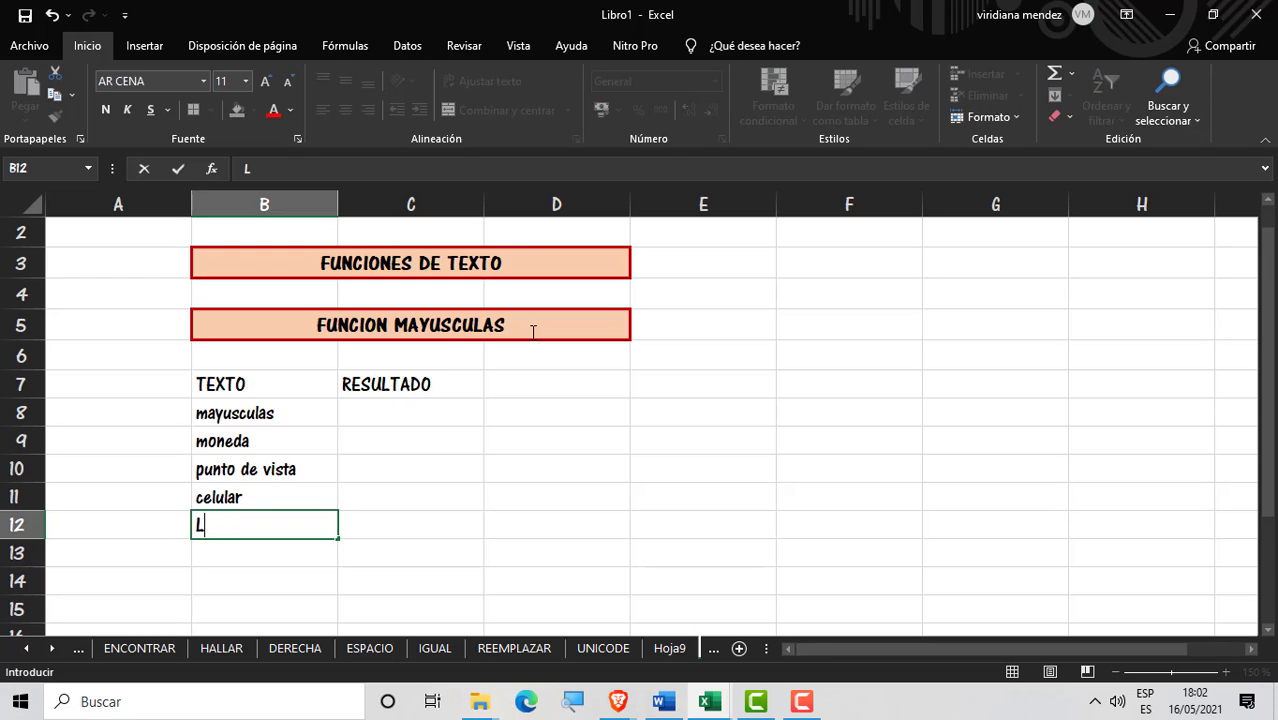
pyautogui.write('aaPtOP')
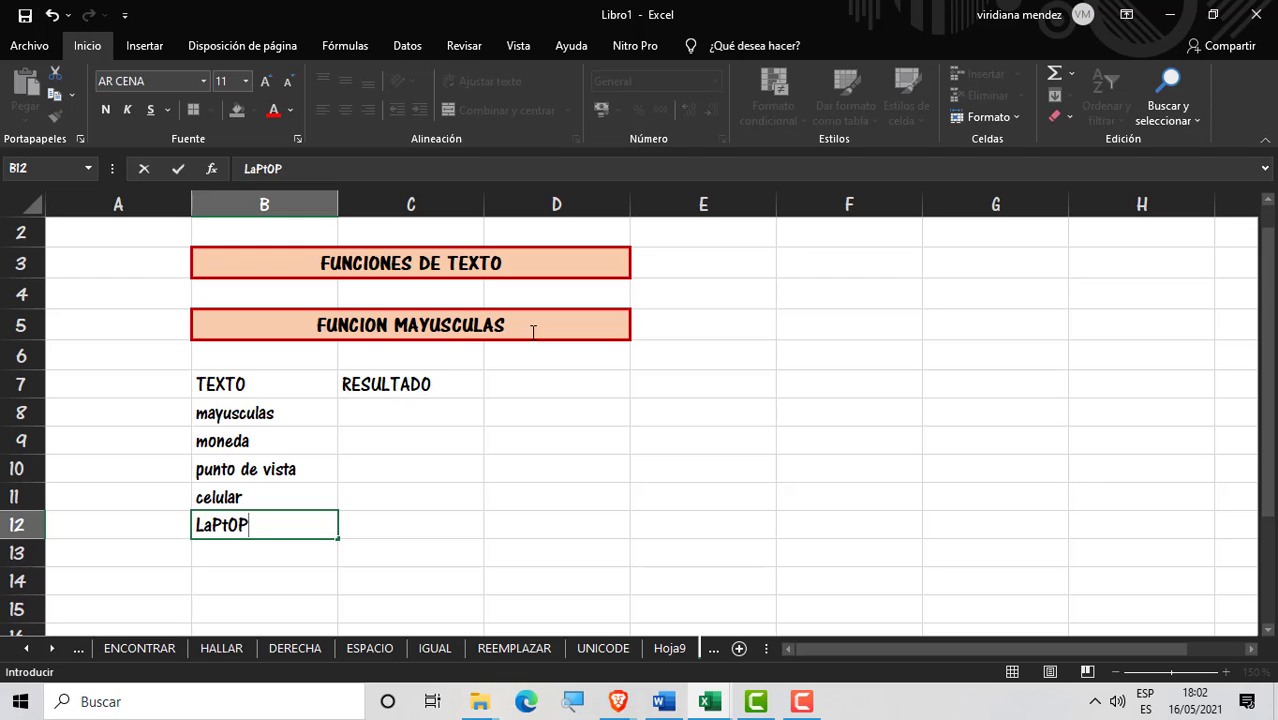
pyautogui.press('Return')
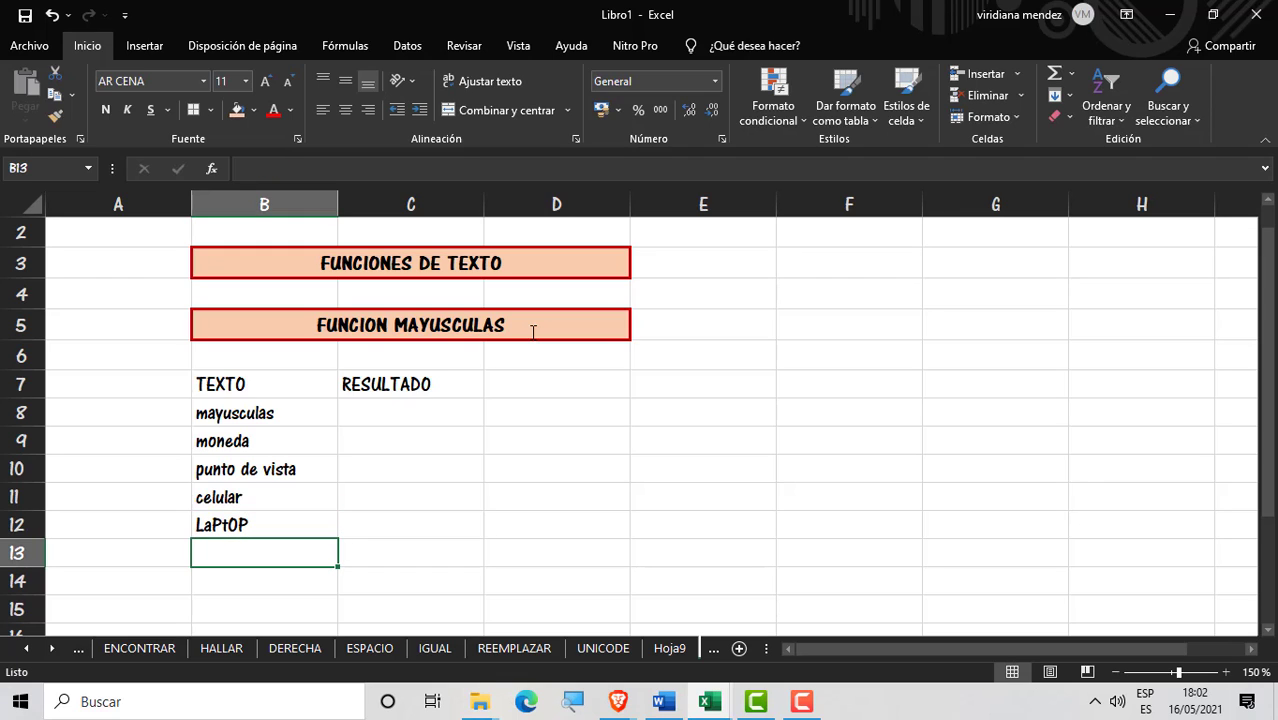
# Step: Enter a MAYUSC formula in C8 that converts the text in B8 to uppercase
pyautogui.click(402, 392)
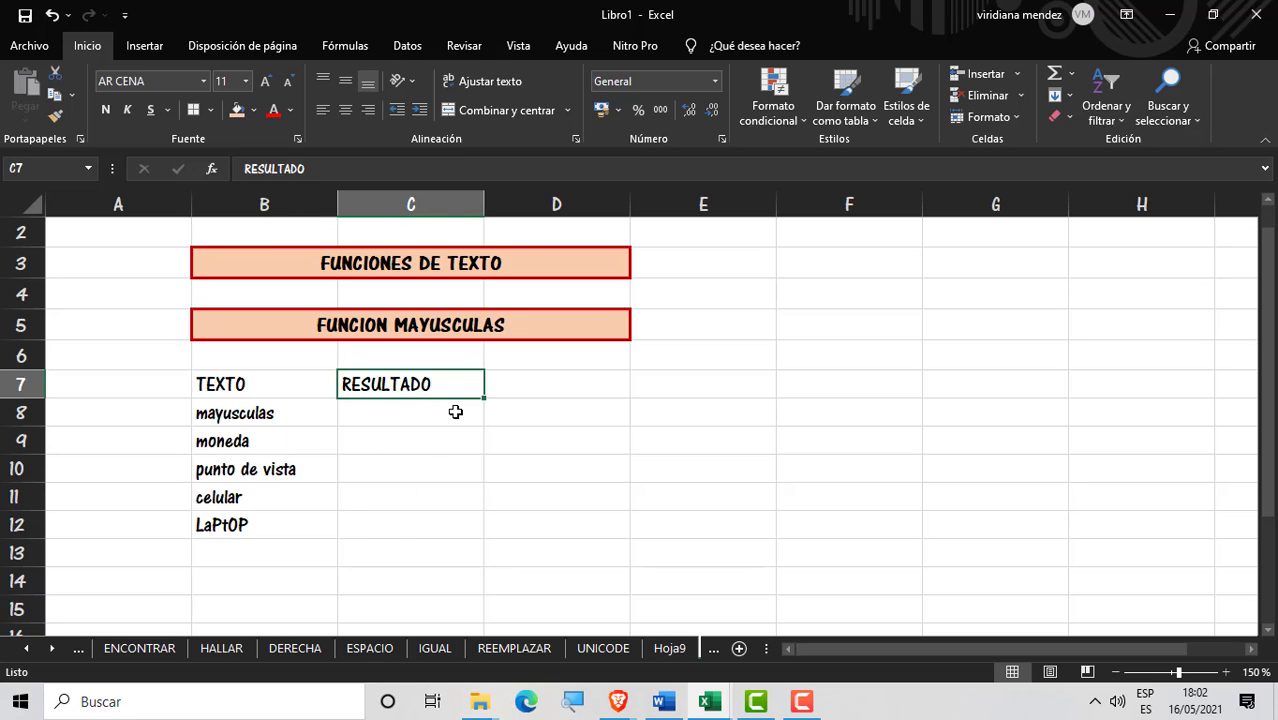
pyautogui.click(455, 412)
pyautogui.write('?=')
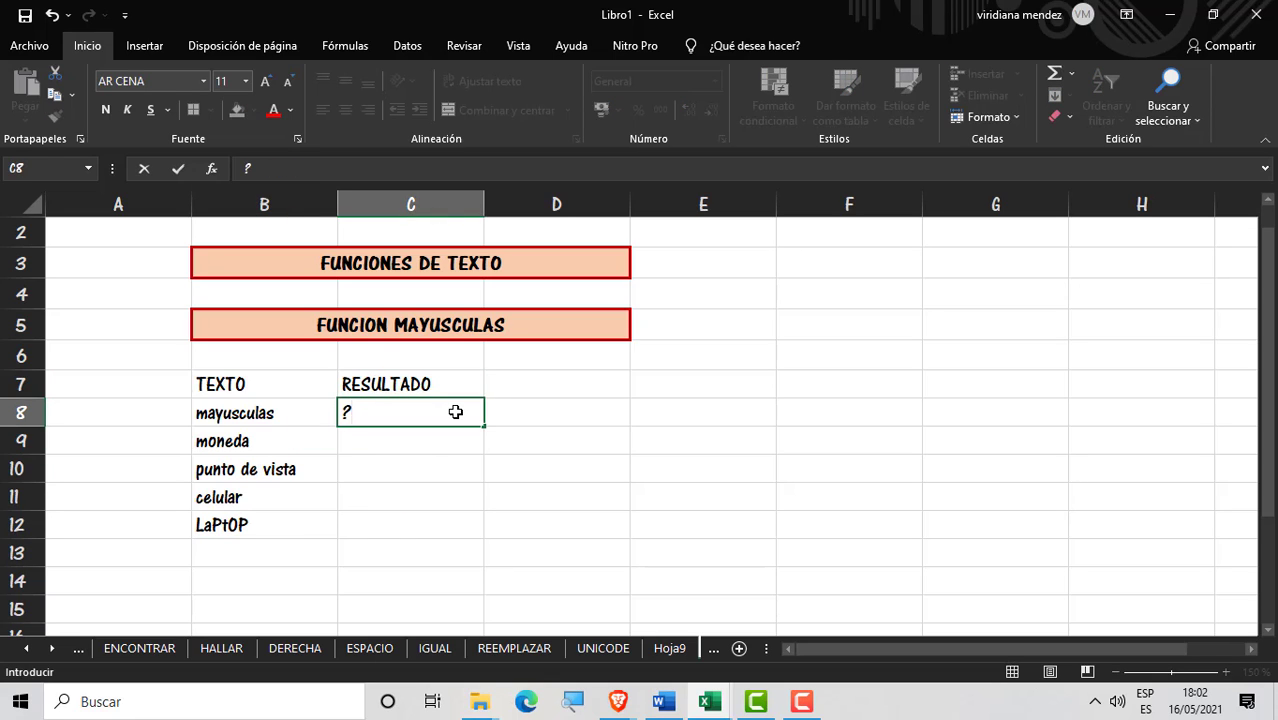
pyautogui.press('BackSpace')
pyautogui.press('BackSpace')
pyautogui.write('=ma')
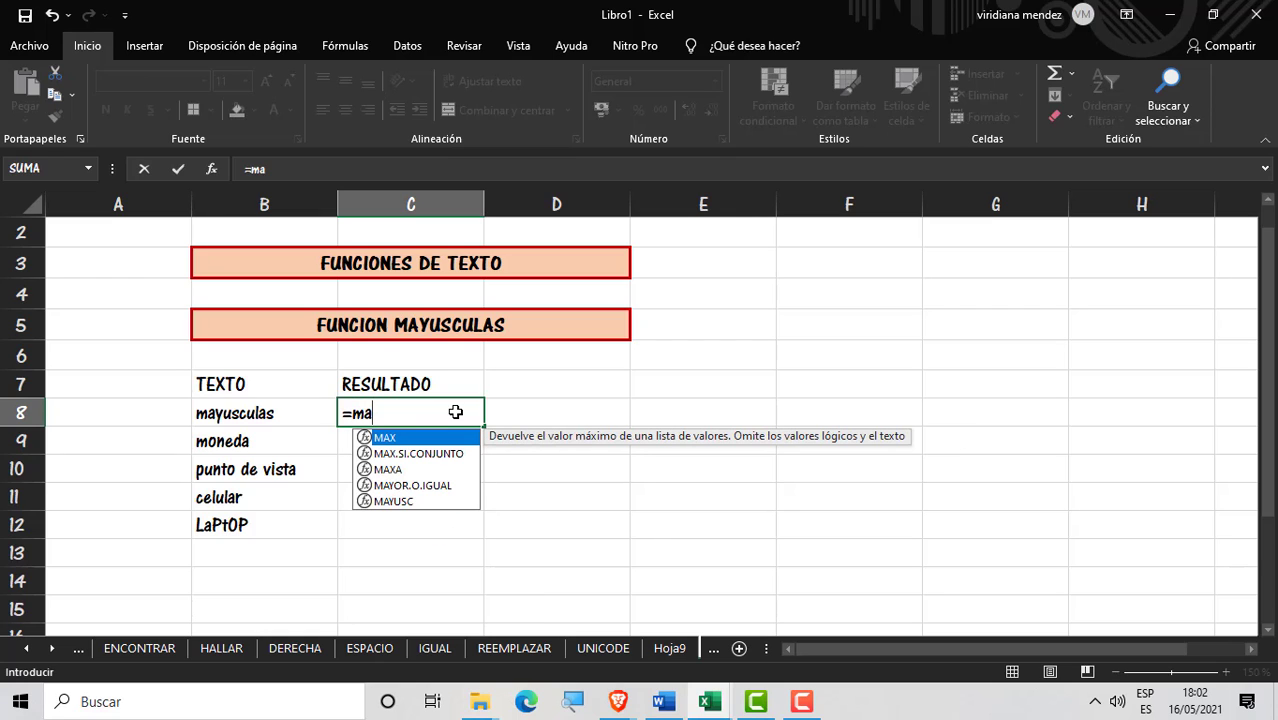
pyautogui.click(387, 501)
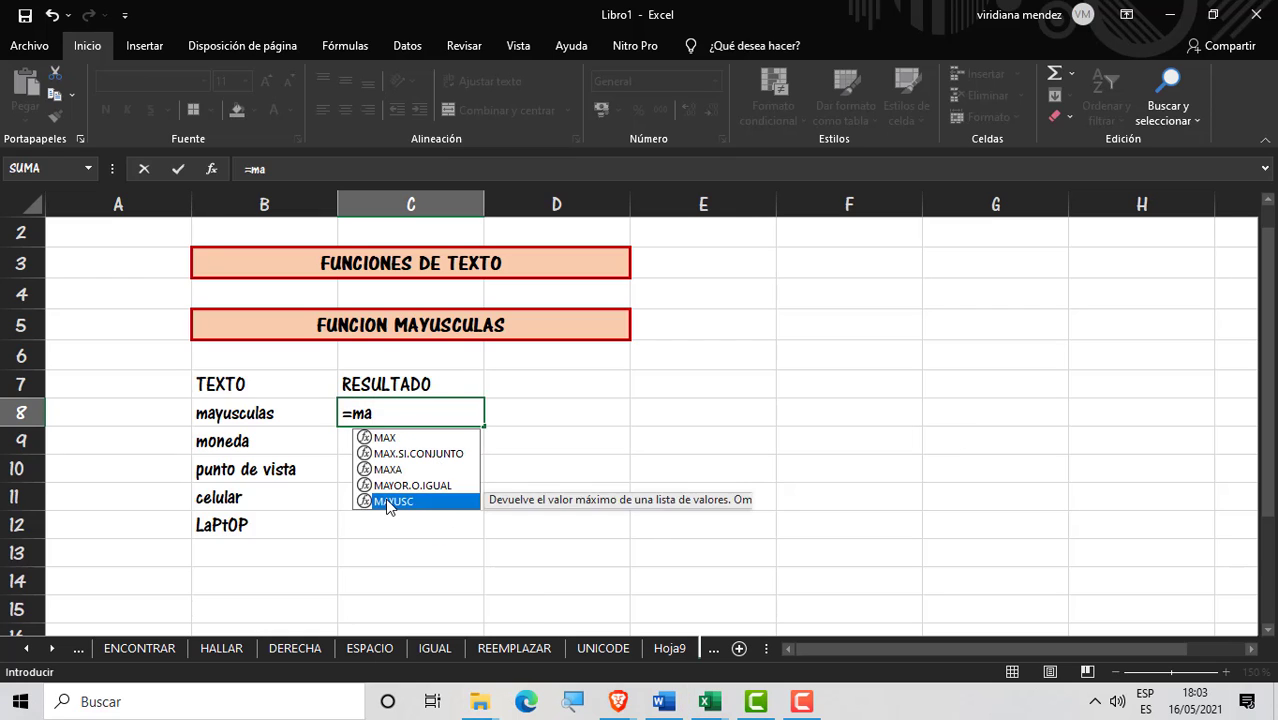
pyautogui.doubleClick(386, 500)
pyautogui.click(255, 412)
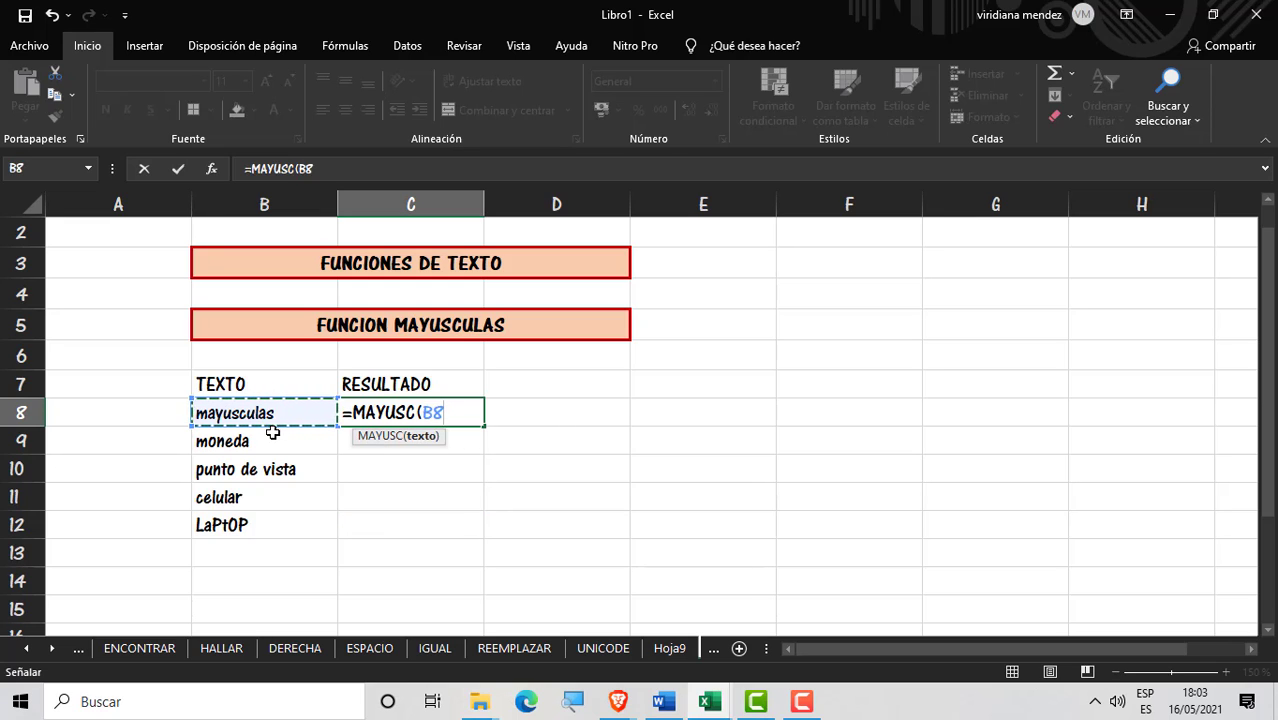
pyautogui.press('Return')
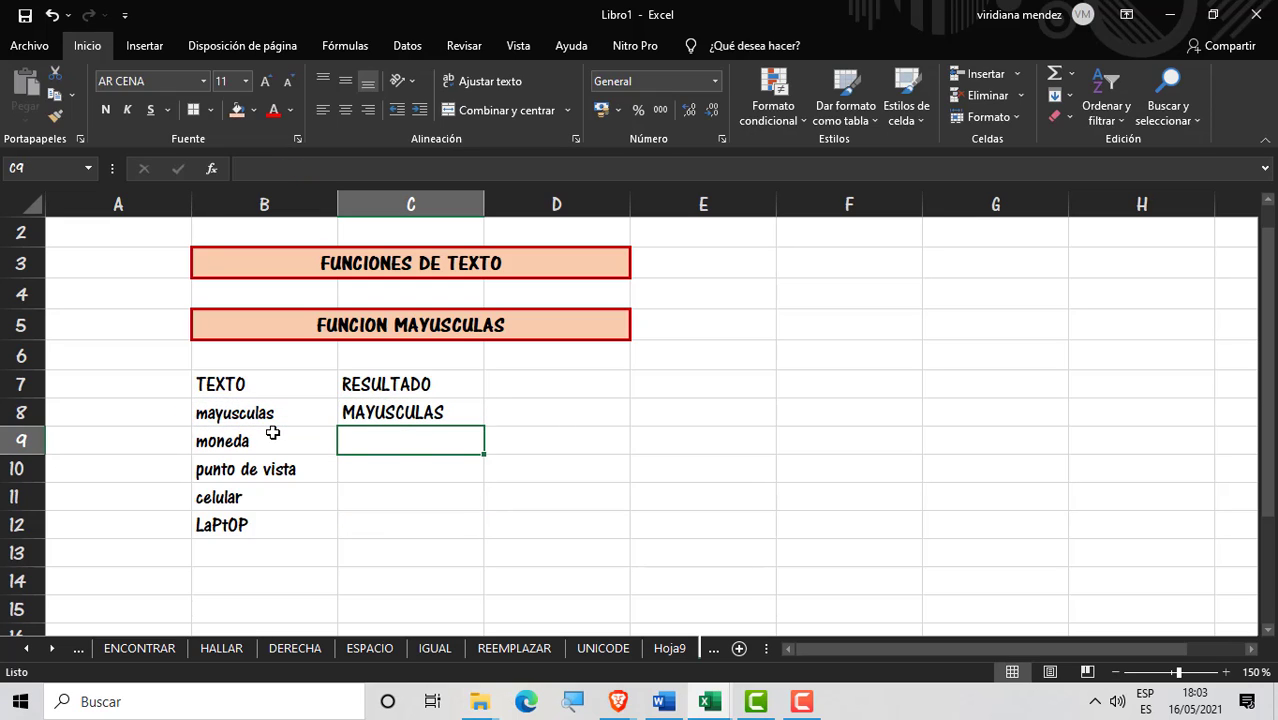
# Step: Copy the MAYUSC formula from C8 down through C12
pyautogui.click(441, 414)
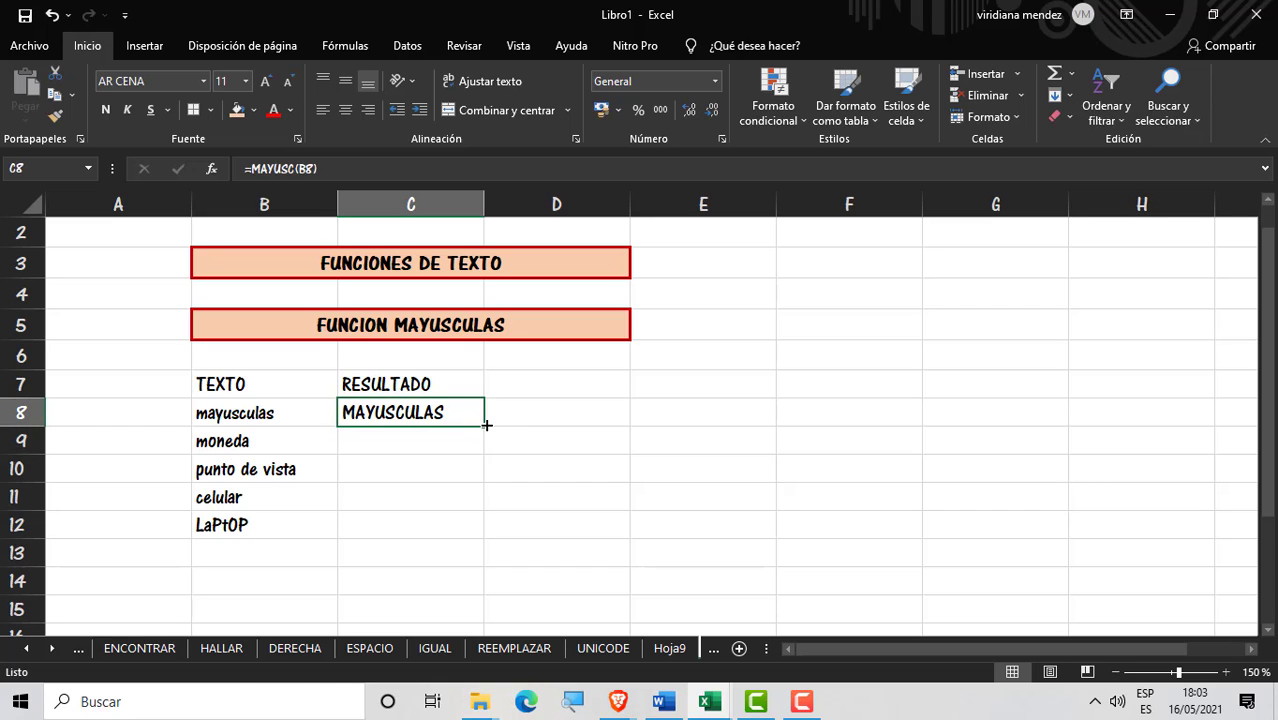
pyautogui.moveTo(484, 426); pyautogui.dragTo(462, 541)
pyautogui.click(476, 434)
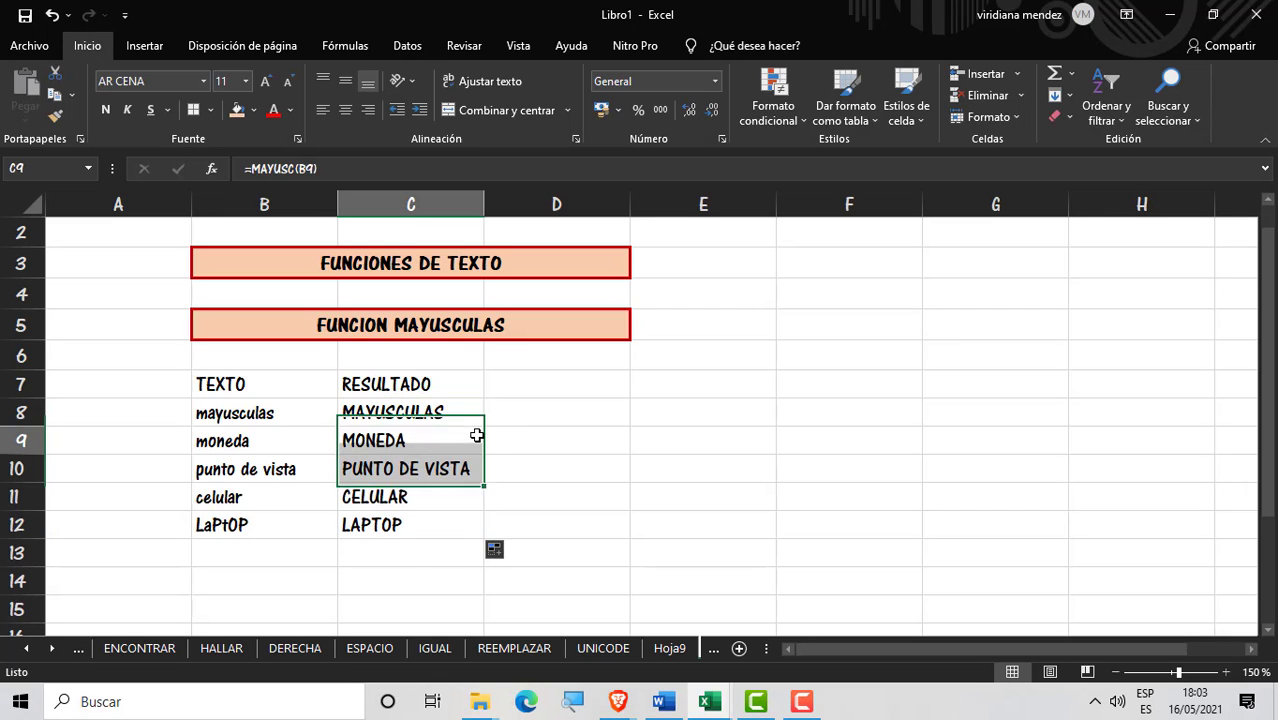
pyautogui.click(460, 418)
pyautogui.doubleClick(461, 418)
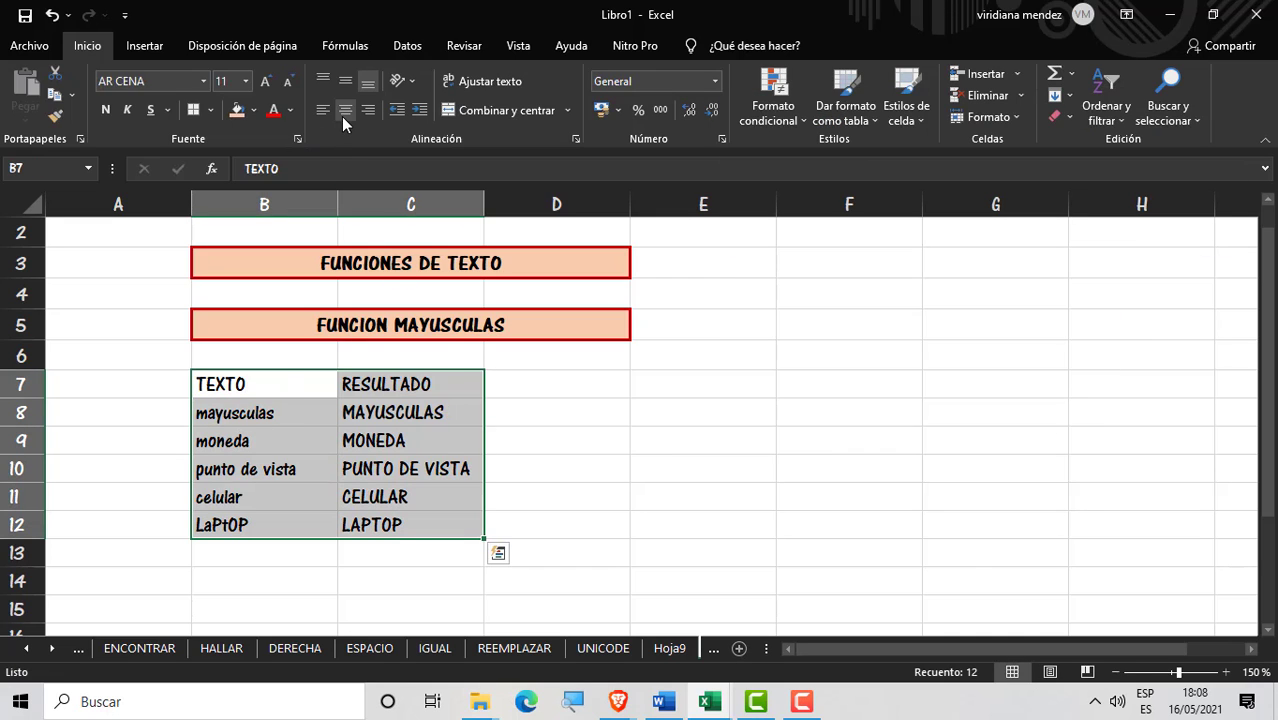
# Step: Center the contents of the table B7:C12 and apply red borders to all its cells
pyautogui.click(344, 110)
pyautogui.click(193, 110)
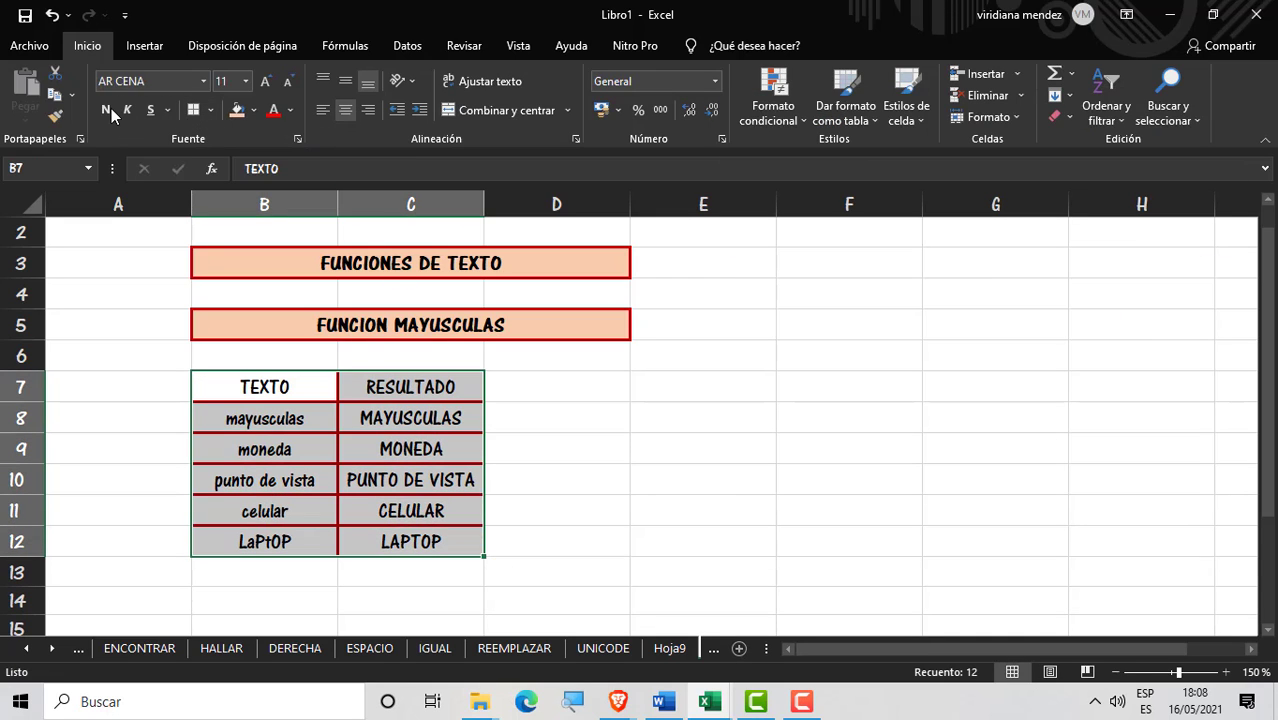
pyautogui.click(320, 420)
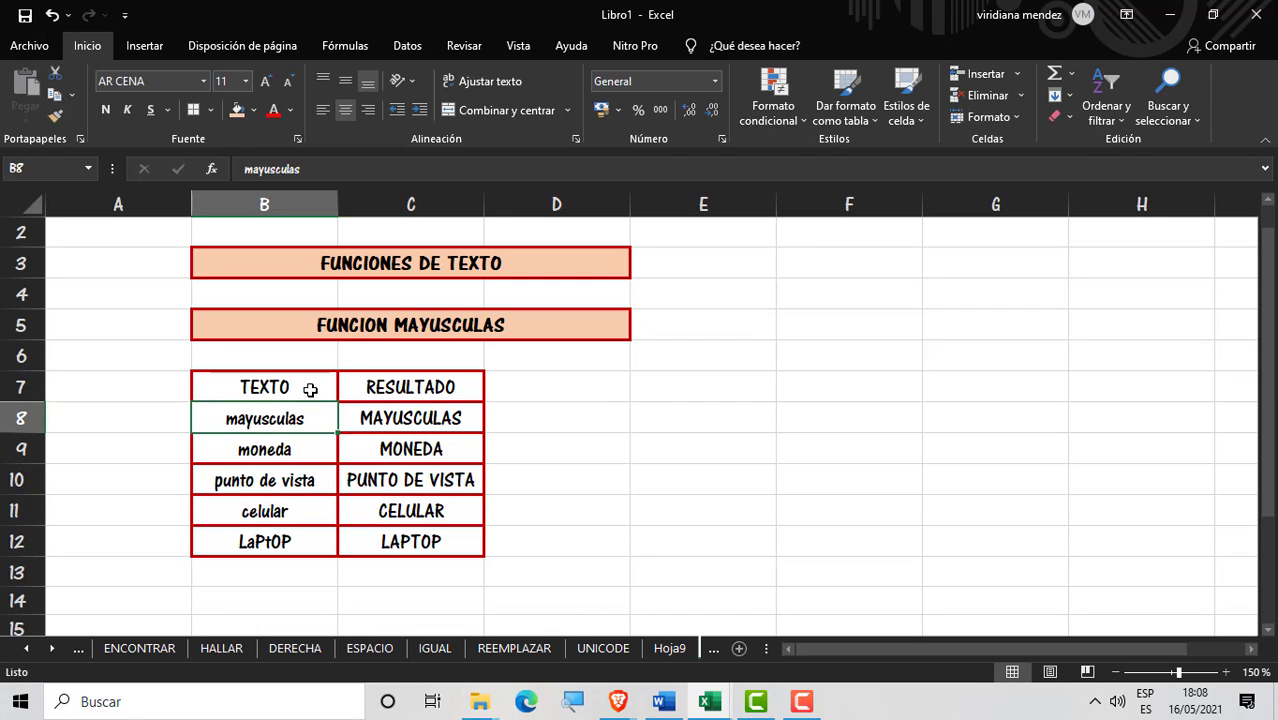
# Step: Give the header cells TEXTO and RESULTADO in B7:C7 the light orange fill and bold text
pyautogui.moveTo(314, 382); pyautogui.dragTo(410, 387)
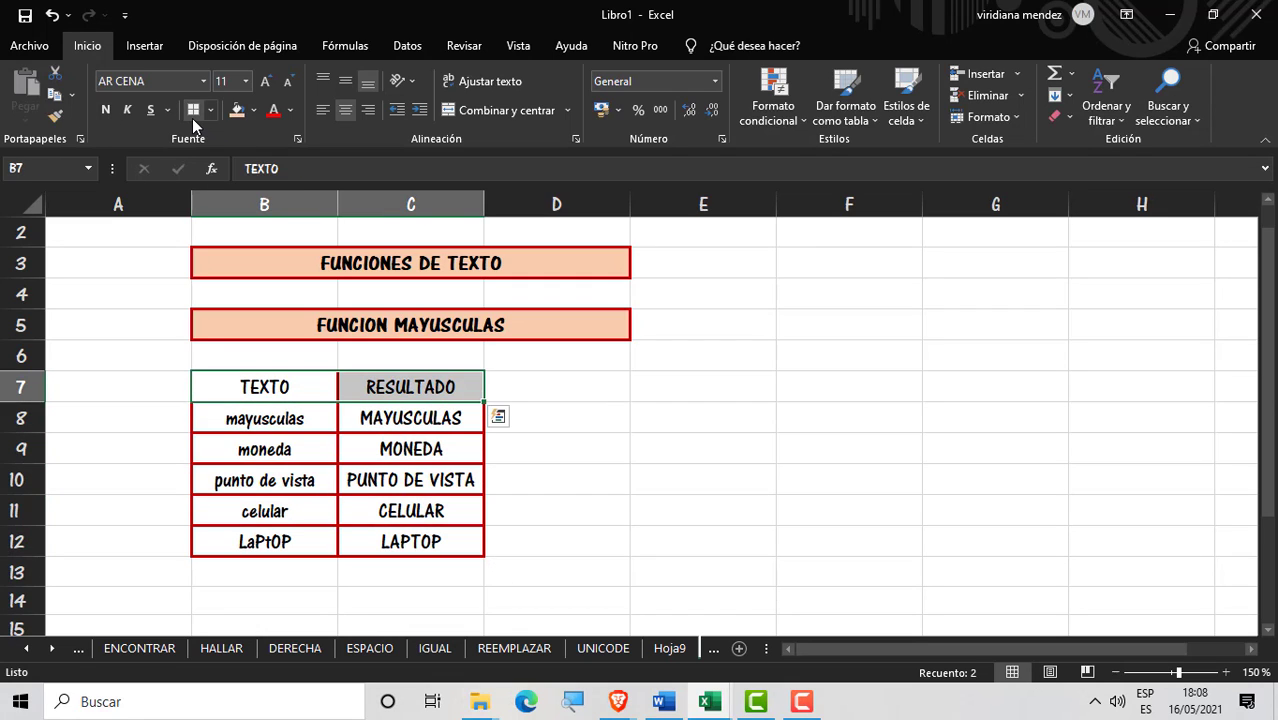
pyautogui.click(238, 110)
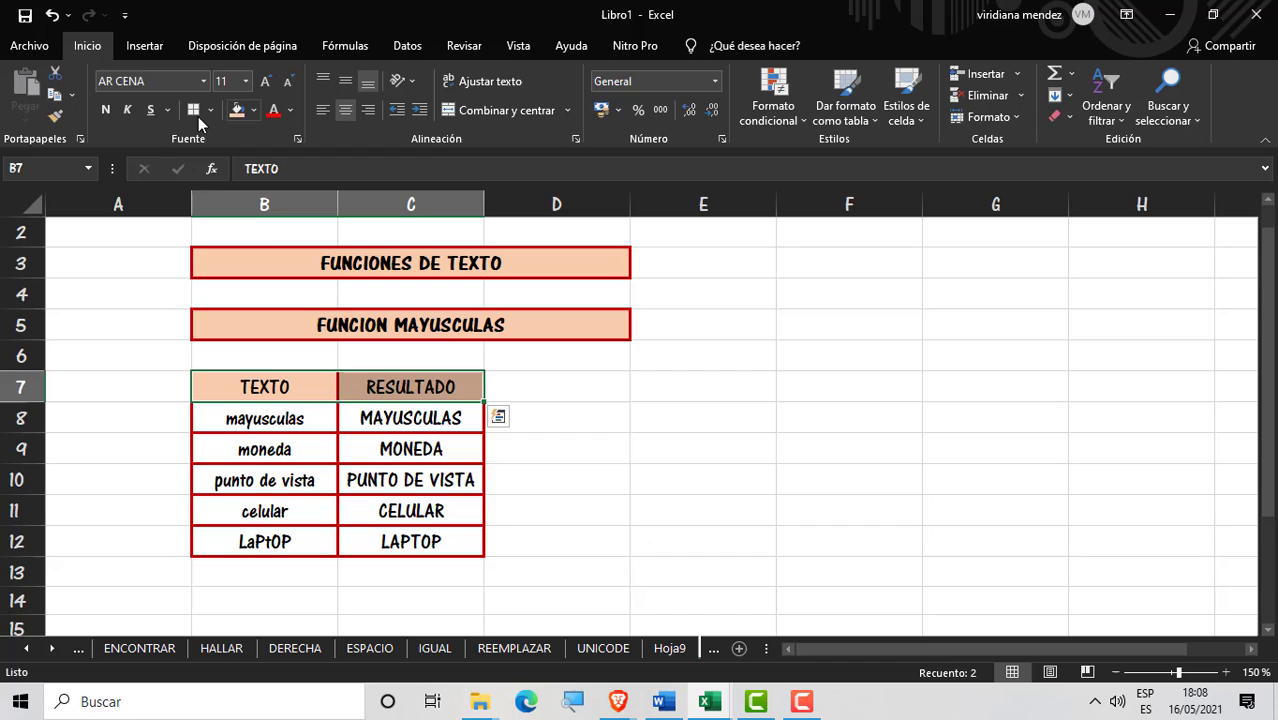
pyautogui.click(102, 110)
# Step: In E8, enter the formula =MAYUSC("el internet es un conjunto de conexiónes que inicia con la union de dos computadores o mas")
pyautogui.click(721, 412)
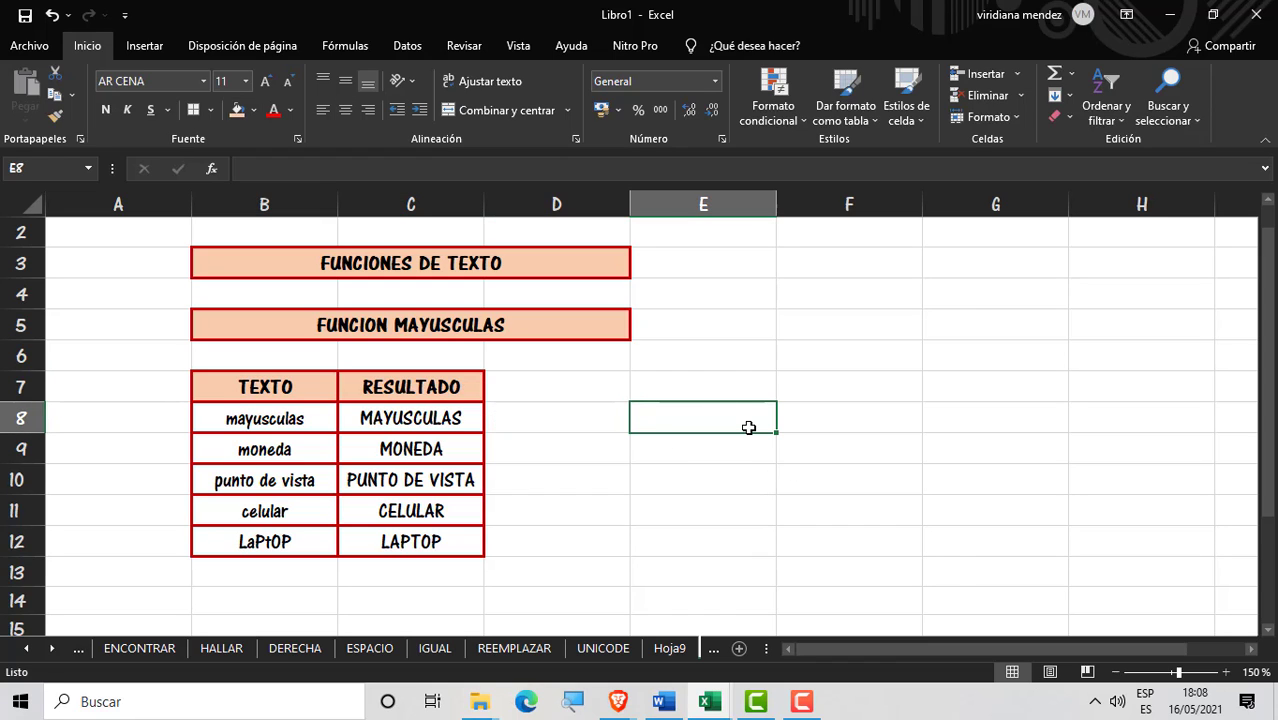
pyautogui.write('=')
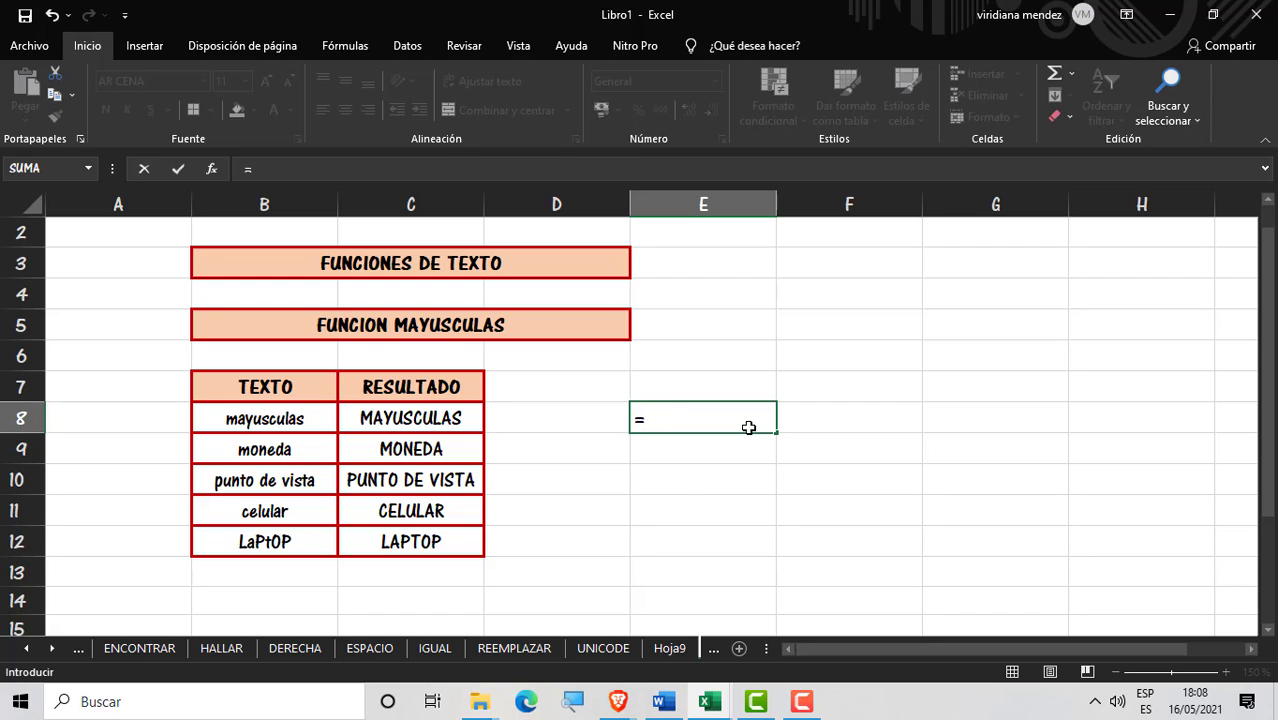
pyautogui.write('mayu')
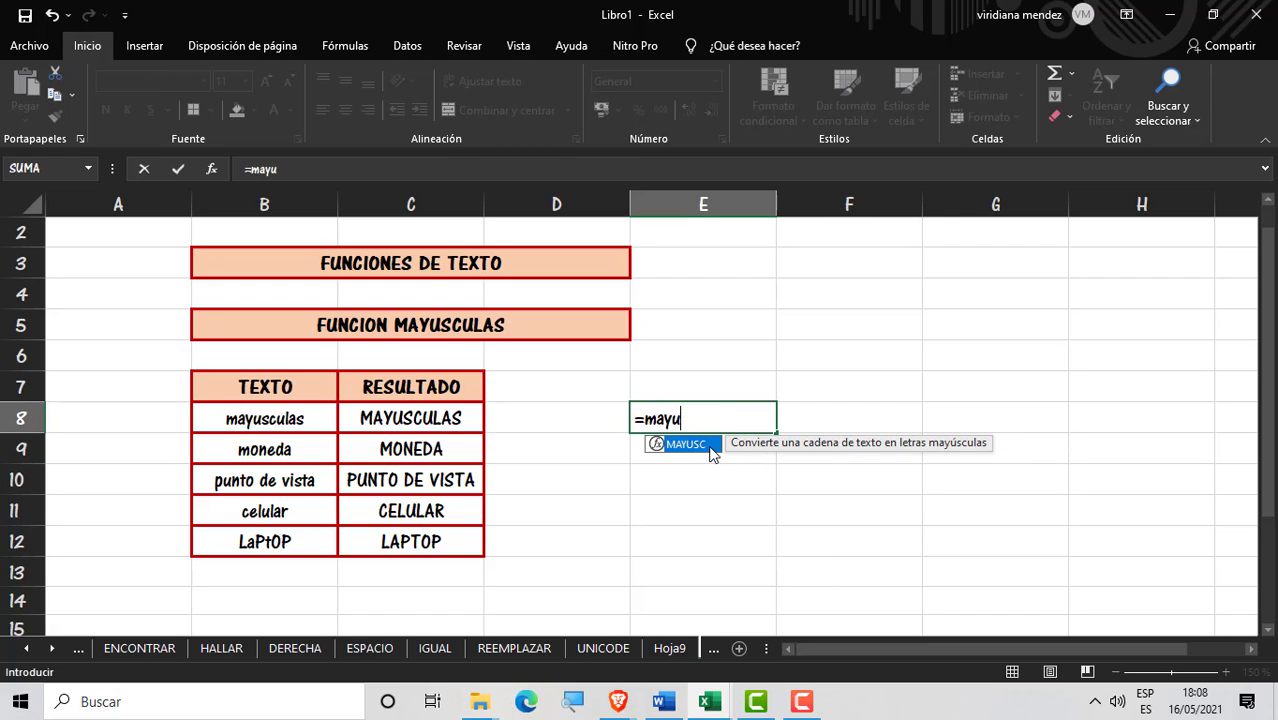
pyautogui.doubleClick(711, 447)
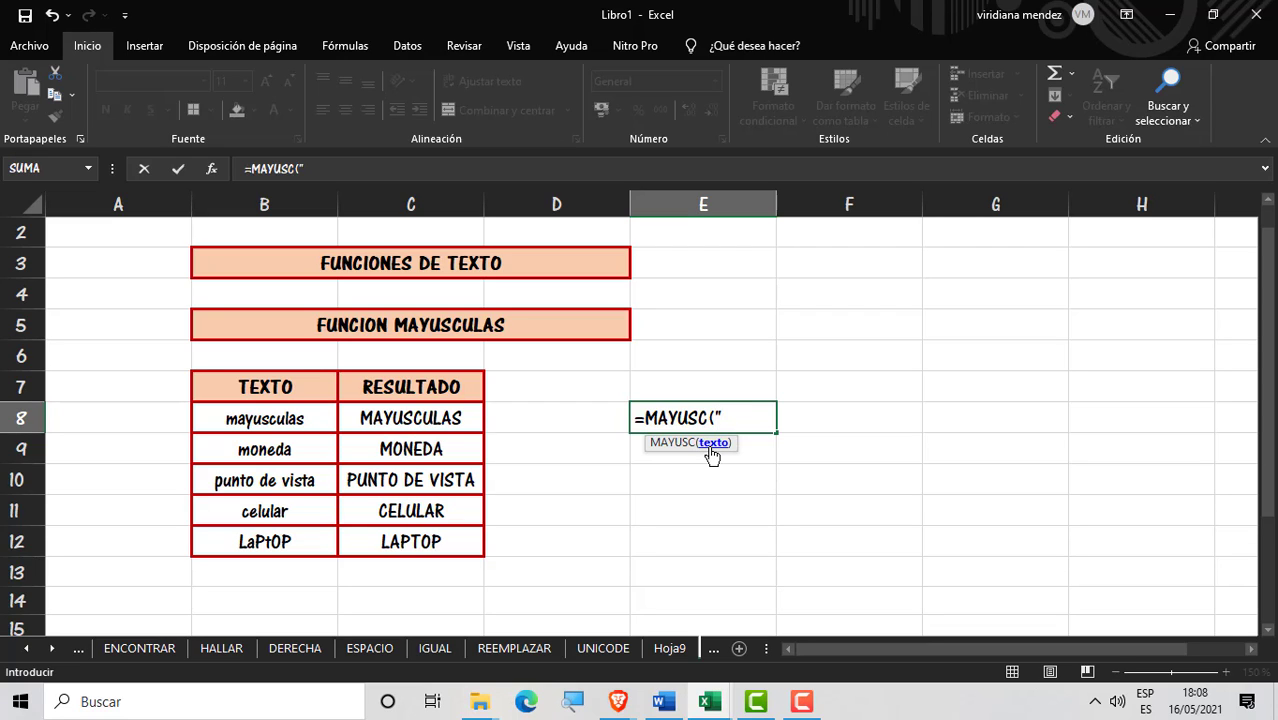
pyautogui.write('el interne')
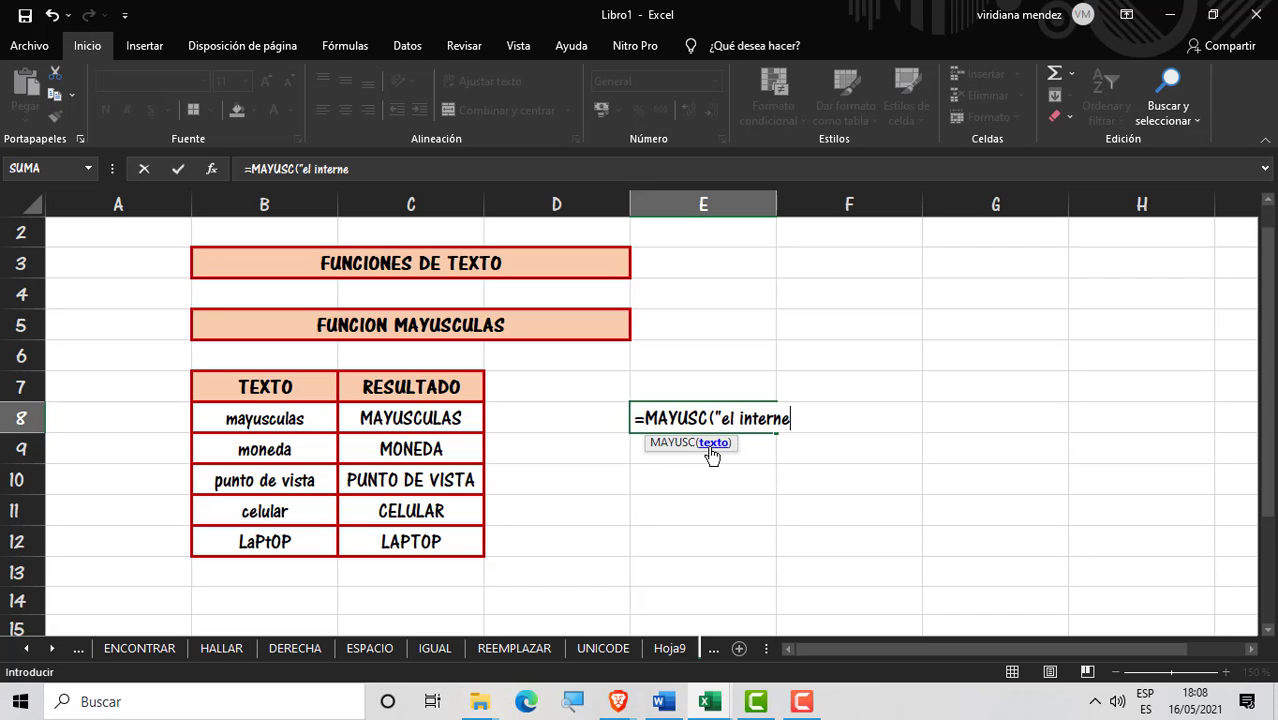
pyautogui.write('t es un conjun')
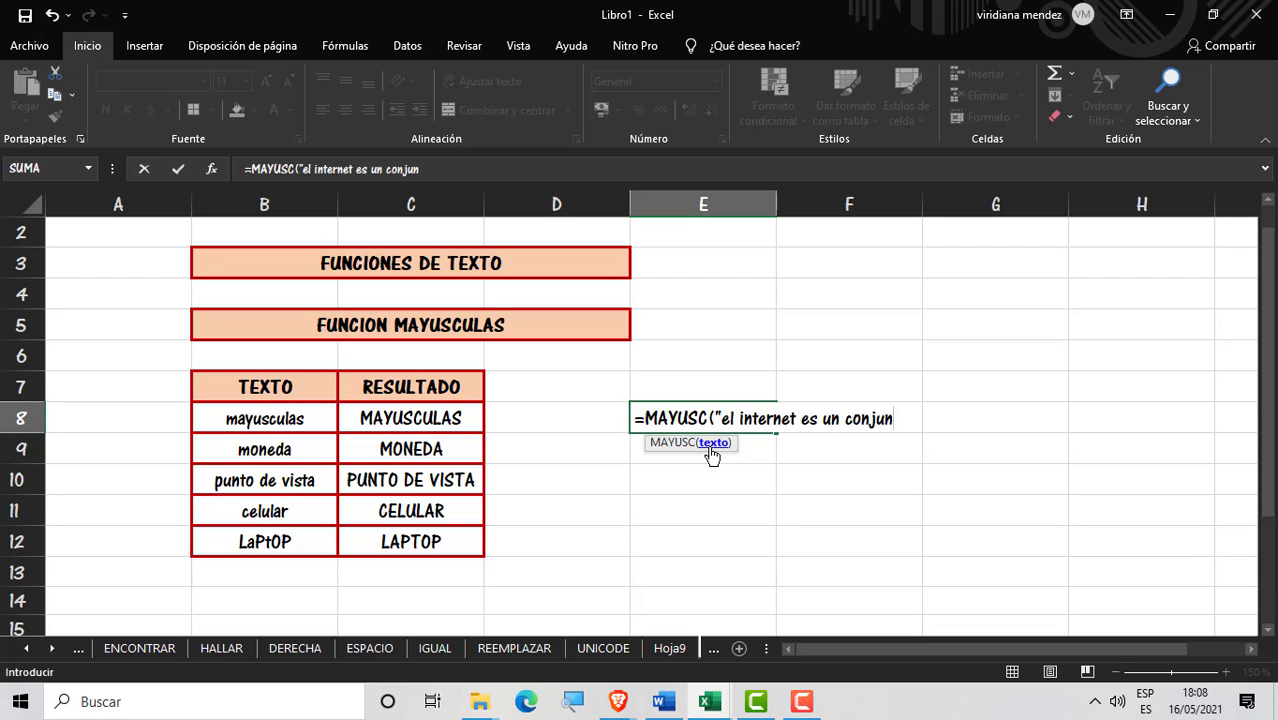
pyautogui.write('to de conex')
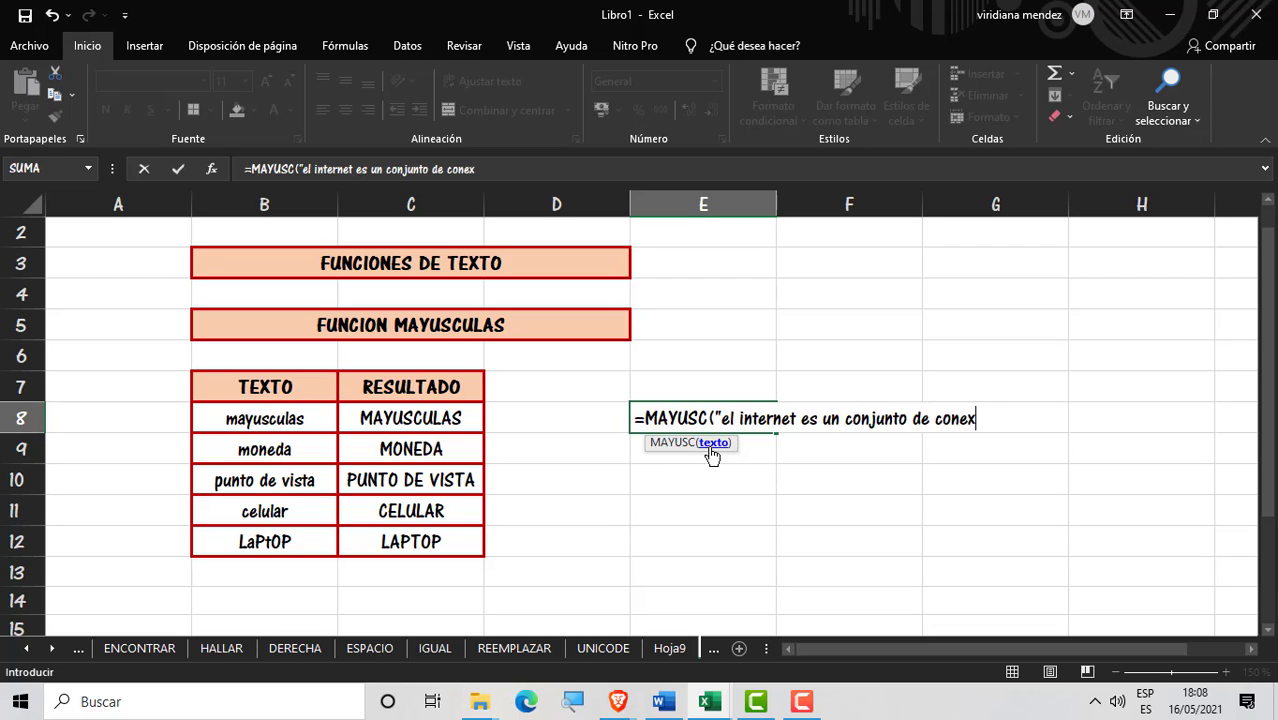
pyautogui.write('ión es')
pyautogui.write('que ini')
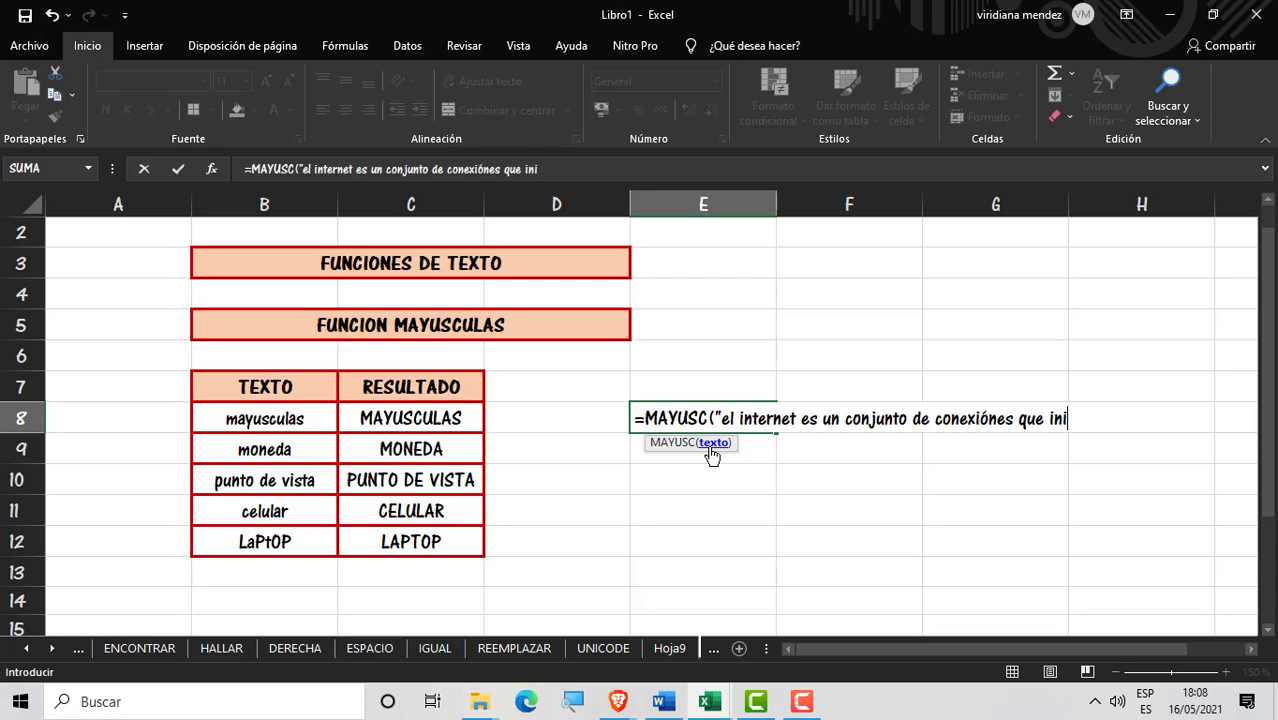
pyautogui.write('cia con ')
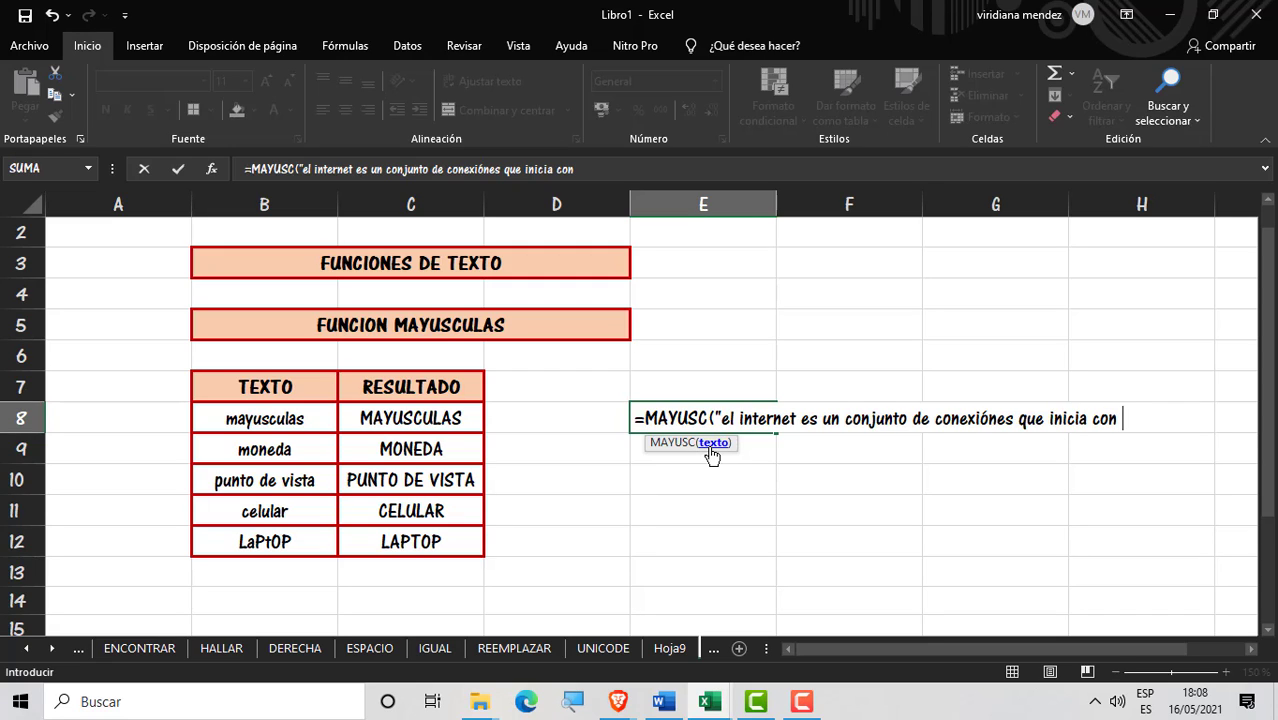
pyautogui.write('la union')
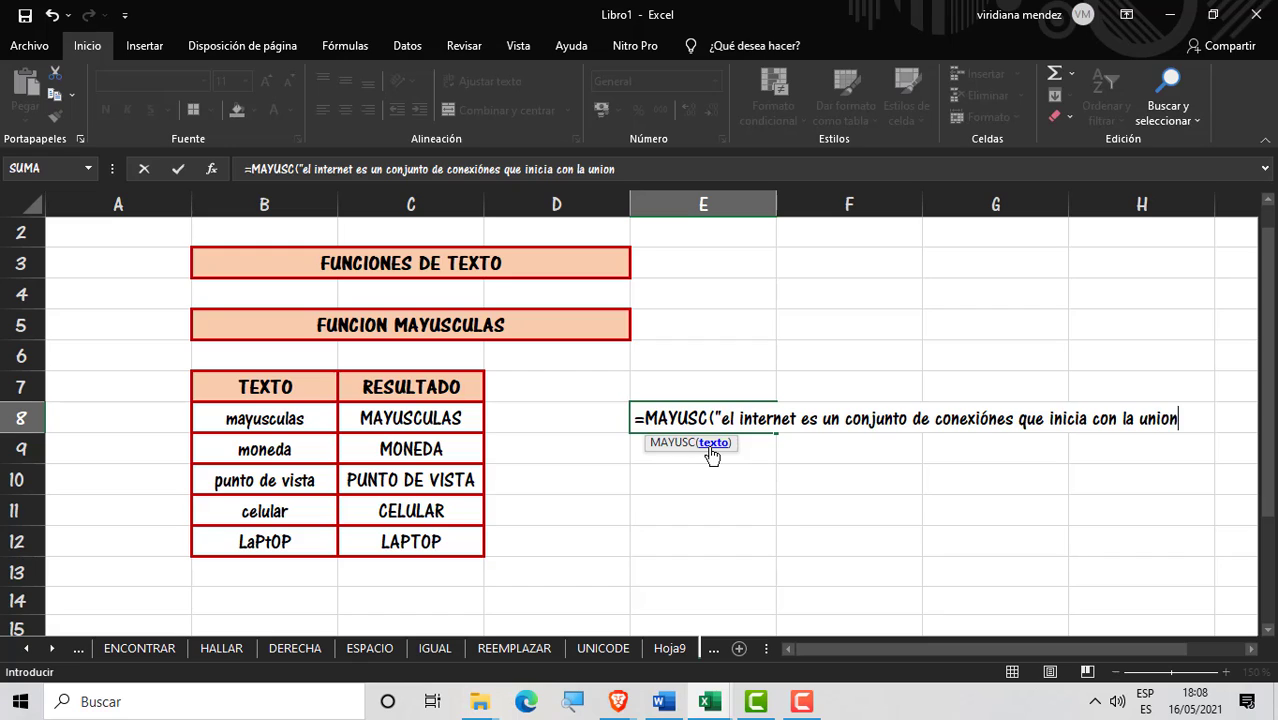
pyautogui.write(' de dos ')
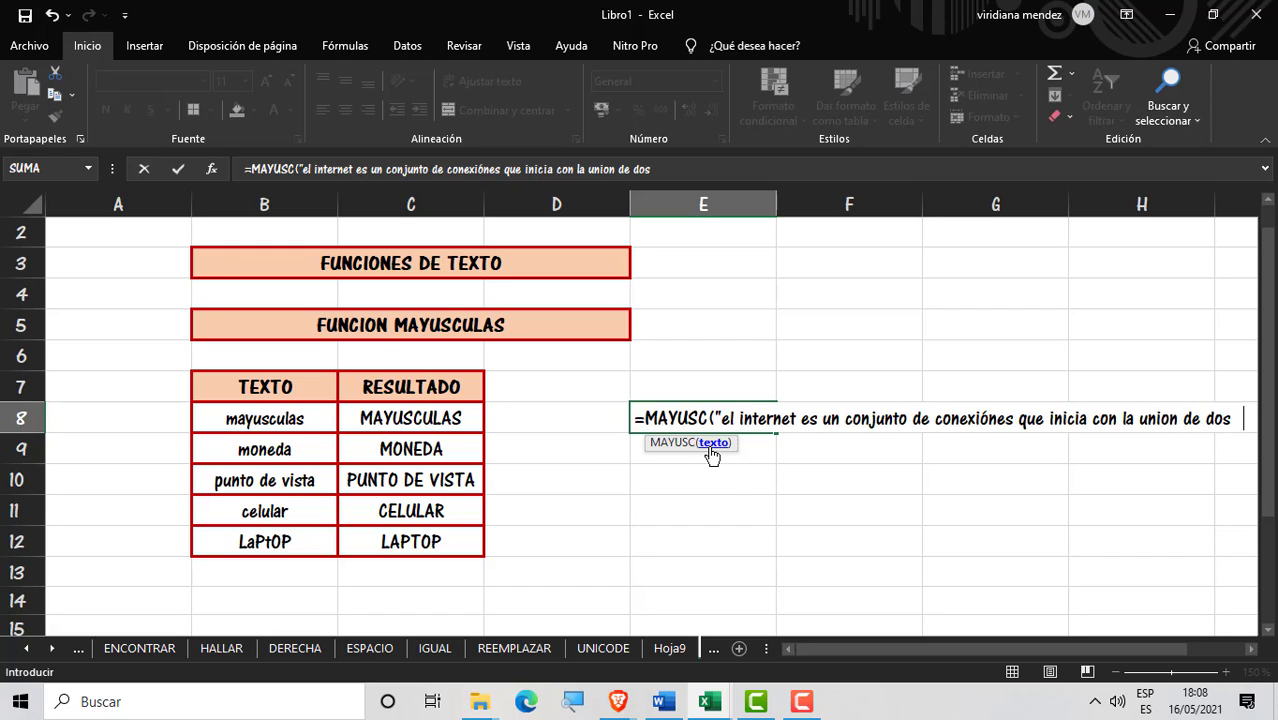
pyautogui.write('computado')
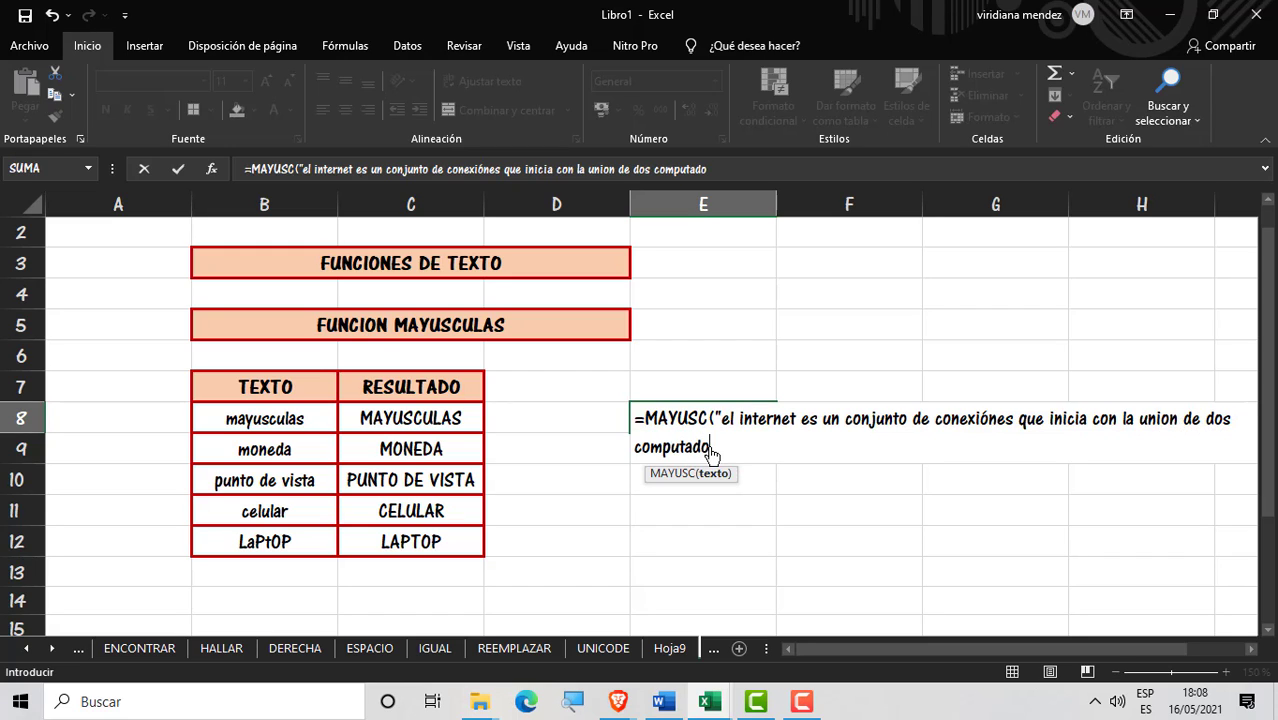
pyautogui.write('res o mas')
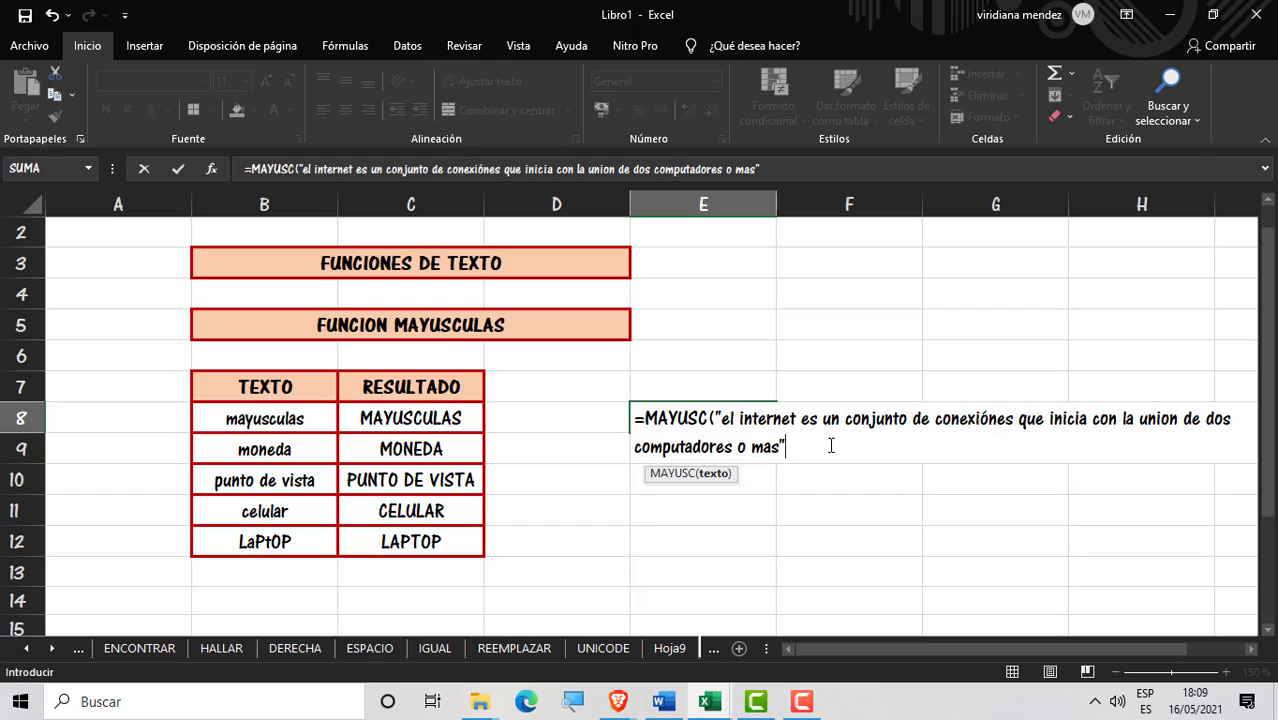
pyautogui.write(')')
pyautogui.press('Return')
pyautogui.moveTo(906, 649); pyautogui.dragTo(990, 648)
pyautogui.click(850, 488)
pyautogui.click(681, 428)
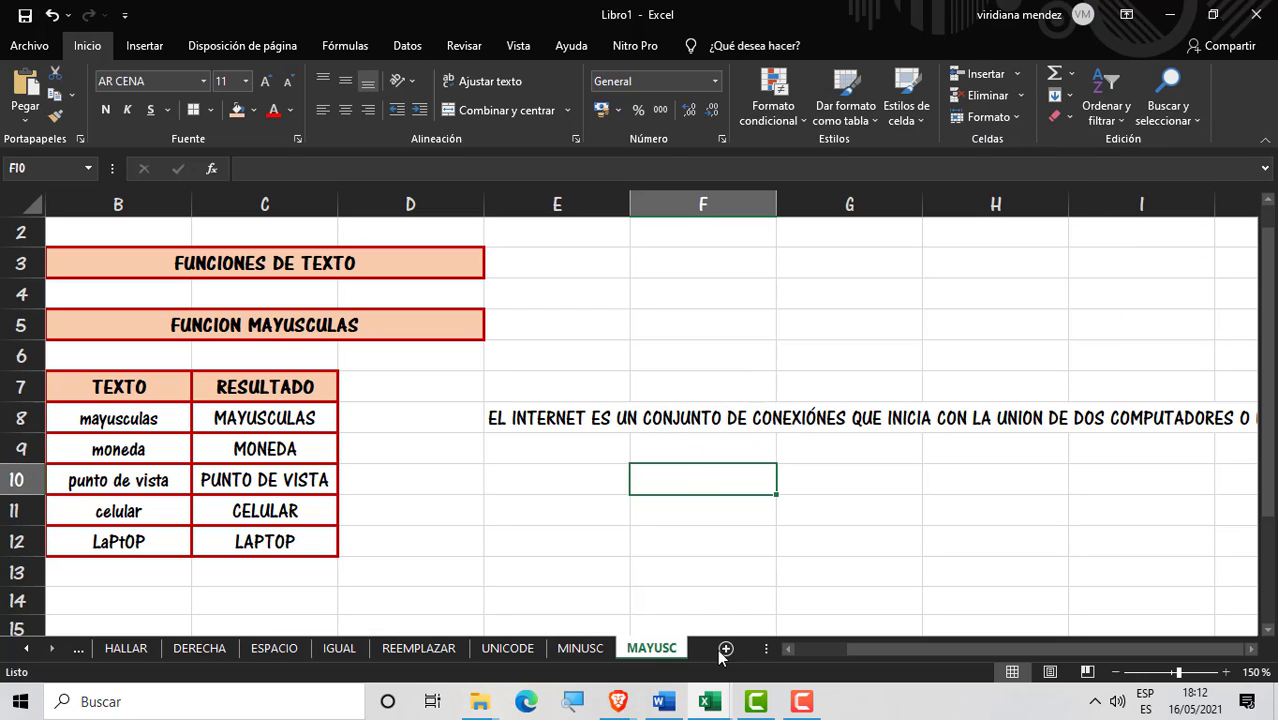
# Step: Add a new sheet and copy the two title banners in B3:D5 of the MAYUSC sheet to B2 of the new sheet
pyautogui.click(726, 649)
pyautogui.click(652, 649)
pyautogui.moveTo(235, 262); pyautogui.dragTo(290, 325)
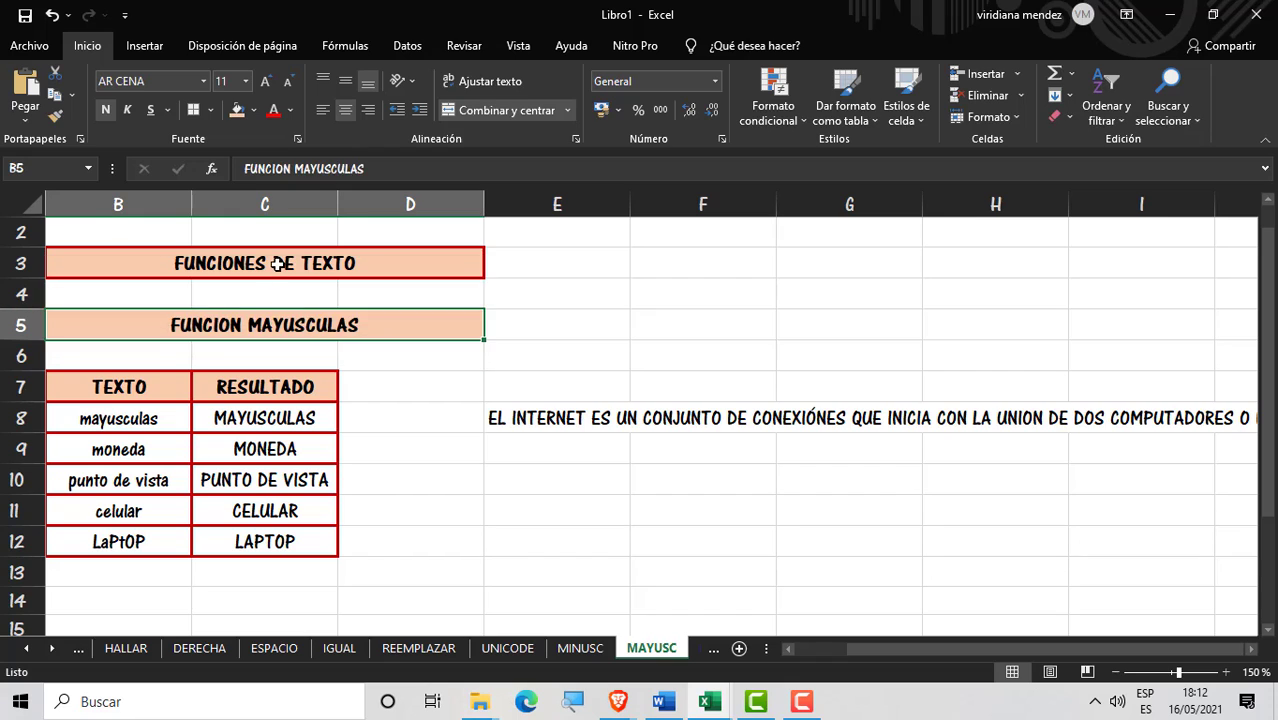
pyautogui.hotkey('ctrl', 'c')
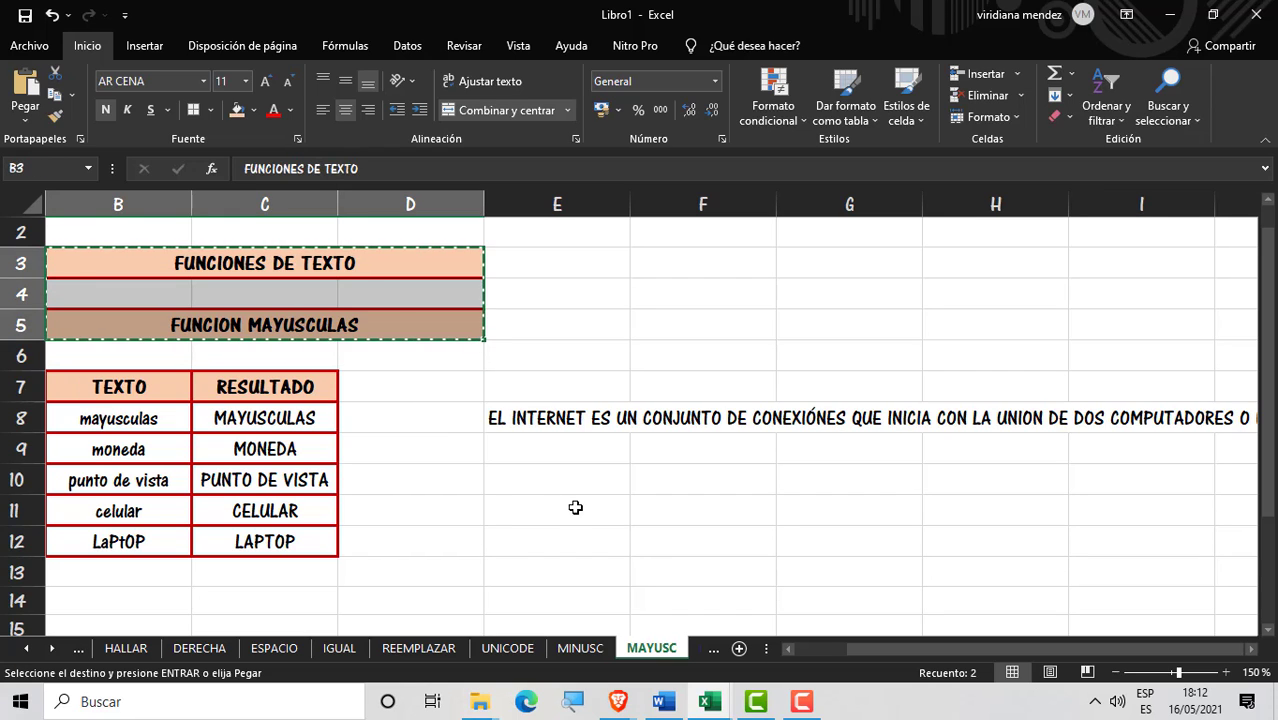
pyautogui.click(694, 652)
pyautogui.click(675, 652)
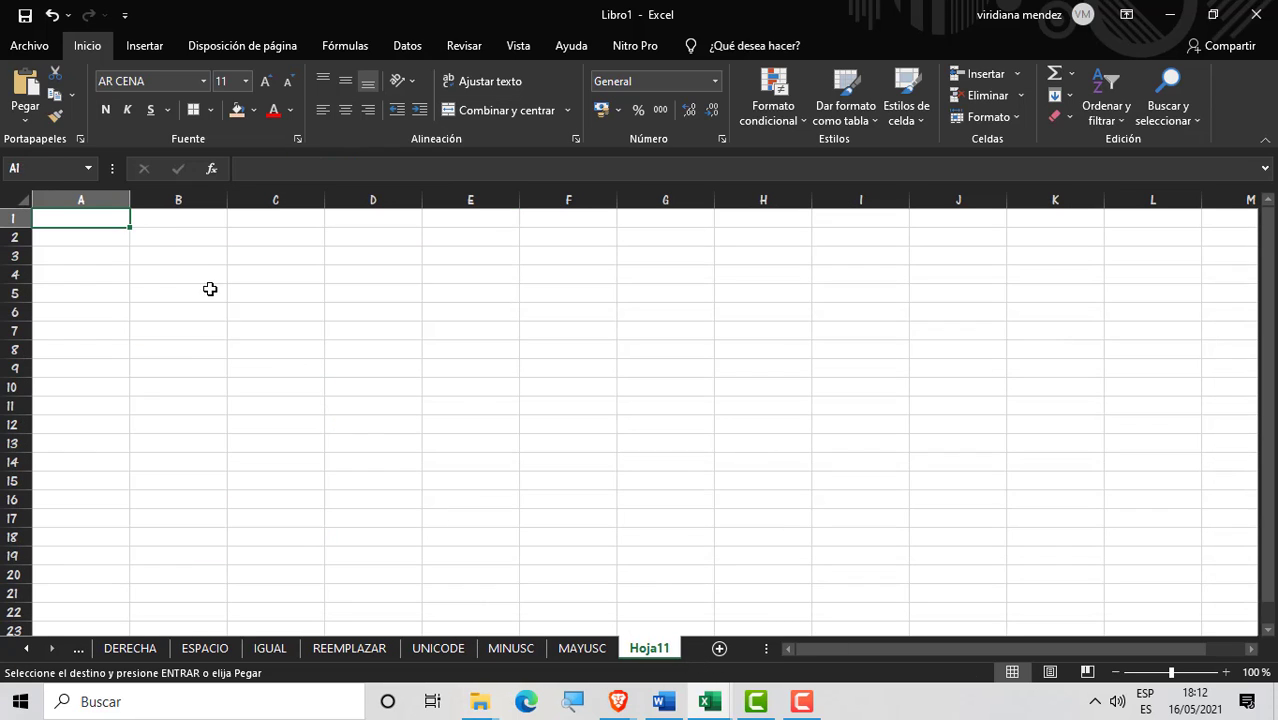
pyautogui.click(147, 241)
pyautogui.hotkey('ctrl', 'v')
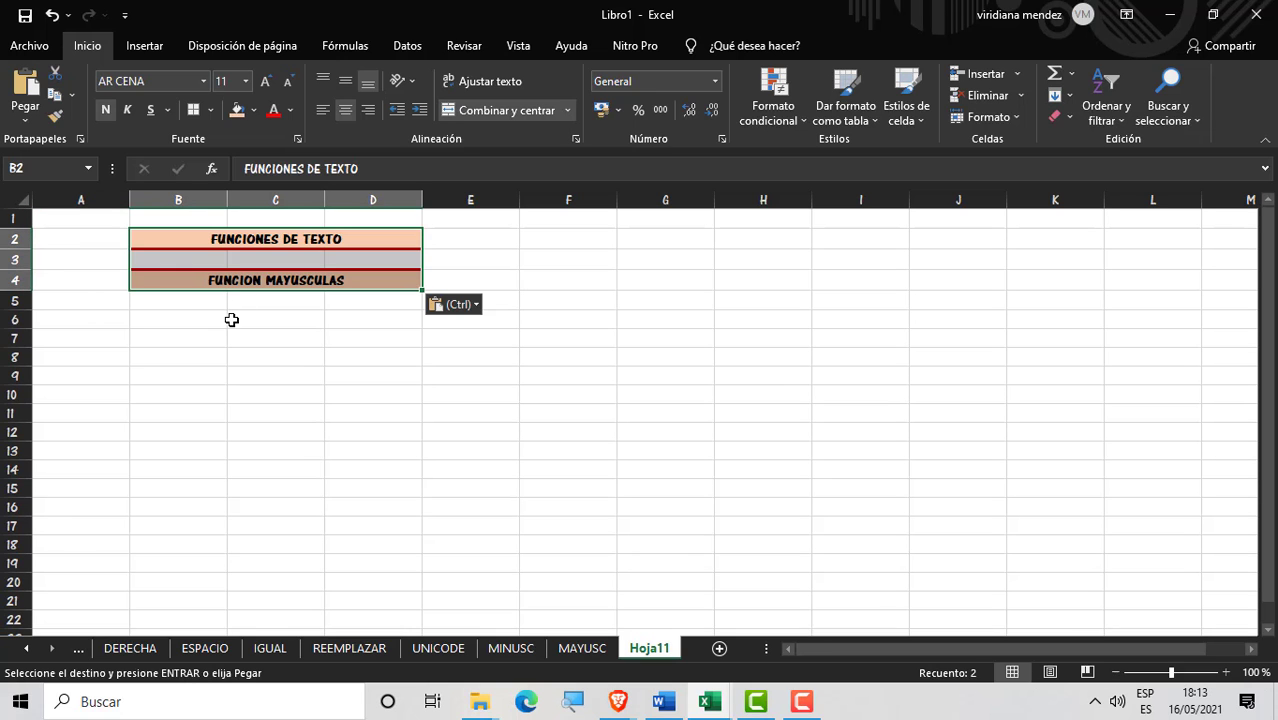
pyautogui.click(231, 316)
pyautogui.click(1225, 672)
pyautogui.click(1225, 672)
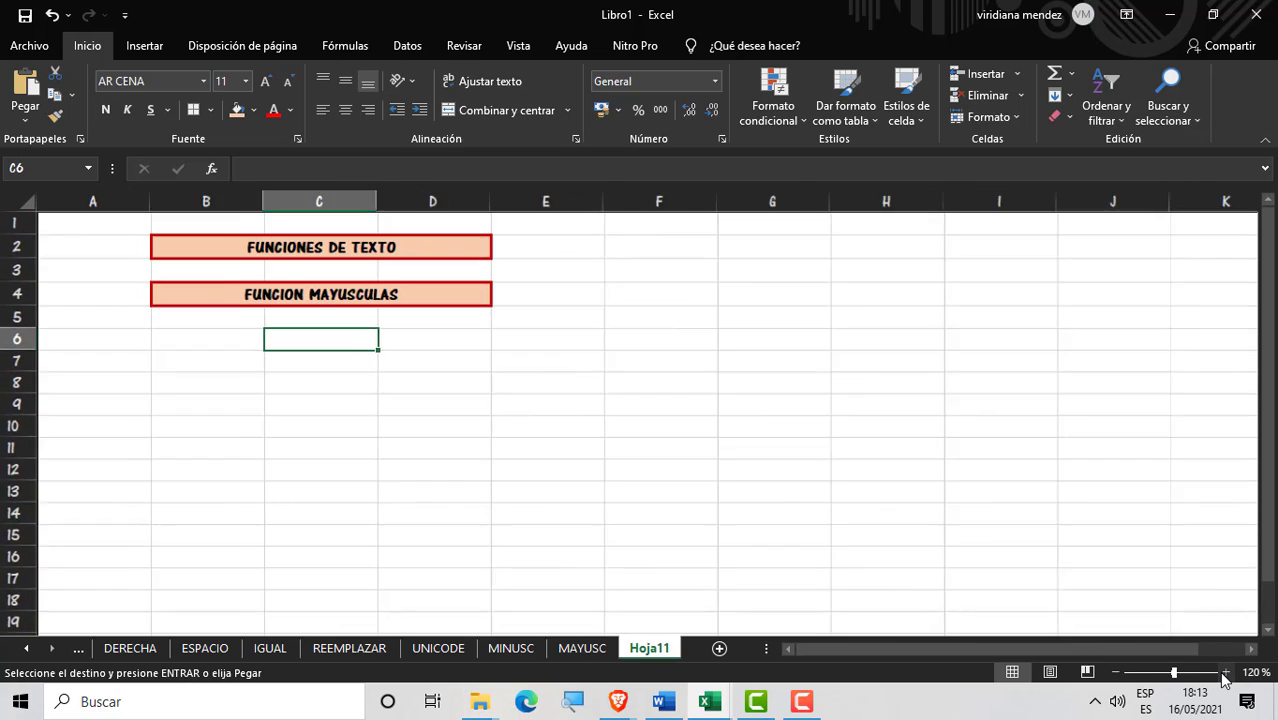
pyautogui.click(1225, 672)
pyautogui.click(1225, 672)
pyautogui.click(300, 370)
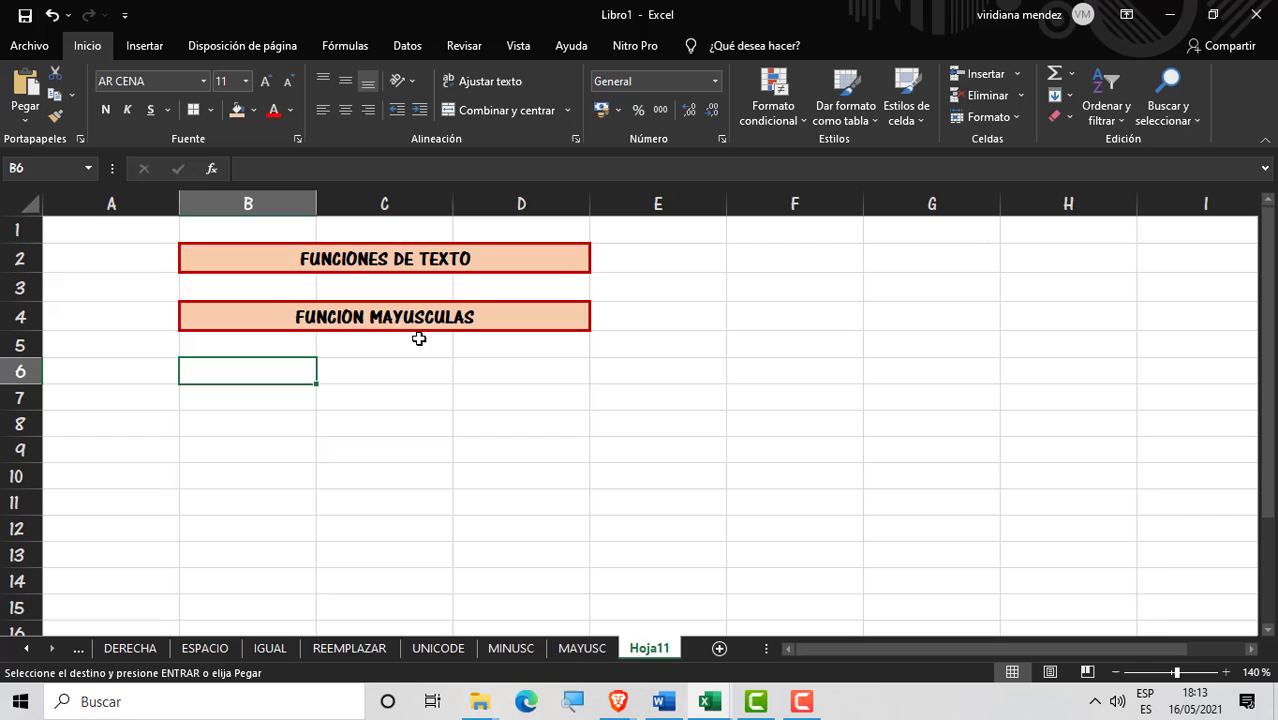
pyautogui.click(506, 314)
pyautogui.doubleClick(506, 314)
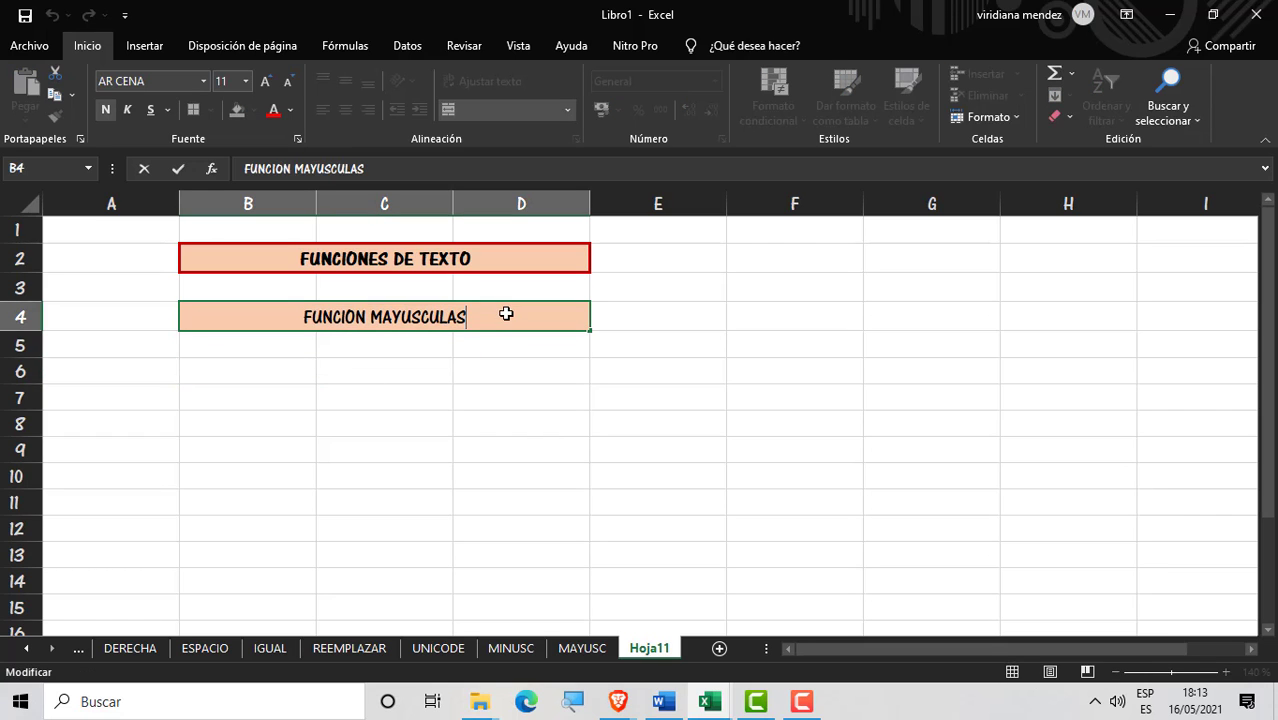
pyautogui.click(500, 390)
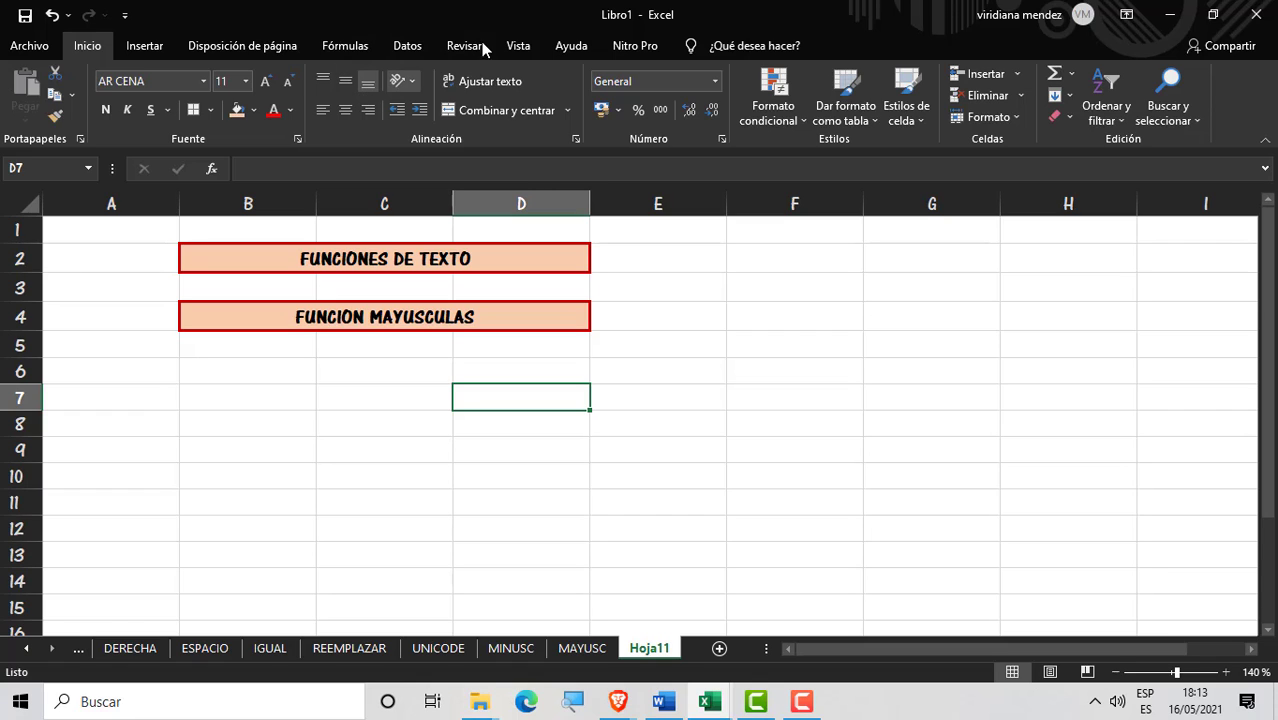
# Step: Examine the available number formats and the full list of text functions in the function library
pyautogui.click(716, 83)
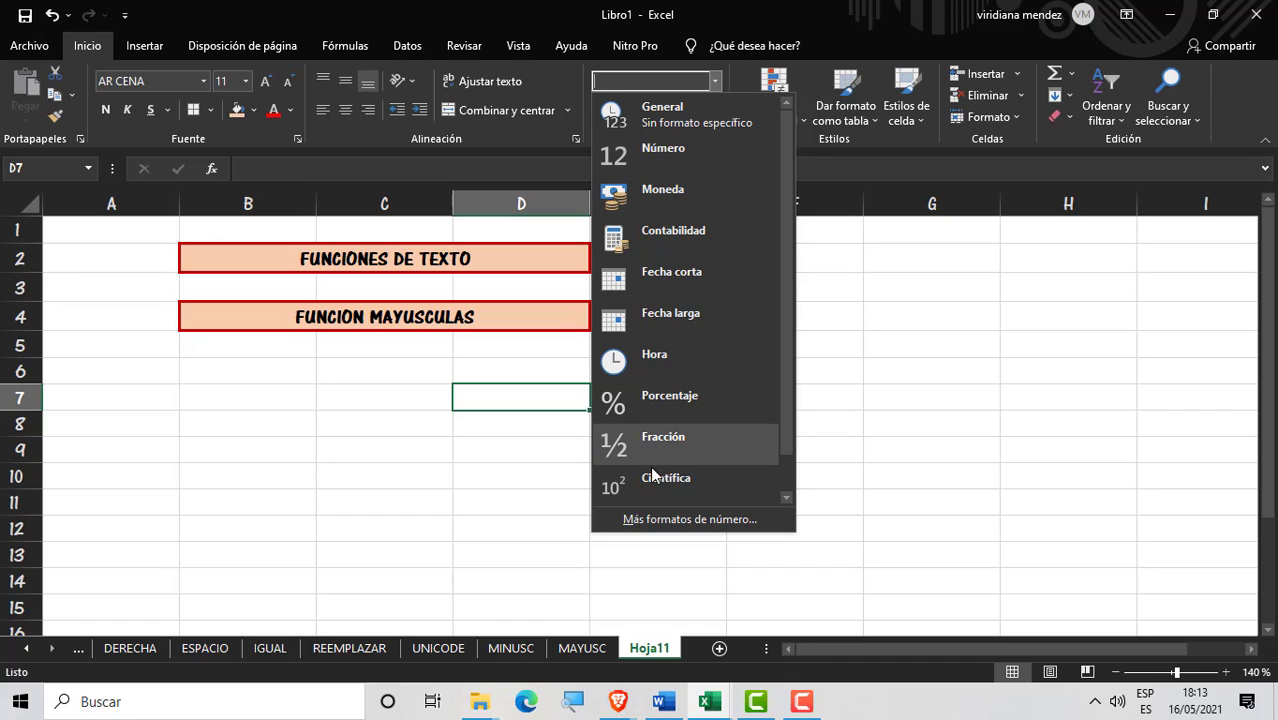
pyautogui.click(332, 370)
pyautogui.click(303, 400)
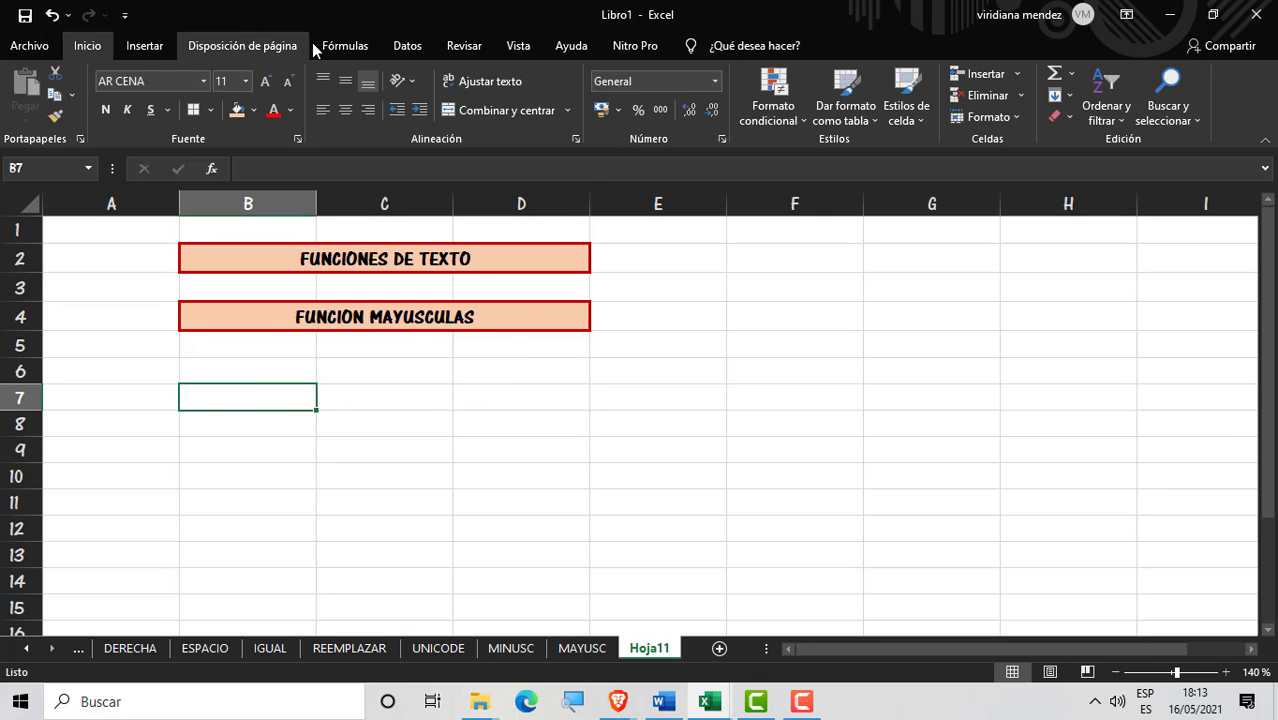
pyautogui.click(341, 46)
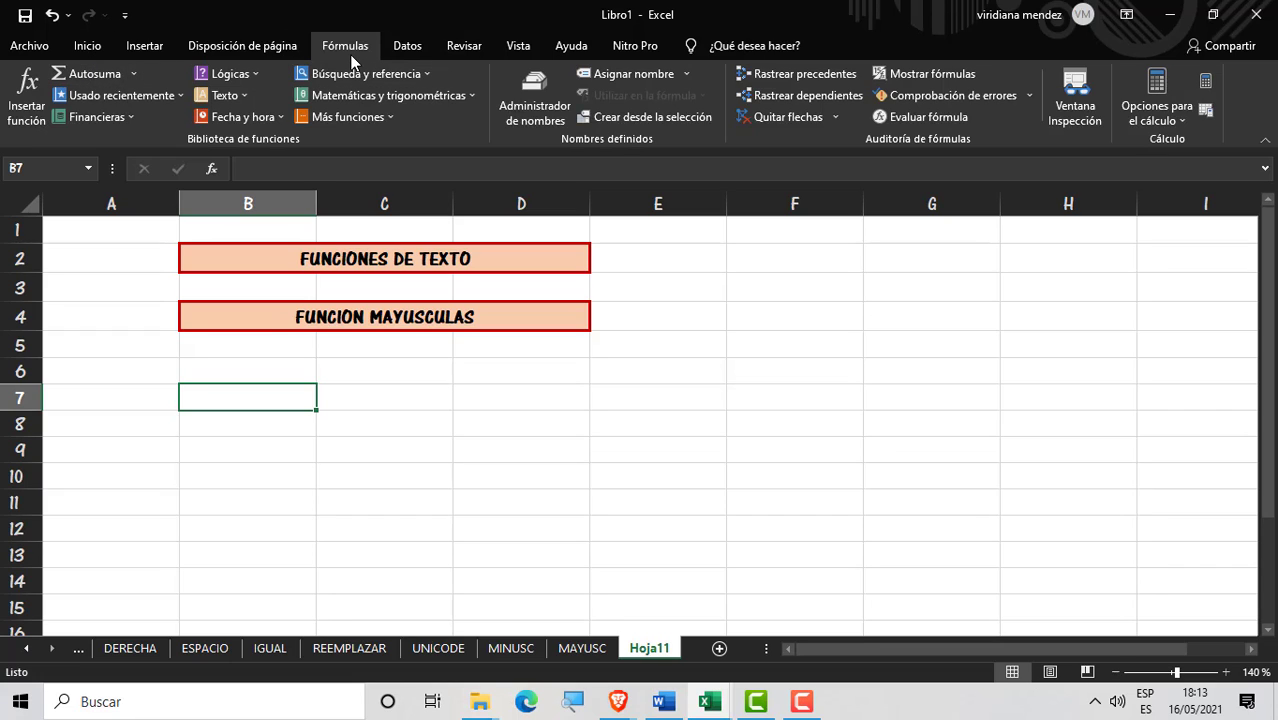
pyautogui.click(240, 95)
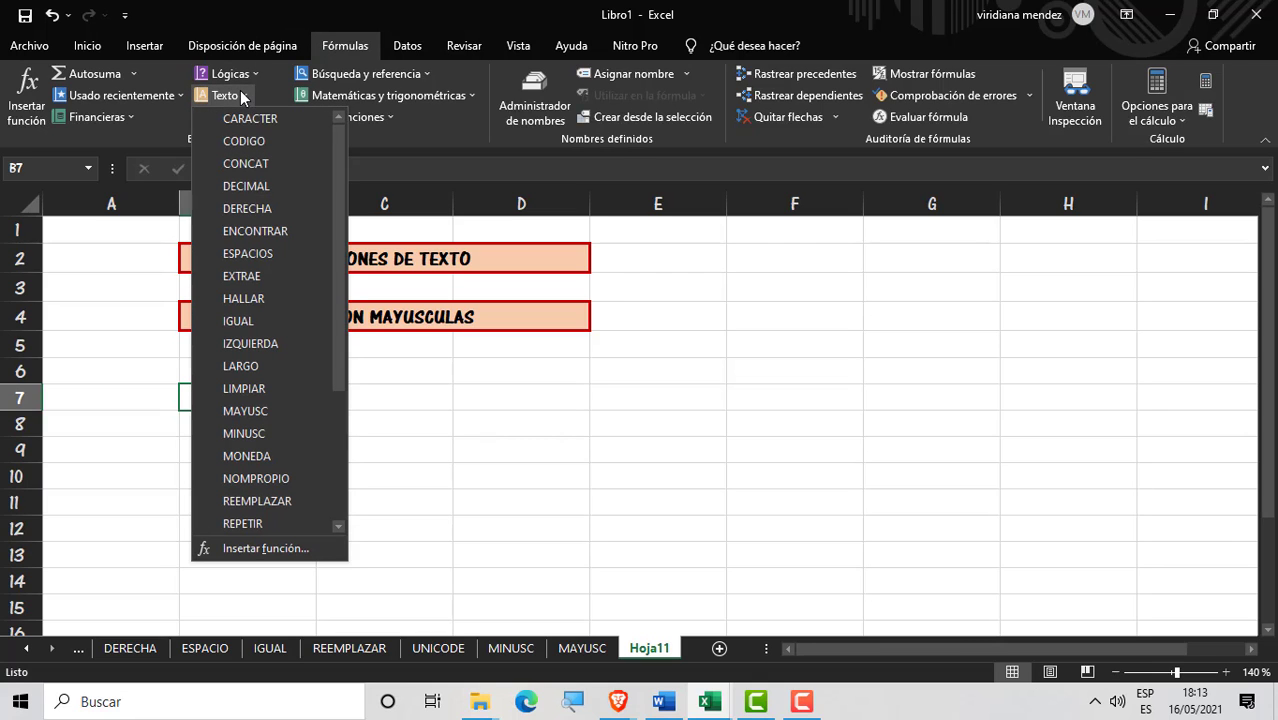
pyautogui.moveTo(334, 198); pyautogui.dragTo(317, 380)
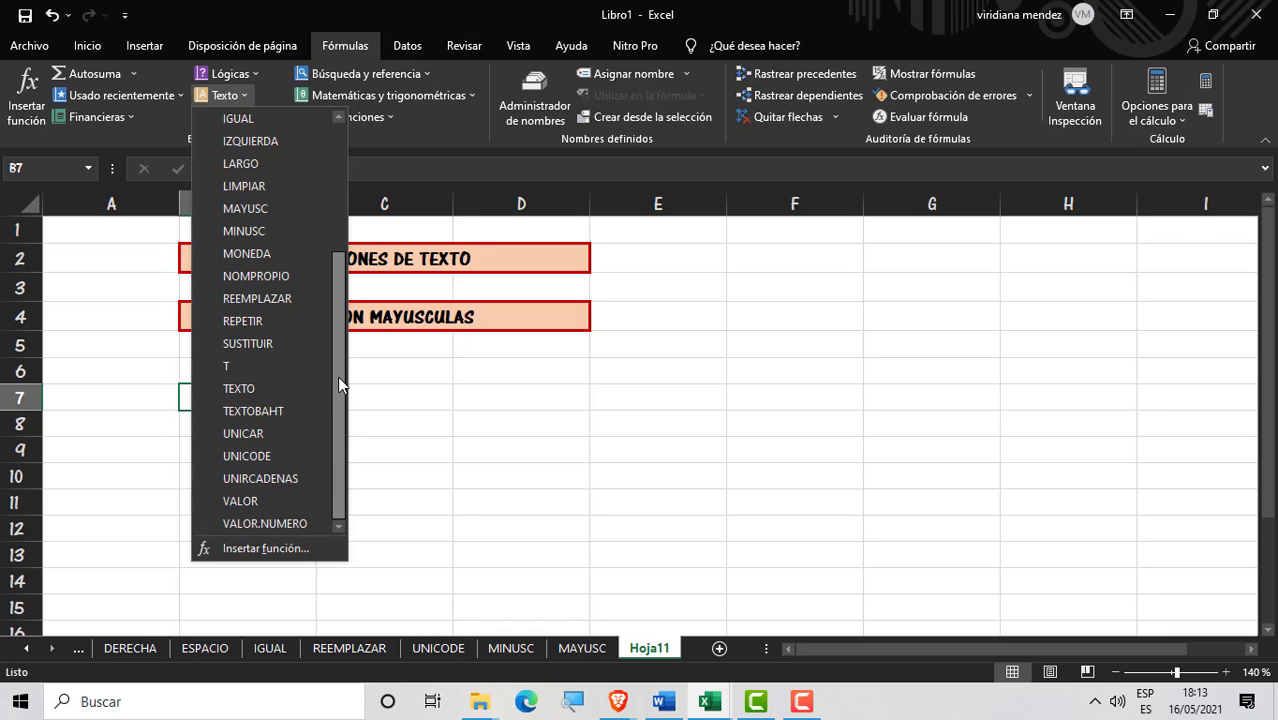
pyautogui.moveTo(337, 376); pyautogui.dragTo(337, 385)
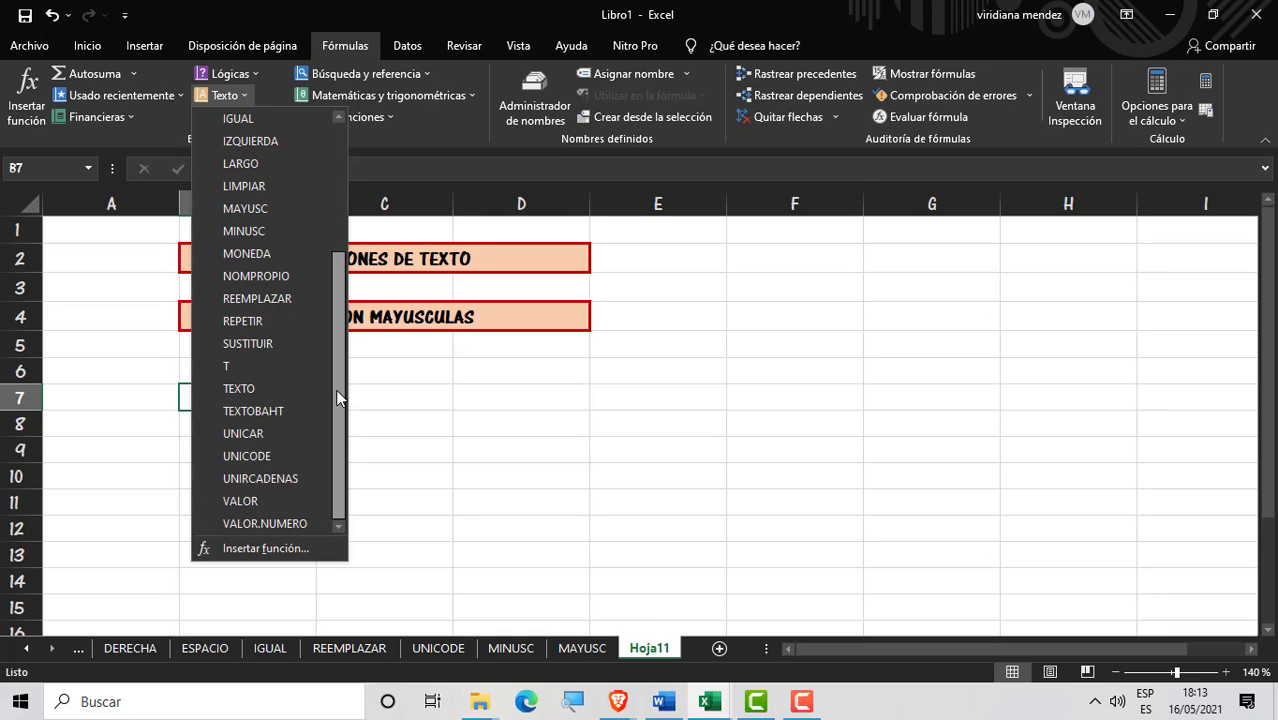
pyautogui.moveTo(335, 380); pyautogui.dragTo(356, 451)
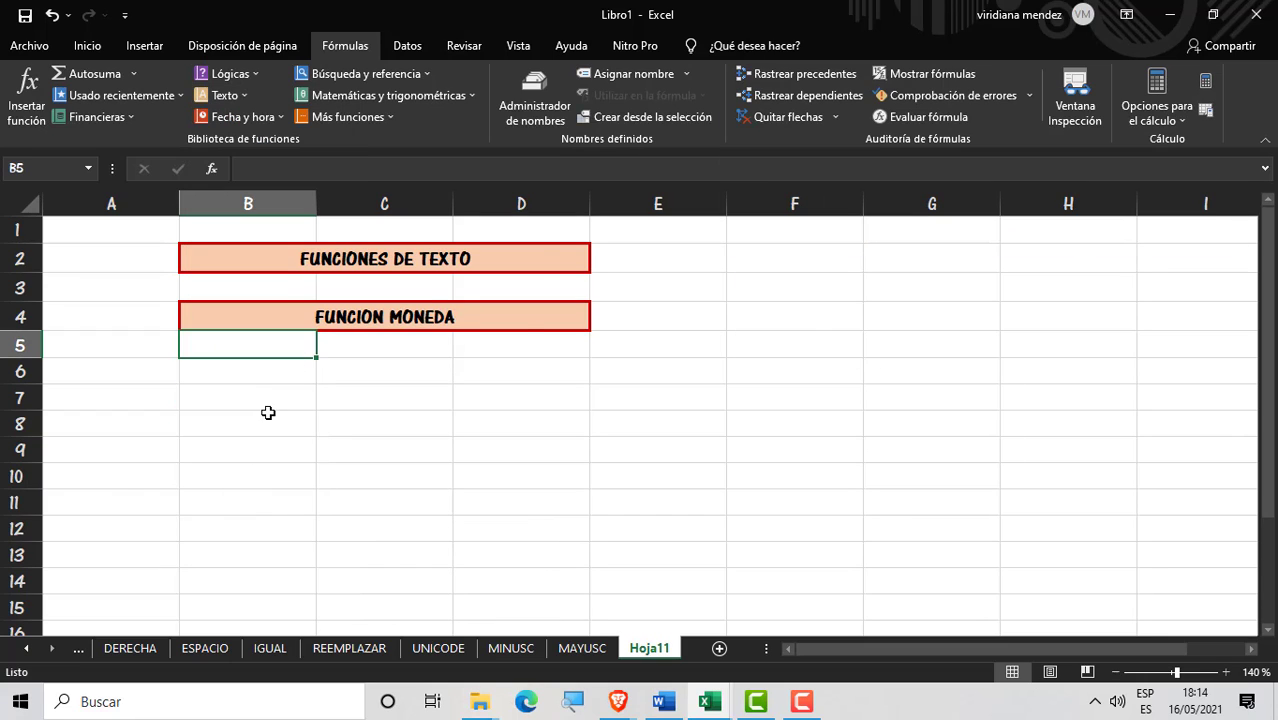
# Step: Enter the column heading NUMERO in B6, below the FUNCION MONEDA title
pyautogui.press('Down')
pyautogui.press('Down')
pyautogui.press('Down')
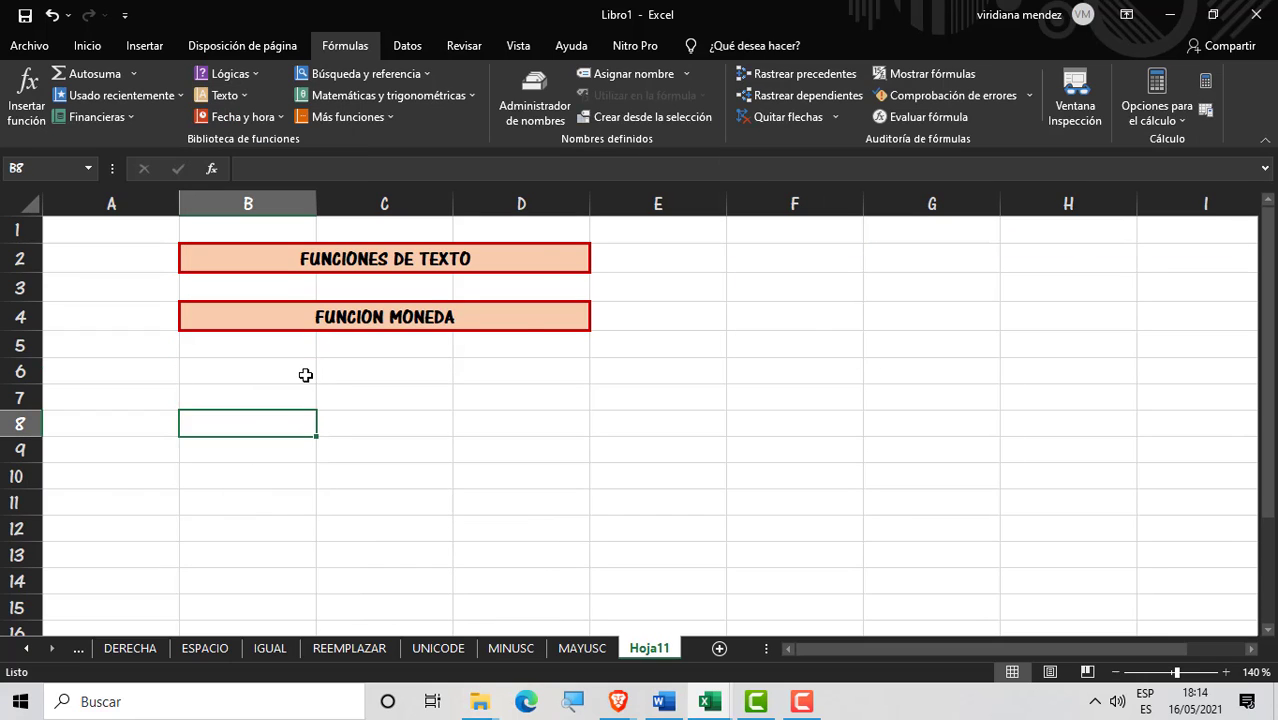
pyautogui.press('Up')
pyautogui.press('Up')
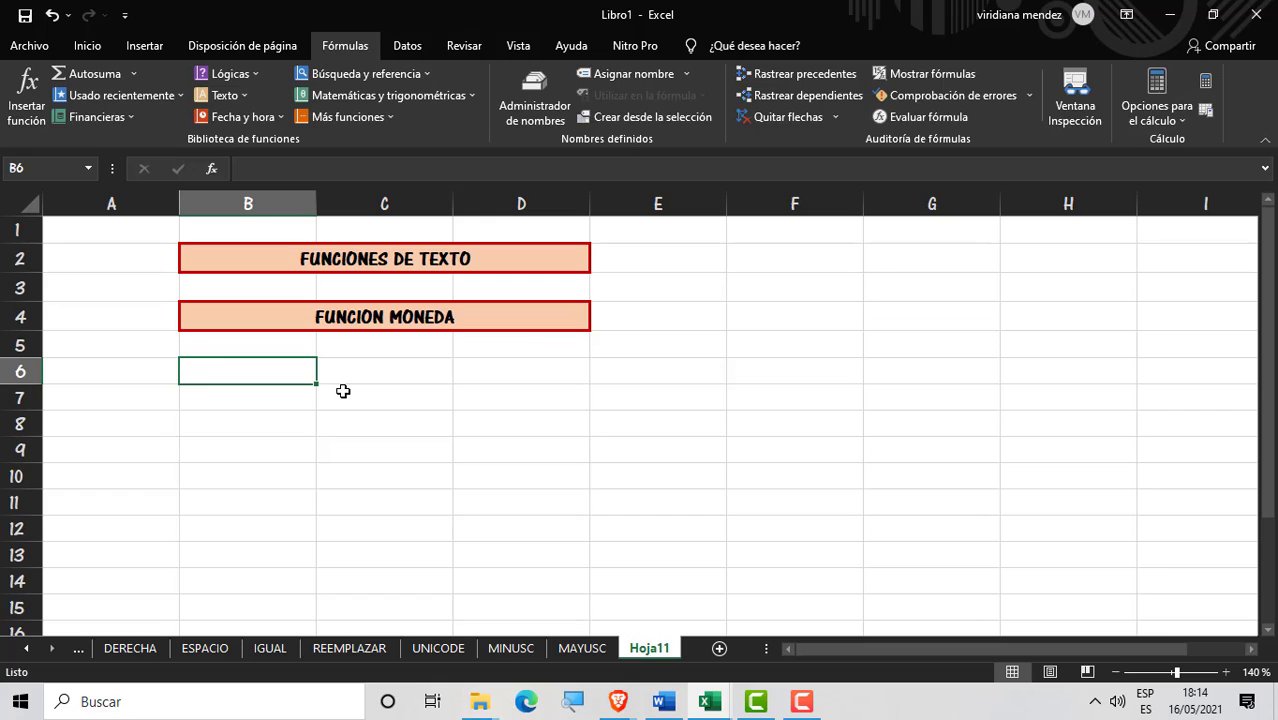
pyautogui.write('NUMERO')
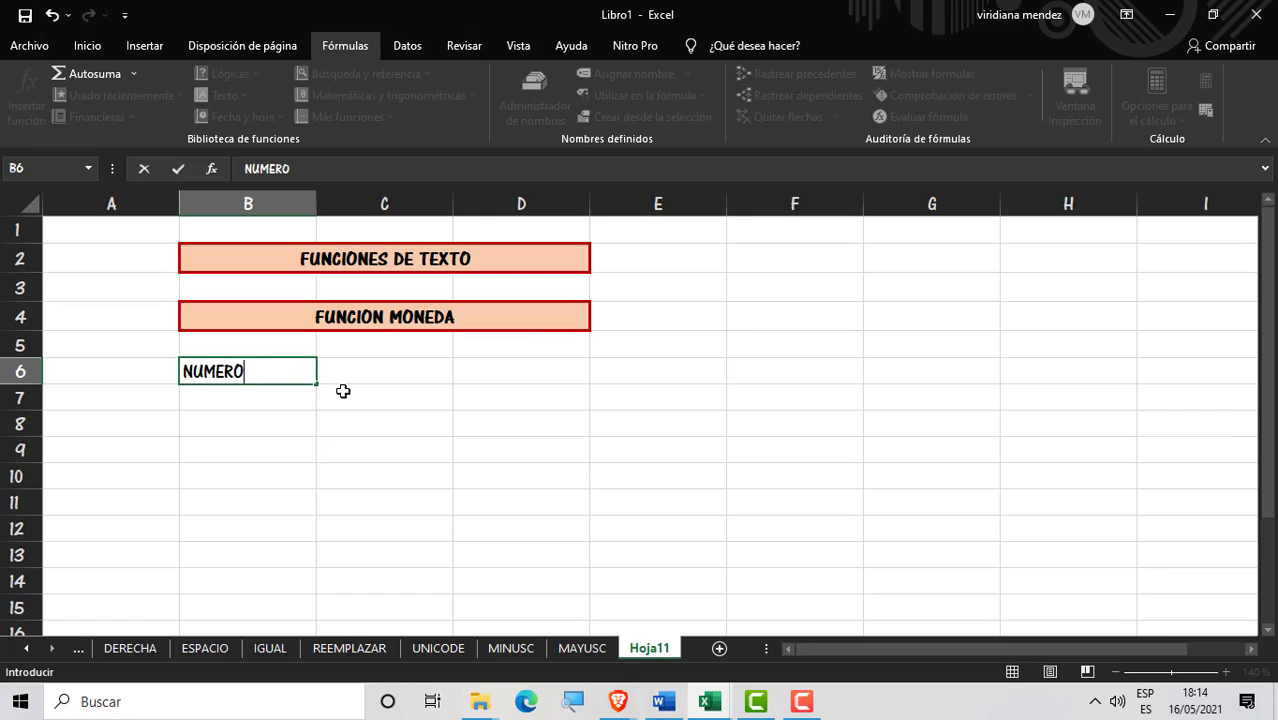
pyautogui.press('Tab')
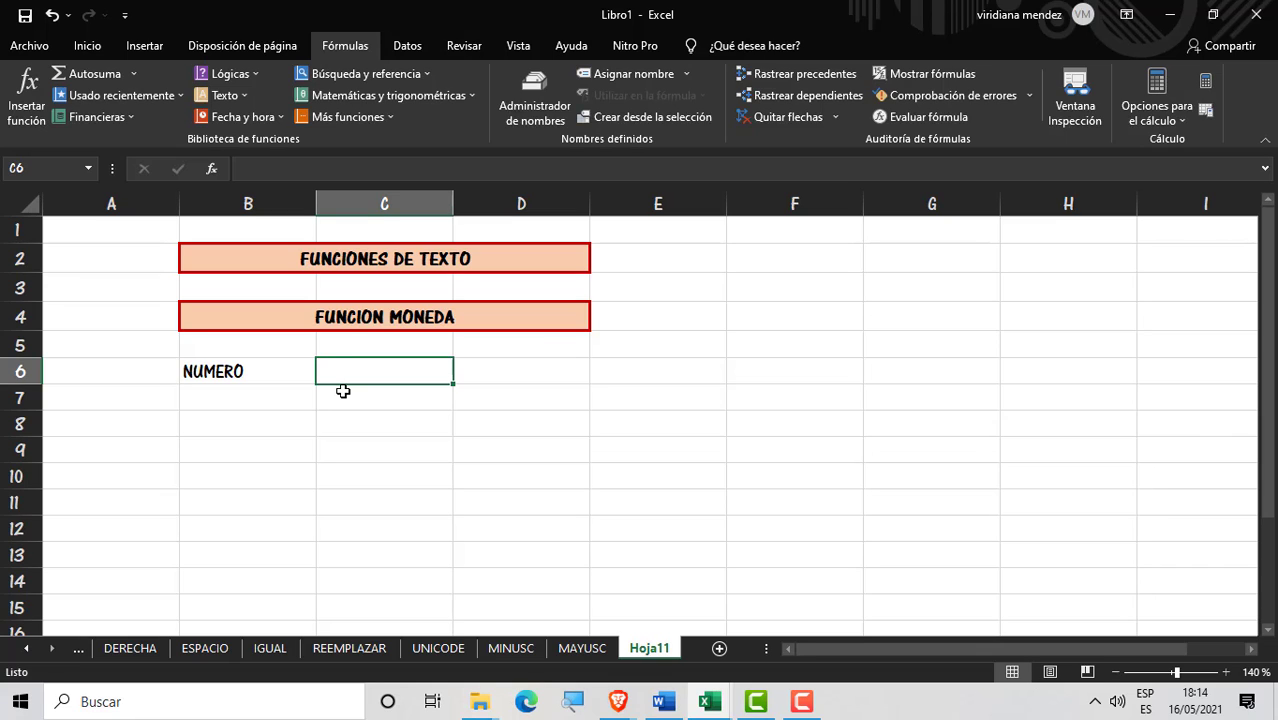
# Step: Enter the column heading RESULTADO in C6, beside the NUMERO heading
pyautogui.write('RESULT')
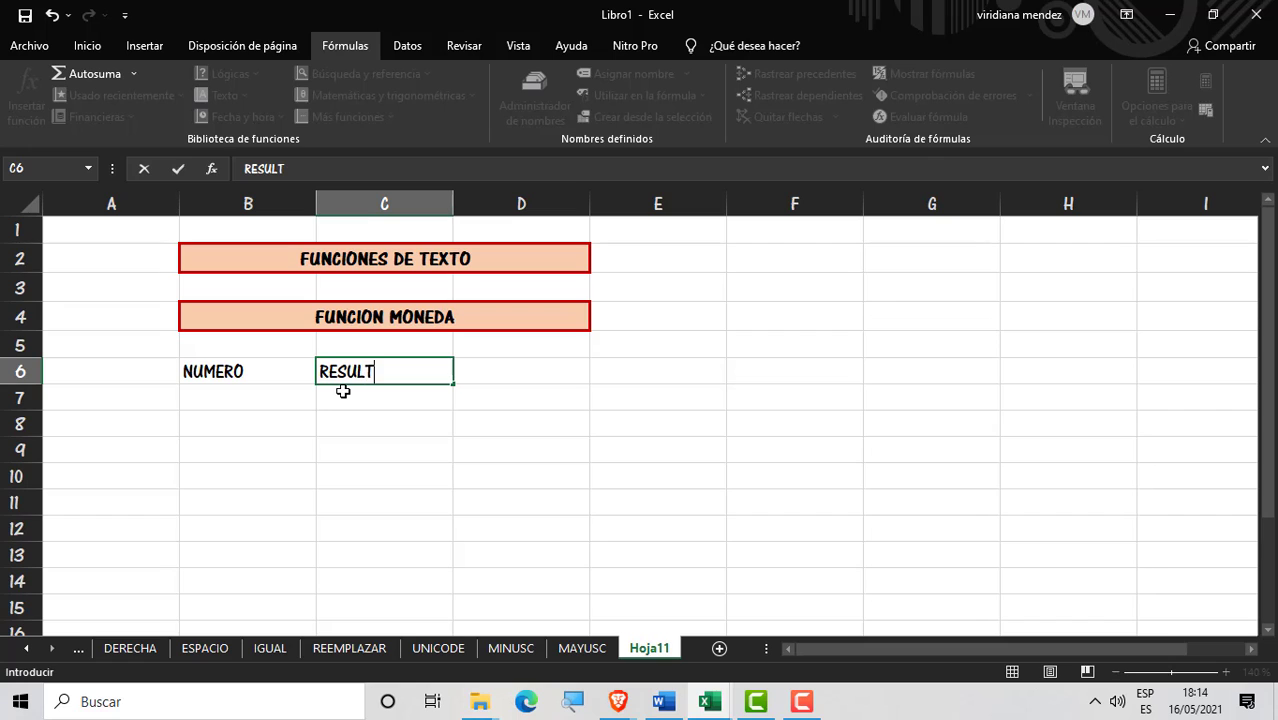
pyautogui.write('ADO')
pyautogui.press('Tab')
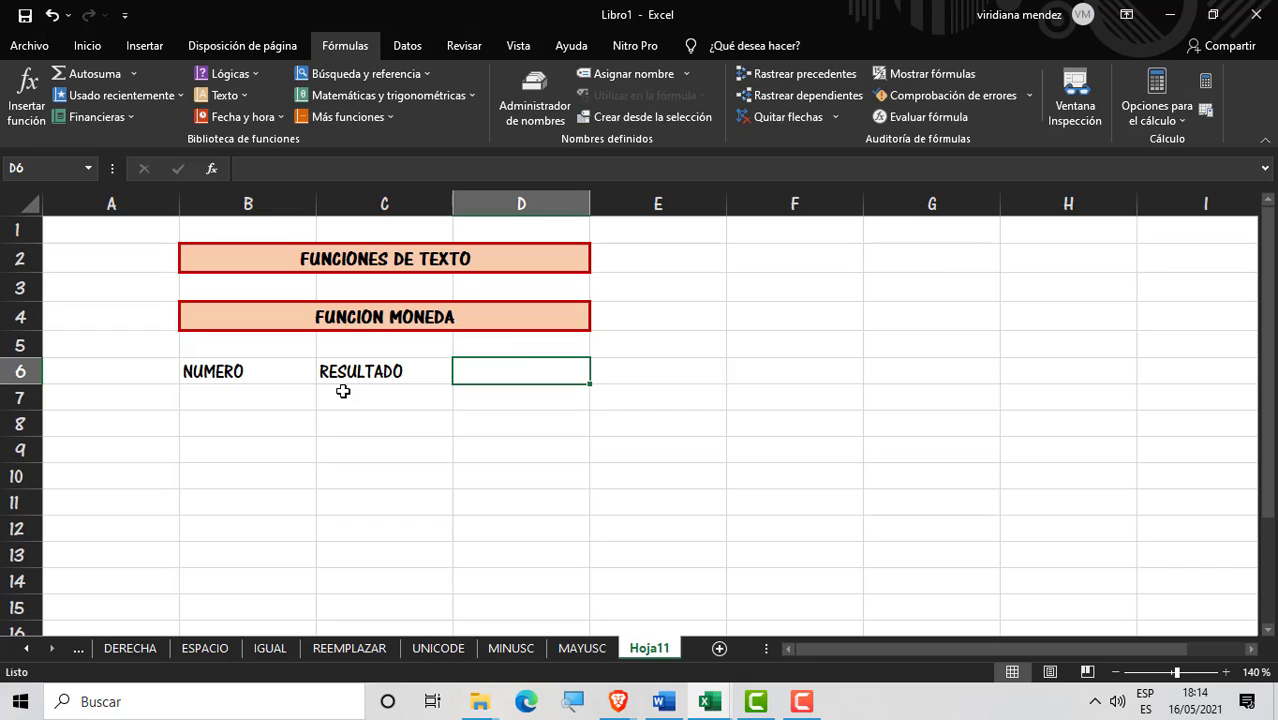
# Step: In C7, enter the formula =MONEDA(B7;2) to convert the number in B7 to currency text with two decimals
pyautogui.press('Down')
pyautogui.press('Left')
pyautogui.press('Left')
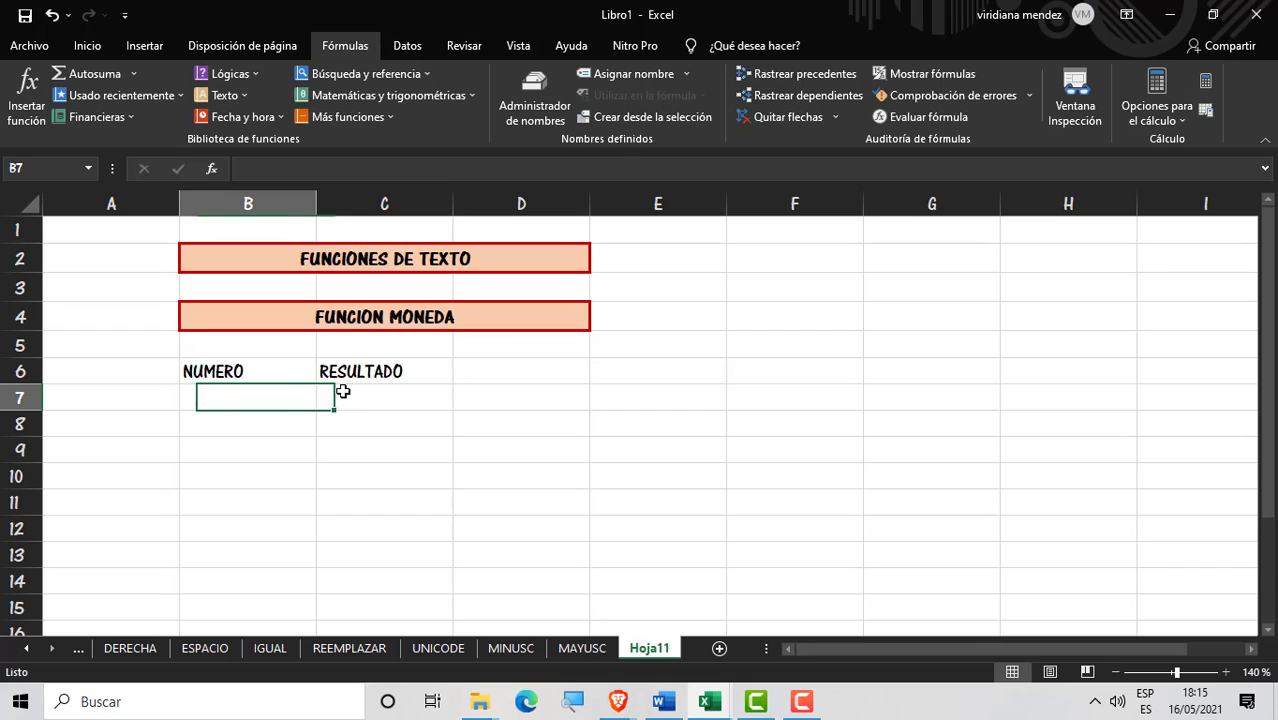
pyautogui.press('Right')
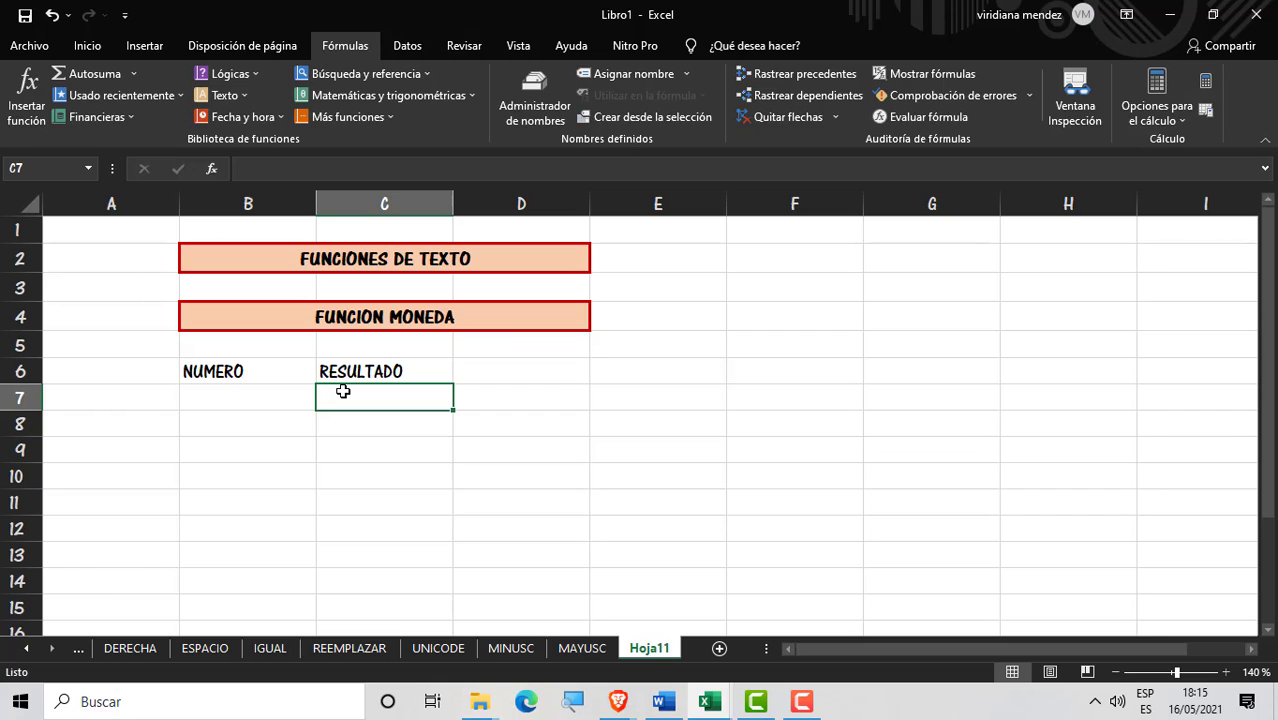
pyautogui.write('=MO')
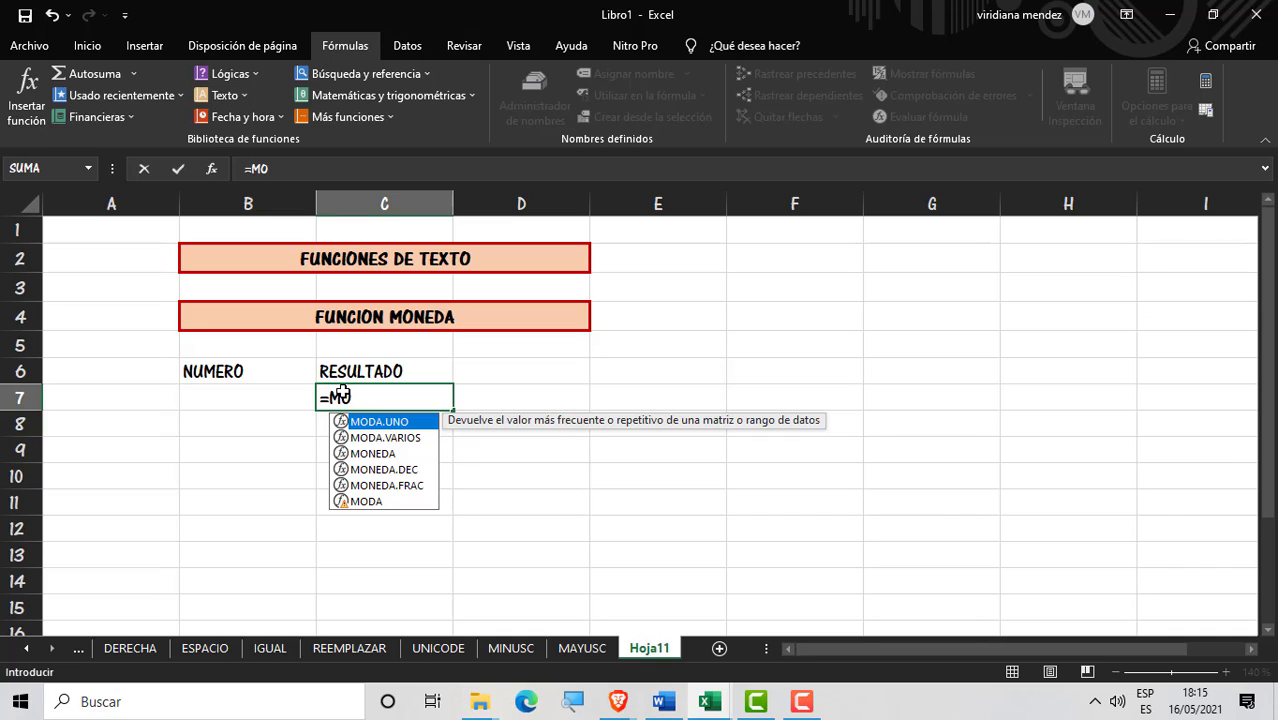
pyautogui.doubleClick(358, 453)
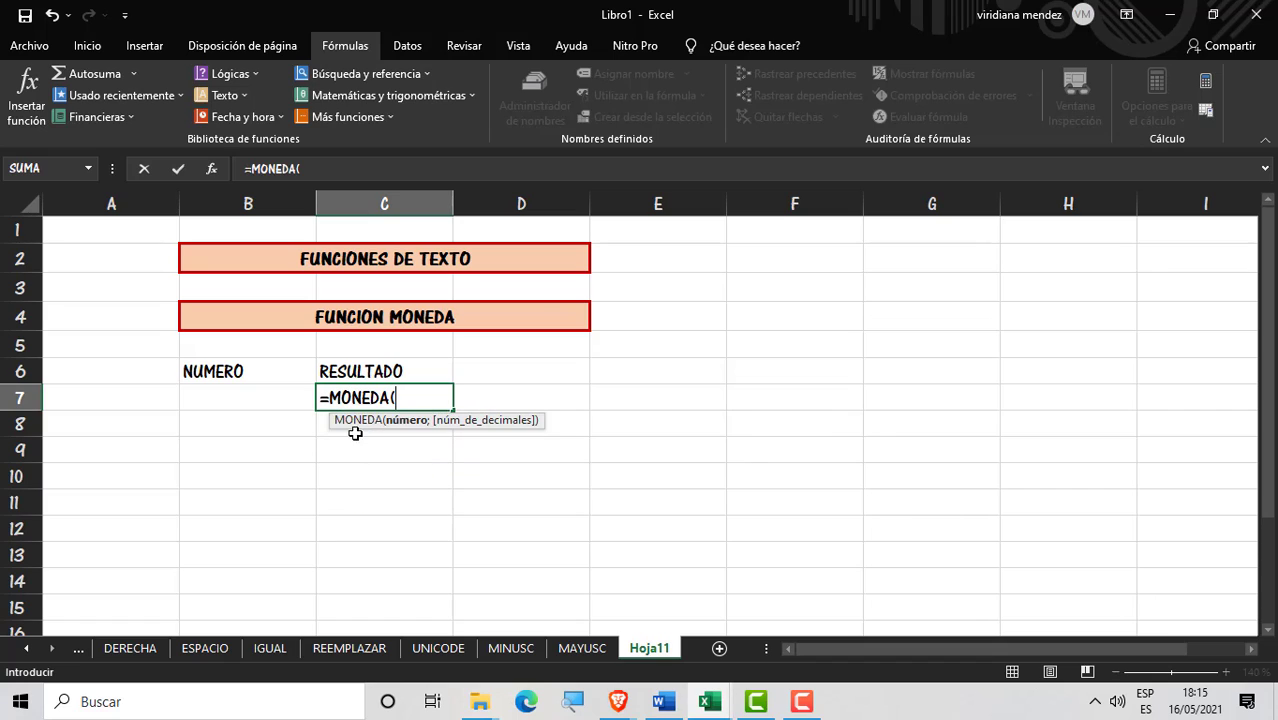
pyautogui.click(256, 389)
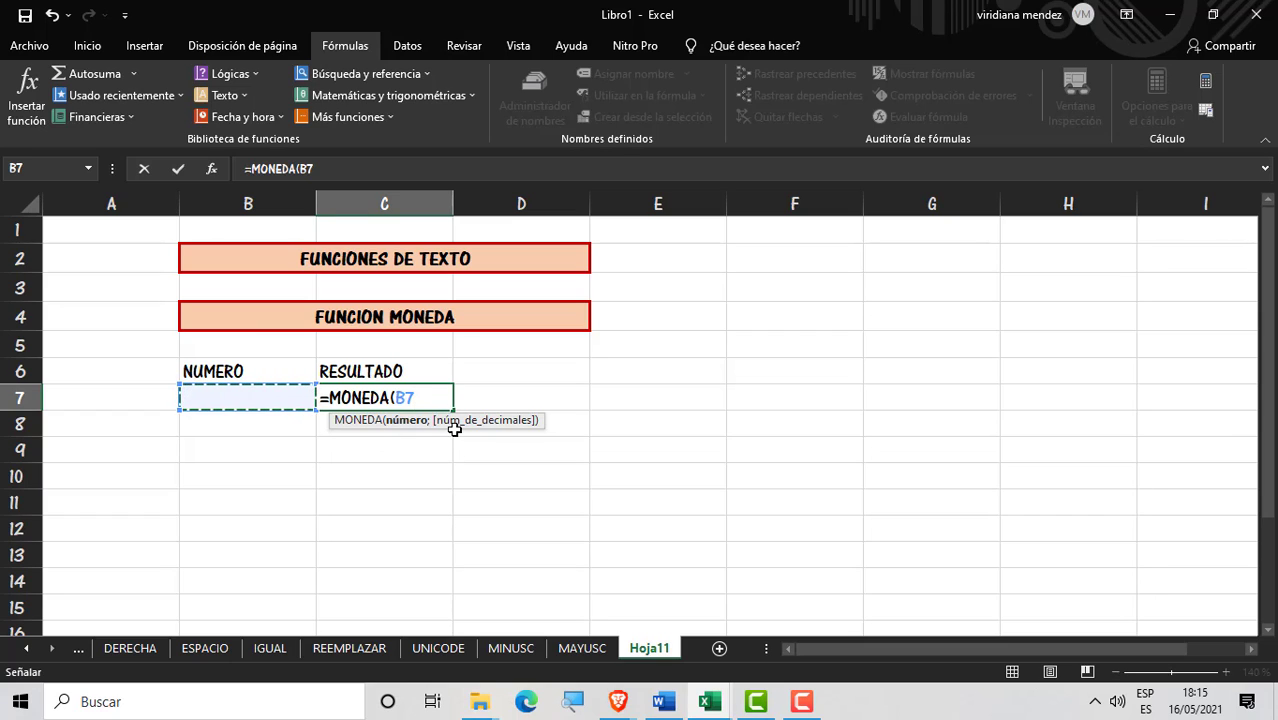
pyautogui.write(';')
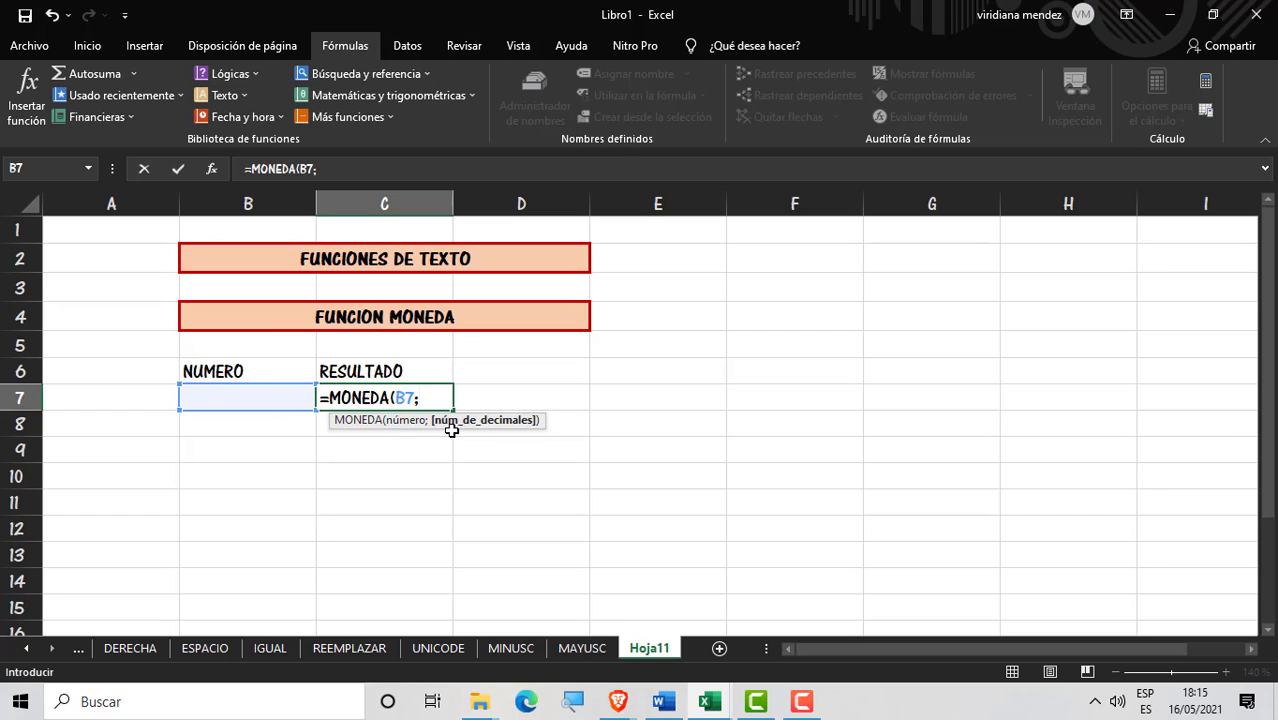
pyautogui.write('2')
pyautogui.press('Return')
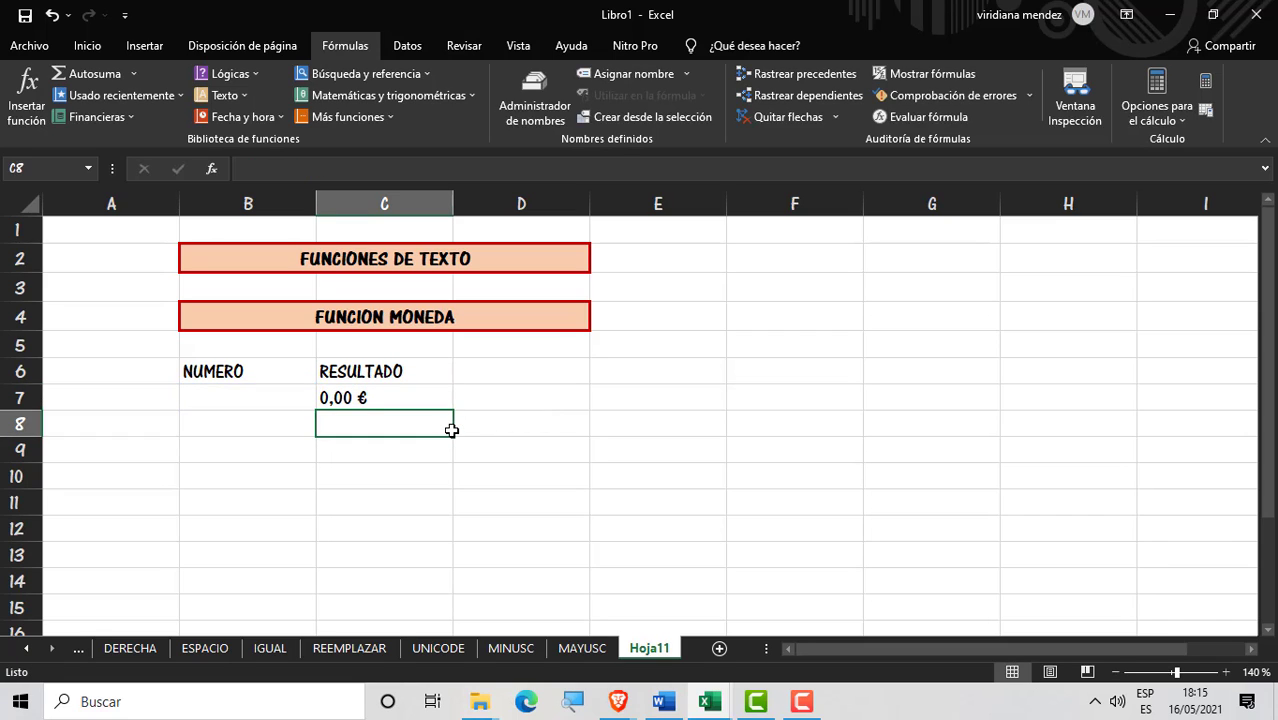
pyautogui.click(300, 398)
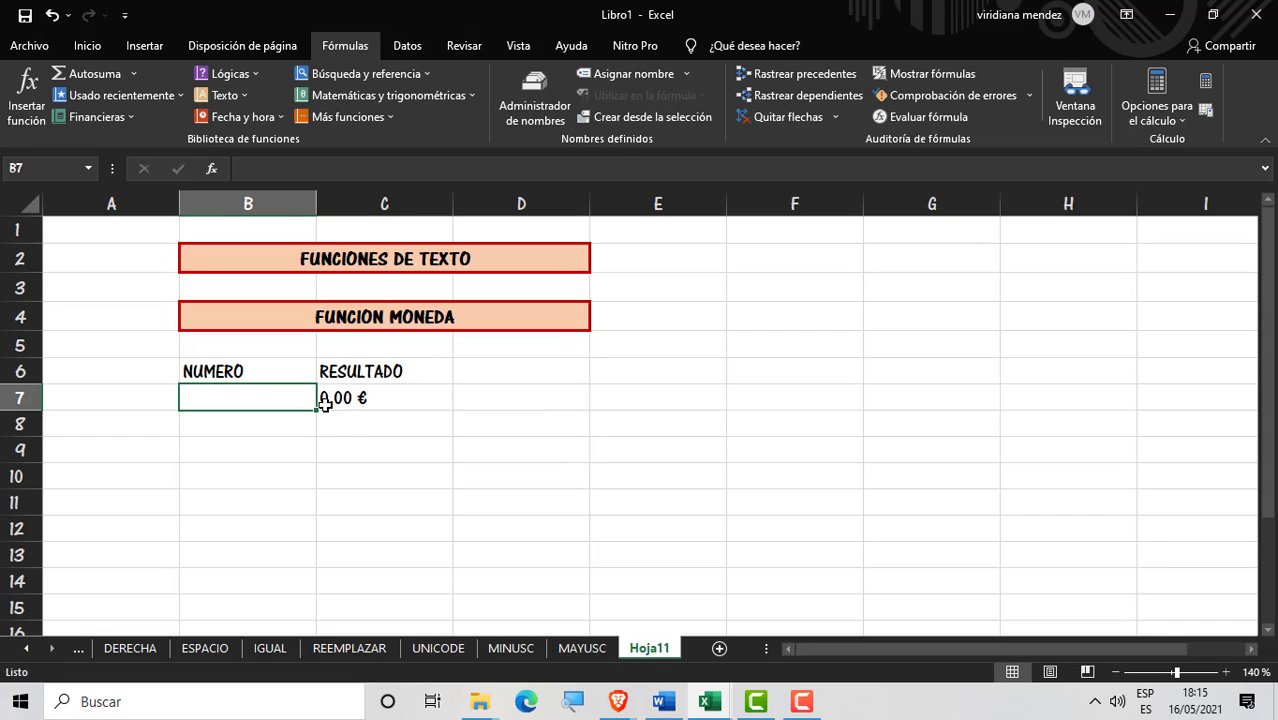
pyautogui.click(389, 405)
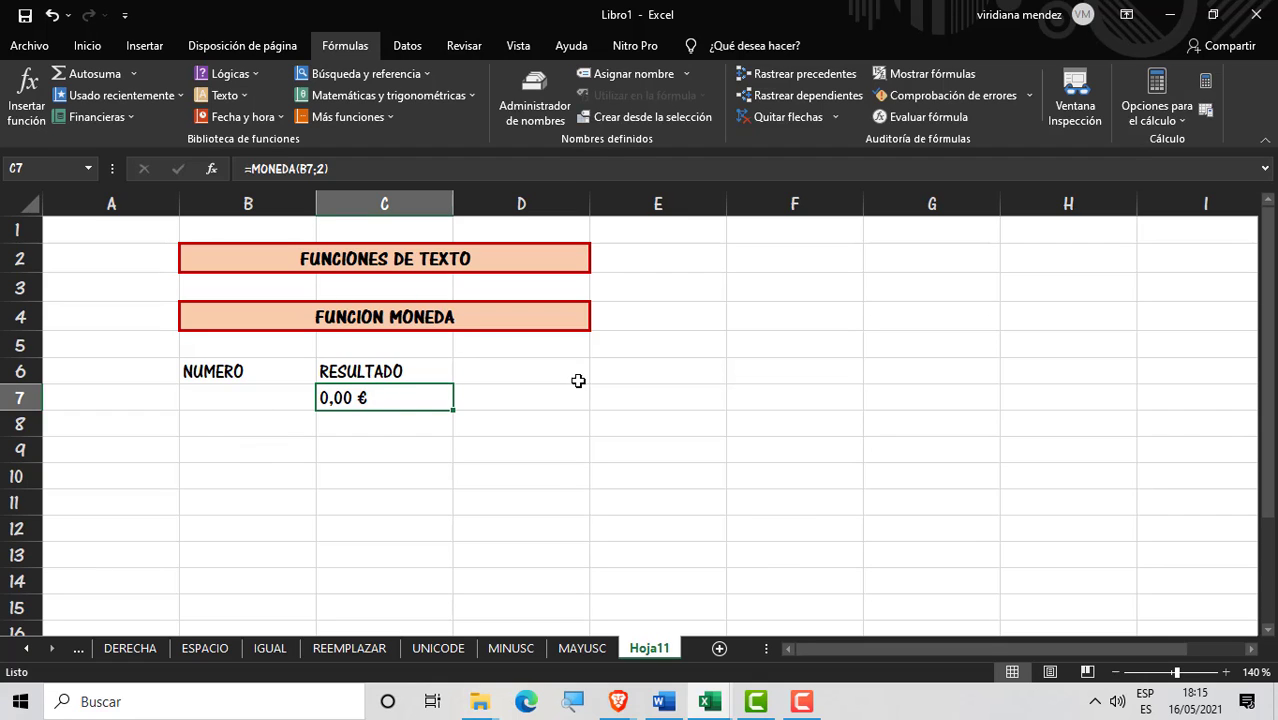
pyautogui.click(87, 45)
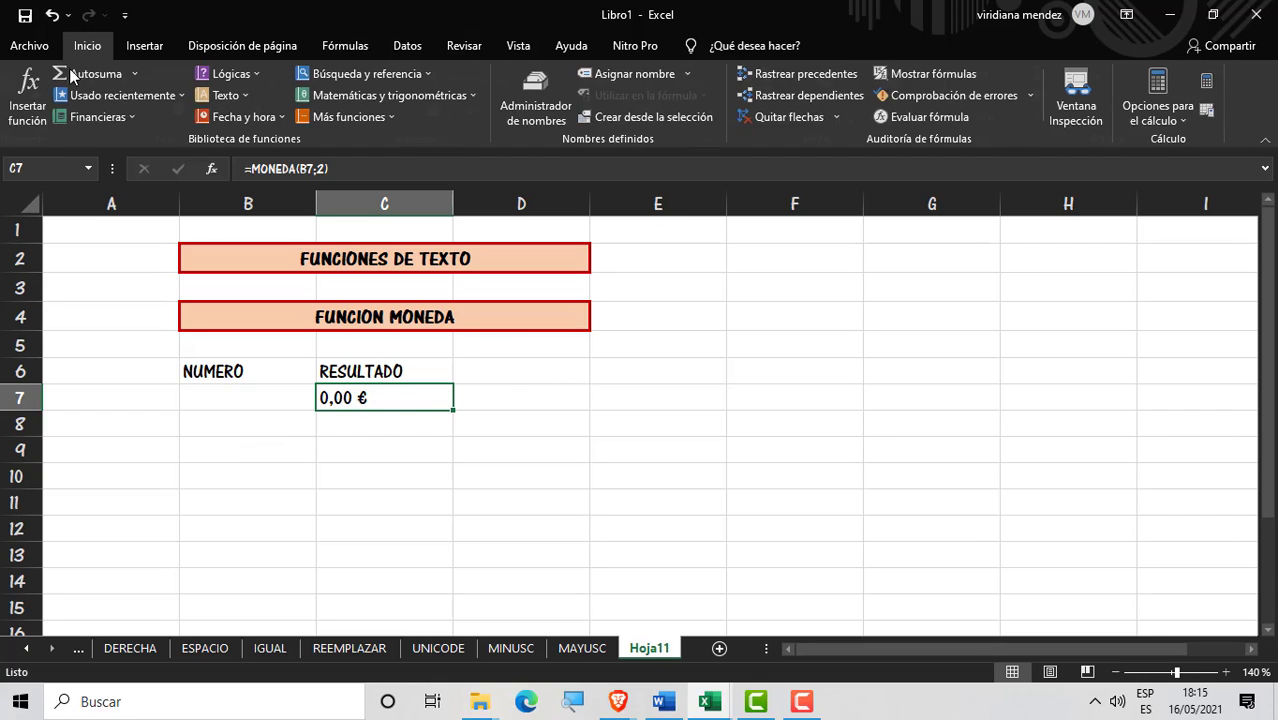
pyautogui.click(273, 402)
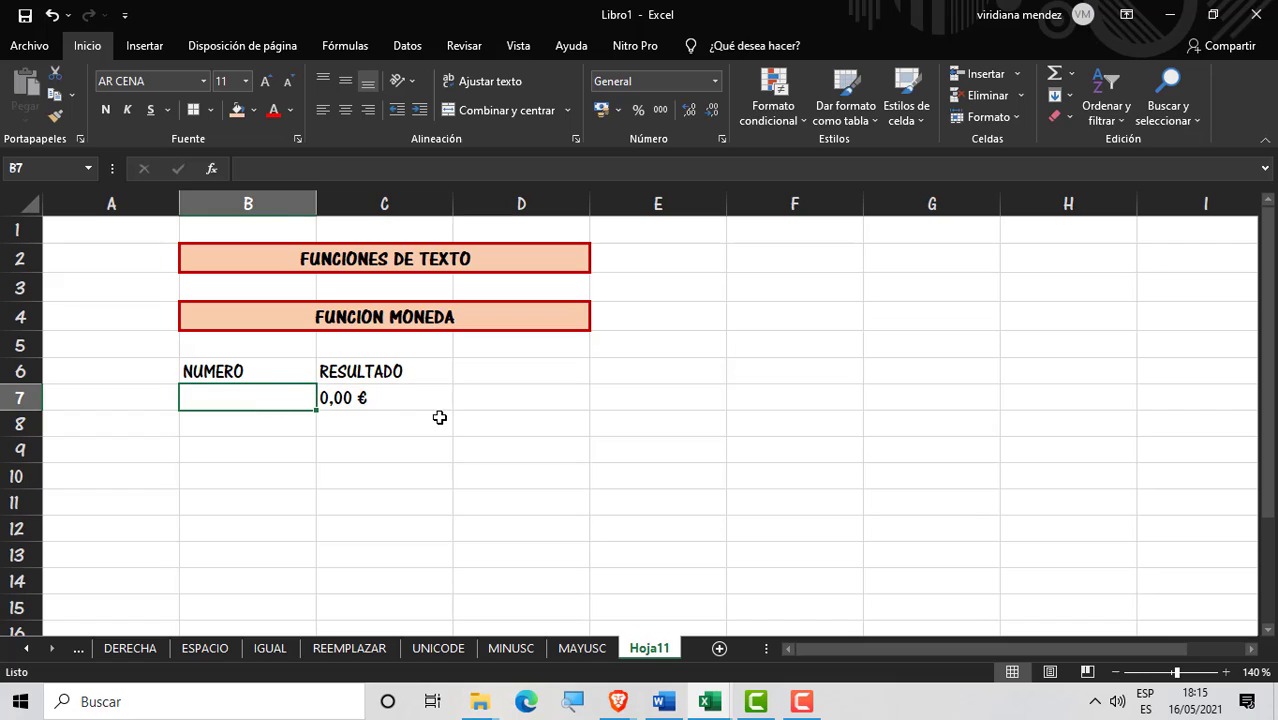
pyautogui.click(428, 420)
pyautogui.click(427, 395)
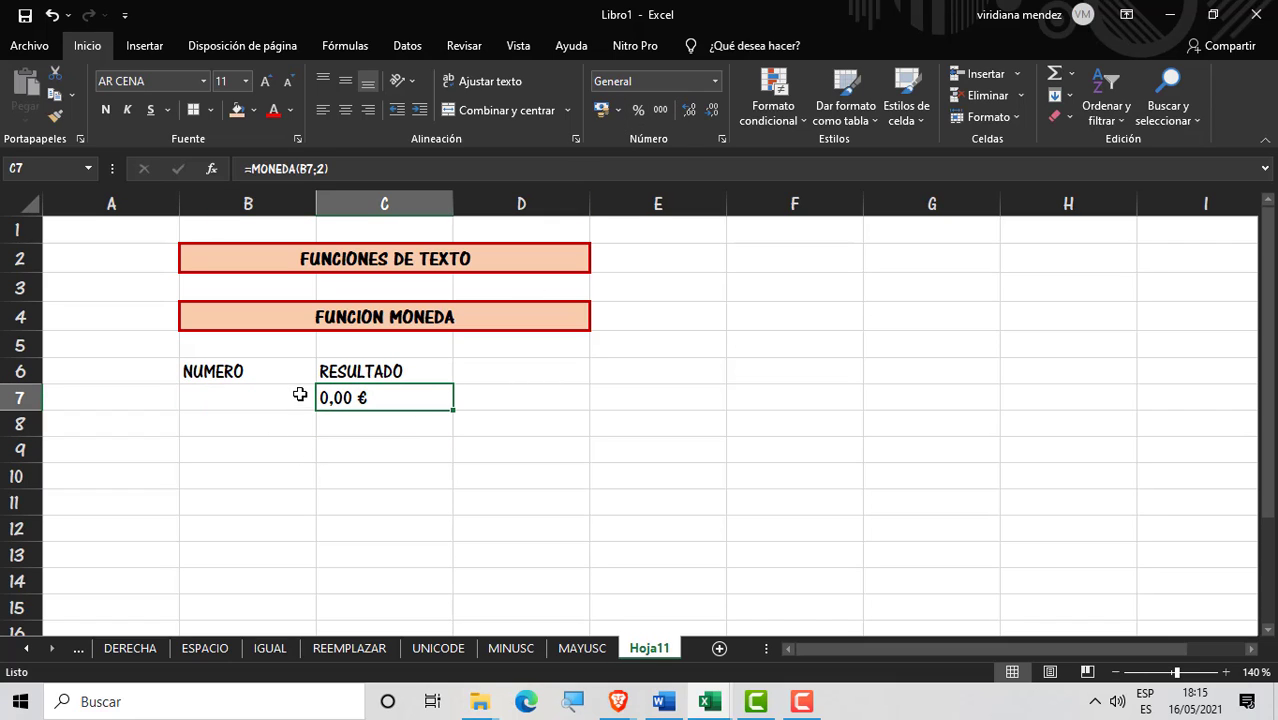
# Step: Enter 2 in B7 as a test number for the MONEDA formula
pyautogui.click(265, 401)
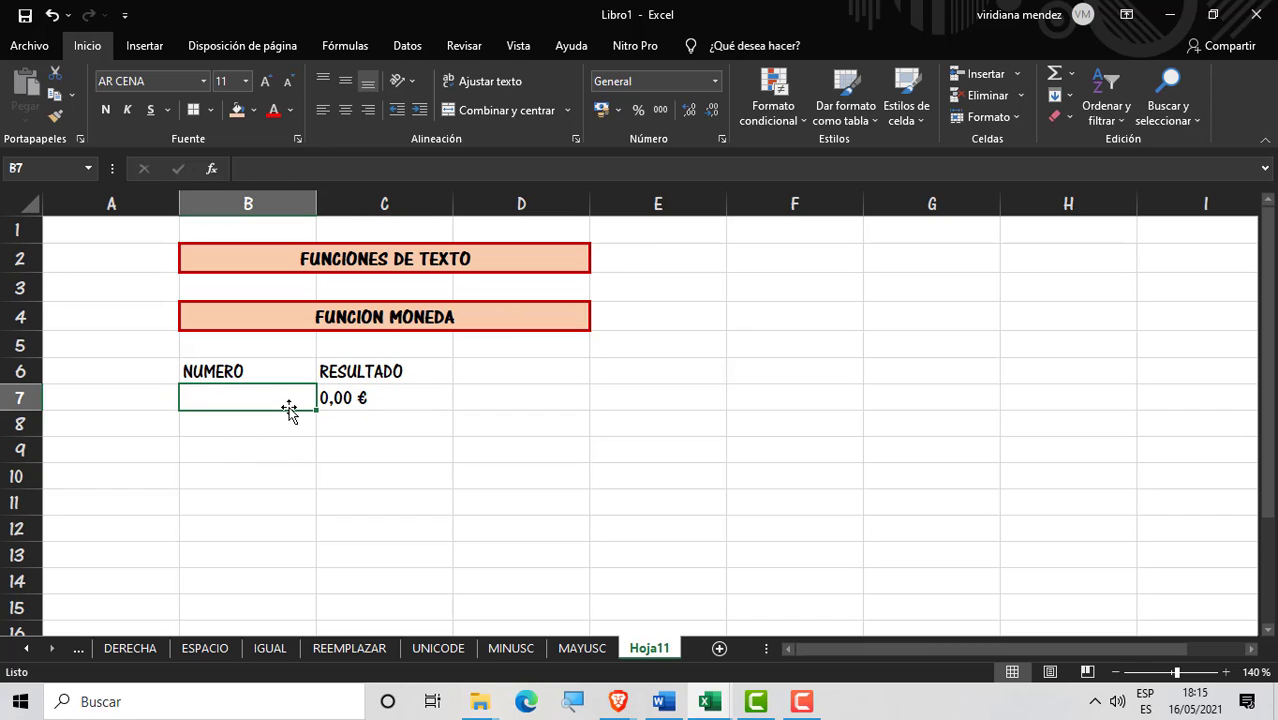
pyautogui.write('2')
pyautogui.press('Return')
pyautogui.press('Up')
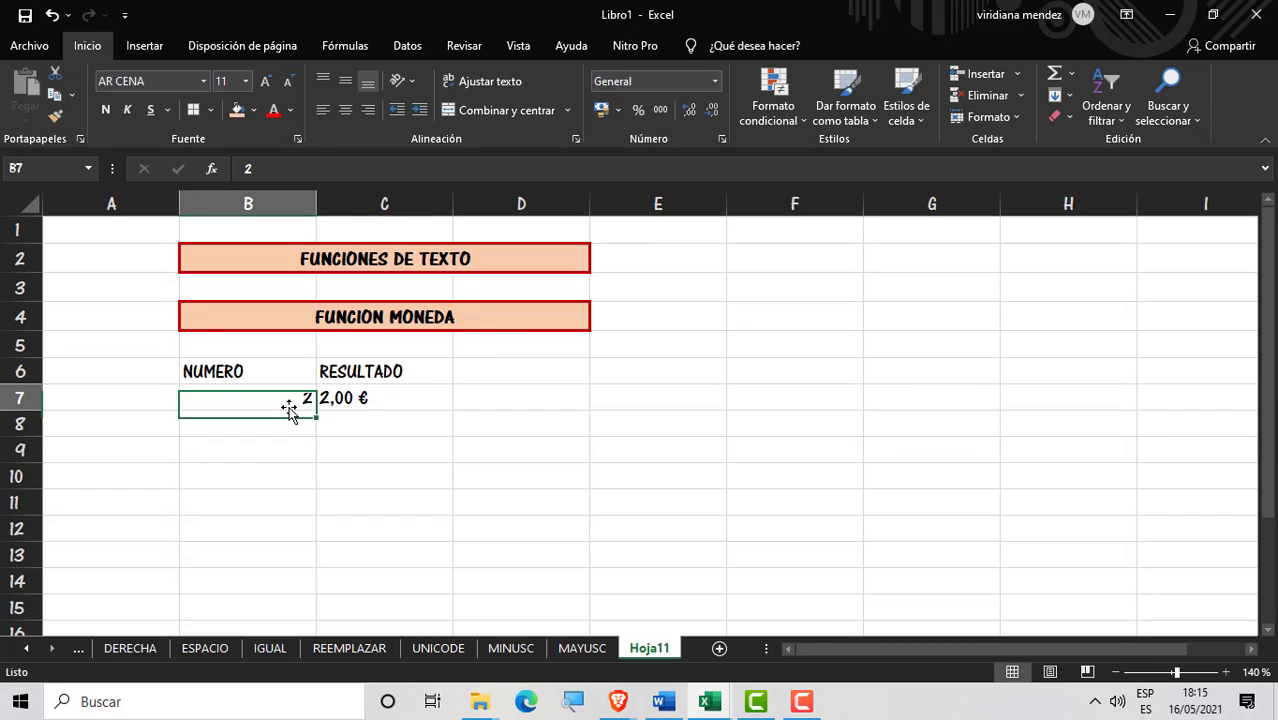
# Step: Set the number in B7 to 2,5 and select the MONEDA result in C7
pyautogui.press('Right')
pyautogui.press('Left')
pyautogui.write('2,5')
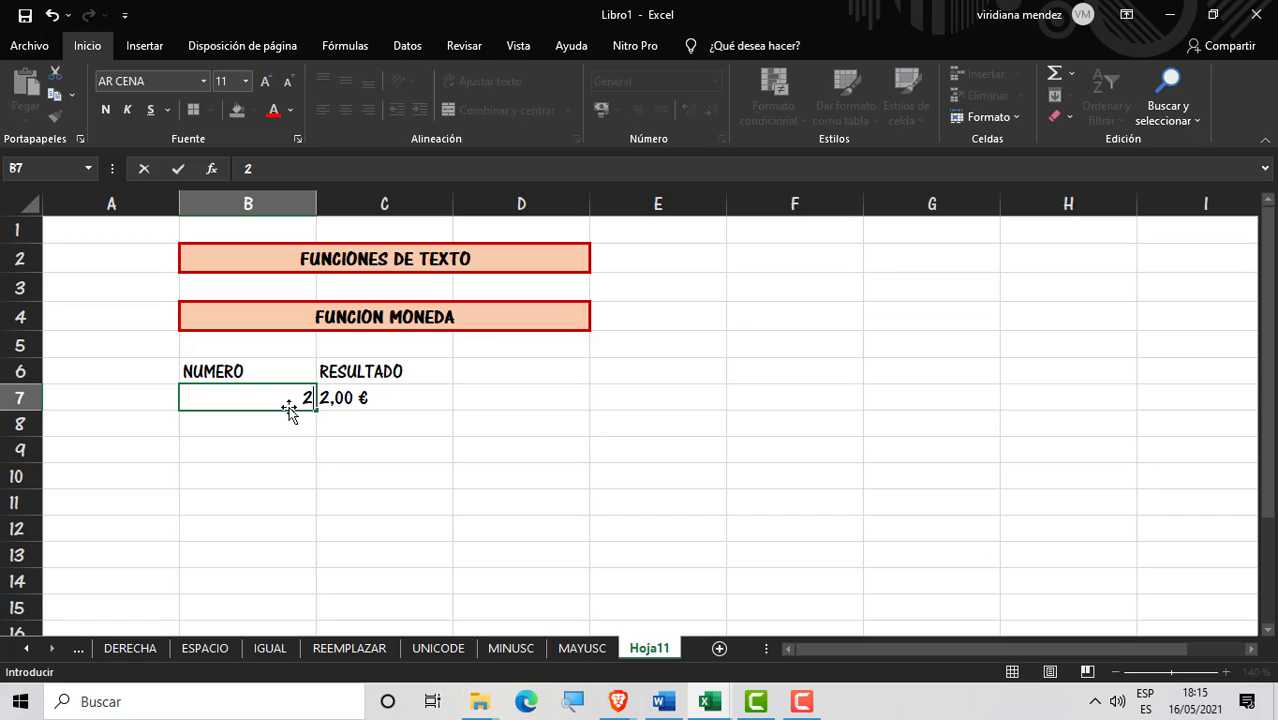
pyautogui.press('Return')
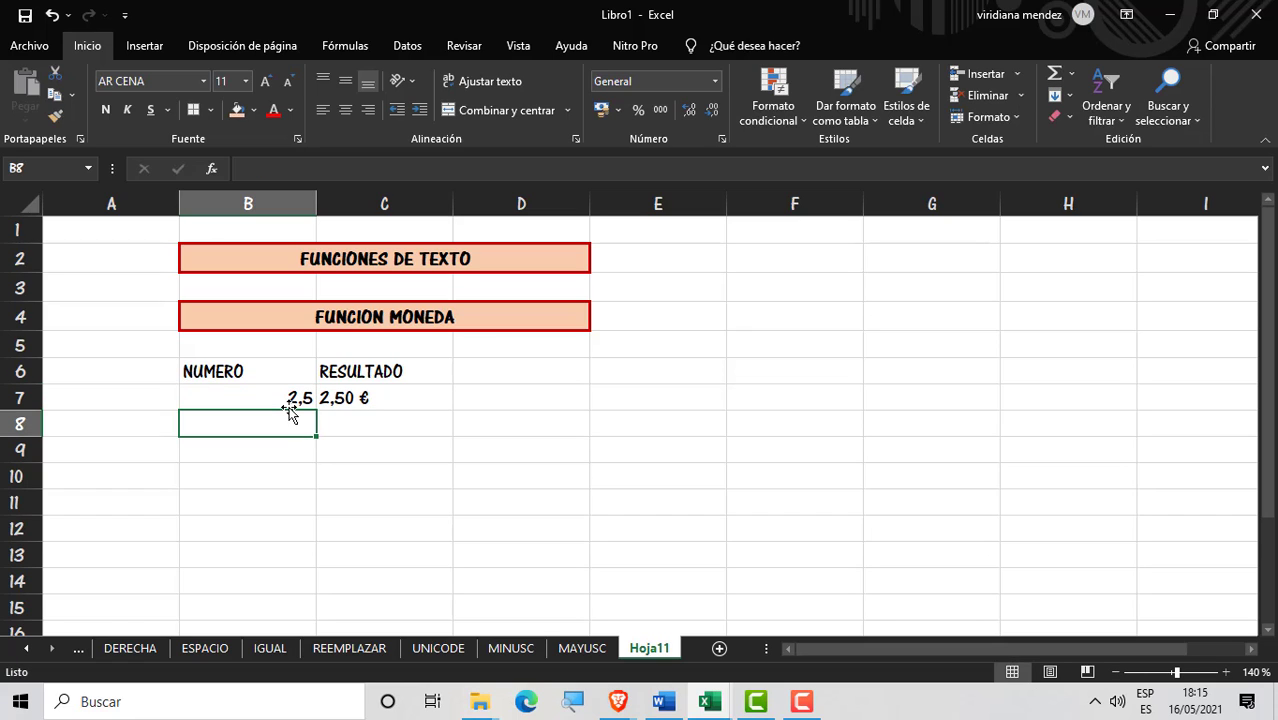
pyautogui.press('Up')
pyautogui.press('Right')
pyautogui.press('Right')
pyautogui.press('Left')
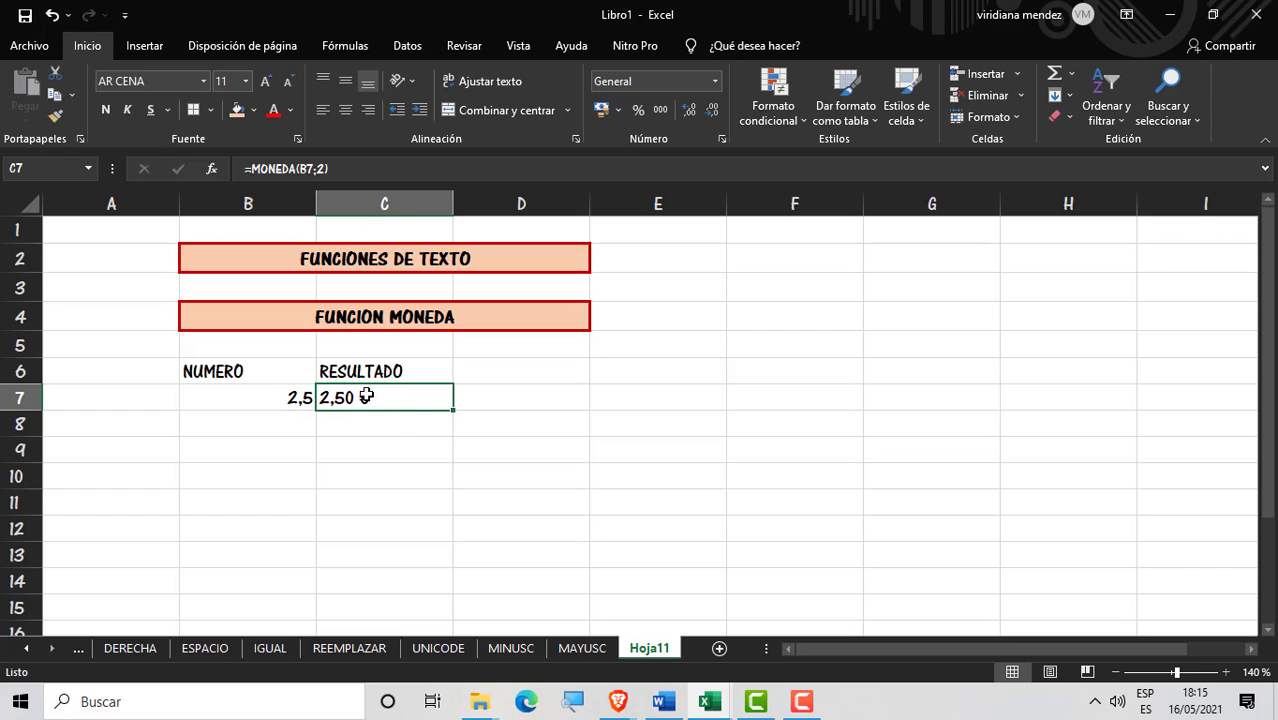
# Step: Add the numbers 8, 10 and 289,50 to B8, B9 and B10 in the NUMERO column
pyautogui.click(405, 425)
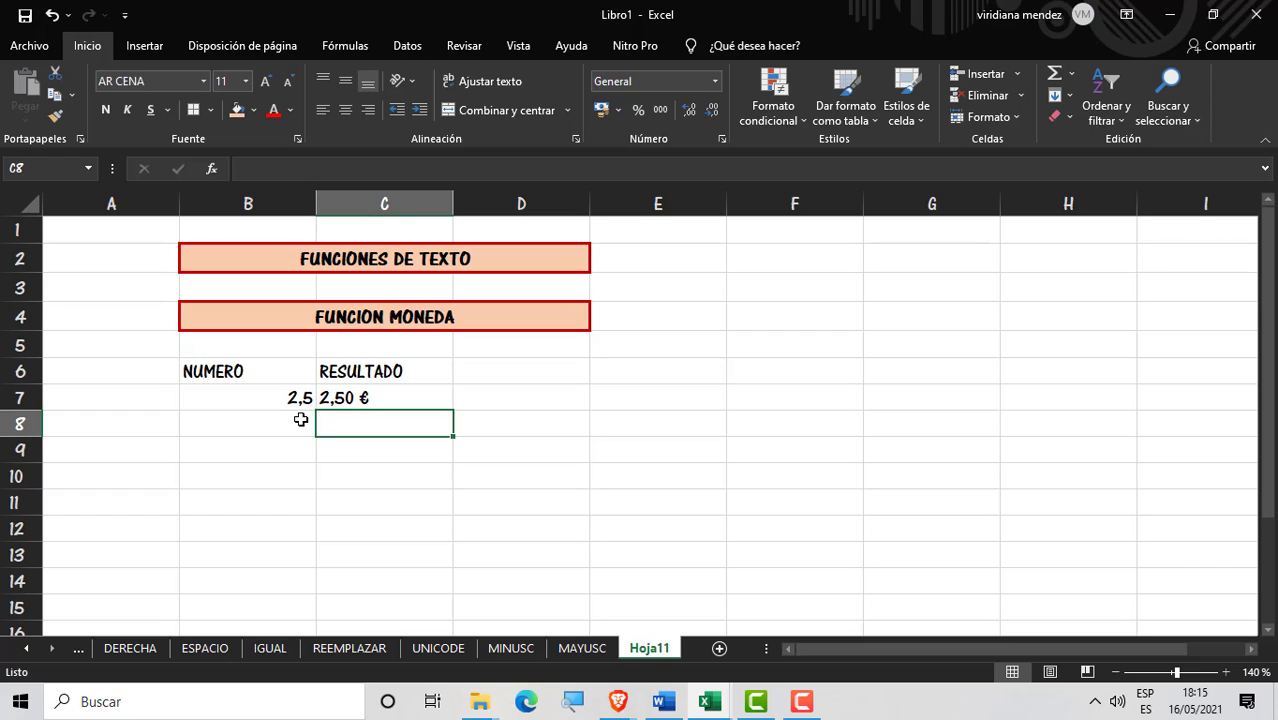
pyautogui.click(300, 419)
pyautogui.press('Return')
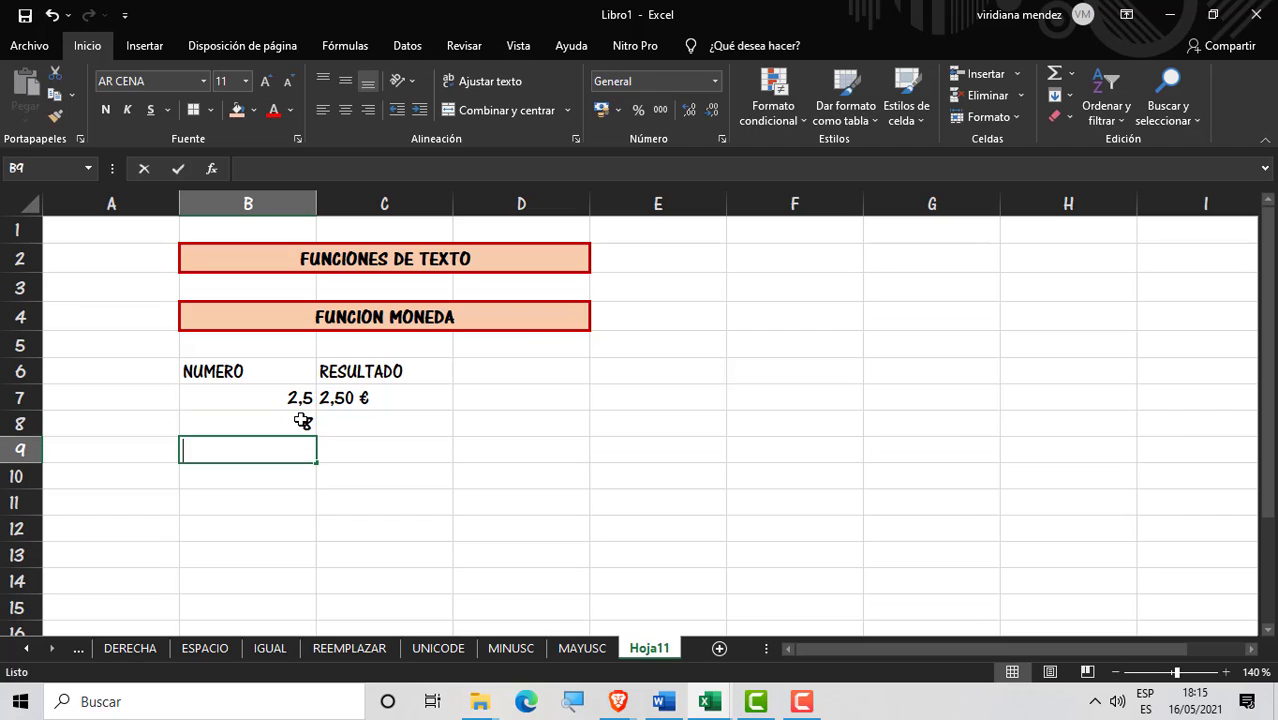
pyautogui.write('10')
pyautogui.press('Return')
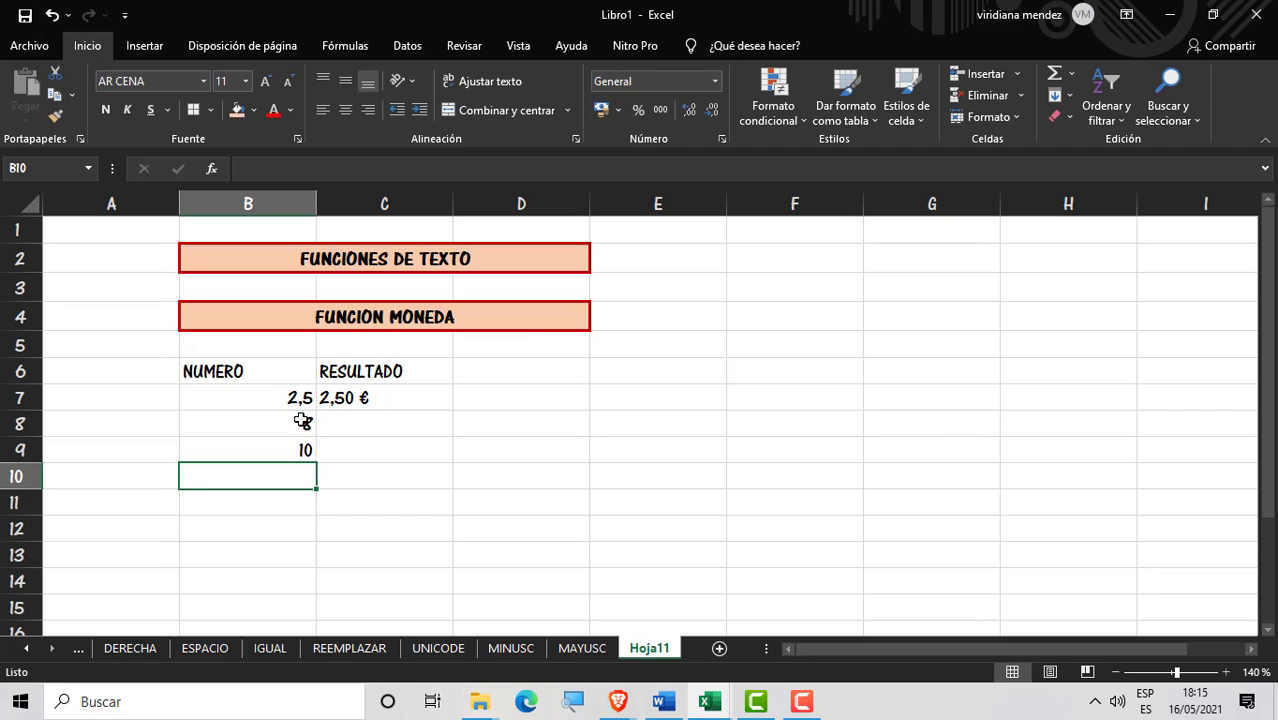
pyautogui.write('289')
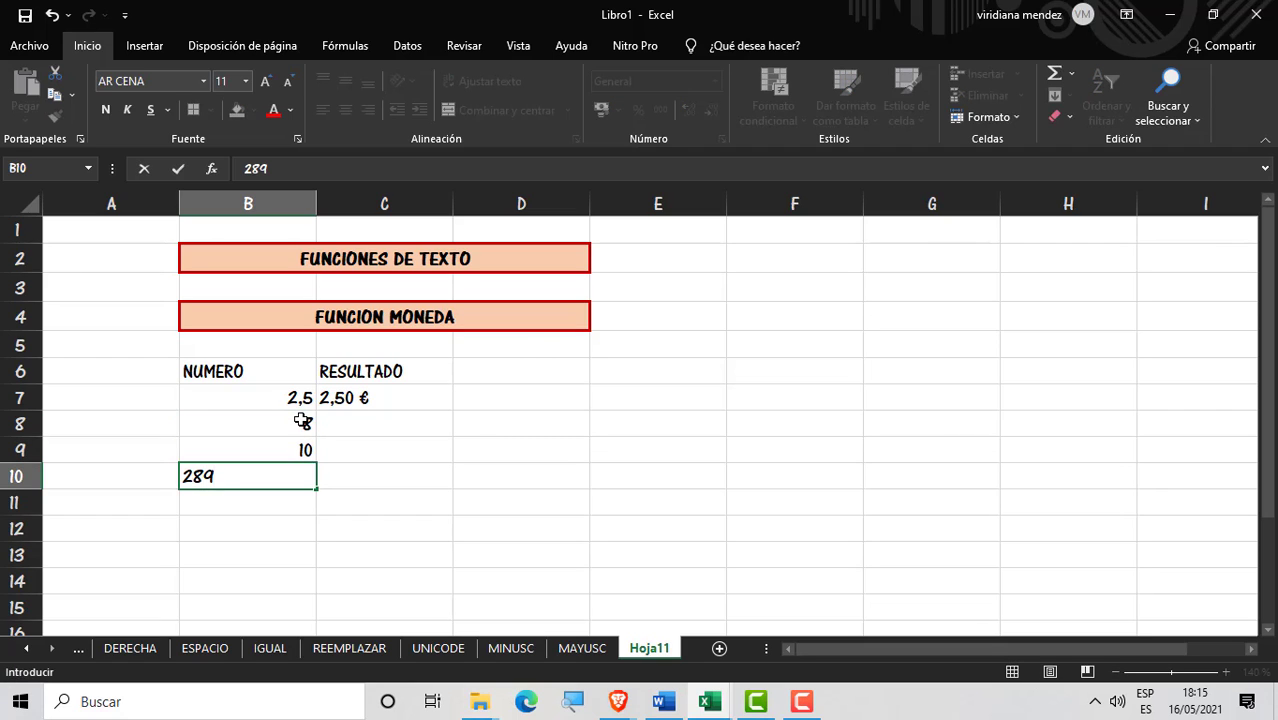
pyautogui.write(',50')
pyautogui.press('Tab')
# Step: Fill the MONEDA formula from C7 down to C10
pyautogui.press('Up')
pyautogui.press('Up')
pyautogui.press('Up')
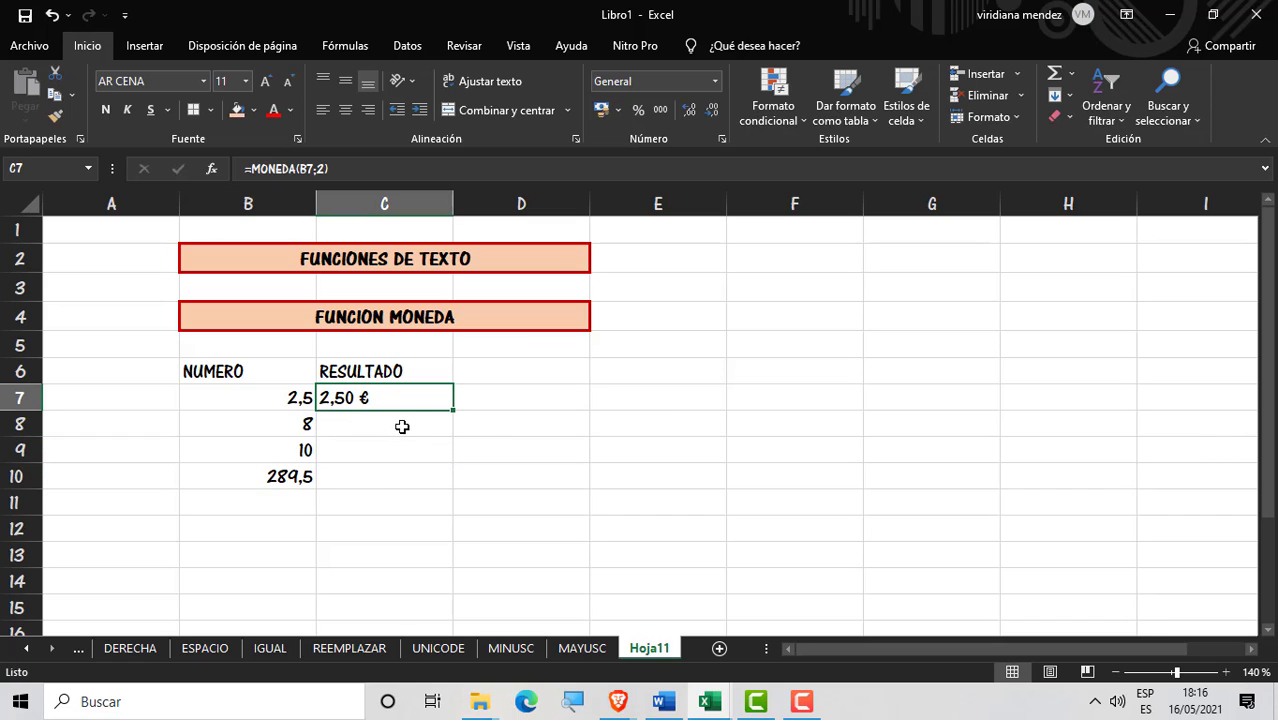
pyautogui.doubleClick(424, 403)
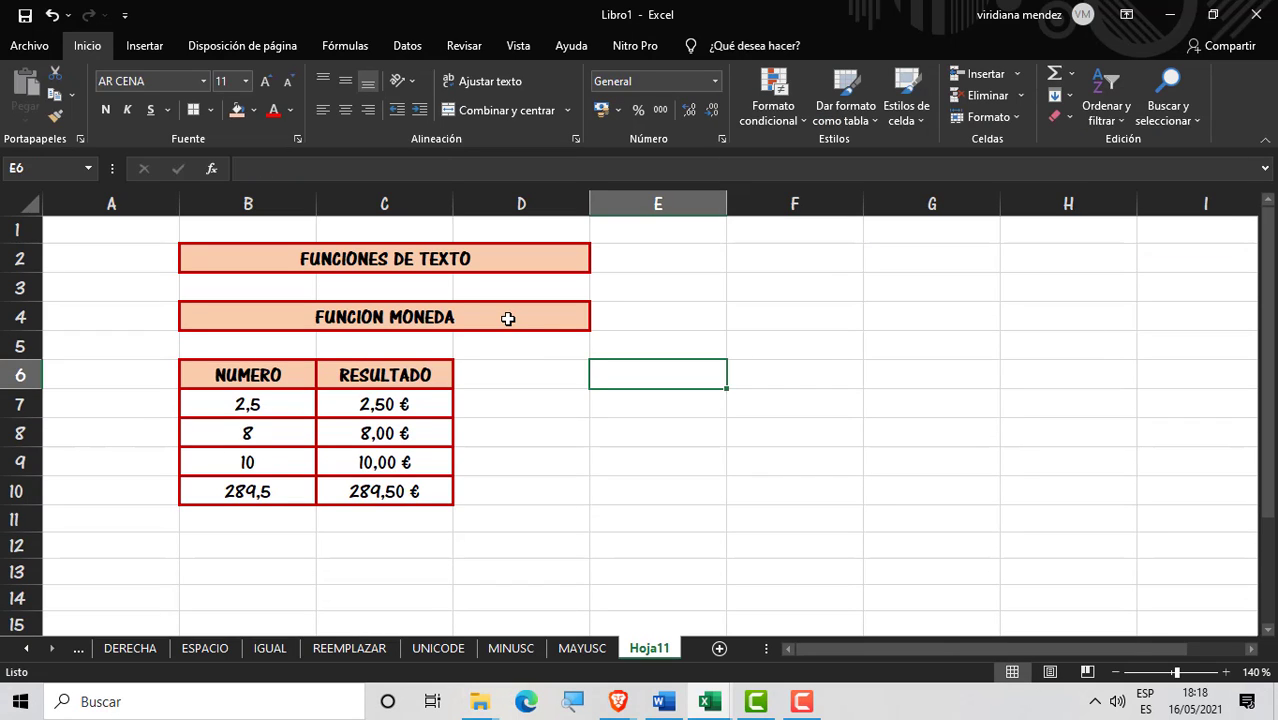
# Step: Copy the NUMERO and RESULTADO table in B6:C10 and paste it at F6
pyautogui.click(508, 318)
pyautogui.click(710, 371)
pyautogui.click(818, 371)
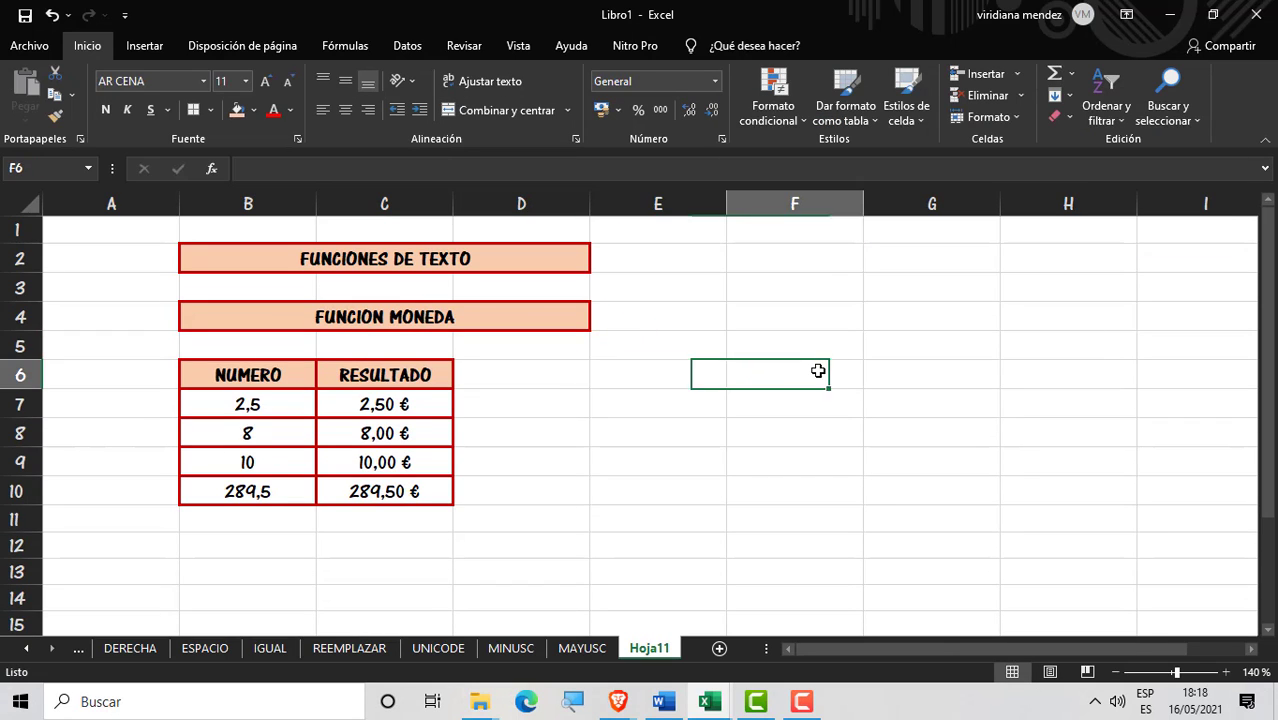
pyautogui.moveTo(257, 378); pyautogui.dragTo(365, 488)
pyautogui.hotkey('ctrl', 'c')
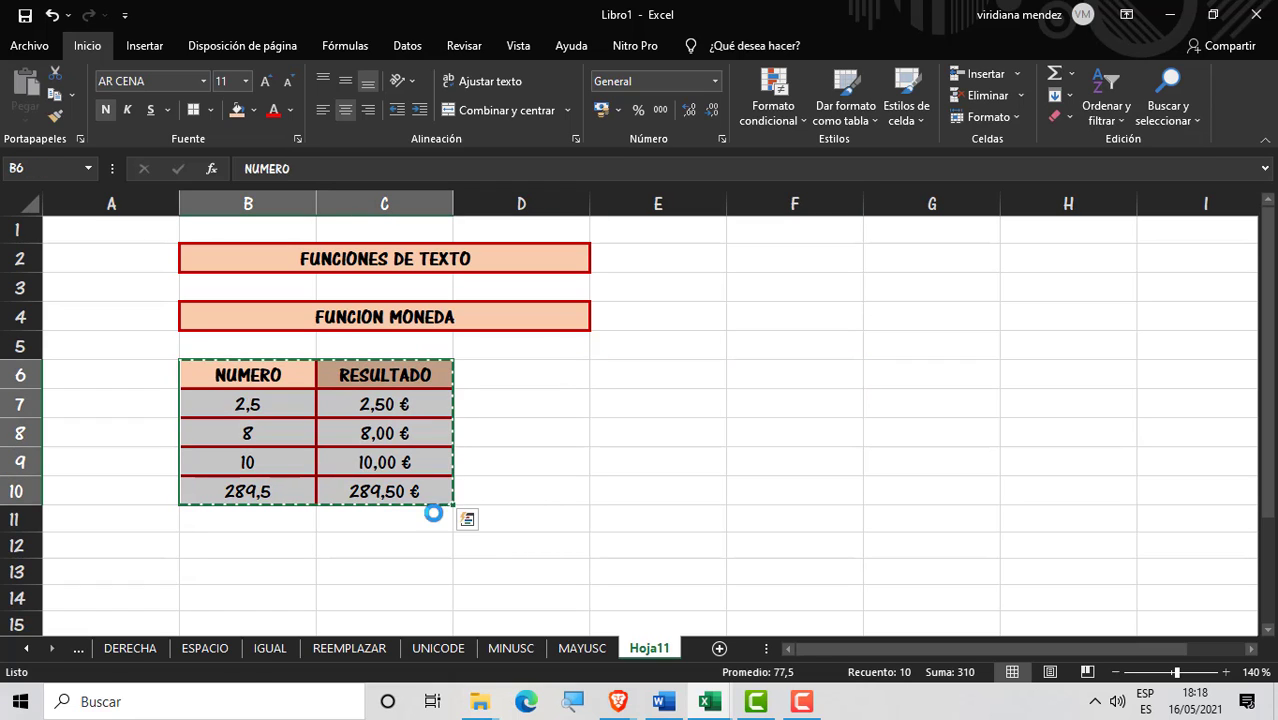
pyautogui.click(828, 369)
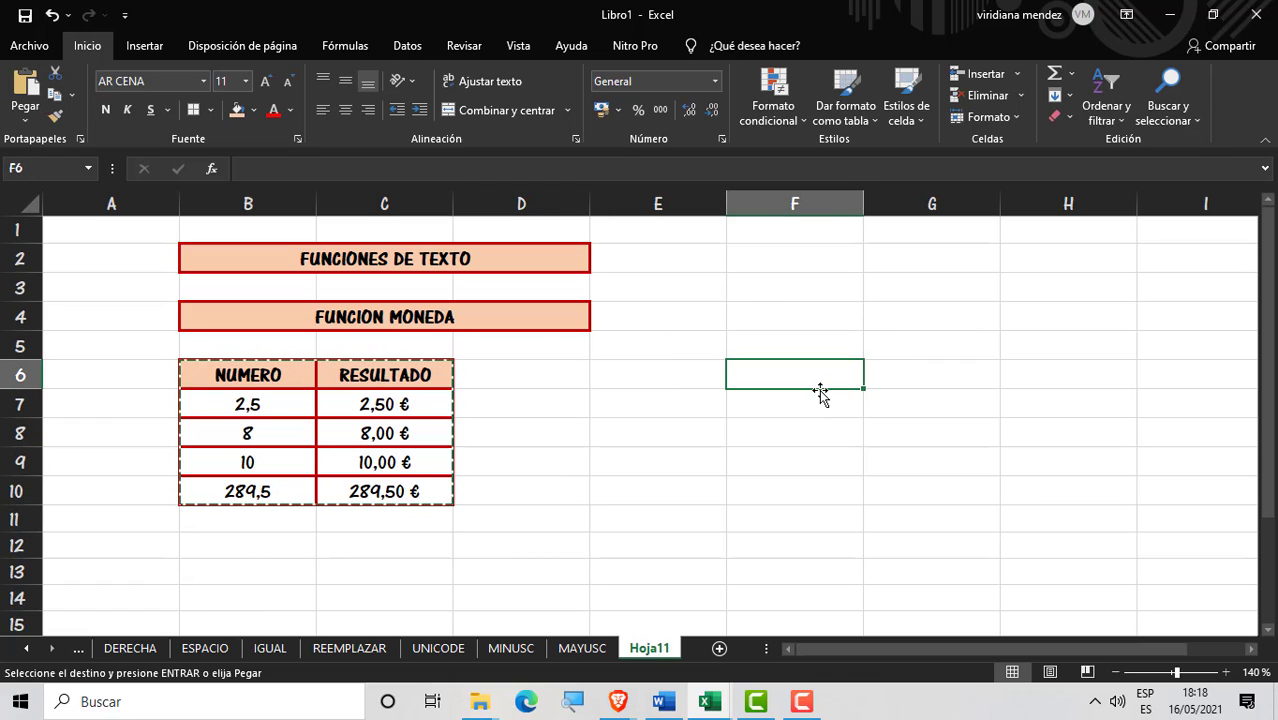
pyautogui.hotkey('ctrl', 'v')
pyautogui.click(932, 519)
# Step: Try replacing the MONEDA formula in G7 with MONEDA.DEC using only F7 as its argument
pyautogui.click(963, 413)
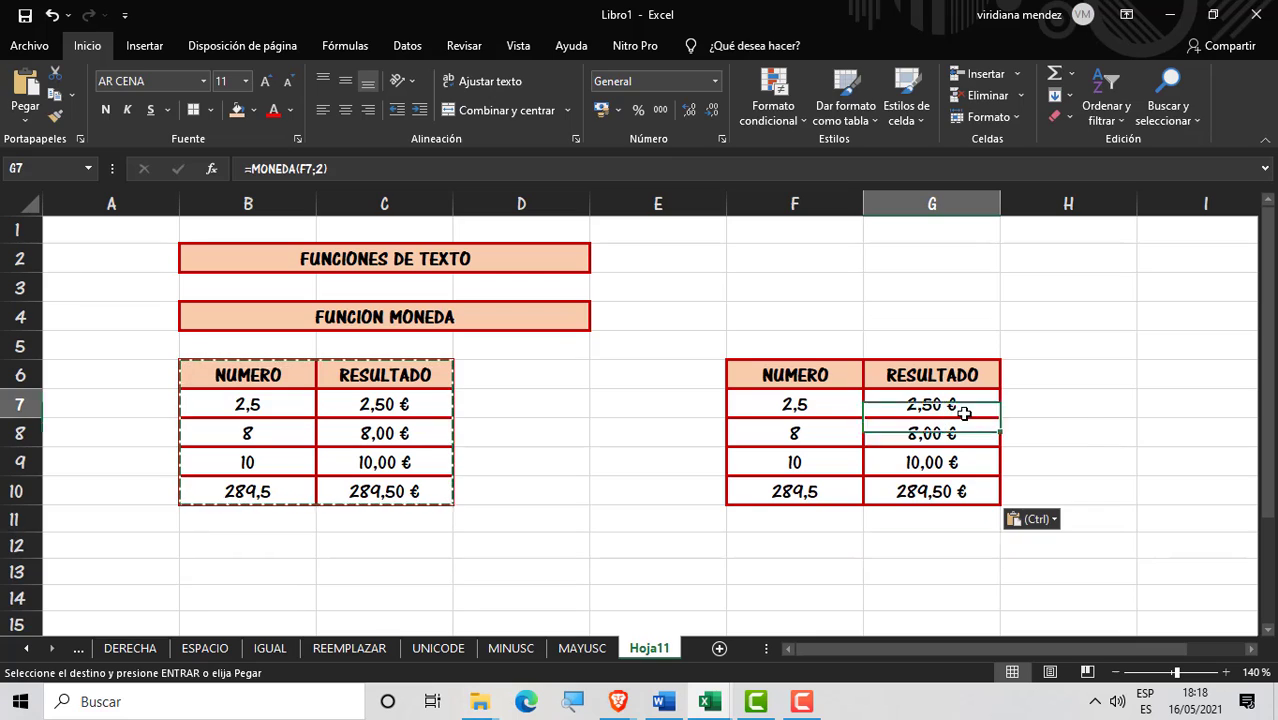
pyautogui.doubleClick(963, 413)
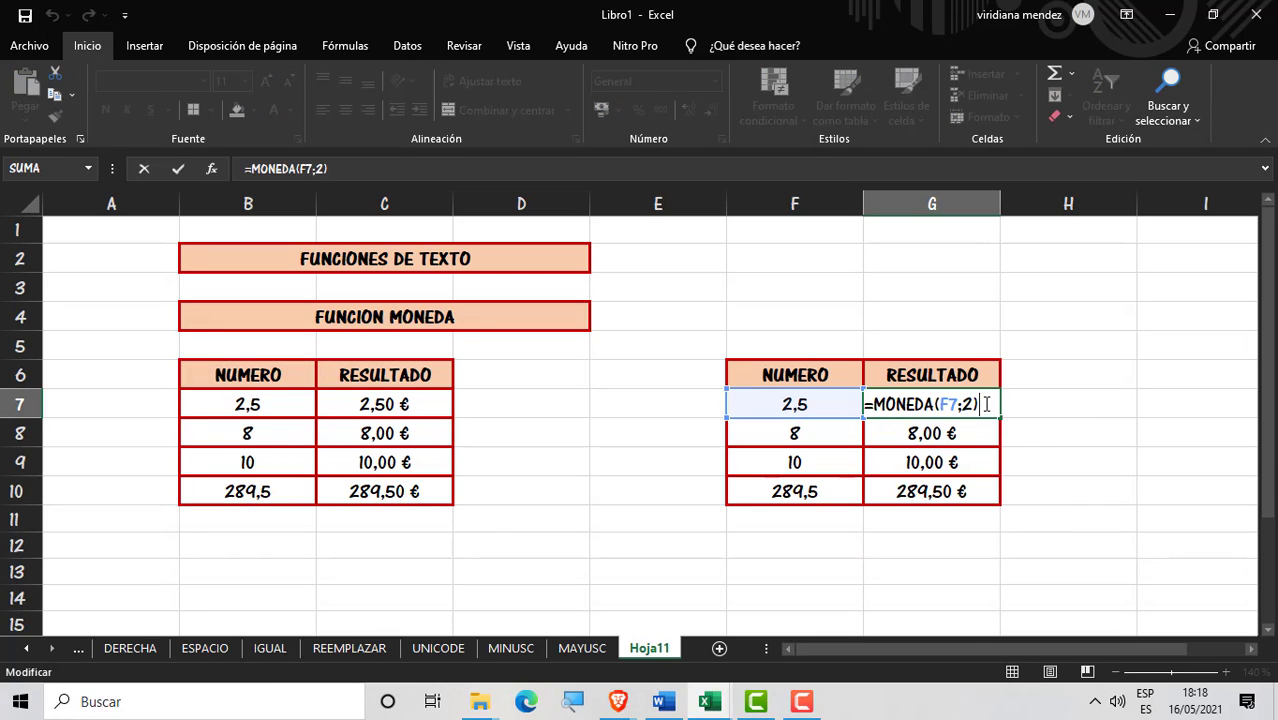
pyautogui.press('BackSpace')
pyautogui.press('BackSpace')
pyautogui.press('BackSpace')
pyautogui.press('BackSpace')
pyautogui.press('BackSpace')
pyautogui.press('BackSpace')
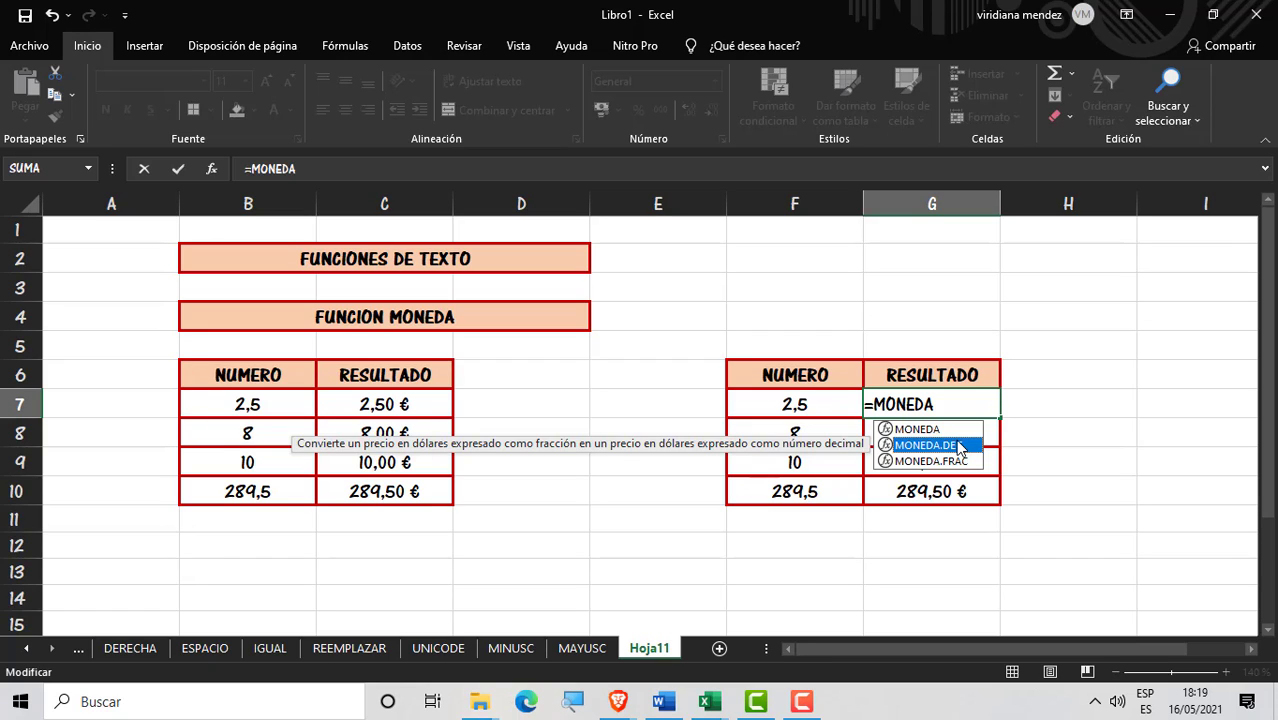
pyautogui.doubleClick(958, 445)
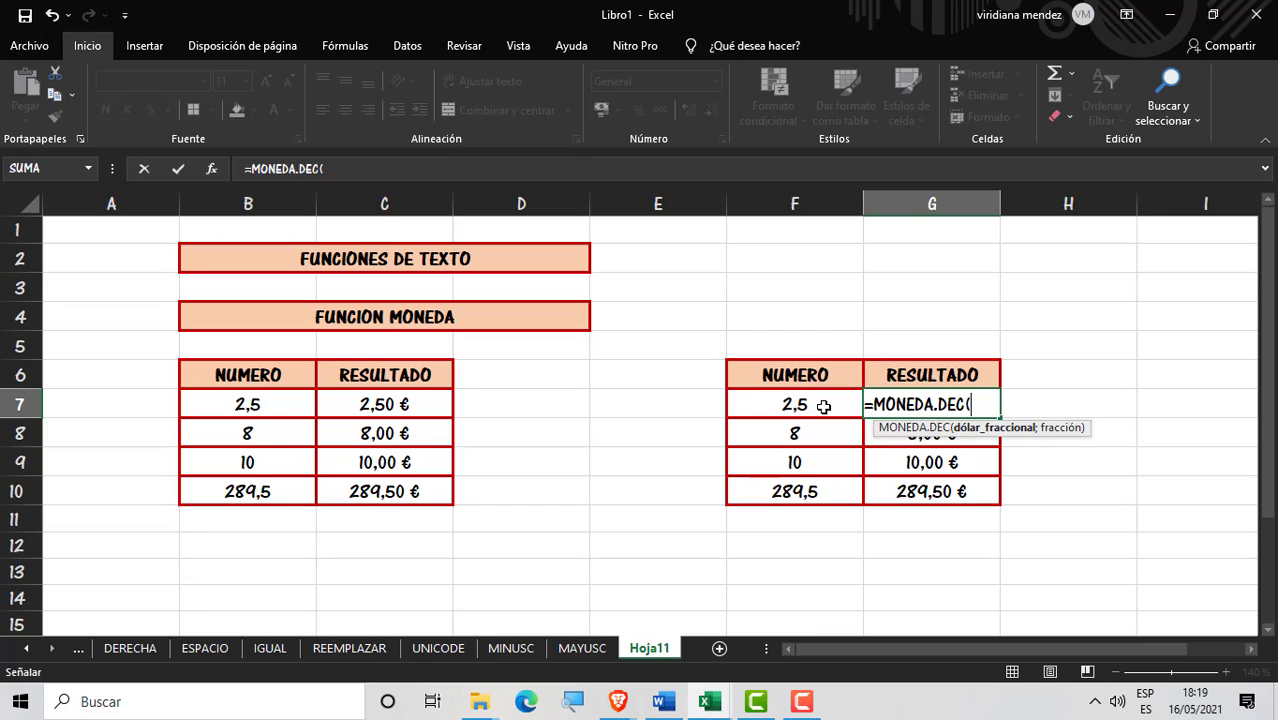
pyautogui.click(823, 406)
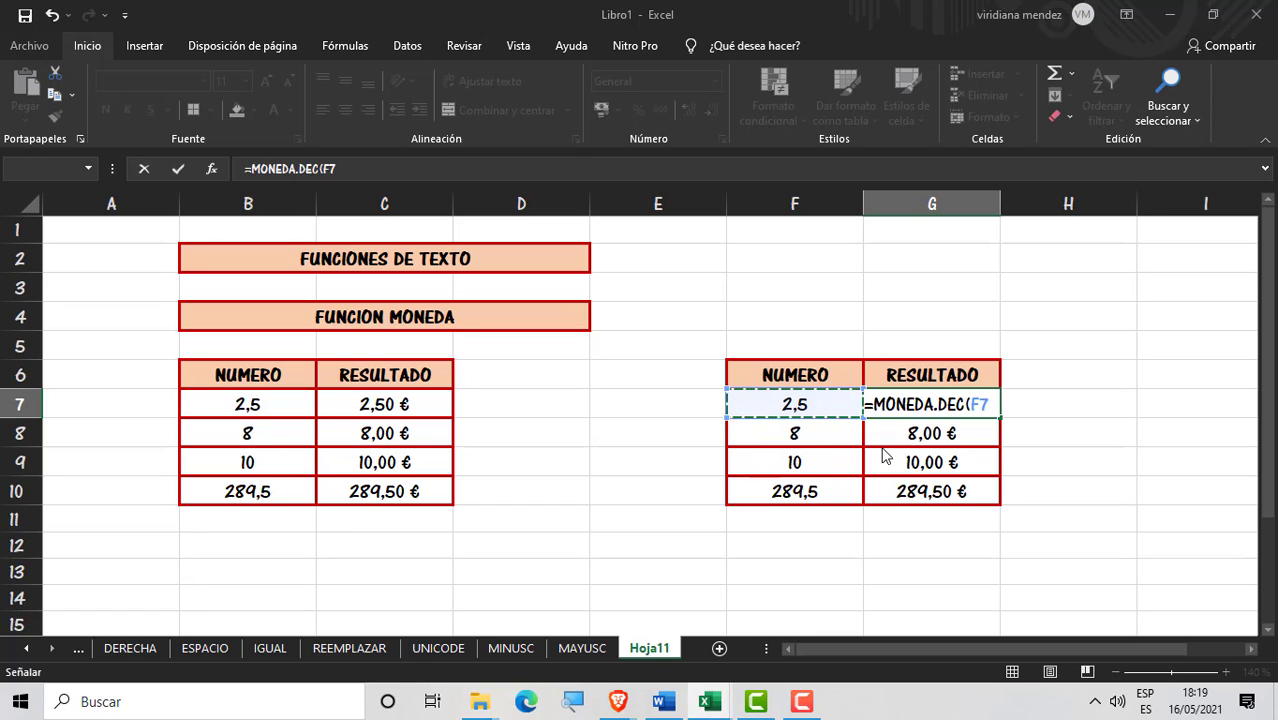
pyautogui.press('Return')
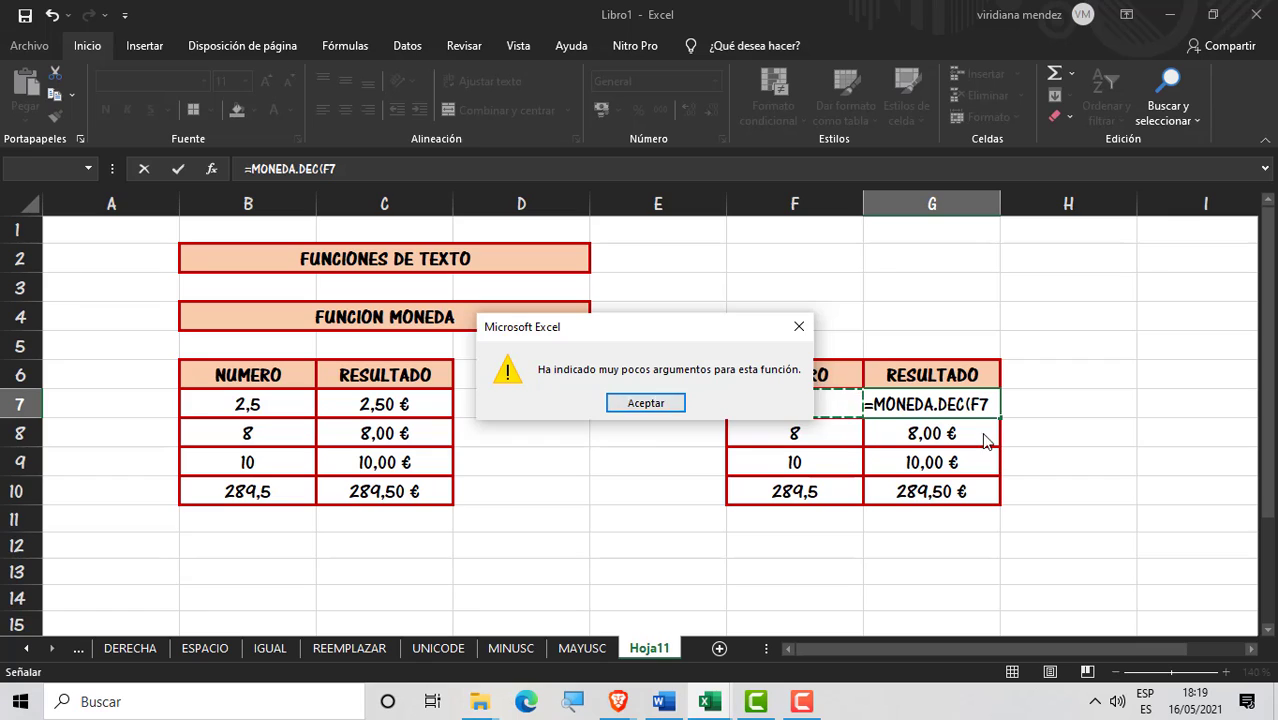
pyautogui.press('Return')
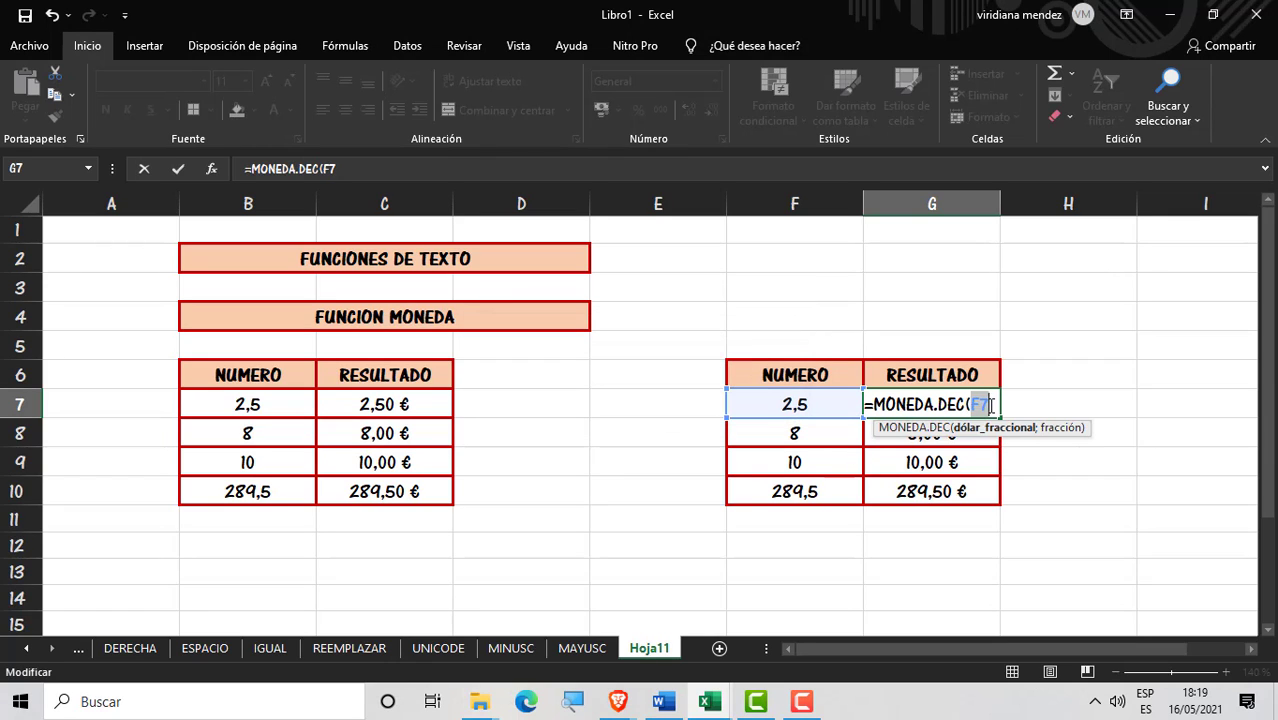
# Step: Re-enter the F7 reference and complete the formula in G7 as =MONEDA.DEC(F7;20)
pyautogui.click(991, 405)
pyautogui.press('BackSpace')
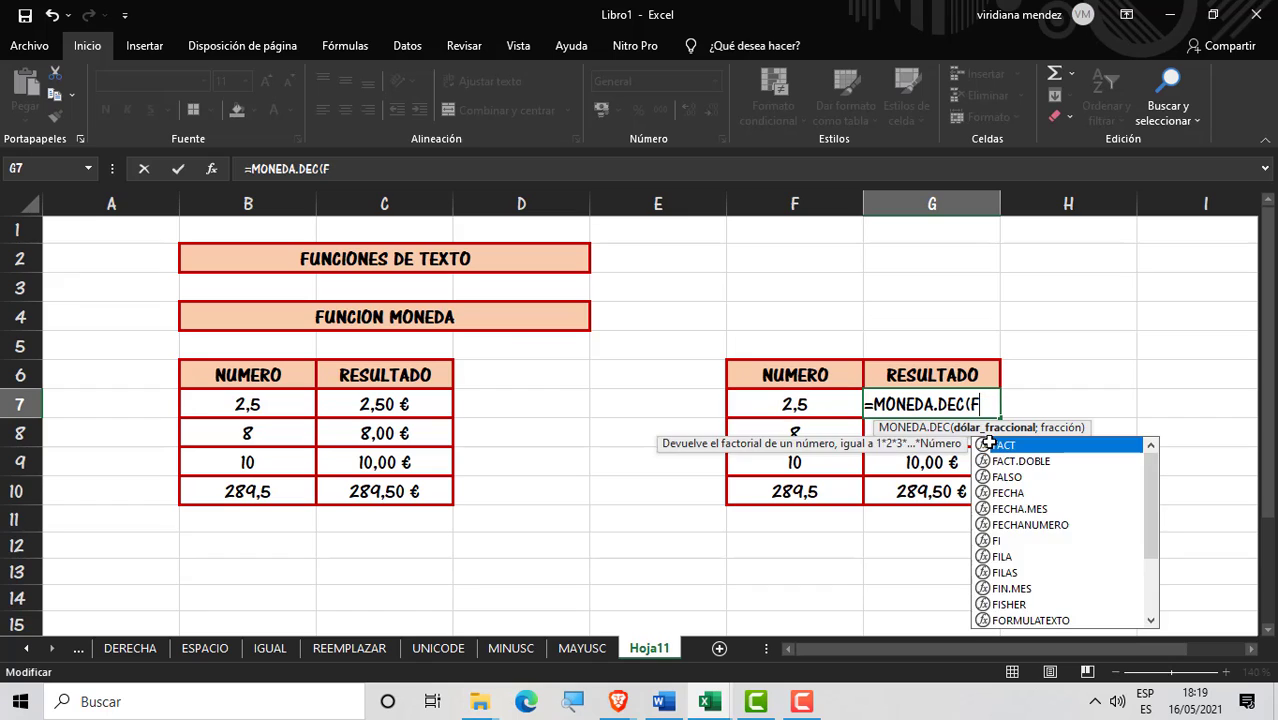
pyautogui.press('BackSpace')
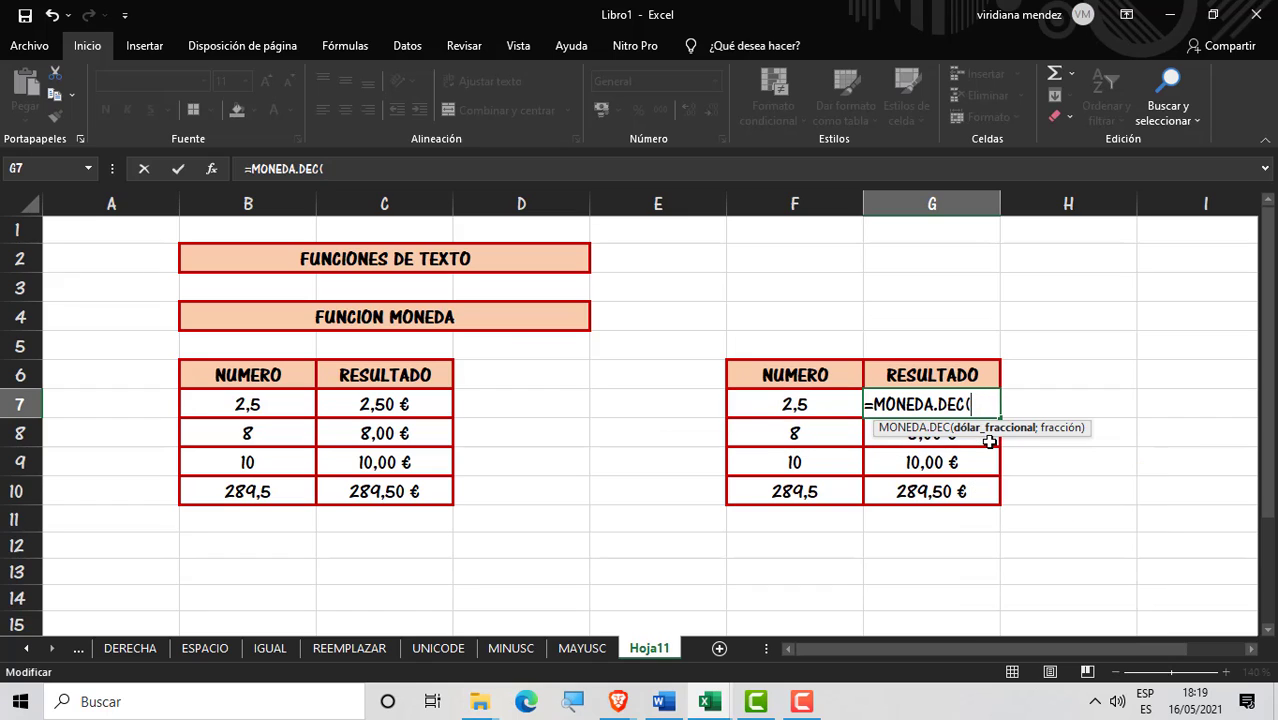
pyautogui.click(828, 404)
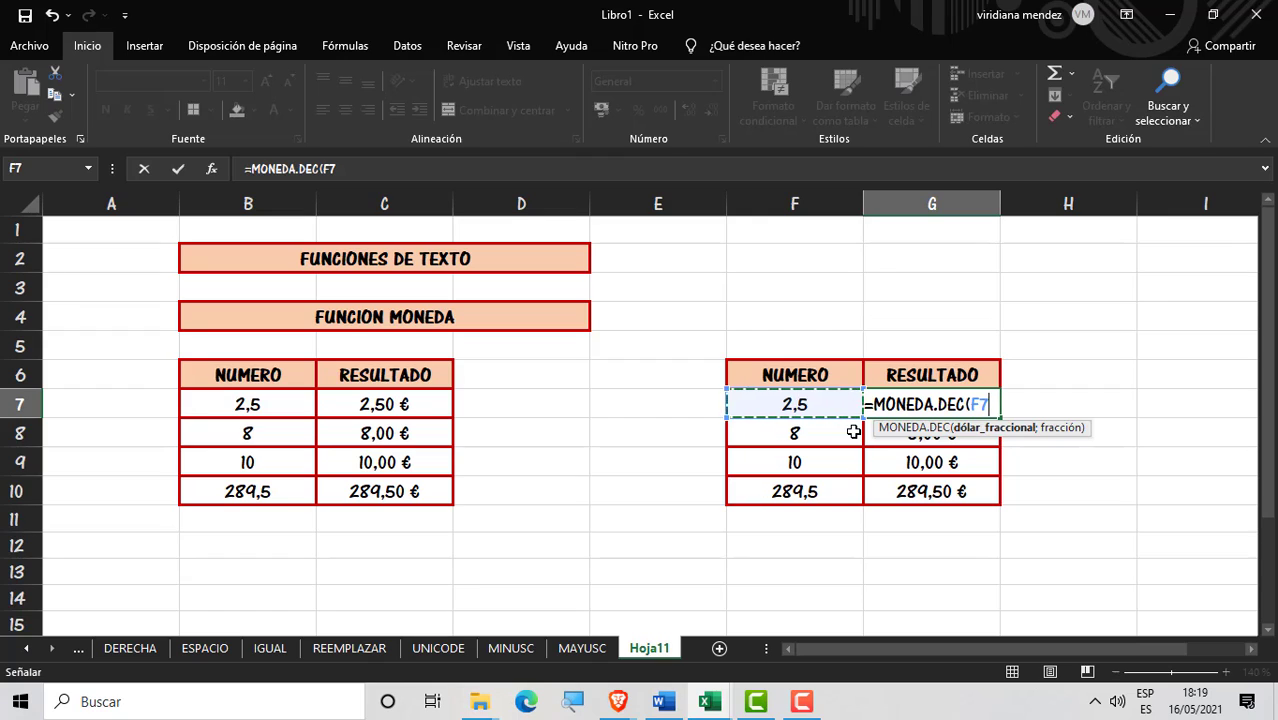
pyautogui.write(';')
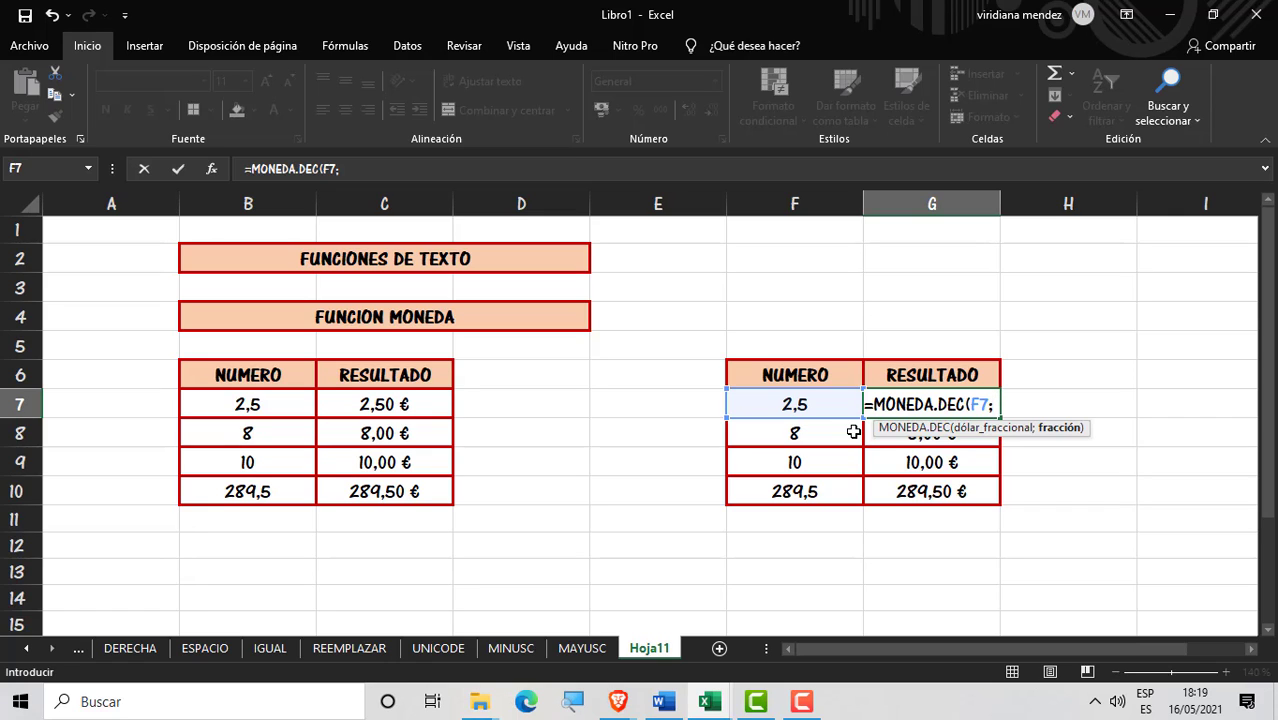
pyautogui.write('2')
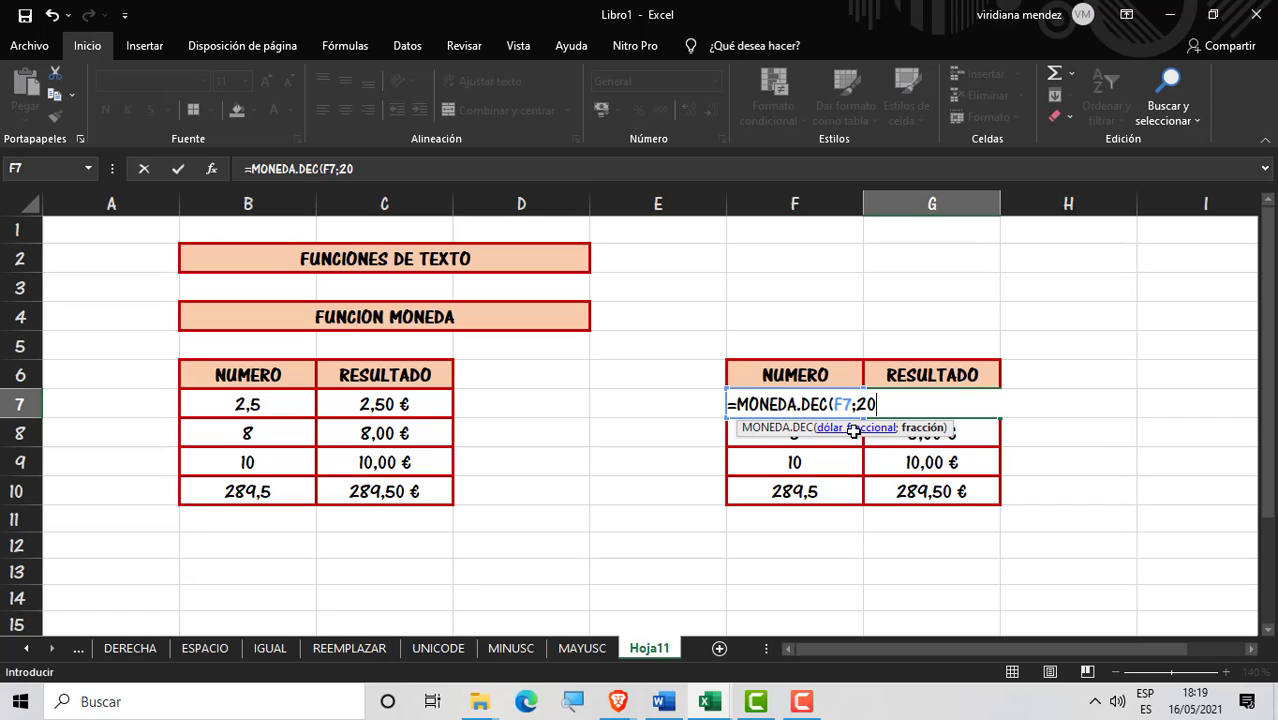
pyautogui.write('0')
pyautogui.press('Return')
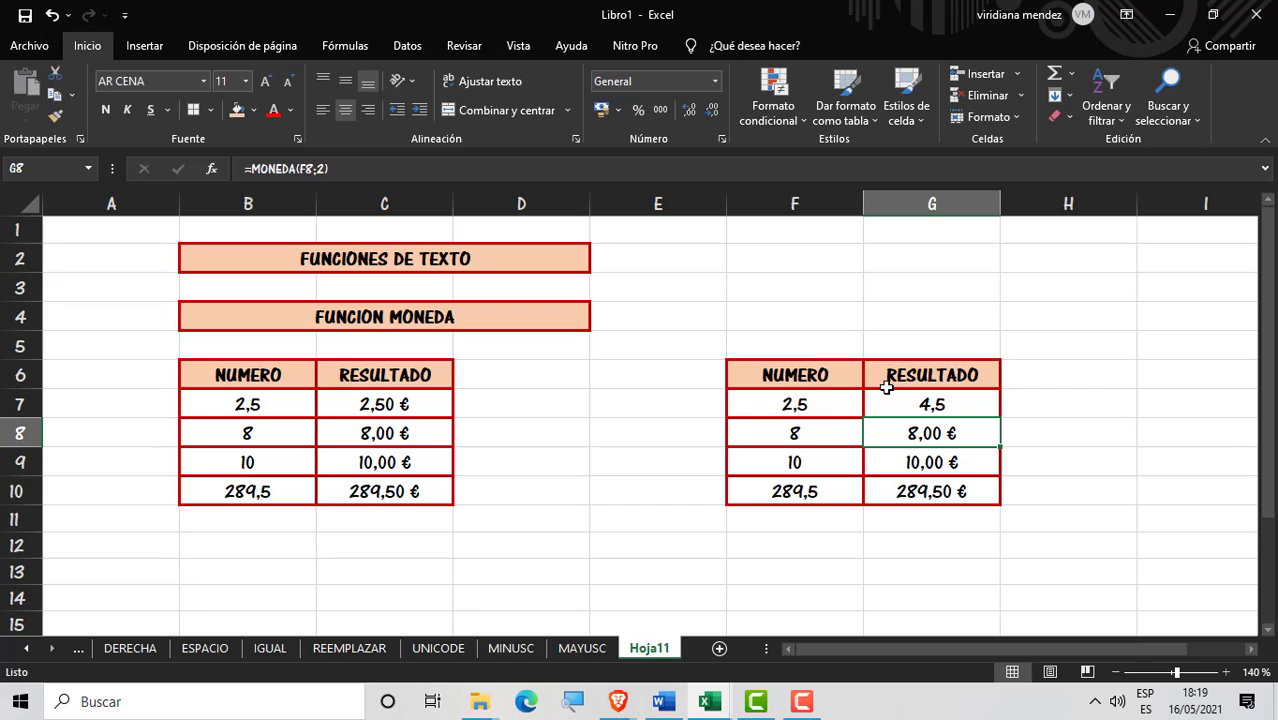
# Step: Check the MONEDA.DEC formula in G7 and set the number in F7 to 20
pyautogui.click(940, 404)
pyautogui.doubleClick(940, 405)
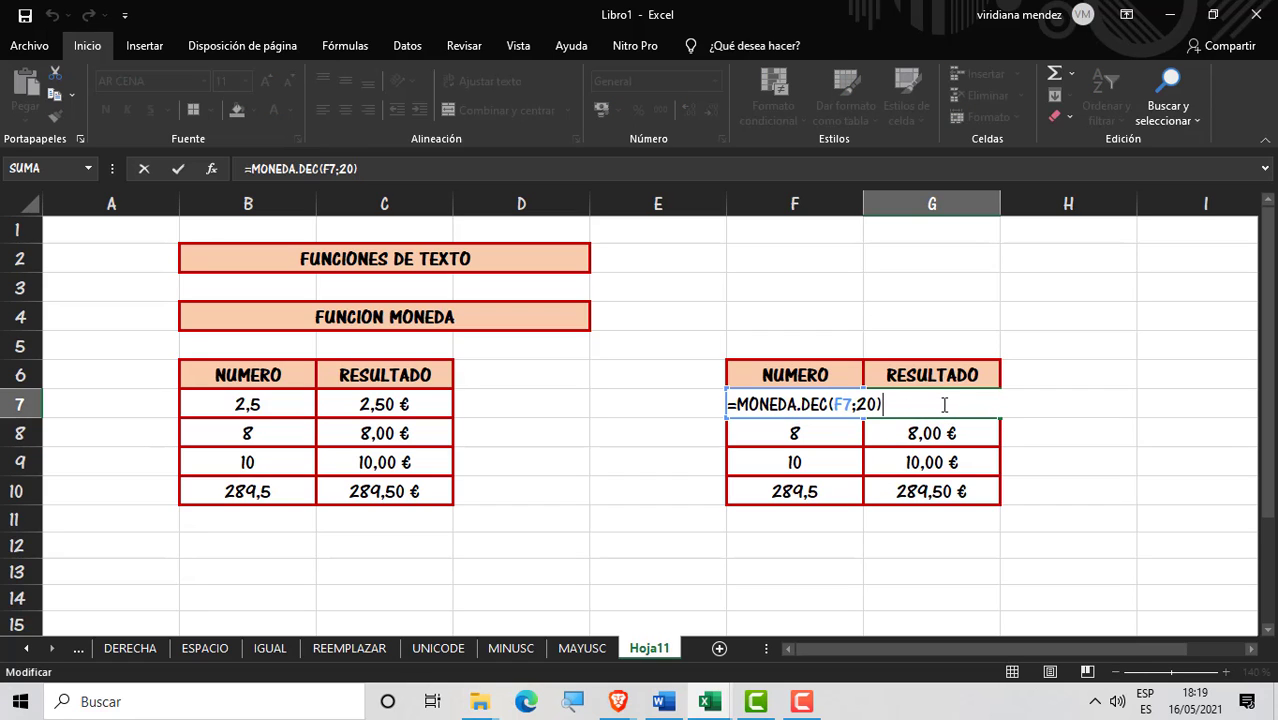
pyautogui.press('Escape')
pyautogui.click(850, 405)
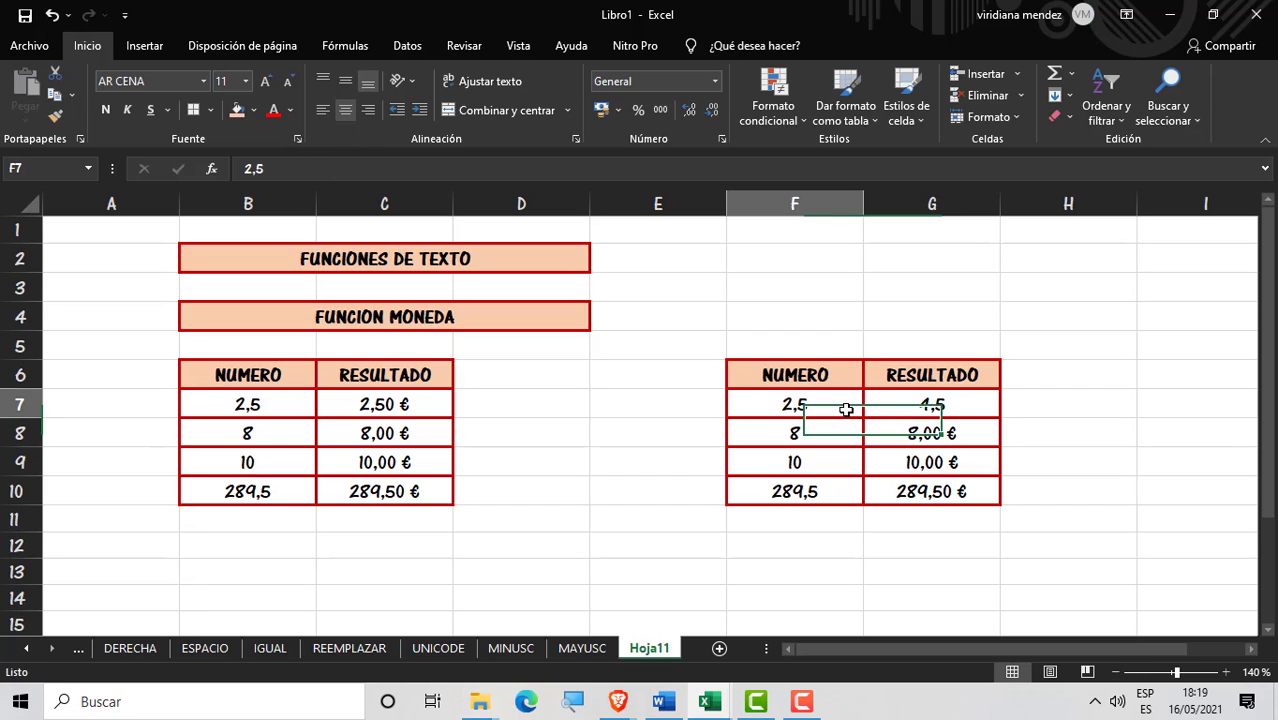
pyautogui.write('20')
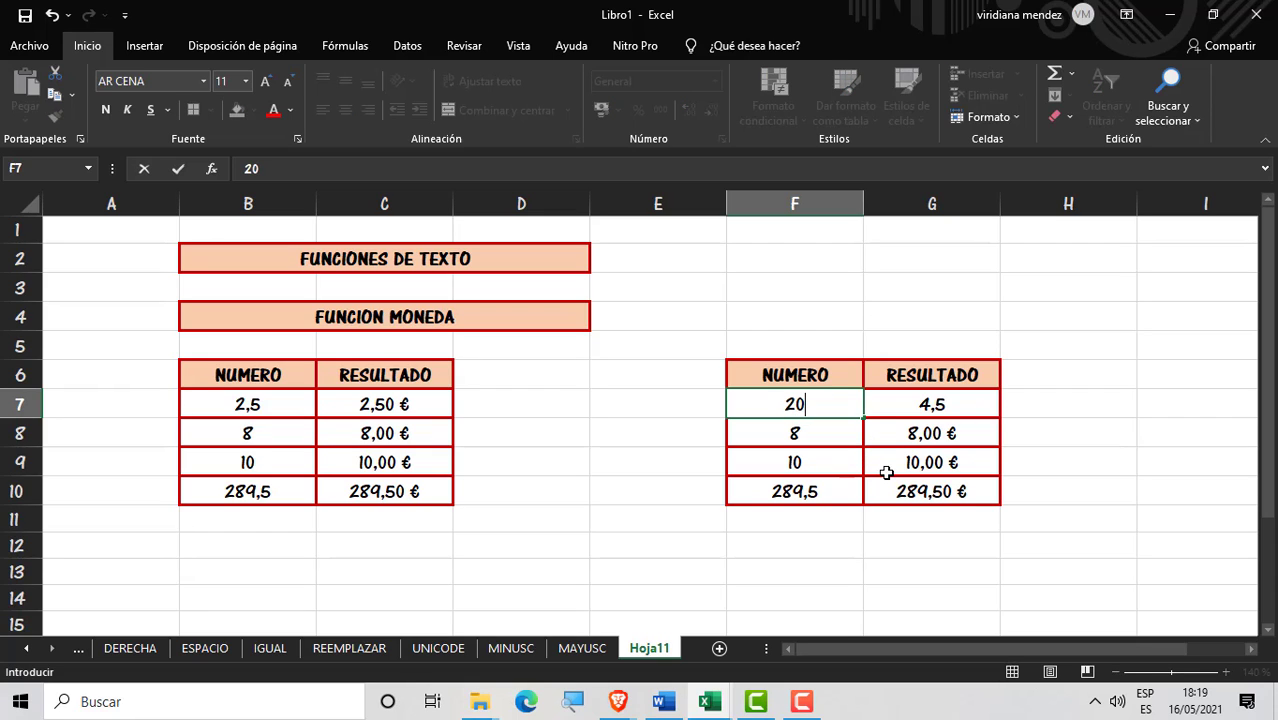
pyautogui.press('Return')
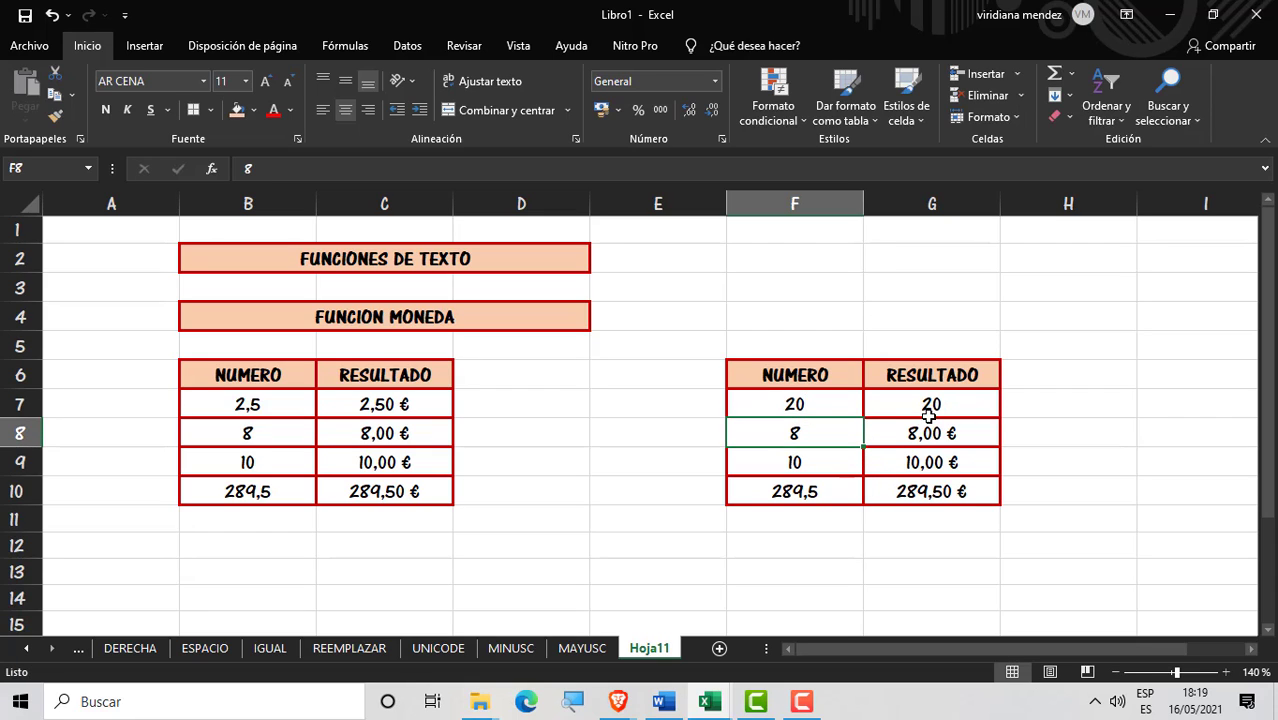
# Step: Review the formula in G7 against its input and set the number in F7 to 1
pyautogui.click(858, 404)
pyautogui.click(967, 402)
pyautogui.doubleClick(896, 413)
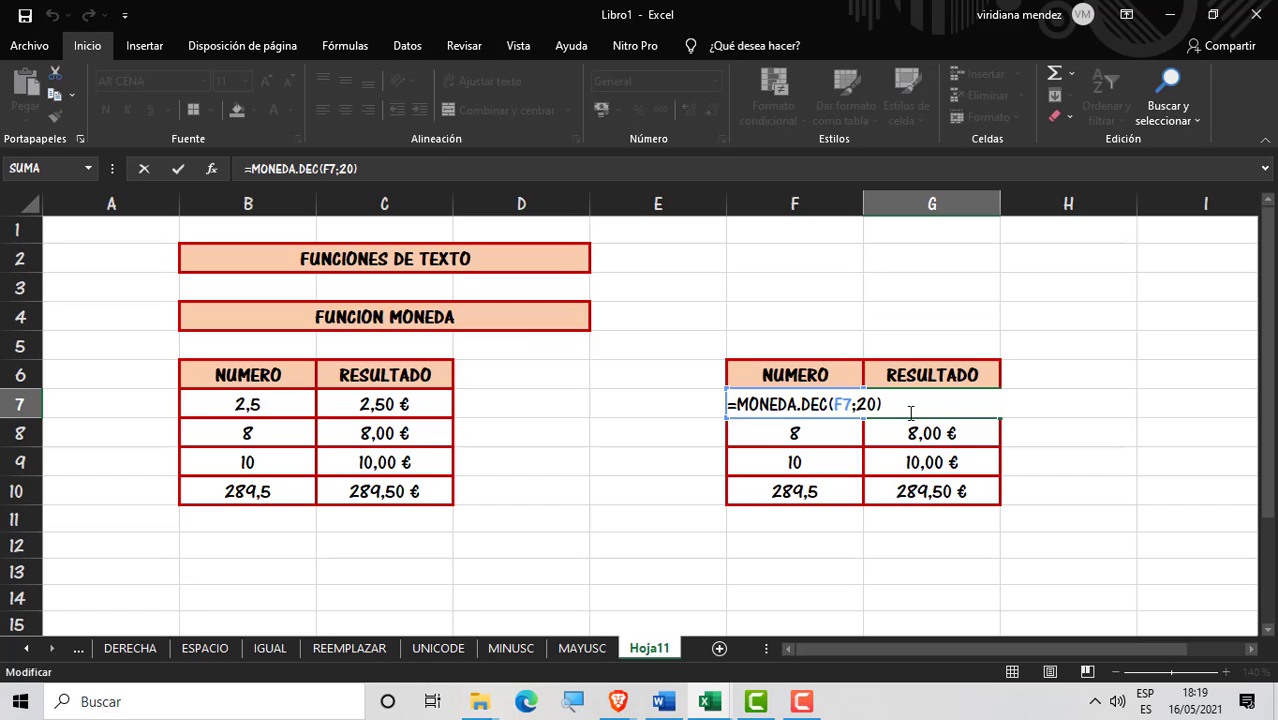
pyautogui.press('Return')
pyautogui.click(845, 402)
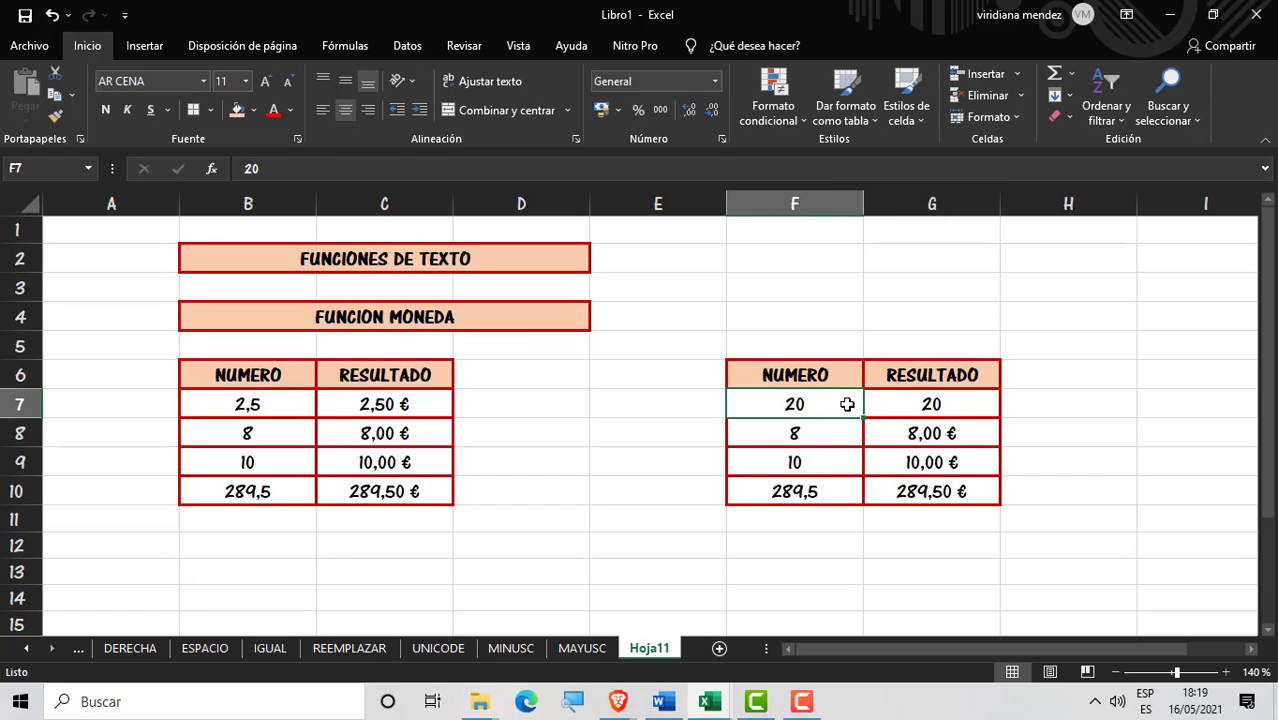
pyautogui.click(952, 417)
pyautogui.click(841, 411)
pyautogui.write('1')
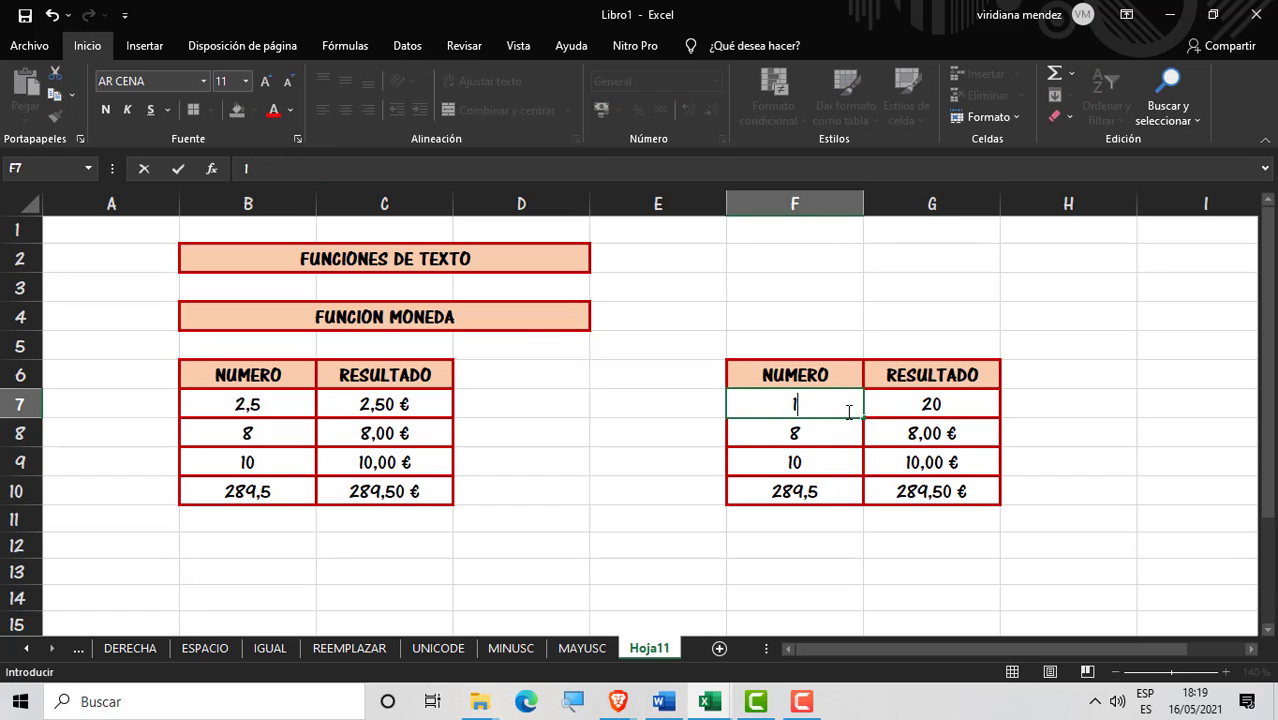
pyautogui.press('Return')
# Step: Look at the result in G7 and set the number in F7 to 2
pyautogui.click(924, 408)
pyautogui.click(831, 413)
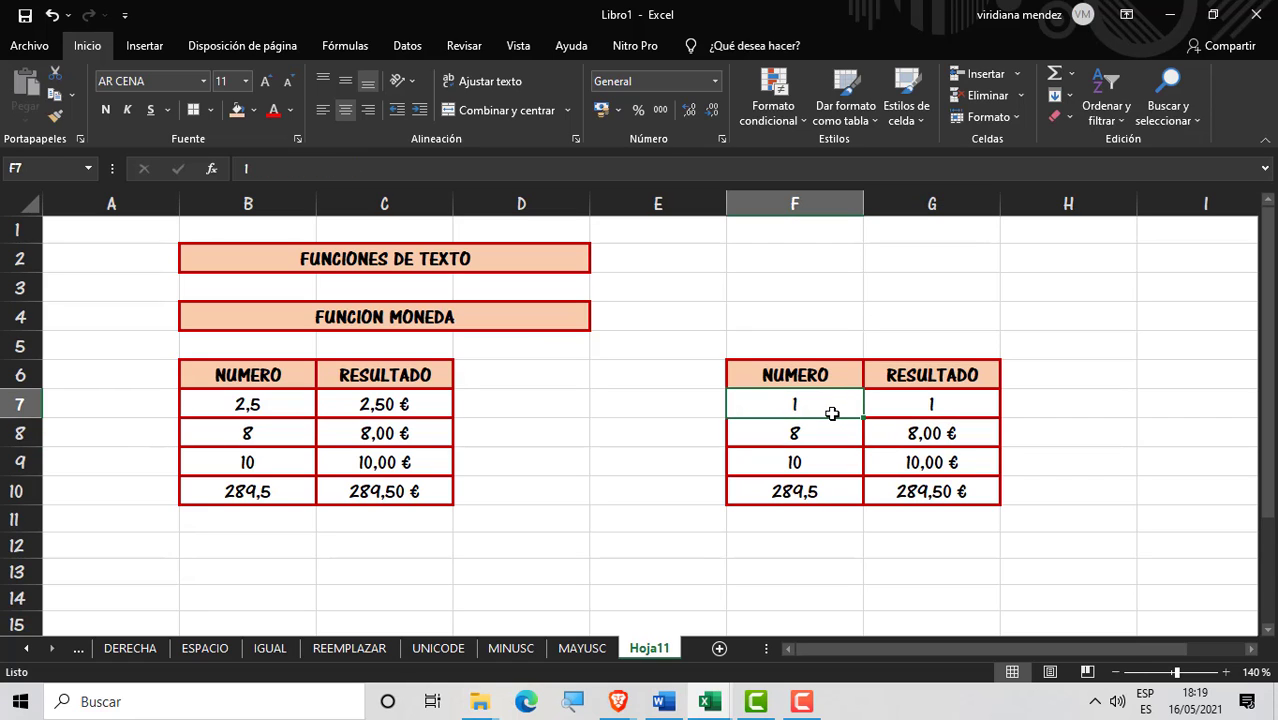
pyautogui.press('BackSpace')
pyautogui.write('2')
pyautogui.press('Return')
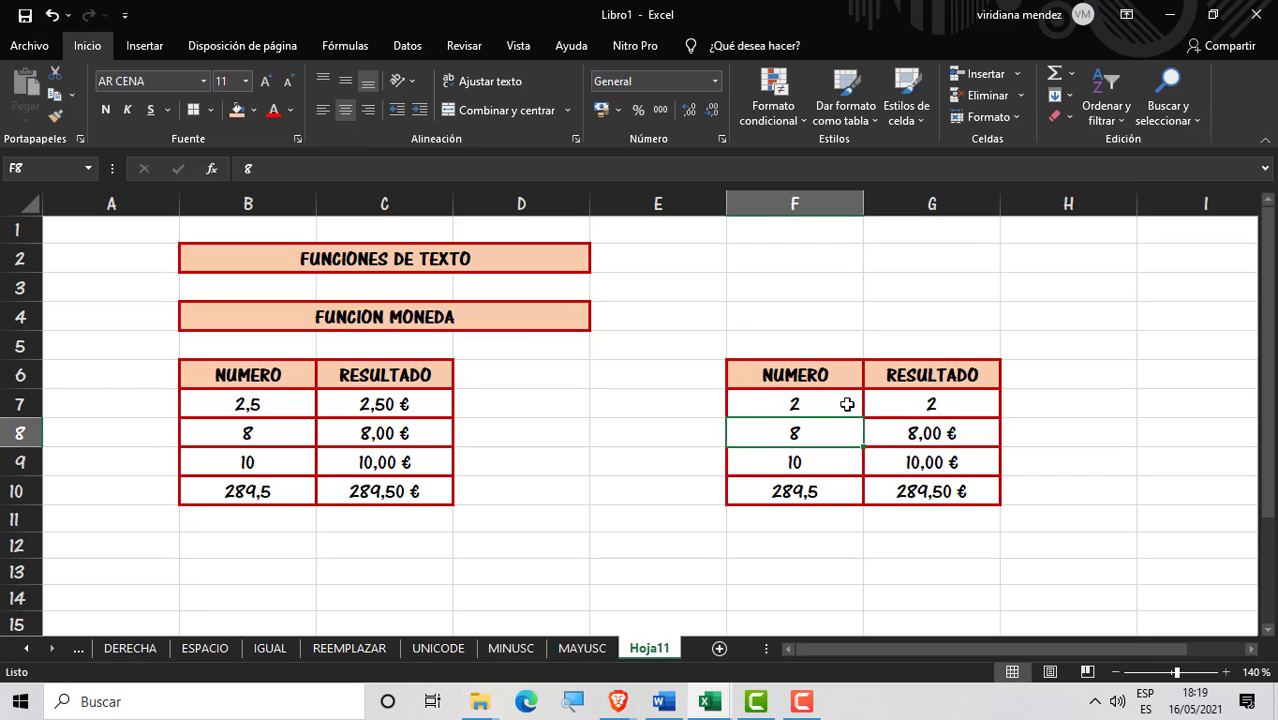
# Step: Try to replace the first argument of the MONEDA.DEC formula in G7 with another cell reference
pyautogui.click(842, 404)
pyautogui.doubleClick(918, 405)
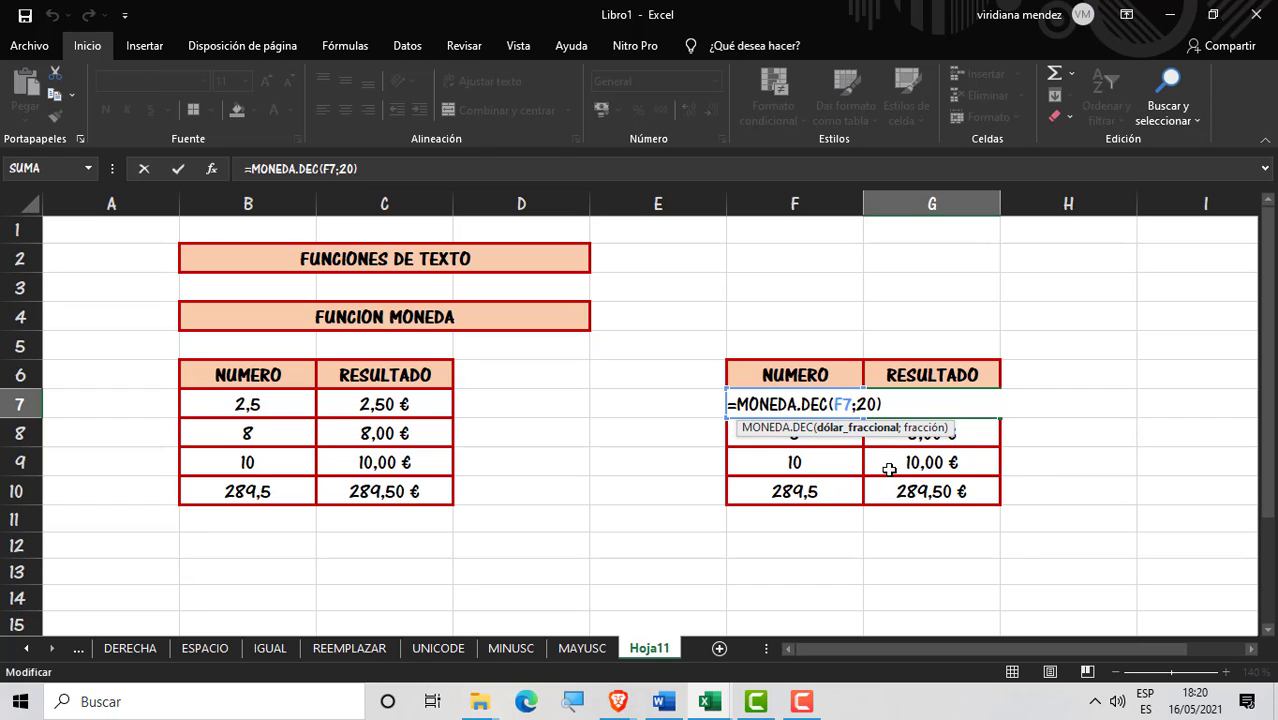
pyautogui.press('BackSpace')
pyautogui.press('BackSpace')
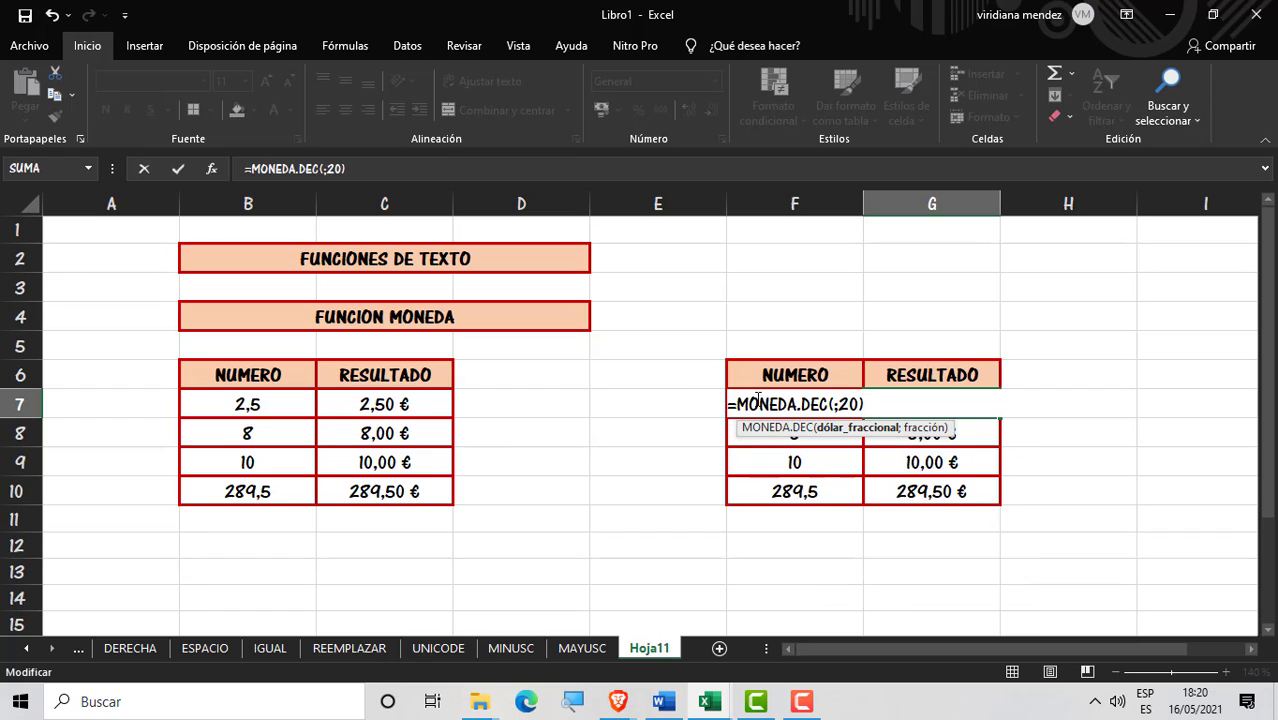
pyautogui.click(726, 398)
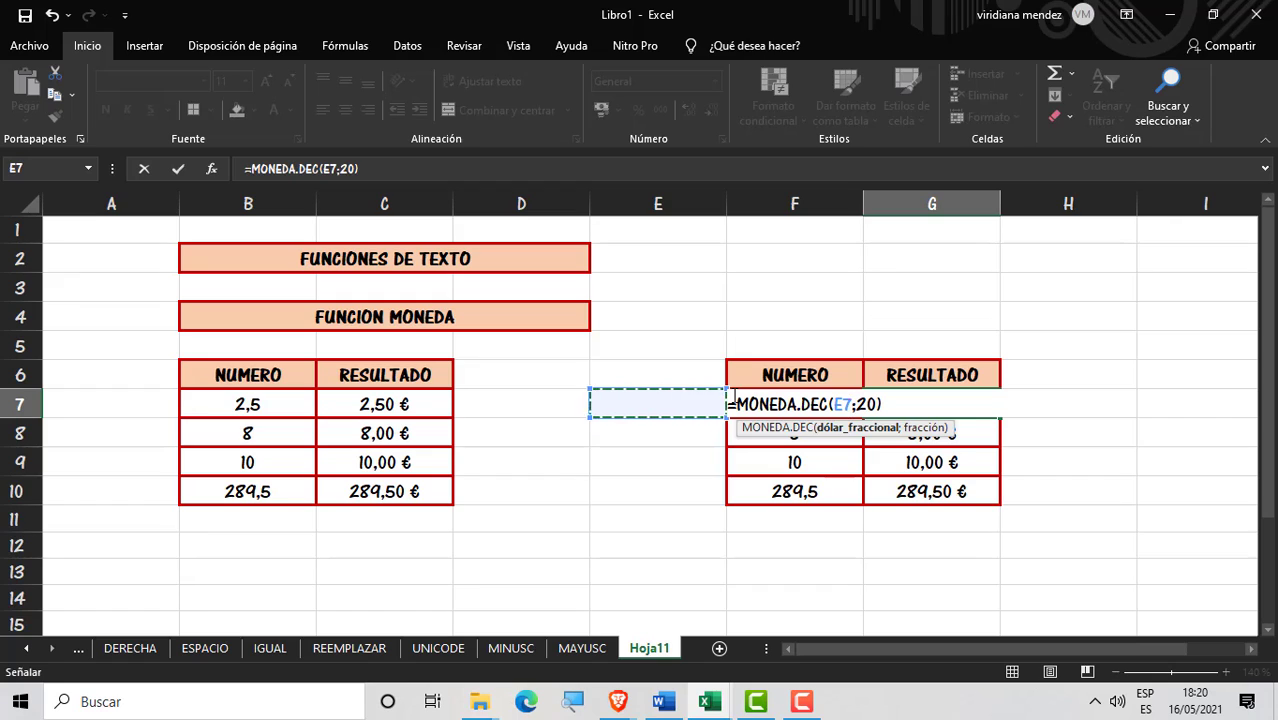
pyautogui.write('F')
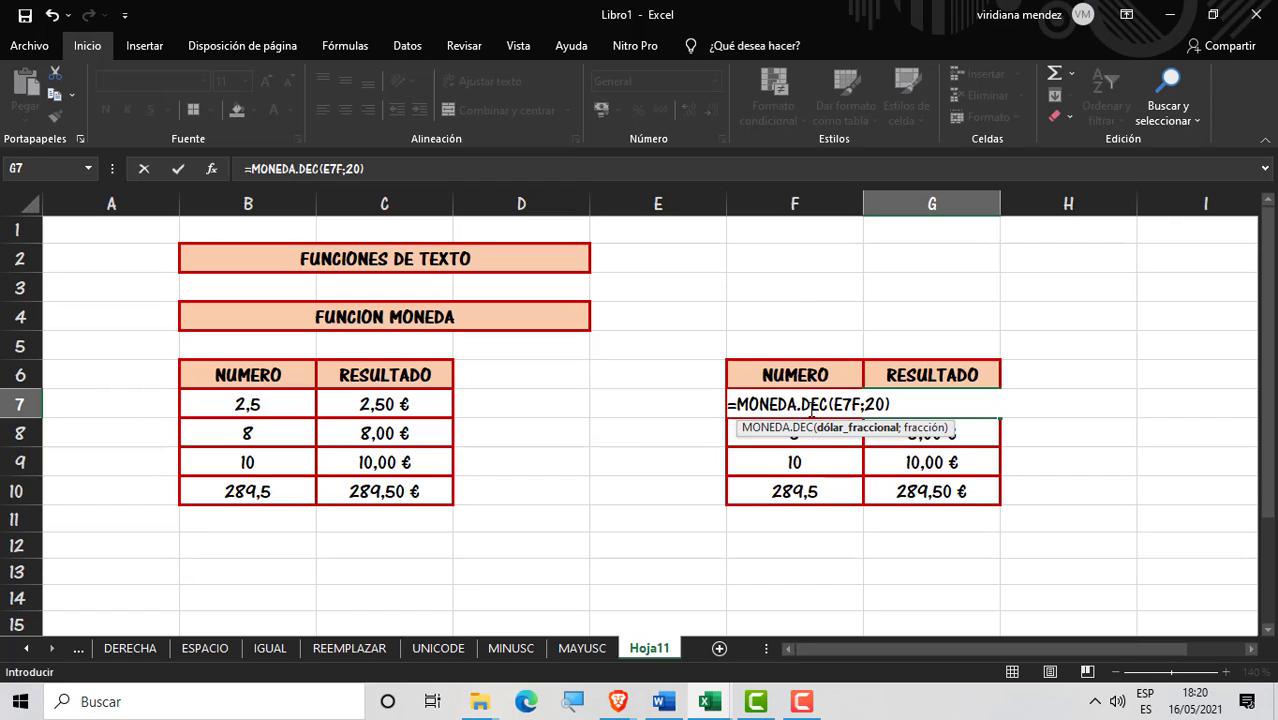
pyautogui.press('BackSpace')
pyautogui.press('BackSpace')
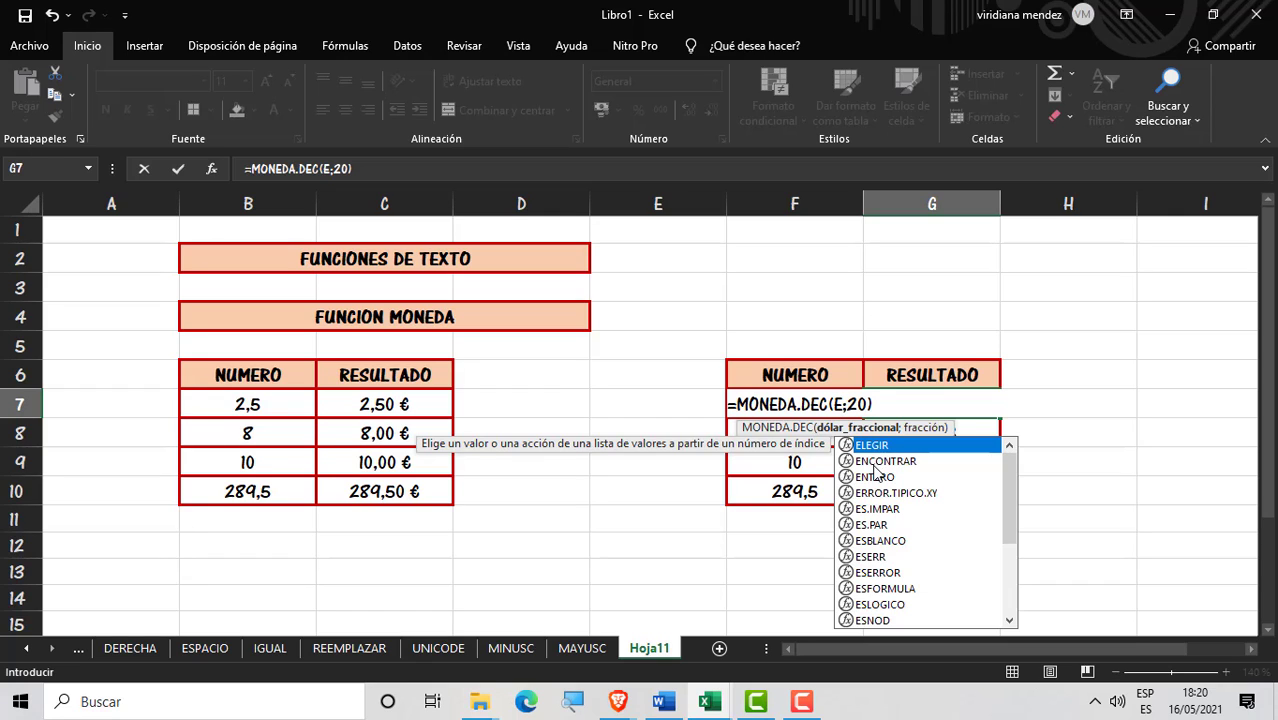
pyautogui.write('F')
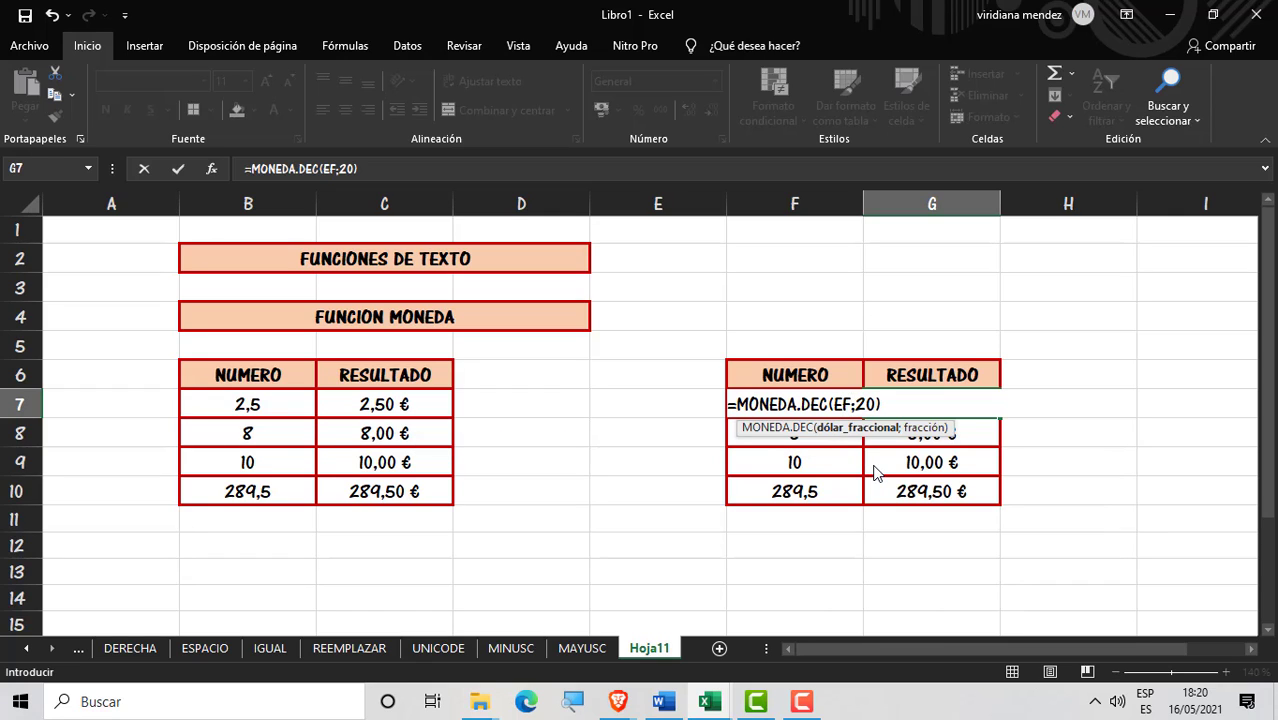
pyautogui.press('BackSpace')
pyautogui.press('BackSpace')
pyautogui.click(858, 403)
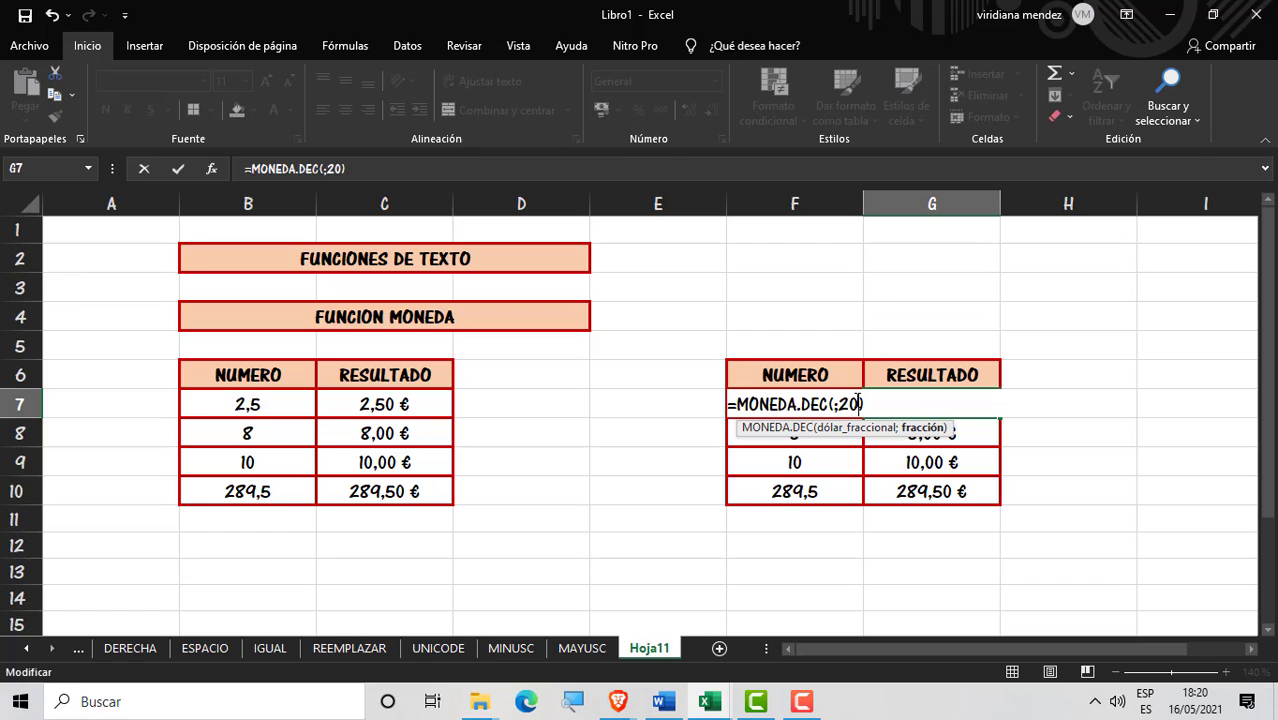
# Step: Clear the entire MONEDA.DEC formula from G7 and leave the cell
pyautogui.press('Right')
pyautogui.press('BackSpace')
pyautogui.press('BackSpace')
pyautogui.press('BackSpace')
pyautogui.press('BackSpace')
pyautogui.press('BackSpace')
pyautogui.press('BackSpace')
pyautogui.press('BackSpace')
pyautogui.press('BackSpace')
pyautogui.press('BackSpace')
pyautogui.press('BackSpace')
pyautogui.press('BackSpace')
pyautogui.press('BackSpace')
pyautogui.press('BackSpace')
pyautogui.press('BackSpace')
pyautogui.press('BackSpace')
pyautogui.press('BackSpace')
pyautogui.click(1078, 434)
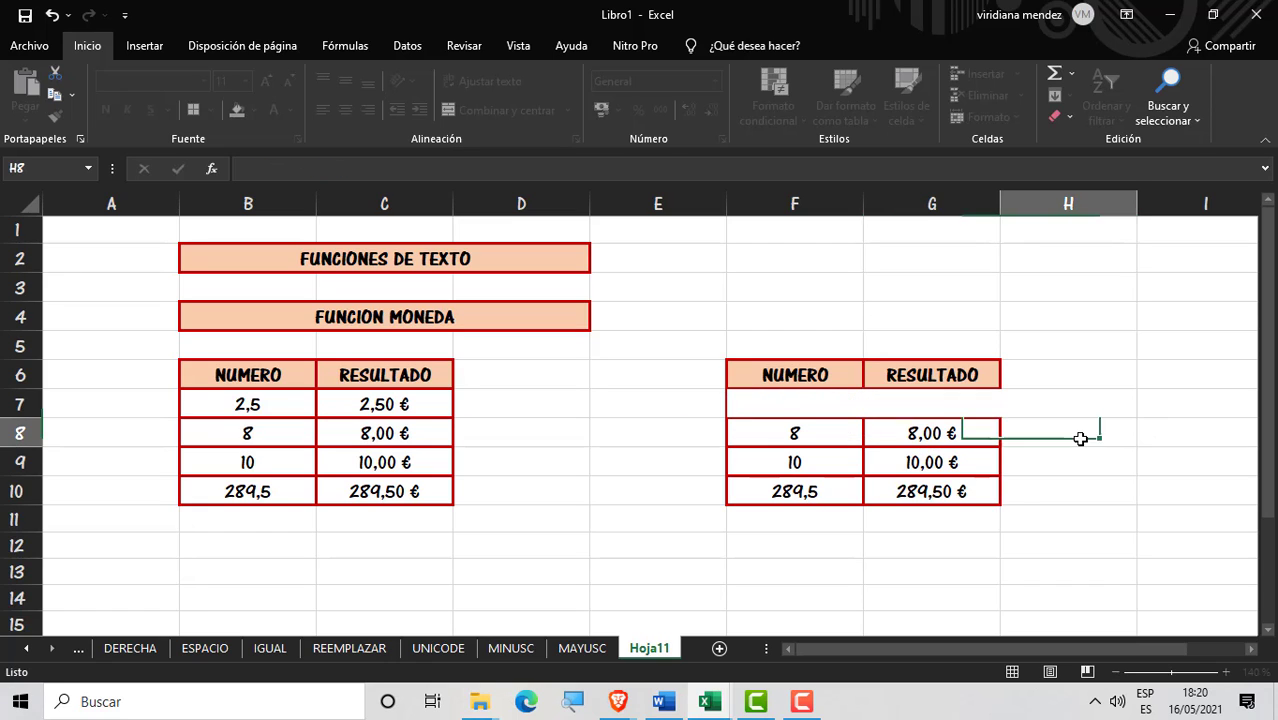
# Step: Enter =MONEDA.DEC(20;F7) in G7 and select F7
pyautogui.click(940, 409)
pyautogui.write('=')
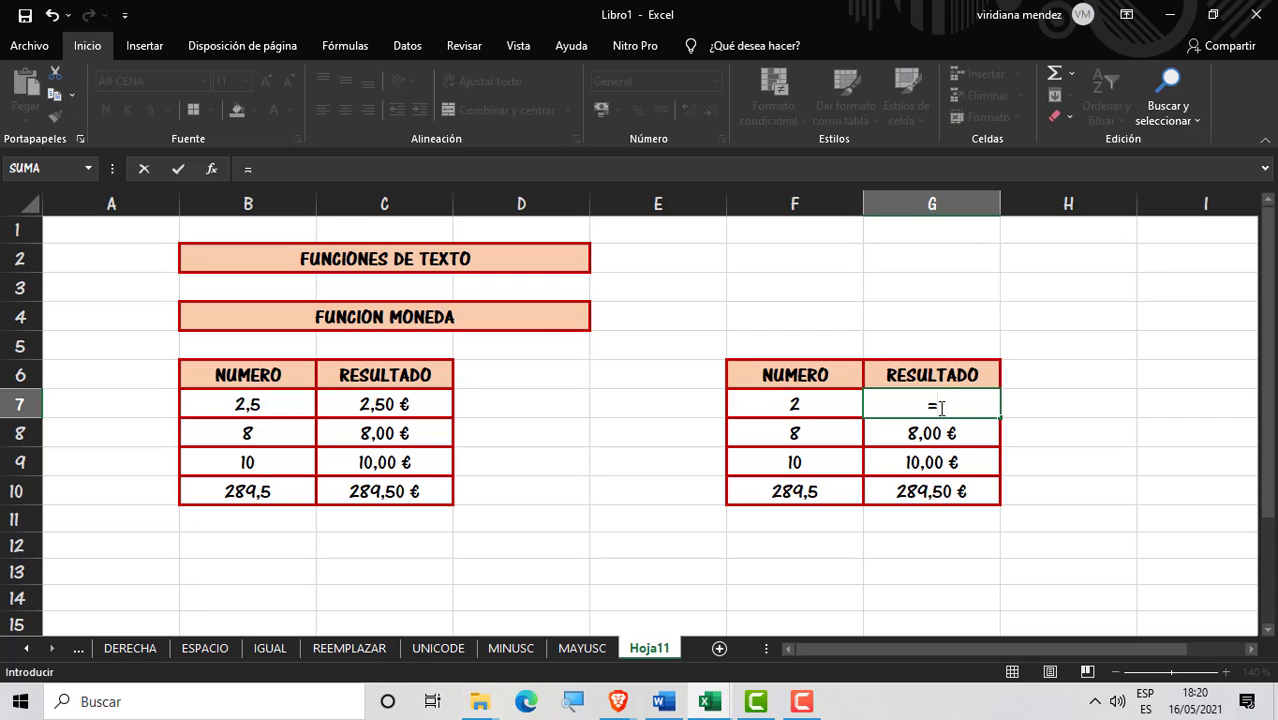
pyautogui.write('MON')
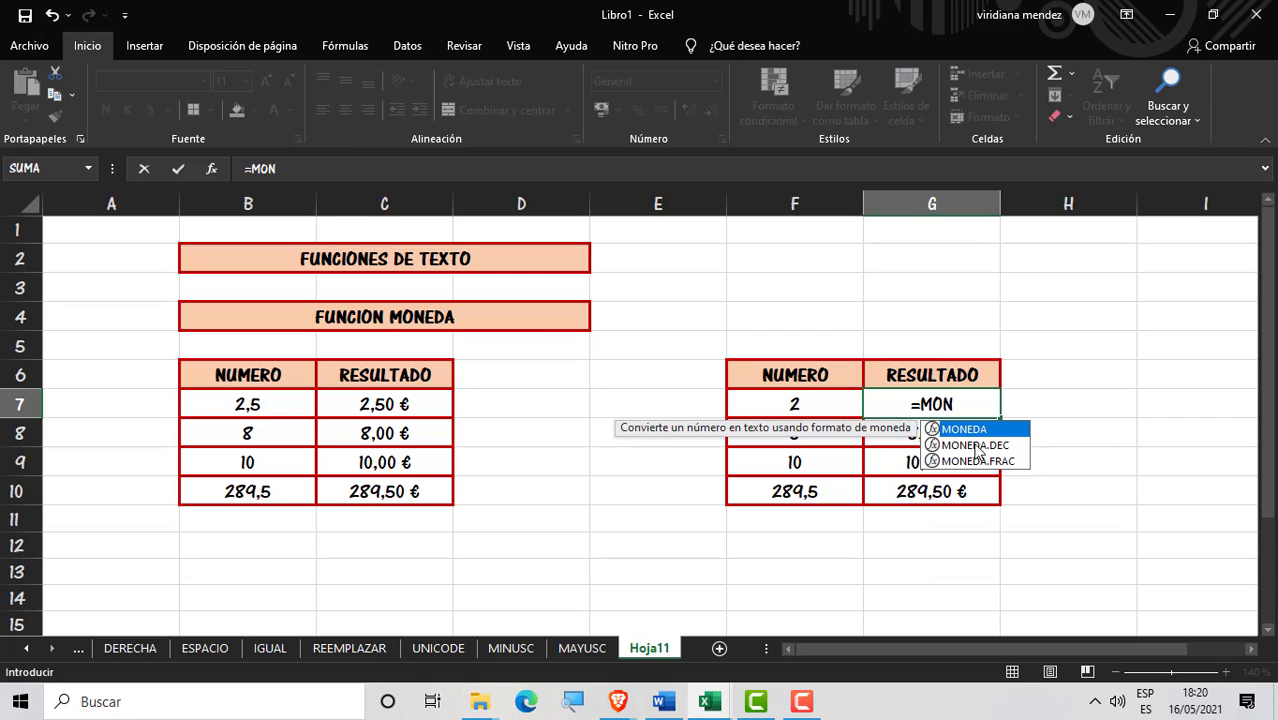
pyautogui.doubleClick(999, 447)
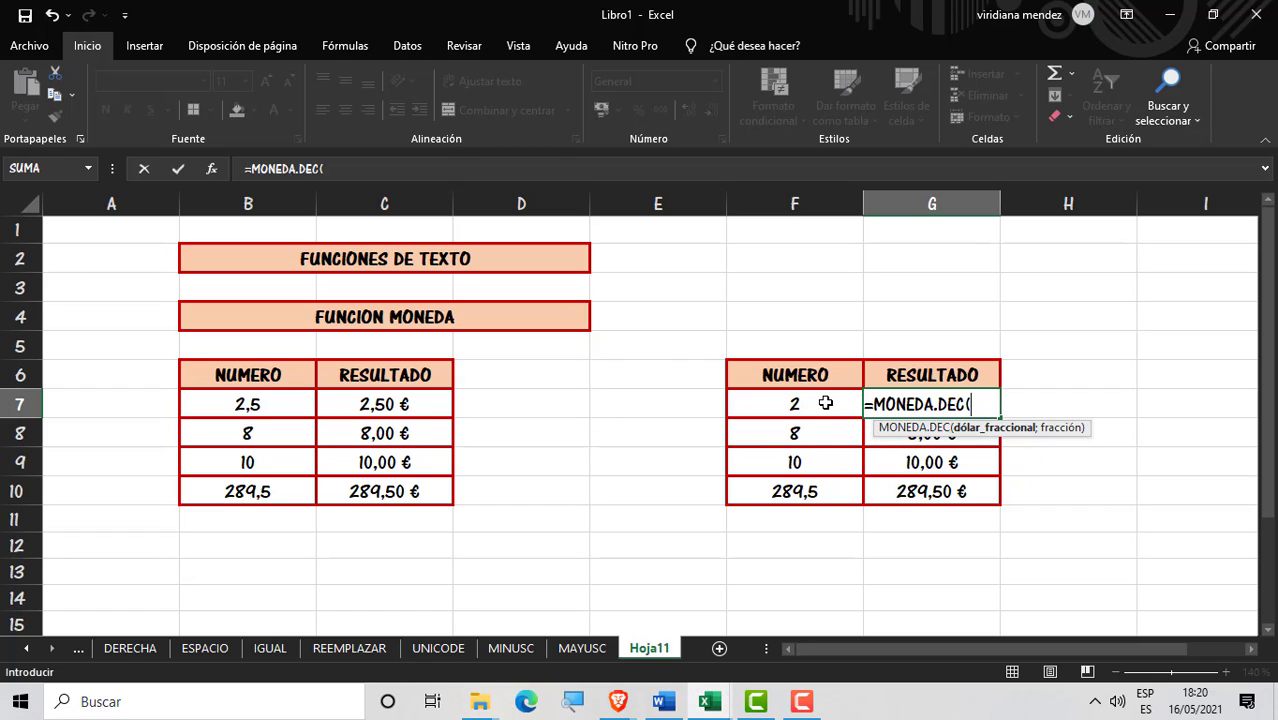
pyautogui.write('20;')
pyautogui.click(817, 404)
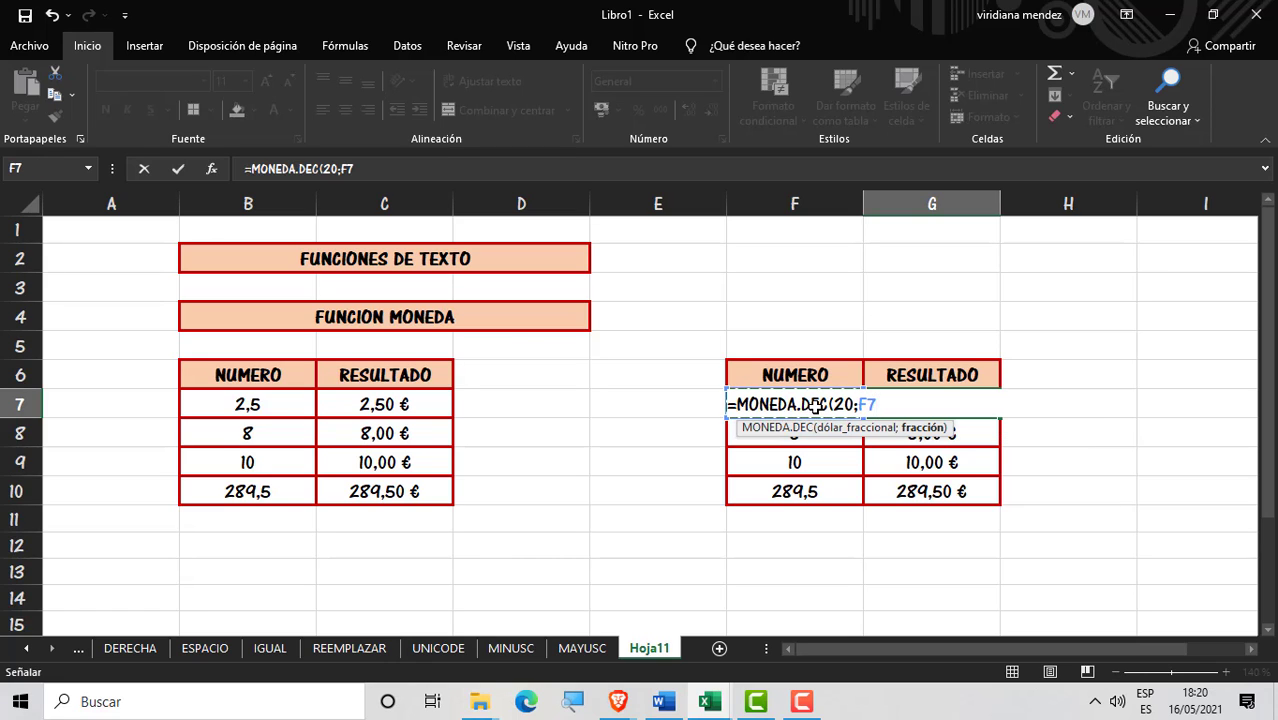
pyautogui.press('Return')
pyautogui.click(848, 403)
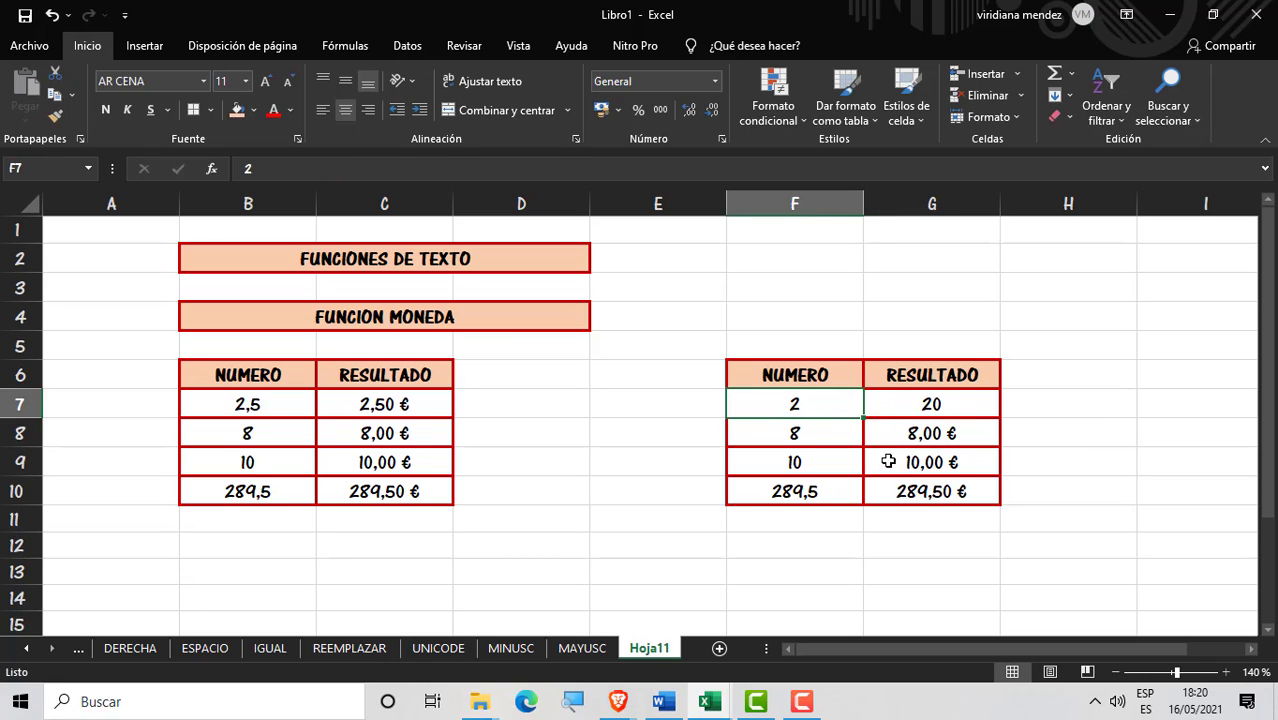
# Step: Examine the number in F7 and the result formulas in G7 to G10 of the copied table
pyautogui.click(888, 461)
pyautogui.click(836, 400)
pyautogui.click(884, 486)
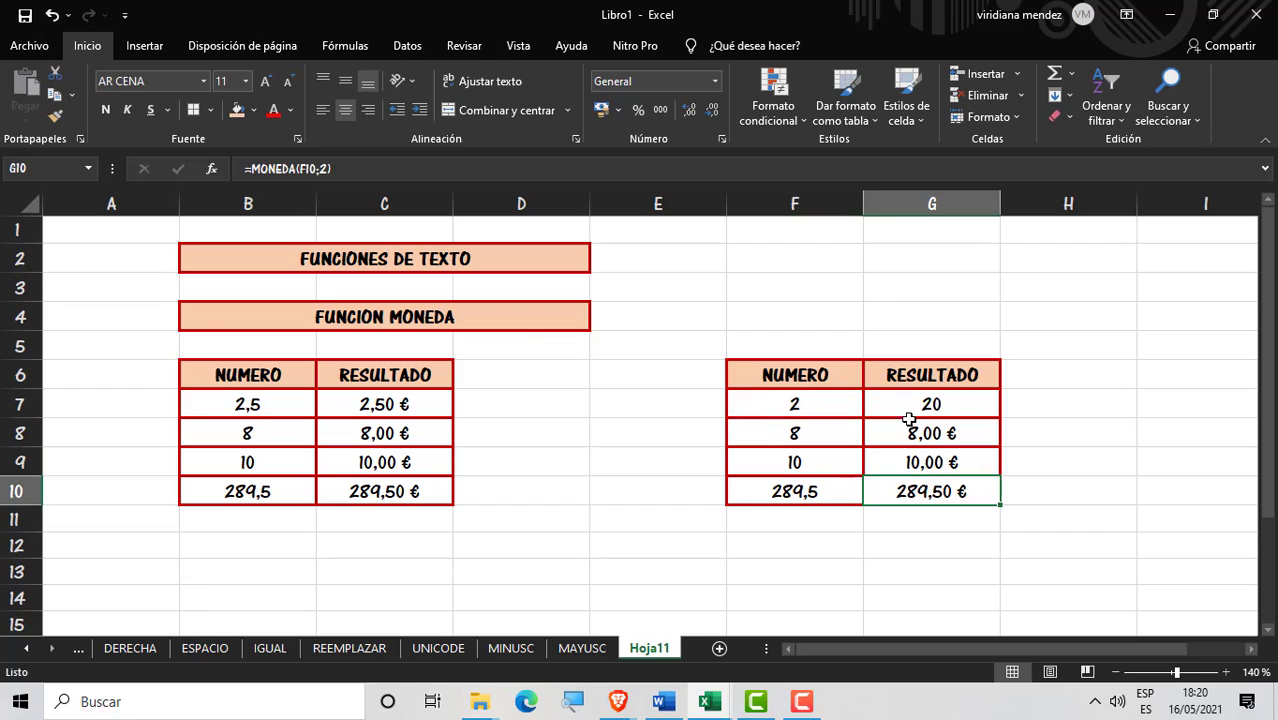
pyautogui.click(907, 411)
pyautogui.doubleClick(961, 405)
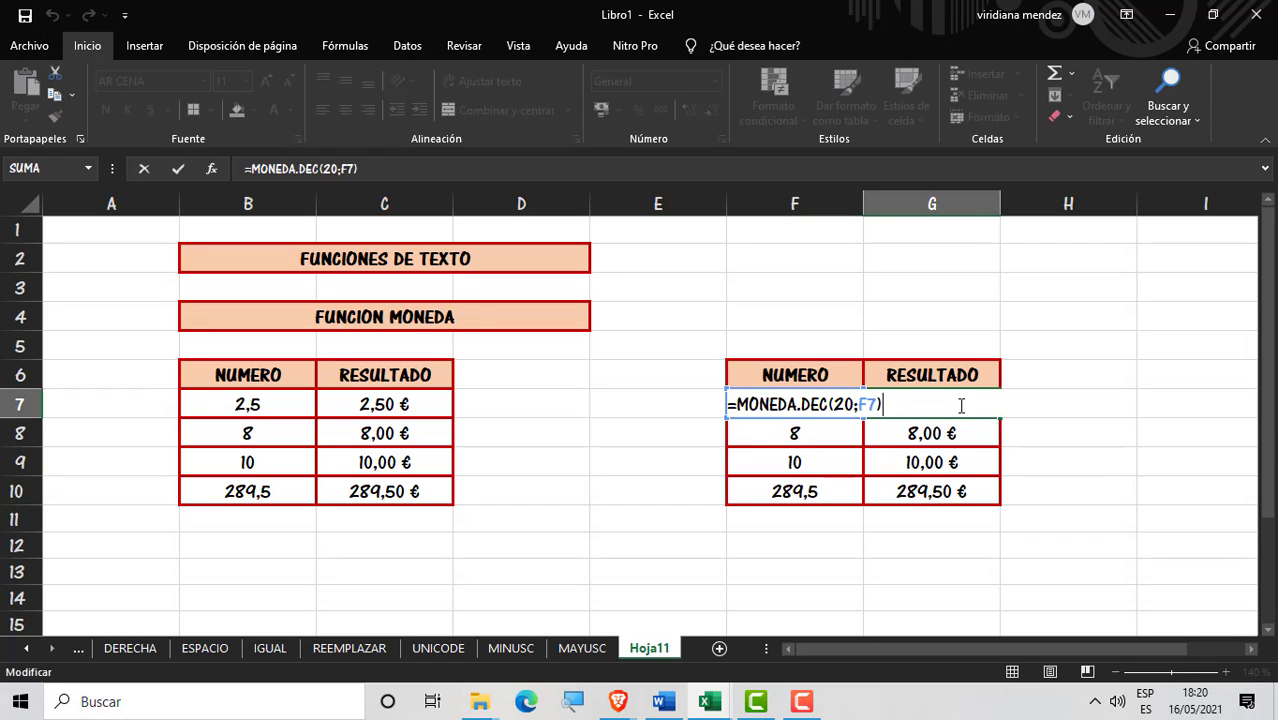
pyautogui.press('Return')
pyautogui.click(833, 402)
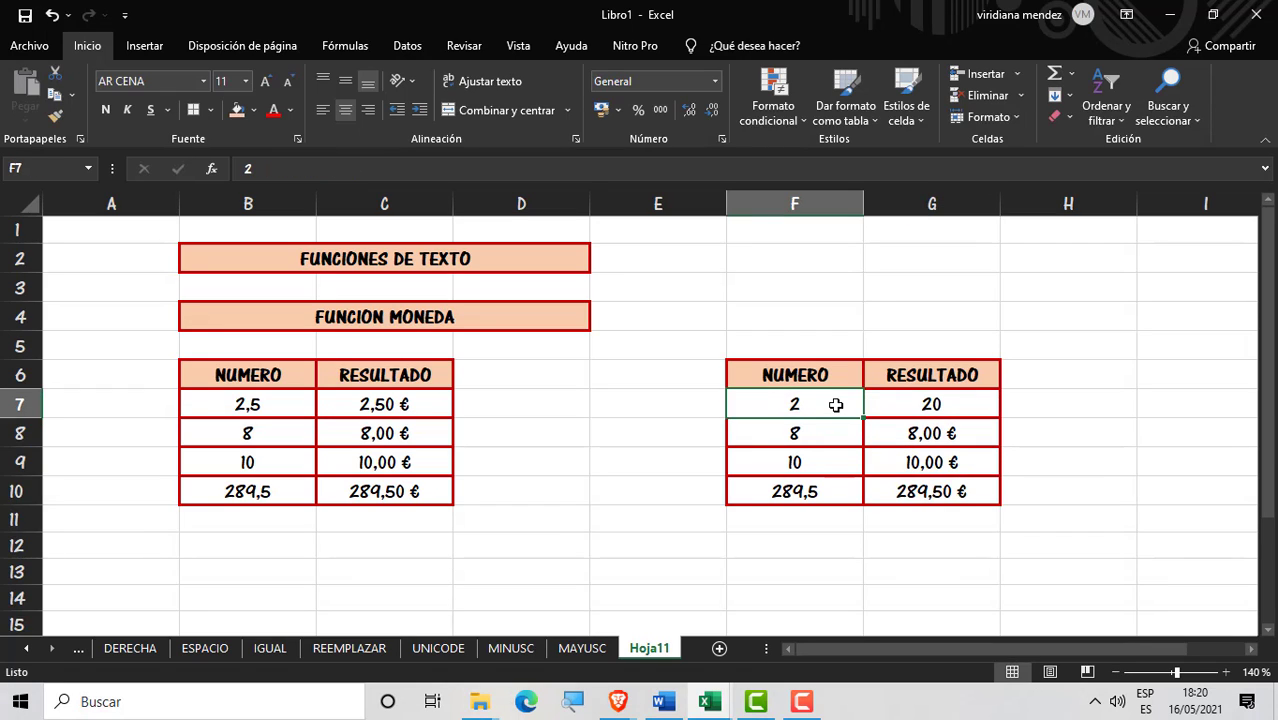
# Step: Try the numbers 1, 20 and 40 one after another in F7 to test the MONEDA.DEC formula
pyautogui.doubleClick(833, 402)
pyautogui.press('BackSpace')
pyautogui.write('1')
pyautogui.press('Return')
pyautogui.click(827, 394)
pyautogui.doubleClick(827, 394)
pyautogui.press('BackSpace')
pyautogui.write('20')
pyautogui.press('Return')
pyautogui.click(828, 400)
pyautogui.write('40')
pyautogui.press('Return')
# Step: Review the arguments of the MONEDA.DEC formula in G7 and erase the whole formula from the cell
pyautogui.click(967, 411)
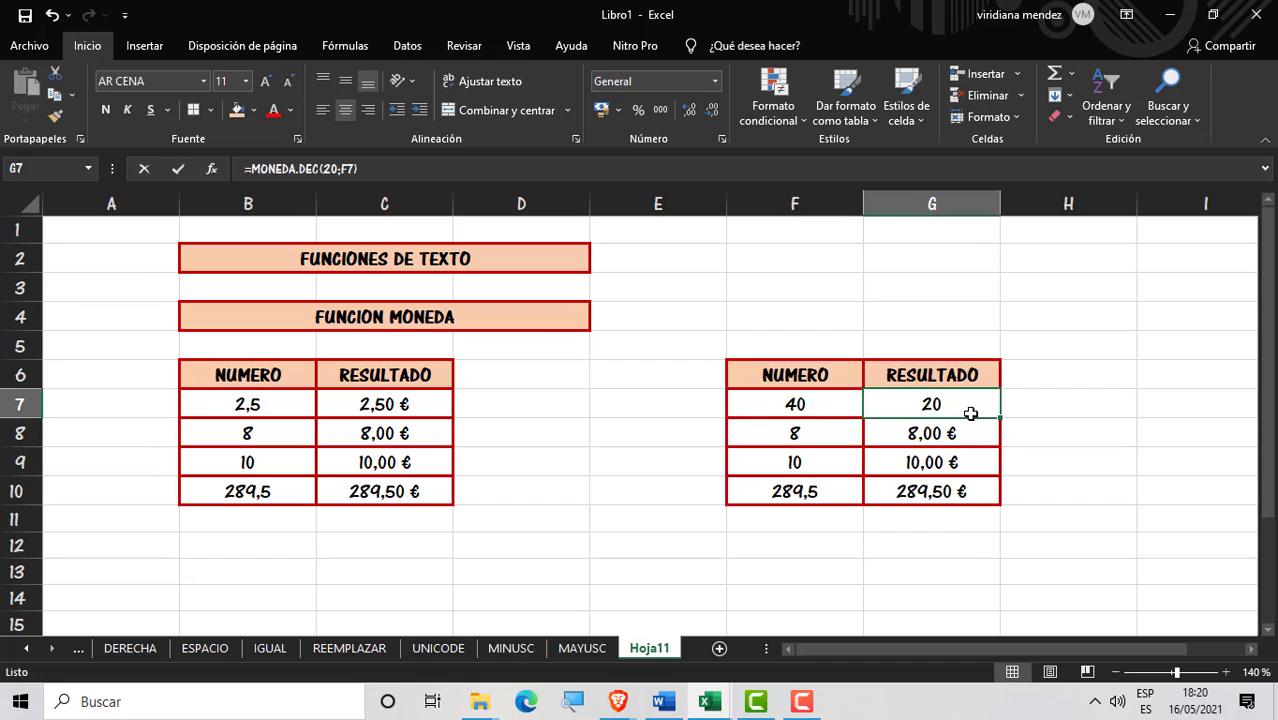
pyautogui.doubleClick(938, 406)
pyautogui.click(852, 403)
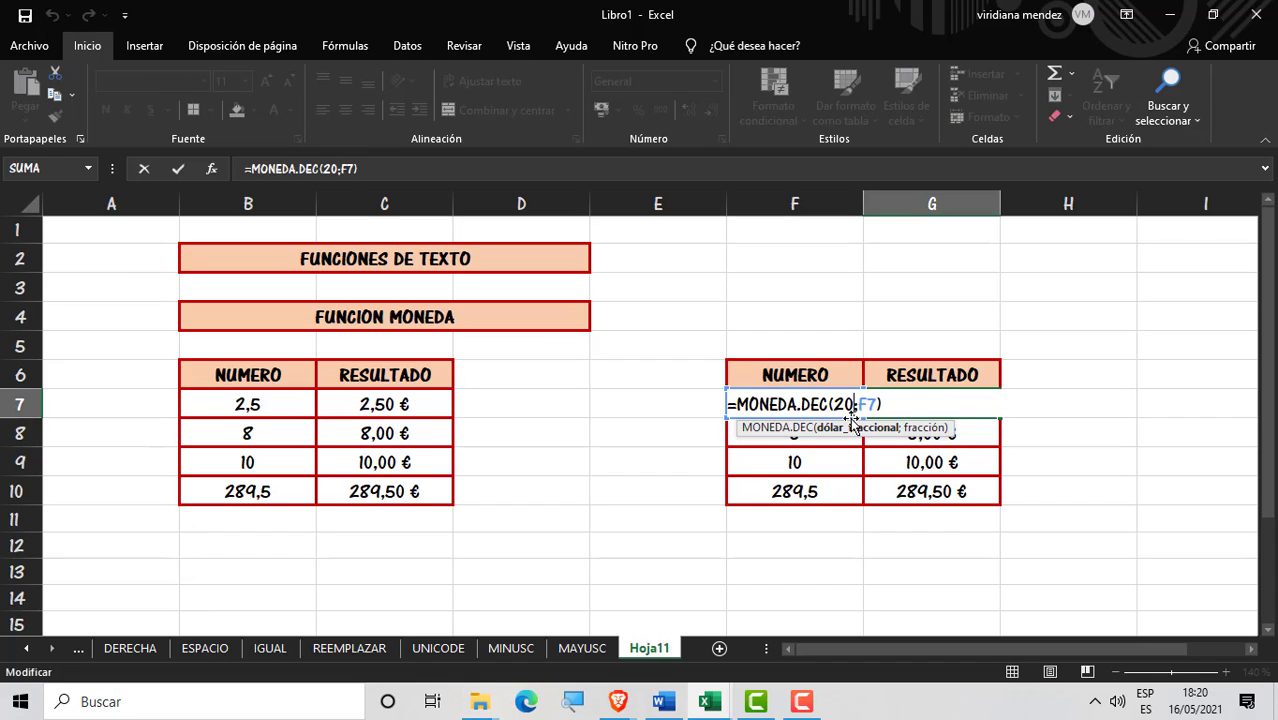
pyautogui.click(856, 405)
pyautogui.click(870, 405)
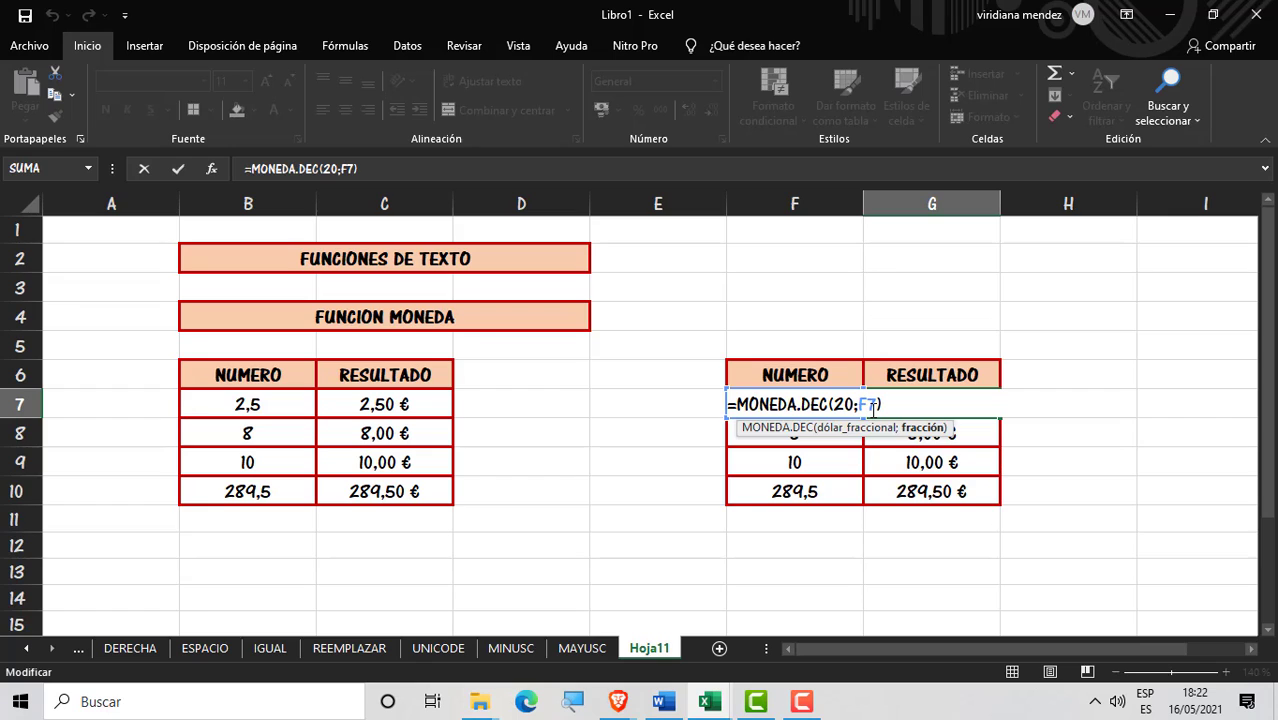
pyautogui.press('BackSpace')
pyautogui.press('BackSpace')
pyautogui.press('BackSpace')
pyautogui.press('BackSpace')
pyautogui.press('BackSpace')
pyautogui.press('BackSpace')
pyautogui.press('BackSpace')
pyautogui.press('BackSpace')
pyautogui.press('BackSpace')
pyautogui.press('BackSpace')
pyautogui.press('BackSpace')
pyautogui.press('BackSpace')
pyautogui.press('BackSpace')
pyautogui.press('BackSpace')
pyautogui.press('BackSpace')
pyautogui.press('BackSpace')
pyautogui.press('BackSpace')
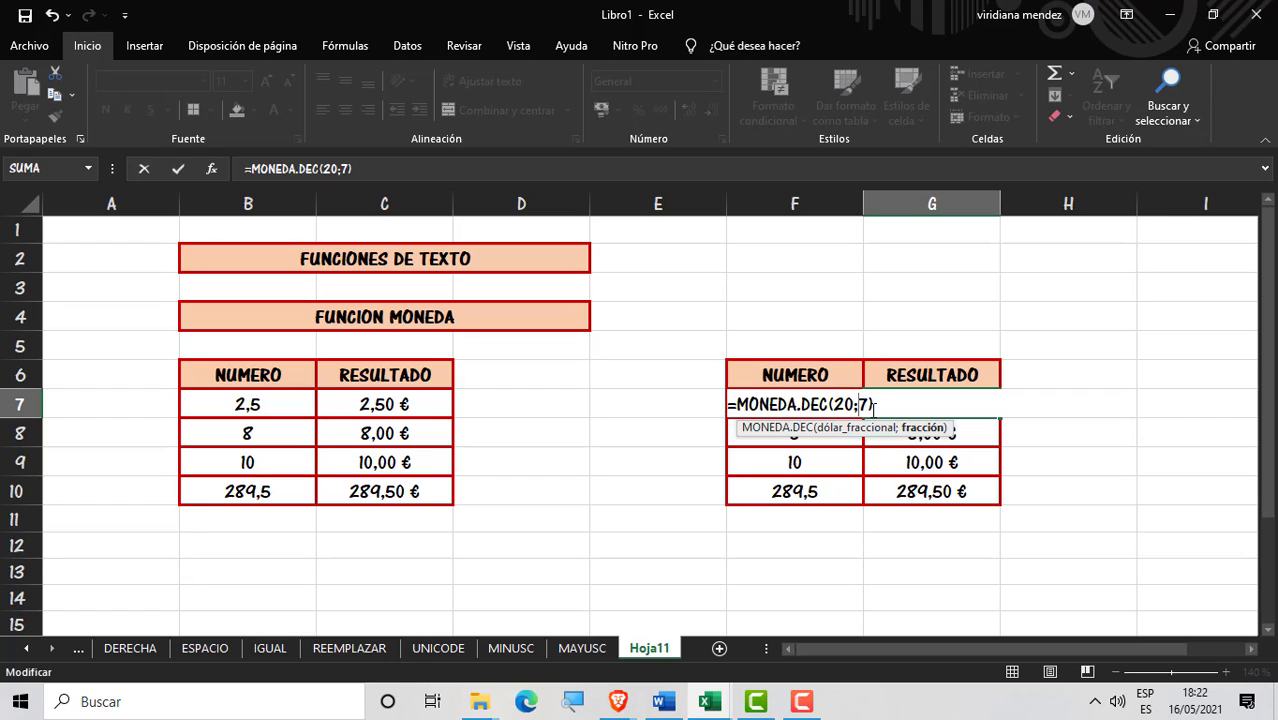
pyautogui.press('BackSpace')
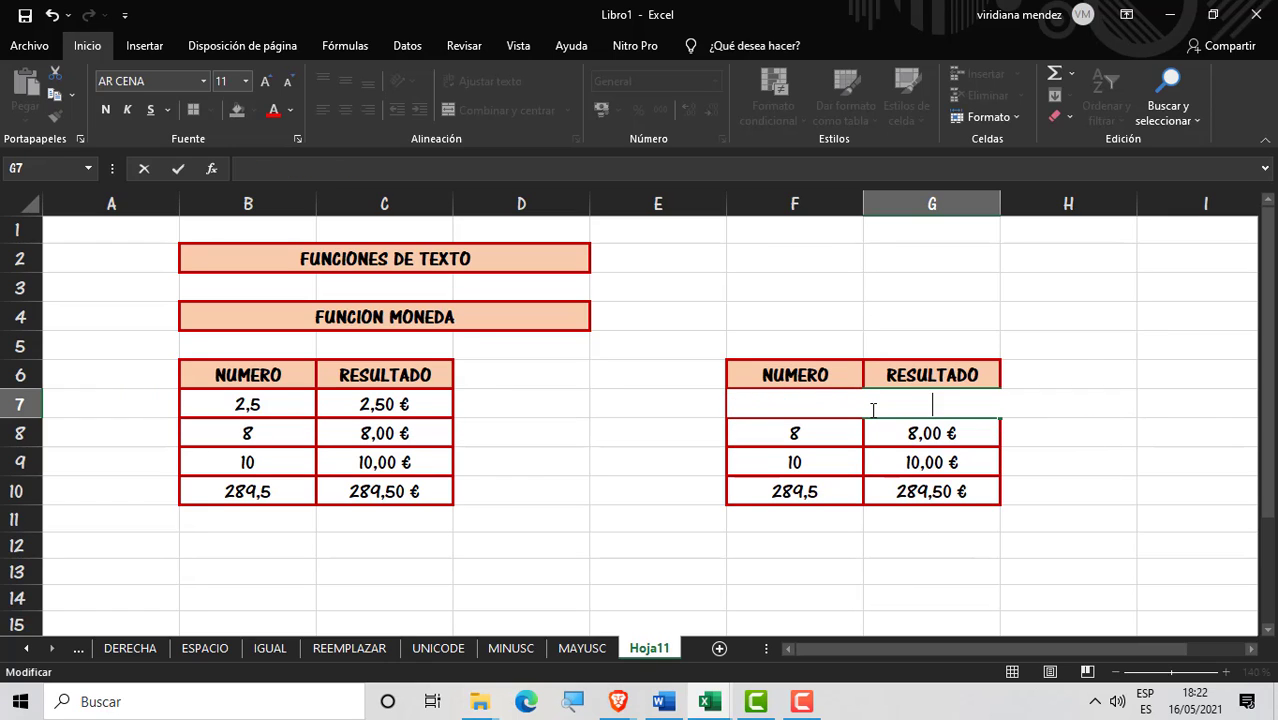
pyautogui.press('Return')
# Step: Set the number in F7 to 1,02
pyautogui.click(827, 404)
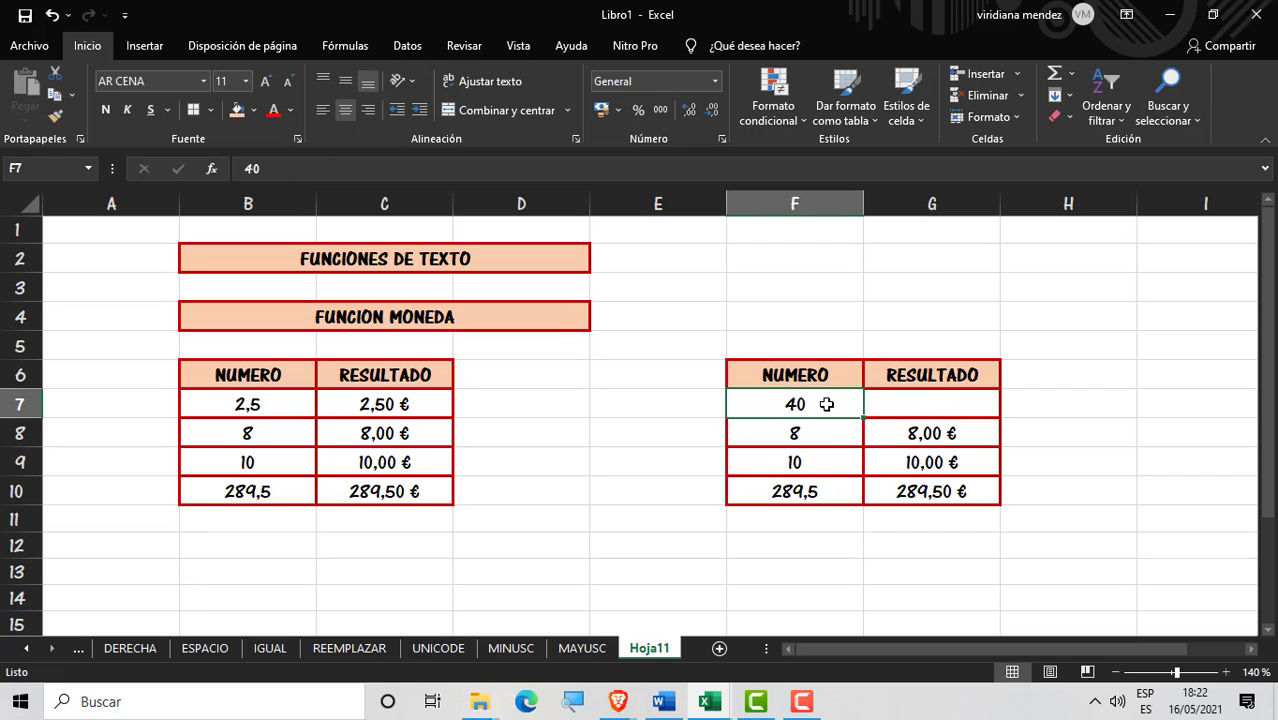
pyautogui.write('1')
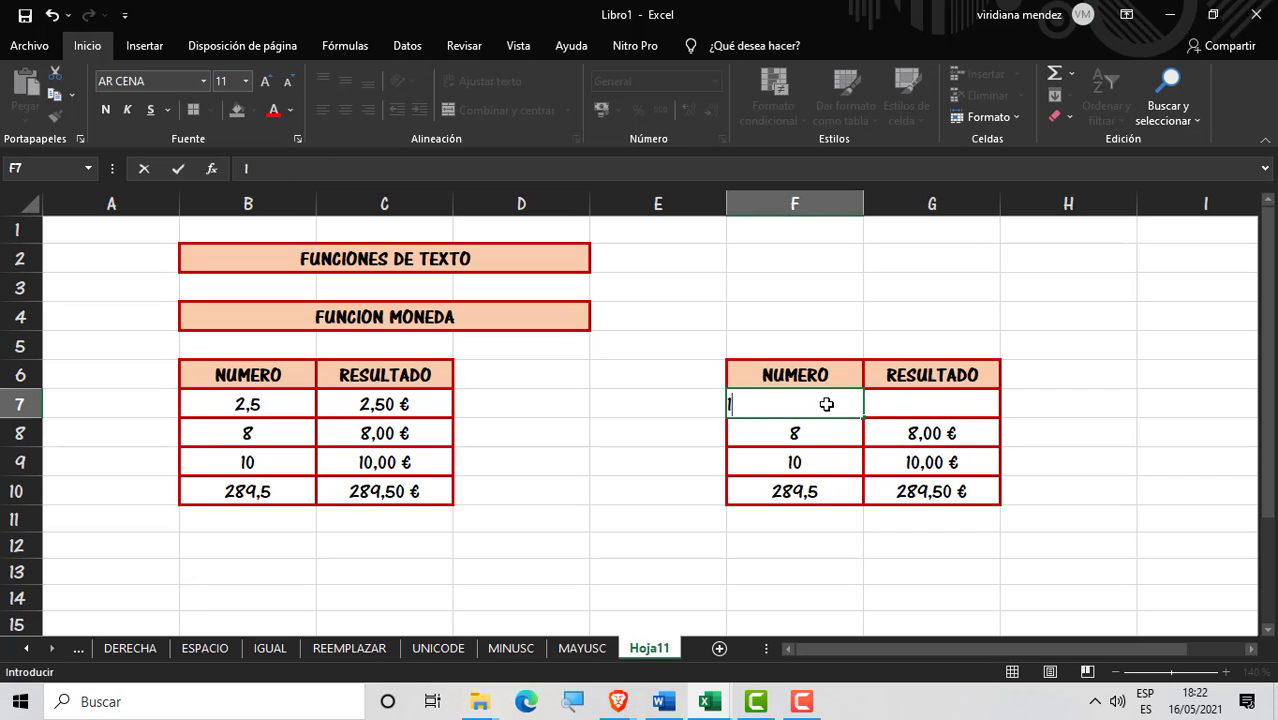
pyautogui.write(',02')
pyautogui.press('Return')
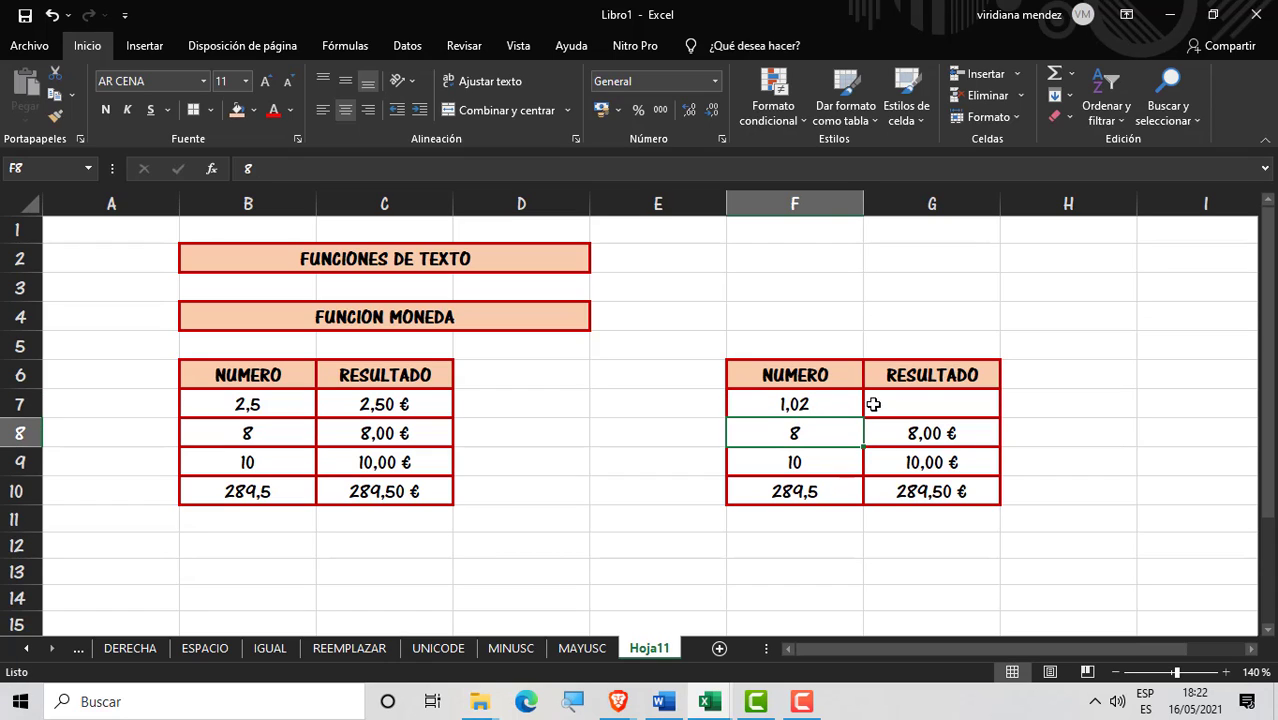
pyautogui.click(916, 408)
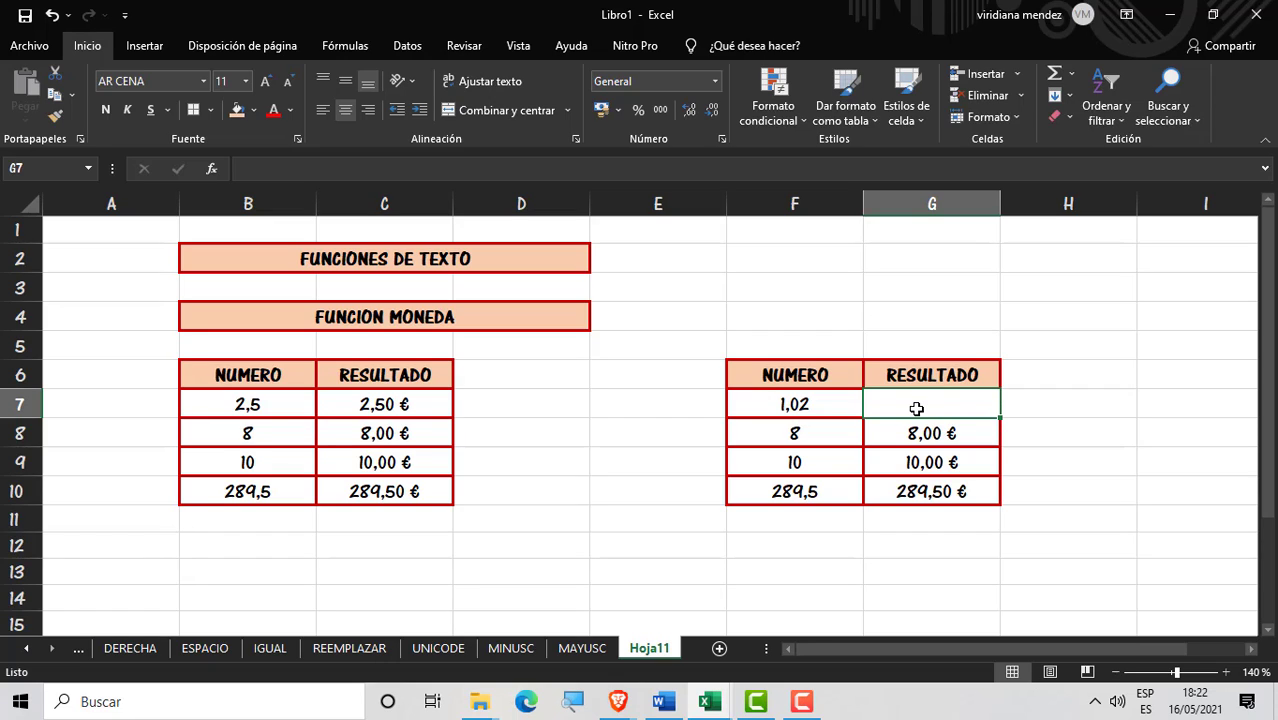
pyautogui.click(828, 404)
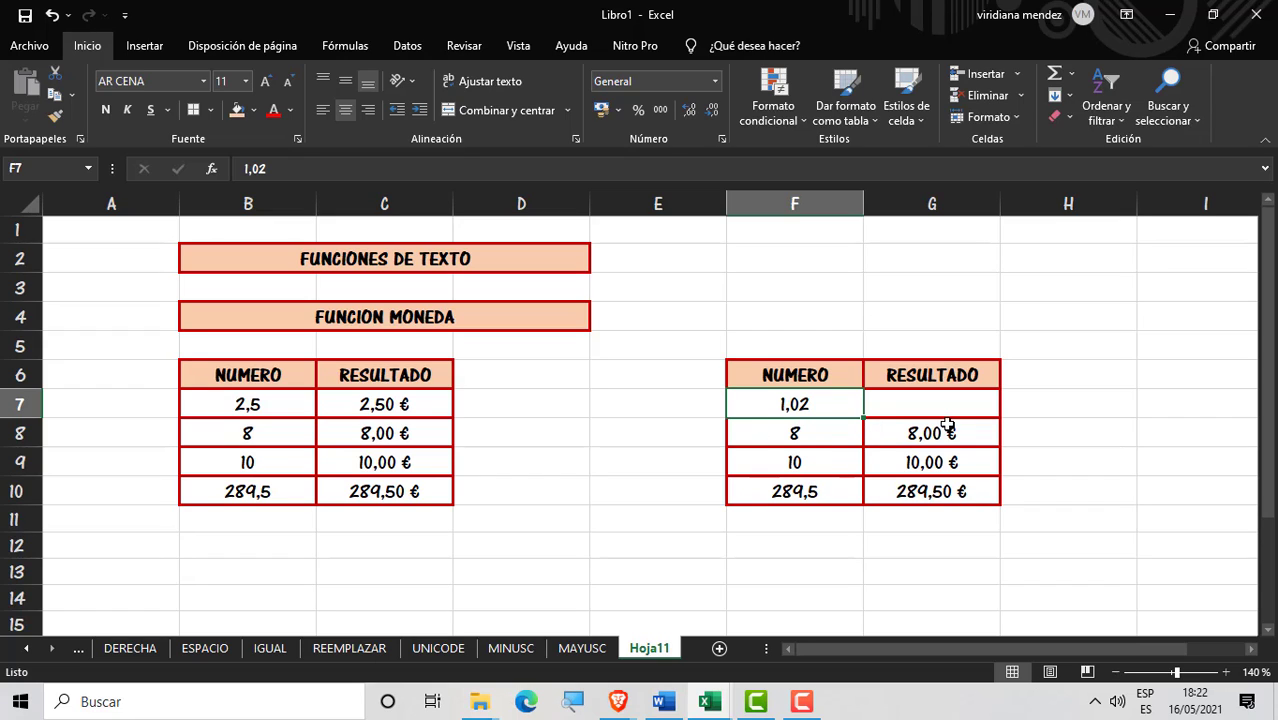
pyautogui.click(914, 440)
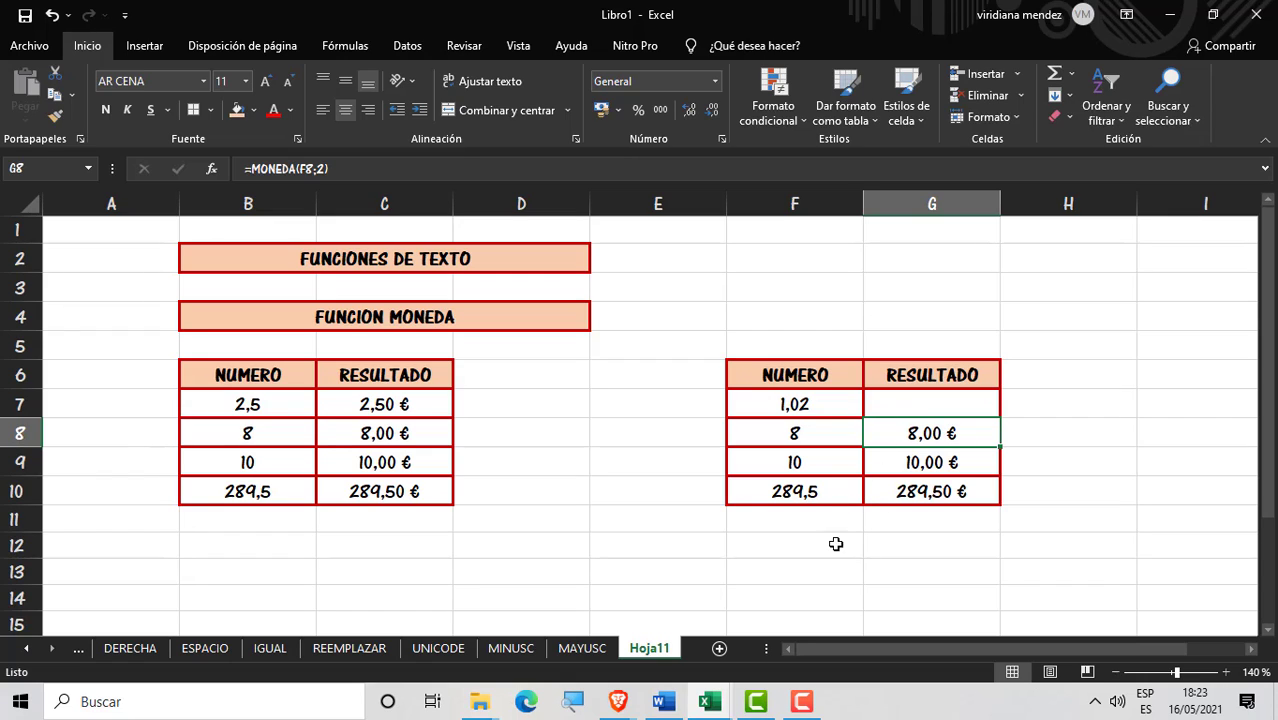
pyautogui.click(801, 544)
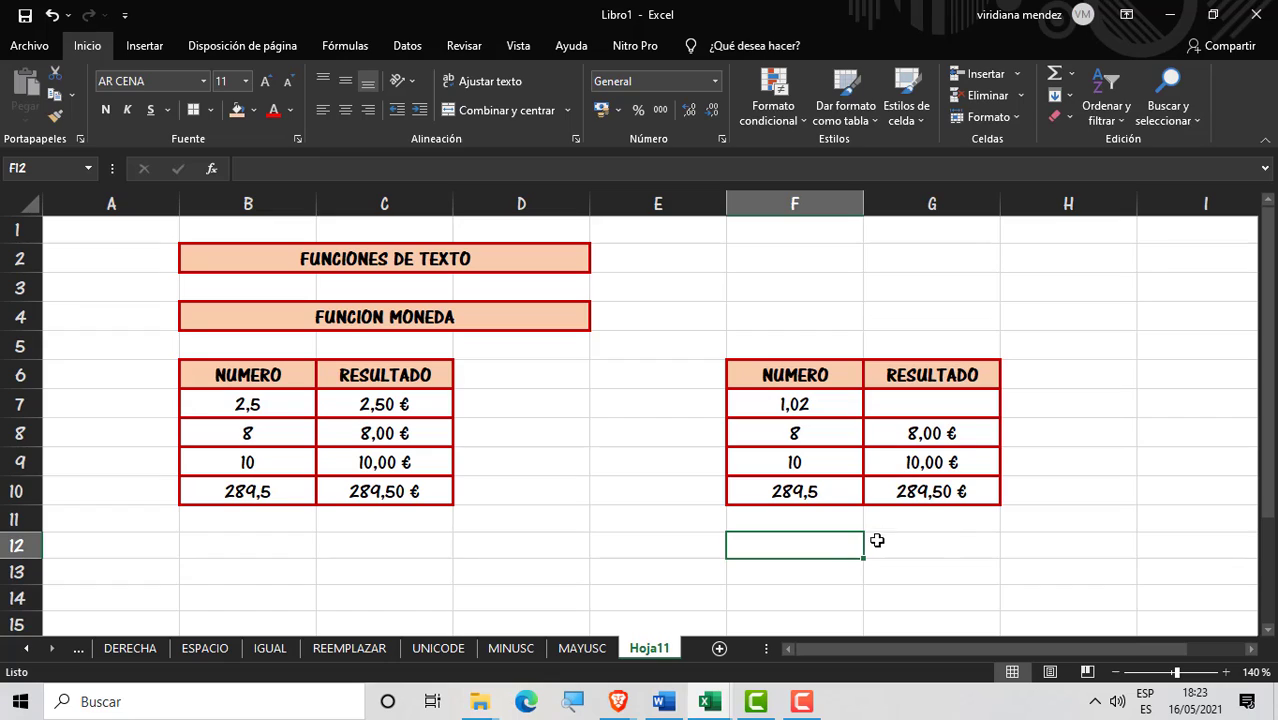
pyautogui.click(812, 414)
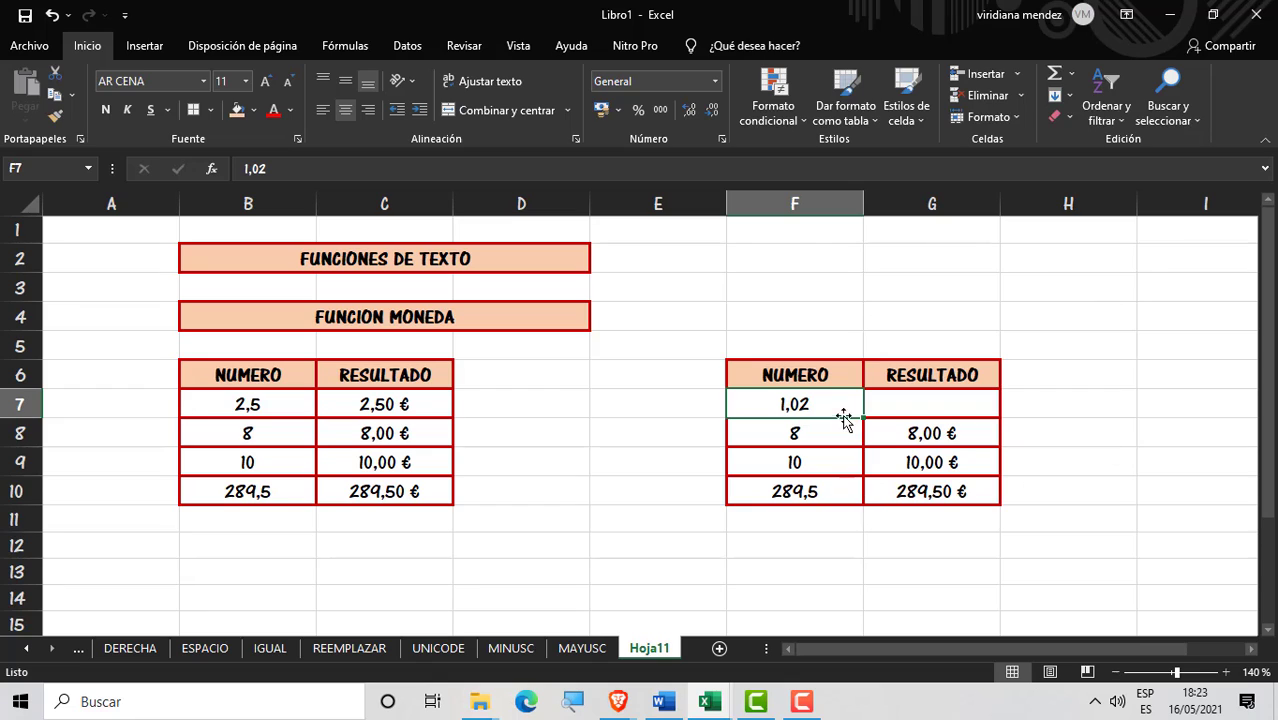
pyautogui.click(910, 346)
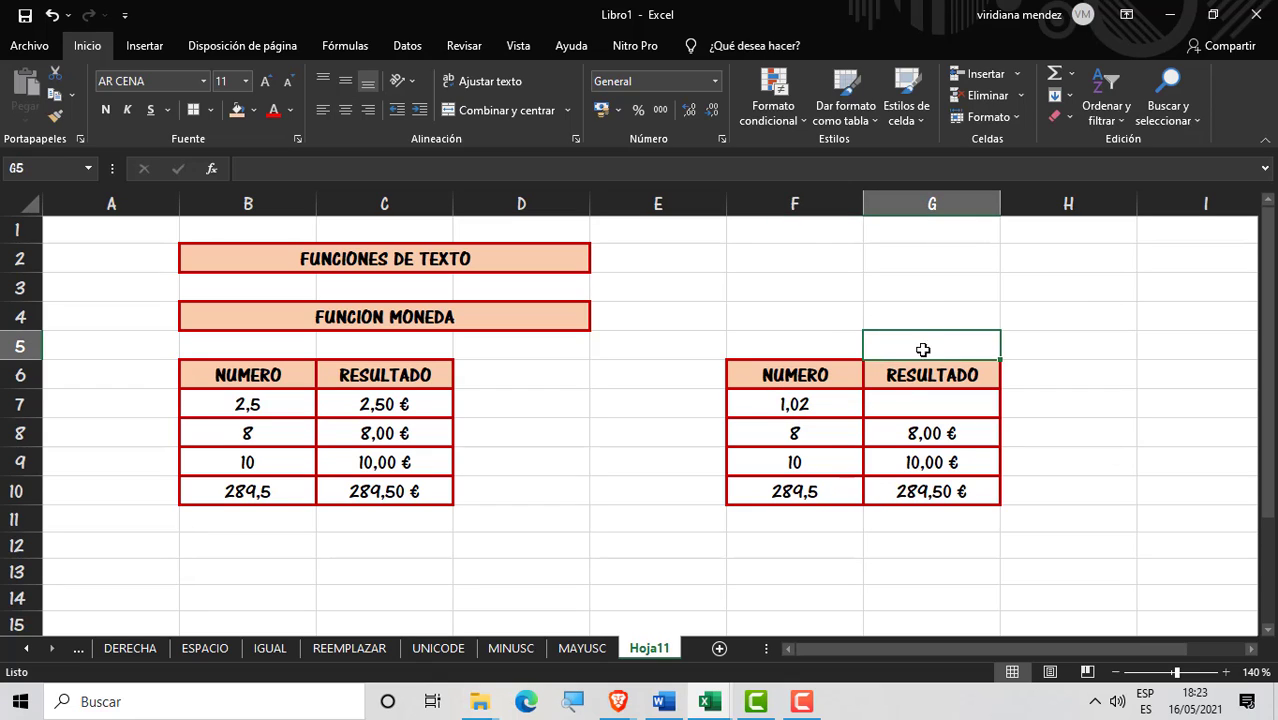
pyautogui.click(852, 345)
pyautogui.click(915, 345)
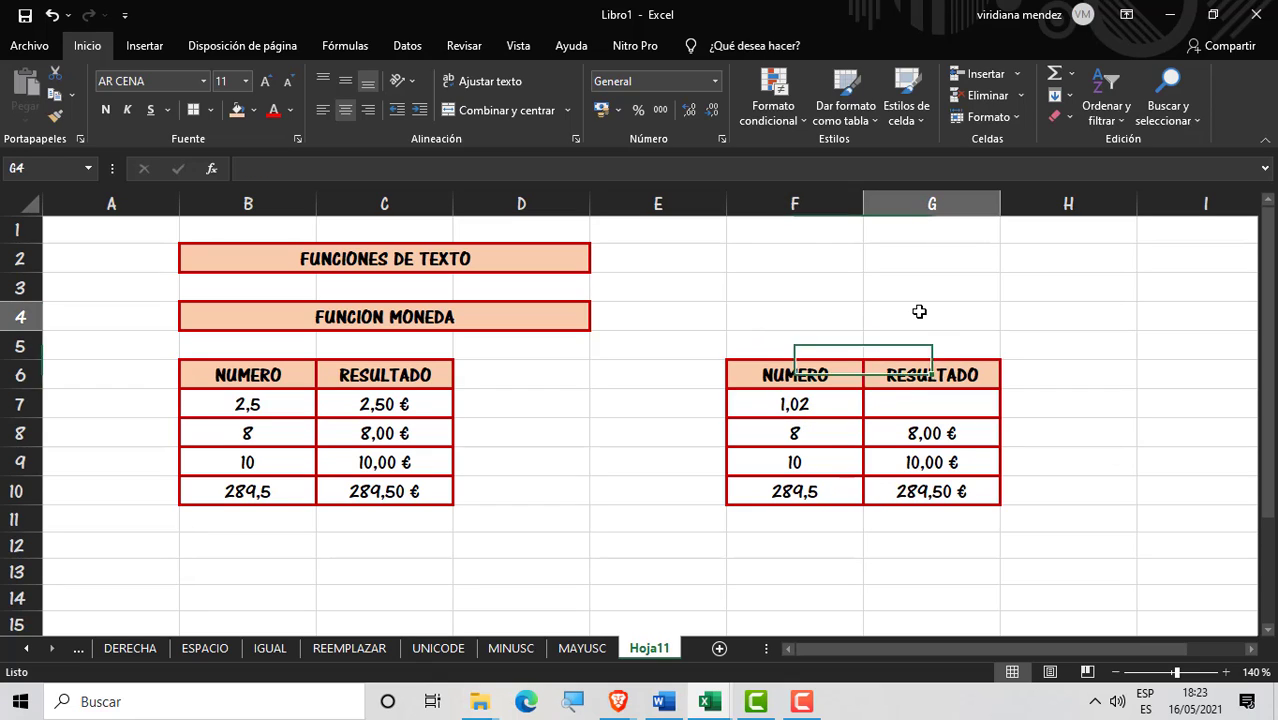
pyautogui.click(919, 311)
# Step: Enter 1 in E7 and 20 in E8 beside the copied table, and center both values horizontally
pyautogui.click(634, 452)
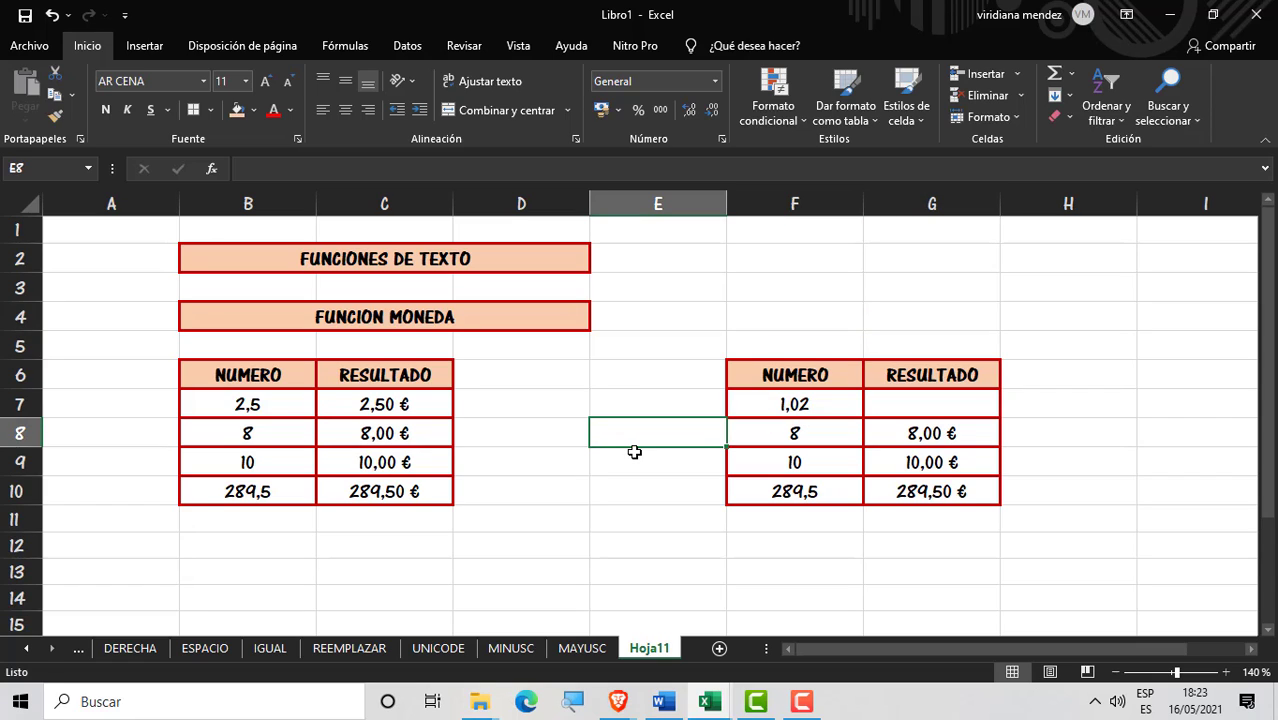
pyautogui.write('20')
pyautogui.press('Return')
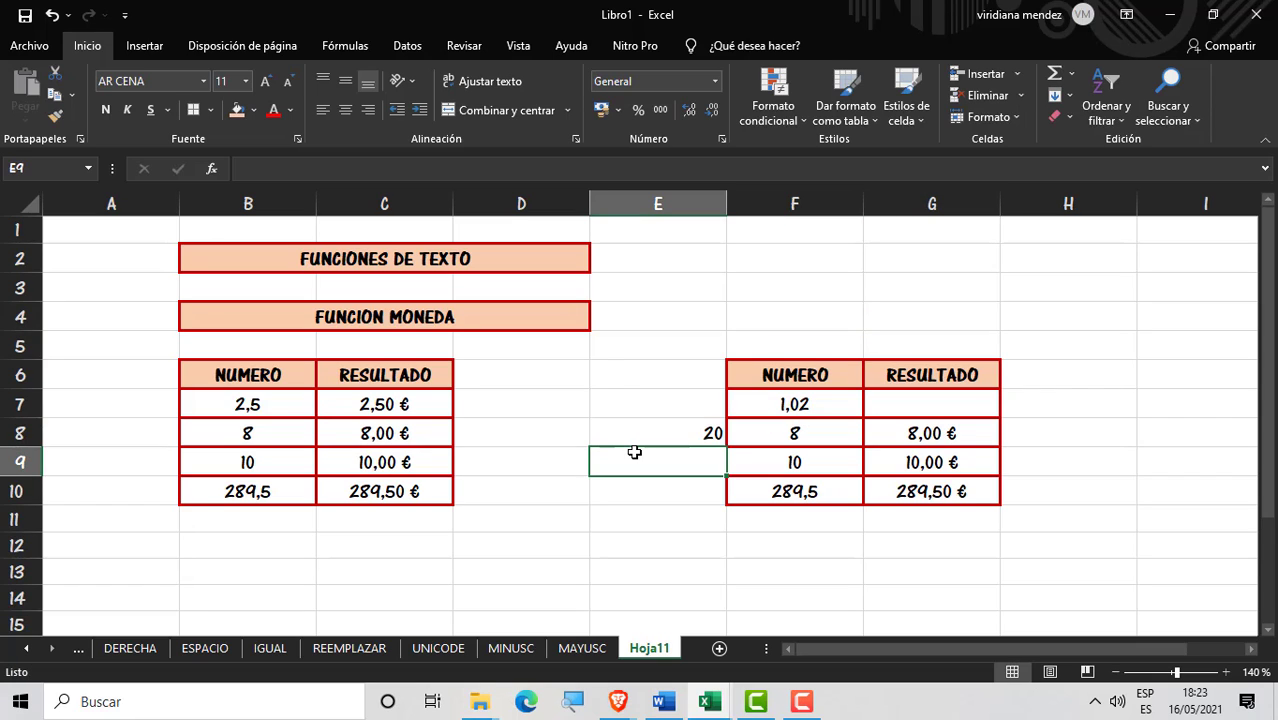
pyautogui.press('Up')
pyautogui.press('Up')
pyautogui.write('1')
pyautogui.press('Return')
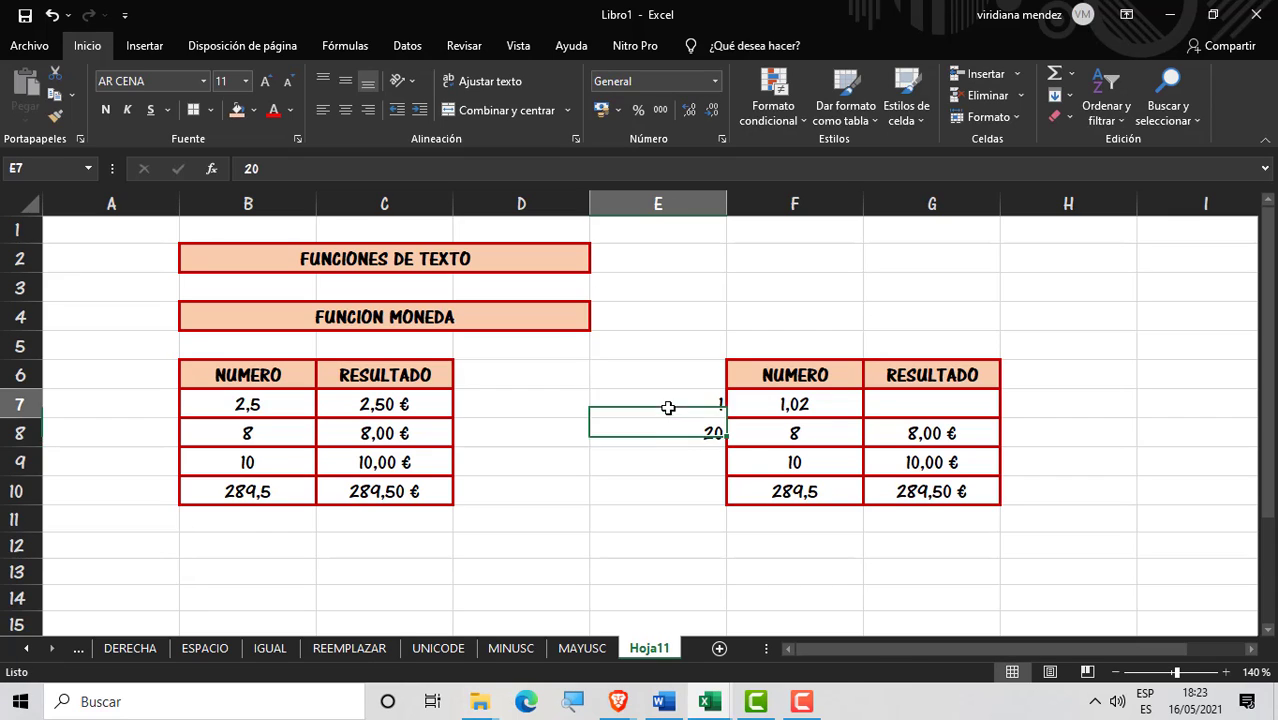
pyautogui.moveTo(667, 405); pyautogui.dragTo(660, 435)
pyautogui.click(337, 111)
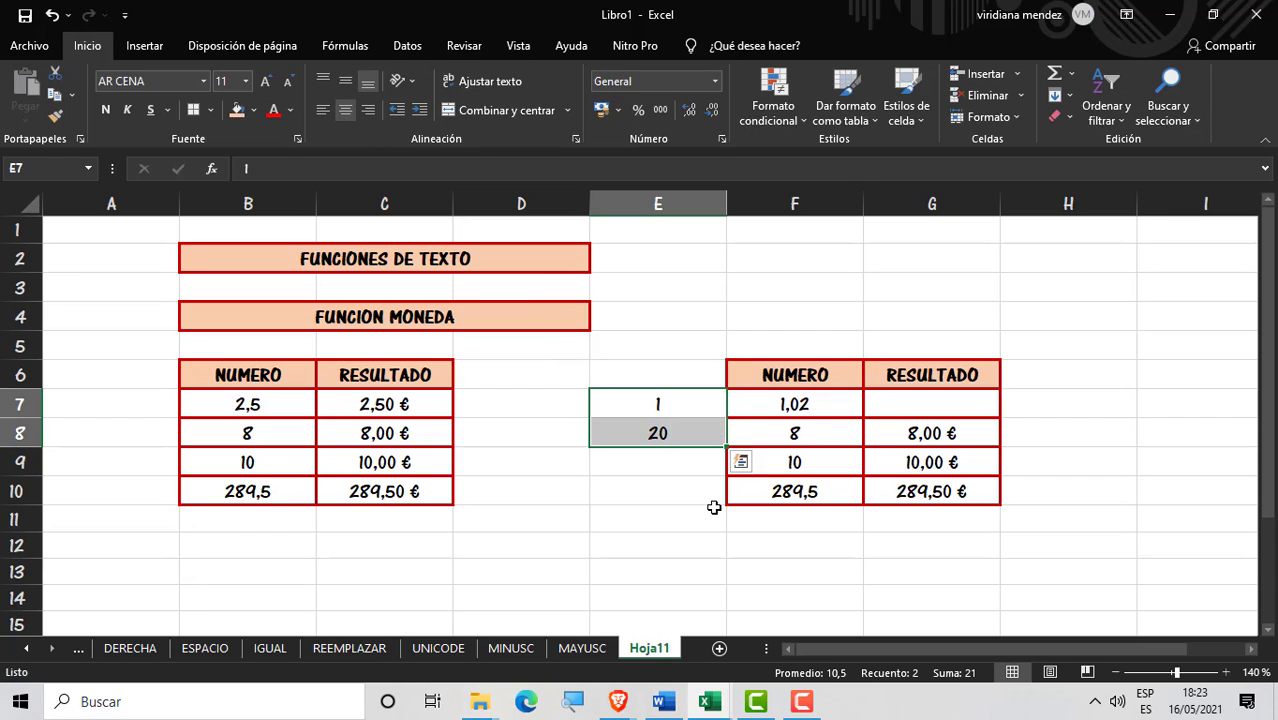
pyautogui.click(712, 508)
pyautogui.click(685, 400)
pyautogui.click(676, 434)
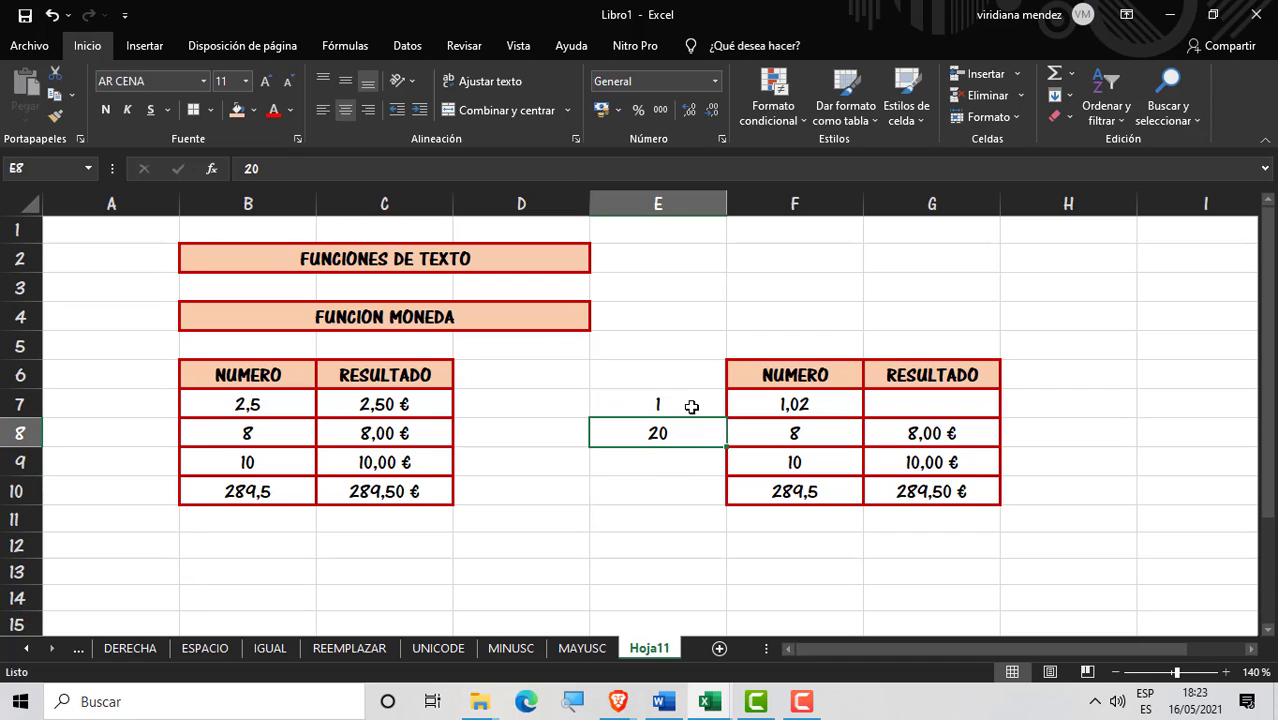
pyautogui.click(688, 402)
pyautogui.click(693, 442)
pyautogui.click(697, 405)
pyautogui.click(685, 439)
# Step: Change the value in E8 to 10 and compare it with the value in E7
pyautogui.doubleClick(680, 440)
pyautogui.press('BackSpace')
pyautogui.press('BackSpace')
pyautogui.write('10')
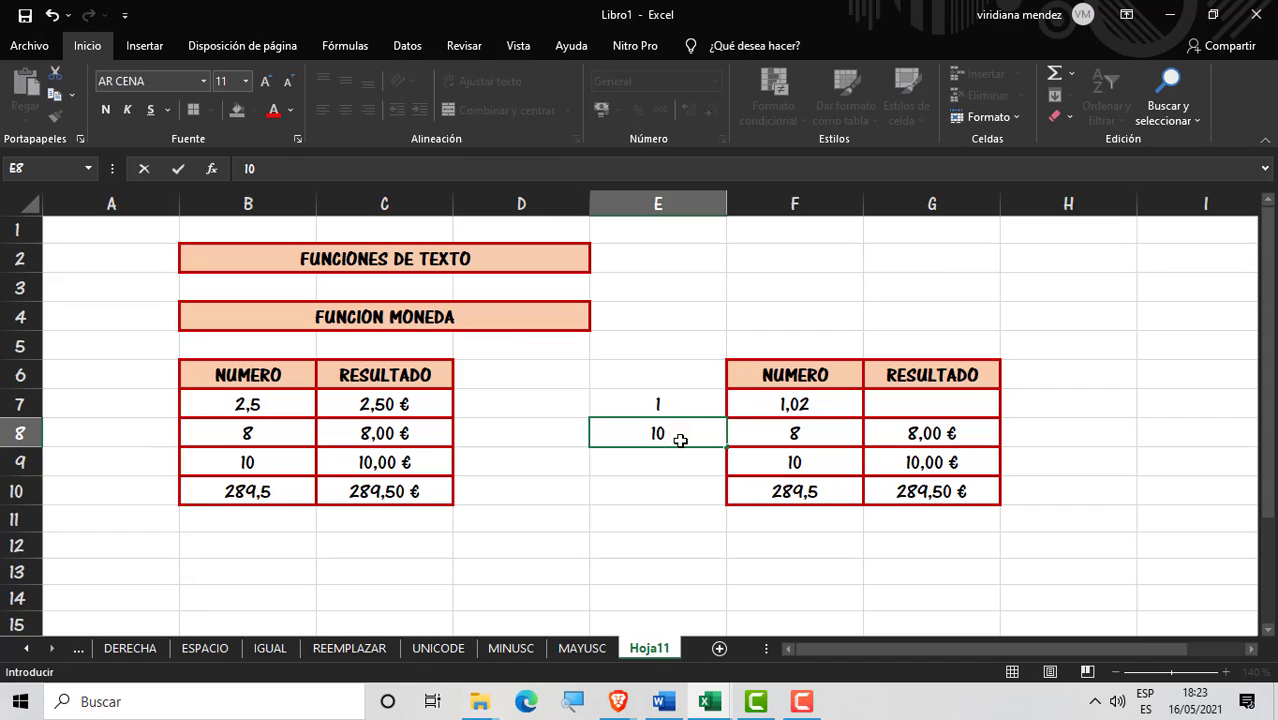
pyautogui.hotkey('shift', 'Return')
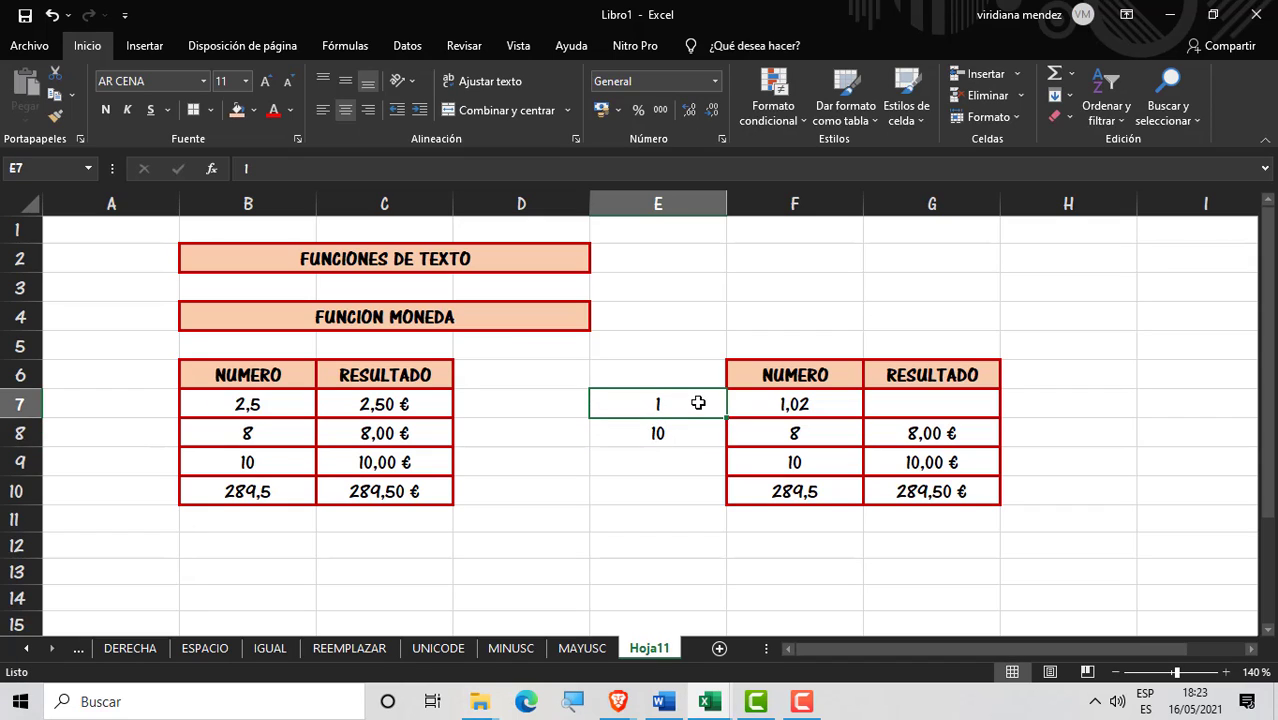
pyautogui.click(685, 434)
pyautogui.click(685, 406)
pyautogui.click(687, 433)
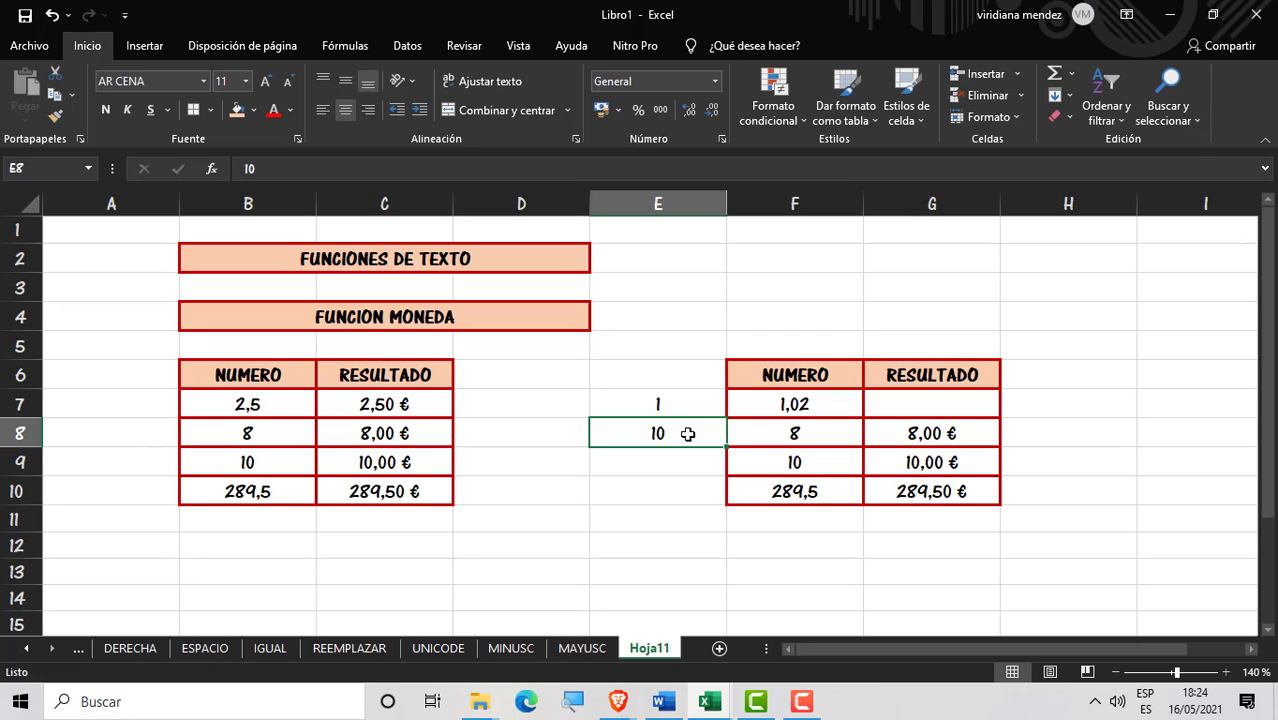
# Step: Enter the formula =MONEDA.DEC(F7;50) in G7 as the result for the number in F7
pyautogui.click(920, 406)
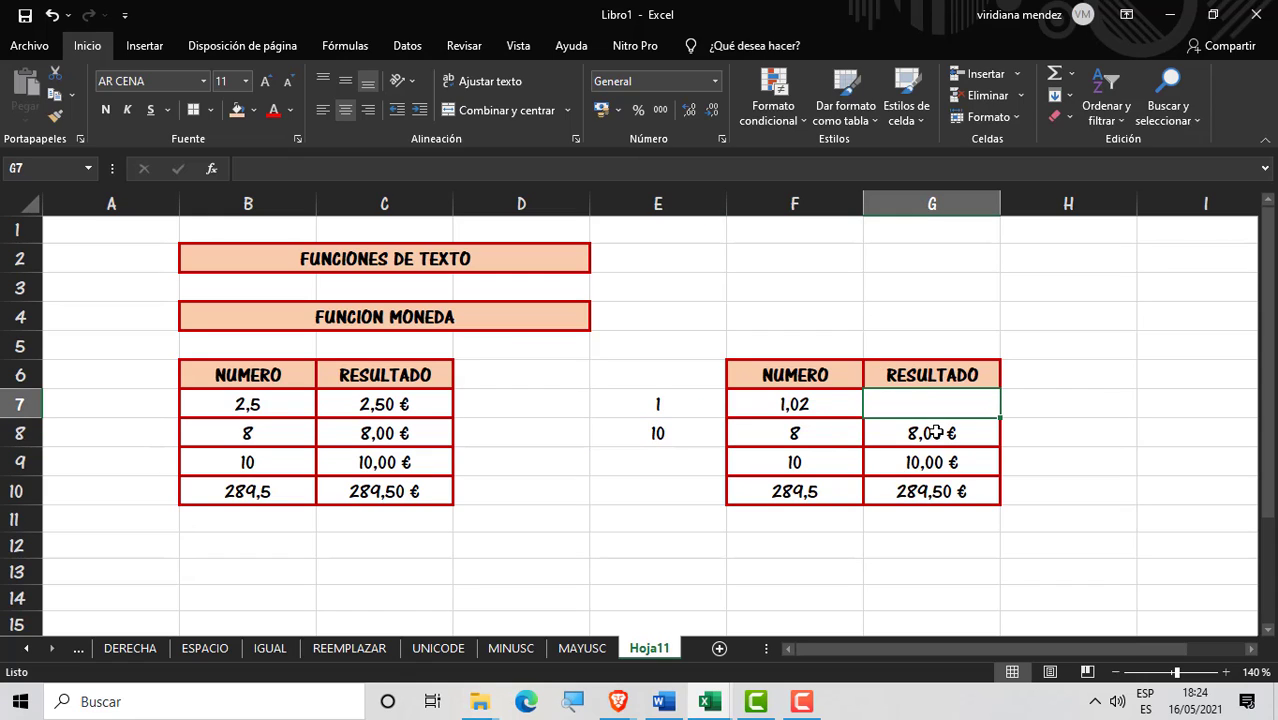
pyautogui.write('=')
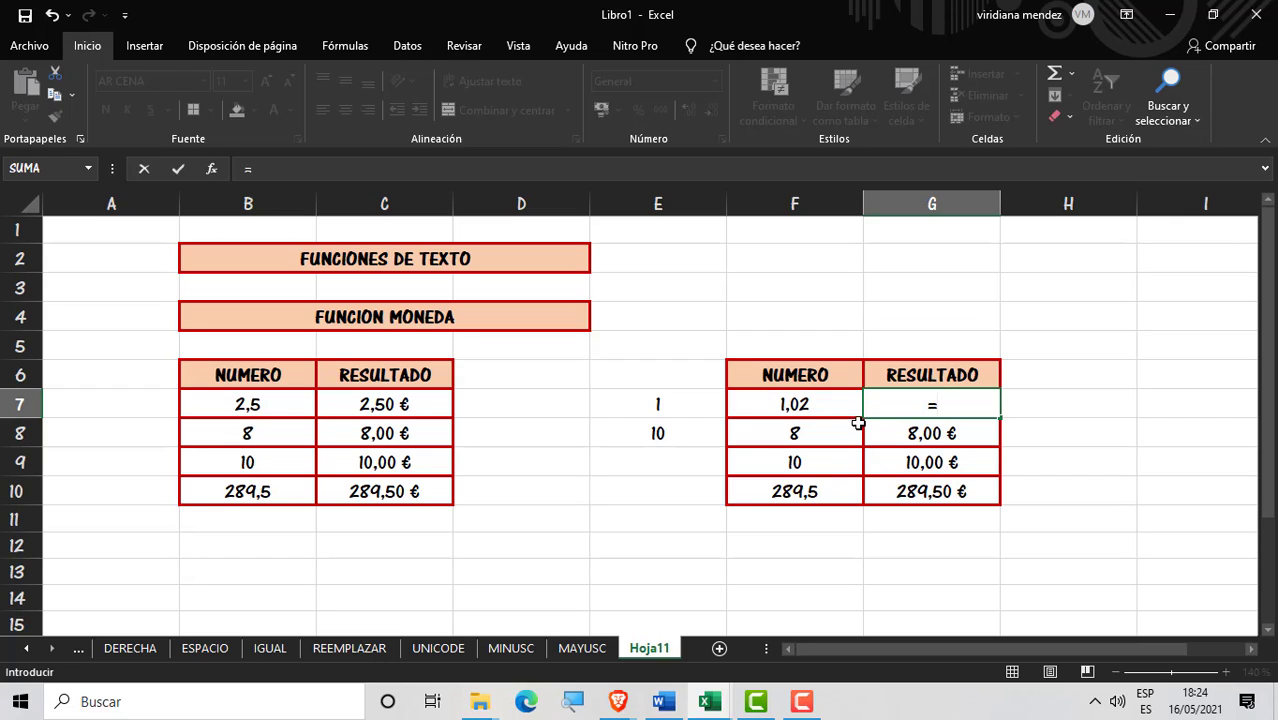
pyautogui.write('MO')
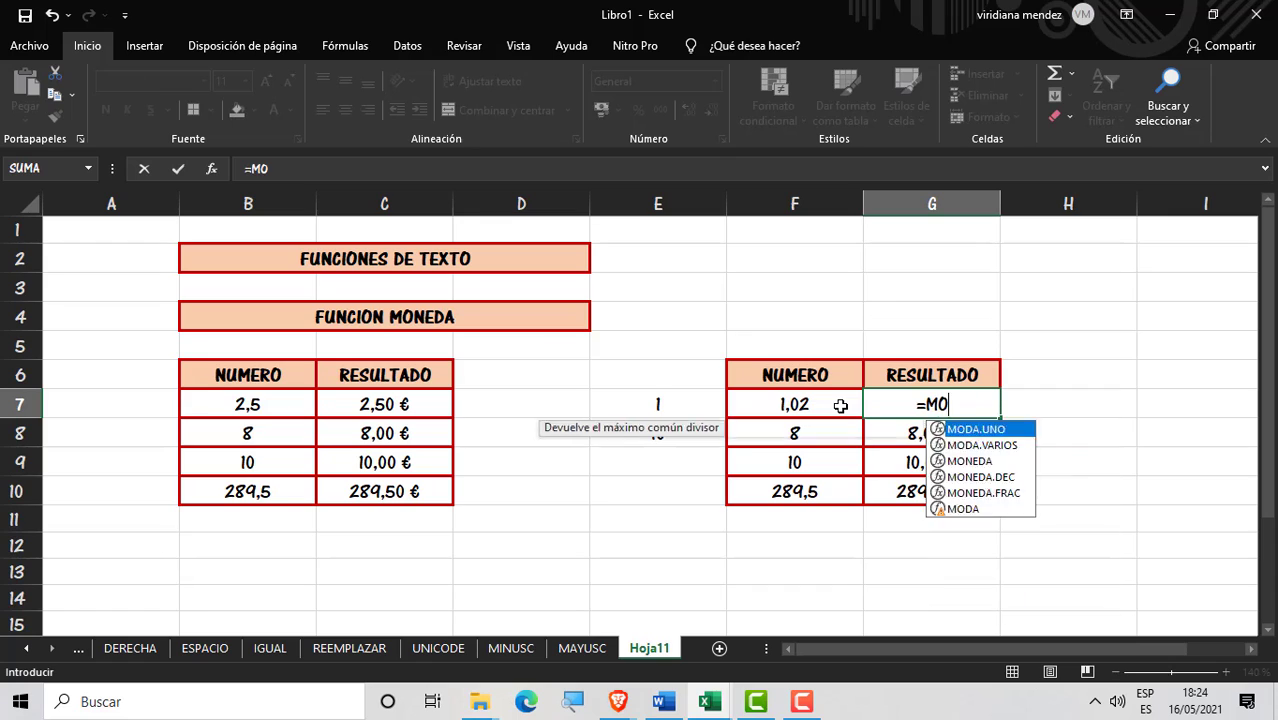
pyautogui.write('NE')
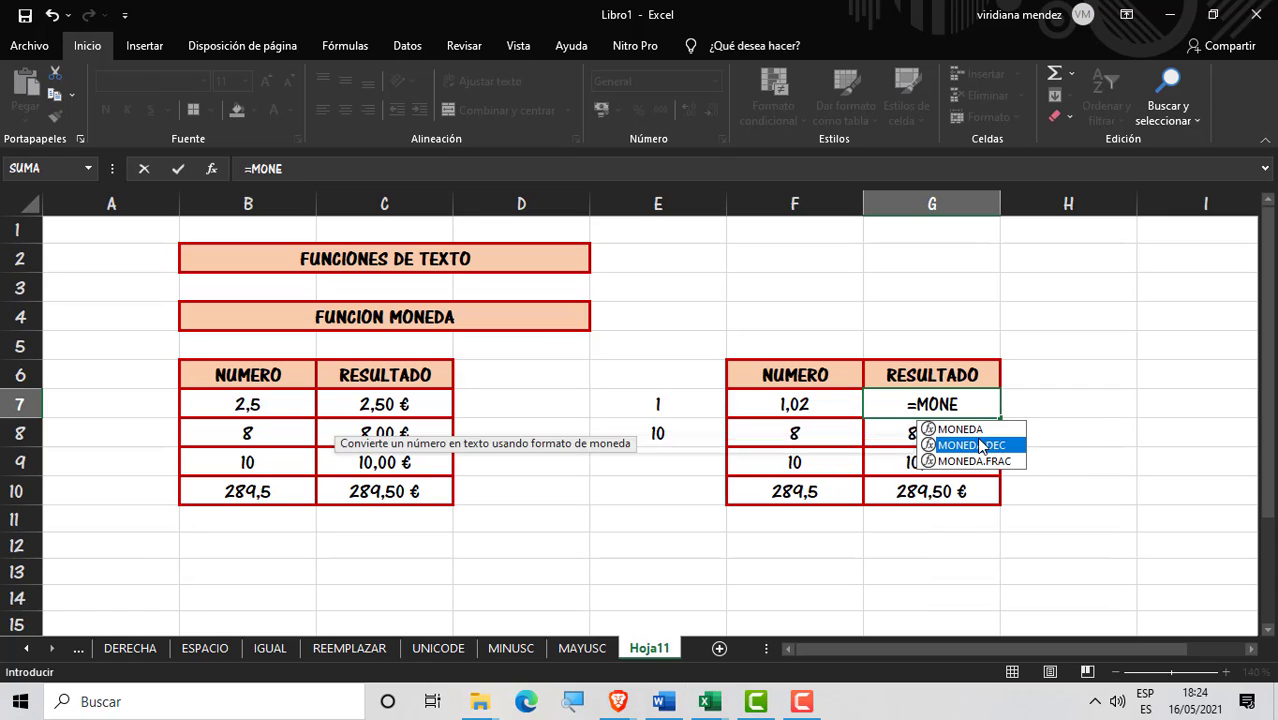
pyautogui.doubleClick(980, 446)
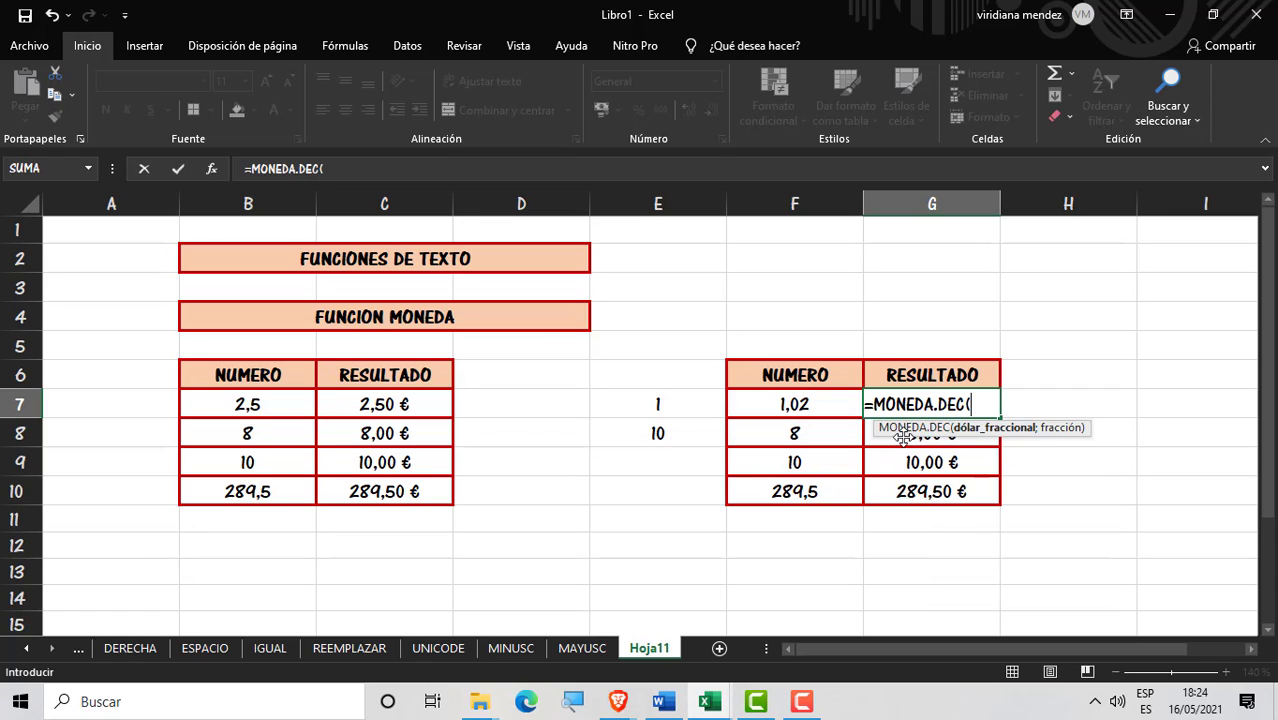
pyautogui.click(837, 400)
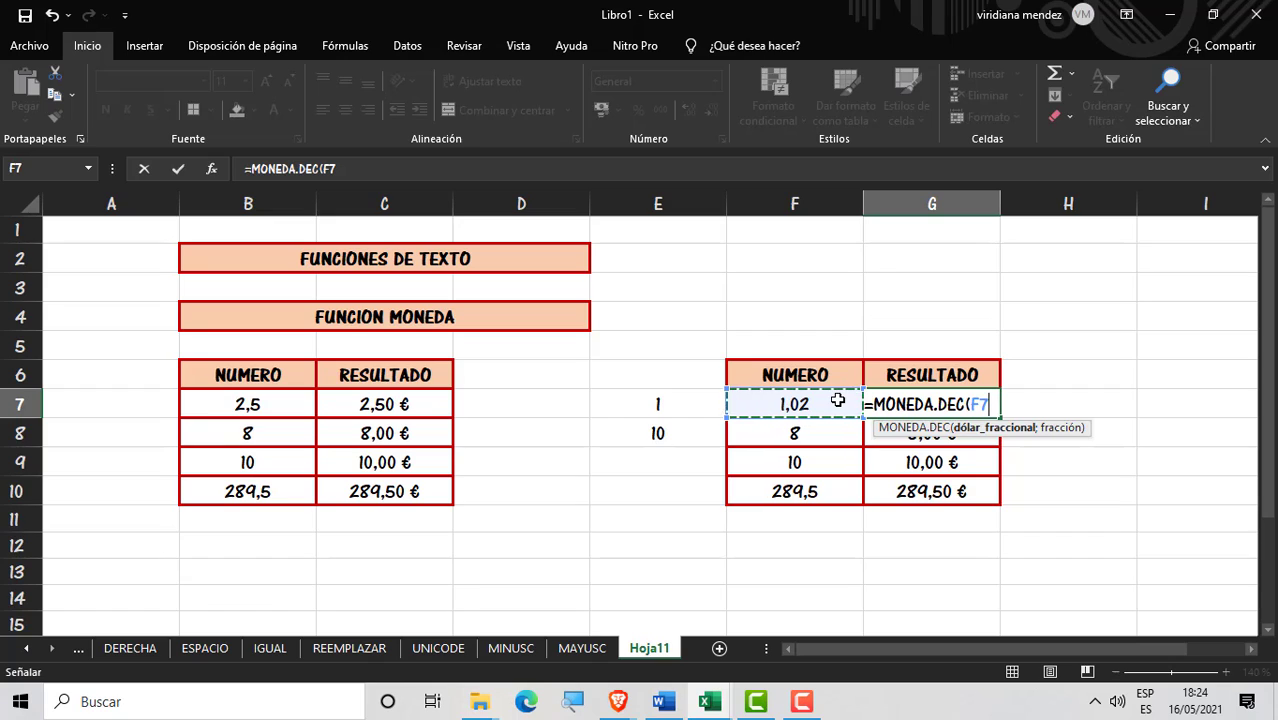
pyautogui.write(';')
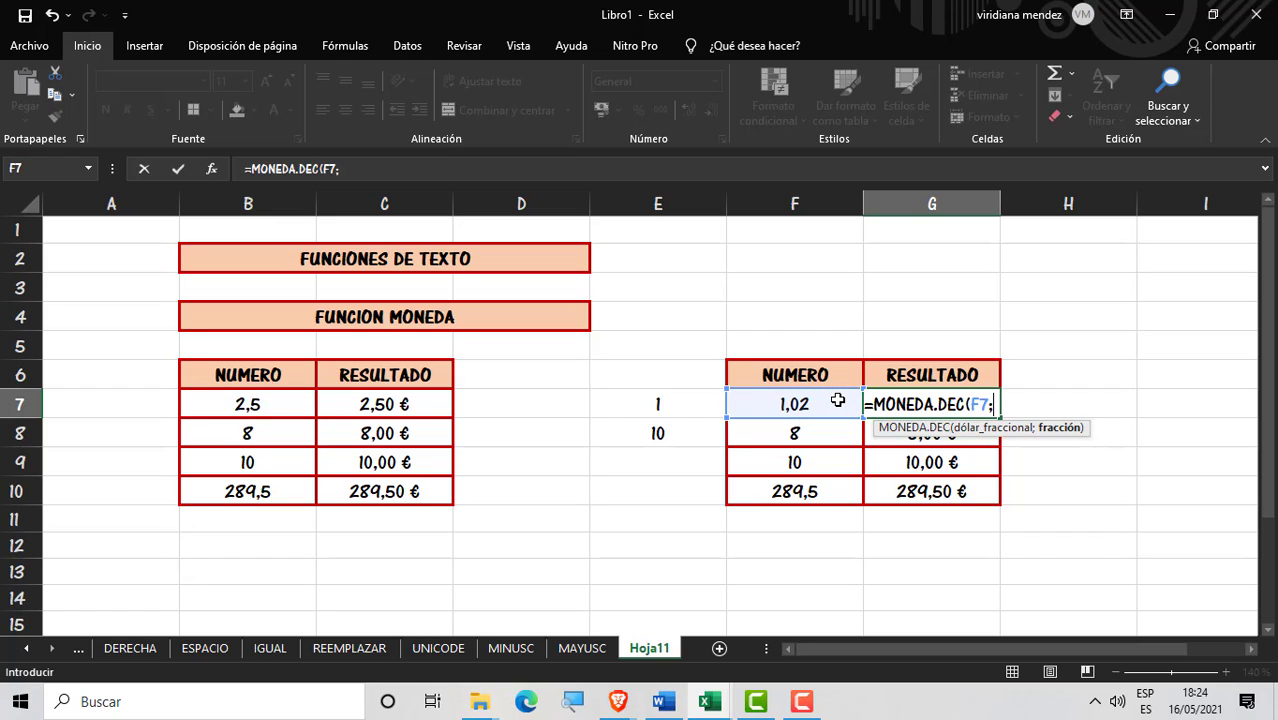
pyautogui.write('50')
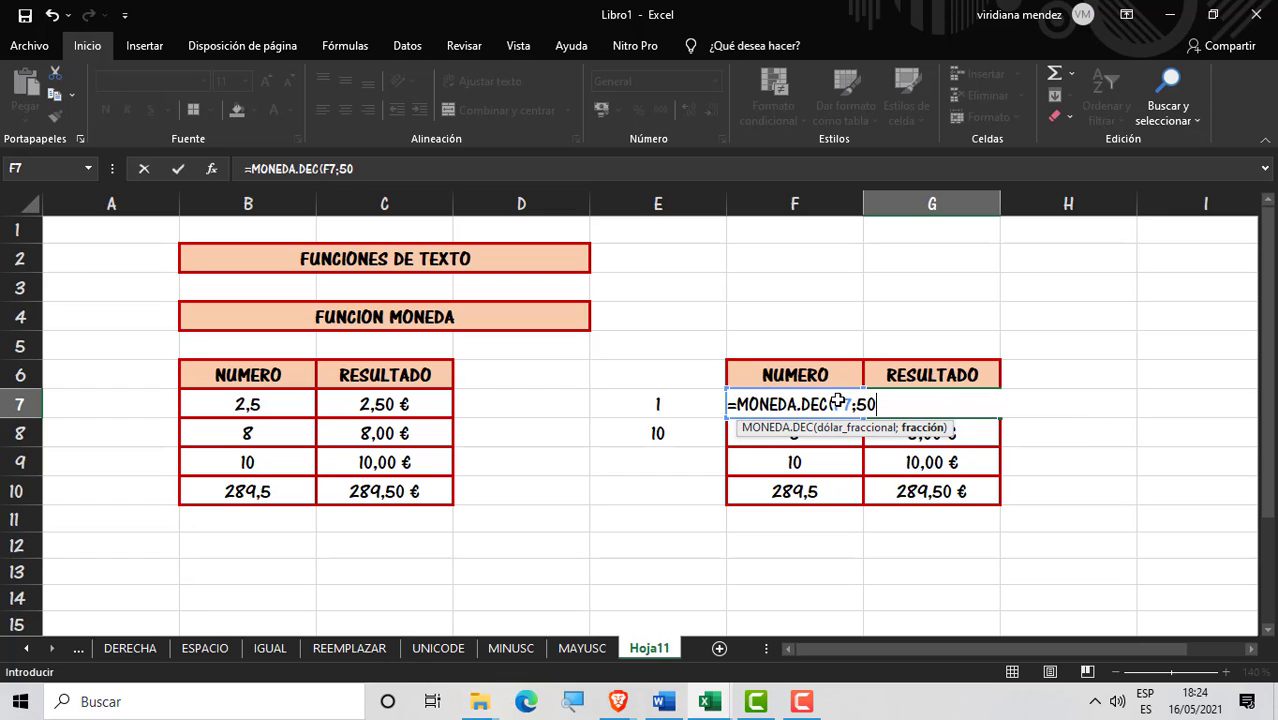
pyautogui.press('Return')
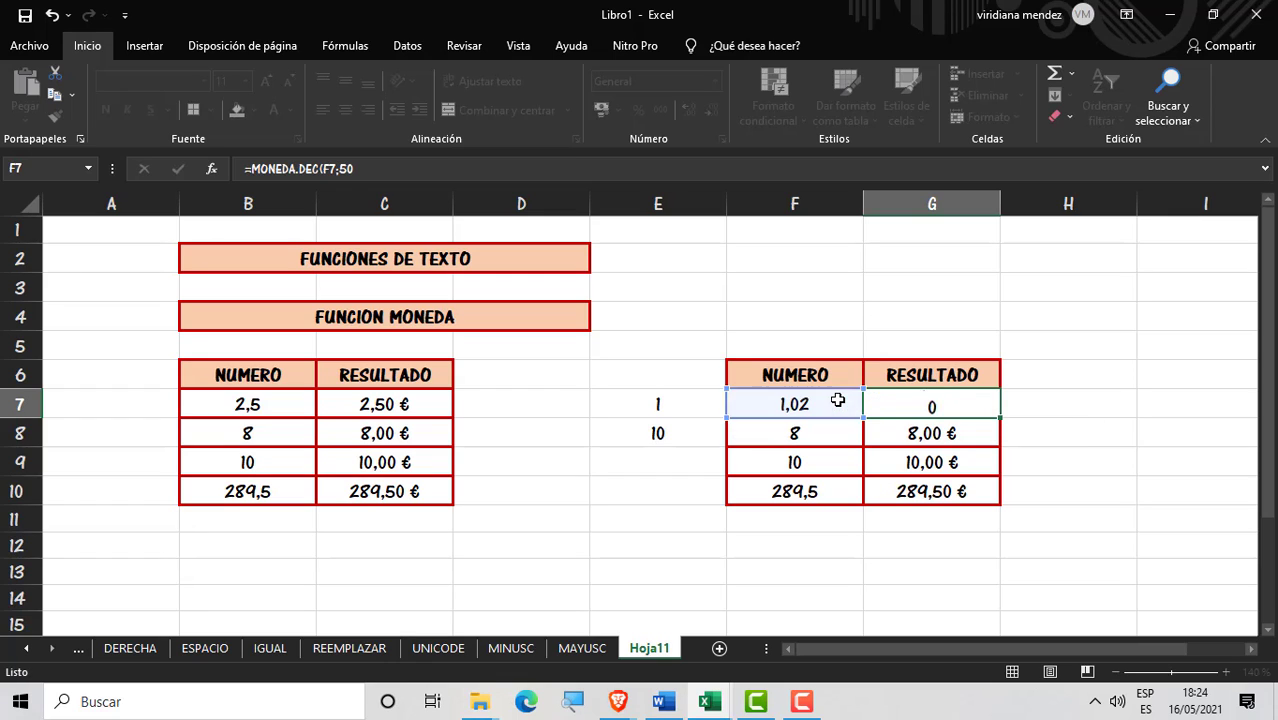
# Step: Fill the MONEDA.DEC formula from G7 down through G10 and clear the helper values in E7 and E8
pyautogui.click(885, 401)
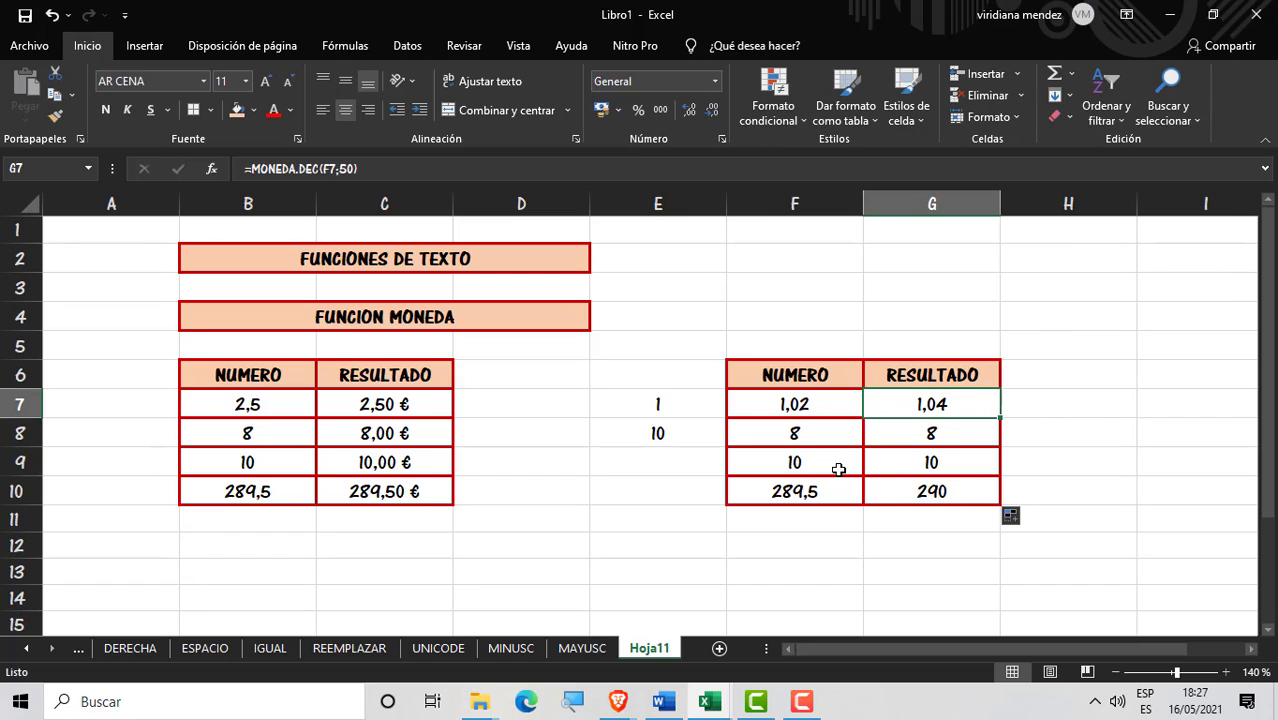
pyautogui.click(688, 379)
pyautogui.moveTo(725, 391); pyautogui.dragTo(700, 472)
pyautogui.click(685, 457)
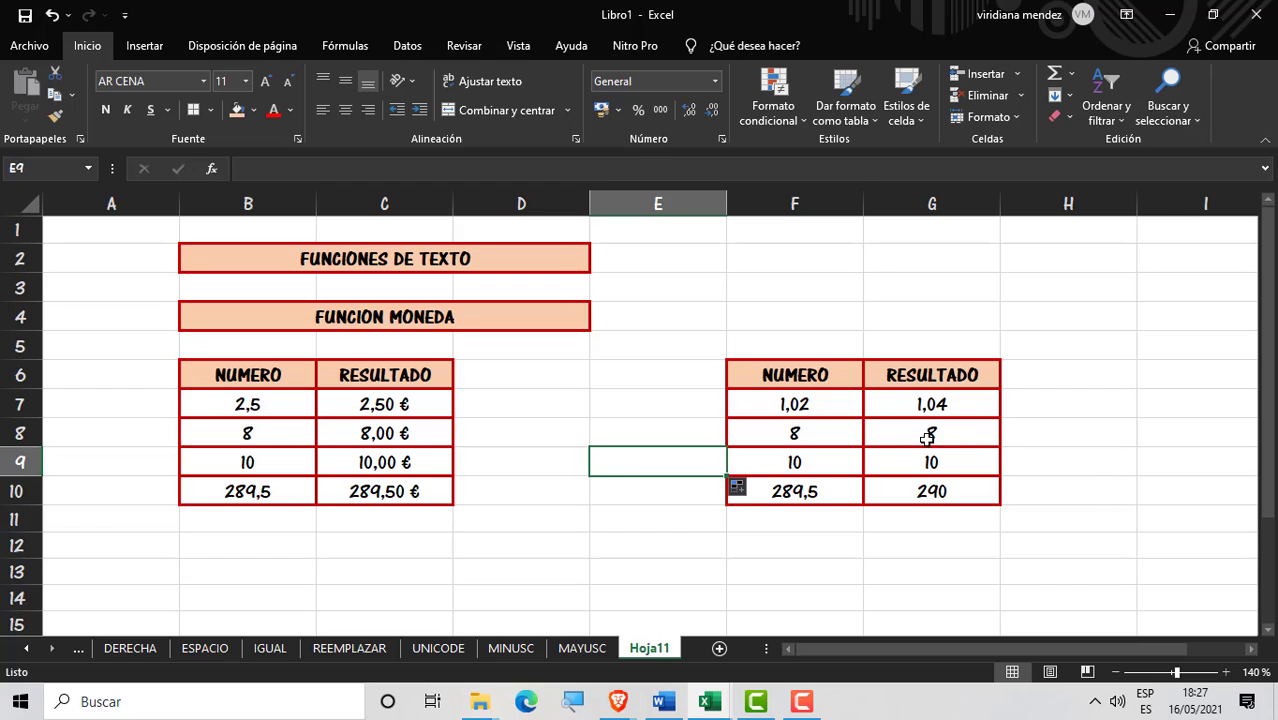
# Step: Set the number in F8 to 8,1 and compare it with its result in G8
pyautogui.click(800, 412)
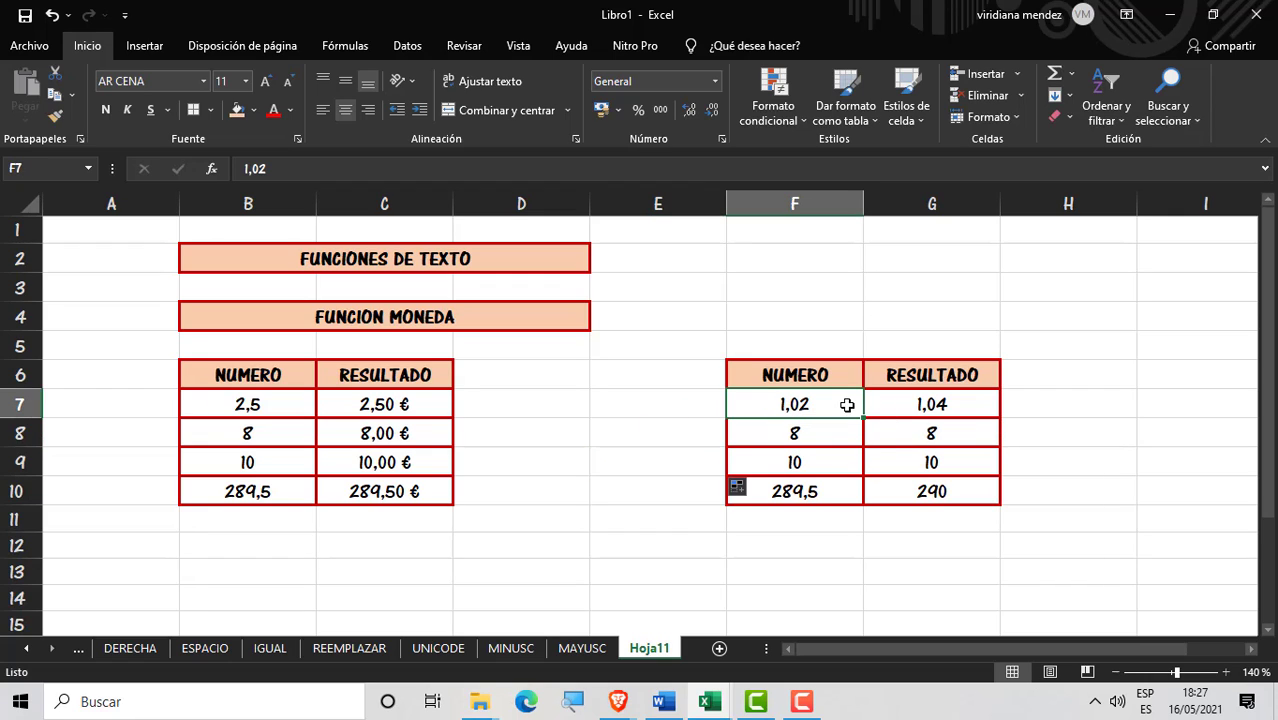
pyautogui.click(970, 398)
pyautogui.click(965, 437)
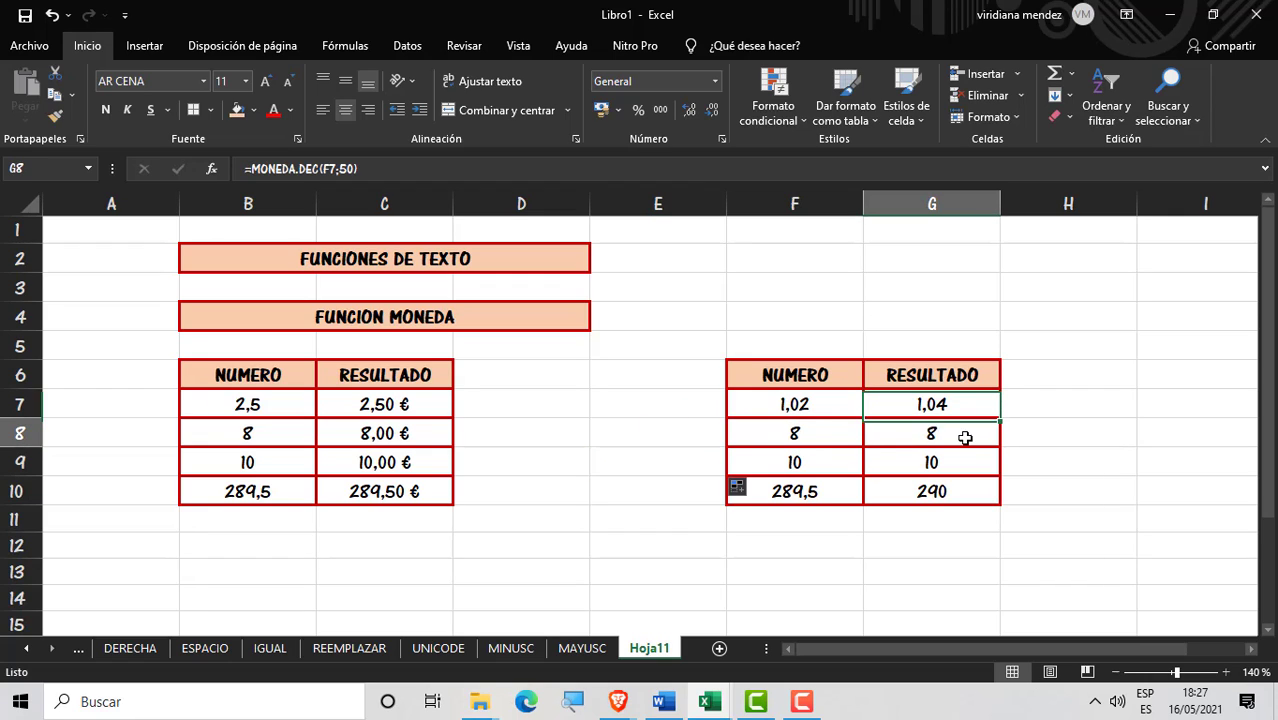
pyautogui.click(830, 433)
pyautogui.click(921, 437)
pyautogui.doubleClick(836, 439)
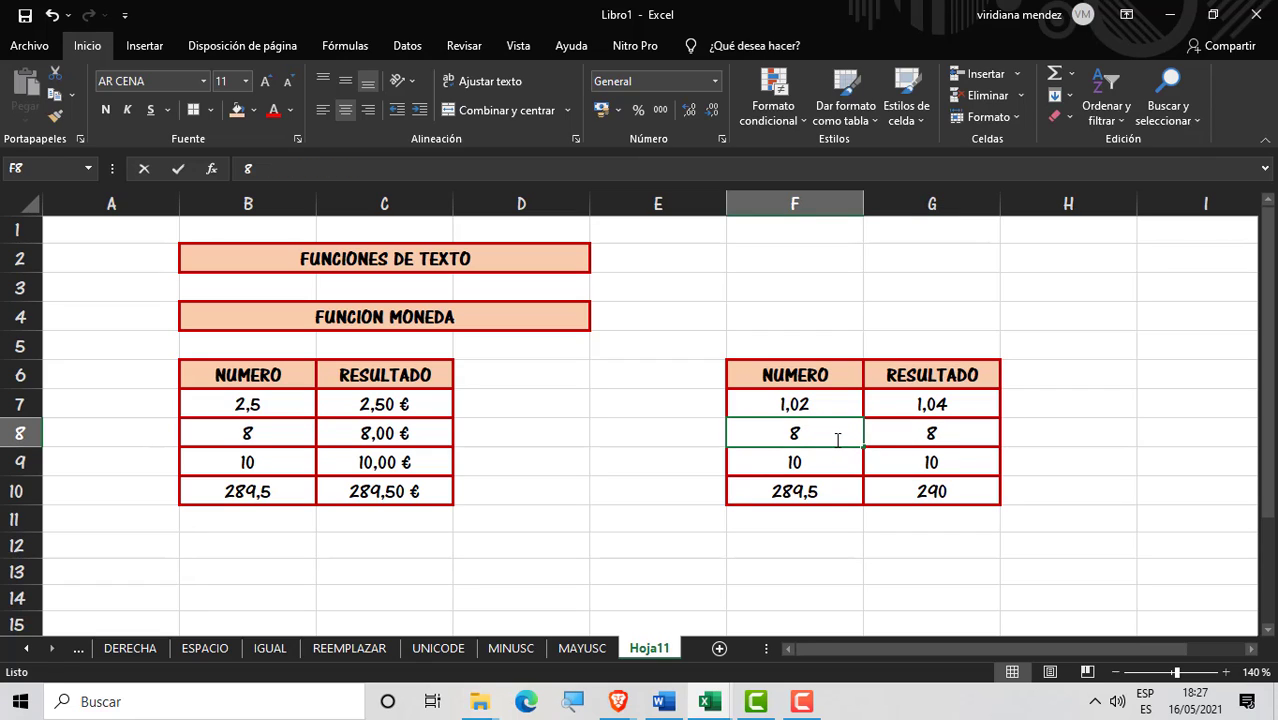
pyautogui.write(',')
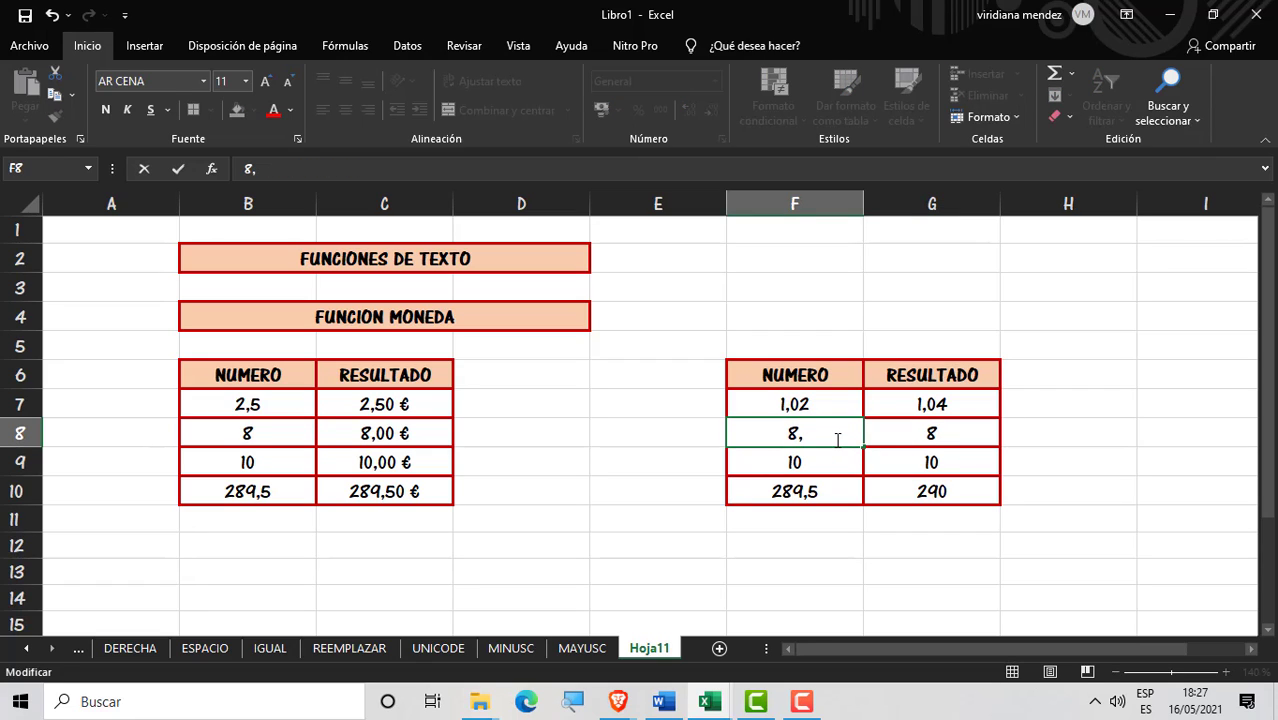
pyautogui.write('100')
pyautogui.press('Return')
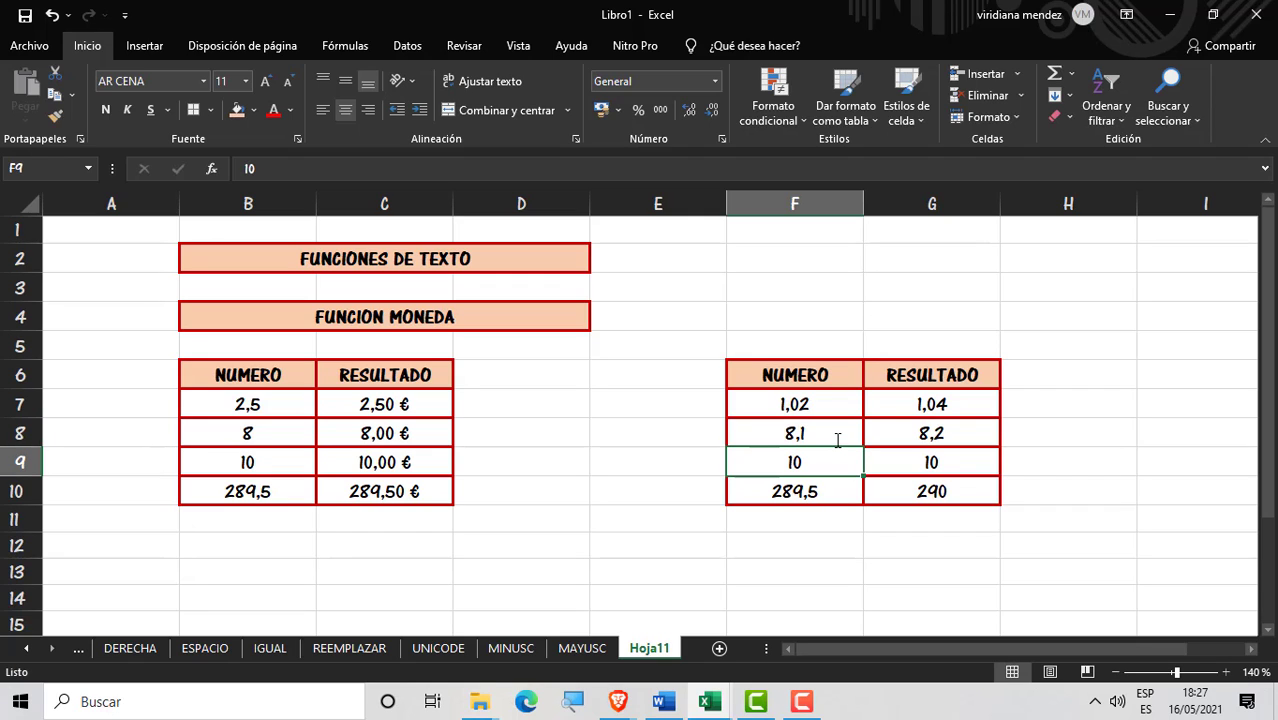
pyautogui.click(838, 440)
pyautogui.click(950, 423)
pyautogui.click(814, 470)
pyautogui.click(673, 465)
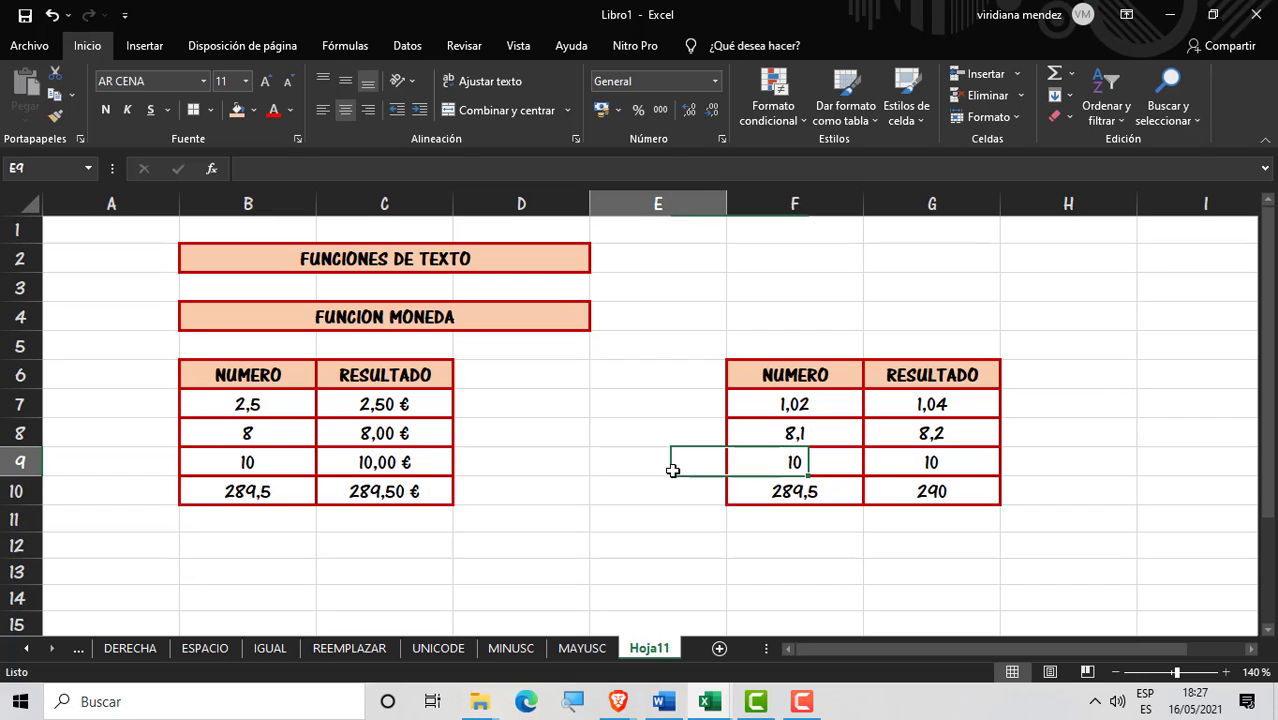
pyautogui.click(754, 337)
pyautogui.click(939, 328)
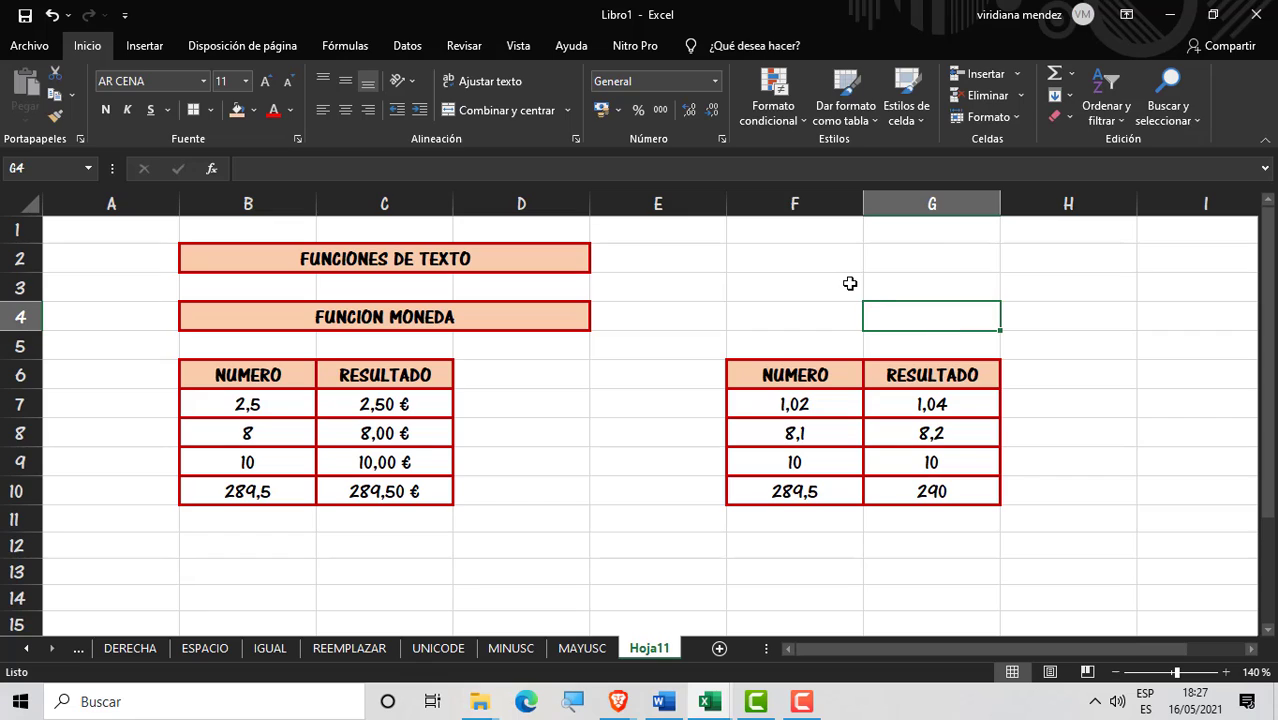
pyautogui.moveTo(848, 283)
pyautogui.mouseDown()
pyautogui.moveTo(914, 292)
pyautogui.moveTo(859, 289)
pyautogui.mouseUp()
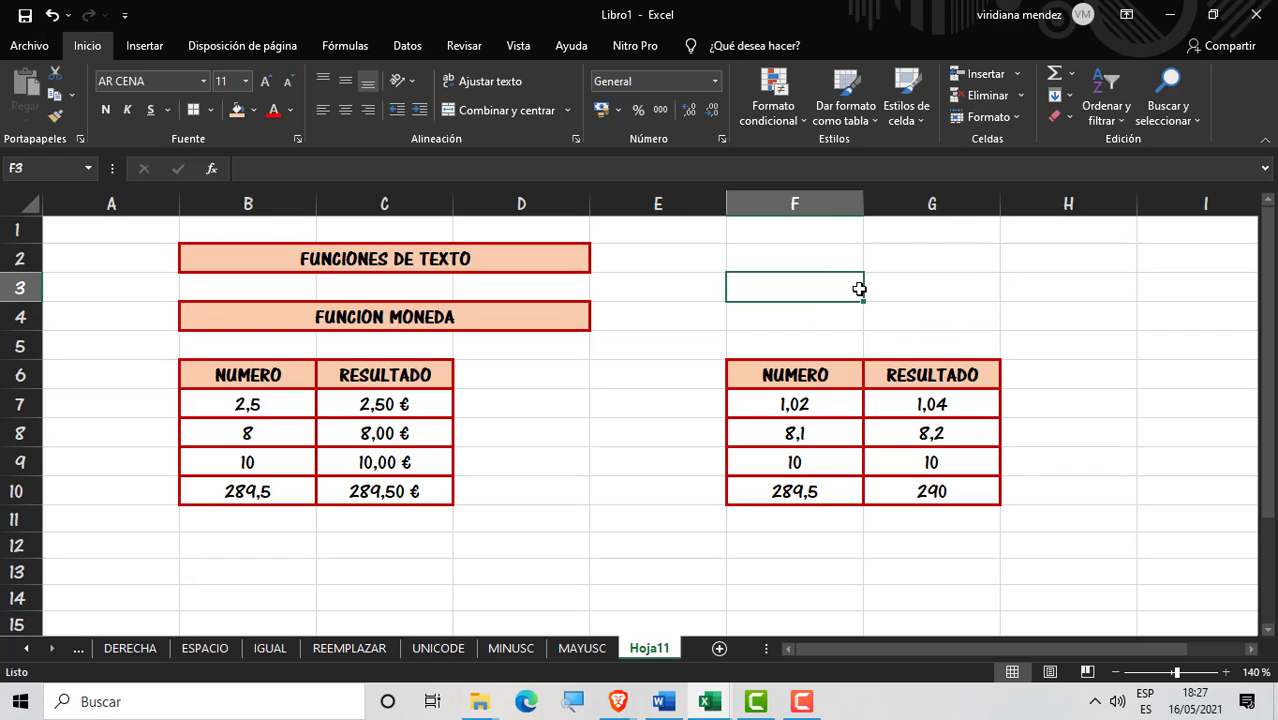
pyautogui.click(673, 400)
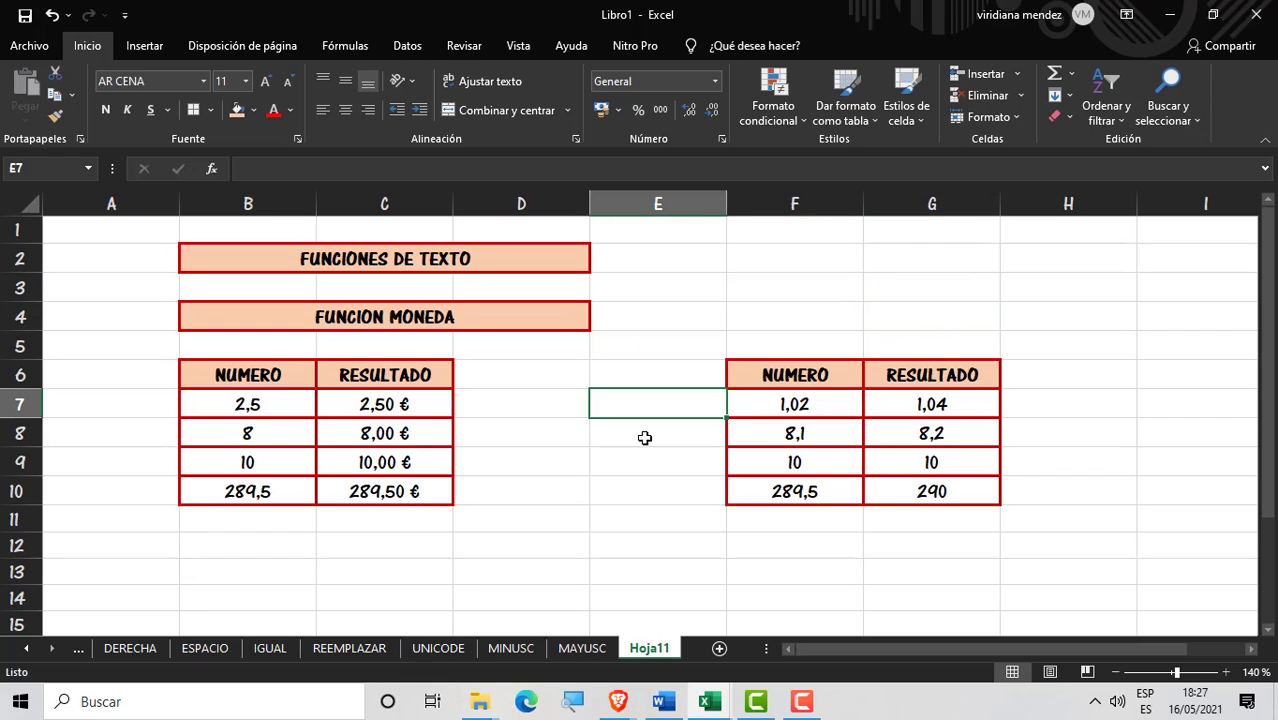
pyautogui.moveTo(798, 529); pyautogui.dragTo(900, 526)
pyautogui.click(848, 550)
pyautogui.click(893, 556)
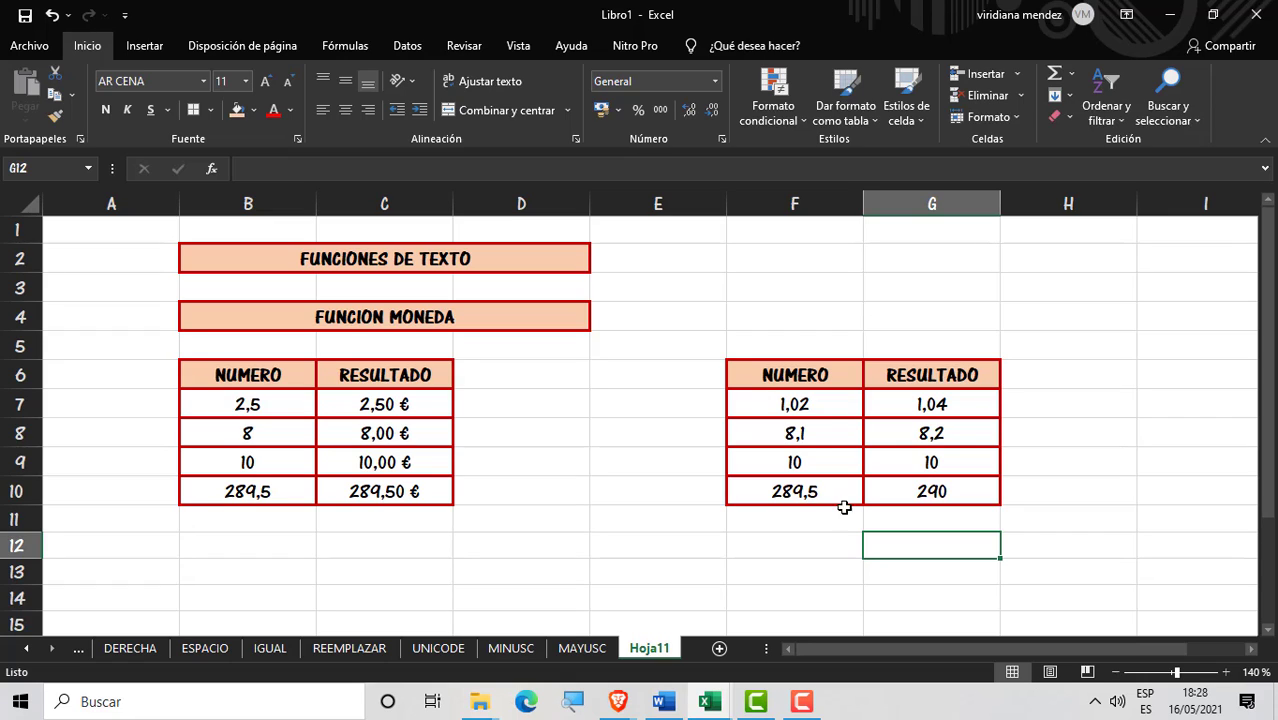
pyautogui.click(837, 288)
pyautogui.moveTo(962, 290); pyautogui.dragTo(1081, 291)
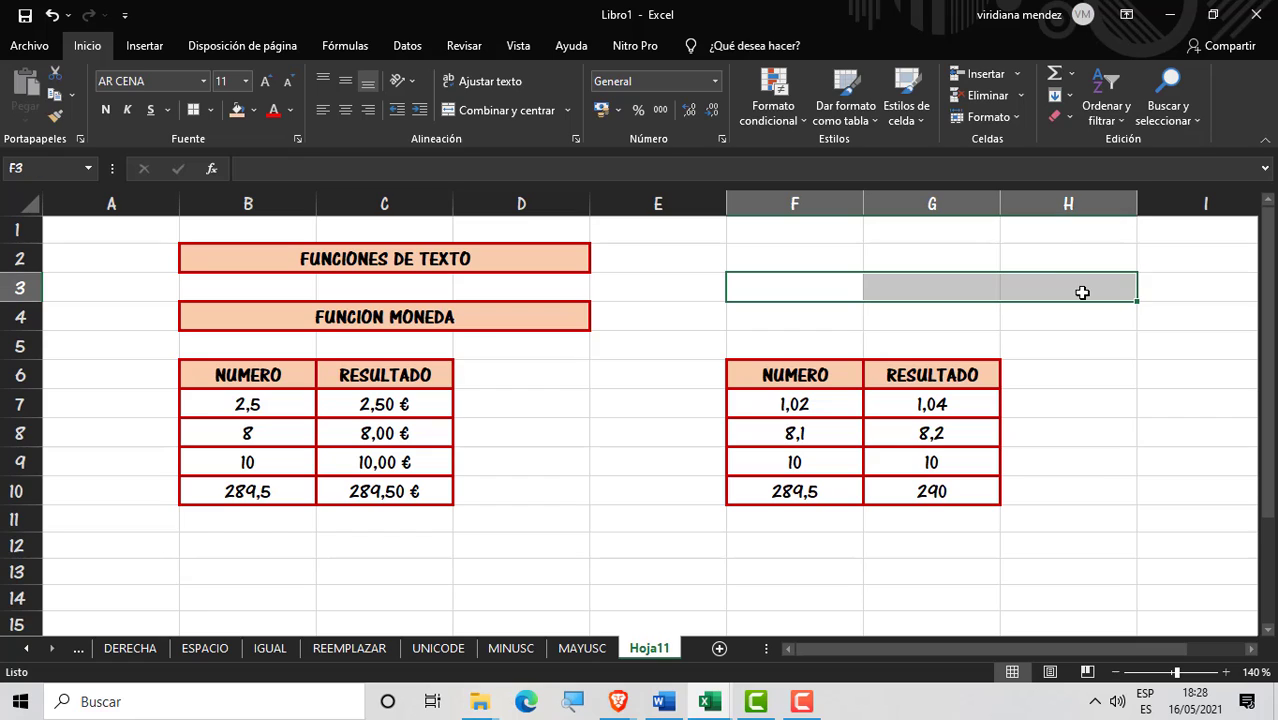
pyautogui.click(844, 252)
pyautogui.moveTo(939, 262); pyautogui.dragTo(1052, 265)
pyautogui.moveTo(1052, 275); pyautogui.dragTo(1048, 314)
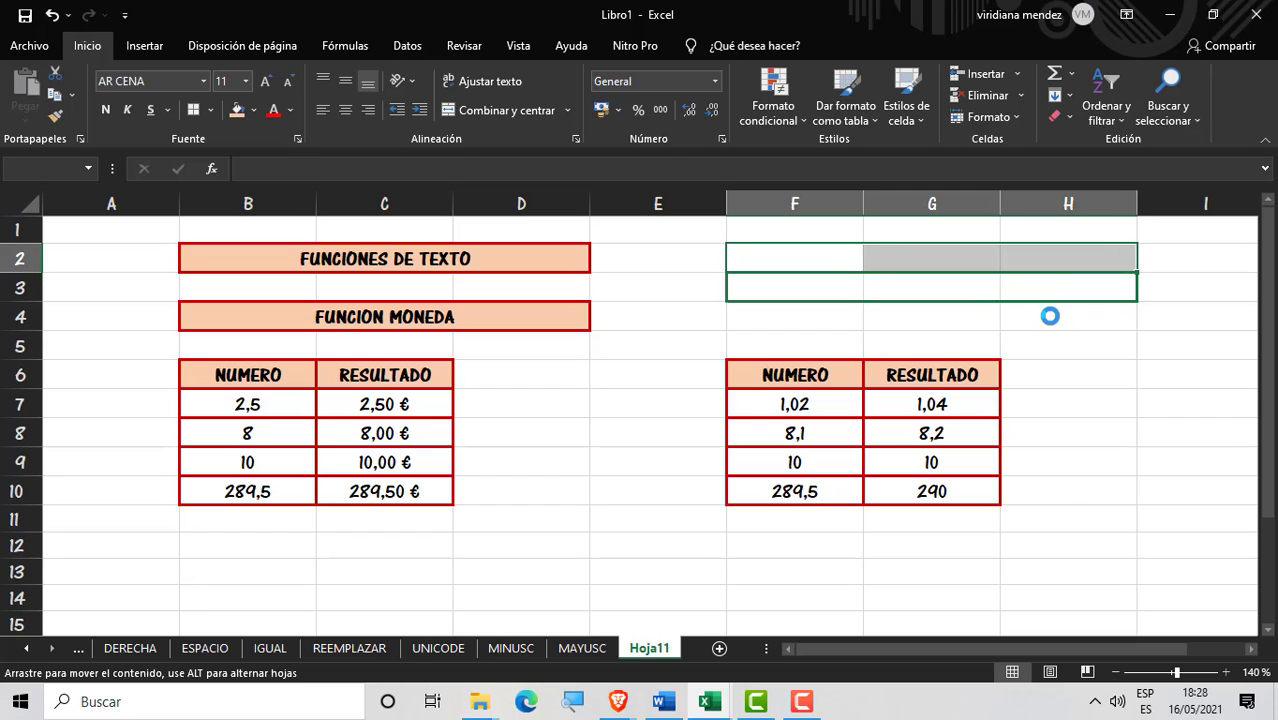
pyautogui.click(1049, 320)
pyautogui.click(1051, 338)
pyautogui.click(1080, 437)
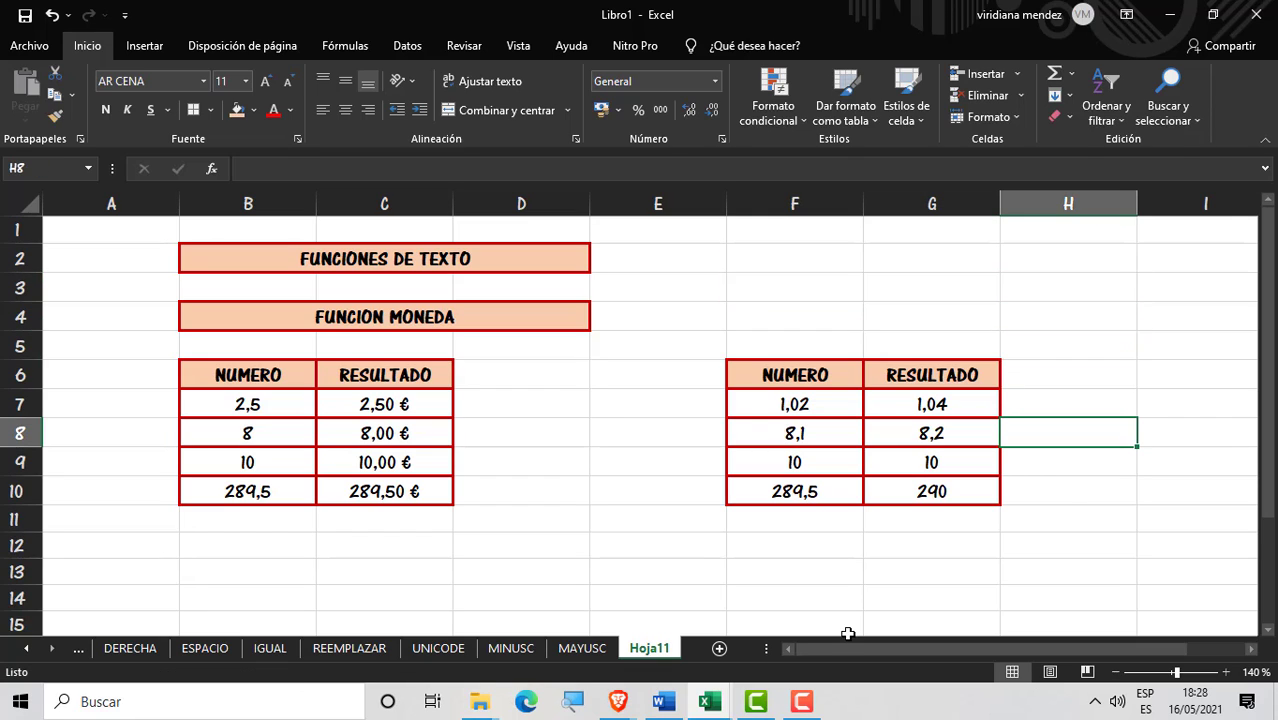
# Step: Change the fraction argument of the MONEDA.DEC formula in G7 to 100
pyautogui.hotkey('ctrl', 'z')
pyautogui.doubleClick(973, 394)
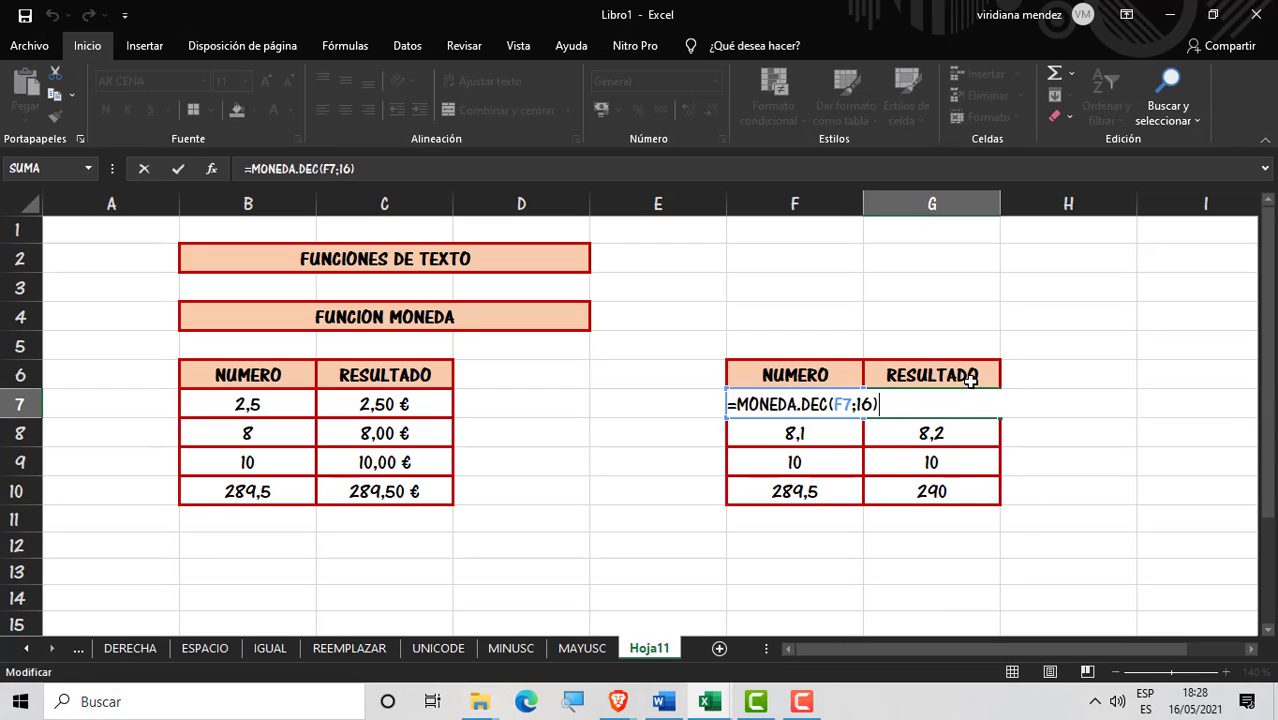
pyautogui.press('Left')
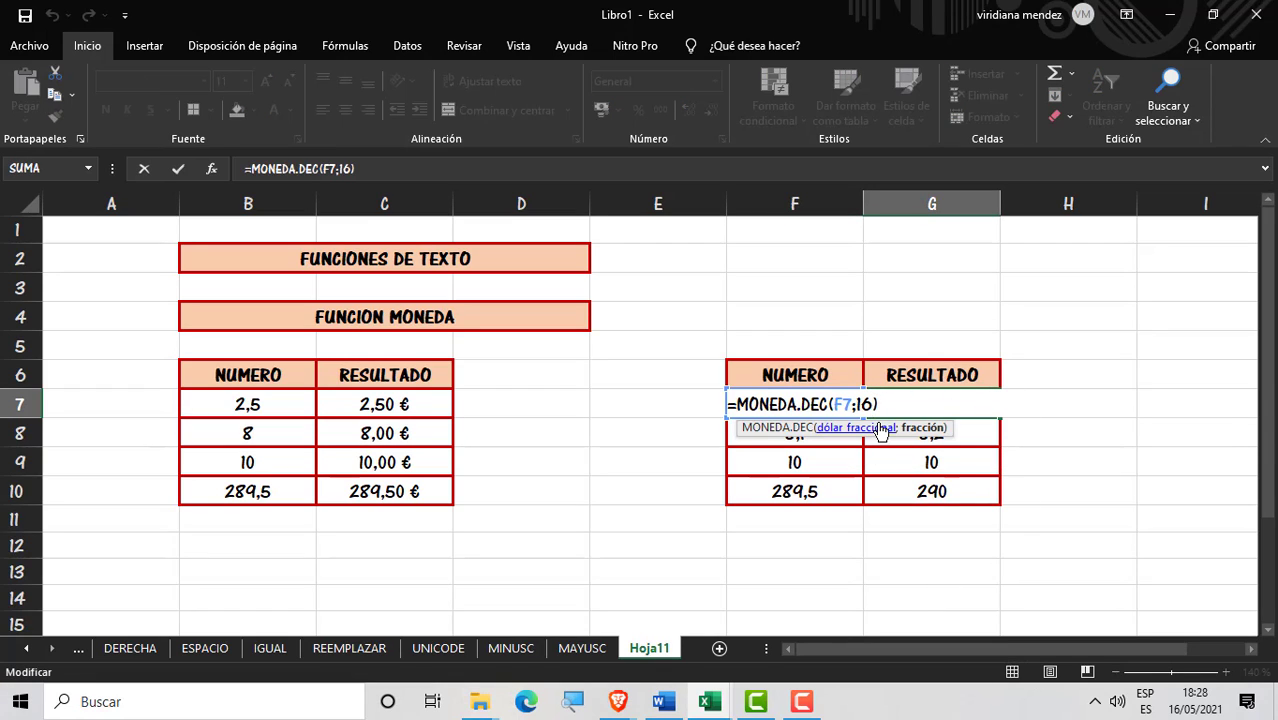
pyautogui.press('BackSpace')
pyautogui.press('BackSpace')
pyautogui.write('50')
pyautogui.press('Return')
pyautogui.click(905, 412)
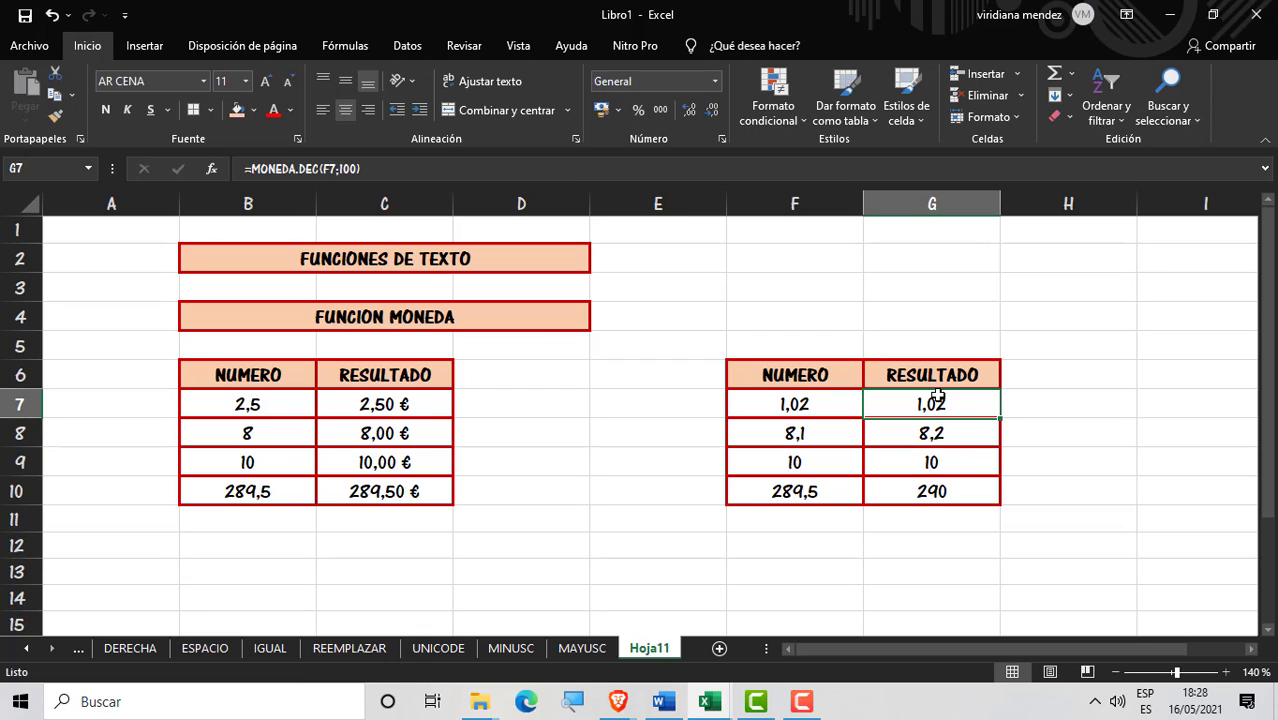
# Step: Set the fraction argument of the MONEDA.DEC formula in G7 to 50
pyautogui.doubleClick(948, 401)
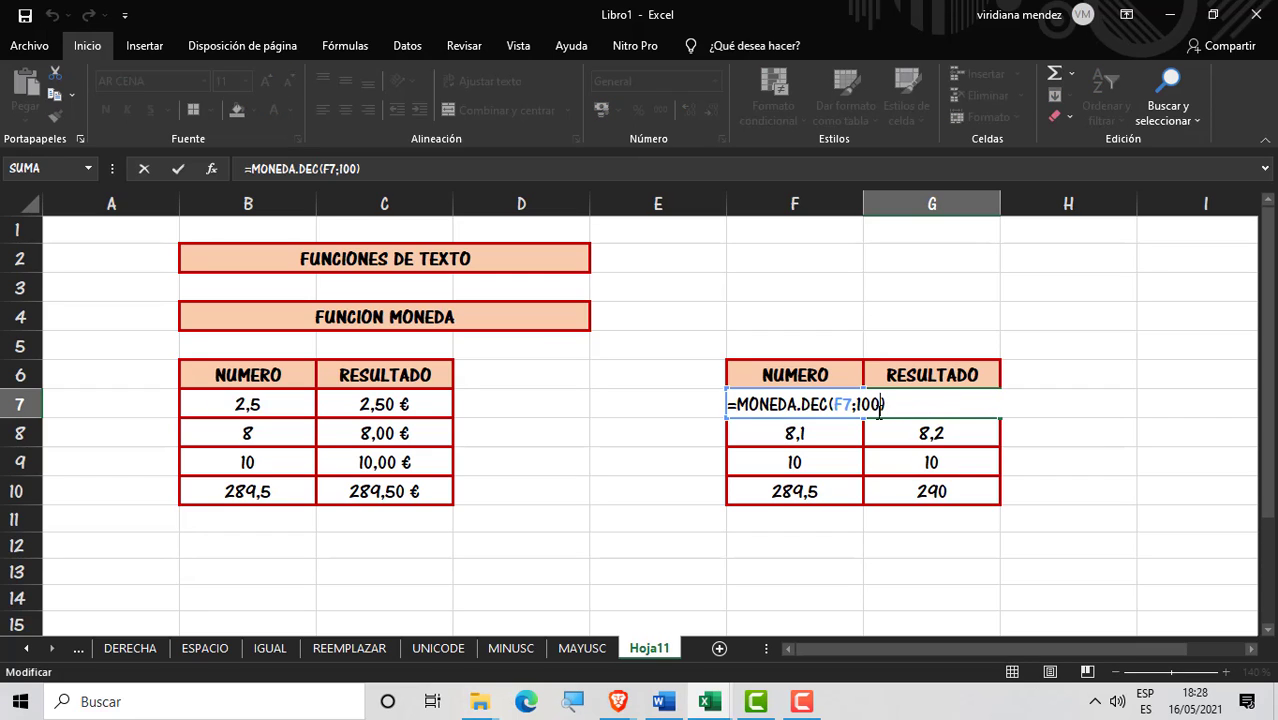
pyautogui.press('BackSpace')
pyautogui.press('BackSpace')
pyautogui.press('BackSpace')
pyautogui.write('50')
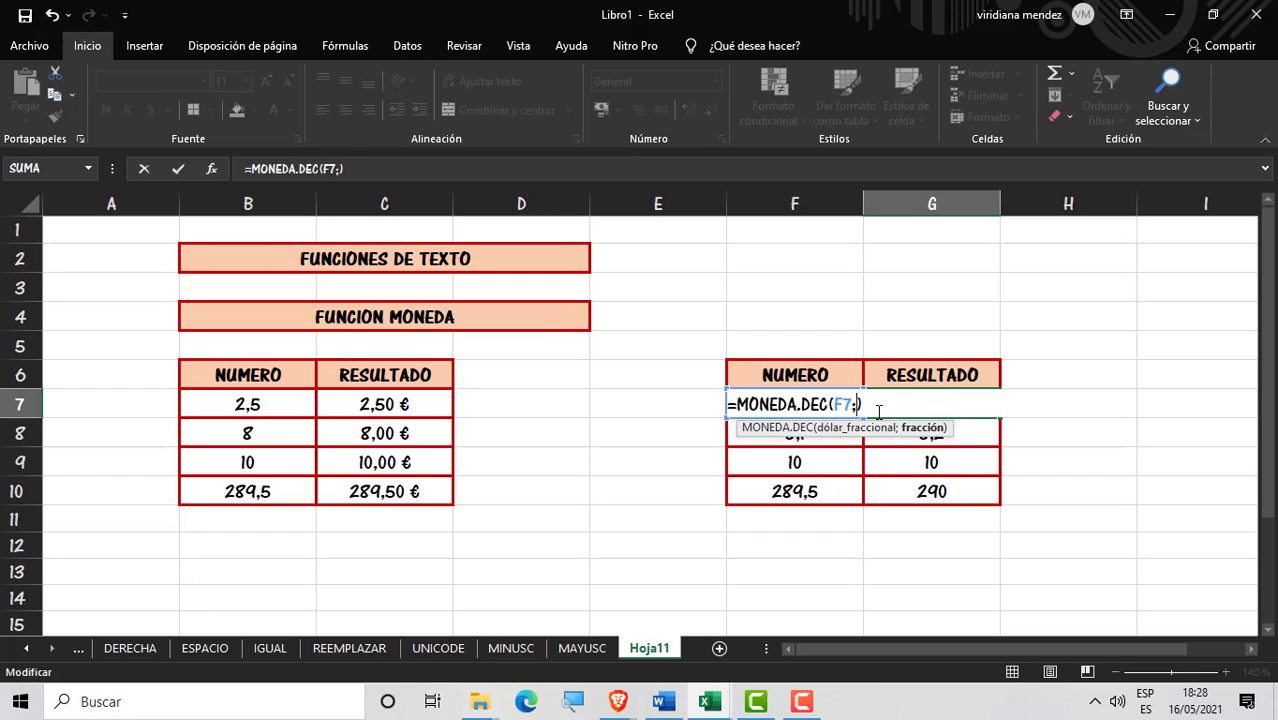
pyautogui.press('Return')
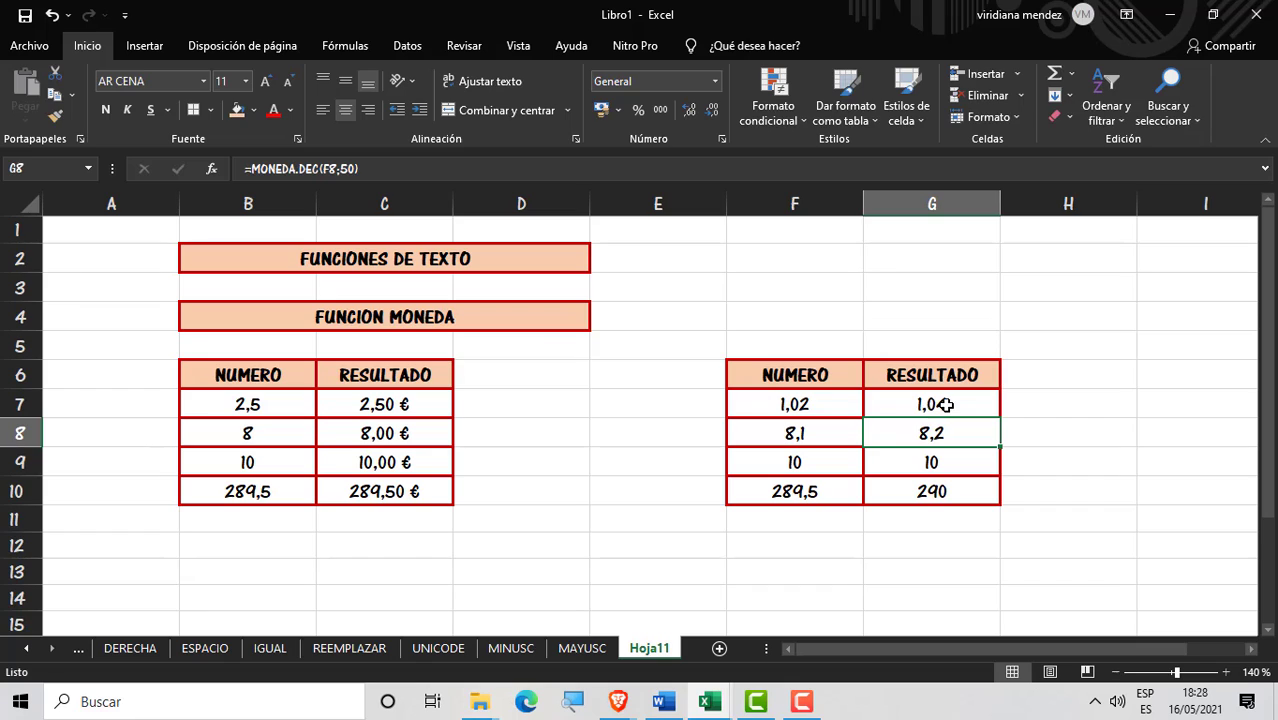
# Step: Set the fraction in G7's MONEDA.DEC formula to 25 and compare the result with the number in F7
pyautogui.doubleClick(935, 404)
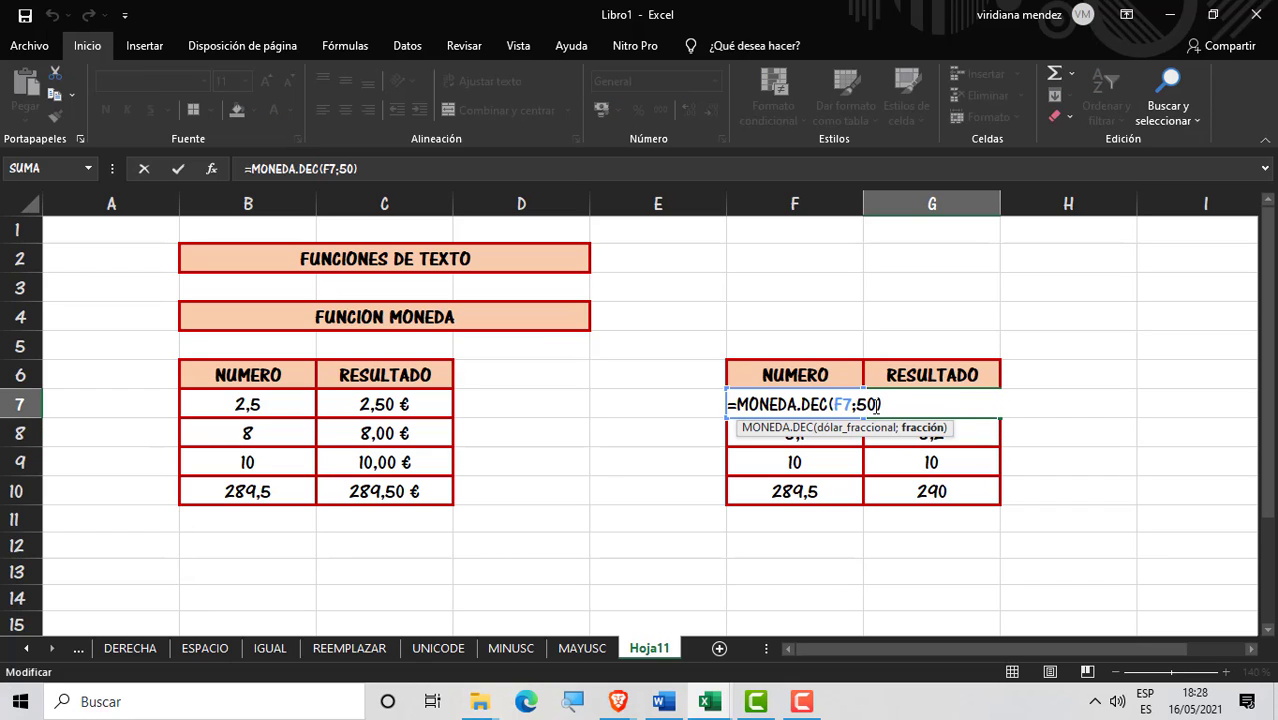
pyautogui.press('BackSpace')
pyautogui.press('BackSpace')
pyautogui.write('25')
pyautogui.press('Return')
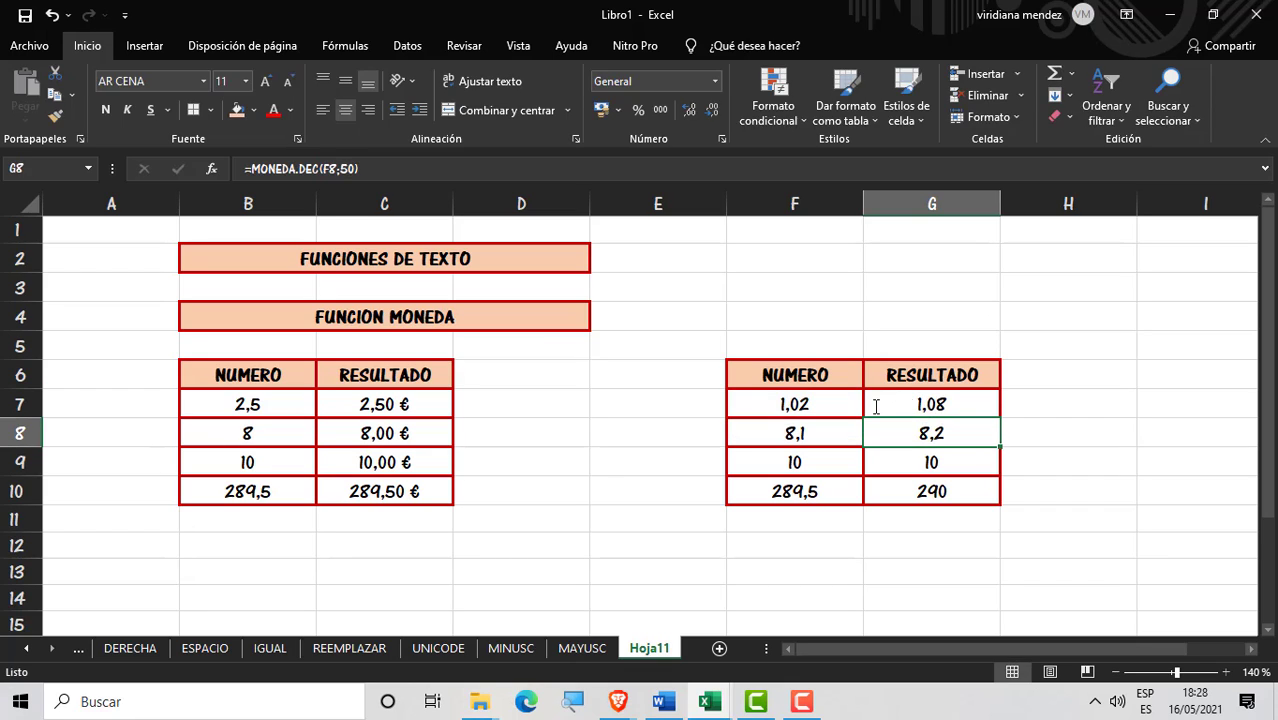
pyautogui.click(876, 406)
pyautogui.click(1061, 408)
pyautogui.click(988, 406)
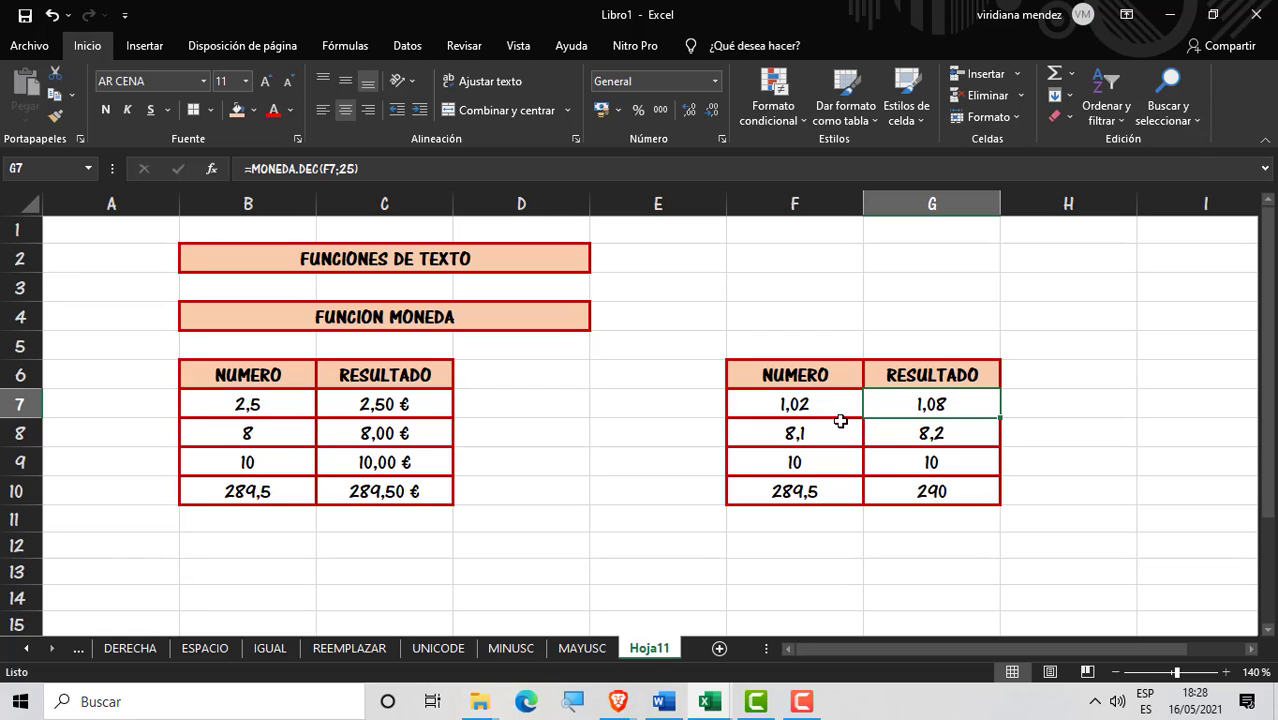
pyautogui.click(802, 404)
pyautogui.click(903, 405)
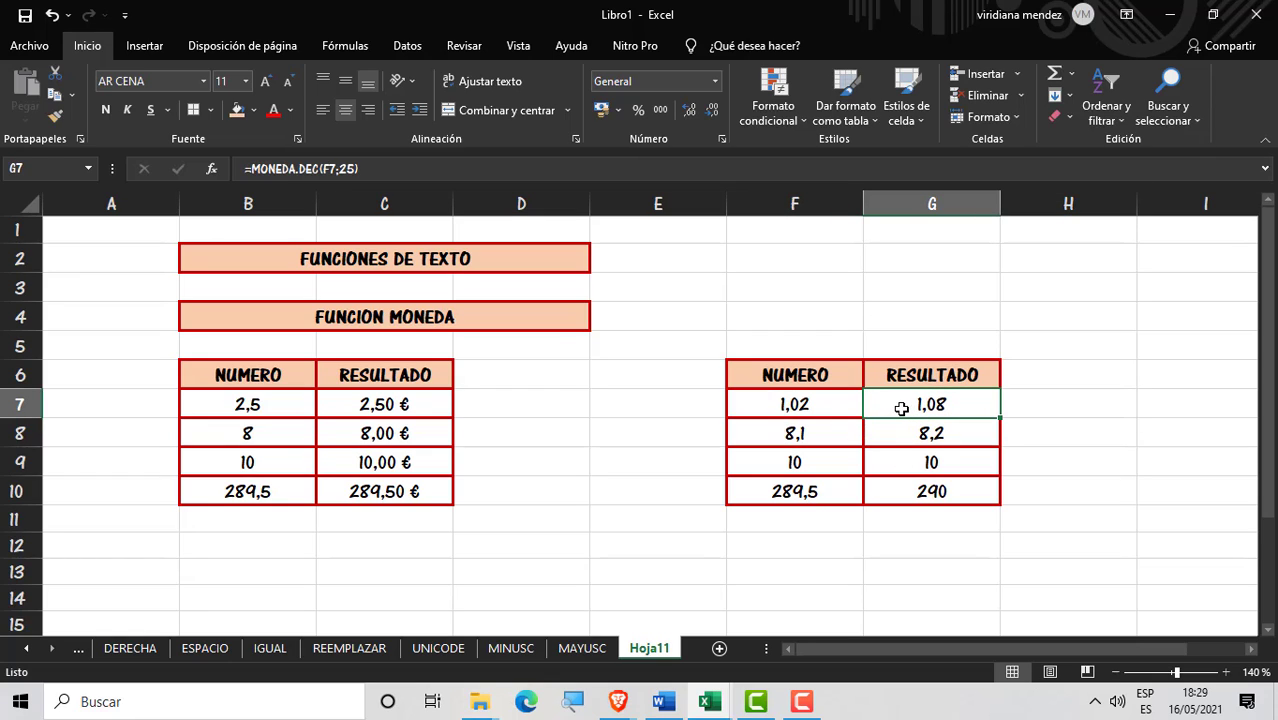
# Step: Set the fraction in G7's MONEDA.DEC formula to 5 and review the resulting formula
pyautogui.doubleClick(958, 404)
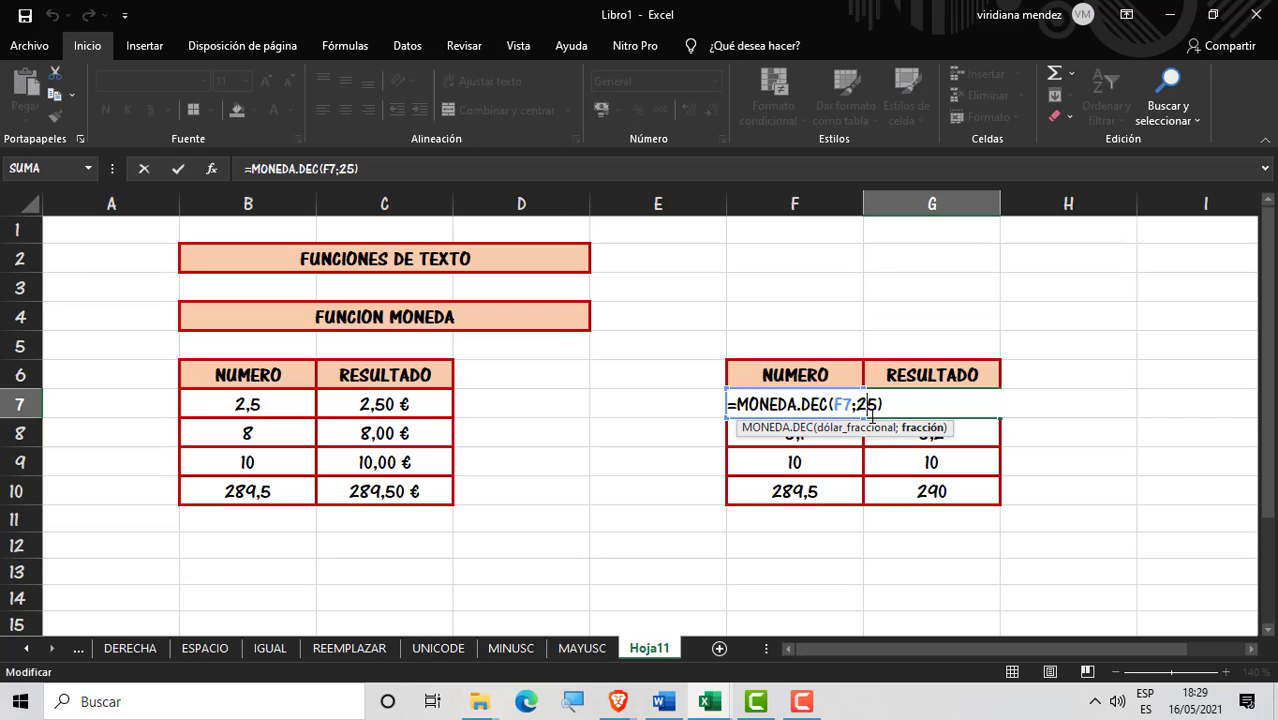
pyautogui.press('BackSpace')
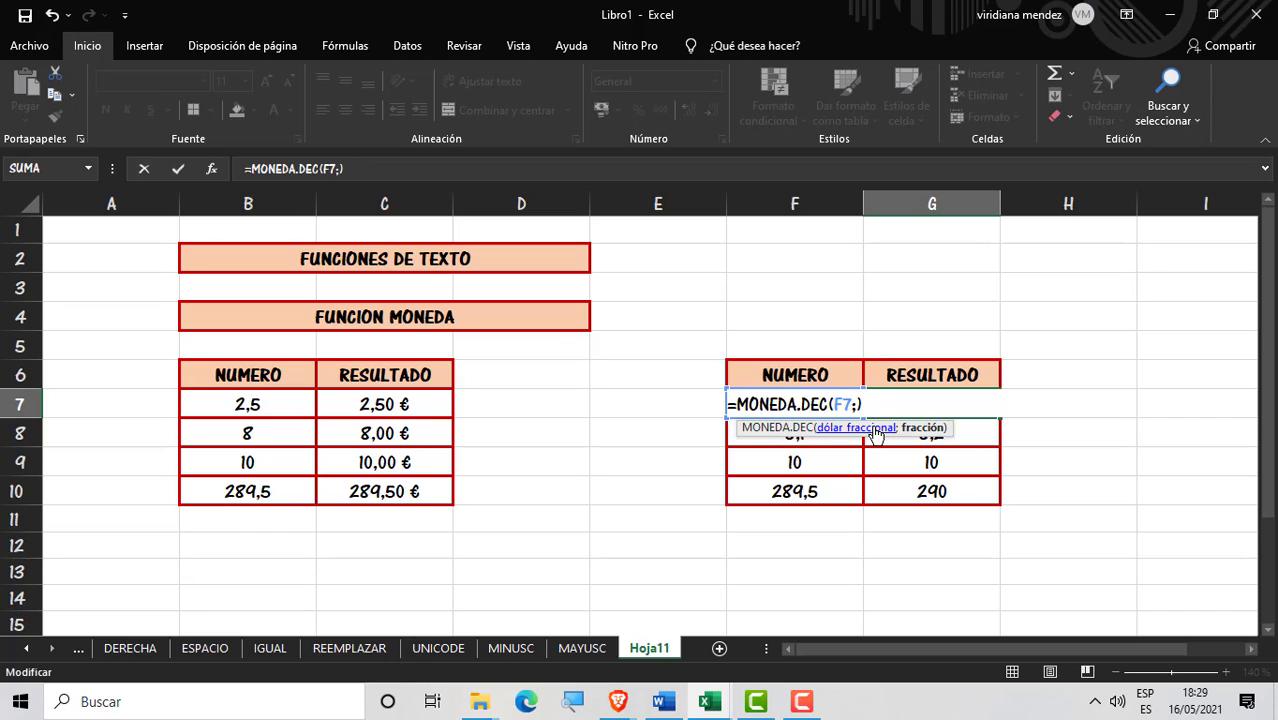
pyautogui.write('5')
pyautogui.press('Return')
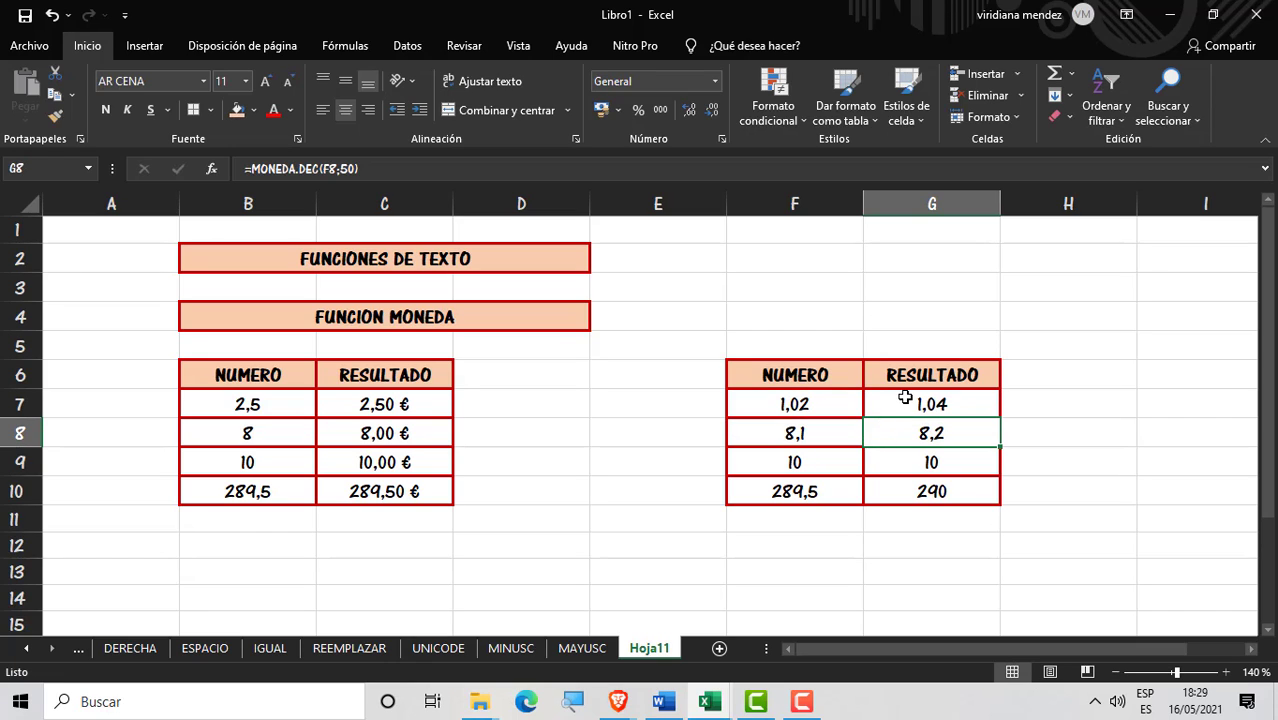
pyautogui.click(943, 401)
pyautogui.doubleClick(943, 401)
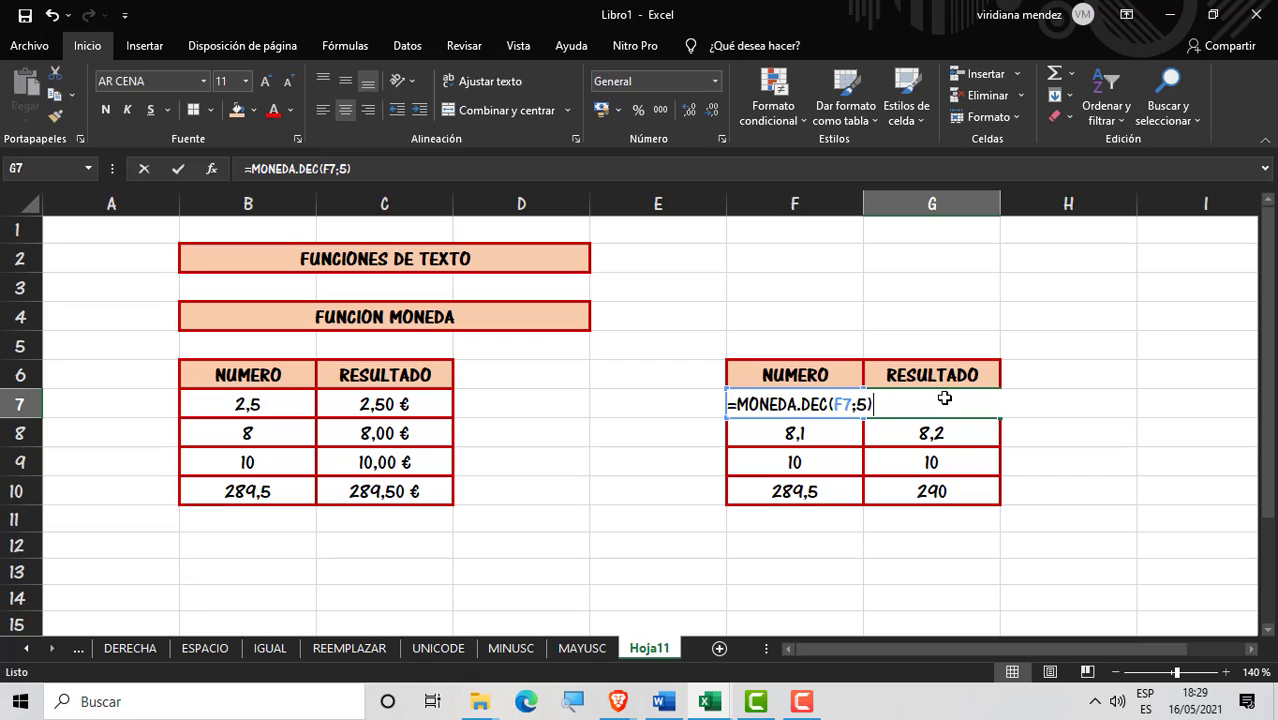
pyautogui.click(866, 404)
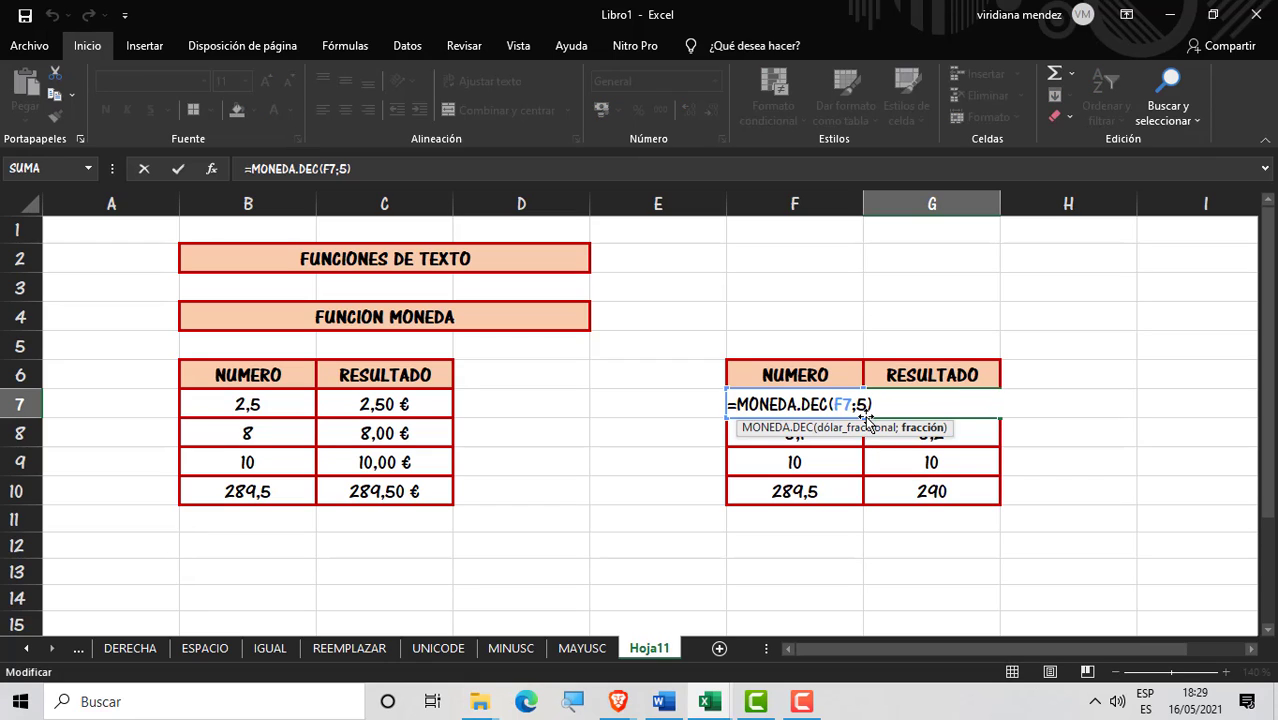
pyautogui.press('Return')
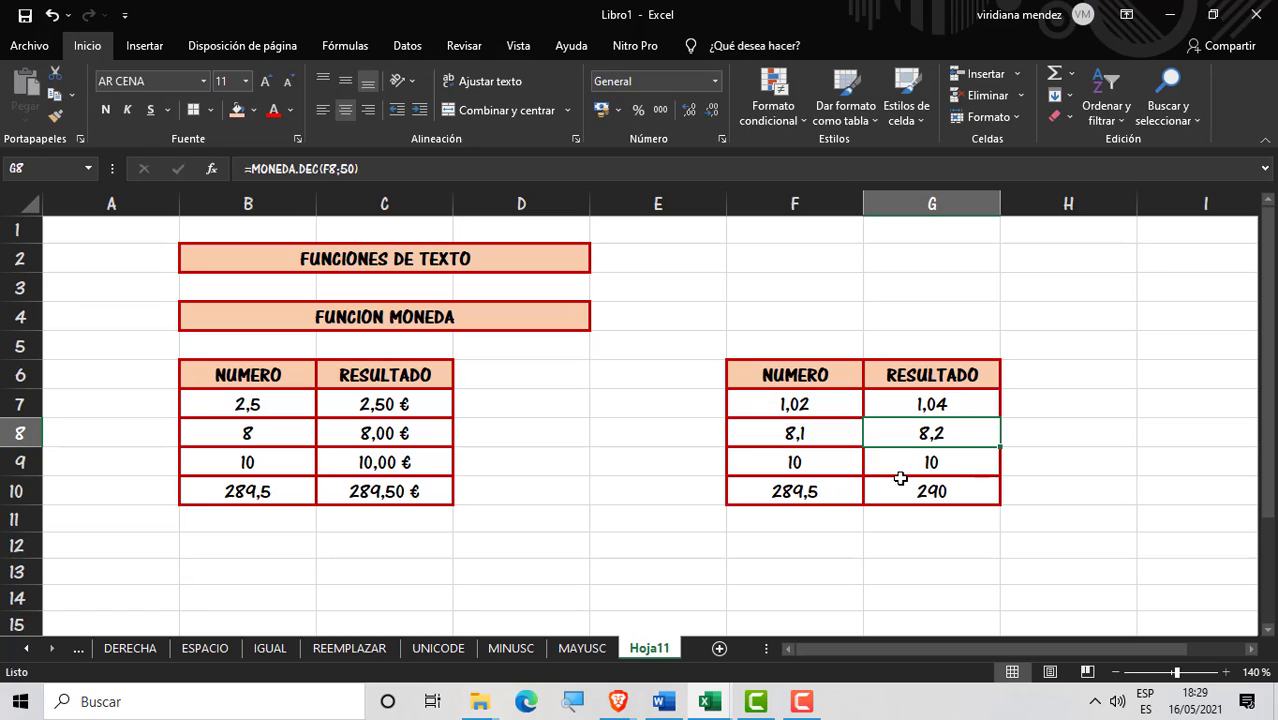
pyautogui.click(974, 400)
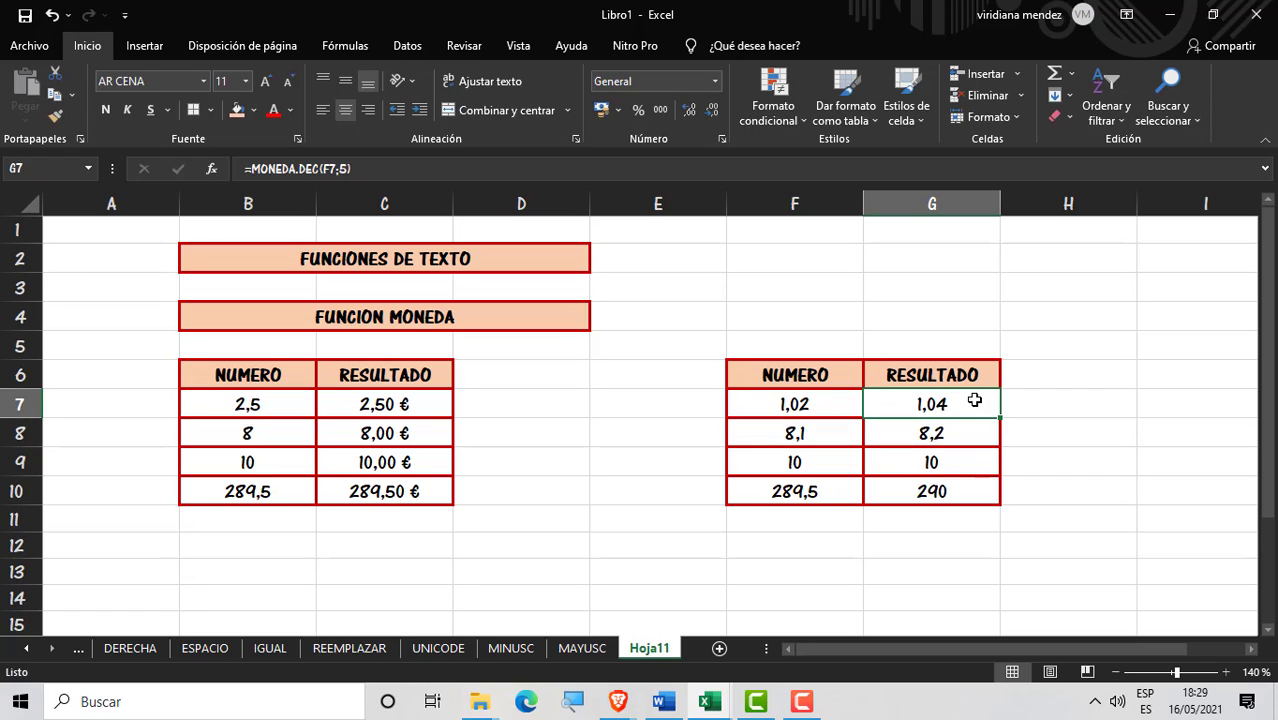
pyautogui.click(950, 580)
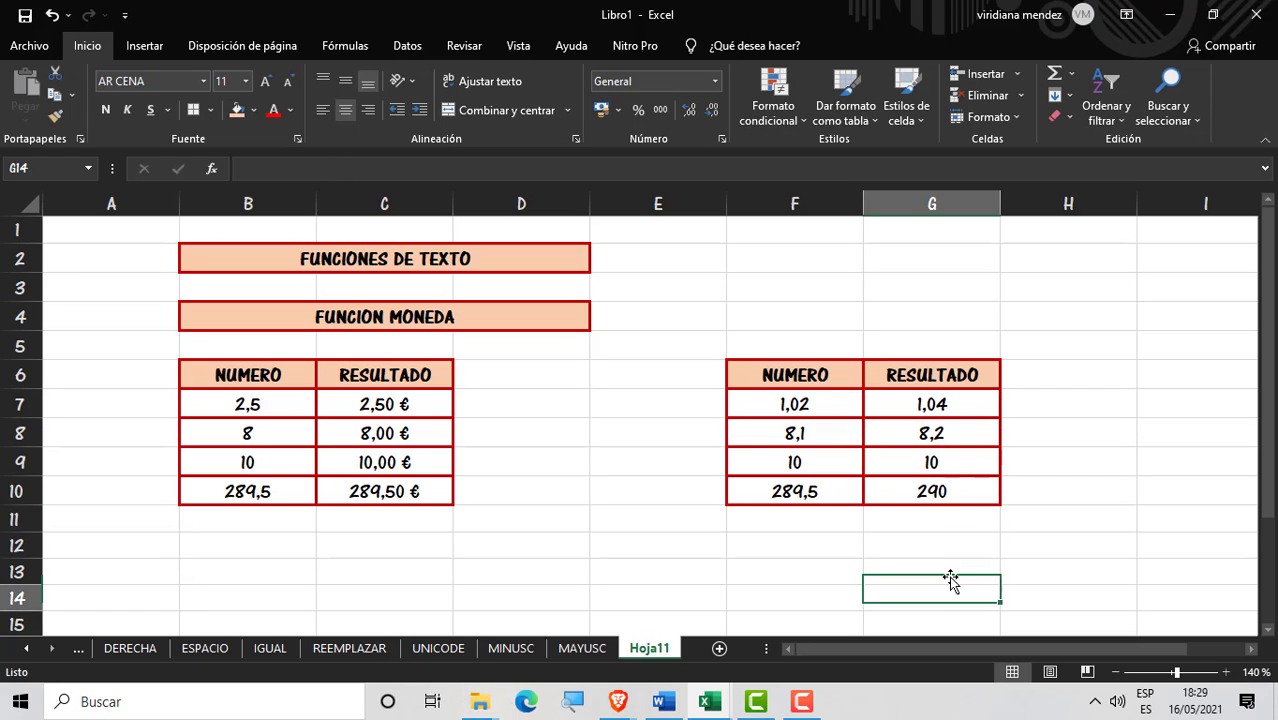
# Step: Replace the fraction in G7's MONEDA.DEC formula with 15
pyautogui.doubleClick(953, 404)
pyautogui.click(868, 405)
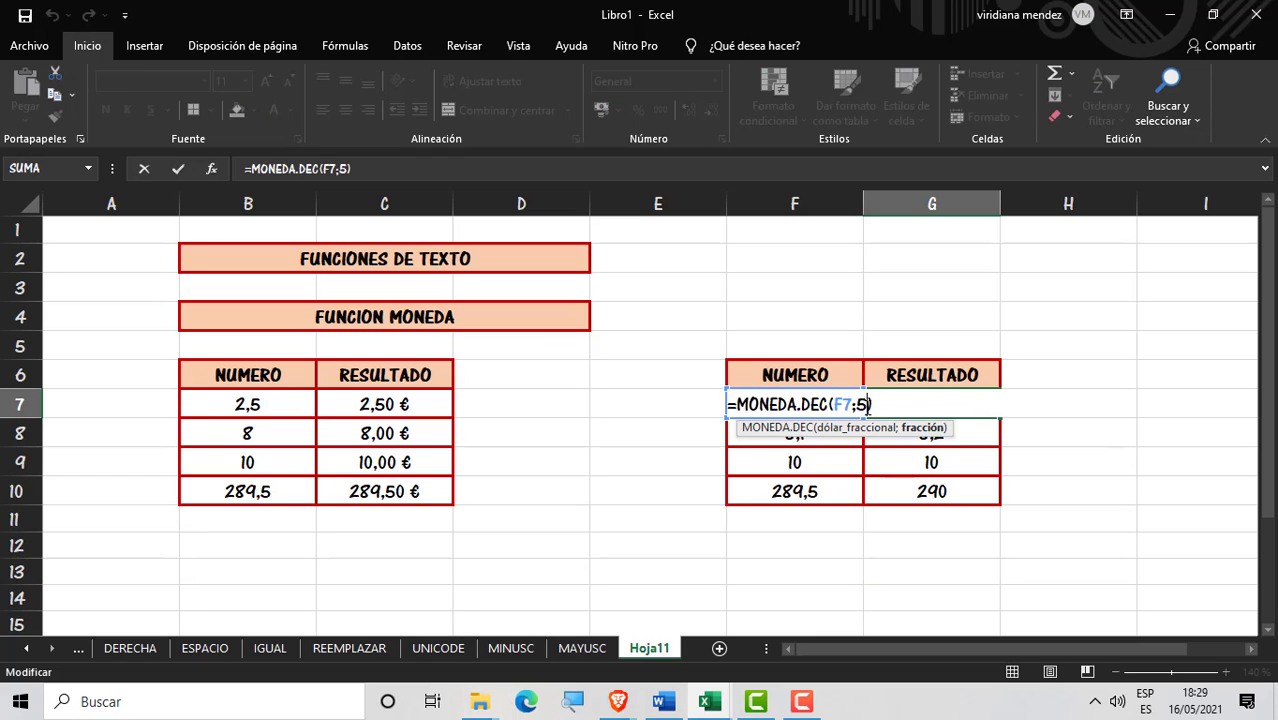
pyautogui.press('BackSpace')
pyautogui.write('15')
pyautogui.press('Return')
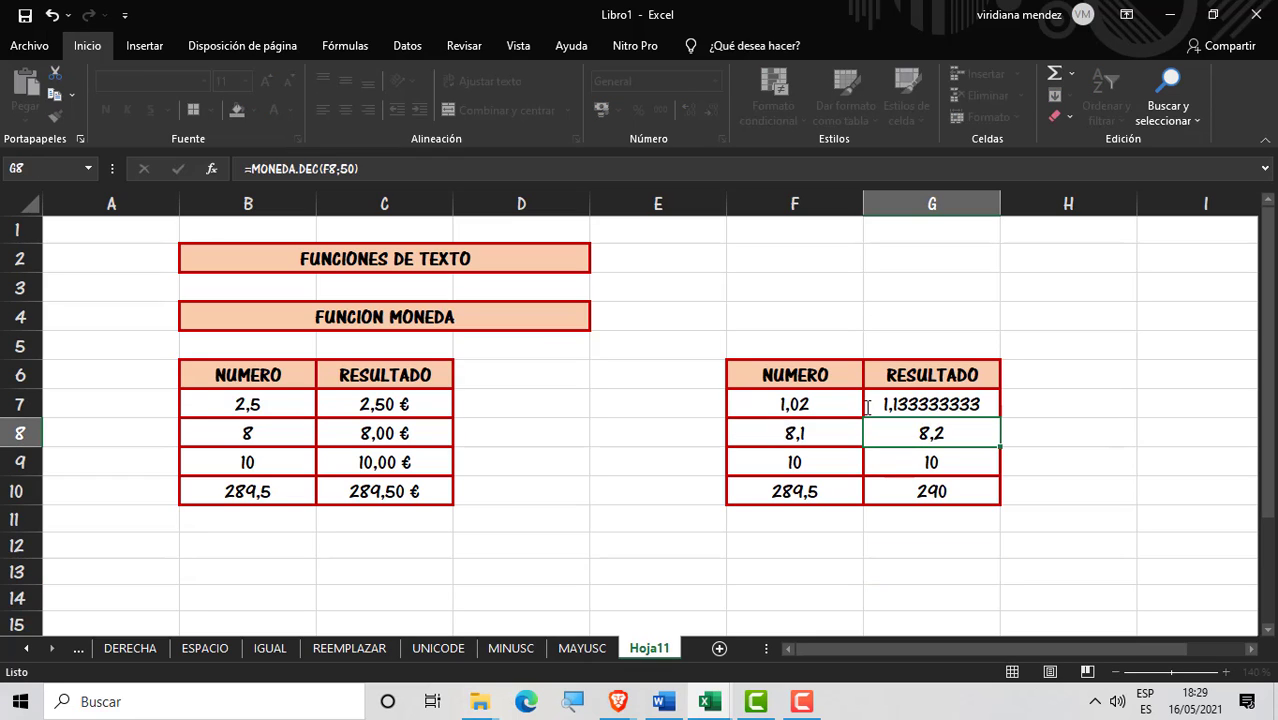
# Step: Copy the title rows B2:D5 from Hoja11 to a new sheet, placing them at B2
pyautogui.click(1125, 438)
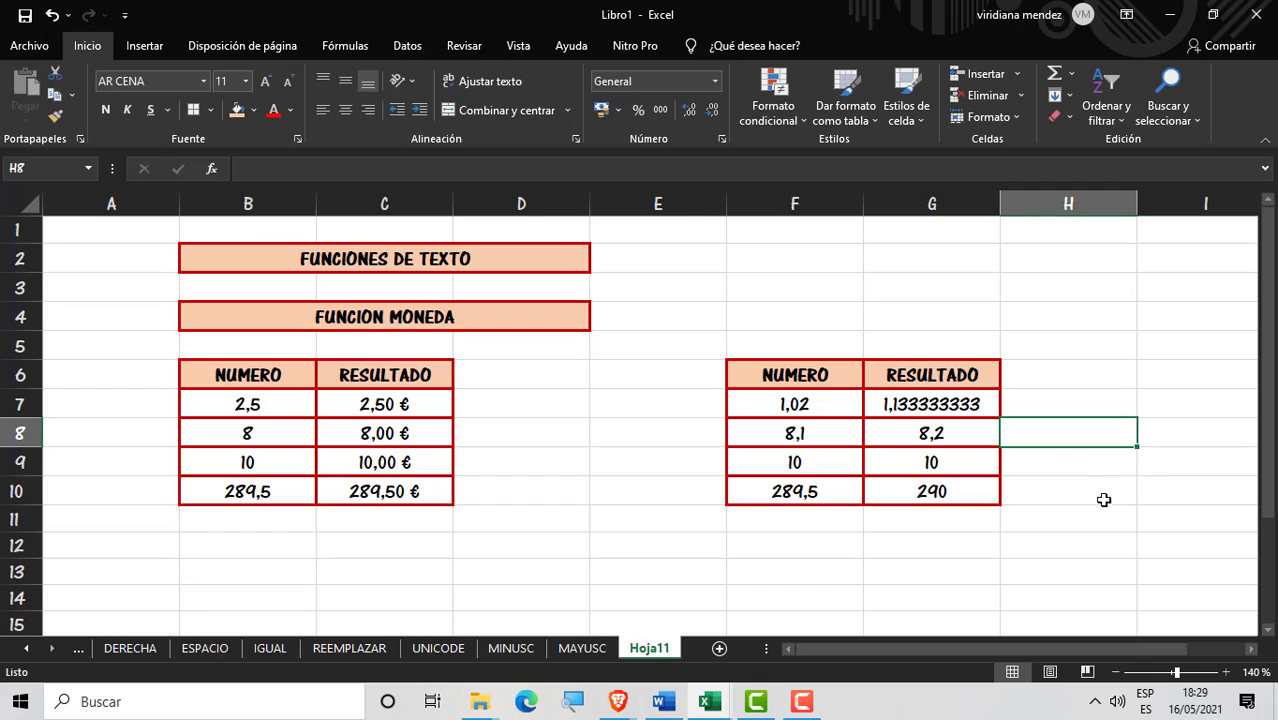
pyautogui.click(947, 608)
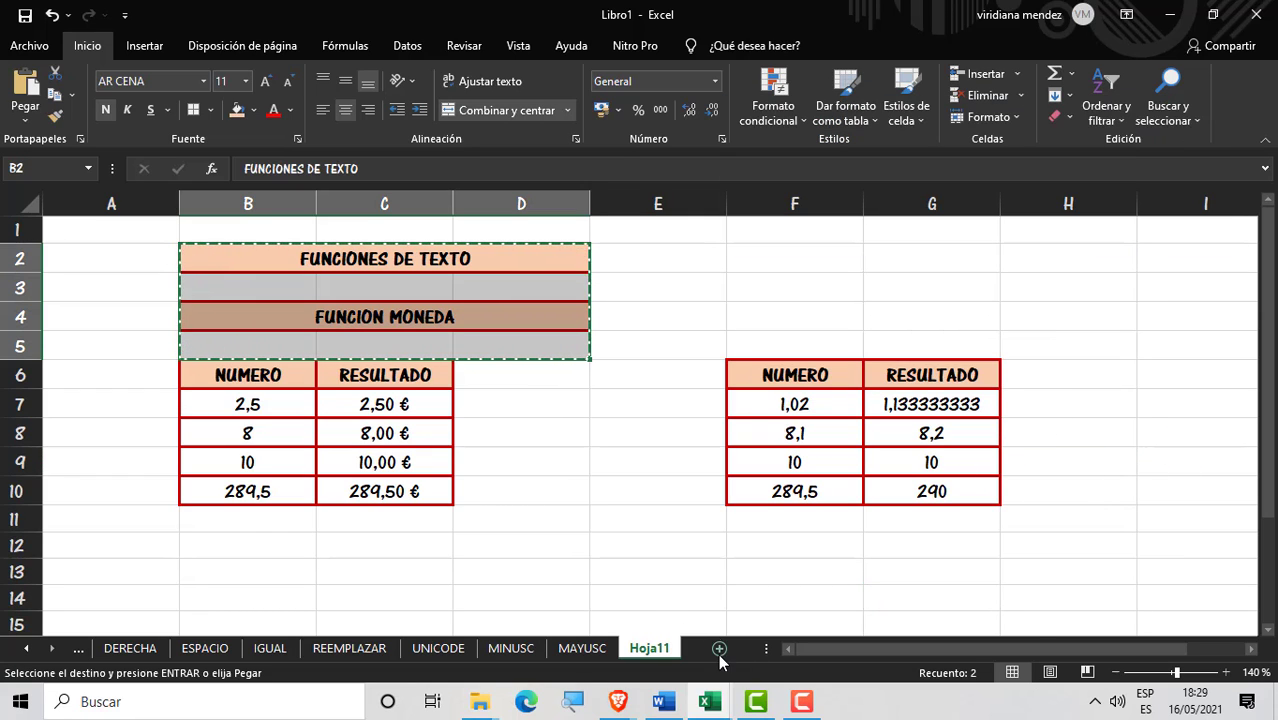
pyautogui.click(719, 649)
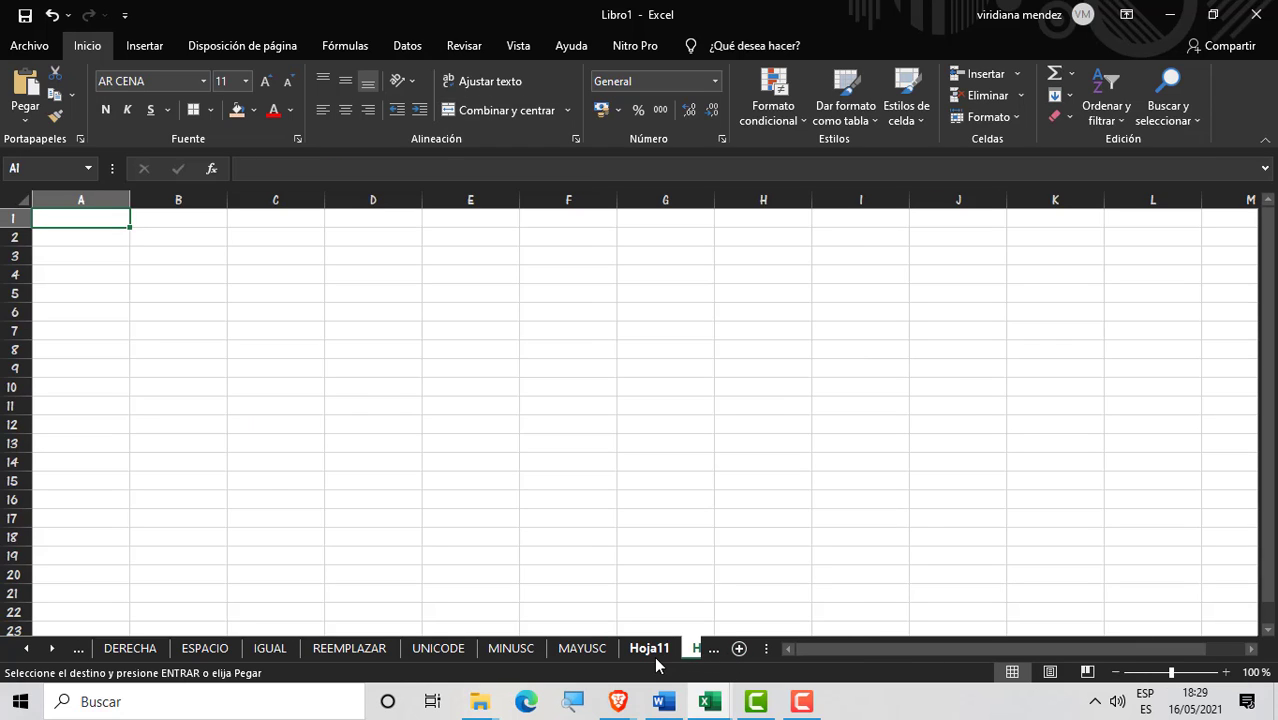
pyautogui.click(654, 656)
pyautogui.click(694, 649)
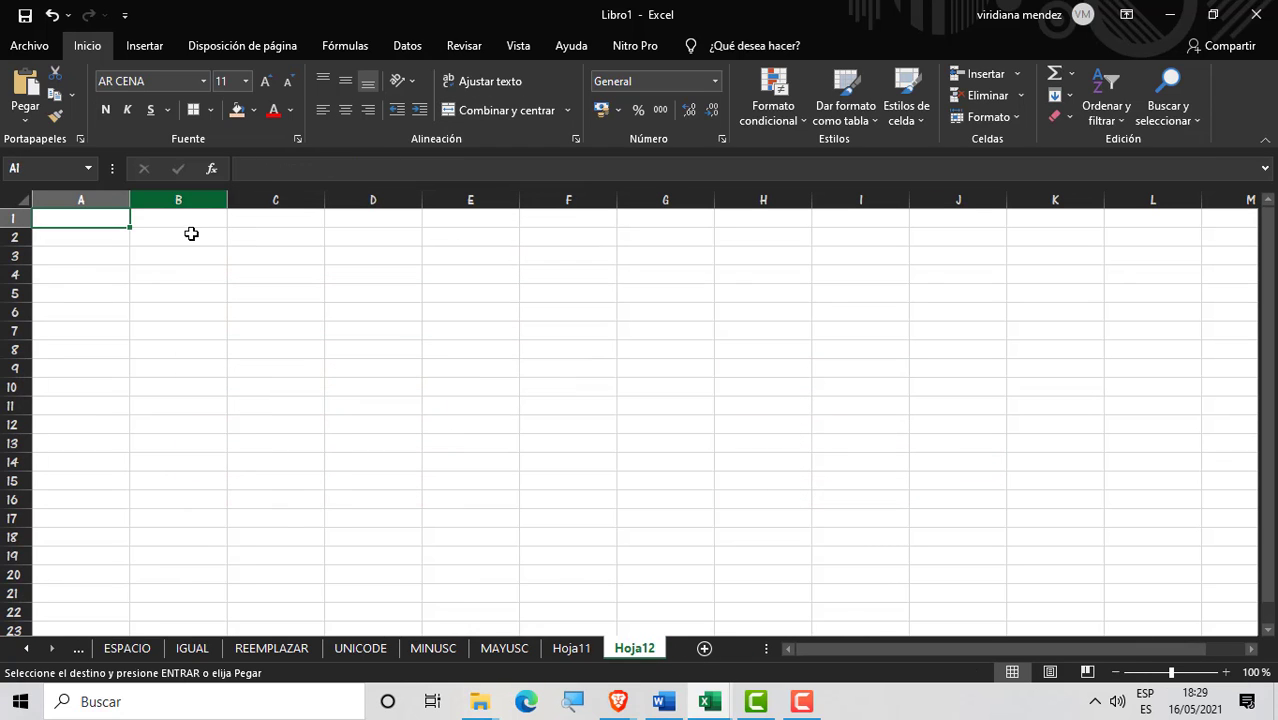
pyautogui.click(191, 235)
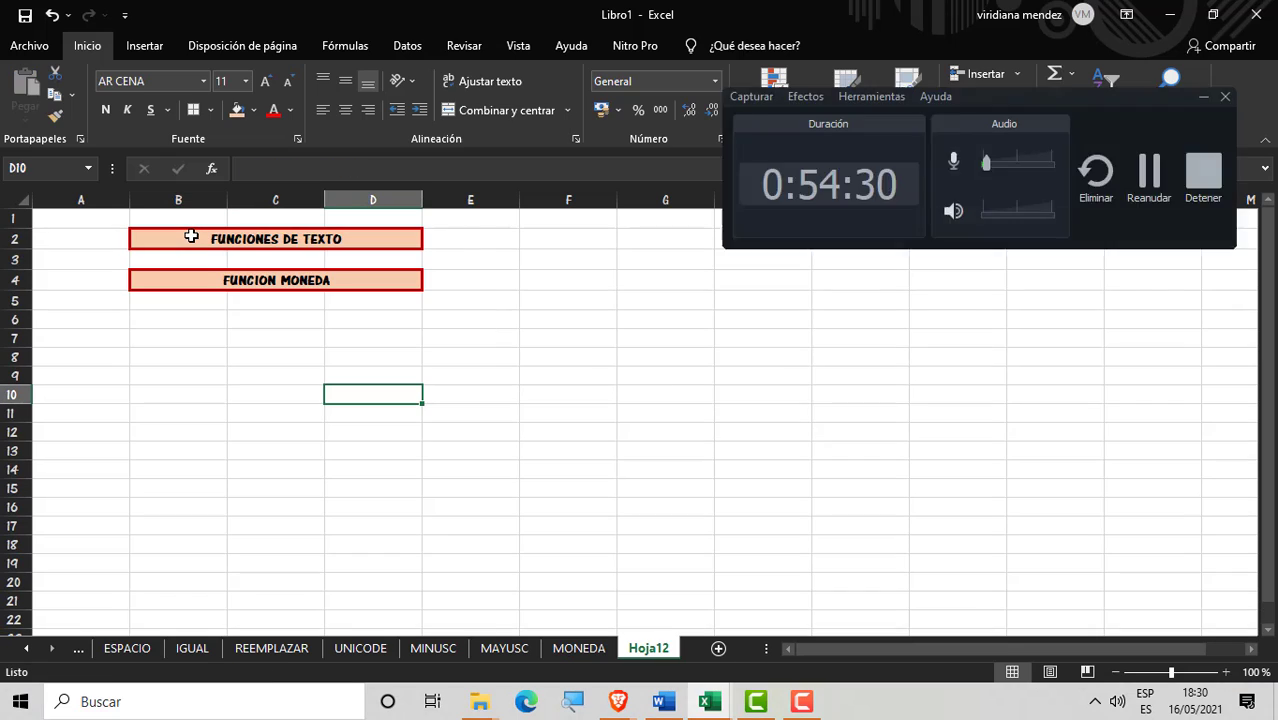
# Step: Change the function title in B4 of the new sheet to FUNCION REPETIR
pyautogui.doubleClick(322, 276)
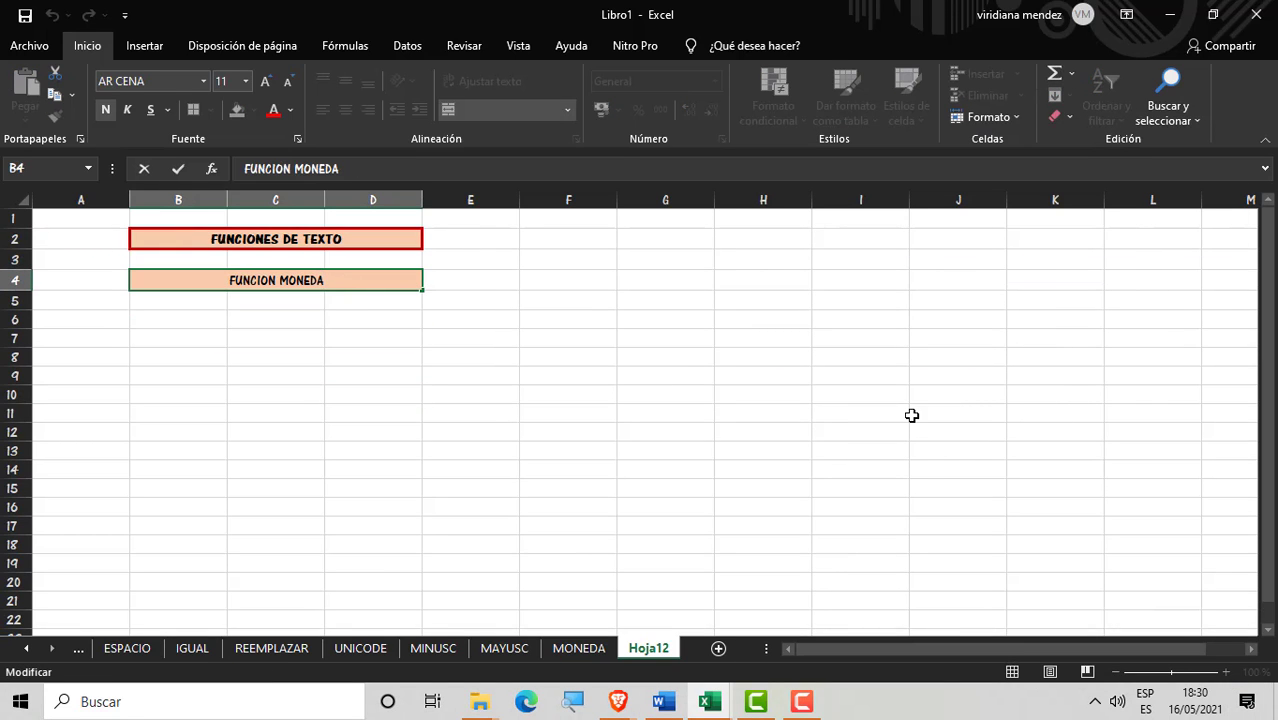
pyautogui.press('BackSpace')
pyautogui.press('BackSpace')
pyautogui.press('BackSpace')
pyautogui.press('BackSpace')
pyautogui.press('BackSpace')
pyautogui.press('BackSpace')
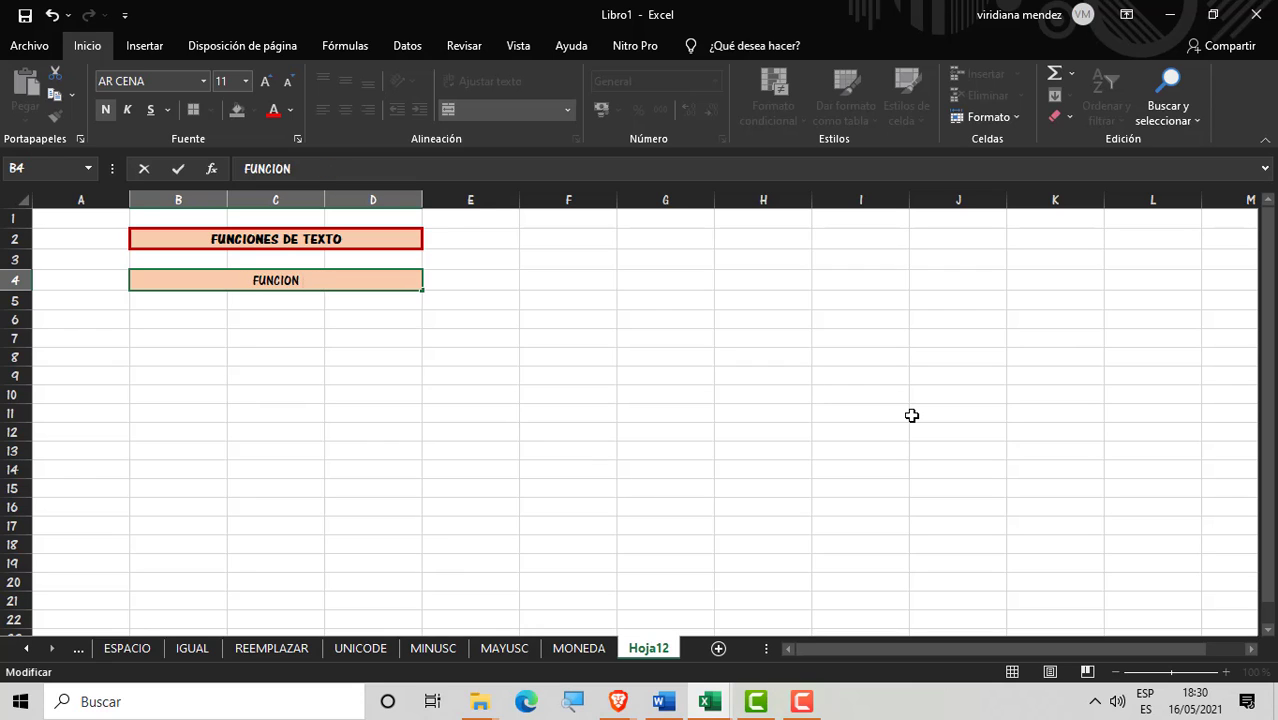
pyautogui.write('REPET')
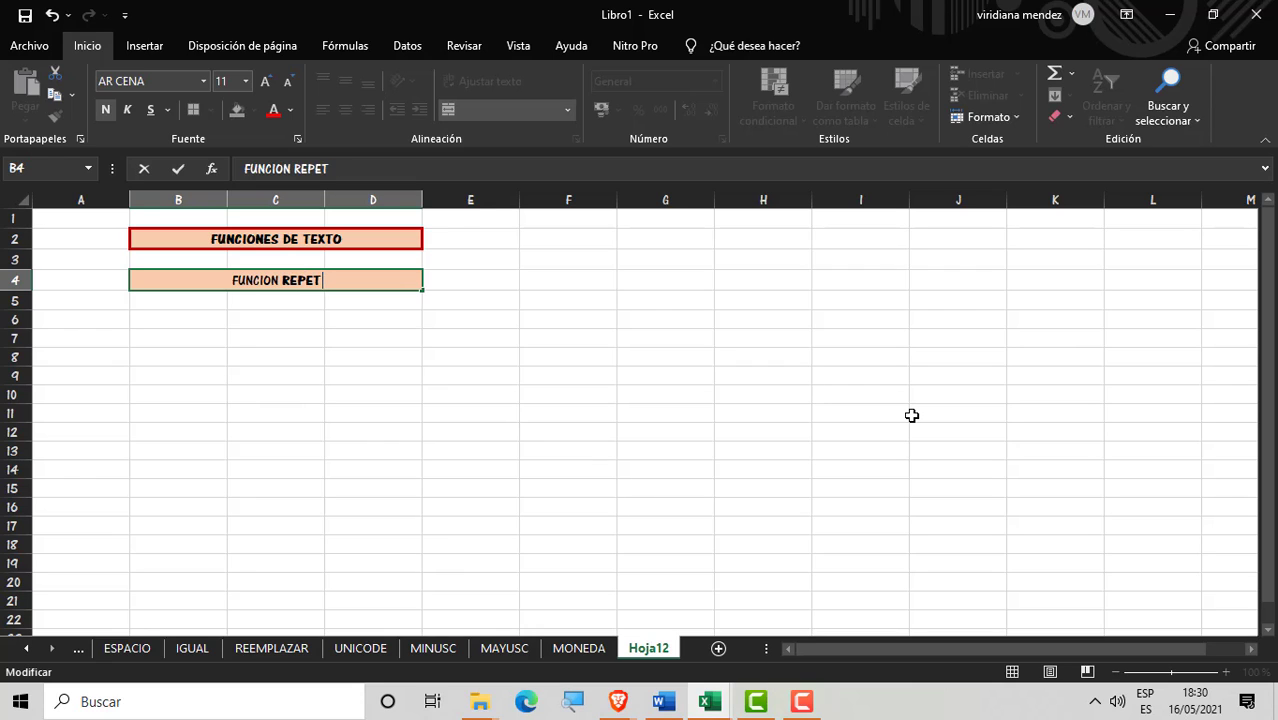
pyautogui.write('IR')
pyautogui.click(912, 415)
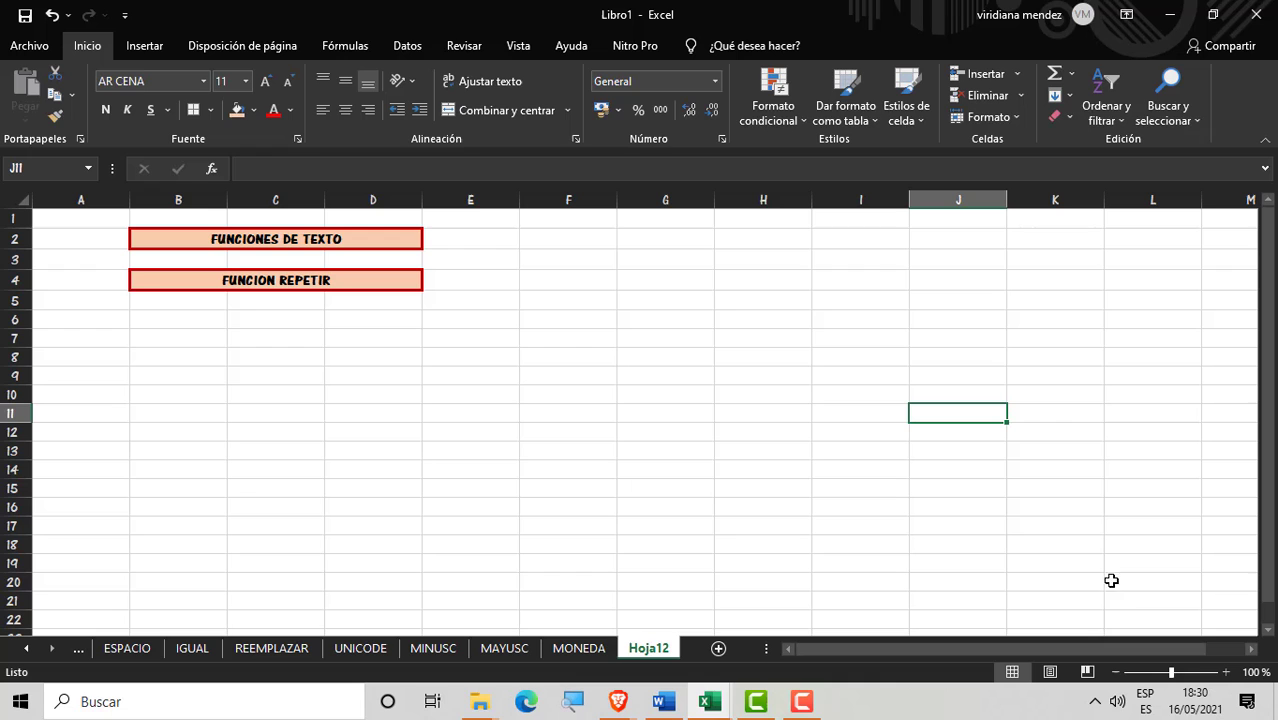
# Step: Enter the column headings TEXTO in B7 and CANTIDAD in C7
pyautogui.click(1226, 672)
pyautogui.click(1226, 672)
pyautogui.click(1226, 672)
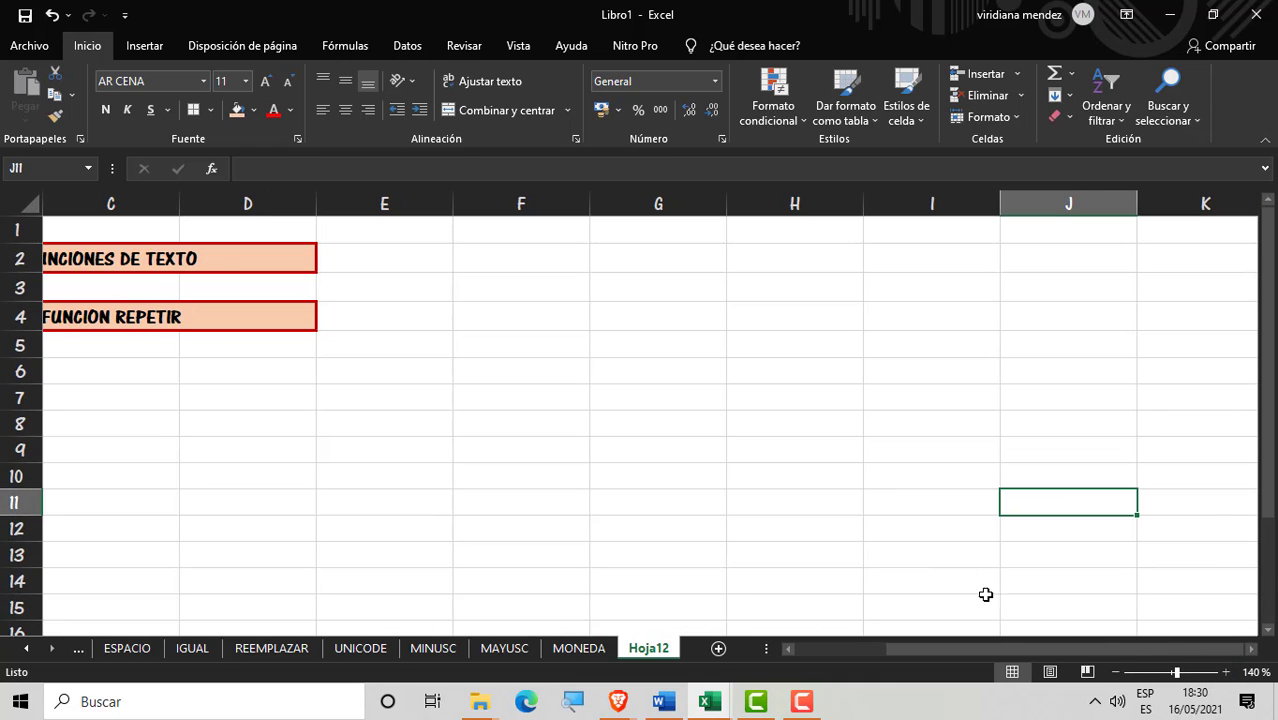
pyautogui.moveTo(960, 650); pyautogui.dragTo(850, 644)
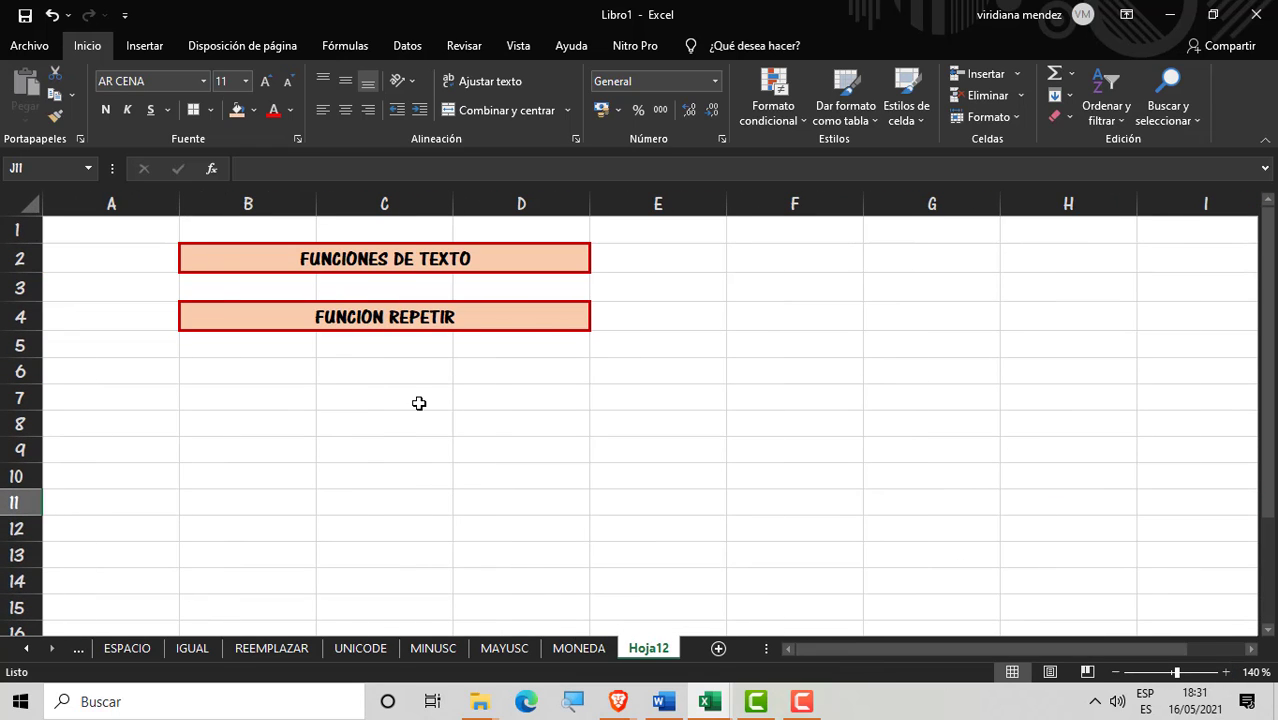
pyautogui.click(274, 400)
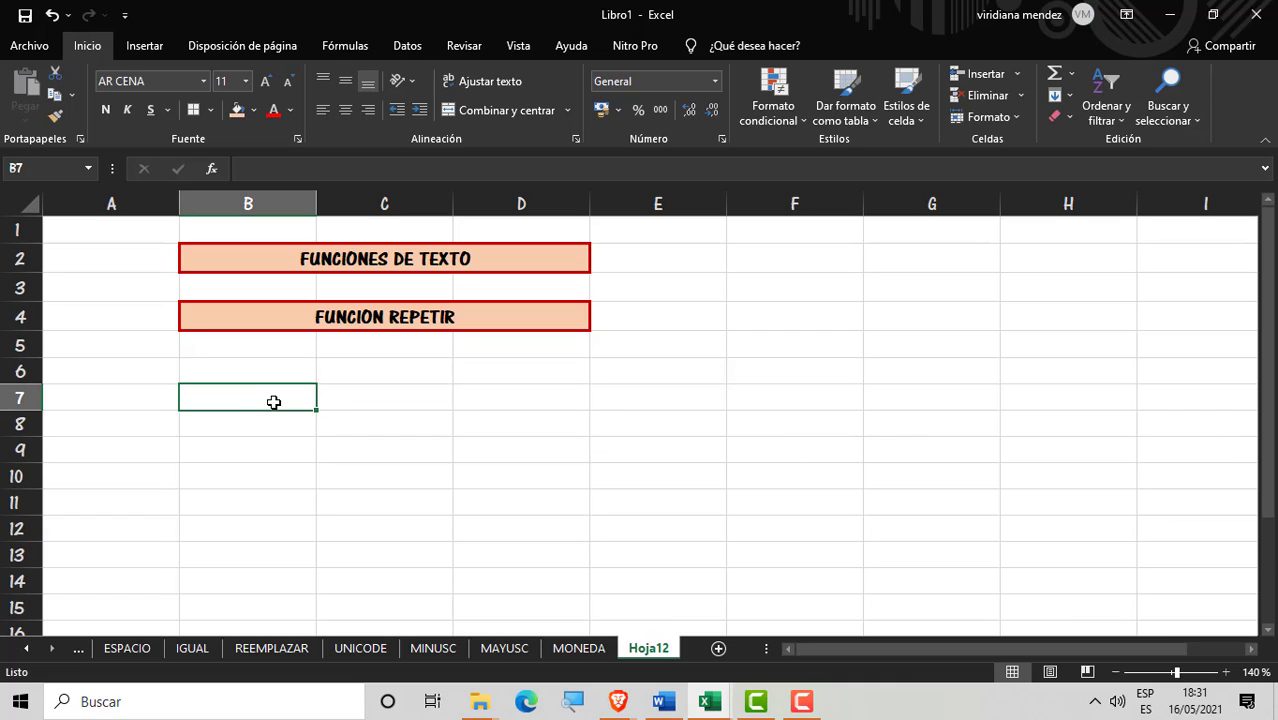
pyautogui.write('TE')
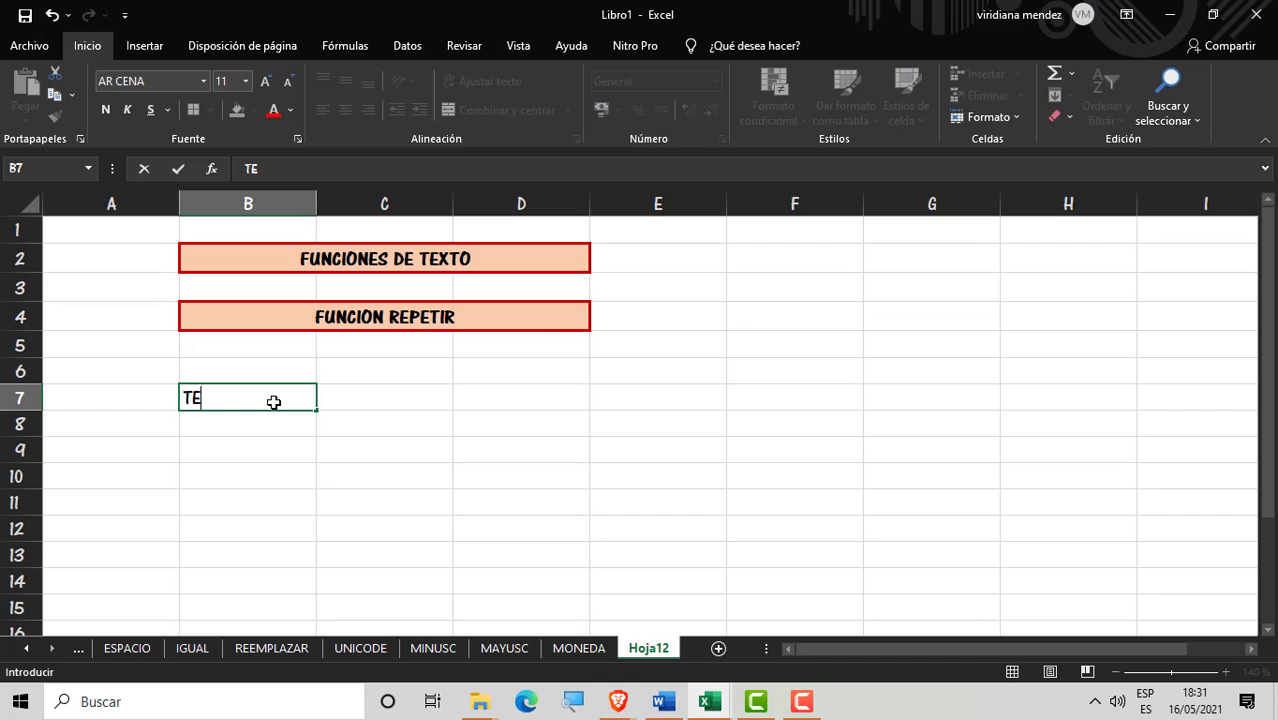
pyautogui.write('XTO')
pyautogui.press('Tab')
pyautogui.write('C')
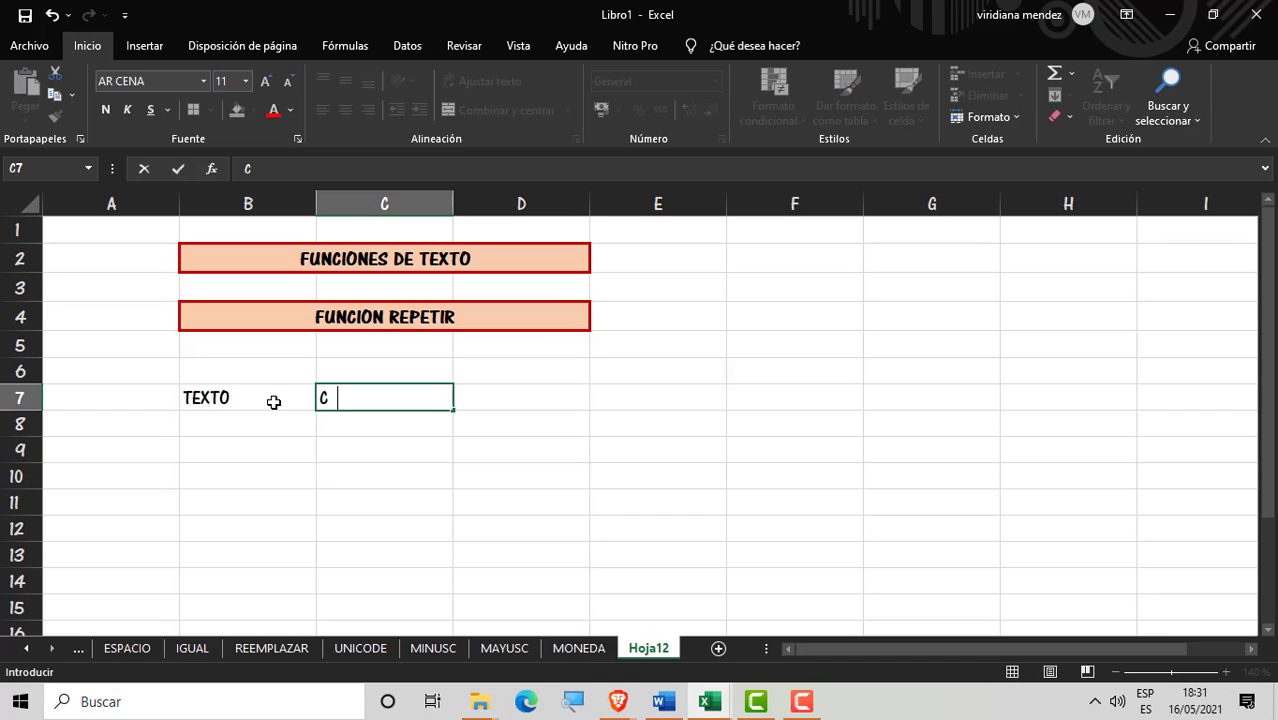
pyautogui.write('ANTIDAD')
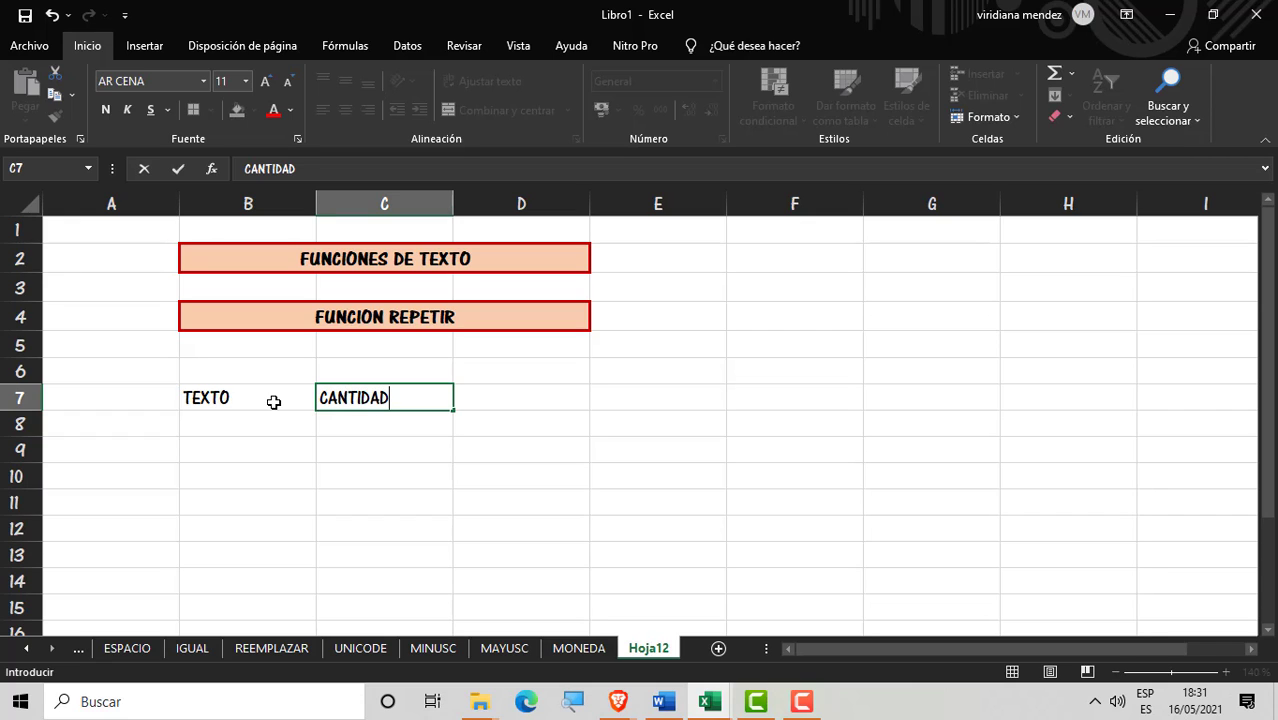
pyautogui.press('Tab')
# Step: Enter the column heading RESULTADO in D7
pyautogui.write('RE')
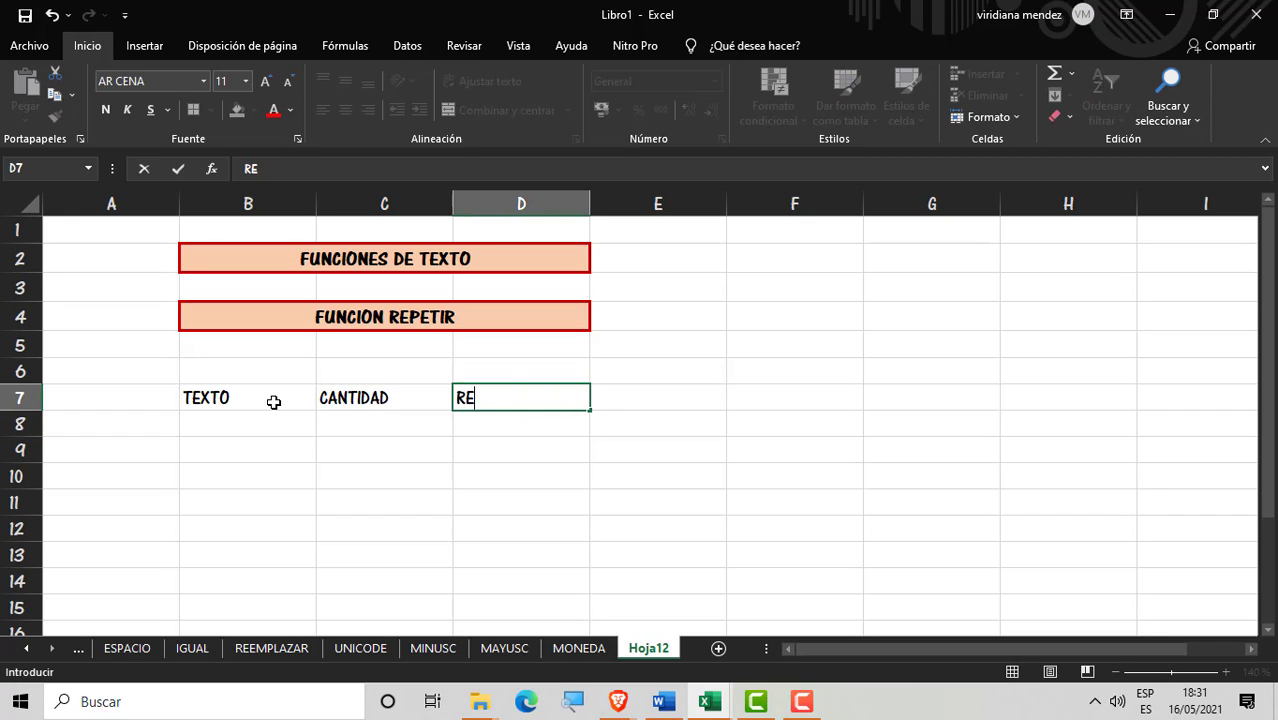
pyautogui.write('SULTDO')
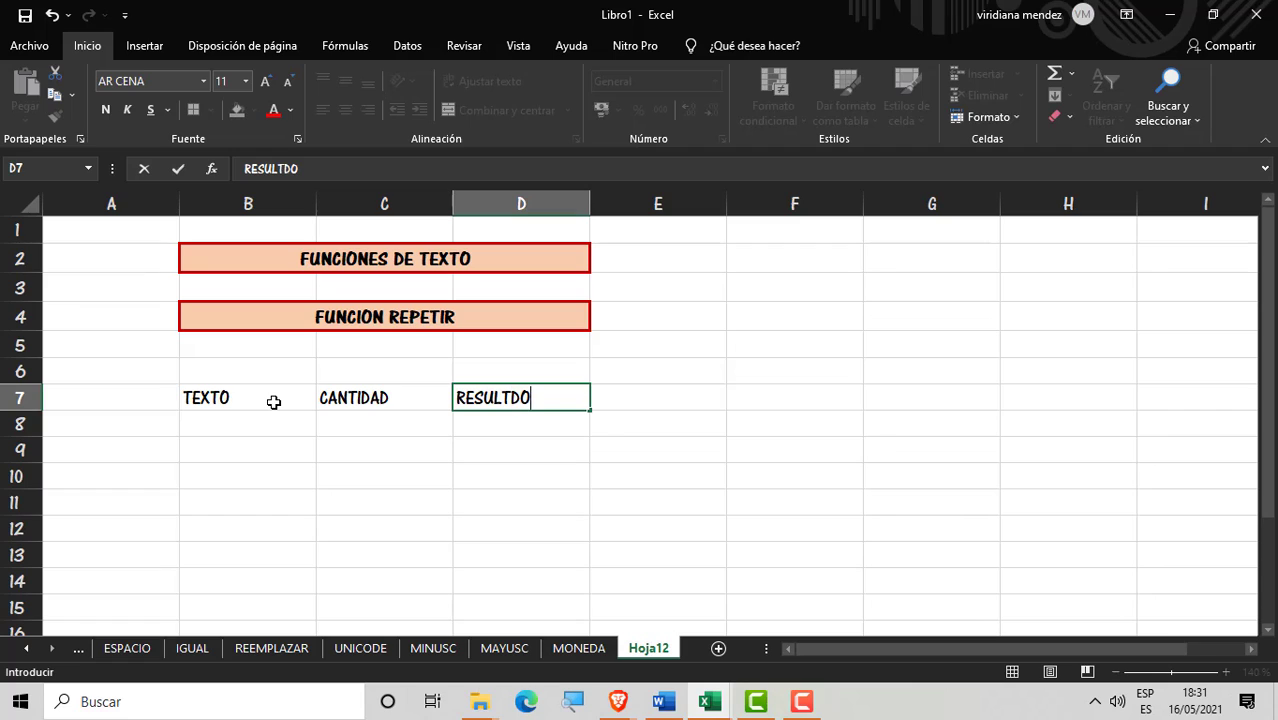
pyautogui.press('BackSpace')
pyautogui.press('BackSpace')
pyautogui.press('BackSpace')
pyautogui.write('TADO')
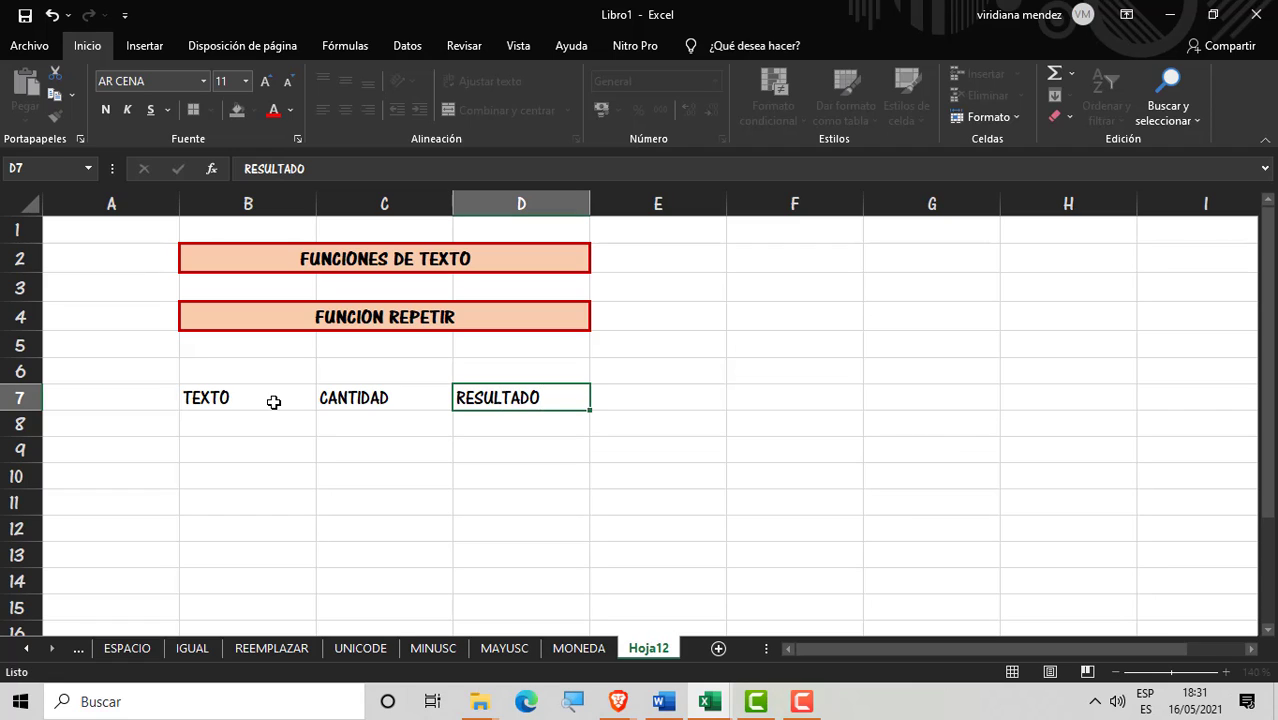
pyautogui.press('Return')
# Step: Fill the TEXTO column with the sample entries 011EXCEL, 1 and REPETIR in B8 to B10
pyautogui.click(245, 417)
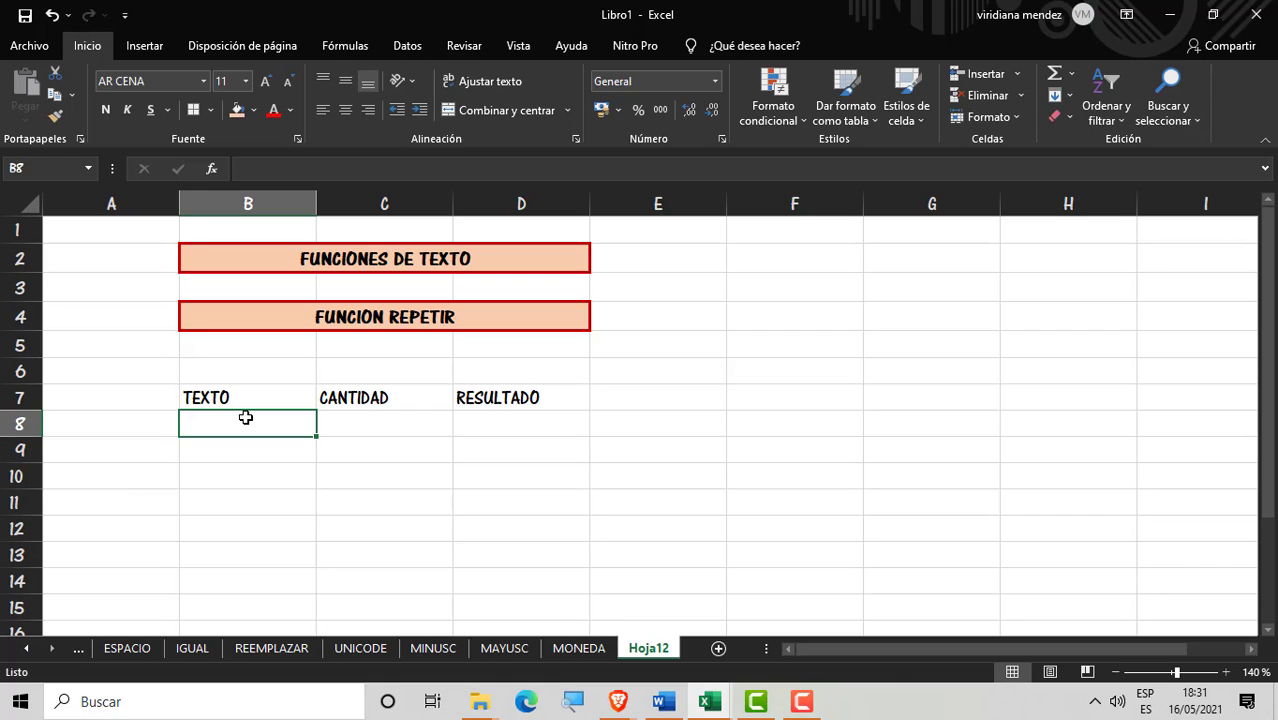
pyautogui.write('011')
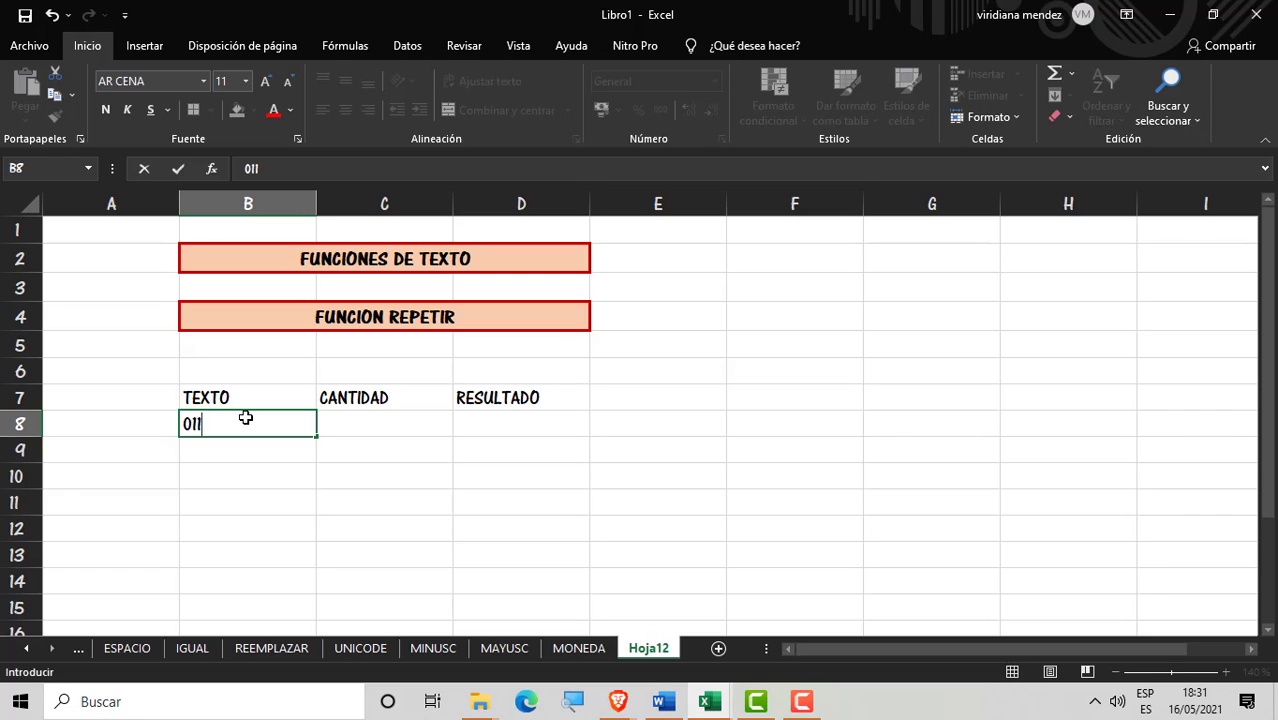
pyautogui.write('T')
pyautogui.write('EXCE')
pyautogui.write('L')
pyautogui.press('Return')
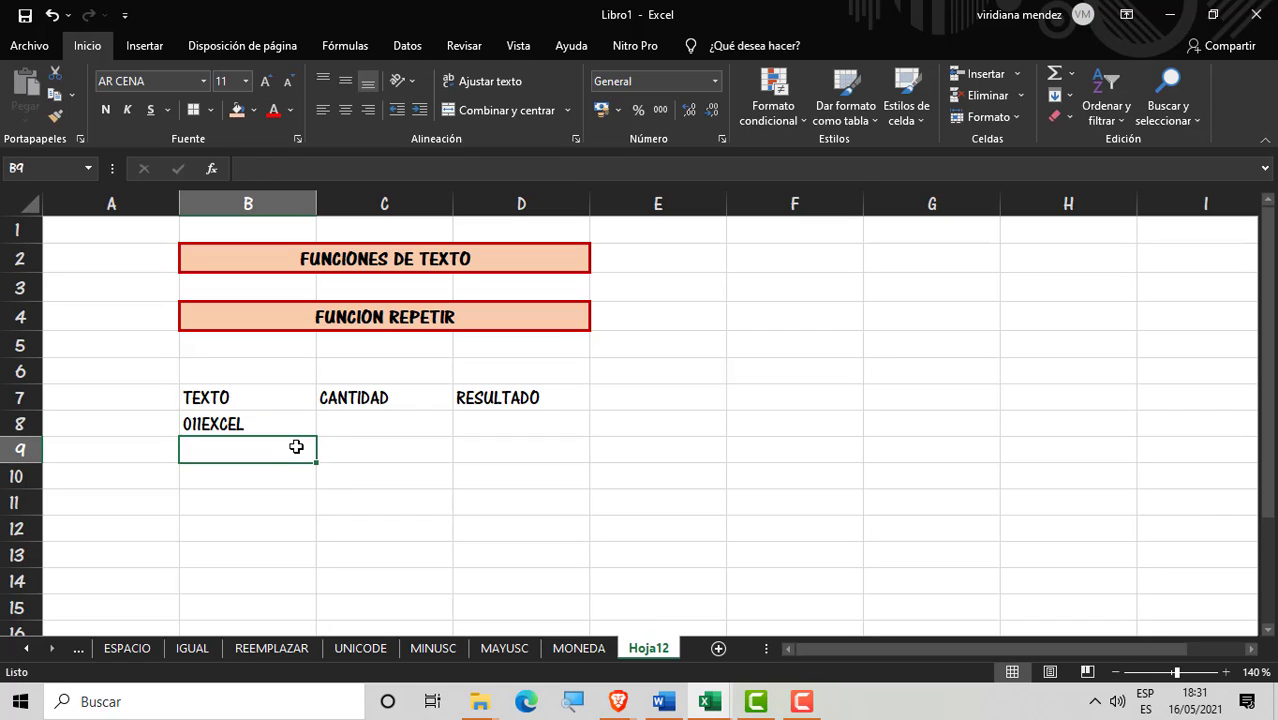
pyautogui.write('1')
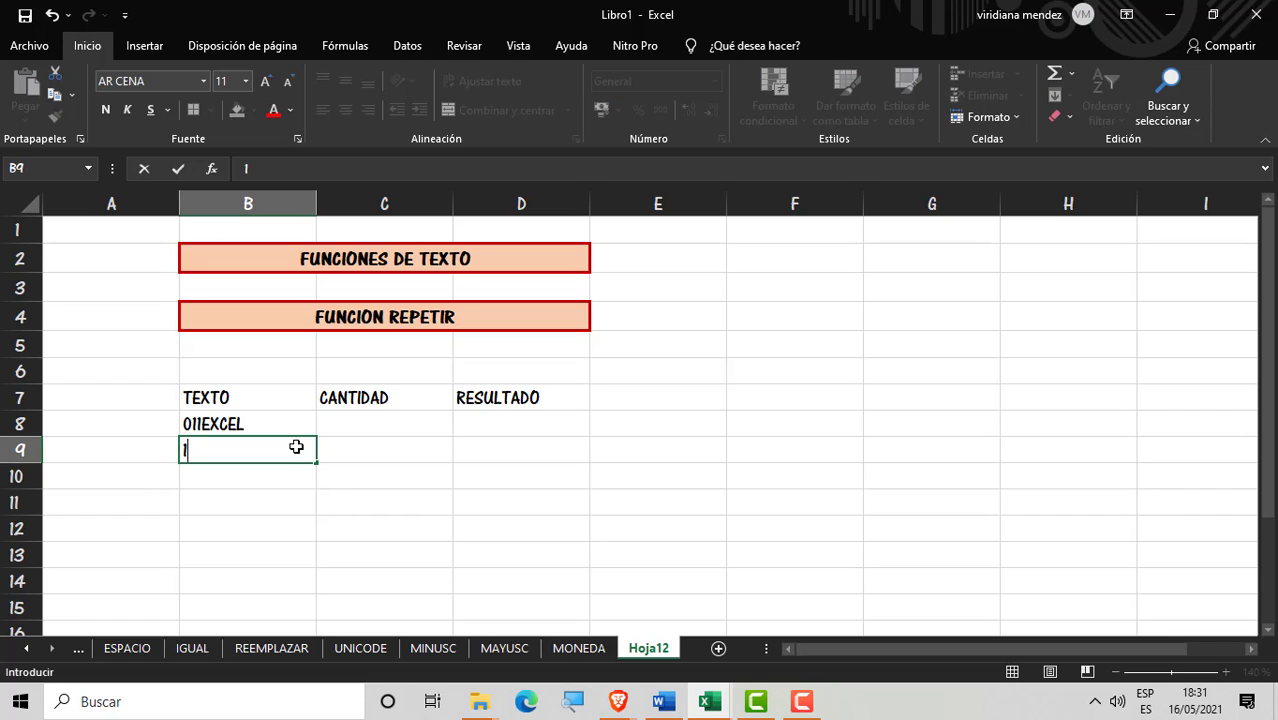
pyautogui.press('Return')
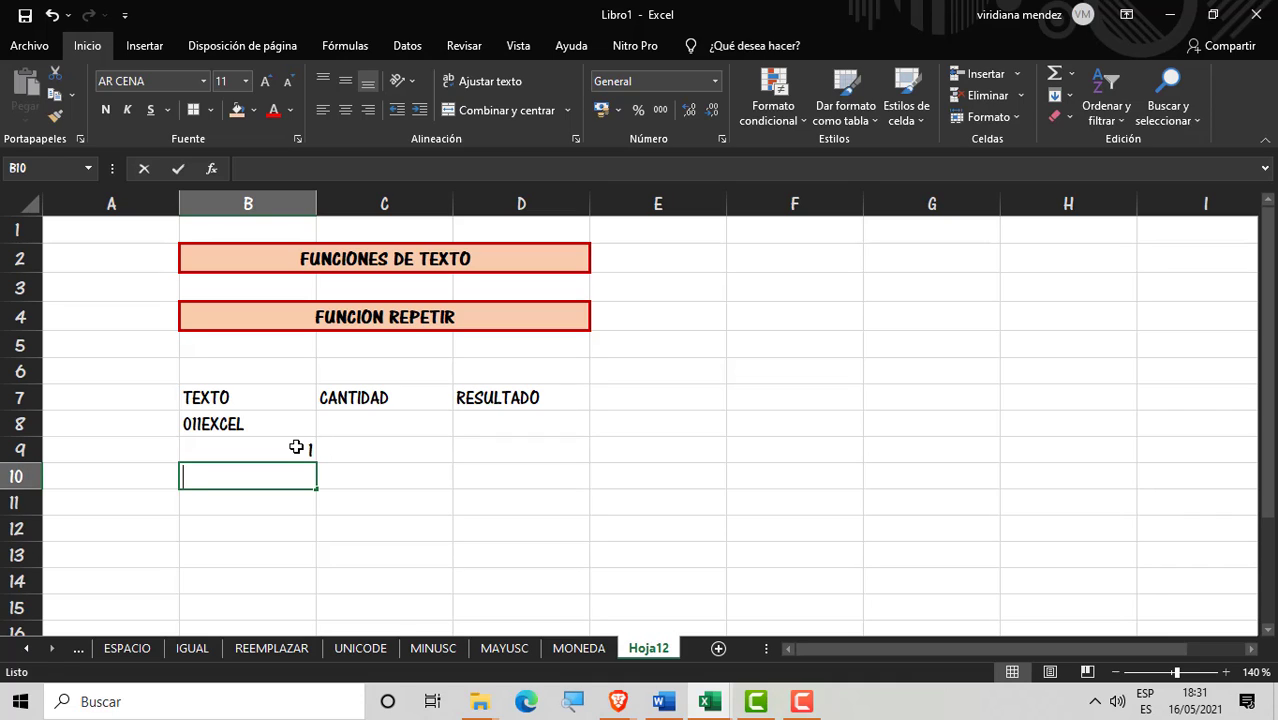
pyautogui.write('RE')
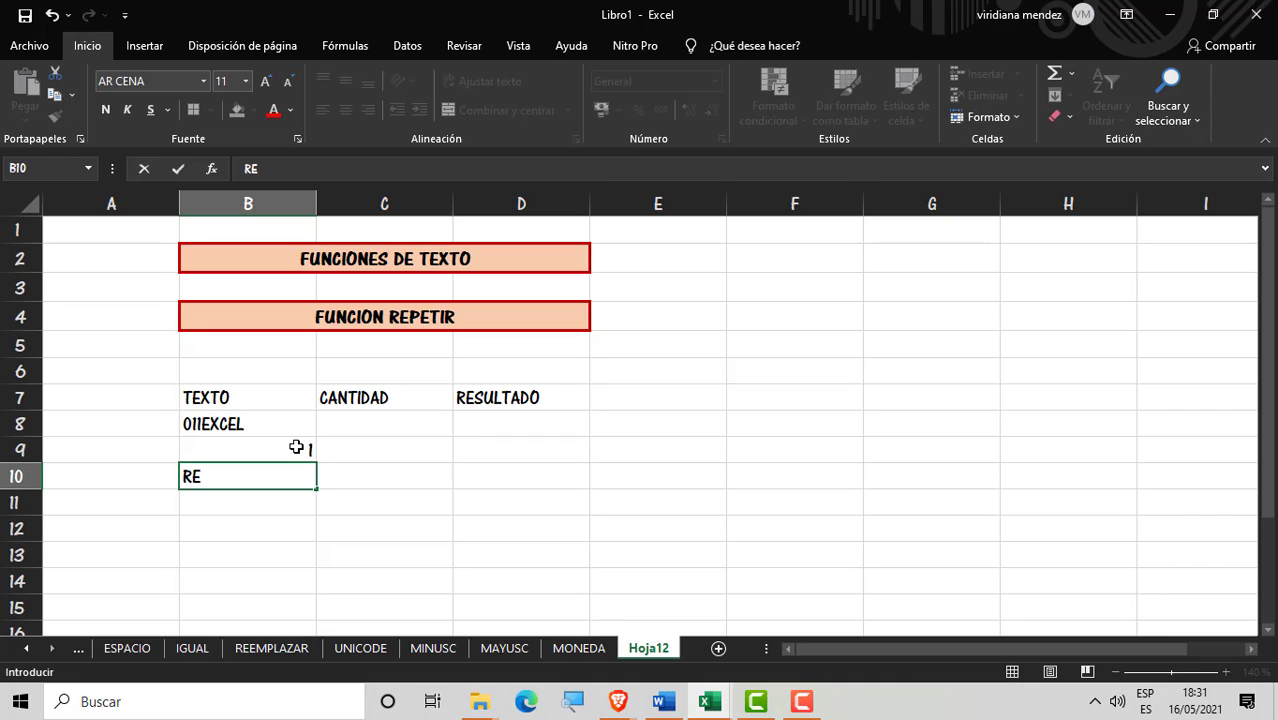
pyautogui.write('PETIR')
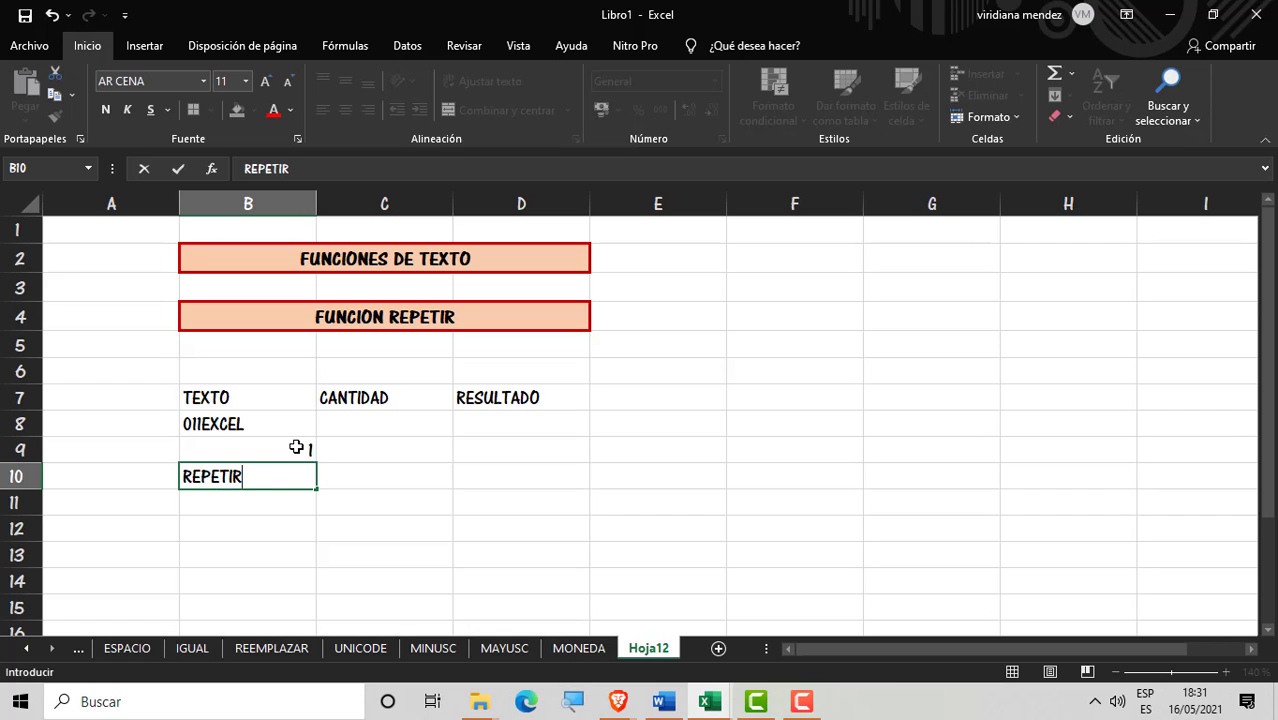
pyautogui.press('Return')
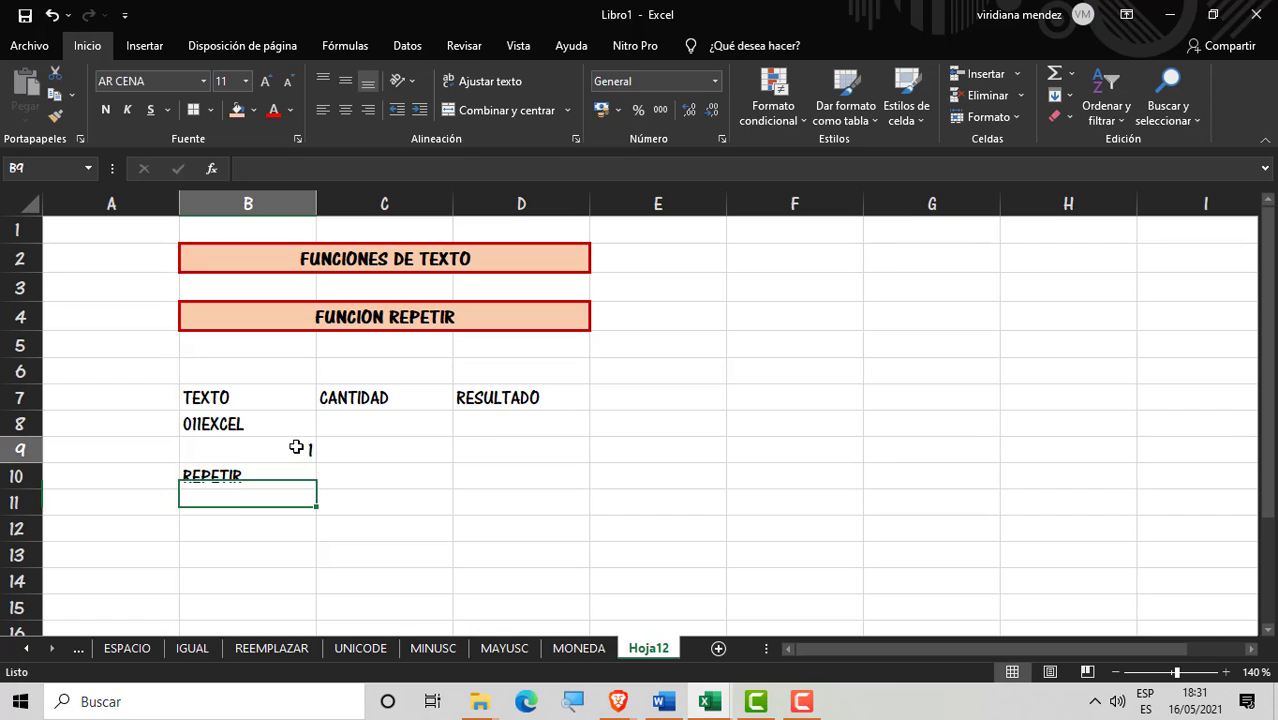
# Step: Enter the formula =REPETIR(B8;C8) in D8, with B8 as the text and C8 as the number of repetitions
pyautogui.click(296, 447)
pyautogui.click(425, 405)
pyautogui.click(508, 430)
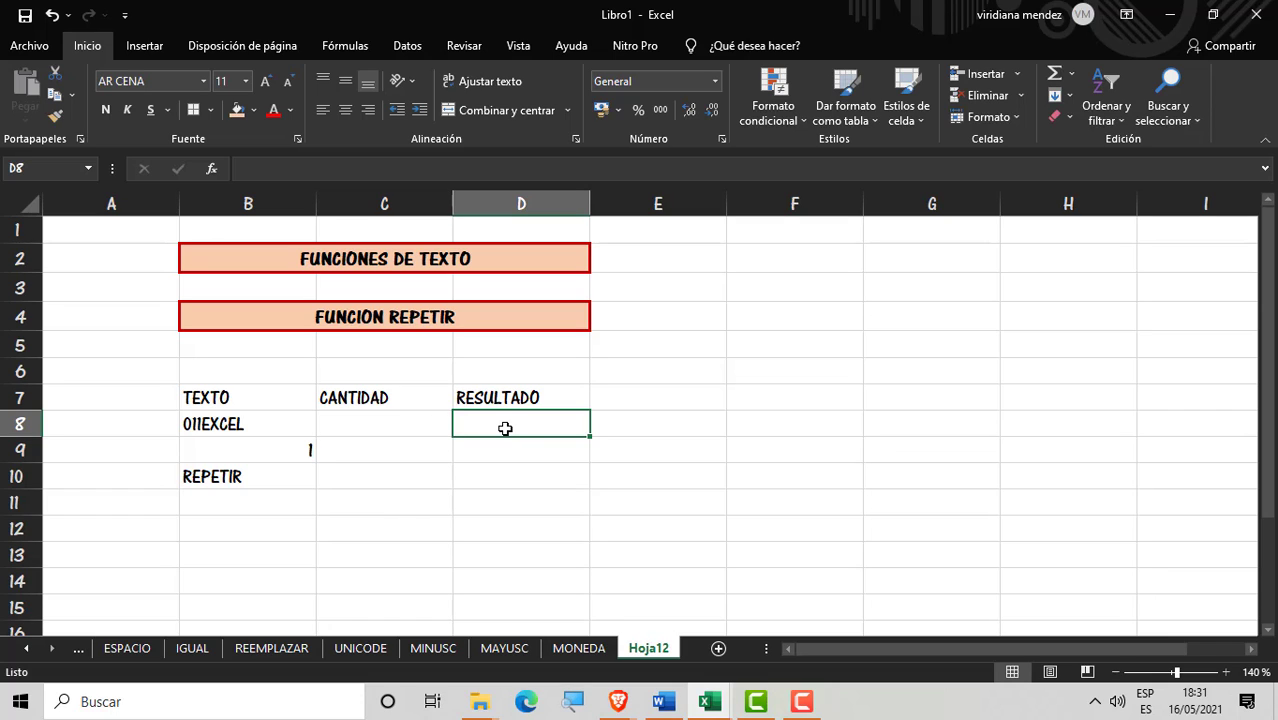
pyautogui.write('=')
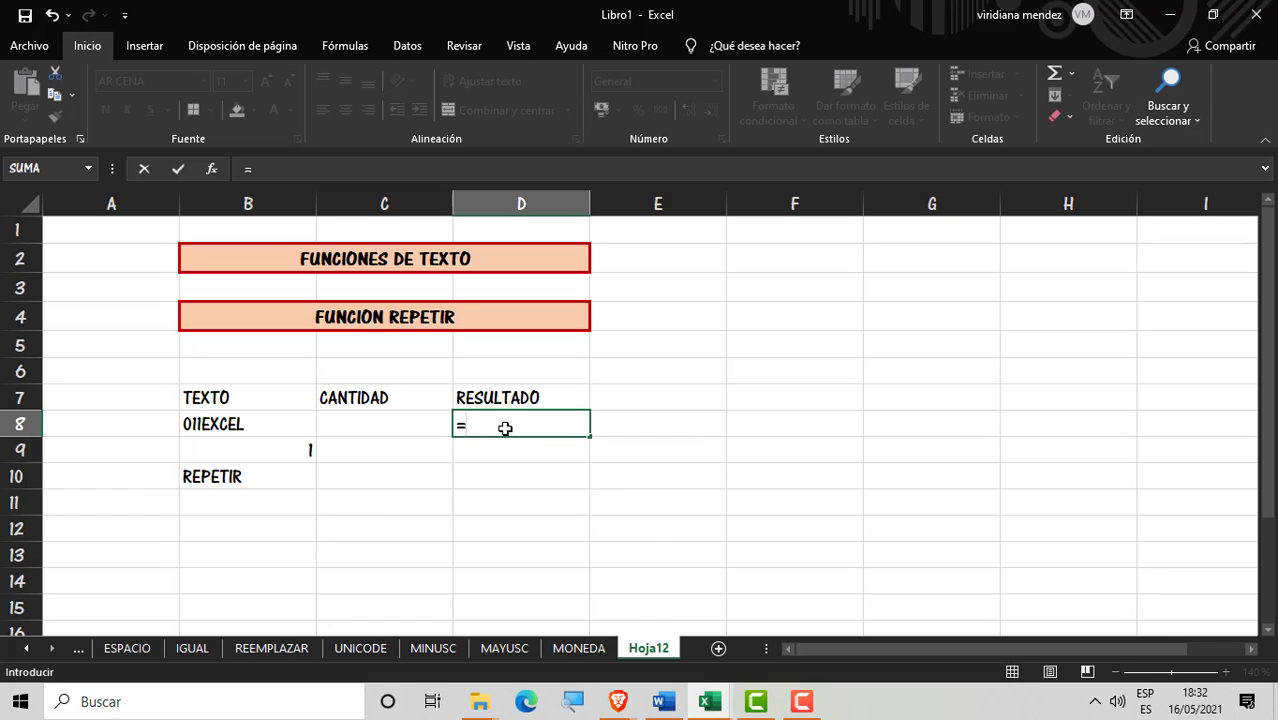
pyautogui.write('RE')
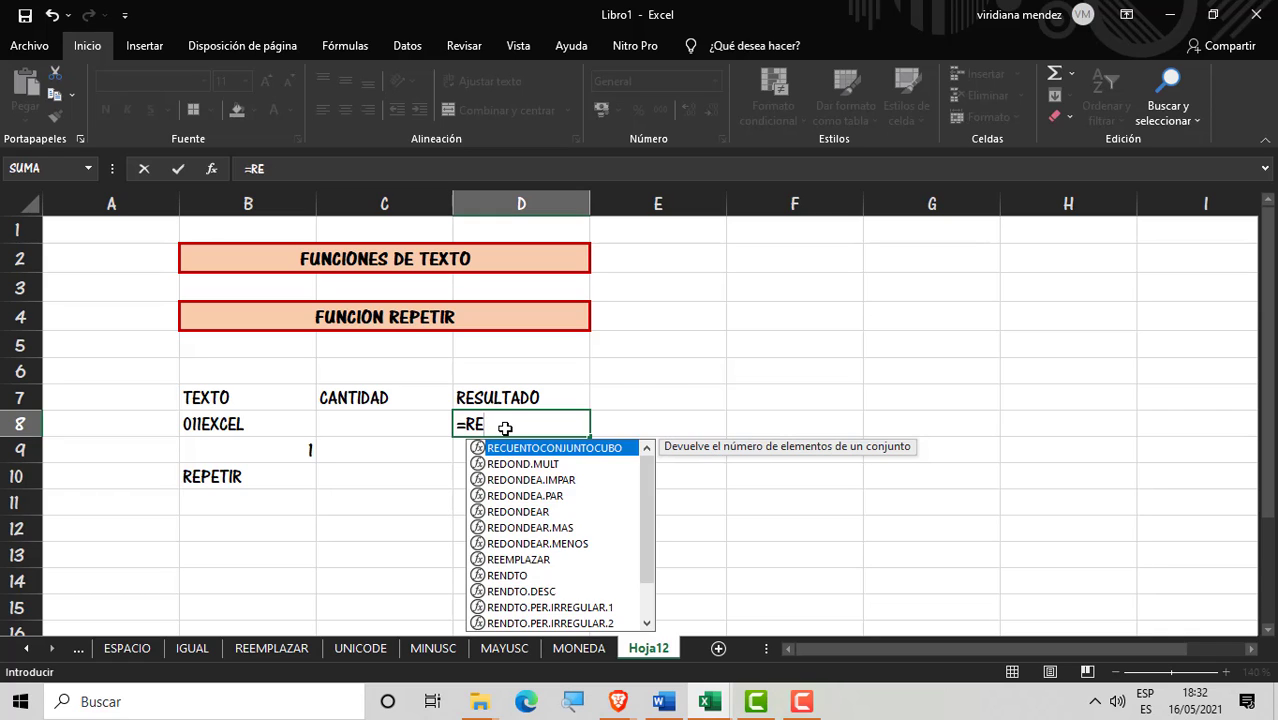
pyautogui.write('P')
pyautogui.doubleClick(506, 446)
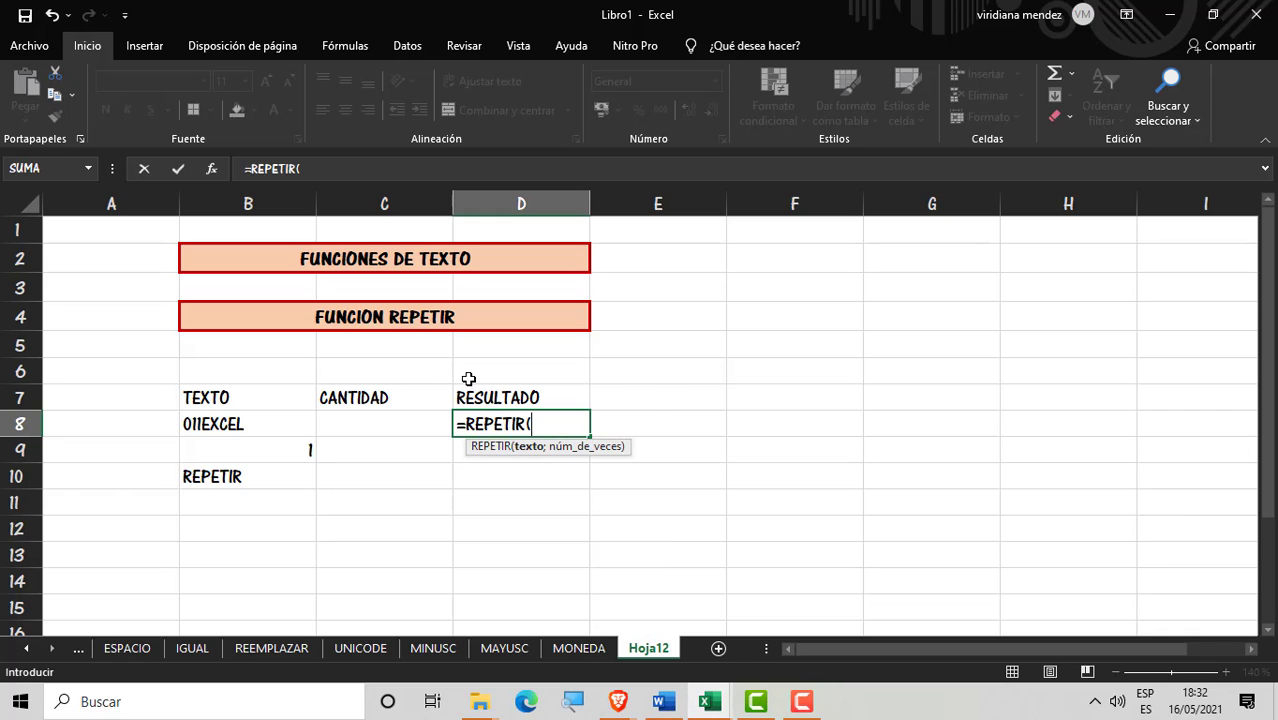
pyautogui.click(238, 425)
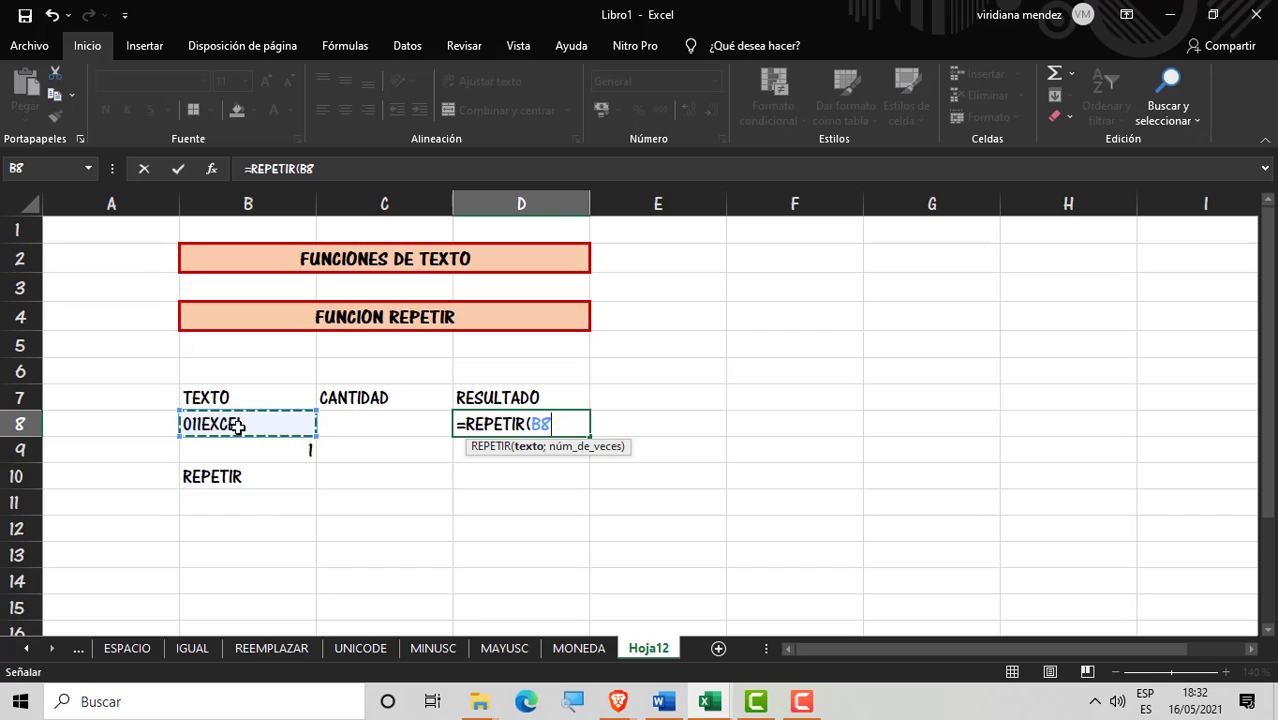
pyautogui.write(';')
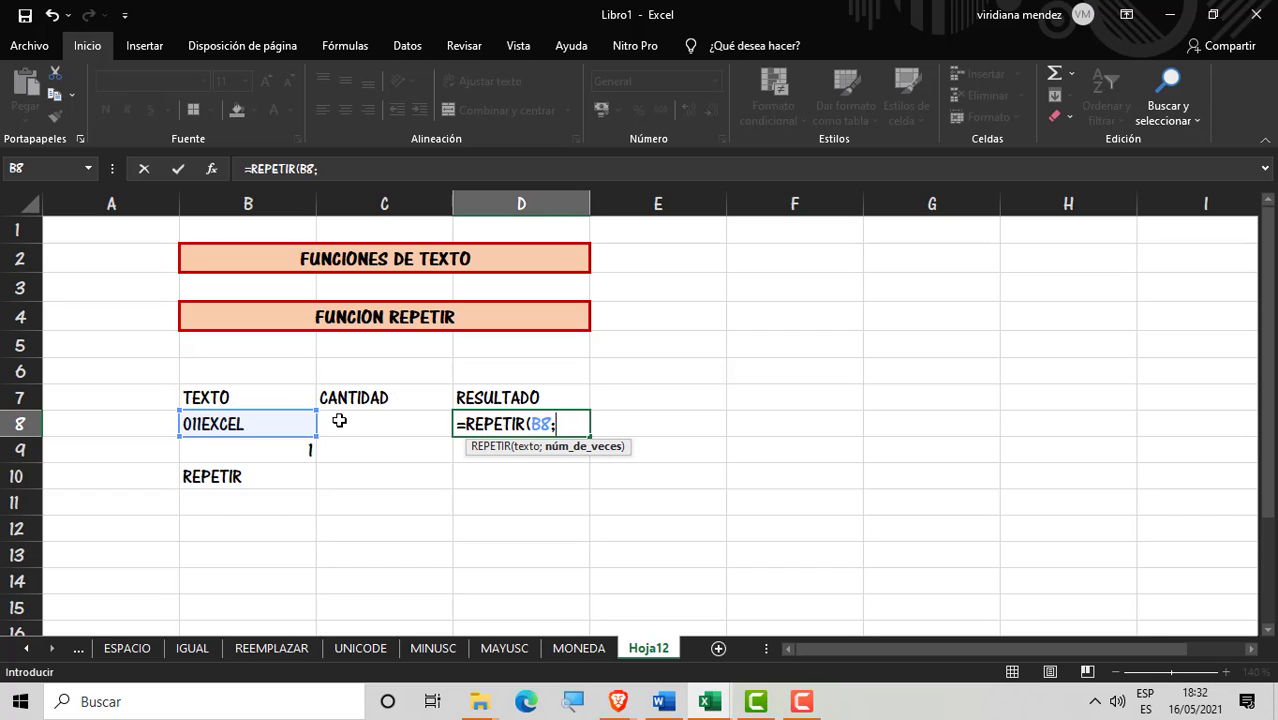
pyautogui.click(378, 418)
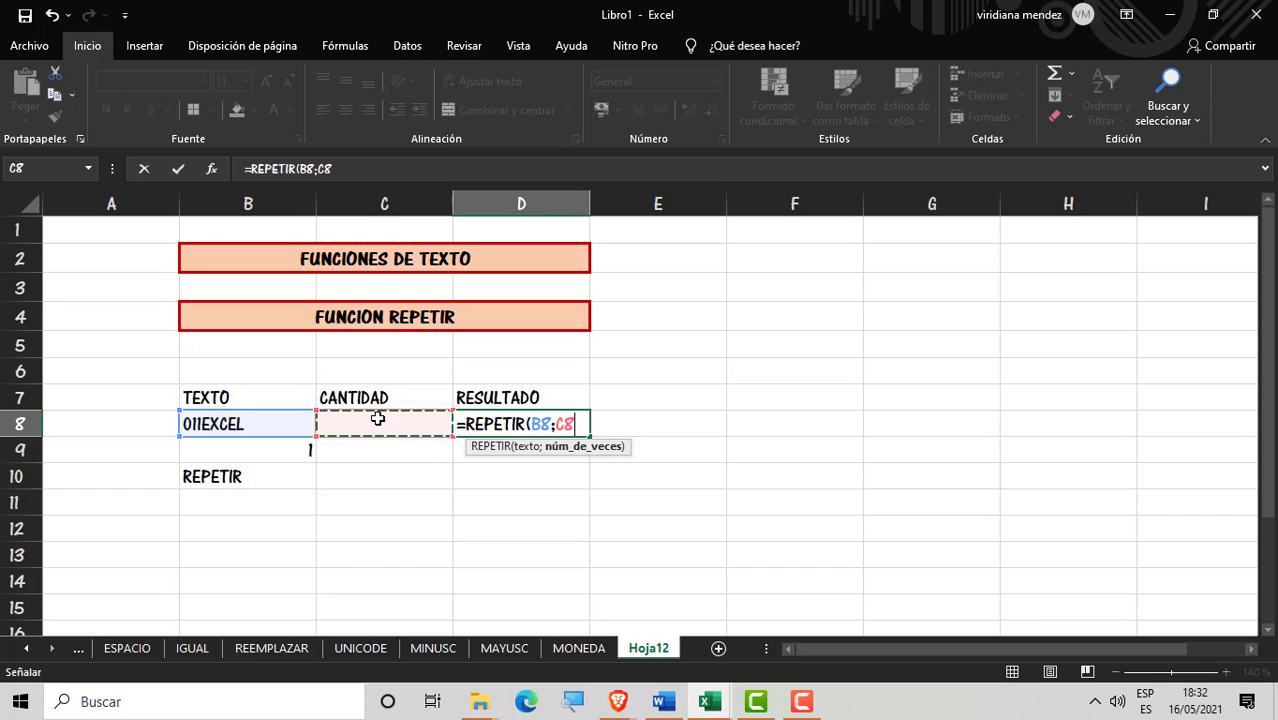
pyautogui.press('Return')
pyautogui.click(378, 418)
pyautogui.click(528, 430)
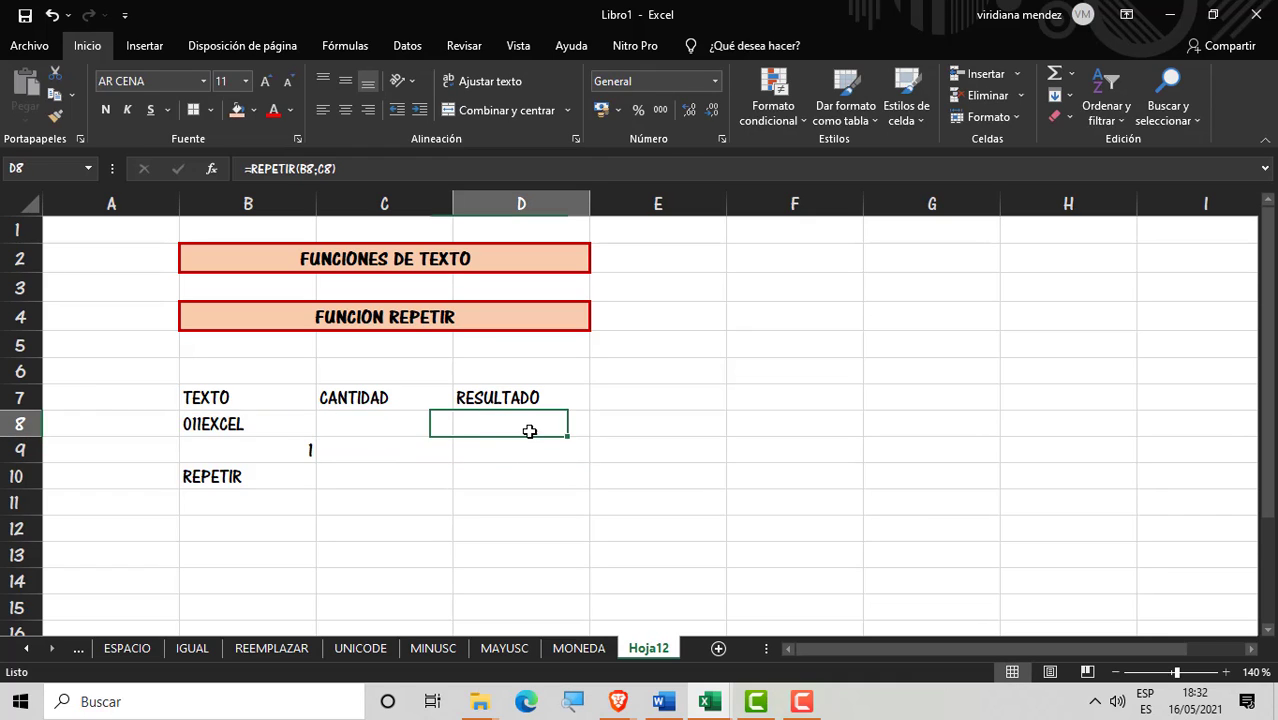
pyautogui.click(432, 420)
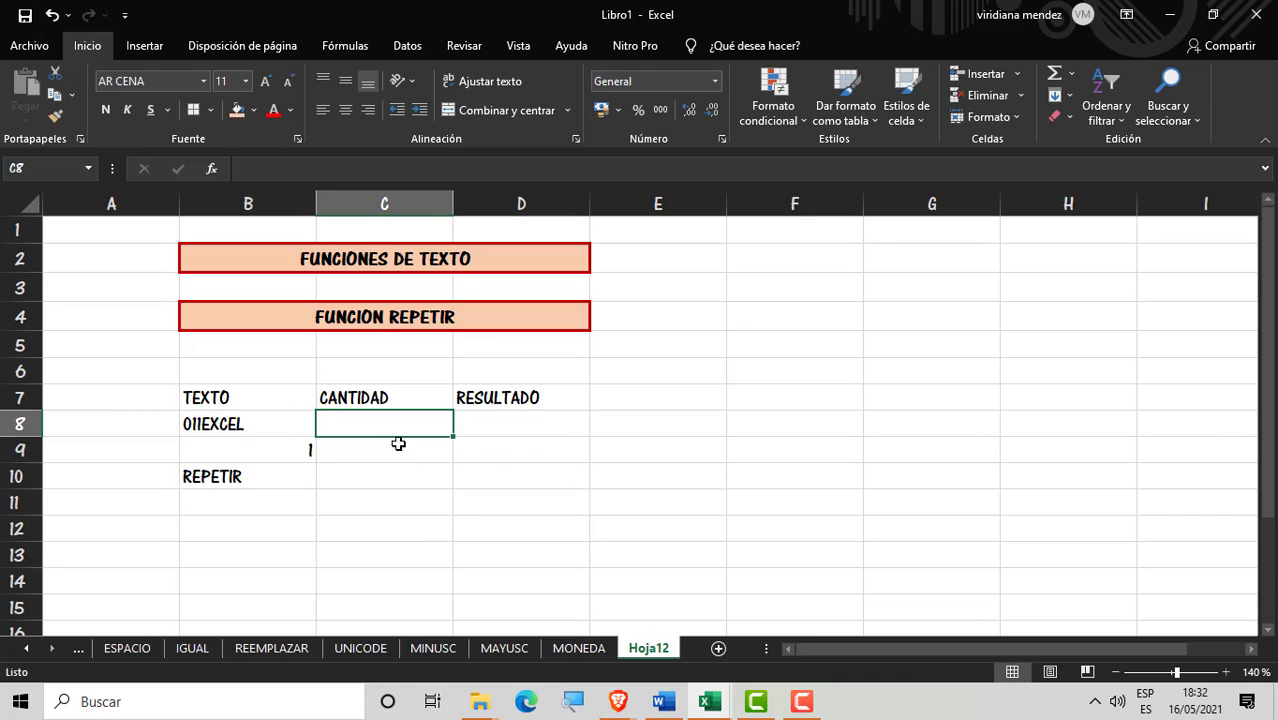
# Step: Try the repetition quantities 1 and 2 in C8
pyautogui.write('1')
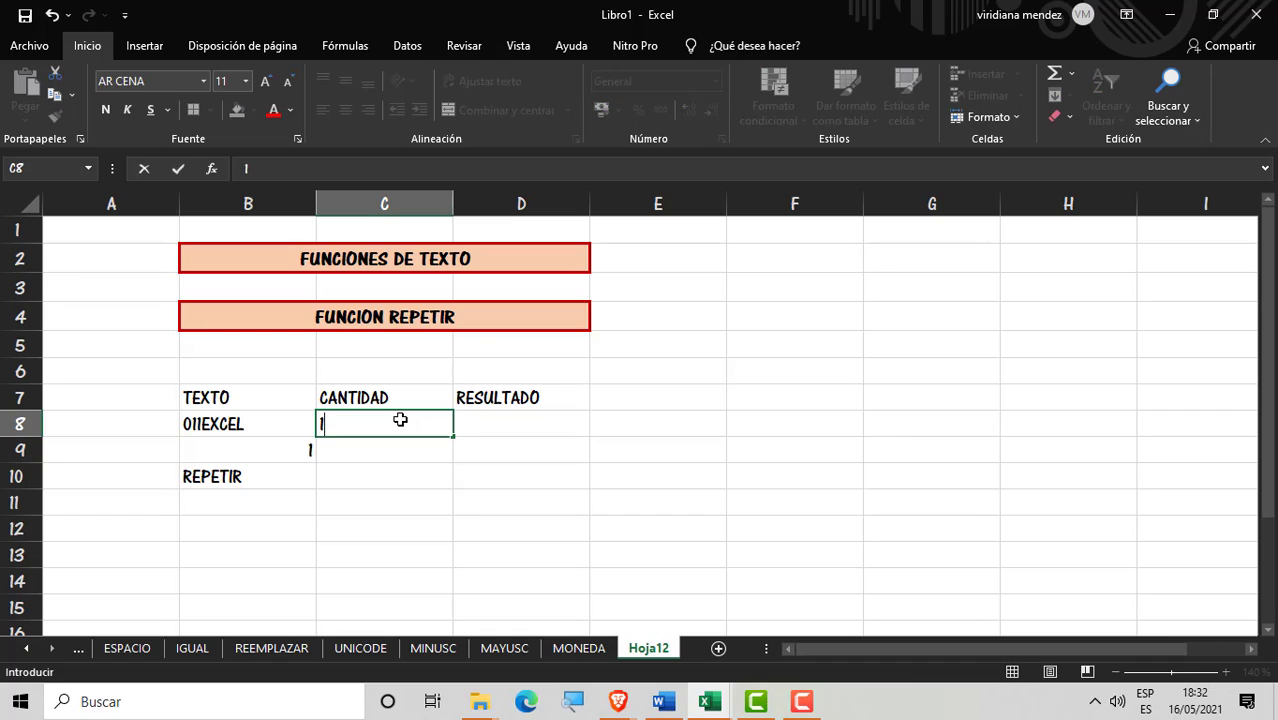
pyautogui.press('Return')
pyautogui.click(400, 419)
pyautogui.write('2')
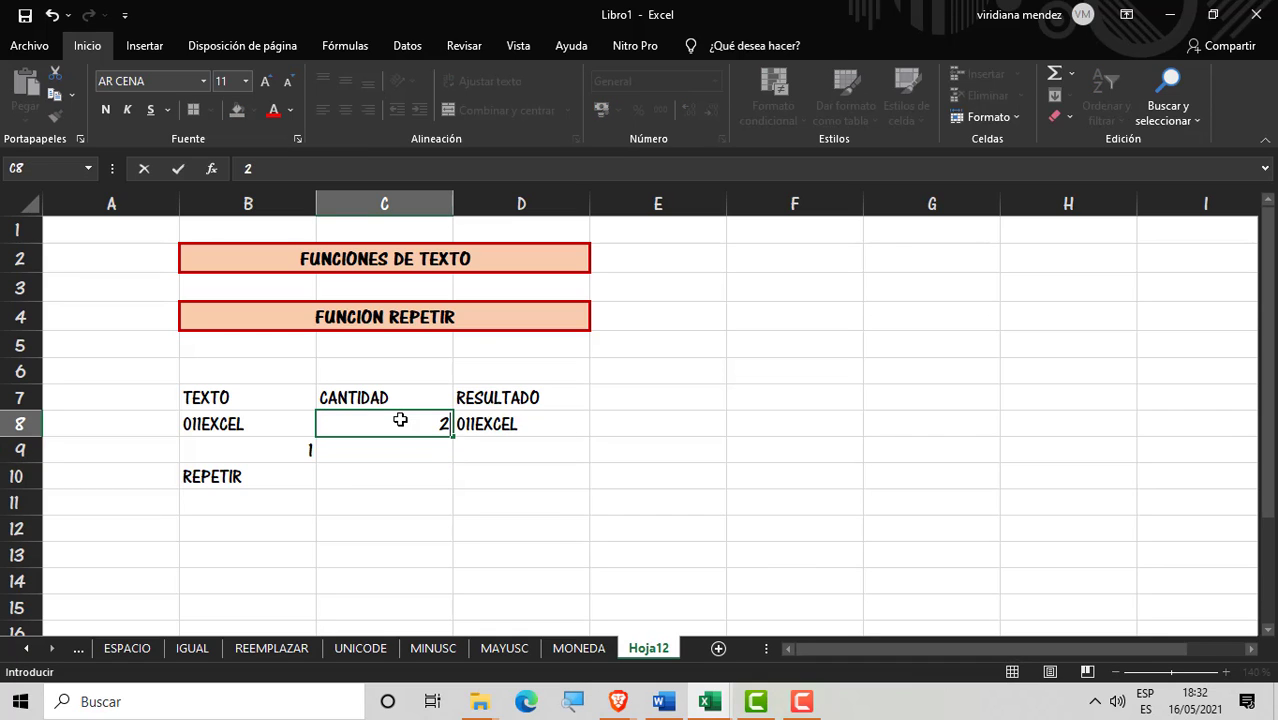
pyautogui.press('Return')
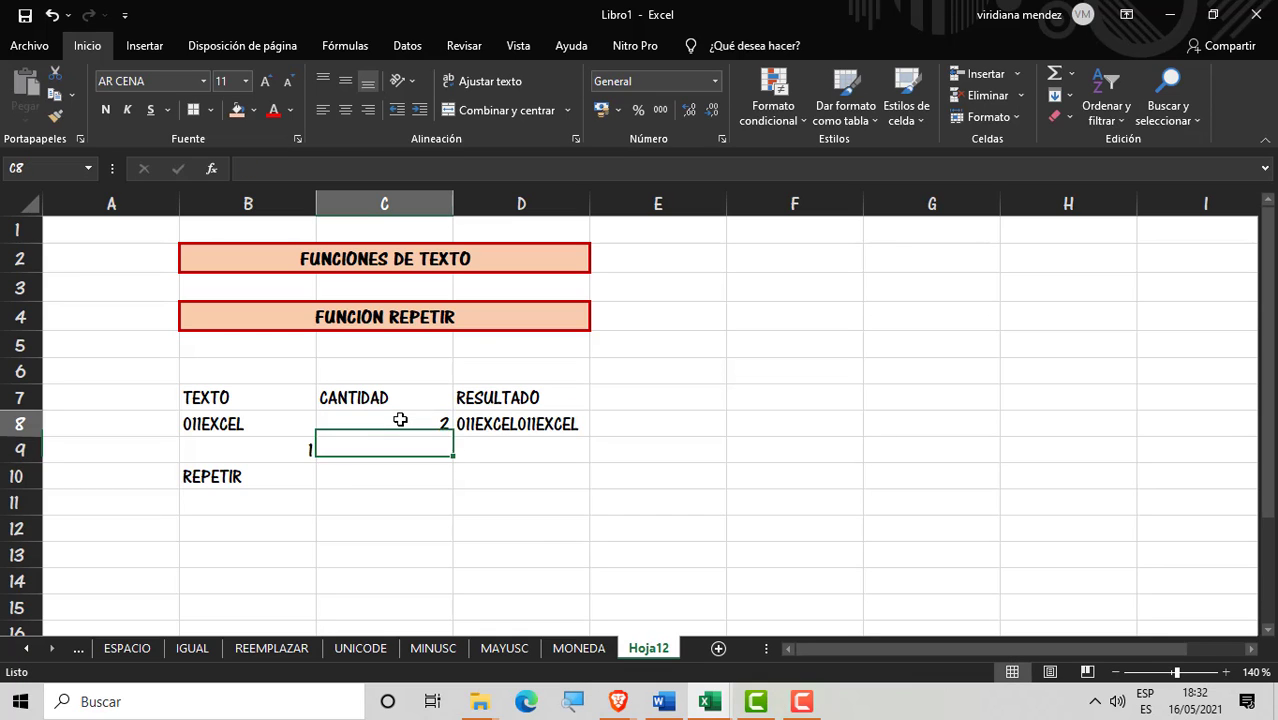
# Step: Set the quantity in C8 to 3 and enter 10 in C9
pyautogui.click(400, 419)
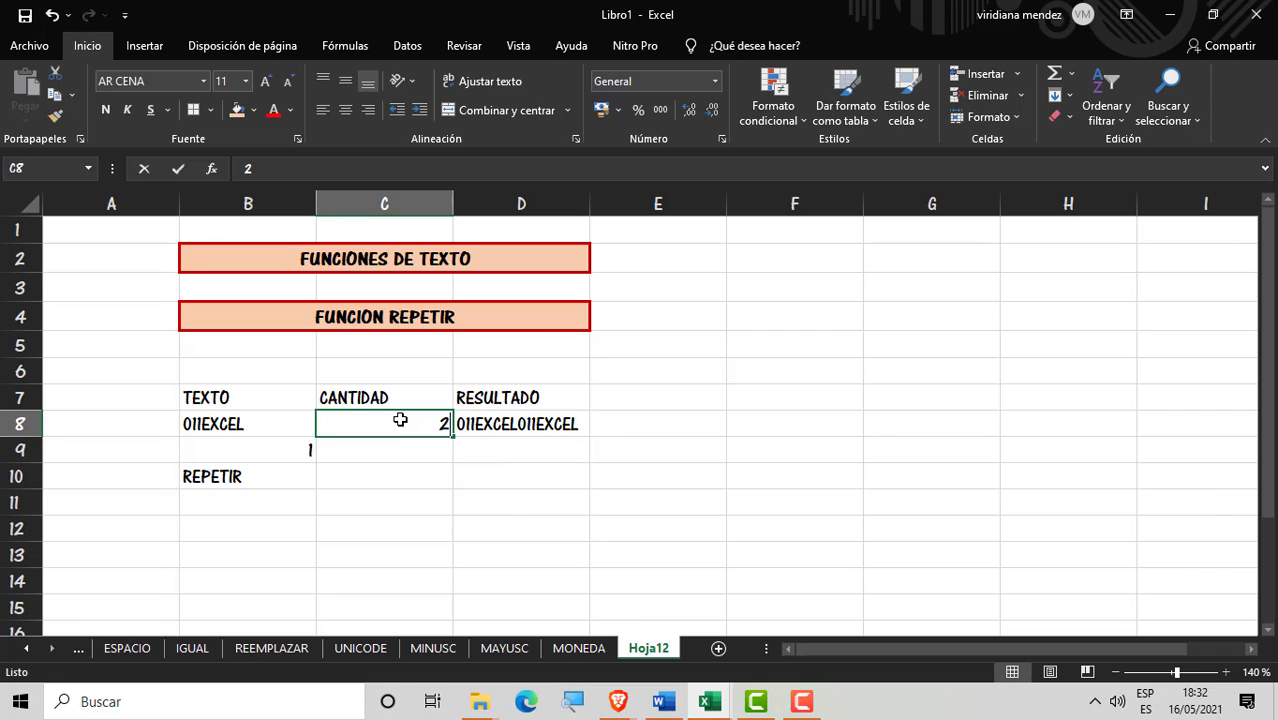
pyautogui.write('3')
pyautogui.press('Return')
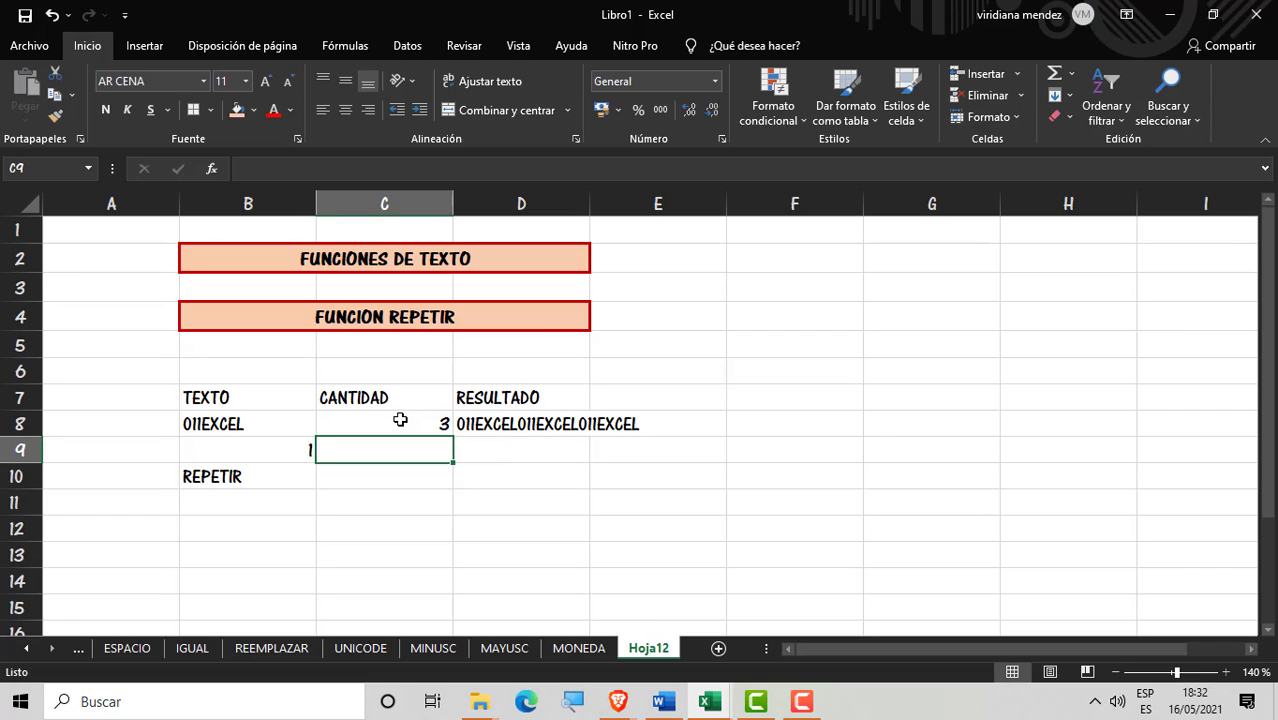
pyautogui.write('10')
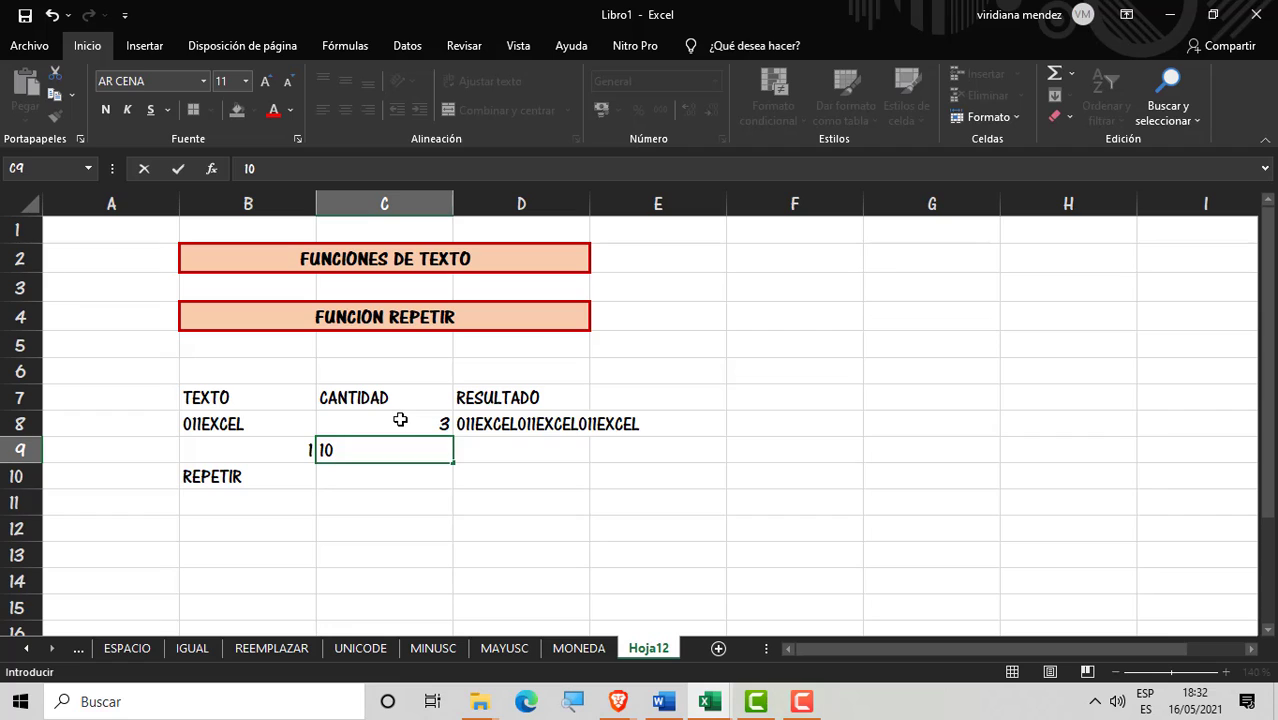
pyautogui.press('Return')
pyautogui.press('Up')
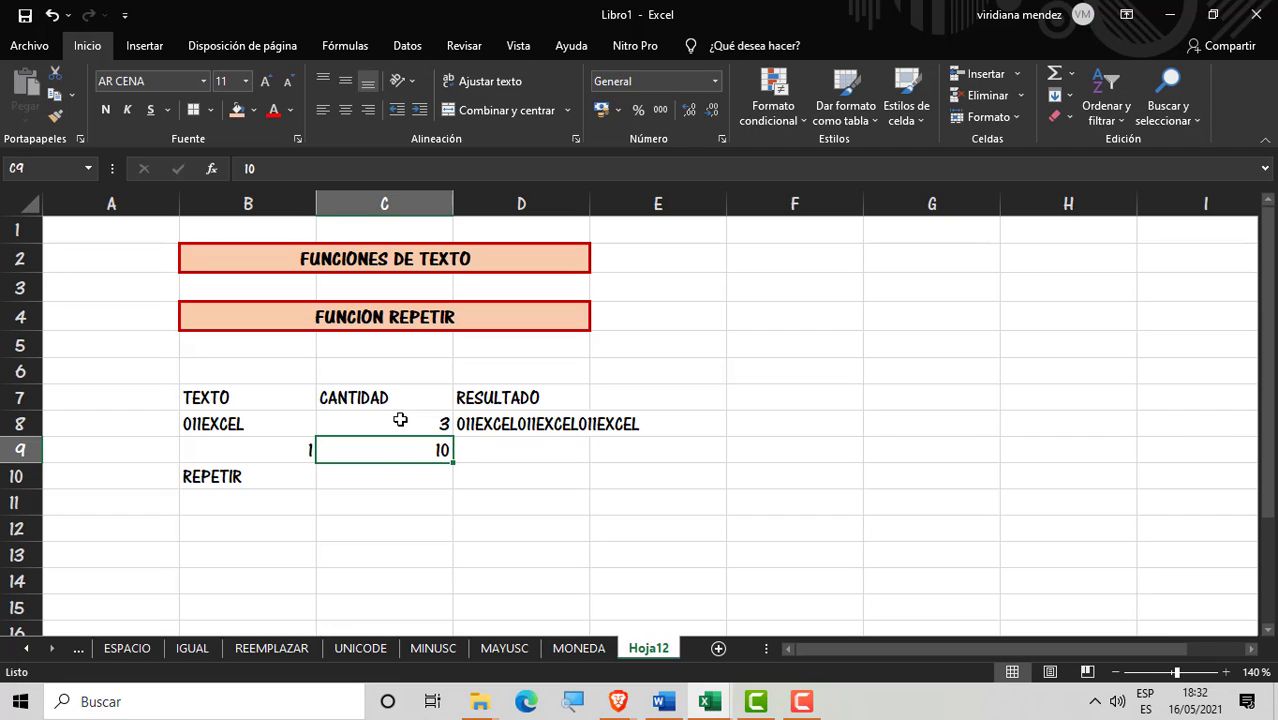
# Step: Copy the REPETIR formula from D8 down through D10
pyautogui.click(558, 416)
pyautogui.moveTo(588, 436); pyautogui.dragTo(582, 494)
pyautogui.click(401, 477)
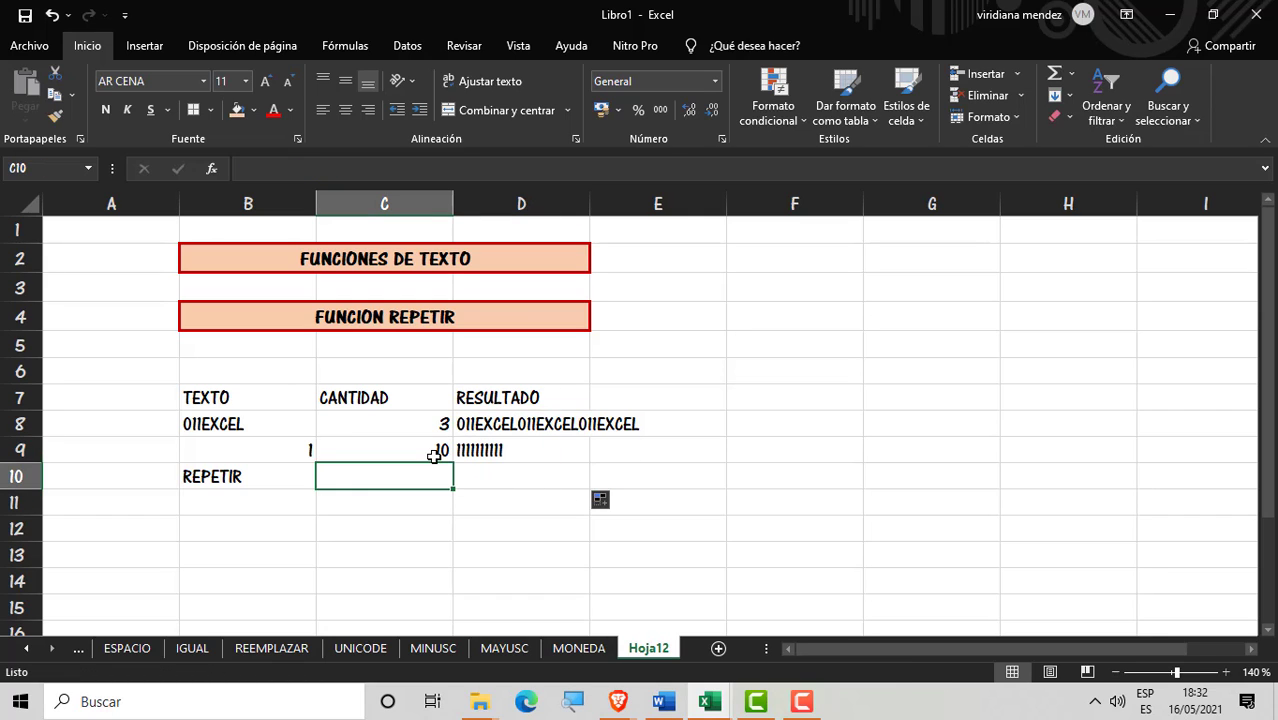
# Step: Change the quantity in C9 to 100 and enter 5 in C10
pyautogui.click(434, 451)
pyautogui.doubleClick(434, 451)
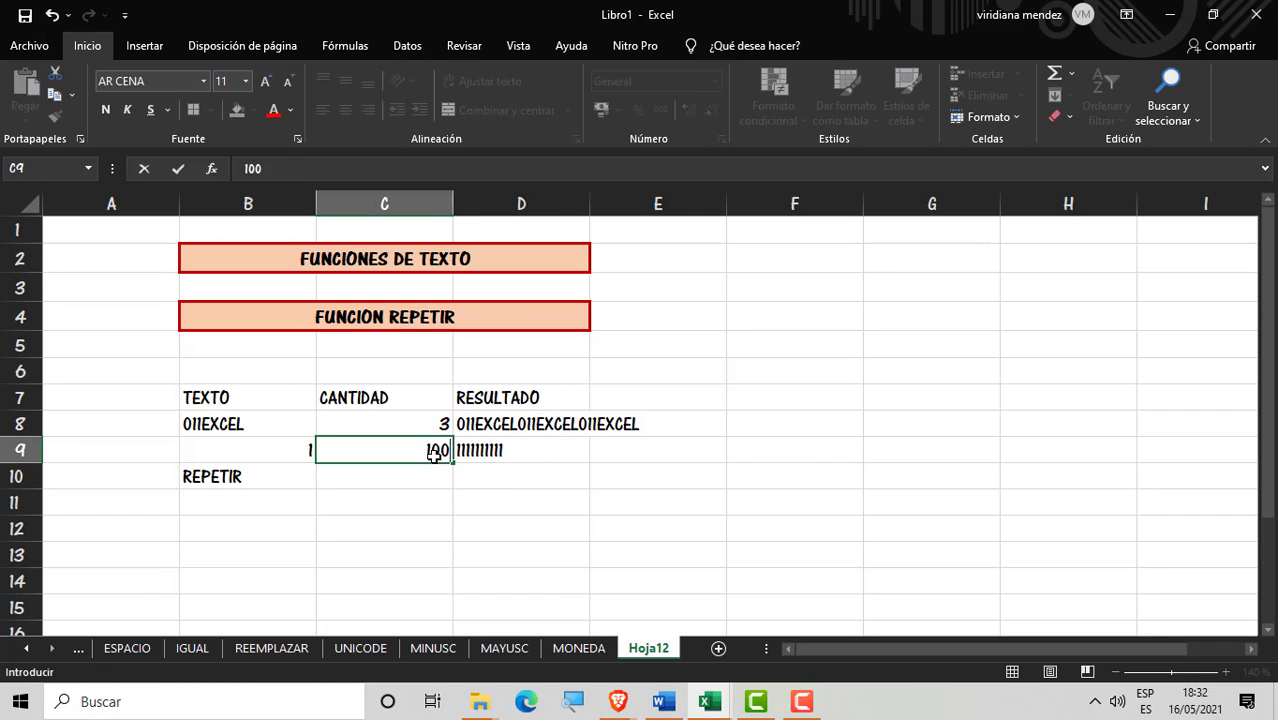
pyautogui.write('0')
pyautogui.press('Return')
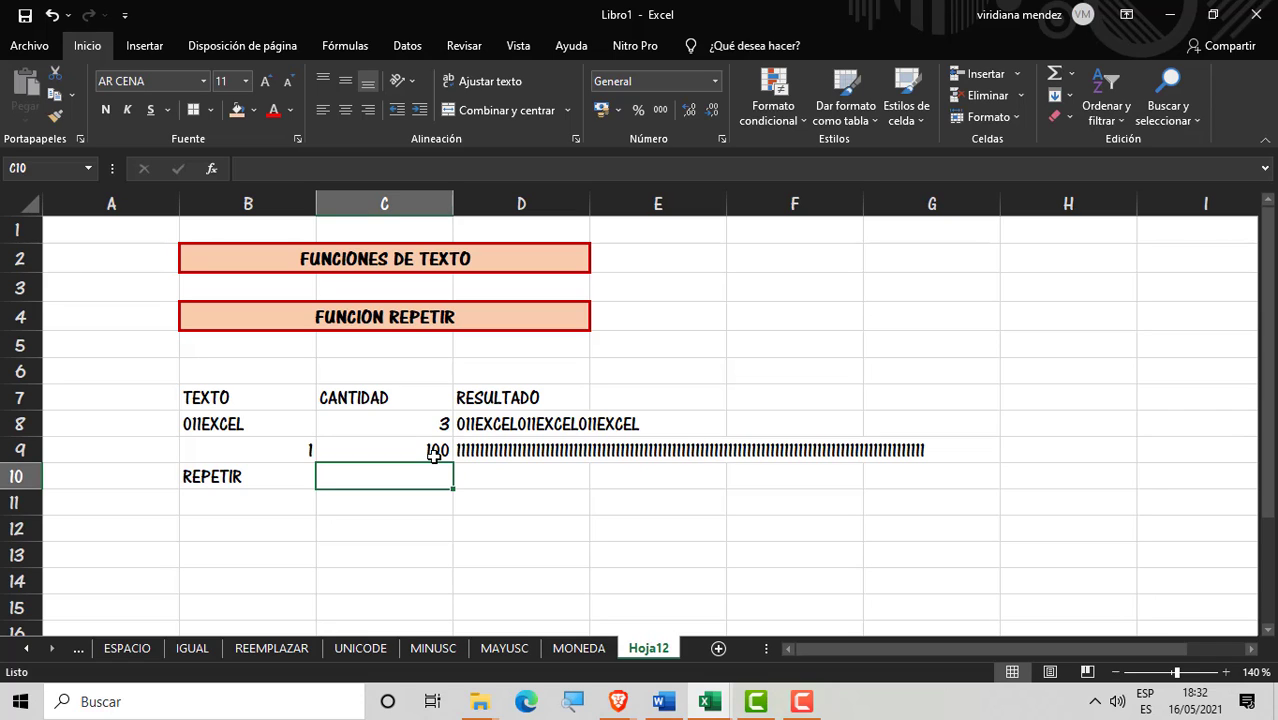
pyautogui.write('5')
pyautogui.press('Return')
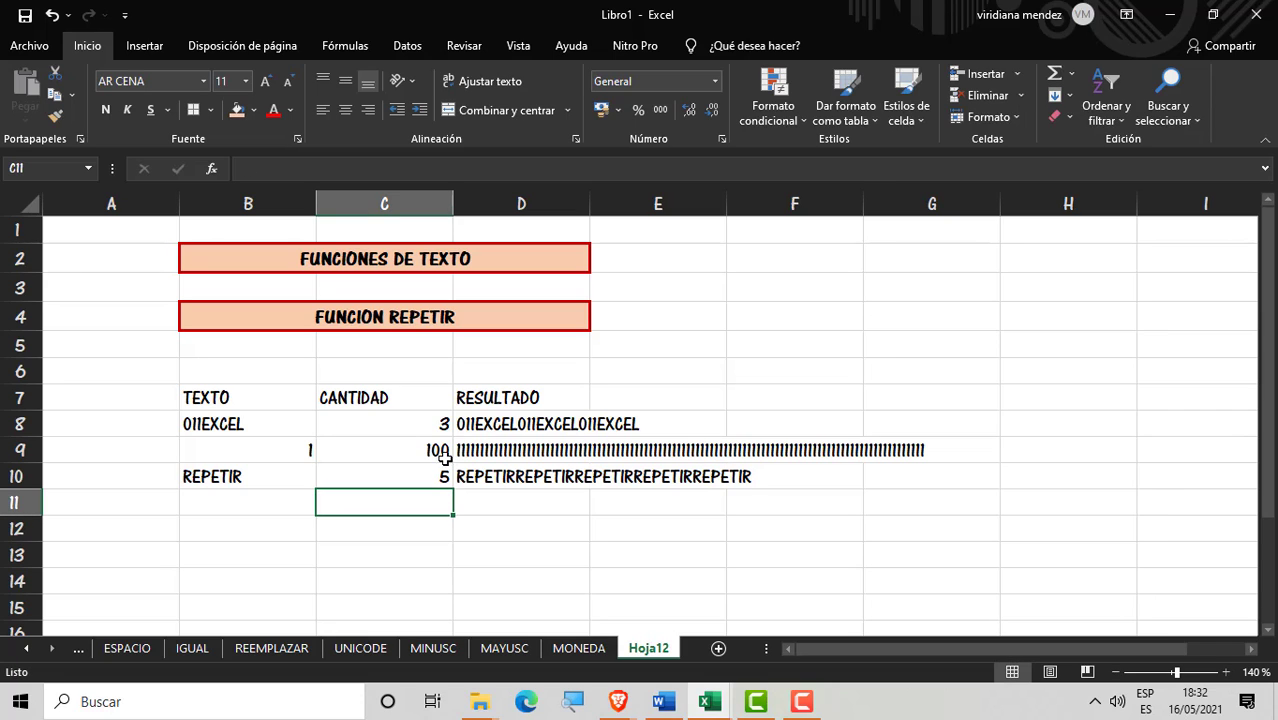
# Step: Add a trailing space to the text REPETIR in B10 so its repetitions are separated
pyautogui.click(256, 474)
pyautogui.doubleClick(256, 474)
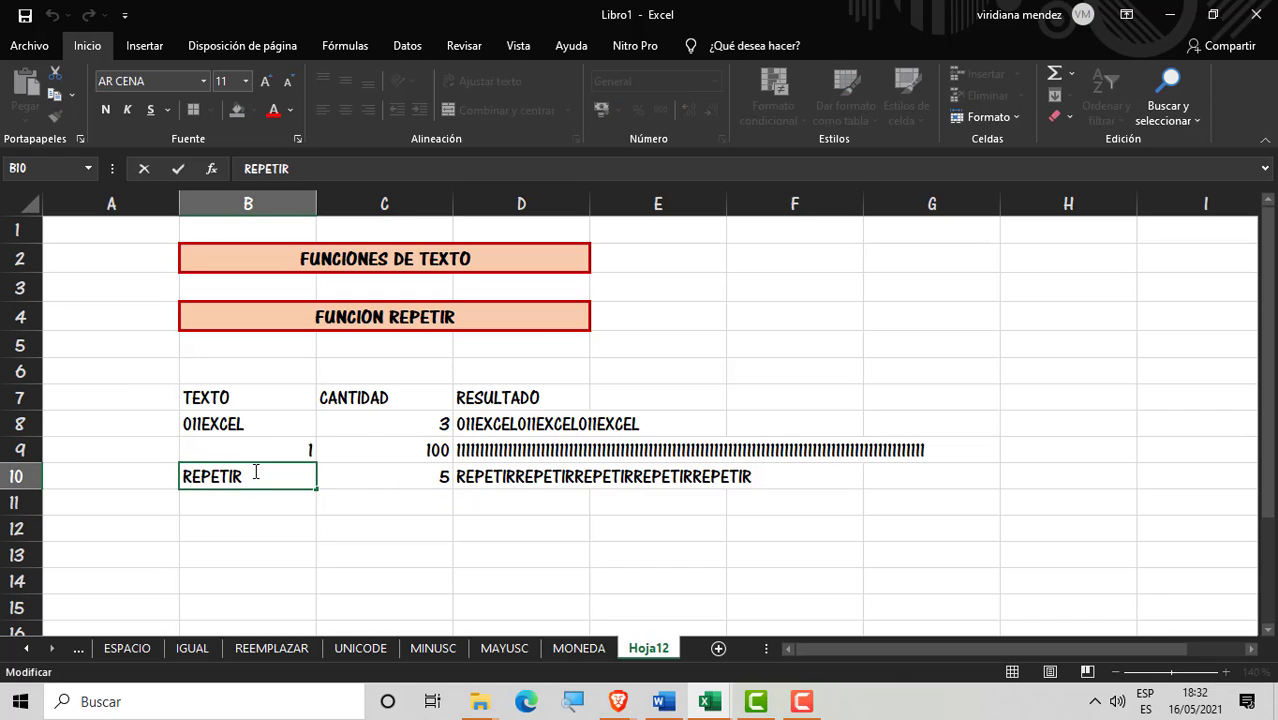
pyautogui.press('Return')
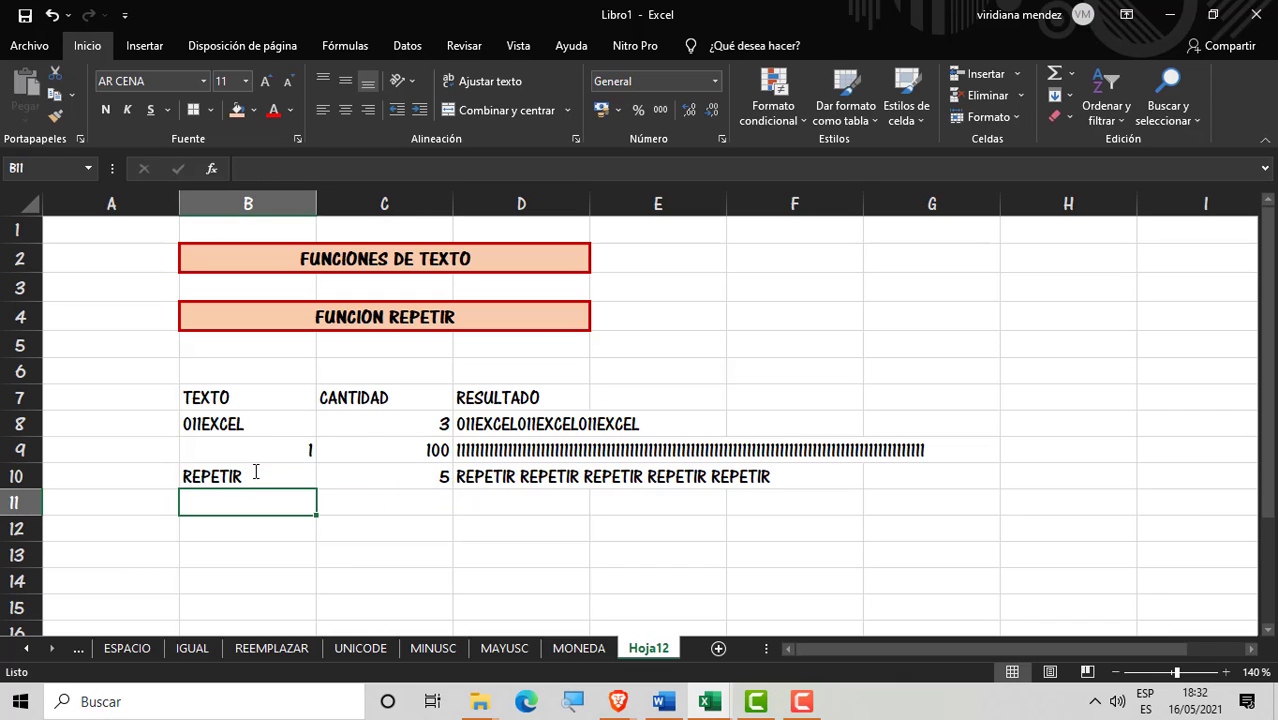
pyautogui.click(482, 502)
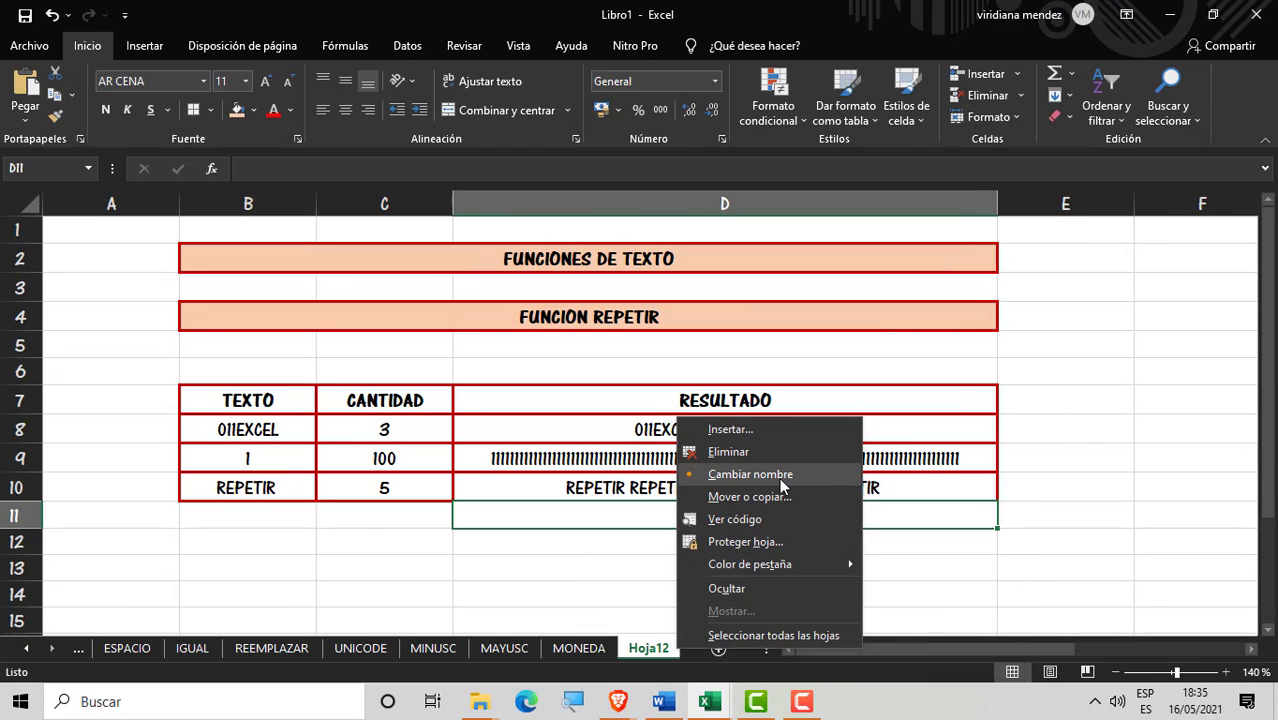
# Step: Rename the sheet Hoja12 as REPETIR
pyautogui.click(780, 476)
pyautogui.press('BackSpace')
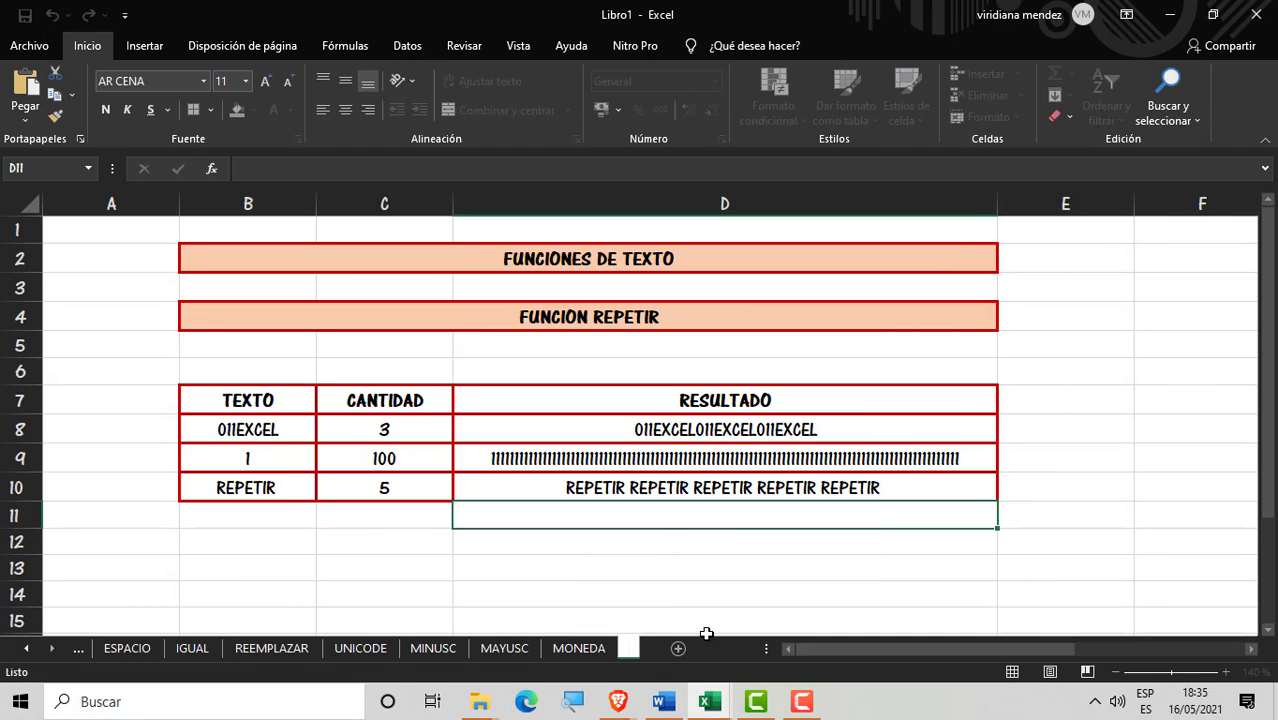
pyautogui.write('REPETO')
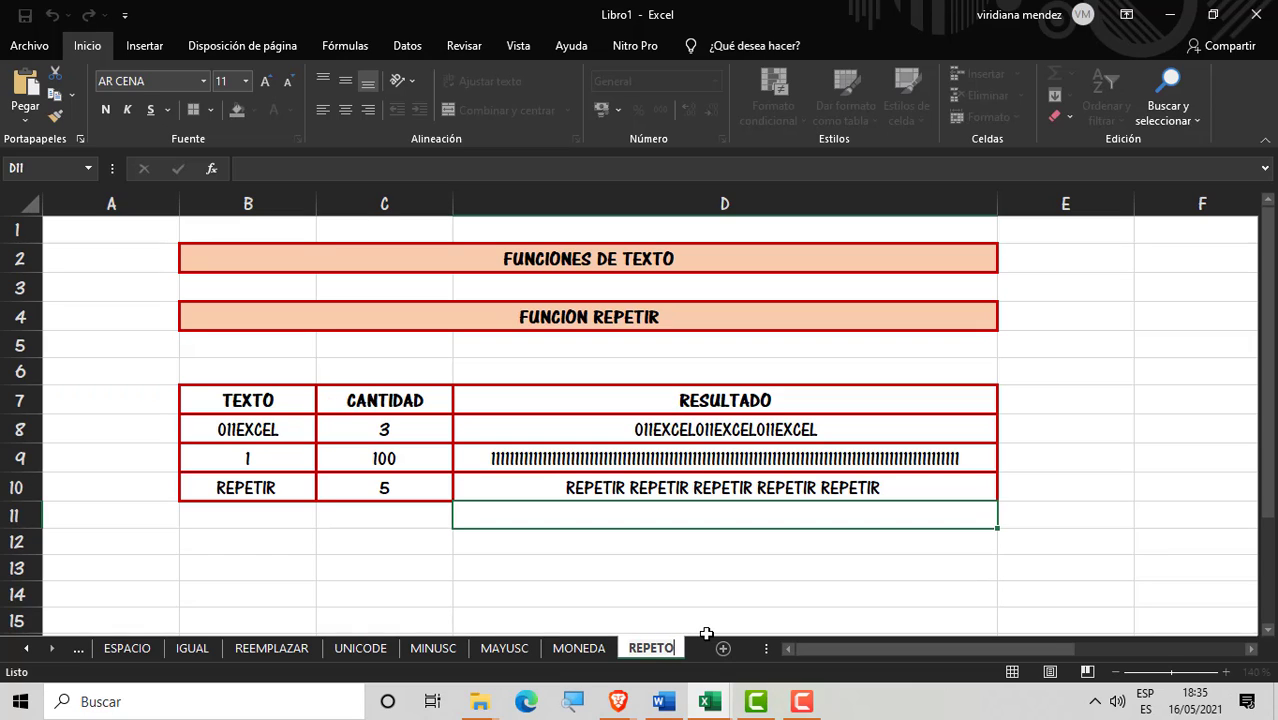
pyautogui.write('R')
pyautogui.press('BackSpace')
pyautogui.press('BackSpace')
pyautogui.write('IR')
pyautogui.click(690, 592)
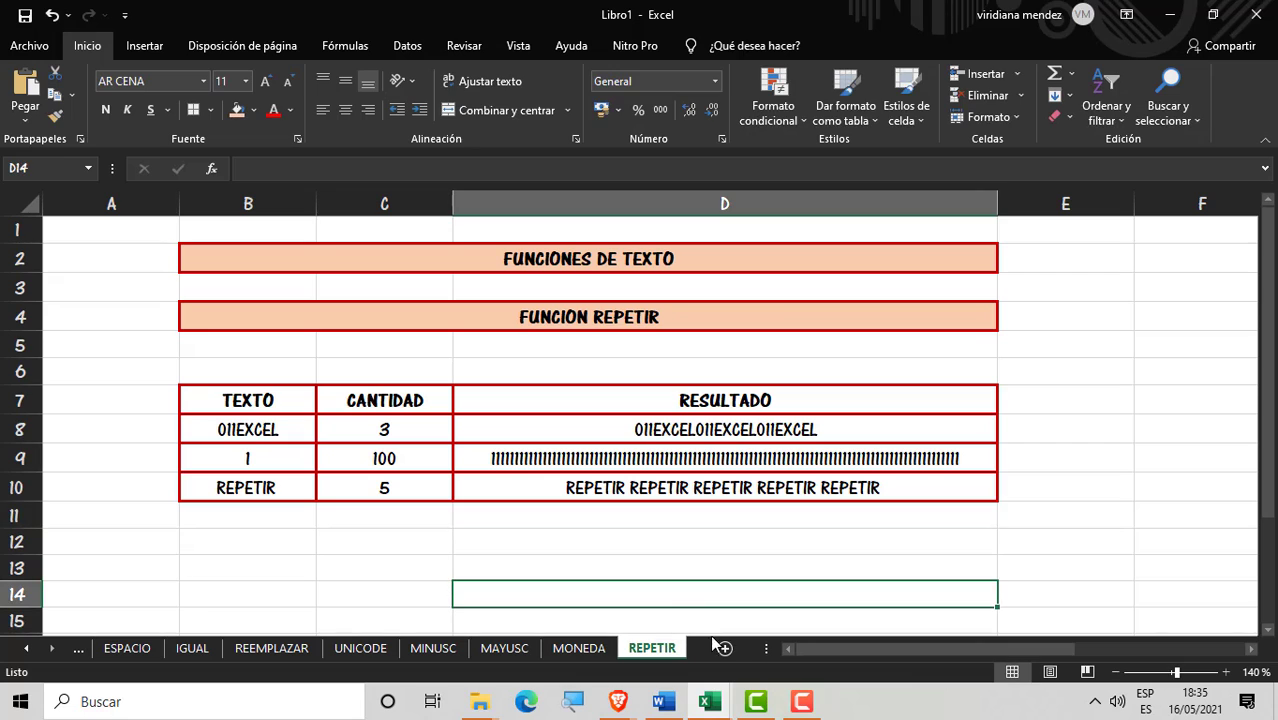
# Step: Add a new sheet and copy the heading block B2:D4 from the REPETIR sheet into it at B2
pyautogui.click(726, 647)
pyautogui.click(655, 649)
pyautogui.moveTo(335, 250); pyautogui.dragTo(343, 311)
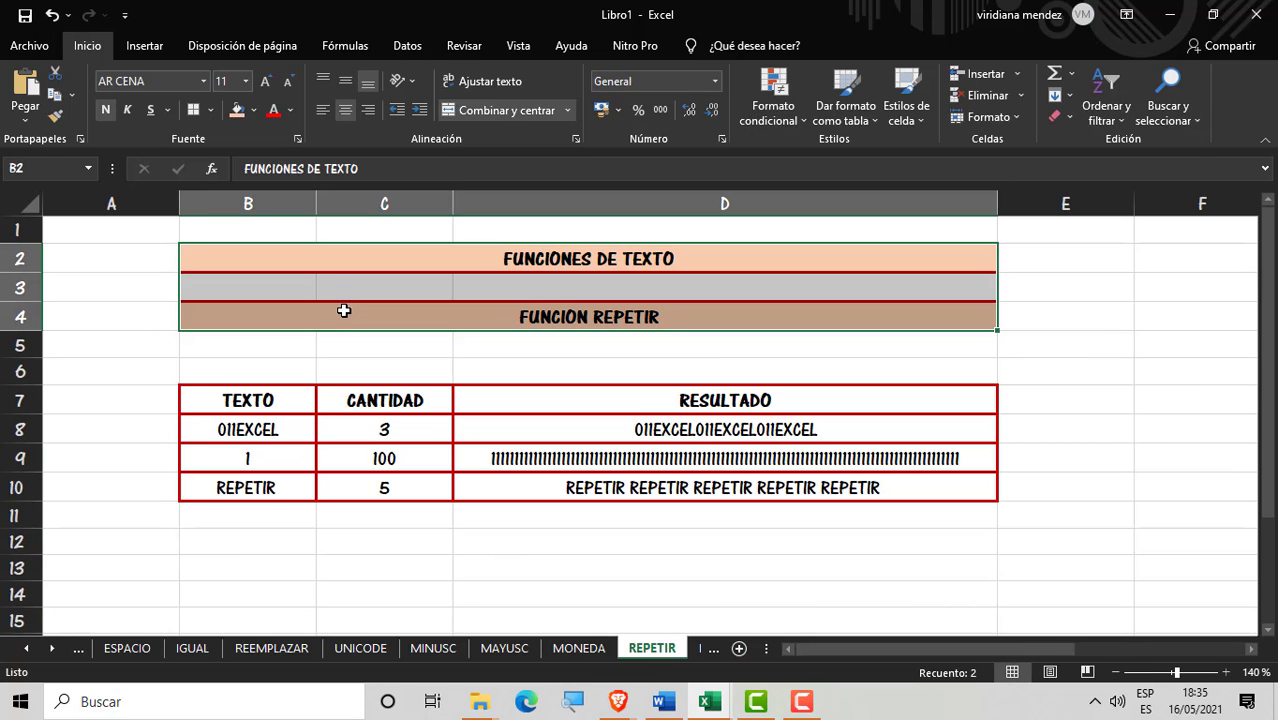
pyautogui.hotkey('ctrl', 'c')
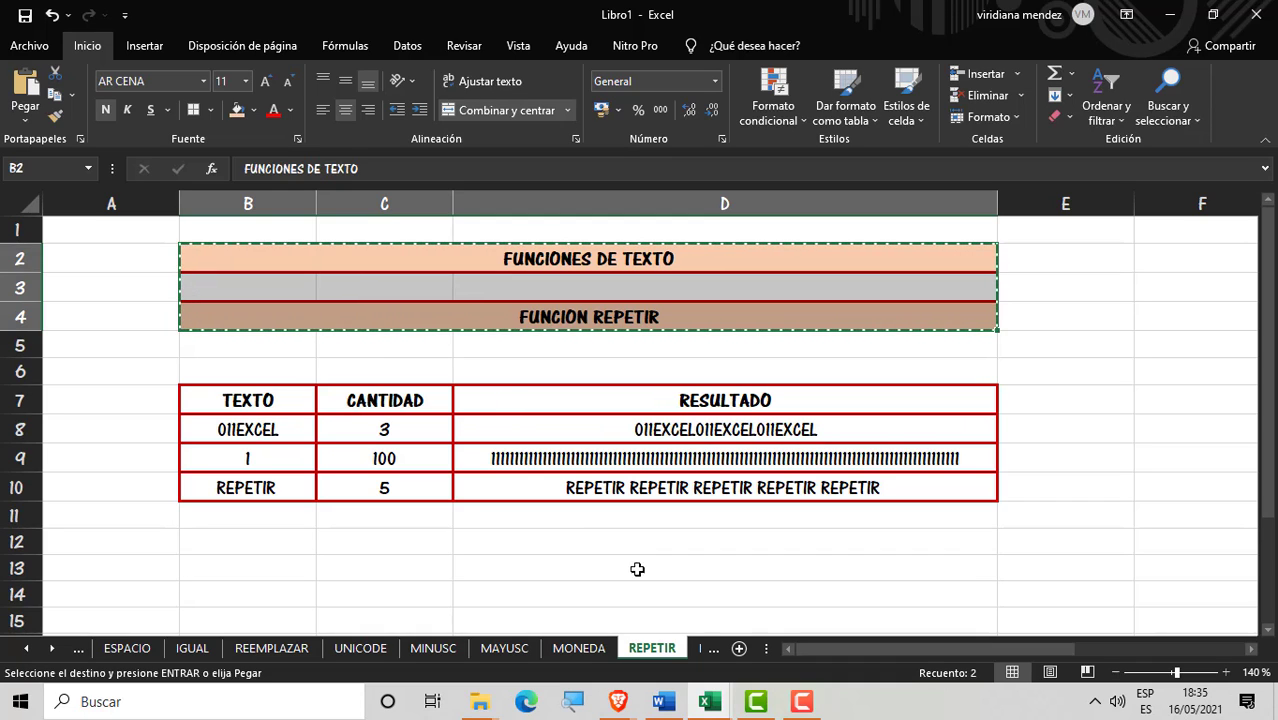
pyautogui.click(694, 653)
pyautogui.click(668, 649)
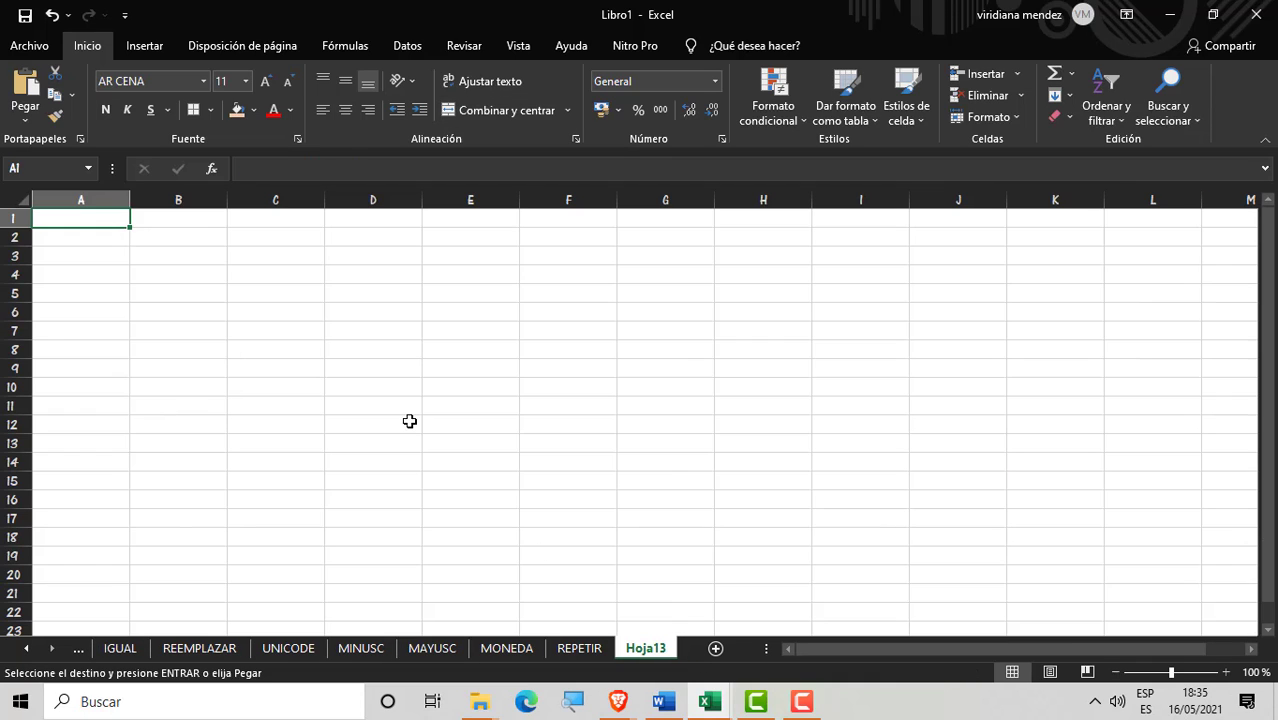
pyautogui.click(192, 233)
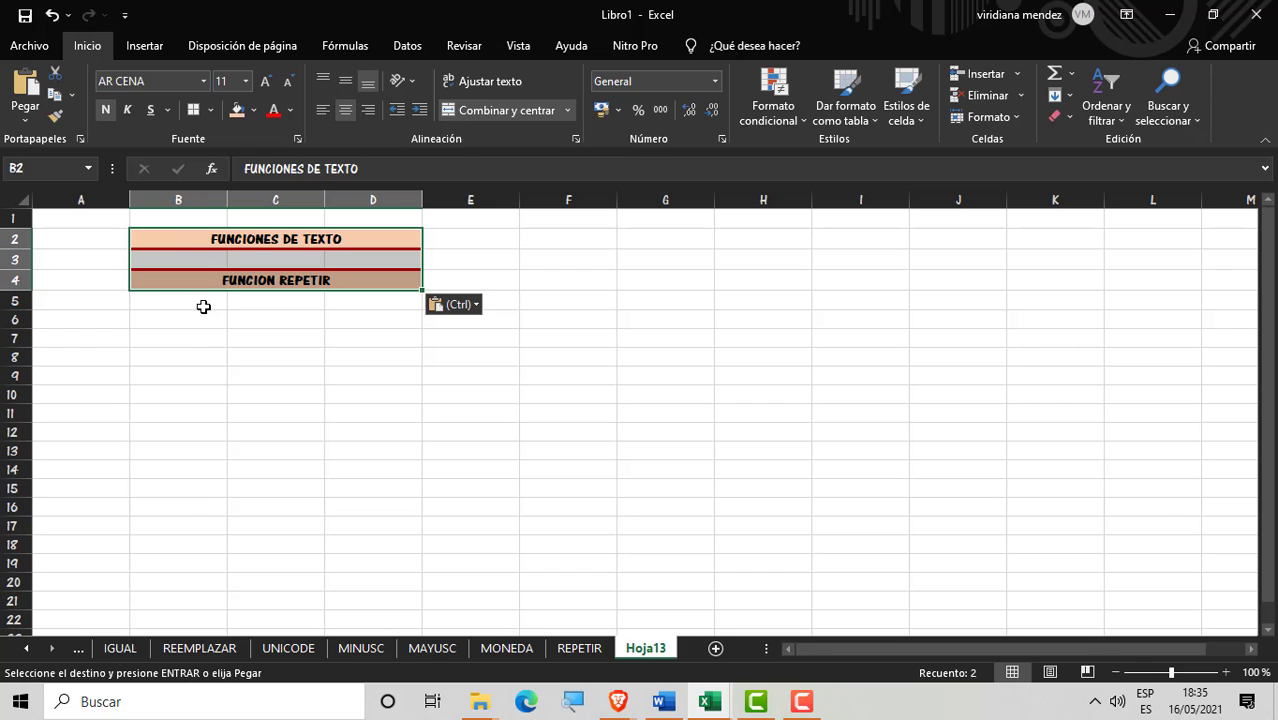
# Step: Change the second heading in B4 of the new sheet to FUNCION UNIR CADENAS
pyautogui.click(200, 339)
pyautogui.click(1225, 672)
pyautogui.click(1225, 672)
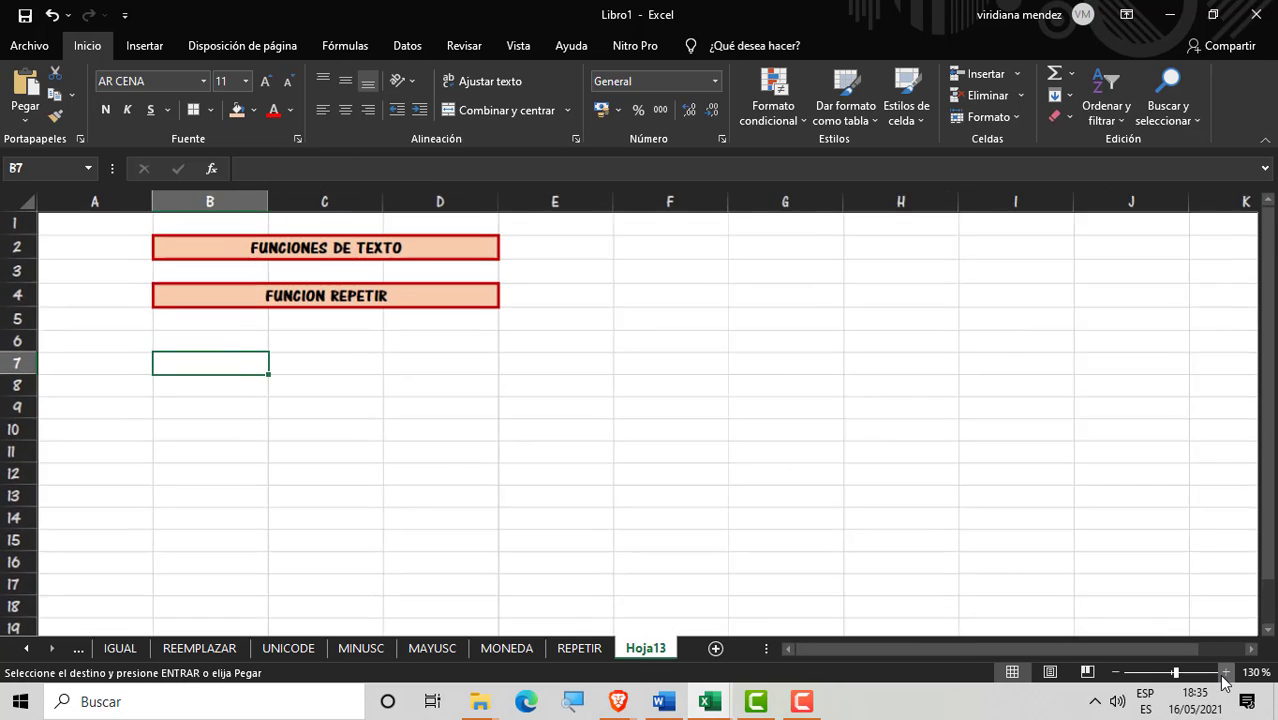
pyautogui.click(1225, 672)
pyautogui.click(1225, 672)
pyautogui.click(512, 308)
pyautogui.doubleClick(511, 314)
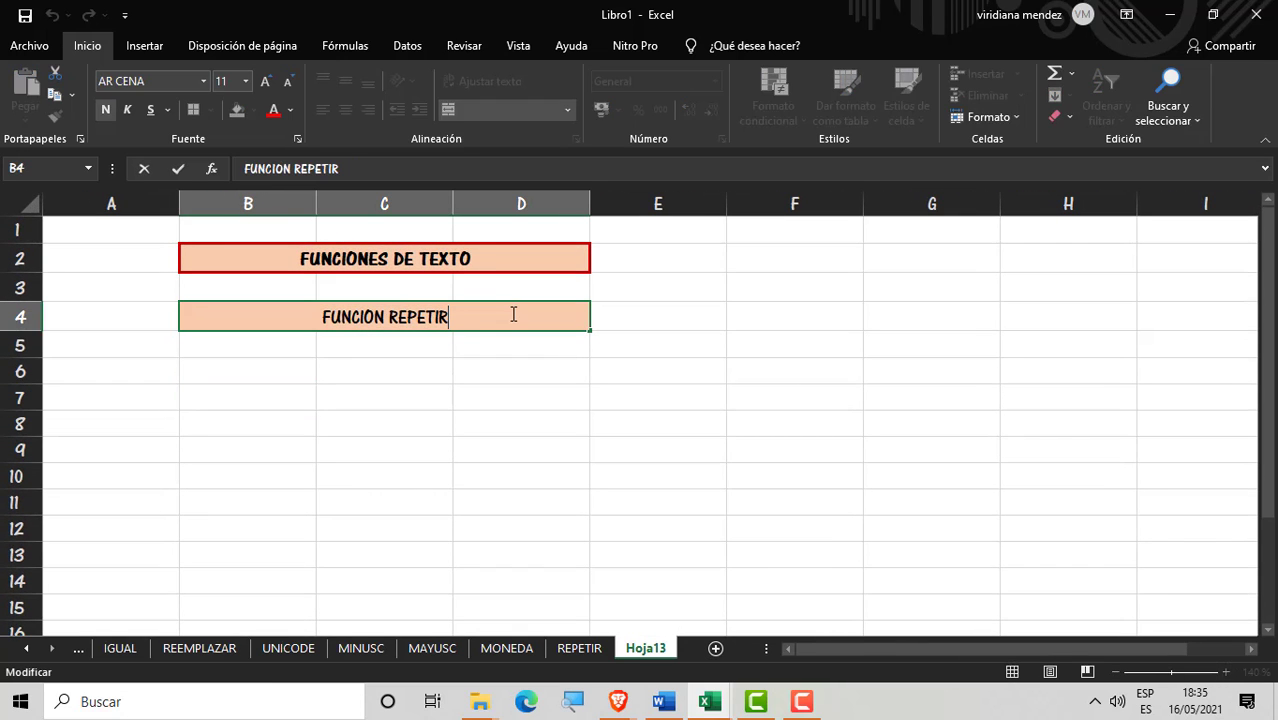
pyautogui.press('BackSpace')
pyautogui.press('BackSpace')
pyautogui.press('BackSpace')
pyautogui.press('BackSpace')
pyautogui.press('BackSpace')
pyautogui.press('BackSpace')
pyautogui.press('BackSpace')
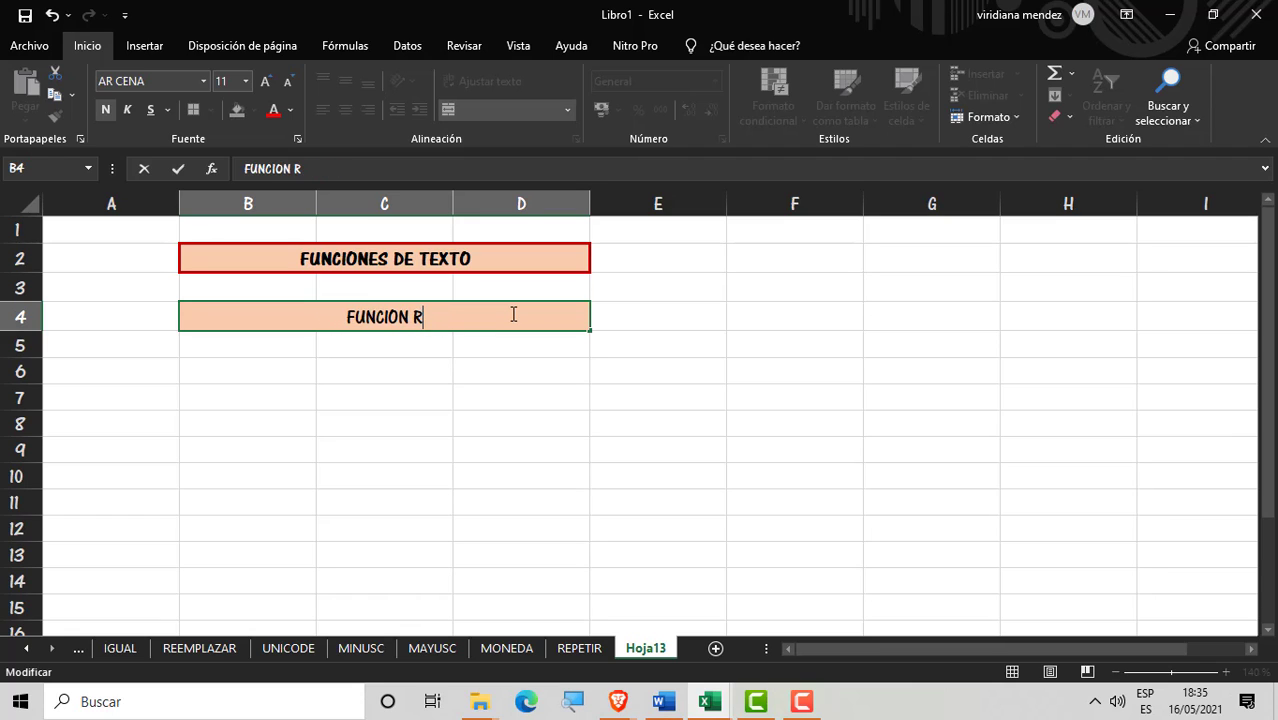
pyautogui.write('UNIR C')
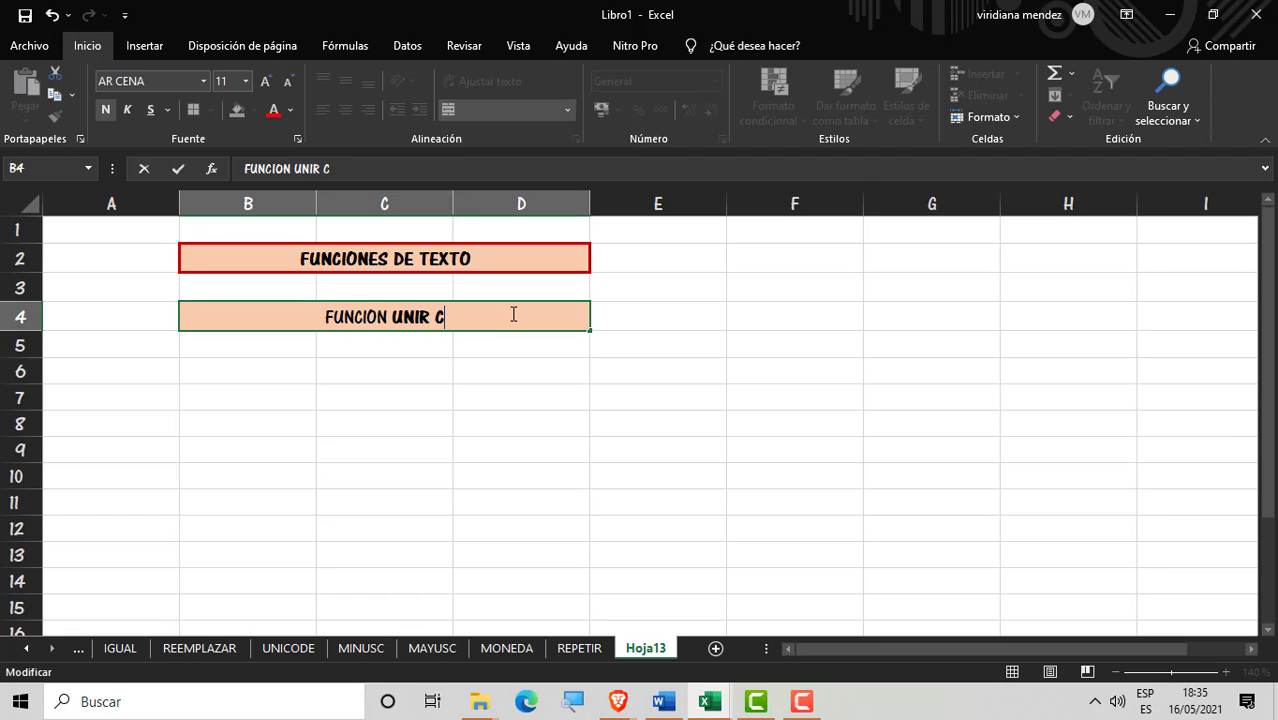
pyautogui.write('ADENAS')
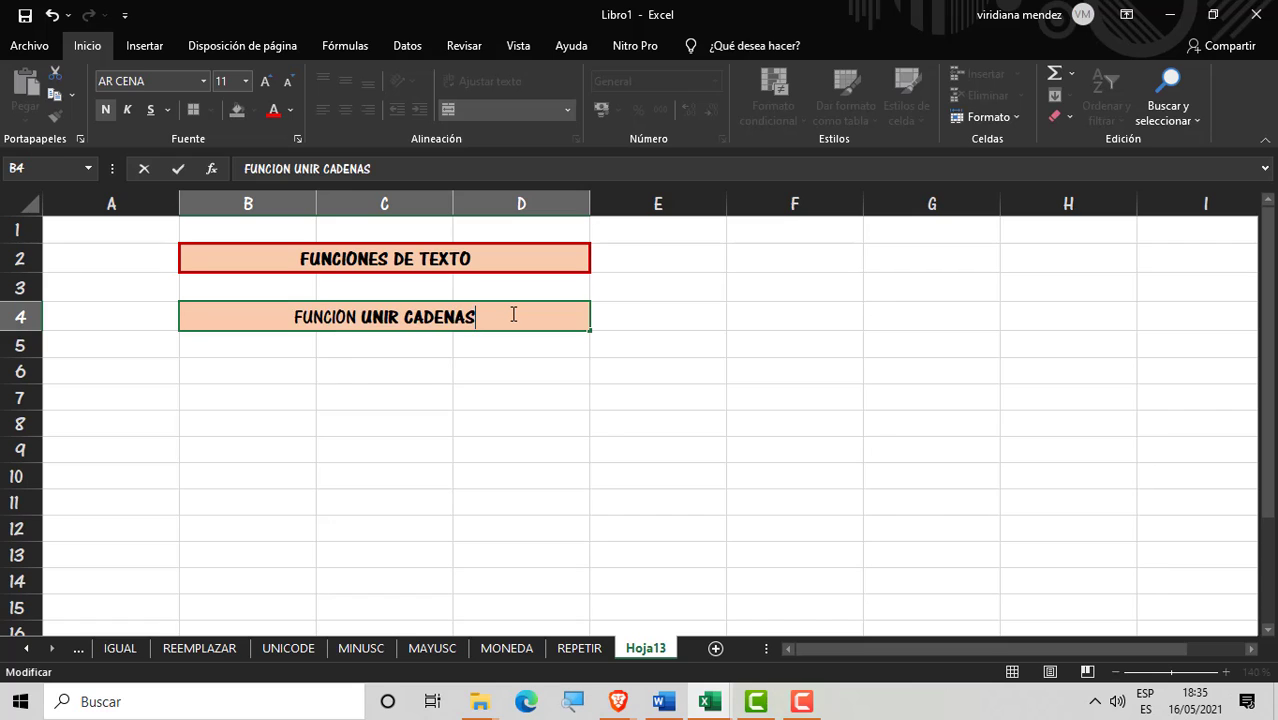
pyautogui.press('Return')
pyautogui.press('Return')
pyautogui.press('Return')
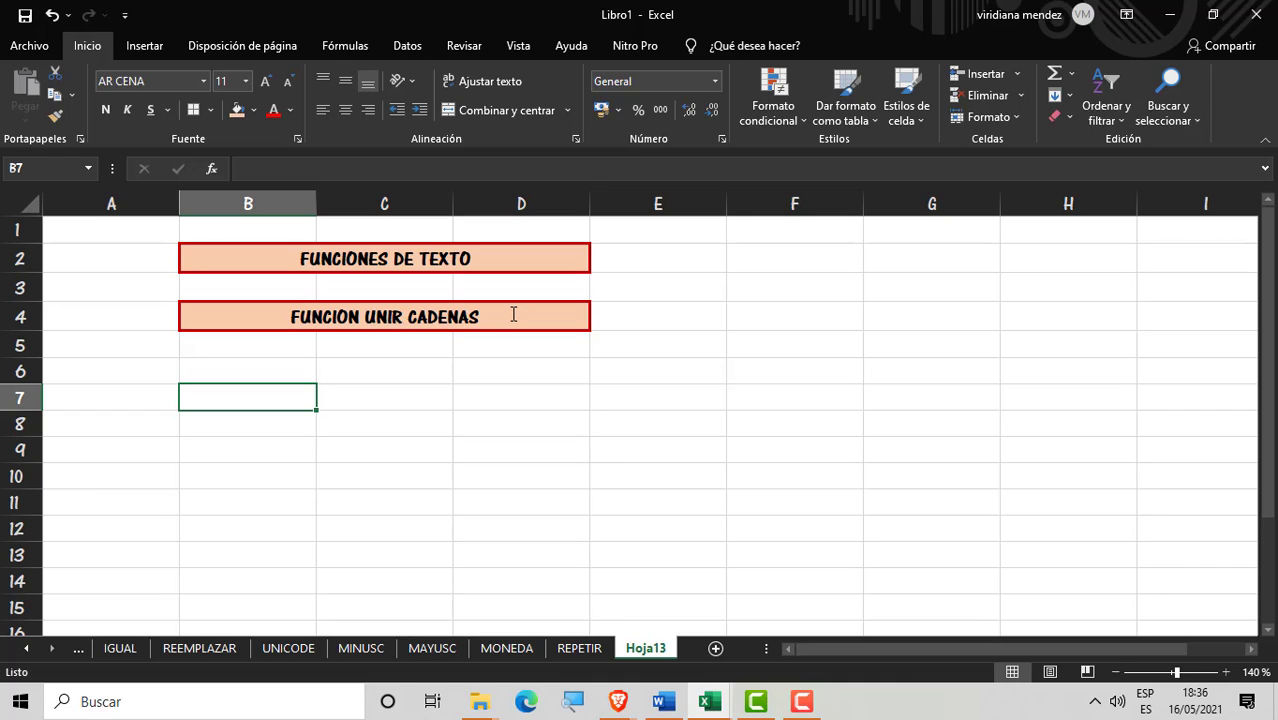
# Step: Enter the heading DATOS in B7 and merge and center it across B7:C7
pyautogui.write('DATOS')
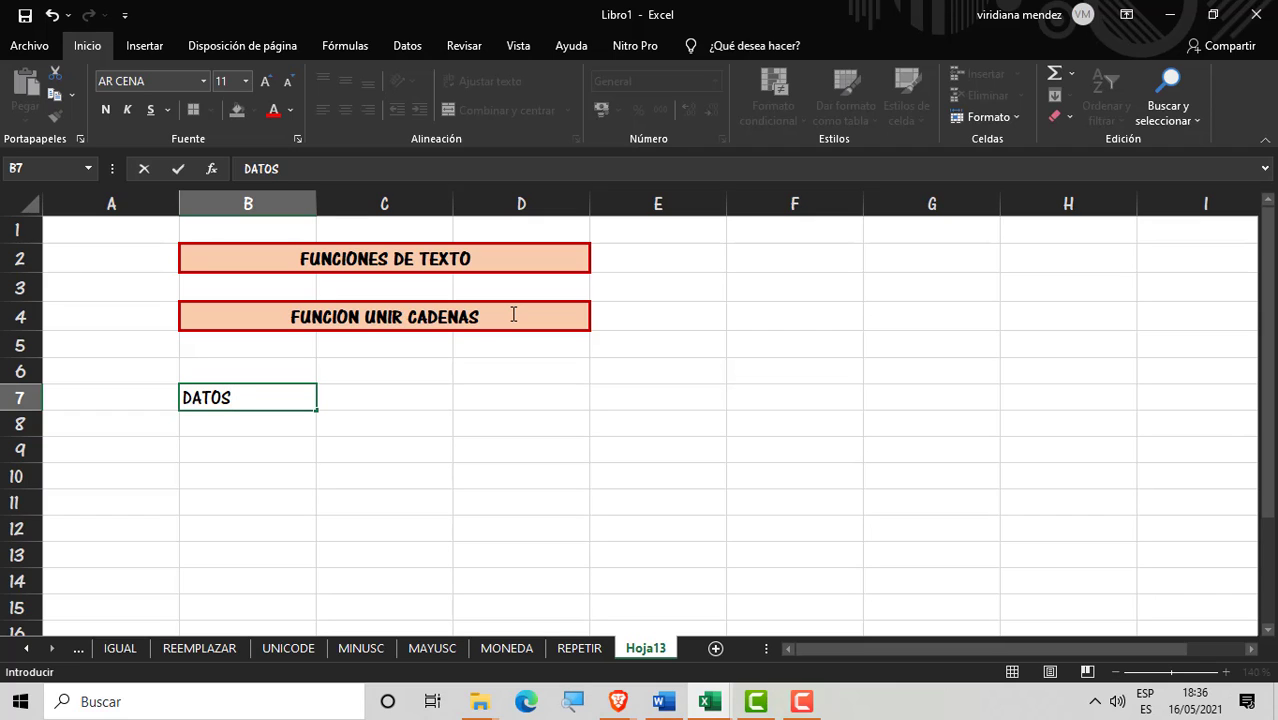
pyautogui.press('Return')
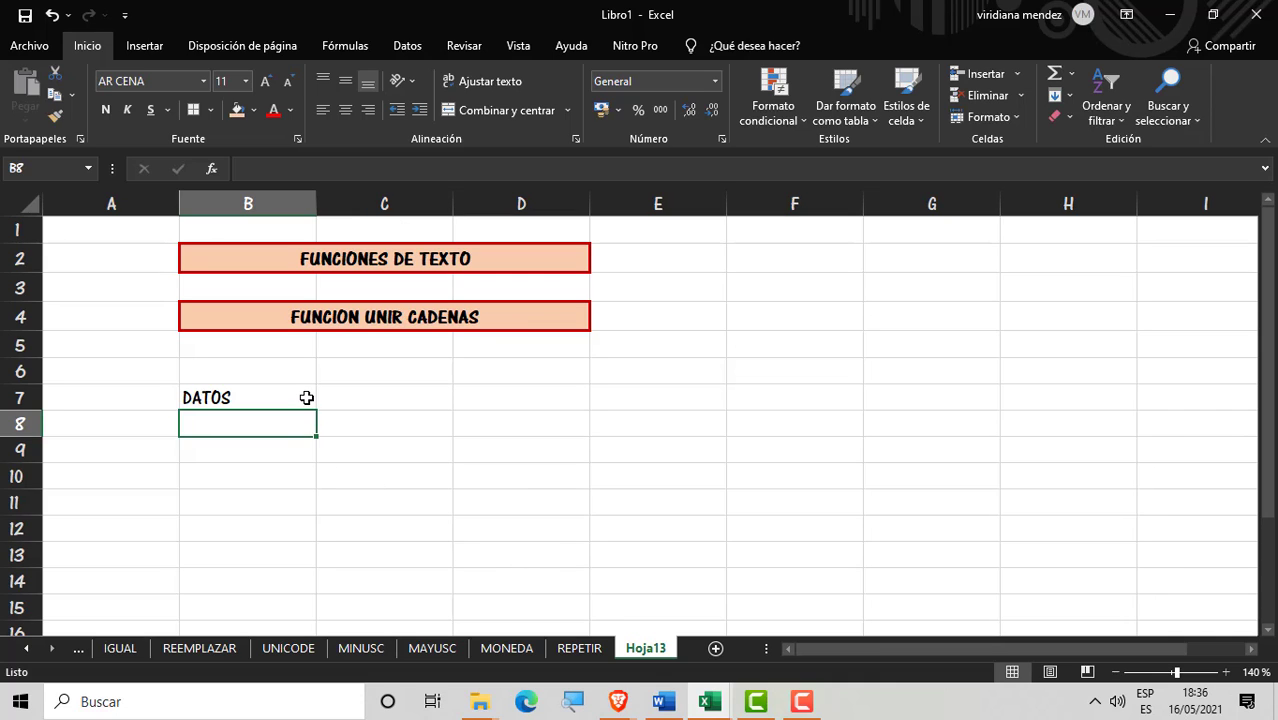
pyautogui.moveTo(308, 398); pyautogui.dragTo(391, 400)
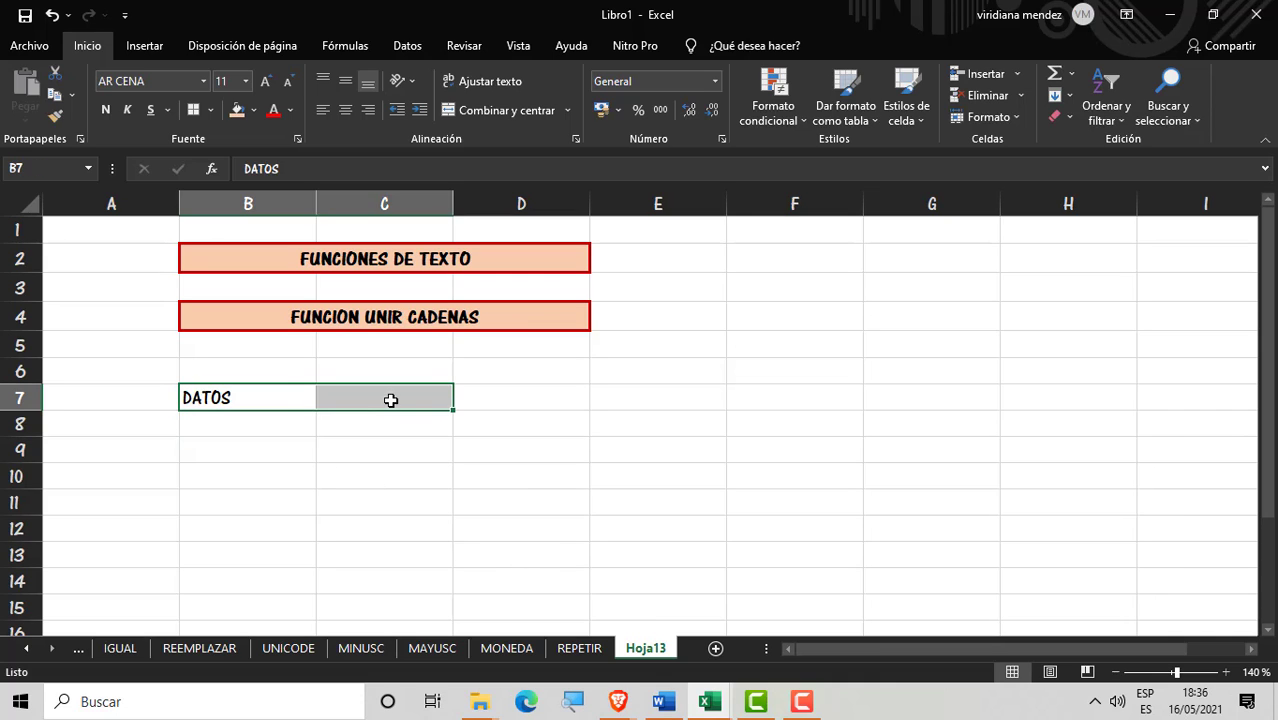
pyautogui.click(490, 110)
pyautogui.click(294, 425)
# Step: Apply red borders to all cells of the table range B7:C11
pyautogui.moveTo(294, 399); pyautogui.dragTo(354, 514)
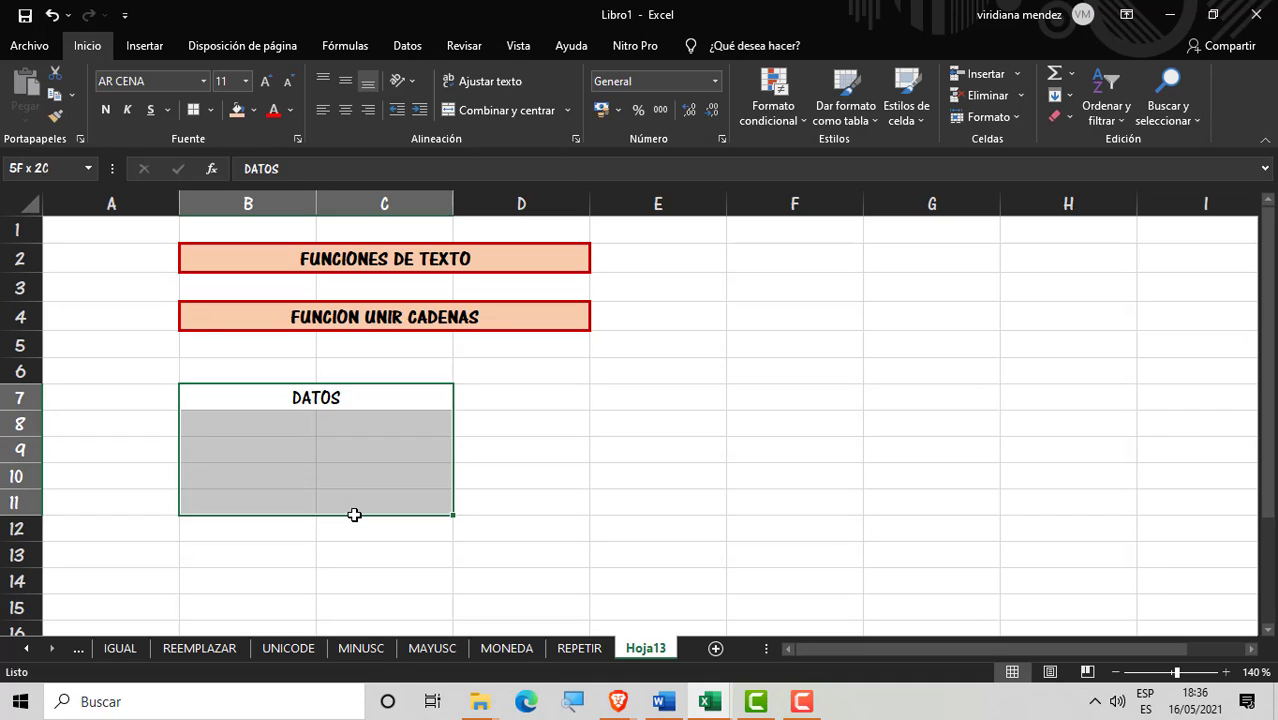
pyautogui.click(194, 110)
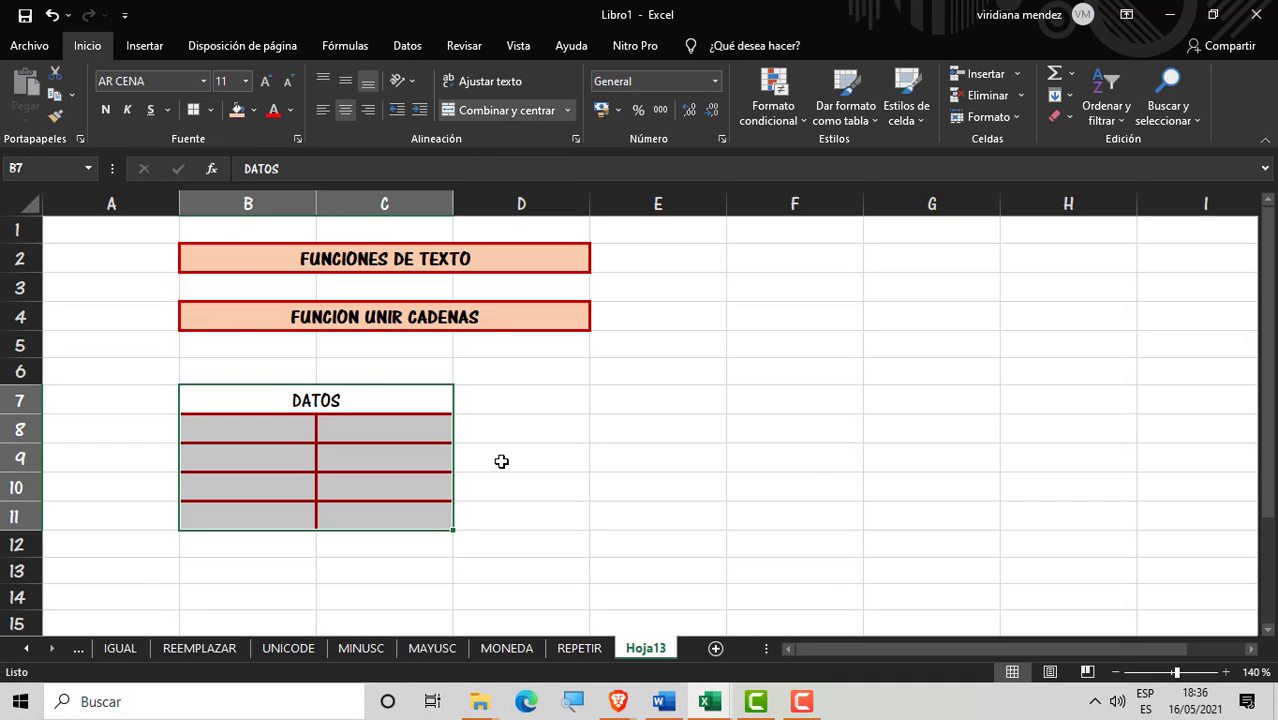
pyautogui.click(462, 458)
# Step: Fill the DATOS heading cell with the light orange used in the sheet titles
pyautogui.click(394, 392)
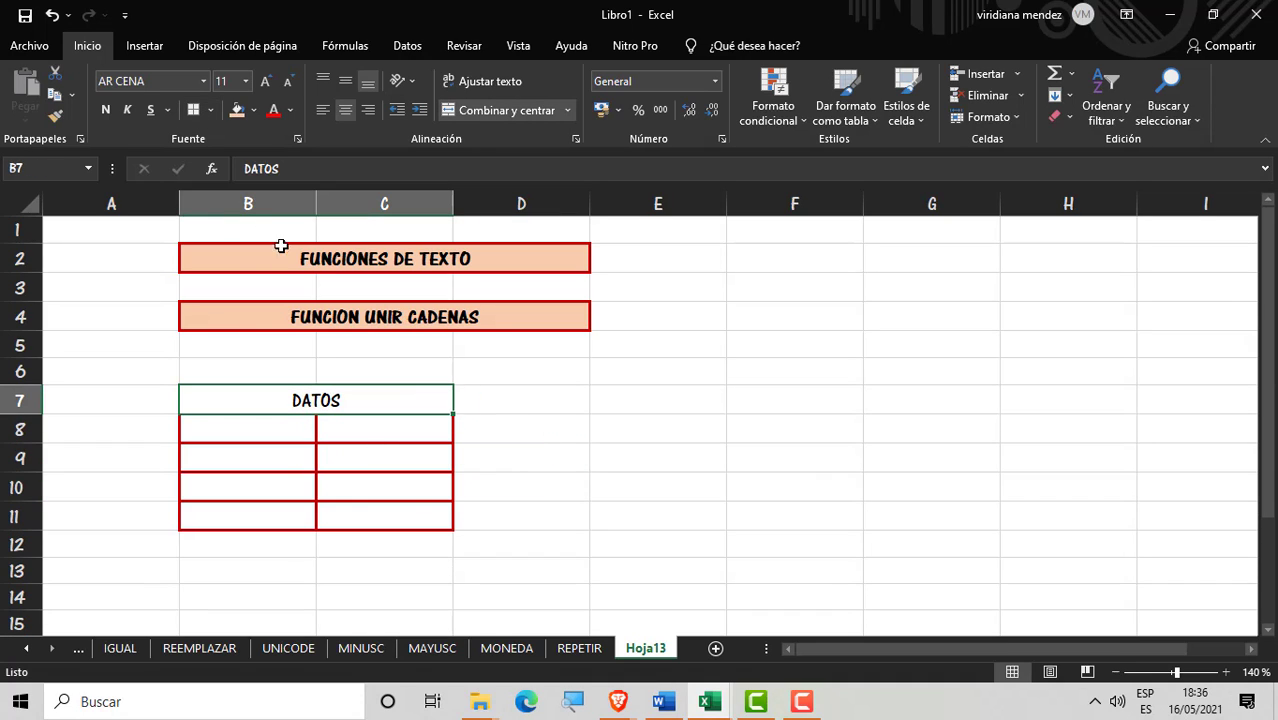
pyautogui.click(240, 110)
pyautogui.click(562, 422)
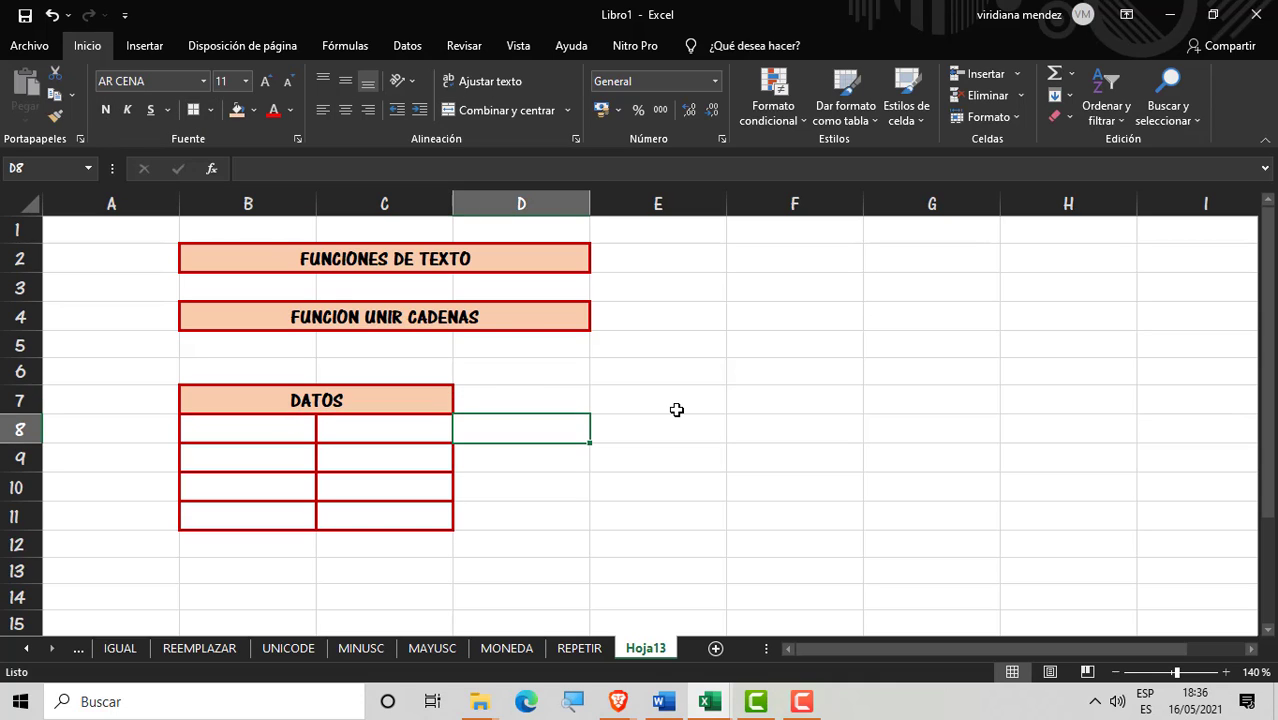
pyautogui.click(677, 410)
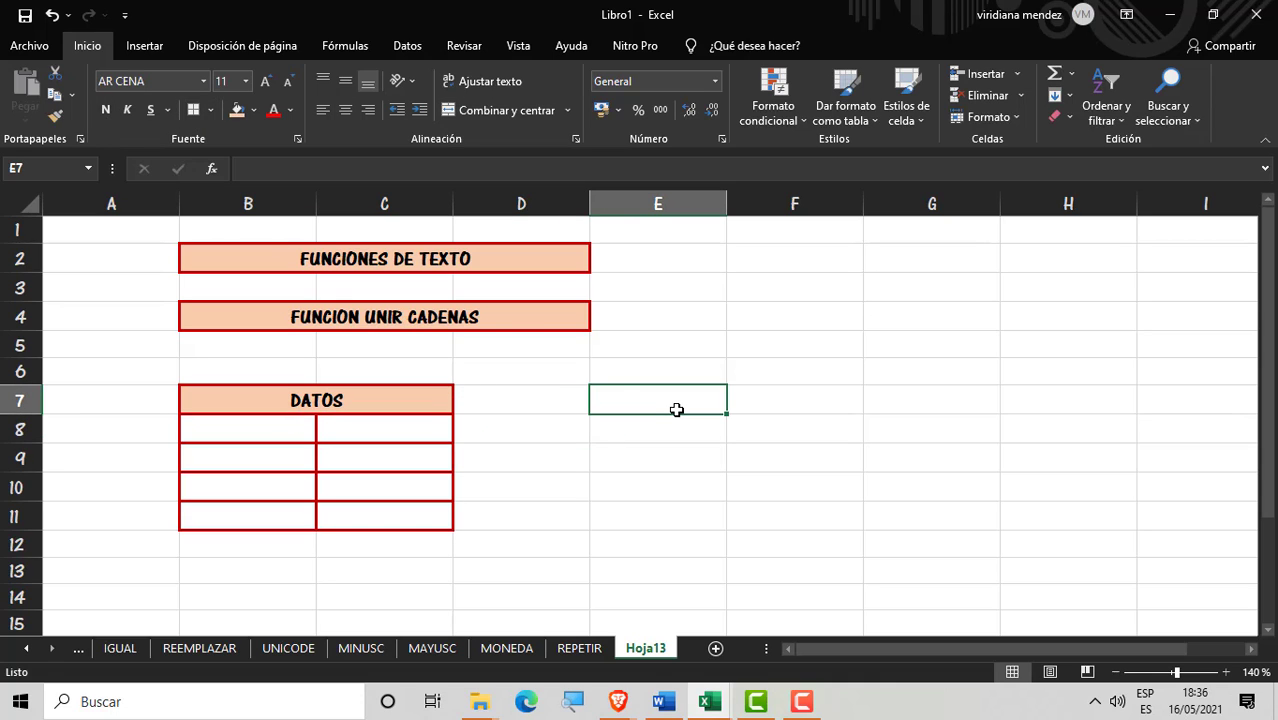
# Step: Enter the heading RESULTADO in E7 and merge and center it across E7:H8
pyautogui.write('RESUL')
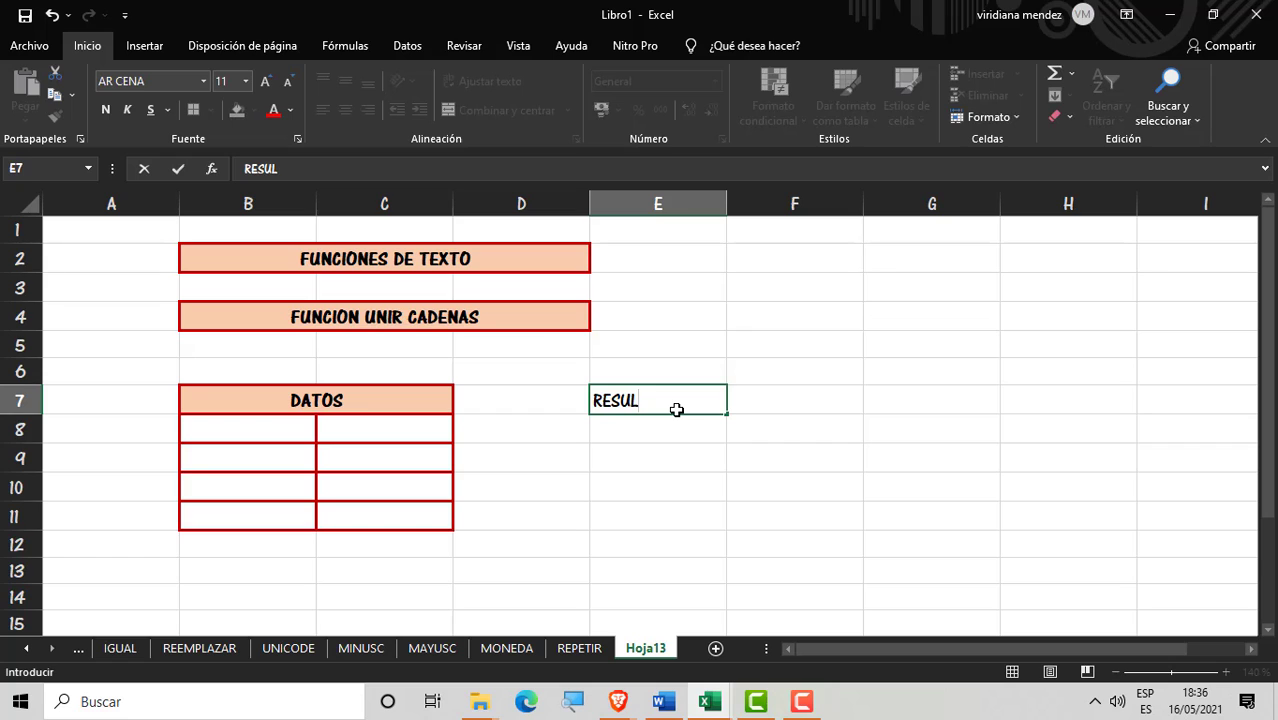
pyautogui.write('TADO')
pyautogui.click(764, 428)
pyautogui.moveTo(715, 400); pyautogui.dragTo(1018, 441)
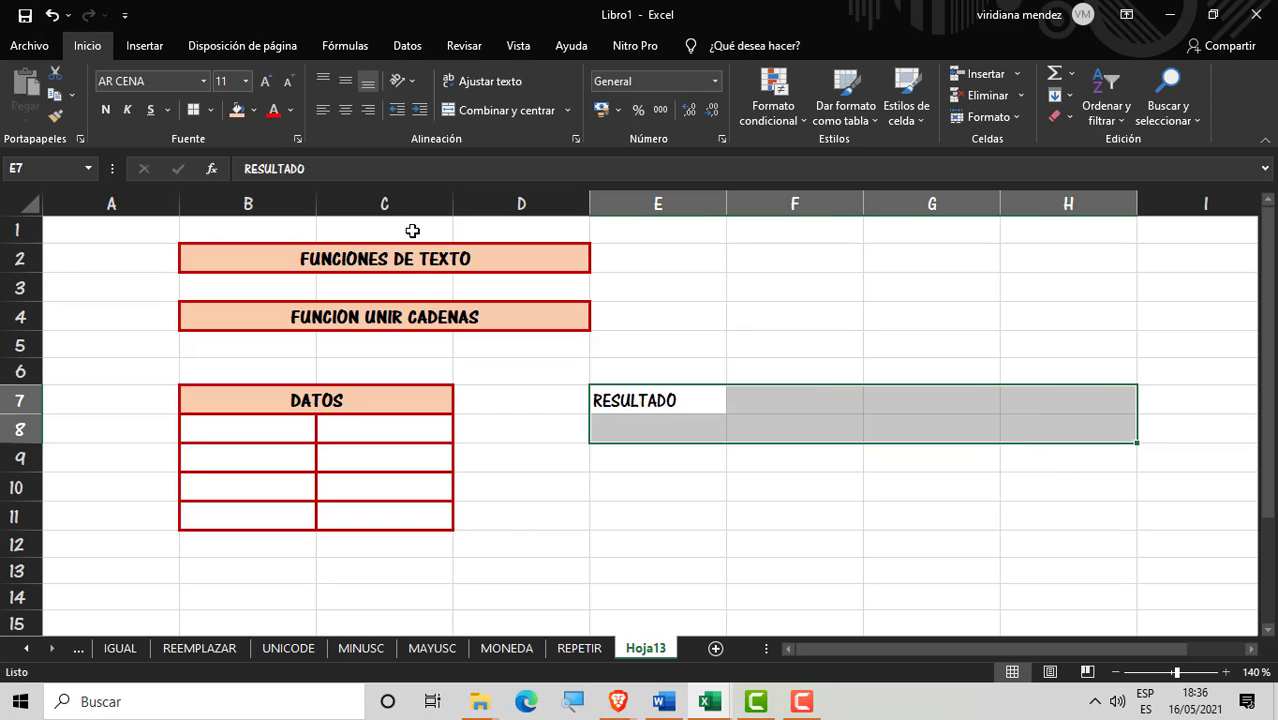
pyautogui.click(482, 110)
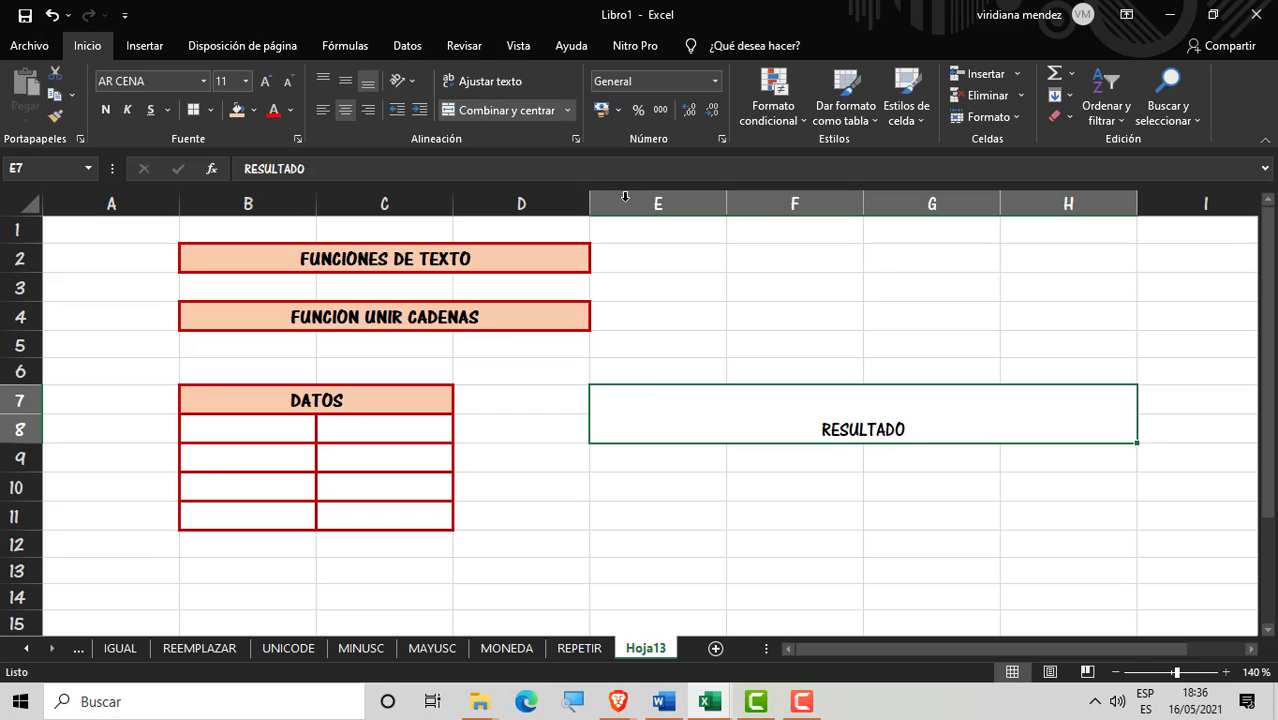
# Step: Enlarge the RESULTADO heading to font size 18 and align it vertically in the middle
pyautogui.click(265, 81)
pyautogui.click(265, 81)
pyautogui.click(265, 81)
pyautogui.click(265, 81)
pyautogui.click(345, 82)
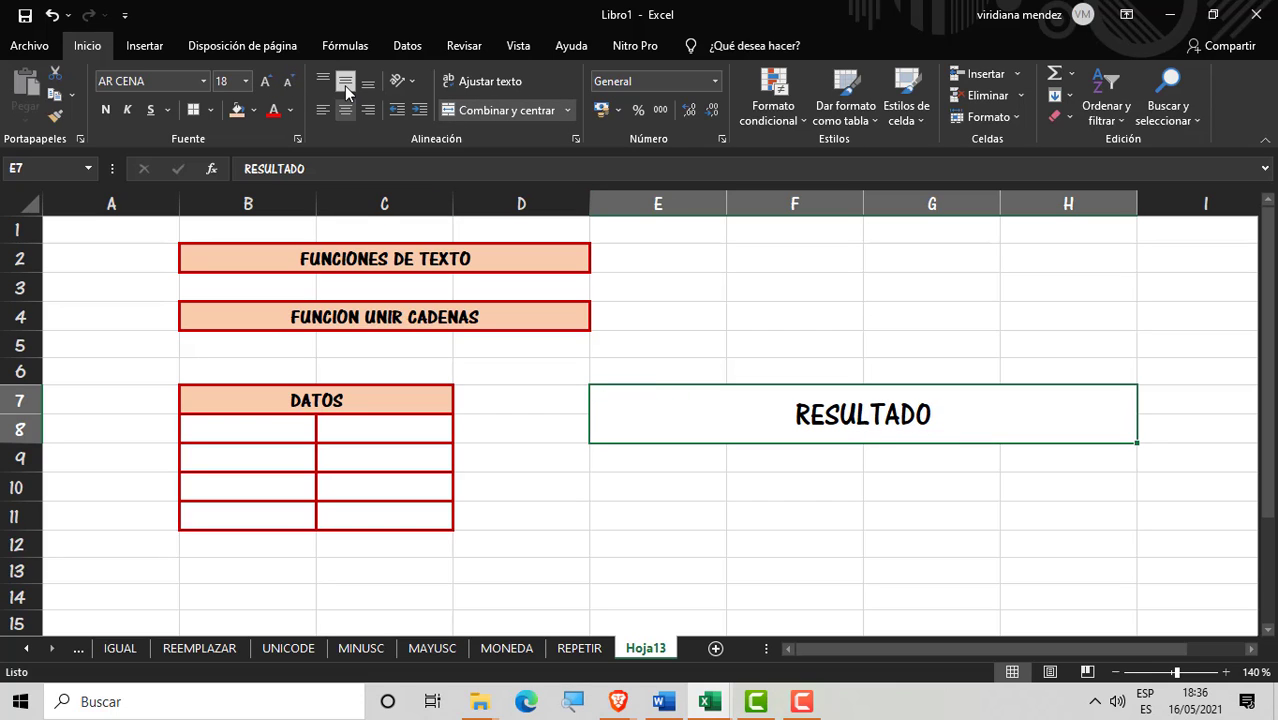
# Step: Merge E9:H11 below the RESULTADO heading and apply red borders to the whole block E7:H11
pyautogui.hotkey('shift', 'Down')
pyautogui.hotkey('shift', 'Down')
pyautogui.hotkey('shift', 'Down')
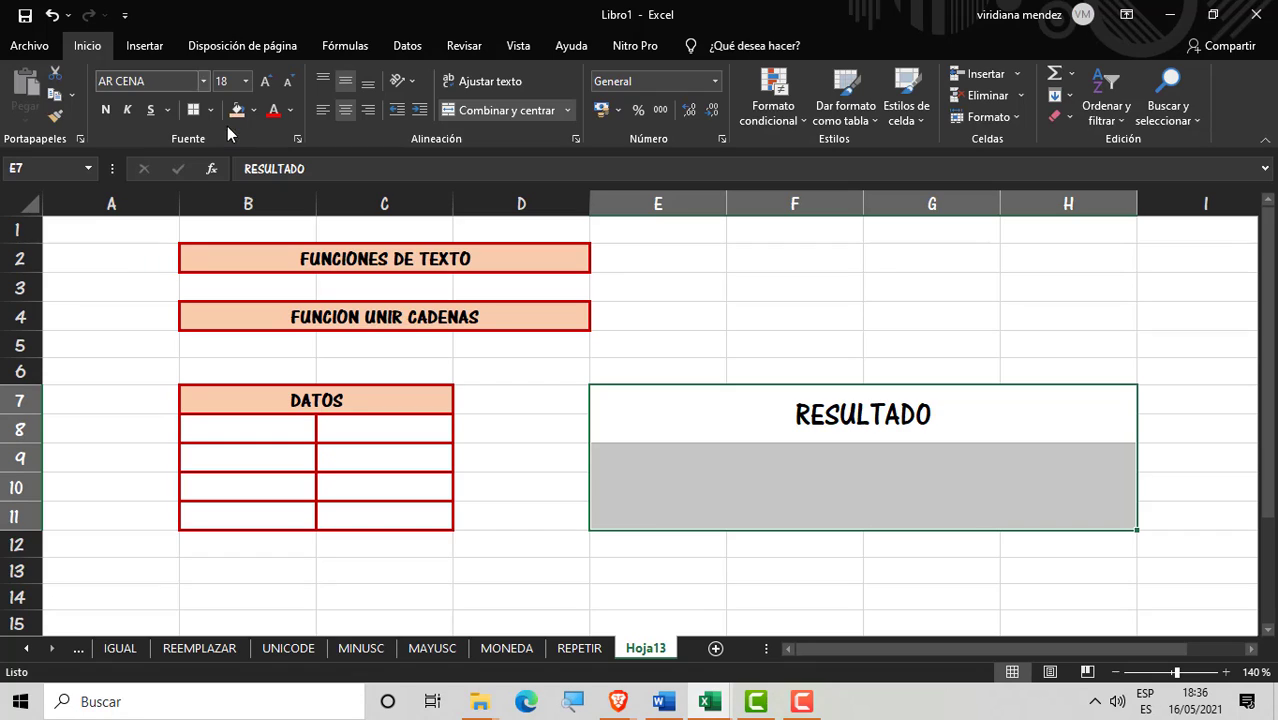
pyautogui.click(196, 110)
# Step: Fill the RESULTADO heading cell with the light orange used in the titles and make its text bold
pyautogui.click(736, 428)
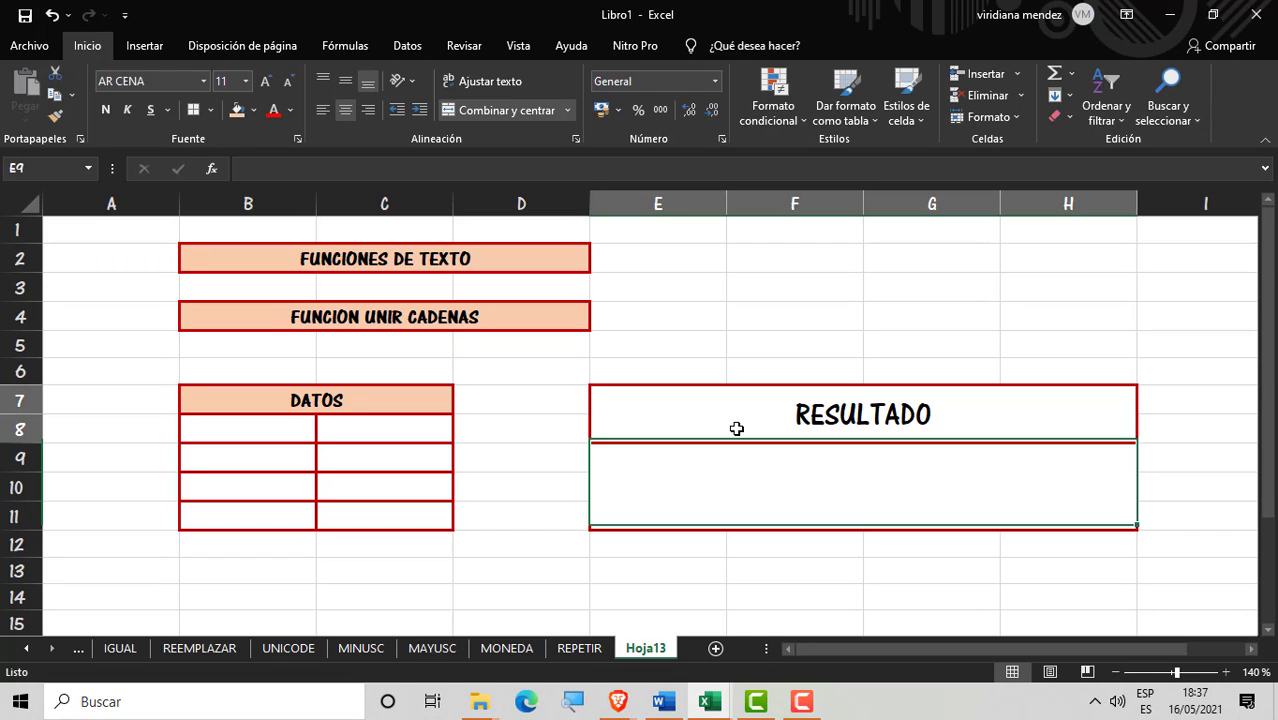
pyautogui.click(237, 110)
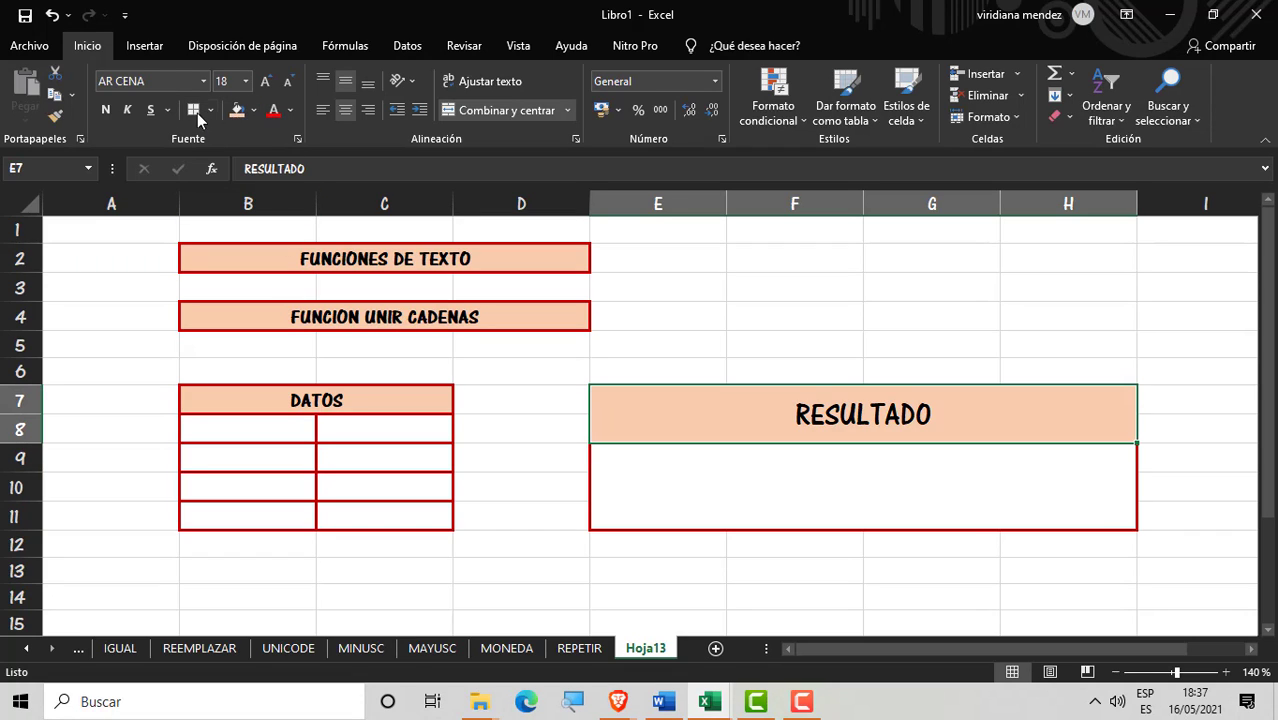
pyautogui.click(105, 110)
pyautogui.click(554, 550)
# Step: Enter the formula =UNIRCADENAS(2;FALSO;B8:C11) in the merged result cell E9
pyautogui.click(745, 485)
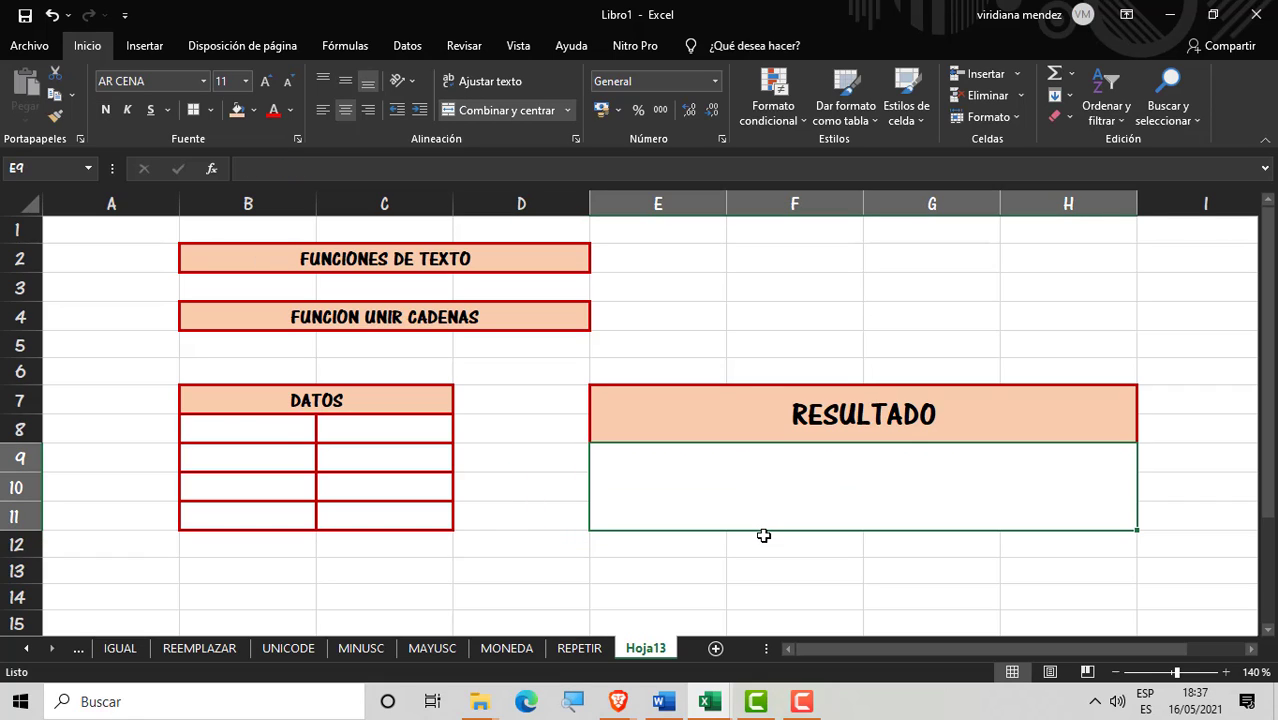
pyautogui.write('=')
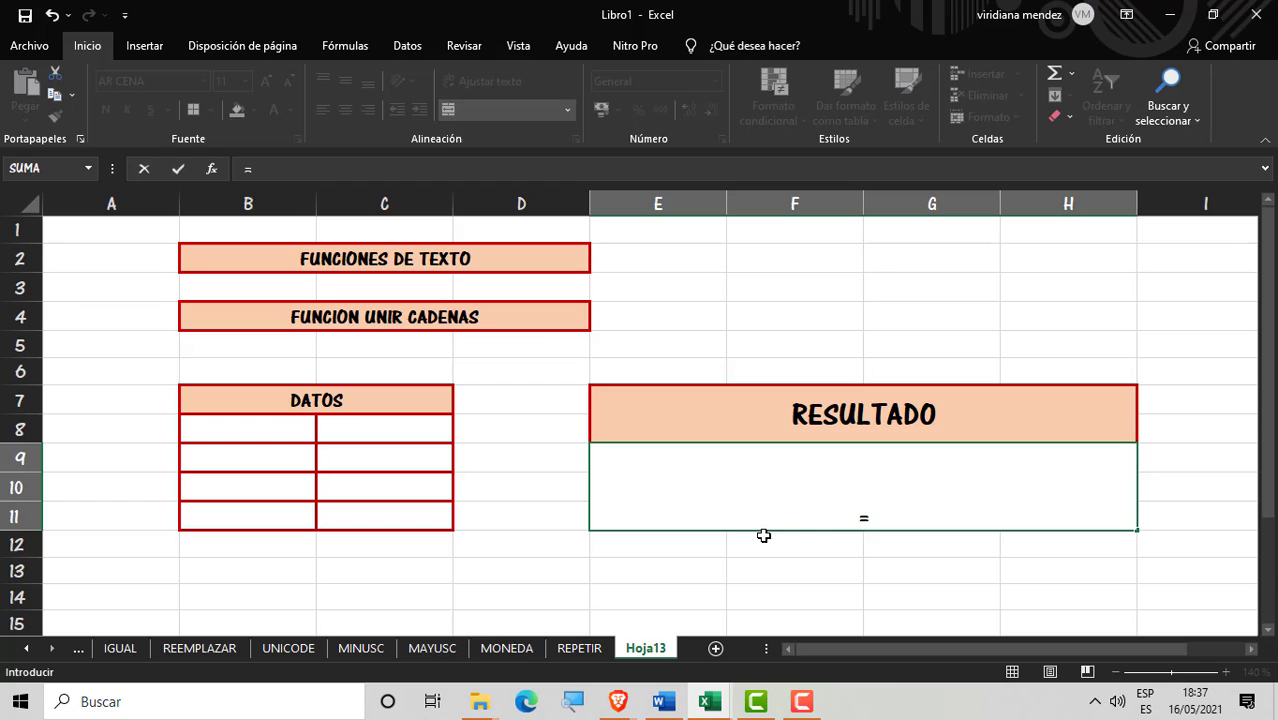
pyautogui.write('UNI')
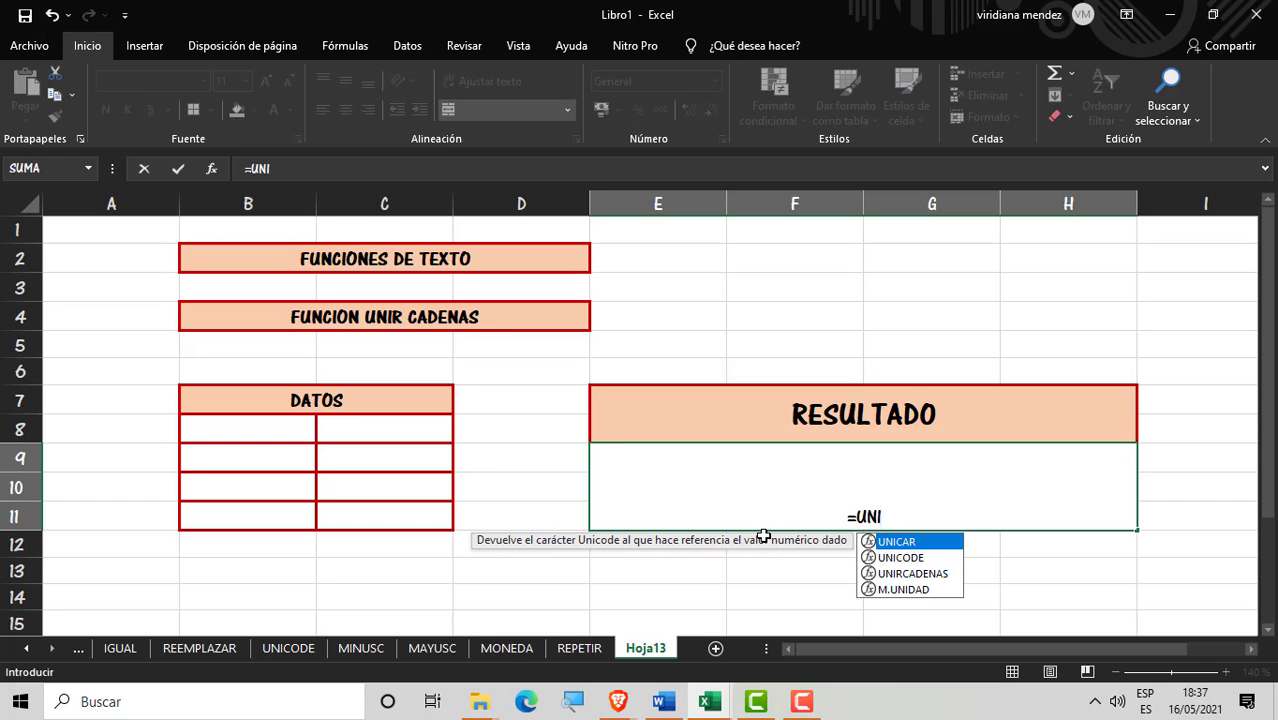
pyautogui.click(942, 585)
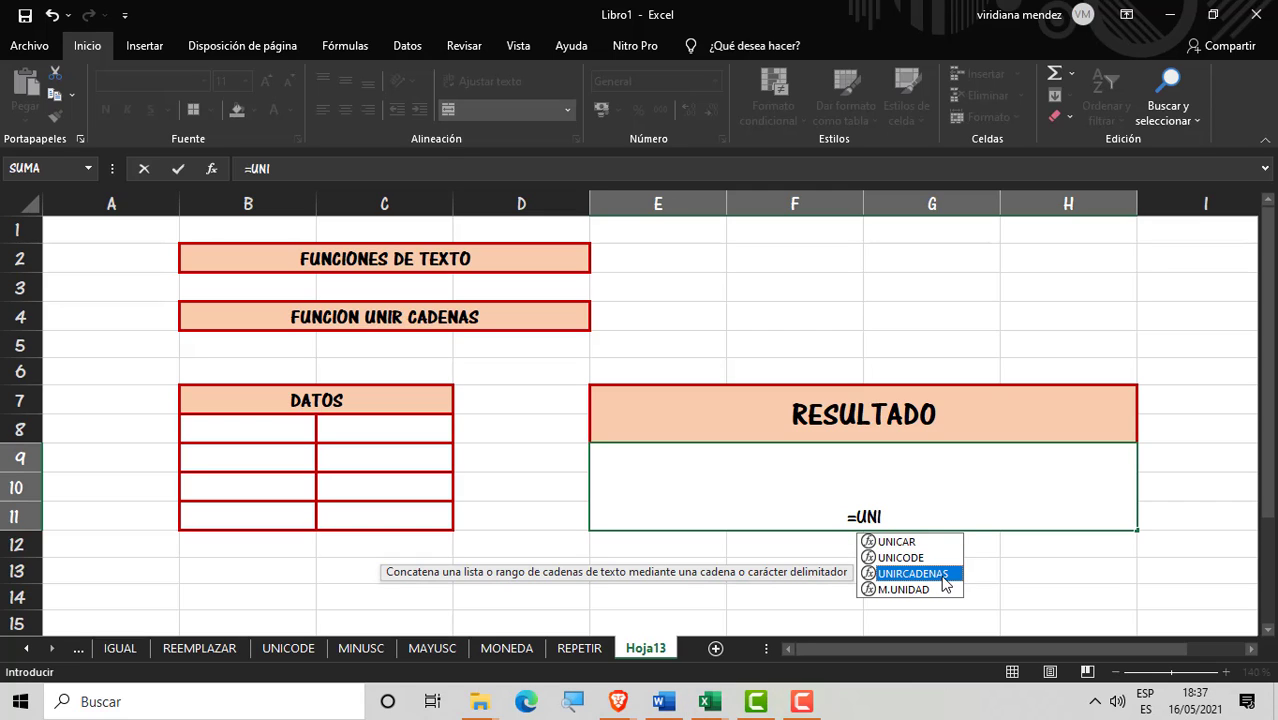
pyautogui.doubleClick(942, 585)
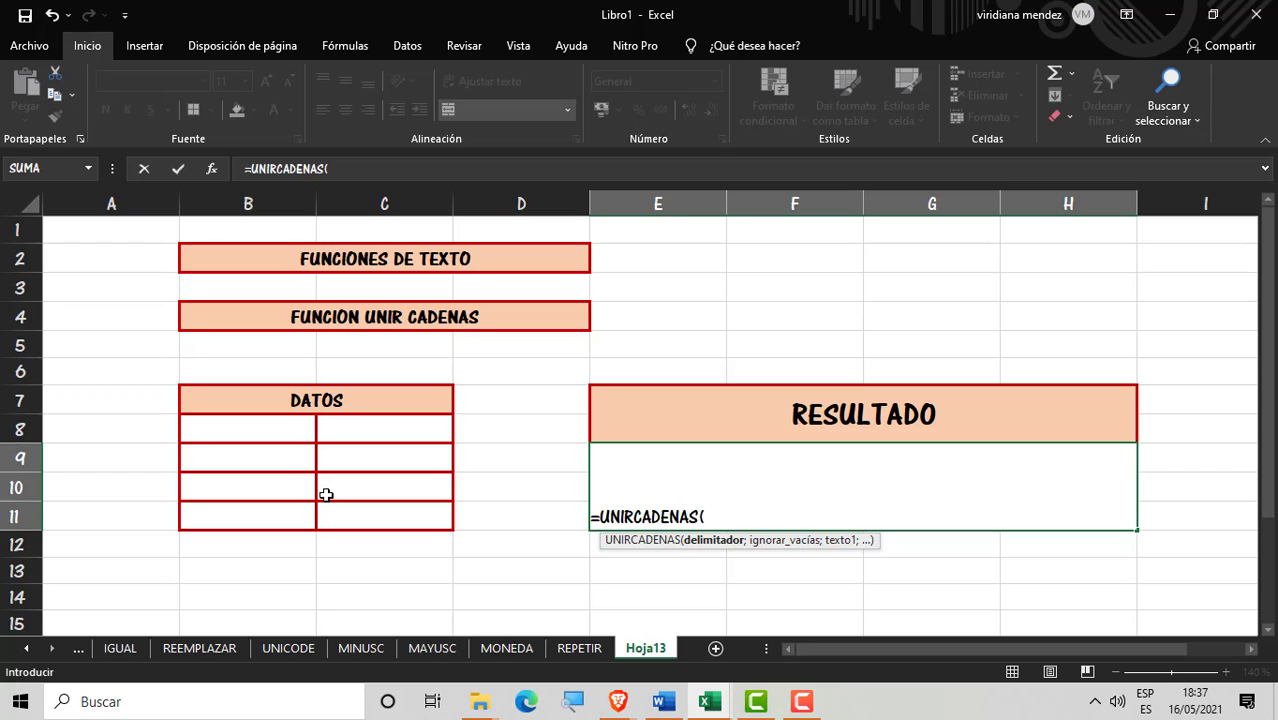
pyautogui.write(';')
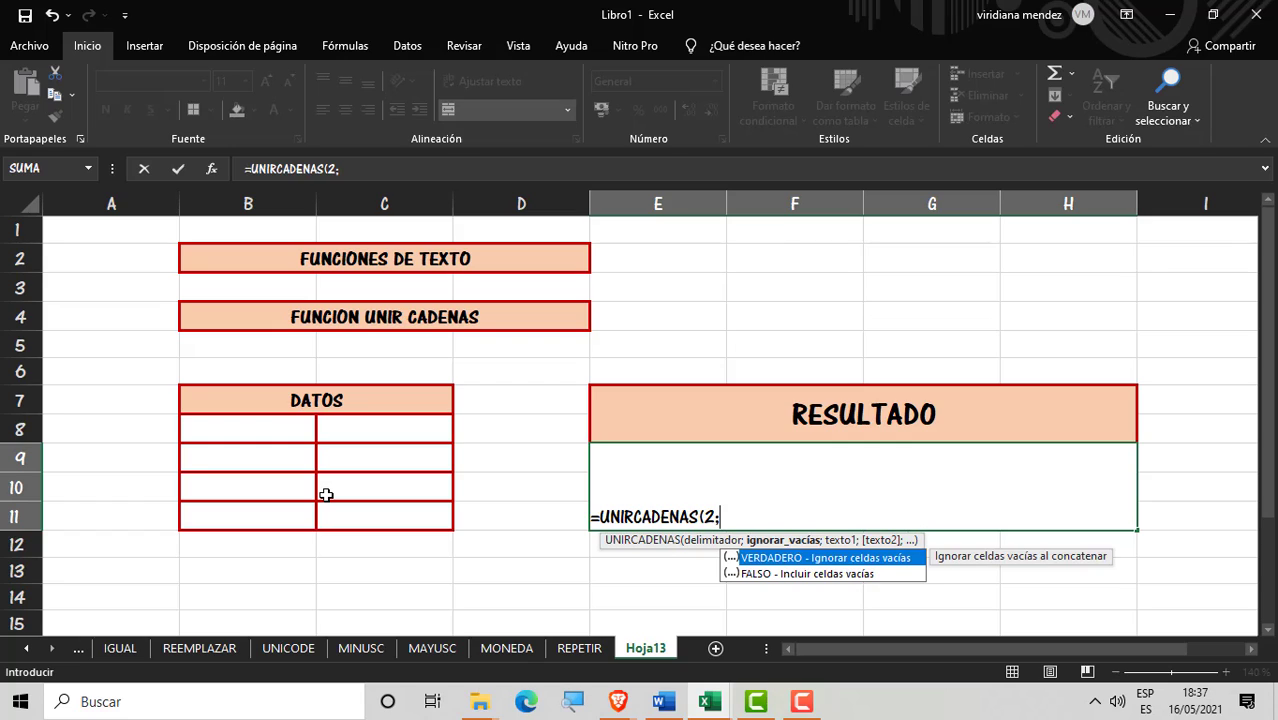
pyautogui.click(803, 574)
pyautogui.doubleClick(803, 577)
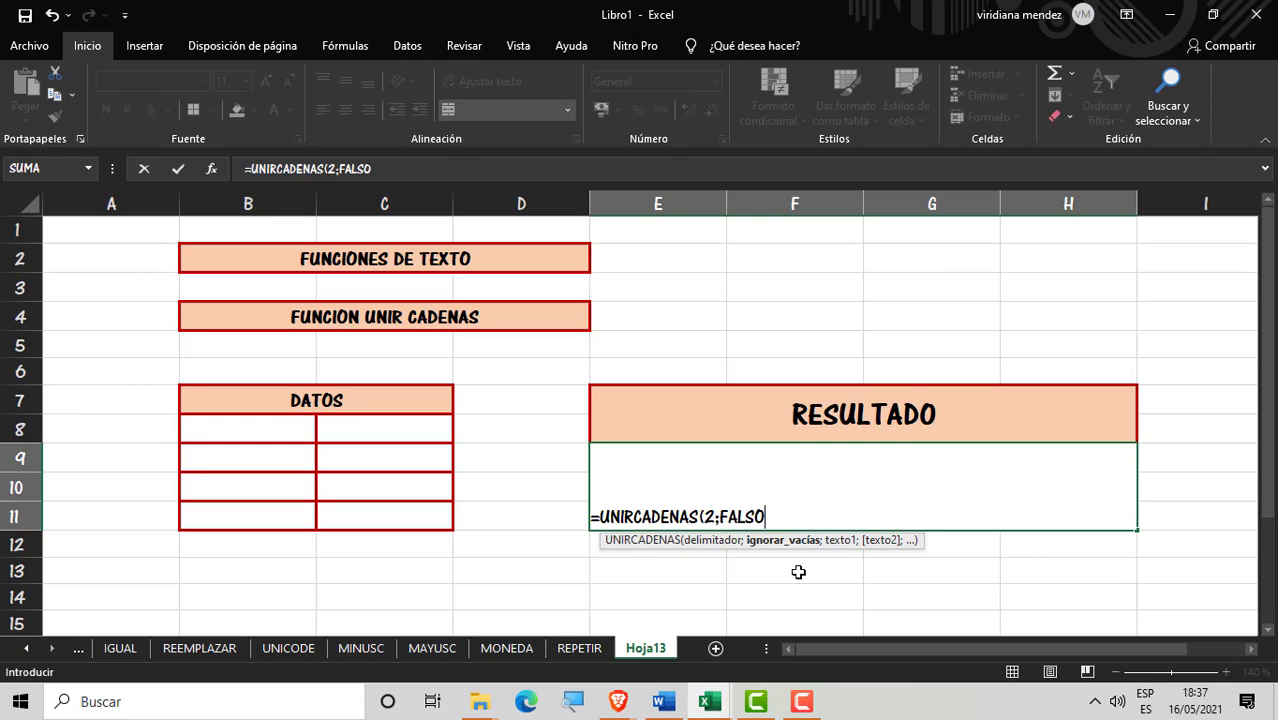
pyautogui.write(';')
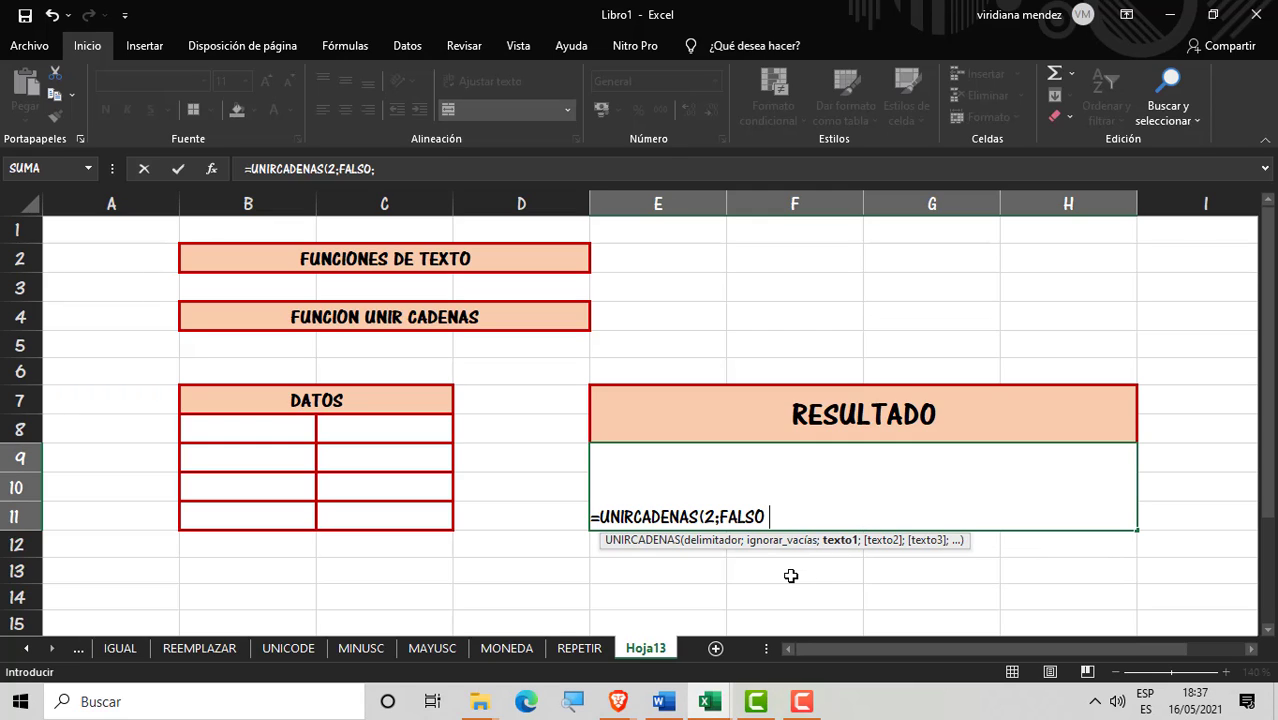
pyautogui.moveTo(302, 433); pyautogui.dragTo(362, 520)
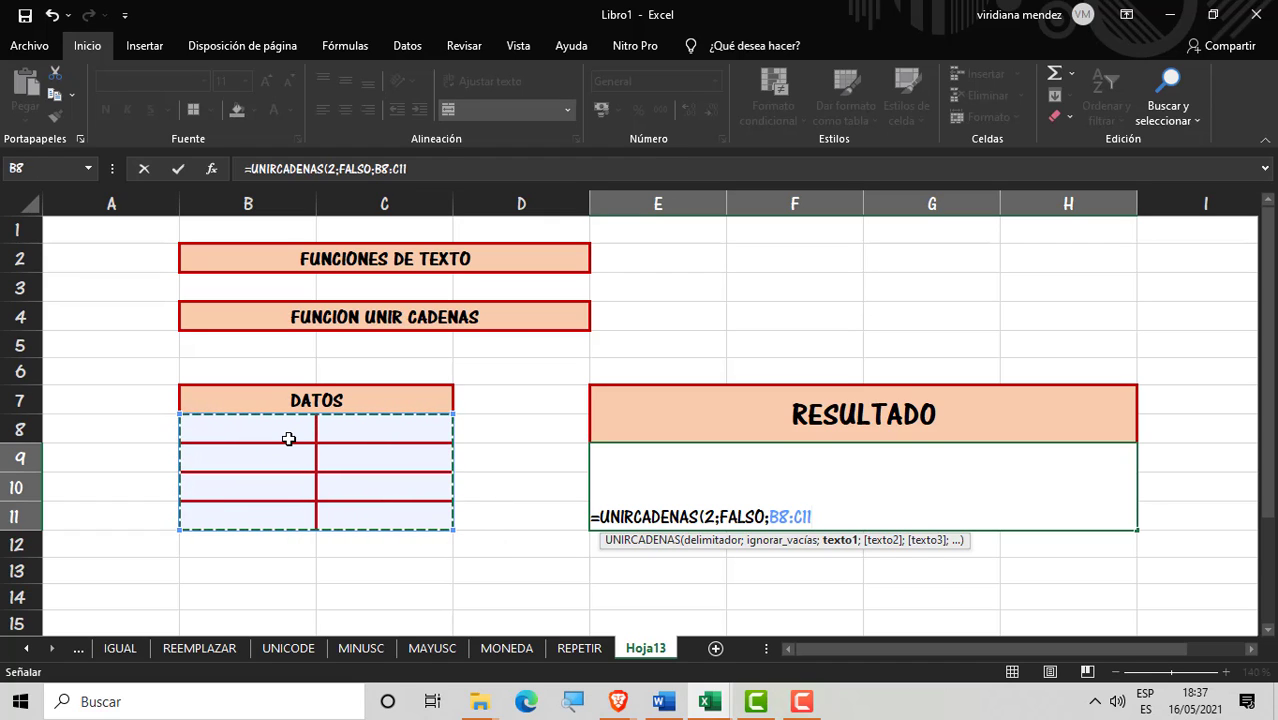
pyautogui.press('Return')
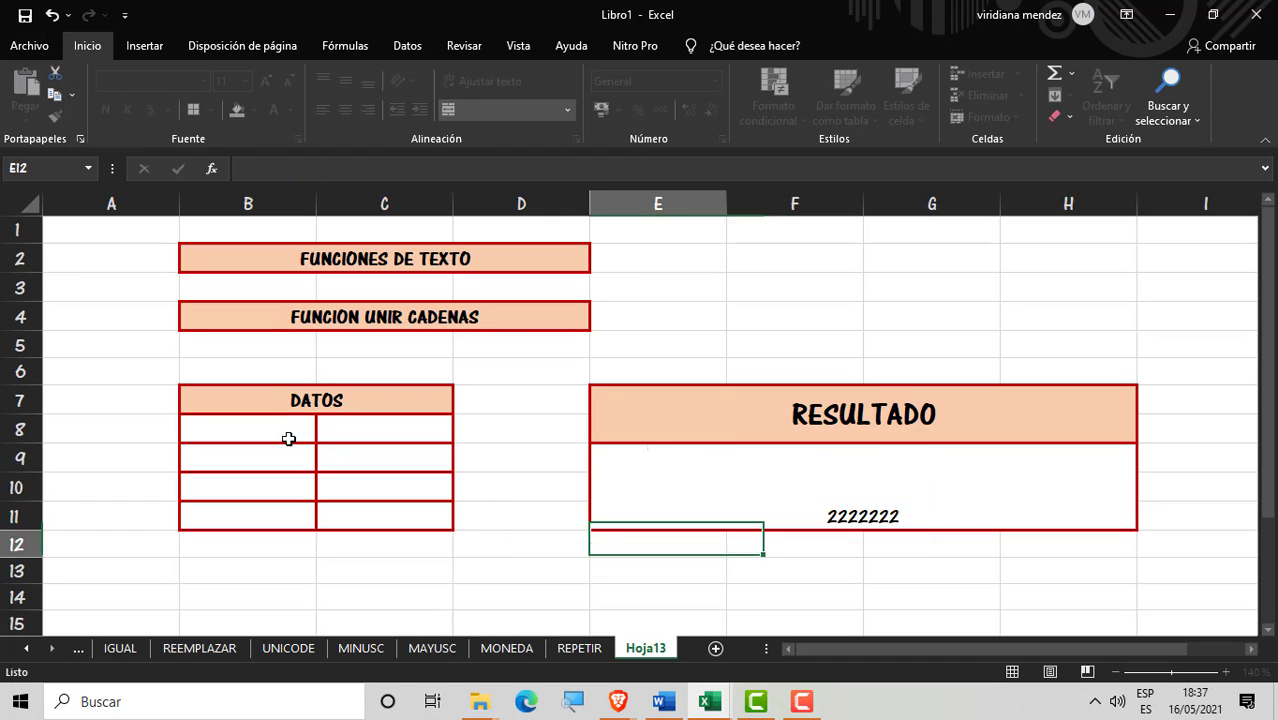
# Step: Examine the delimiter argument of the UNIRCADENAS formula in E9 without changing it
pyautogui.click(759, 491)
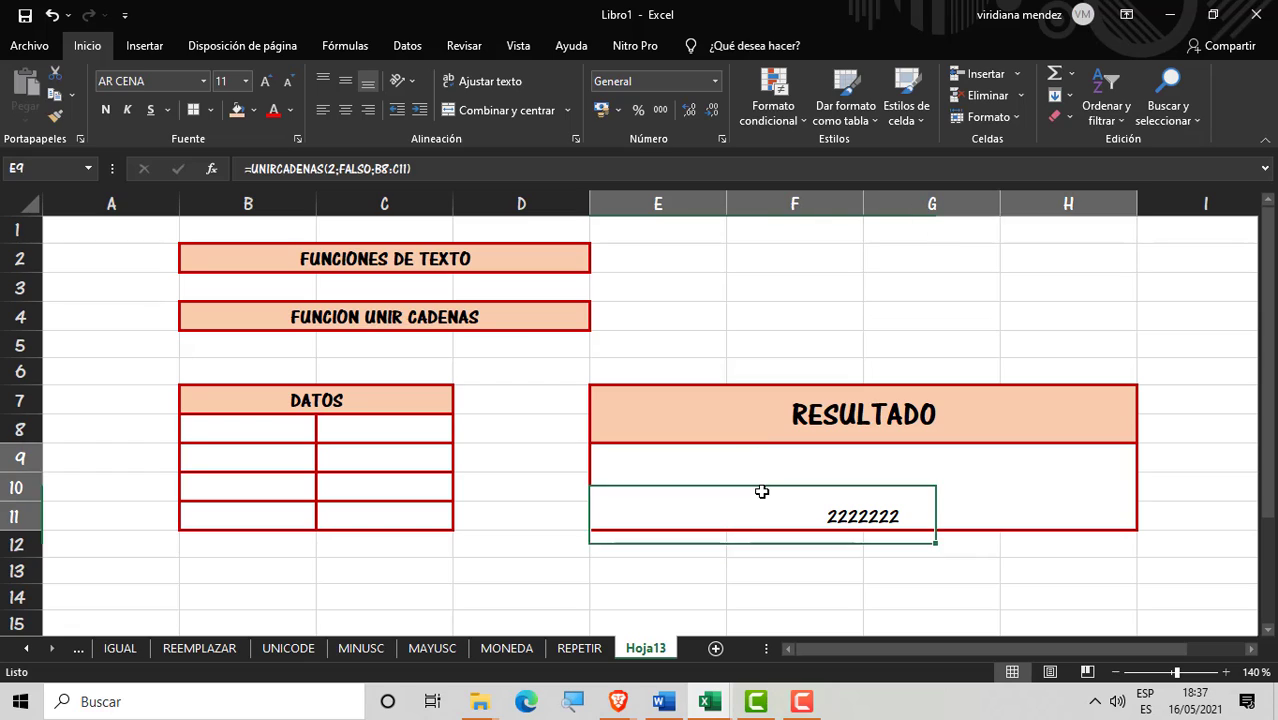
pyautogui.doubleClick(923, 505)
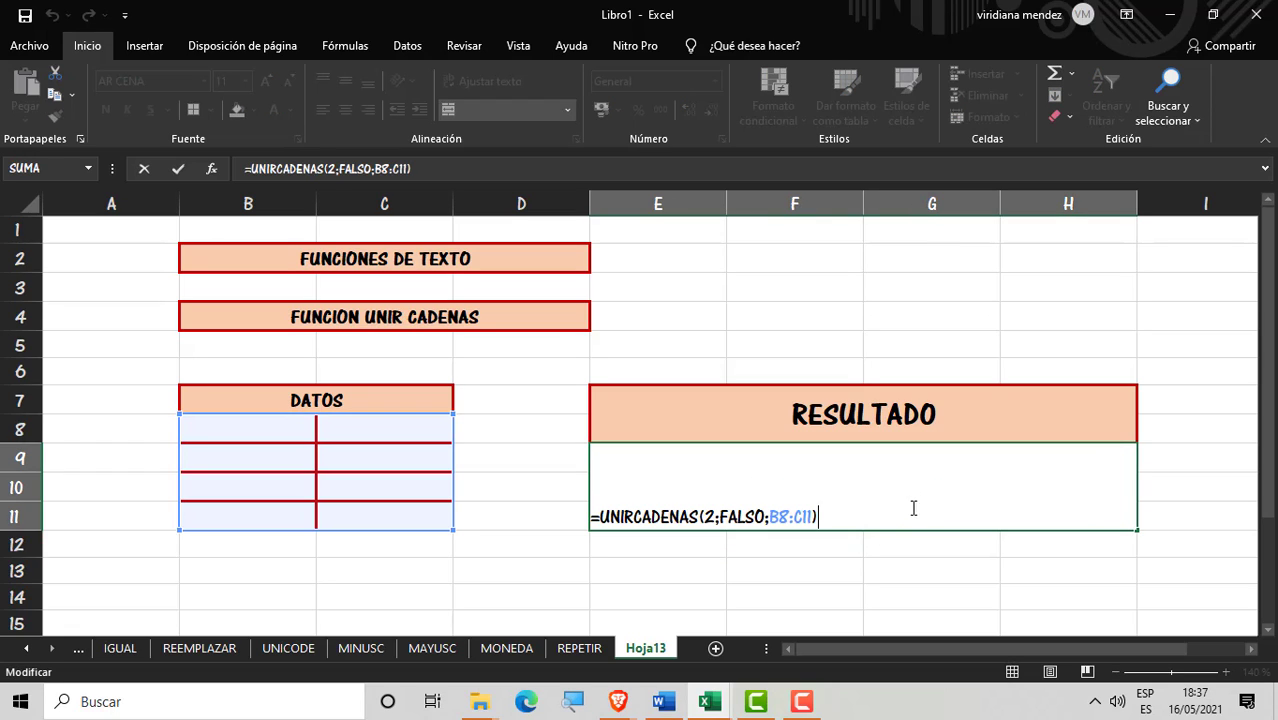
pyautogui.click(714, 518)
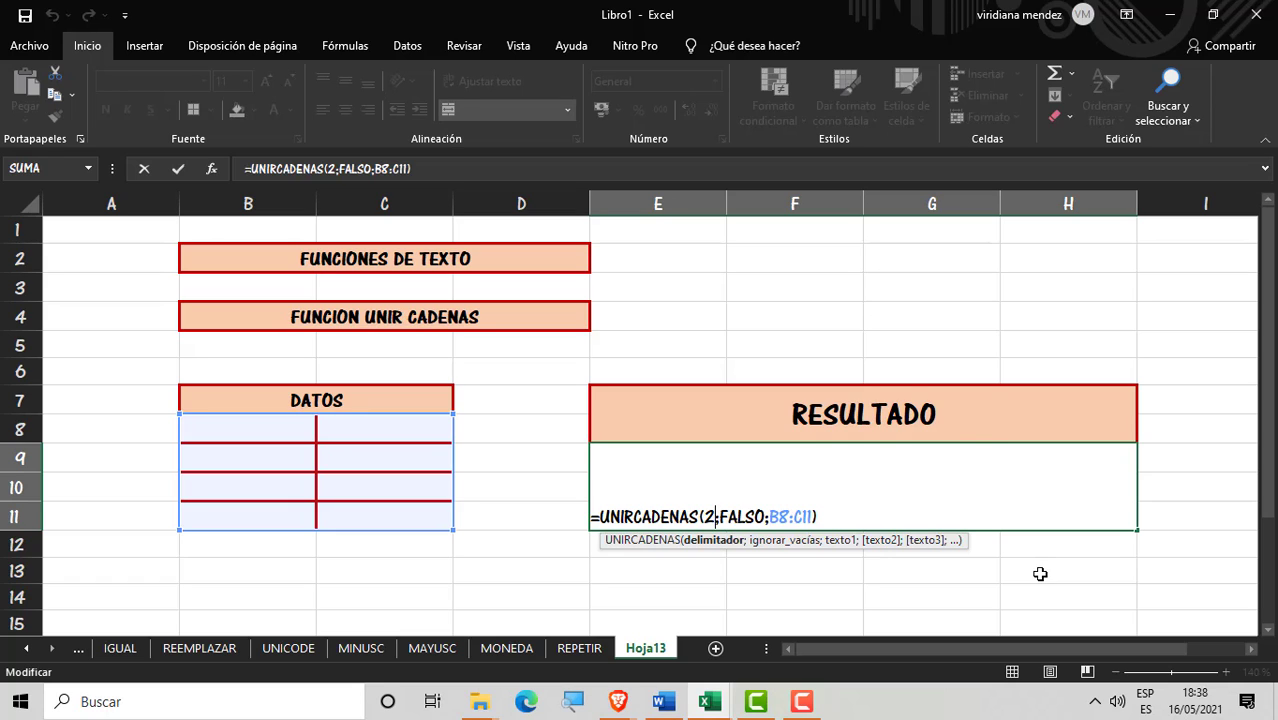
pyautogui.press('Return')
# Step: Align the result in E9 vertically in the middle and enlarge it to font size 26
pyautogui.click(901, 516)
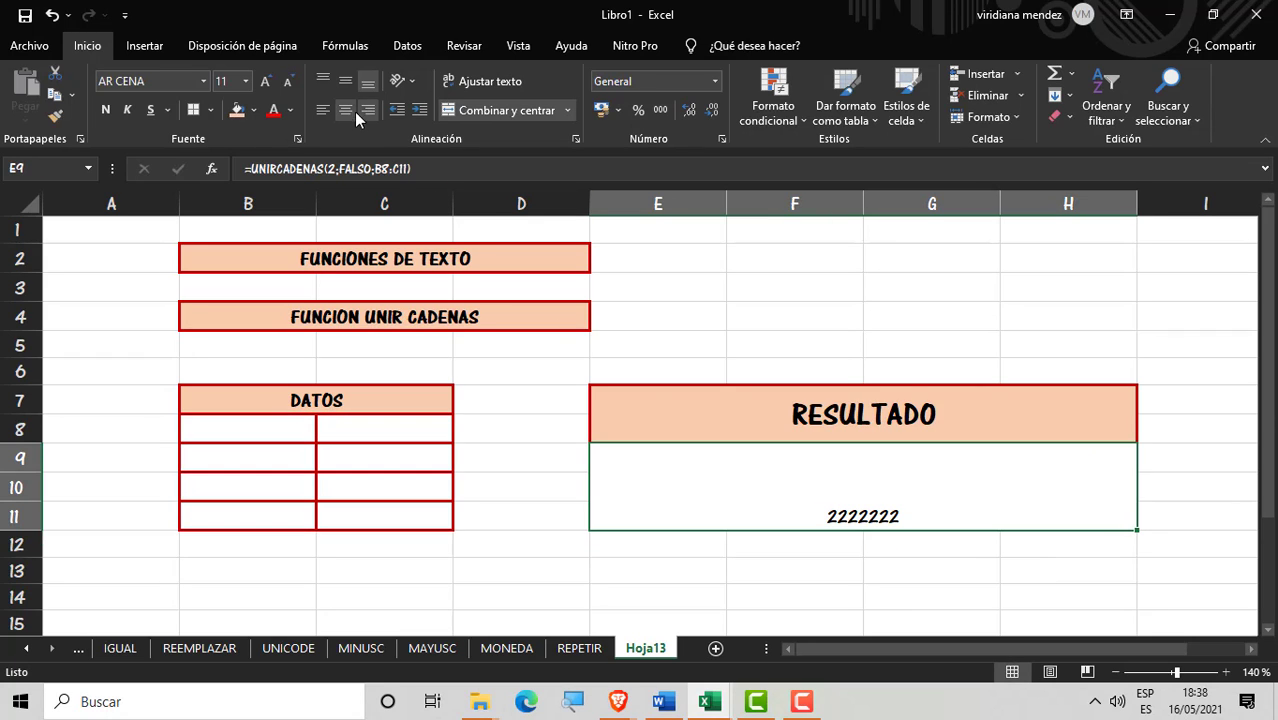
pyautogui.click(345, 81)
pyautogui.click(265, 81)
pyautogui.click(265, 81)
pyautogui.click(265, 81)
pyautogui.click(265, 81)
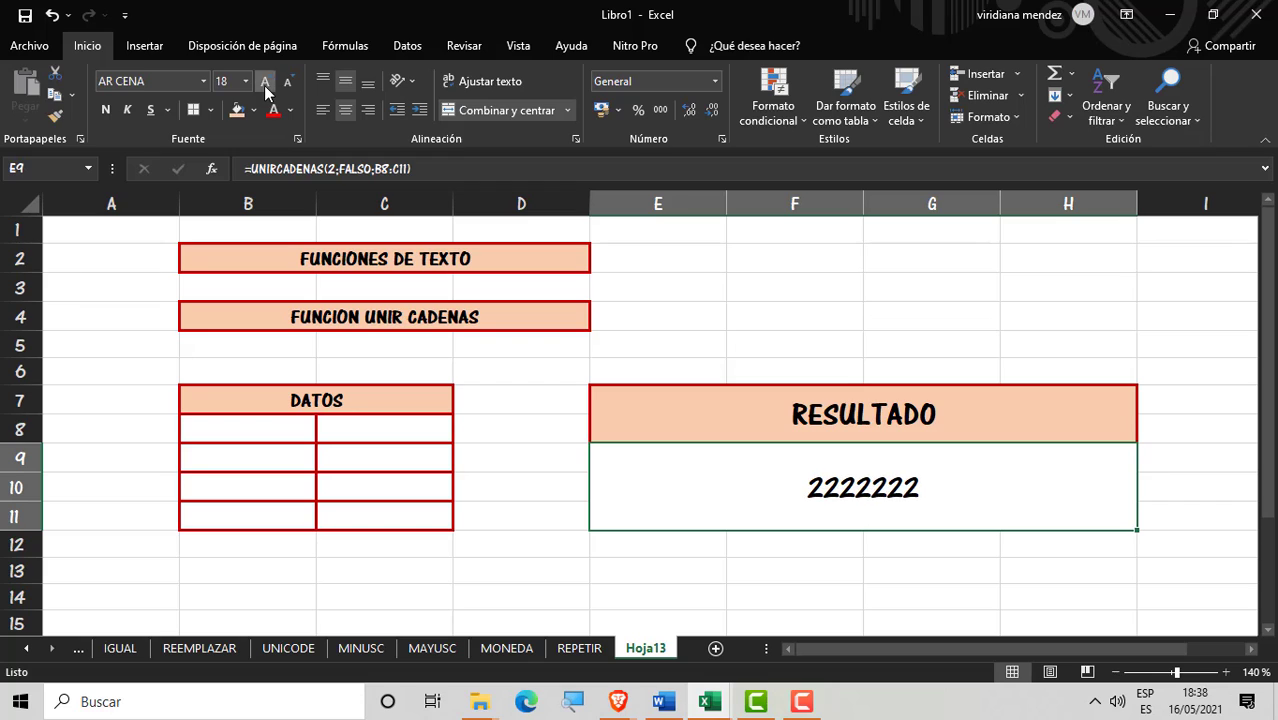
pyautogui.click(265, 83)
pyautogui.click(265, 83)
pyautogui.click(265, 83)
pyautogui.click(265, 83)
pyautogui.click(565, 487)
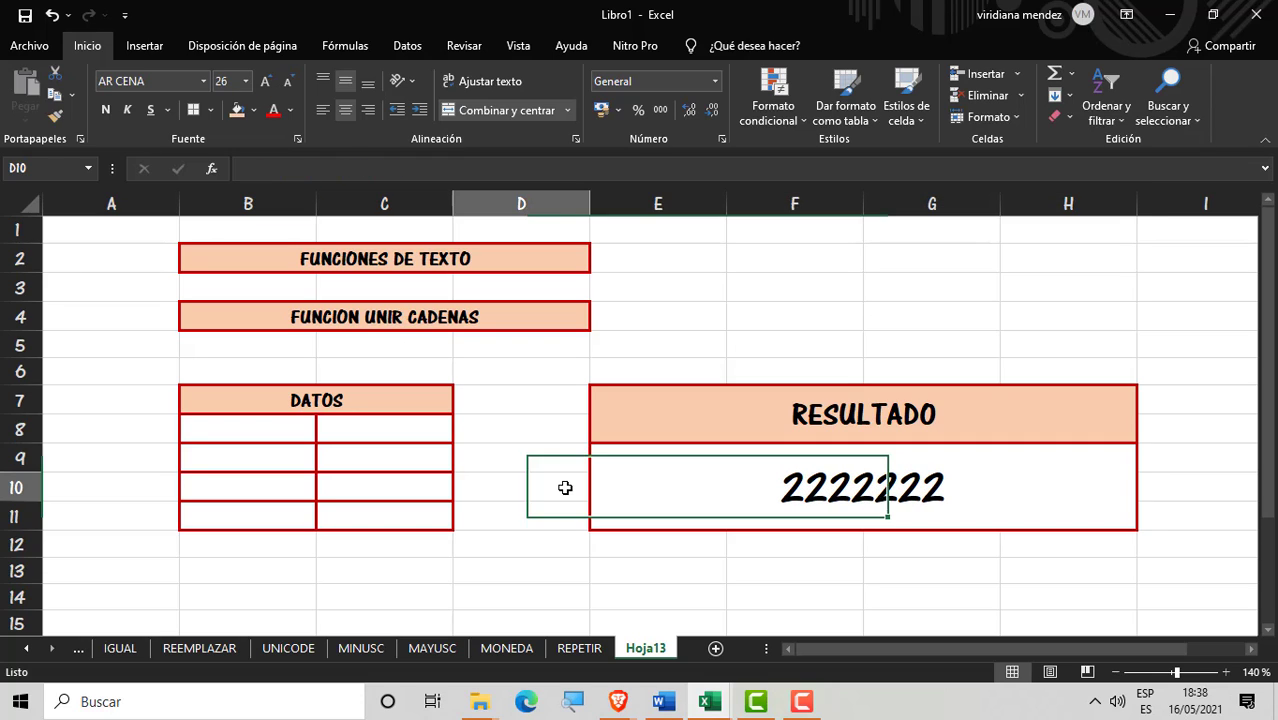
pyautogui.click(744, 504)
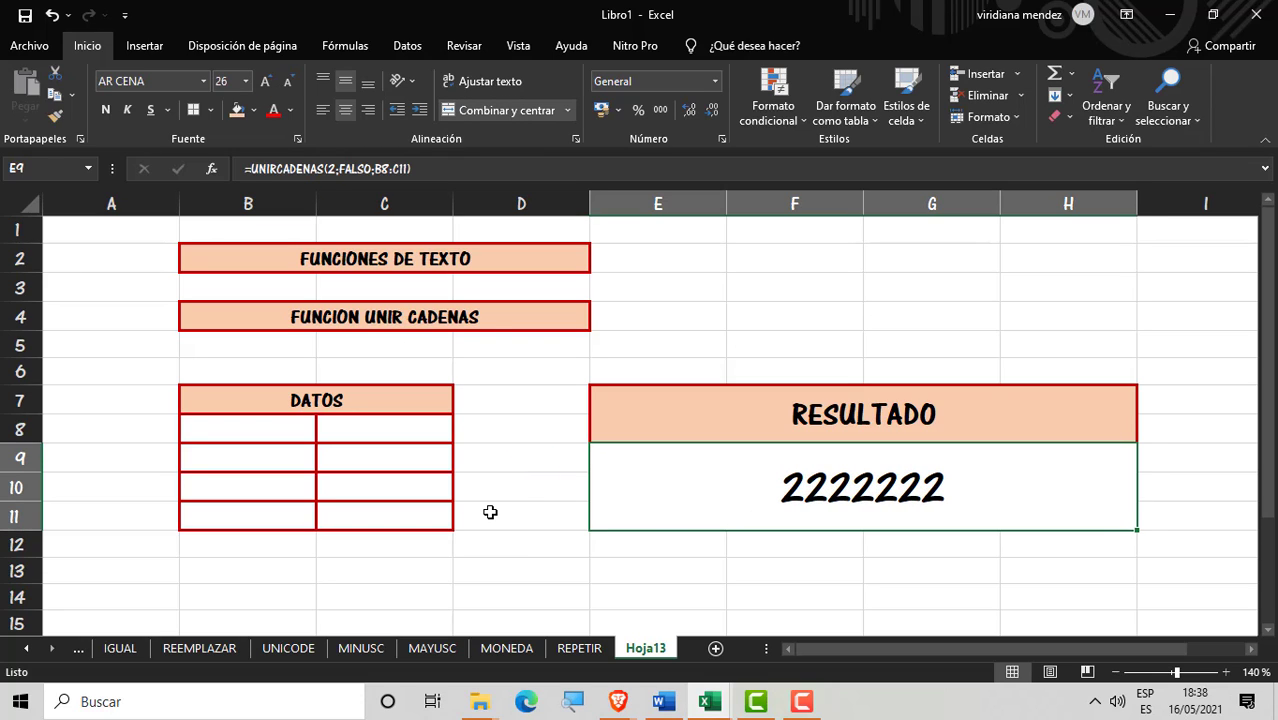
# Step: Enter C in B8 and P in C8 as the first row of the DATOS table
pyautogui.click(299, 432)
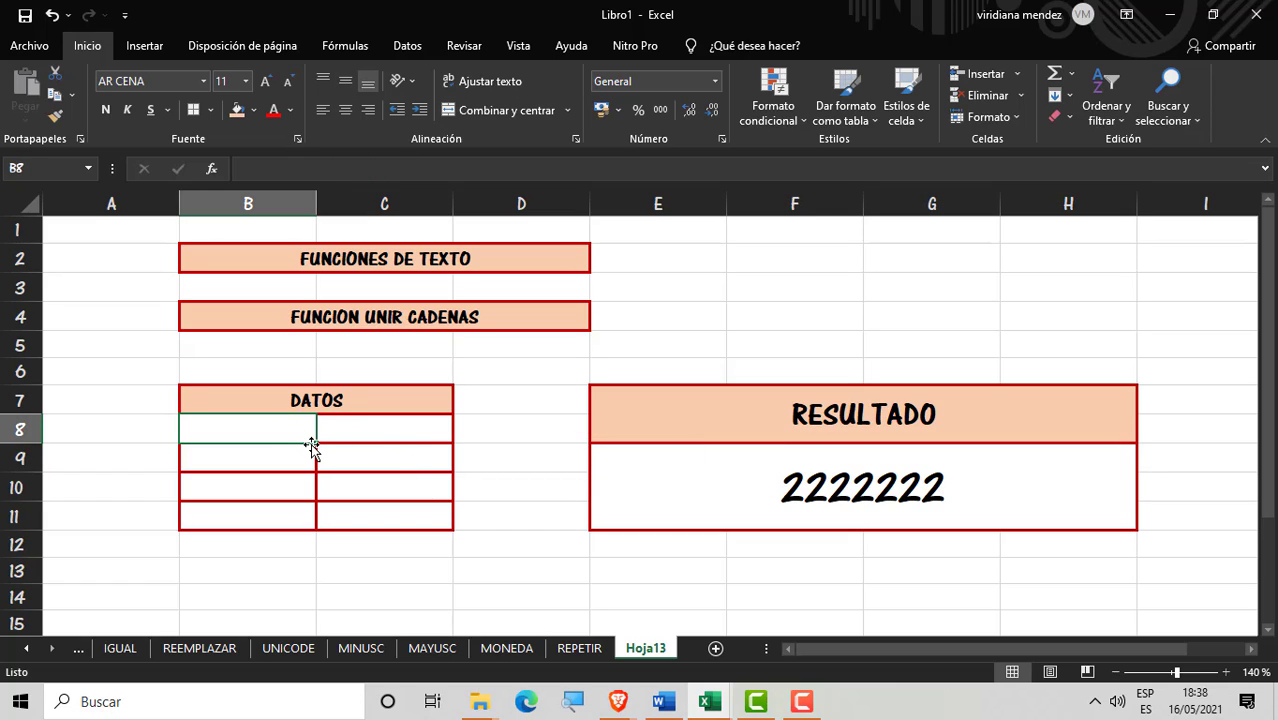
pyautogui.write('c')
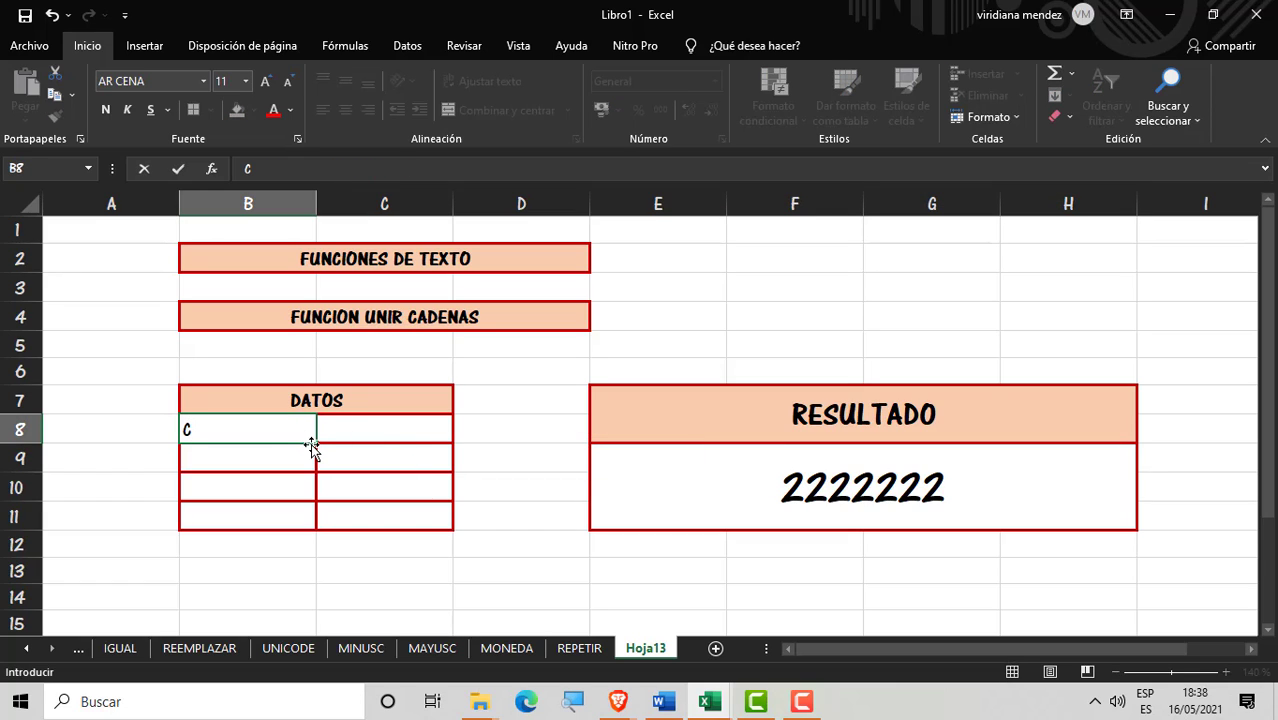
pyautogui.press('Return')
pyautogui.press('Up')
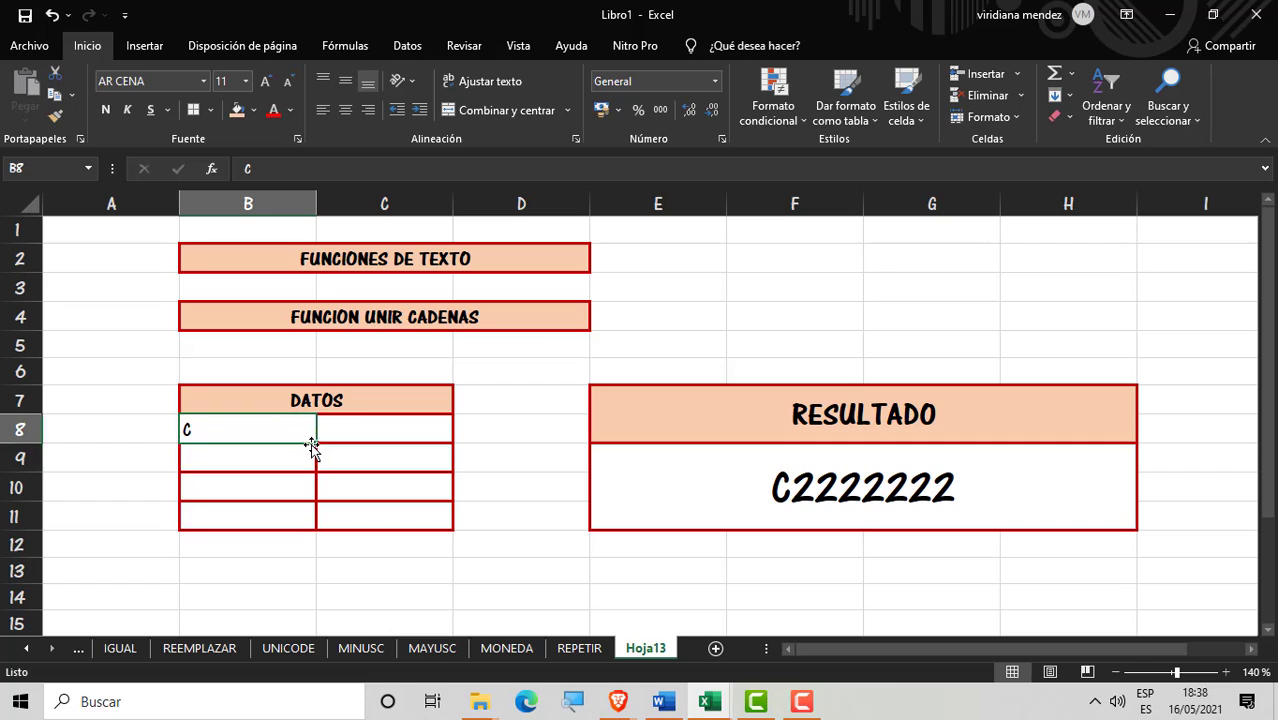
pyautogui.press('Right')
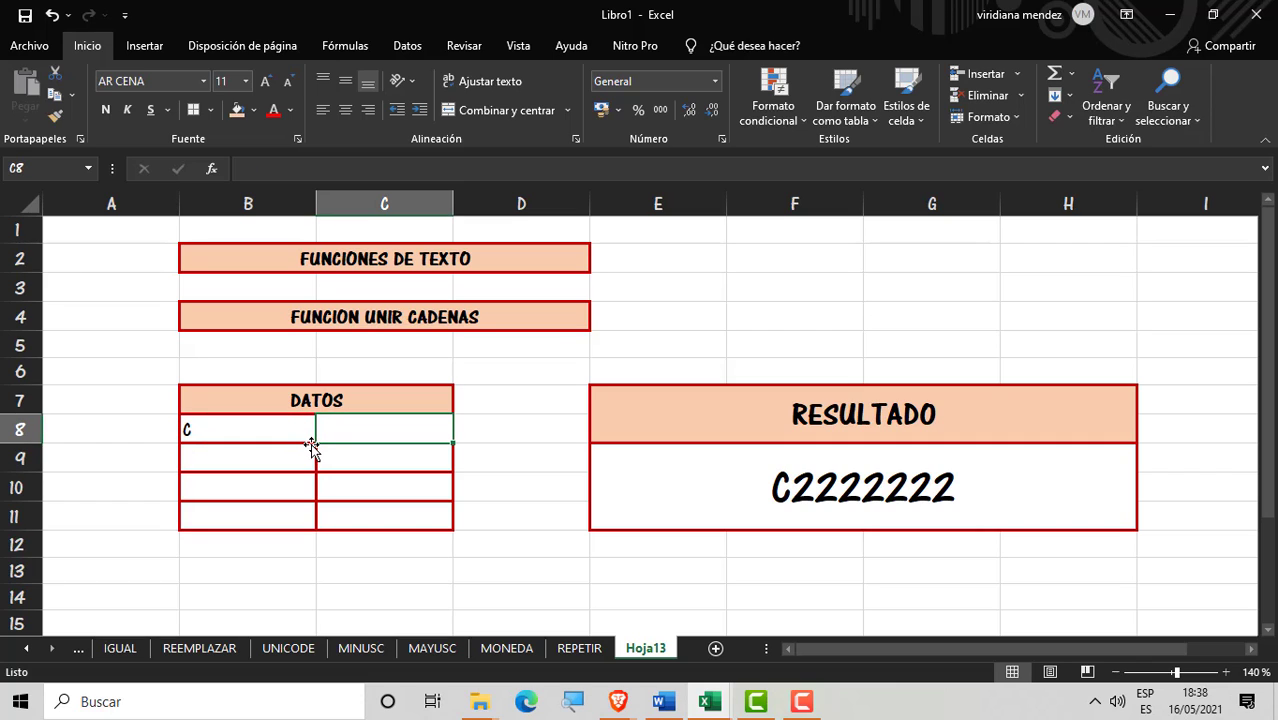
pyautogui.write('p')
pyautogui.press('Return')
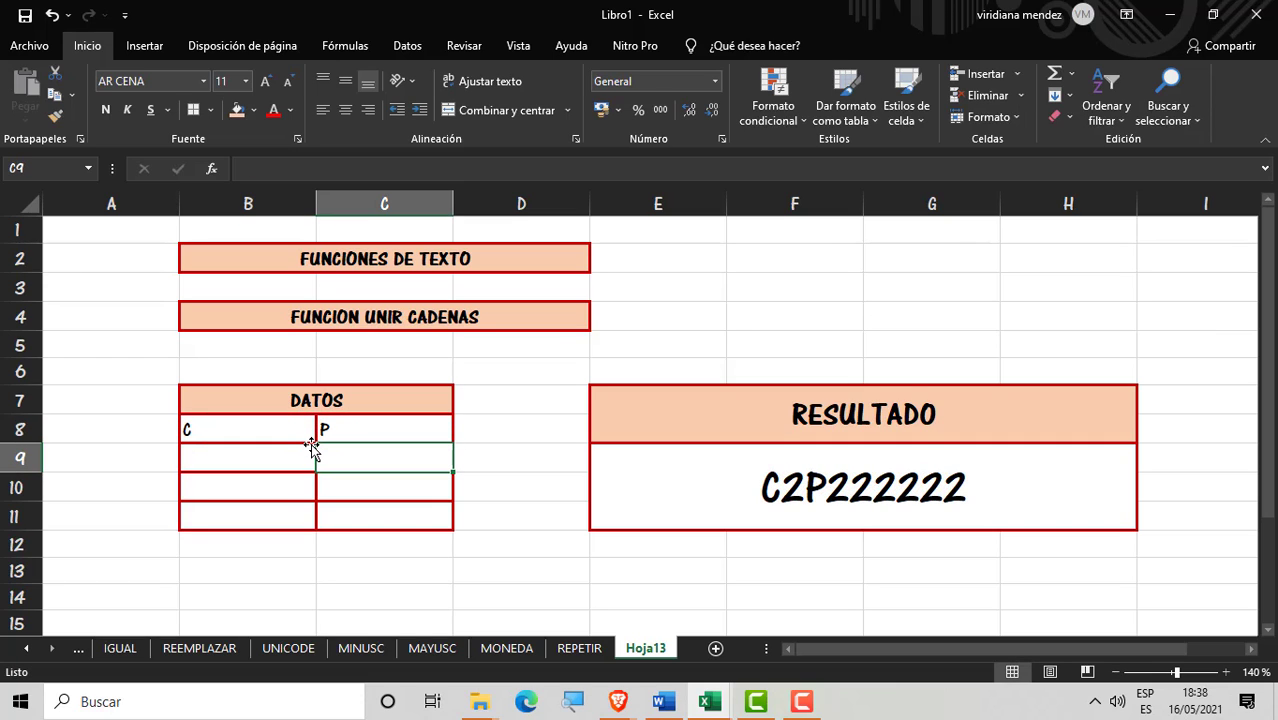
pyautogui.press('Left')
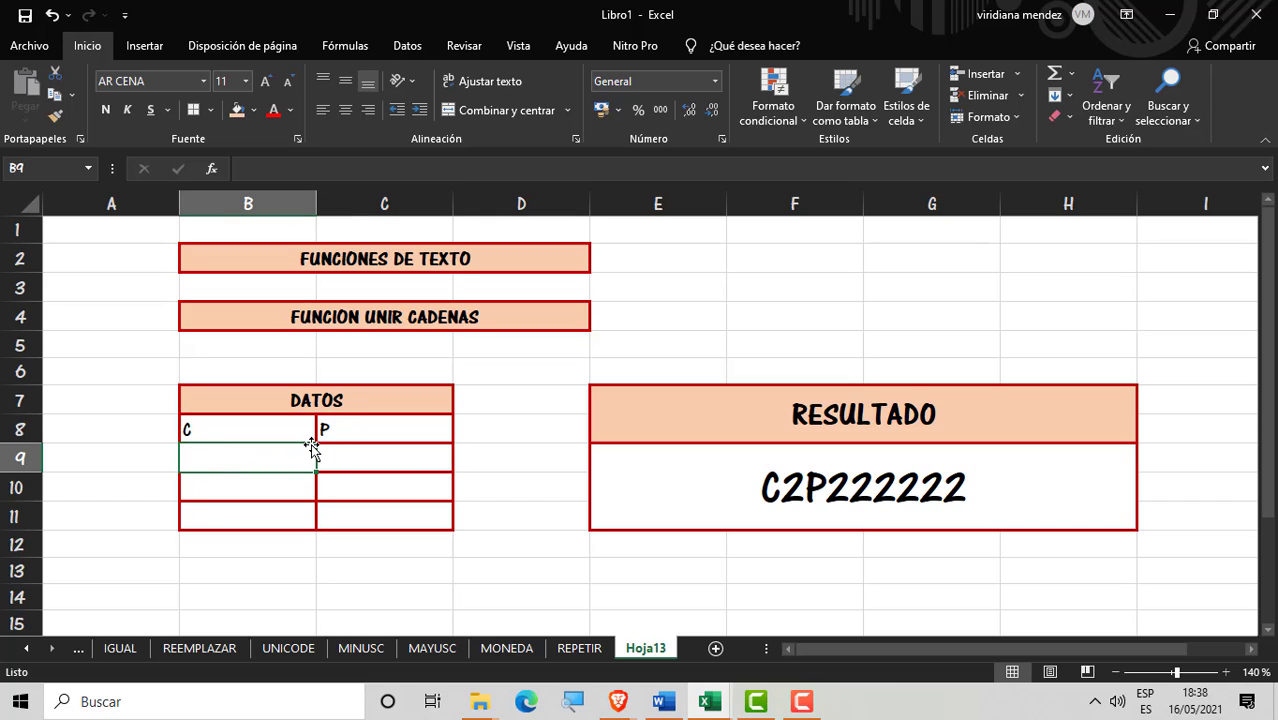
pyautogui.write('c')
pyautogui.press('Return')
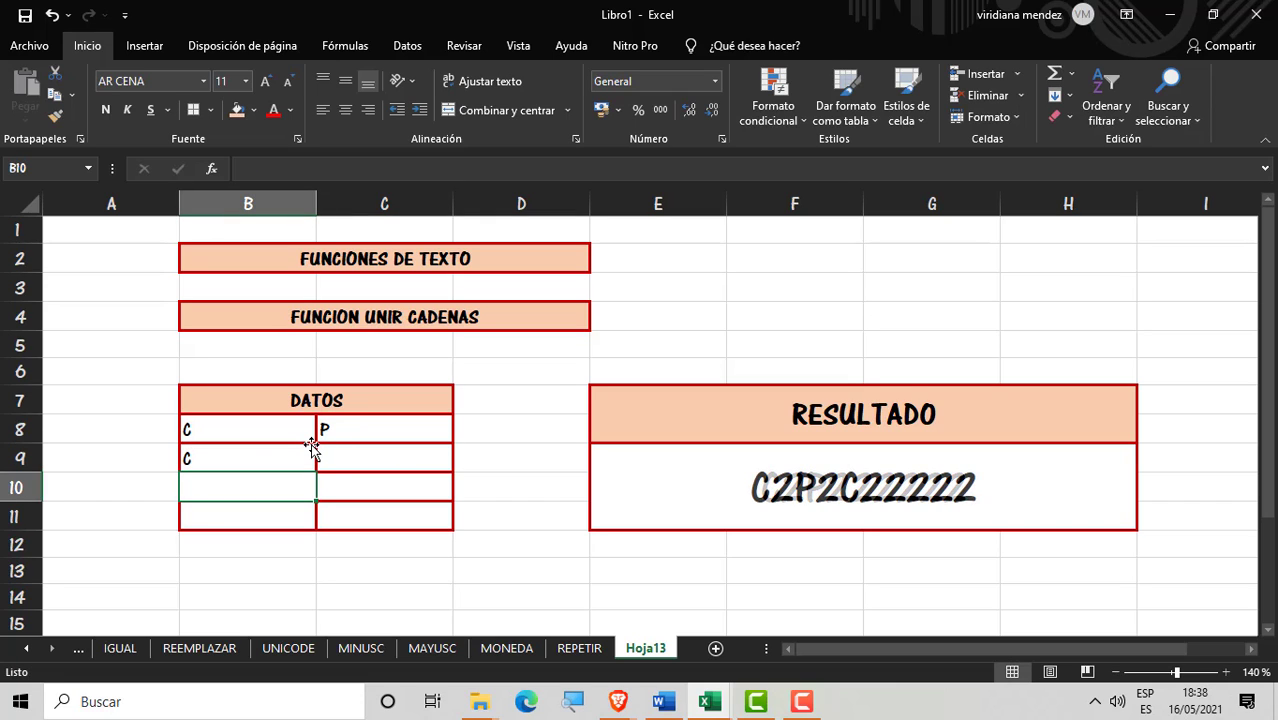
pyautogui.press('Up')
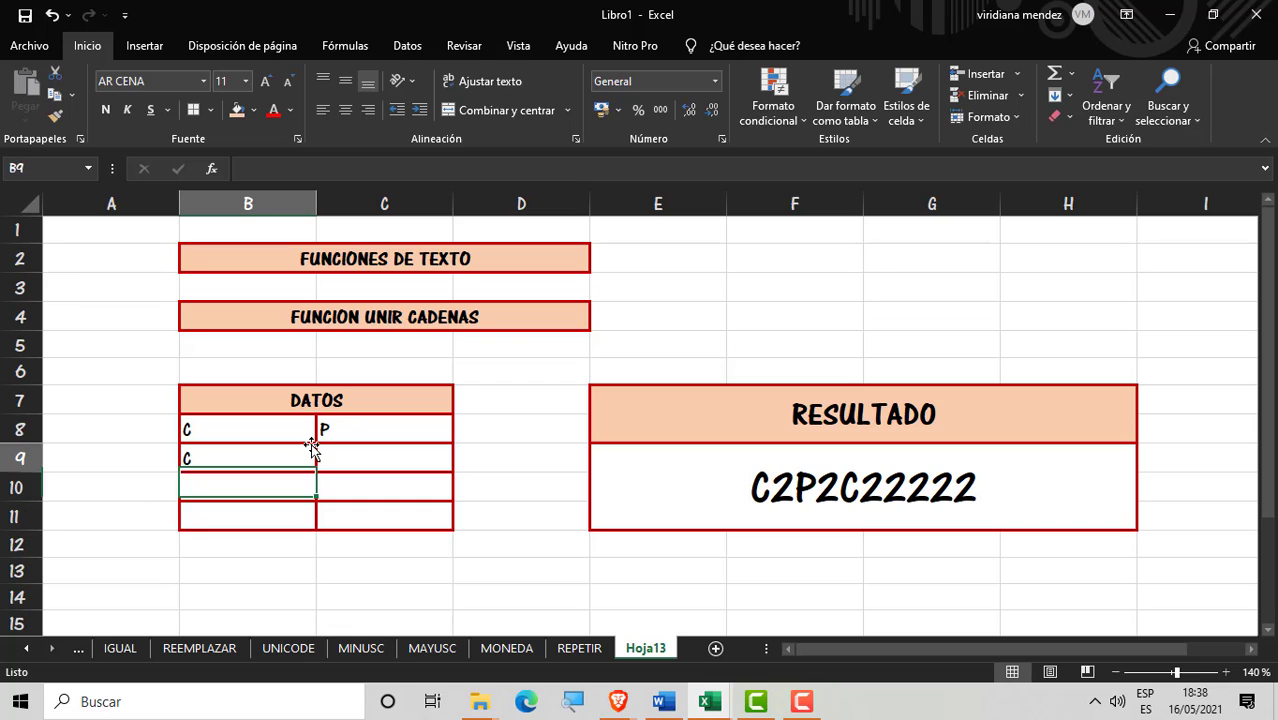
# Step: Enter A in B9 and R in C9 as the second row of the DATOS table
pyautogui.write('A')
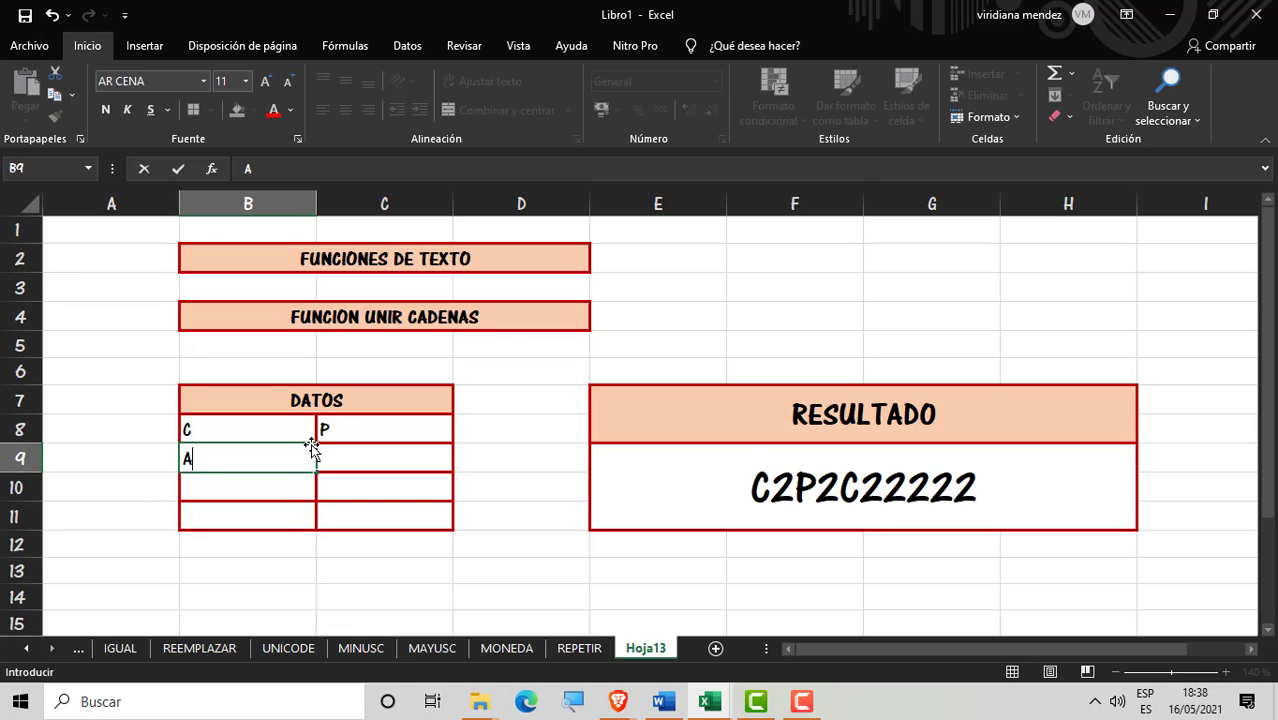
pyautogui.press('Tab')
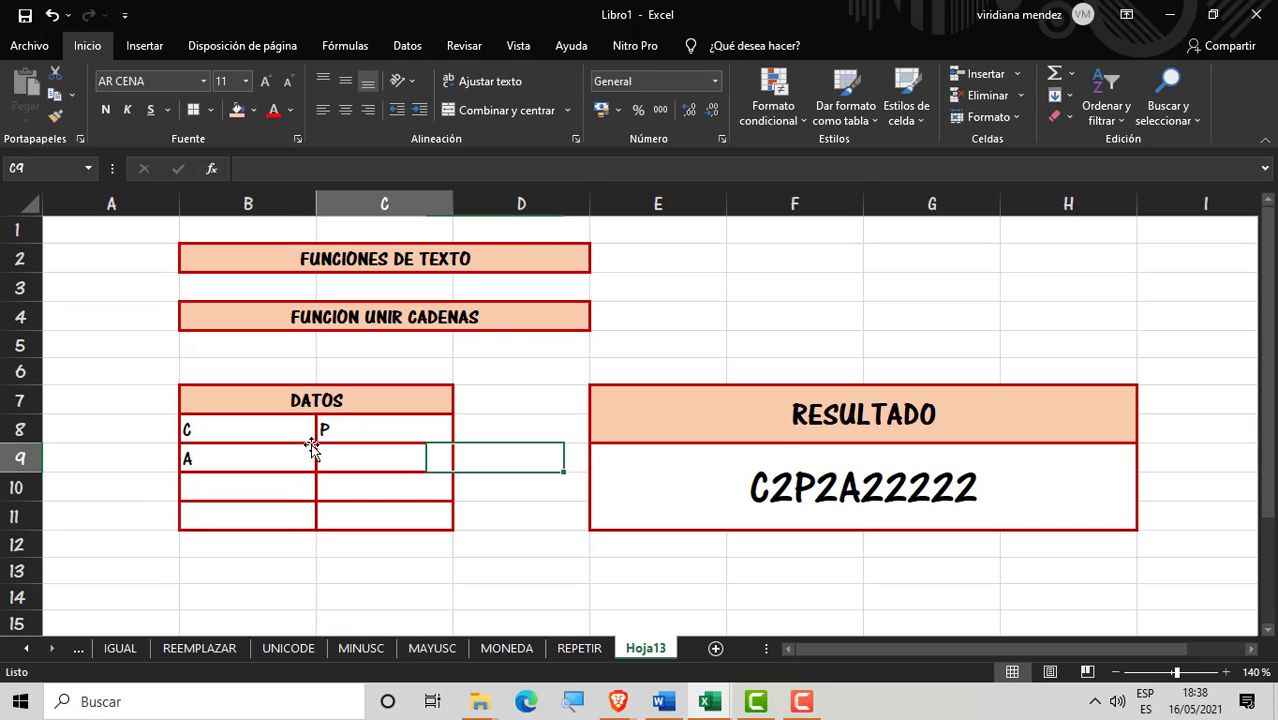
pyautogui.write('R')
pyautogui.press('Return')
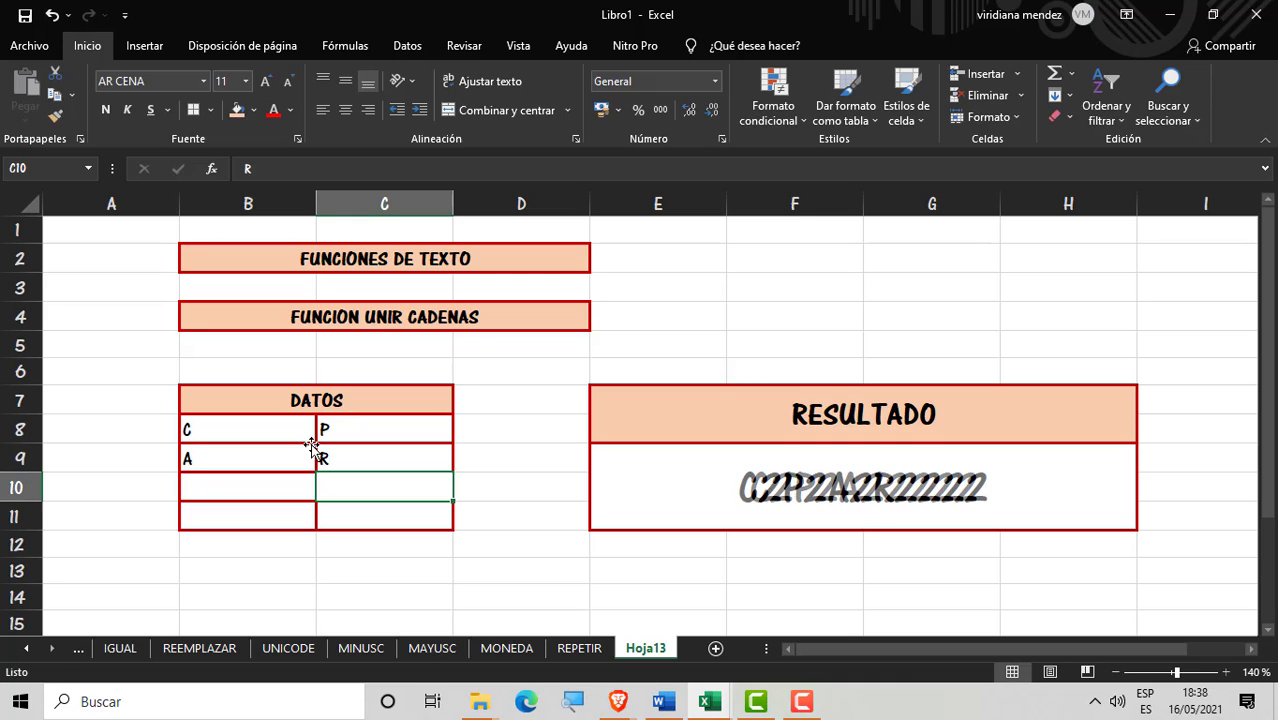
# Step: Enter J in B10 and O in C10 as the third row of the DATOS table
pyautogui.write('J')
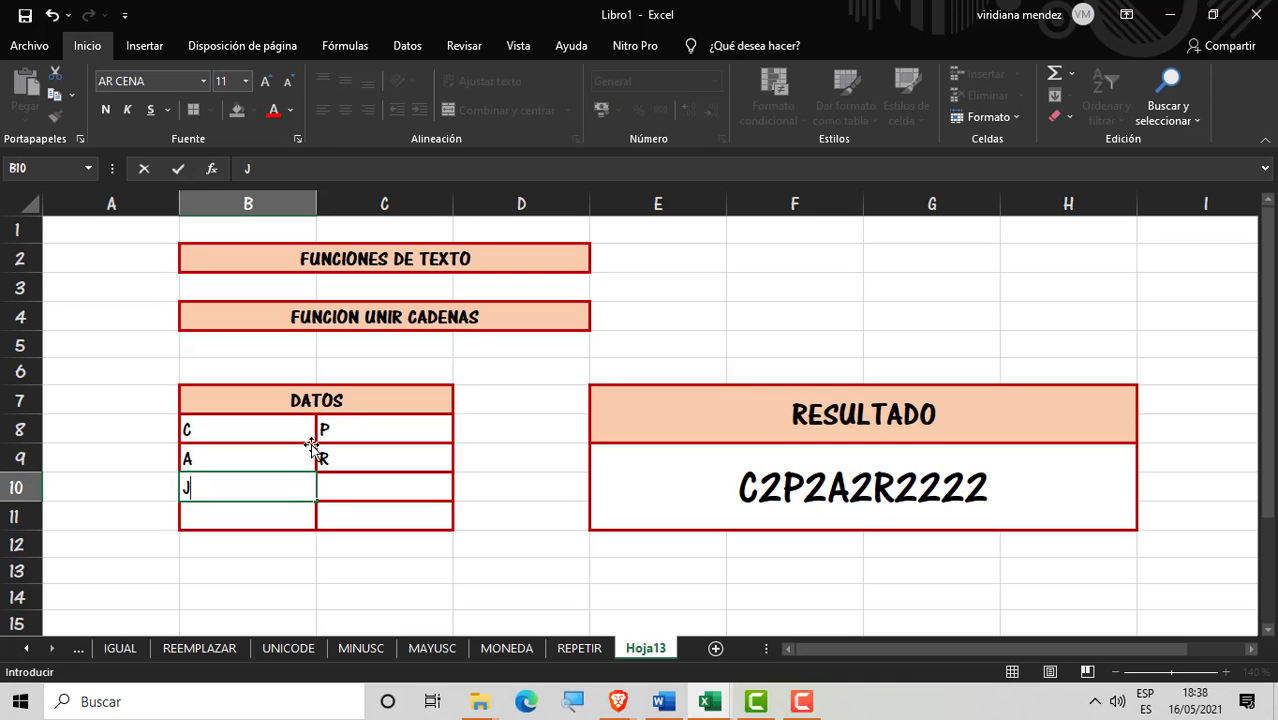
pyautogui.press('Tab')
pyautogui.write('P')
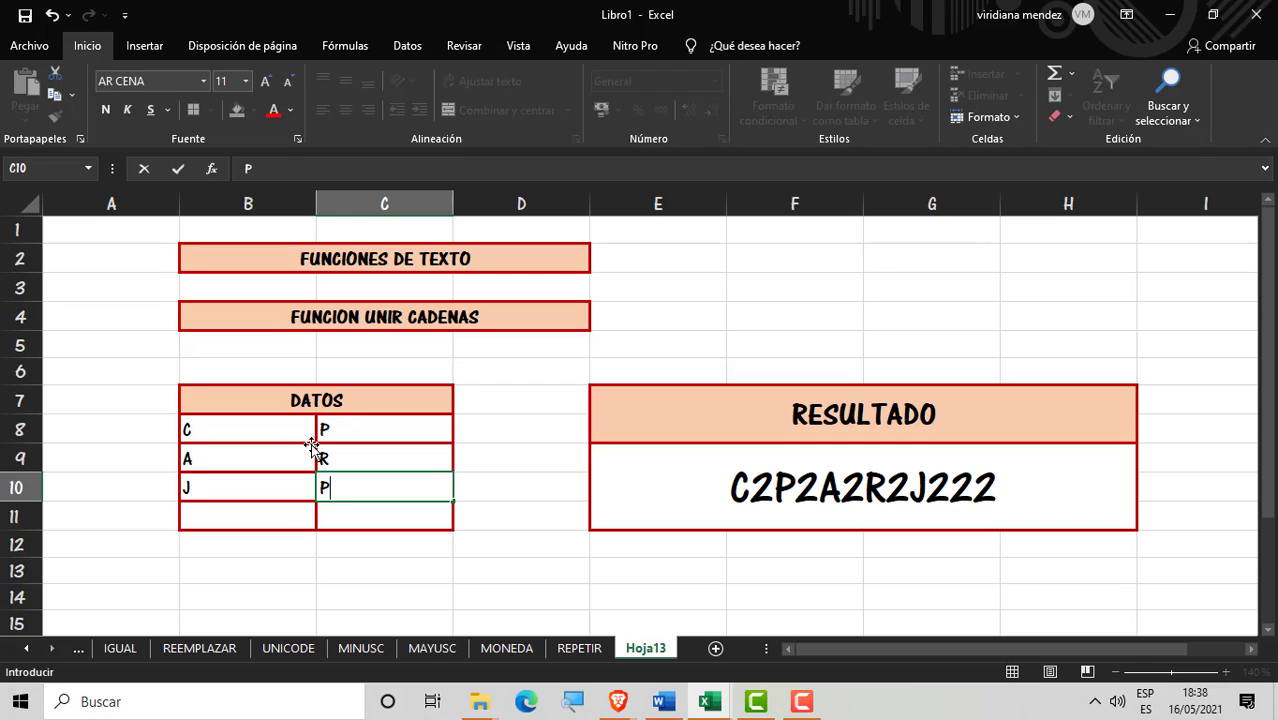
pyautogui.press('BackSpace')
pyautogui.write('O')
pyautogui.press('Return')
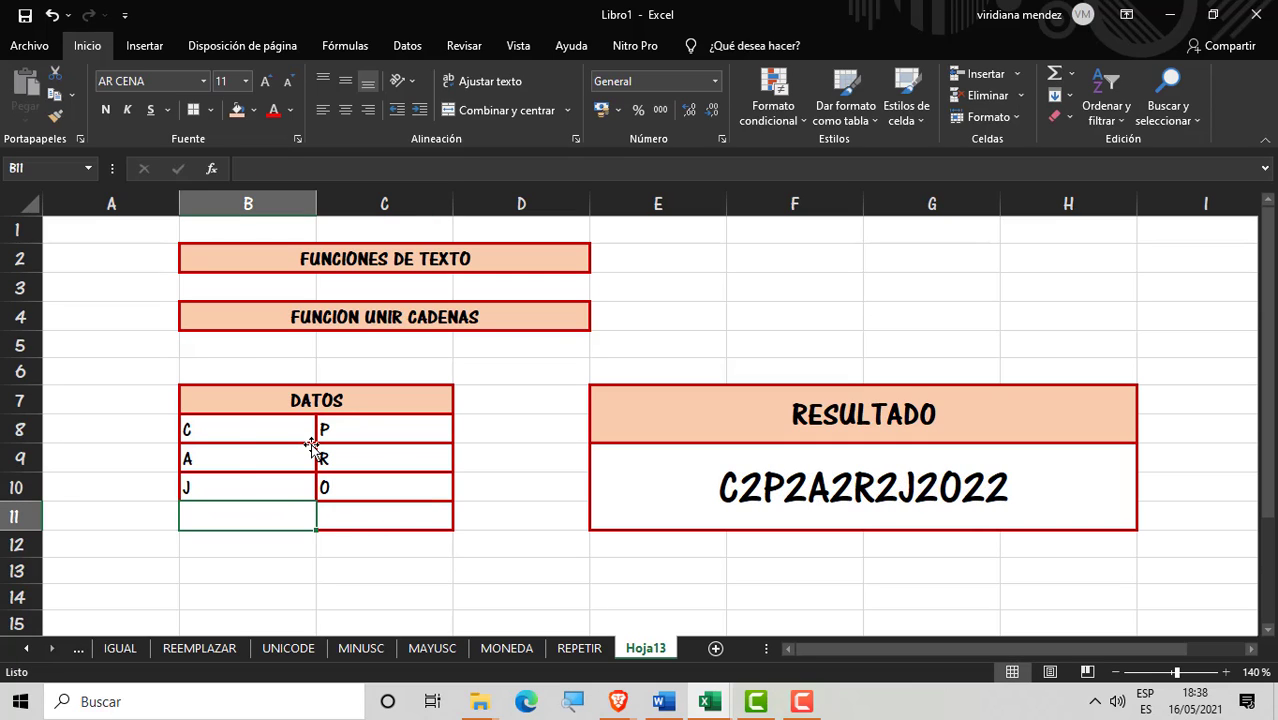
# Step: Enter L in B11 and M in C11 as the fourth row of the DATOS table
pyautogui.write('L')
pyautogui.press('Tab')
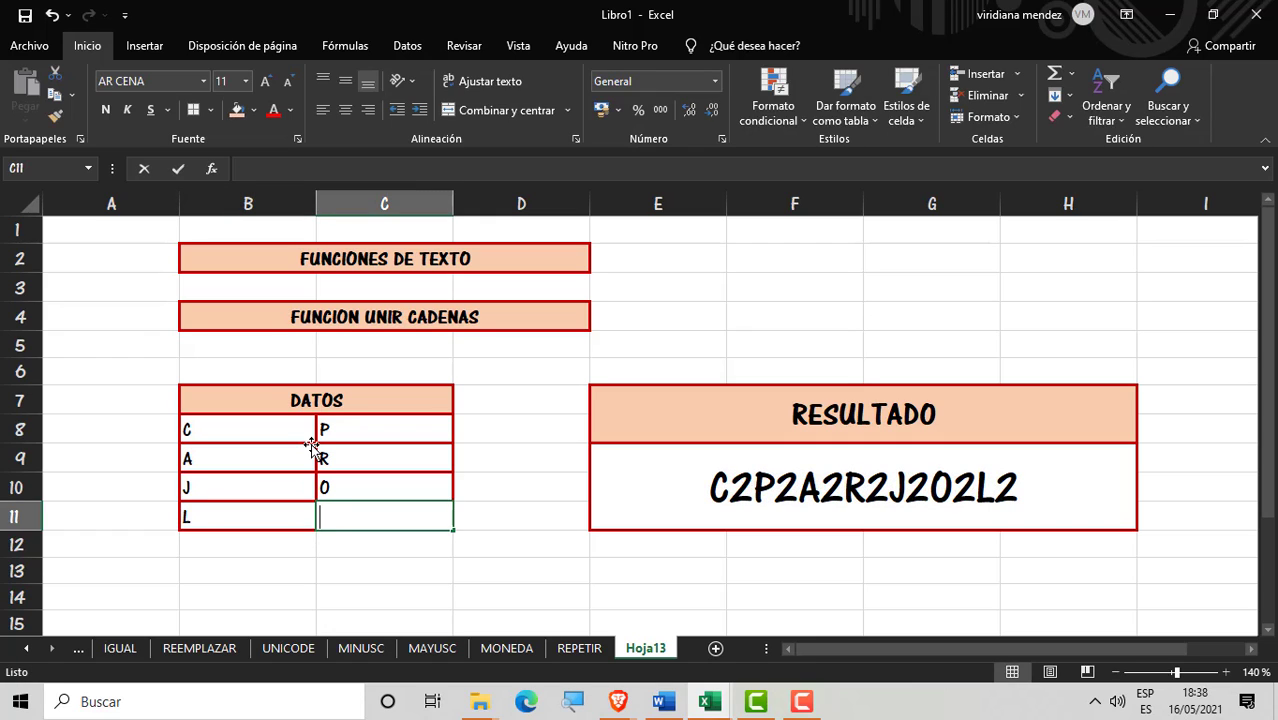
pyautogui.write('M')
pyautogui.press('Up')
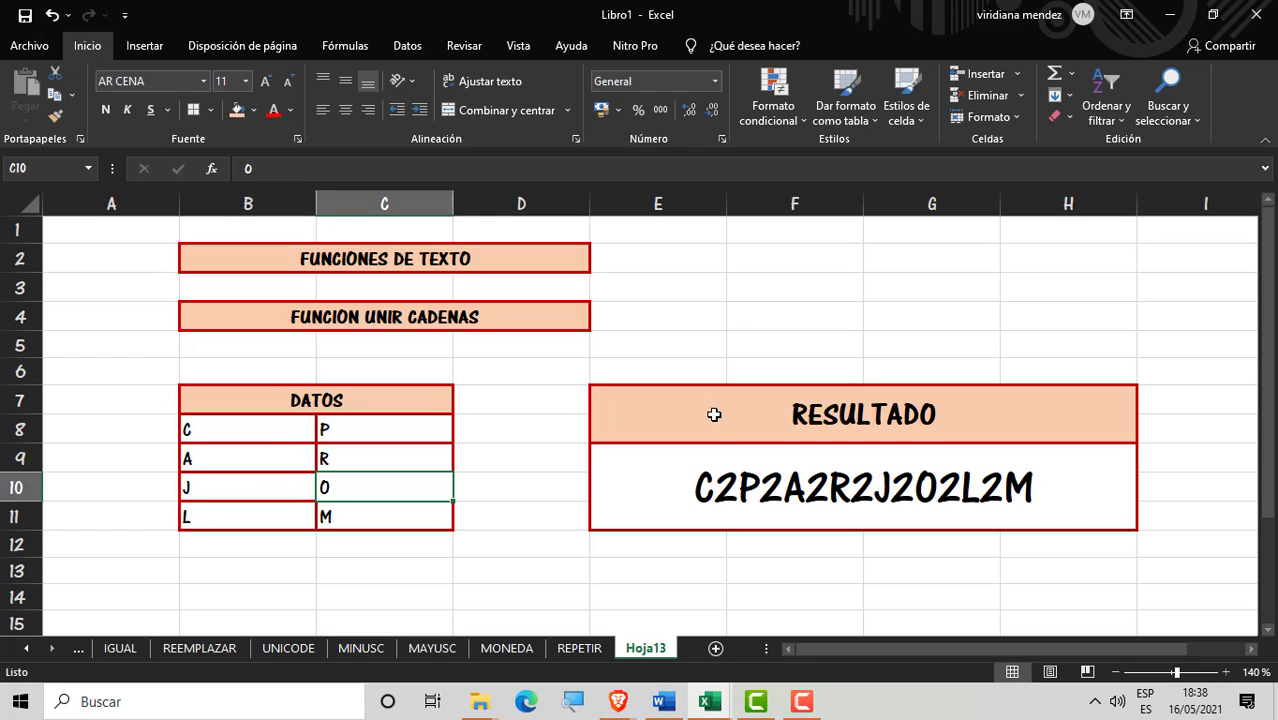
# Step: Set the delimiter argument of the UNIRCADENAS formula in E9 to 0
pyautogui.click(736, 485)
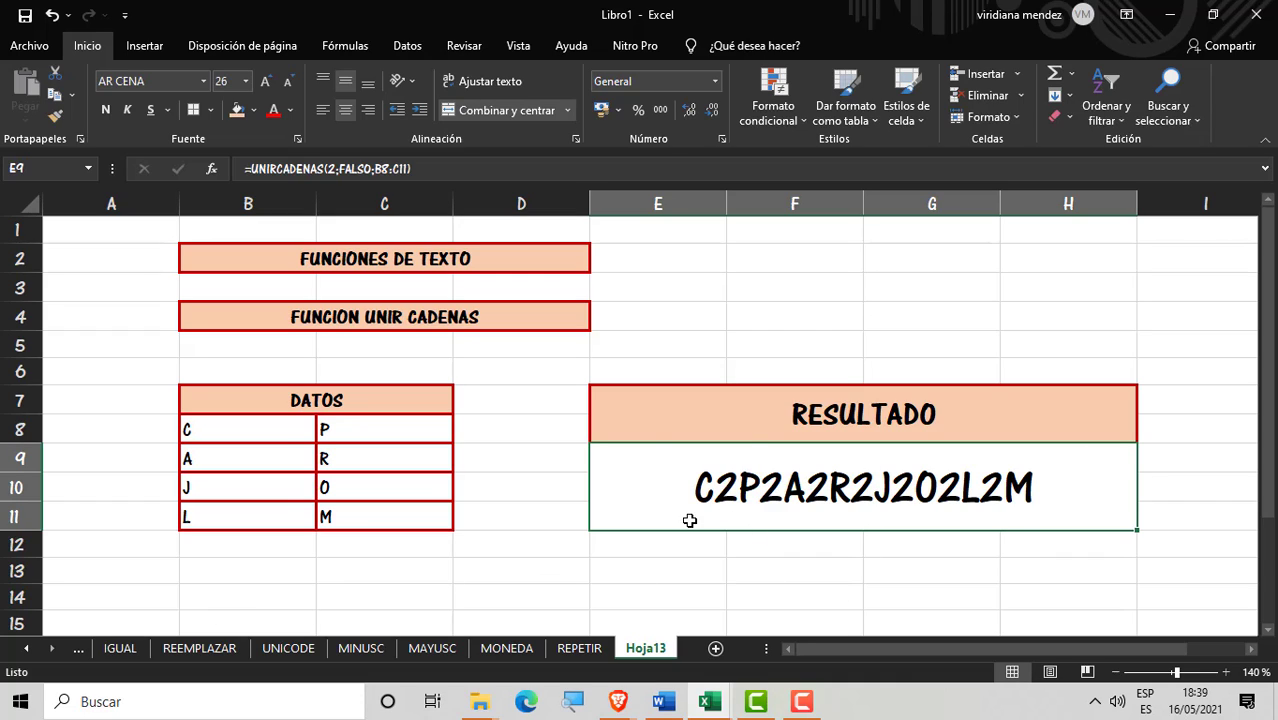
pyautogui.doubleClick(804, 487)
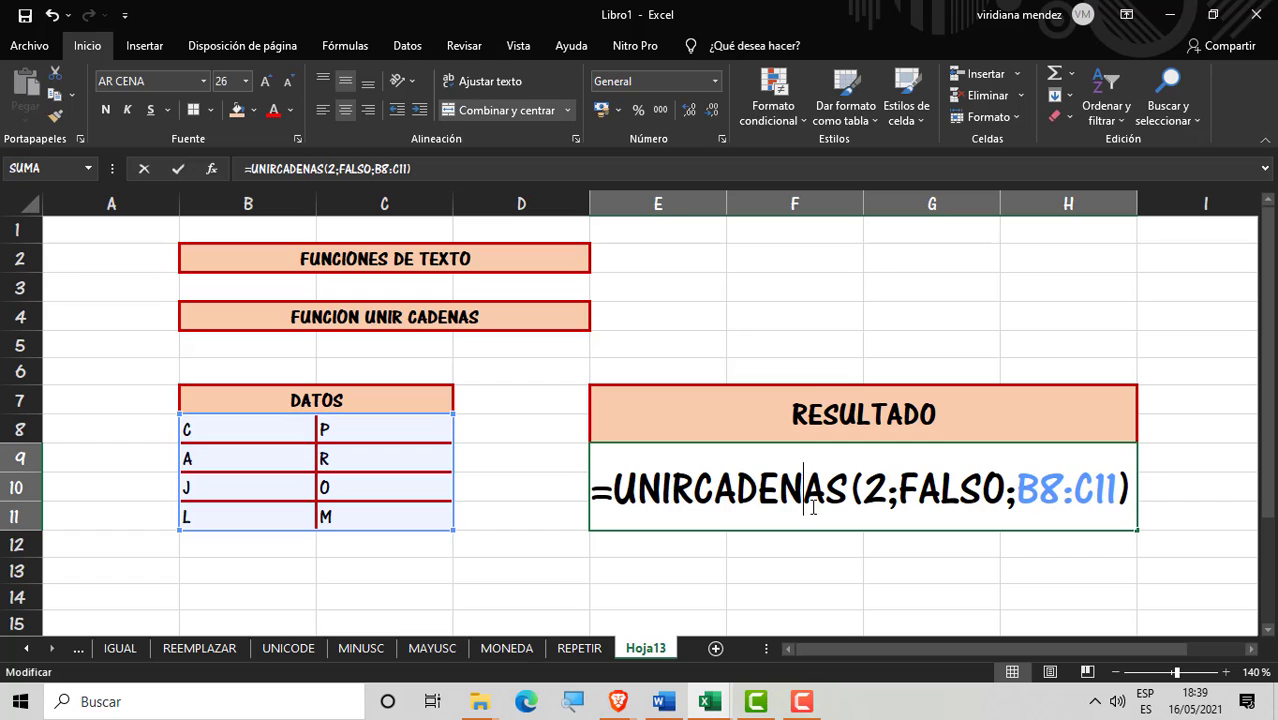
pyautogui.click(886, 488)
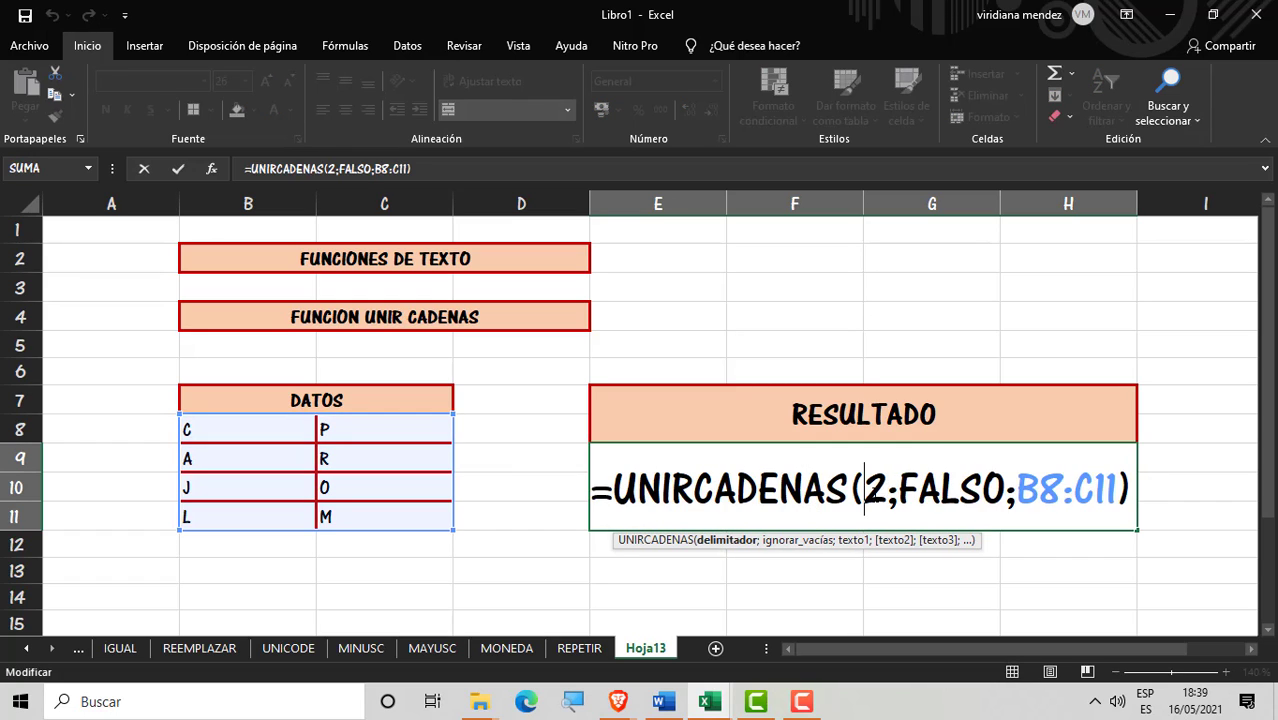
pyautogui.press('BackSpace')
pyautogui.write('0')
pyautogui.press('Return')
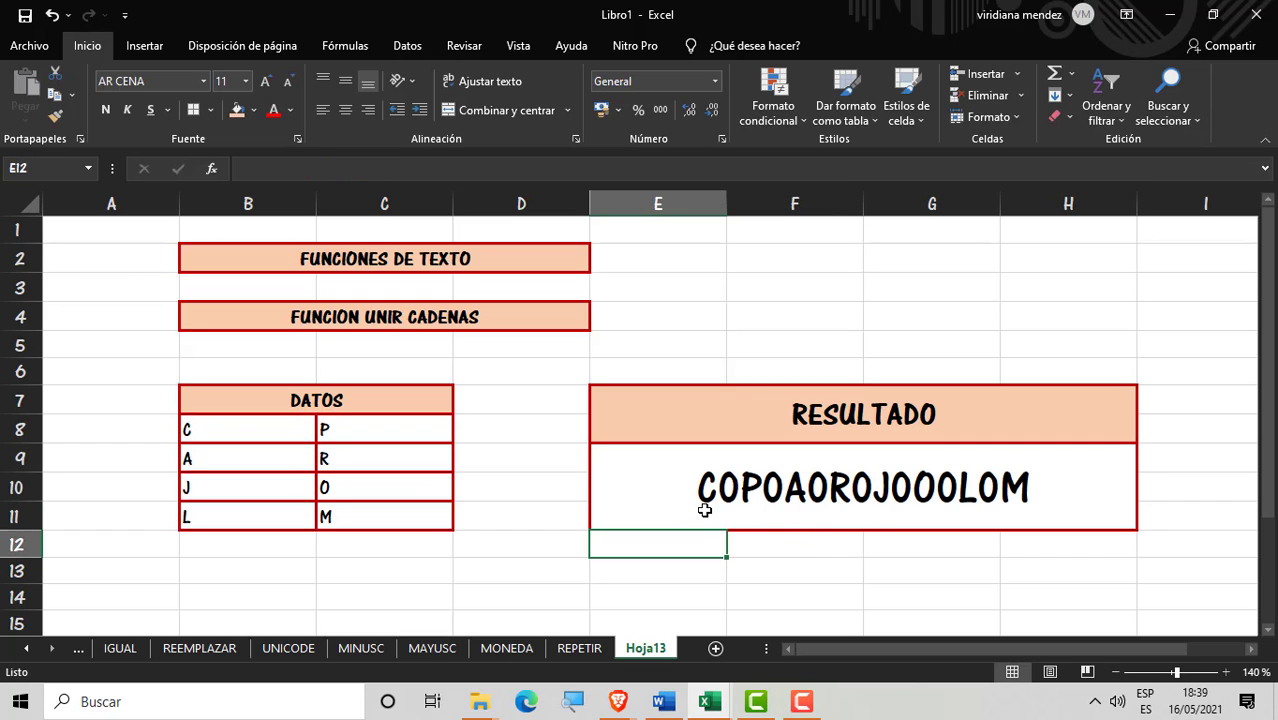
# Step: Replace the delimiter in the E9 UNIRCADENAS formula with 32
pyautogui.click(948, 475)
pyautogui.doubleClick(948, 475)
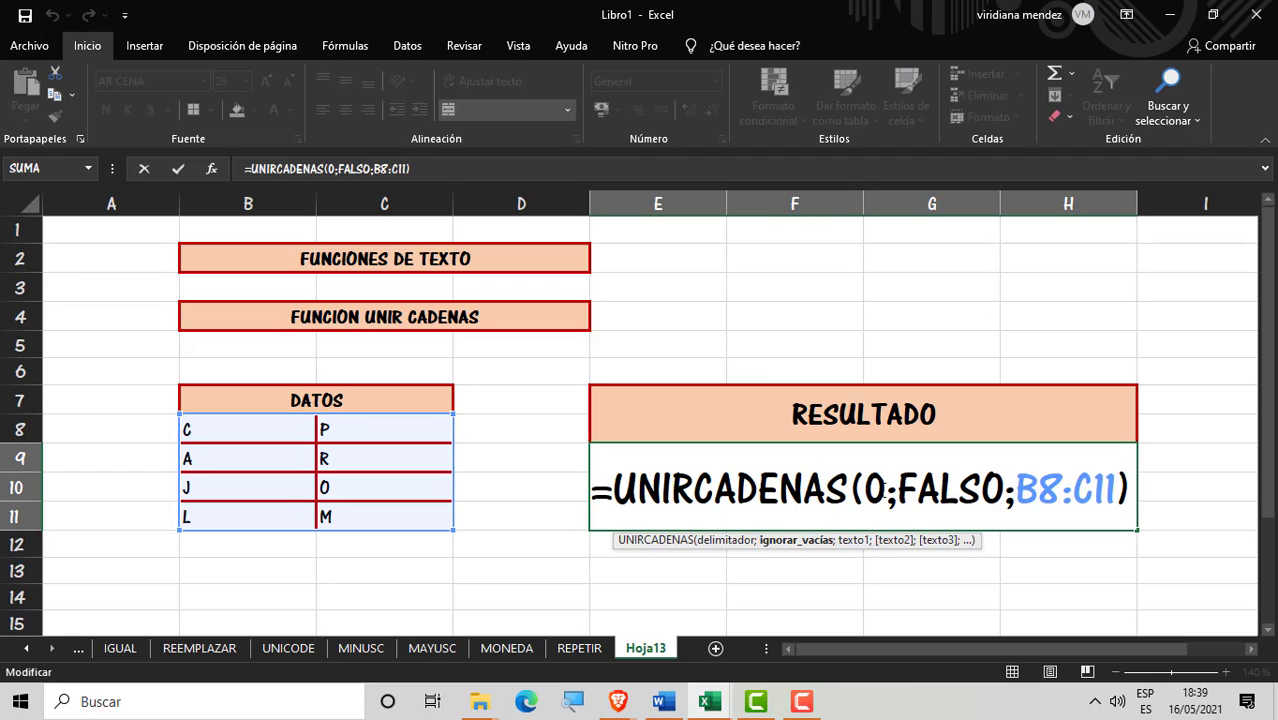
pyautogui.click(880, 490)
pyautogui.press('Delete')
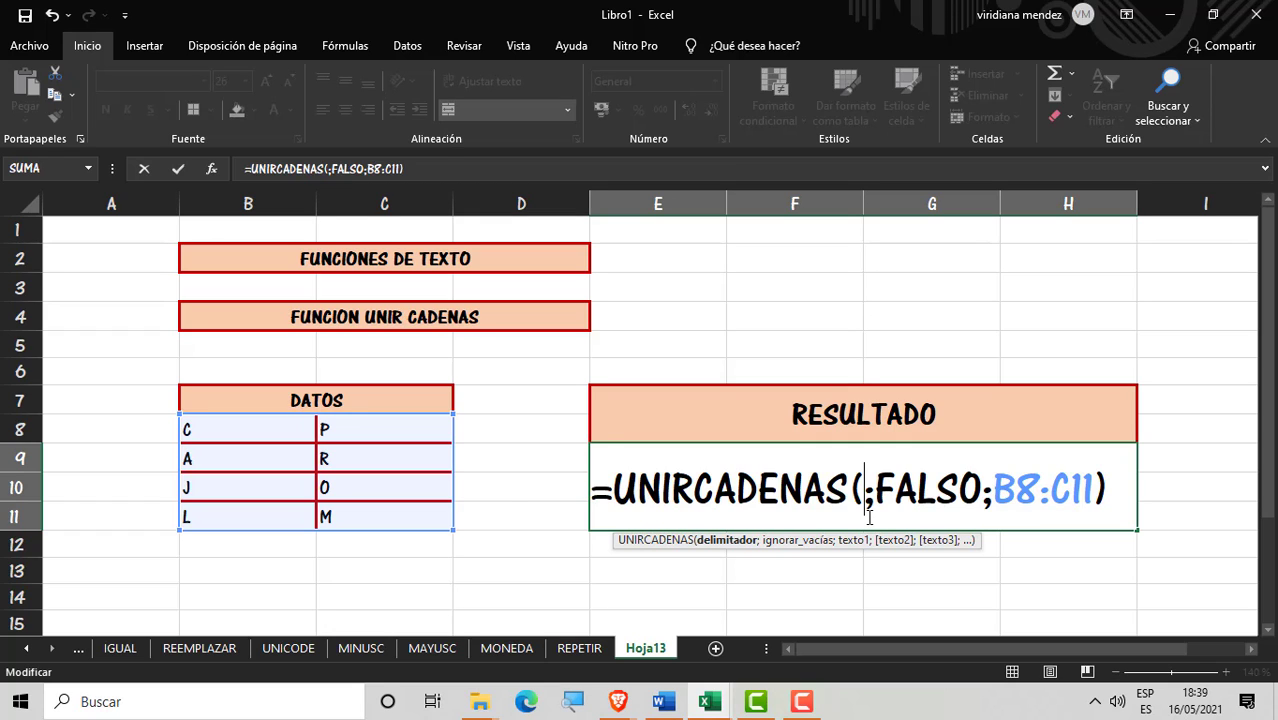
pyautogui.write('32')
pyautogui.press('Return')
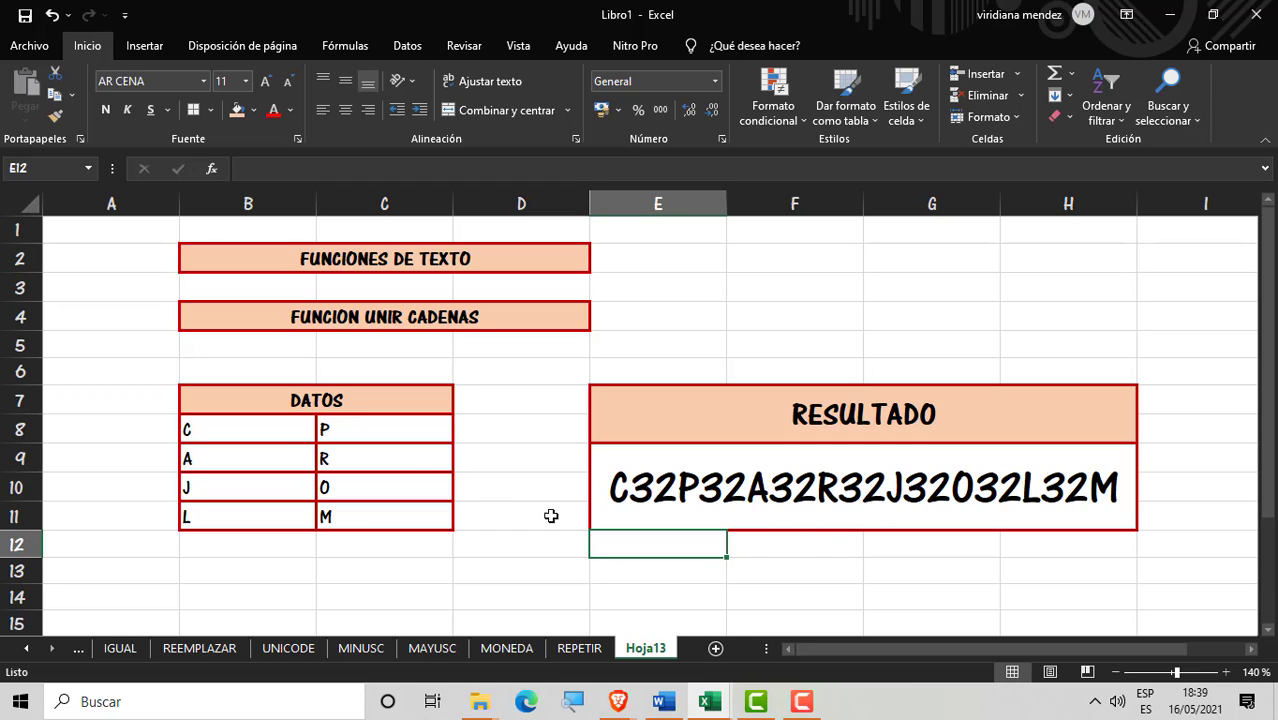
# Step: Compare B8 and C8 with the joined result, and try CASA without quotation marks as the delimiter in the E9 formula
pyautogui.click(291, 437)
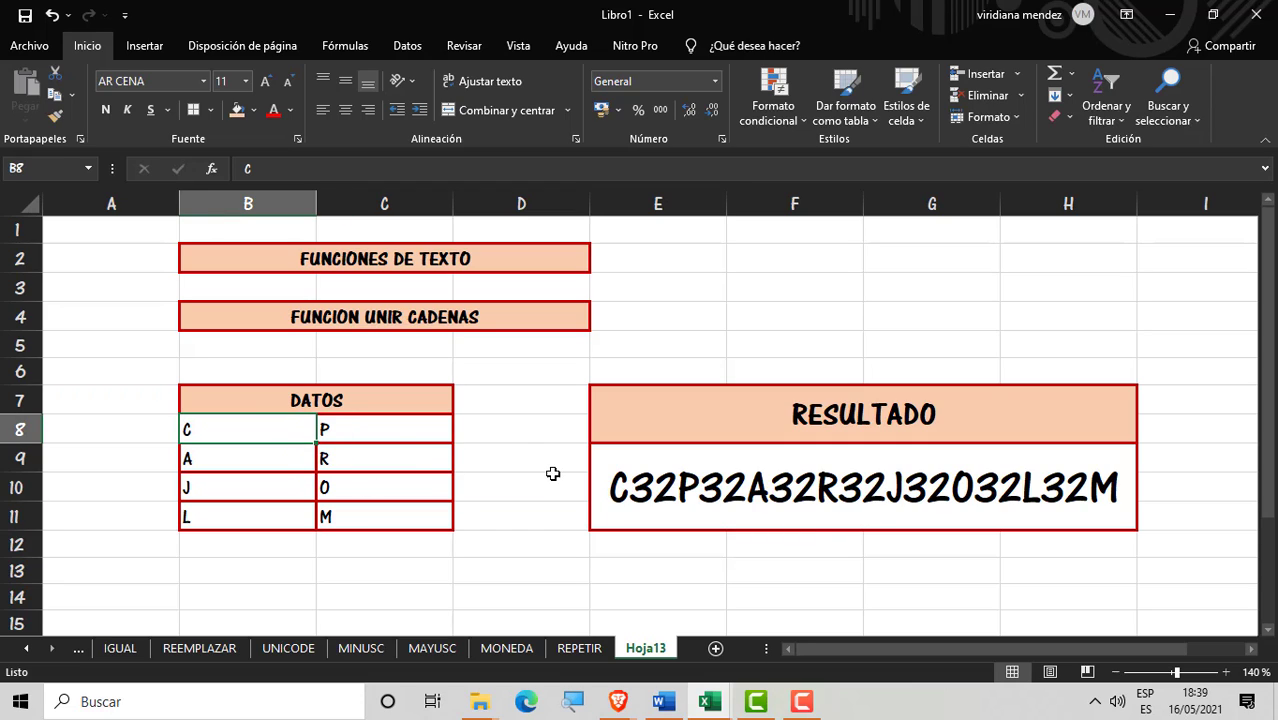
pyautogui.click(642, 490)
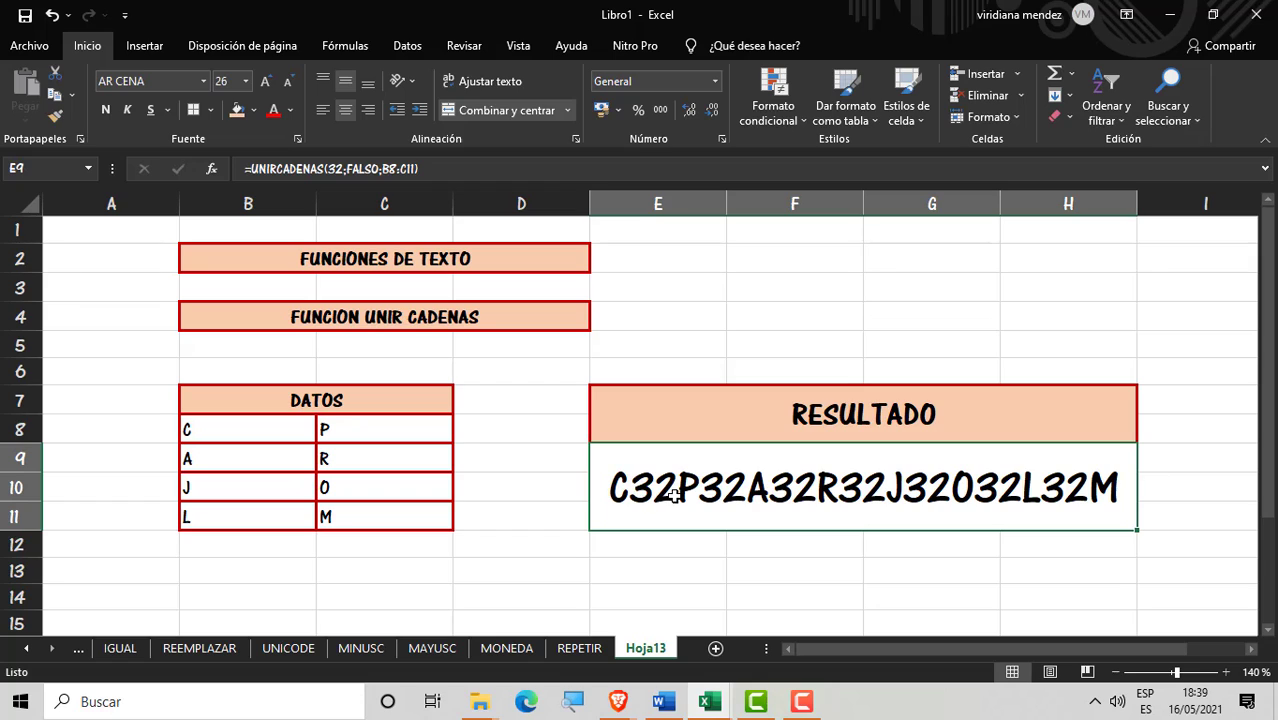
pyautogui.click(410, 433)
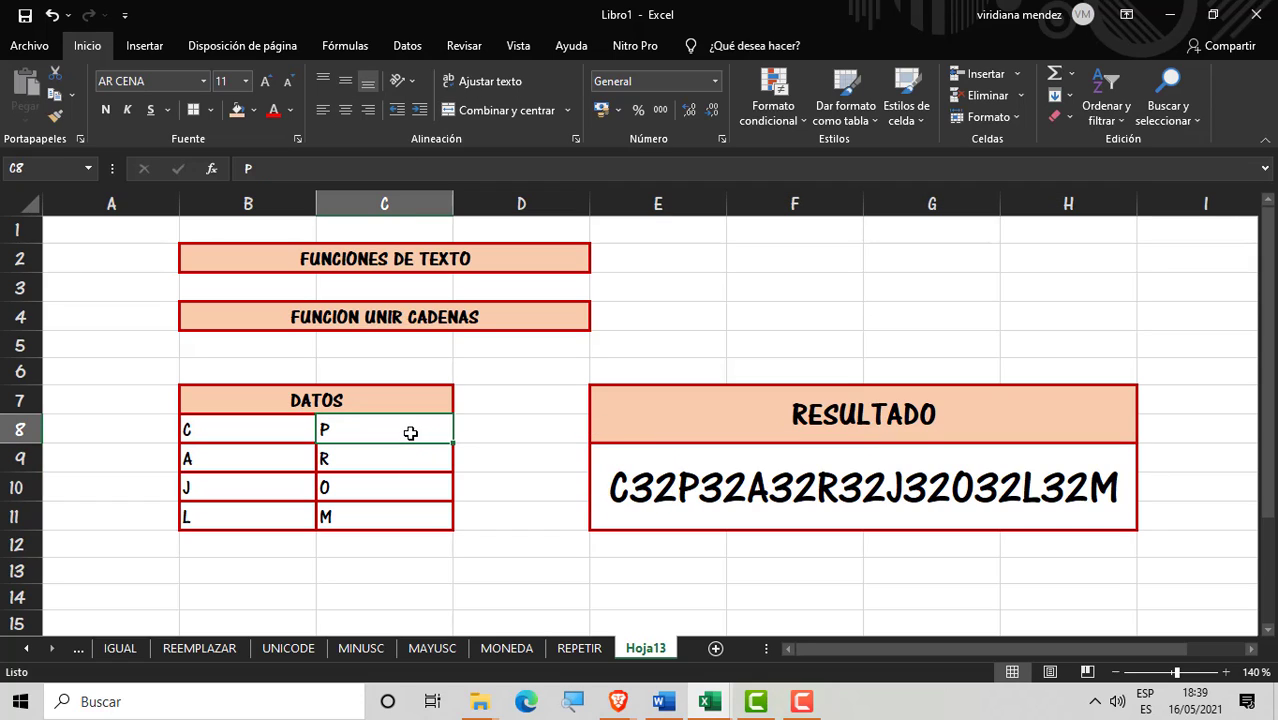
pyautogui.click(694, 482)
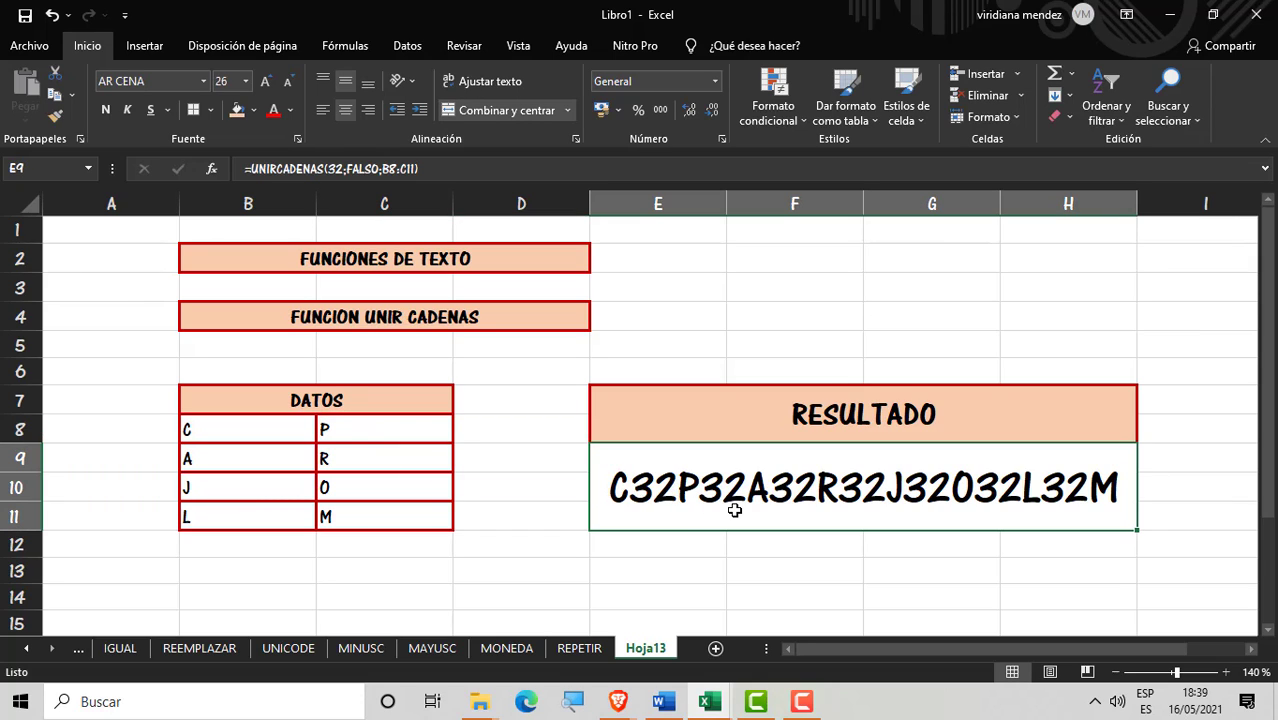
pyautogui.doubleClick(838, 515)
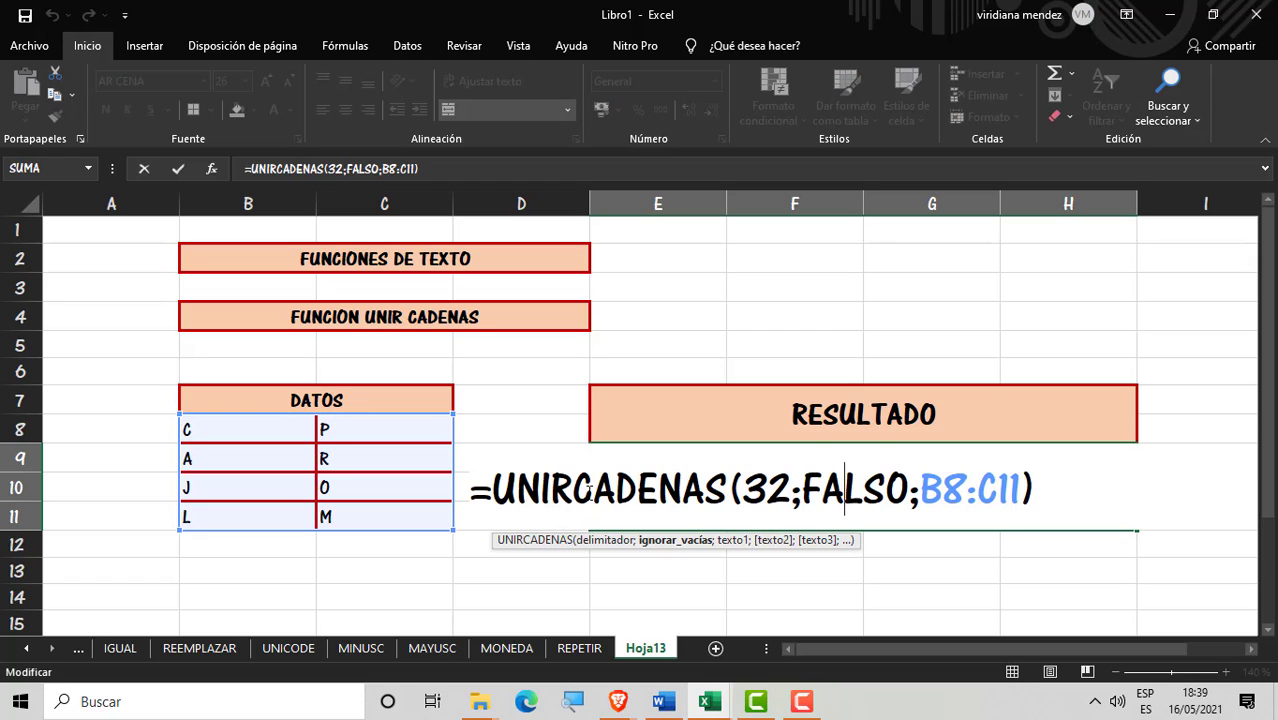
pyautogui.moveTo(744, 489); pyautogui.dragTo(790, 488)
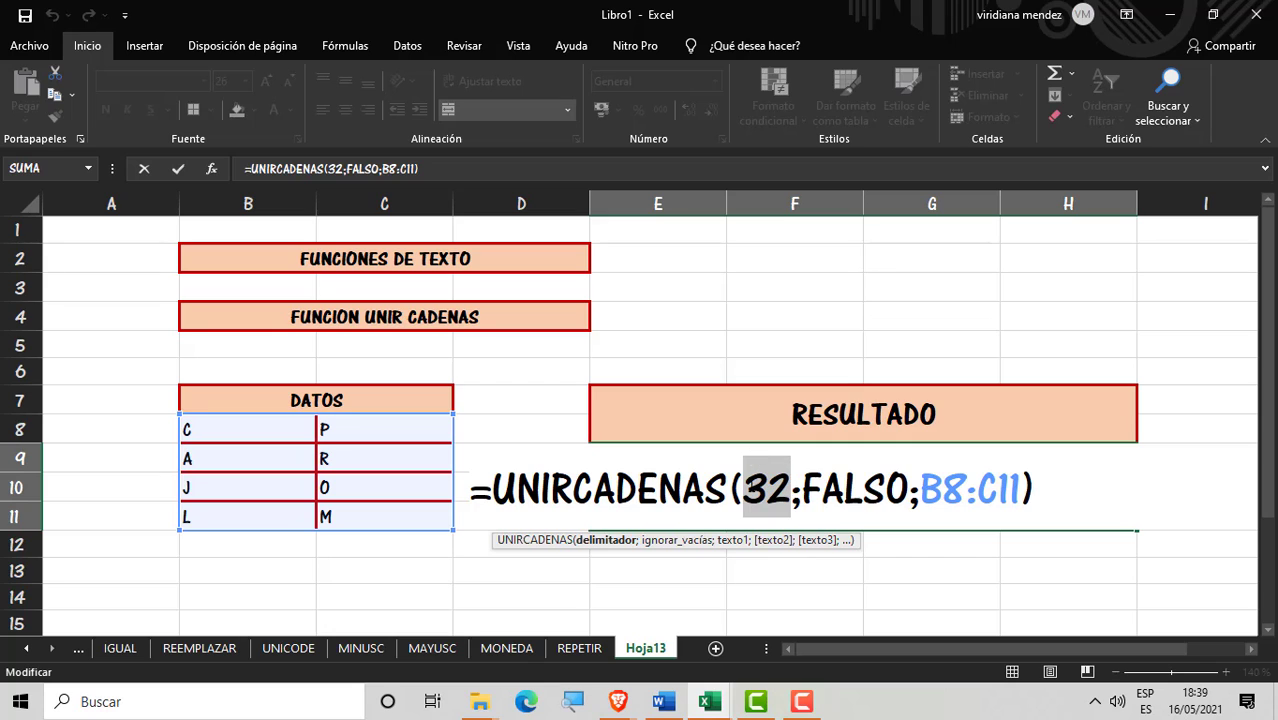
pyautogui.press('BackSpace')
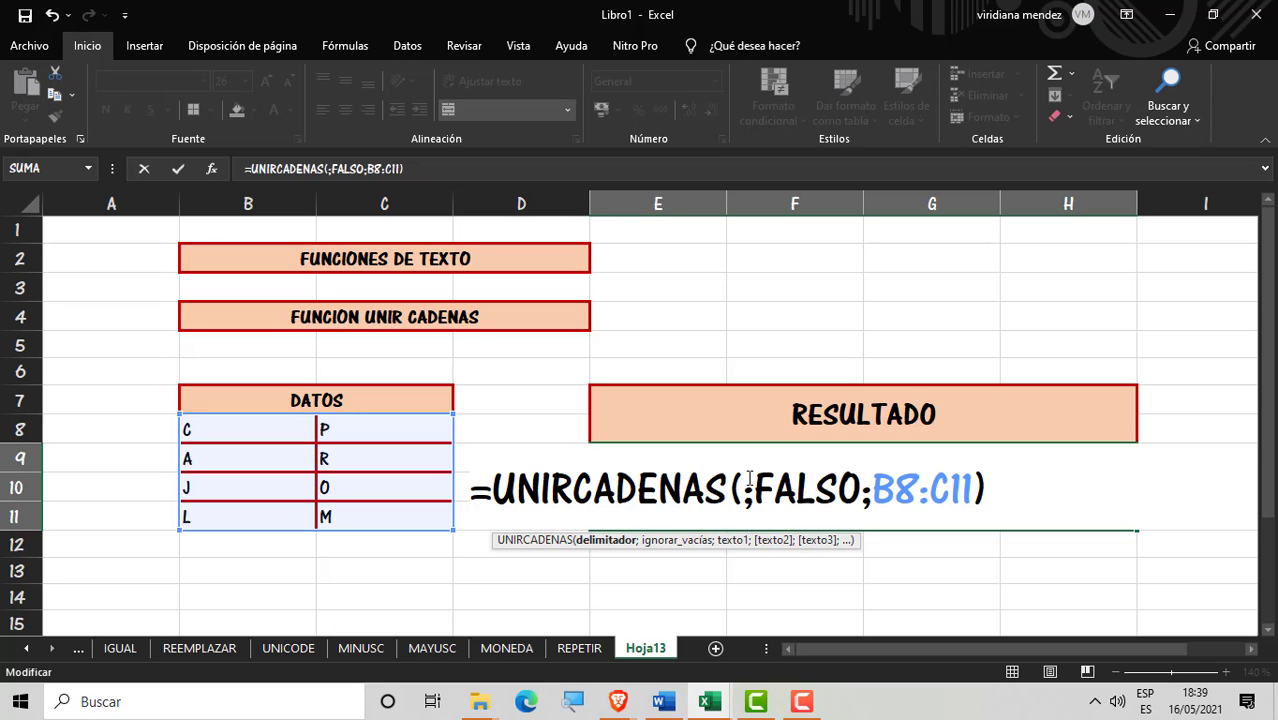
pyautogui.write('CASA')
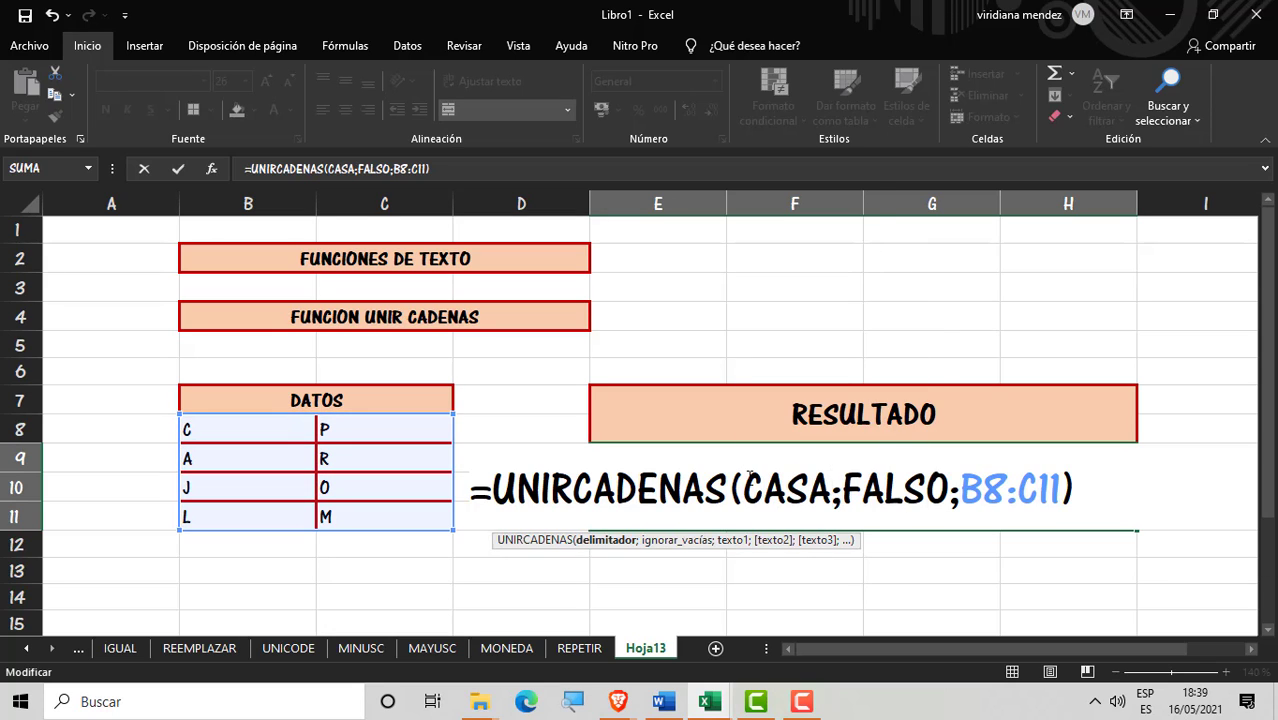
pyautogui.press('Return')
# Step: Enclose the CASA delimiter of the E9 UNIRCADENAS formula in quotation marks
pyautogui.doubleClick(747, 478)
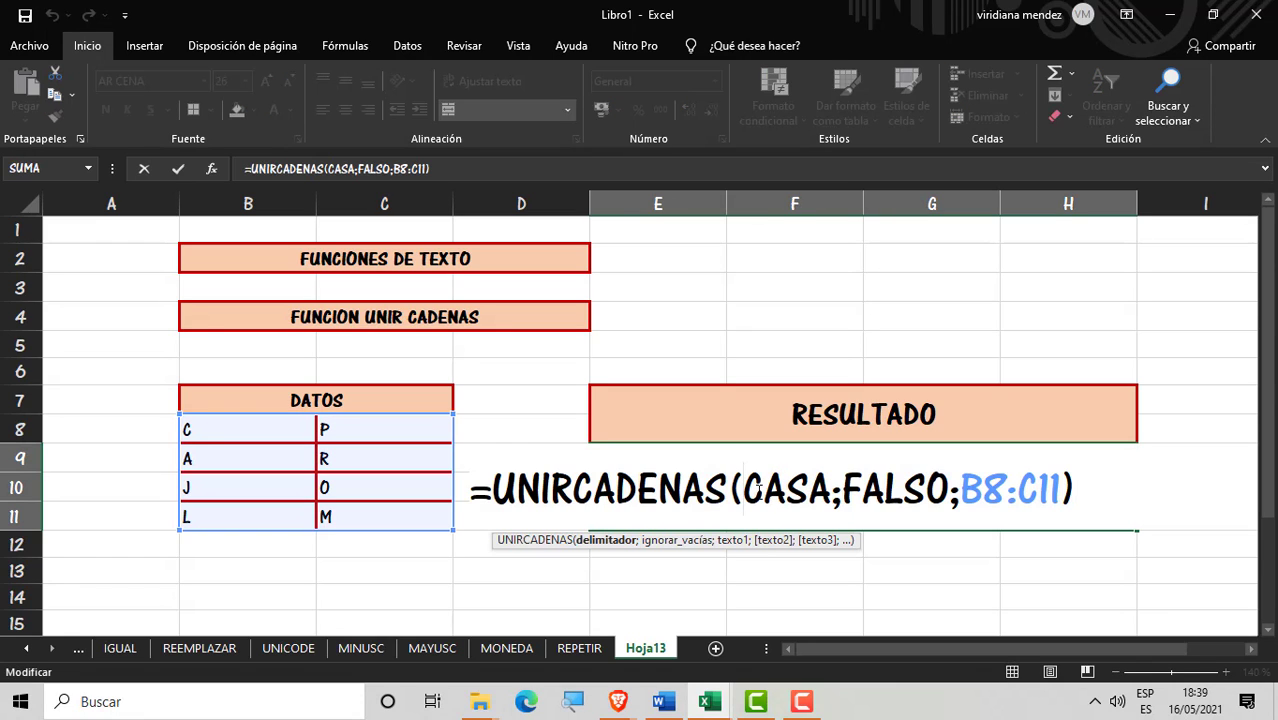
pyautogui.write('"')
pyautogui.press('Right')
pyautogui.press('Right')
pyautogui.press('Right')
pyautogui.press('Right')
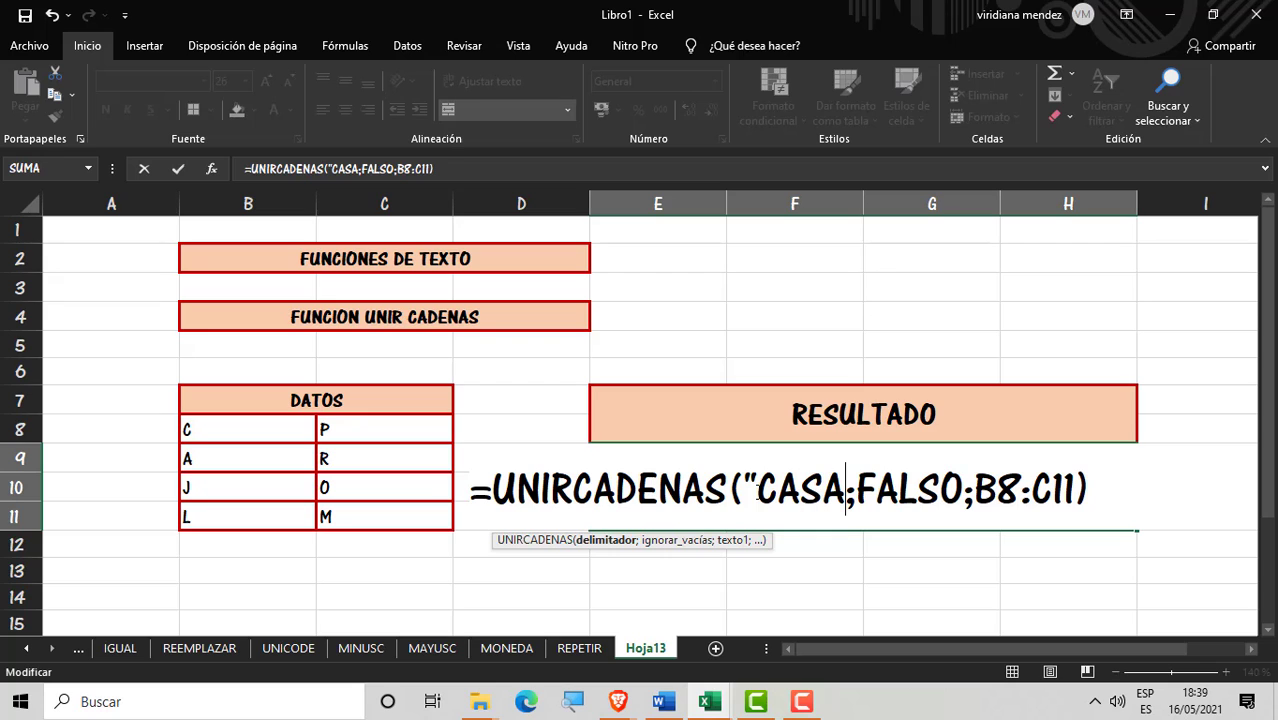
pyautogui.write('"')
pyautogui.press('Return')
# Step: Replace the quoted delimiter text in the E9 formula with UNIR
pyautogui.click(864, 504)
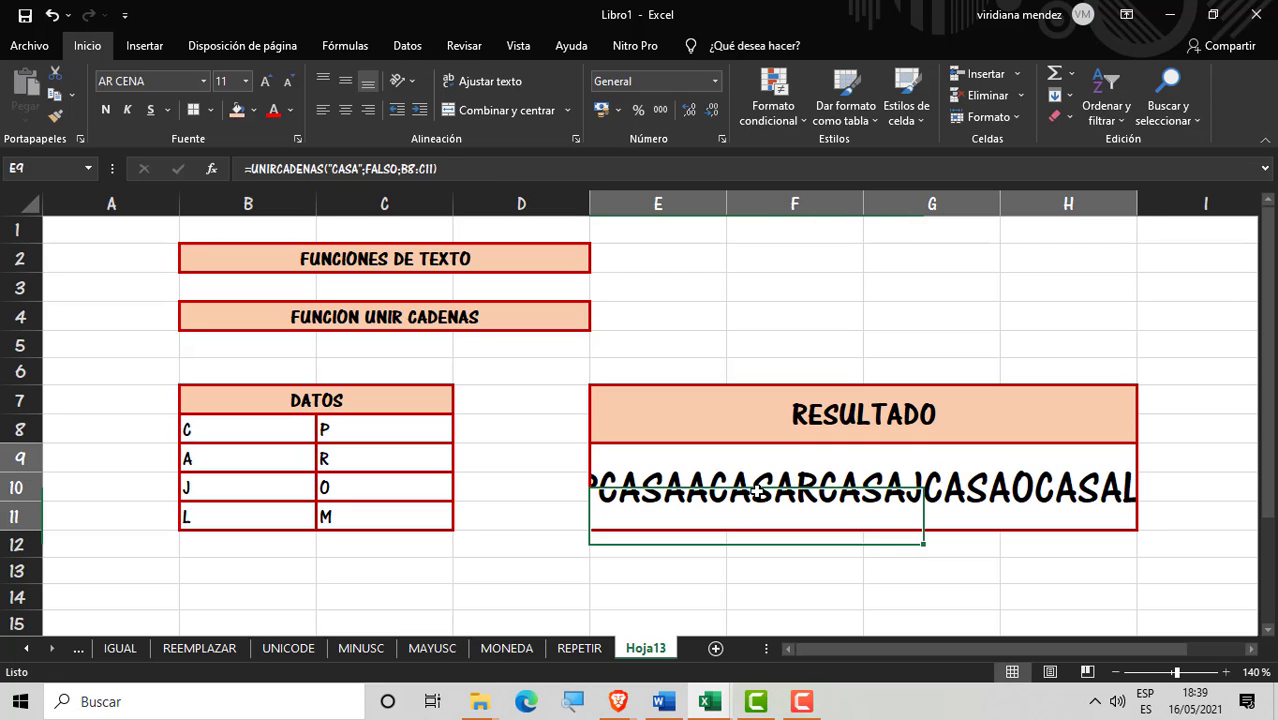
pyautogui.doubleClick(846, 487)
pyautogui.press('BackSpace')
pyautogui.press('BackSpace')
pyautogui.press('BackSpace')
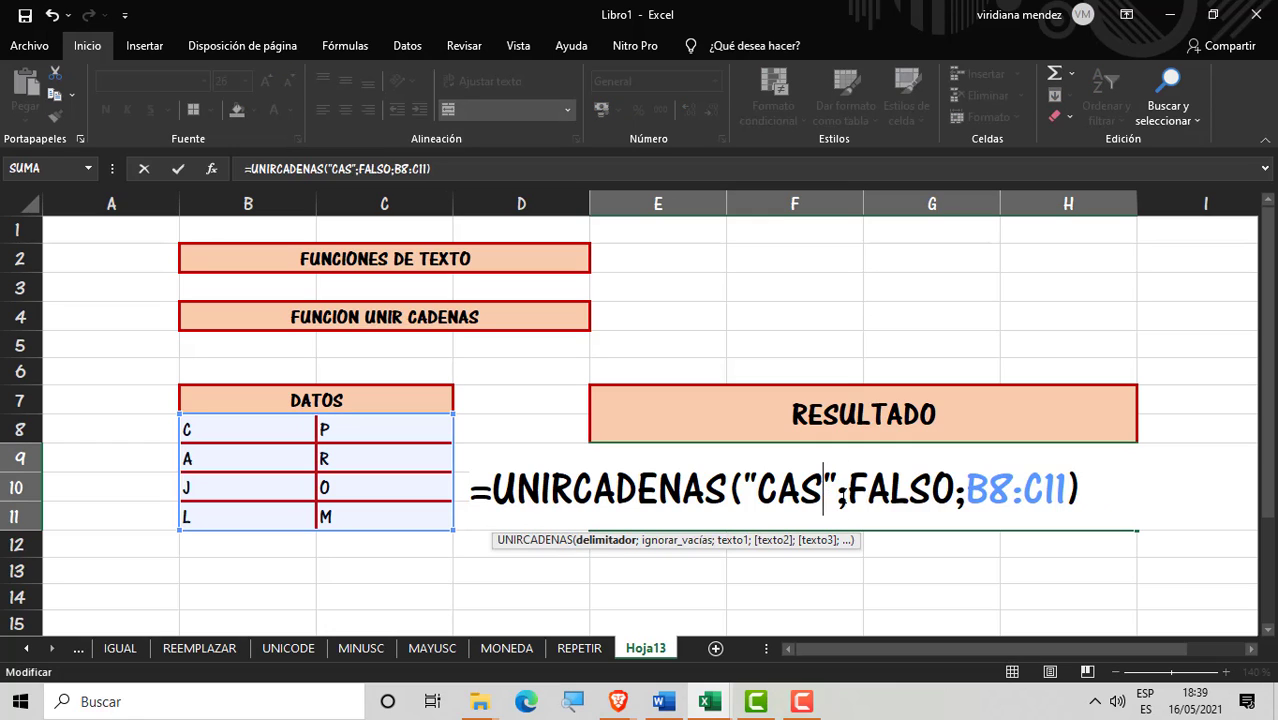
pyautogui.press('Delete')
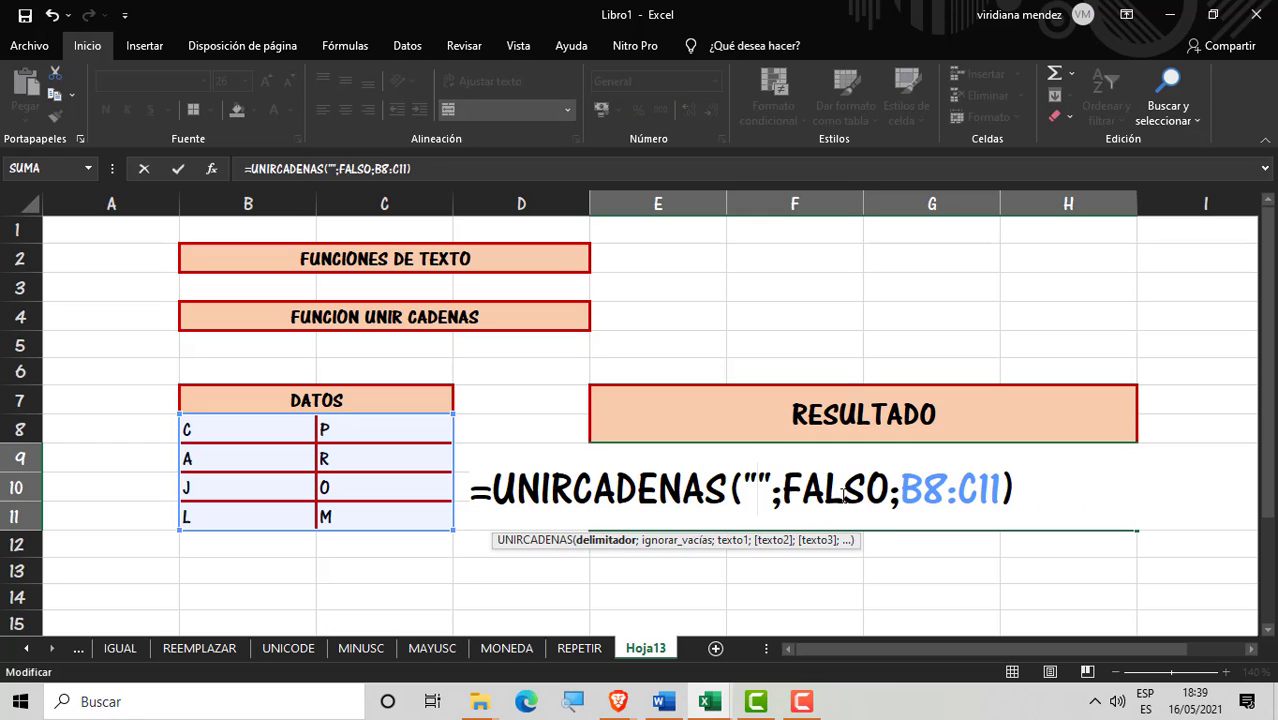
pyautogui.write('UNIR')
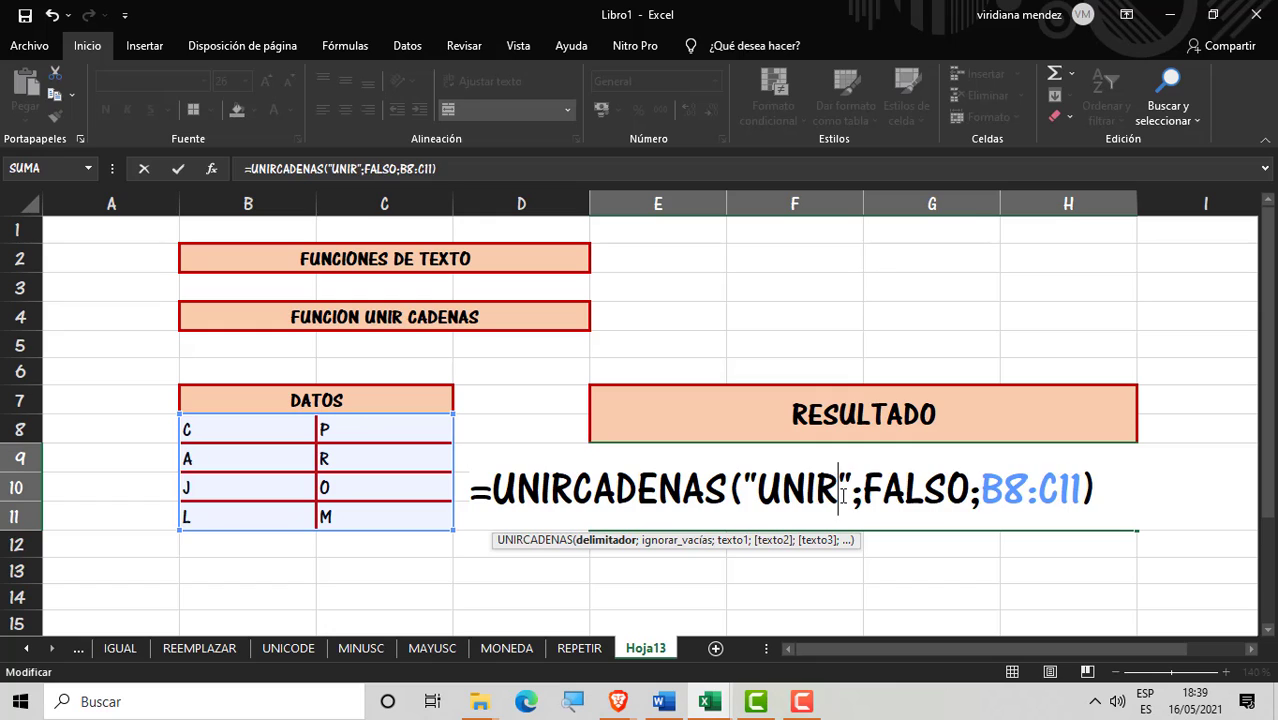
pyautogui.press('Return')
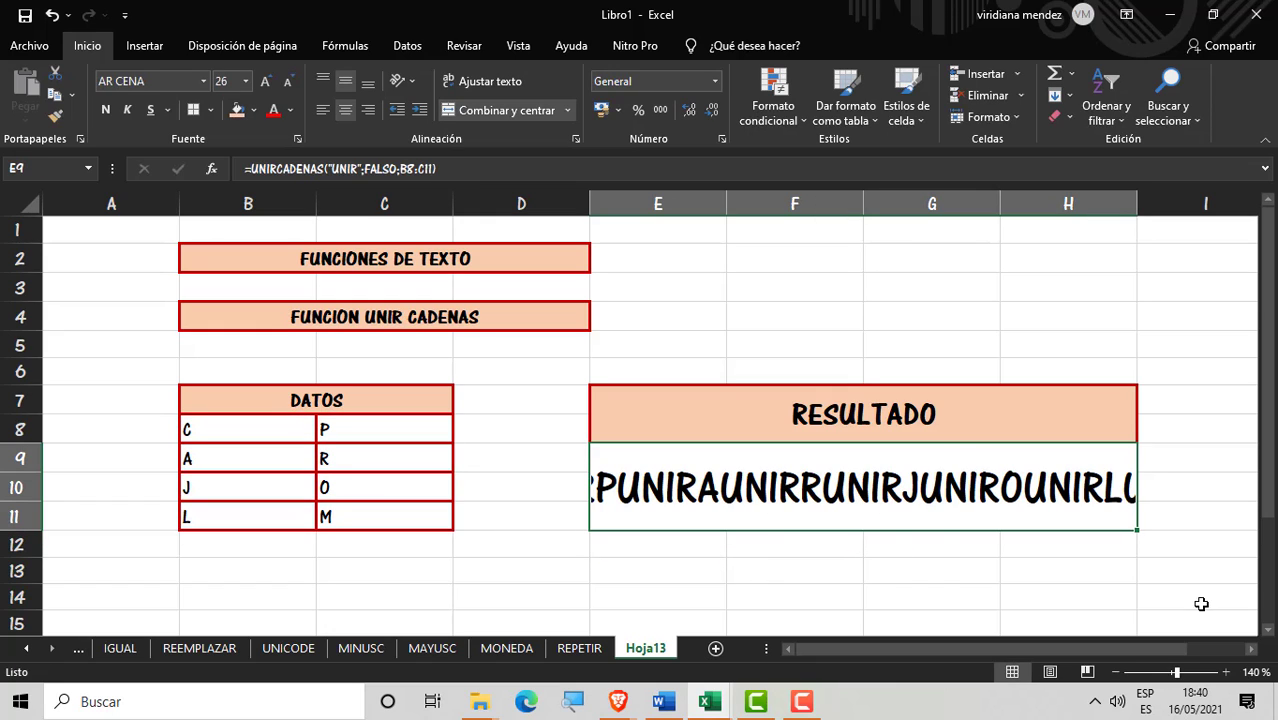
# Step: Change the quoted delimiter of the E9 UNIRCADENAS formula to Ñ and reselect the result cell
pyautogui.doubleClick(877, 496)
pyautogui.moveTo(836, 491); pyautogui.dragTo(758, 493)
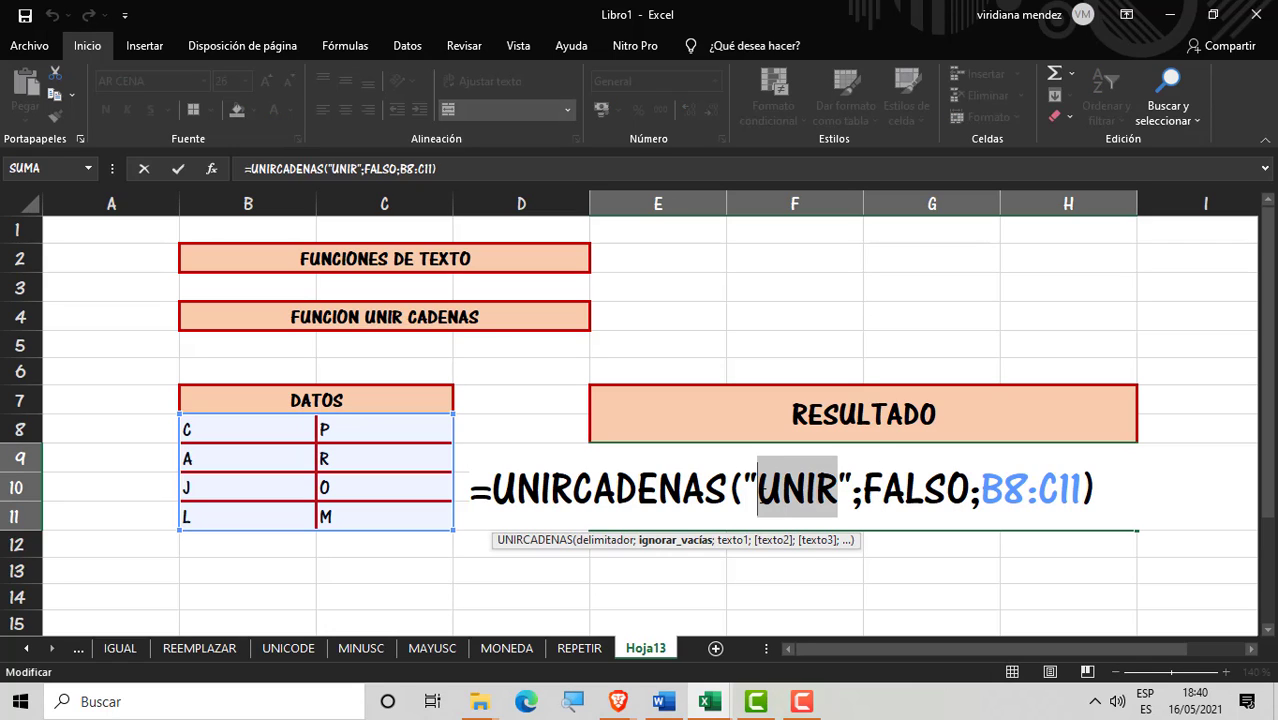
pyautogui.press('Delete')
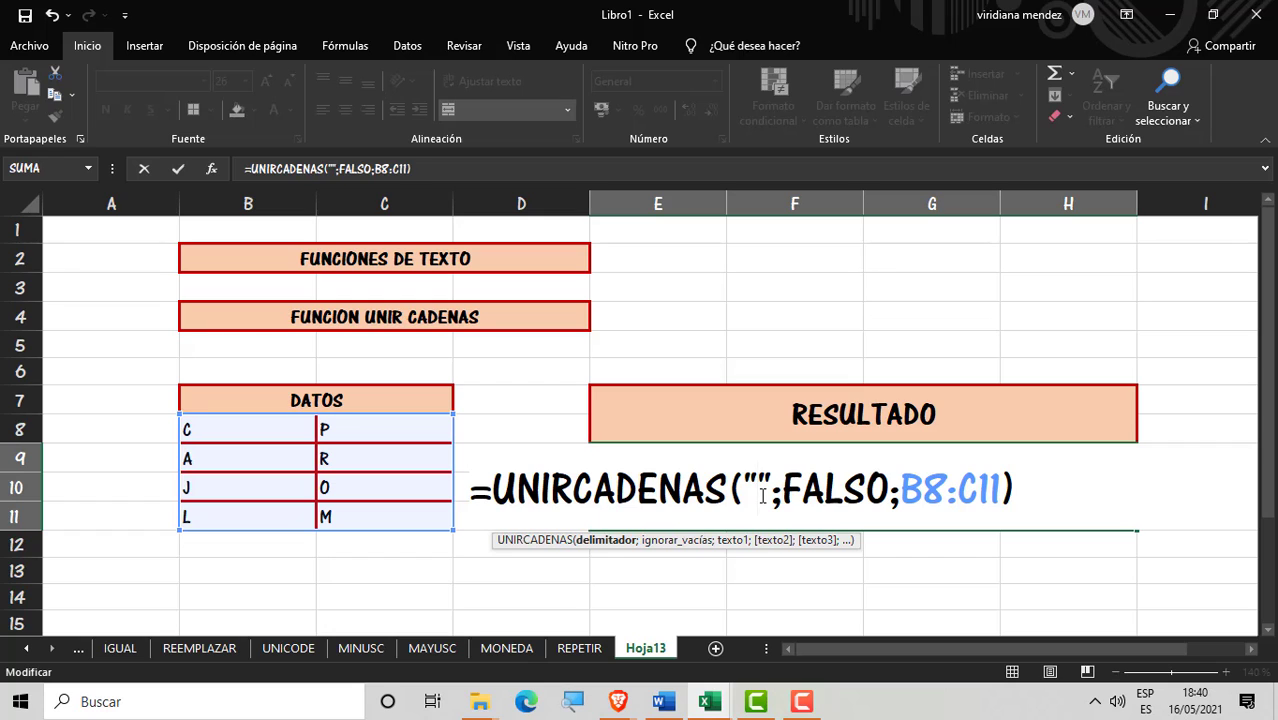
pyautogui.write('Ñ')
pyautogui.press('Return')
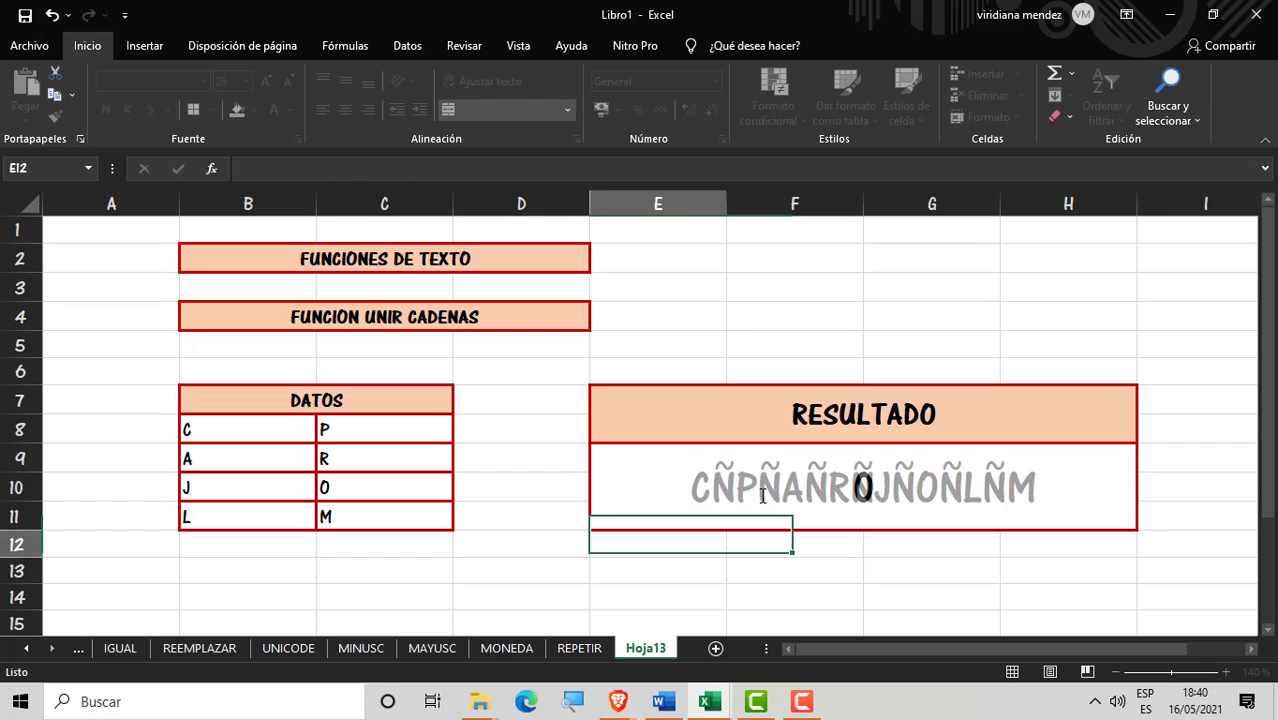
pyautogui.click(851, 572)
pyautogui.click(799, 516)
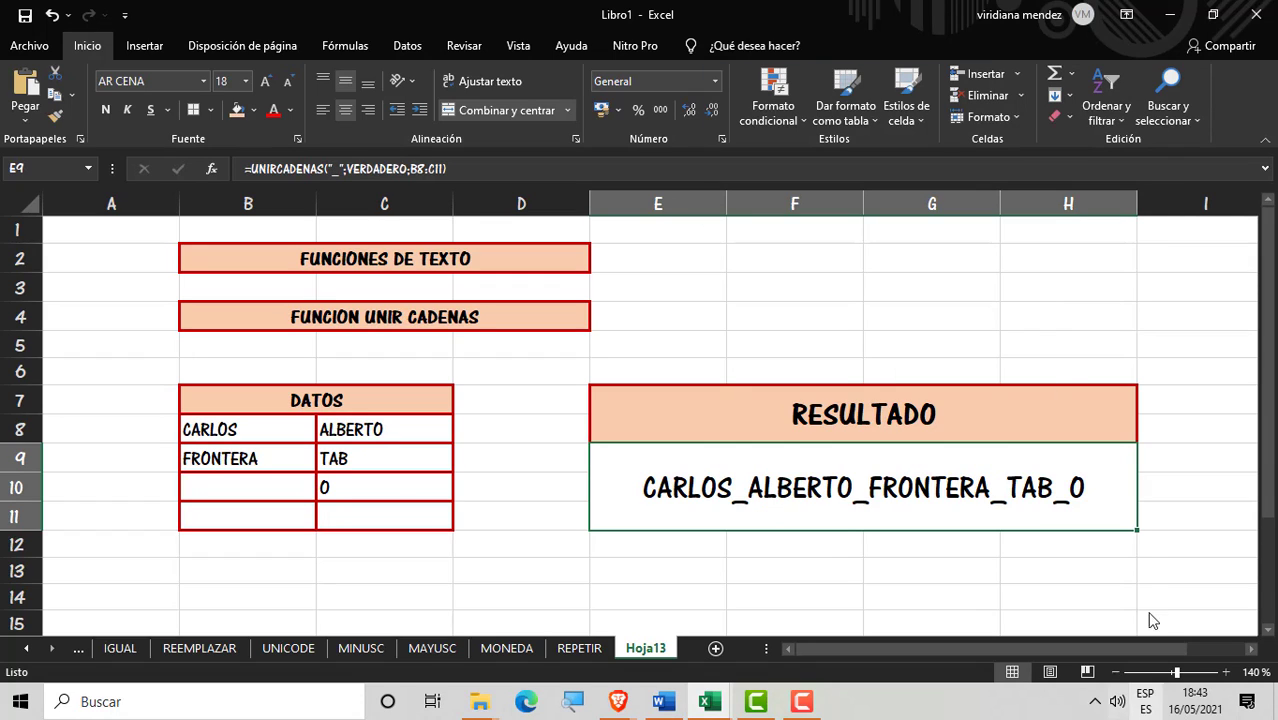
# Step: Enter 2021 in B10, clear C10 of the DATOS table, and select the result in E9
pyautogui.click(292, 486)
pyautogui.write('2021')
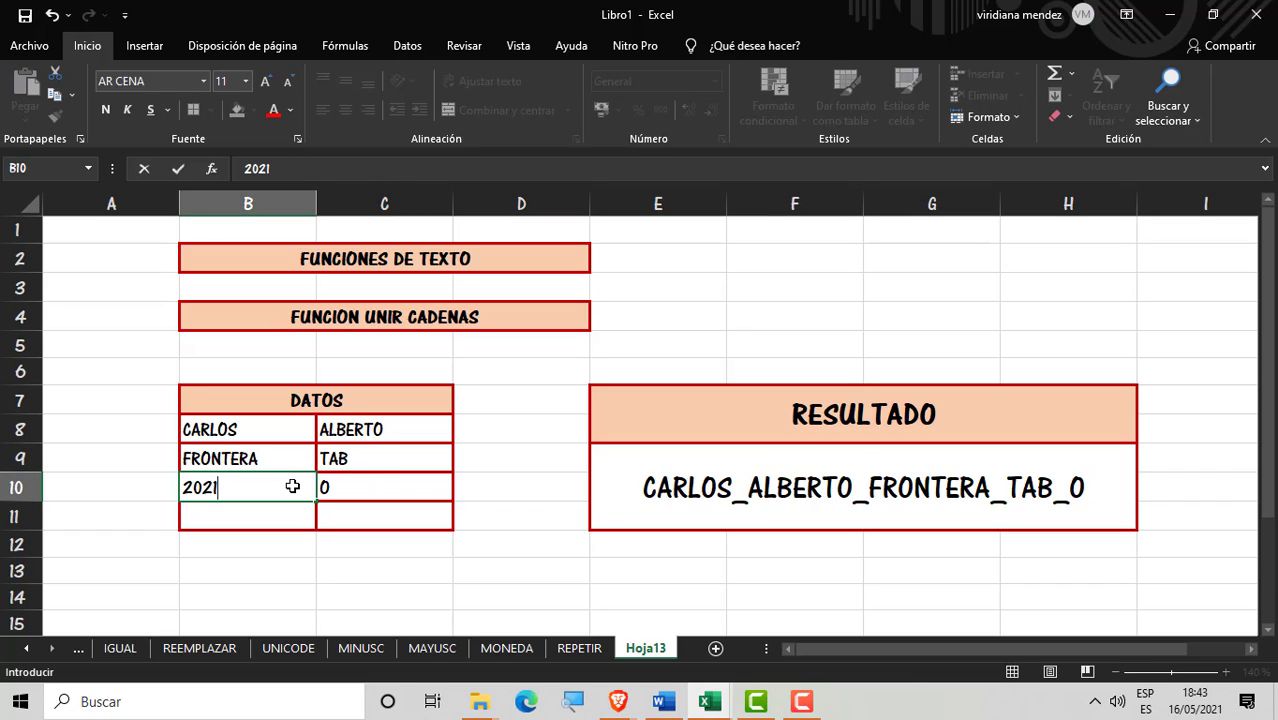
pyautogui.press('Return')
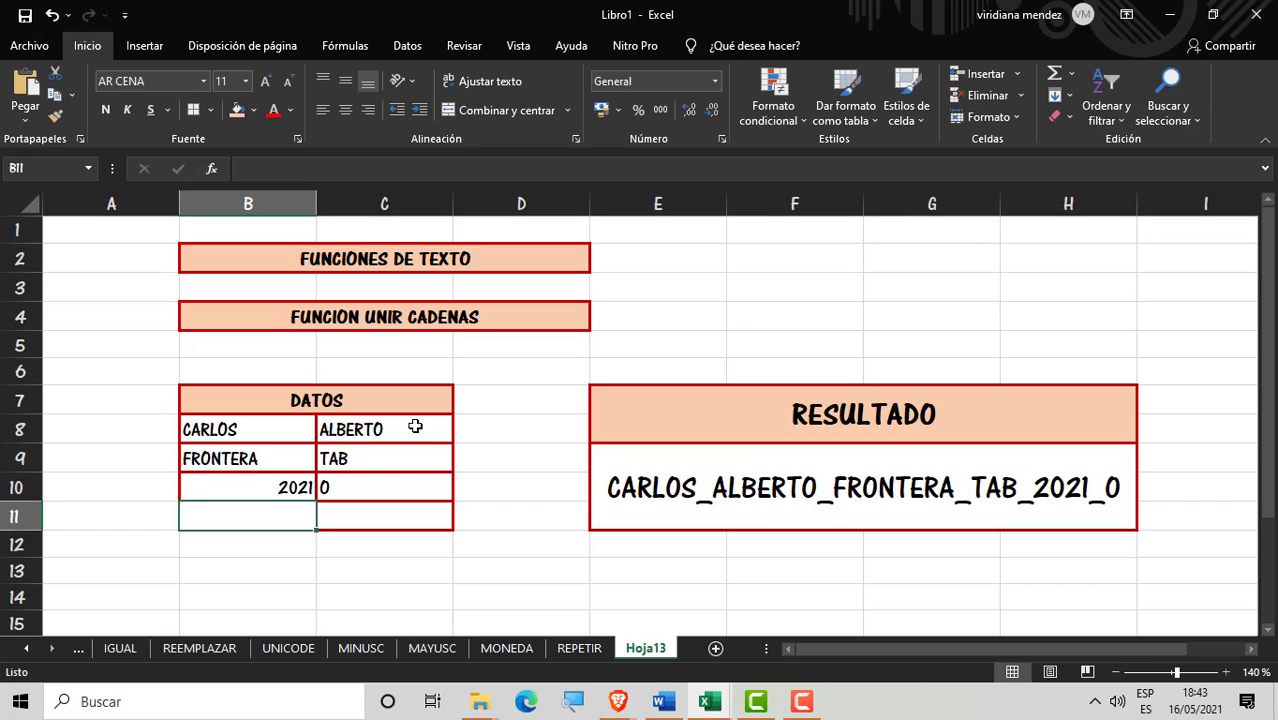
pyautogui.click(415, 482)
pyautogui.press('BackSpace')
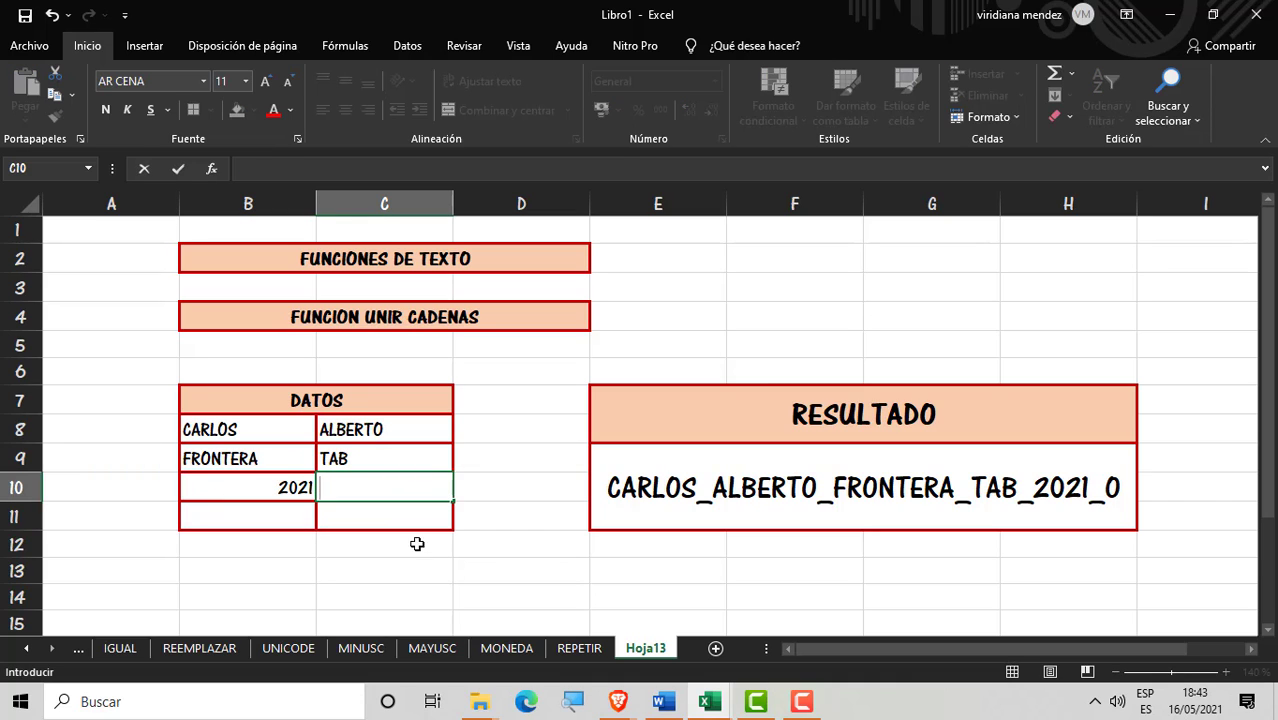
pyautogui.press('Return')
pyautogui.click(907, 498)
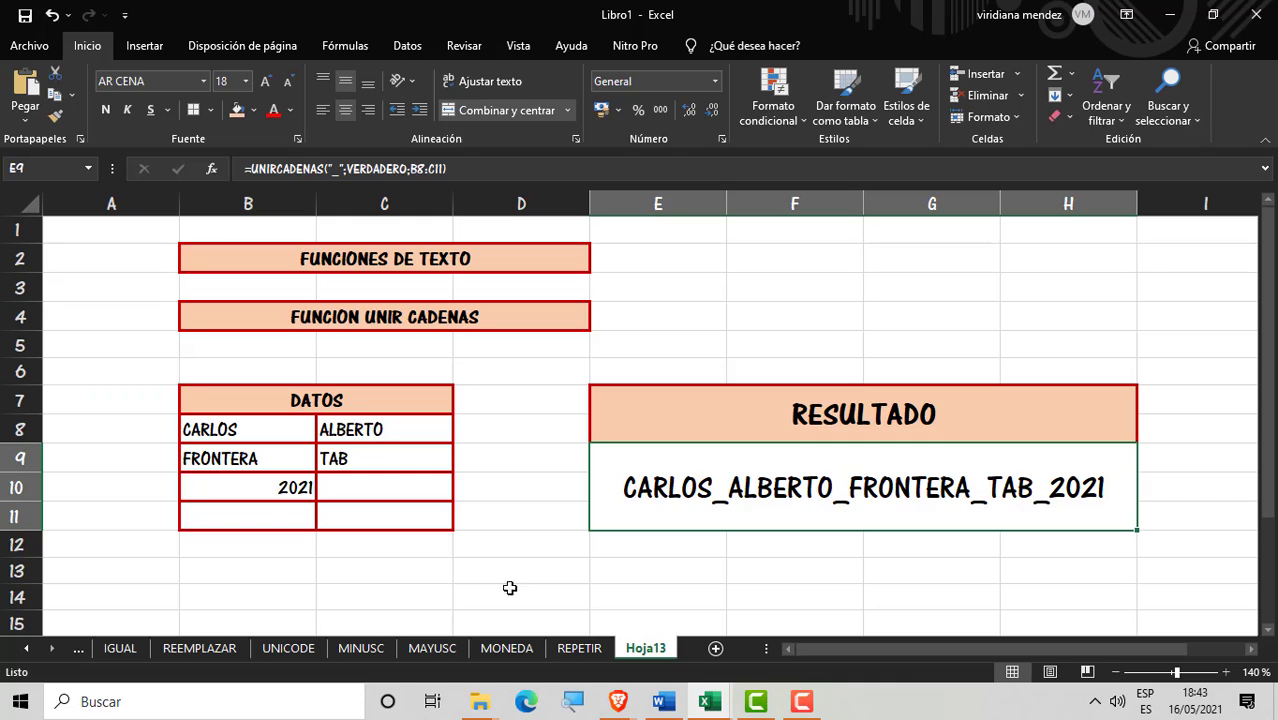
# Step: Replace the underscore delimiter in the E9 UNIRCADENAS formula with a single space and reselect the result cell
pyautogui.click(710, 552)
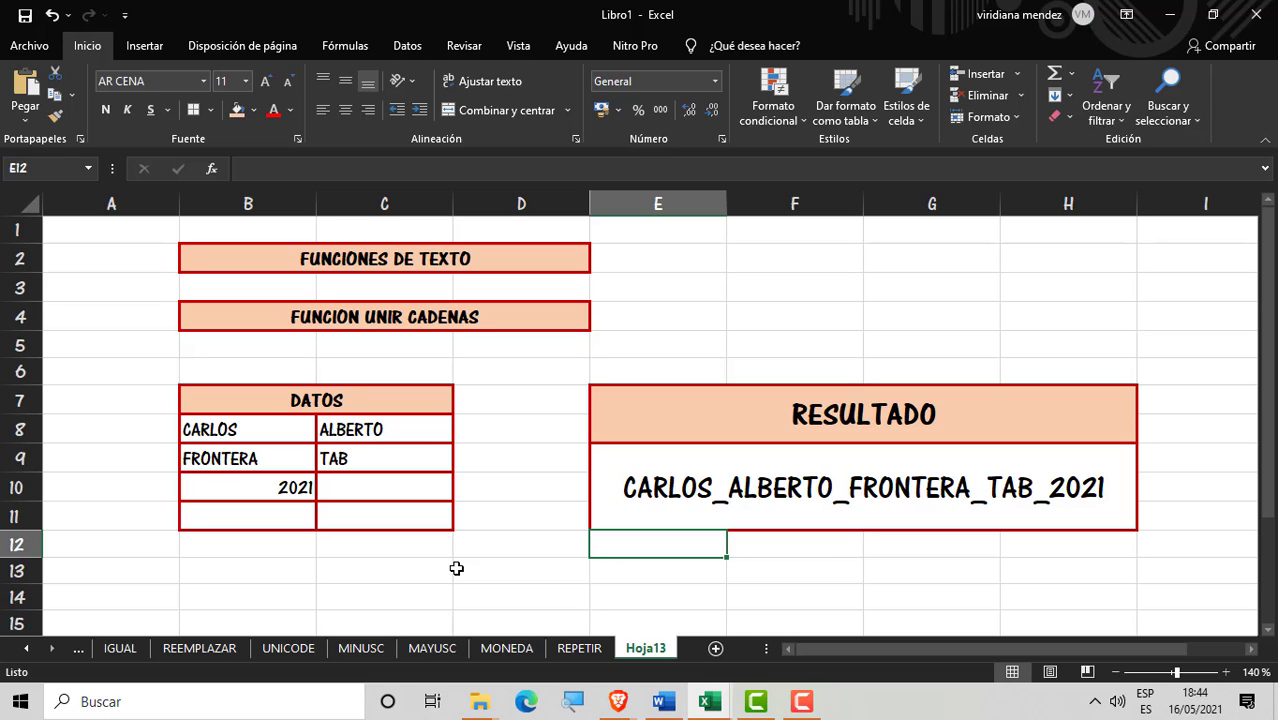
pyautogui.doubleClick(829, 495)
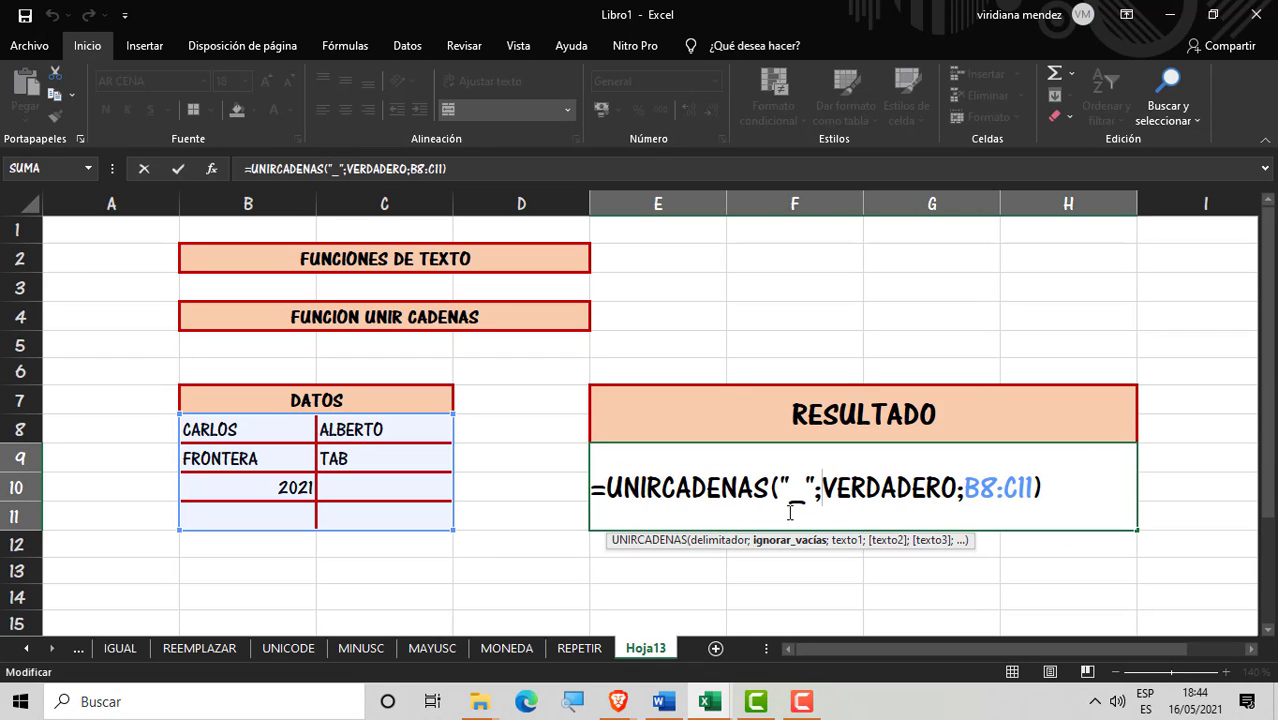
pyautogui.moveTo(781, 495); pyautogui.dragTo(804, 495)
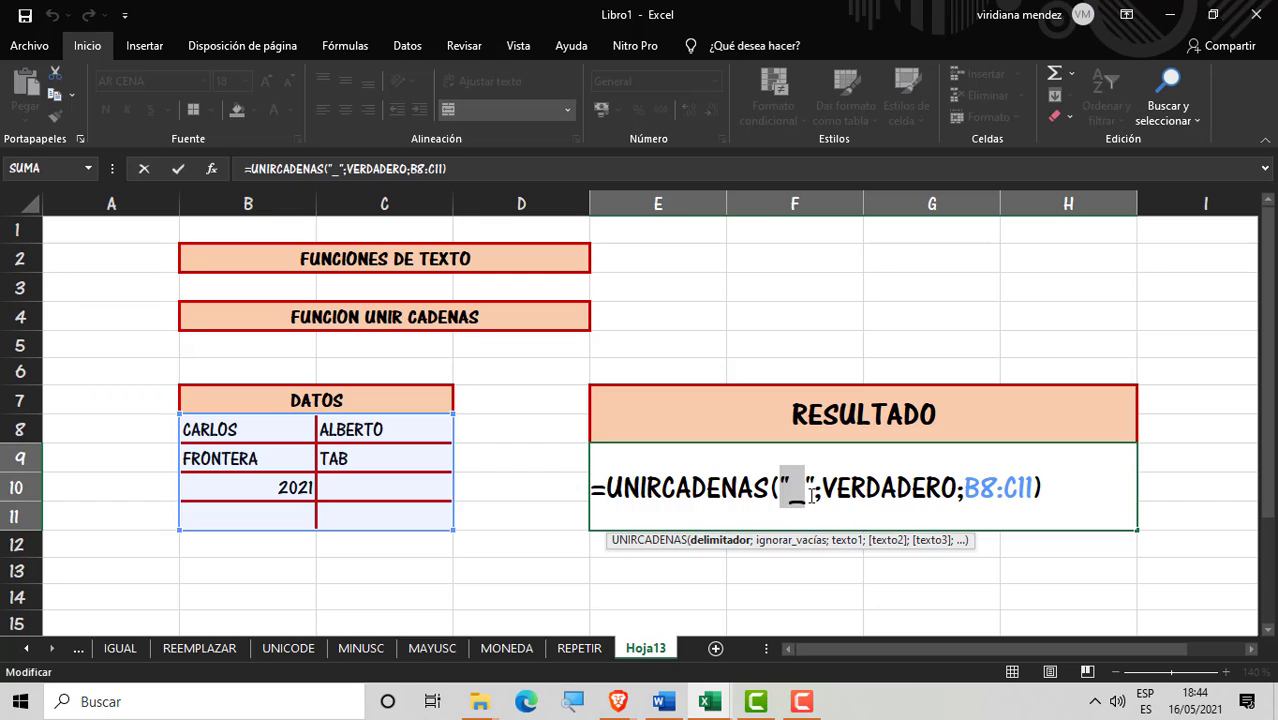
pyautogui.click(814, 503)
pyautogui.click(806, 491)
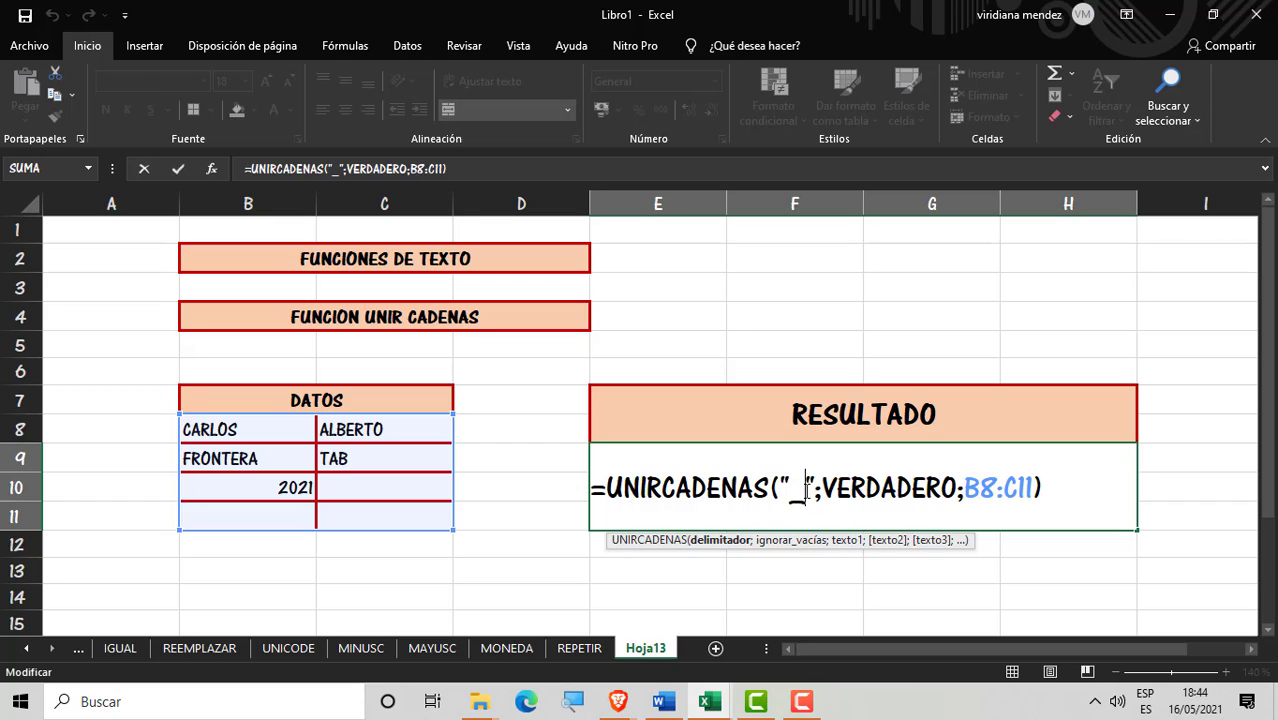
pyautogui.press('BackSpace')
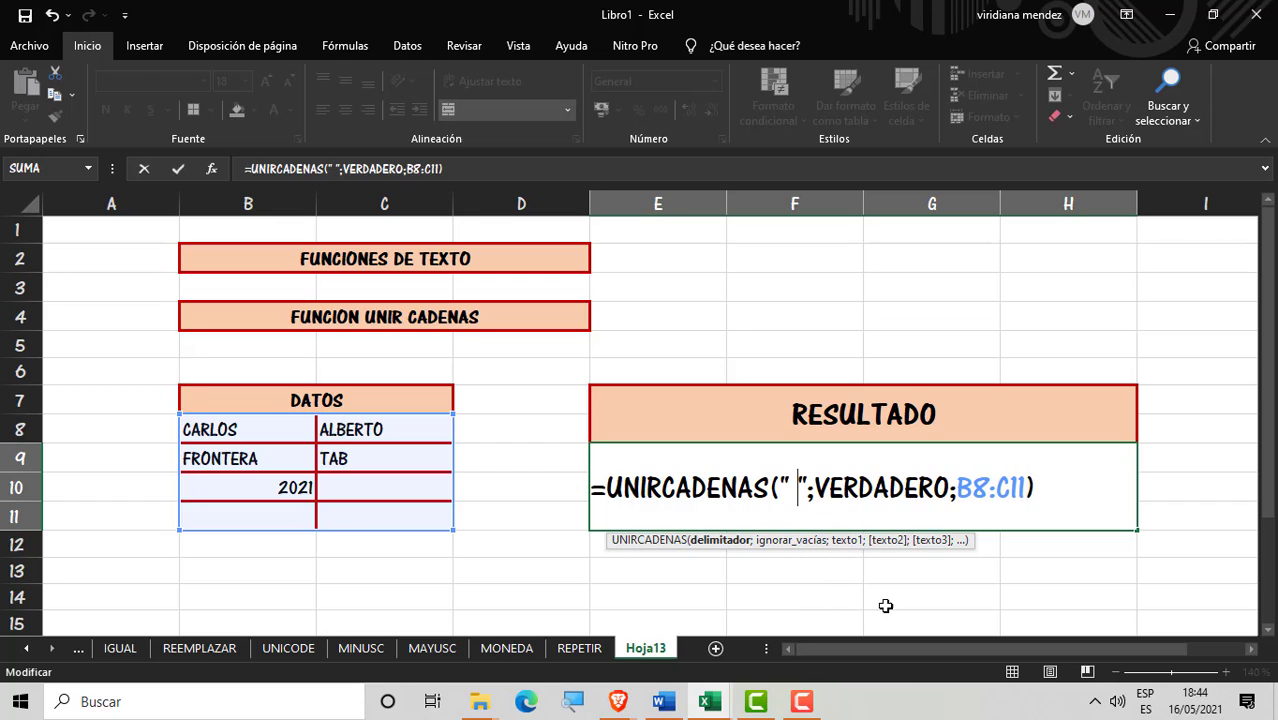
pyautogui.press('Return')
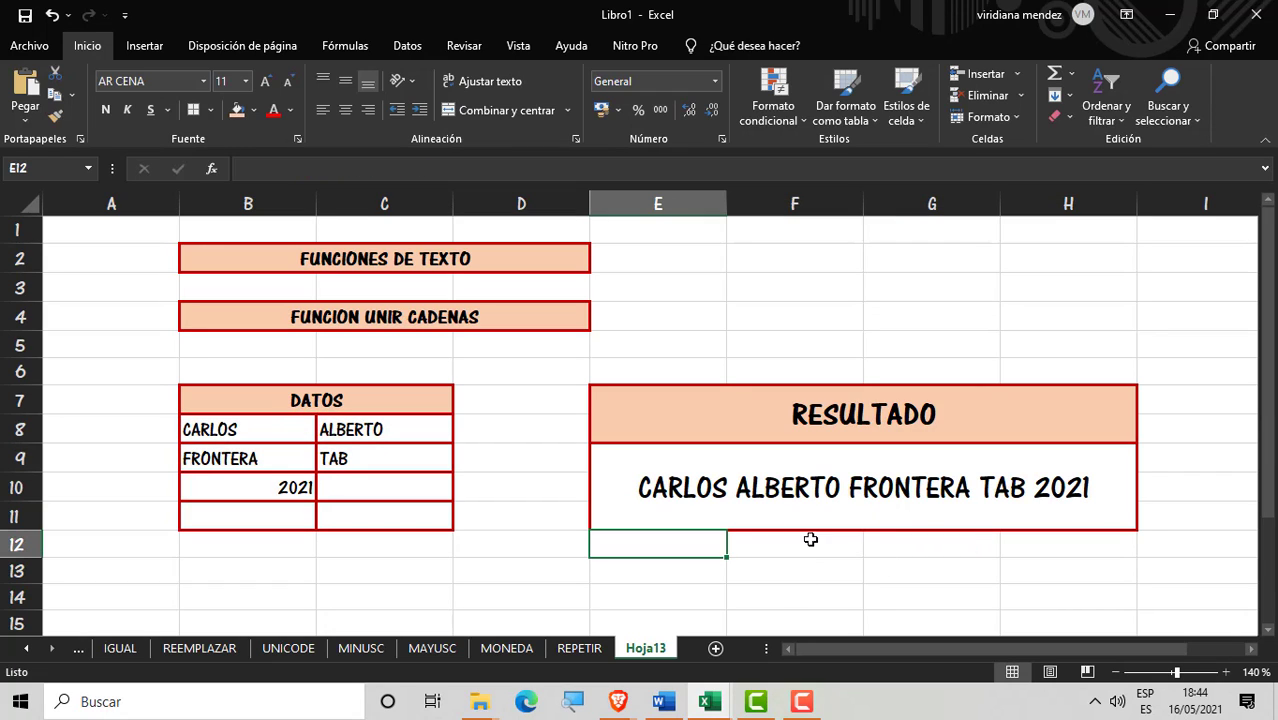
pyautogui.click(830, 500)
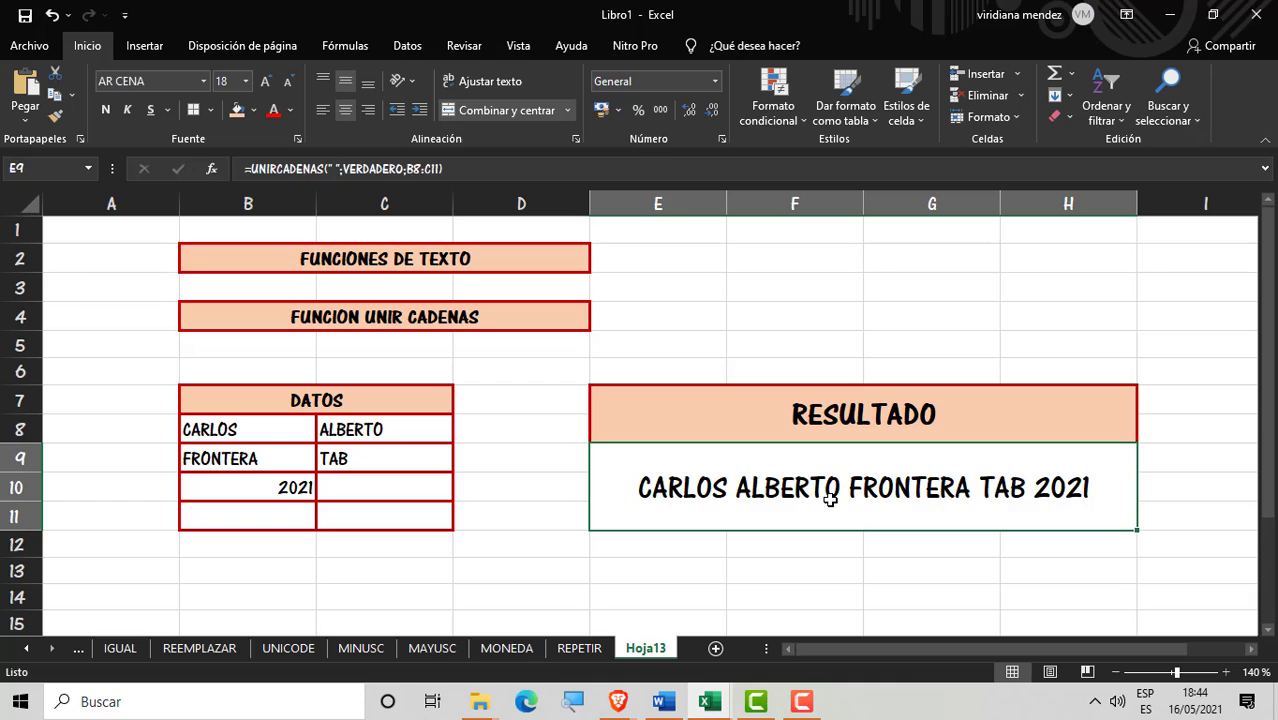
# Step: Remove the space between the delimiter's quotation marks in the E9 UNIRCADENAS formula, leaving empty quotes
pyautogui.doubleClick(1088, 486)
pyautogui.click(801, 488)
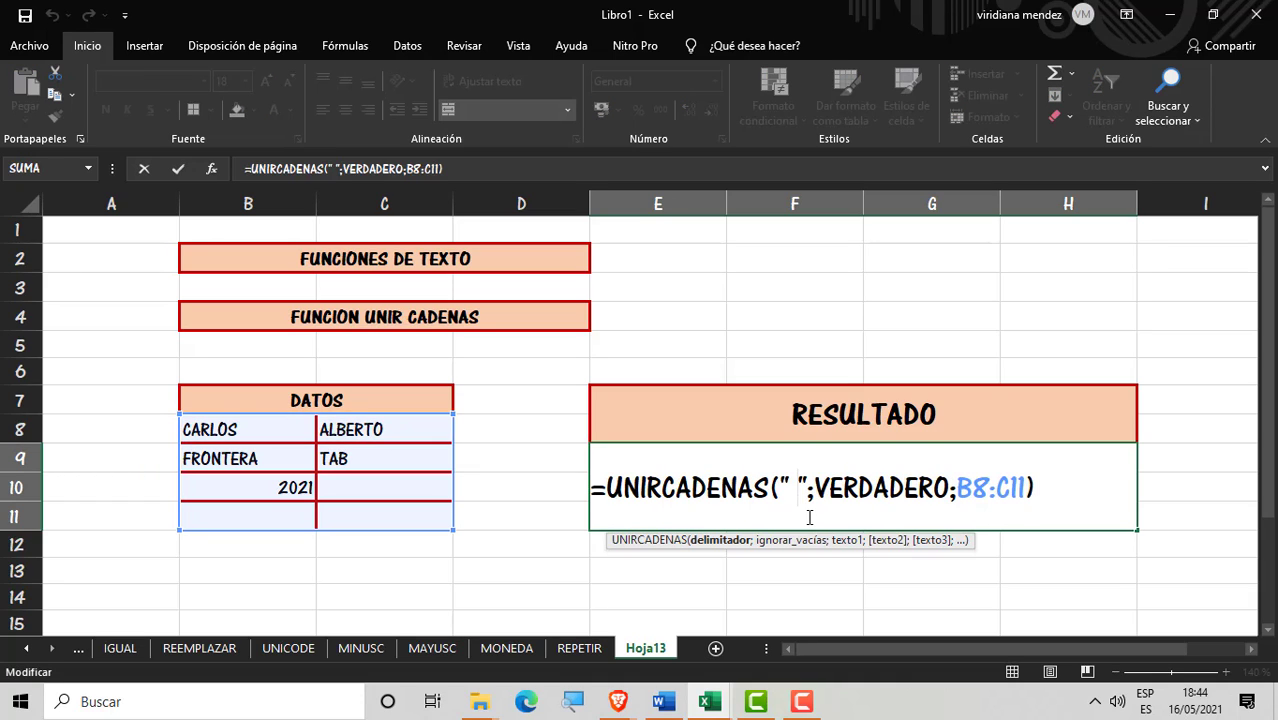
pyautogui.press('BackSpace')
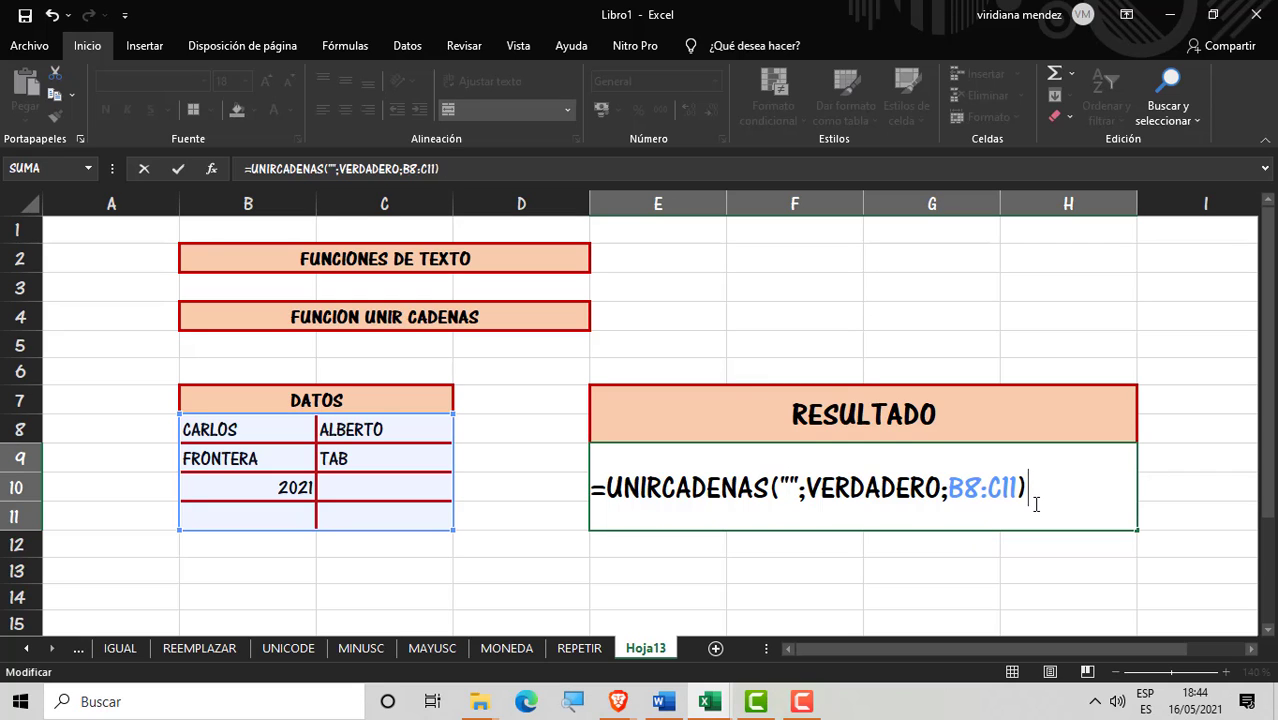
pyautogui.press('Return')
# Step: Put a single space back between the empty delimiter quotes of the E9 formula and recheck the formula
pyautogui.doubleClick(967, 505)
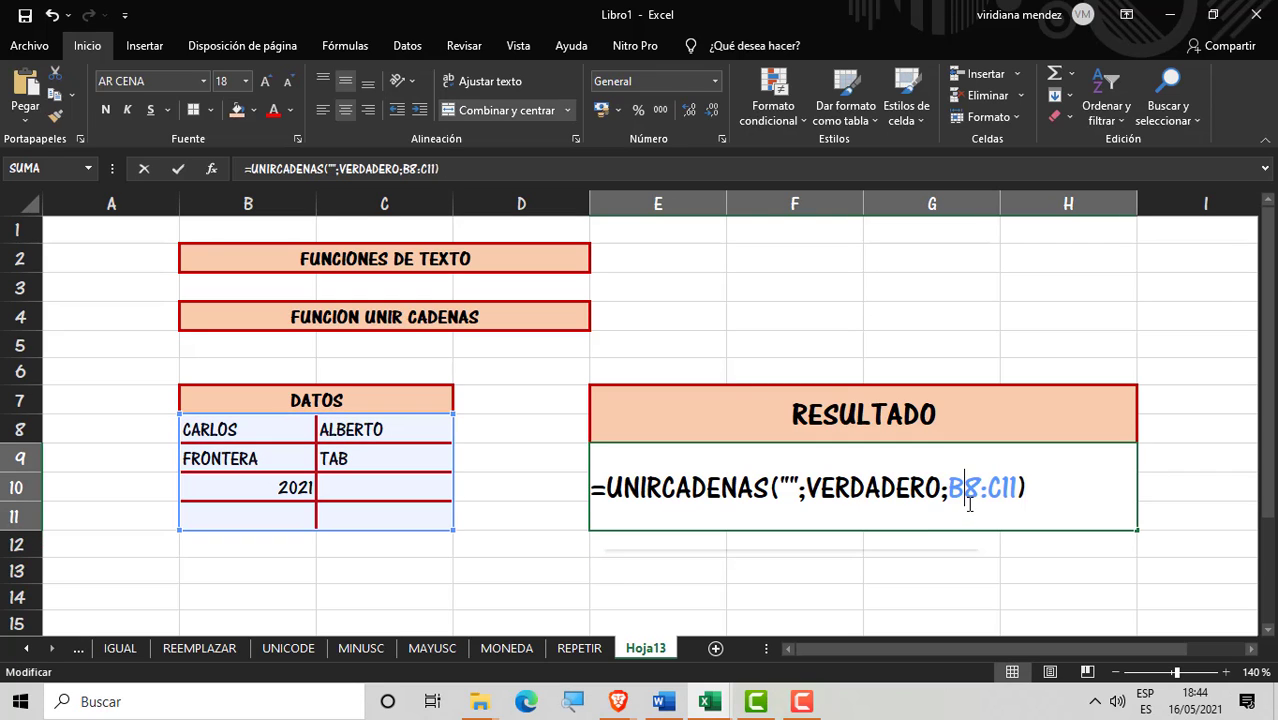
pyautogui.press('Left')
pyautogui.press('Left')
pyautogui.press('Left')
pyautogui.press('Left')
pyautogui.press('Left')
pyautogui.press('Left')
pyautogui.press('Left')
pyautogui.press('Left')
pyautogui.press('Left')
pyautogui.press('Left')
pyautogui.press('Left')
pyautogui.press('Left')
pyautogui.press('Left')
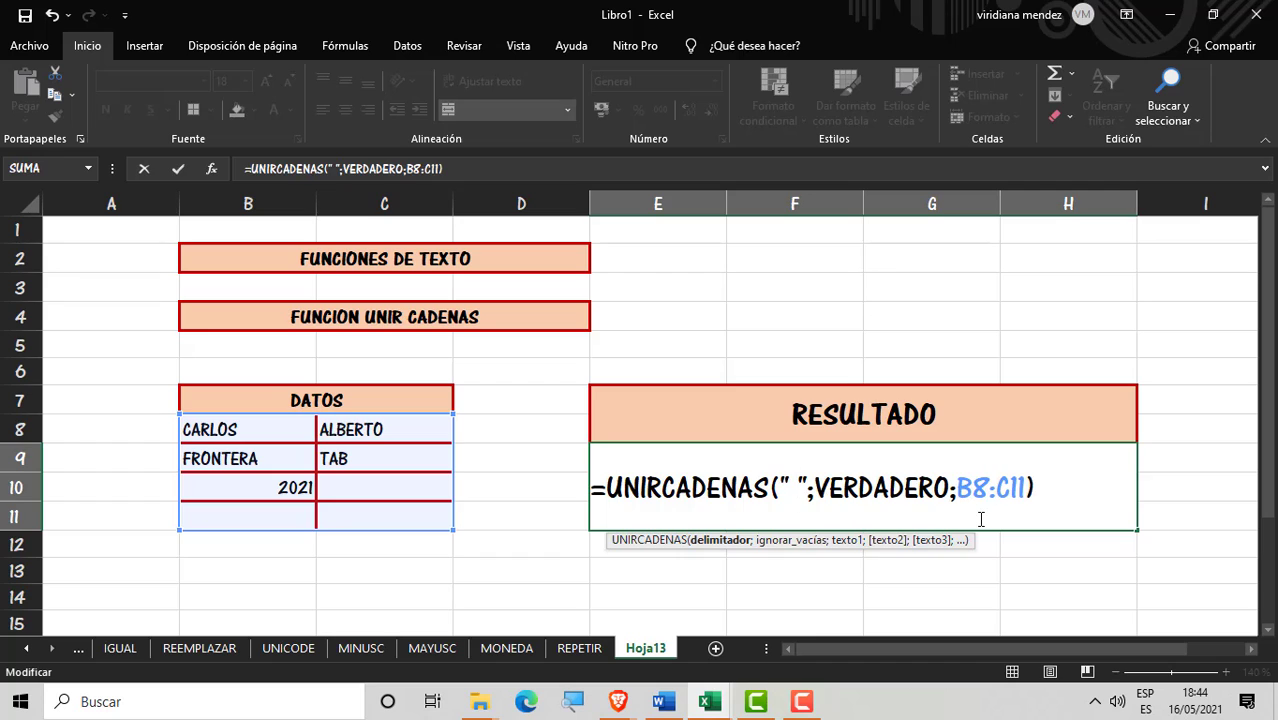
pyautogui.press('Return')
pyautogui.click(881, 503)
pyautogui.click(890, 571)
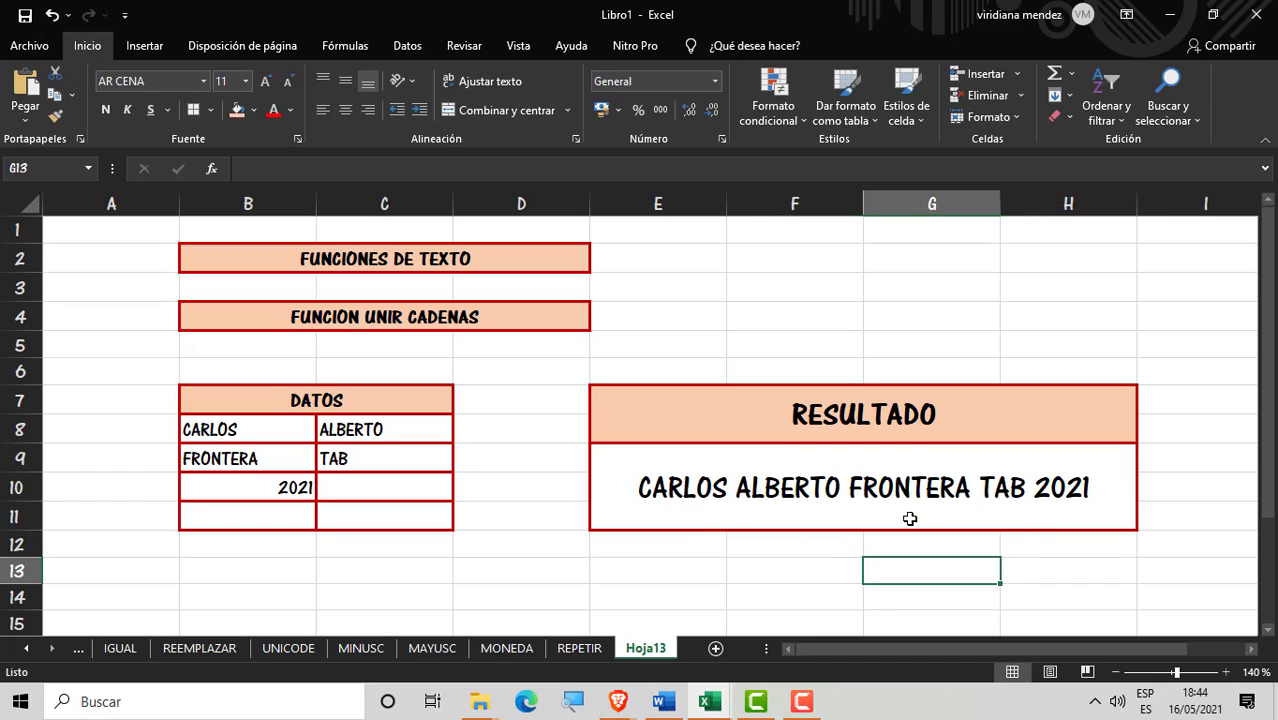
pyautogui.doubleClick(907, 514)
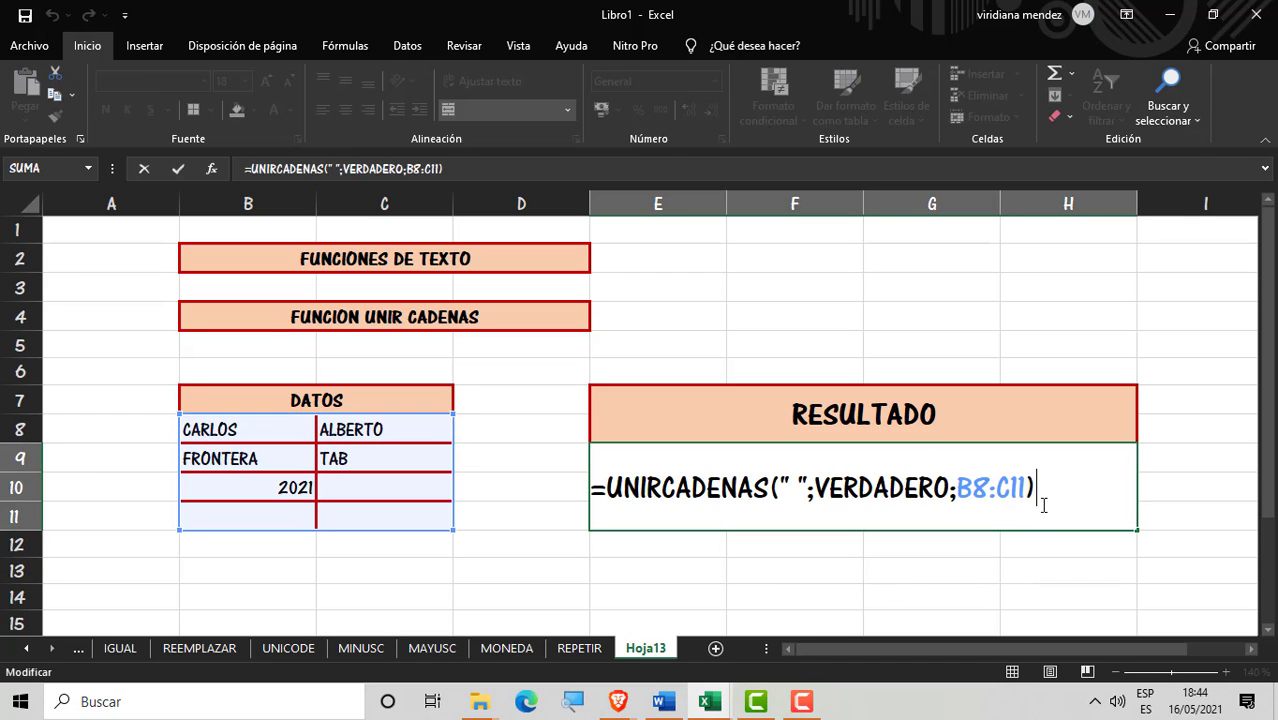
pyautogui.press('Return')
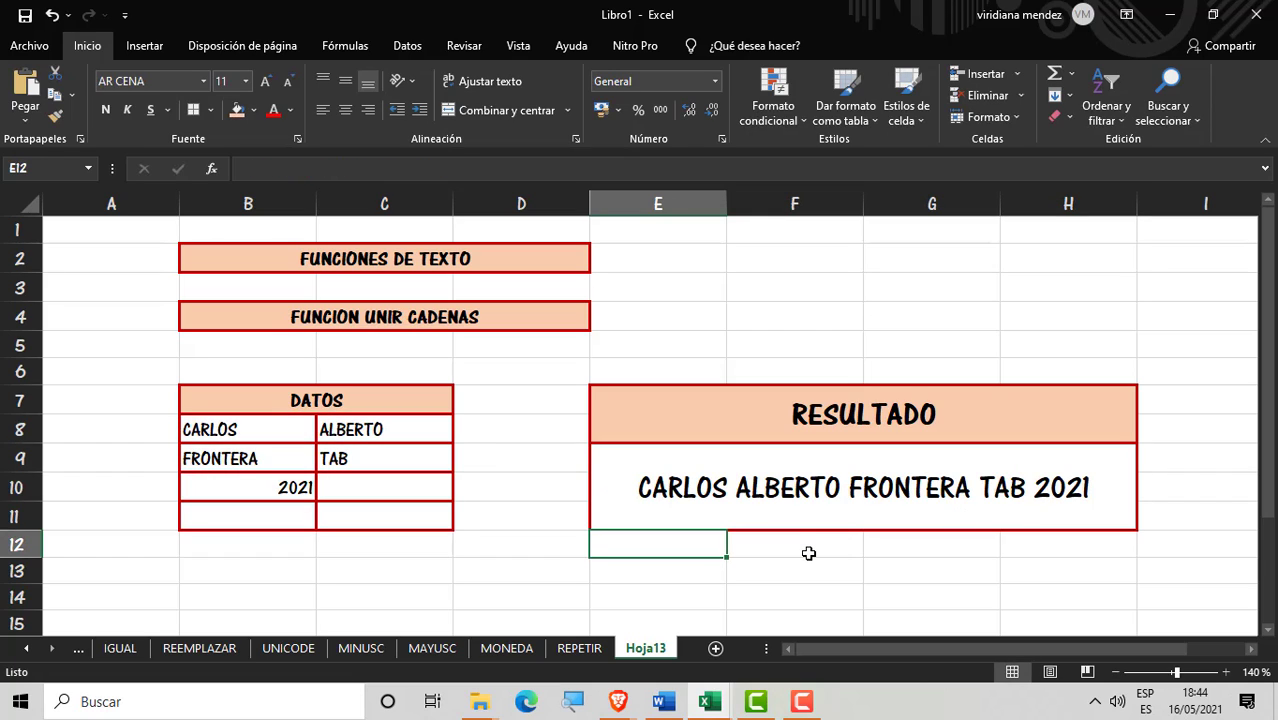
# Step: Replace the space delimiter in the E9 UNIRCADENAS formula with 2021 inside the quotation marks
pyautogui.click(868, 505)
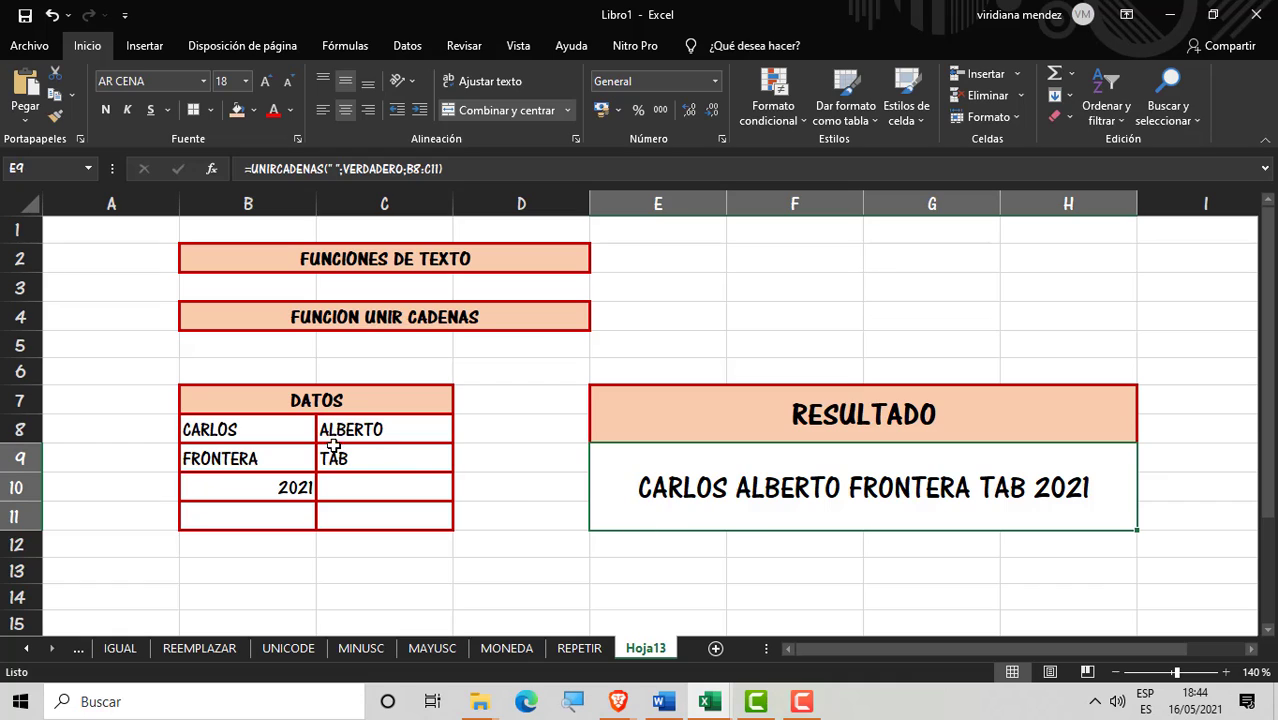
pyautogui.click(302, 430)
pyautogui.doubleClick(942, 477)
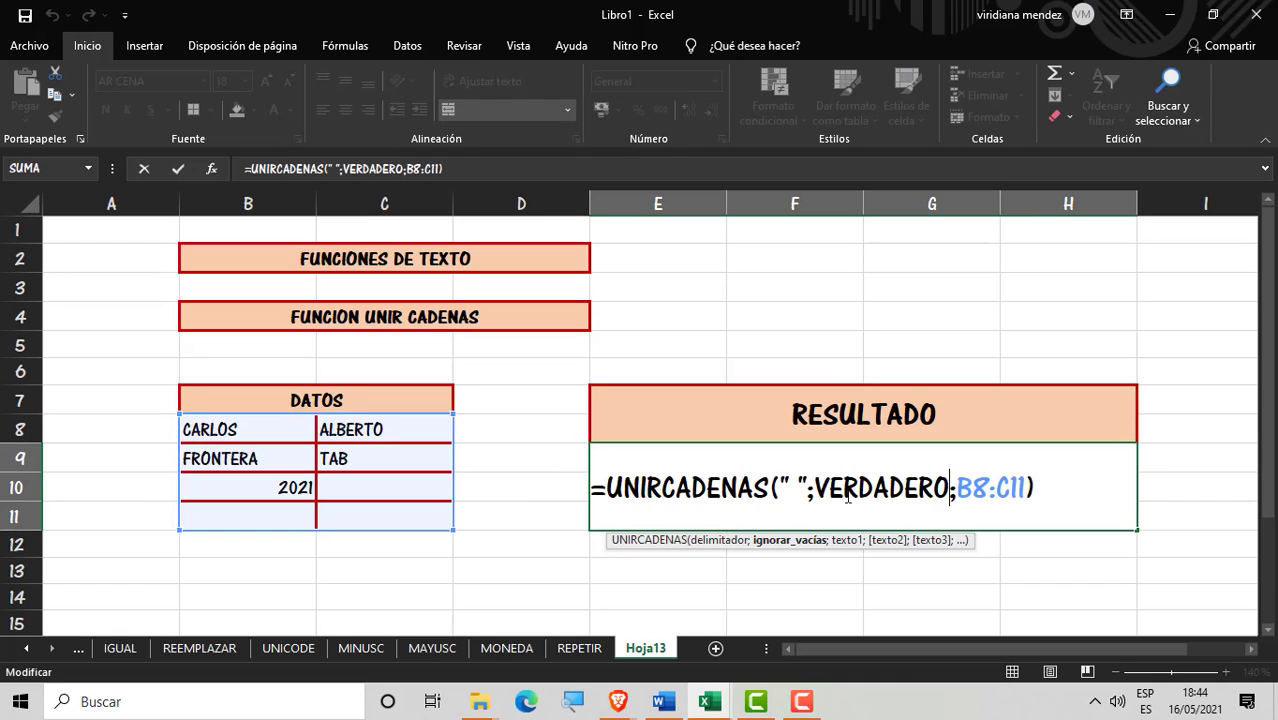
pyautogui.click(800, 492)
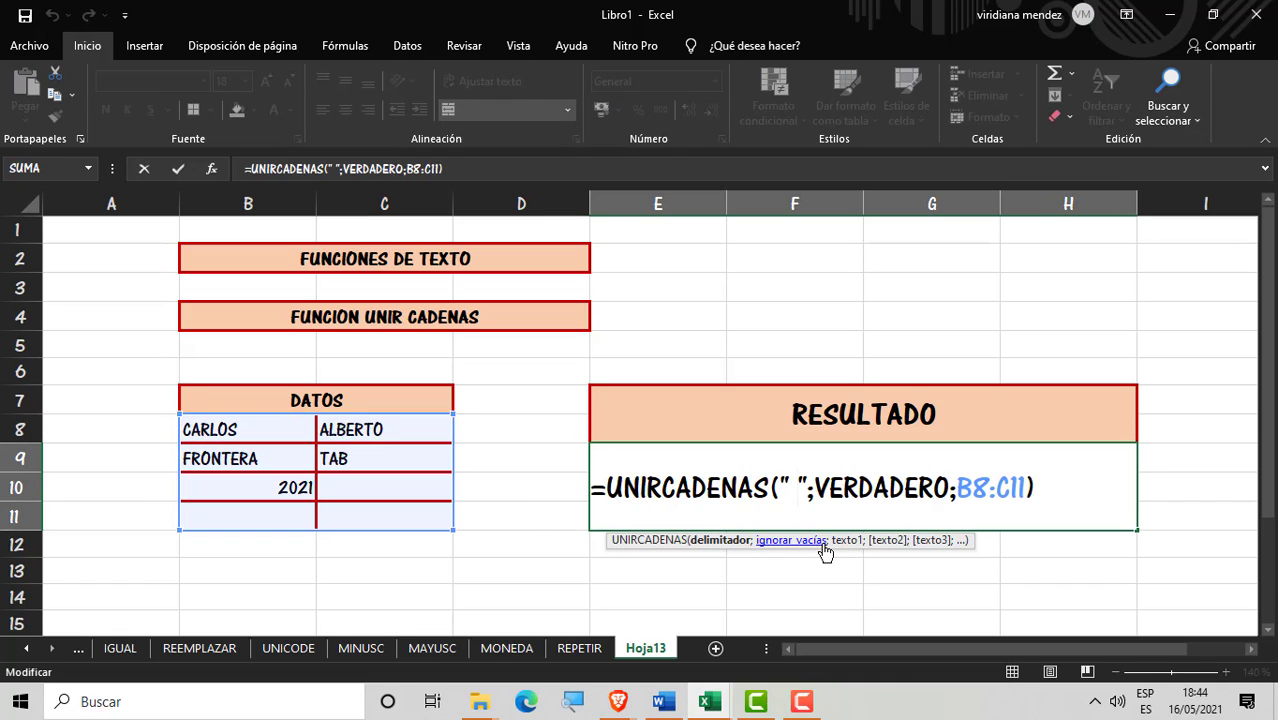
pyautogui.press('BackSpace')
pyautogui.write('2021')
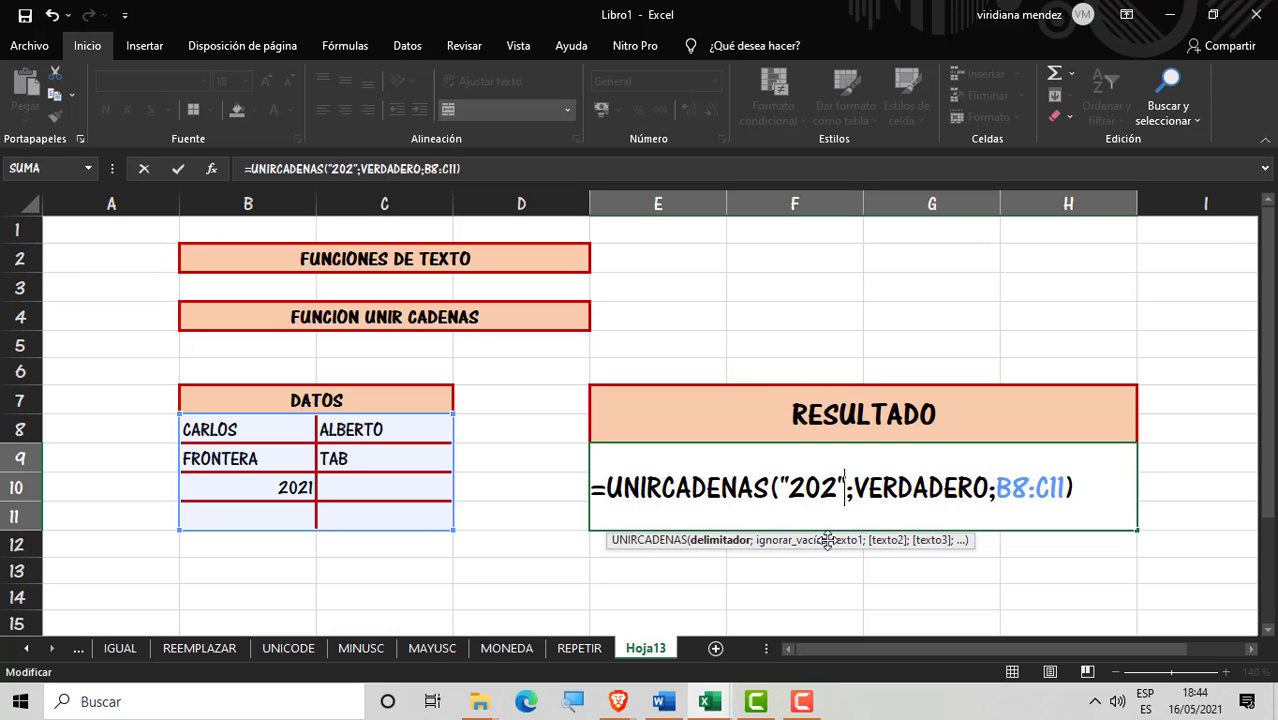
pyautogui.press('Return')
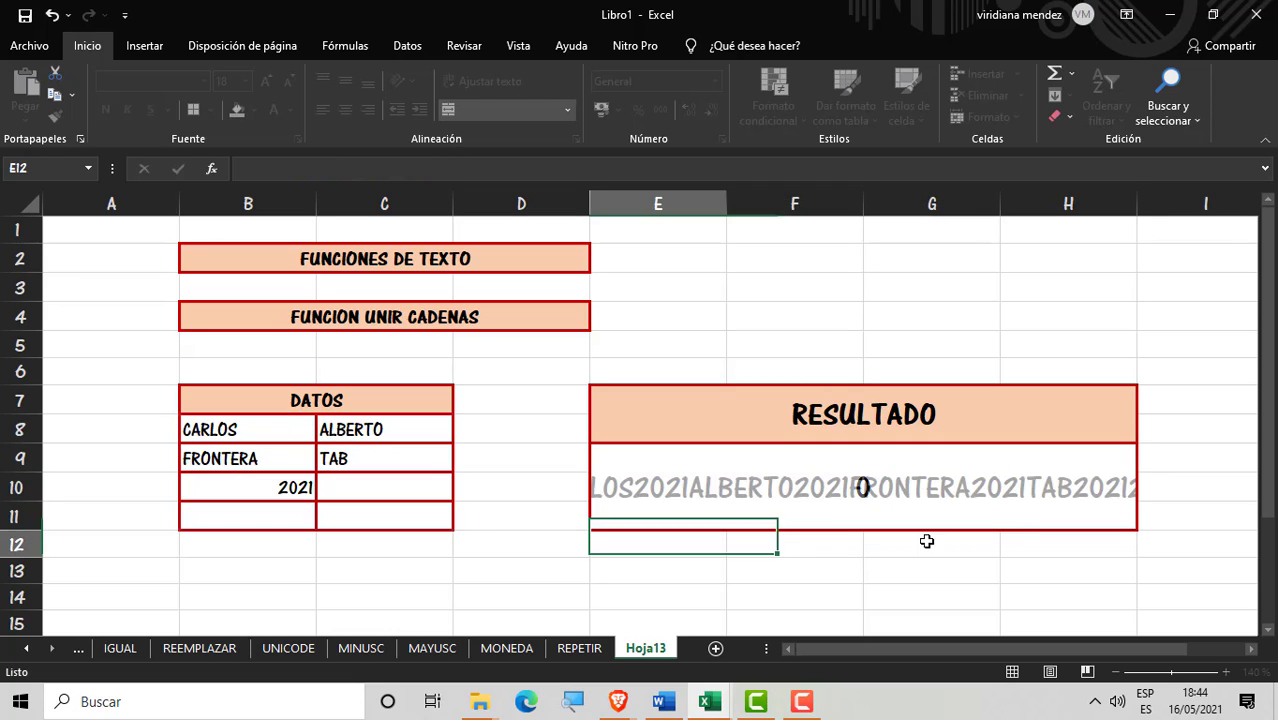
# Step: Switch to the Google Meet window in Brave to check the participants' names, and return to the Libro1 workbook in Excel
pyautogui.click(251, 437)
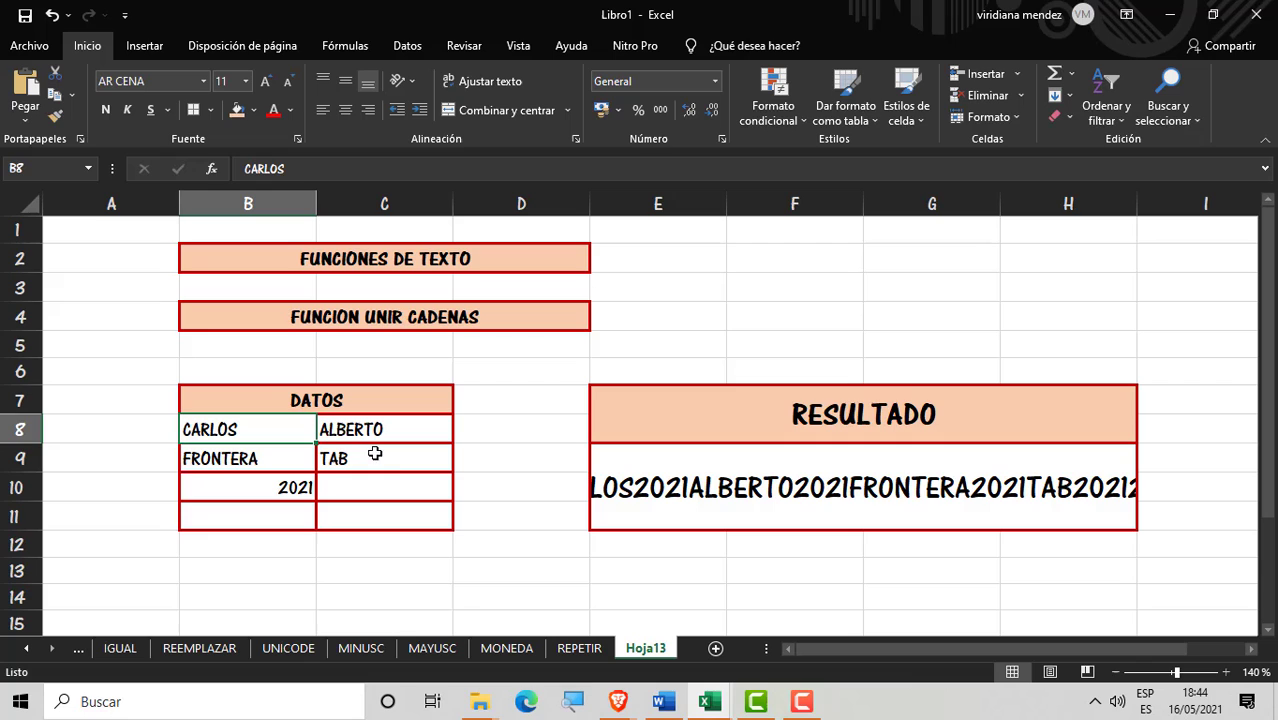
pyautogui.click(604, 690)
pyautogui.click(604, 690)
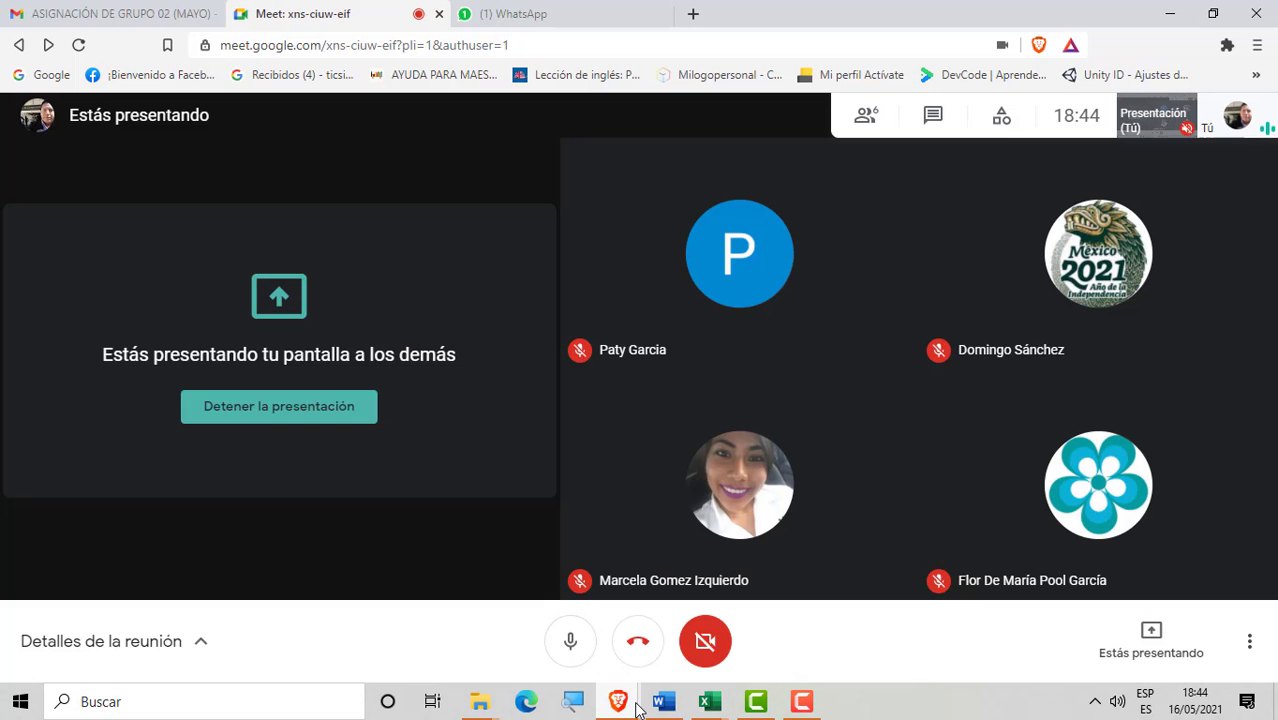
pyautogui.moveTo(614, 712)
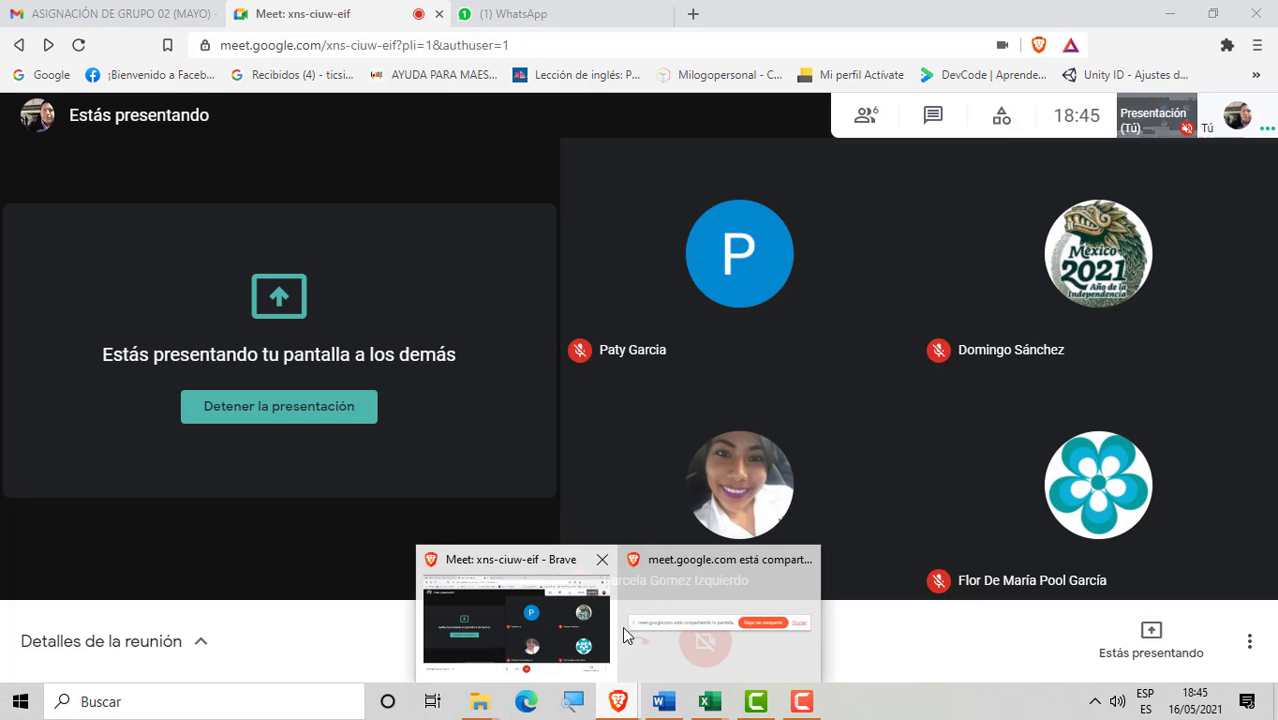
pyautogui.click(716, 708)
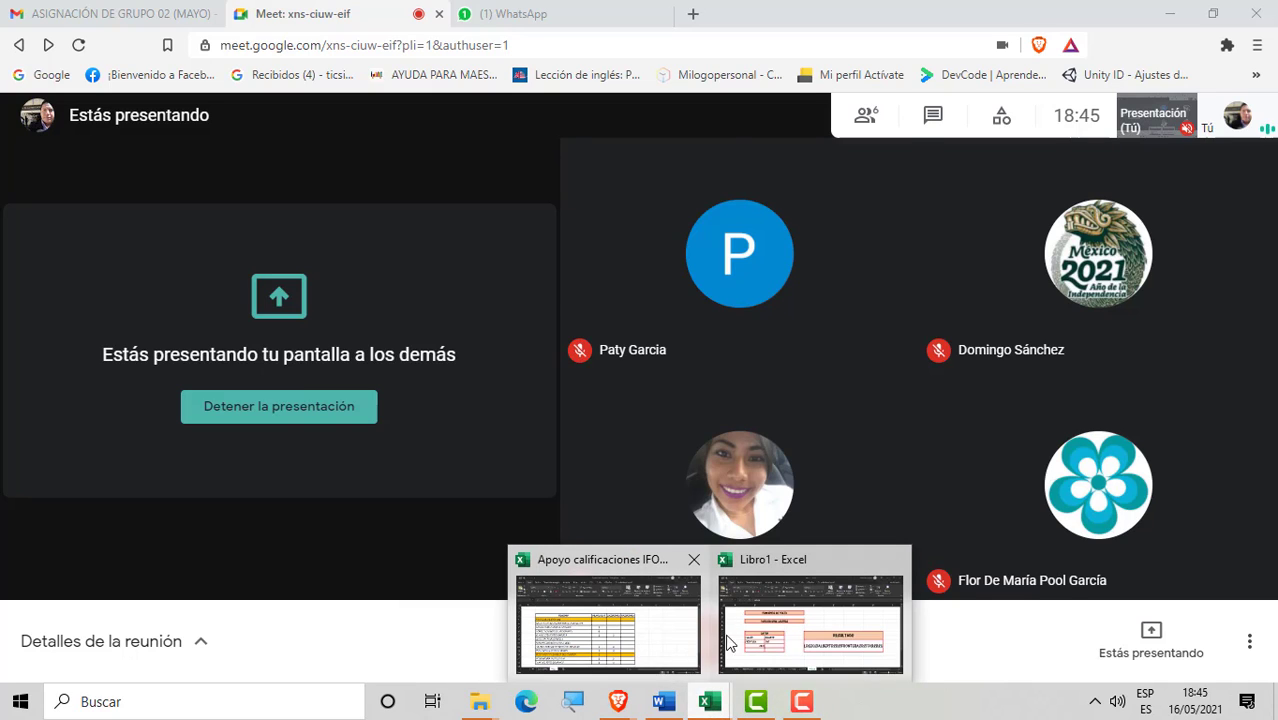
pyautogui.click(805, 600)
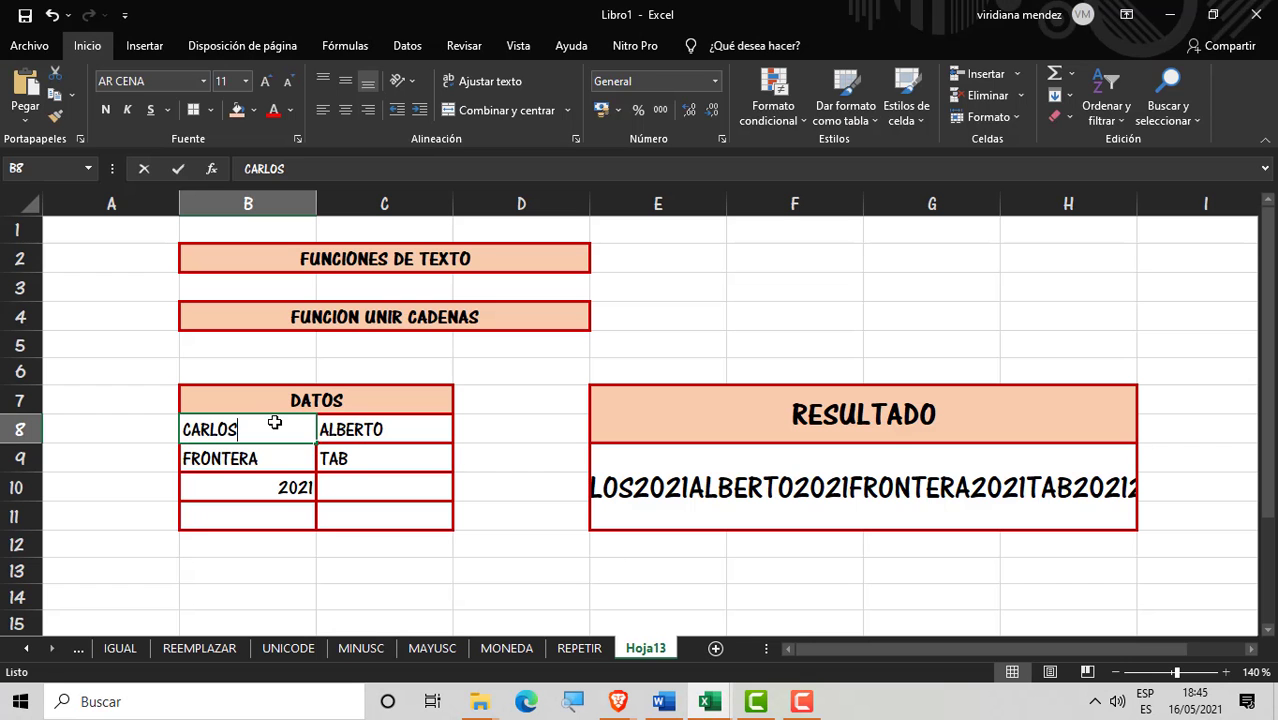
# Step: Replace the values in B8 and C8 of the DATOS table with the first names of two meeting participants
pyautogui.write('MARCELA')
pyautogui.press('Return')
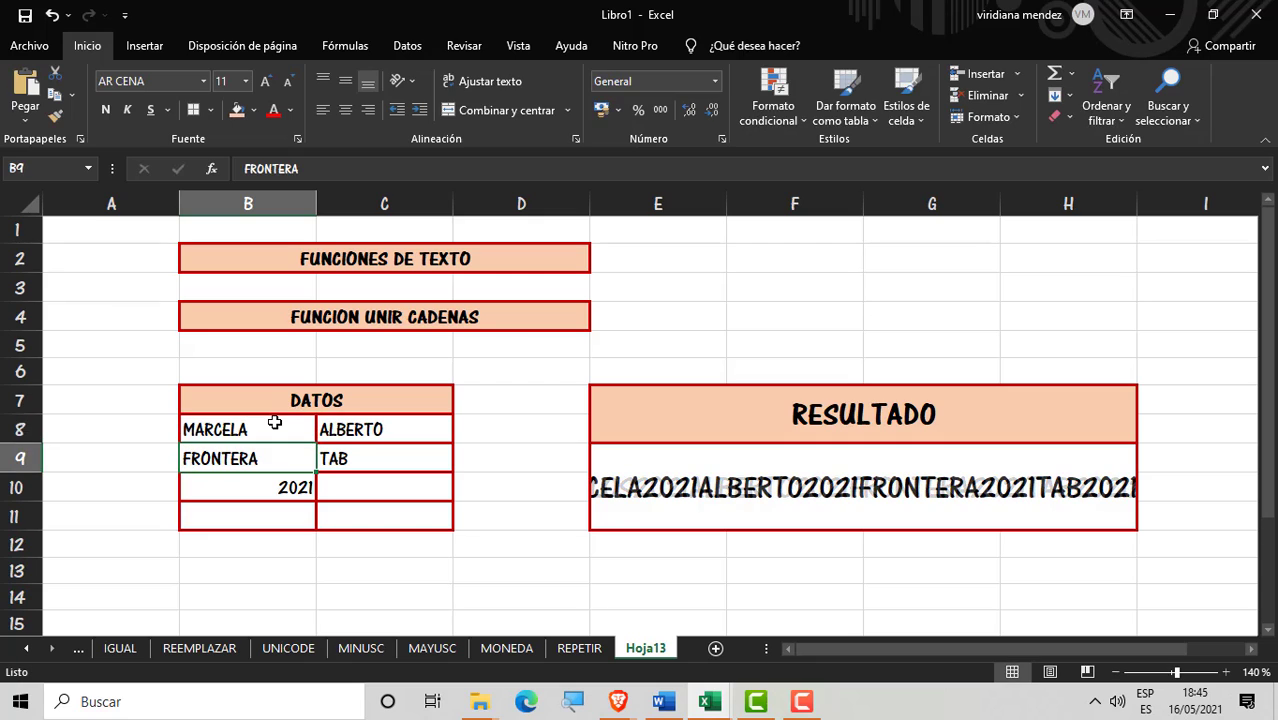
pyautogui.press('Up')
pyautogui.press('Right')
pyautogui.write('PATY')
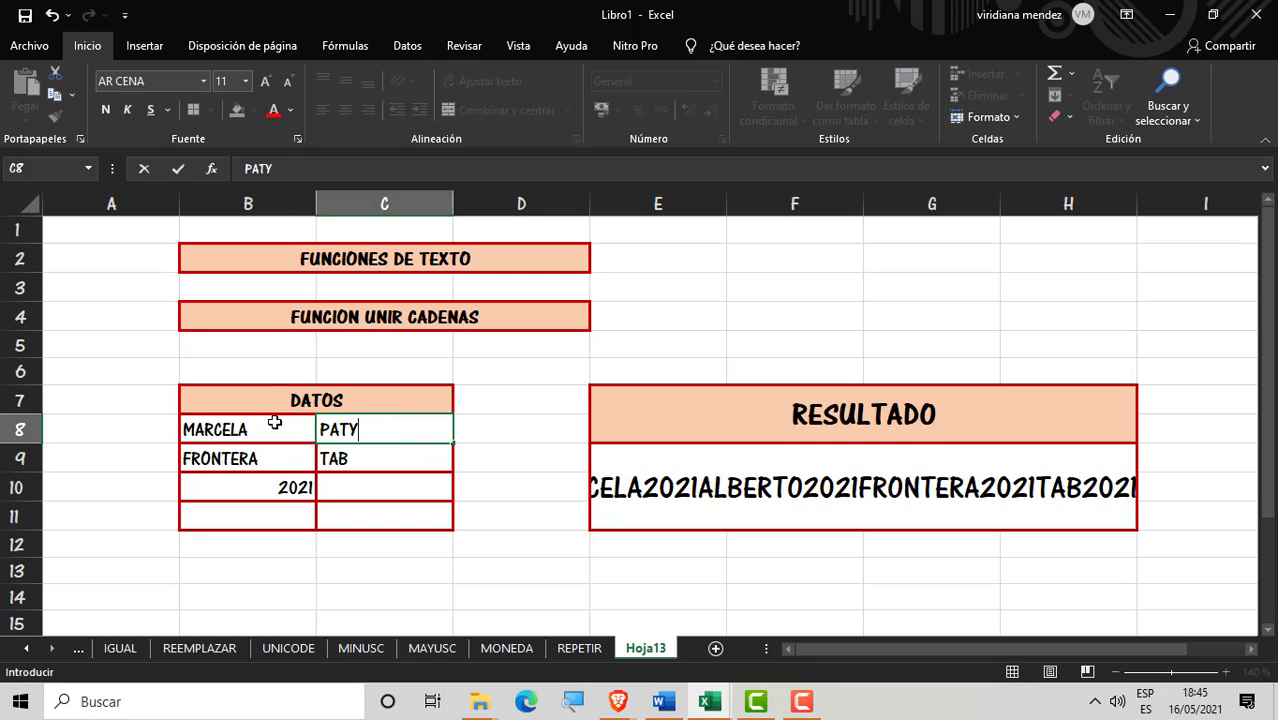
pyautogui.press('Return')
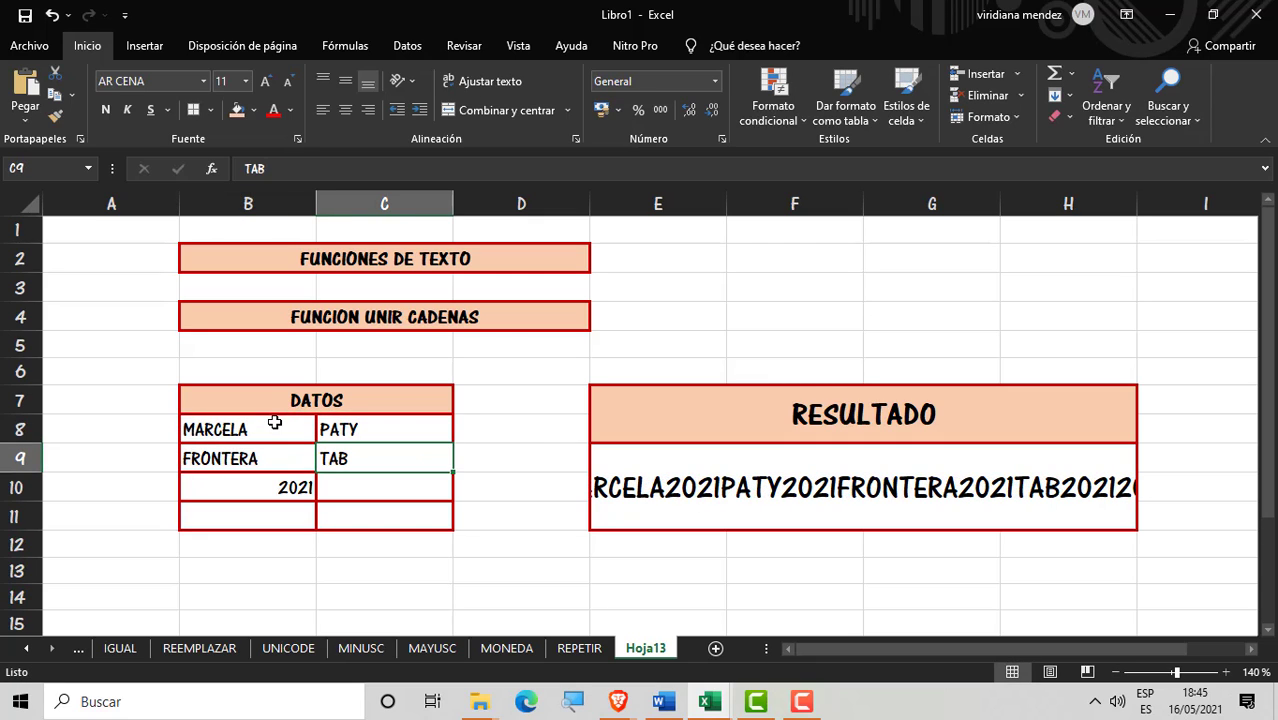
# Step: Replace the values in B9 and C9 of the DATOS table with the first names of two other participants
pyautogui.press('Left')
pyautogui.write('FRO')
pyautogui.press('BackSpace')
pyautogui.press('BackSpace')
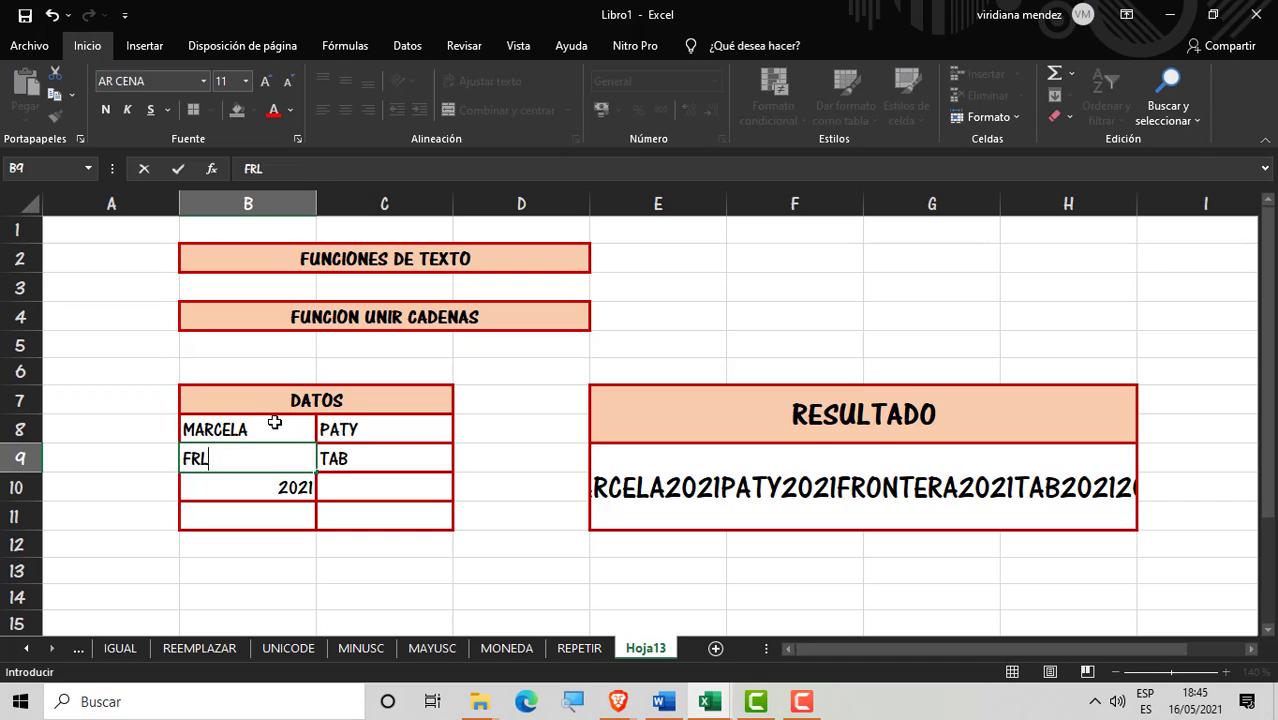
pyautogui.write('ROL')
pyautogui.press('BackSpace')
pyautogui.press('BackSpace')
pyautogui.press('BackSpace')
pyautogui.write('LOR')
pyautogui.press('Tab')
pyautogui.write('D')
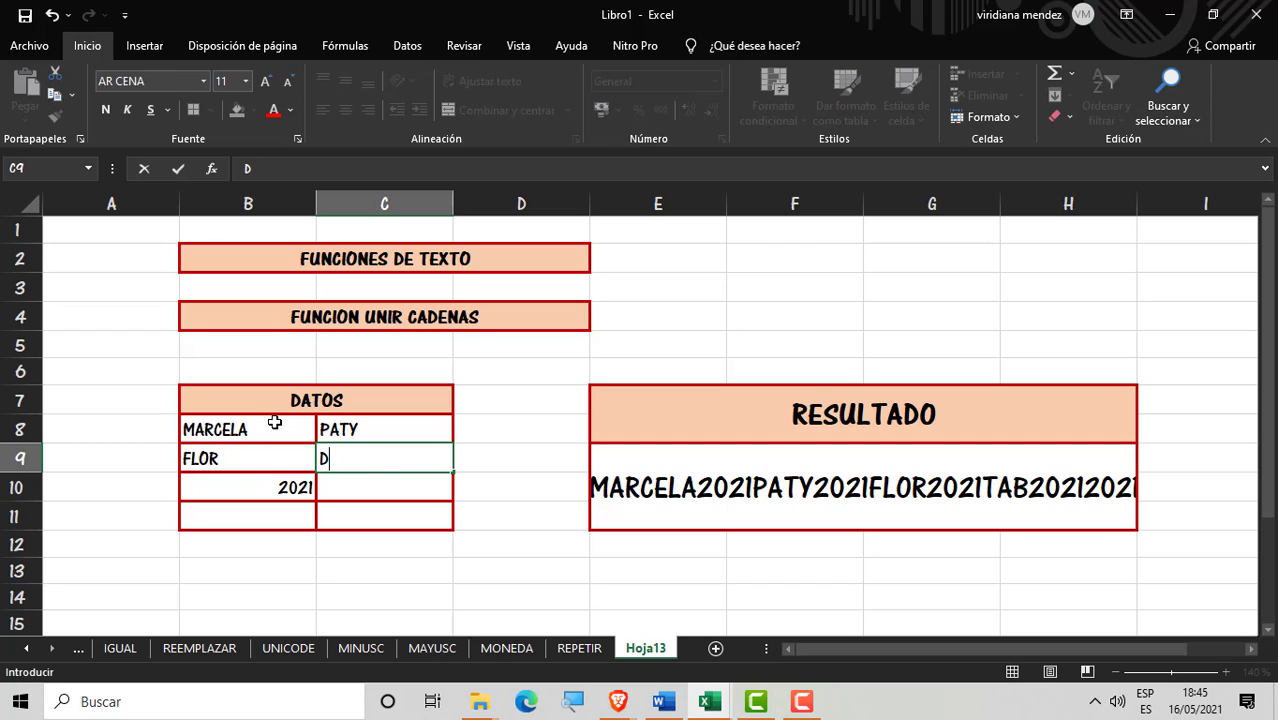
pyautogui.write('OMINGO')
pyautogui.press('Return')
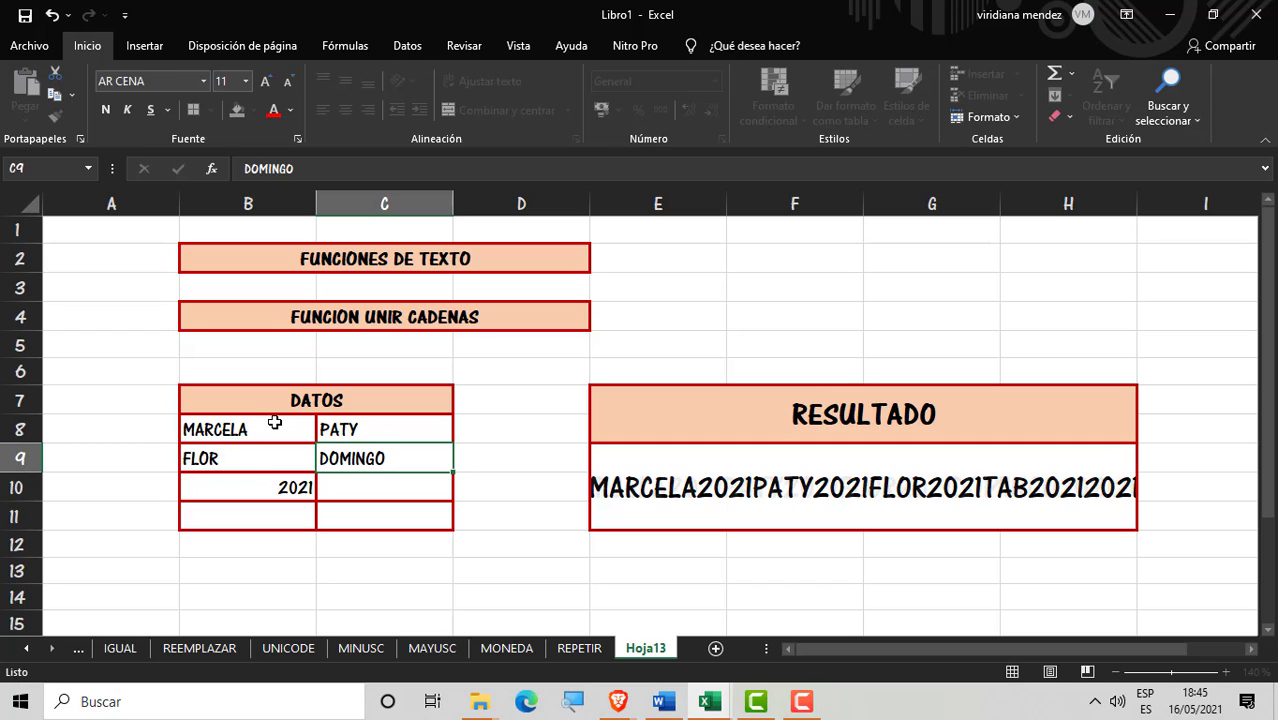
# Step: Clear the 2021 value from B10 of the DATOS table and select the result in E9
pyautogui.click(280, 487)
pyautogui.press('BackSpace')
pyautogui.click(710, 500)
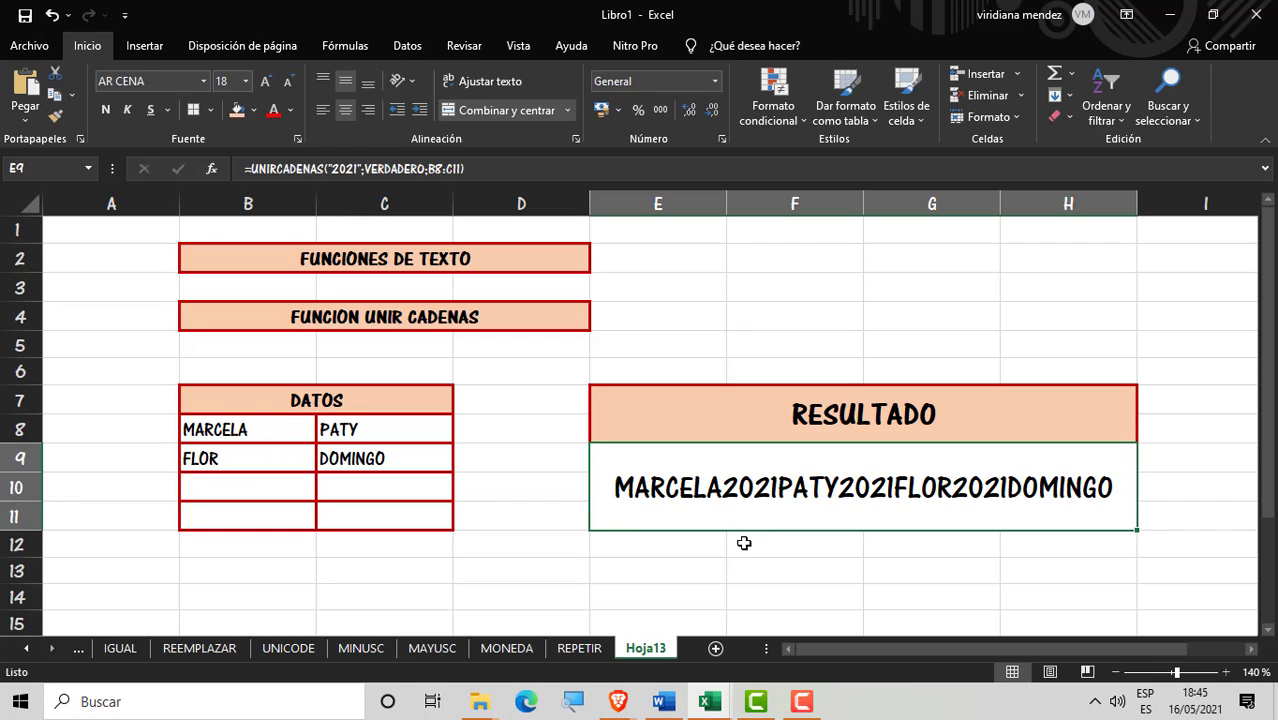
# Step: Add a space after 2021 inside the quoted delimiter of the E9 UNIRCADENAS formula
pyautogui.click(744, 544)
pyautogui.press('Up')
pyautogui.doubleClick(1062, 500)
pyautogui.click(848, 508)
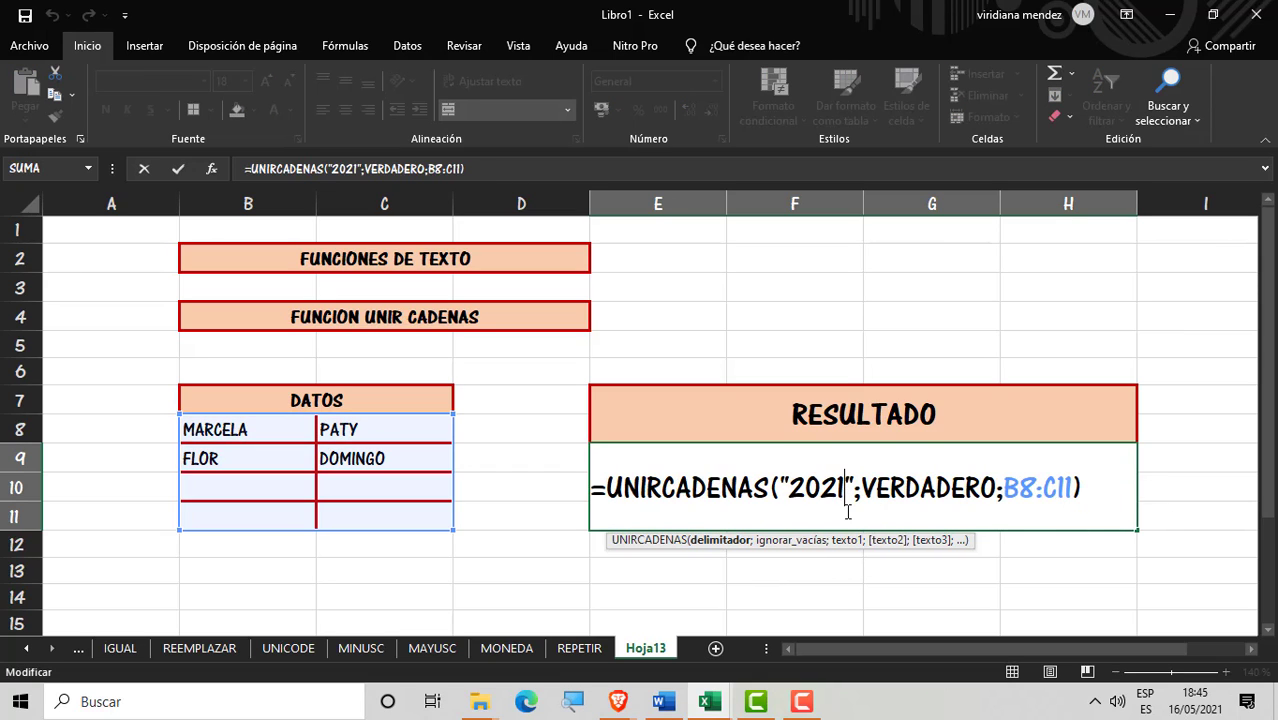
pyautogui.press('Return')
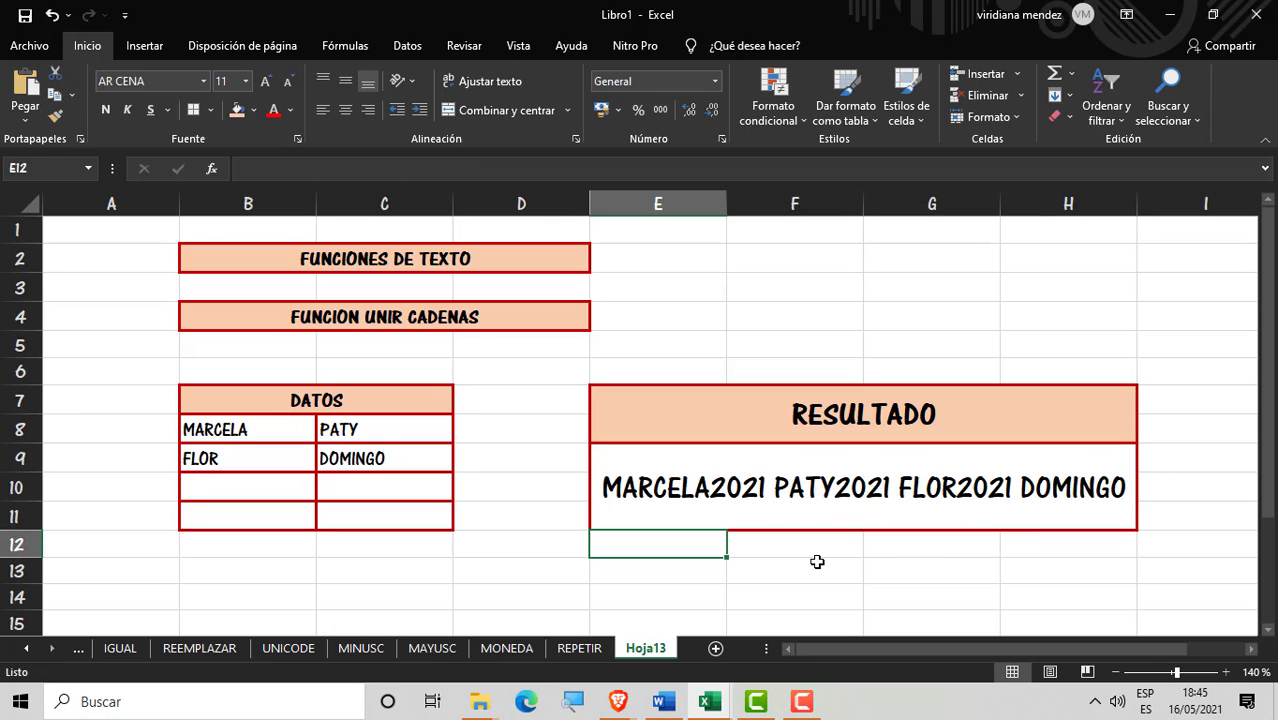
# Step: Add a space before 2021 inside the quoted delimiter of the E9 formula and reselect the result cell
pyautogui.doubleClick(830, 513)
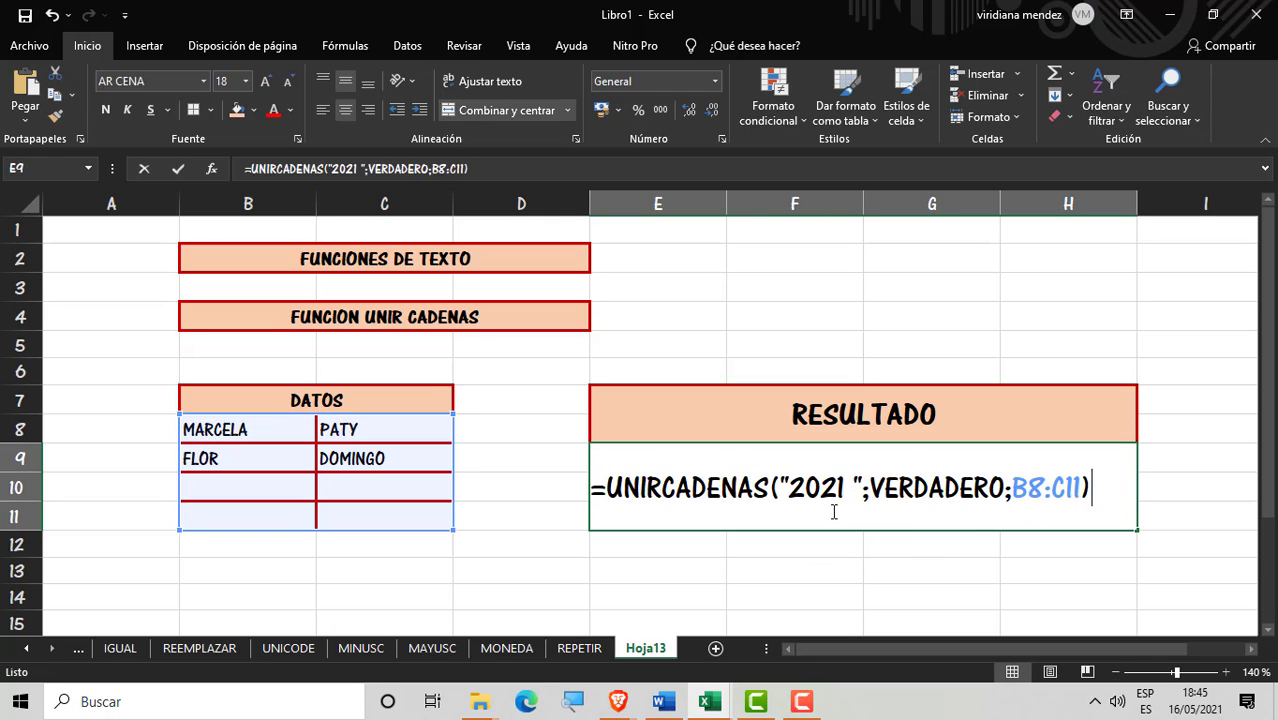
pyautogui.click(789, 508)
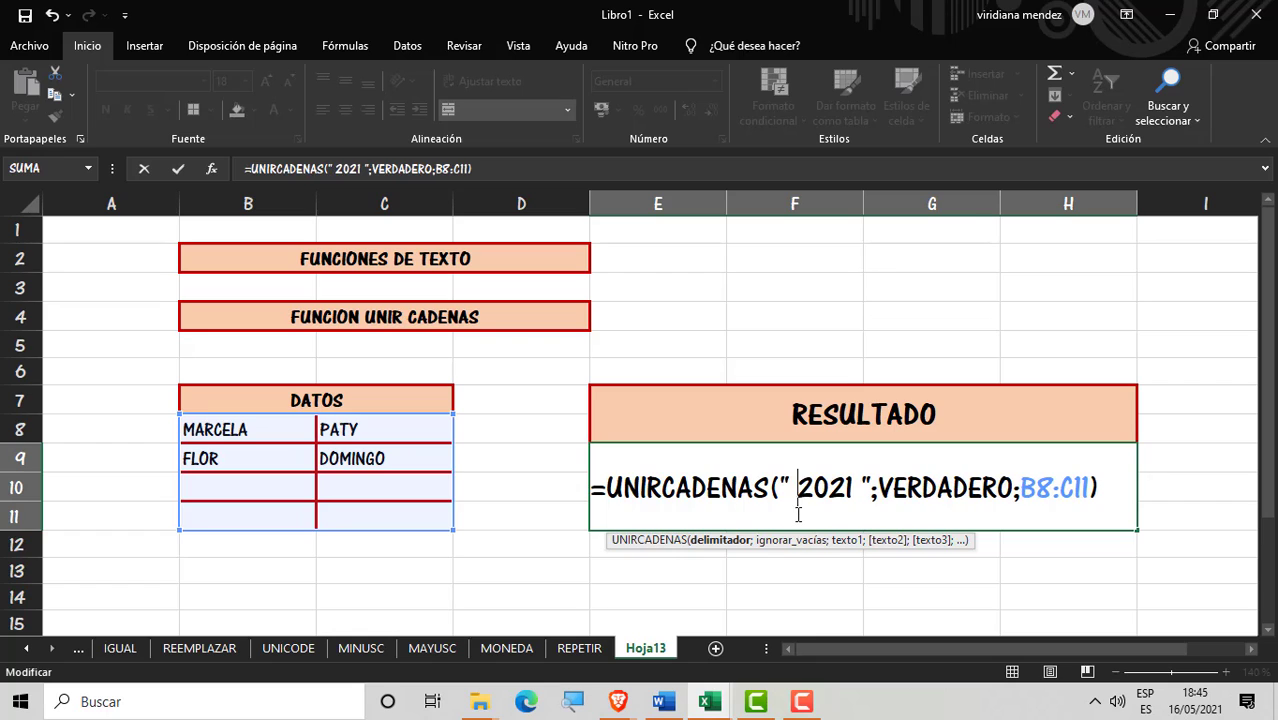
pyautogui.press('Return')
pyautogui.click(802, 565)
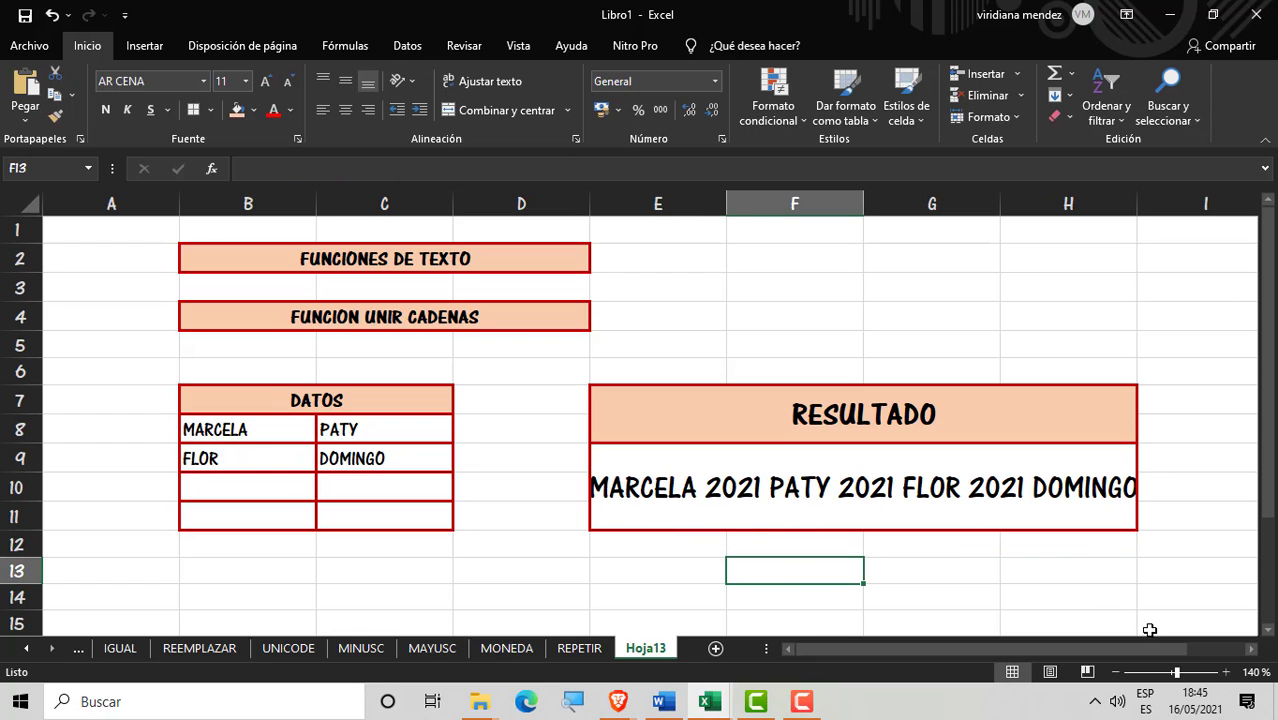
pyautogui.click(941, 571)
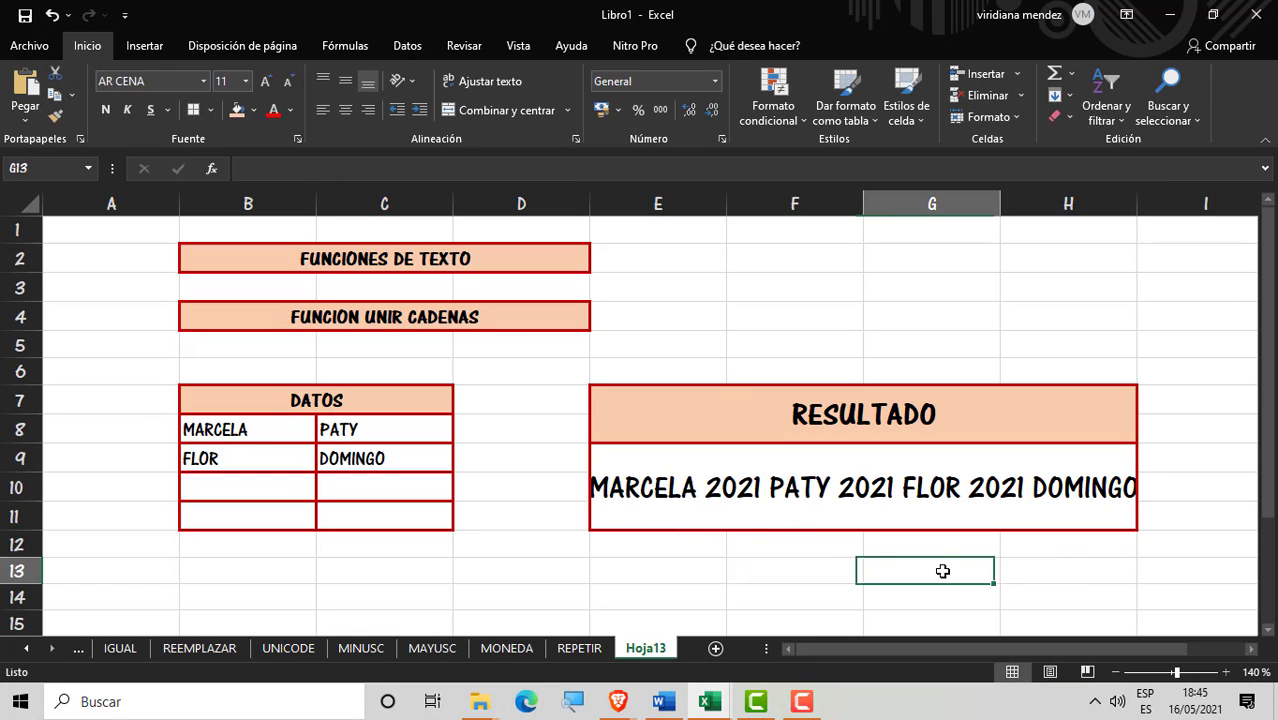
pyautogui.click(933, 503)
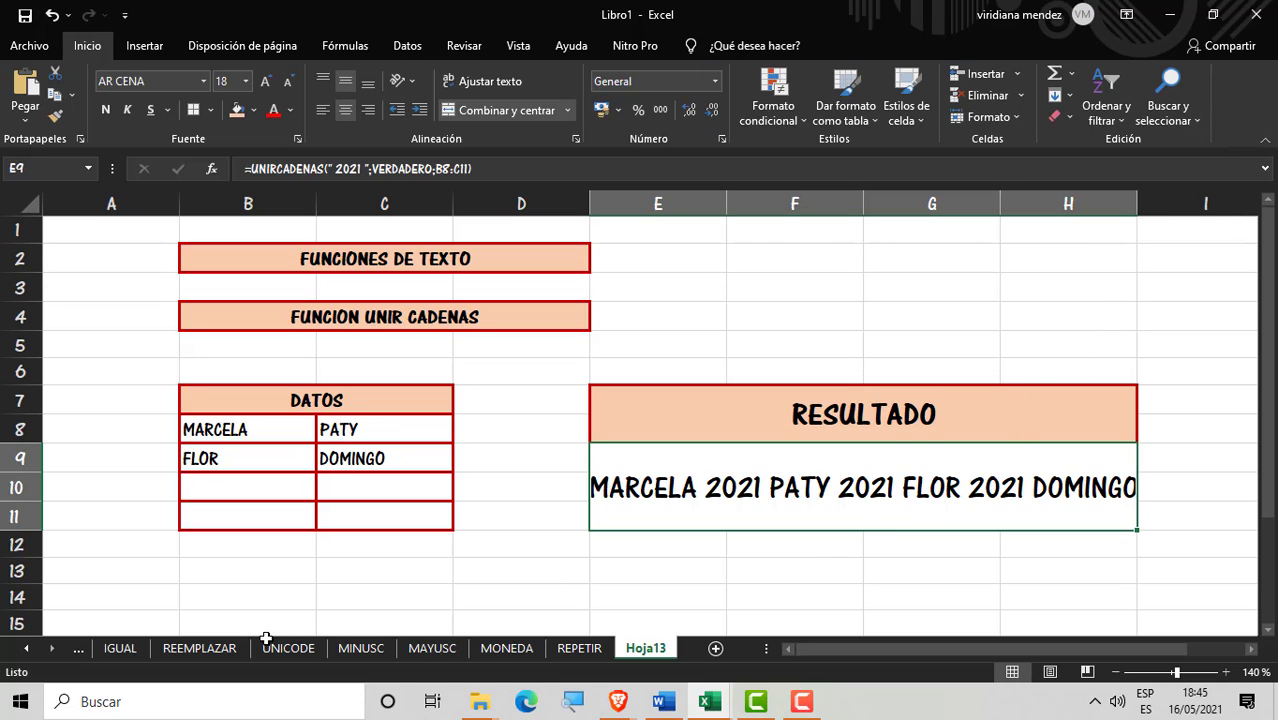